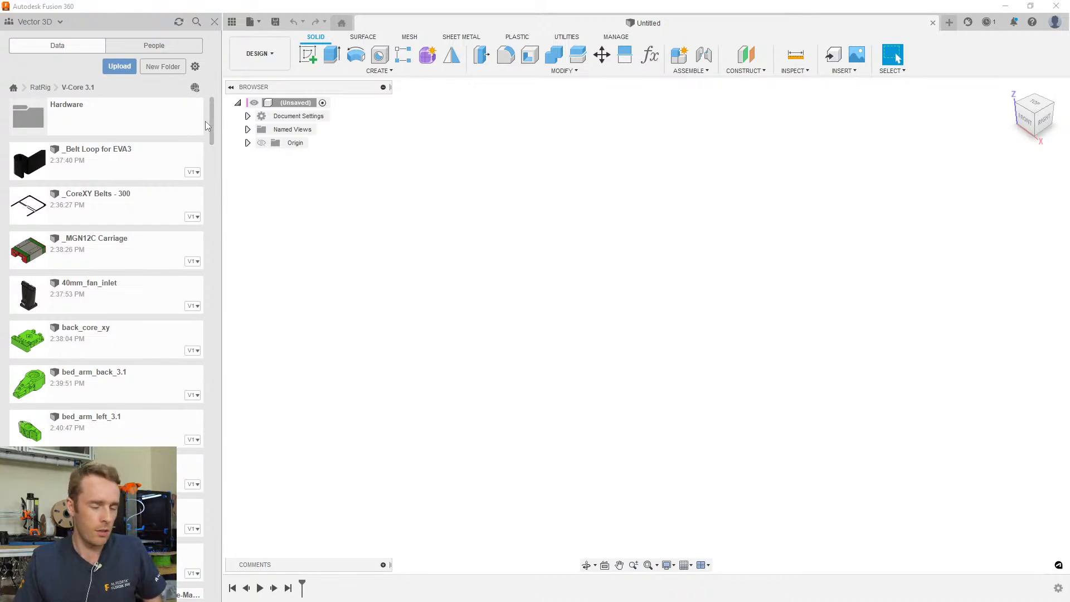
# Move the three countersink screws, the M3 and M5 hex locking nuts and the M3 hex nut into the V-Core 3.1 Hardware folder
pyautogui.moveTo(212, 122); pyautogui.dragTo(191, 200)
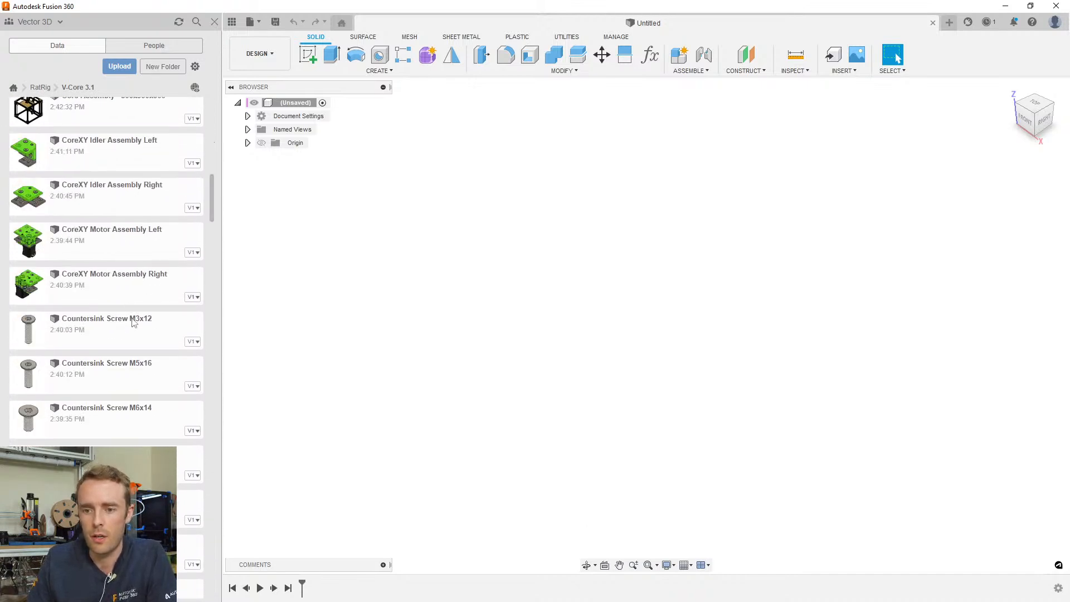
pyautogui.scroll(-1, 110, 346)
pyautogui.scroll(-3, 110, 346)
pyautogui.keyDown('shift'); pyautogui.click(119, 310); pyautogui.keyUp('shift')
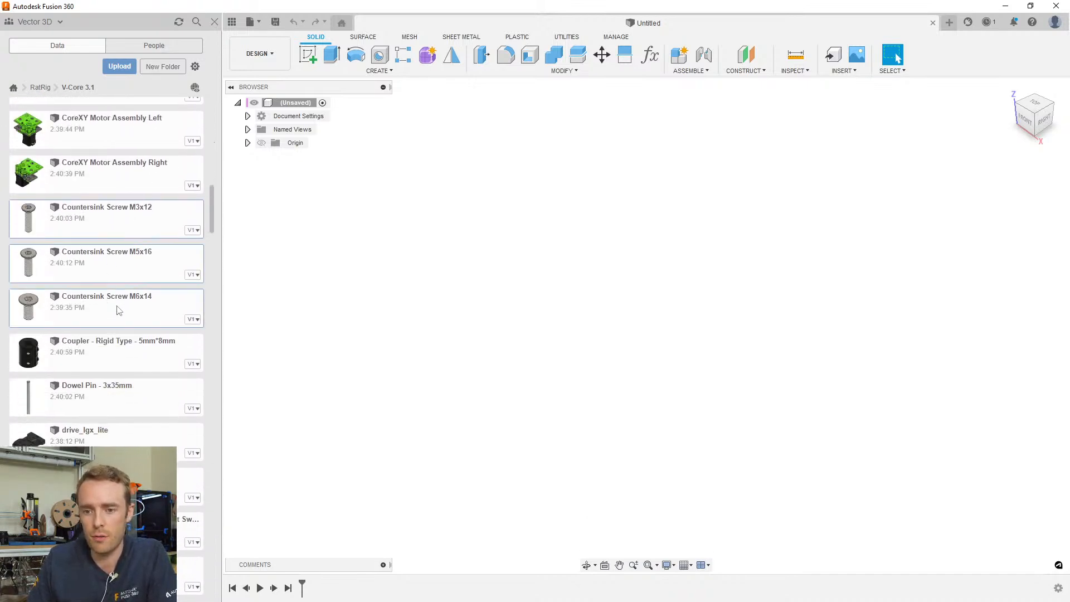
pyautogui.scroll(-3, 109, 296)
pyautogui.scroll(-9, 123, 290)
pyautogui.scroll(-7, 129, 289)
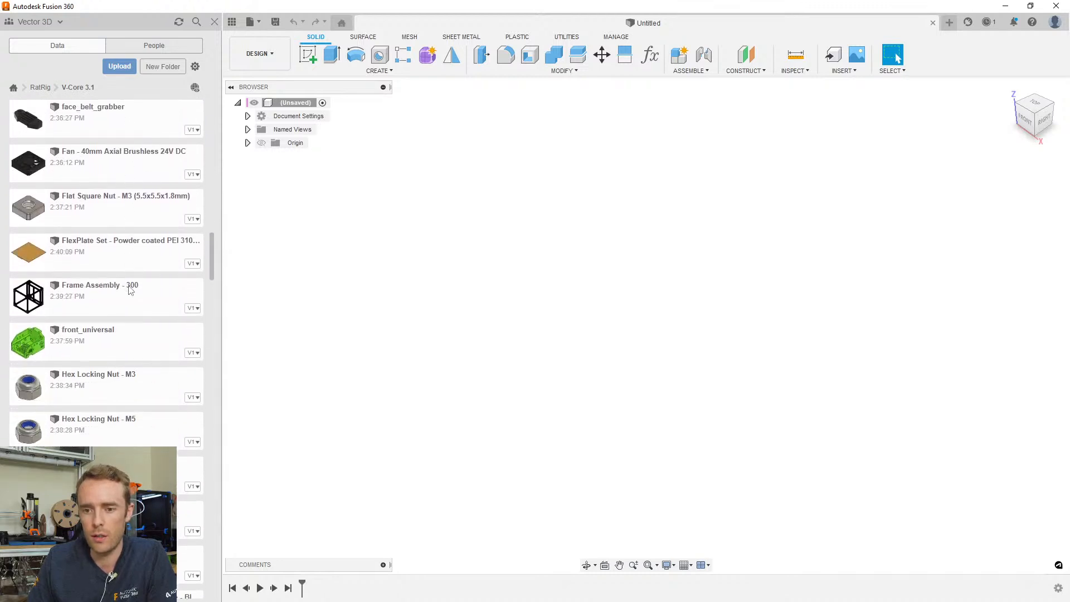
pyautogui.keyDown('ctrl'); pyautogui.click(115, 224); pyautogui.keyUp('ctrl')
pyautogui.keyDown('ctrl'); pyautogui.click(111, 262); pyautogui.keyUp('ctrl')
pyautogui.keyDown('ctrl'); pyautogui.click(108, 305); pyautogui.keyUp('ctrl')
pyautogui.rightClick(109, 307)
pyautogui.click(139, 326)
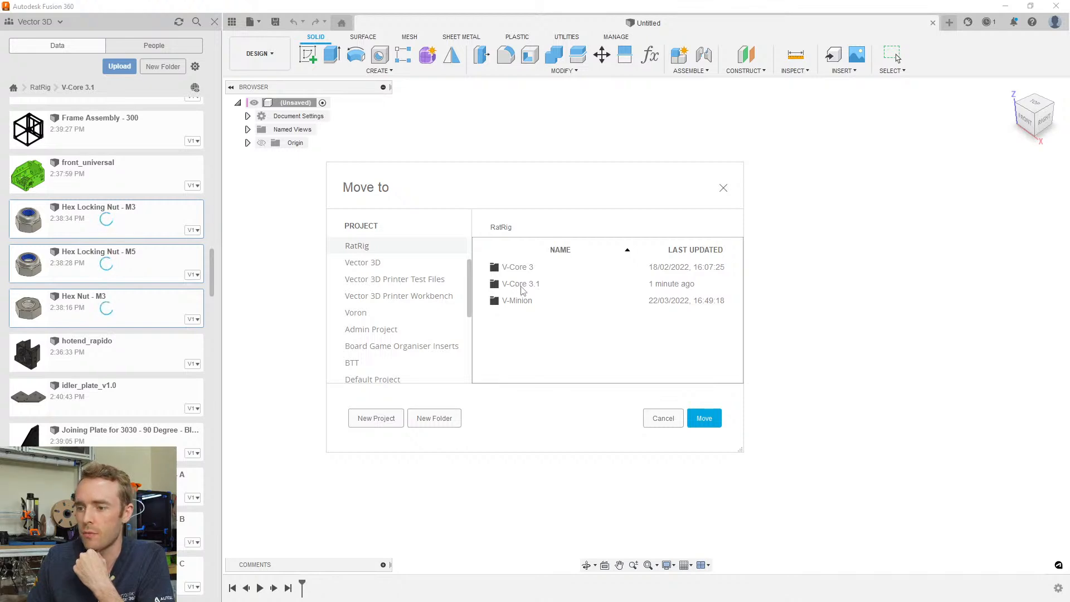
pyautogui.doubleClick(521, 286)
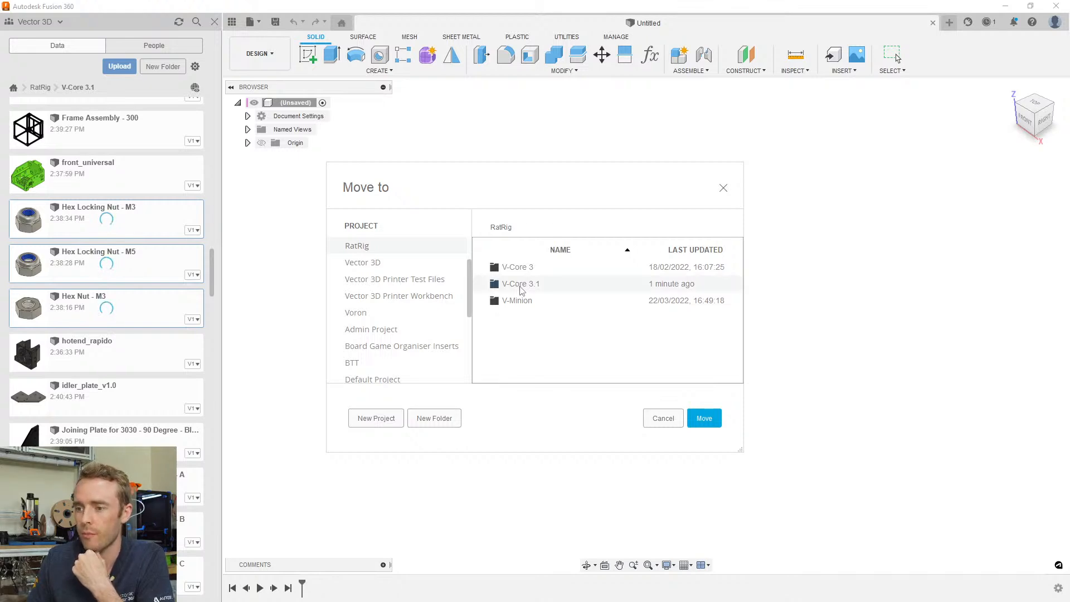
pyautogui.doubleClick(532, 268)
pyautogui.click(714, 423)
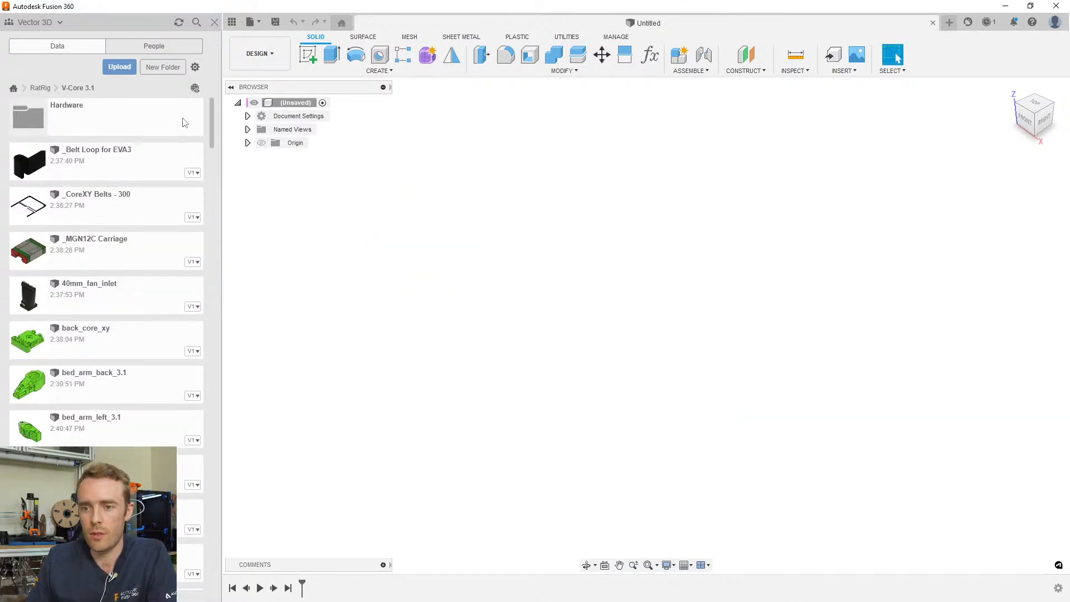
# Move Washer Simple M6, the timing pulley, thrust bearing, T-Slot 3030 extrusions, T-nuts and steel ball into the V-Core 3.1 Hardware folder
pyautogui.scroll(-15, 210, 155)
pyautogui.scroll(-20, 204, 341)
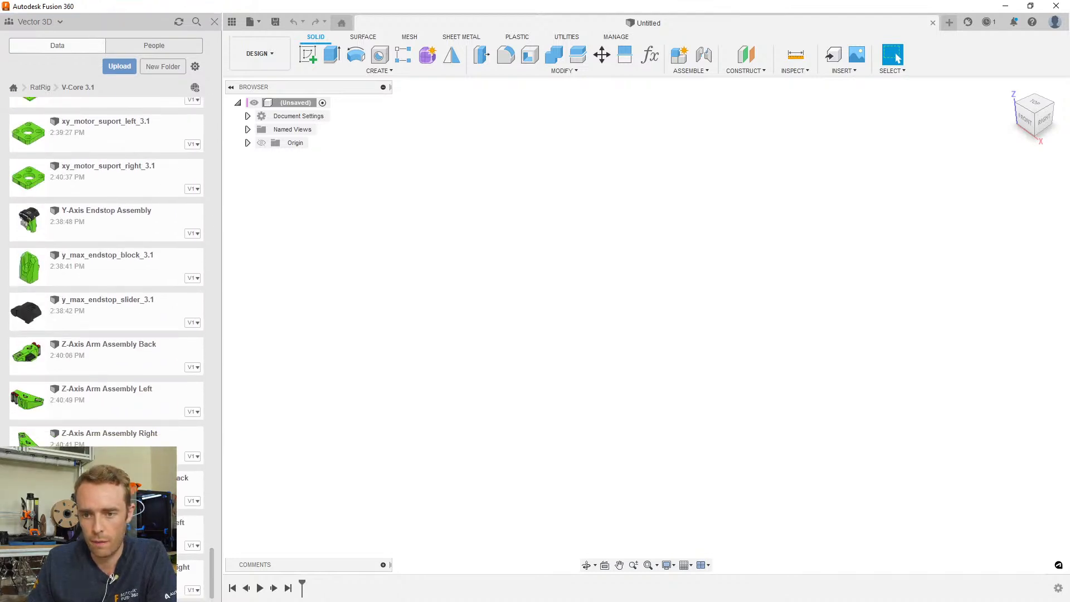
pyautogui.scroll(5, 106, 335)
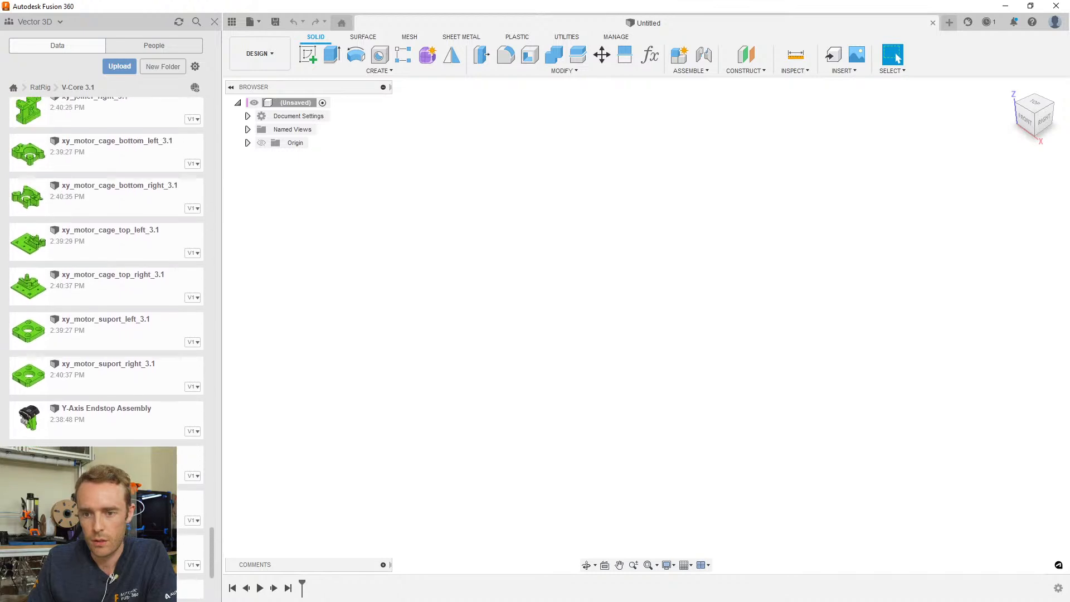
pyautogui.scroll(6, 123, 436)
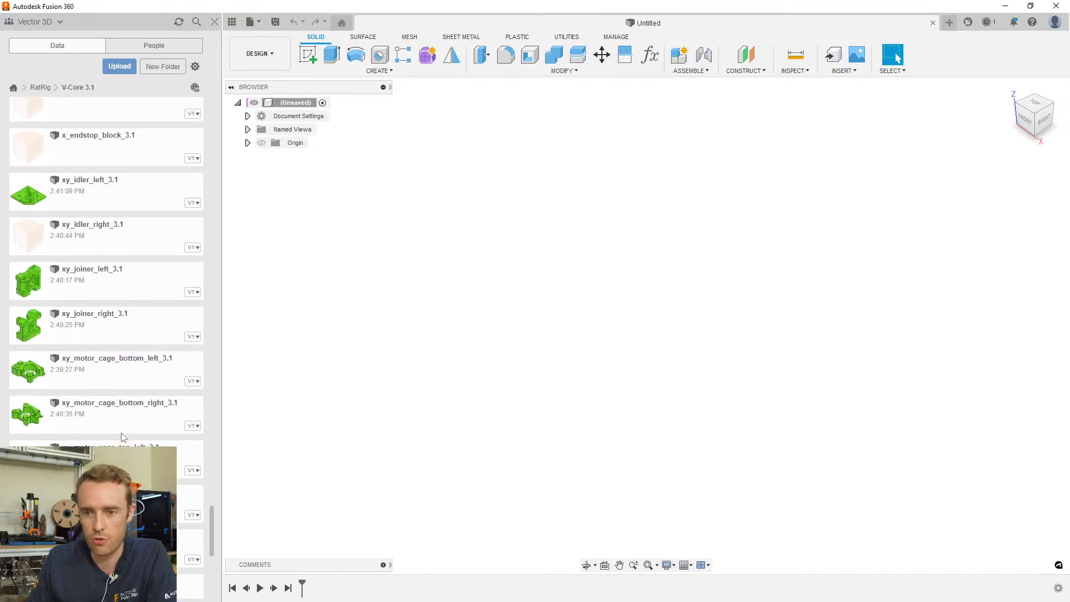
pyautogui.scroll(5, 122, 405)
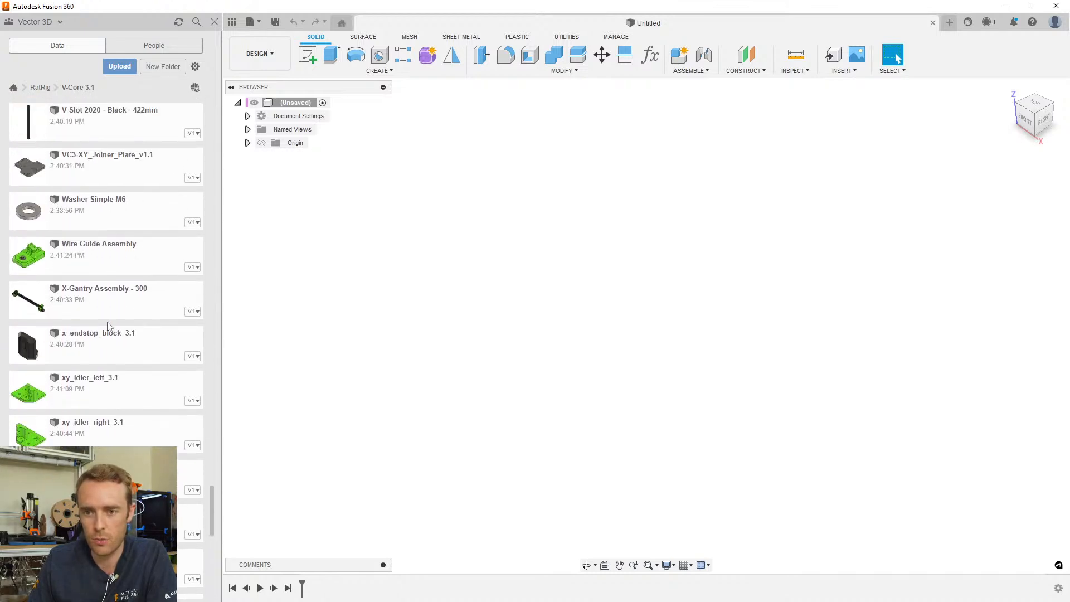
pyautogui.moveTo(211, 490); pyautogui.dragTo(212, 477)
pyautogui.scroll(1, 123, 276)
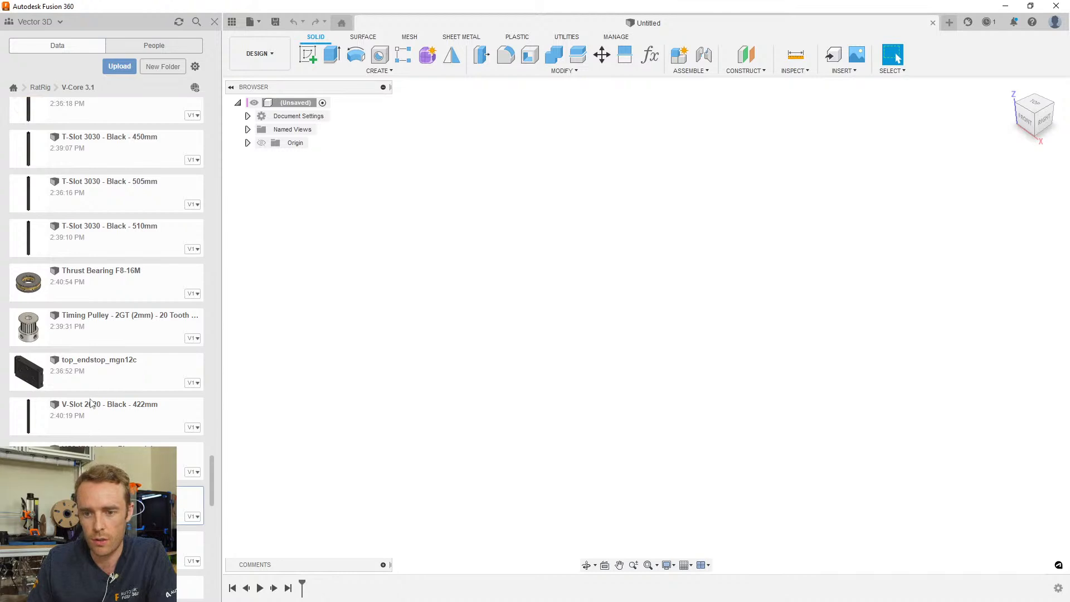
pyautogui.scroll(5, 84, 312)
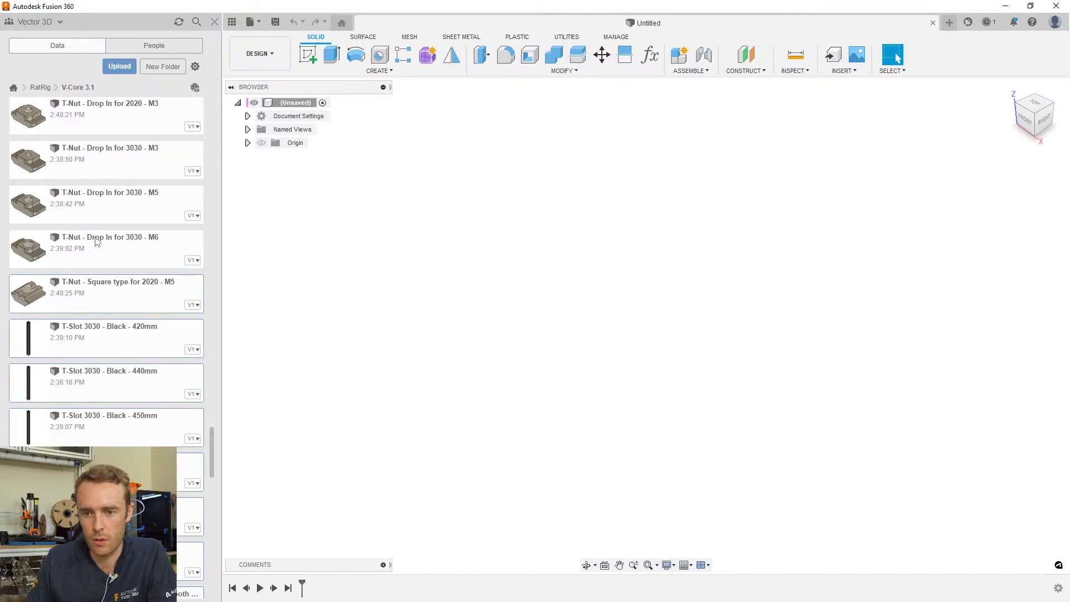
pyautogui.scroll(4, 104, 284)
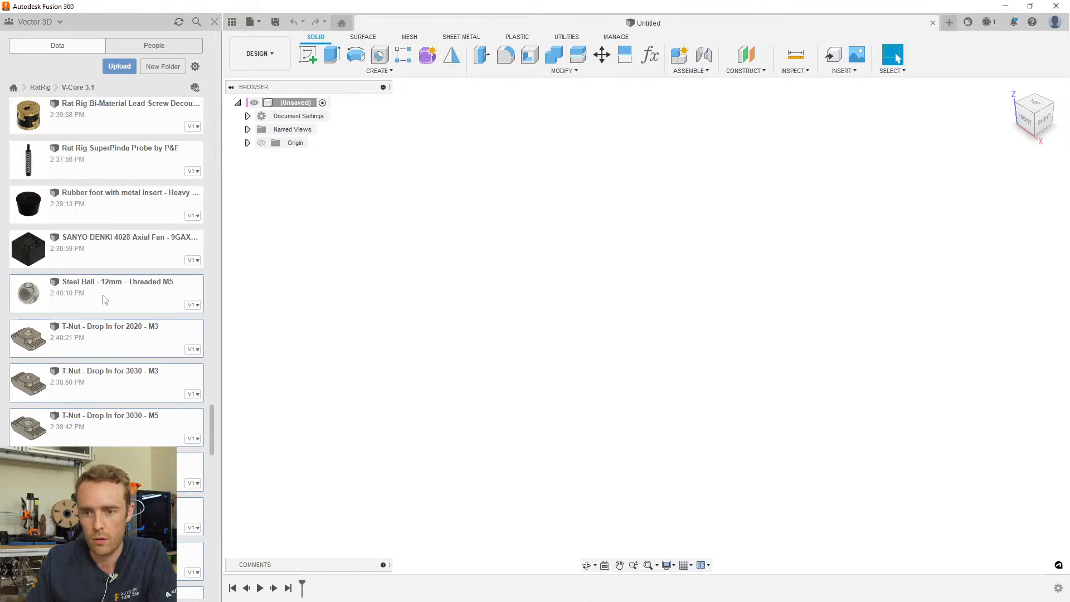
pyautogui.rightClick(104, 296)
pyautogui.click(261, 254)
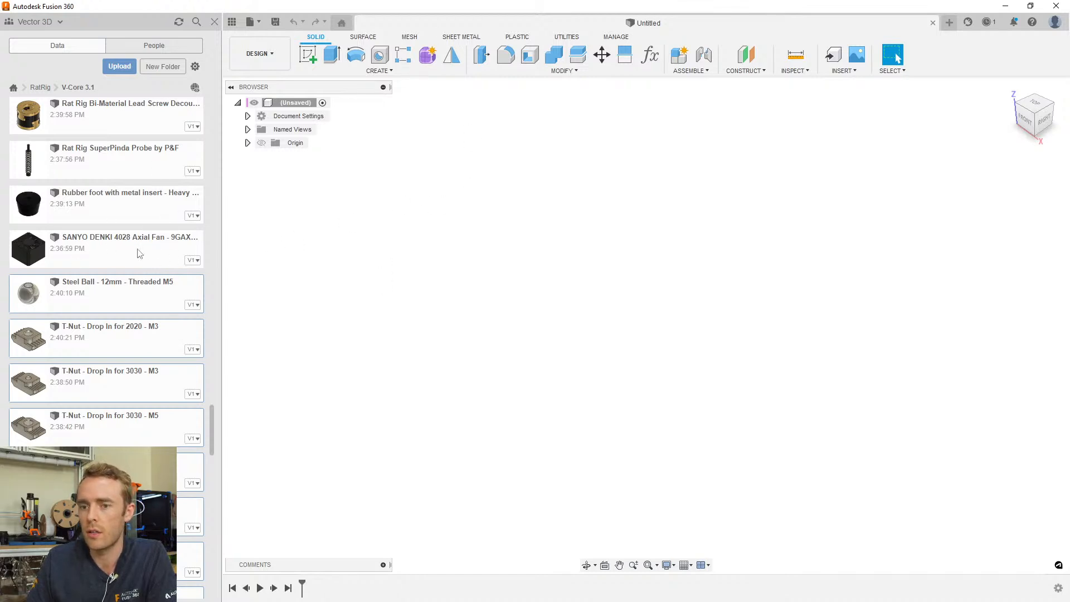
pyautogui.rightClick(133, 295)
pyautogui.click(145, 301)
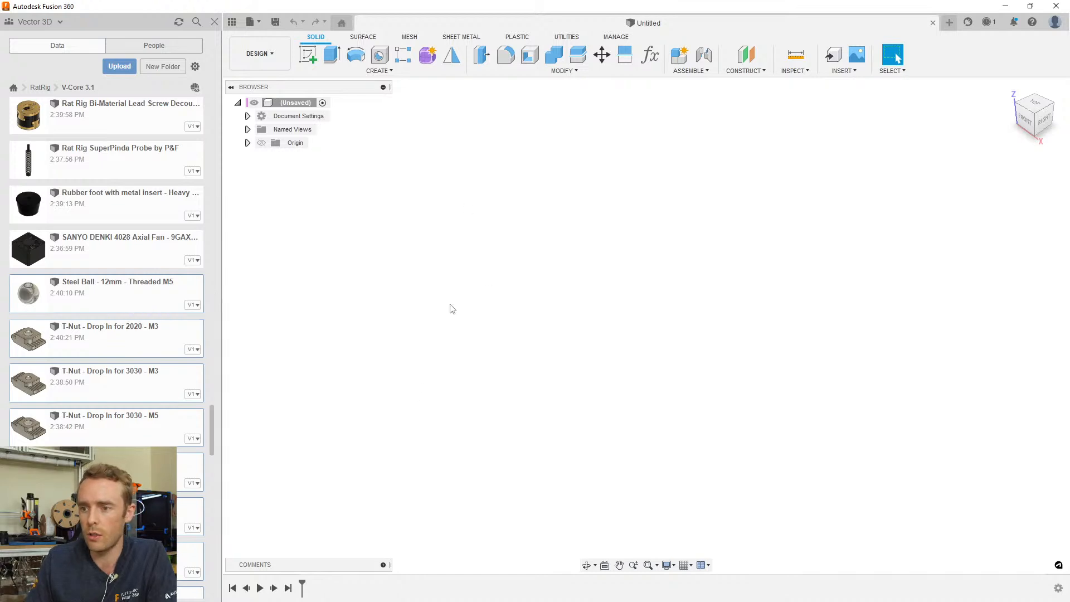
pyautogui.moveTo(213, 418)
pyautogui.mouseDown()
pyautogui.moveTo(211, 390)
pyautogui.moveTo(209, 456)
pyautogui.moveTo(213, 429)
pyautogui.mouseUp()
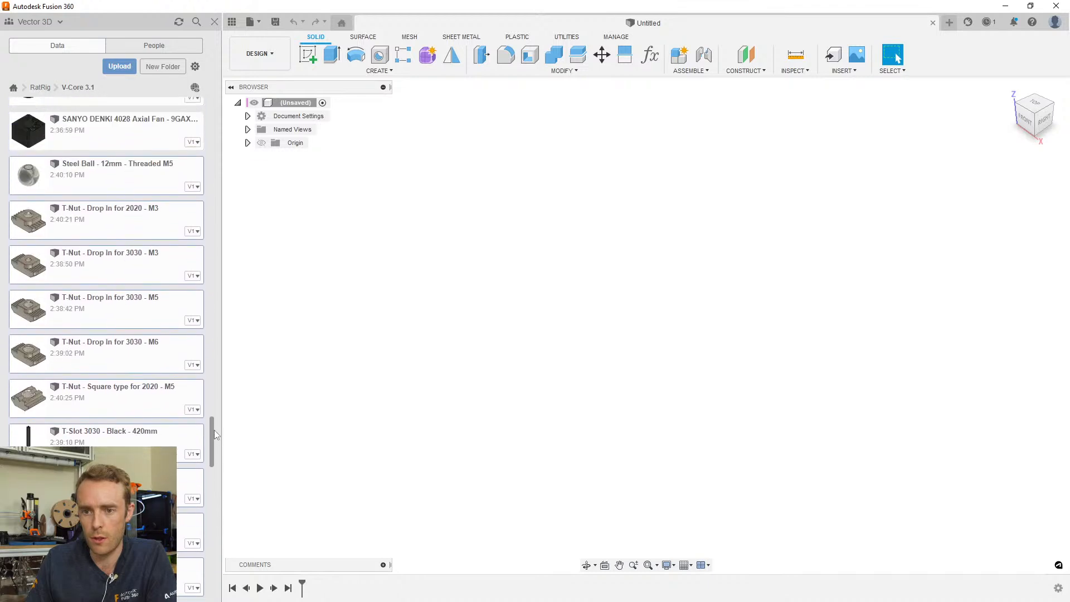
pyautogui.scroll(-5, 105, 312)
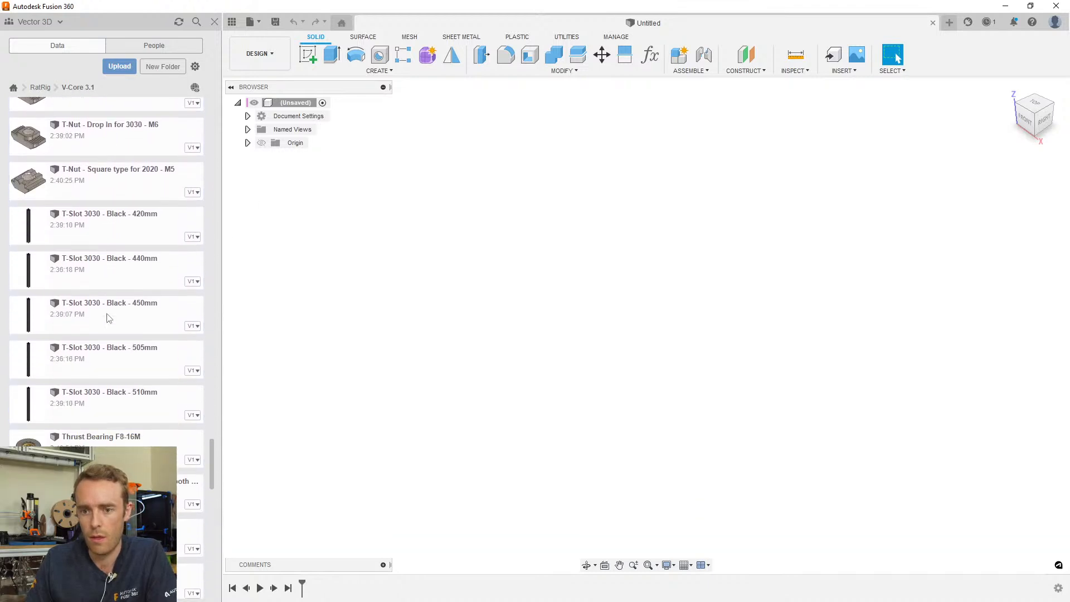
pyautogui.rightClick(103, 426)
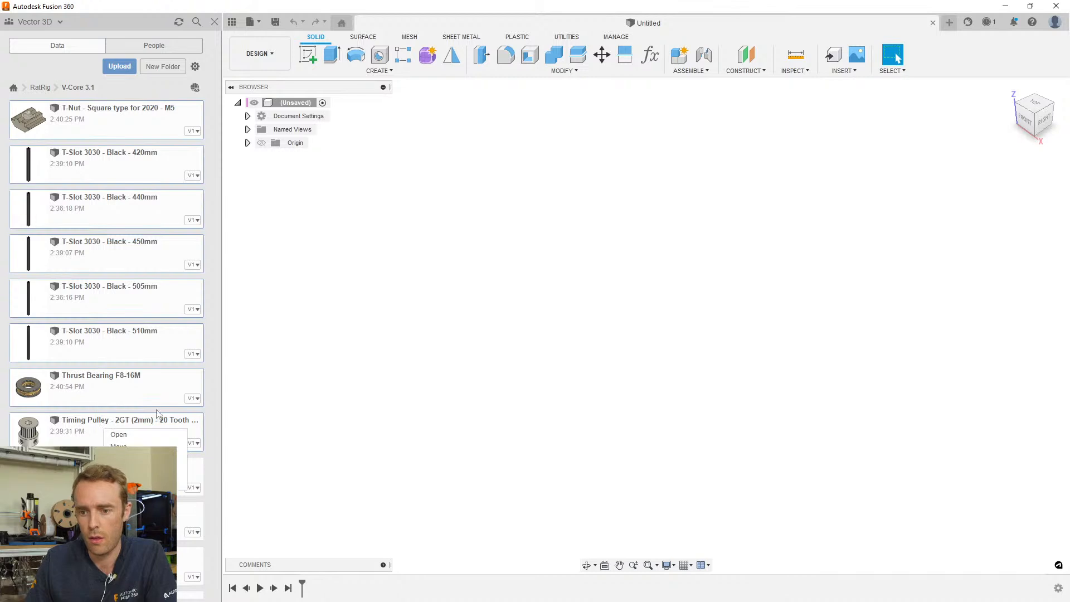
pyautogui.click(118, 445)
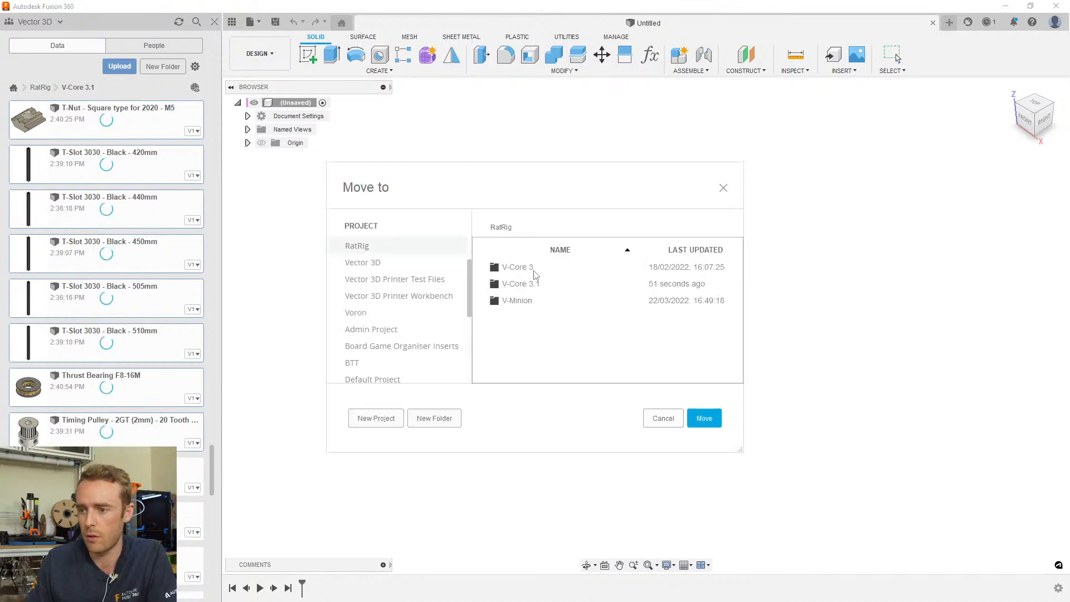
pyautogui.doubleClick(518, 267)
pyautogui.click(704, 418)
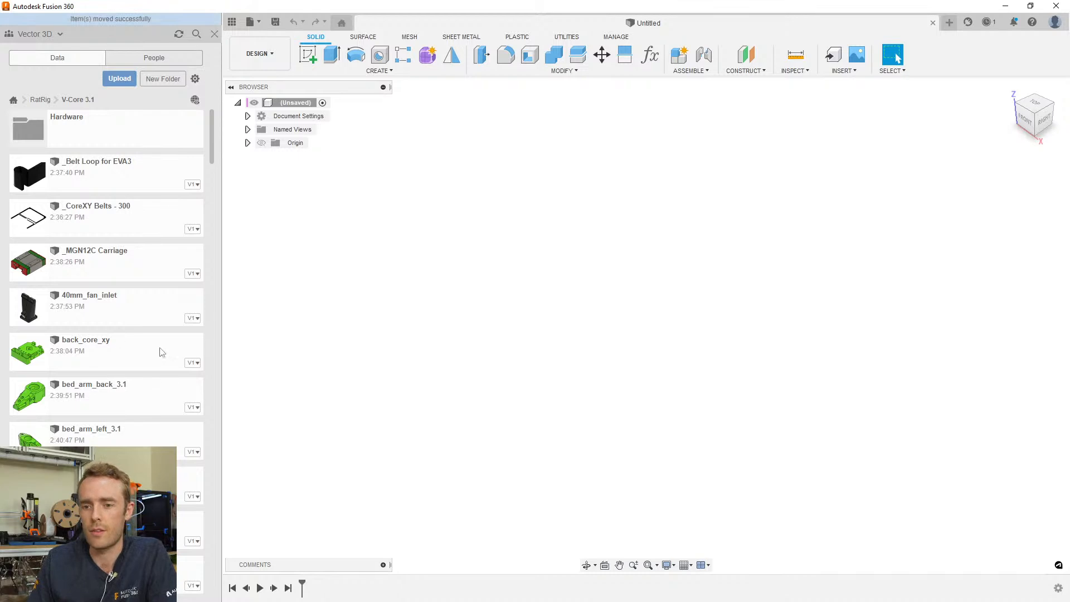
# Move the Cast 90 Degree Corner Bracket for 30-series profile, not its assembly, into the V-Core 3.1 Hardware folder
pyautogui.moveTo(209, 139); pyautogui.dragTo(202, 199)
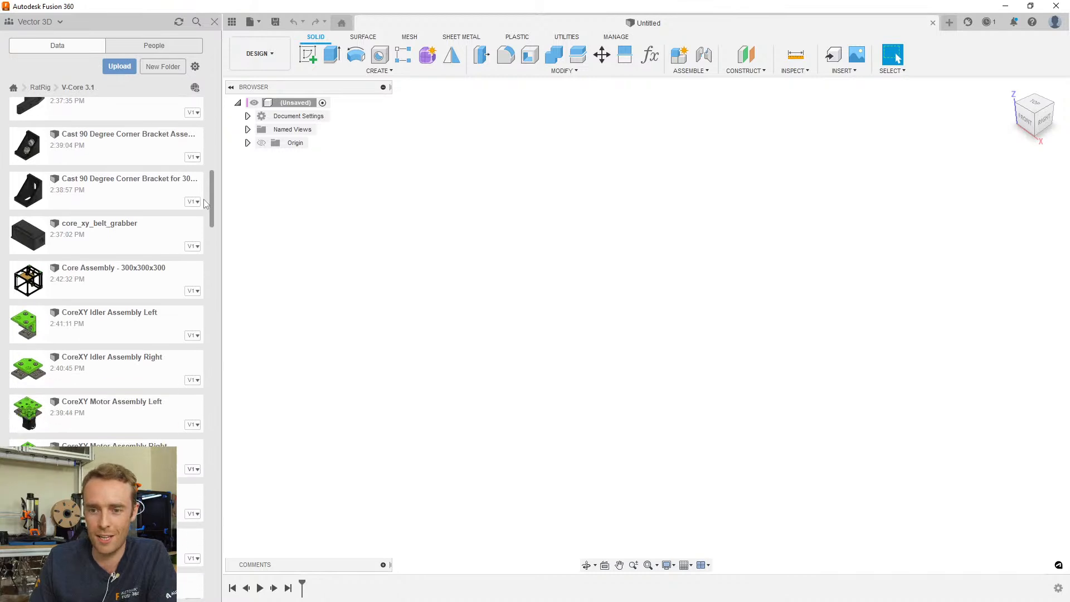
pyautogui.rightClick(127, 181)
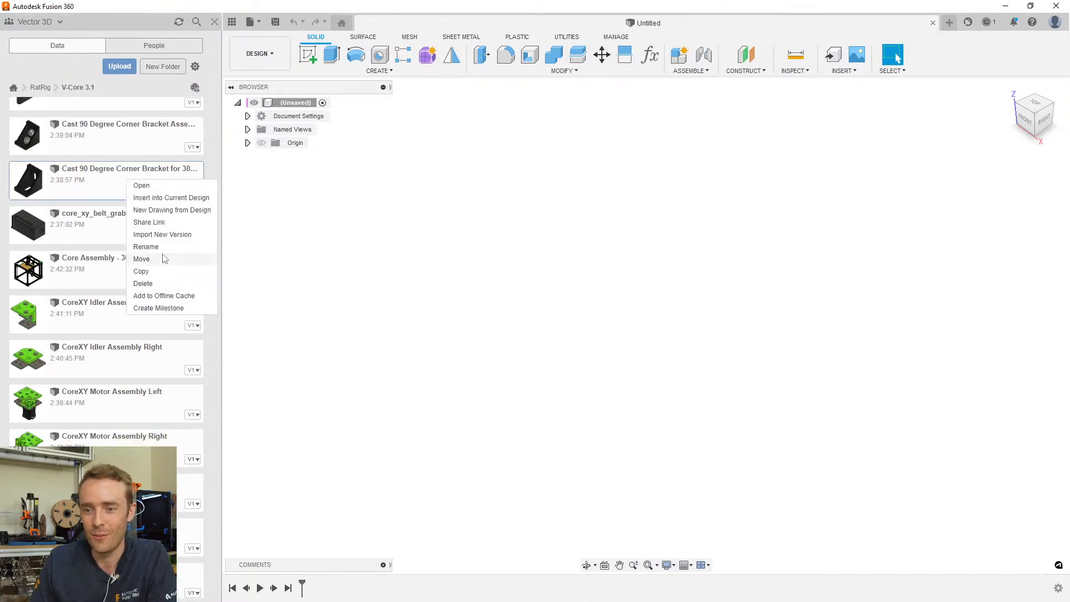
pyautogui.click(141, 259)
pyautogui.doubleClick(538, 284)
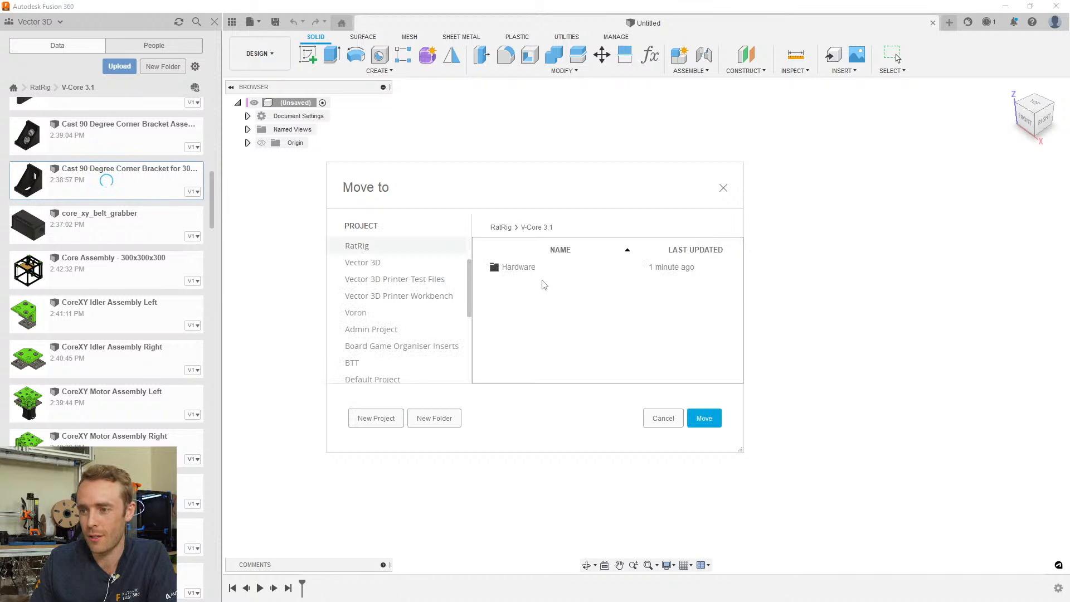
pyautogui.doubleClick(538, 268)
pyautogui.click(703, 417)
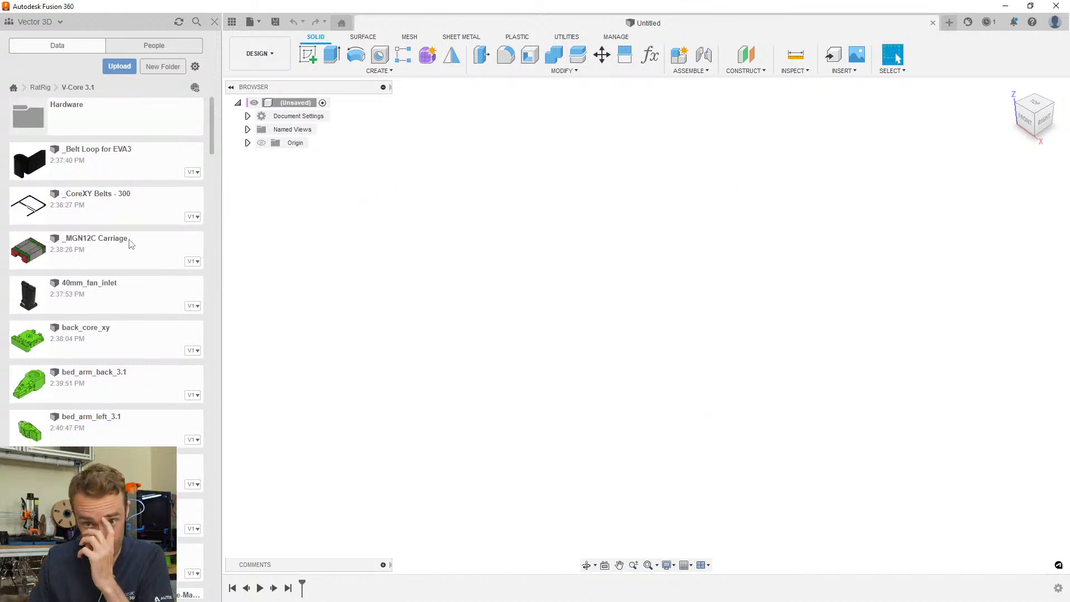
# Look through the remaining V-Core 3.1 files and move another hardware part from further down the list into the Hardware folder
pyautogui.scroll(-3, 129, 259)
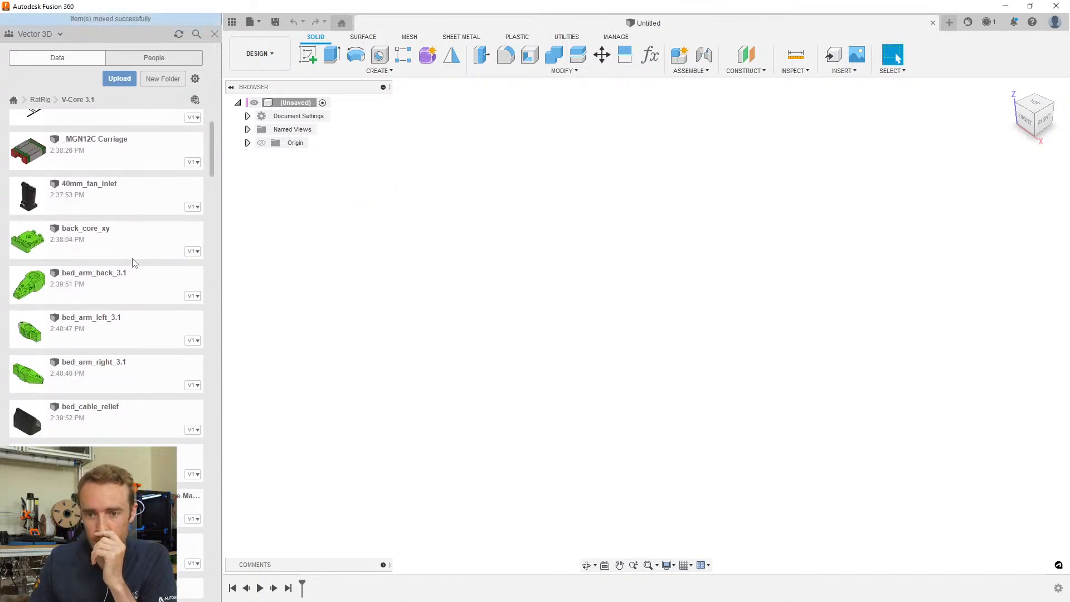
pyautogui.scroll(-2, 133, 269)
pyautogui.scroll(-9, 141, 264)
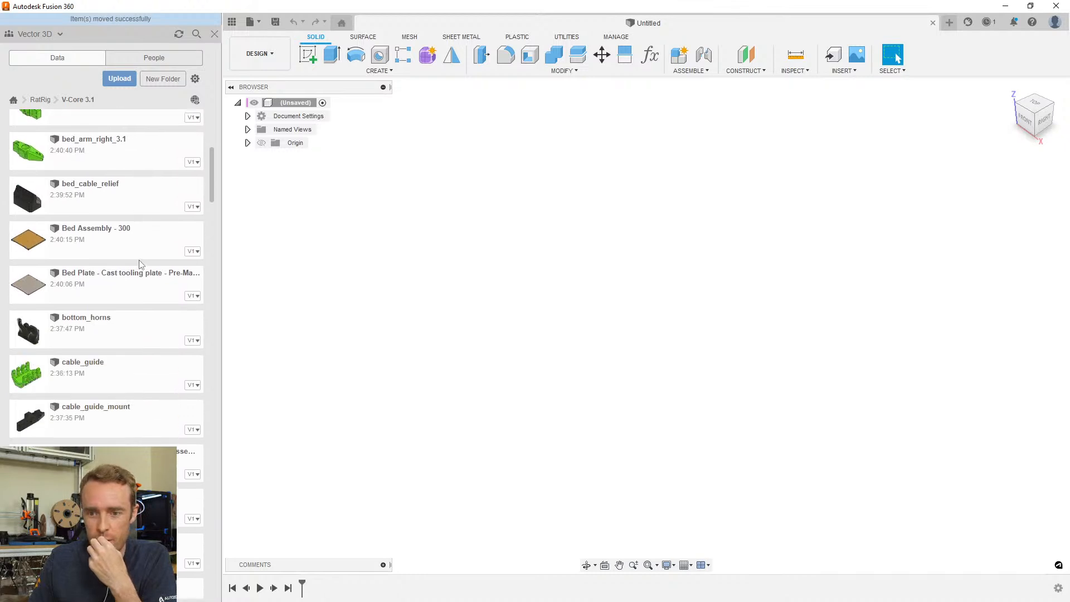
pyautogui.scroll(-1, 140, 266)
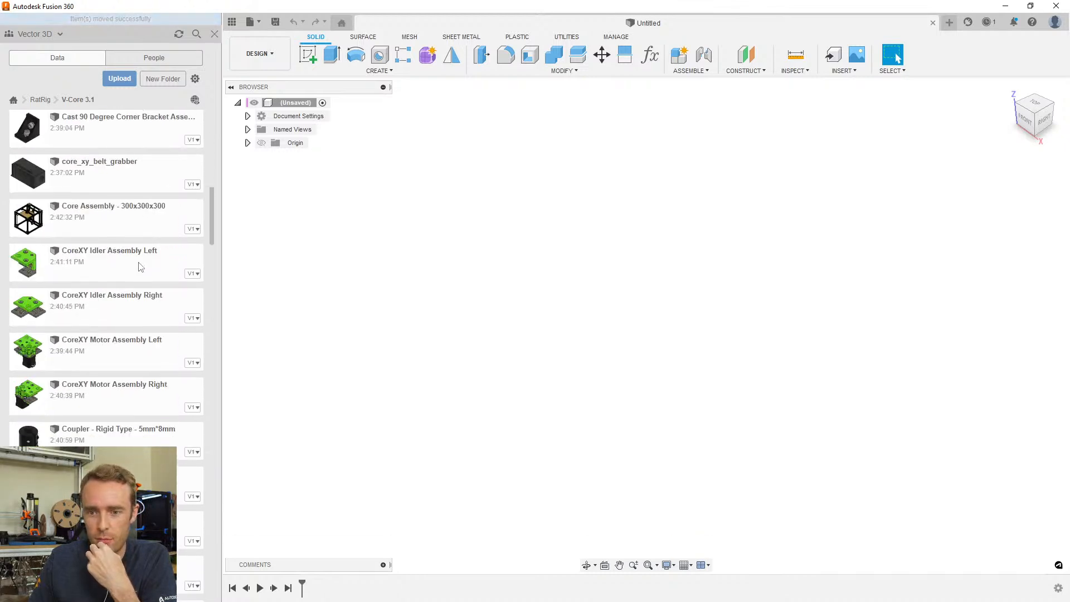
pyautogui.moveTo(211, 208); pyautogui.dragTo(205, 253)
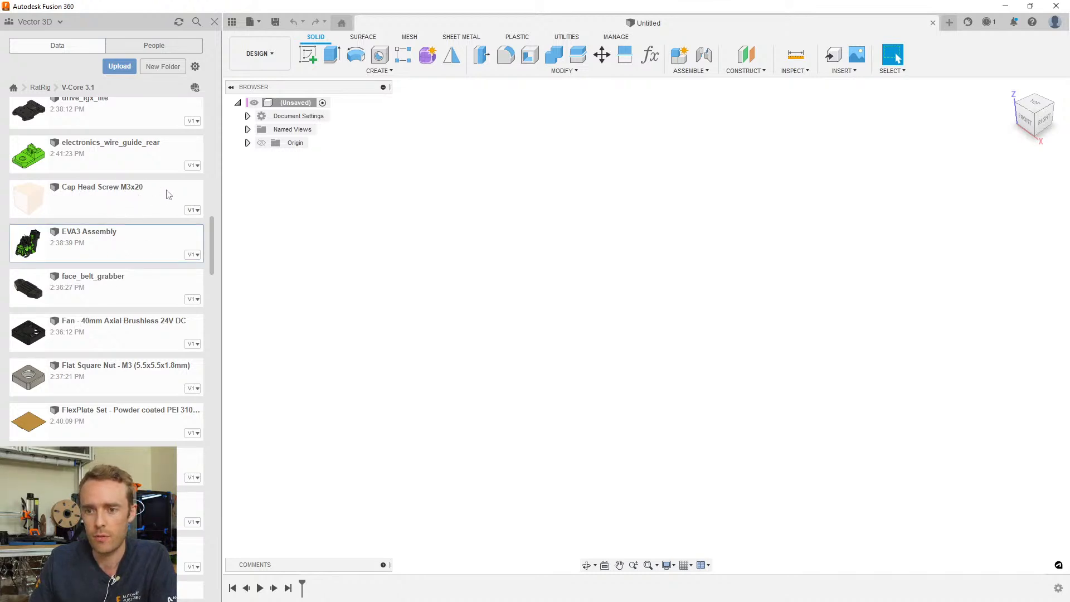
pyautogui.moveTo(213, 228); pyautogui.dragTo(212, 283)
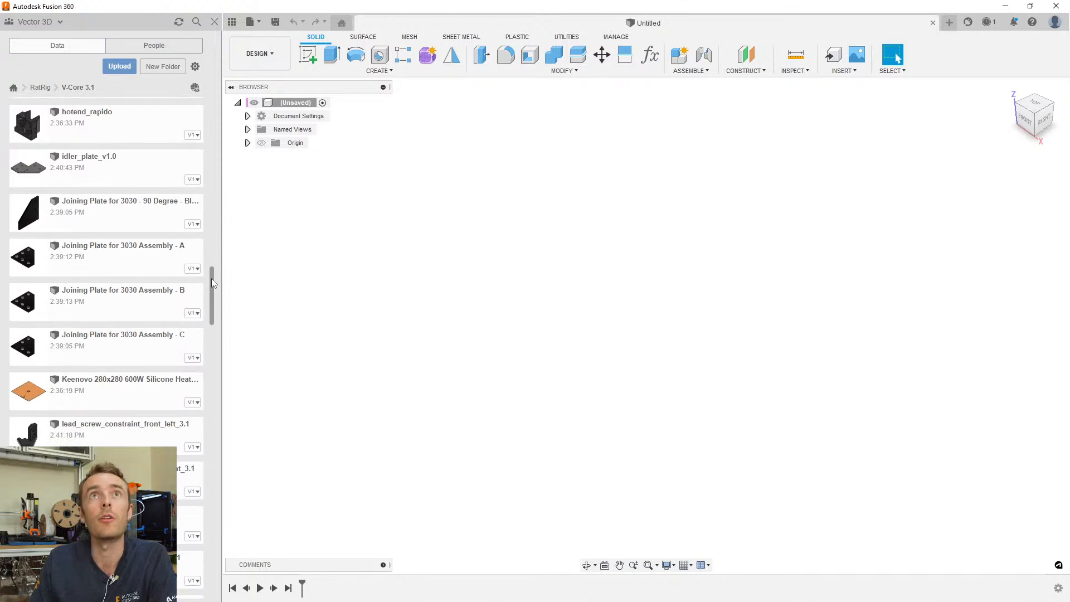
pyautogui.moveTo(211, 282); pyautogui.dragTo(209, 350)
pyautogui.rightClick(131, 137)
pyautogui.click(146, 215)
pyautogui.doubleClick(525, 286)
pyautogui.doubleClick(539, 269)
pyautogui.click(701, 417)
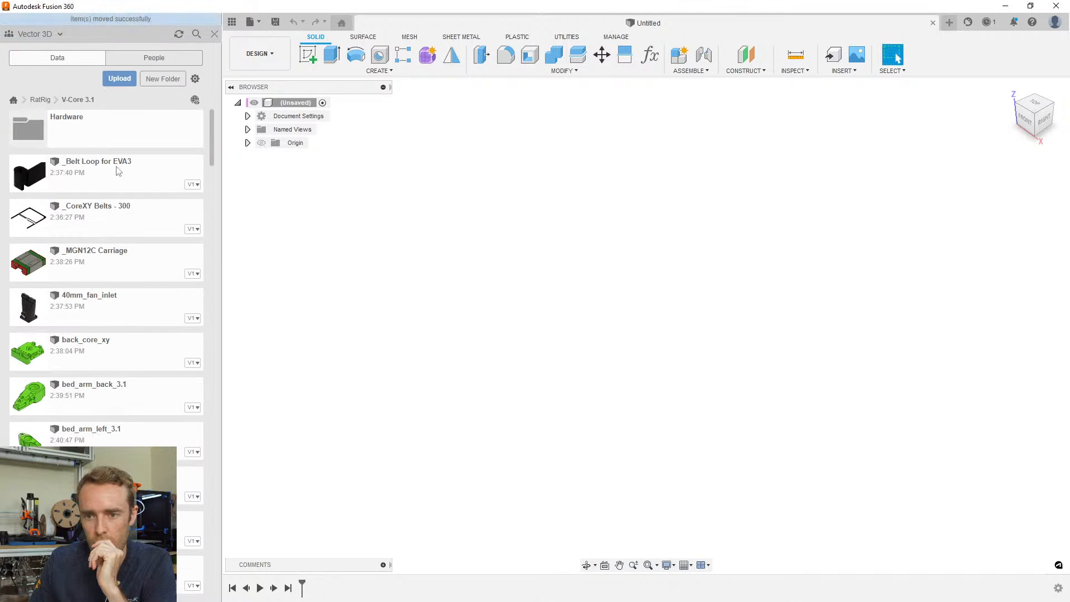
# Open the Core Assembly - 300x300x300 design from the V-Core 3.1 folder
pyautogui.scroll(-8, 158, 238)
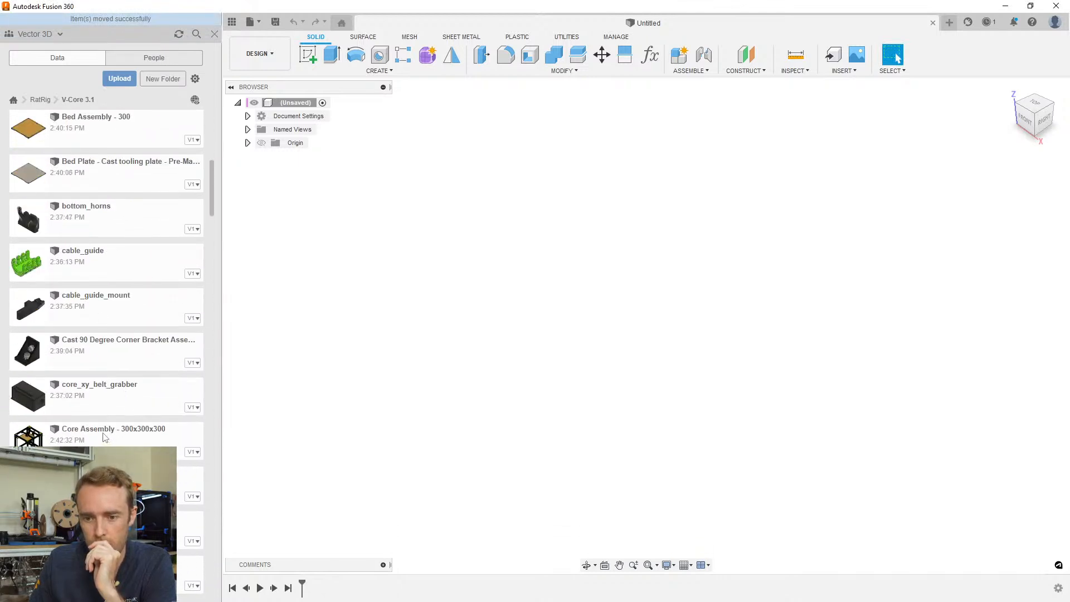
pyautogui.rightClick(106, 415)
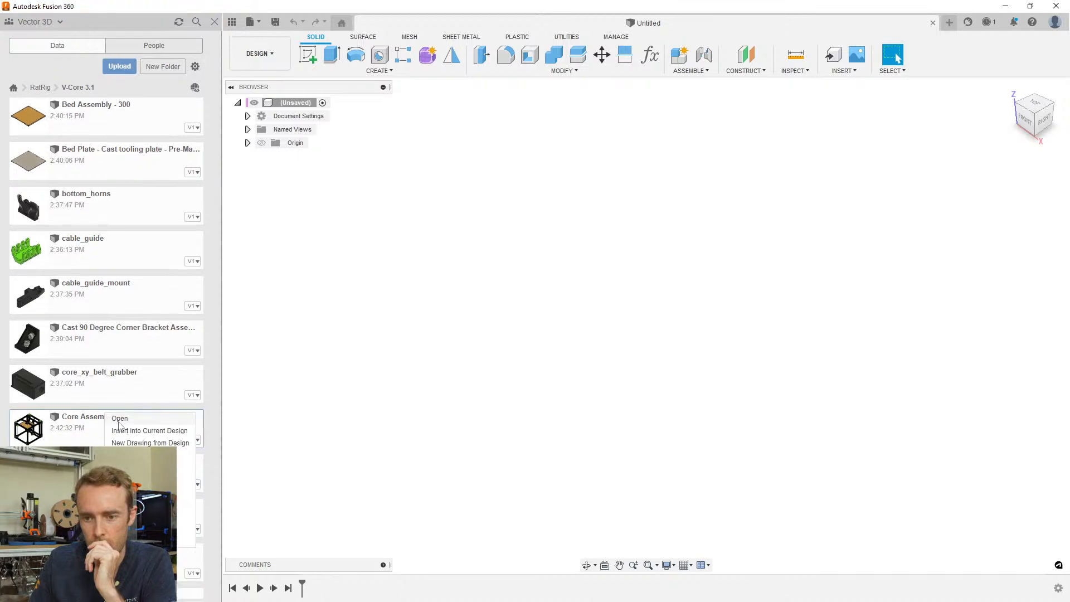
pyautogui.click(119, 420)
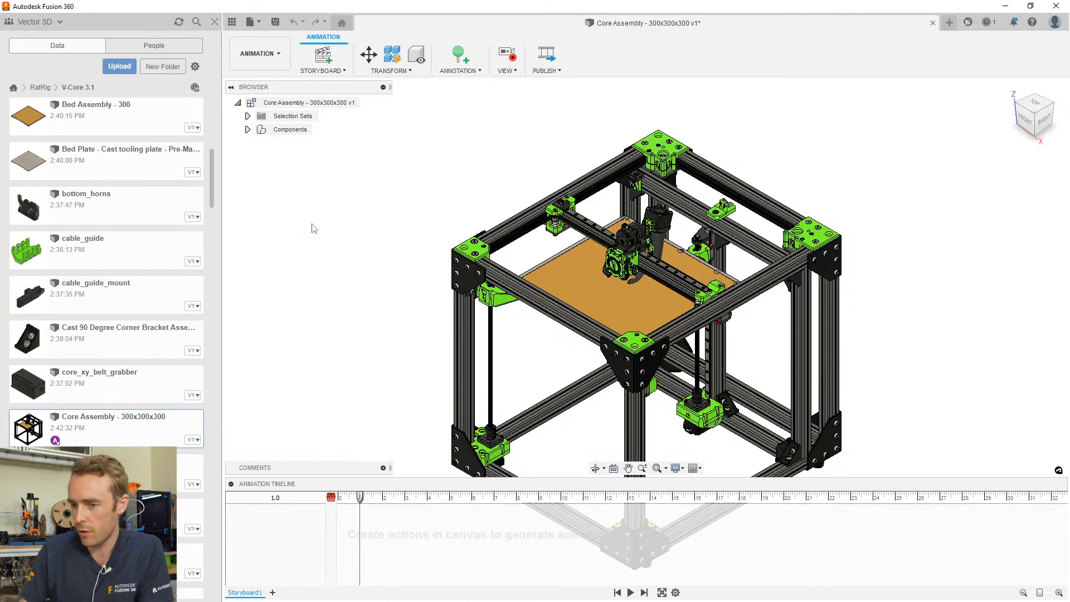
# Switch the opened core assembly from the Animation workspace to the Design workspace
pyautogui.click(277, 60)
pyautogui.click(246, 79)
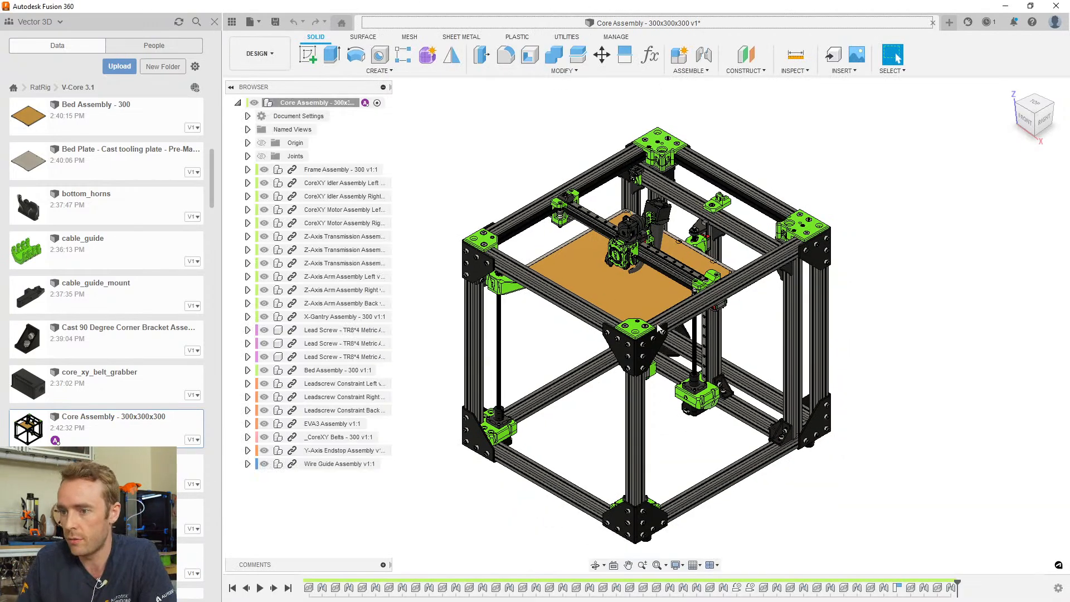
pyautogui.scroll(5, 615, 370)
pyautogui.scroll(-3, 614, 370)
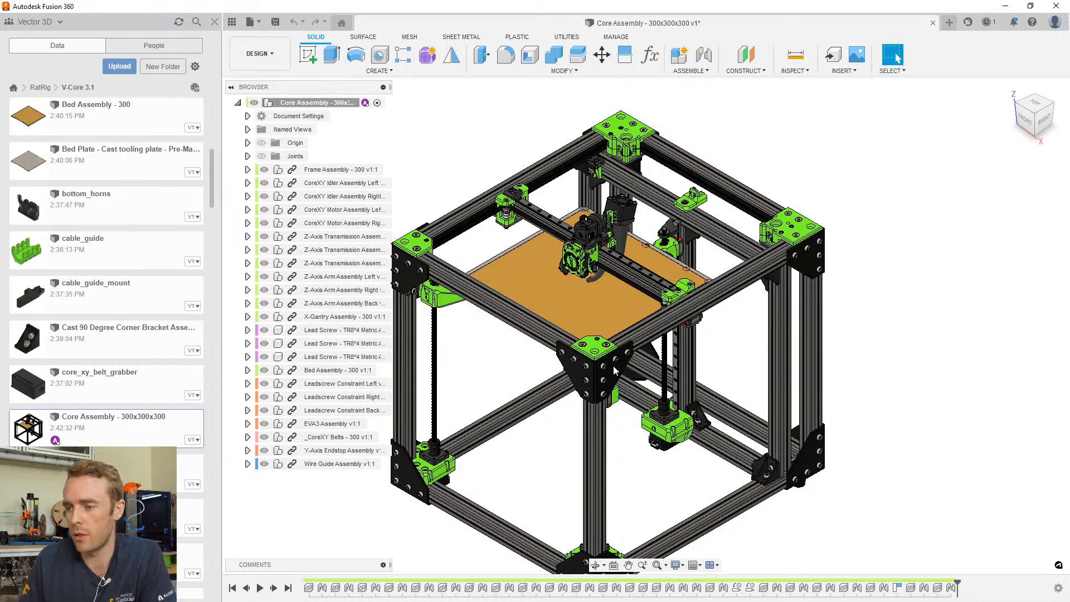
# Hide the EVA3 Assembly in the core assembly
pyautogui.scroll(5, 585, 463)
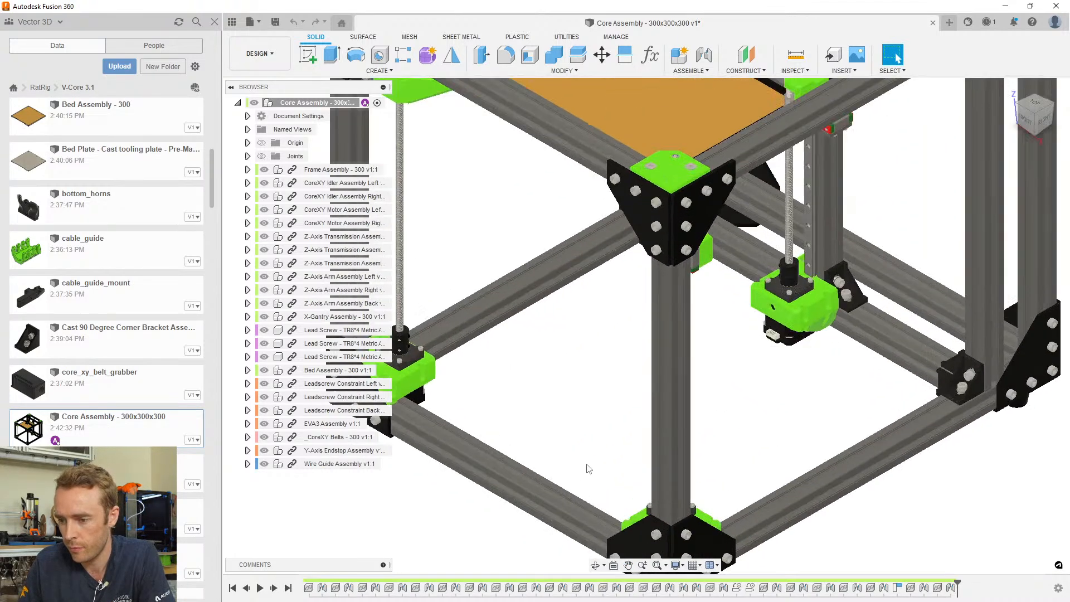
pyautogui.scroll(-2, 726, 429)
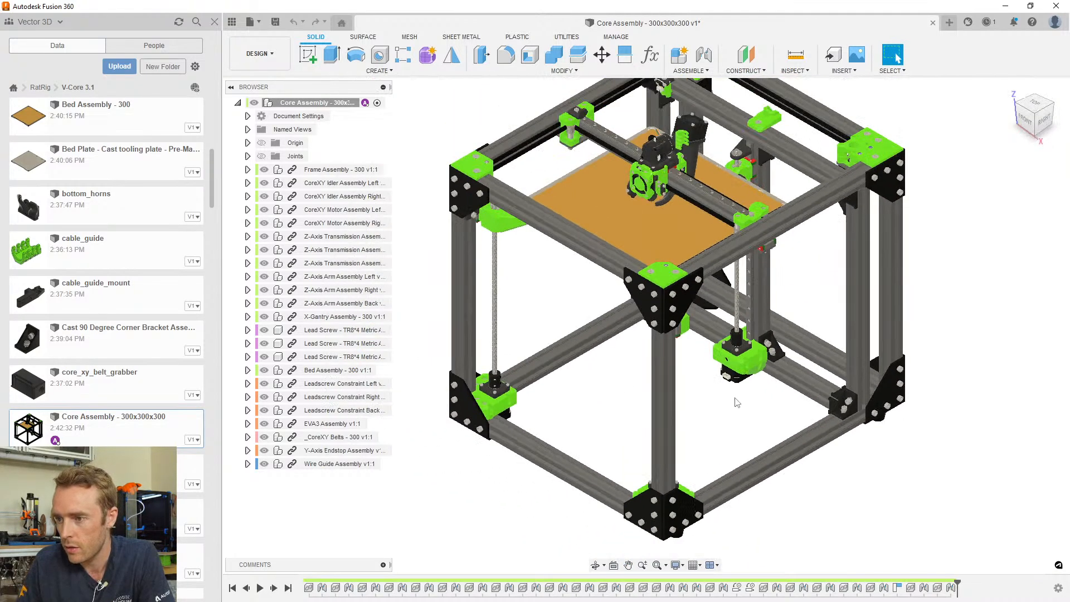
pyautogui.moveTo(725, 379); pyautogui.dragTo(699, 451, button='middle')
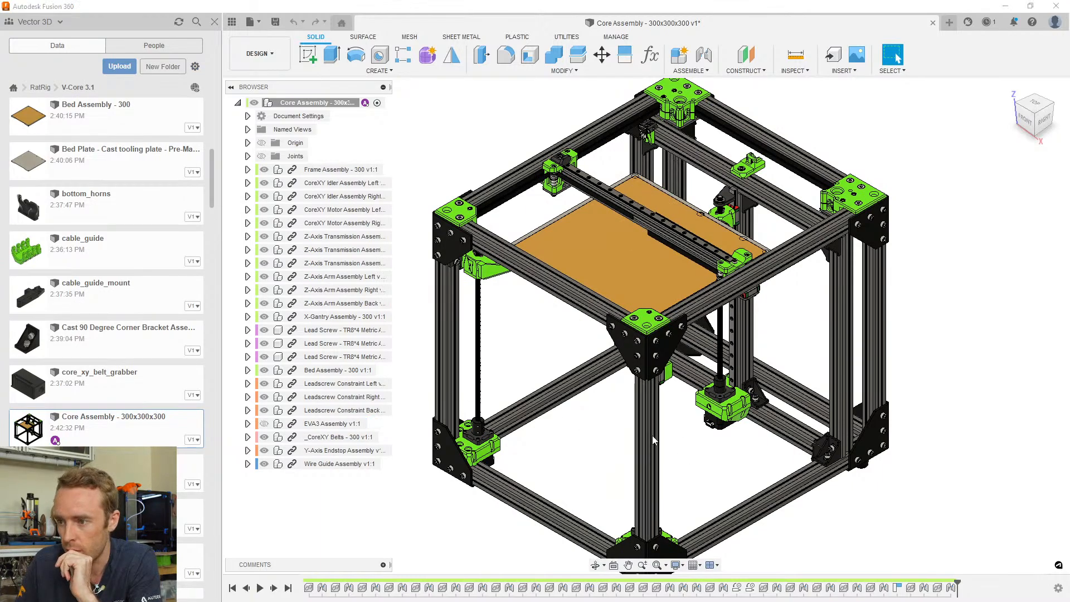
# Examine the X-Gantry Assembly's carriage blocks, idler pulleys, belts and linear rail above the print bed
pyautogui.scroll(5, 659, 227)
pyautogui.moveTo(655, 216)
pyautogui.keyDown('shift'); pyautogui.mouseDown(button='middle')
pyautogui.moveTo(640, 134)
pyautogui.moveTo(641, 221)
pyautogui.moveTo(635, 212)
pyautogui.mouseUp(button='middle'); pyautogui.keyUp('shift')
pyautogui.scroll(-2, 500, 163)
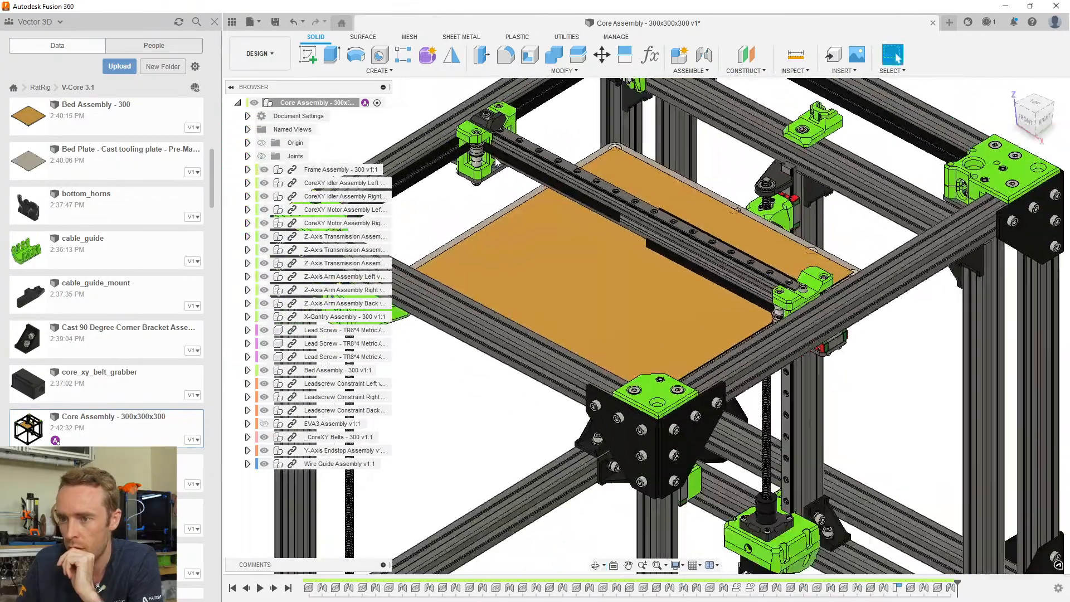
pyautogui.scroll(3, 500, 163)
pyautogui.scroll(-1, 501, 162)
pyautogui.scroll(3, 502, 160)
pyautogui.keyDown('shift'); pyautogui.moveTo(517, 188); pyautogui.dragTo(509, 348, button='middle'); pyautogui.keyUp('shift')
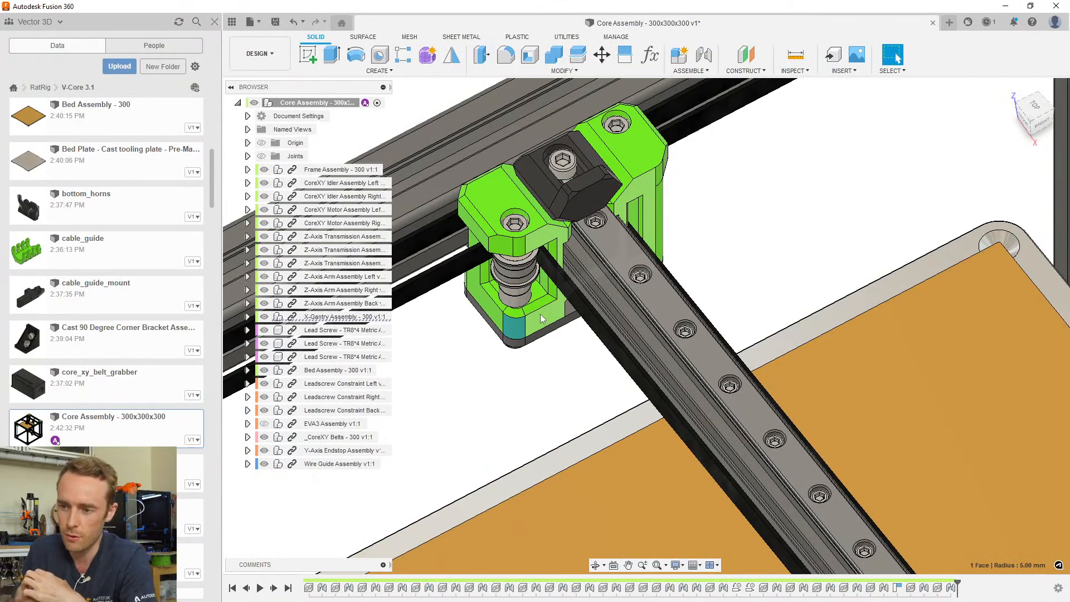
pyautogui.keyDown('shift'); pyautogui.moveTo(524, 302); pyautogui.dragTo(595, 251, button='middle'); pyautogui.keyUp('shift')
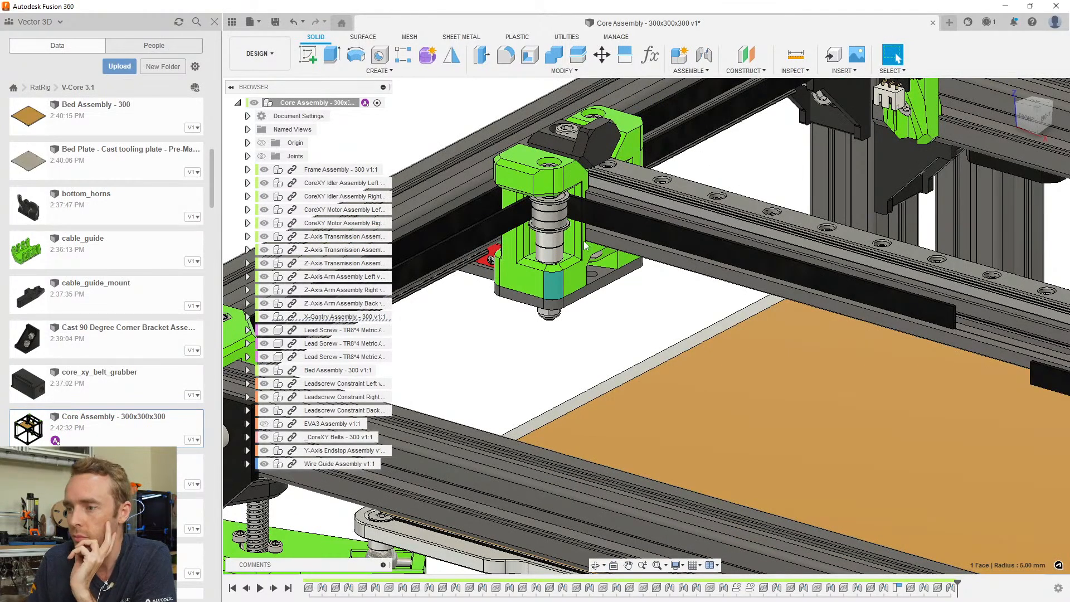
pyautogui.scroll(-5, 615, 298)
pyautogui.scroll(5, 502, 391)
pyautogui.keyDown('shift'); pyautogui.moveTo(502, 391); pyautogui.dragTo(460, 394, button='middle'); pyautogui.keyUp('shift')
pyautogui.scroll(-4, 504, 359)
pyautogui.scroll(3, 518, 347)
pyautogui.keyDown('shift'); pyautogui.moveTo(753, 341); pyautogui.dragTo(678, 351, button='middle'); pyautogui.keyUp('shift')
pyautogui.scroll(-3, 678, 351)
pyautogui.scroll(5, 588, 178)
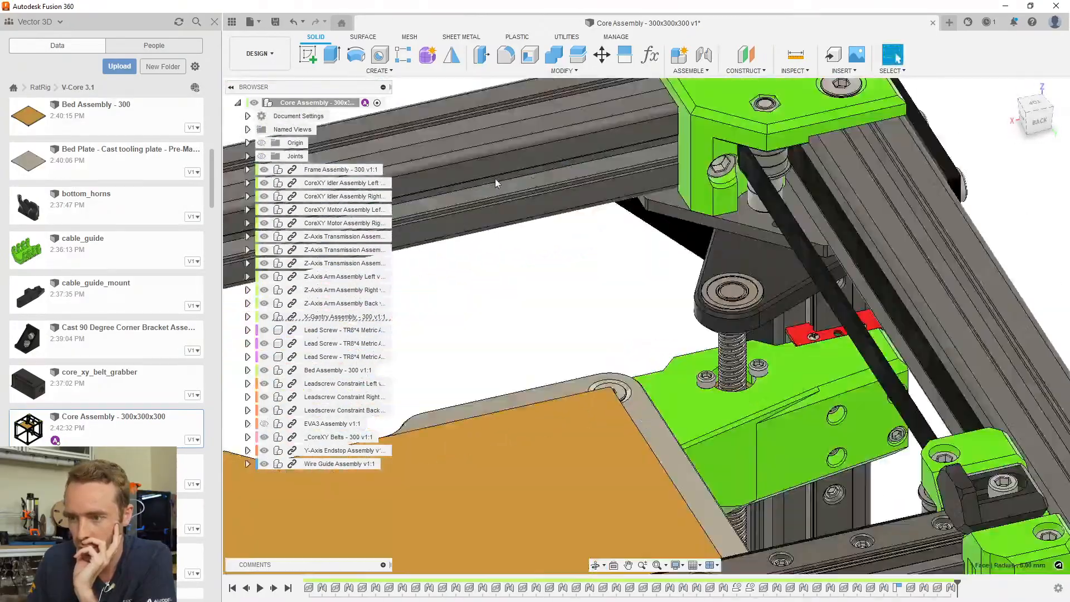
# Examine the left Z-axis arm from above and below, including its lead screw nut, fasteners and rail carriage
pyautogui.scroll(-4, 672, 329)
pyautogui.keyDown('shift'); pyautogui.moveTo(696, 394); pyautogui.dragTo(690, 346, button='middle'); pyautogui.keyUp('shift')
pyautogui.scroll(3, 691, 347)
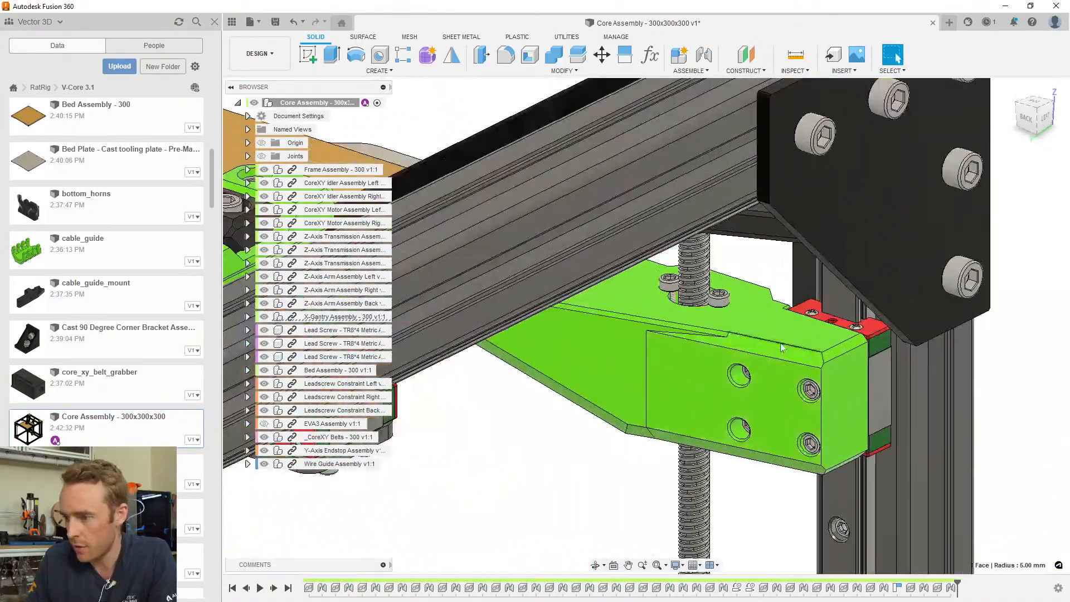
pyautogui.keyDown('shift'); pyautogui.moveTo(763, 325); pyautogui.dragTo(897, 58, button='middle'); pyautogui.keyUp('shift')
pyautogui.keyDown('shift'); pyautogui.moveTo(743, 350); pyautogui.dragTo(747, 270, button='middle'); pyautogui.keyUp('shift')
pyautogui.scroll(2, 747, 314)
pyautogui.moveTo(749, 457); pyautogui.dragTo(670, 425, button='middle')
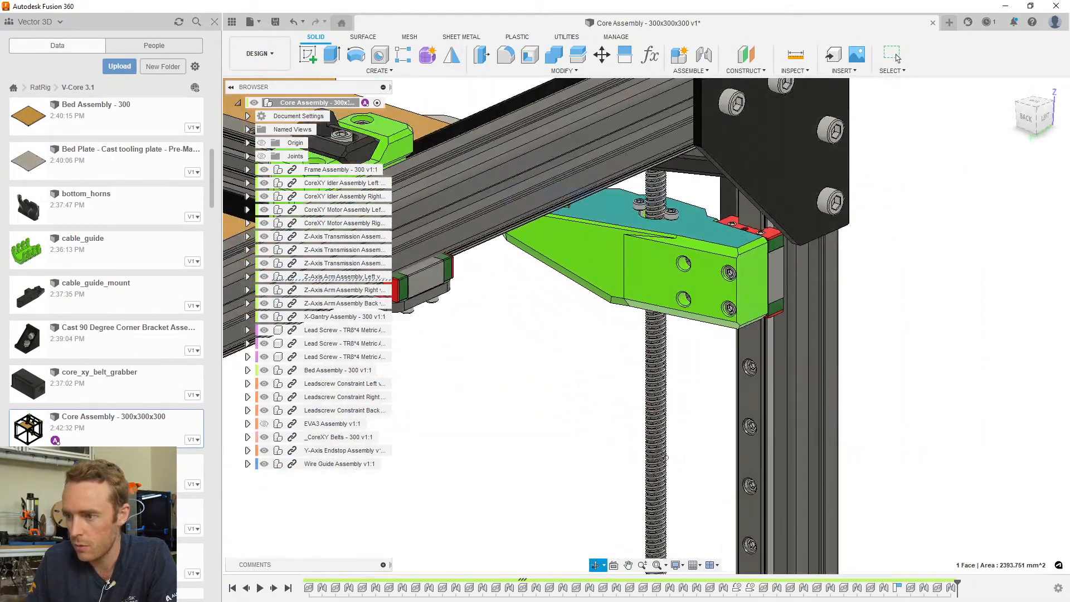
pyautogui.scroll(5, 672, 391)
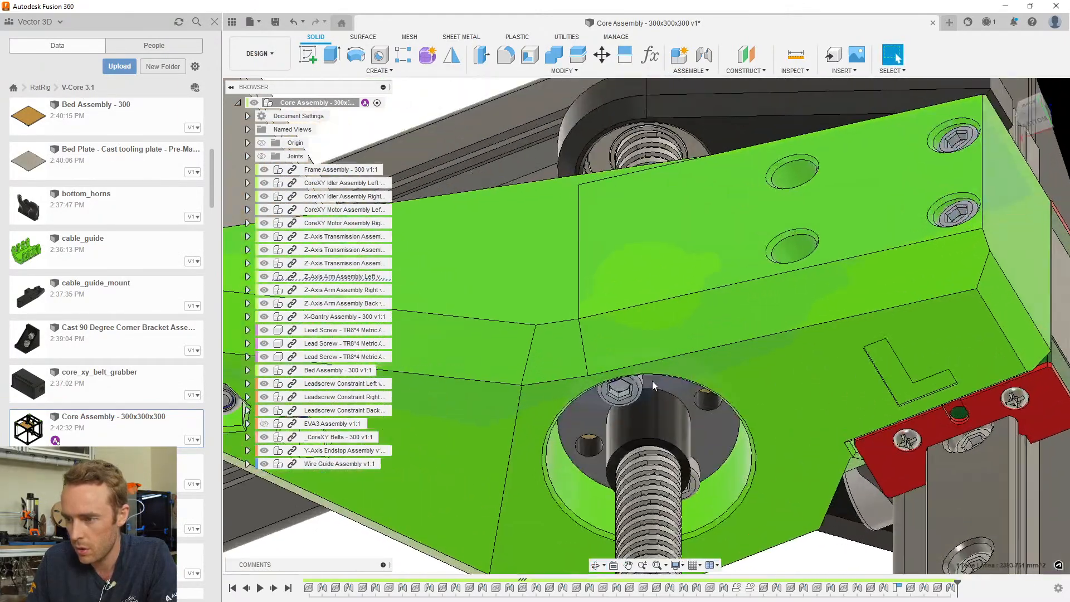
pyautogui.keyDown('shift'); pyautogui.moveTo(670, 394); pyautogui.dragTo(657, 464, button='middle'); pyautogui.keyUp('shift')
pyautogui.scroll(-6, 658, 464)
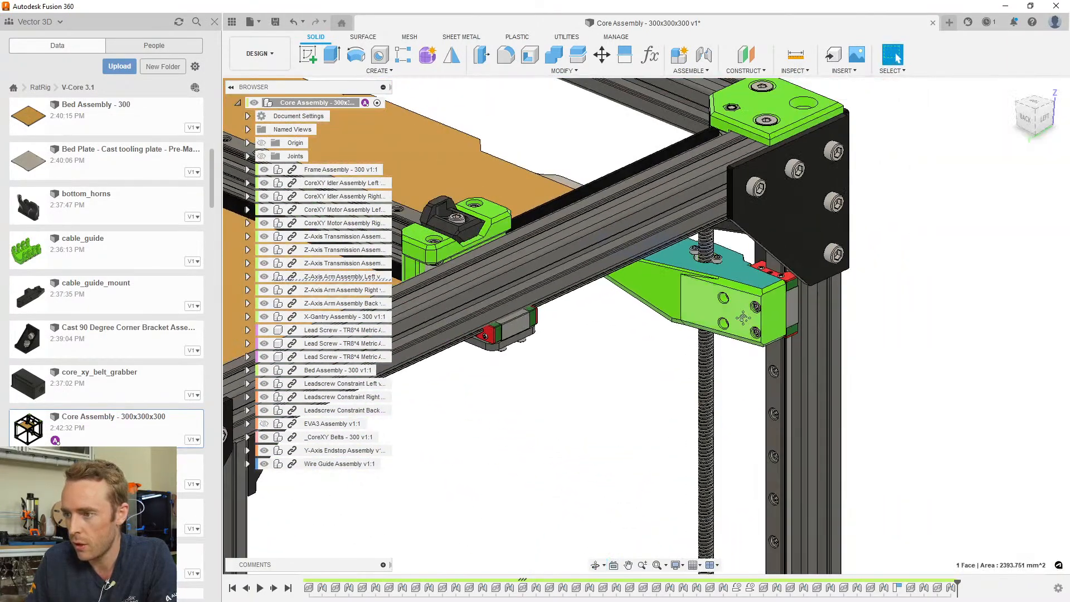
# Examine the frame's corner bracket screws and washers, and the Z-axis transmission assembly on the lower frame extrusion
pyautogui.keyDown('shift'); pyautogui.moveTo(769, 280); pyautogui.dragTo(726, 199, button='middle'); pyautogui.keyUp('shift')
pyautogui.scroll(10, 588, 390)
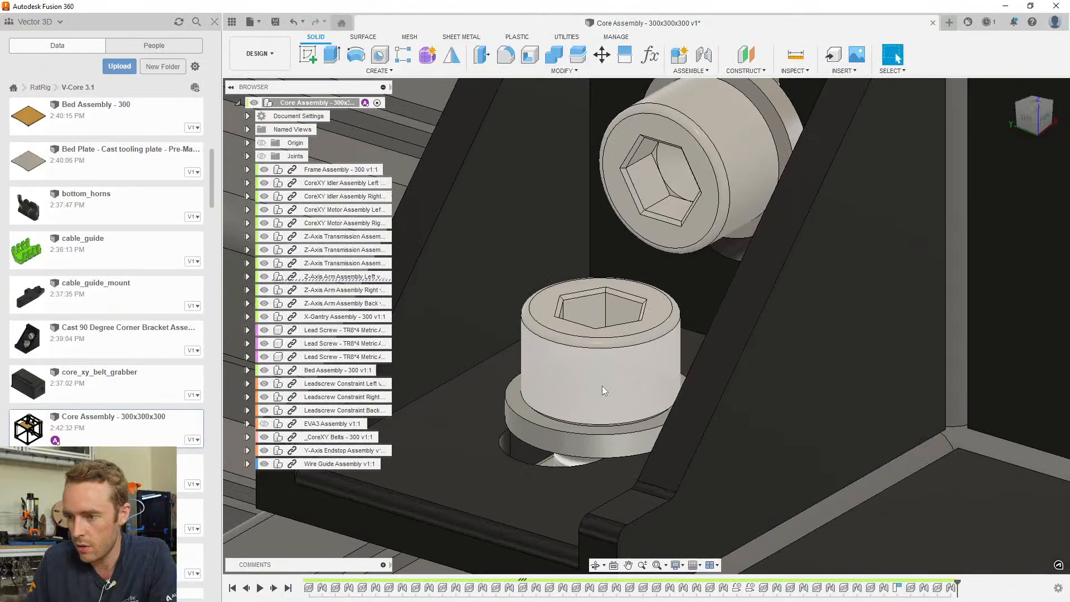
pyautogui.scroll(-10, 604, 390)
pyautogui.scroll(3, 629, 356)
pyautogui.moveTo(630, 356); pyautogui.dragTo(649, 324, button='middle')
pyautogui.scroll(5, 663, 345)
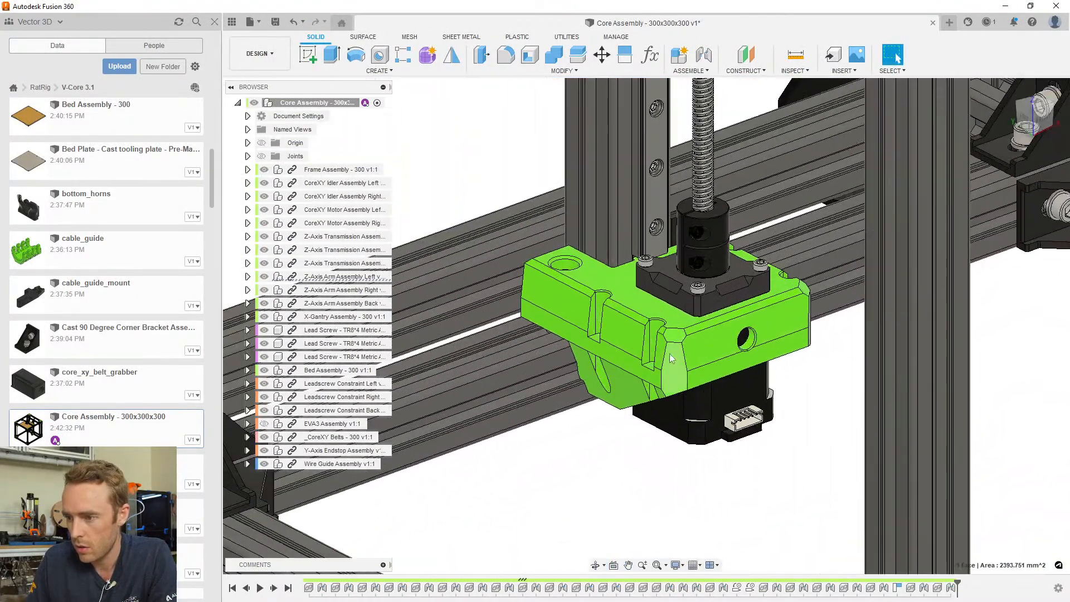
pyautogui.scroll(4, 666, 368)
pyautogui.moveTo(639, 375)
pyautogui.keyDown('shift'); pyautogui.mouseDown(button='middle')
pyautogui.moveTo(625, 392)
pyautogui.moveTo(638, 374)
pyautogui.mouseUp(button='middle'); pyautogui.keyUp('shift')
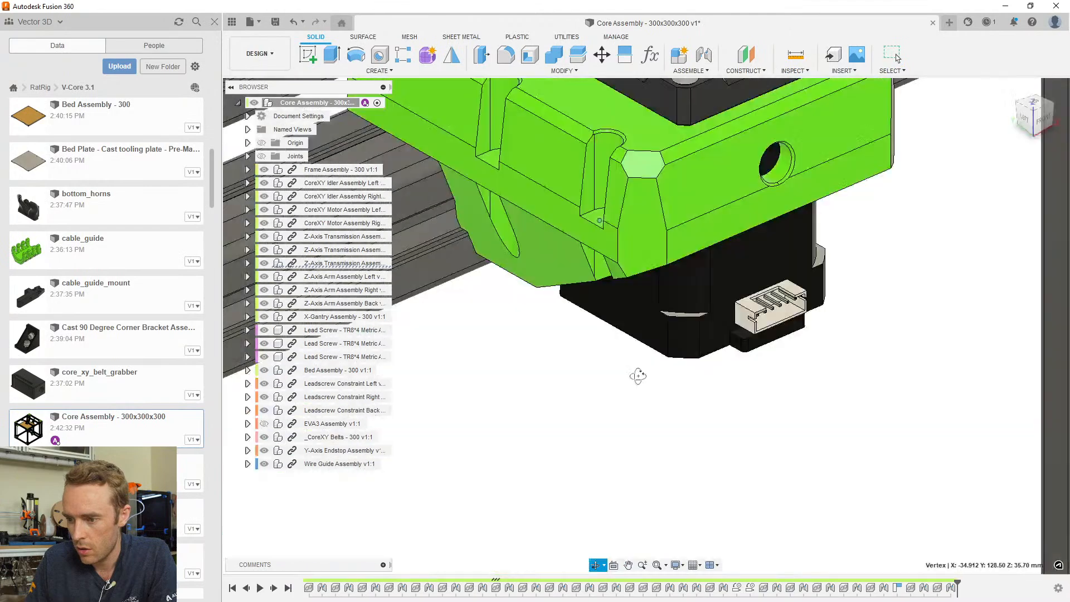
pyautogui.scroll(-3, 643, 373)
pyautogui.scroll(-2, 644, 367)
pyautogui.scroll(-8, 645, 281)
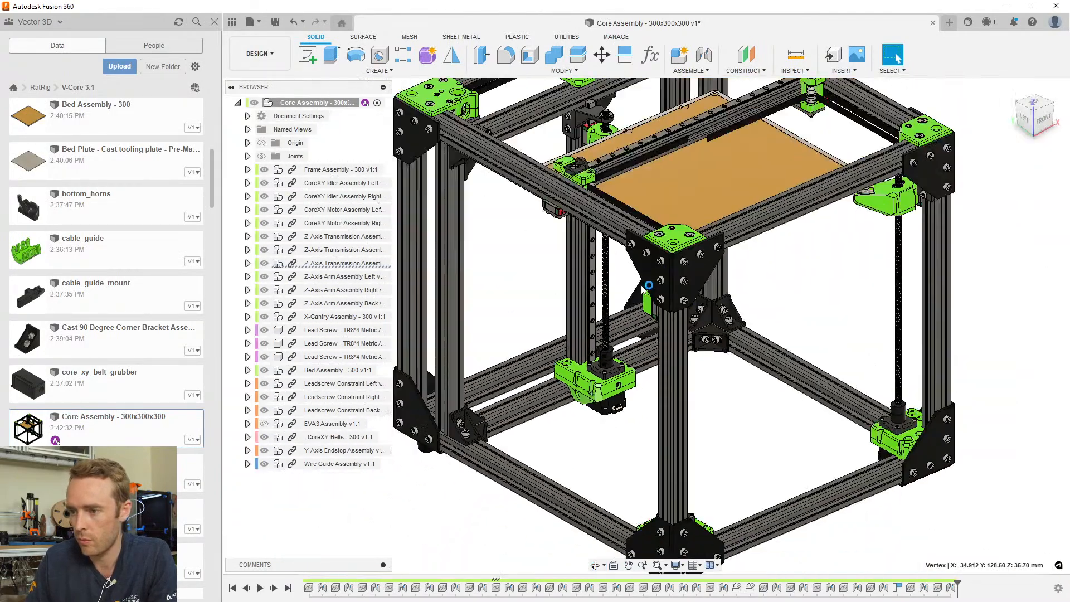
# Examine the underside of the Z-axis motor mount, including its captive nuts, stepper motor and neighbouring corner brackets
pyautogui.scroll(8, 645, 281)
pyautogui.keyDown('shift'); pyautogui.moveTo(645, 282); pyautogui.dragTo(588, 312, button='middle'); pyautogui.keyUp('shift')
pyautogui.scroll(5, 588, 443)
pyautogui.moveTo(591, 443); pyautogui.dragTo(585, 326, button='middle')
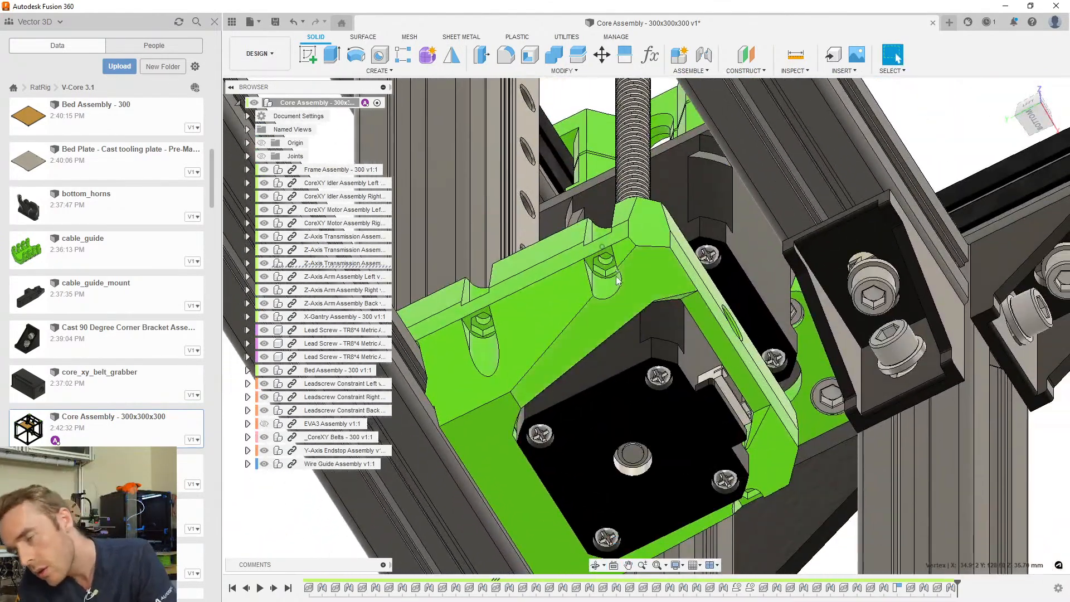
pyautogui.scroll(-3, 546, 317)
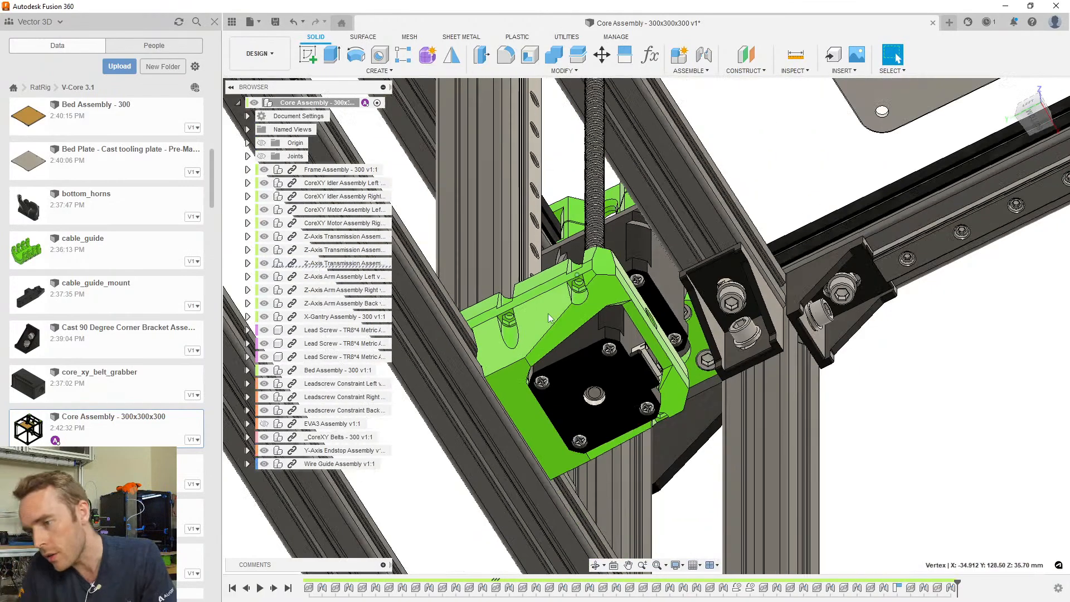
pyautogui.keyDown('shift'); pyautogui.moveTo(577, 315); pyautogui.dragTo(562, 404, button='middle'); pyautogui.keyUp('shift')
pyautogui.scroll(-3, 563, 390)
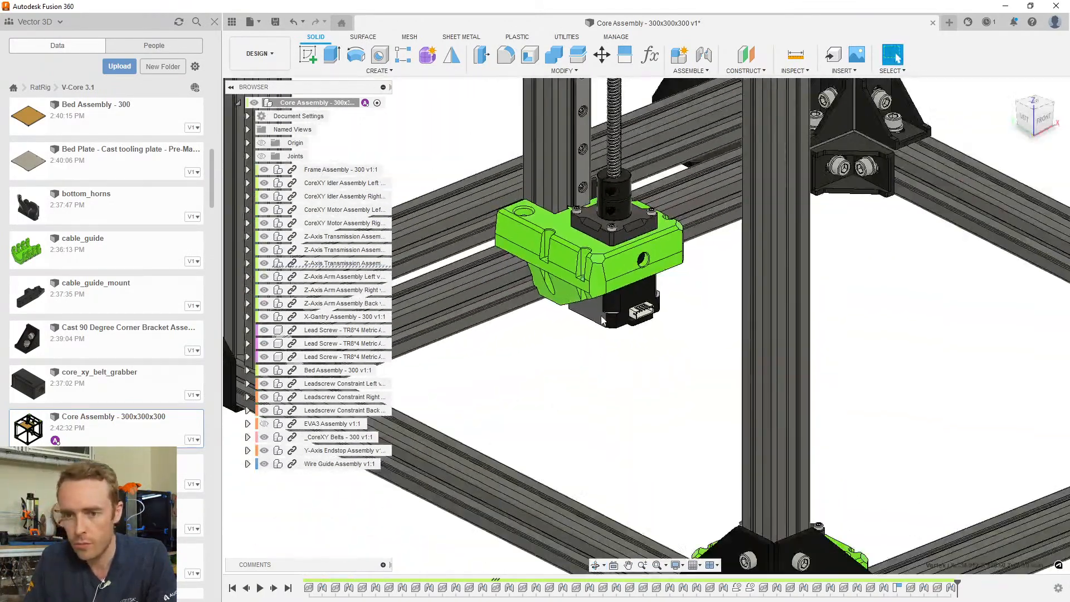
# Examine the Wire Guide Assembly on the upper rear frame extrusion from the front, back and side
pyautogui.scroll(-3, 62, 354)
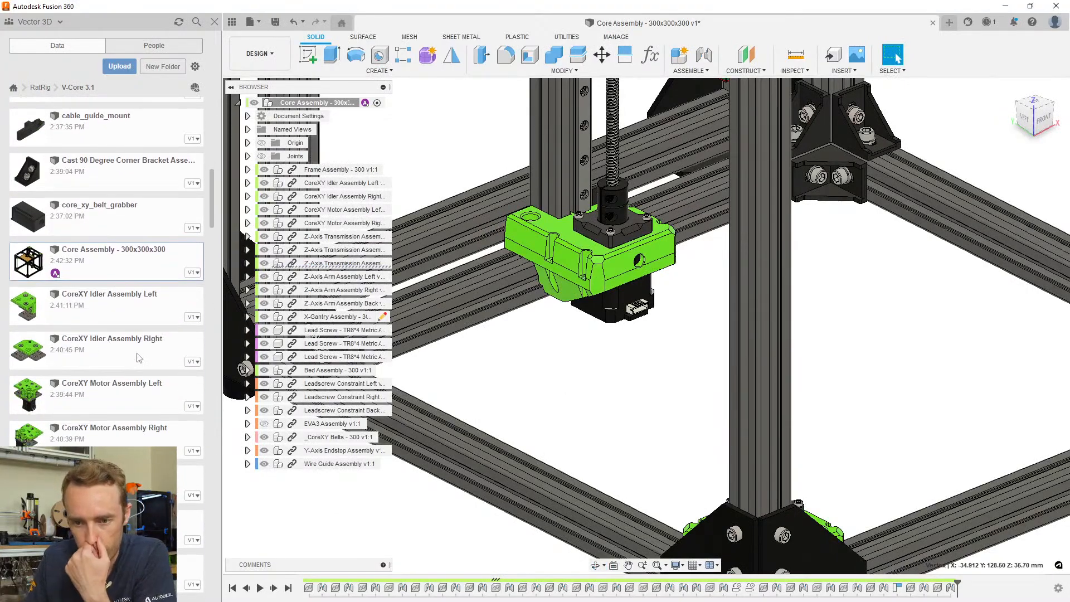
pyautogui.scroll(-5, 584, 363)
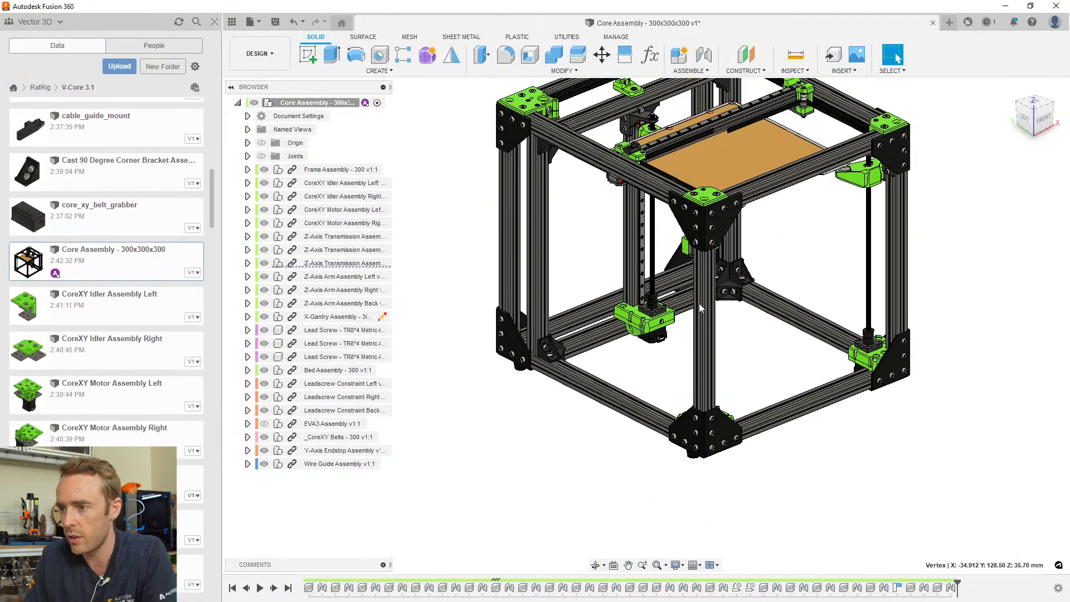
pyautogui.keyDown('shift'); pyautogui.moveTo(705, 209); pyautogui.dragTo(620, 257, button='middle'); pyautogui.keyUp('shift')
pyautogui.moveTo(524, 393); pyautogui.dragTo(651, 373, button='middle')
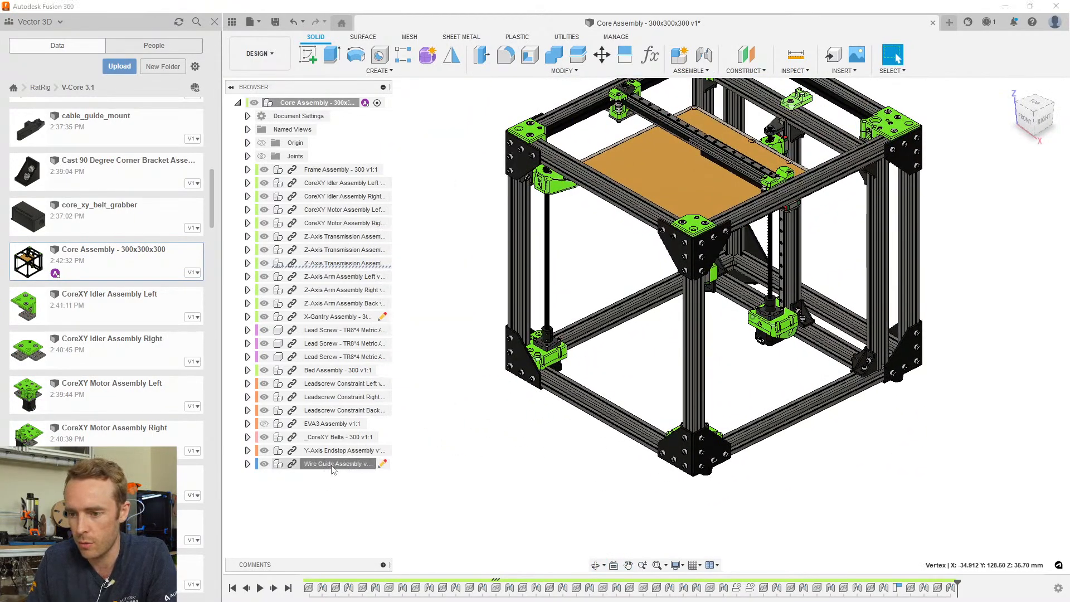
pyautogui.keyDown('shift'); pyautogui.moveTo(673, 340); pyautogui.dragTo(752, 218, button='middle'); pyautogui.keyUp('shift')
pyautogui.scroll(5, 663, 295)
pyautogui.scroll(3, 662, 295)
pyautogui.scroll(5, 737, 189)
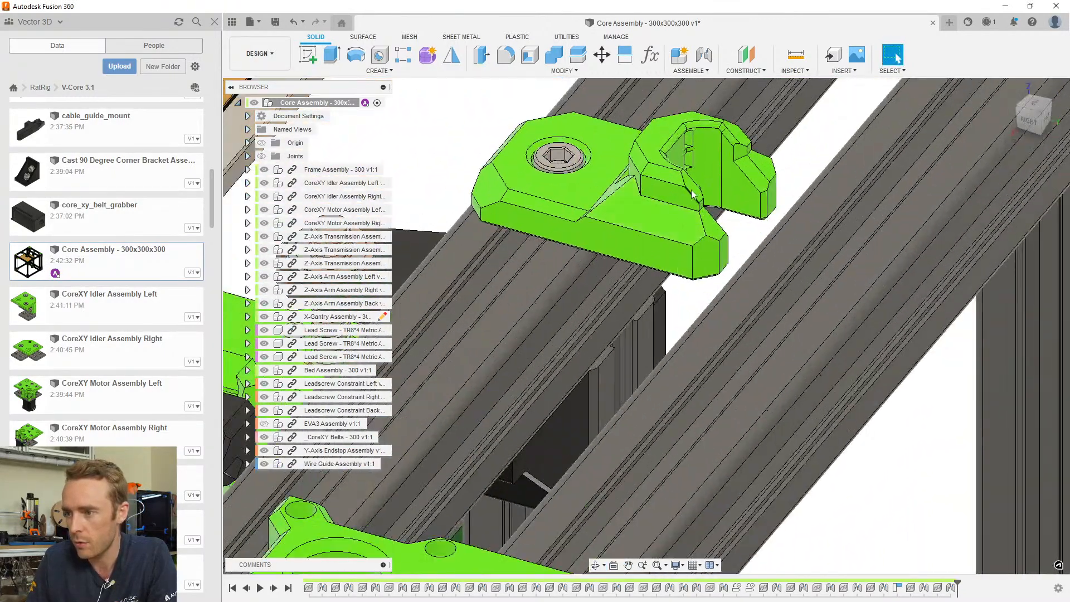
pyautogui.click(722, 165)
pyautogui.scroll(-4, 722, 165)
pyautogui.moveTo(722, 165); pyautogui.dragTo(786, 243, button='middle')
pyautogui.scroll(5, 780, 256)
pyautogui.keyDown('shift'); pyautogui.moveTo(710, 268); pyautogui.dragTo(594, 237, button='middle'); pyautogui.keyUp('shift')
pyautogui.scroll(-4, 580, 223)
pyautogui.moveTo(555, 194); pyautogui.dragTo(700, 281, button='middle')
pyautogui.scroll(3, 700, 280)
pyautogui.scroll(2, 698, 267)
pyautogui.scroll(-2, 695, 251)
pyautogui.keyDown('shift'); pyautogui.moveTo(691, 250); pyautogui.dragTo(858, 280, button='middle'); pyautogui.keyUp('shift')
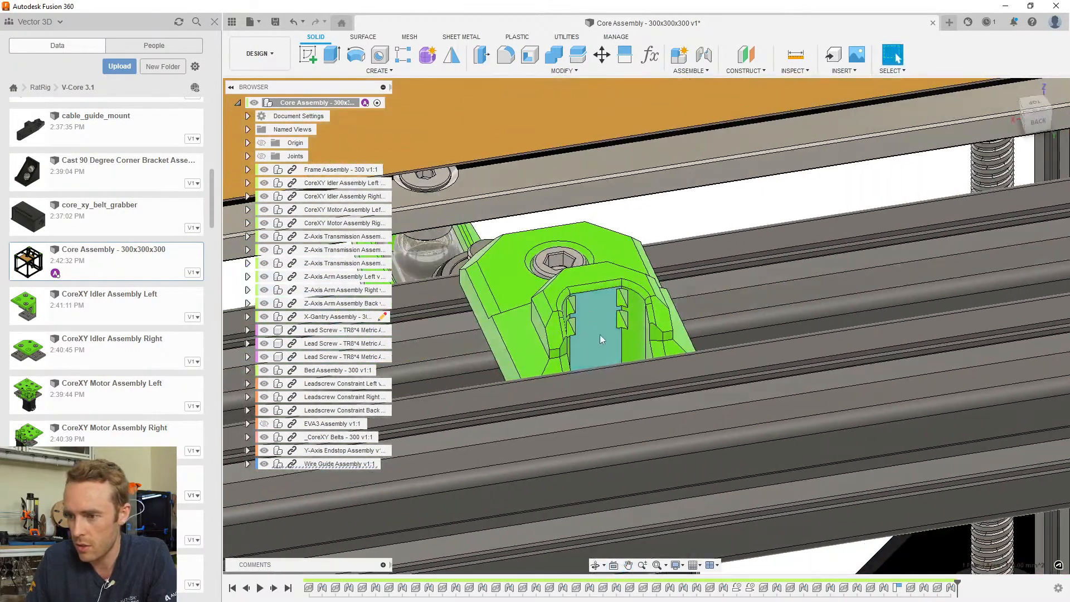
pyautogui.scroll(-5, 593, 338)
pyautogui.keyDown('shift'); pyautogui.moveTo(592, 338); pyautogui.dragTo(687, 318, button='middle'); pyautogui.keyUp('shift')
pyautogui.scroll(3, 779, 256)
pyautogui.scroll(5, 779, 257)
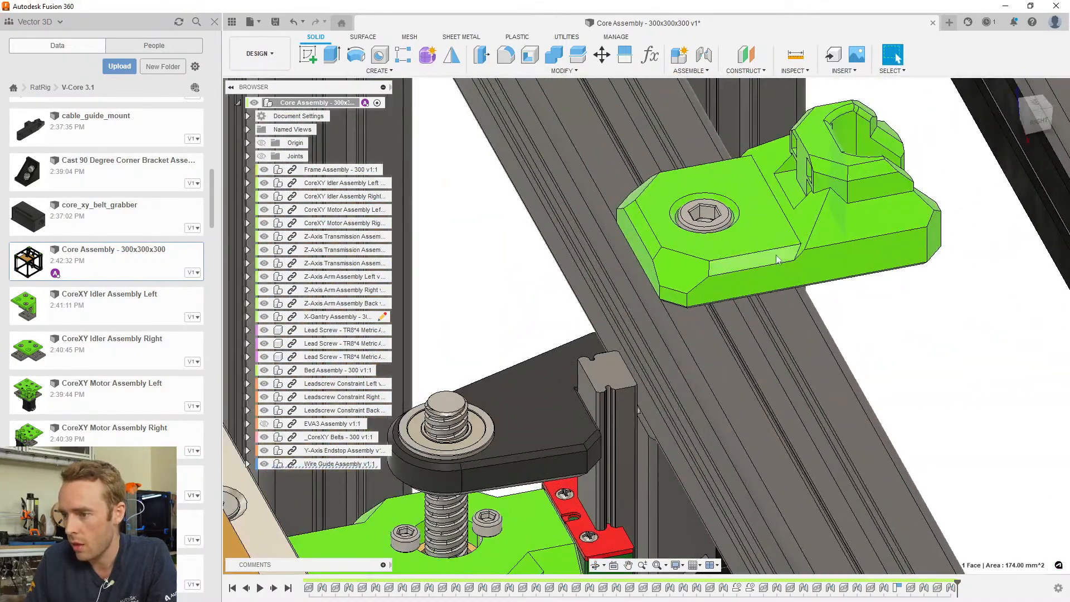
# Open the CoreXY Motor Assembly Left component from the core assembly as its own design
pyautogui.scroll(-8, 784, 259)
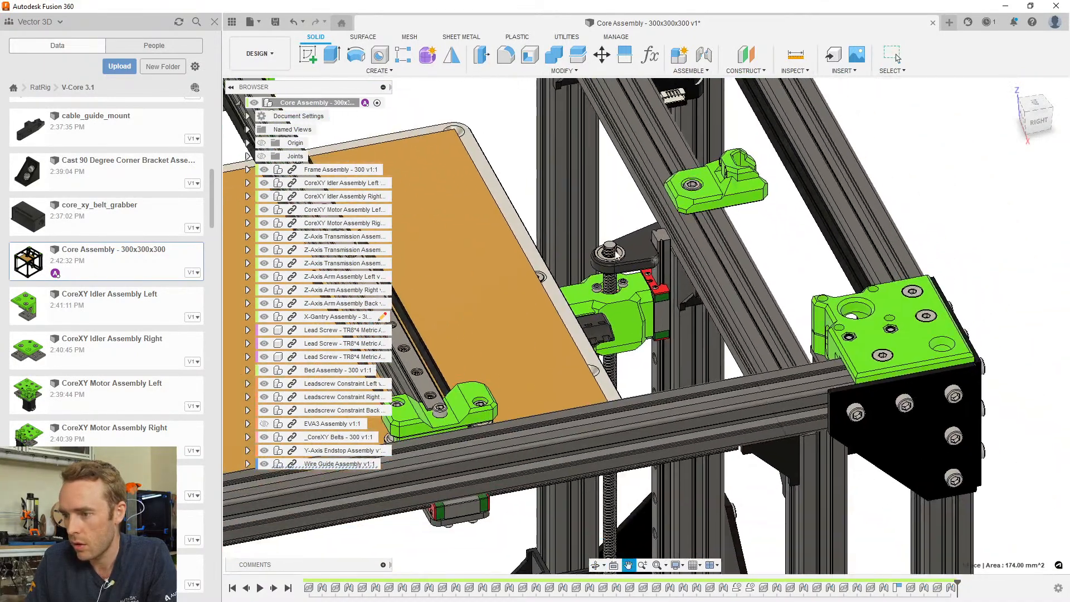
pyautogui.keyDown('shift'); pyautogui.moveTo(616, 255); pyautogui.dragTo(707, 214, button='middle'); pyautogui.keyUp('shift')
pyautogui.scroll(-4, 641, 294)
pyautogui.scroll(-4, 705, 345)
pyautogui.moveTo(707, 342); pyautogui.dragTo(501, 309, button='middle')
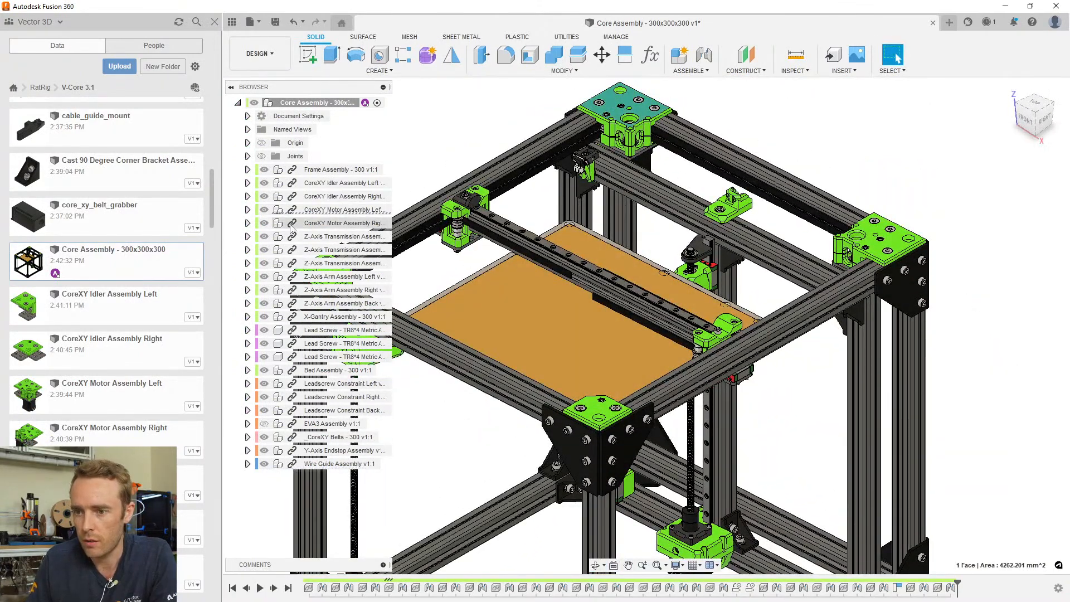
pyautogui.click(330, 211)
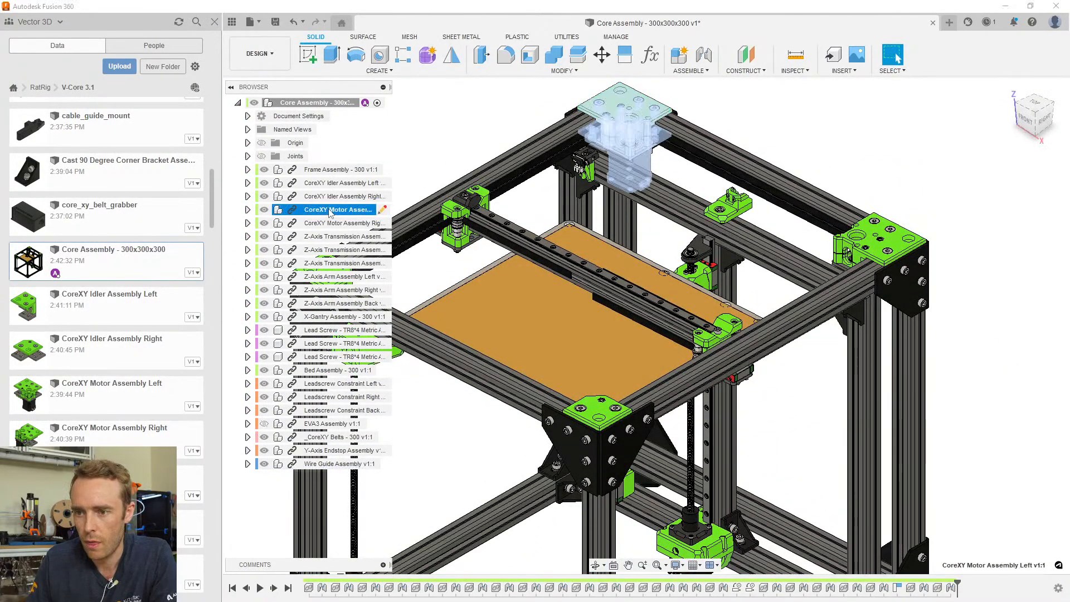
pyautogui.click(248, 210)
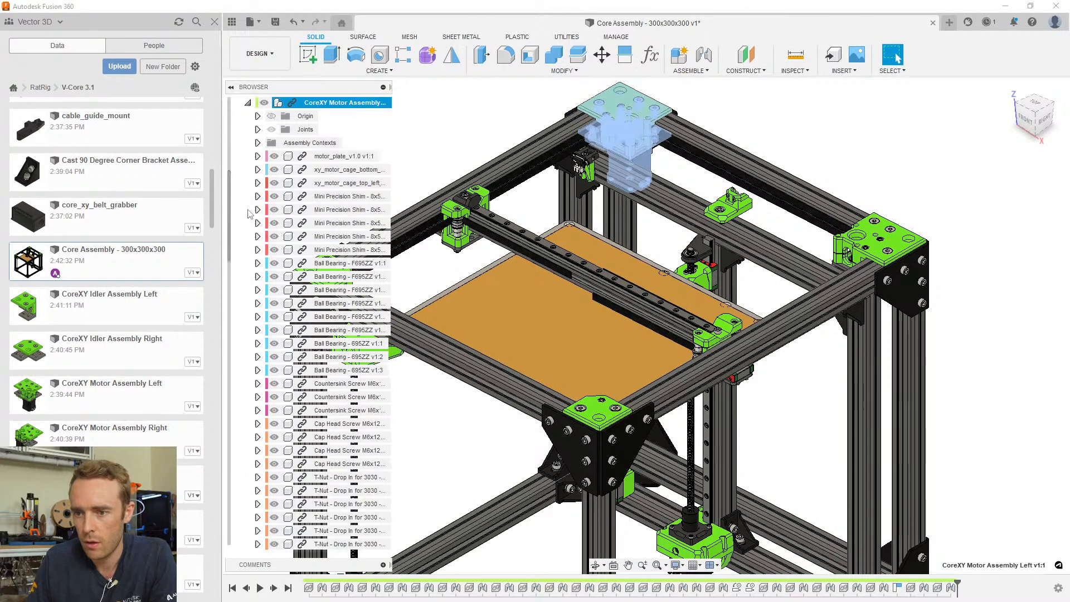
pyautogui.click(248, 103)
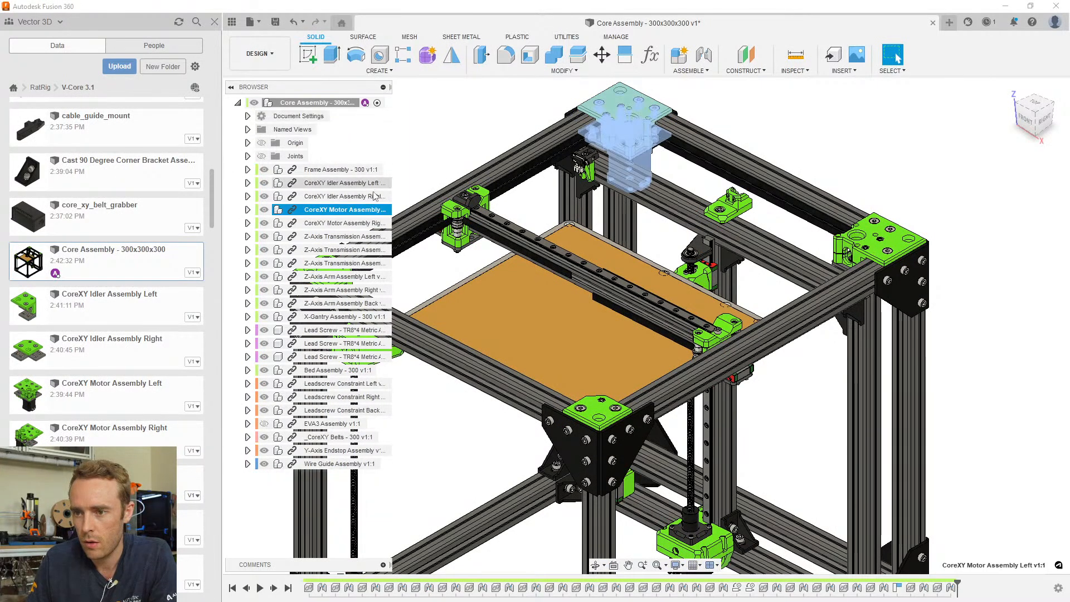
pyautogui.rightClick(347, 215)
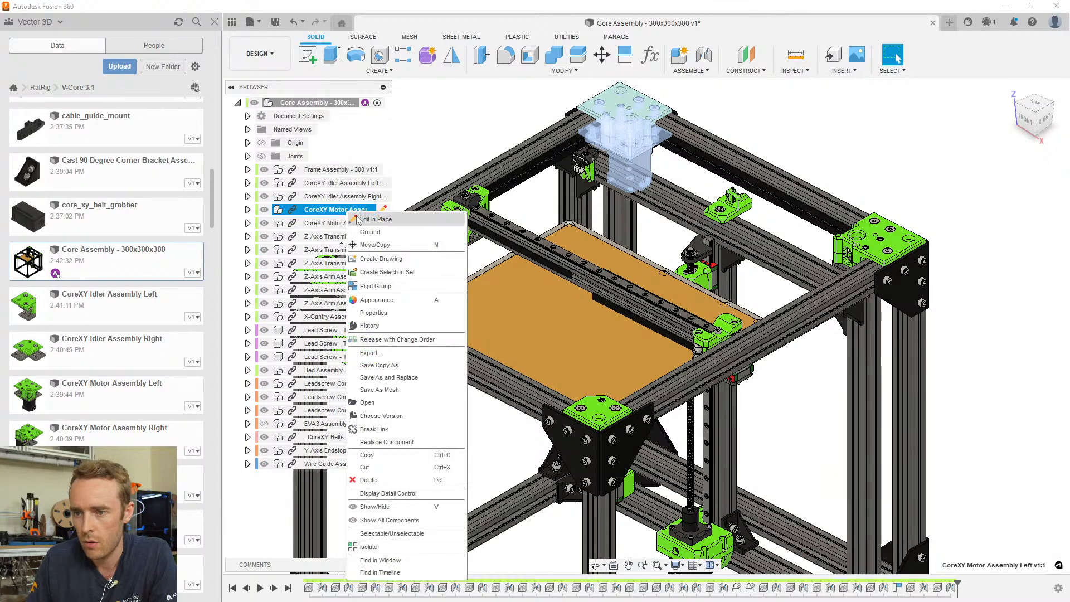
pyautogui.click(399, 397)
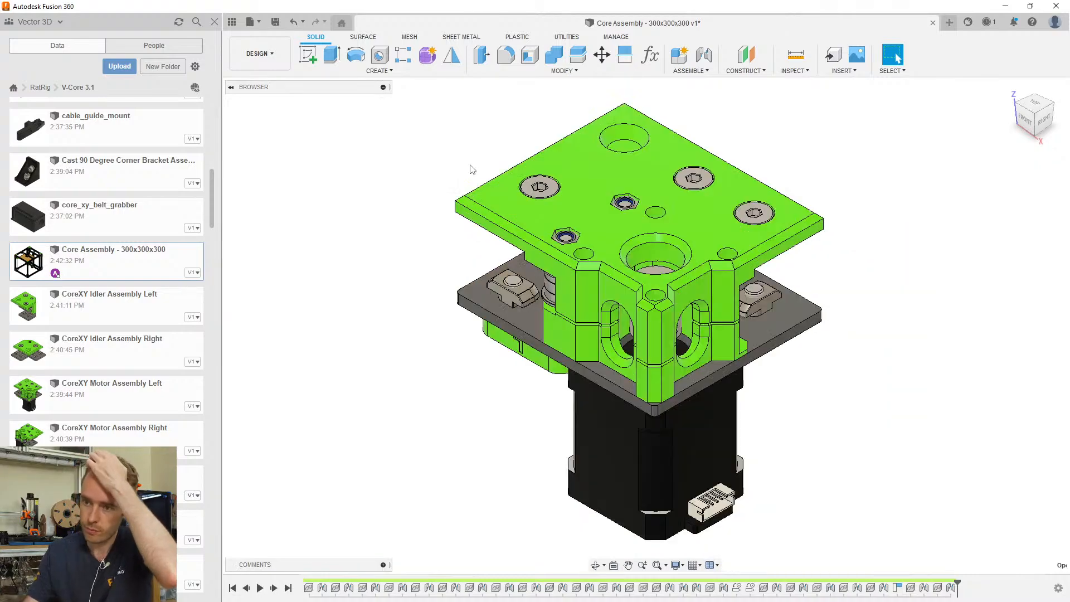
# Examine the stacked ball bearings and shims between the upper motor cage and the motor plate
pyautogui.keyDown('shift'); pyautogui.moveTo(572, 291); pyautogui.dragTo(897, 57, button='middle'); pyautogui.keyUp('shift')
pyautogui.keyDown('shift'); pyautogui.moveTo(720, 289); pyautogui.dragTo(868, 305, button='middle'); pyautogui.keyUp('shift')
pyautogui.scroll(4, 648, 246)
pyautogui.scroll(1, 648, 247)
pyautogui.click(722, 254)
pyautogui.scroll(-3, 724, 254)
pyautogui.keyDown('shift'); pyautogui.moveTo(724, 254); pyautogui.dragTo(616, 255, button='middle'); pyautogui.keyUp('shift')
pyautogui.scroll(4, 616, 255)
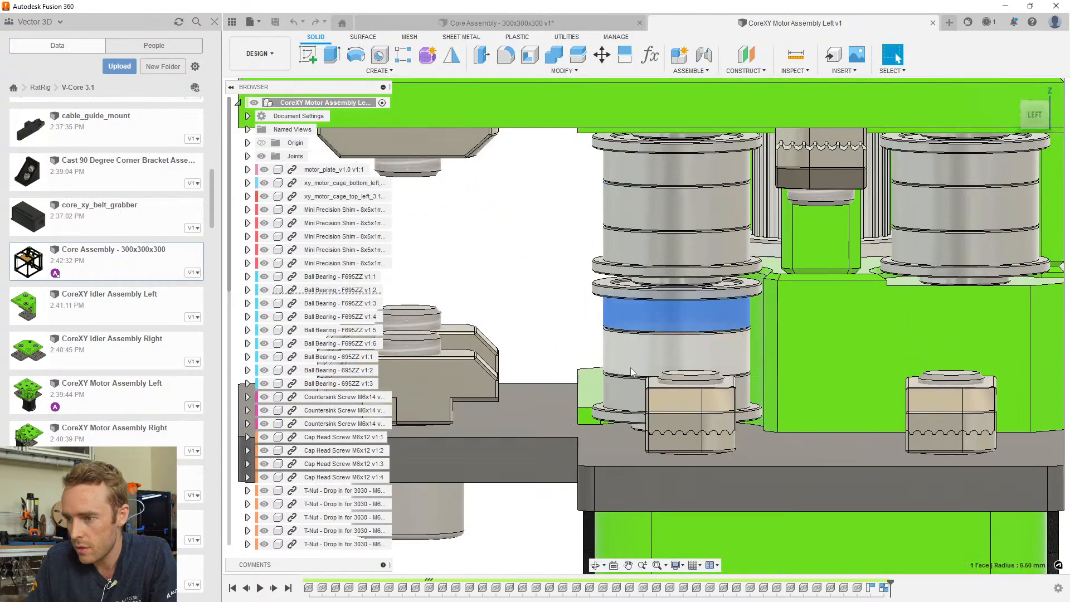
pyautogui.scroll(-5, 622, 394)
pyautogui.keyDown('shift'); pyautogui.moveTo(622, 395); pyautogui.dragTo(654, 262, button='middle'); pyautogui.keyUp('shift')
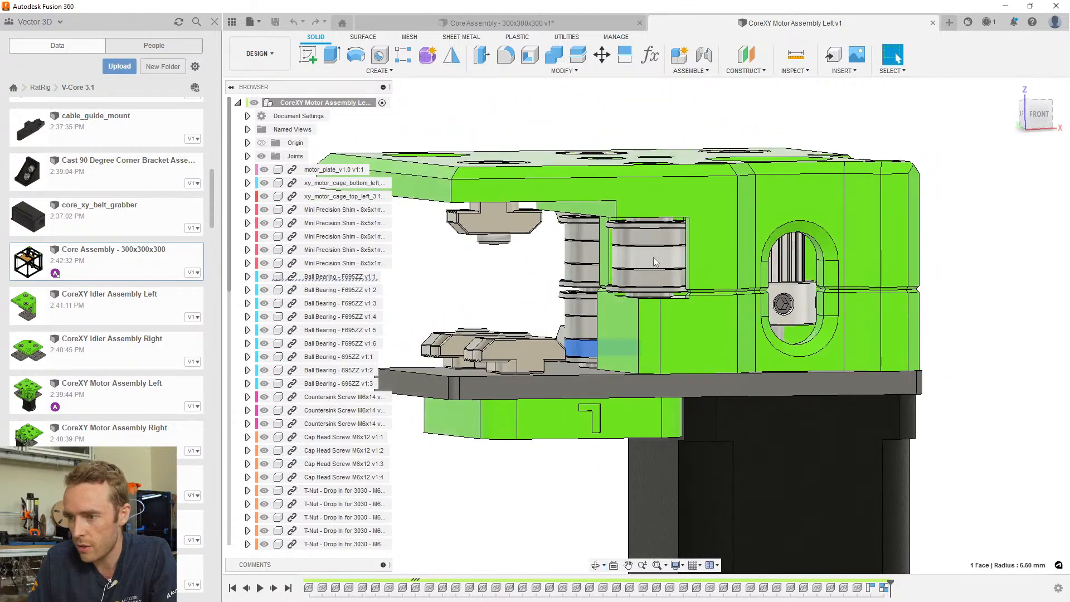
# Examine the front of the motor assembly, including the upper cage's outer edge, T-nuts and drive pulley opening
pyautogui.keyDown('shift'); pyautogui.moveTo(565, 320); pyautogui.dragTo(816, 334, button='middle'); pyautogui.keyUp('shift')
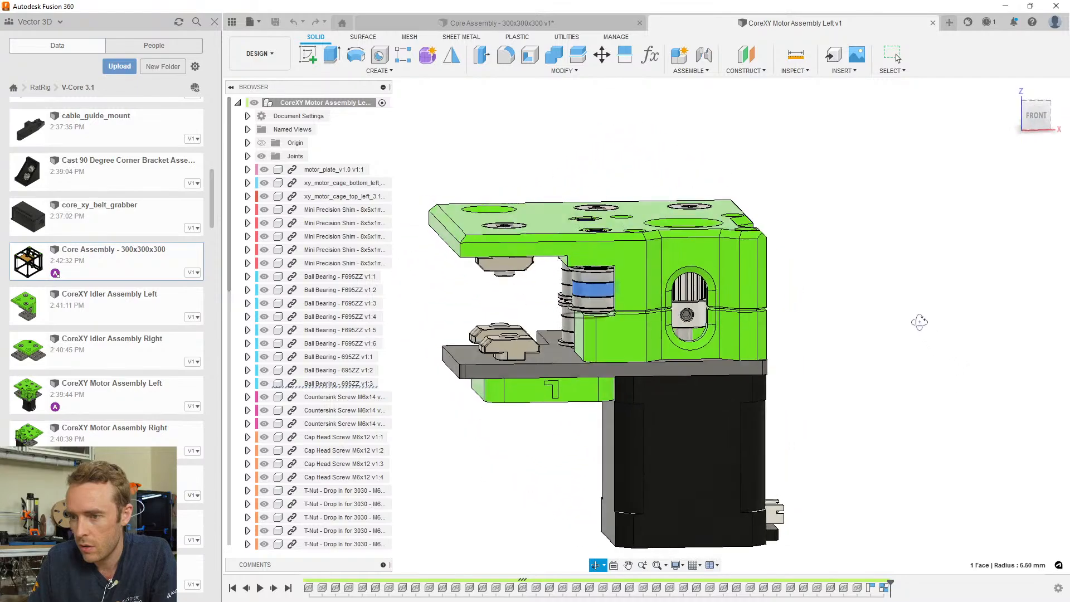
pyautogui.scroll(4, 615, 241)
pyautogui.scroll(-3, 836, 272)
pyautogui.moveTo(615, 240); pyautogui.dragTo(864, 267, button='middle')
pyautogui.scroll(4, 598, 270)
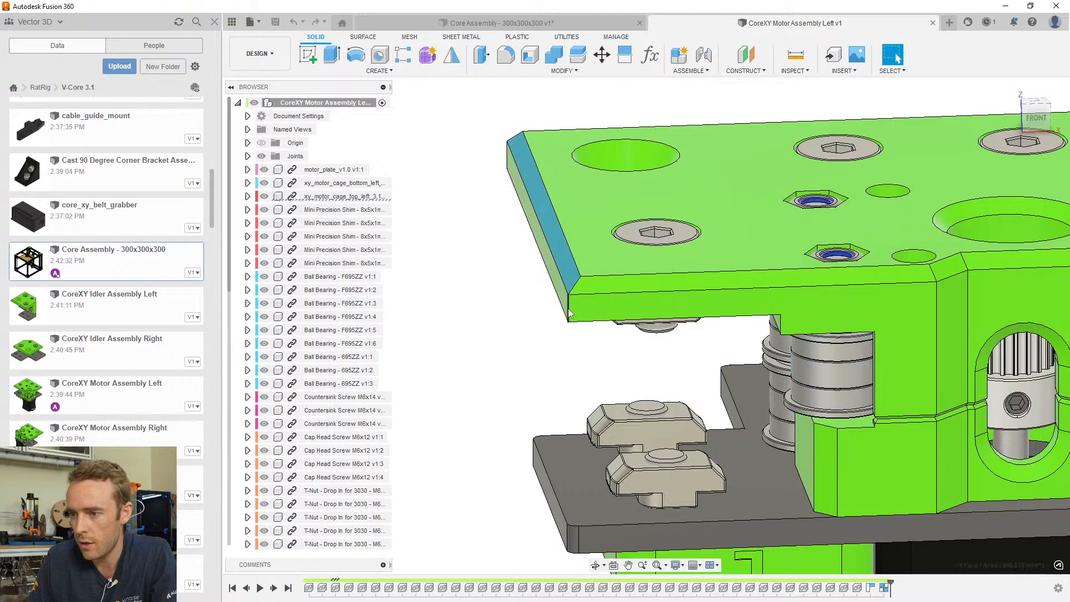
# Examine the top face of the upper motor cage, including its countersunk screws, nut pockets and chamfered edge
pyautogui.click(573, 295)
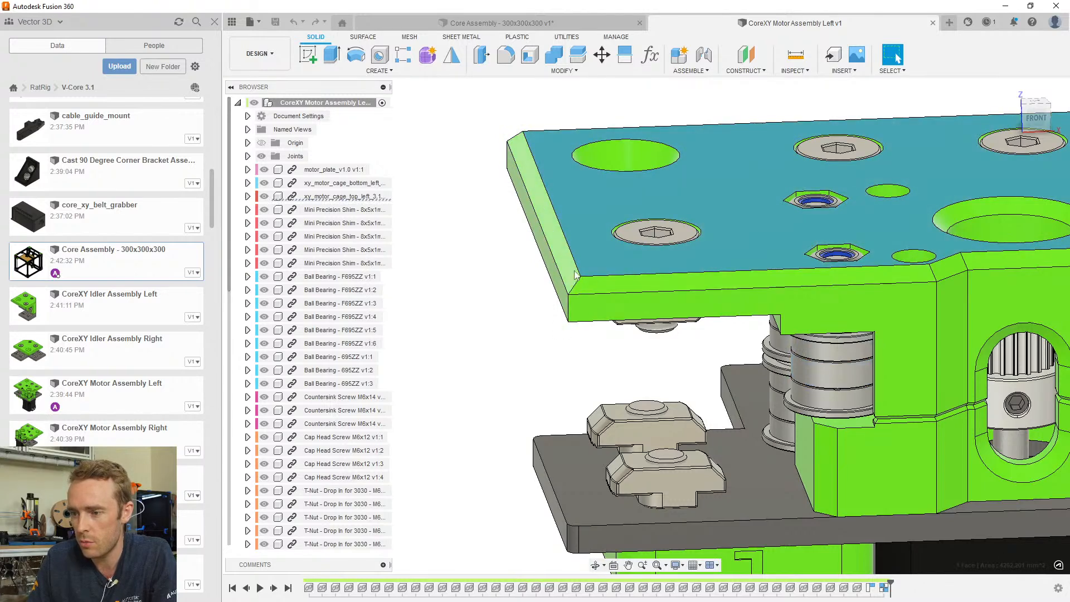
pyautogui.scroll(-4, 580, 270)
pyautogui.keyDown('shift'); pyautogui.moveTo(581, 250); pyautogui.dragTo(637, 410, button='middle'); pyautogui.keyUp('shift')
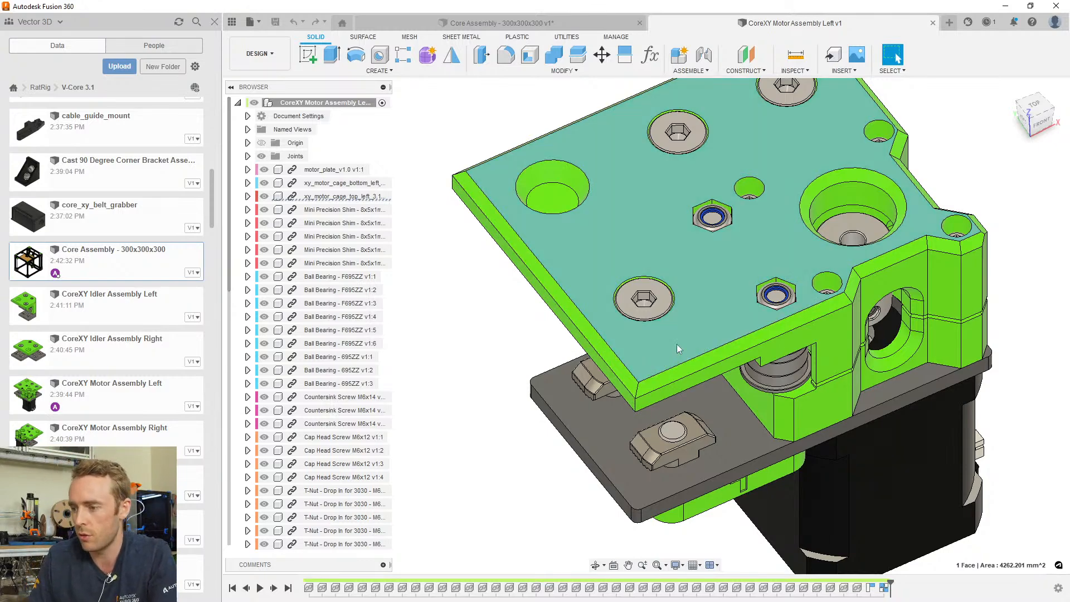
pyautogui.scroll(-1, 676, 344)
pyautogui.moveTo(724, 353); pyautogui.dragTo(677, 298, button='middle')
pyautogui.scroll(-2, 689, 242)
pyautogui.moveTo(688, 243); pyautogui.dragTo(615, 316, button='middle')
pyautogui.scroll(3, 678, 301)
pyautogui.scroll(-2, 624, 324)
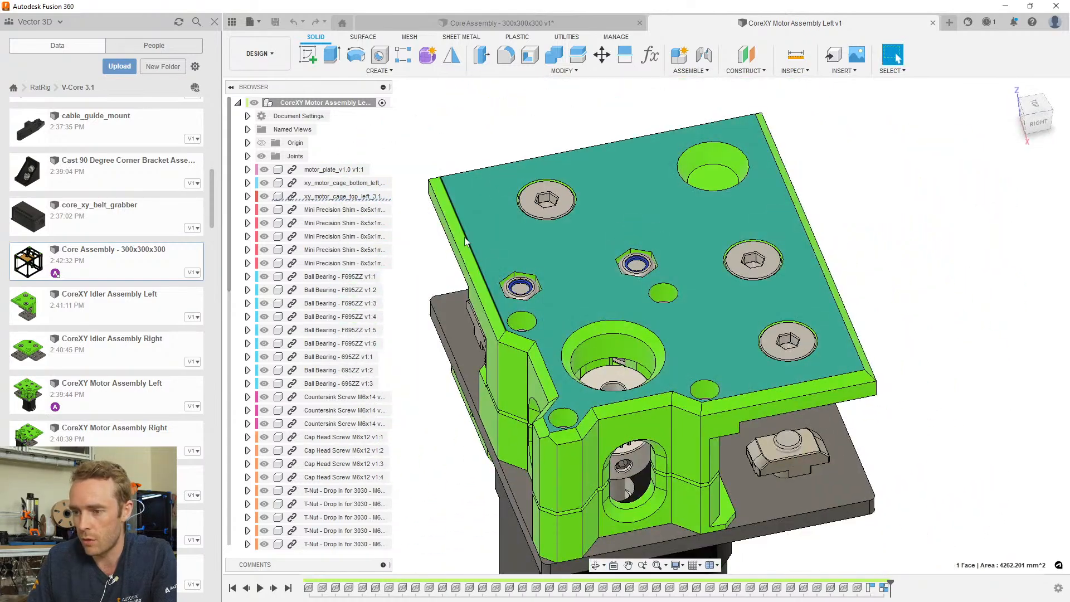
# Examine the cap screws recessed in the upper motor cage's holes and the pulley access opening
pyautogui.scroll(-3, 628, 268)
pyautogui.moveTo(592, 310); pyautogui.dragTo(675, 264, button='middle')
pyautogui.scroll(3, 584, 261)
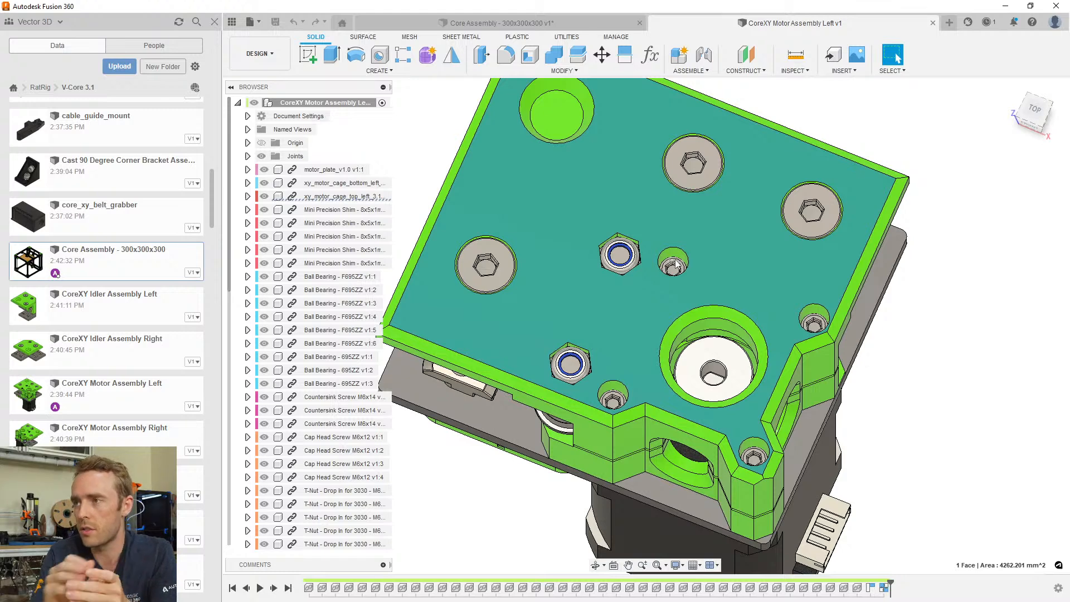
pyautogui.click(897, 307)
pyautogui.scroll(-3, 877, 317)
pyautogui.moveTo(750, 363); pyautogui.dragTo(861, 343, button='middle')
pyautogui.scroll(8, 699, 322)
pyautogui.scroll(-10, 704, 333)
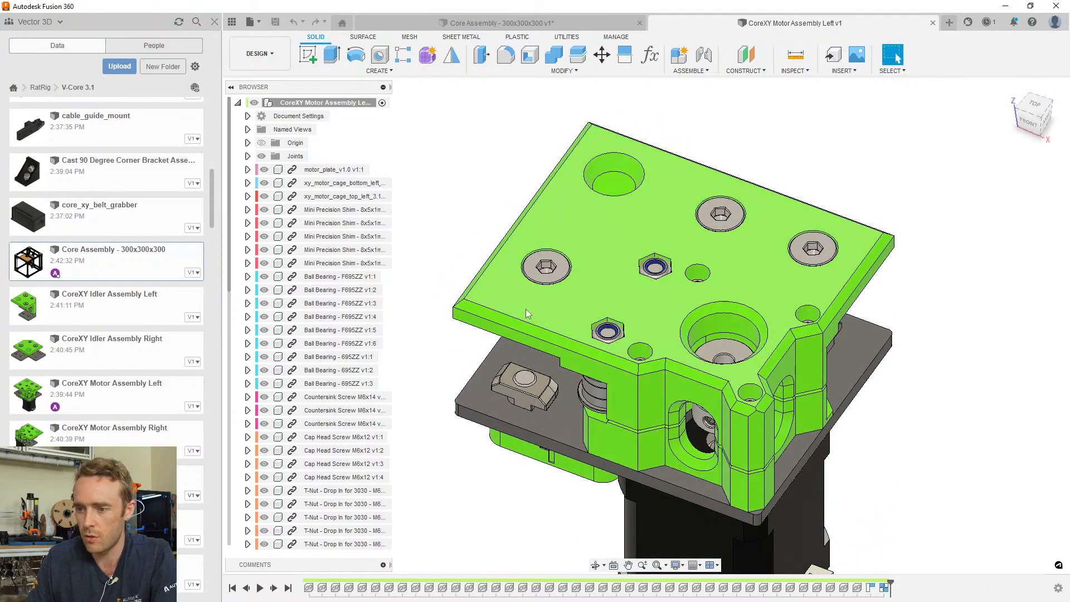
# Open the xy_motor_cage_top_left_3.1 component as its own design
pyautogui.click(334, 196)
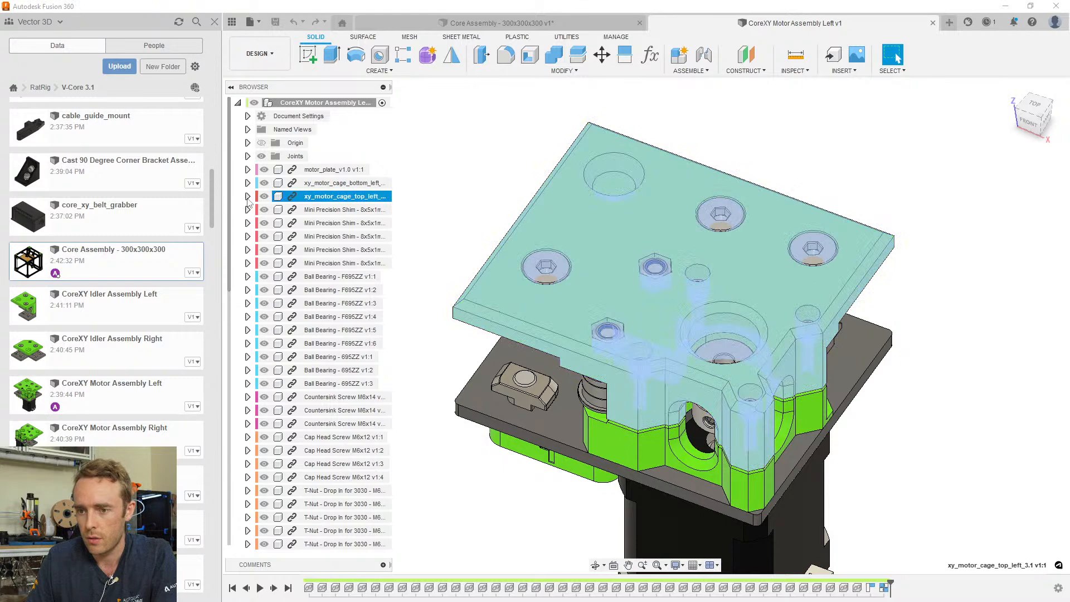
pyautogui.click(248, 197)
pyautogui.rightClick(321, 196)
pyautogui.click(352, 387)
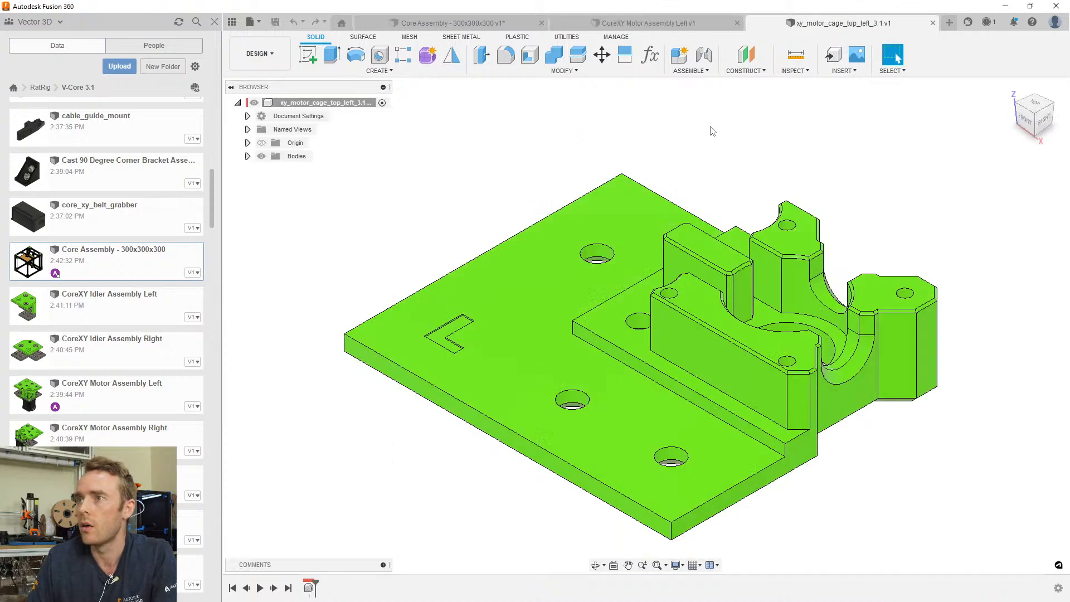
# Examine the countersunk holes and hex nut pockets on the outer face of the motor cage part
pyautogui.keyDown('shift'); pyautogui.moveTo(690, 195); pyautogui.dragTo(573, 422, button='middle'); pyautogui.keyUp('shift')
pyautogui.click(511, 447)
pyautogui.scroll(-3, 573, 422)
pyautogui.keyDown('shift'); pyautogui.moveTo(574, 339); pyautogui.dragTo(550, 371, button='middle'); pyautogui.keyUp('shift')
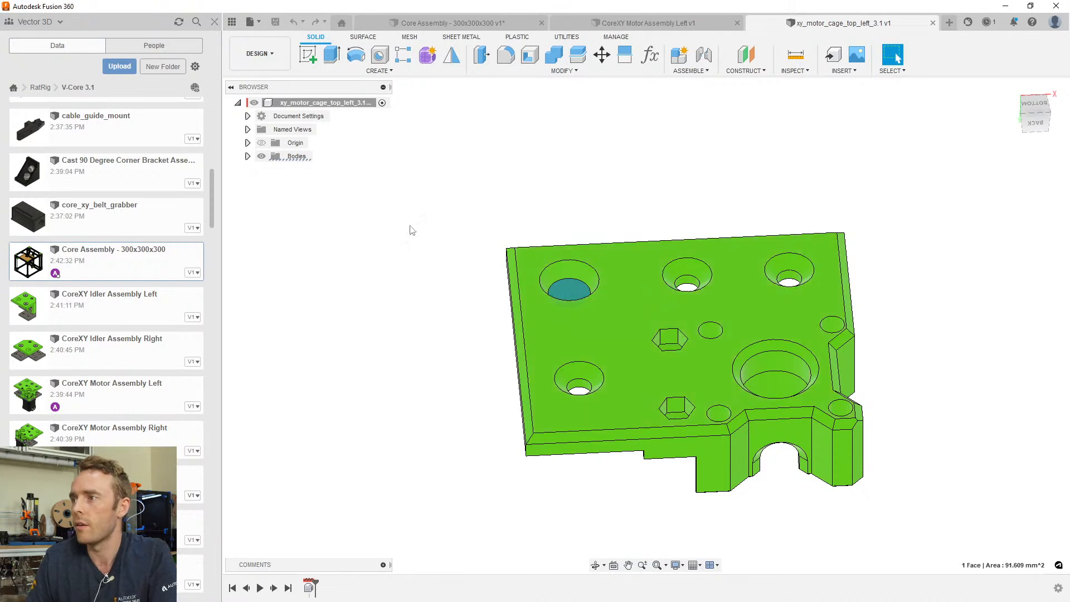
pyautogui.click(347, 258)
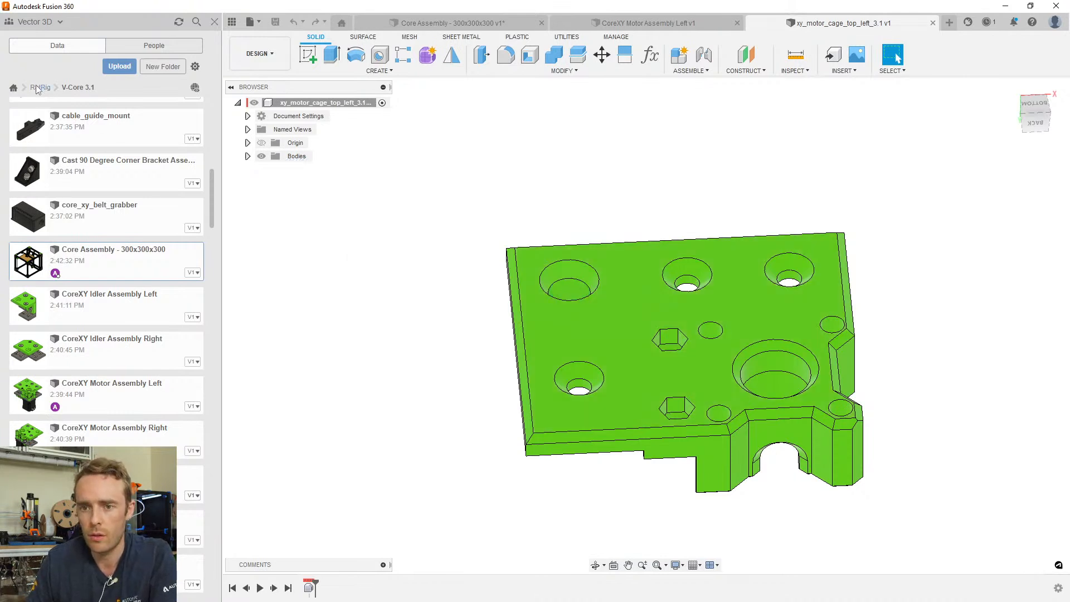
# Examine the raised bosses, bearing mounting holes and L mark on the inner side of the motor cage part
pyautogui.scroll(3, 504, 310)
pyautogui.keyDown('shift'); pyautogui.moveTo(557, 346); pyautogui.dragTo(693, 320, button='middle'); pyautogui.keyUp('shift')
pyautogui.scroll(3, 692, 321)
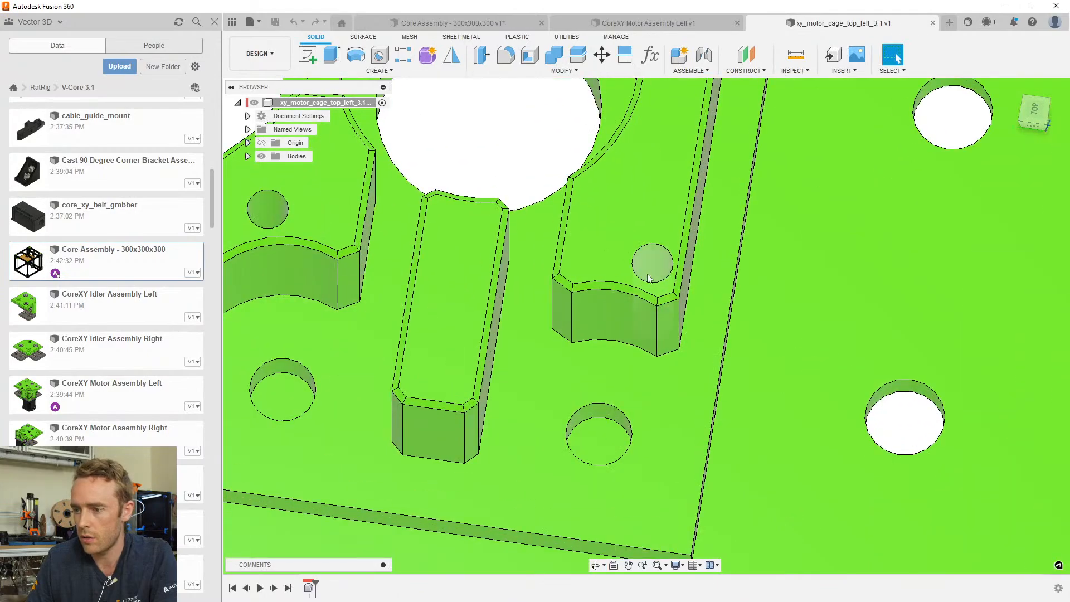
pyautogui.scroll(3, 644, 296)
pyautogui.keyDown('shift'); pyautogui.moveTo(645, 296); pyautogui.dragTo(599, 306, button='middle'); pyautogui.keyUp('shift')
pyautogui.scroll(-3, 640, 288)
pyautogui.scroll(-2, 619, 327)
pyautogui.scroll(-3, 599, 306)
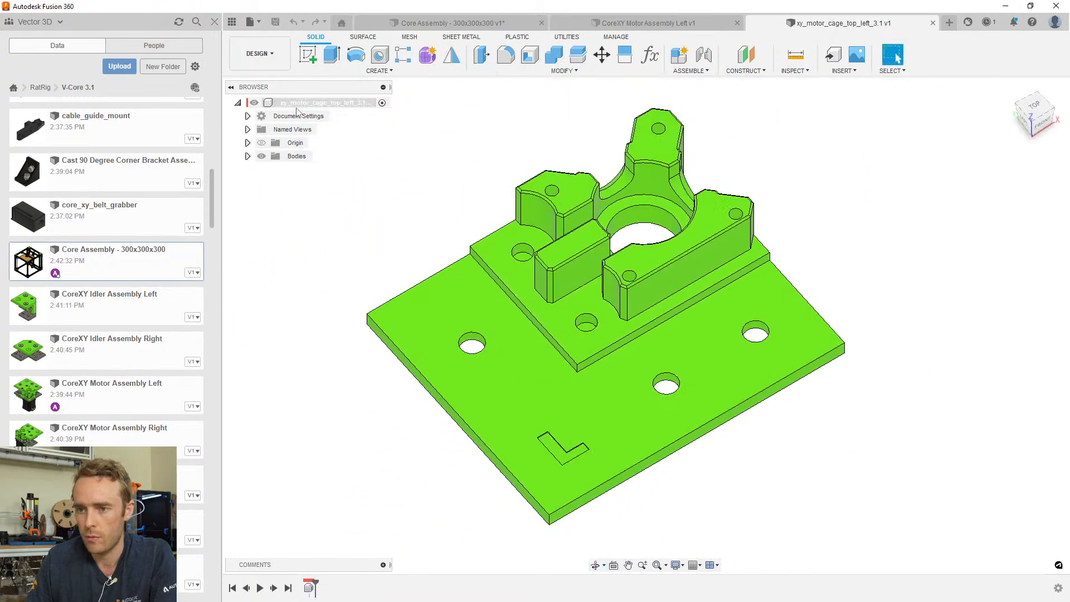
pyautogui.rightClick(299, 105)
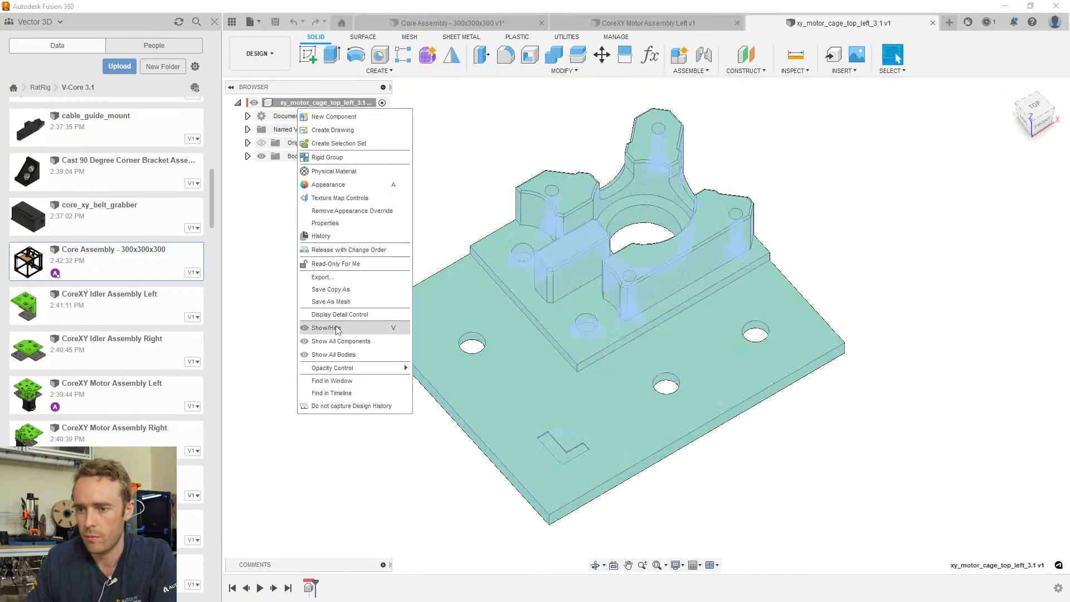
pyautogui.click(338, 405)
pyautogui.click(549, 321)
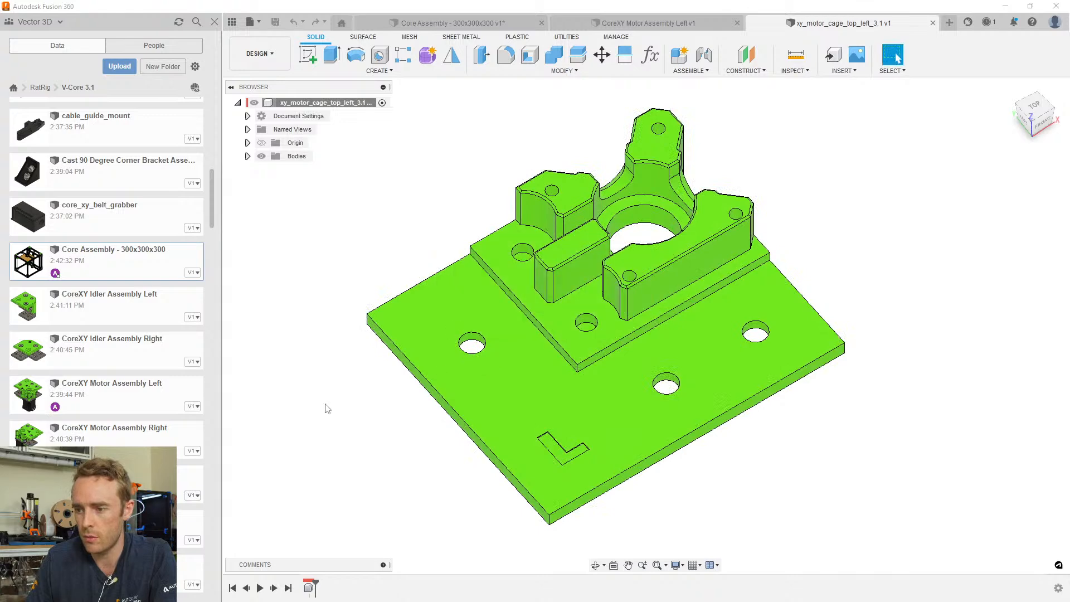
# Inspect the part's base feature in the design history and the contents of its bodies, origin and document settings
pyautogui.click(309, 589)
pyautogui.click(363, 481)
pyautogui.moveTo(644, 367); pyautogui.dragTo(657, 348, button='middle')
pyautogui.click(248, 157)
pyautogui.click(248, 157)
pyautogui.click(248, 157)
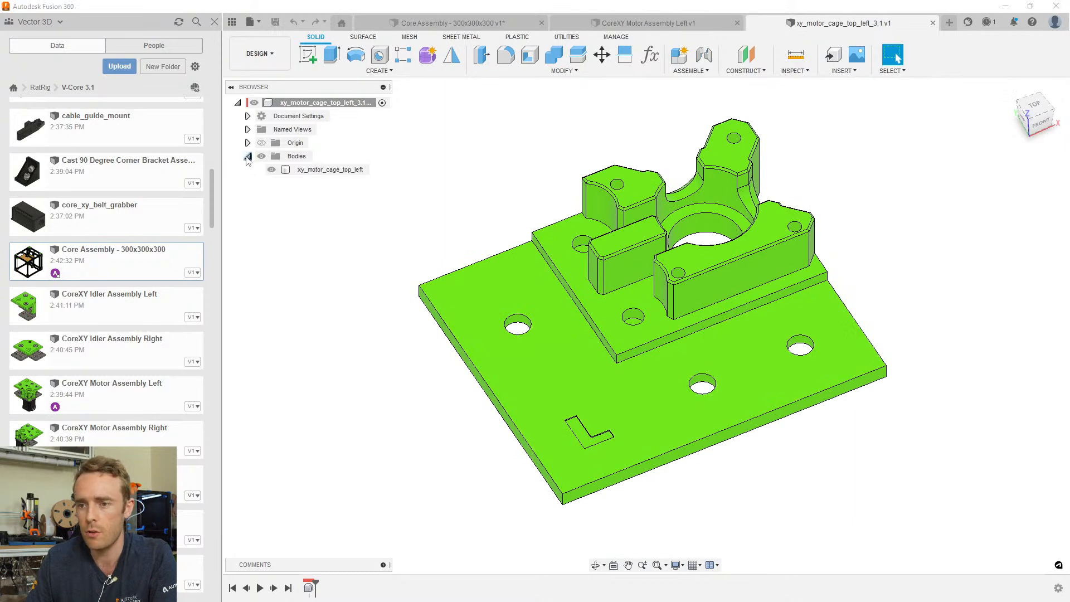
pyautogui.click(248, 144)
pyautogui.click(248, 144)
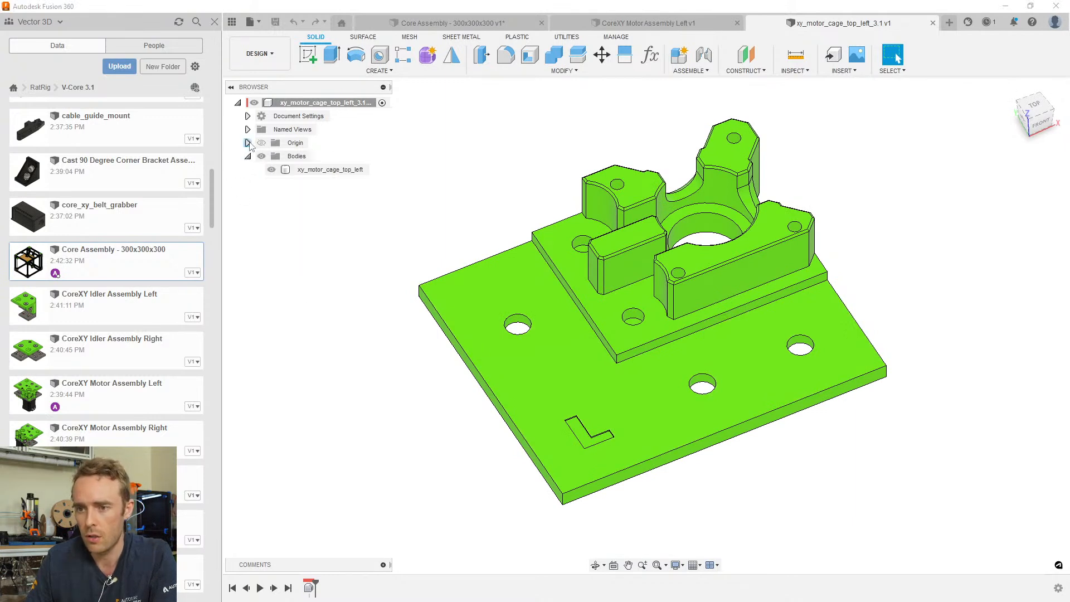
pyautogui.click(248, 116)
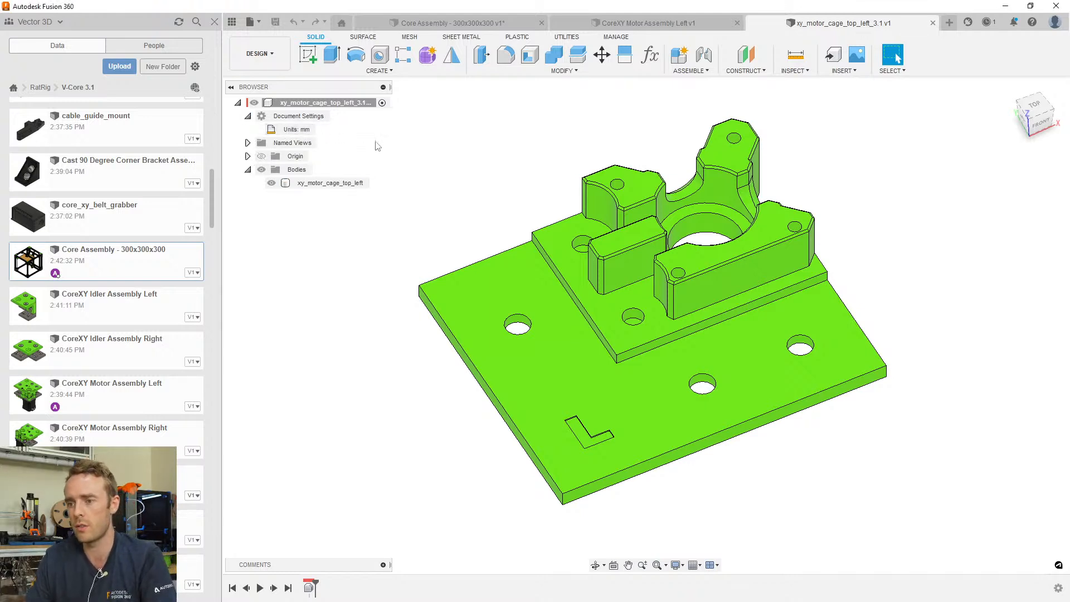
pyautogui.click(702, 378)
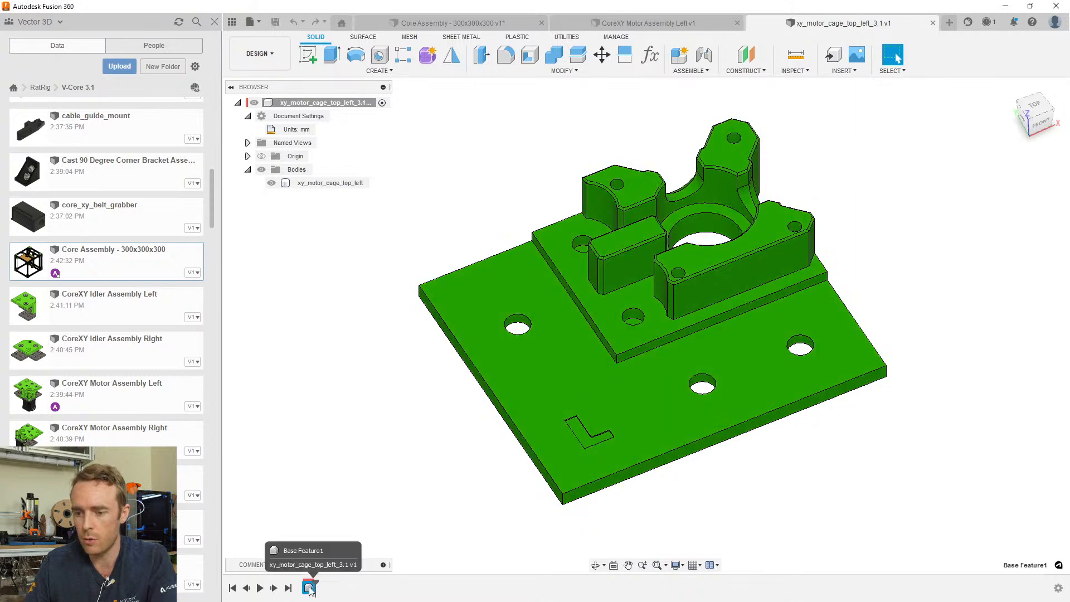
# Duplicate the xy_motor_cage_top_left body in place, without any offset or rotation
pyautogui.click(293, 184)
pyautogui.hotkey('ctrl', 'c')
pyautogui.hotkey('ctrl', 'v')
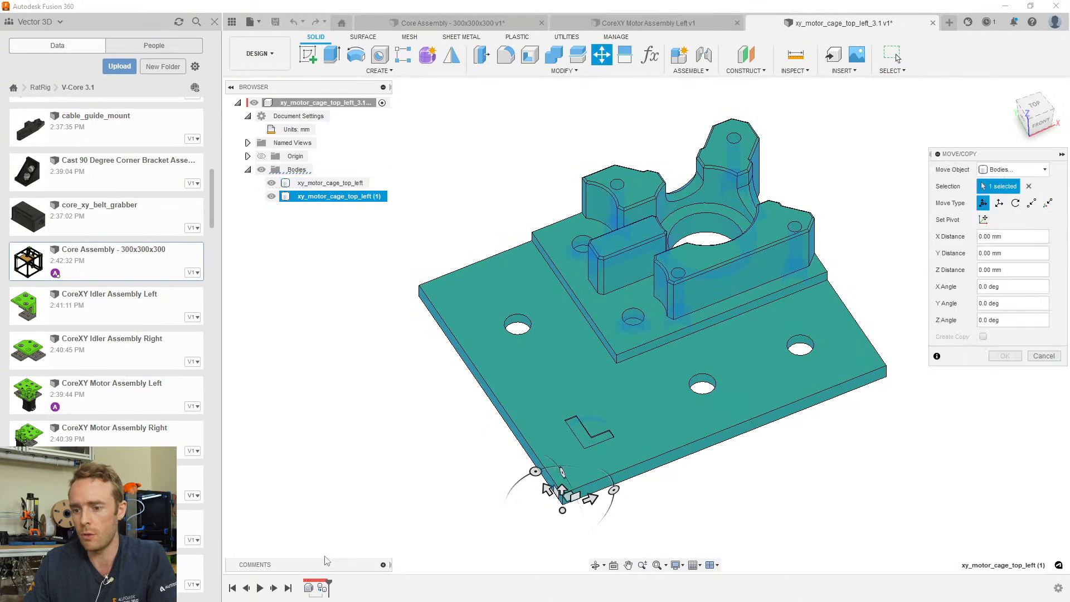
pyautogui.click(1004, 356)
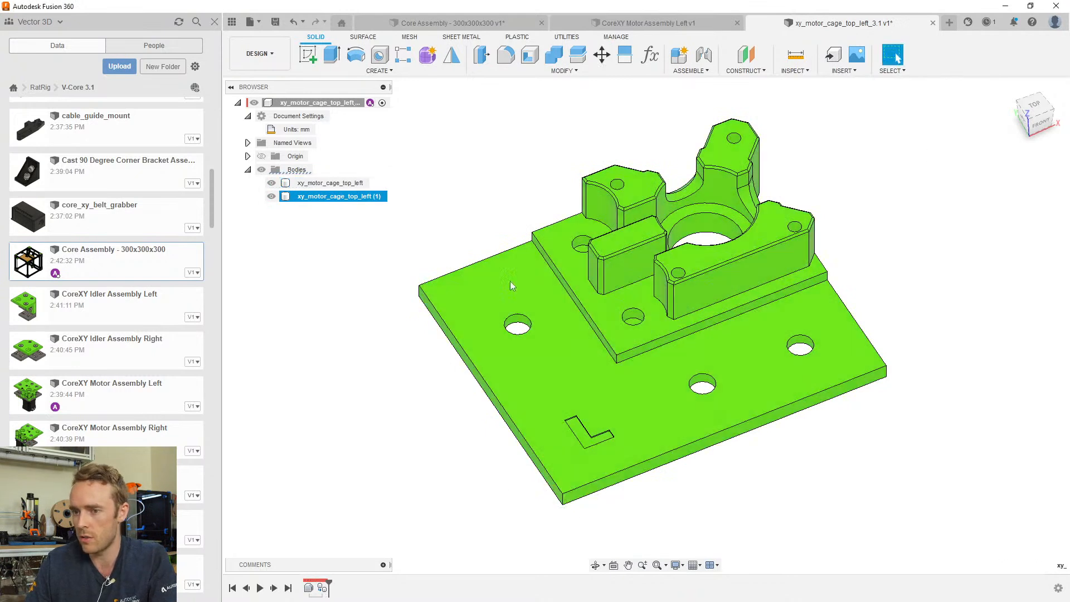
# Hide the source body and rename it Original, and rename the visible copy Modified
pyautogui.click(271, 196)
pyautogui.click(271, 196)
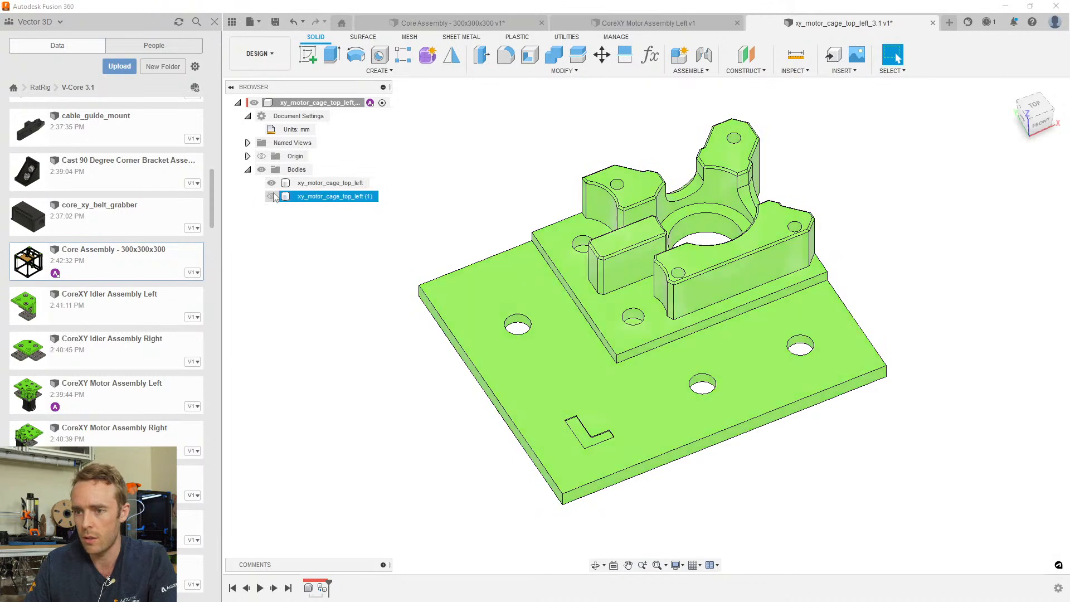
pyautogui.click(272, 183)
pyautogui.doubleClick(312, 184)
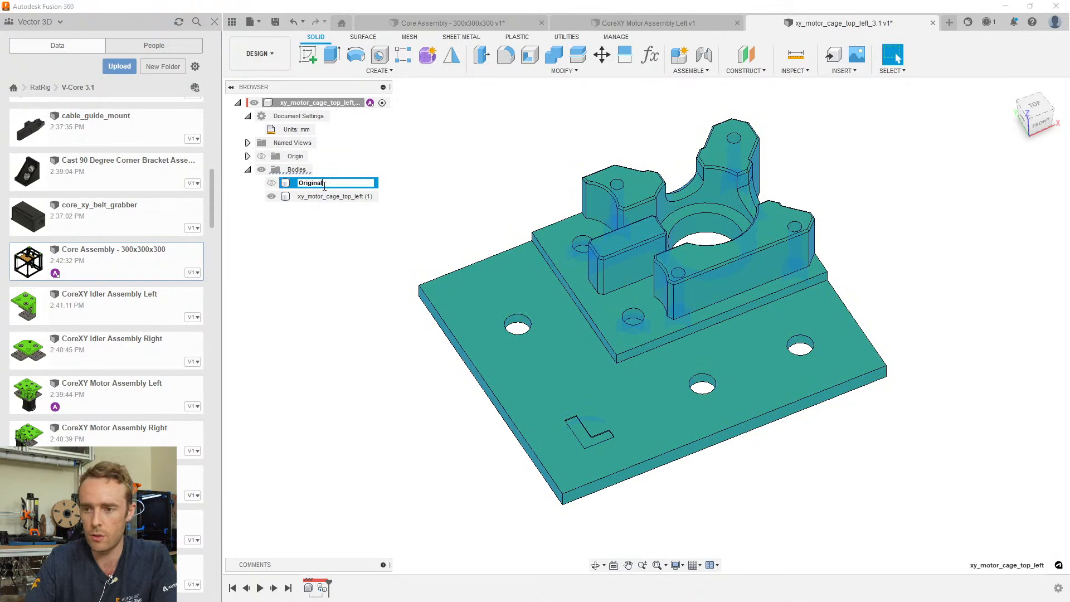
pyautogui.doubleClick(326, 196)
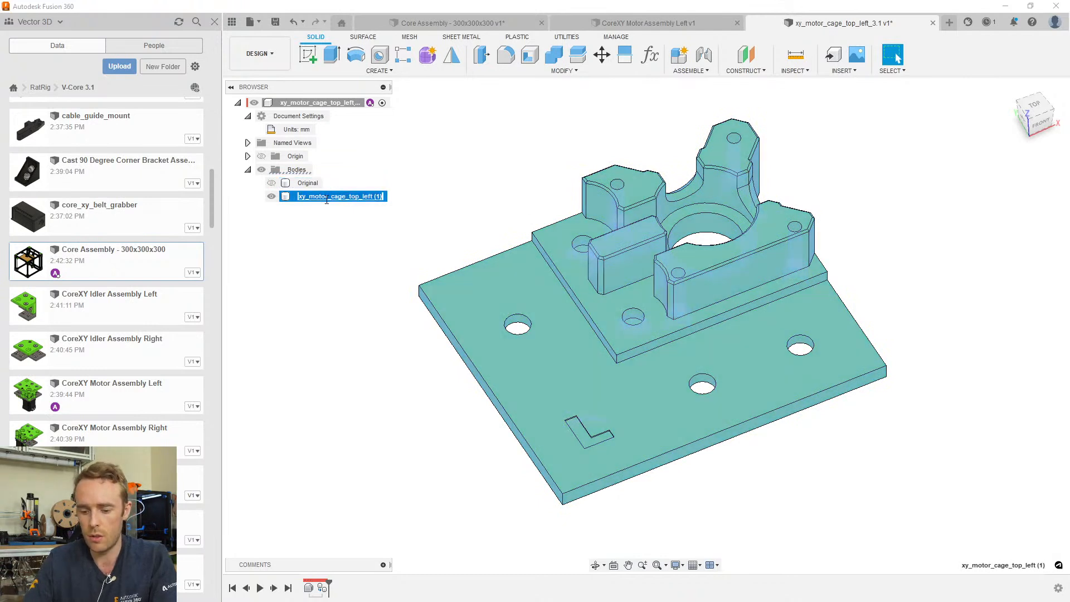
pyautogui.press('Return')
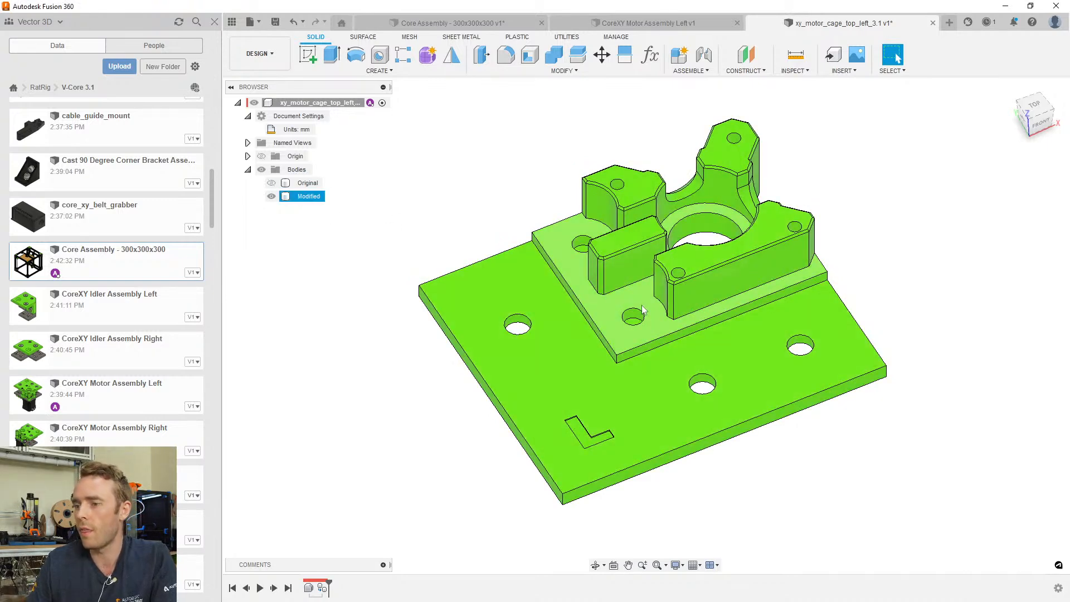
# Sketch a circle on the large flat plate face, between the outer hole and the L mark and overlapping the plate's edge
pyautogui.moveTo(643, 310)
pyautogui.keyDown('shift'); pyautogui.mouseDown(button='middle')
pyautogui.moveTo(623, 330)
pyautogui.moveTo(632, 320)
pyautogui.mouseUp(button='middle'); pyautogui.keyUp('shift')
pyautogui.press('Escape')
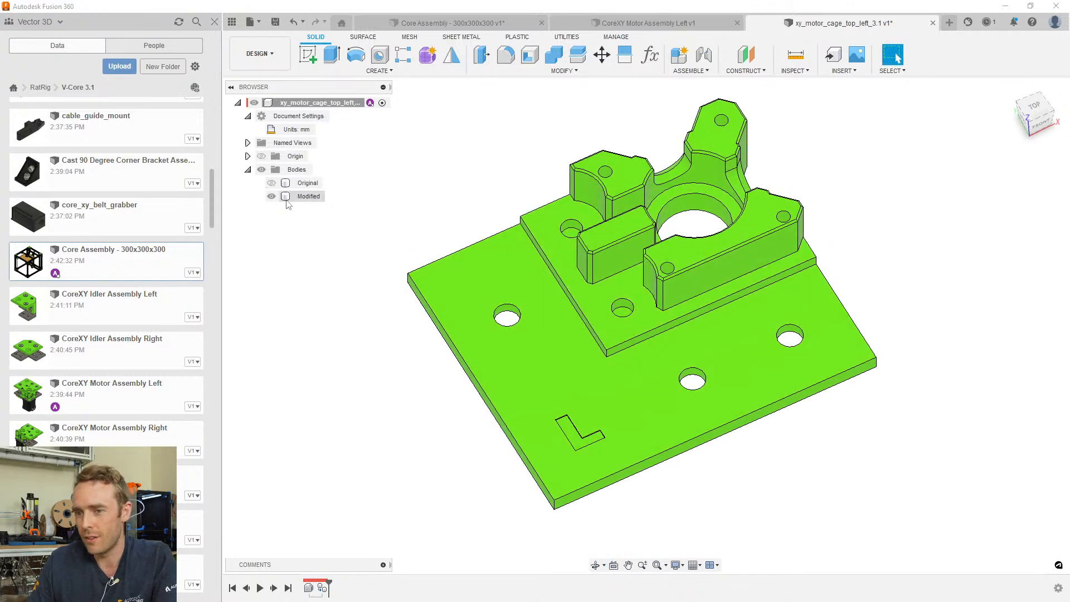
pyautogui.keyDown('shift'); pyautogui.moveTo(580, 359); pyautogui.dragTo(640, 356, button='middle'); pyautogui.keyUp('shift')
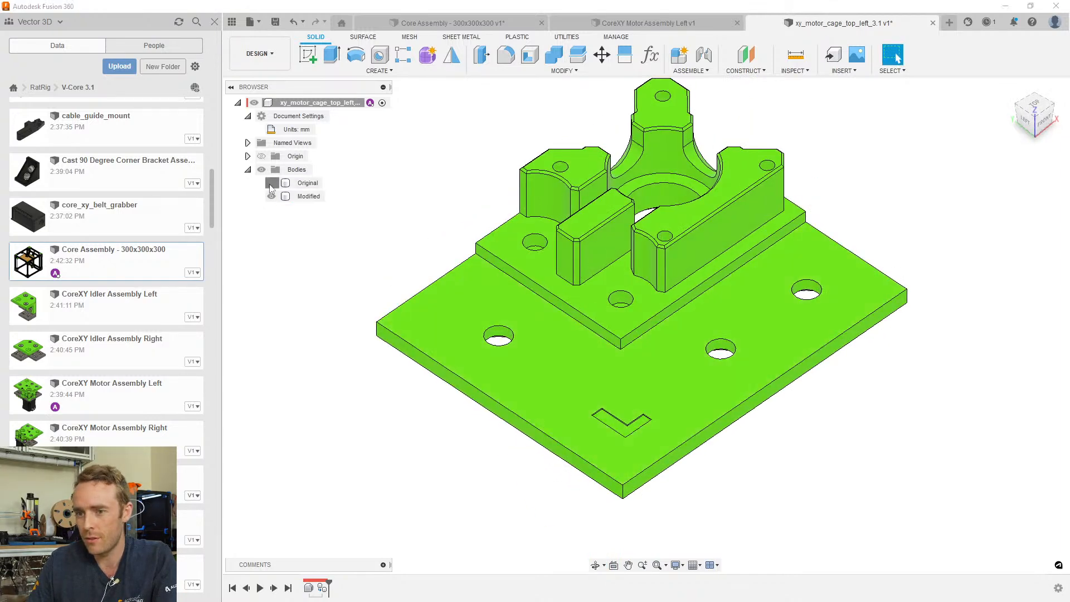
pyautogui.keyDown('shift'); pyautogui.moveTo(359, 225); pyautogui.dragTo(424, 227, button='middle'); pyautogui.keyUp('shift')
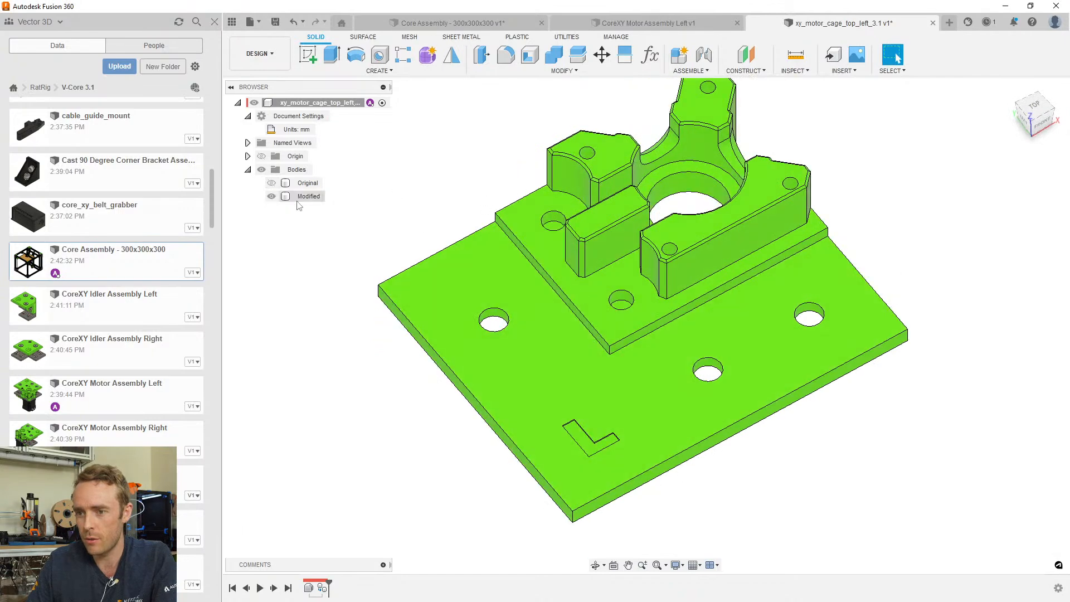
pyautogui.click(308, 54)
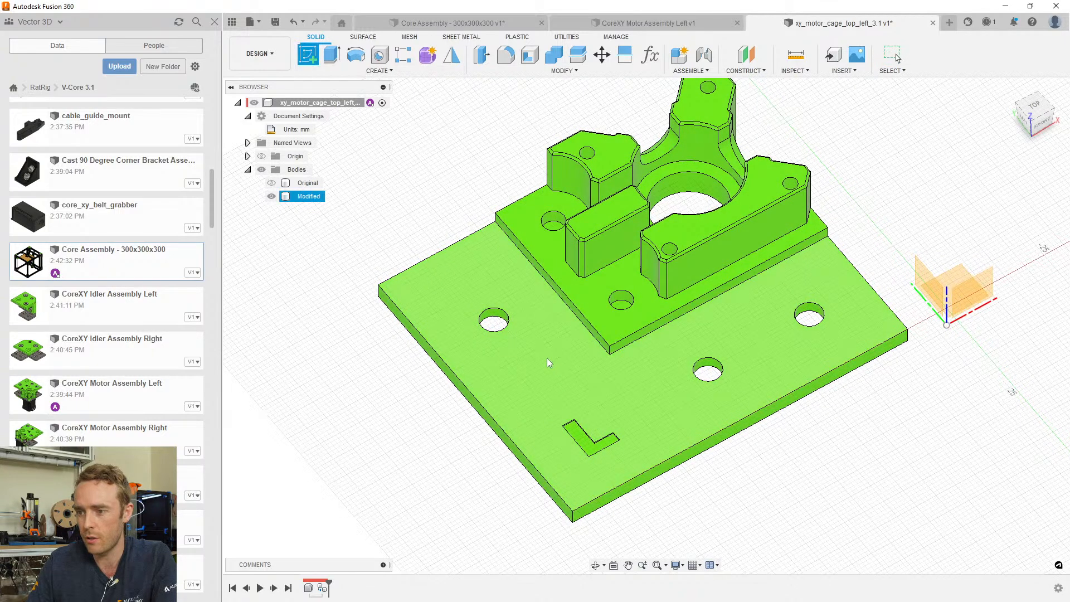
pyautogui.click(562, 379)
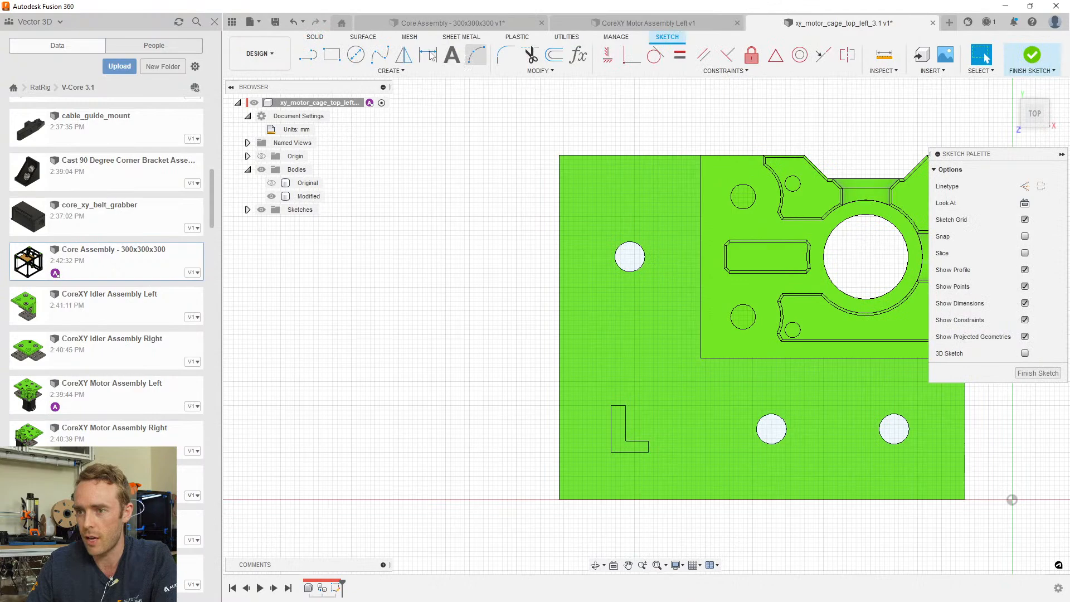
pyautogui.click(356, 54)
pyautogui.click(615, 347)
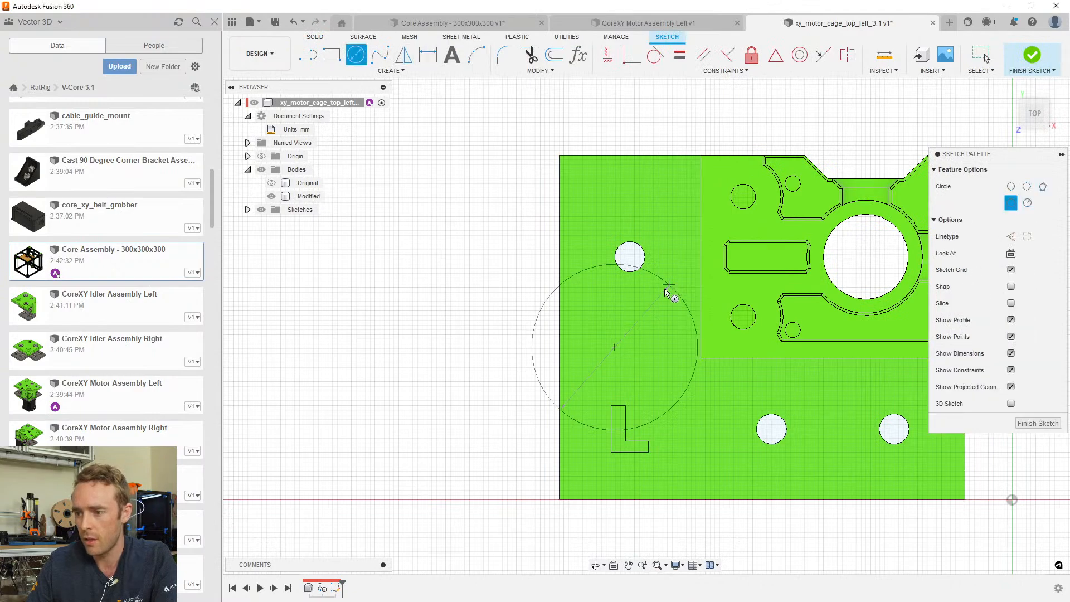
pyautogui.click(641, 320)
# Extrude the circle 30 mm downward as a cut through the Modified body's plate
pyautogui.press('e')
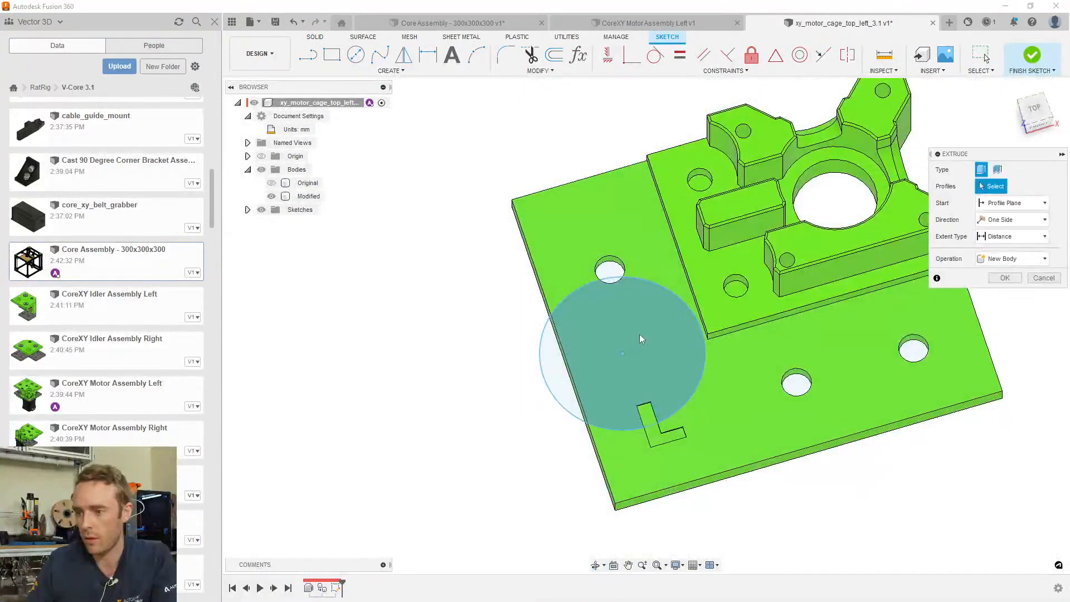
pyautogui.moveTo(641, 342); pyautogui.dragTo(642, 460)
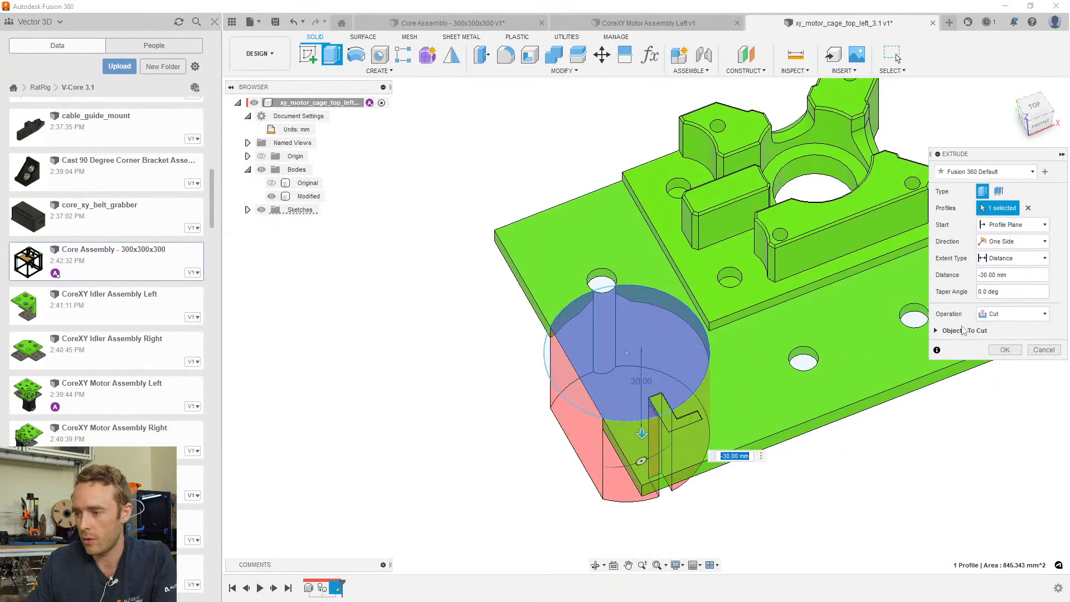
pyautogui.click(1005, 350)
pyautogui.moveTo(614, 369); pyautogui.dragTo(439, 383, button='middle')
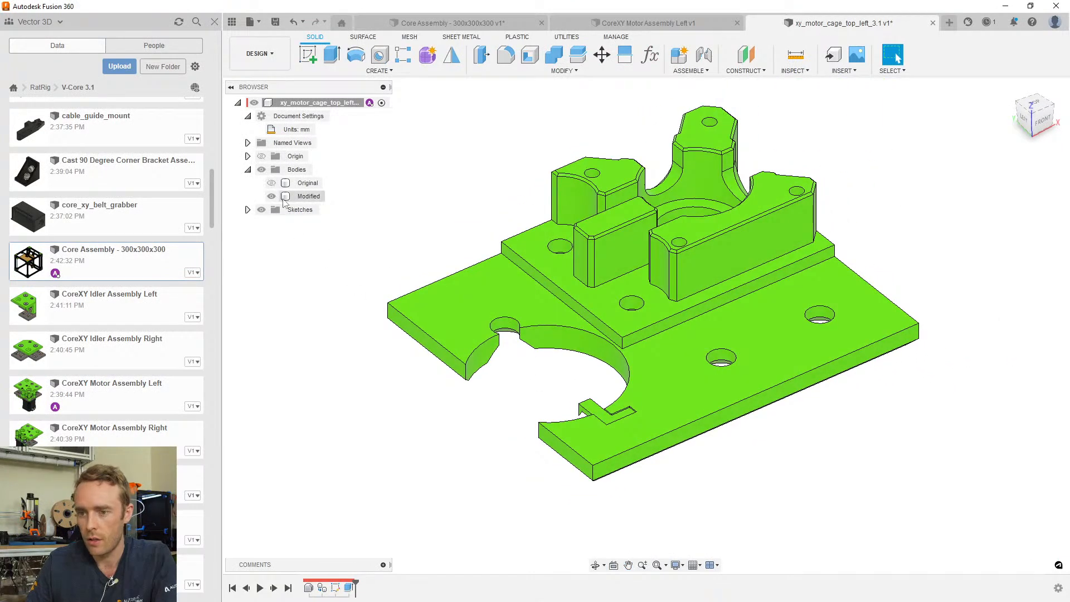
# Compare the Modified body with the source geometry by showing and hiding the Original body, leaving Original hidden
pyautogui.click(271, 184)
pyautogui.click(271, 184)
pyautogui.click(271, 183)
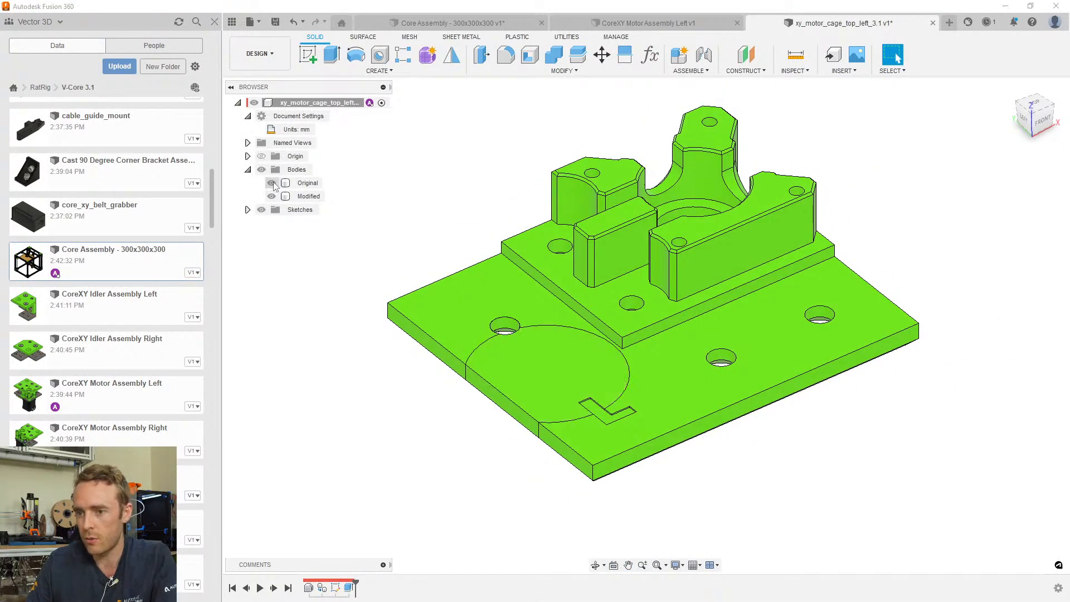
pyautogui.click(272, 184)
pyautogui.click(271, 184)
pyautogui.click(271, 183)
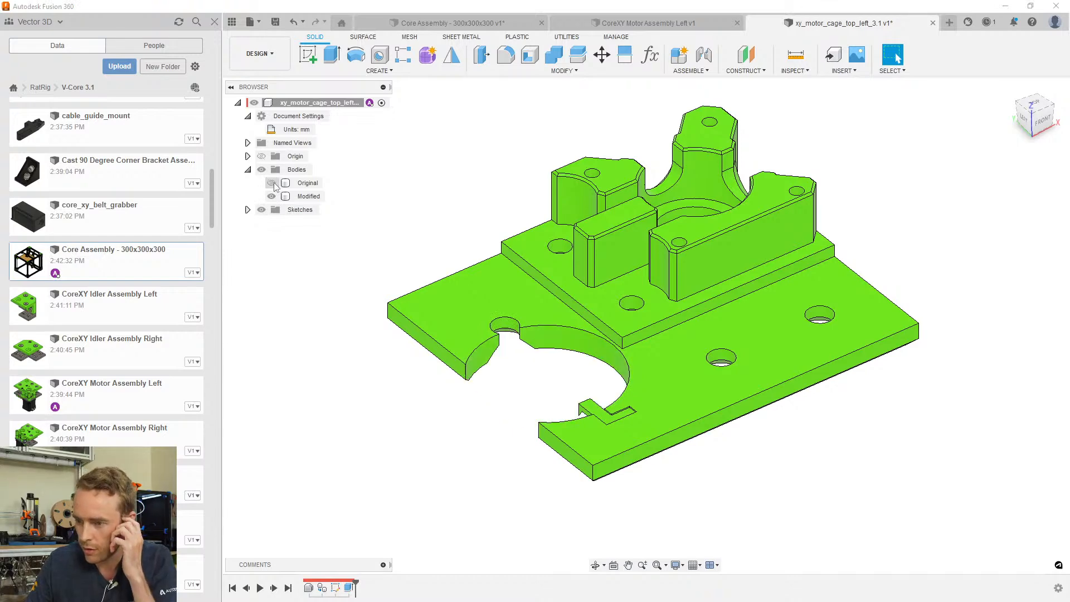
pyautogui.click(273, 184)
pyautogui.moveTo(593, 398)
pyautogui.keyDown('shift'); pyautogui.mouseDown(button='middle')
pyautogui.moveTo(670, 370)
pyautogui.moveTo(655, 331)
pyautogui.moveTo(612, 397)
pyautogui.mouseUp(button='middle'); pyautogui.keyUp('shift')
pyautogui.click(347, 272)
pyautogui.click(271, 183)
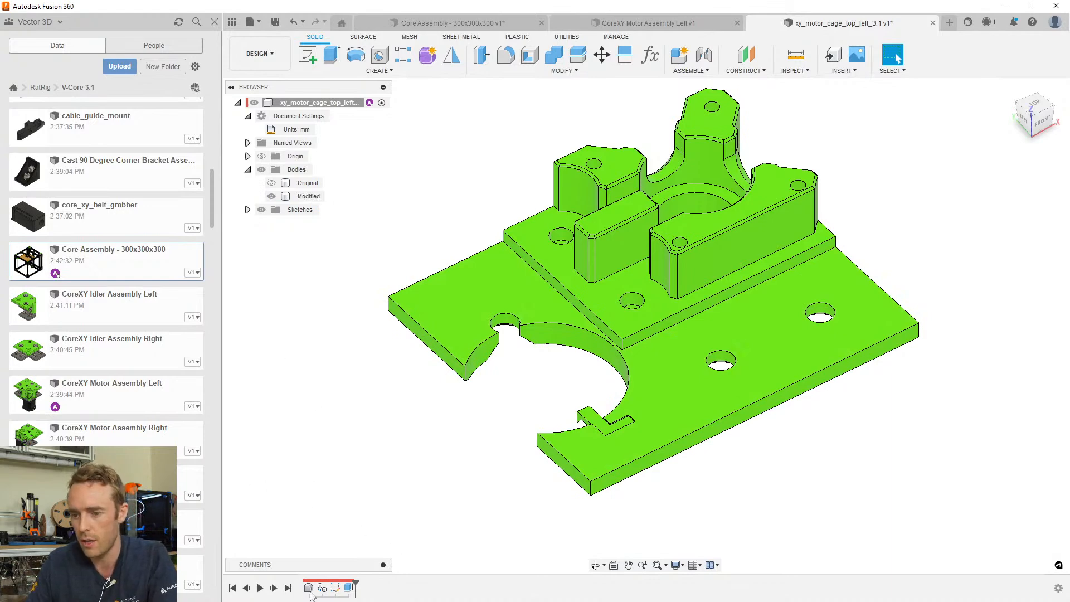
# Compare with the Original body by briefly showing it, and delete the circle sketch and its cut from the design history
pyautogui.moveTo(301, 583); pyautogui.dragTo(361, 582)
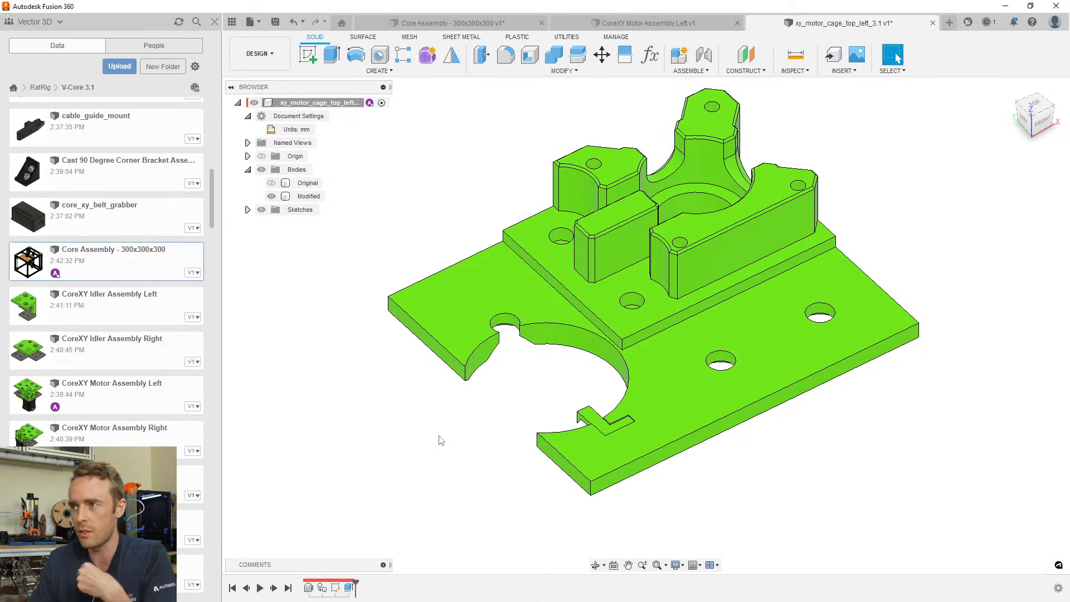
pyautogui.click(272, 183)
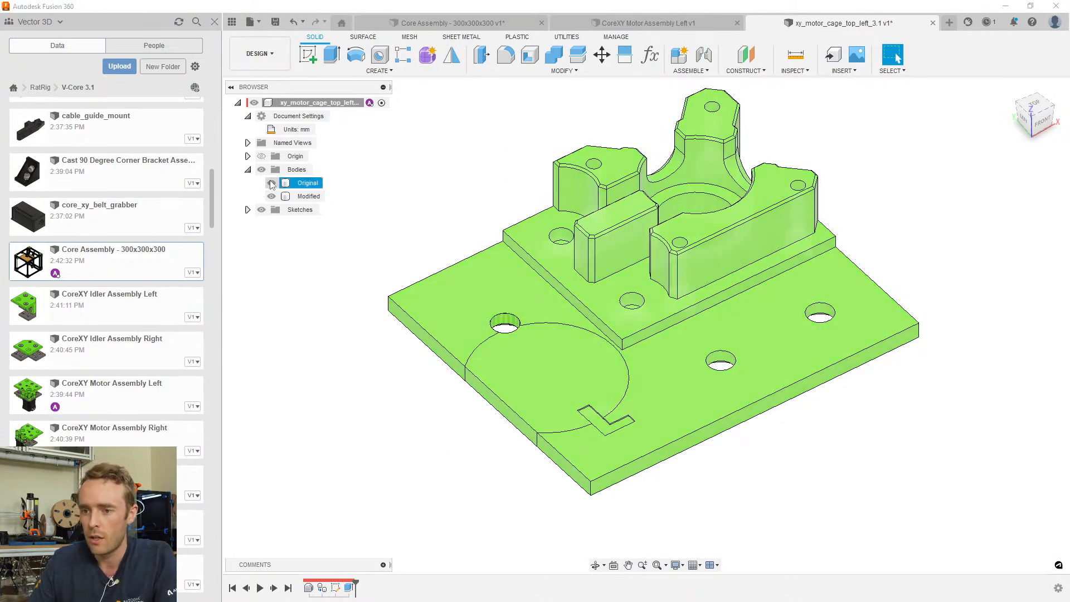
pyautogui.click(271, 184)
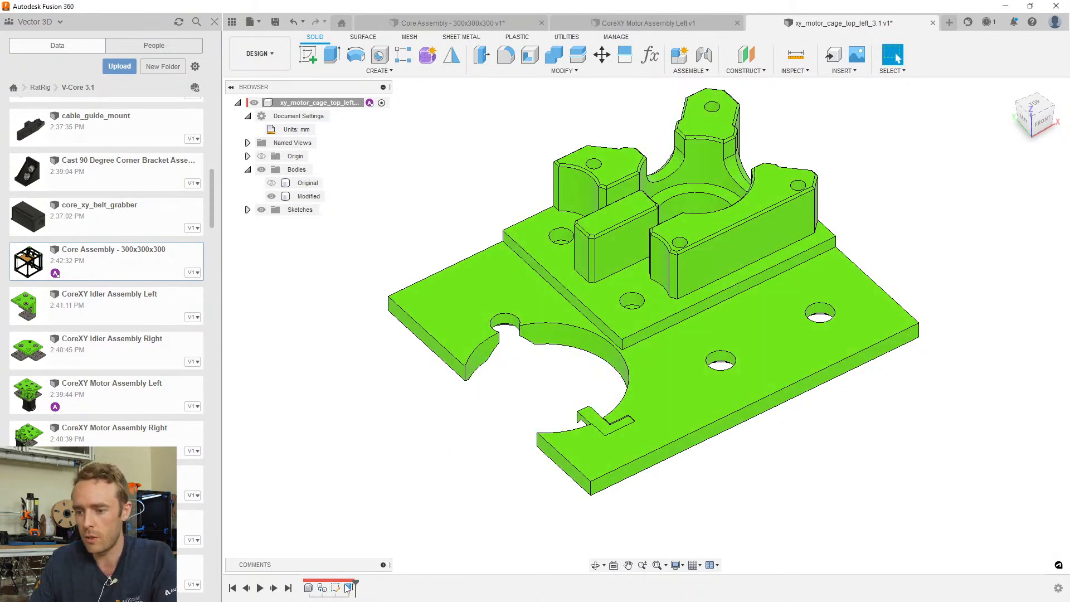
pyautogui.moveTo(356, 588); pyautogui.dragTo(341, 588)
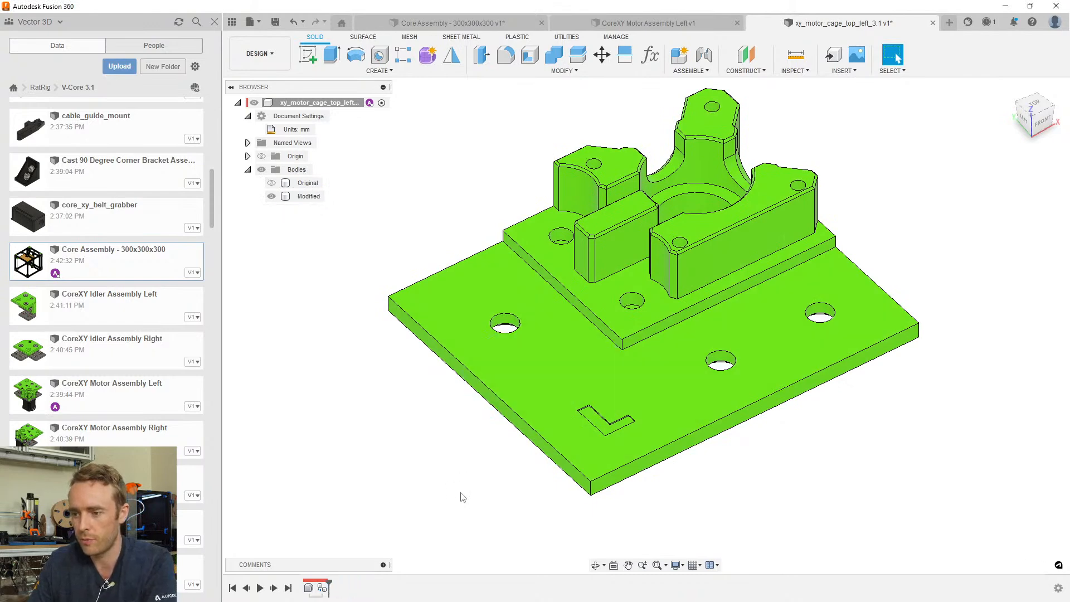
# Measure the angle between the large flat plate face and the adjoining chamfer face along the plate's short edge
pyautogui.click(648, 373)
pyautogui.keyDown('shift'); pyautogui.moveTo(647, 374); pyautogui.dragTo(640, 134, button='middle'); pyautogui.keyUp('shift')
pyautogui.scroll(3, 554, 221)
pyautogui.click(450, 361)
pyautogui.scroll(-4, 451, 361)
pyautogui.keyDown('shift'); pyautogui.moveTo(451, 362); pyautogui.dragTo(456, 367, button='middle'); pyautogui.keyUp('shift')
pyautogui.scroll(3, 442, 362)
pyautogui.press('i')
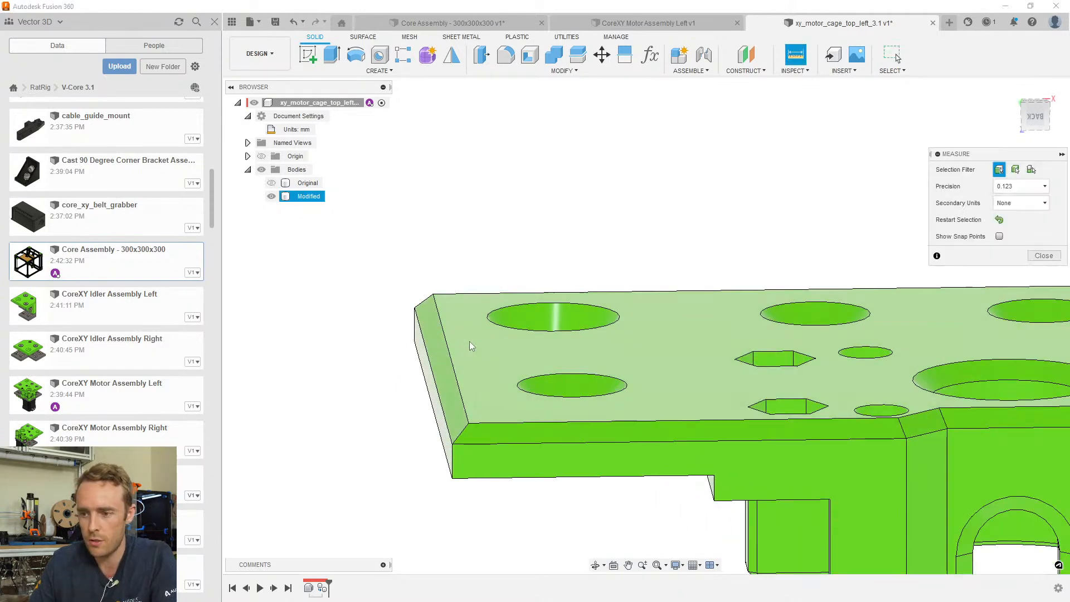
pyautogui.click(471, 346)
pyautogui.click(443, 363)
pyautogui.scroll(3, 462, 365)
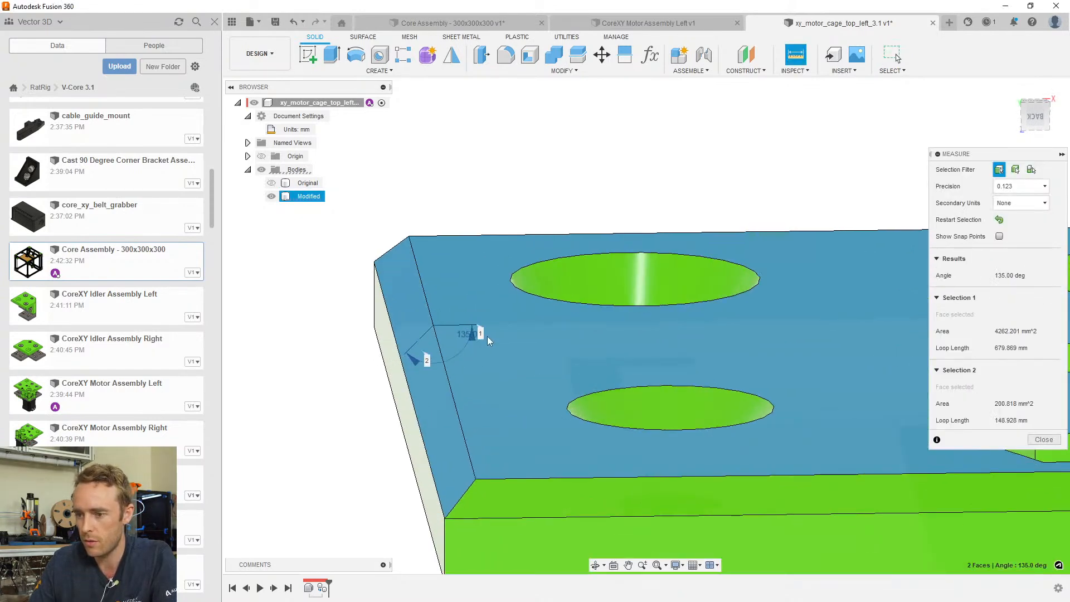
pyautogui.scroll(-3, 465, 363)
pyautogui.keyDown('shift'); pyautogui.moveTo(527, 387); pyautogui.dragTo(567, 421, button='middle'); pyautogui.keyUp('shift')
pyautogui.press('Escape')
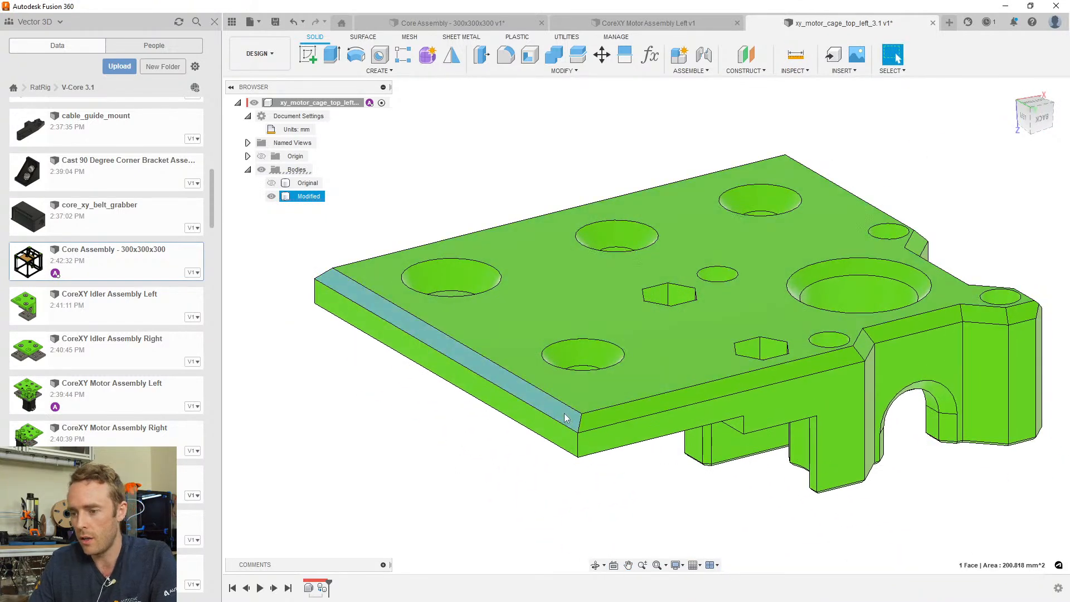
# Delete several chamfer faces around the plate's perimeter individually, each as a separate operation
pyautogui.scroll(-2, 494, 421)
pyautogui.press('Delete')
pyautogui.click(622, 406)
pyautogui.press('Delete')
pyautogui.scroll(5, 742, 366)
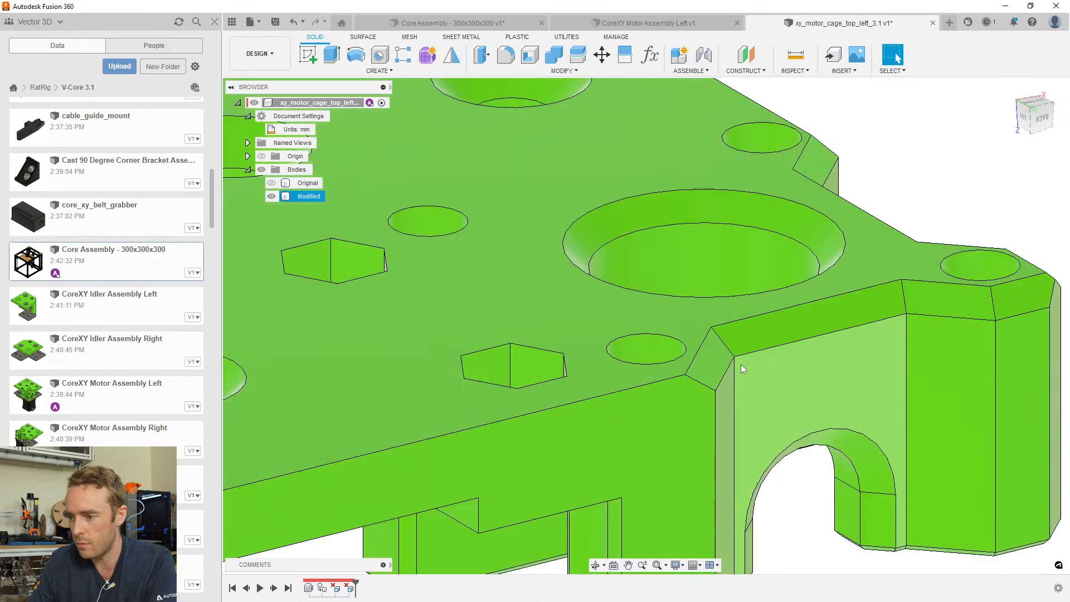
pyautogui.click(814, 326)
pyautogui.press('Delete')
pyautogui.click(951, 306)
pyautogui.press('Delete')
pyautogui.click(1021, 299)
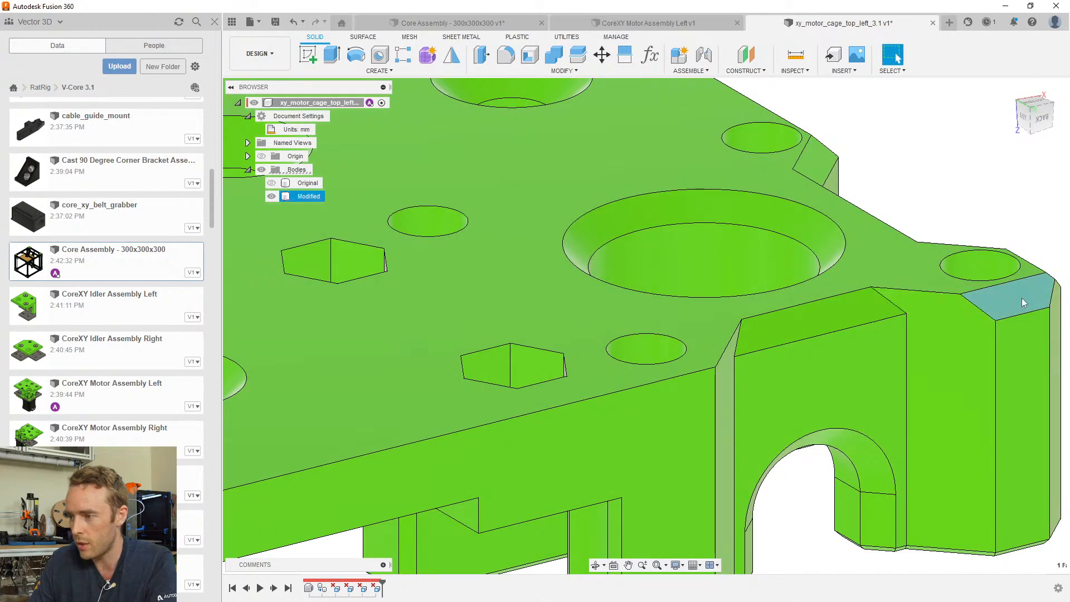
pyautogui.press('Delete')
pyautogui.scroll(-3, 894, 329)
pyautogui.keyDown('shift'); pyautogui.moveTo(880, 333); pyautogui.dragTo(660, 383, button='middle'); pyautogui.keyUp('shift')
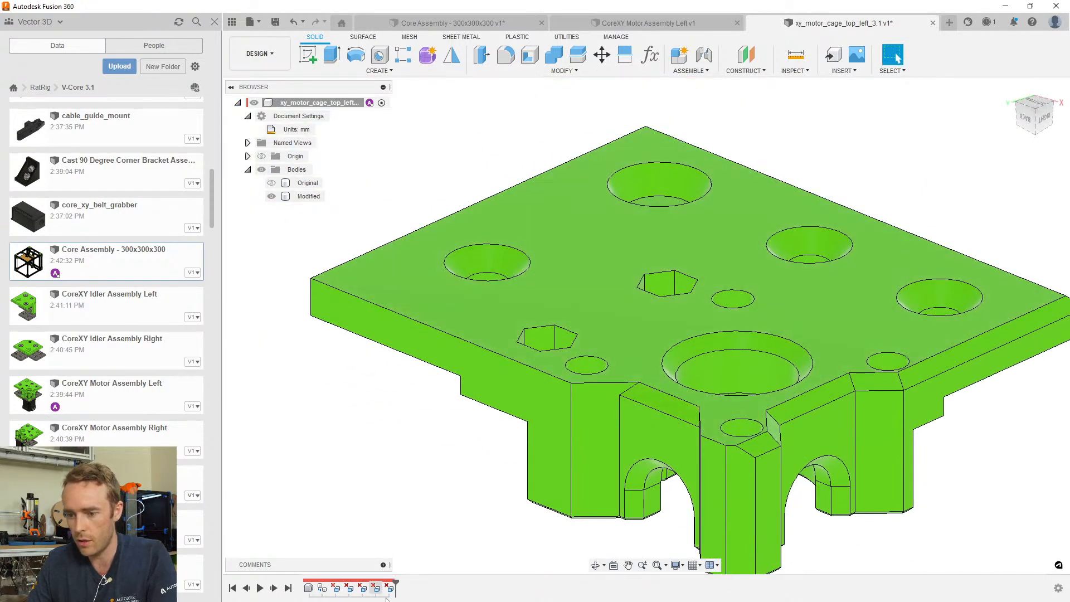
# Remove the individual face-deletion features from the design history
pyautogui.click(390, 588)
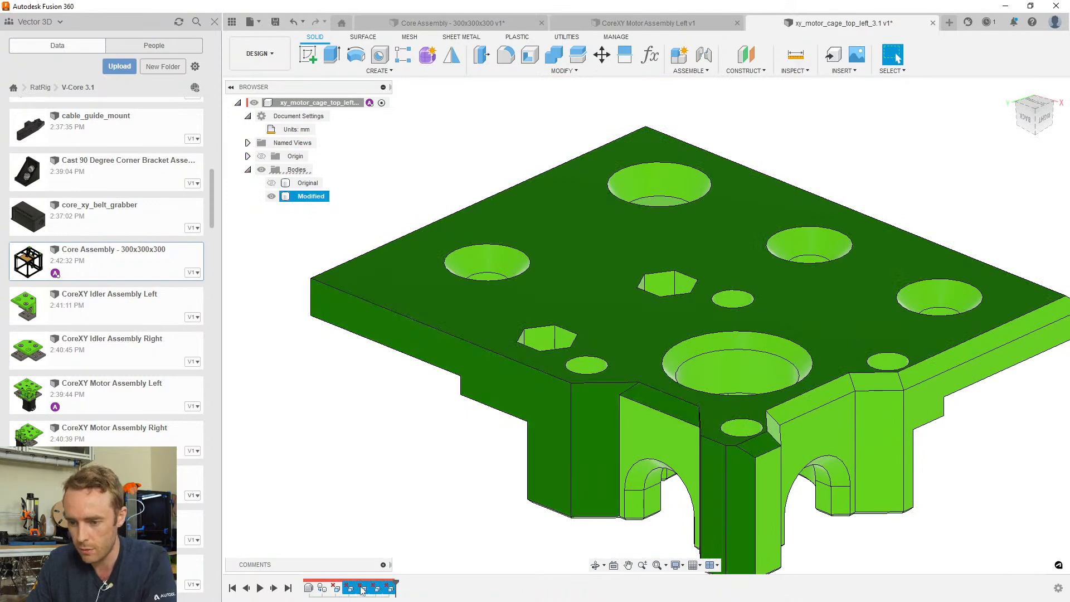
pyautogui.press('Delete')
pyautogui.keyDown('shift'); pyautogui.moveTo(422, 336); pyautogui.dragTo(377, 473, button='middle'); pyautogui.keyUp('shift')
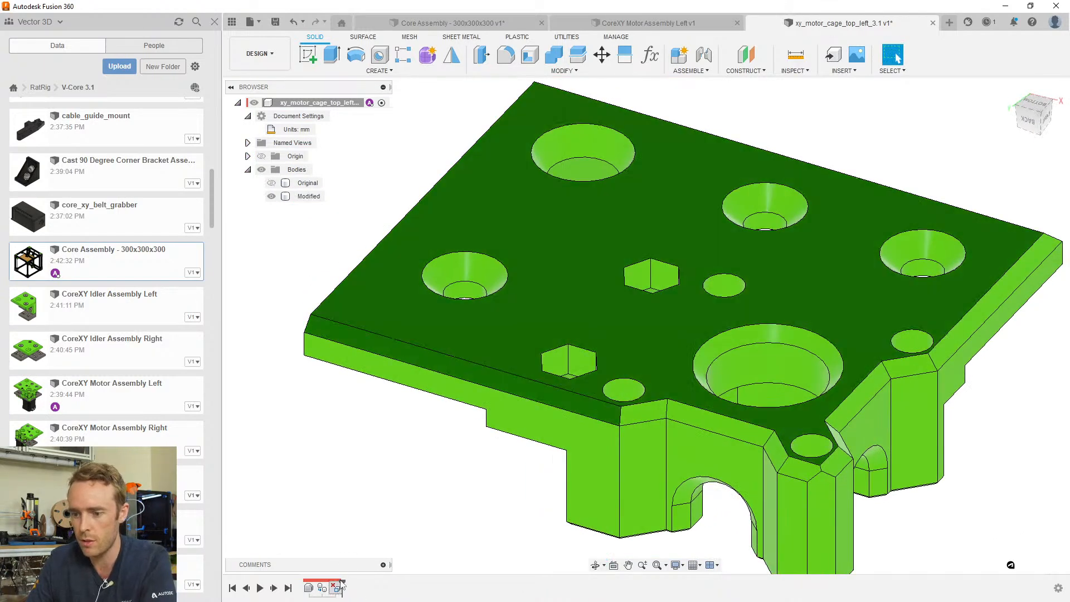
# Select all the chamfer faces around the Modified plate's outer perimeter together and delete them in a single operation
pyautogui.keyDown('ctrl'); pyautogui.click(640, 397); pyautogui.keyUp('ctrl')
pyautogui.keyDown('ctrl'); pyautogui.click(780, 361); pyautogui.keyUp('ctrl')
pyautogui.keyDown('ctrl'); pyautogui.click(963, 347); pyautogui.keyUp('ctrl')
pyautogui.keyDown('shift'); pyautogui.moveTo(963, 347); pyautogui.dragTo(444, 446, button='middle'); pyautogui.keyUp('shift')
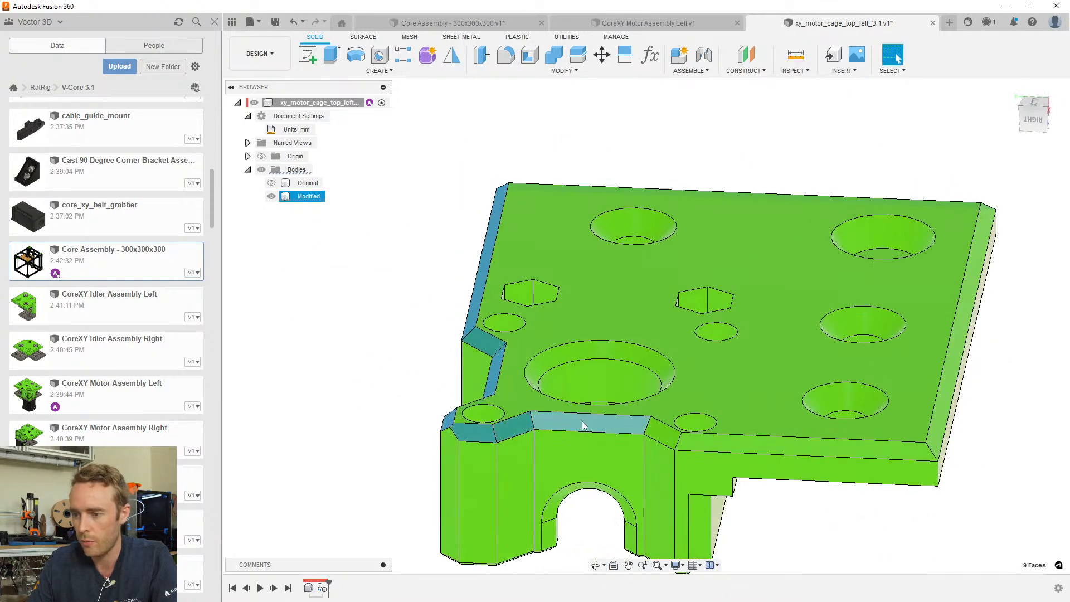
pyautogui.keyDown('ctrl'); pyautogui.click(669, 434); pyautogui.keyUp('ctrl')
pyautogui.keyDown('ctrl'); pyautogui.click(807, 441); pyautogui.keyUp('ctrl')
pyautogui.keyDown('shift'); pyautogui.moveTo(814, 430); pyautogui.dragTo(663, 430, button='middle'); pyautogui.keyUp('shift')
pyautogui.keyDown('ctrl'); pyautogui.click(440, 440); pyautogui.keyUp('ctrl')
pyautogui.press('Delete')
pyautogui.scroll(-1, 440, 335)
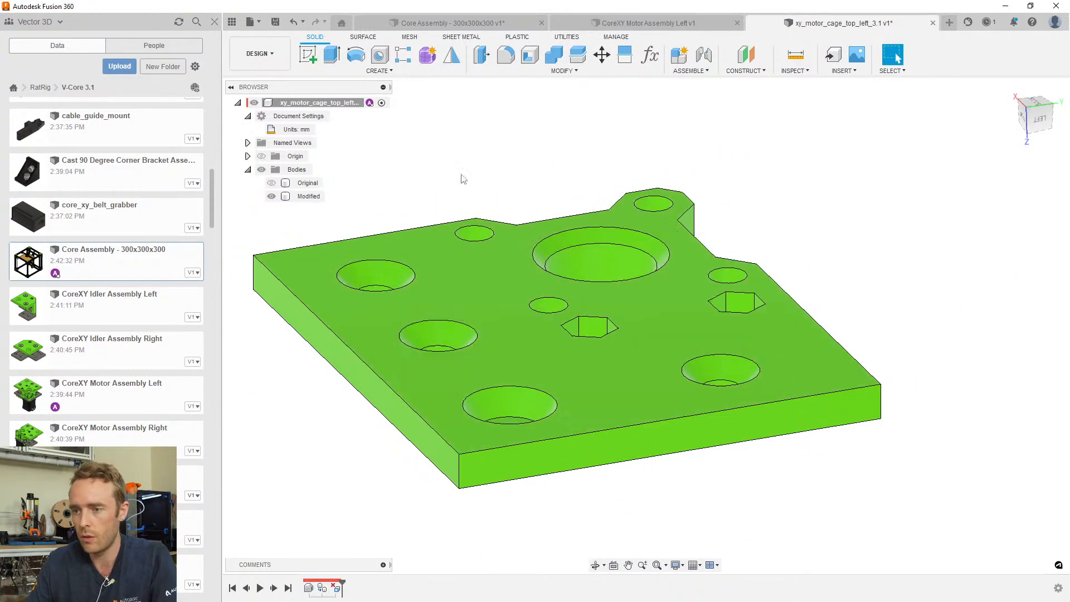
pyautogui.click(510, 71)
pyautogui.click(490, 110)
pyautogui.click(449, 443)
pyautogui.press('Escape')
# Start a chamfer on the Modified body and select all 12 outer edges around the large flat plate face
pyautogui.click(510, 71)
pyautogui.click(490, 110)
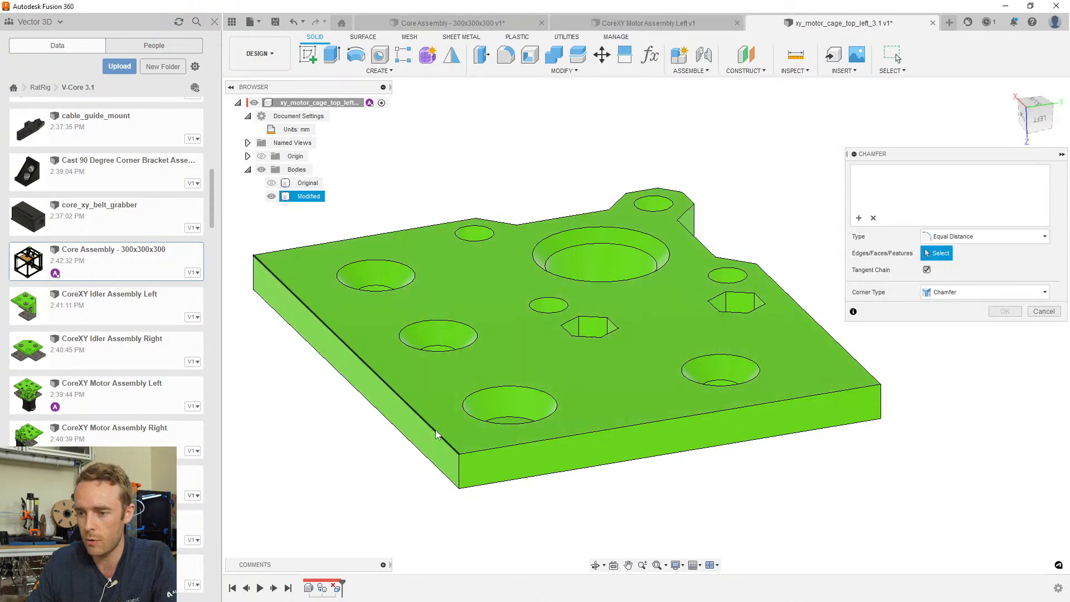
pyautogui.click(435, 429)
pyautogui.click(511, 446)
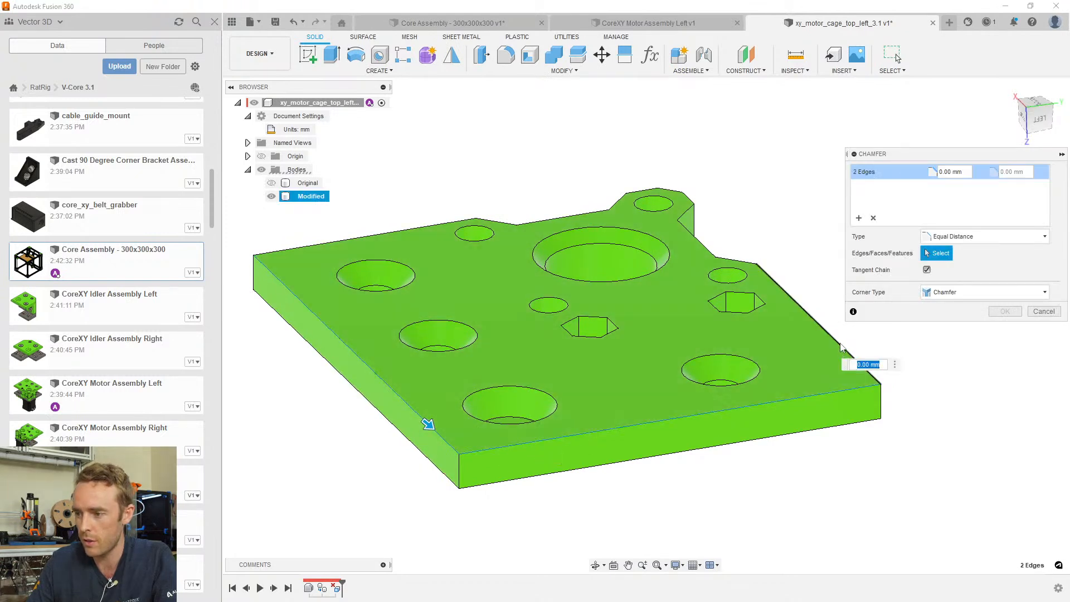
pyautogui.click(685, 214)
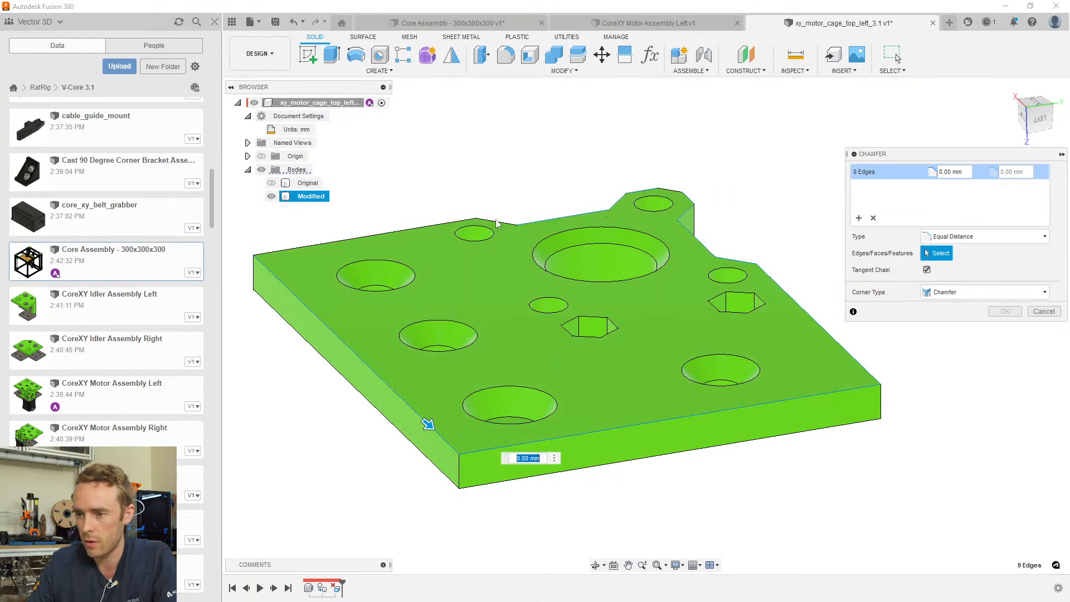
pyautogui.keyDown('shift'); pyautogui.moveTo(576, 359); pyautogui.dragTo(495, 274, button='middle'); pyautogui.keyUp('shift')
pyautogui.scroll(2, 503, 302)
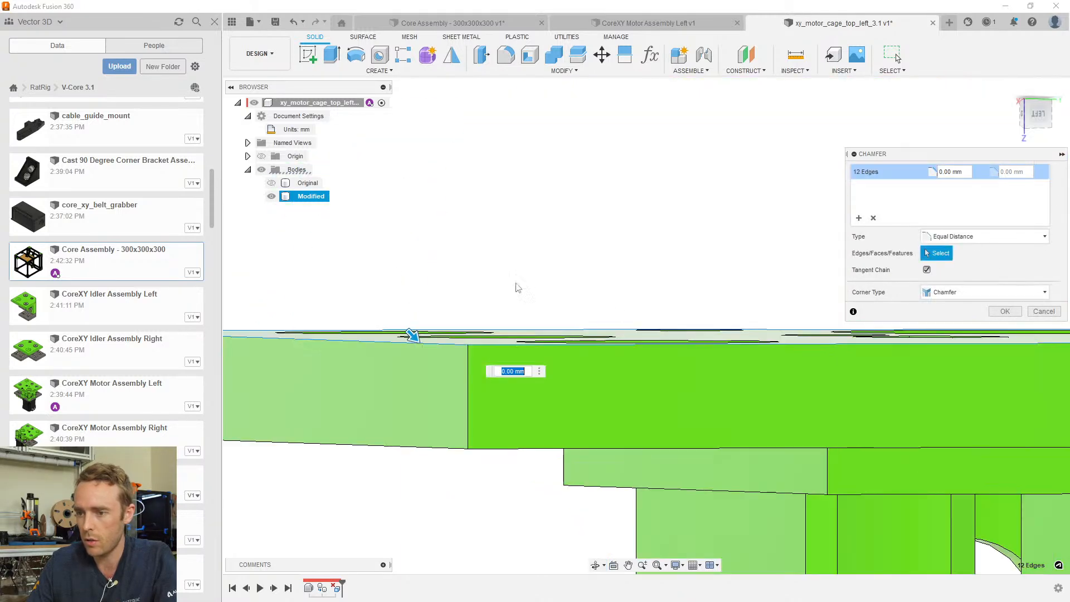
# Change the chamfer type to Two Distance, with distances of 1 mm and 2 mm, and apply it
pyautogui.click(952, 264)
pyautogui.keyDown('shift'); pyautogui.moveTo(620, 344); pyautogui.dragTo(383, 283, button='middle'); pyautogui.keyUp('shift')
pyautogui.moveTo(383, 283); pyautogui.dragTo(383, 329)
pyautogui.scroll(-4, 496, 291)
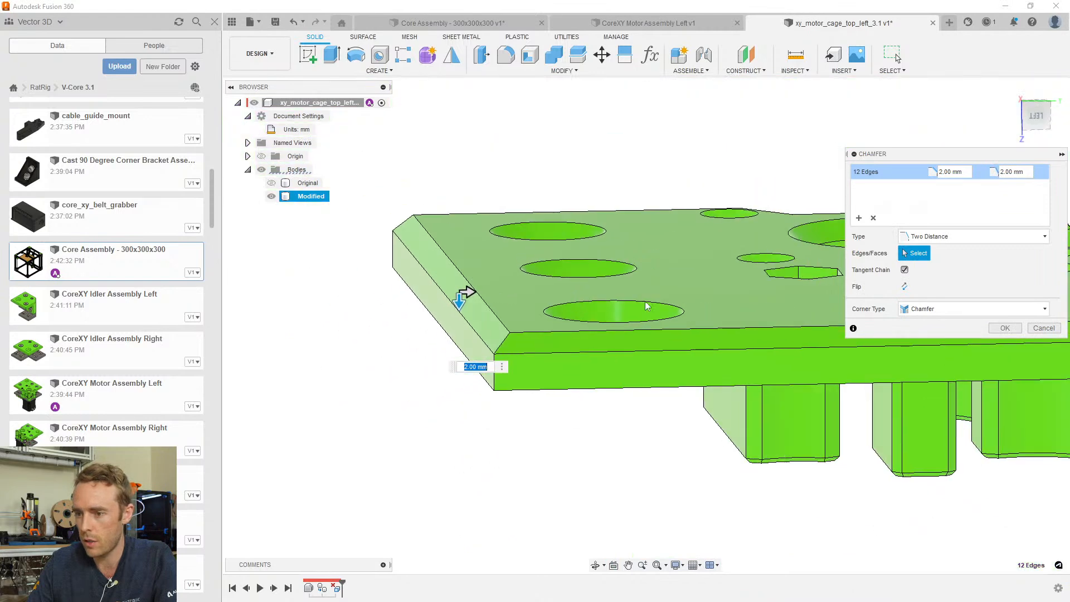
pyautogui.scroll(2, 460, 296)
pyautogui.moveTo(491, 298); pyautogui.dragTo(479, 299)
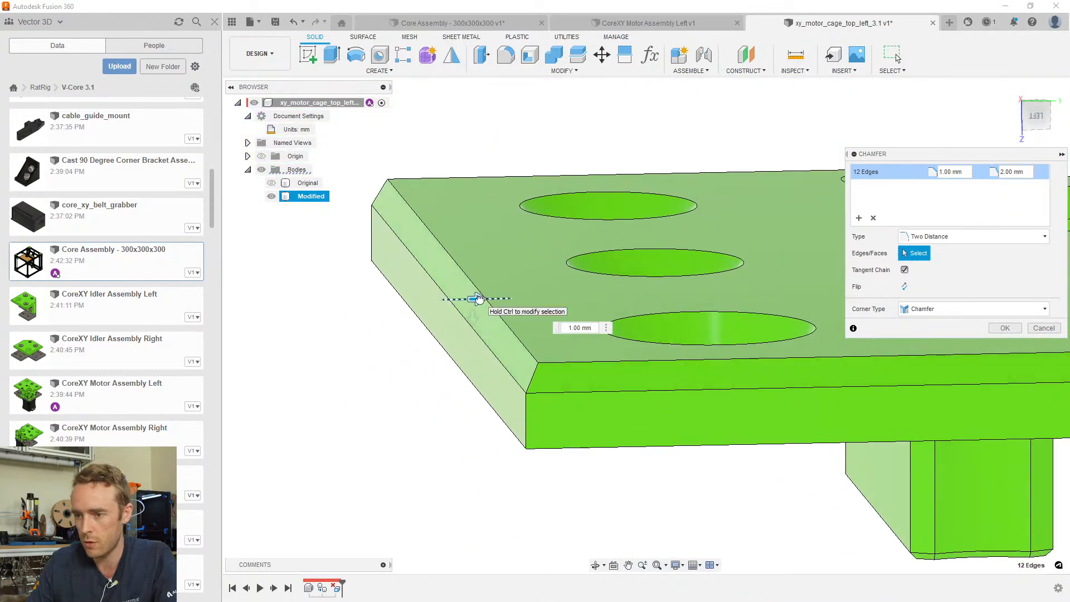
pyautogui.click(1004, 334)
# Show the Original body, set the Modified body's opacity to 30%, and compare the two chamfer profiles at the plate's corner
pyautogui.scroll(-3, 550, 300)
pyautogui.keyDown('shift'); pyautogui.moveTo(552, 299); pyautogui.dragTo(514, 280, button='middle'); pyautogui.keyUp('shift')
pyautogui.scroll(-3, 585, 320)
pyautogui.scroll(3, 702, 363)
pyautogui.keyDown('shift'); pyautogui.moveTo(702, 363); pyautogui.dragTo(590, 304, button='middle'); pyautogui.keyUp('shift')
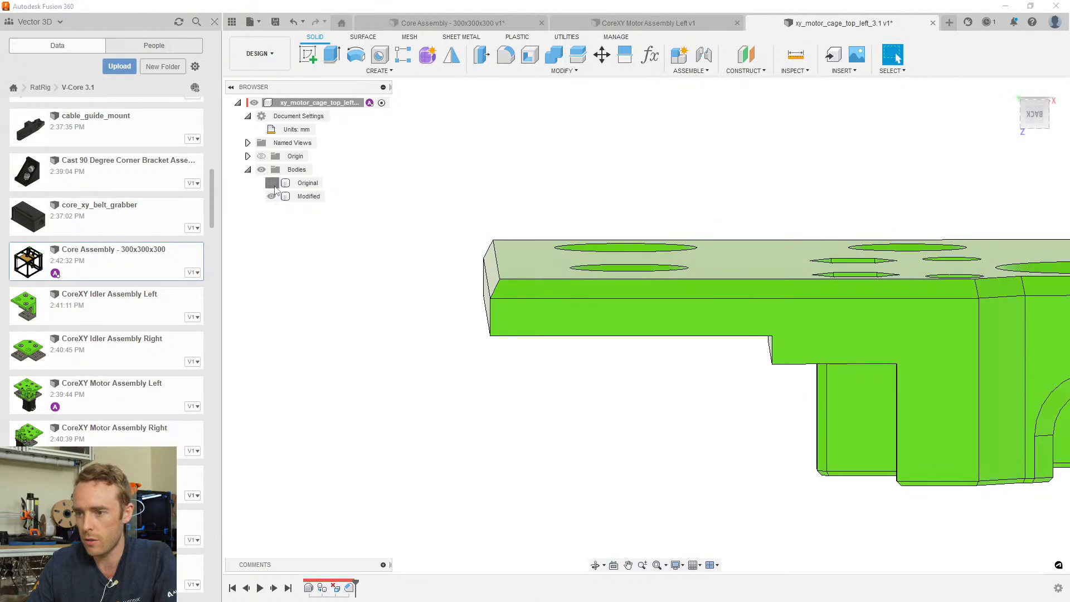
pyautogui.scroll(3, 450, 277)
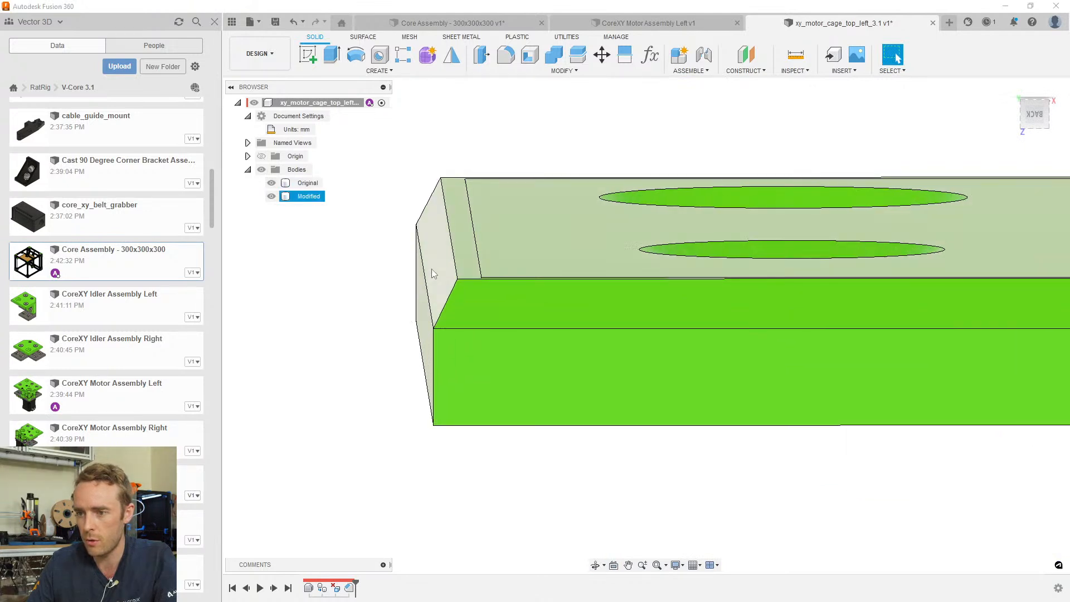
pyautogui.rightClick(310, 196)
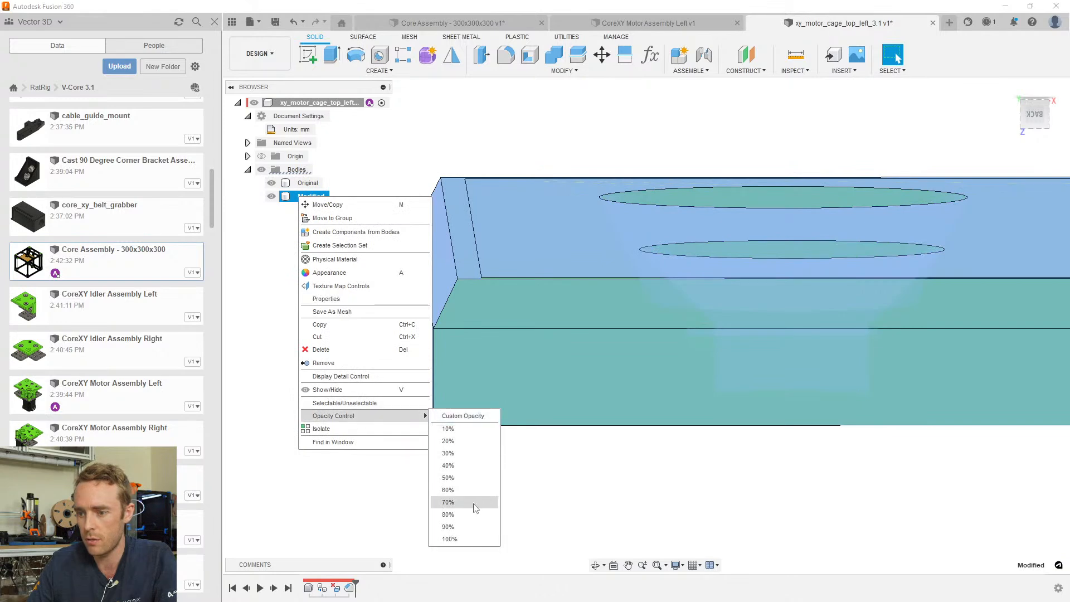
pyautogui.click(467, 456)
pyautogui.keyDown('shift'); pyautogui.moveTo(507, 437); pyautogui.dragTo(532, 355, button='middle'); pyautogui.keyUp('shift')
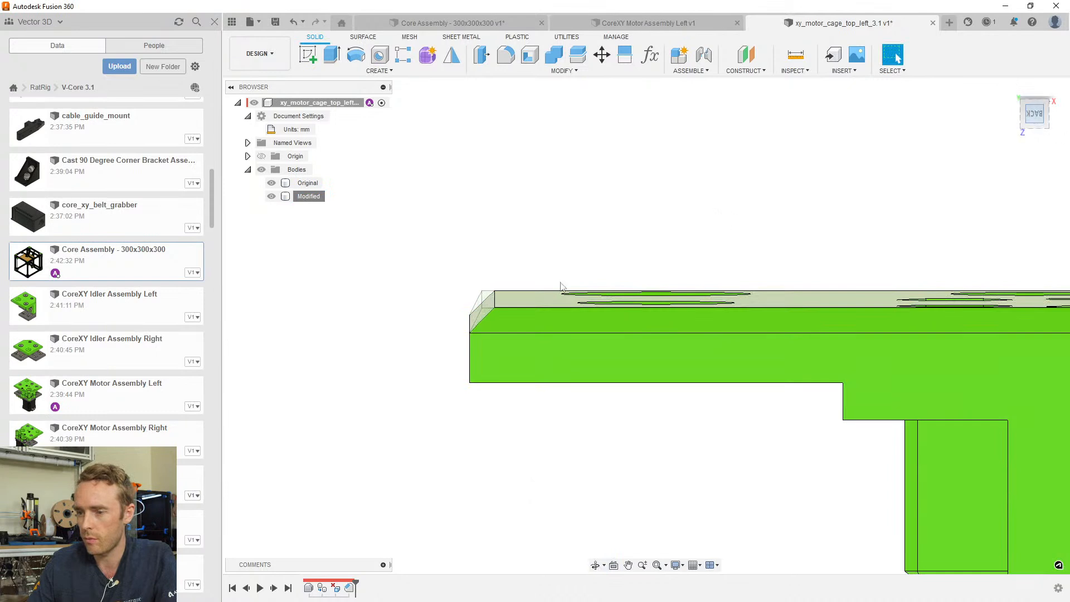
pyautogui.scroll(3, 483, 312)
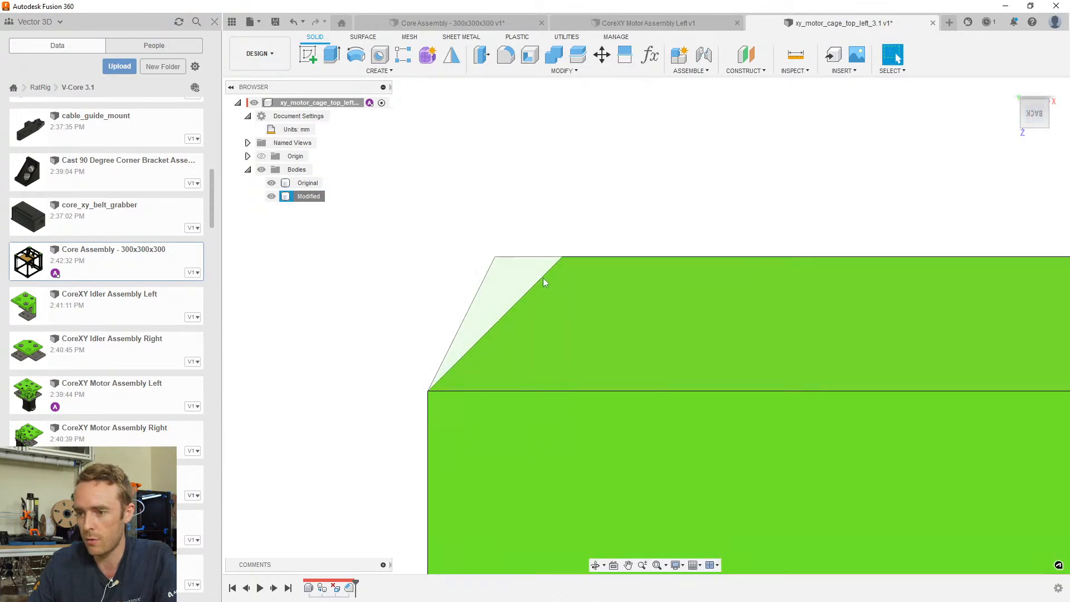
pyautogui.keyDown('shift'); pyautogui.moveTo(446, 345); pyautogui.dragTo(522, 329, button='middle'); pyautogui.keyUp('shift')
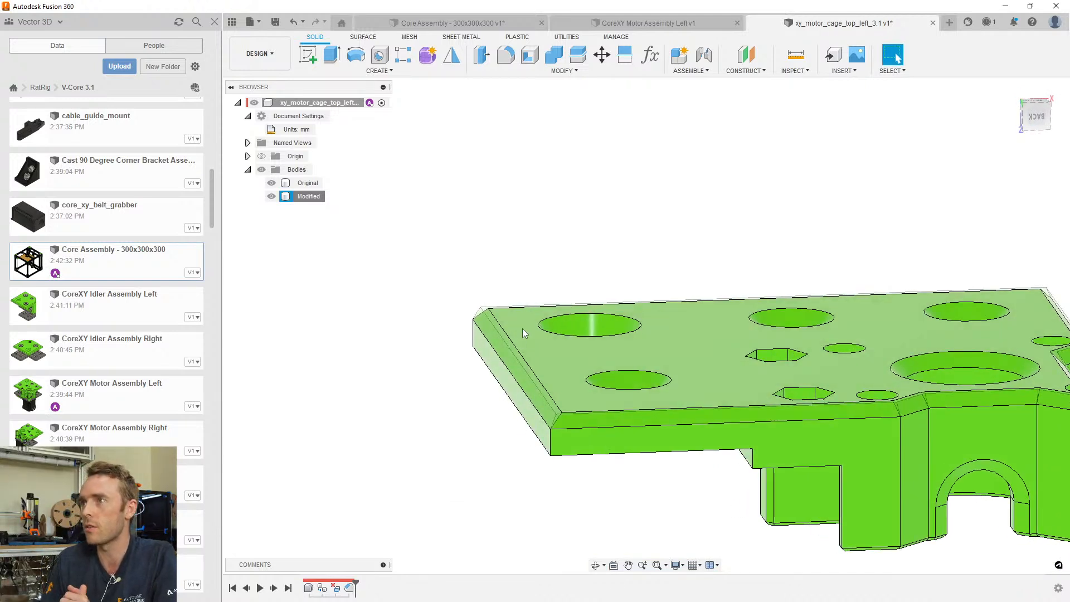
# Hide the Modified body and inspect the Original body's chamfers around the plate's corners and motor-mount side
pyautogui.click(288, 208)
pyautogui.click(272, 183)
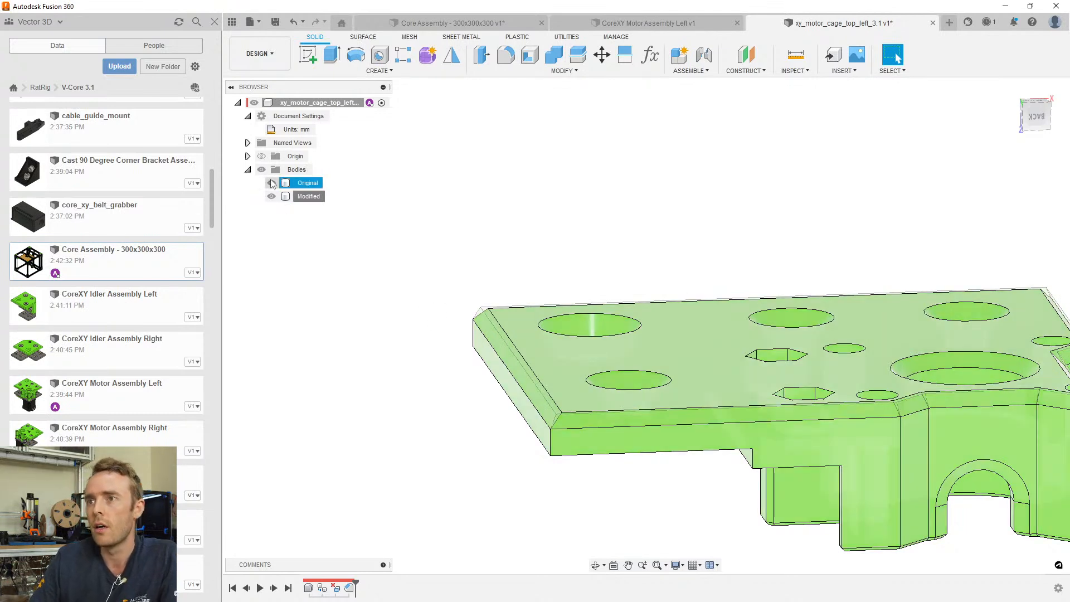
pyautogui.click(272, 196)
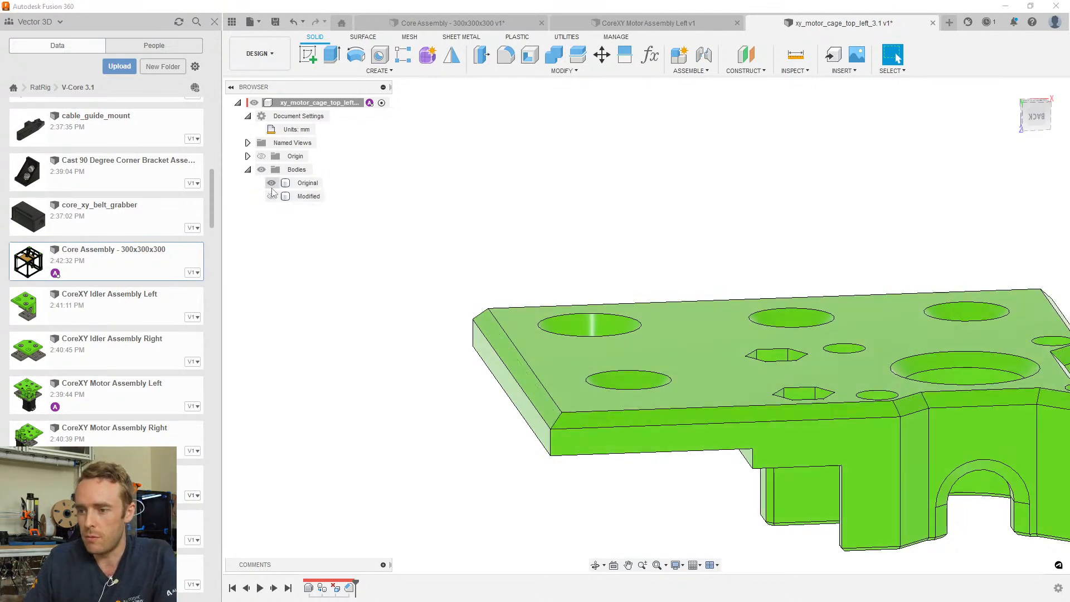
pyautogui.scroll(-3, 517, 359)
pyautogui.keyDown('shift'); pyautogui.moveTo(518, 314); pyautogui.dragTo(422, 339, button='middle'); pyautogui.keyUp('shift')
pyautogui.scroll(6, 442, 377)
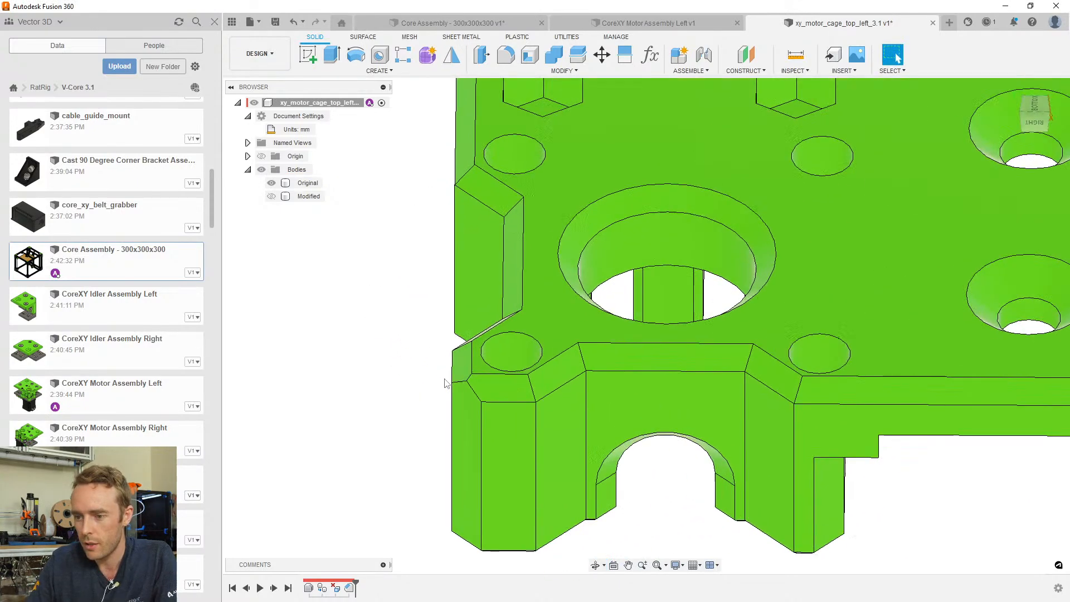
pyautogui.scroll(-5, 475, 377)
pyautogui.keyDown('shift'); pyautogui.moveTo(475, 377); pyautogui.dragTo(633, 374, button='middle'); pyautogui.keyUp('shift')
pyautogui.keyDown('shift'); pyautogui.moveTo(956, 396); pyautogui.dragTo(897, 57, button='middle'); pyautogui.keyUp('shift')
pyautogui.scroll(-5, 714, 375)
pyautogui.keyDown('shift'); pyautogui.moveTo(694, 366); pyautogui.dragTo(722, 378, button='middle'); pyautogui.keyUp('shift')
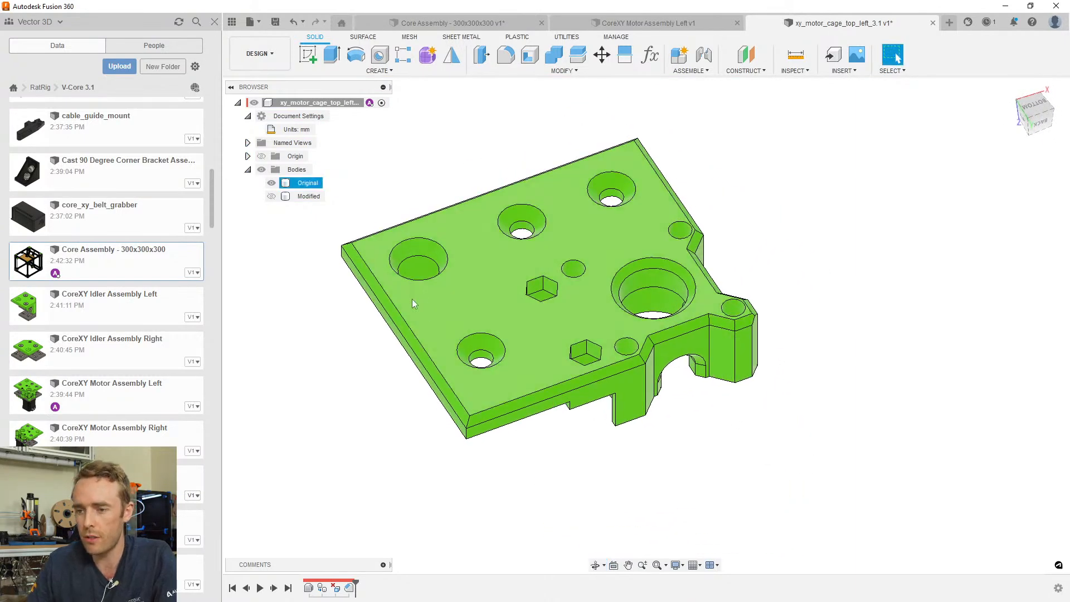
# Hide the Original body, show the Modified body, and set the Modified body's opacity to 100%
pyautogui.click(271, 196)
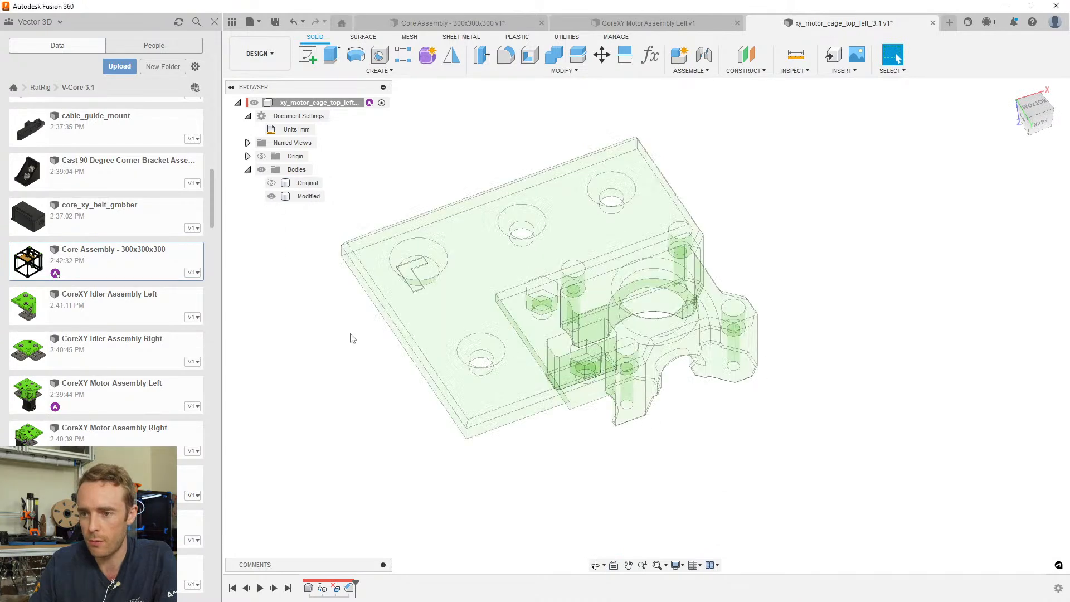
pyautogui.rightClick(312, 203)
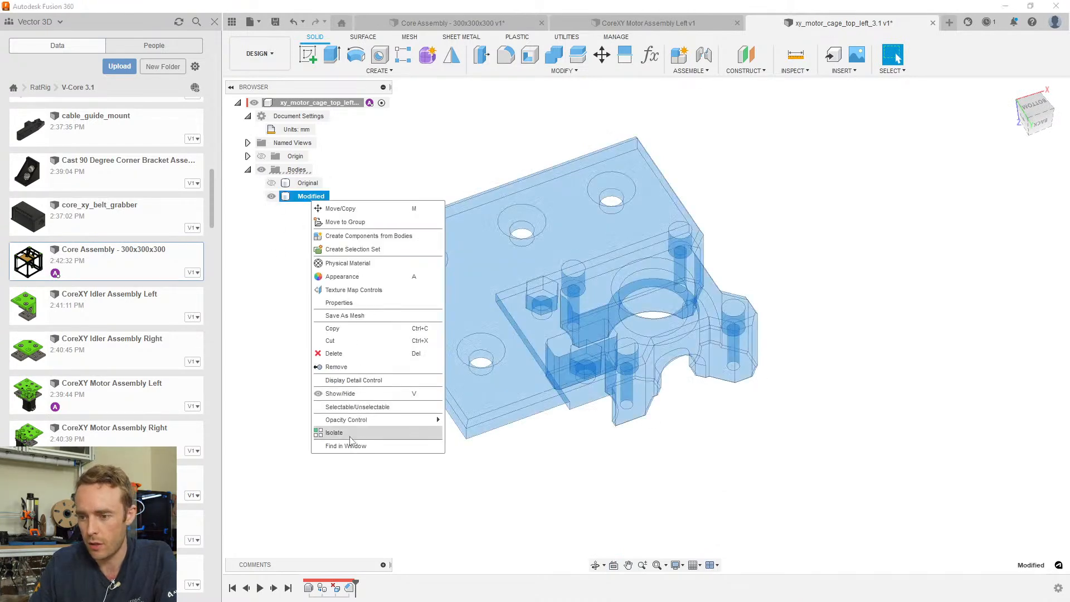
pyautogui.moveTo(432, 425)
pyautogui.click(462, 543)
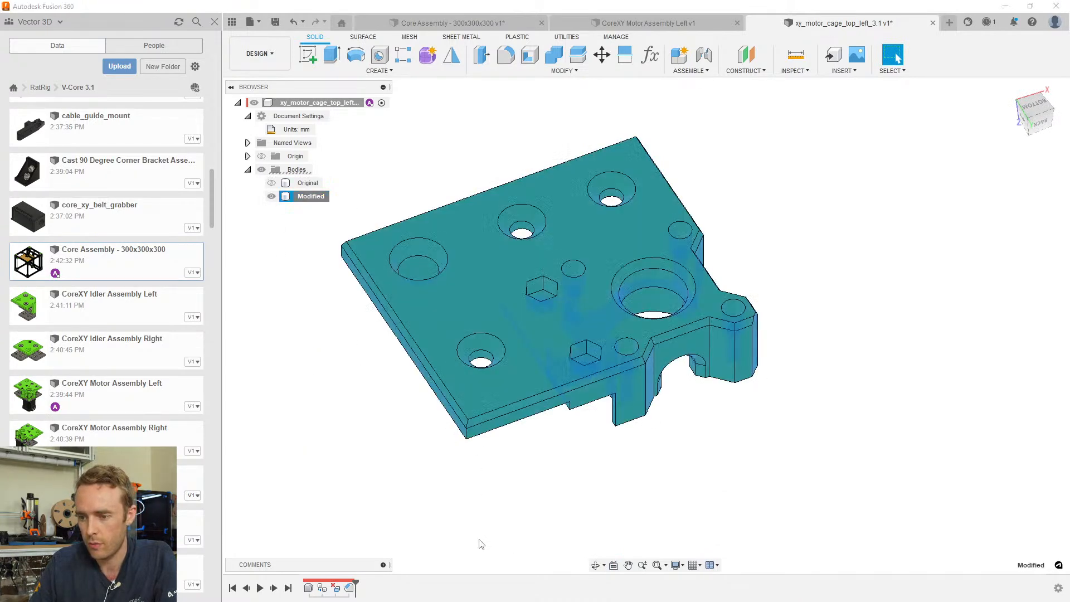
# Start a Chamfer on the Modified body with the three vertical edges at the plate's outer corners selected
pyautogui.moveTo(543, 351); pyautogui.dragTo(616, 310, button='middle')
pyautogui.scroll(2, 576, 360)
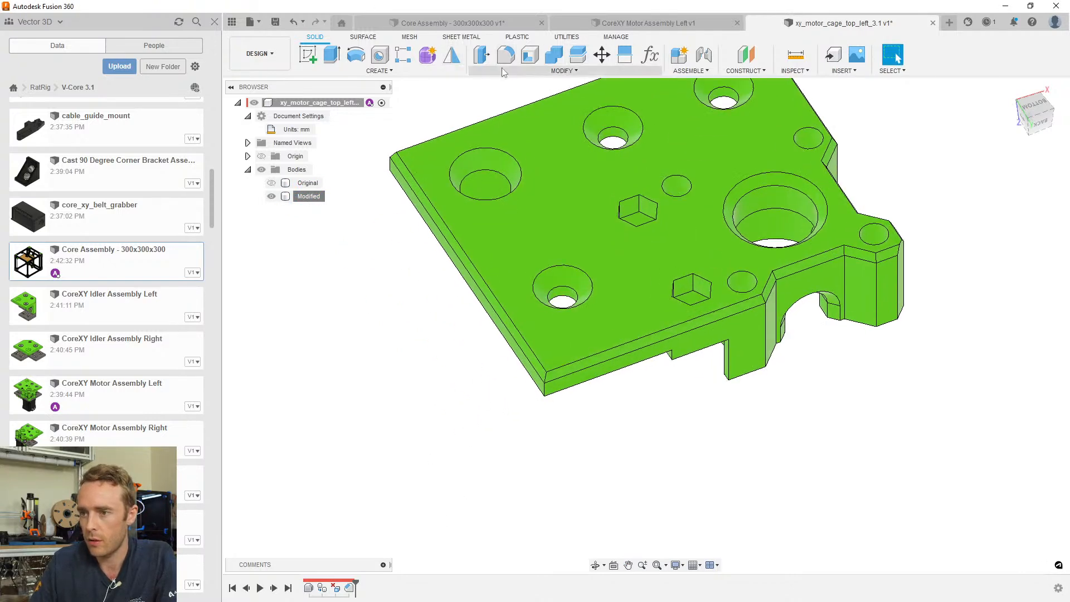
pyautogui.click(562, 71)
pyautogui.click(498, 131)
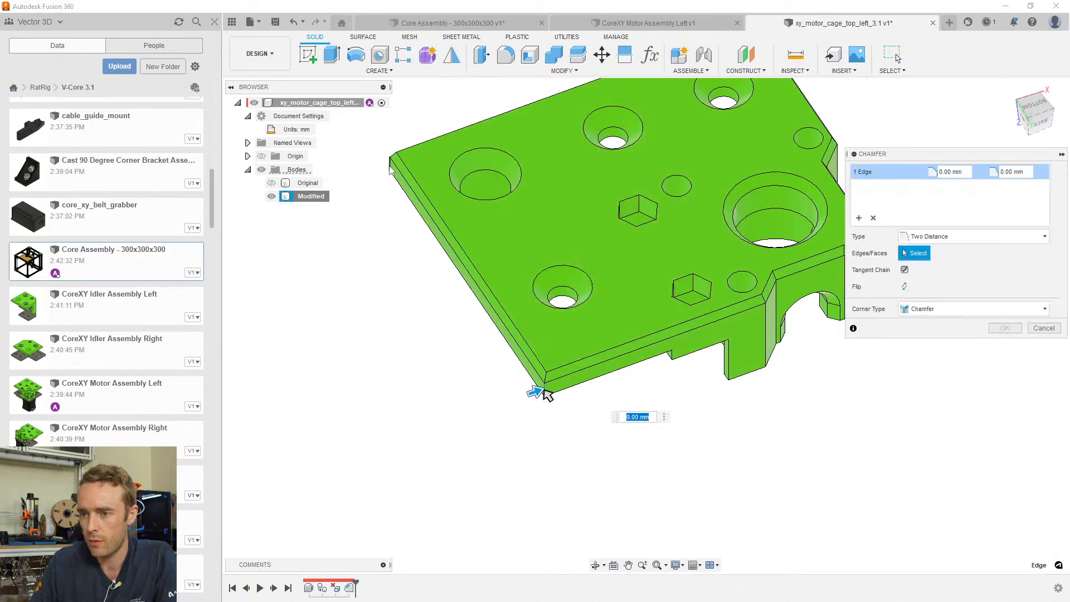
pyautogui.scroll(-5, 361, 295)
pyautogui.keyDown('shift'); pyautogui.moveTo(362, 295); pyautogui.dragTo(495, 266, button='middle'); pyautogui.keyUp('shift')
pyautogui.scroll(5, 749, 299)
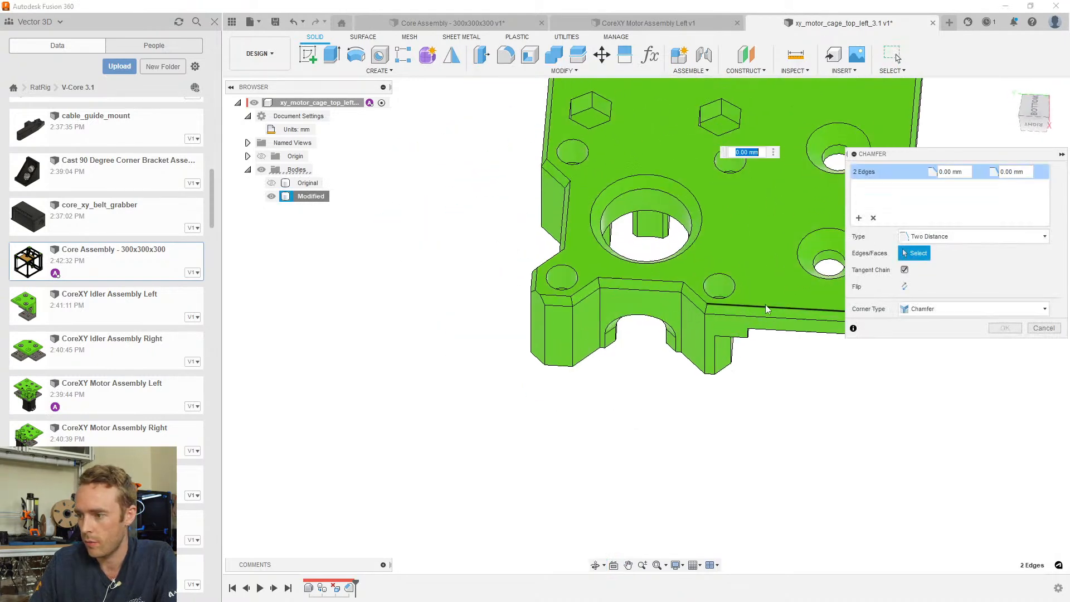
pyautogui.click(763, 307)
pyautogui.moveTo(763, 307); pyautogui.dragTo(573, 352, button='middle')
pyautogui.scroll(3, 715, 368)
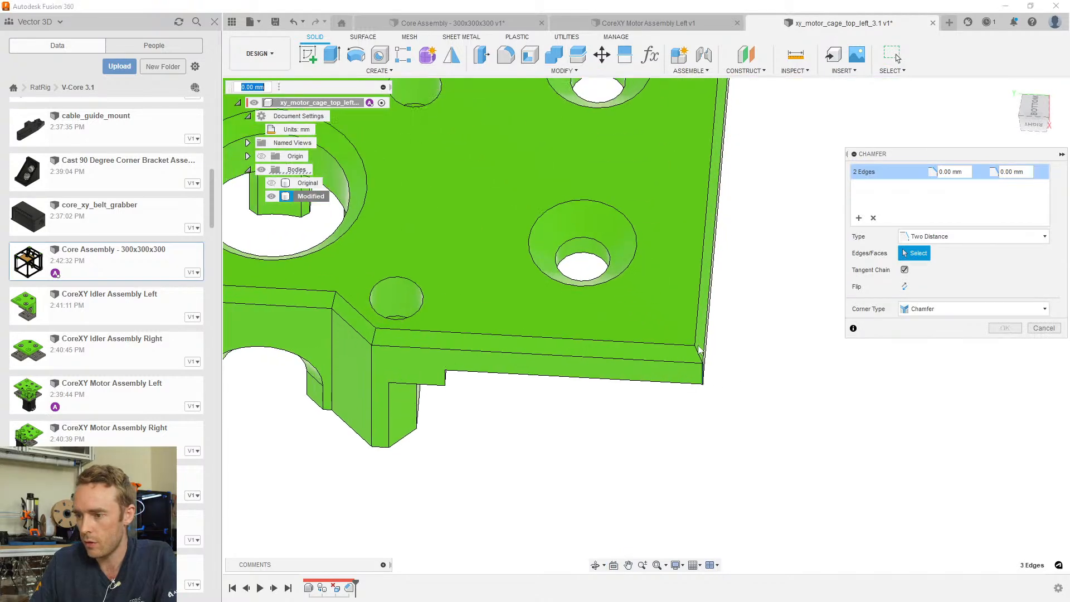
pyautogui.scroll(4, 698, 350)
pyautogui.click(708, 389)
pyautogui.scroll(-3, 707, 389)
pyautogui.keyDown('shift'); pyautogui.moveTo(708, 388); pyautogui.dragTo(500, 341, button='middle'); pyautogui.keyUp('shift')
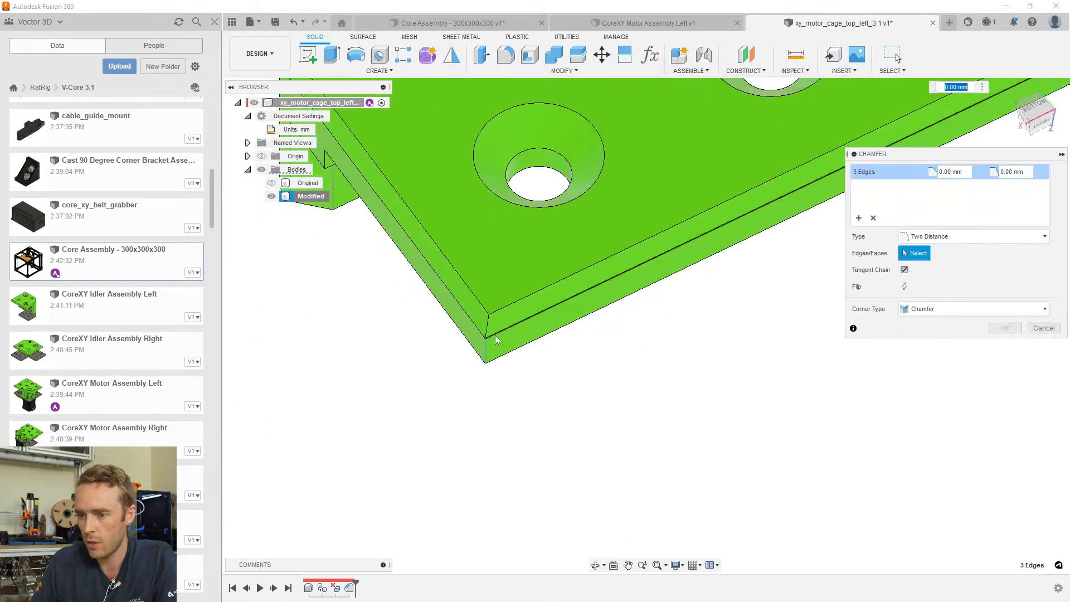
pyautogui.scroll(-6, 717, 295)
pyautogui.moveTo(727, 223); pyautogui.dragTo(791, 305, button='middle')
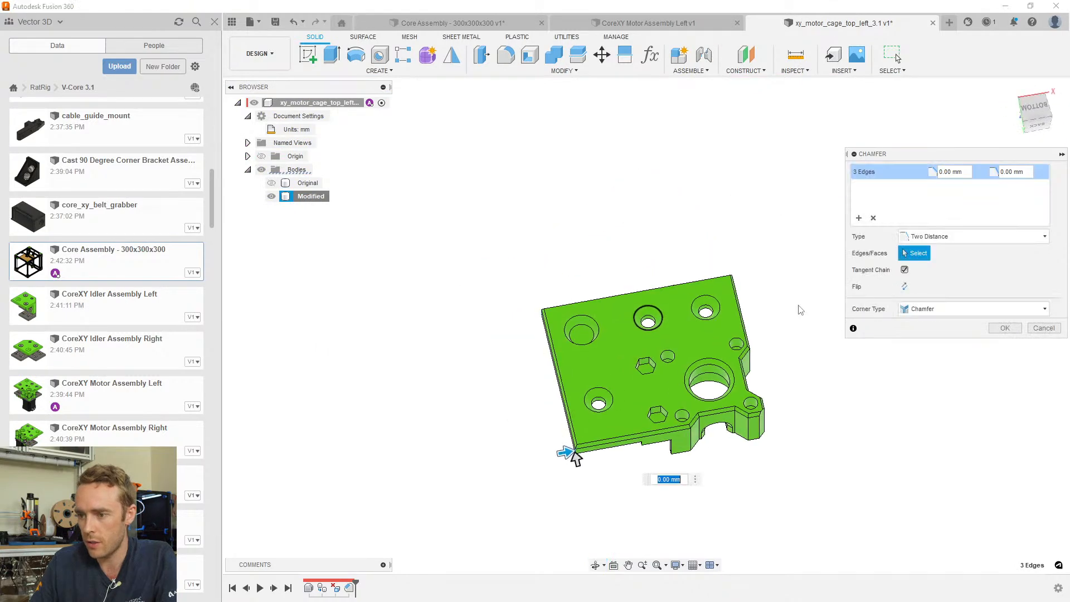
# Change the corner chamfer's type to Equal Distance, set the distance to 2 mm, and apply it
pyautogui.click(934, 236)
pyautogui.click(931, 262)
pyautogui.scroll(5, 636, 433)
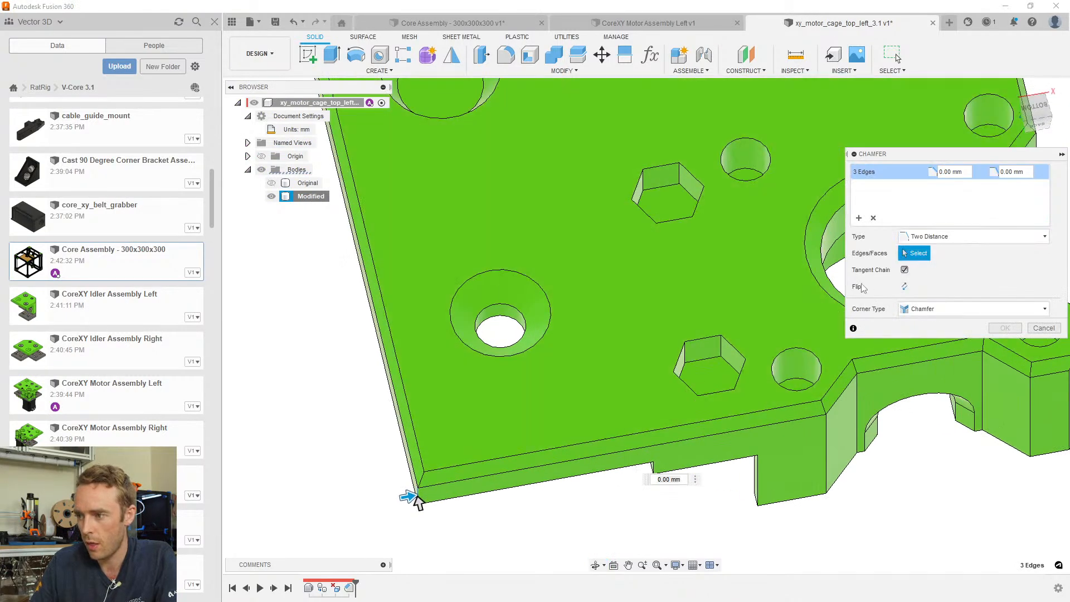
pyautogui.click(923, 252)
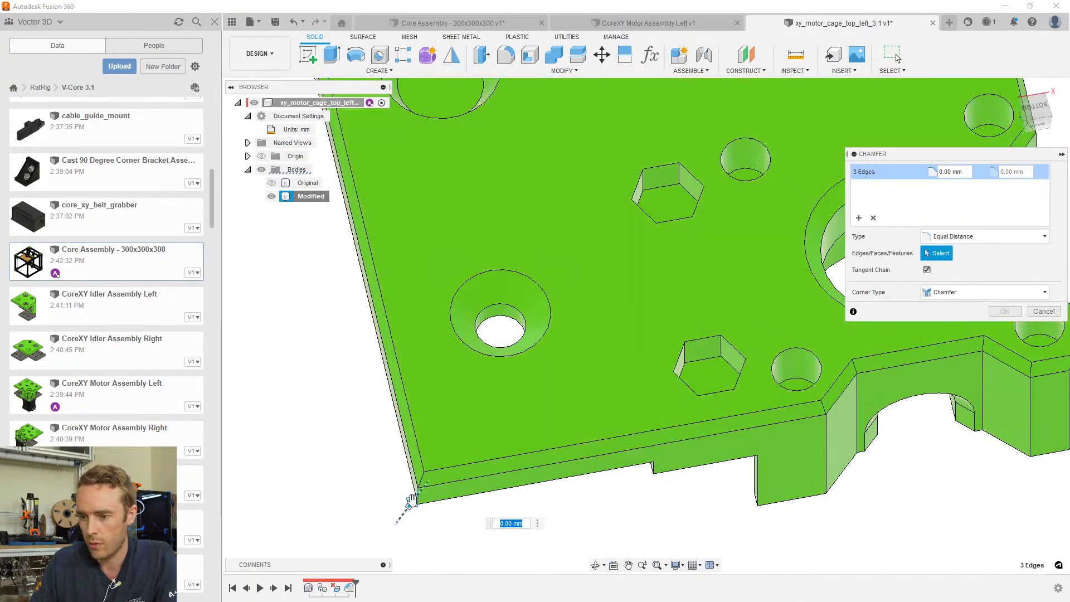
pyautogui.scroll(3, 419, 492)
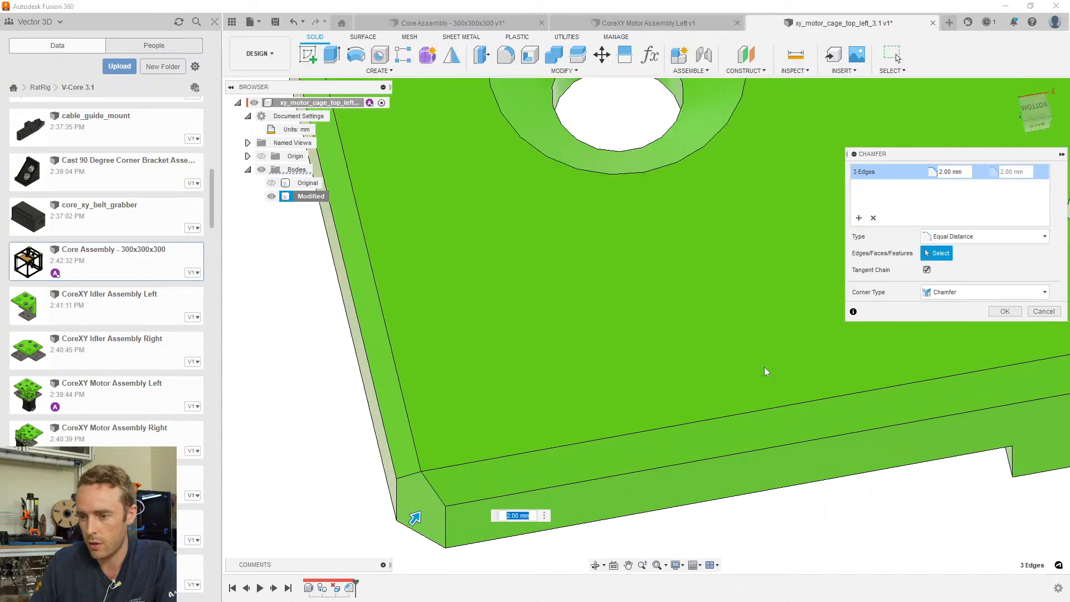
pyautogui.click(1004, 312)
pyautogui.scroll(-8, 627, 382)
pyautogui.keyDown('shift'); pyautogui.moveTo(601, 387); pyautogui.dragTo(437, 453, button='middle'); pyautogui.keyUp('shift')
pyautogui.scroll(5, 671, 374)
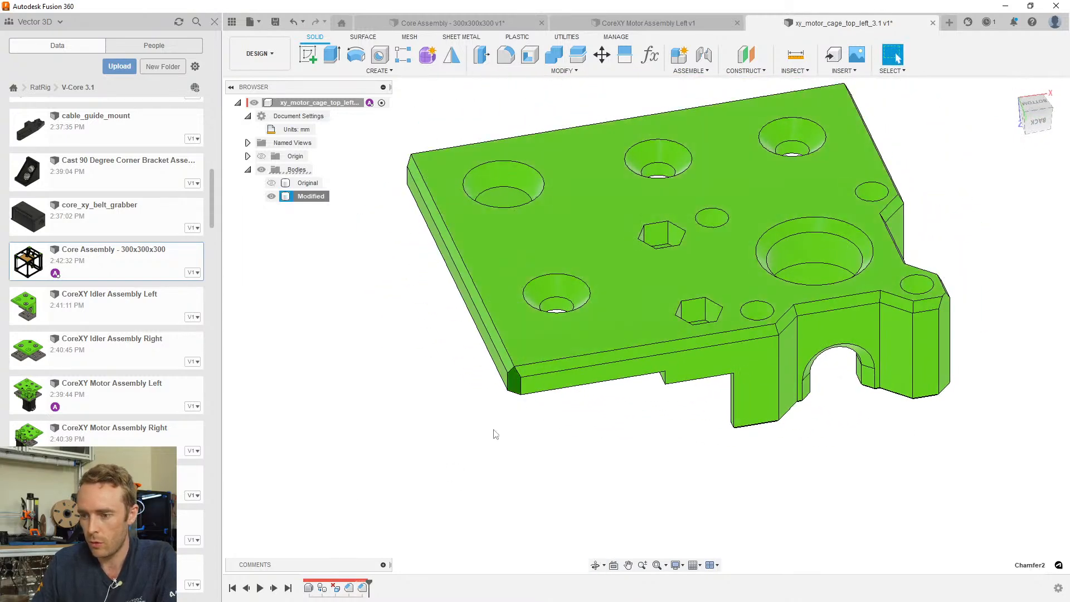
# Edit the corner chamfer, try distances of 0.5 mm and 1.5 mm, and apply it with 2 mm
pyautogui.doubleClick(533, 373)
pyautogui.scroll(5, 533, 373)
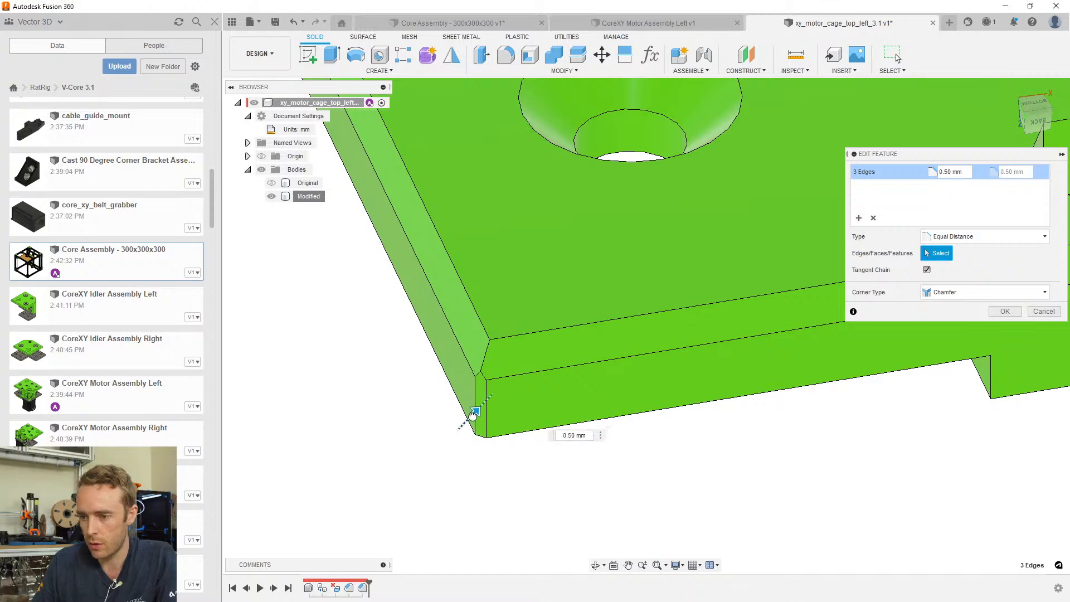
pyautogui.scroll(-4, 545, 362)
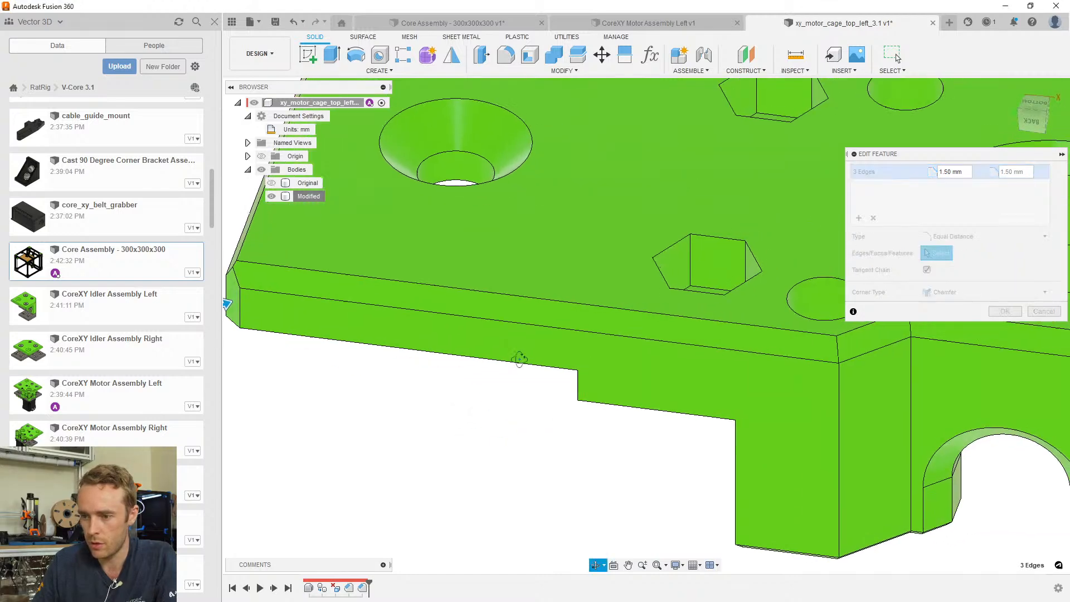
pyautogui.scroll(4, 531, 361)
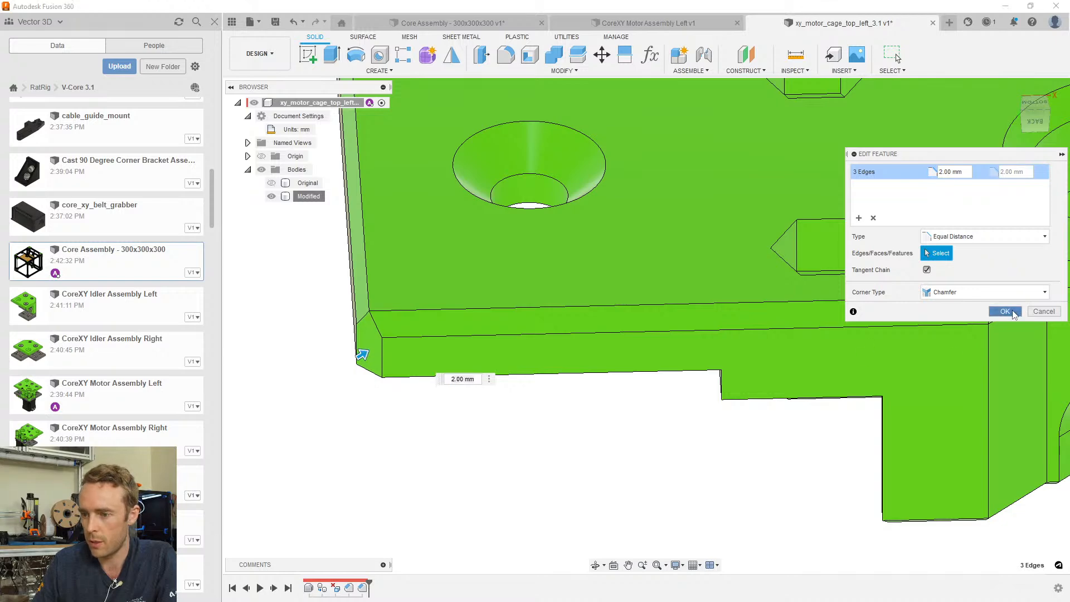
pyautogui.click(1004, 311)
# Examine the hexagonal pockets and the closed screw-hole recesses around the motor opening on the plate's underside
pyautogui.scroll(-5, 628, 343)
pyautogui.keyDown('shift'); pyautogui.moveTo(628, 343); pyautogui.dragTo(568, 303, button='middle'); pyautogui.keyUp('shift')
pyautogui.scroll(3, 625, 369)
pyautogui.scroll(1, 627, 369)
pyautogui.scroll(3, 574, 312)
pyautogui.scroll(-5, 574, 312)
pyautogui.click(547, 272)
pyautogui.scroll(-3, 563, 370)
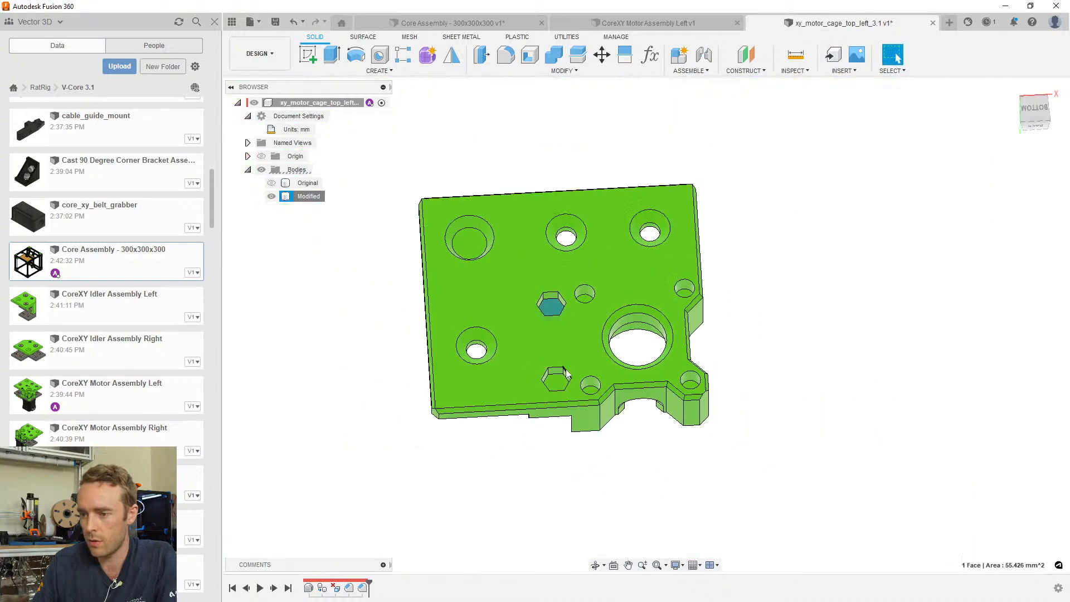
pyautogui.keyDown('shift'); pyautogui.moveTo(554, 384); pyautogui.dragTo(521, 446, button='middle'); pyautogui.keyUp('shift')
pyautogui.scroll(6, 582, 393)
pyautogui.click(494, 194)
pyautogui.scroll(-3, 494, 194)
pyautogui.click(565, 159)
pyautogui.scroll(-2, 565, 159)
pyautogui.scroll(2, 486, 428)
pyautogui.scroll(-3, 509, 429)
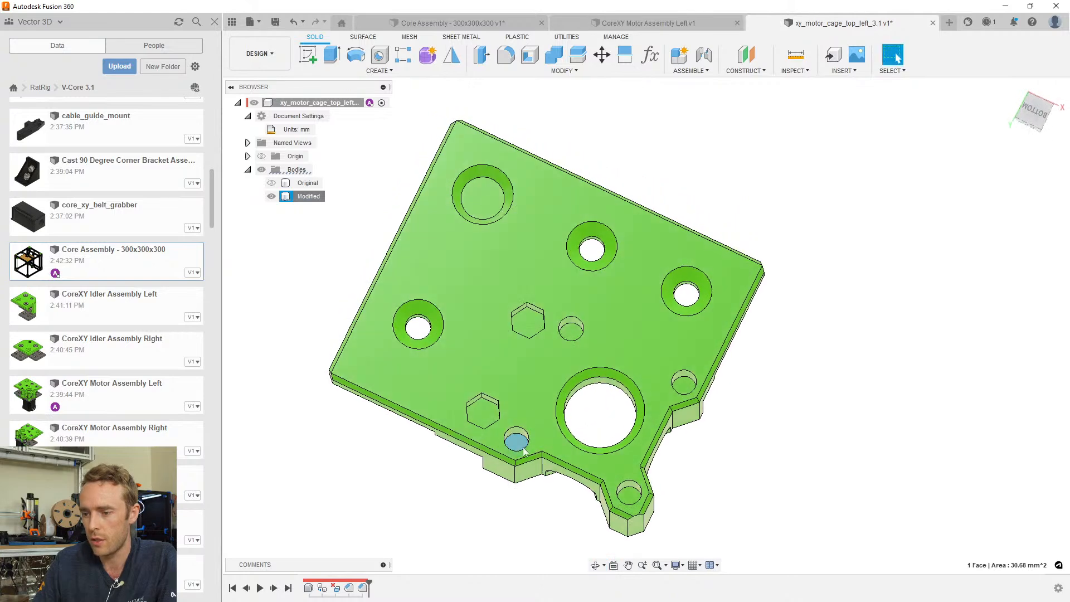
pyautogui.scroll(3, 528, 457)
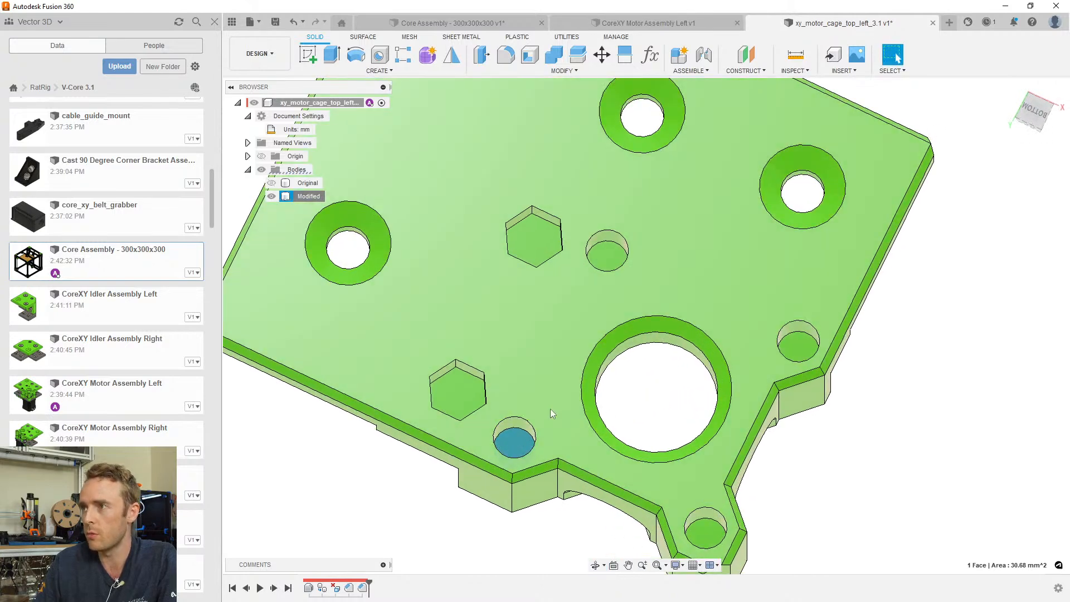
pyautogui.scroll(-3, 542, 446)
pyautogui.keyDown('shift'); pyautogui.moveTo(566, 437); pyautogui.dragTo(590, 394, button='middle'); pyautogui.keyUp('shift')
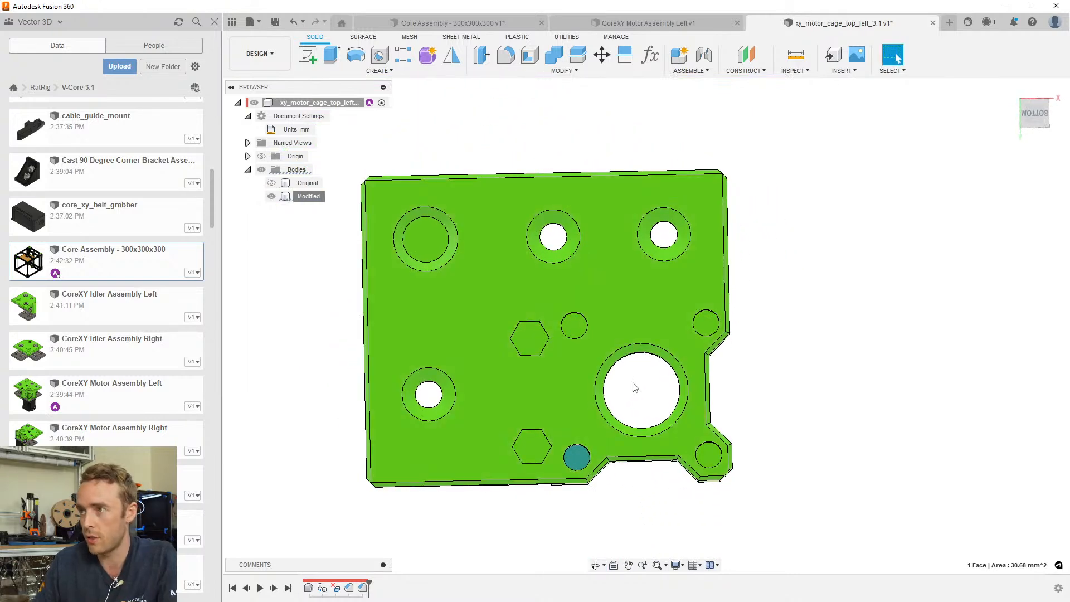
pyautogui.moveTo(635, 386); pyautogui.dragTo(615, 331, button='middle')
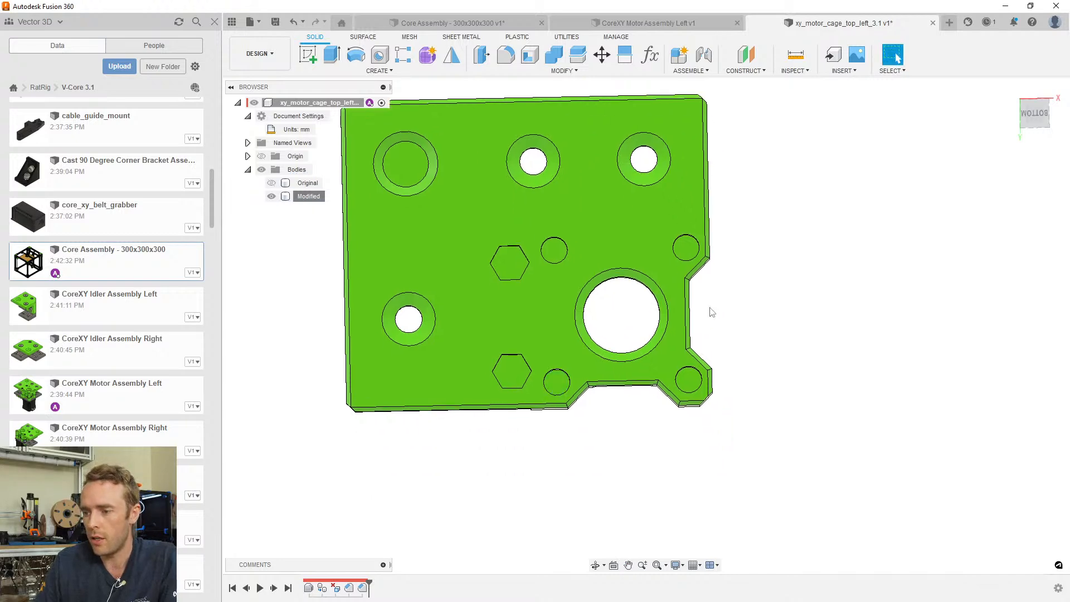
pyautogui.moveTo(579, 368)
pyautogui.keyDown('shift'); pyautogui.mouseDown(button='middle')
pyautogui.moveTo(573, 351)
pyautogui.moveTo(577, 375)
pyautogui.mouseUp(button='middle'); pyautogui.keyUp('shift')
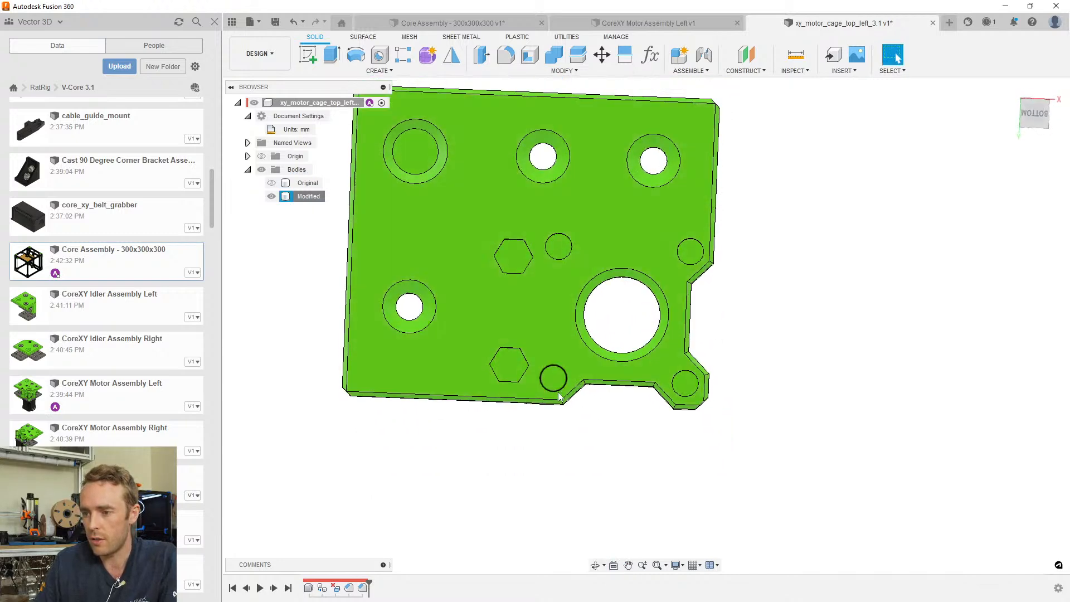
# Start an Extrude using the end faces of the four small screw holes around the motor opening as profiles
pyautogui.scroll(1, 553, 381)
pyautogui.keyDown('shift'); pyautogui.moveTo(533, 115); pyautogui.dragTo(540, 192, button='middle'); pyautogui.keyUp('shift')
pyautogui.scroll(1, 547, 241)
pyautogui.scroll(2, 547, 241)
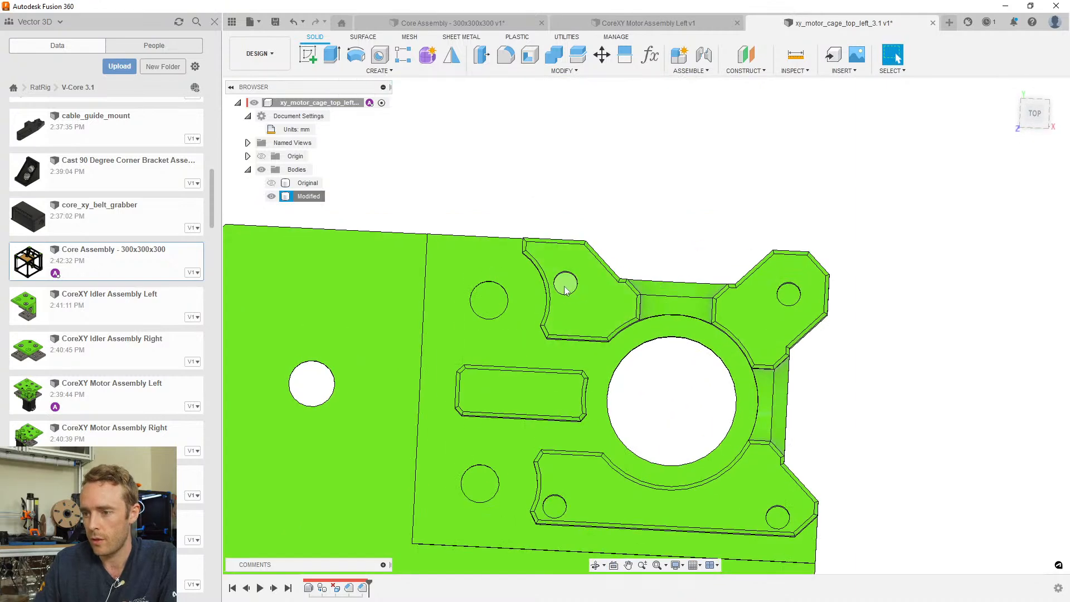
pyautogui.click(584, 294)
pyautogui.press('e')
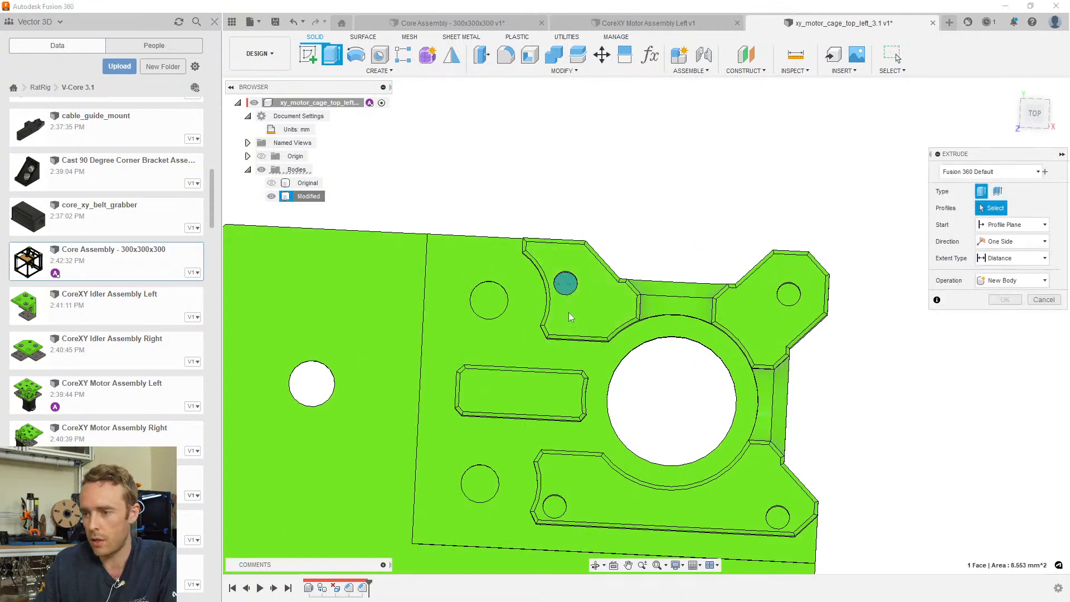
pyautogui.click(559, 515)
pyautogui.click(776, 515)
pyautogui.click(787, 293)
pyautogui.scroll(-3, 697, 301)
pyautogui.keyDown('shift'); pyautogui.moveTo(696, 301); pyautogui.dragTo(635, 301, button='middle'); pyautogui.keyUp('shift')
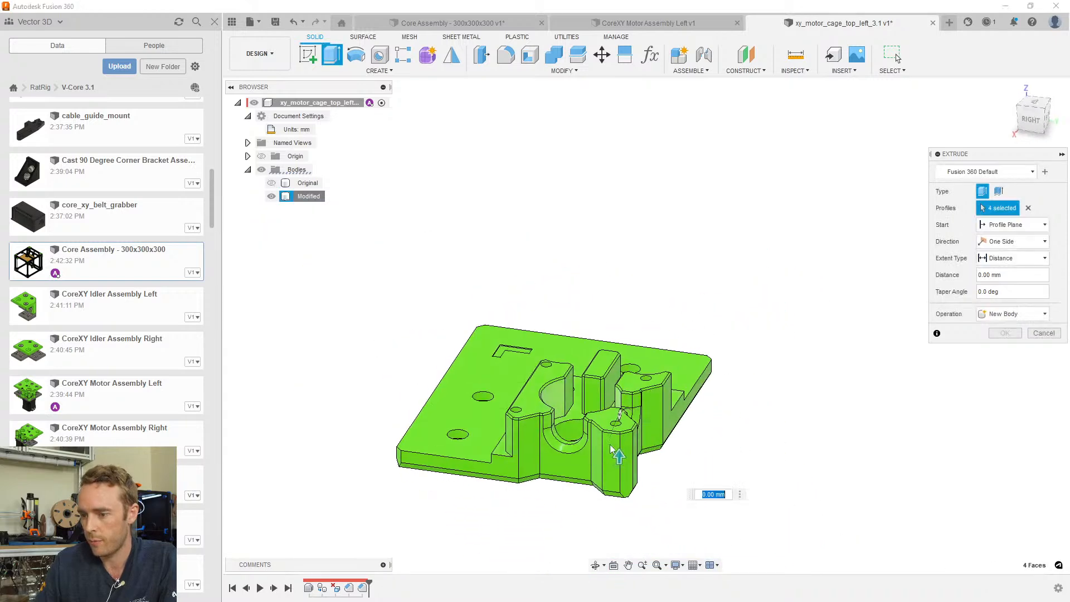
# Extrude the four screw-hole faces down into the plate as a Cut with extent type All, and apply it
pyautogui.write('-10')
pyautogui.click(1007, 315)
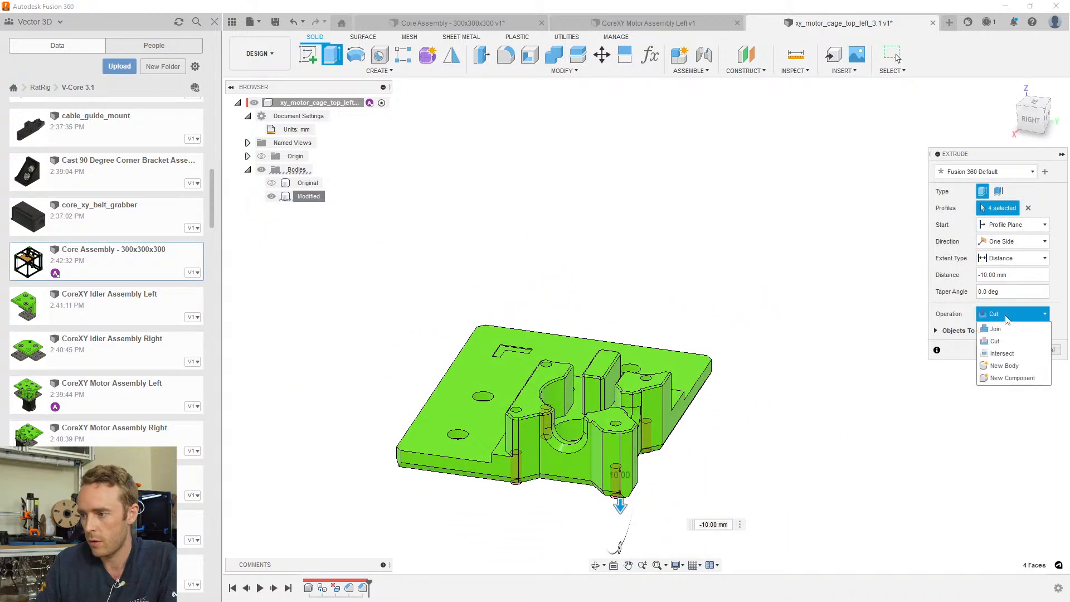
pyautogui.click(1003, 259)
pyautogui.click(995, 299)
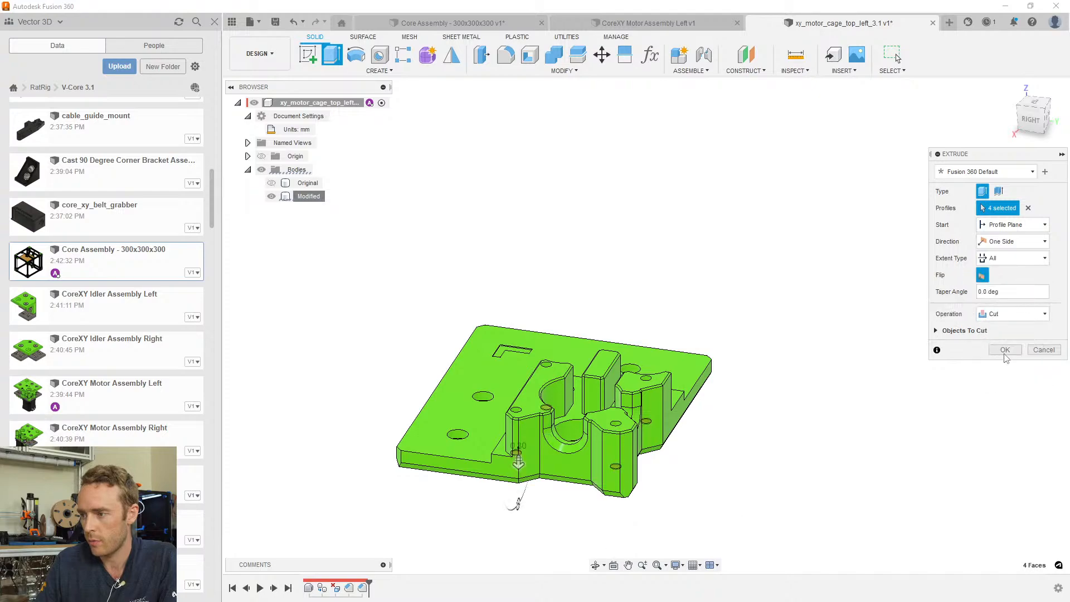
pyautogui.click(1004, 350)
# Create a sketch on the ring-shaped recess floor of the underside screw hole beside the hexagonal pocket nearest the notched edge
pyautogui.scroll(5, 644, 434)
pyautogui.keyDown('shift'); pyautogui.moveTo(644, 435); pyautogui.dragTo(554, 374, button='middle'); pyautogui.keyUp('shift')
pyautogui.scroll(-3, 596, 209)
pyautogui.moveTo(594, 206); pyautogui.dragTo(621, 281, button='middle')
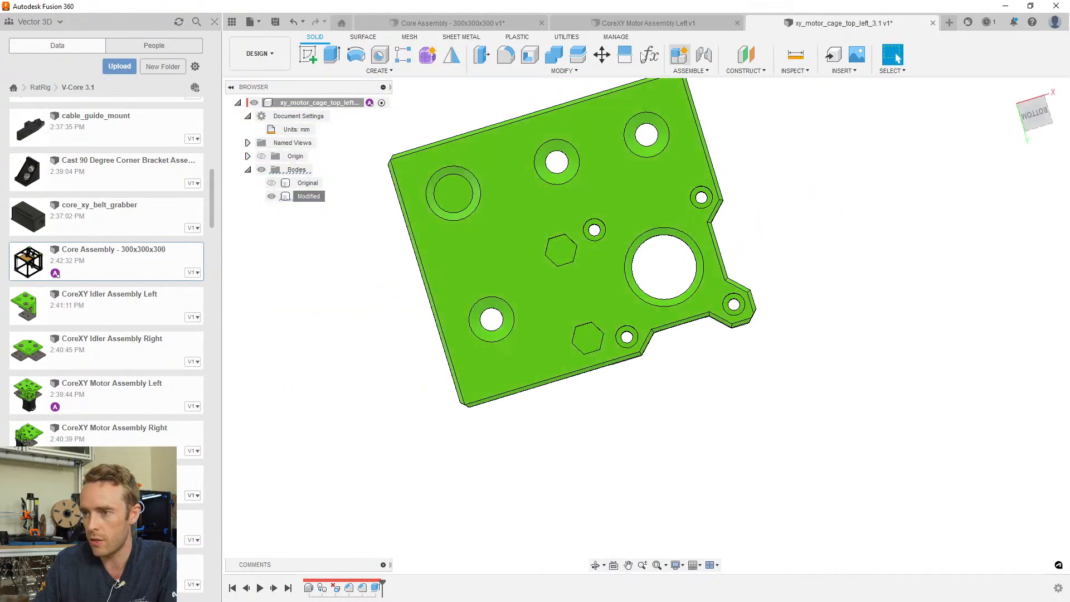
pyautogui.click(1032, 114)
pyautogui.scroll(5, 598, 258)
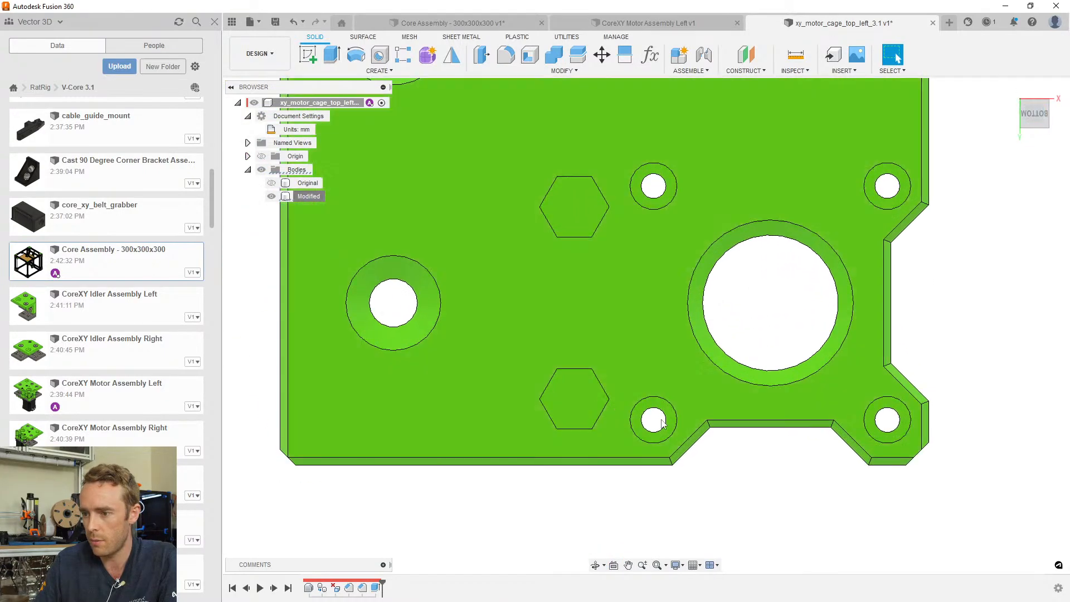
pyautogui.scroll(3, 662, 422)
pyautogui.click(664, 419)
pyautogui.click(308, 54)
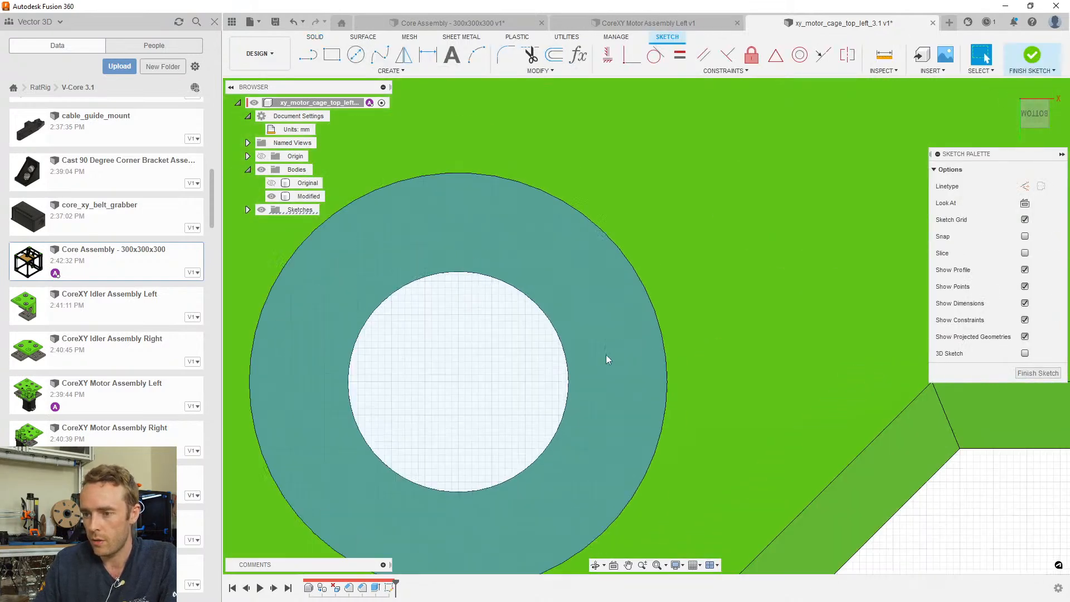
# Sketch a center rectangle from the screw hole's center, slightly larger than the hole
pyautogui.moveTo(606, 354); pyautogui.dragTo(681, 277, button='middle')
pyautogui.press('Escape')
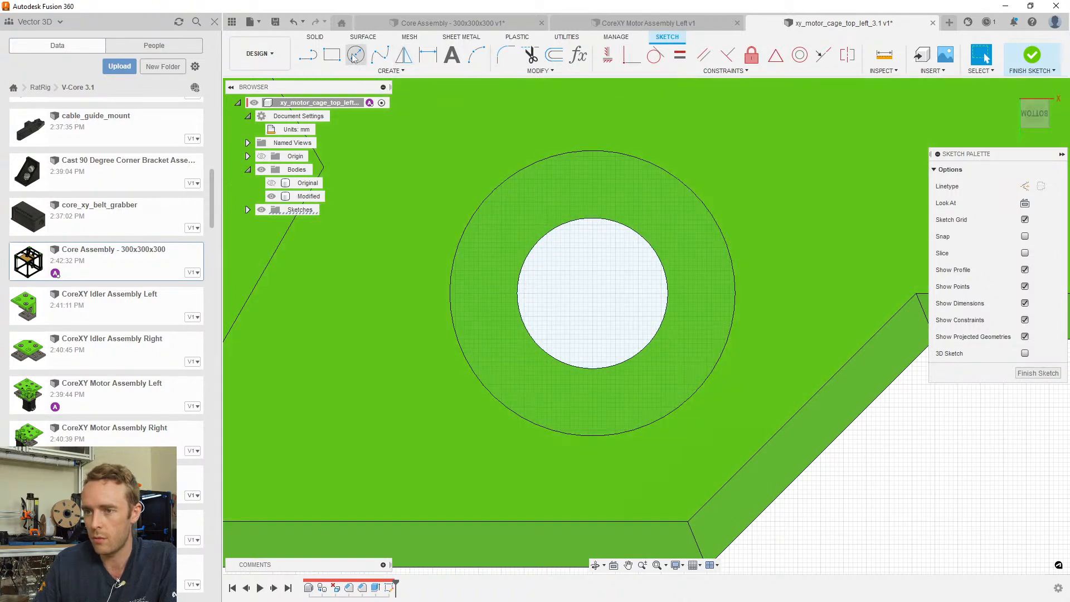
pyautogui.click(333, 57)
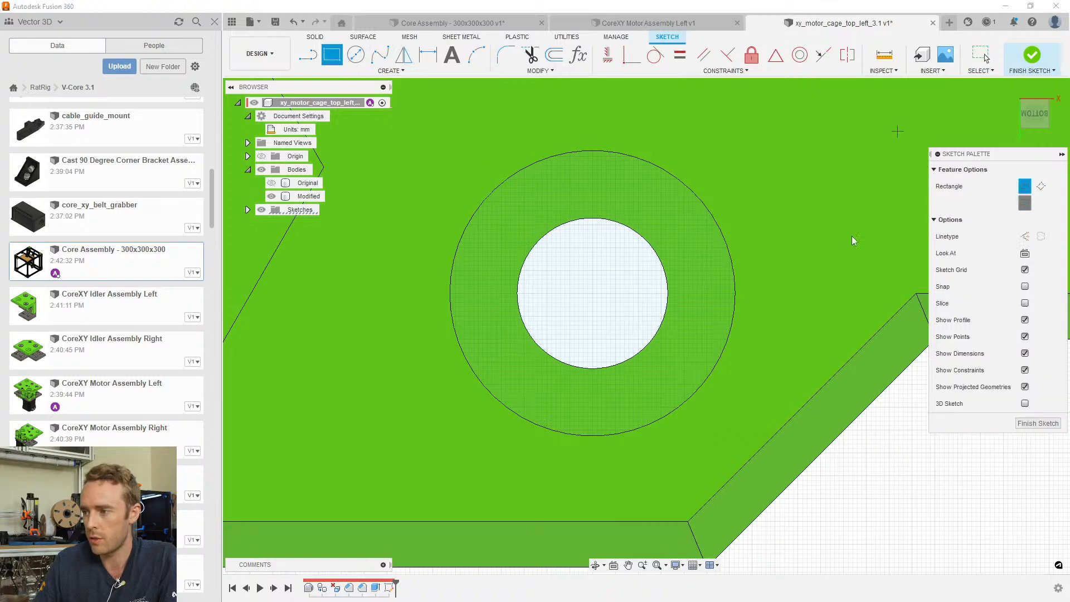
pyautogui.click(593, 293)
pyautogui.click(669, 208)
pyautogui.press('Escape')
# Apply tangent constraints between two adjacent sides of the rectangle and the screw hole's circle
pyautogui.click(654, 56)
pyautogui.click(580, 209)
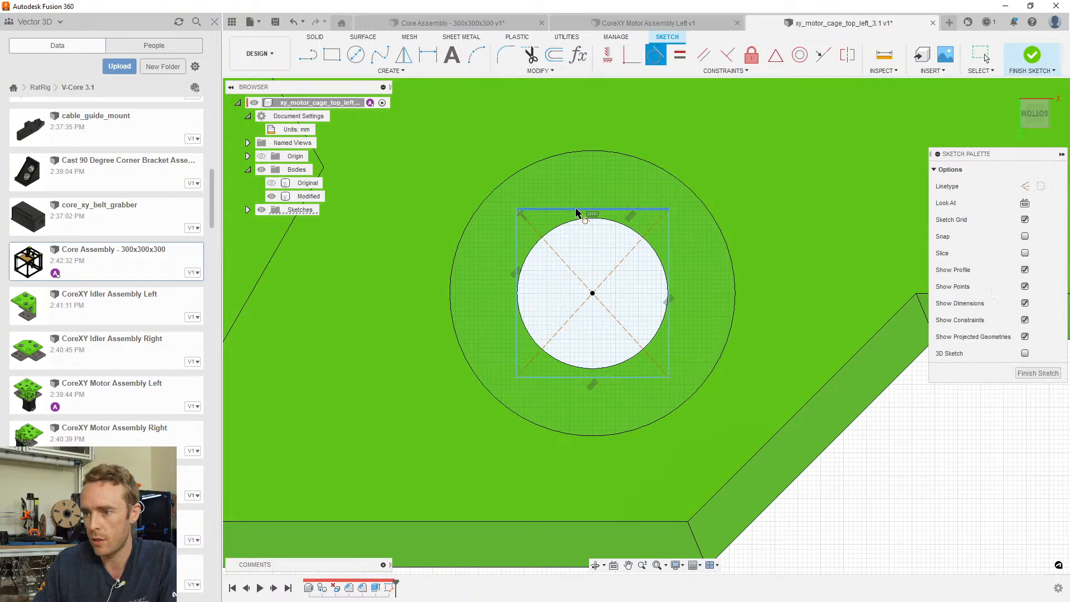
pyautogui.click(579, 219)
pyautogui.click(532, 250)
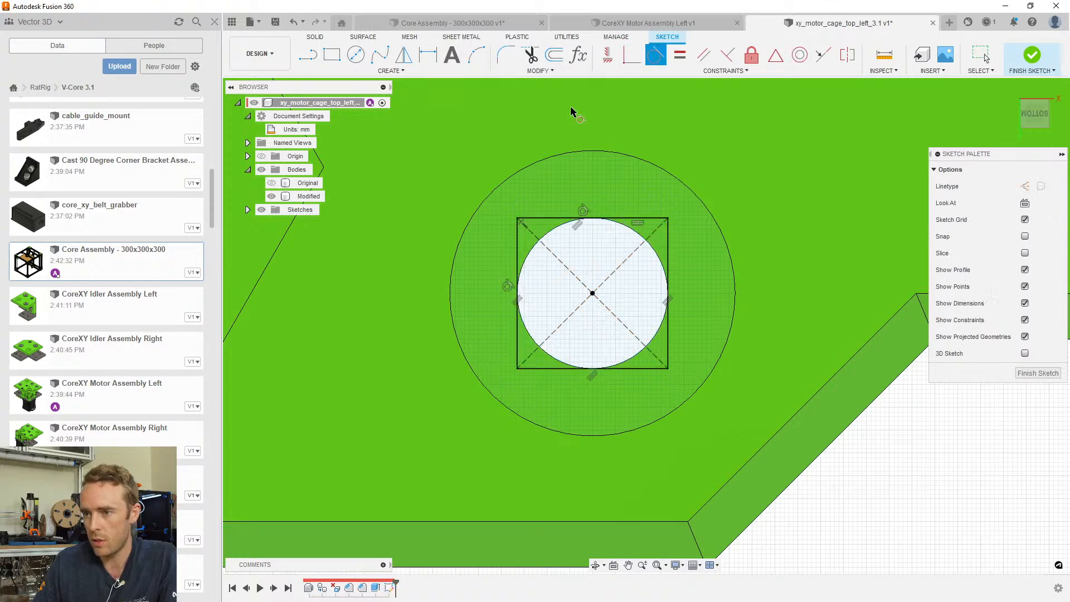
pyautogui.press('Escape')
# Extend the rectangle's two vertical sides at both ends to the outer circle of the recess
pyautogui.click(537, 71)
pyautogui.click(518, 120)
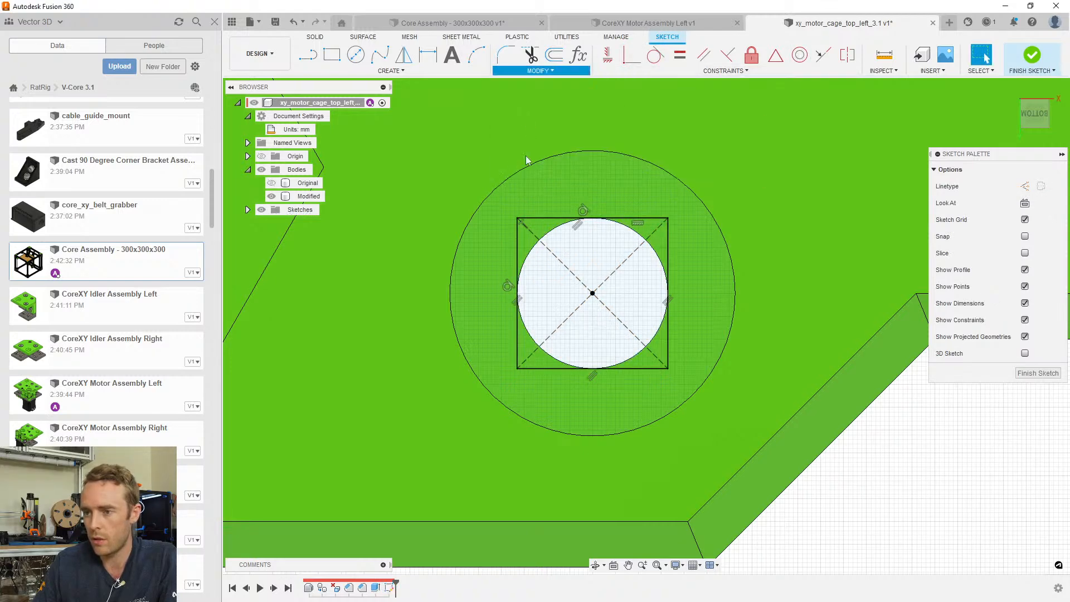
pyautogui.click(518, 232)
pyautogui.click(516, 347)
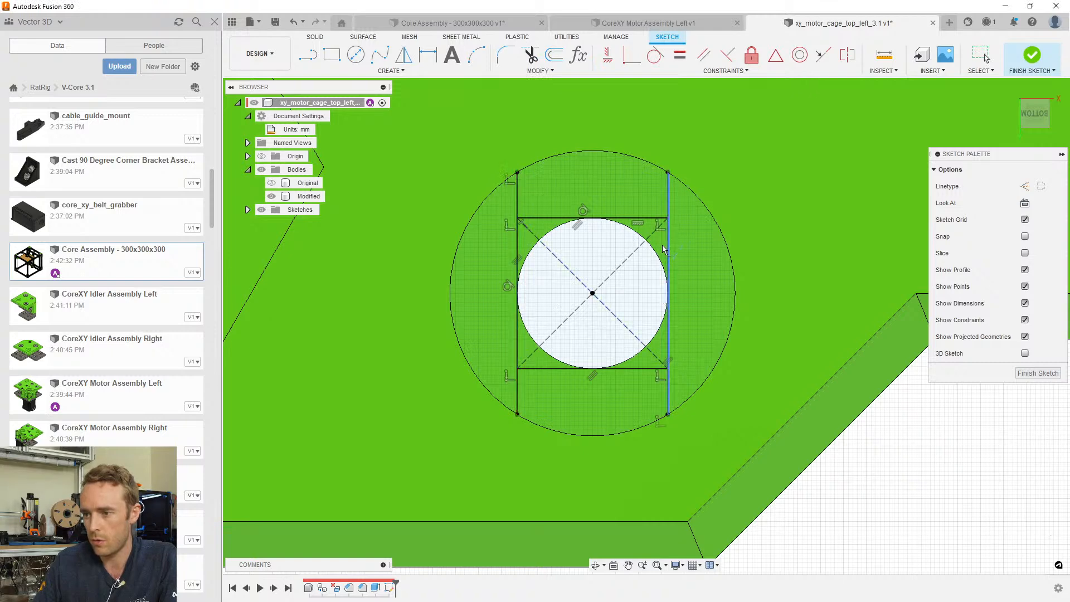
# Cut the two sketch areas between the rectangle's short sides and the recess circle 0.2 mm deeper into the recess floor
pyautogui.scroll(-5, 636, 237)
pyautogui.scroll(2, 635, 236)
pyautogui.press('Escape')
pyautogui.press('e')
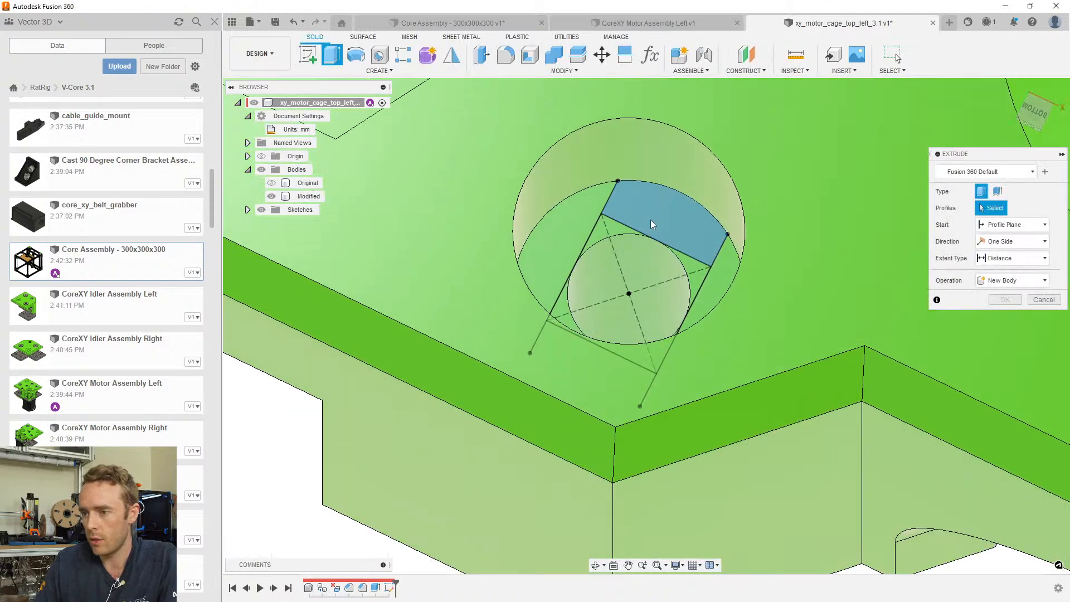
pyautogui.click(652, 229)
pyautogui.click(571, 346)
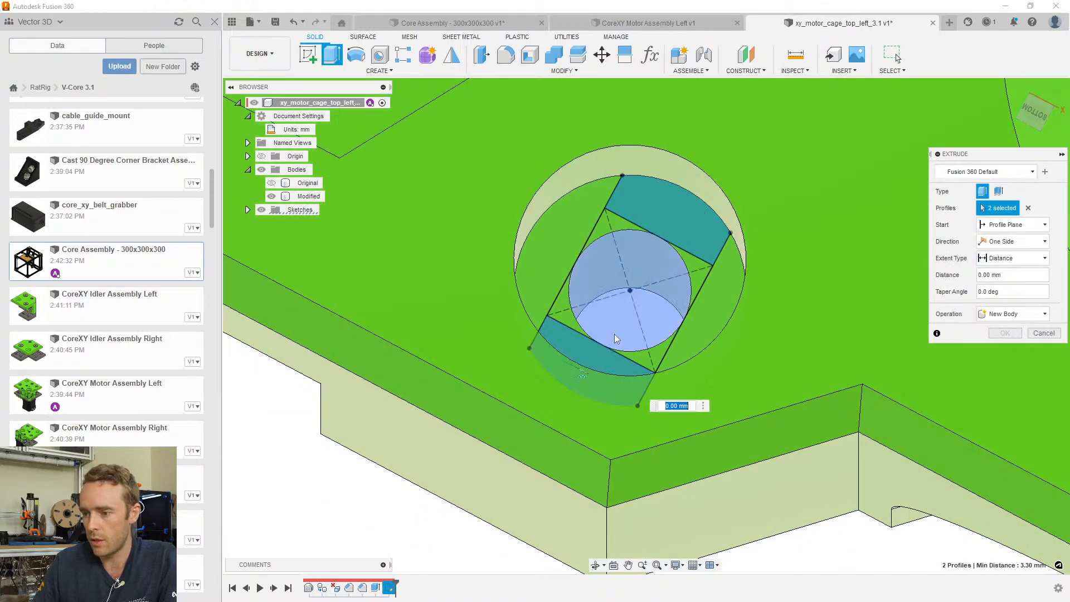
pyautogui.press('BackSpace')
pyautogui.write('-0.2')
pyautogui.press('Return')
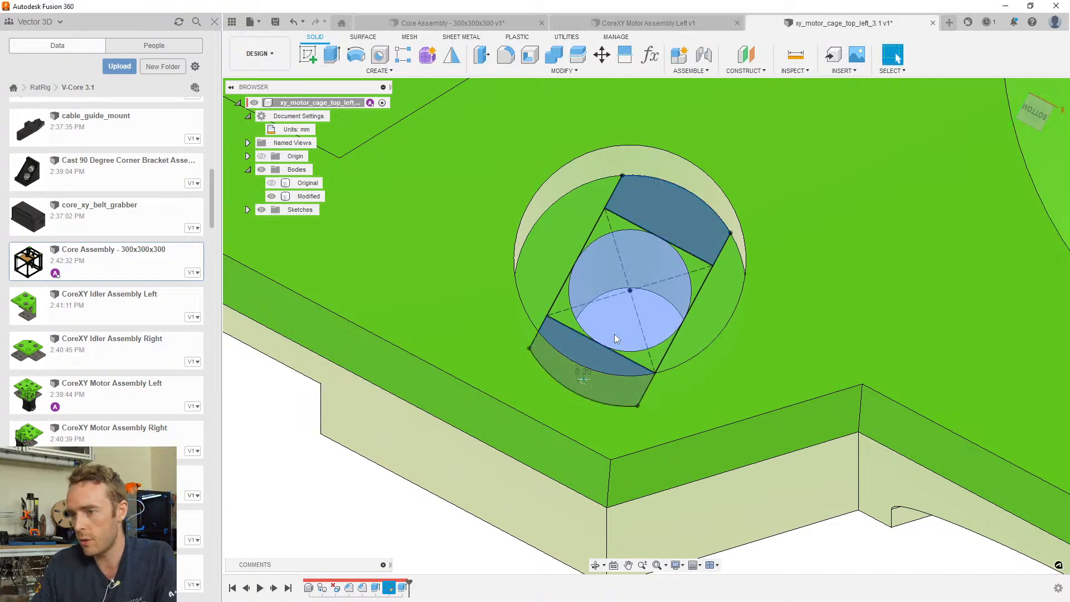
# Add the four corner areas between the square and the screw hole's circle to the 0.2 mm cut
pyautogui.doubleClick(401, 588)
pyautogui.click(563, 313)
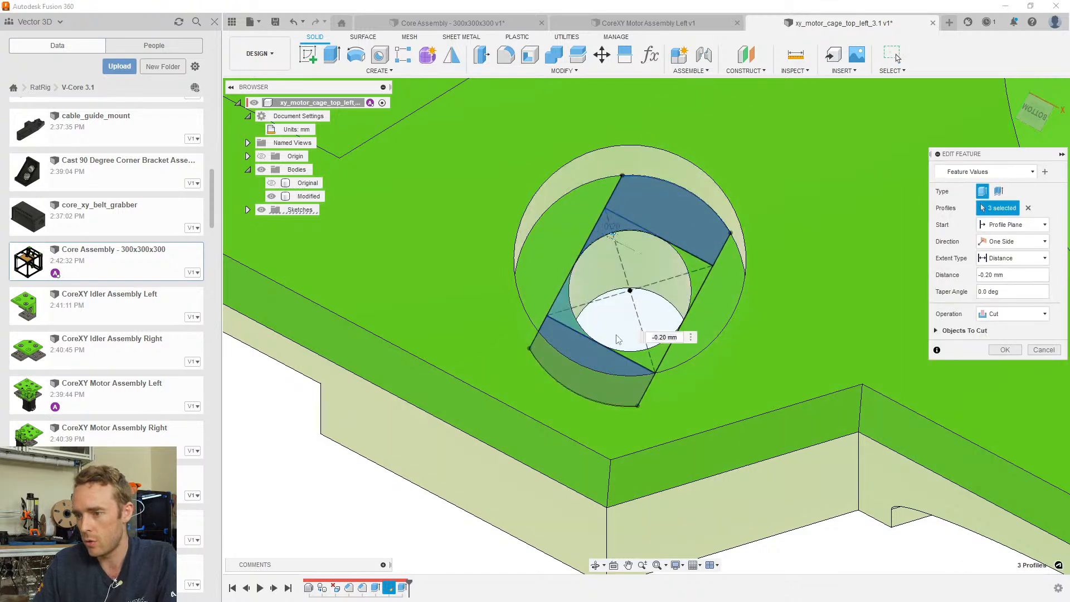
pyautogui.click(651, 357)
pyautogui.click(694, 270)
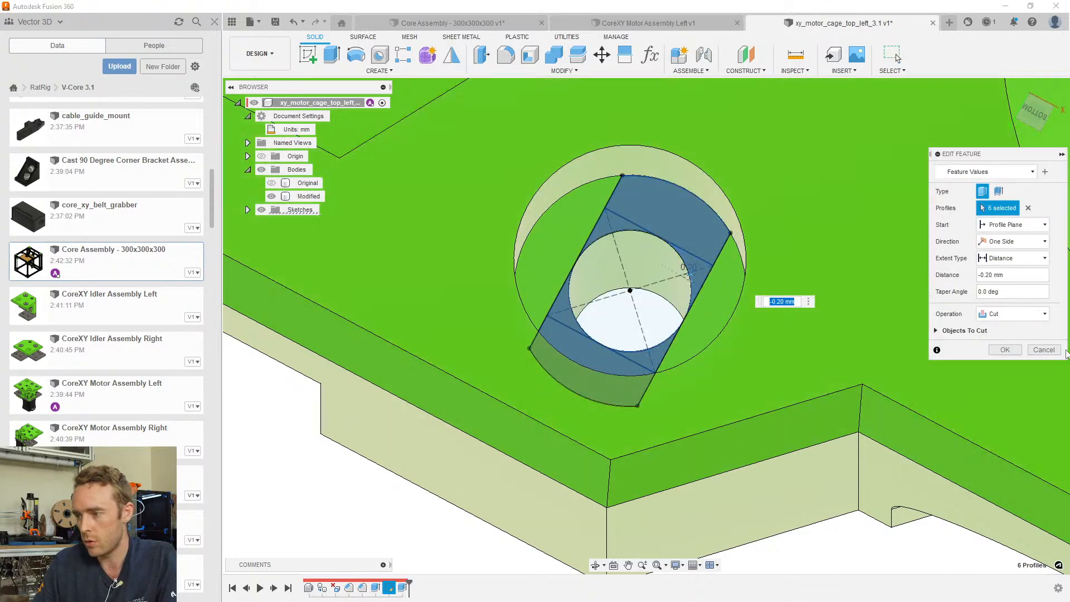
pyautogui.click(1004, 349)
# Show the screw hole sketch and edit its projected hole circle so the central square forms a single profile
pyautogui.keyDown('shift'); pyautogui.moveTo(670, 286); pyautogui.dragTo(643, 282, button='middle'); pyautogui.keyUp('shift')
pyautogui.scroll(1, 462, 435)
pyautogui.doubleClick(389, 588)
pyautogui.press('Escape')
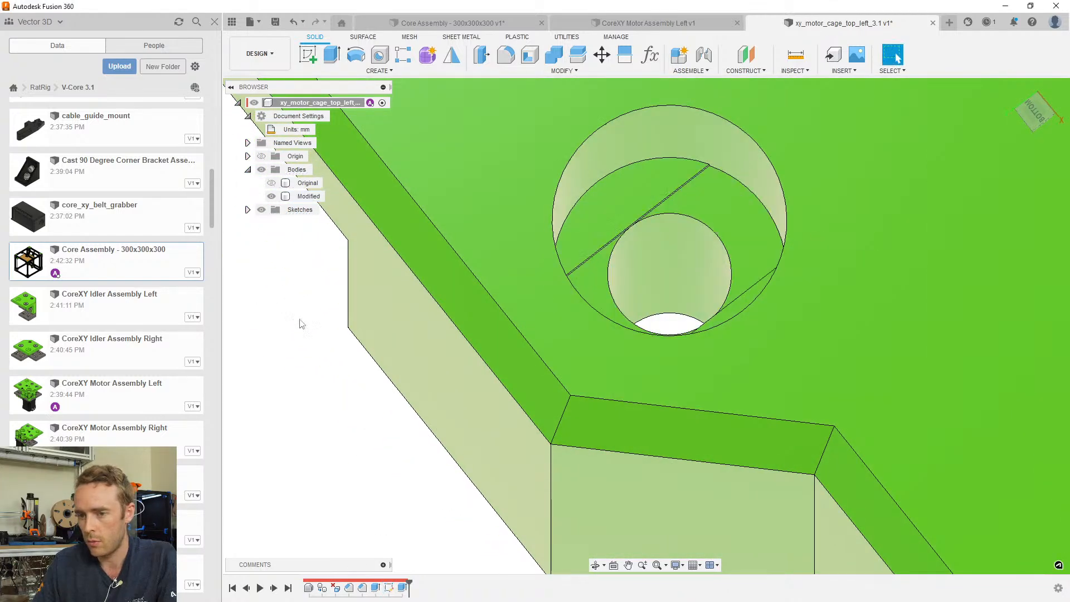
pyautogui.click(247, 210)
pyautogui.click(271, 223)
pyautogui.click(663, 218)
pyautogui.click(388, 586)
pyautogui.doubleClick(389, 586)
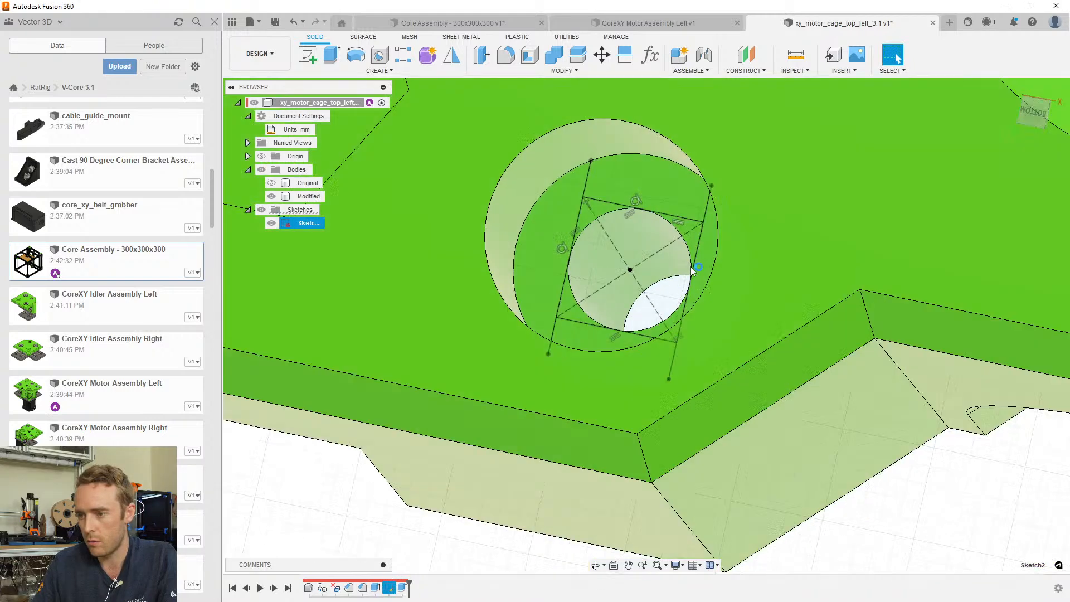
pyautogui.click(663, 238)
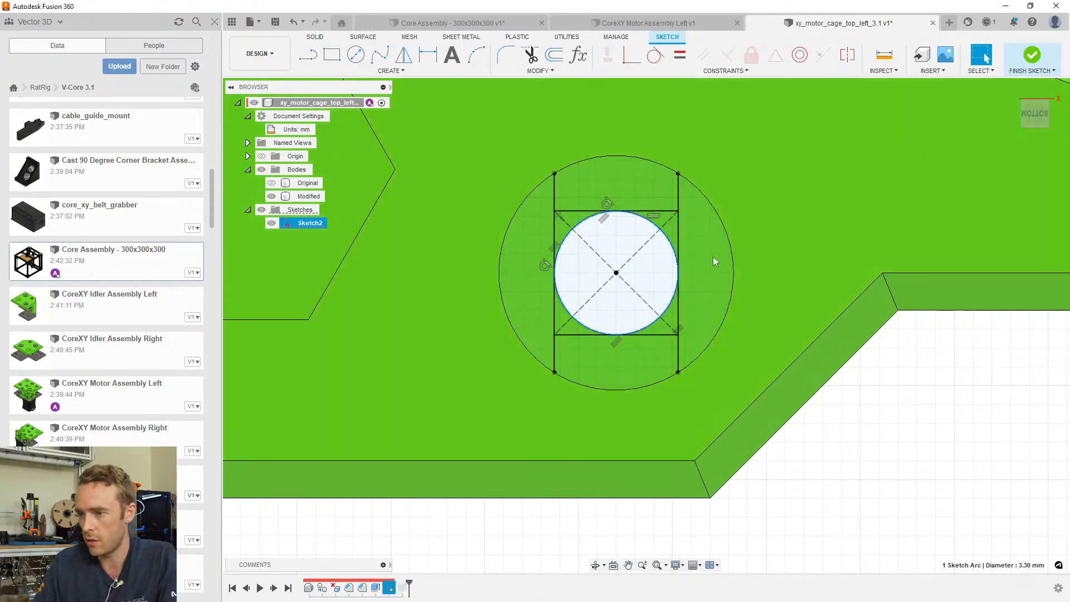
pyautogui.scroll(6, 665, 255)
pyautogui.scroll(-6, 648, 316)
pyautogui.keyDown('shift'); pyautogui.moveTo(647, 319); pyautogui.dragTo(654, 319, button='middle'); pyautogui.keyUp('shift')
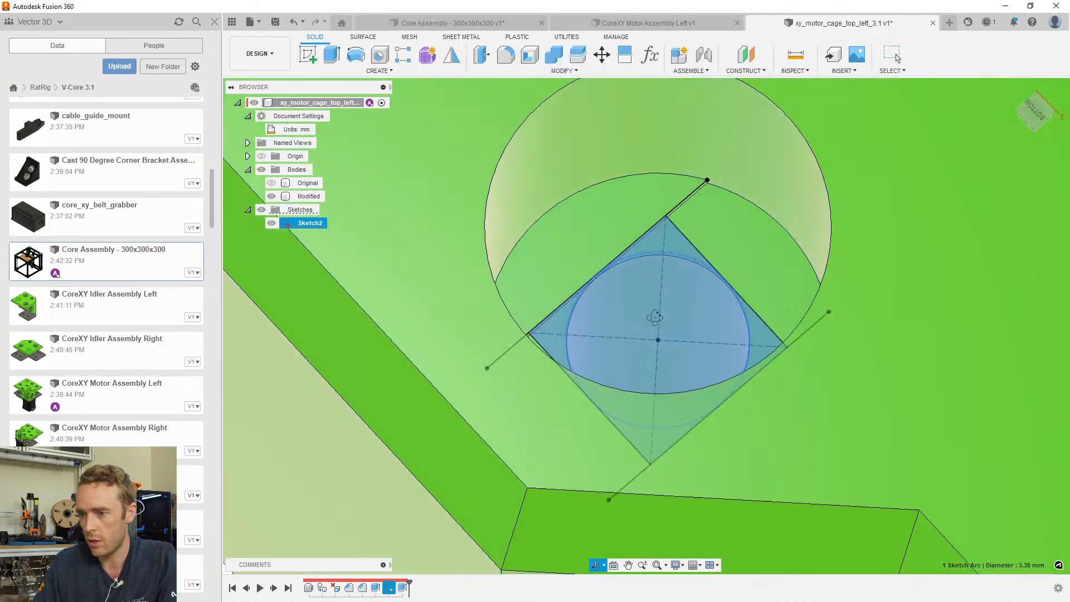
# Cut the central square profile deeper into the slot floor around the screw hole and hide the sketch
pyautogui.click(654, 301)
pyautogui.press('e')
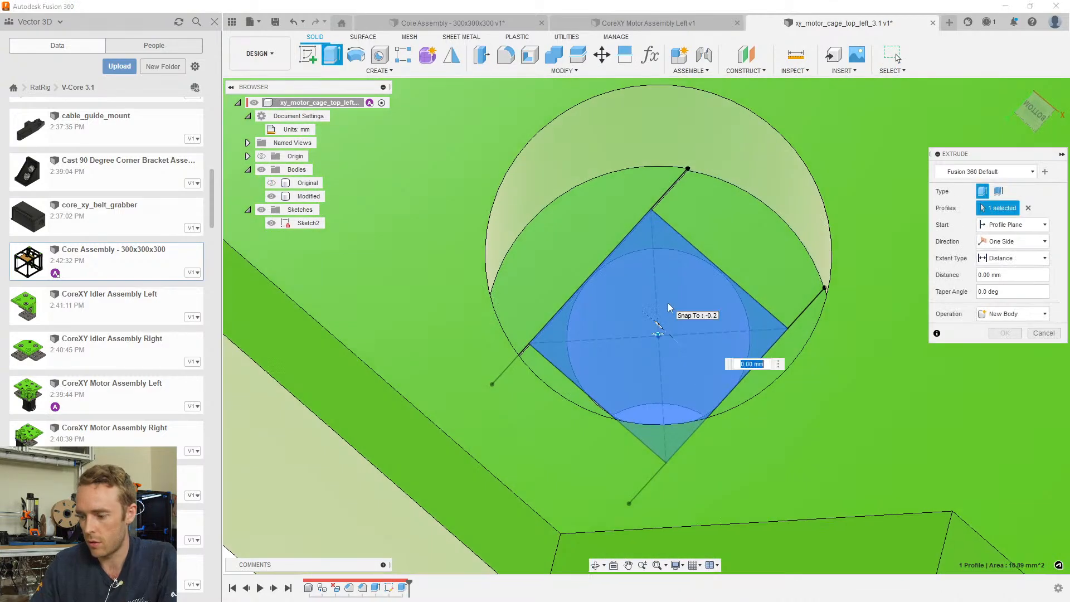
pyautogui.press('Escape')
pyautogui.scroll(-2, 671, 310)
pyautogui.click(677, 276)
pyautogui.click(271, 223)
pyautogui.keyDown('shift'); pyautogui.moveTo(717, 297); pyautogui.dragTo(636, 278, button='middle'); pyautogui.keyUp('shift')
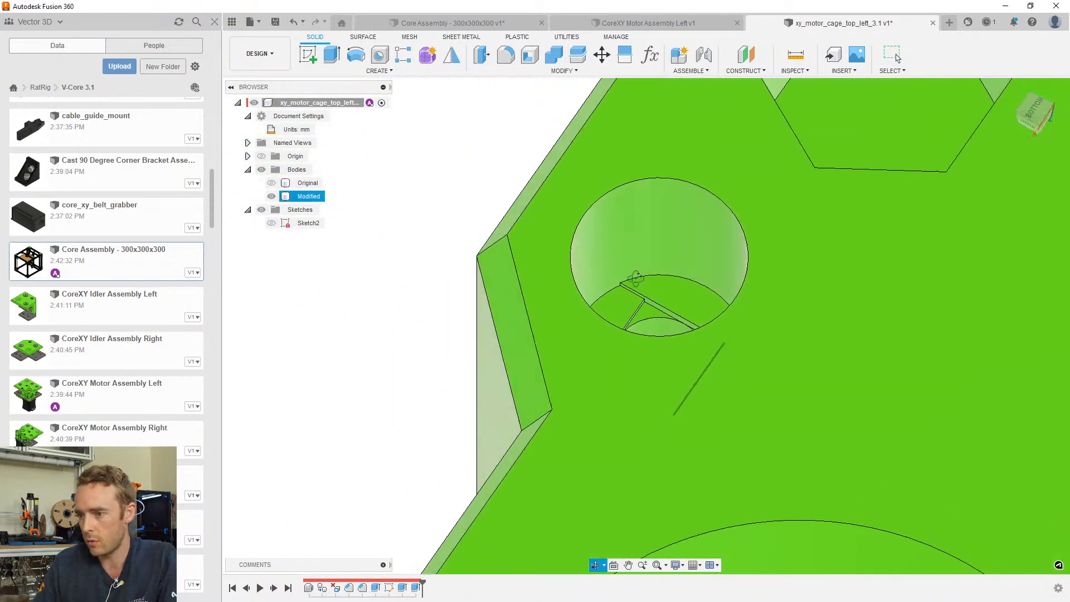
# Examine the stepped slot and square cuts inside the screw hole's recess from several angles
pyautogui.scroll(5, 656, 309)
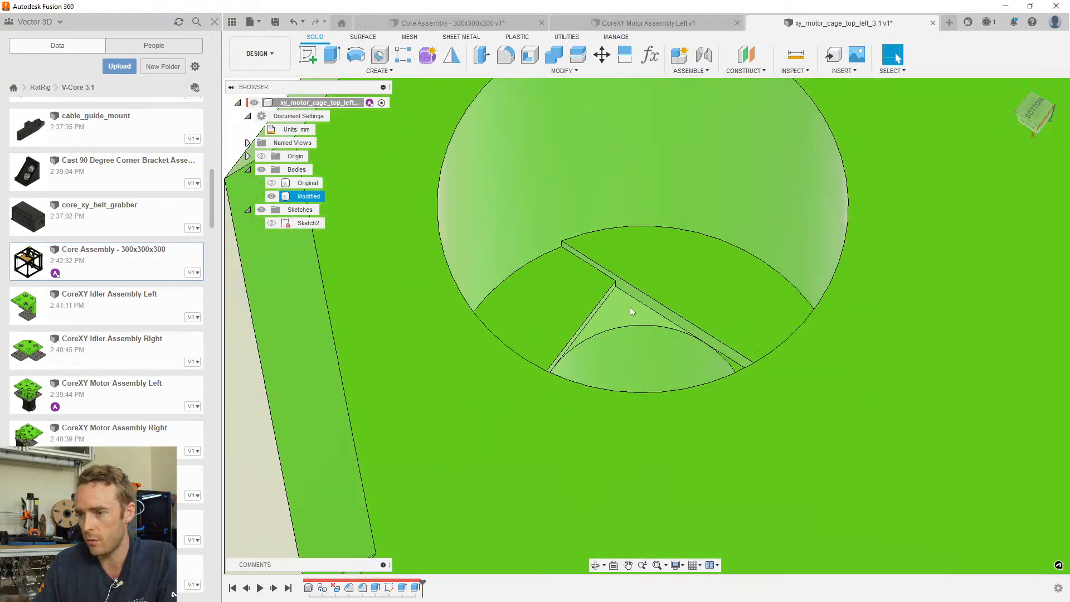
pyautogui.scroll(-3, 628, 308)
pyautogui.click(693, 346)
pyautogui.scroll(4, 645, 323)
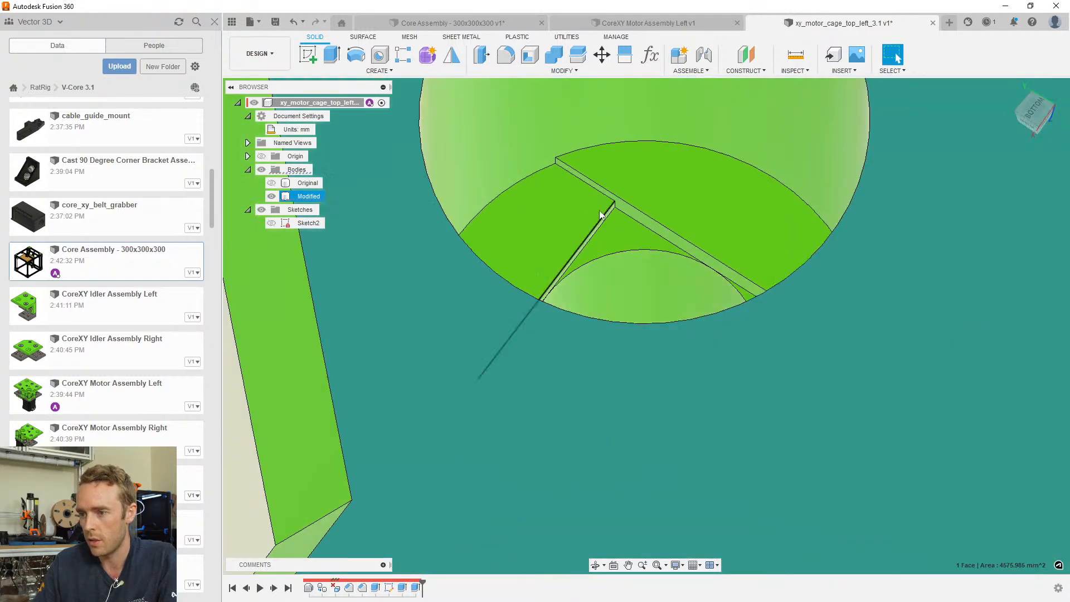
pyautogui.click(619, 232)
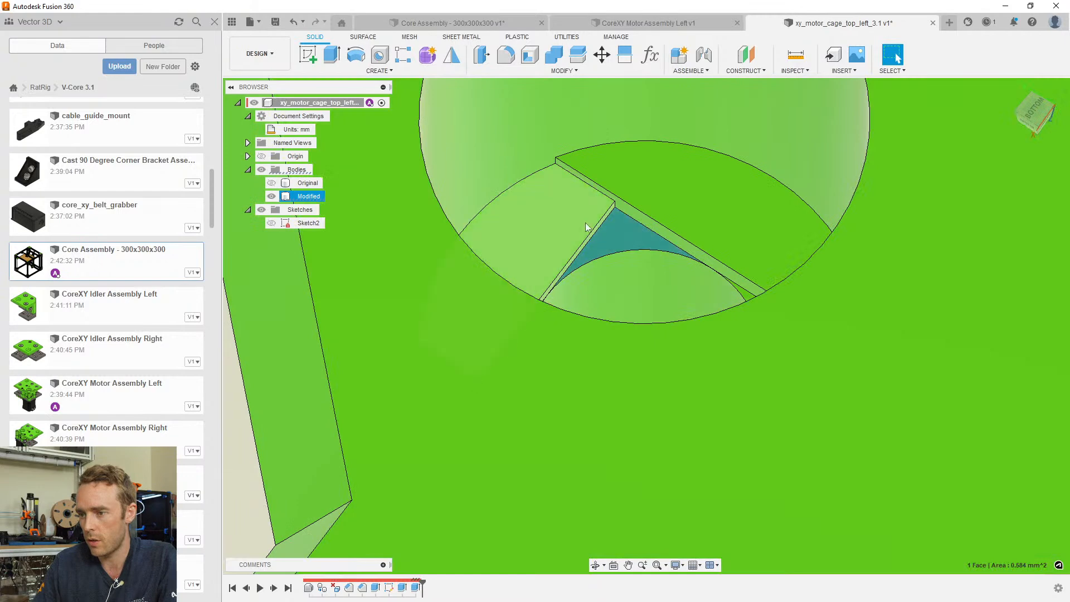
pyautogui.click(677, 186)
pyautogui.scroll(-5, 684, 203)
pyautogui.keyDown('shift'); pyautogui.moveTo(665, 210); pyautogui.dragTo(768, 365, button='middle'); pyautogui.keyUp('shift')
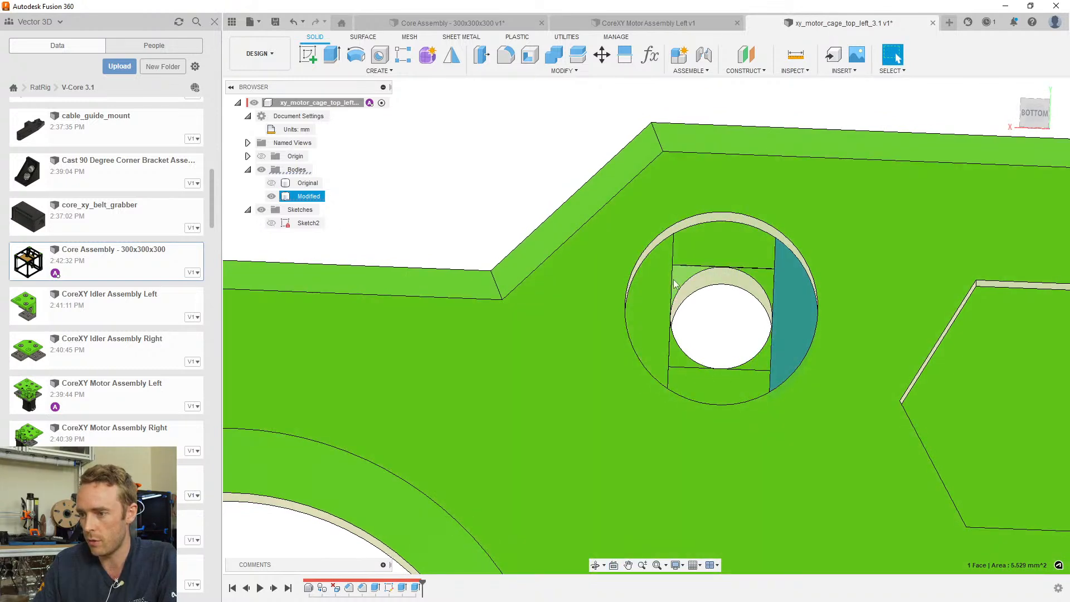
pyautogui.moveTo(747, 318)
pyautogui.keyDown('shift'); pyautogui.mouseDown(button='middle')
pyautogui.moveTo(717, 175)
pyautogui.moveTo(700, 286)
pyautogui.moveTo(716, 282)
pyautogui.moveTo(672, 277)
pyautogui.moveTo(728, 325)
pyautogui.mouseUp(button='middle'); pyautogui.keyUp('shift')
pyautogui.scroll(-3, 728, 325)
pyautogui.moveTo(802, 321); pyautogui.dragTo(474, 480, button='middle')
# Measure between the recess walls of the modified screw hole and the matching hole beside the other hexagonal pocket
pyautogui.click(416, 588)
pyautogui.press('i')
pyautogui.scroll(2, 563, 341)
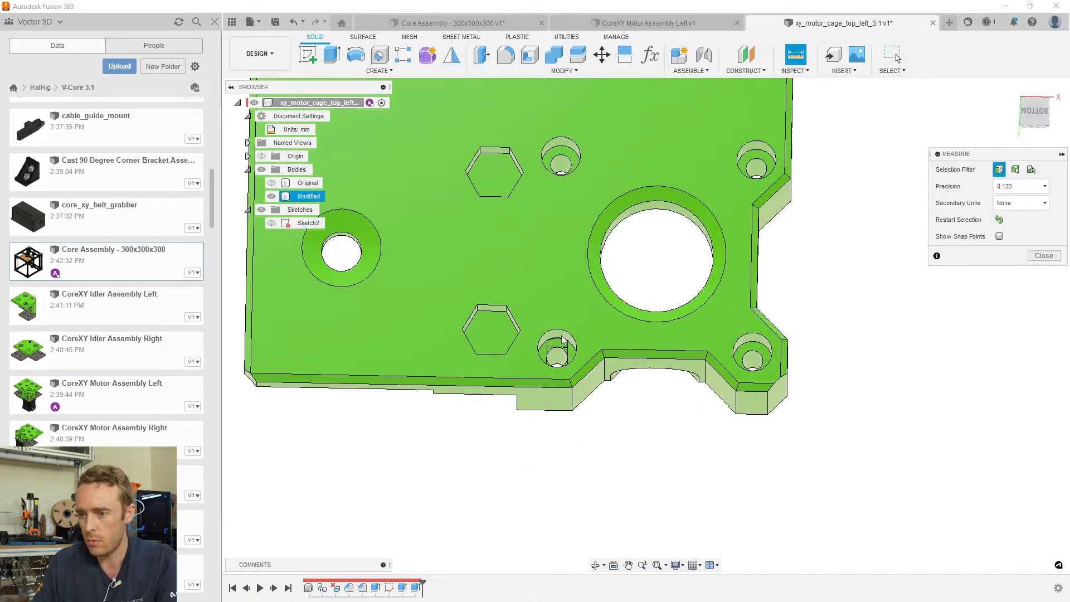
pyautogui.click(562, 333)
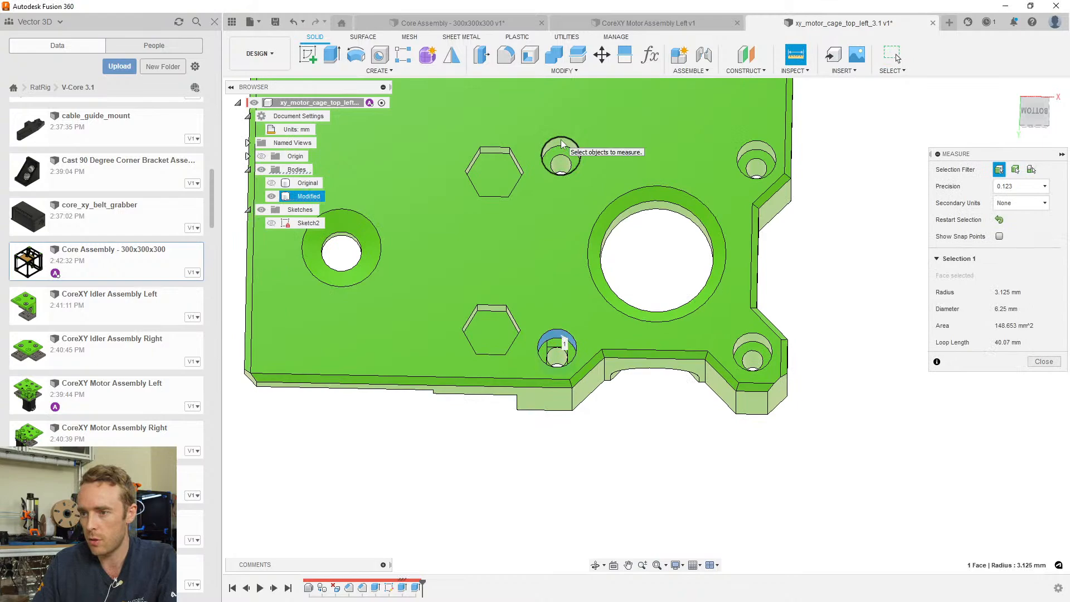
pyautogui.click(561, 146)
pyautogui.keyDown('shift'); pyautogui.moveTo(561, 151); pyautogui.dragTo(596, 312, button='middle'); pyautogui.keyUp('shift')
pyautogui.press('Escape')
# Start a rectangular pattern of the slot and square cuts, using two perpendicular origin axes in the plate's plane as directions
pyautogui.click(403, 588)
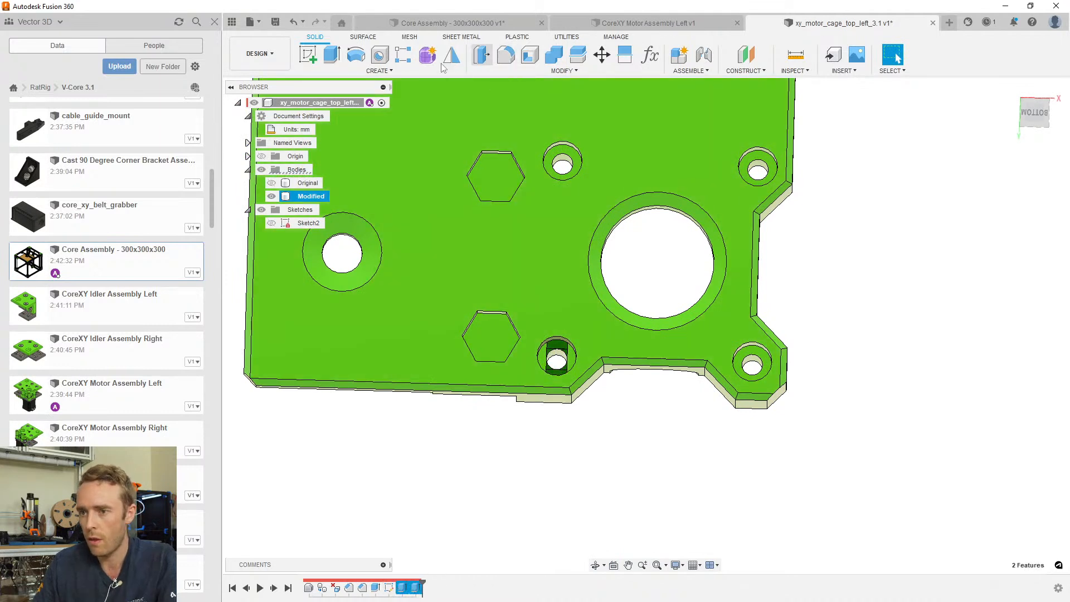
pyautogui.click(406, 58)
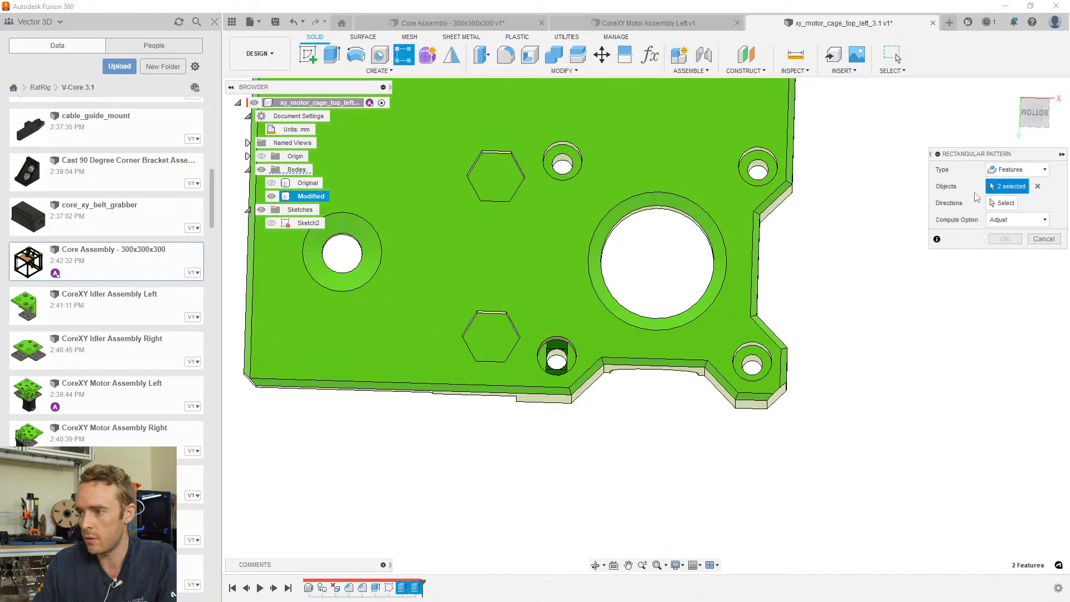
pyautogui.scroll(-3, 657, 299)
pyautogui.scroll(-2, 617, 277)
pyautogui.moveTo(617, 277); pyautogui.dragTo(585, 368, button='middle')
pyautogui.scroll(1, 579, 362)
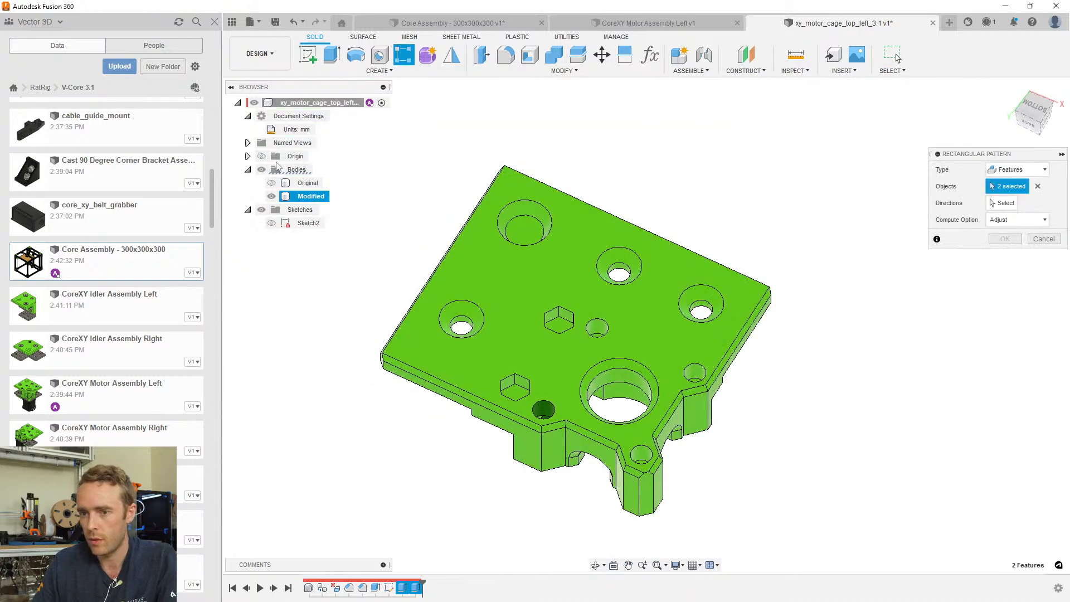
pyautogui.click(261, 156)
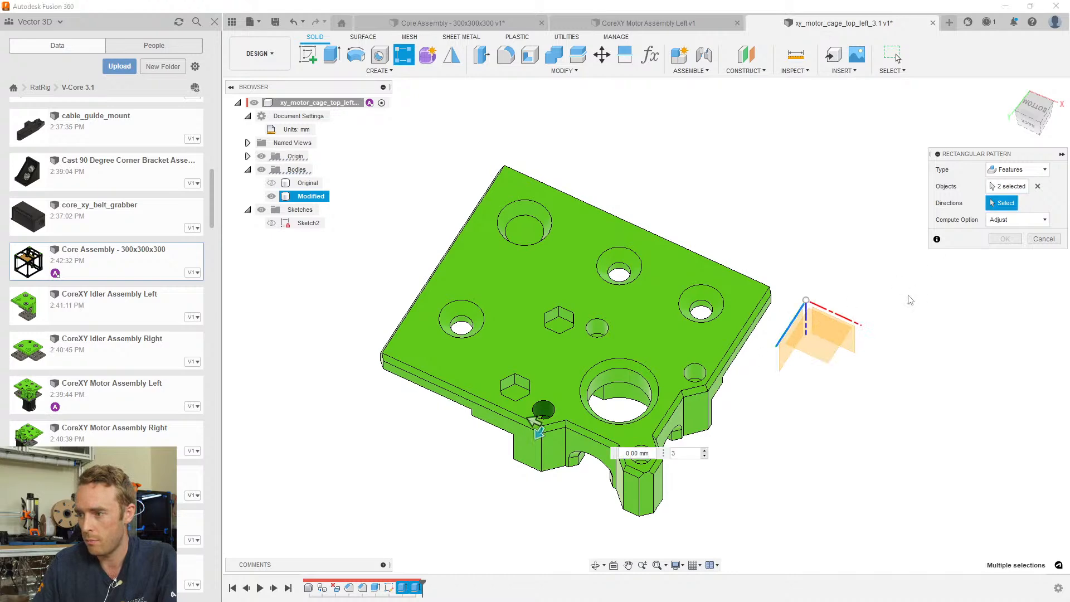
pyautogui.click(786, 333)
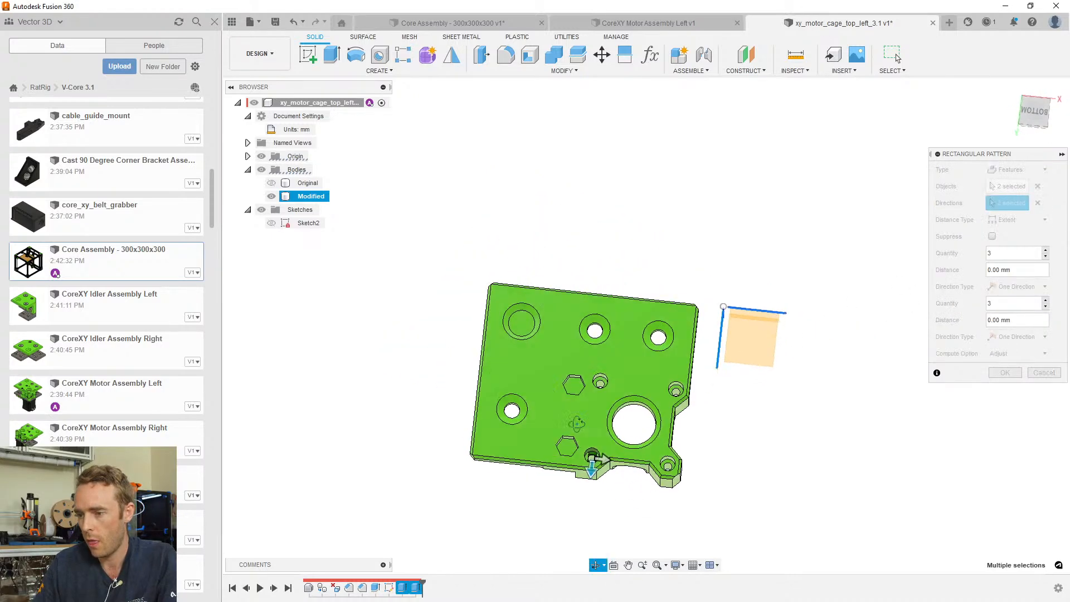
# Pattern the cuts to all four screw holes with quantity 2 in each direction and extents of -31 mm and 31 mm
pyautogui.moveTo(601, 480); pyautogui.dragTo(607, 396)
pyautogui.press('Tab')
pyautogui.scroll(3, 609, 462)
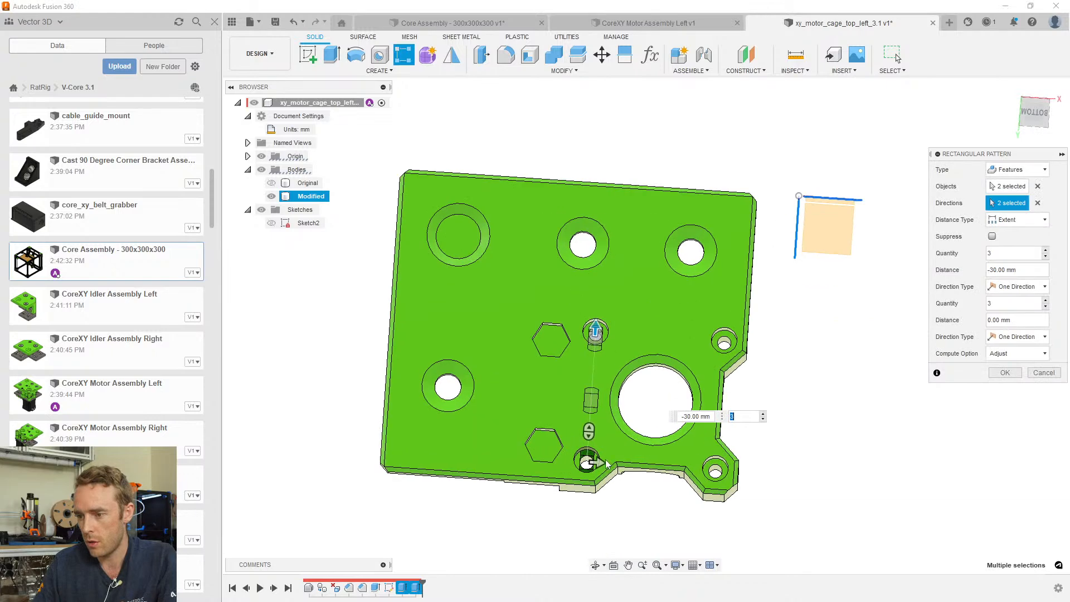
pyautogui.moveTo(595, 462); pyautogui.dragTo(718, 470)
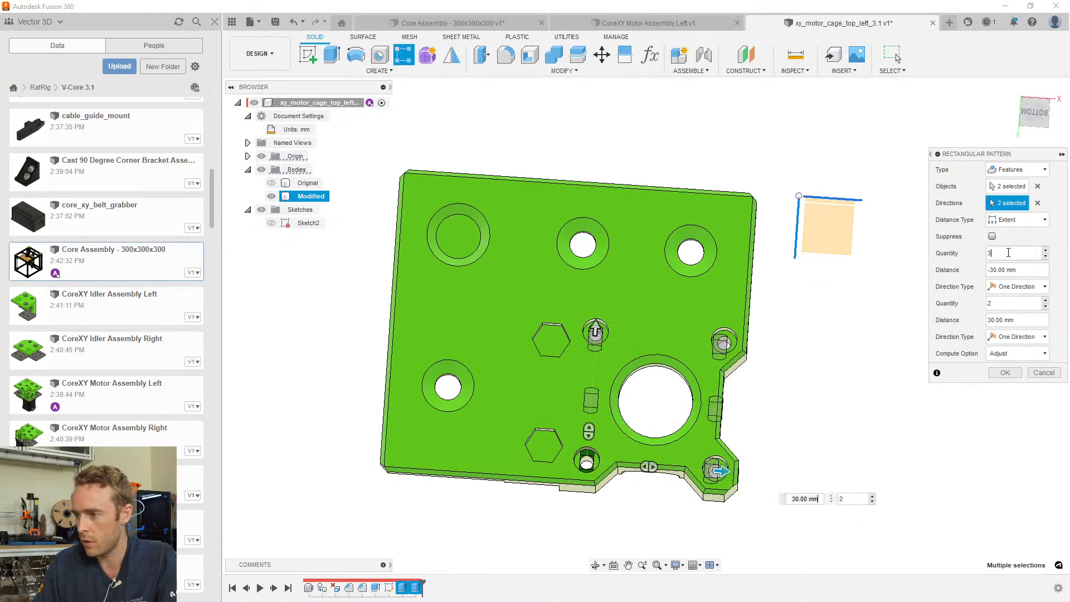
pyautogui.click(1015, 270)
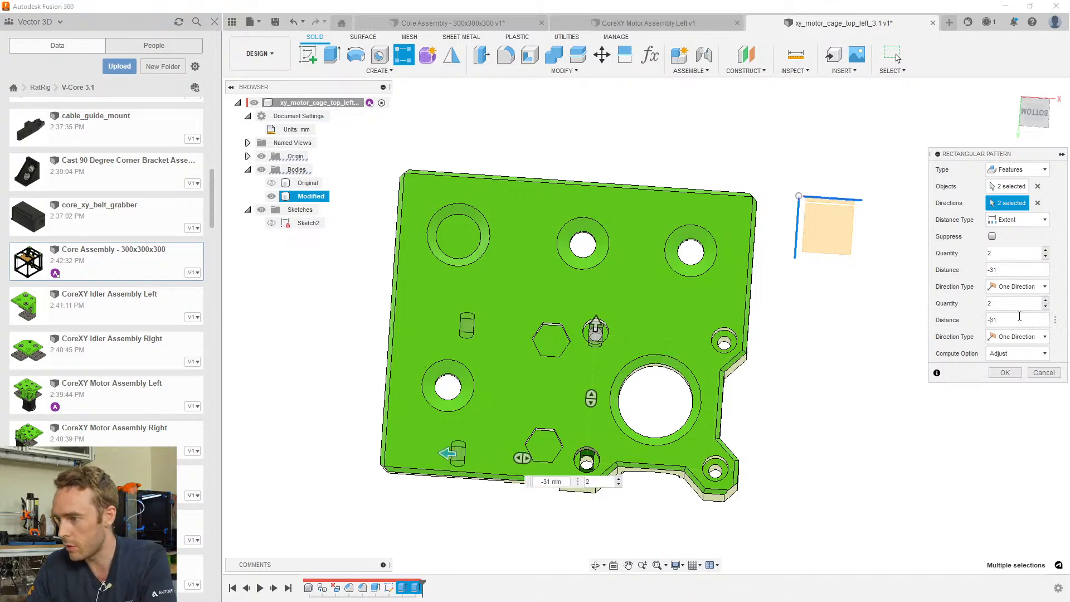
pyautogui.scroll(5, 613, 362)
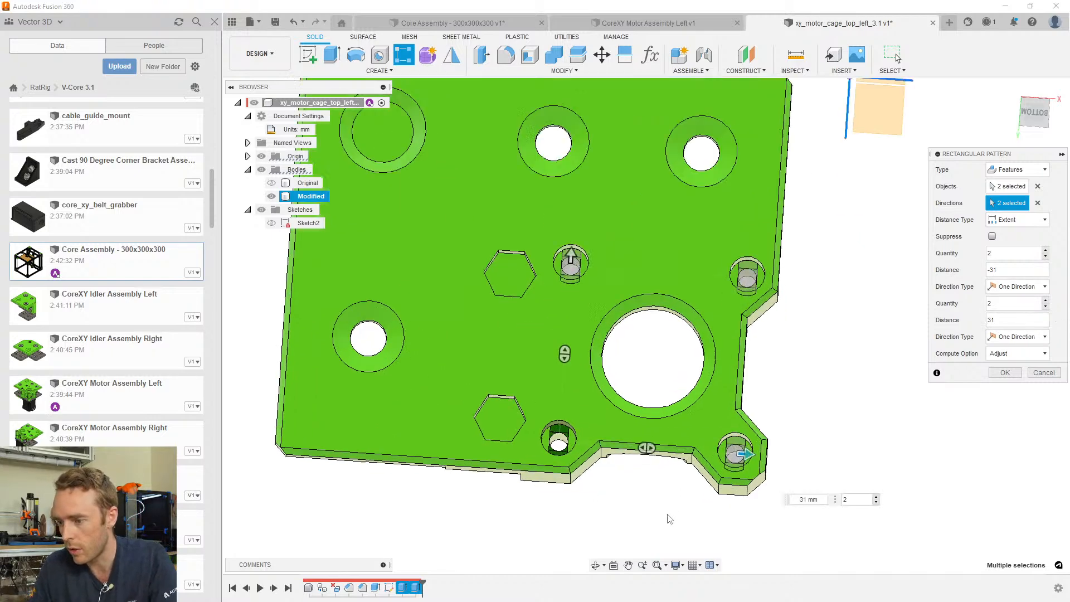
pyautogui.scroll(-3, 613, 363)
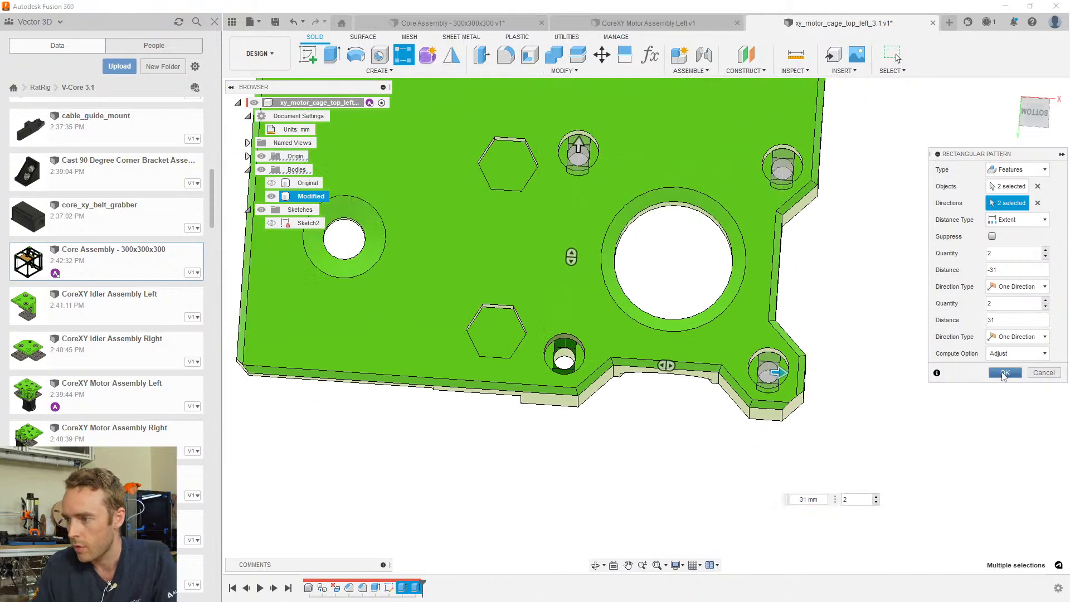
pyautogui.click(1003, 372)
# Roll the feature history back to the face deletion and include the large bore's chamfer face in it
pyautogui.keyDown('shift'); pyautogui.moveTo(746, 323); pyautogui.dragTo(573, 268, button='middle'); pyautogui.keyUp('shift')
pyautogui.scroll(4, 590, 276)
pyautogui.click(597, 281)
pyautogui.scroll(-3, 624, 306)
pyautogui.keyDown('shift'); pyautogui.moveTo(647, 327); pyautogui.dragTo(629, 313, button='middle'); pyautogui.keyUp('shift')
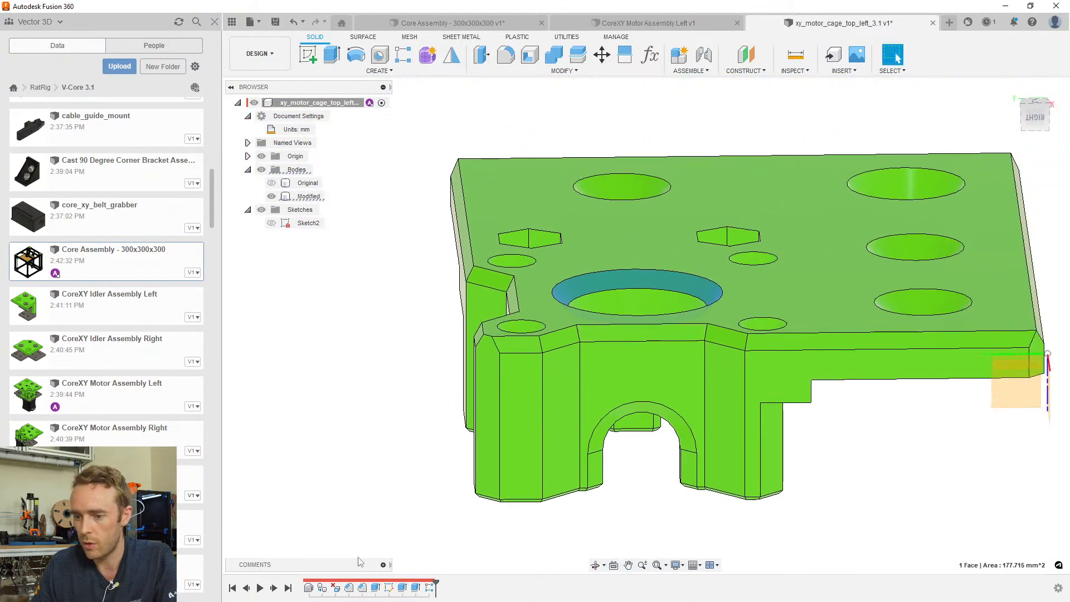
pyautogui.click(437, 581)
pyautogui.moveTo(435, 581); pyautogui.dragTo(342, 581)
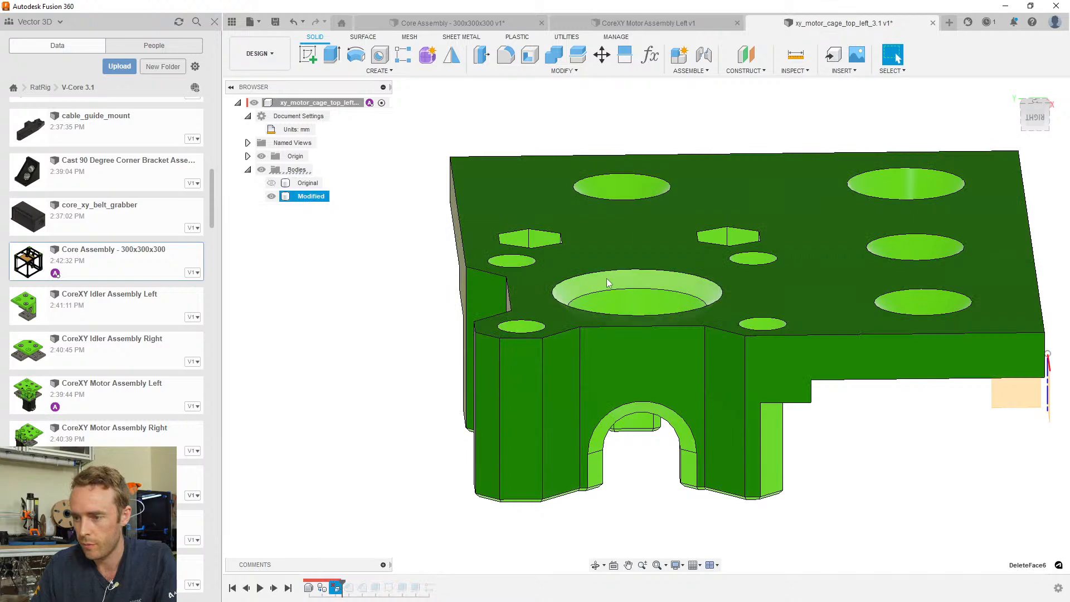
pyautogui.click(322, 588)
pyautogui.click(608, 276)
pyautogui.click(1001, 189)
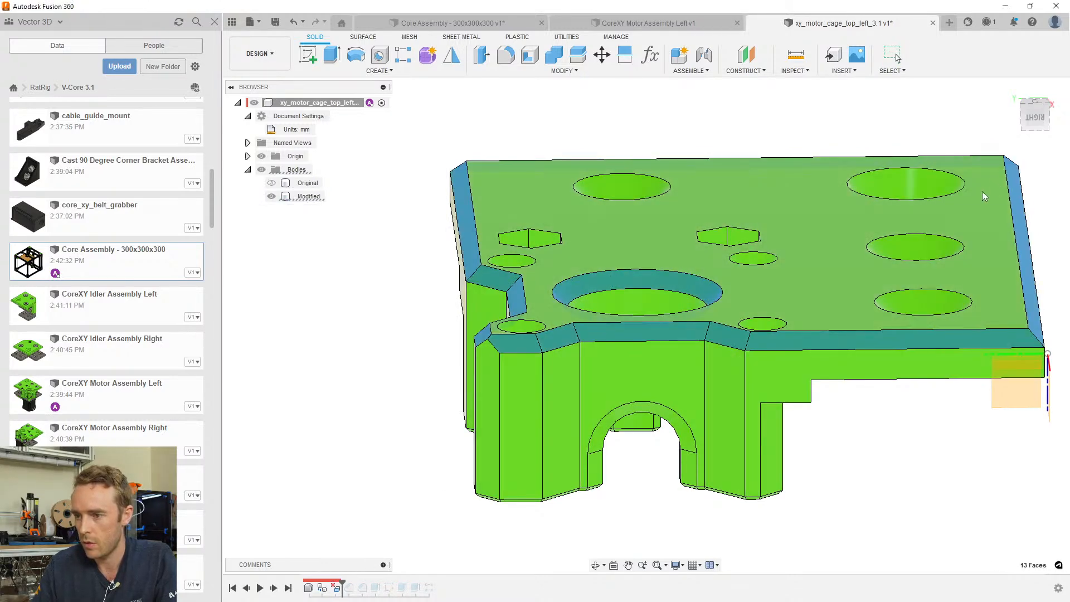
# Add the large bore's underside edge to the first chamfer feature
pyautogui.doubleClick(349, 587)
pyautogui.click(593, 277)
pyautogui.press('Return')
pyautogui.scroll(-3, 771, 319)
pyautogui.keyDown('shift'); pyautogui.moveTo(770, 318); pyautogui.dragTo(680, 267, button='middle'); pyautogui.keyUp('shift')
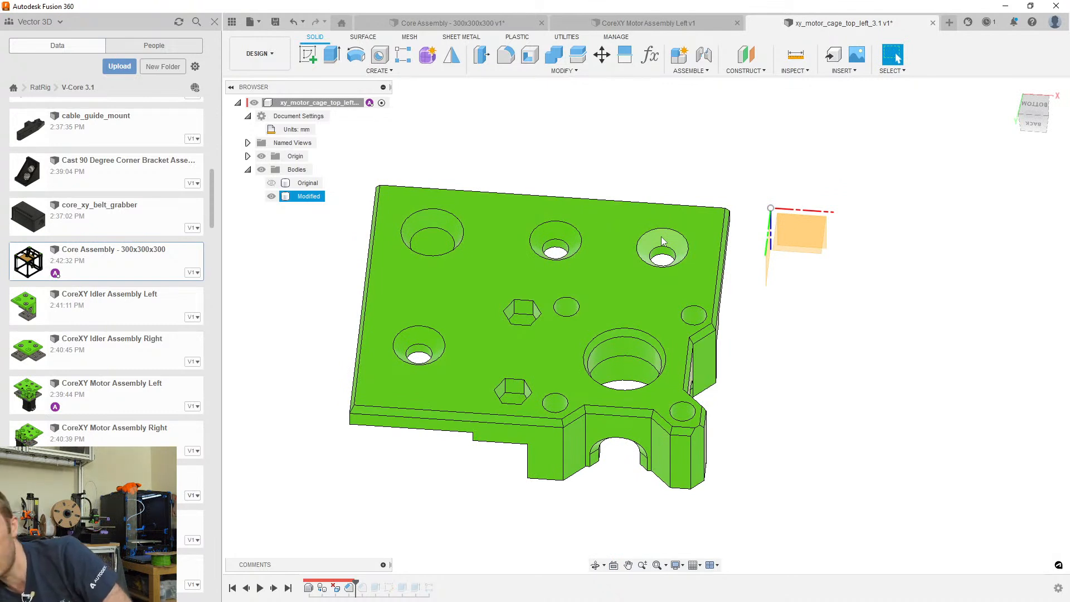
# Roll the feature history forward to its end, past the hole pattern, and inspect the underside of the part
pyautogui.click(712, 225)
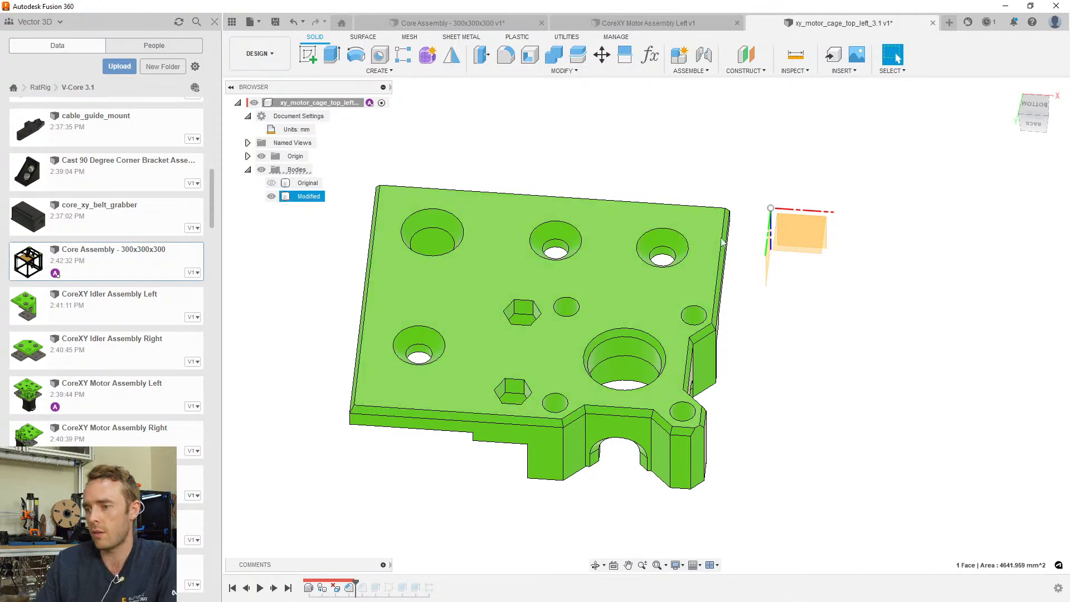
pyautogui.press('Escape')
pyautogui.scroll(5, 660, 243)
pyautogui.scroll(-4, 675, 248)
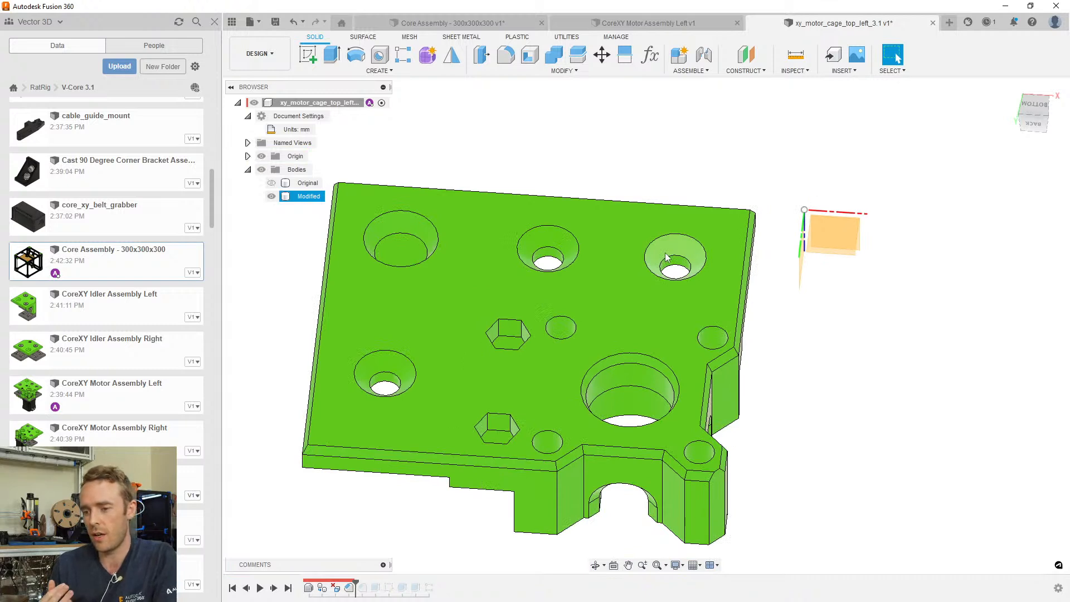
pyautogui.moveTo(355, 586)
pyautogui.mouseDown()
pyautogui.moveTo(447, 582)
pyautogui.moveTo(460, 568)
pyautogui.mouseUp()
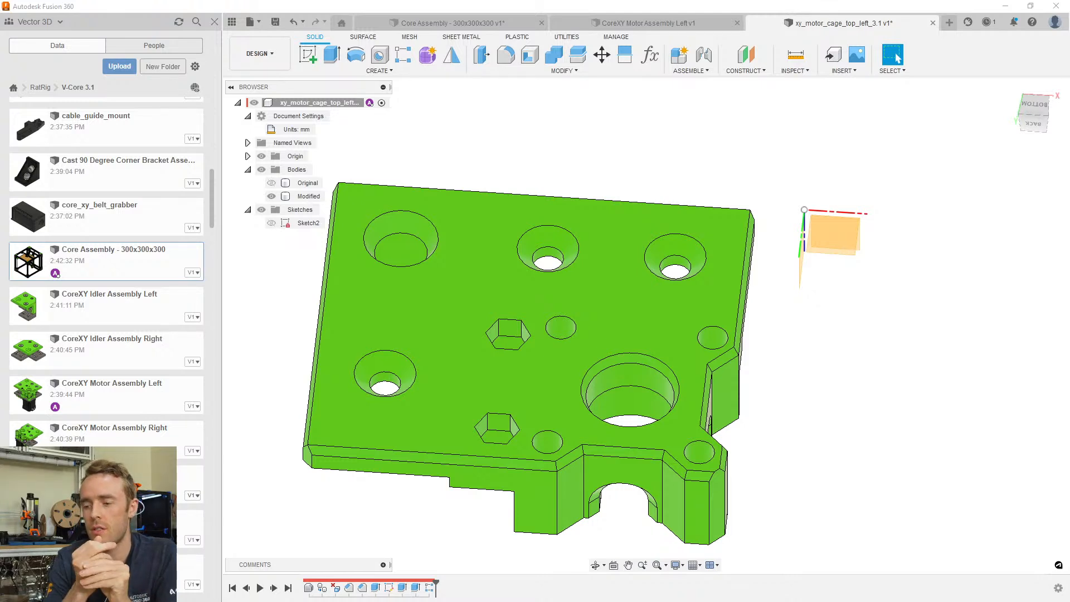
pyautogui.keyDown('shift'); pyautogui.moveTo(920, 402); pyautogui.dragTo(687, 458, button='middle'); pyautogui.keyUp('shift')
pyautogui.scroll(3, 687, 458)
pyautogui.scroll(-2, 660, 419)
pyautogui.scroll(3, 606, 330)
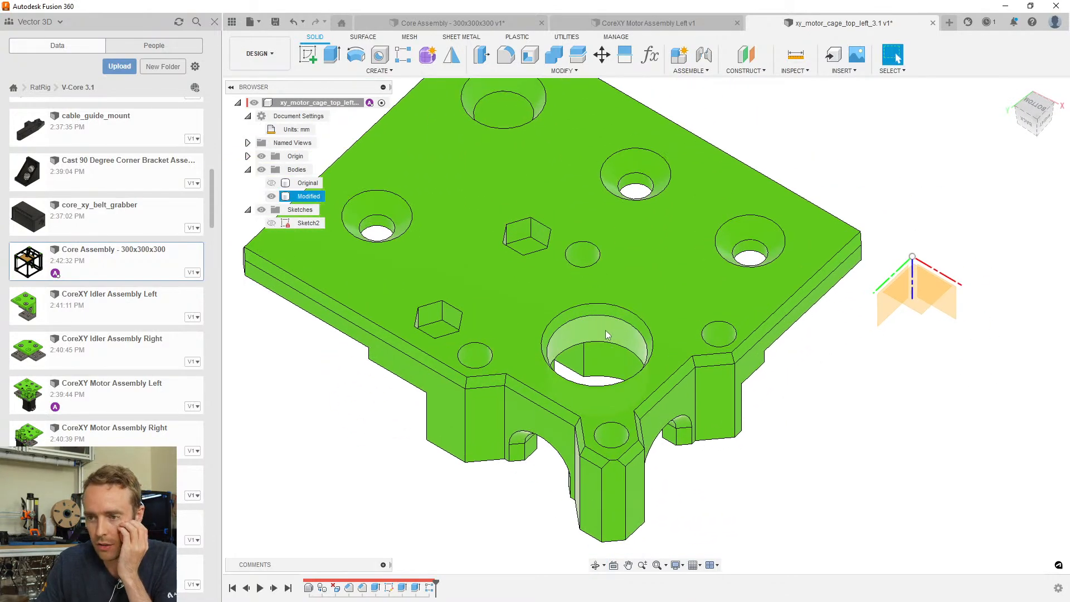
# Extrude the two circular hole floors on the raised top plate as cuts with the All extent, opening them into the hex pockets
pyautogui.scroll(-3, 606, 330)
pyautogui.moveTo(535, 300); pyautogui.dragTo(671, 442, button='middle')
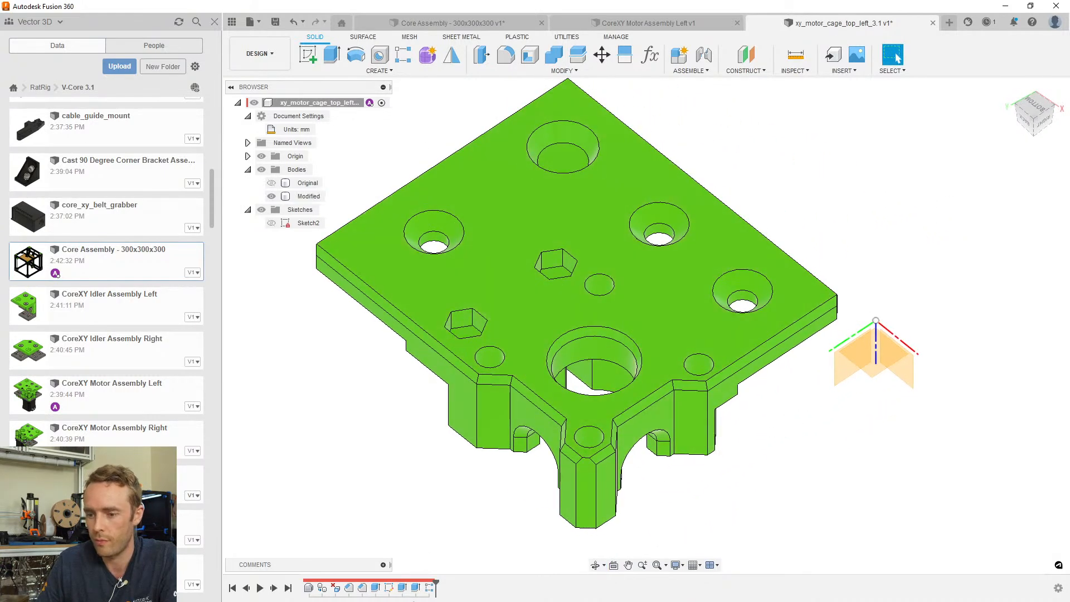
pyautogui.click(577, 412)
pyautogui.keyDown('shift'); pyautogui.moveTo(554, 296); pyautogui.dragTo(656, 148, button='middle'); pyautogui.keyUp('shift')
pyautogui.scroll(3, 509, 239)
pyautogui.click(539, 213)
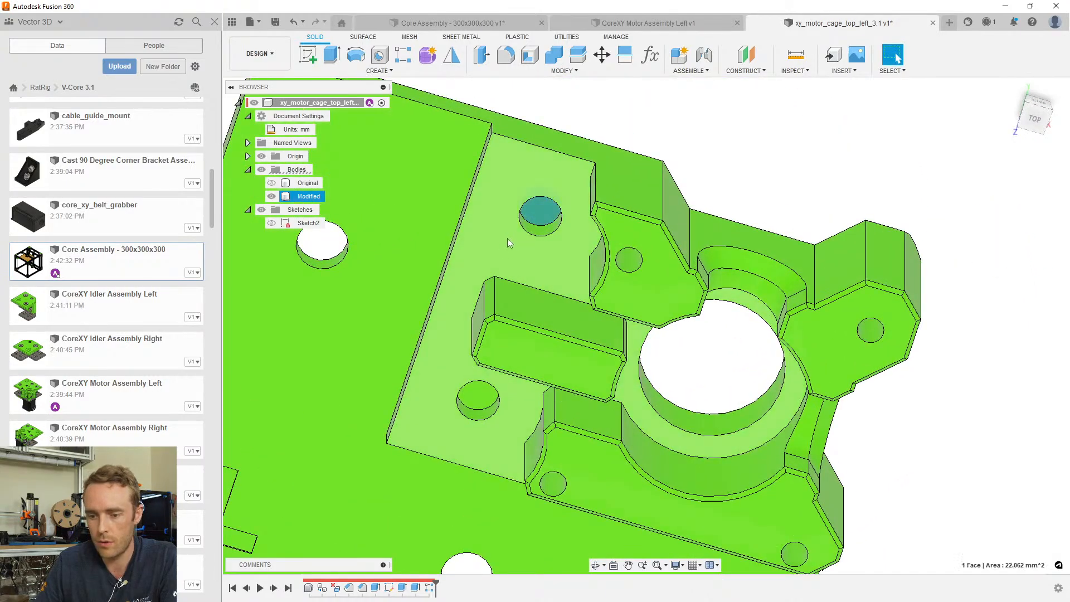
pyautogui.press('e')
pyautogui.click(481, 398)
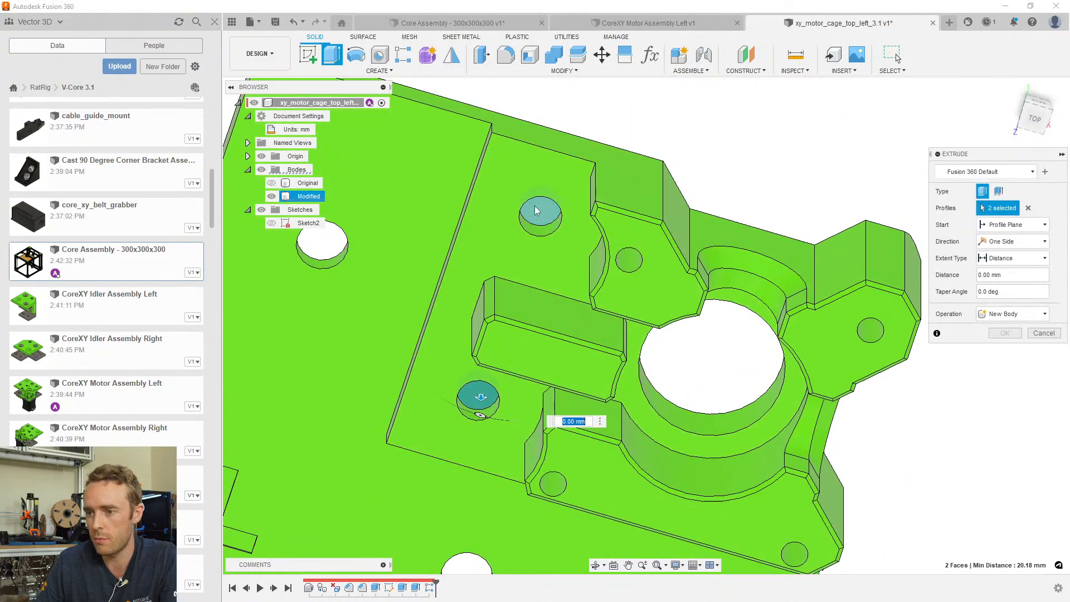
pyautogui.write('-30')
pyautogui.click(998, 259)
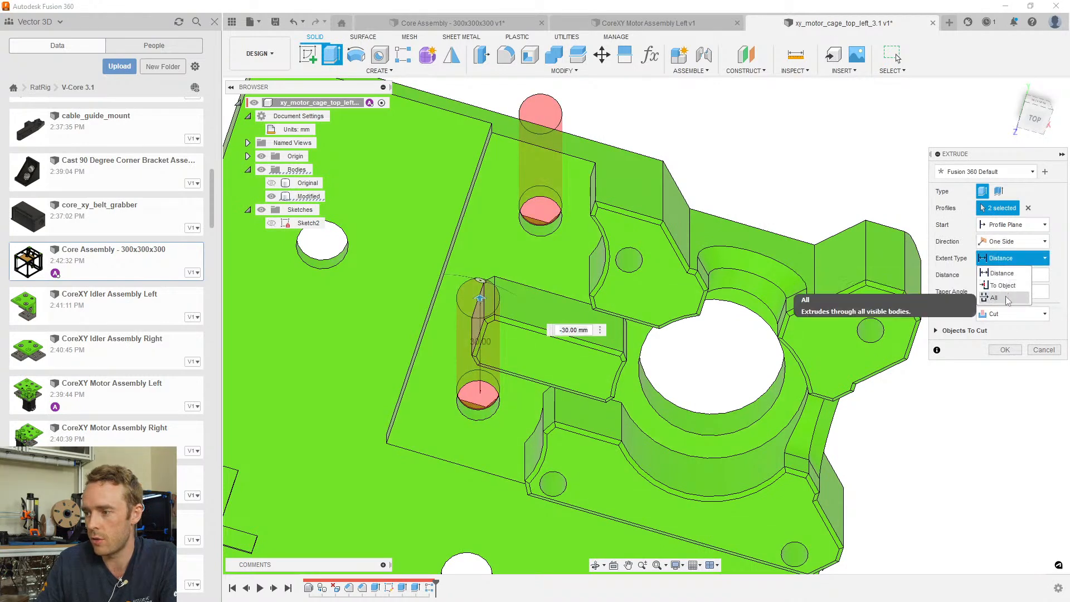
pyautogui.click(995, 298)
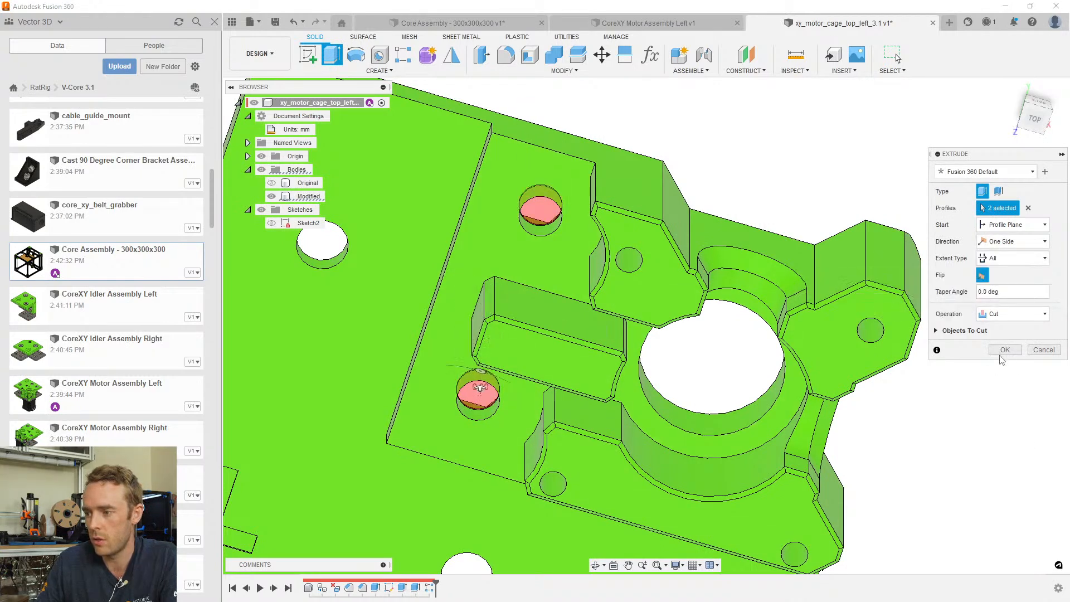
pyautogui.click(1002, 351)
# Examine the underside of the part around the hex pockets and the holes cut into them
pyautogui.scroll(-4, 575, 240)
pyautogui.keyDown('shift'); pyautogui.moveTo(573, 239); pyautogui.dragTo(617, 321, button='middle'); pyautogui.keyUp('shift')
pyautogui.scroll(4, 546, 355)
pyautogui.scroll(3, 660, 309)
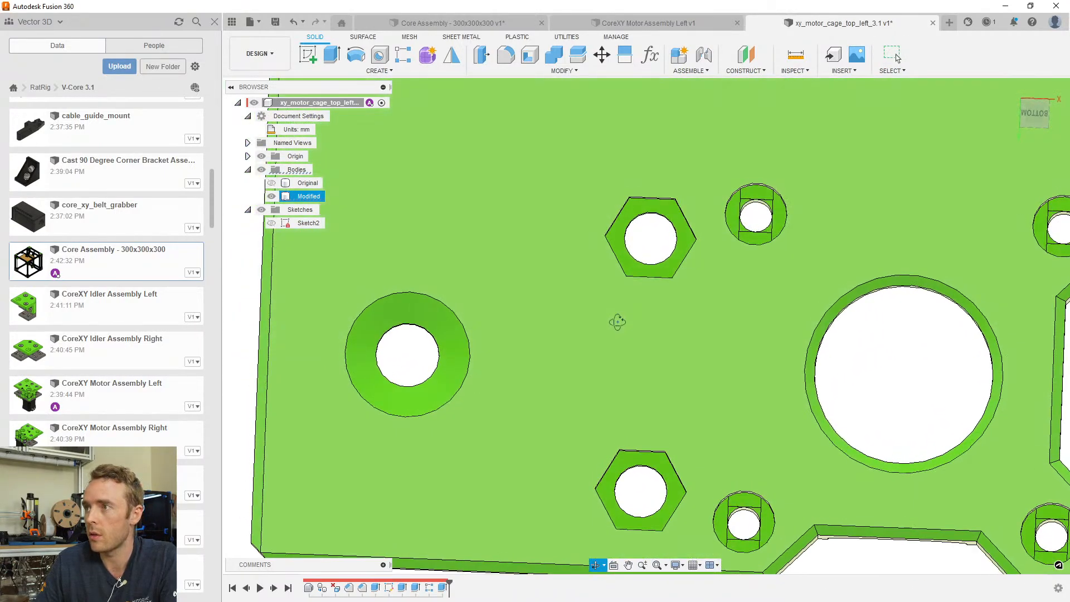
pyautogui.scroll(-2, 617, 324)
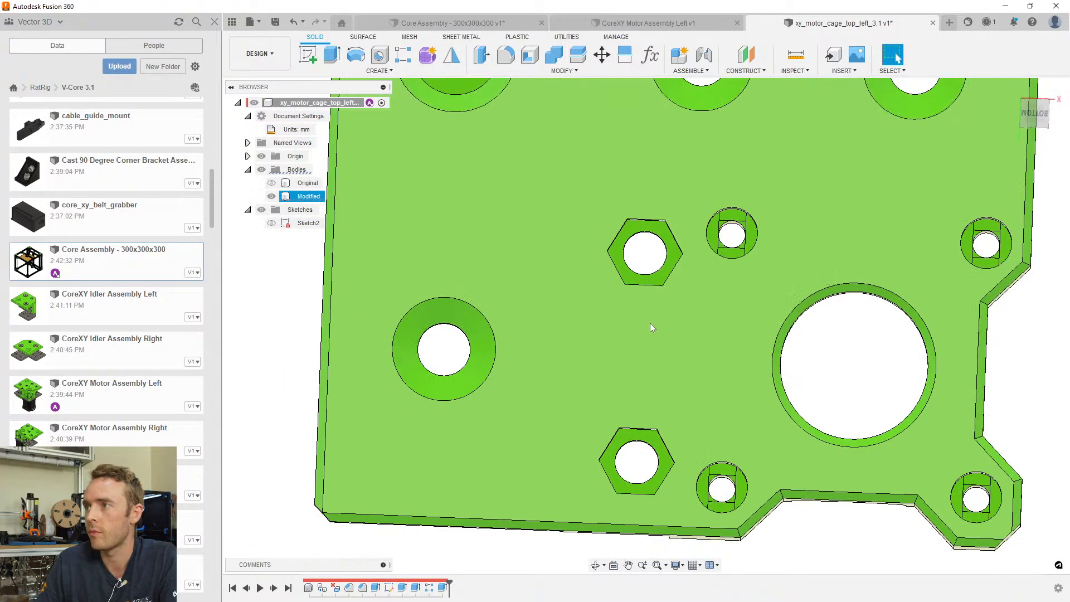
pyautogui.moveTo(661, 332); pyautogui.dragTo(647, 298, button='middle')
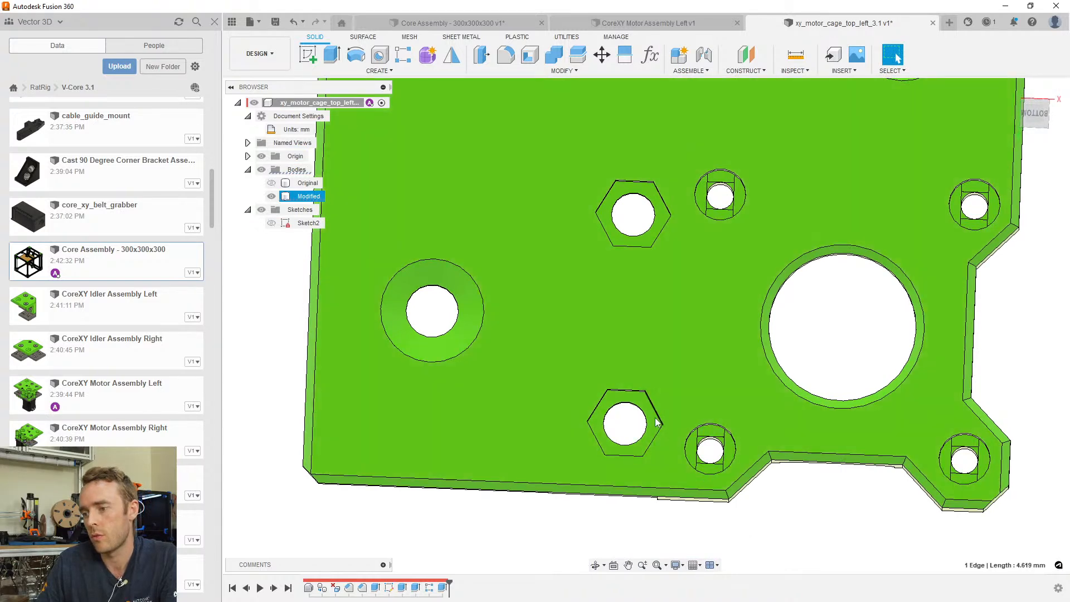
pyautogui.click(655, 422)
pyautogui.scroll(-3, 655, 423)
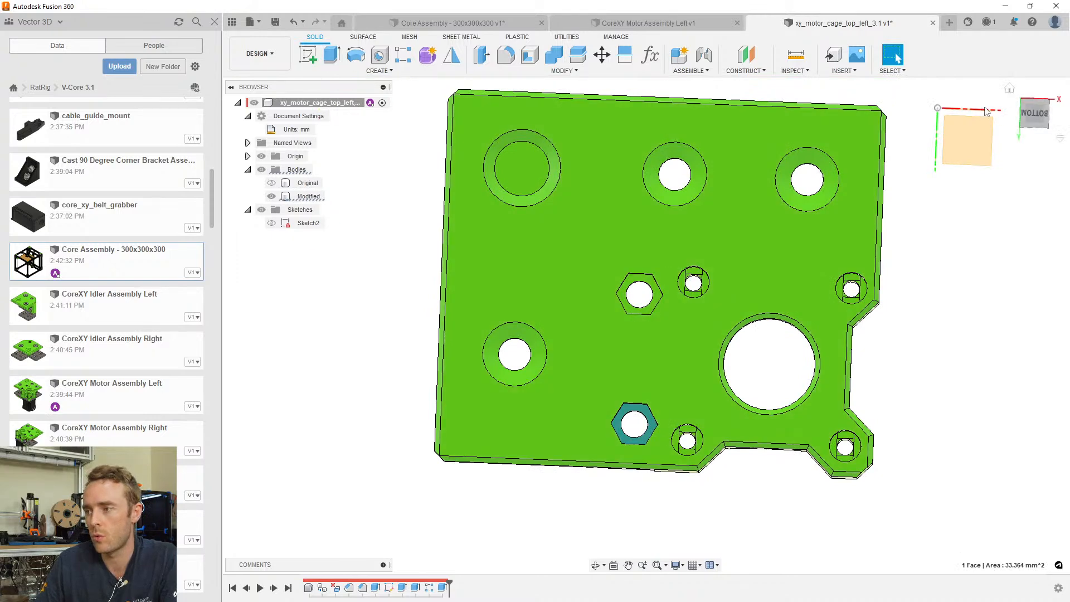
pyautogui.press('Escape')
pyautogui.moveTo(669, 373)
pyautogui.keyDown('shift'); pyautogui.mouseDown(button='middle')
pyautogui.moveTo(657, 351)
pyautogui.moveTo(669, 360)
pyautogui.mouseUp(button='middle'); pyautogui.keyUp('shift')
# Roll the feature history back to just after the second chamfer feature
pyautogui.moveTo(447, 582); pyautogui.dragTo(369, 583)
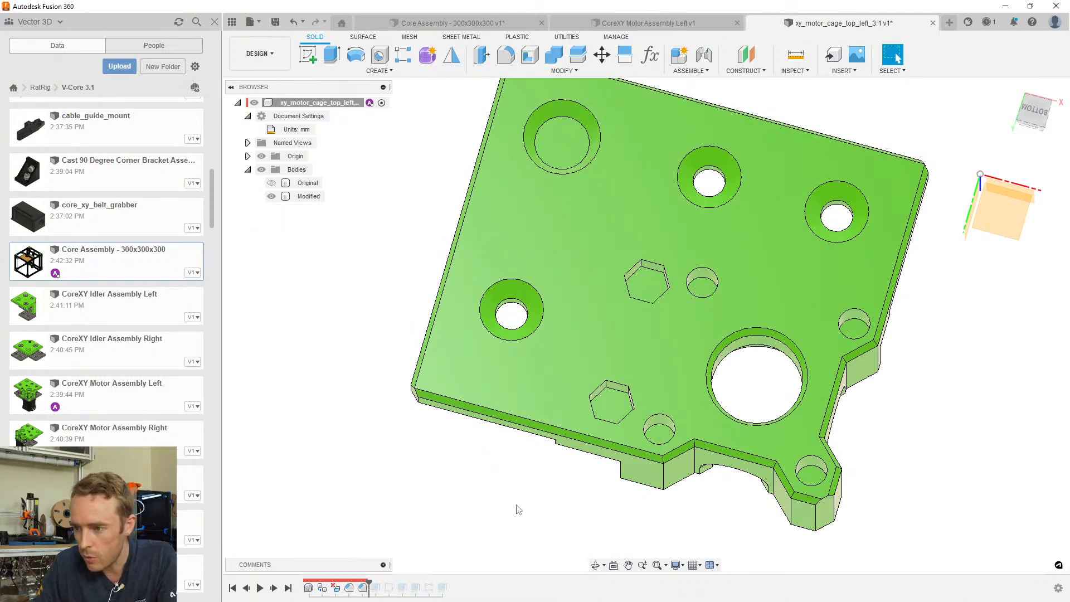
pyautogui.scroll(3, 520, 504)
pyautogui.scroll(-3, 543, 344)
pyautogui.scroll(2, 527, 289)
pyautogui.moveTo(524, 286)
pyautogui.mouseDown(button='middle')
pyautogui.moveTo(466, 318)
pyautogui.moveTo(460, 302)
pyautogui.mouseUp(button='middle')
pyautogui.scroll(4, 465, 316)
# Start an Offset Face of -0.1 mm on the inner walls of the three countersunk through holes
pyautogui.click(460, 303)
pyautogui.scroll(-5, 474, 312)
pyautogui.scroll(2, 577, 332)
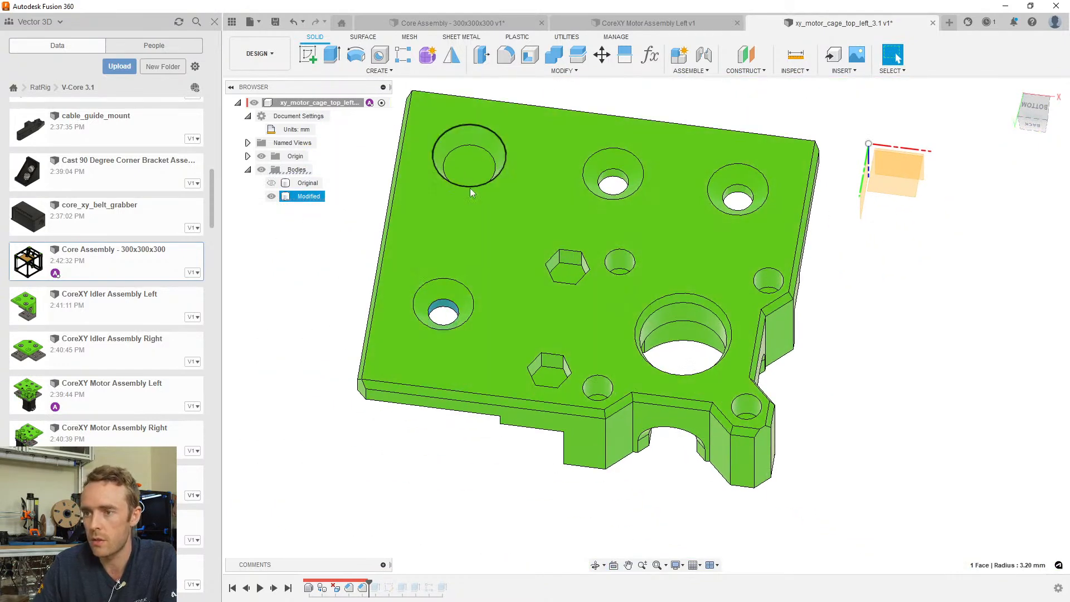
pyautogui.scroll(3, 439, 292)
pyautogui.press('q')
pyautogui.click(450, 312)
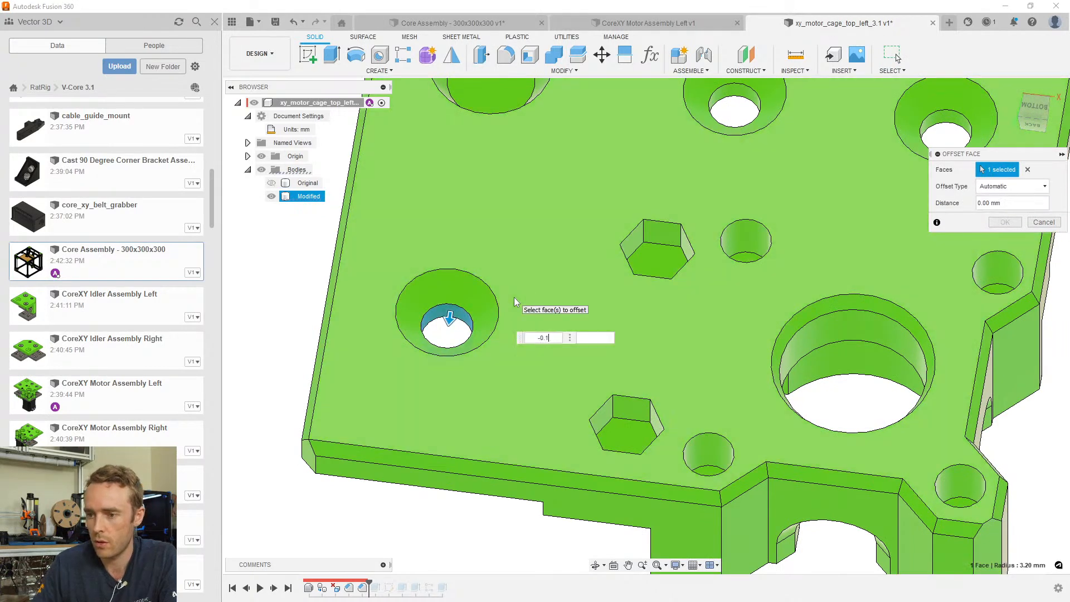
pyautogui.scroll(-3, 687, 213)
pyautogui.scroll(2, 719, 134)
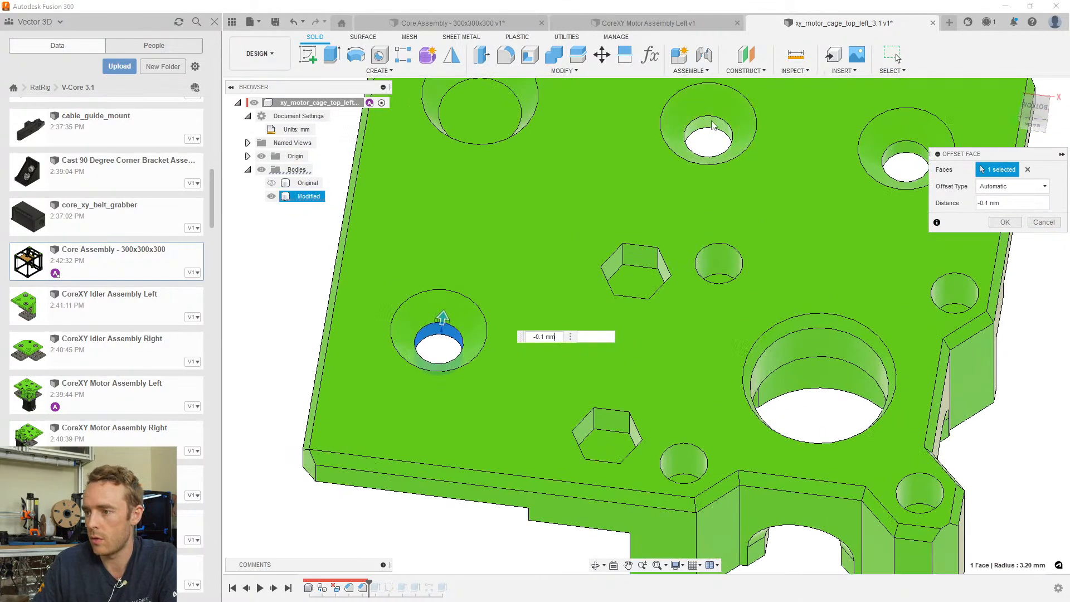
pyautogui.click(712, 125)
pyautogui.click(903, 149)
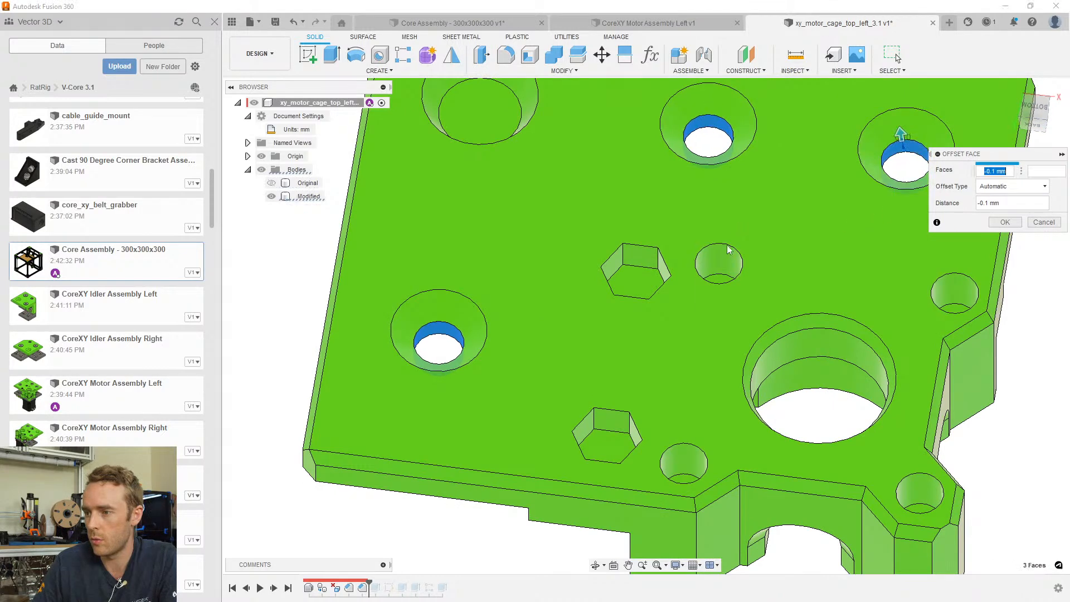
# Add the walls of the four screw-head recesses around the large bore to the -0.1 mm face offset
pyautogui.scroll(-2, 663, 302)
pyautogui.scroll(2, 716, 259)
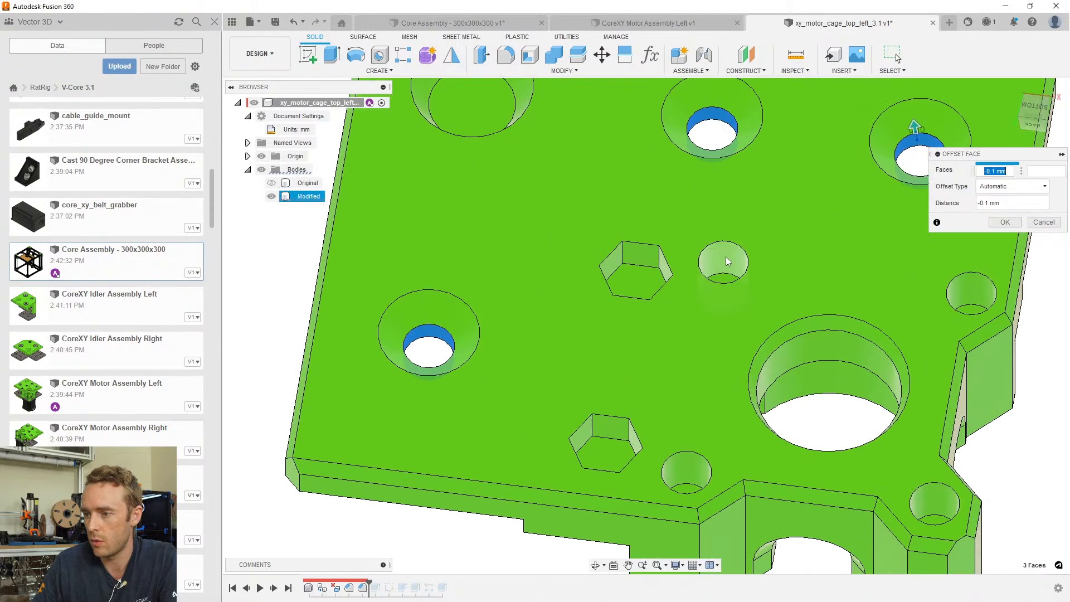
pyautogui.click(719, 262)
pyautogui.click(686, 472)
pyautogui.click(934, 503)
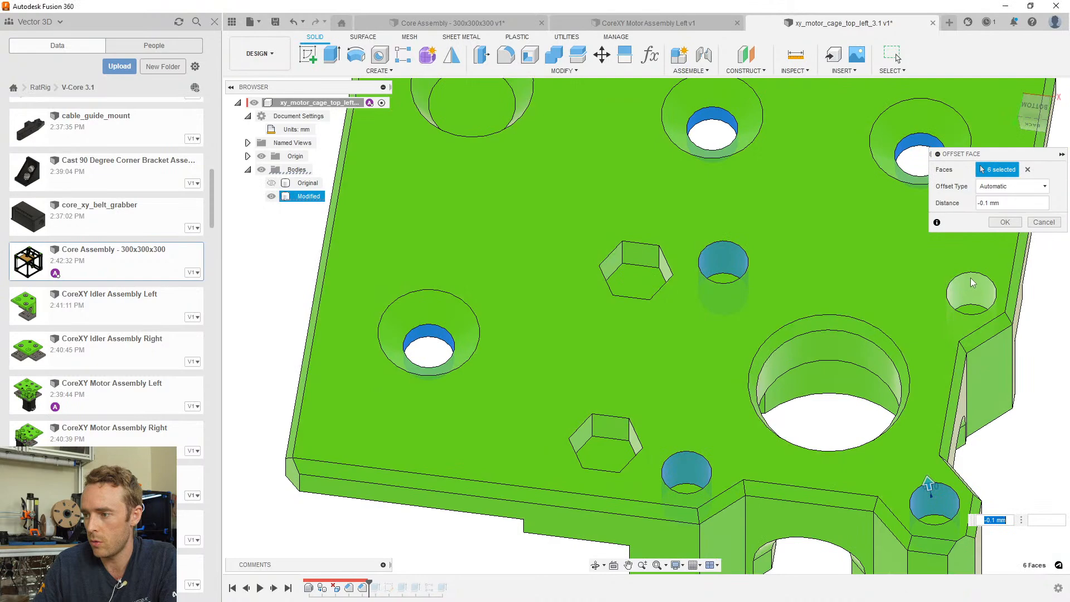
pyautogui.click(971, 292)
# Include the four screw holes and the two nut holes on the upper side in the -0.1 mm face offset and apply it
pyautogui.keyDown('shift'); pyautogui.moveTo(805, 372); pyautogui.dragTo(719, 129, button='middle'); pyautogui.keyUp('shift')
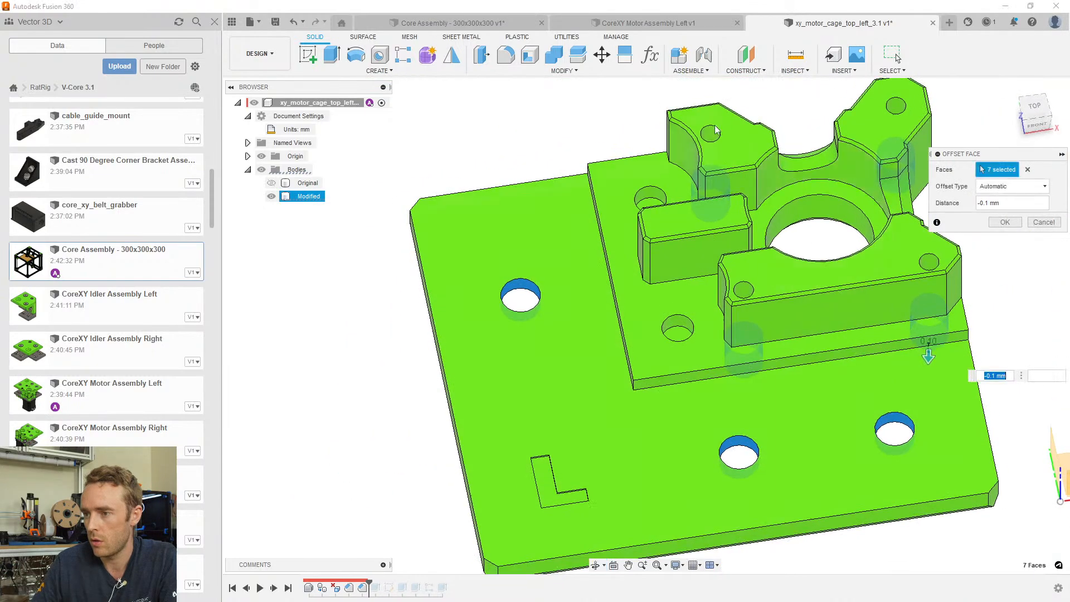
pyautogui.click(709, 136)
pyautogui.click(896, 107)
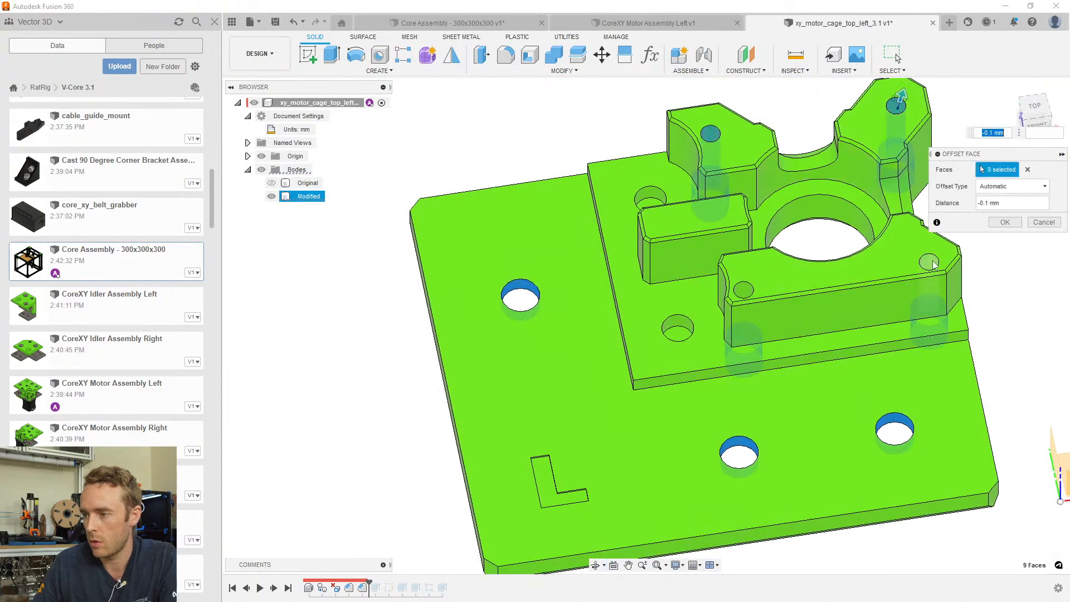
pyautogui.click(744, 290)
pyautogui.click(677, 328)
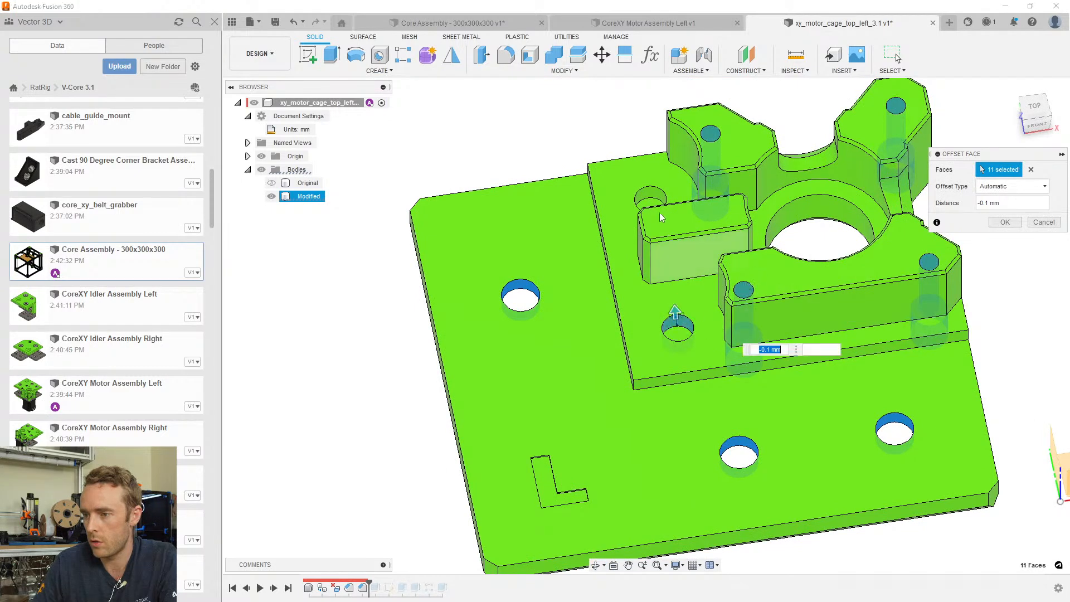
pyautogui.click(655, 199)
pyautogui.click(1004, 221)
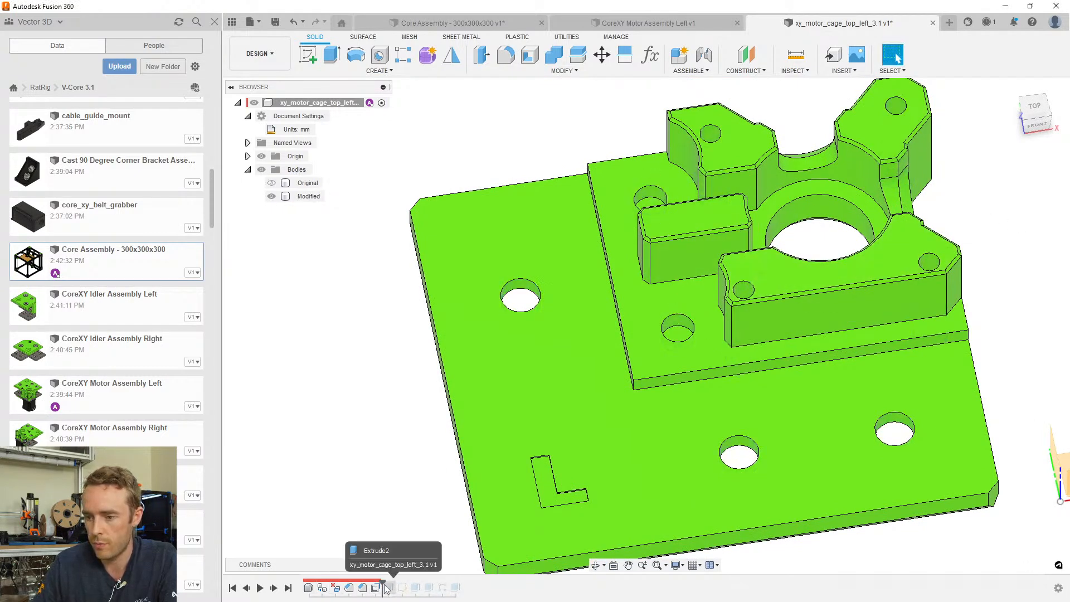
# Roll the feature history forward to its end and inspect the hole wall inside the hex pocket
pyautogui.moveTo(385, 588); pyautogui.dragTo(465, 583)
pyautogui.keyDown('shift'); pyautogui.moveTo(615, 420); pyautogui.dragTo(704, 342, button='middle'); pyautogui.keyUp('shift')
pyautogui.scroll(10, 659, 262)
pyautogui.click(650, 232)
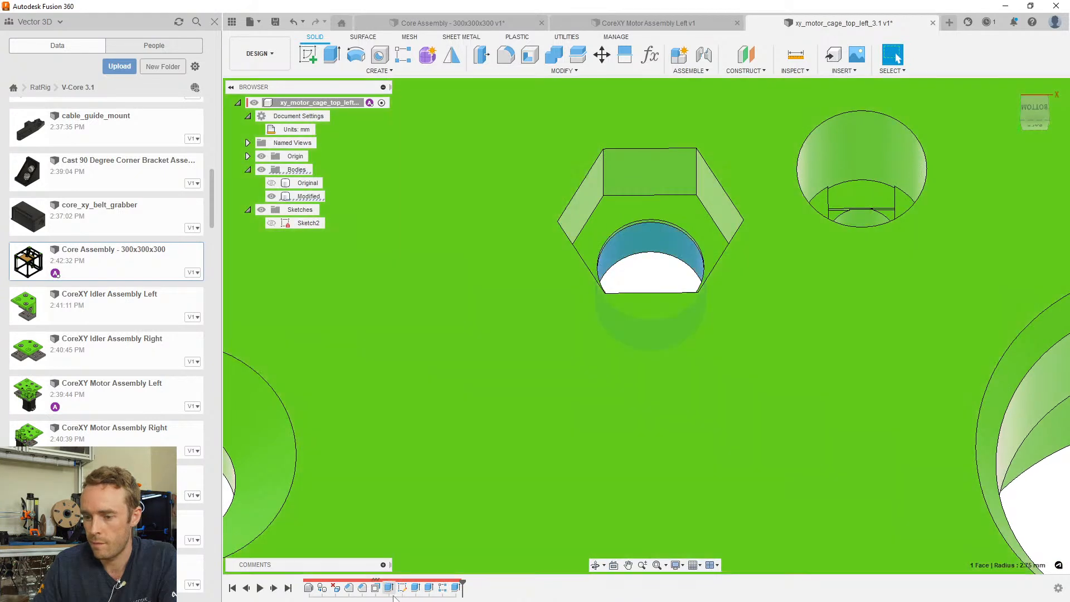
# Reopen the last extrude feature for editing and reapply it as a cut with the All extent
pyautogui.click(457, 588)
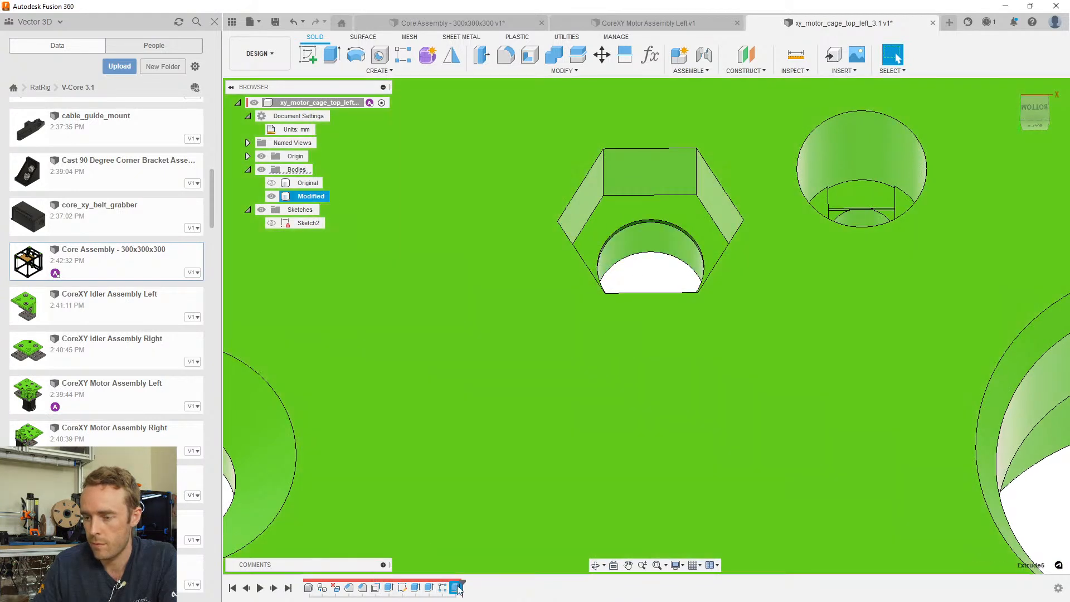
pyautogui.doubleClick(455, 587)
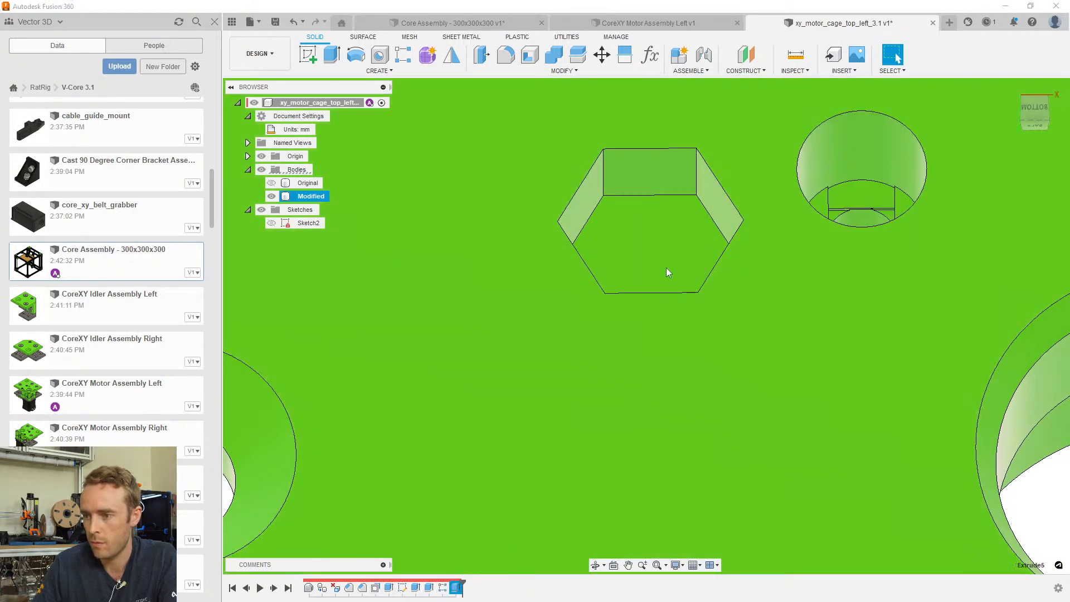
pyautogui.scroll(-6, 661, 246)
pyautogui.keyDown('shift'); pyautogui.moveTo(661, 253); pyautogui.dragTo(665, 80, button='middle'); pyautogui.keyUp('shift')
pyautogui.scroll(8, 662, 213)
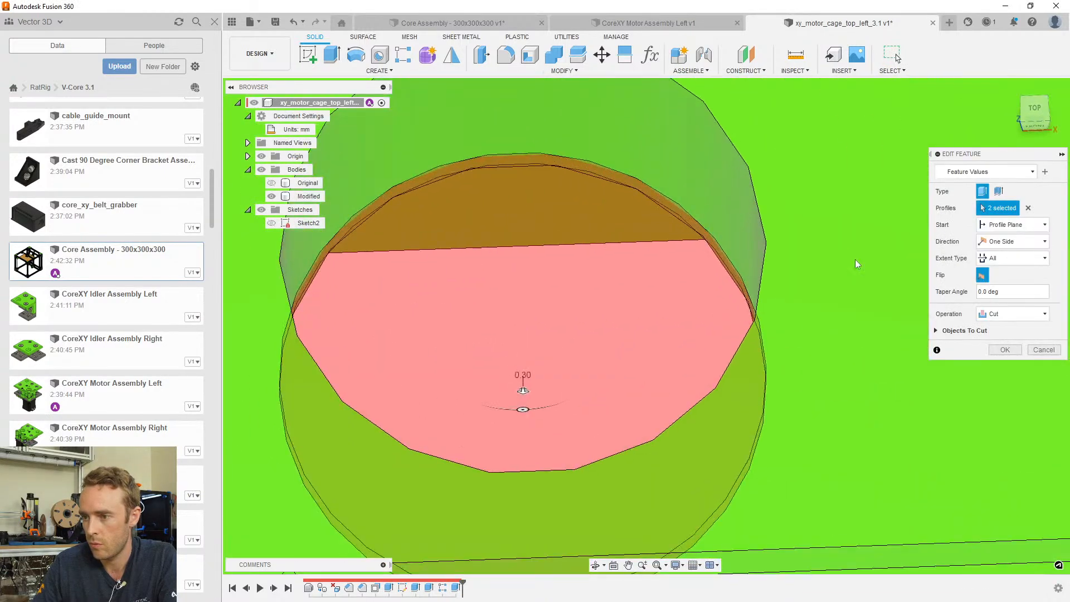
pyautogui.click(1005, 349)
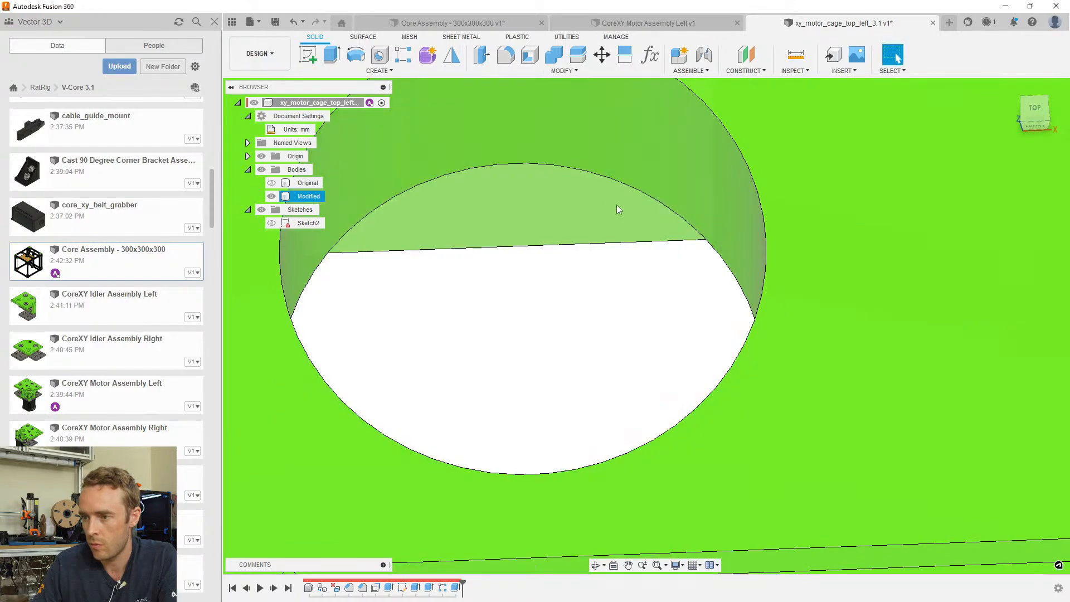
# Examine the hex pockets, screw holes and large bore on the part's underside from several angles
pyautogui.scroll(-5, 619, 211)
pyautogui.scroll(-5, 628, 229)
pyautogui.keyDown('shift'); pyautogui.moveTo(628, 229); pyautogui.dragTo(702, 273, button='middle'); pyautogui.keyUp('shift')
pyautogui.scroll(4, 712, 283)
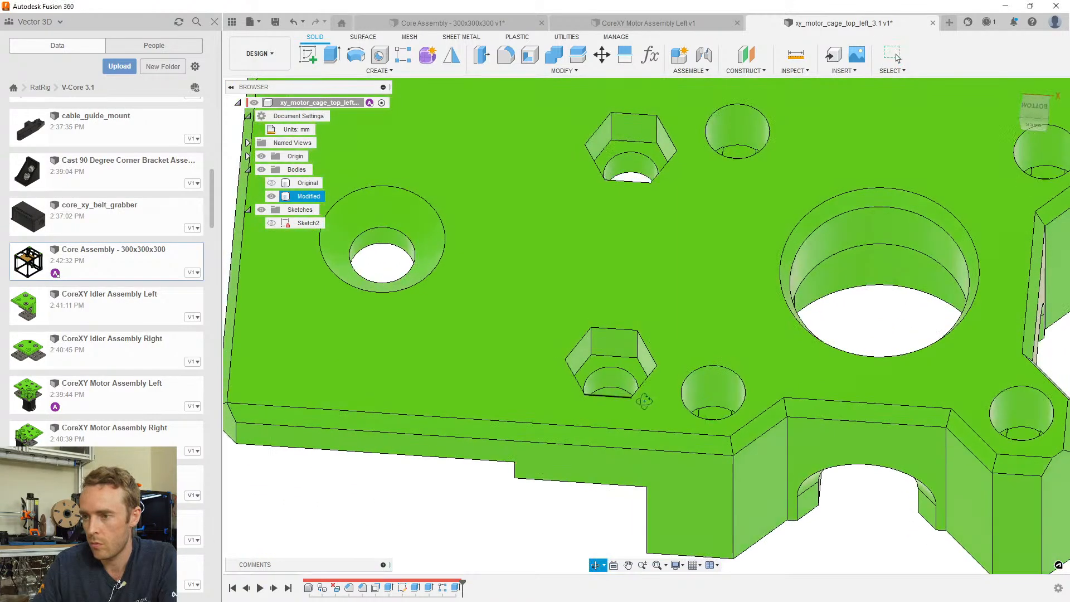
pyautogui.scroll(-2, 711, 278)
pyautogui.moveTo(727, 234); pyautogui.dragTo(895, 58, button='middle')
pyautogui.scroll(-3, 626, 251)
pyautogui.keyDown('shift'); pyautogui.moveTo(592, 350); pyautogui.dragTo(538, 369, button='middle'); pyautogui.keyUp('shift')
pyautogui.scroll(5, 615, 268)
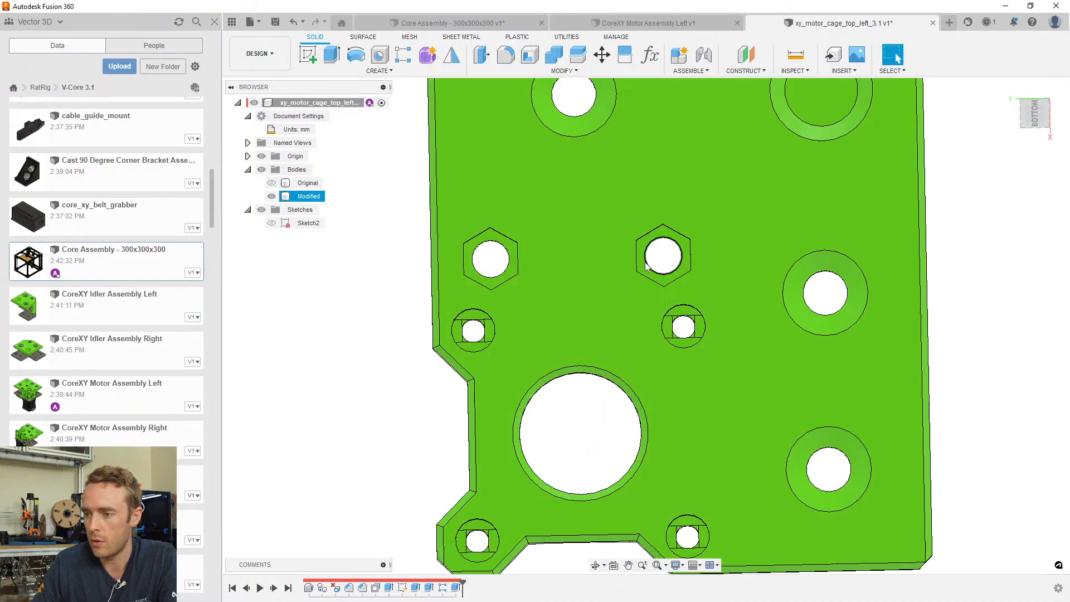
# Start a sketch on the floor face of one hex pocket on the underside
pyautogui.click(647, 256)
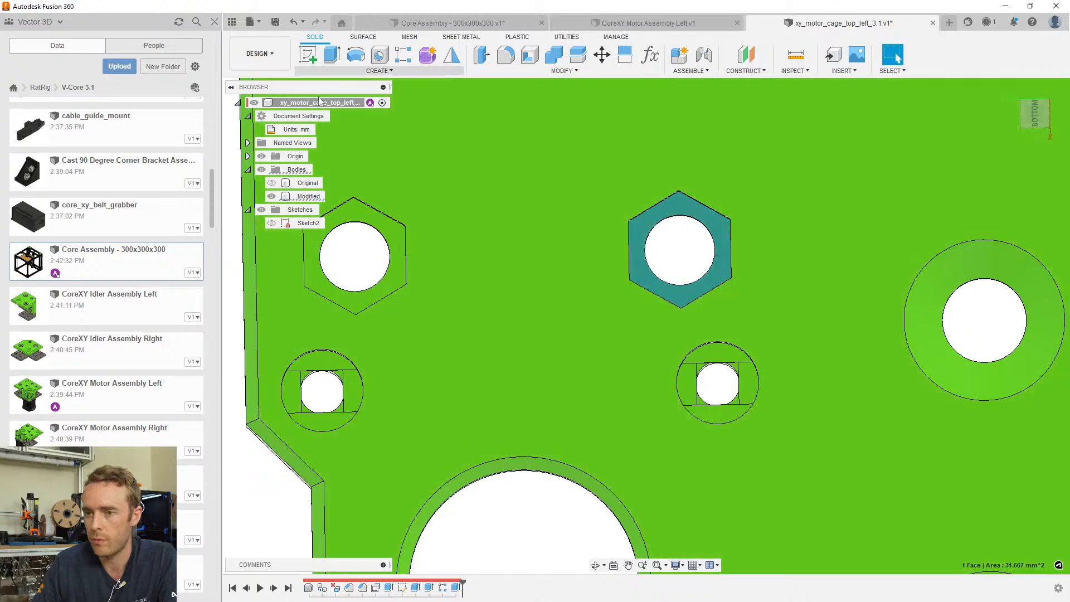
pyautogui.click(386, 228)
pyautogui.click(304, 59)
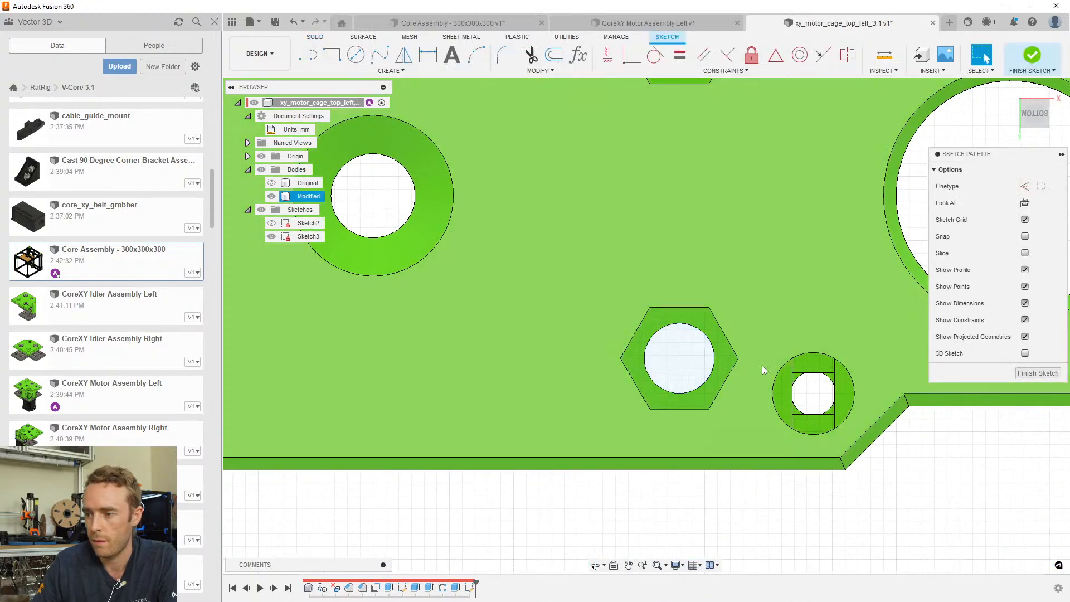
pyautogui.scroll(3, 760, 366)
pyautogui.click(591, 280)
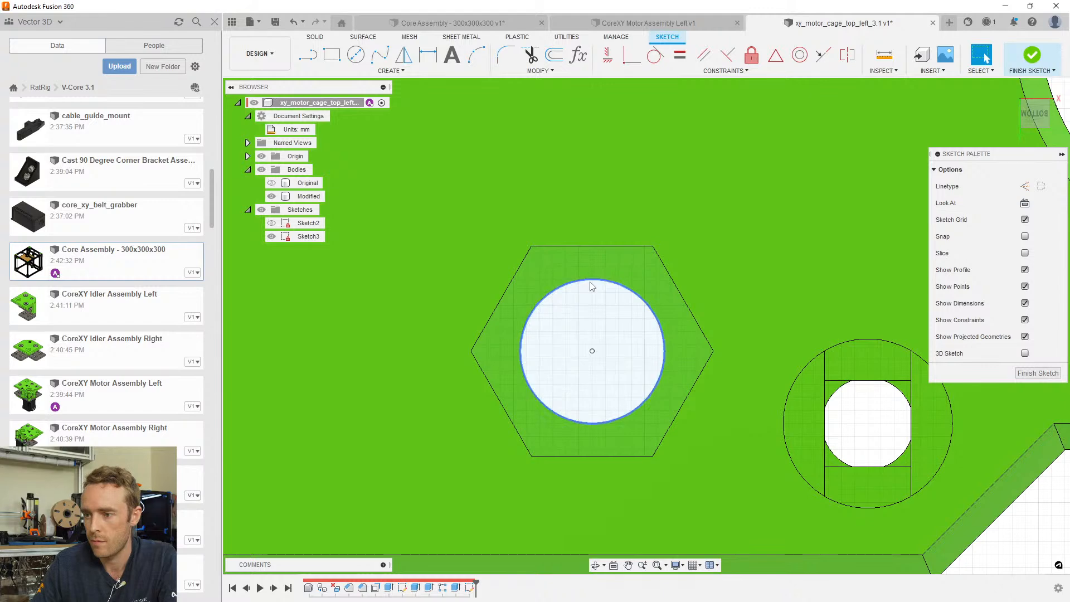
pyautogui.press('Escape')
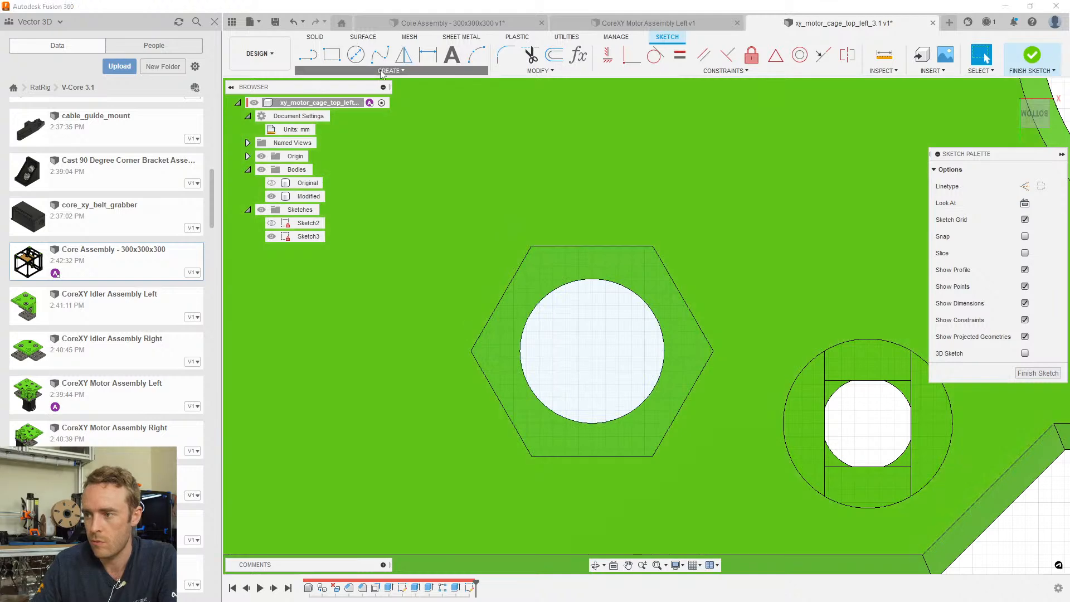
# Sketch a center rectangle around the nut hole, centered on the circle's center point
pyautogui.click(390, 71)
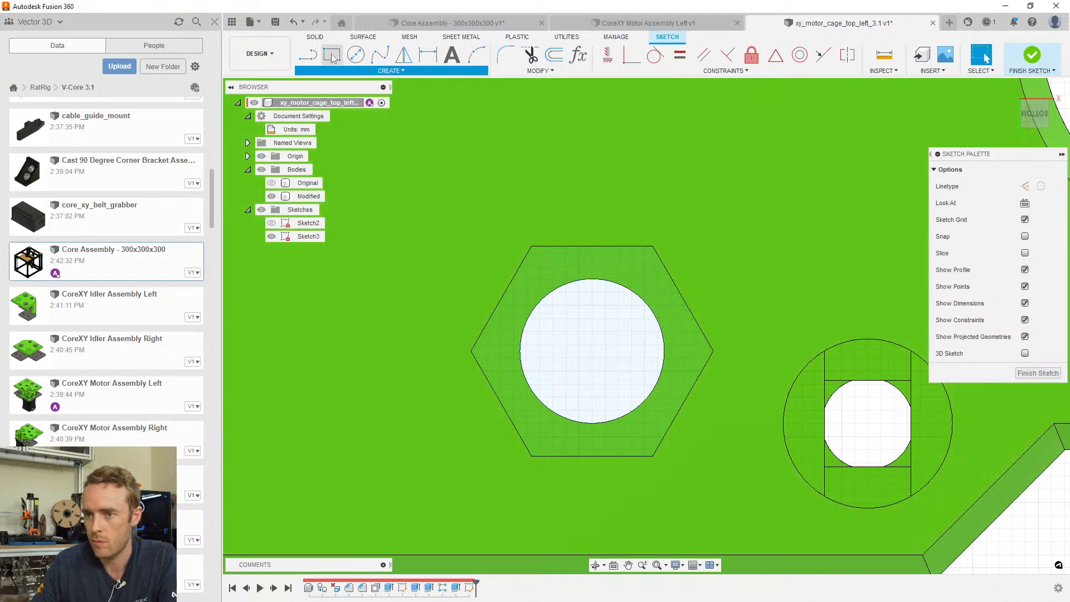
pyautogui.click(332, 58)
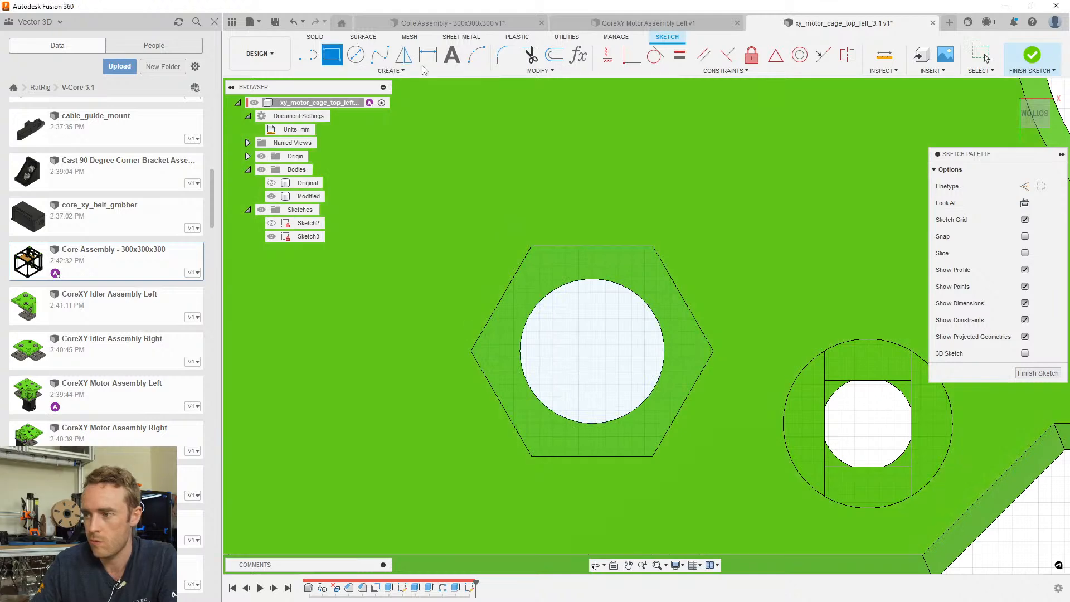
pyautogui.click(591, 351)
pyautogui.click(657, 277)
pyautogui.press('Escape')
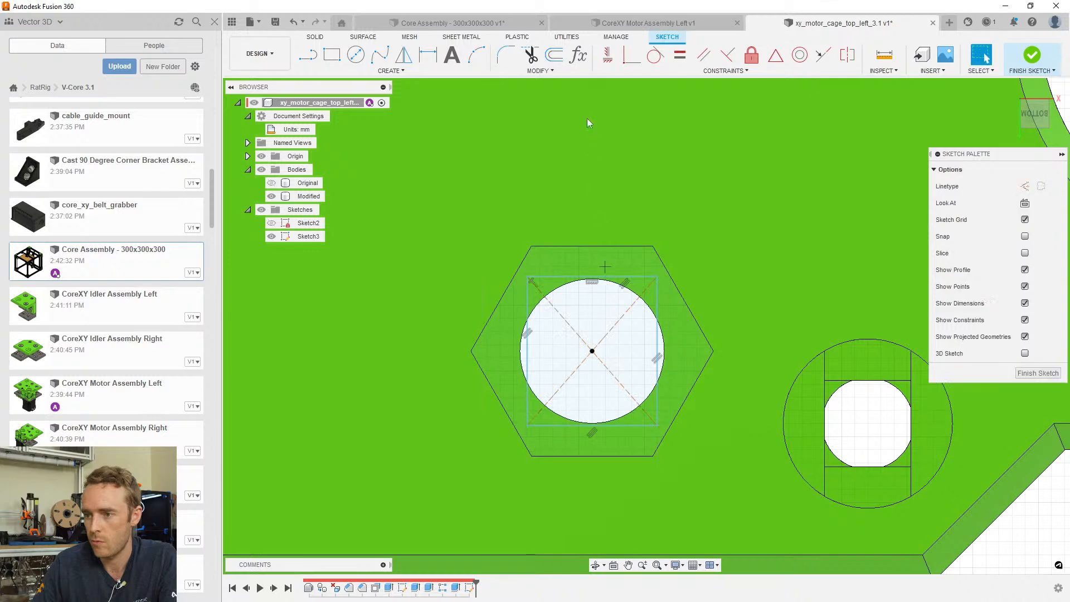
# Constrain two adjacent sides of the rectangle tangent to the nut hole's circle
pyautogui.click(651, 56)
pyautogui.click(564, 277)
pyautogui.click(550, 295)
pyautogui.click(535, 309)
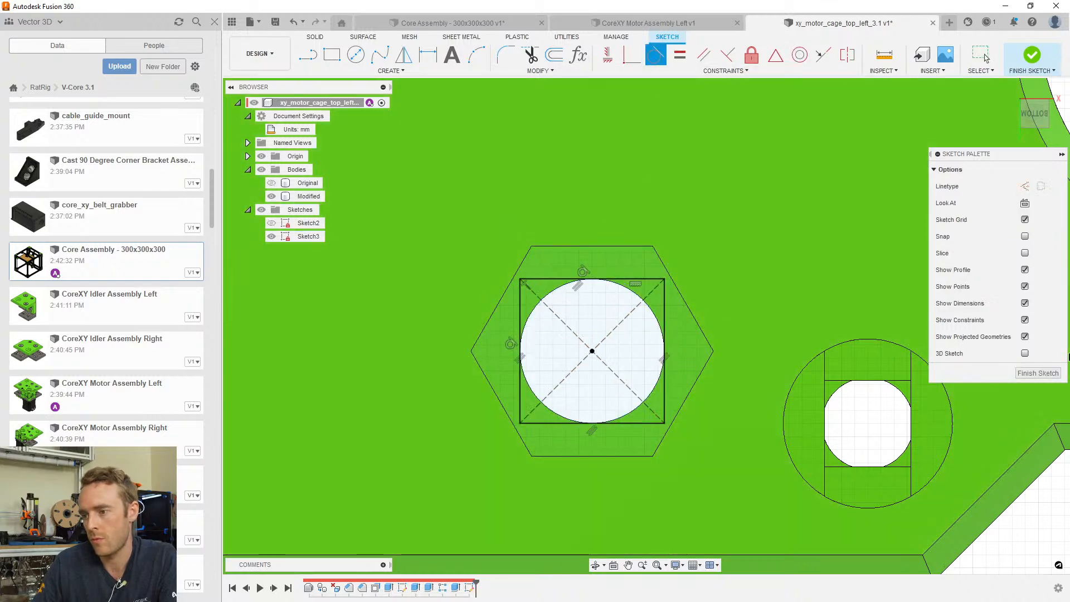
# Extend the two horizontal sides of the square at both ends until they meet the hex pocket's edges
pyautogui.press('Escape')
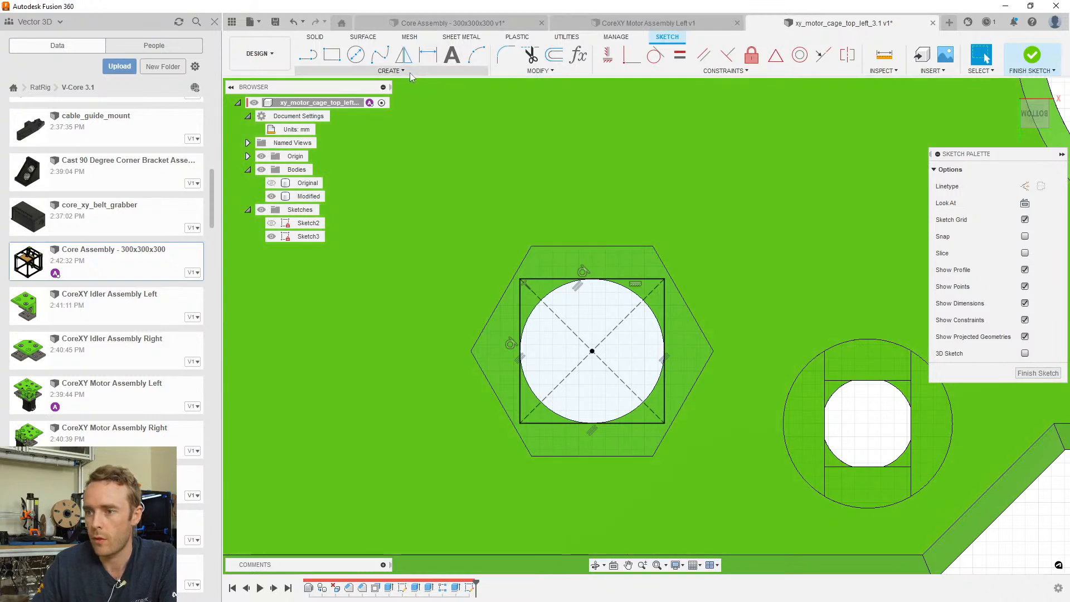
pyautogui.click(409, 72)
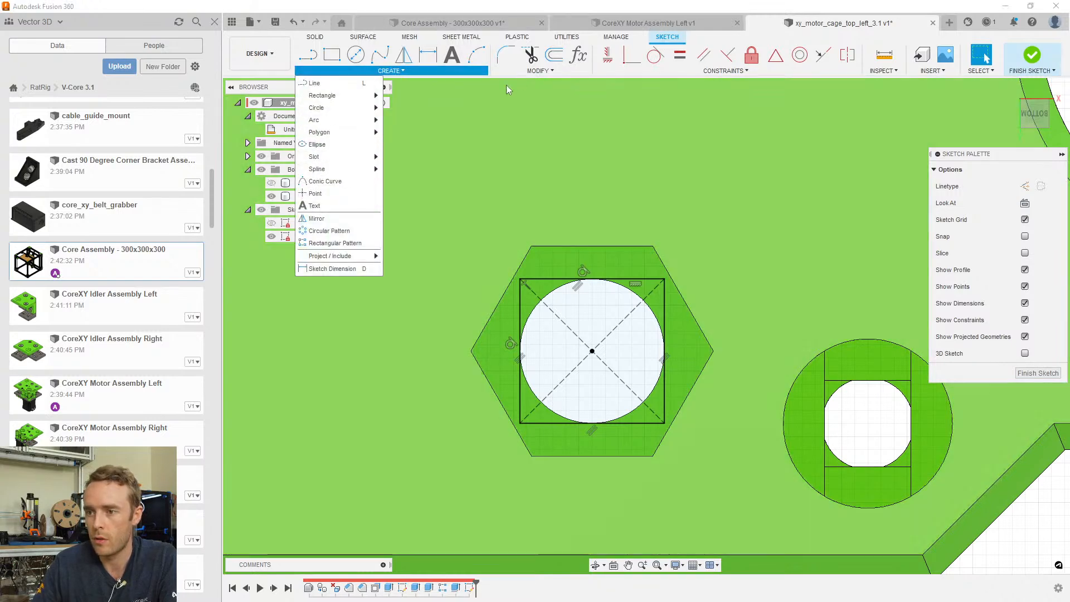
pyautogui.click(546, 71)
pyautogui.click(521, 73)
pyautogui.click(521, 73)
pyautogui.click(512, 107)
pyautogui.click(534, 278)
pyautogui.click(648, 420)
pyautogui.press('Escape')
# Check the corner profiles between the square and the nut hole's circle by selecting them one after another
pyautogui.click(646, 308)
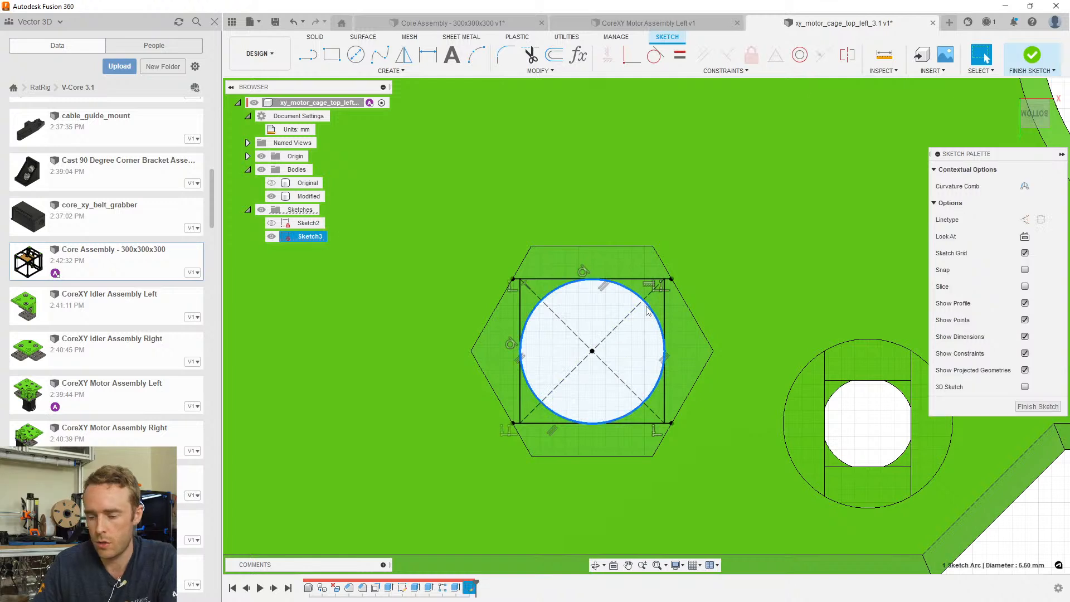
pyautogui.click(644, 309)
pyautogui.click(649, 304)
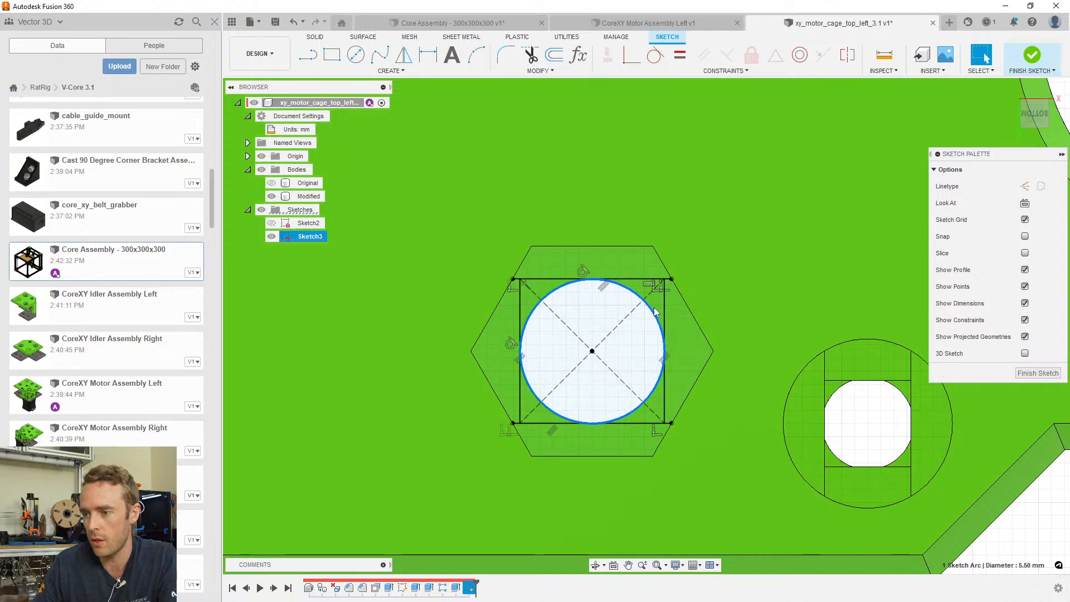
pyautogui.click(659, 400)
pyautogui.click(658, 403)
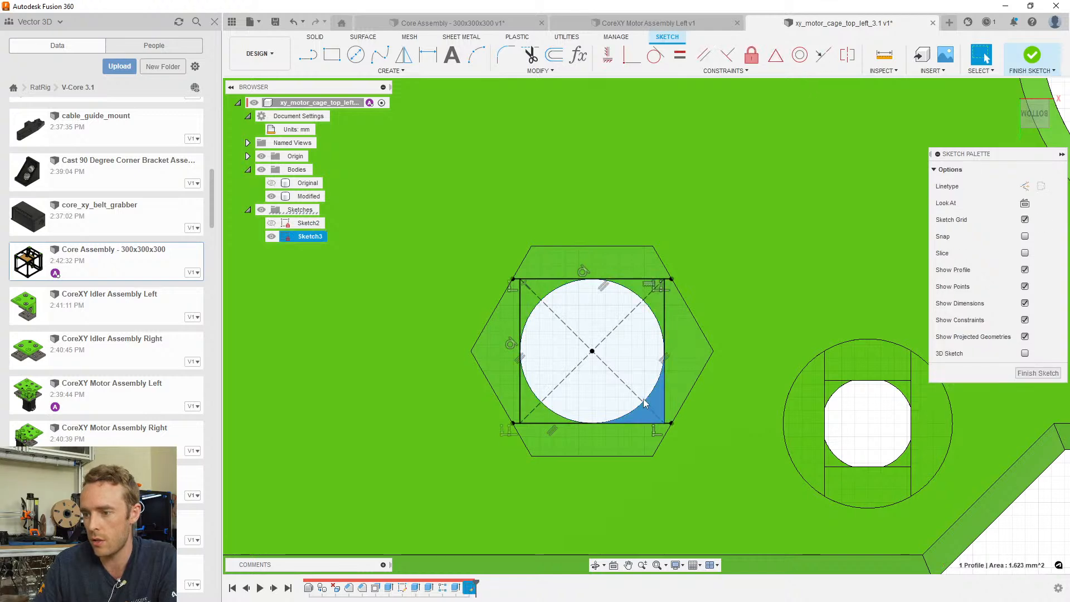
pyautogui.click(536, 408)
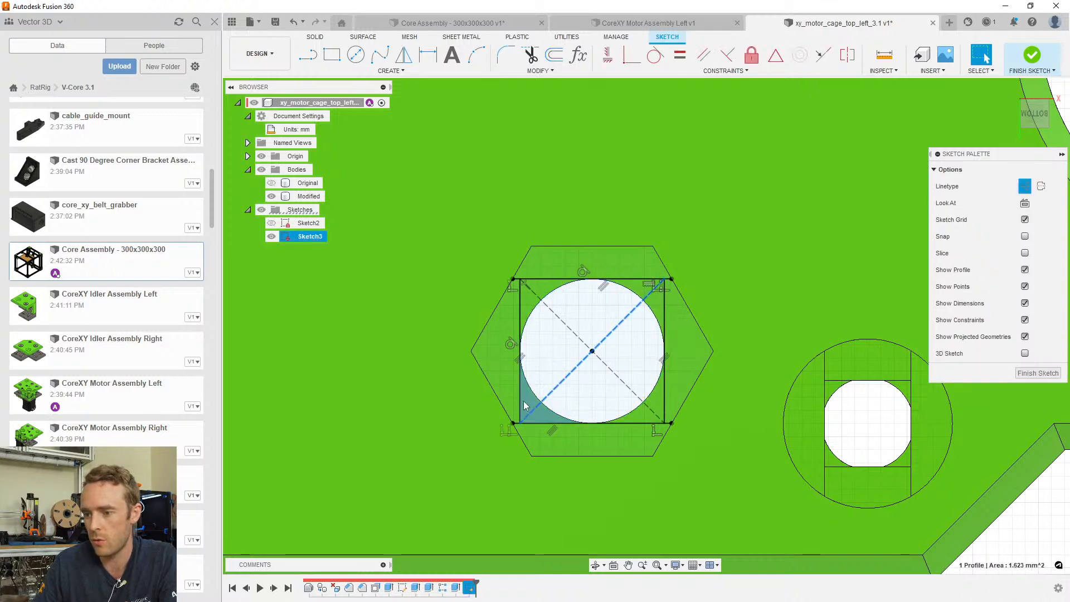
pyautogui.click(526, 288)
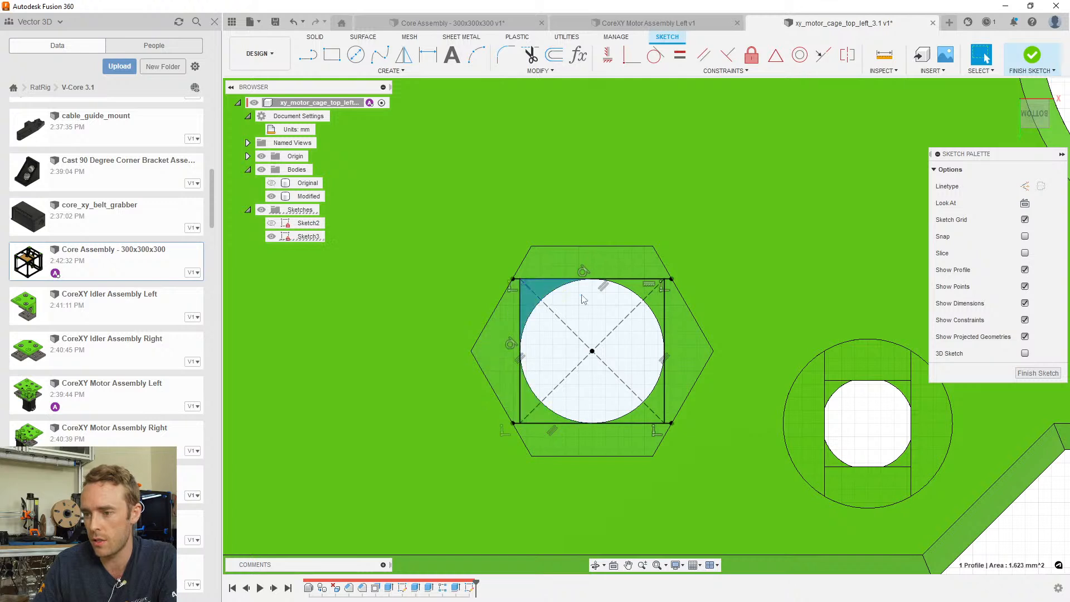
pyautogui.click(655, 288)
pyautogui.click(631, 292)
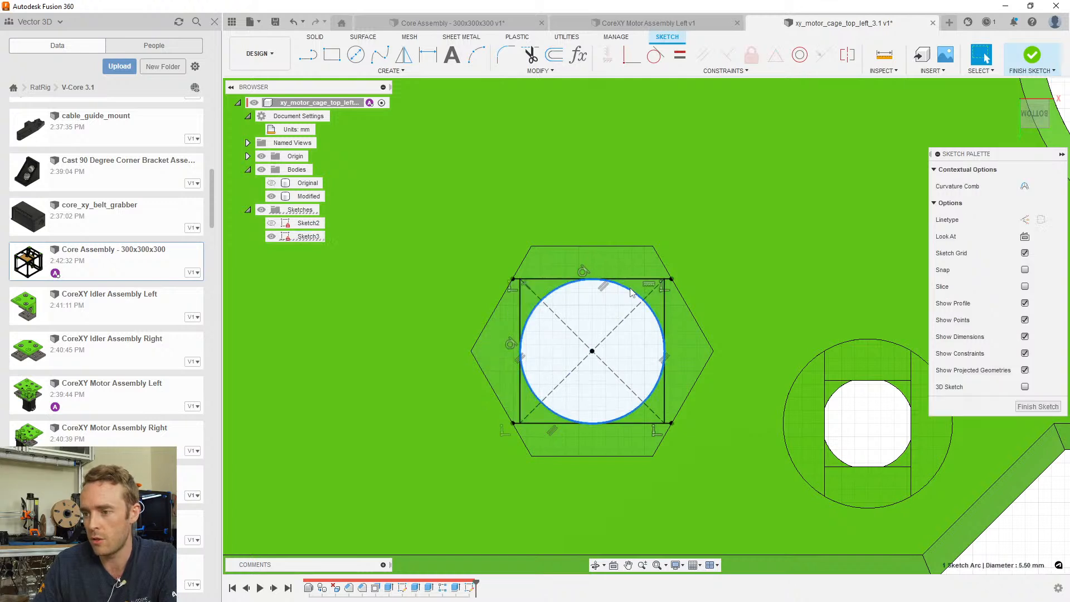
# Extrude the square profile and its two flanking strips 0.4 mm into the hex pocket floor as a cut
pyautogui.click(595, 311)
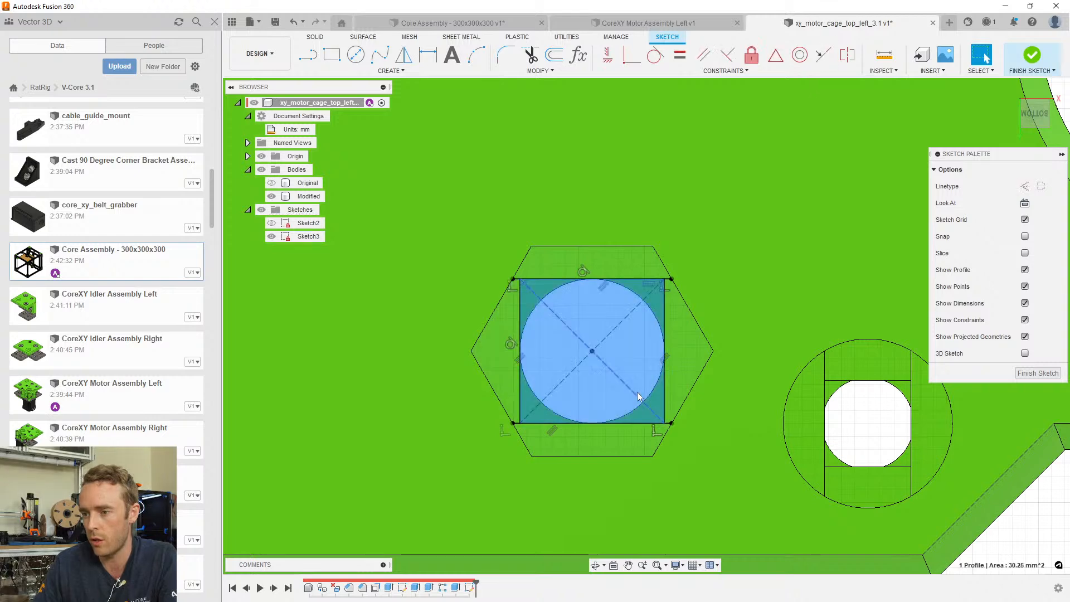
pyautogui.scroll(-3, 586, 333)
pyautogui.keyDown('shift'); pyautogui.moveTo(591, 357); pyautogui.dragTo(559, 338, button='middle'); pyautogui.keyUp('shift')
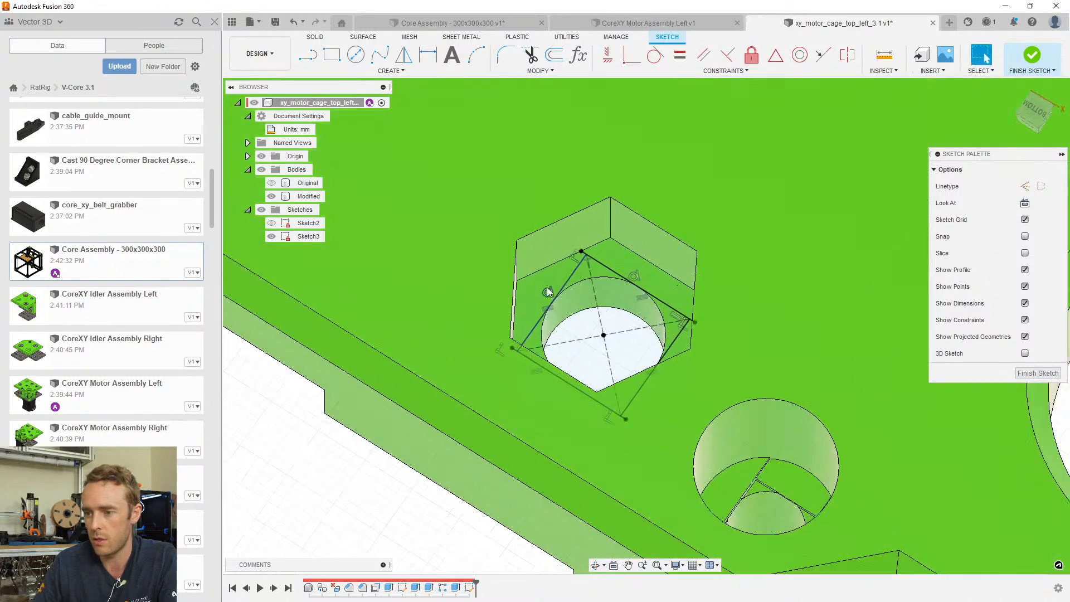
pyautogui.press('e')
pyautogui.click(649, 344)
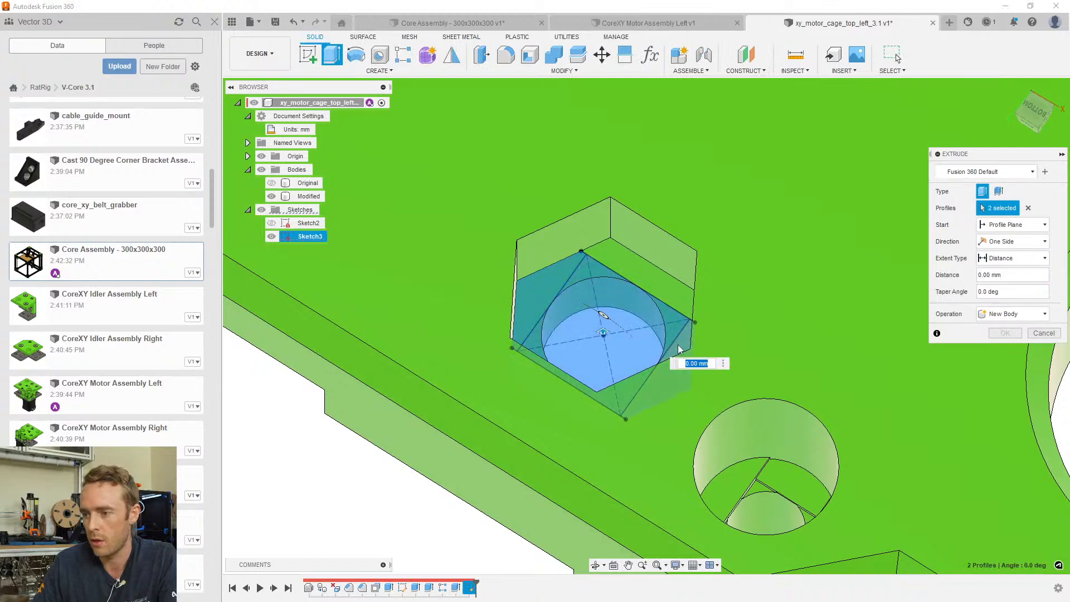
pyautogui.click(679, 349)
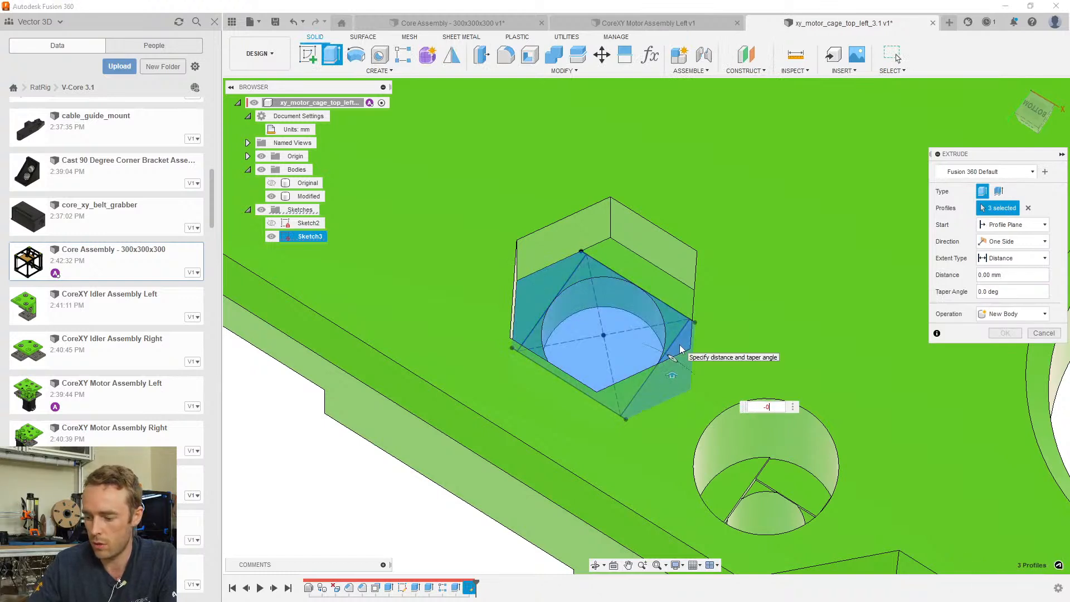
pyautogui.press('Return')
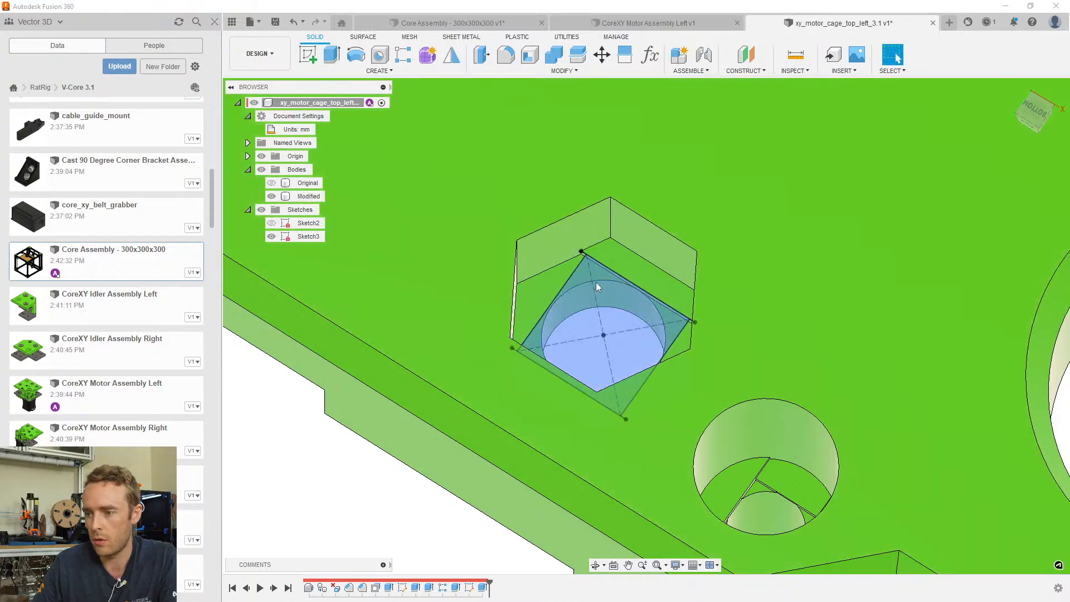
pyautogui.click(581, 271)
pyautogui.write('e-0.4')
pyautogui.press('Return')
pyautogui.press('Return')
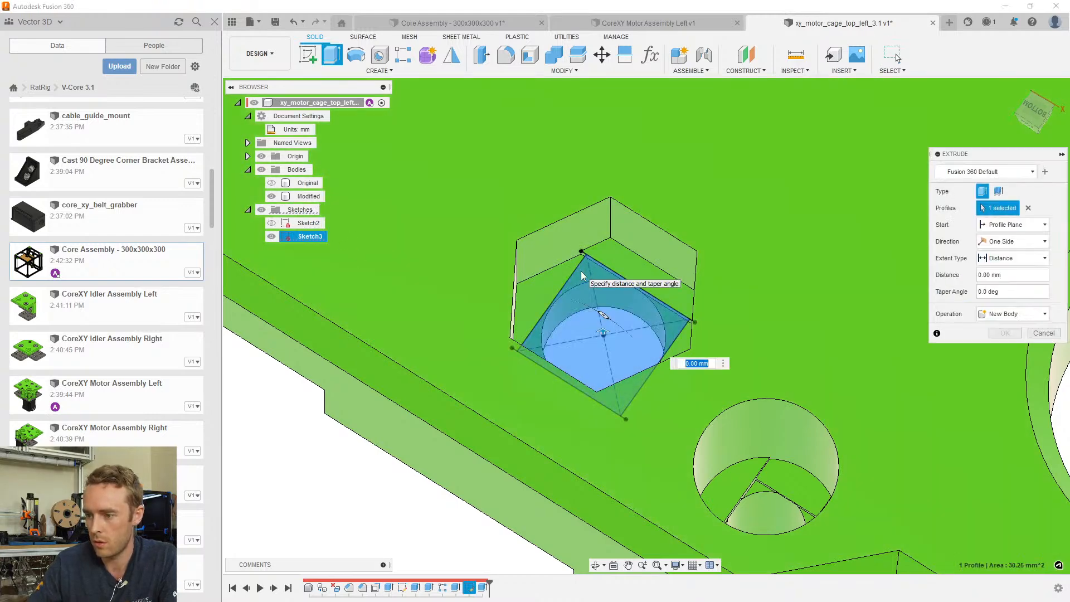
# Edit the three-profile pocket cut and set its distance to -0.2 mm
pyautogui.doubleClick(482, 587)
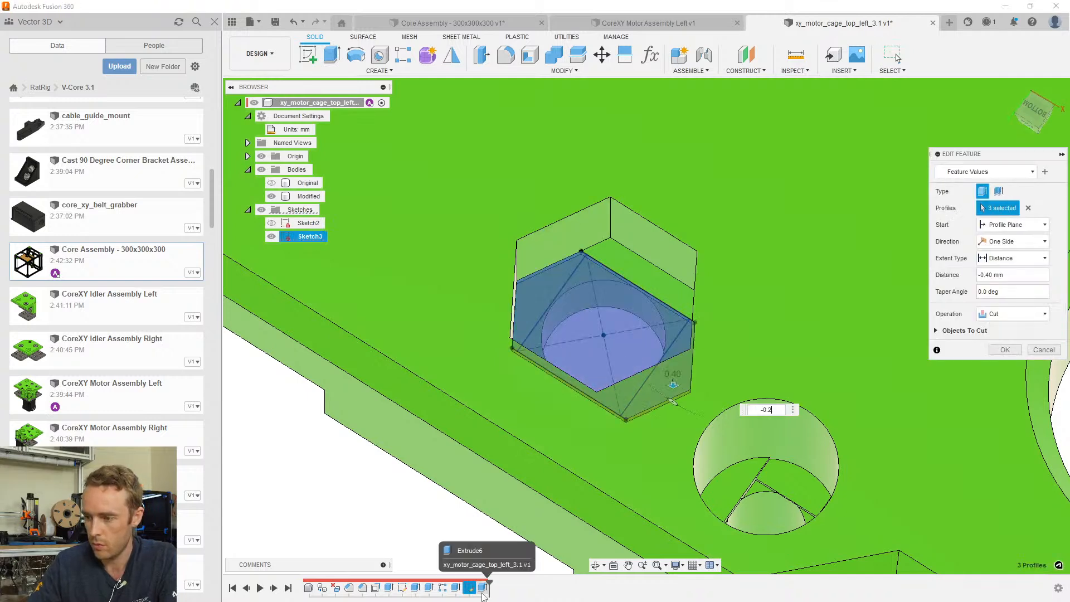
pyautogui.write('-0.2')
pyautogui.press('Return')
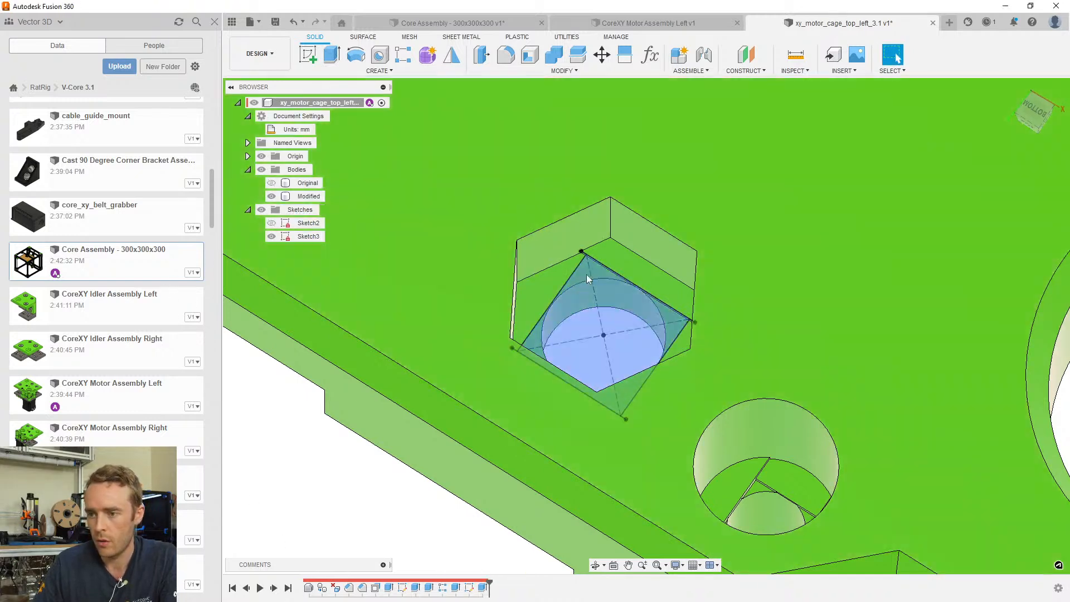
# Cut only the square profile around the nut hole into the hex pocket floor and hide Sketch3
pyautogui.click(579, 296)
pyautogui.press('e')
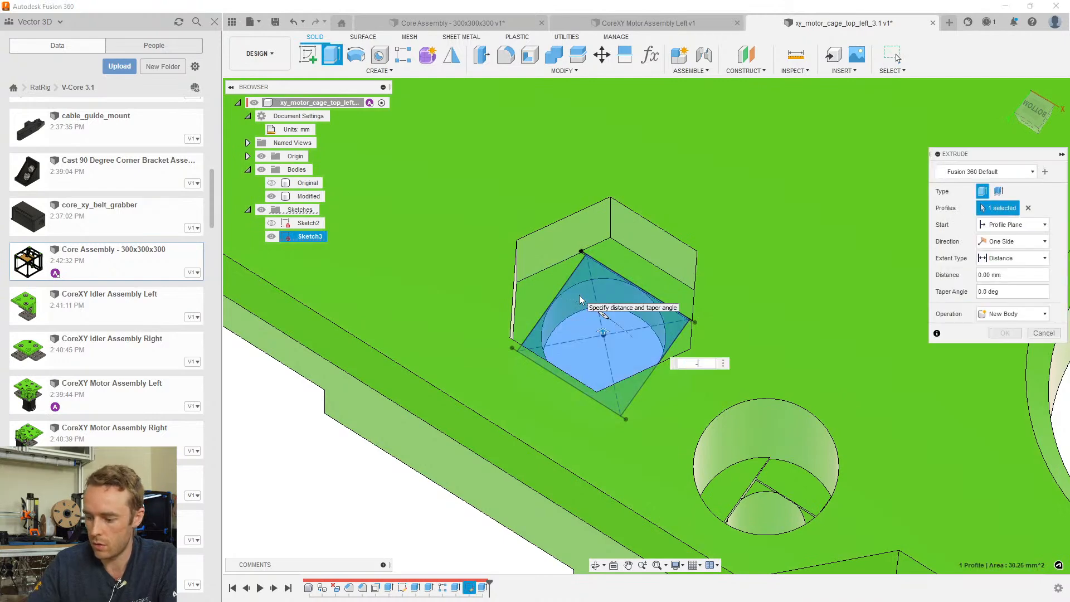
pyautogui.press('Escape')
pyautogui.scroll(-3, 591, 362)
pyautogui.click(271, 236)
pyautogui.keyDown('shift'); pyautogui.moveTo(726, 347); pyautogui.dragTo(625, 316, button='middle'); pyautogui.keyUp('shift')
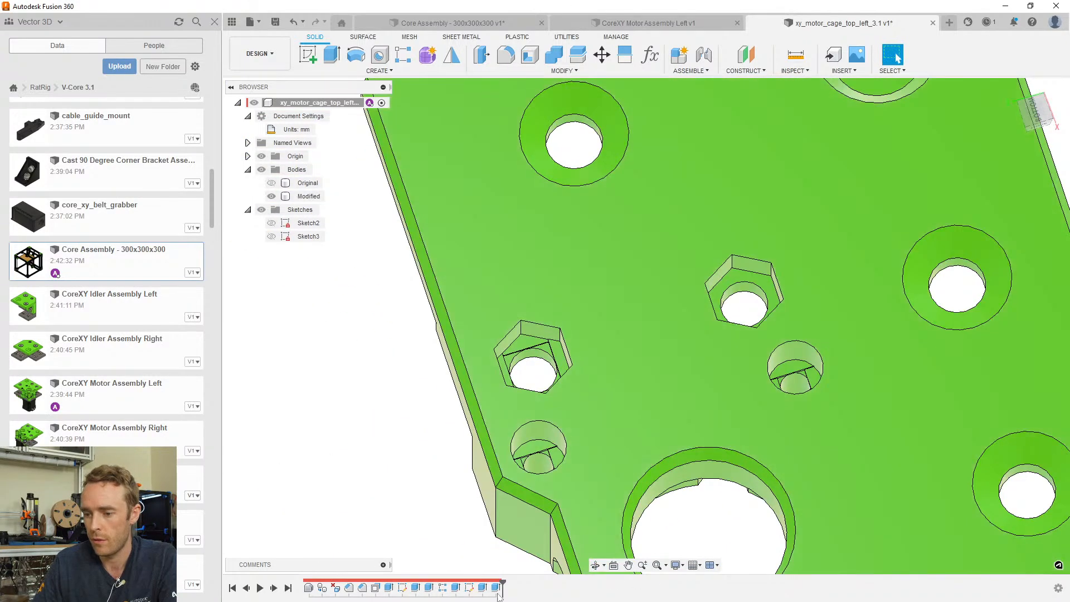
pyautogui.click(496, 587)
pyautogui.keyDown('shift'); pyautogui.click(482, 588); pyautogui.keyUp('shift')
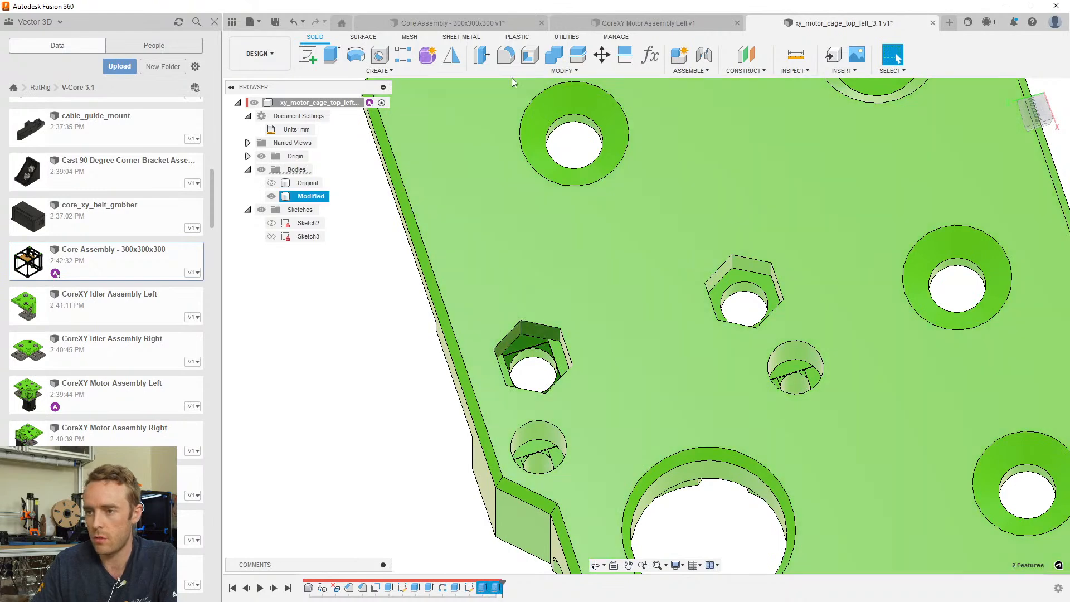
pyautogui.press('Escape')
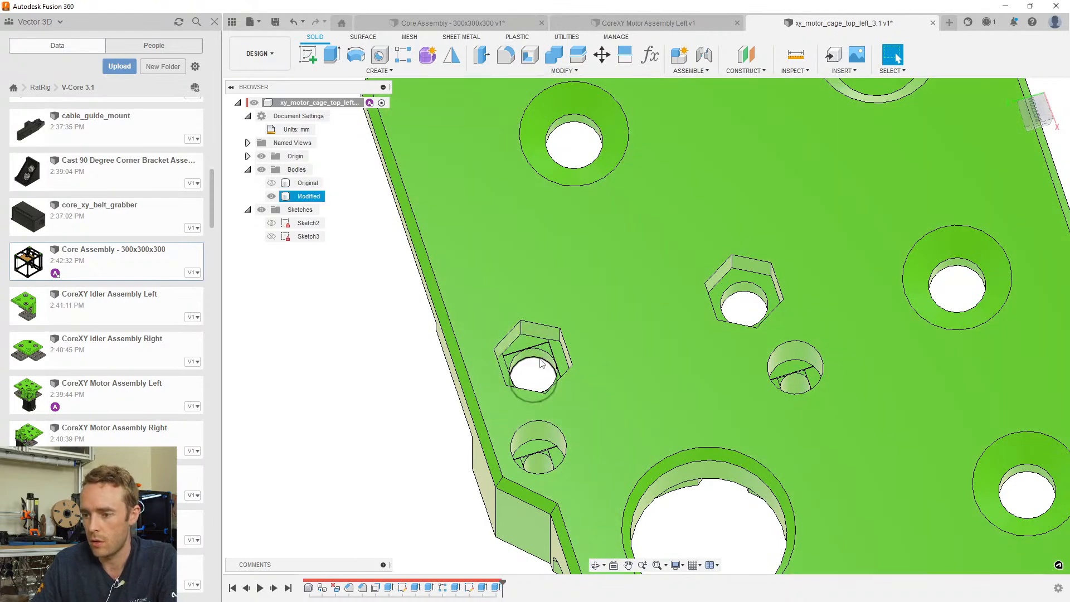
# Measure the distance between the two hex-pocket nut holes on the Modified body and inspect both from above and below
pyautogui.scroll(3, 541, 357)
pyautogui.press('i')
pyautogui.click(535, 357)
pyautogui.click(820, 264)
pyautogui.scroll(-2, 712, 290)
pyautogui.keyDown('shift'); pyautogui.moveTo(711, 290); pyautogui.dragTo(708, 267, button='middle'); pyautogui.keyUp('shift')
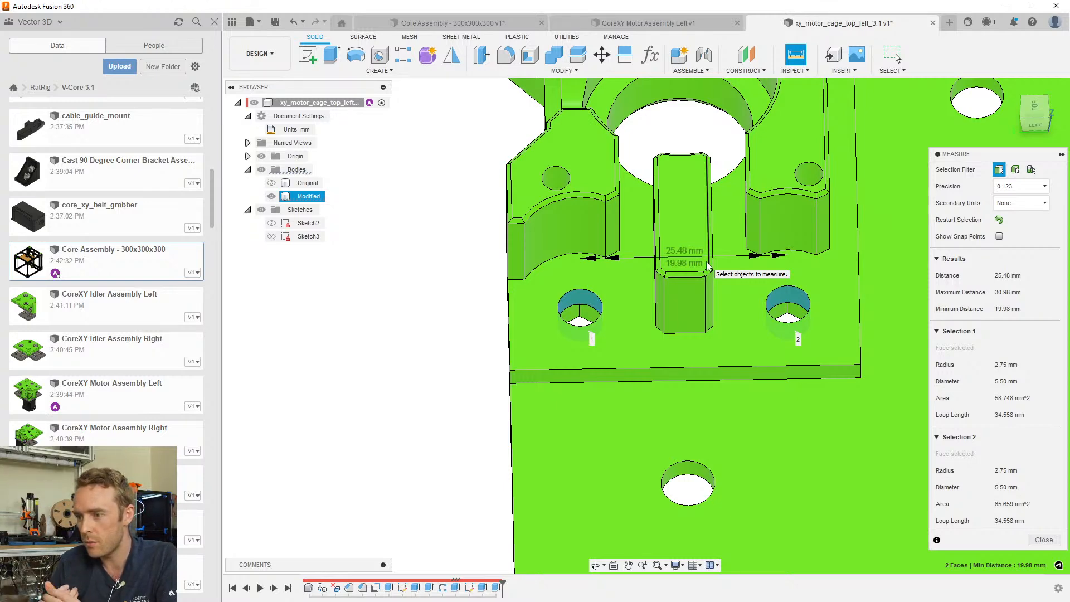
pyautogui.scroll(5, 706, 266)
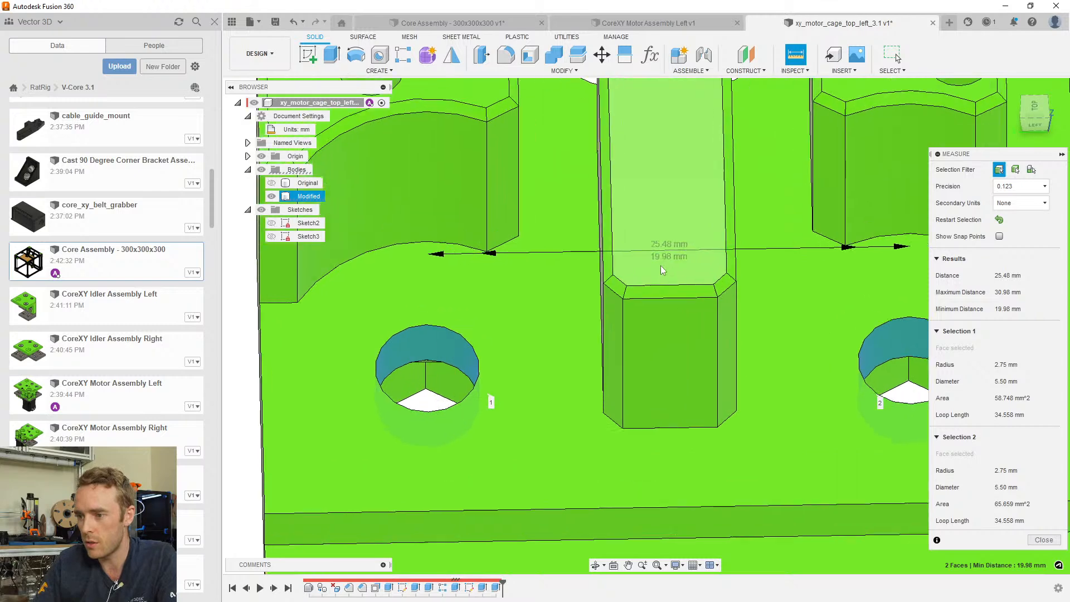
pyautogui.scroll(-3, 676, 342)
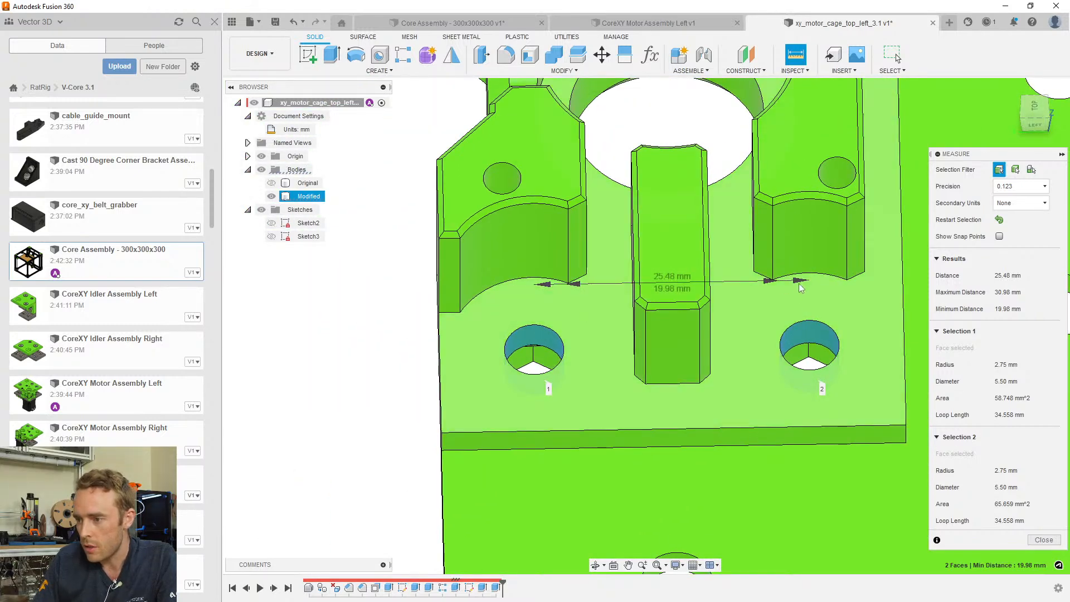
pyautogui.keyDown('shift'); pyautogui.moveTo(598, 370); pyautogui.dragTo(667, 524, button='middle'); pyautogui.keyUp('shift')
pyautogui.scroll(5, 663, 329)
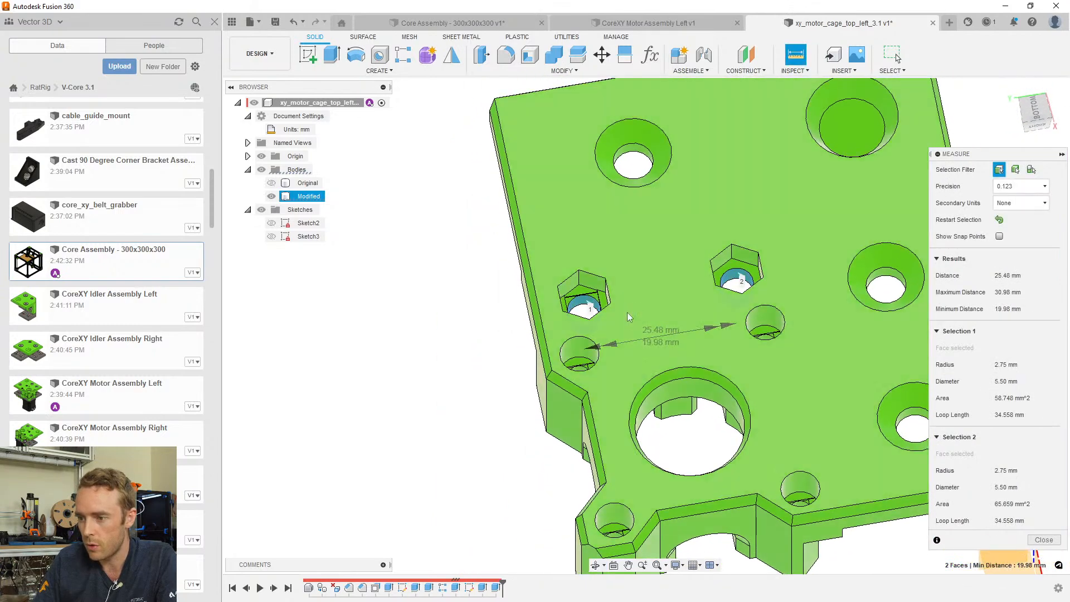
pyautogui.scroll(1, 804, 257)
pyautogui.press('Escape')
# Display the Original body instead of the Modified one and measure the distance between its two matching nut holes
pyautogui.click(857, 230)
pyautogui.moveTo(503, 582)
pyautogui.mouseDown()
pyautogui.moveTo(275, 580)
pyautogui.moveTo(503, 582)
pyautogui.mouseUp()
pyautogui.click(272, 237)
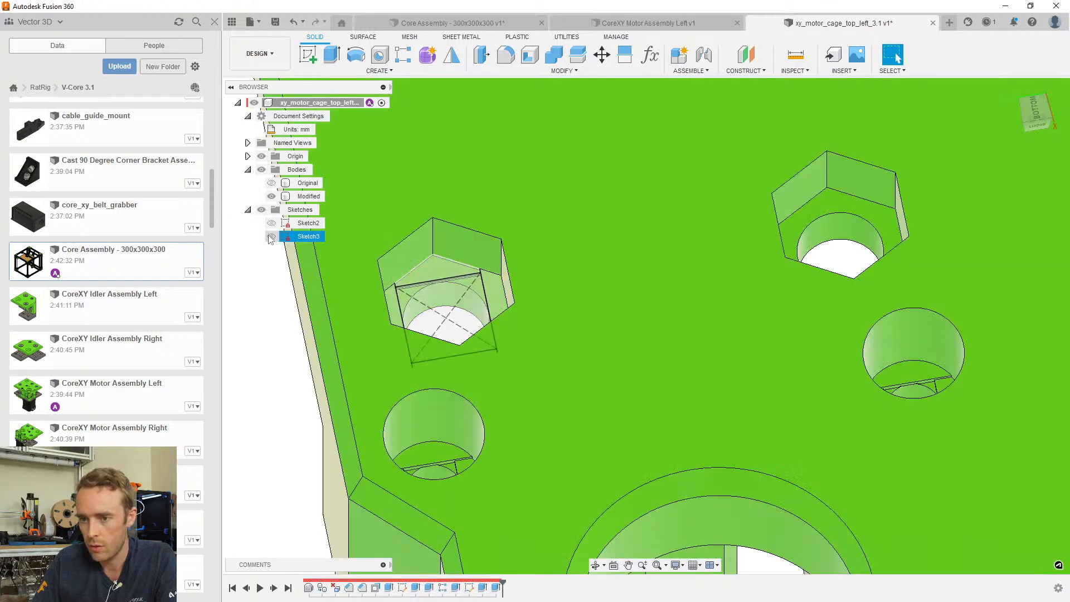
pyautogui.click(271, 196)
pyautogui.click(271, 183)
pyautogui.scroll(-4, 455, 291)
pyautogui.keyDown('shift'); pyautogui.moveTo(458, 296); pyautogui.dragTo(474, 162, button='middle'); pyautogui.keyUp('shift')
pyautogui.scroll(2, 472, 313)
pyautogui.press('i')
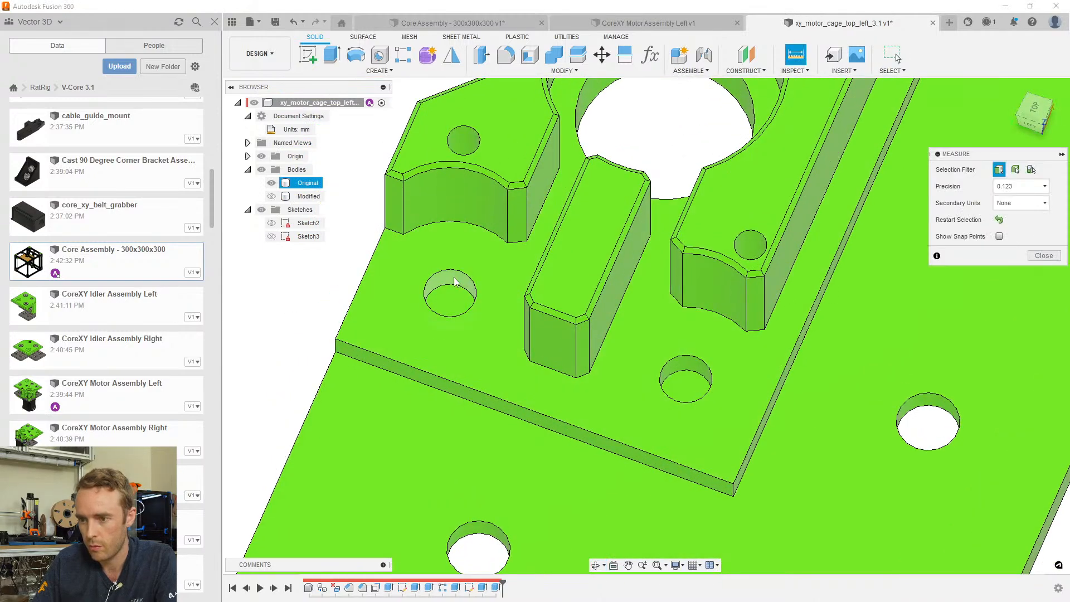
pyautogui.click(454, 288)
pyautogui.click(679, 369)
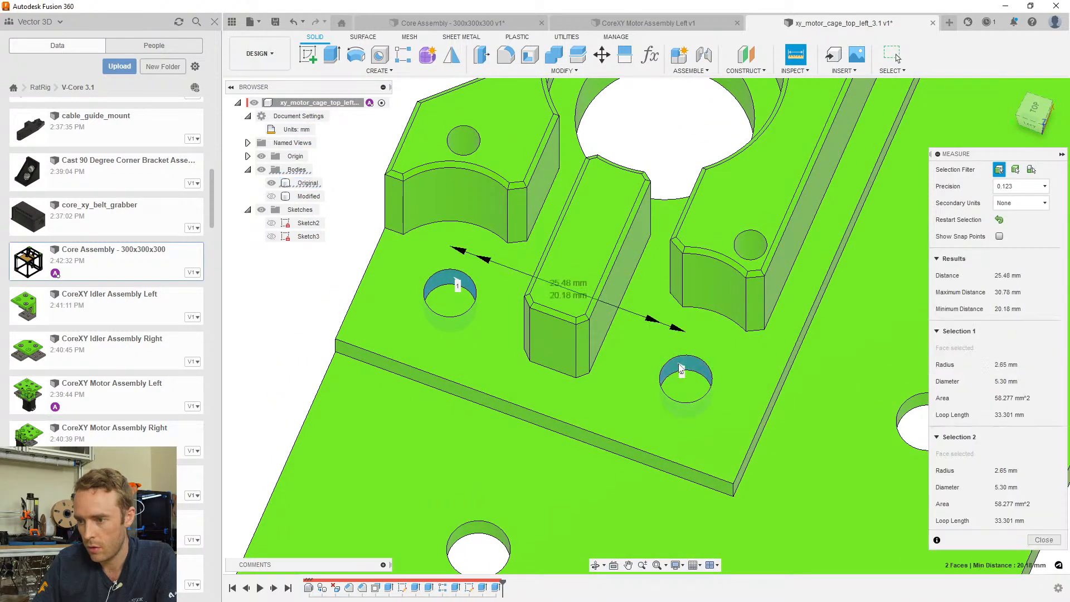
# Hide the Original body and display the Modified body again, showing its underside
pyautogui.press('Escape')
pyautogui.click(271, 183)
pyautogui.click(270, 196)
pyautogui.scroll(-3, 615, 330)
pyautogui.scroll(2, 476, 320)
pyautogui.click(521, 294)
pyautogui.keyDown('shift'); pyautogui.moveTo(592, 244); pyautogui.dragTo(588, 430, button='middle'); pyautogui.keyUp('shift')
# Pattern the two hex-pocket bridging cuts along the Y axis to the second pocket, with quantity 2 and distance 25.48 mm
pyautogui.click(495, 586)
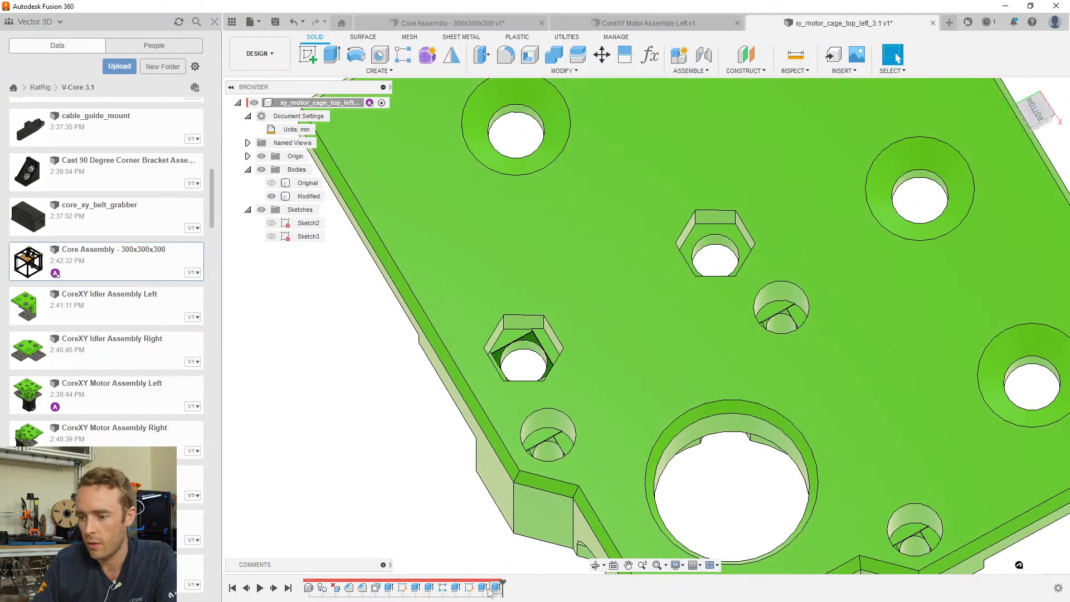
pyautogui.keyDown('shift'); pyautogui.click(482, 586); pyautogui.keyUp('shift')
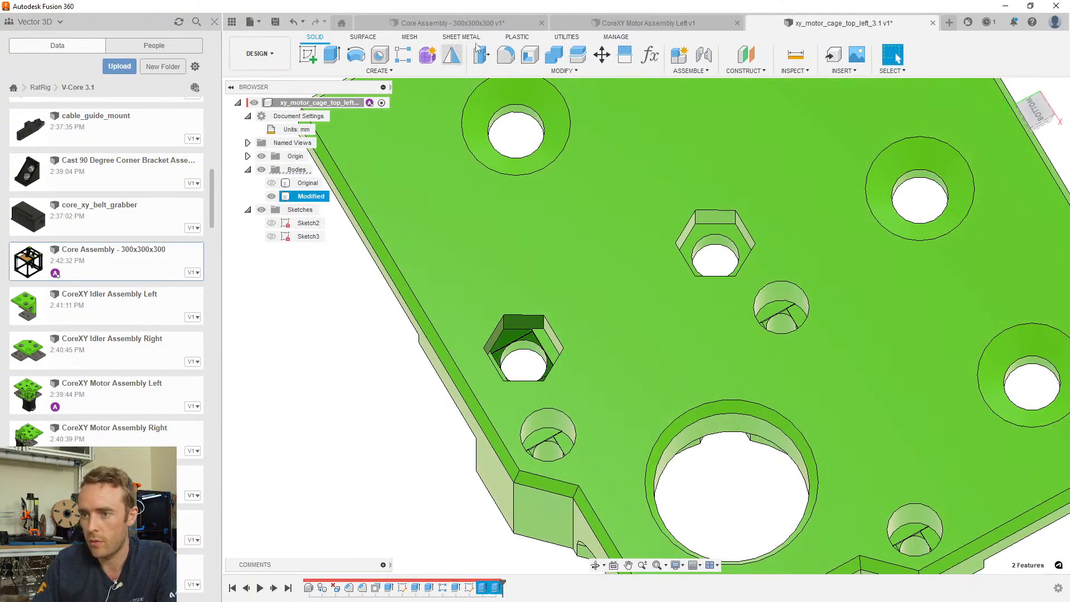
pyautogui.click(403, 55)
pyautogui.scroll(5, 661, 302)
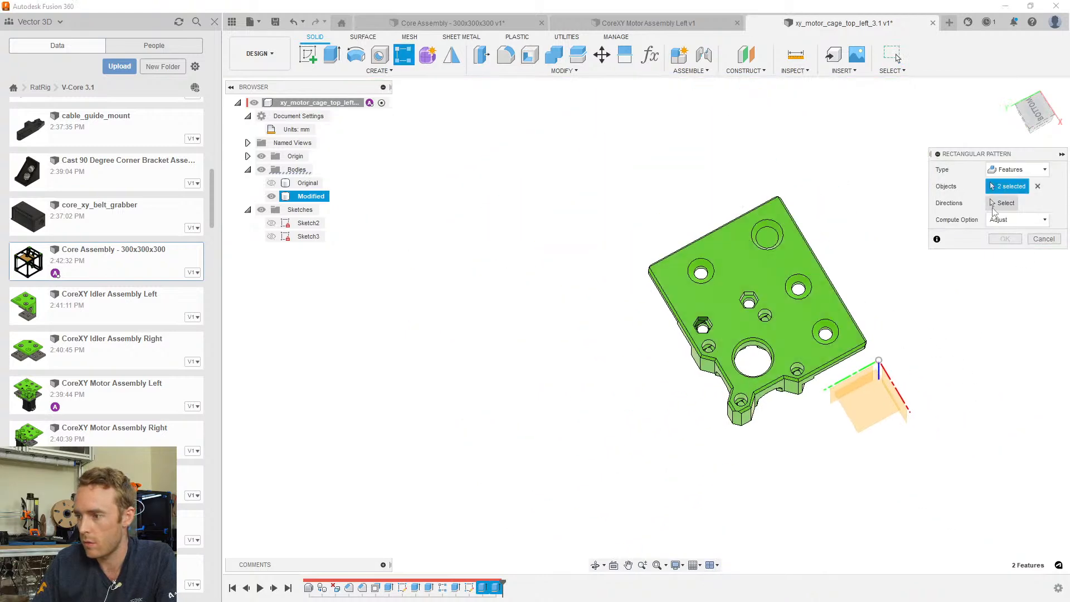
pyautogui.click(992, 201)
pyautogui.click(860, 377)
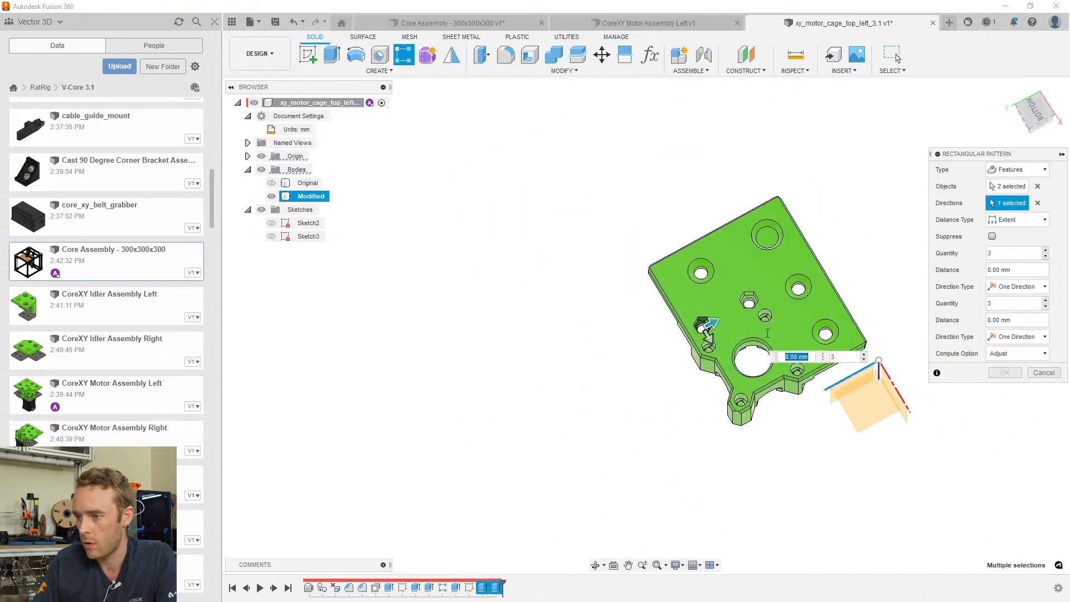
pyautogui.scroll(-3, 705, 322)
pyautogui.moveTo(709, 333); pyautogui.dragTo(798, 287)
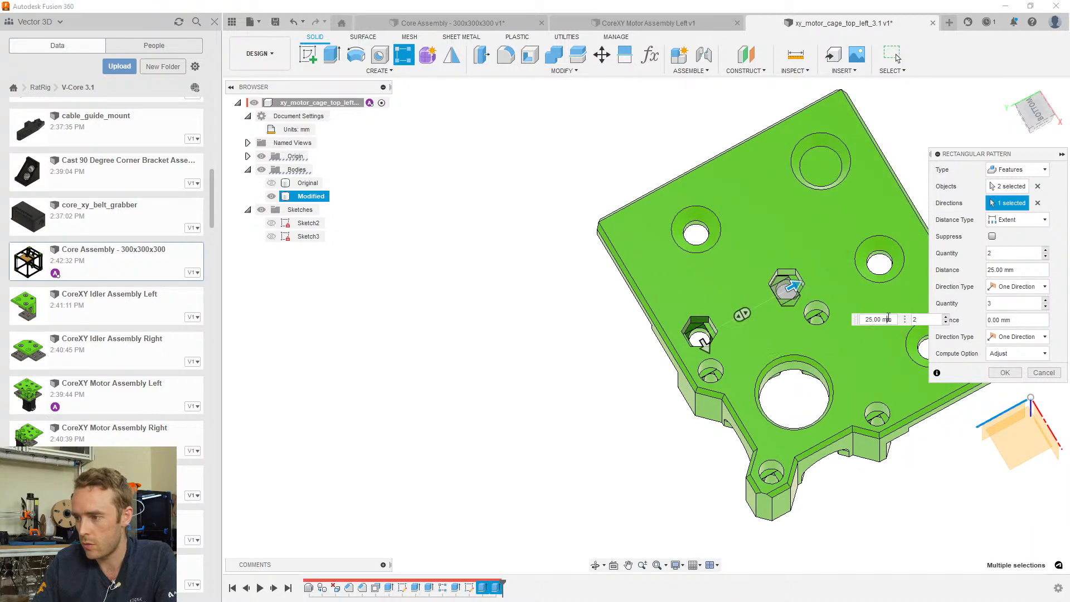
pyautogui.press('Return')
pyautogui.press('Return')
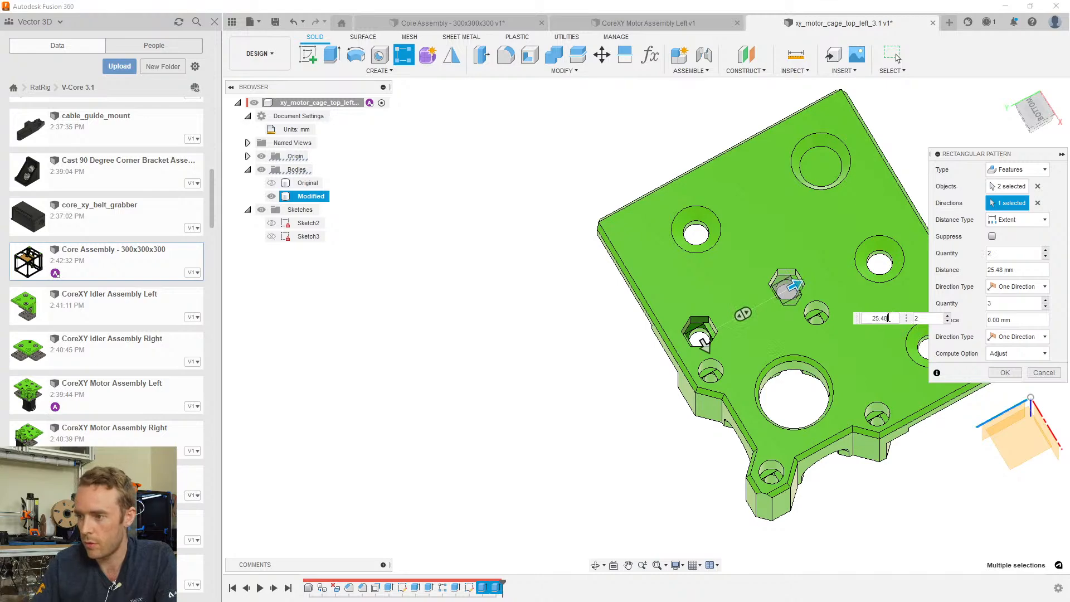
# Inspect the patterned cuts in the second hex pocket and save the design
pyautogui.scroll(-5, 746, 279)
pyautogui.keyDown('shift'); pyautogui.moveTo(745, 278); pyautogui.dragTo(627, 297, button='middle'); pyautogui.keyUp('shift')
pyautogui.scroll(5, 772, 280)
pyautogui.press('Escape')
pyautogui.scroll(5, 771, 280)
pyautogui.scroll(-1, 669, 324)
pyautogui.click(440, 178)
pyautogui.hotkey('ctrl', 's')
pyautogui.press('Return')
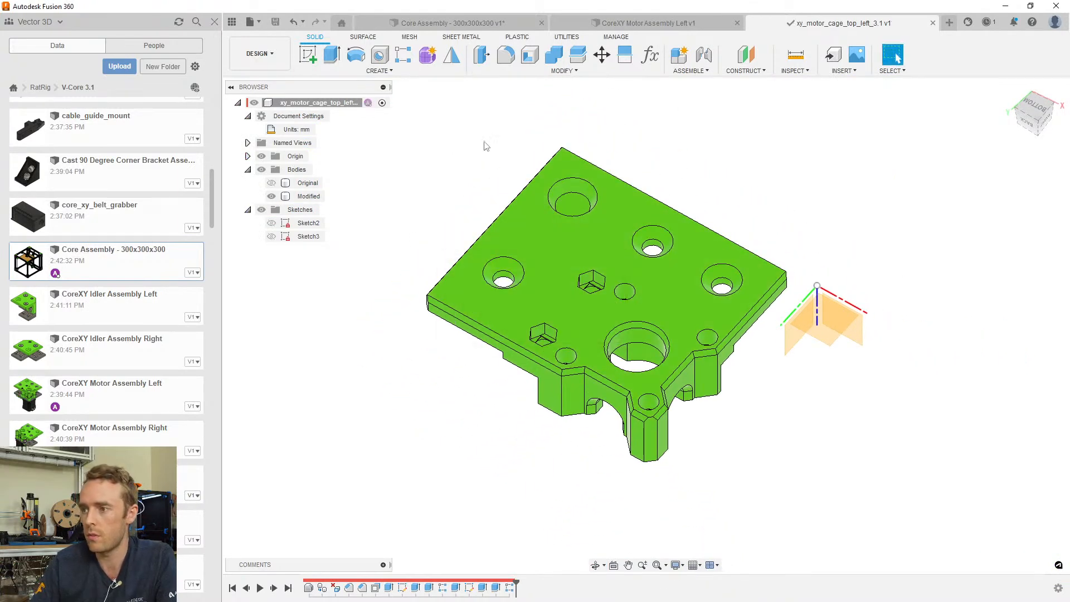
# Export the motor cage component as an STL mesh named xy_motor_cage_top_left_3.1 v1.stl in the Downloads folder
pyautogui.rightClick(331, 103)
pyautogui.click(362, 293)
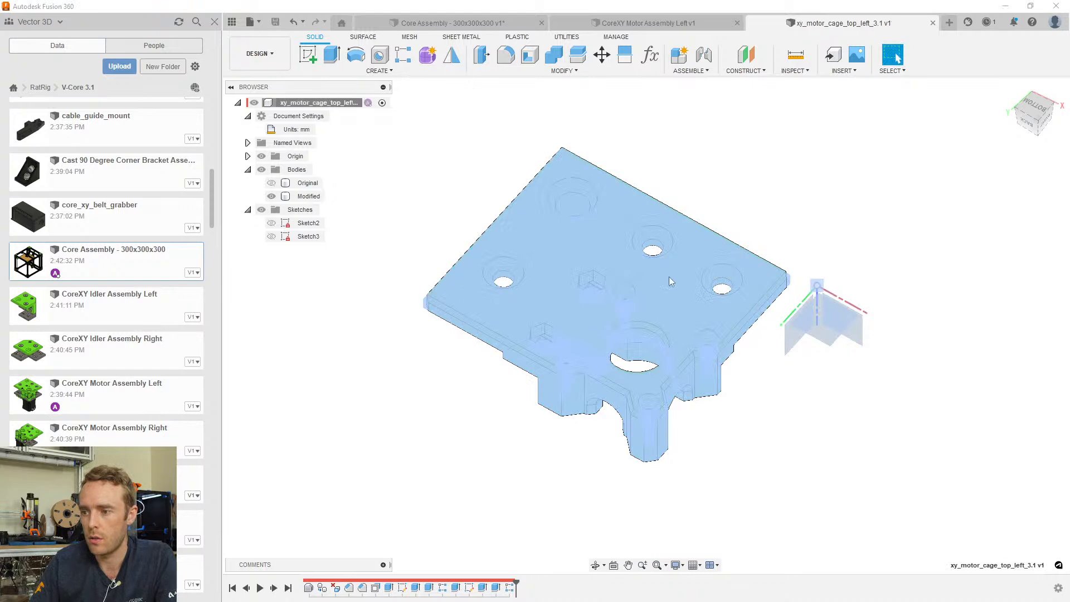
pyautogui.click(1006, 339)
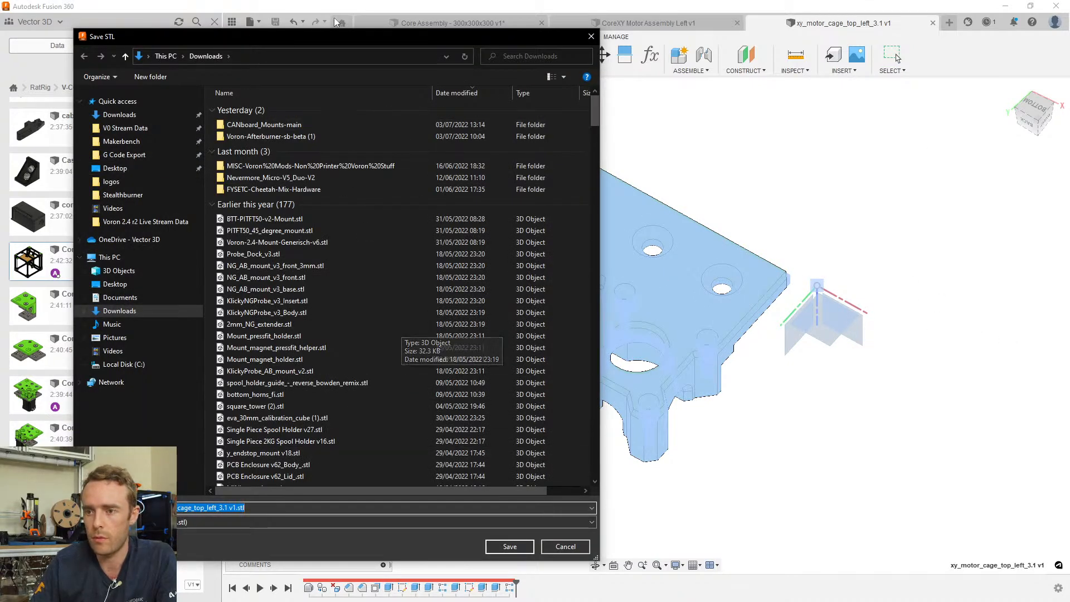
pyautogui.moveTo(334, 36); pyautogui.dragTo(414, 0)
pyautogui.press('Return')
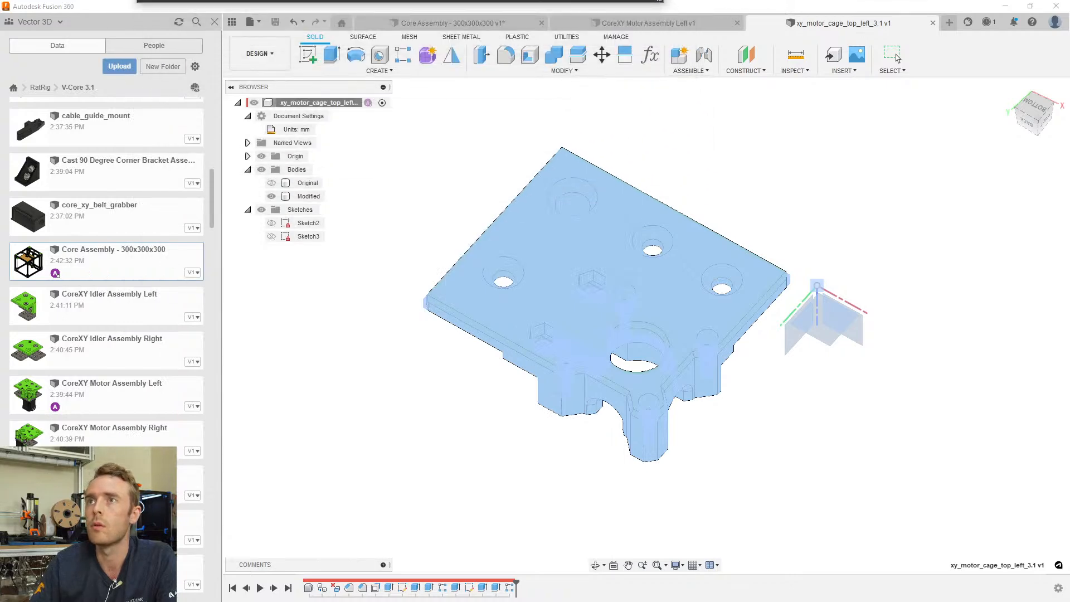
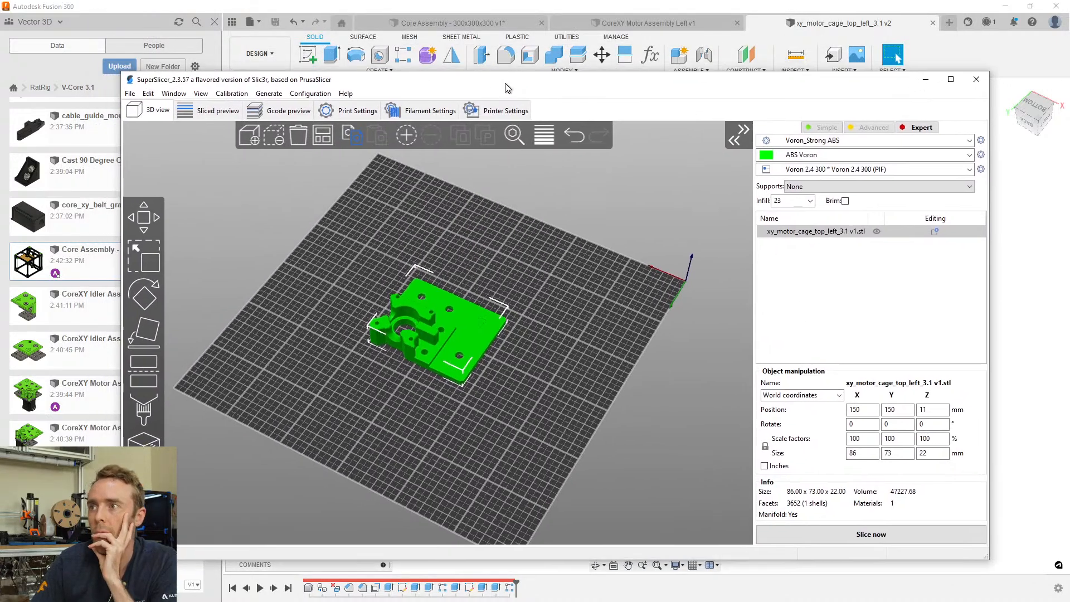
# Switch to SuperSlicer, check the loaded motor cage model in the 3D view and slice it
pyautogui.moveTo(507, 88); pyautogui.dragTo(572, 71)
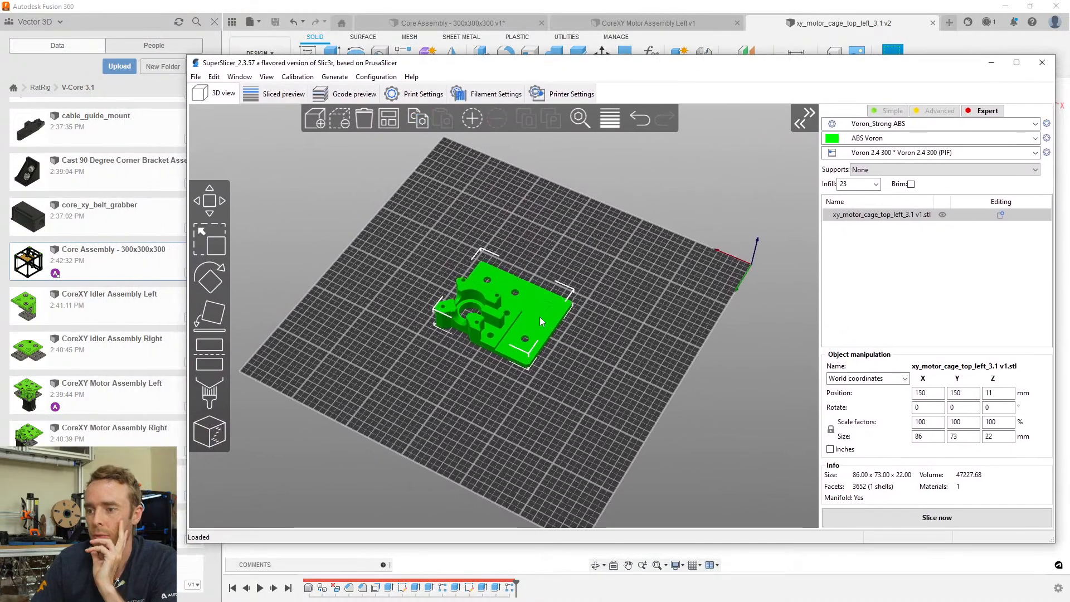
pyautogui.scroll(5, 541, 317)
pyautogui.doubleClick(604, 67)
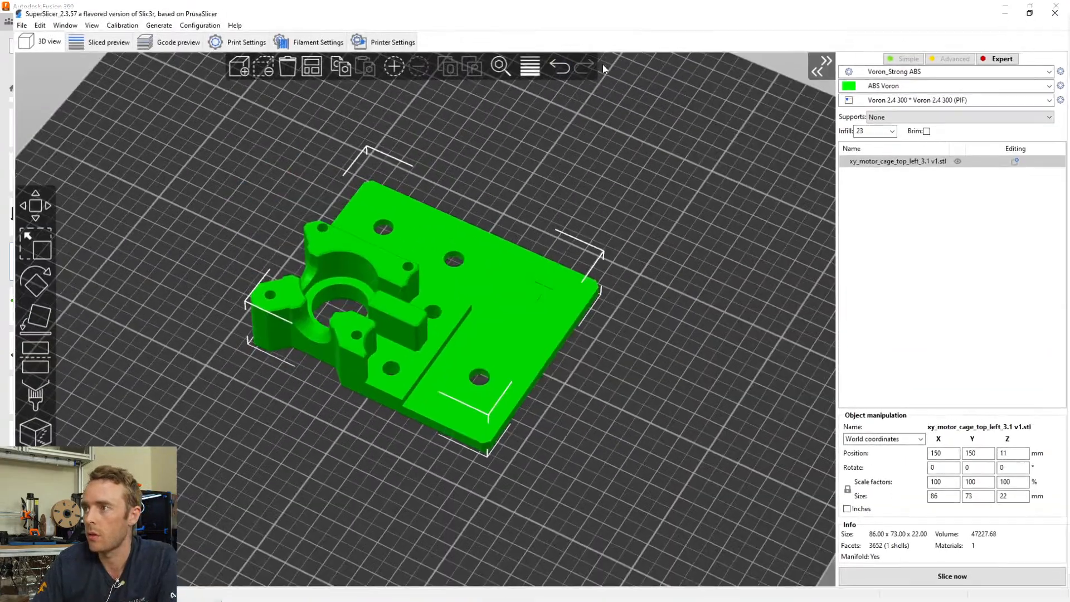
pyautogui.moveTo(563, 338); pyautogui.dragTo(480, 329)
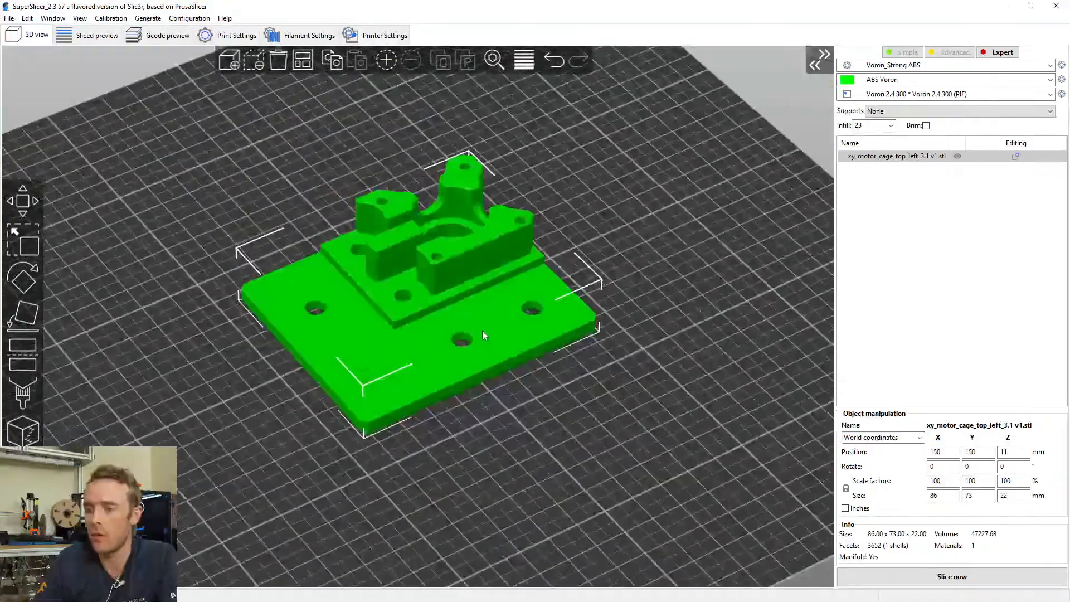
pyautogui.scroll(5, 477, 335)
pyautogui.moveTo(597, 422); pyautogui.dragTo(341, 429)
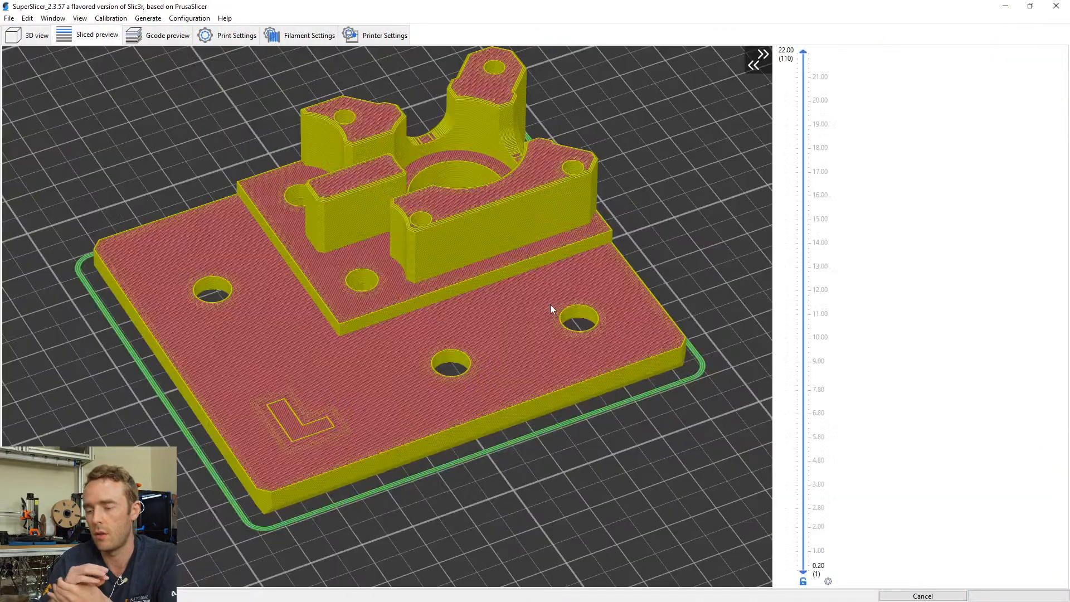
# Examine the sliced motor cage toolpaths from above, from all sides and from the underside around the screw holes and nut pockets
pyautogui.scroll(-5, 519, 266)
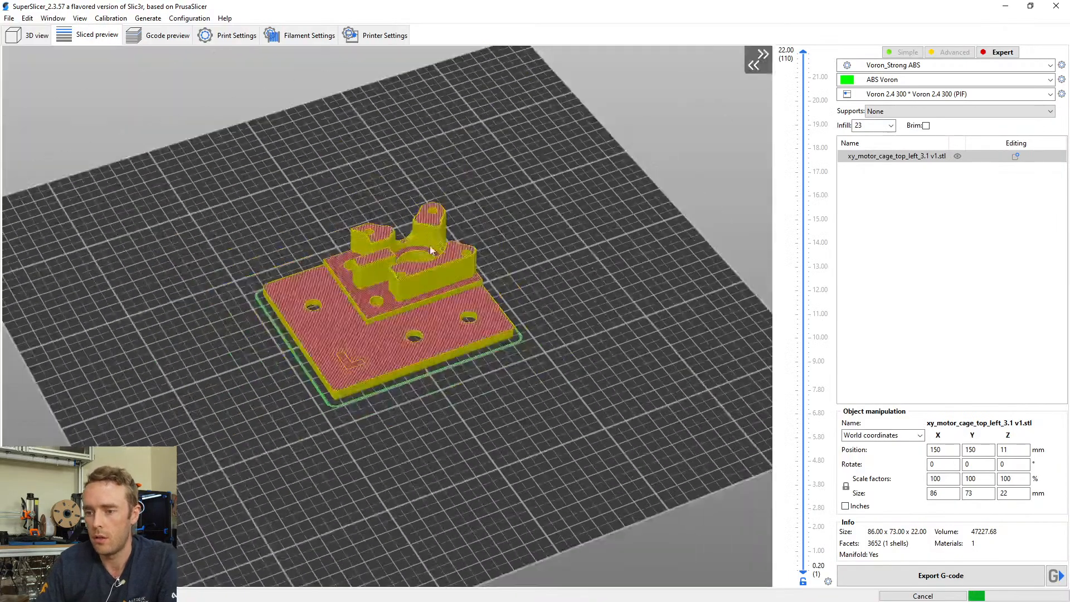
pyautogui.scroll(8, 437, 237)
pyautogui.press('1')
pyautogui.scroll(1, 401, 362)
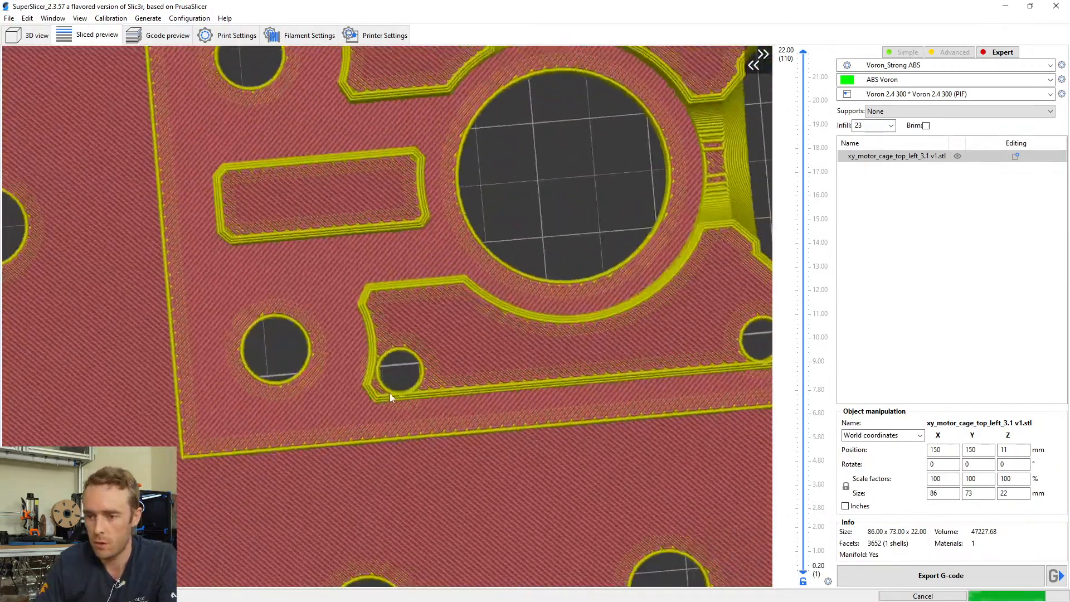
pyautogui.scroll(3, 427, 394)
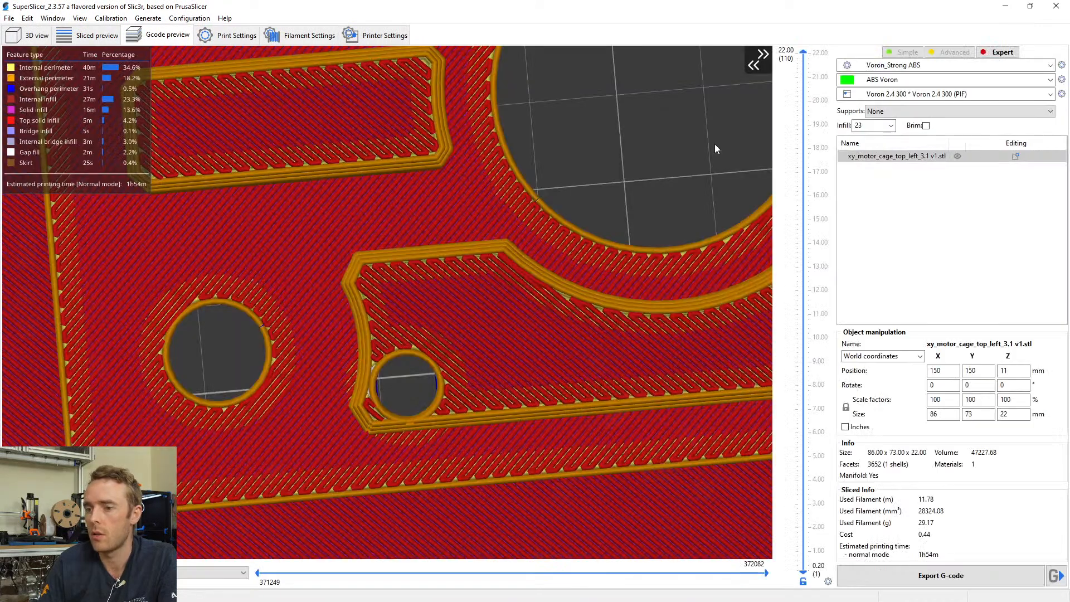
pyautogui.scroll(-5, 469, 401)
pyautogui.press('0')
pyautogui.moveTo(502, 371); pyautogui.dragTo(419, 370)
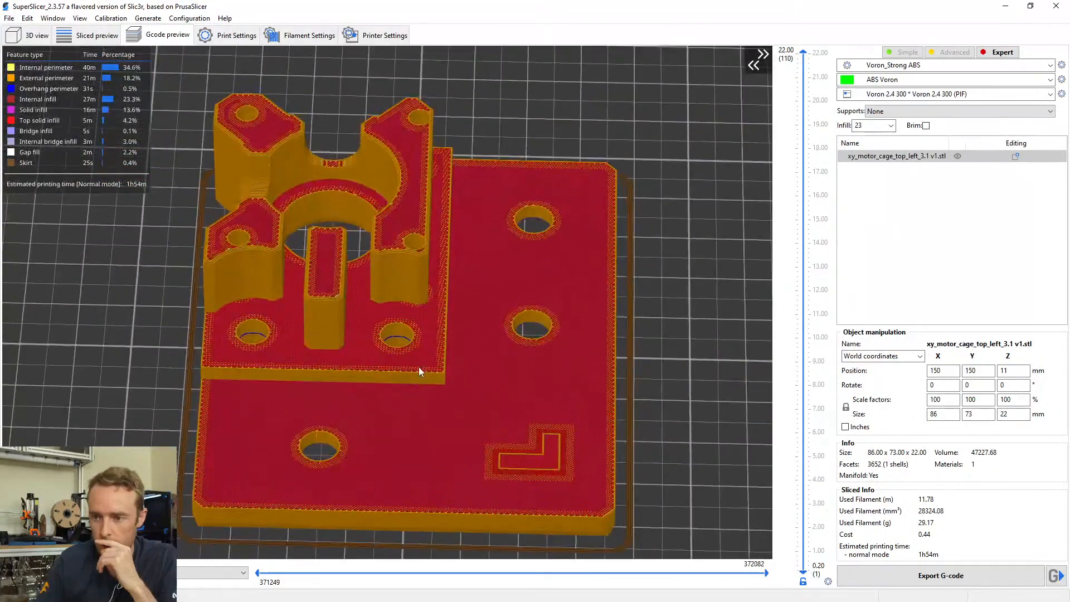
pyautogui.moveTo(484, 380); pyautogui.dragTo(372, 405)
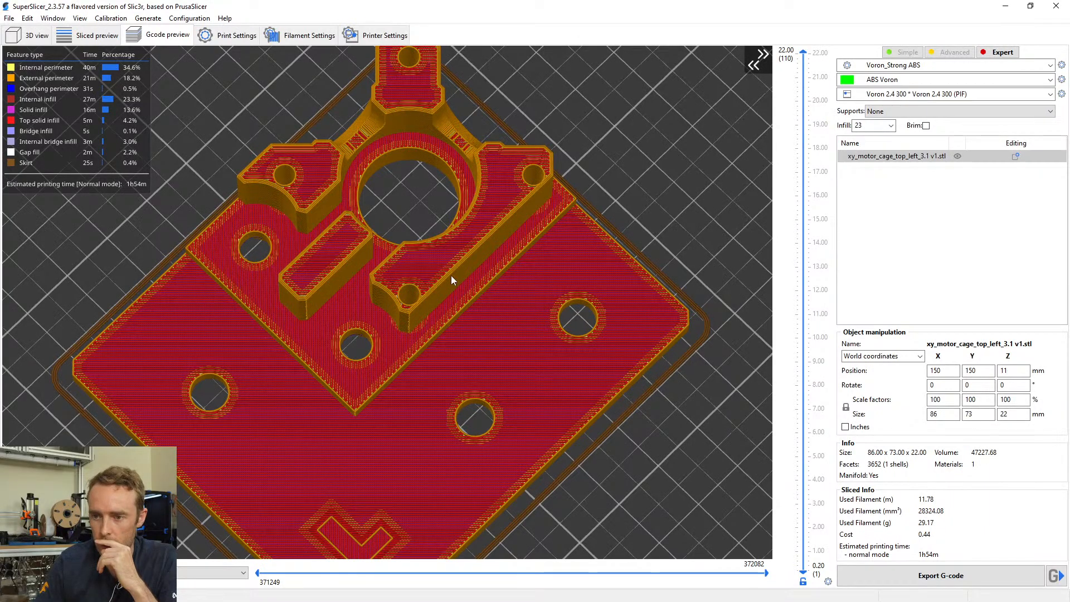
pyautogui.moveTo(511, 323); pyautogui.dragTo(305, 316)
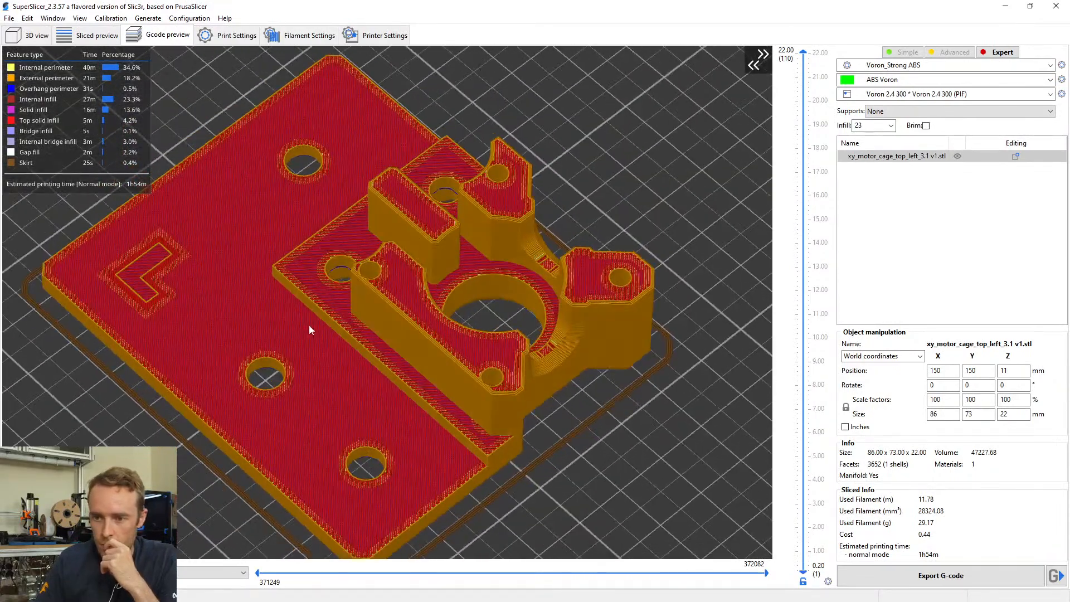
pyautogui.moveTo(378, 398); pyautogui.dragTo(368, 319)
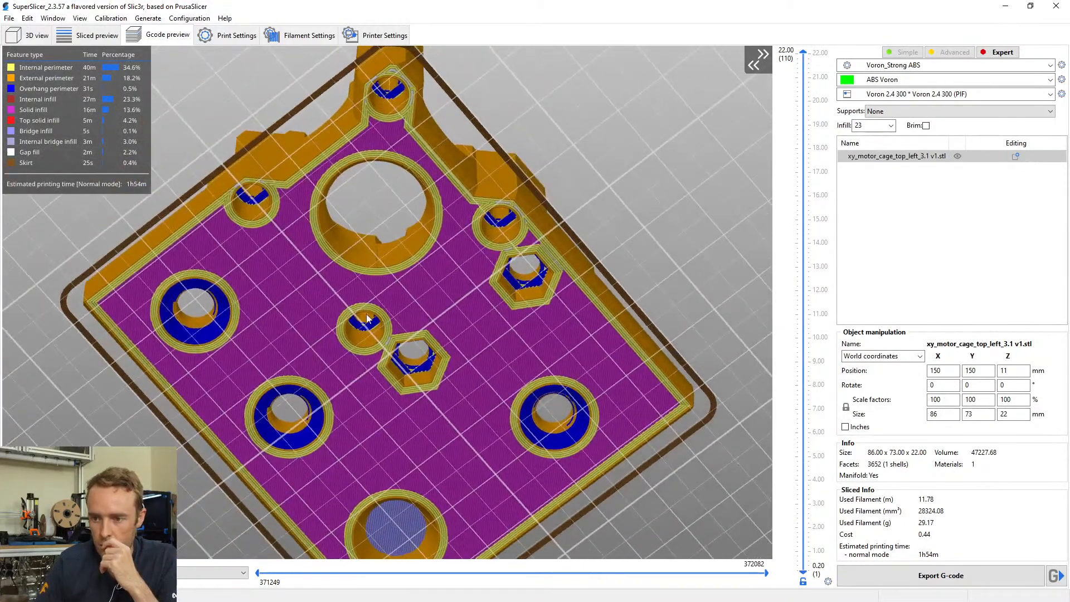
pyautogui.scroll(6, 368, 318)
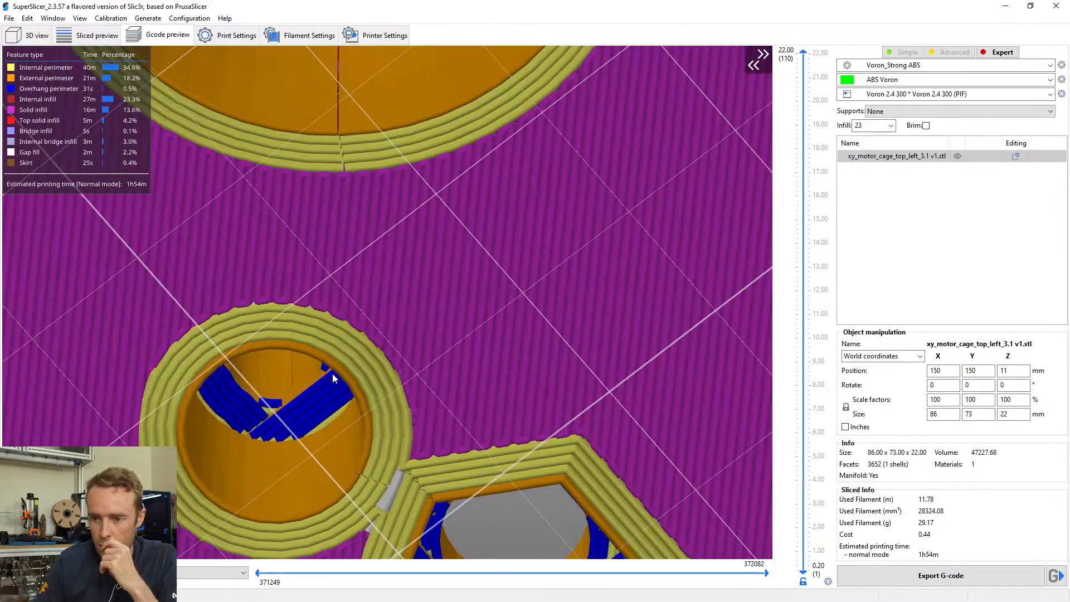
# Limit the G-code preview to layer heights 7.80 and 8.00 and examine the stepped bridging over the screw holes
pyautogui.scroll(-5, 385, 307)
pyautogui.moveTo(386, 307); pyautogui.dragTo(488, 354)
pyautogui.moveTo(803, 53); pyautogui.dragTo(773, 388)
pyautogui.scroll(1, 776, 397)
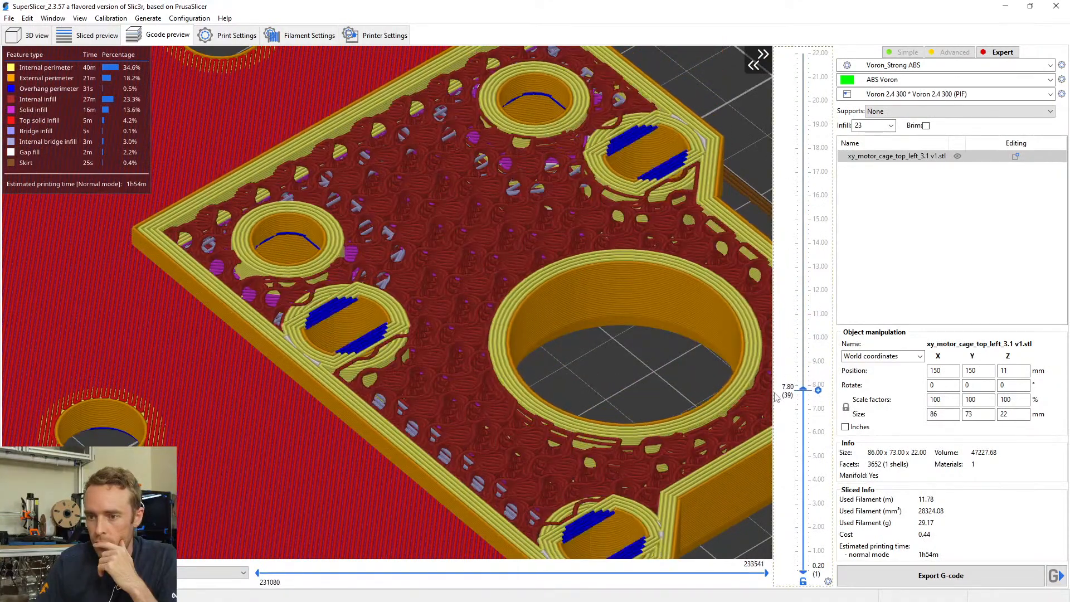
pyautogui.scroll(1, 777, 392)
pyautogui.scroll(-2, 777, 390)
pyautogui.scroll(2, 777, 390)
pyautogui.scroll(5, 556, 356)
pyautogui.moveTo(399, 339); pyautogui.dragTo(419, 311)
pyautogui.scroll(3, 418, 311)
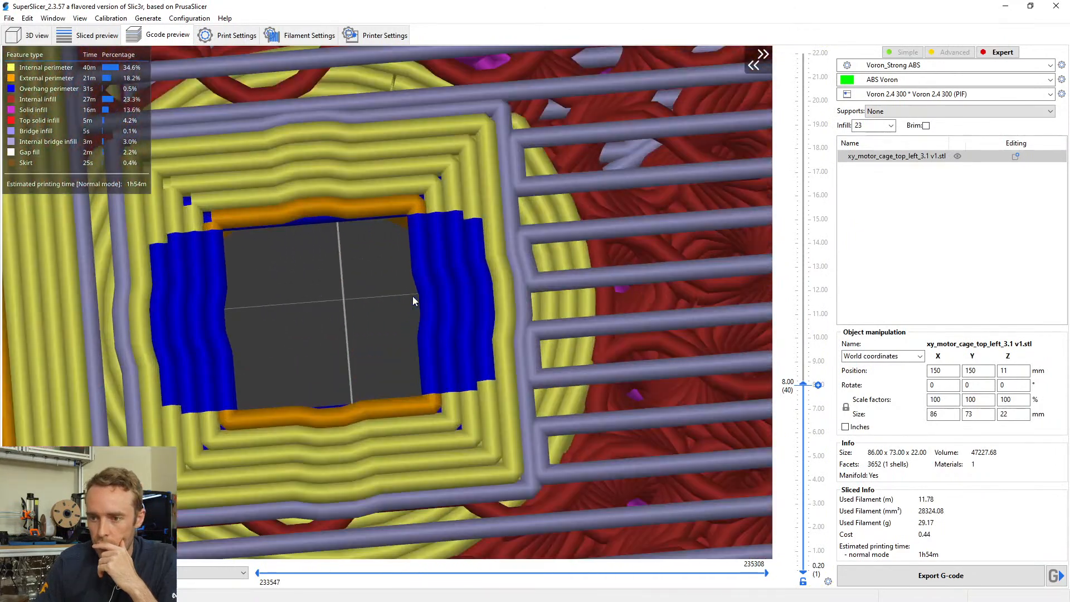
pyautogui.scroll(-6, 425, 310)
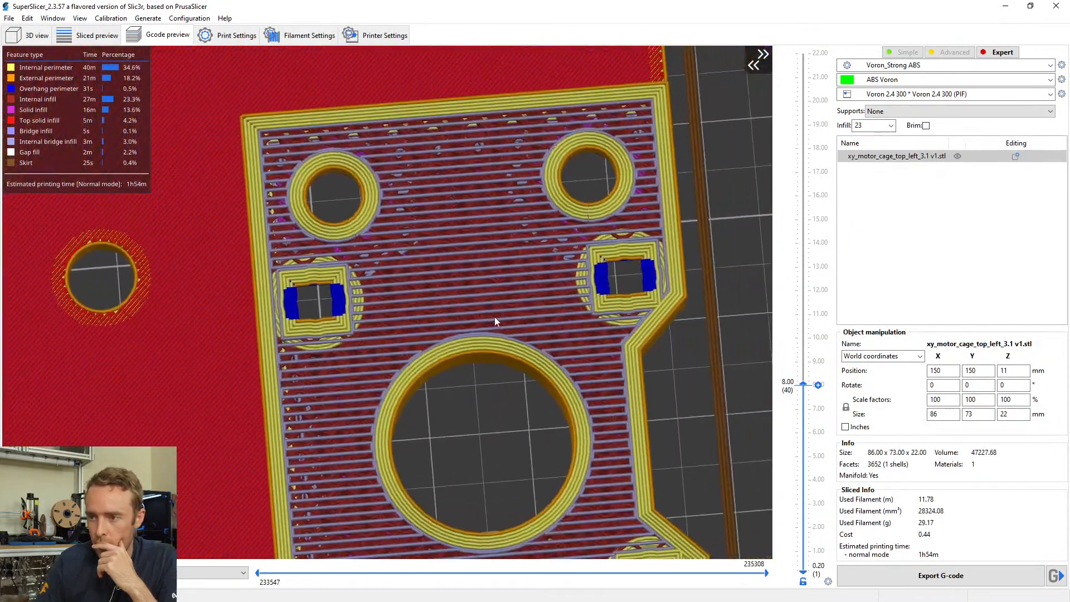
# Compare the crossing bridge lines at layers 7.80 and 8.00 again, then view the whole part at layer 8.00
pyautogui.moveTo(806, 390)
pyautogui.mouseDown()
pyautogui.moveTo(807, 363)
pyautogui.moveTo(792, 456)
pyautogui.moveTo(789, 364)
pyautogui.moveTo(788, 390)
pyautogui.mouseUp()
pyautogui.scroll(3, 384, 306)
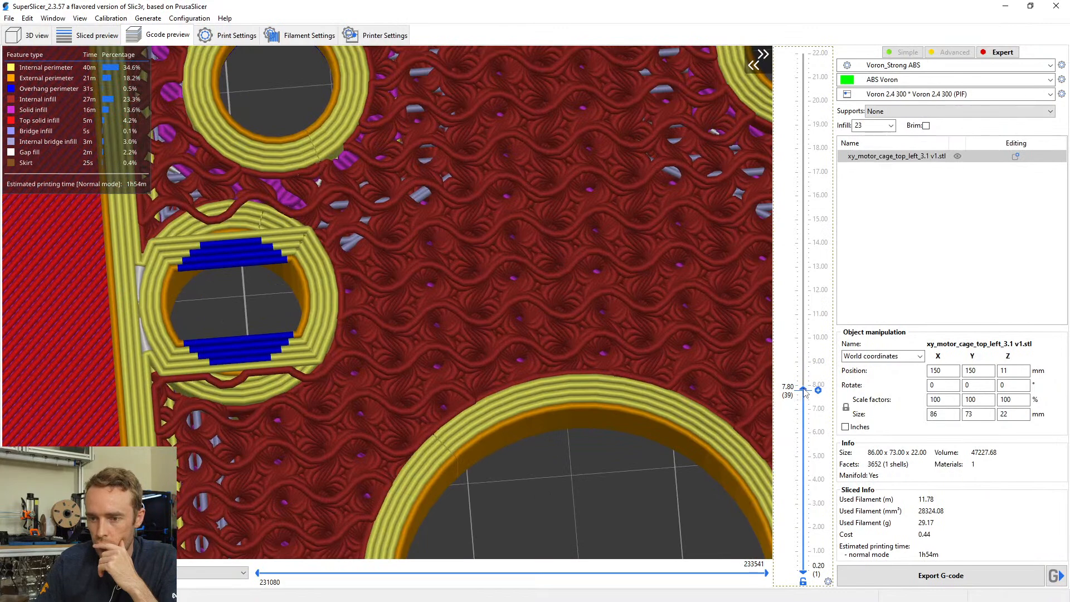
pyautogui.scroll(1, 805, 393)
pyautogui.scroll(5, 229, 279)
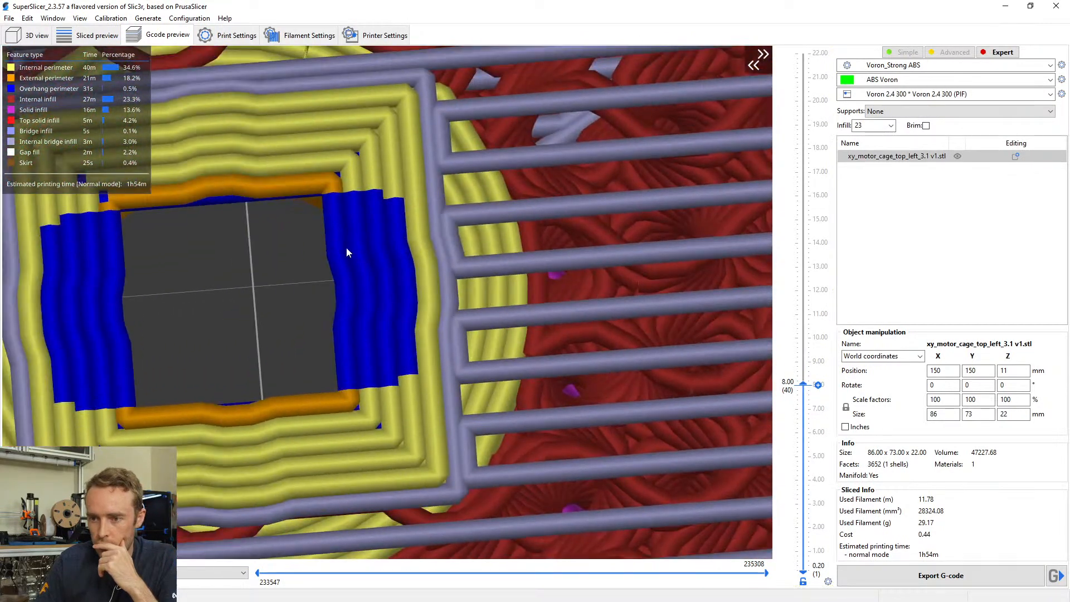
pyautogui.scroll(-5, 402, 269)
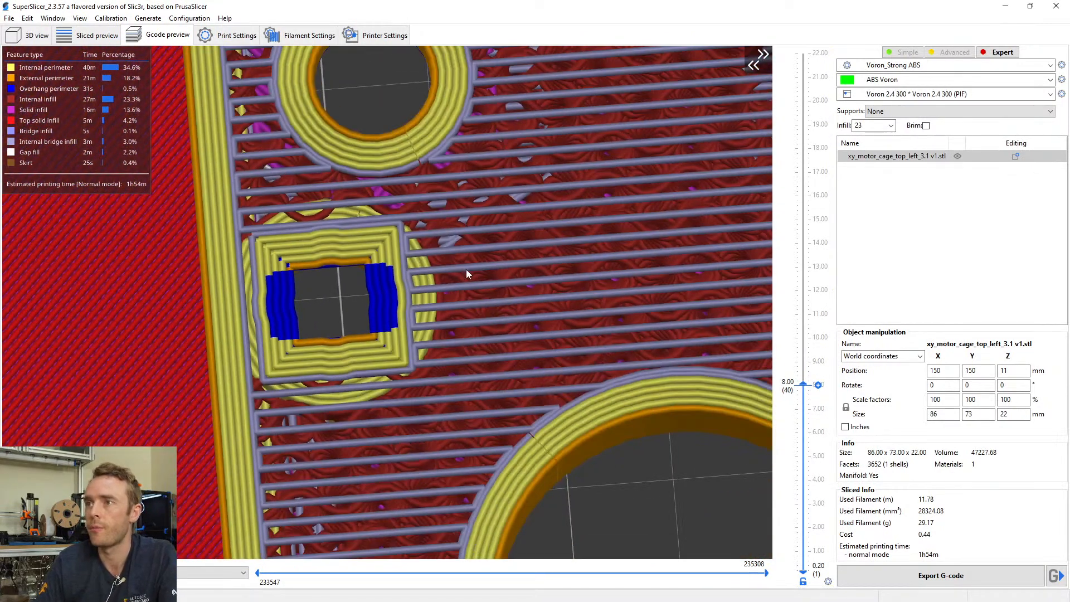
pyautogui.scroll(1, 469, 241)
pyautogui.moveTo(543, 300); pyautogui.dragTo(565, 270)
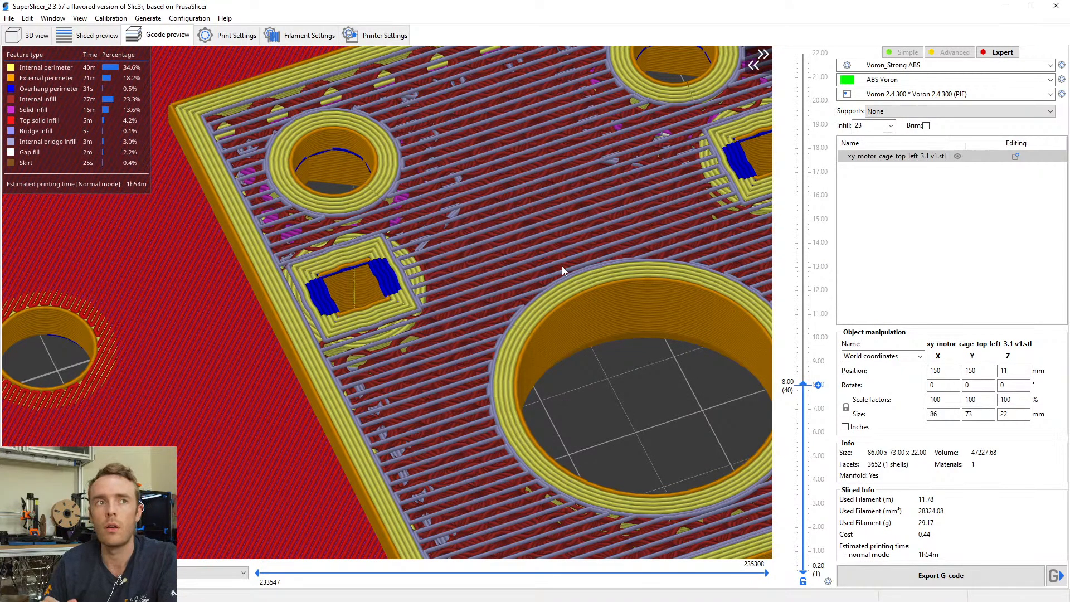
pyautogui.scroll(-10, 562, 268)
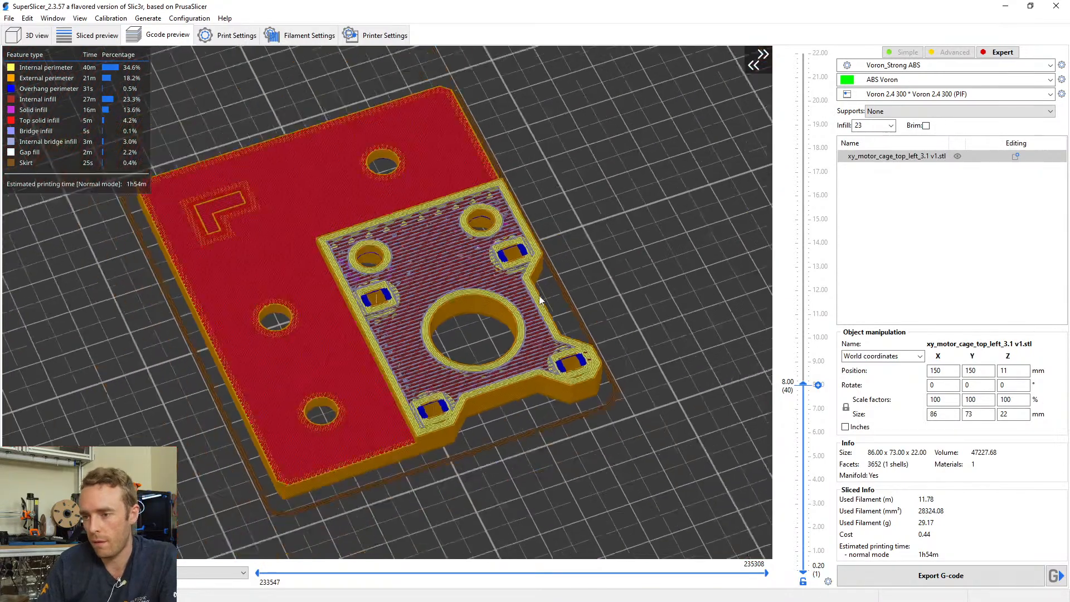
pyautogui.moveTo(466, 324); pyautogui.dragTo(405, 82)
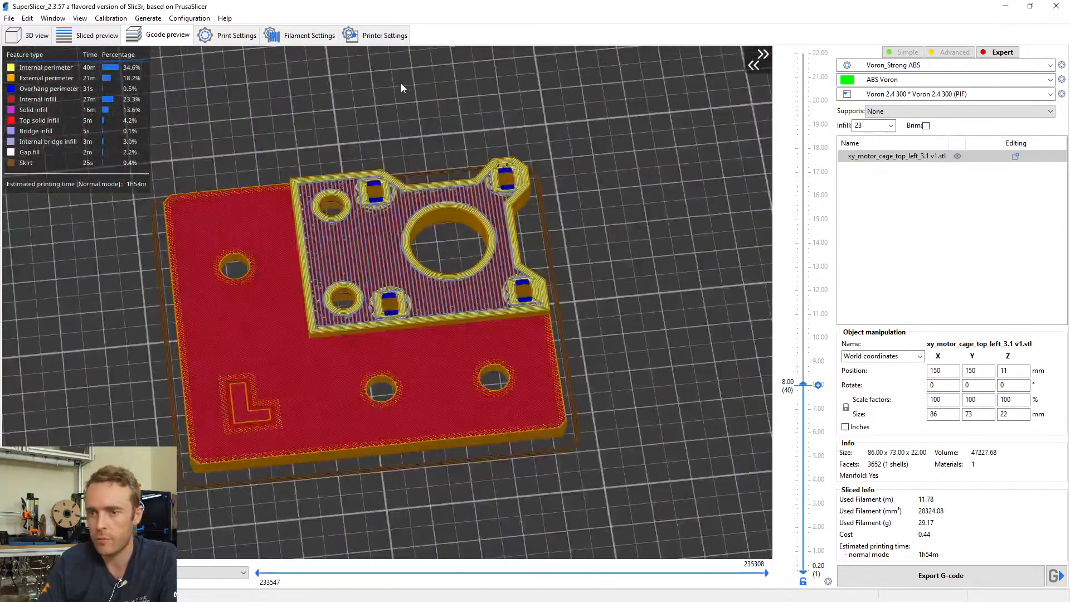
# Switch back to Fusion 360, show the Core Assembly - 300x300x300 design and view its left motor cage up close
pyautogui.click(1004, 6)
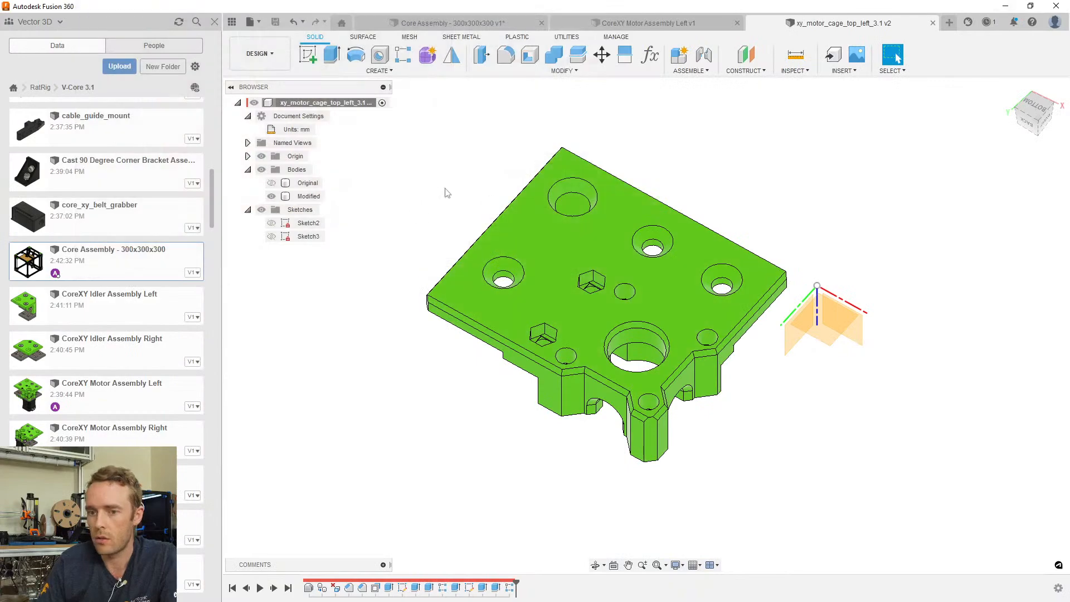
pyautogui.click(500, 25)
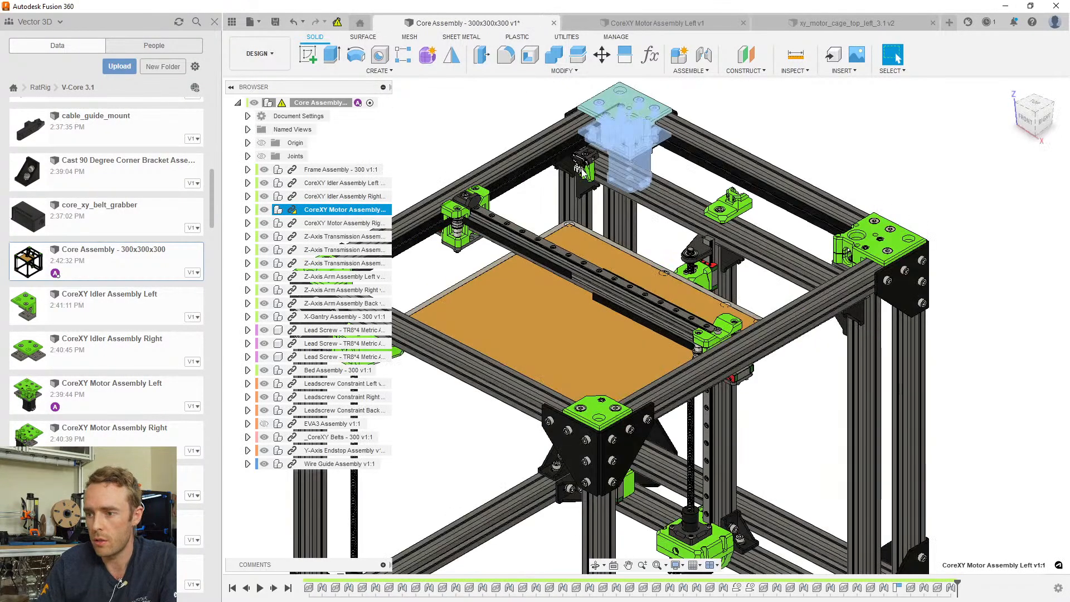
pyautogui.click(705, 193)
pyautogui.scroll(8, 655, 136)
pyautogui.moveTo(656, 137); pyautogui.dragTo(644, 273, button='middle')
pyautogui.scroll(-5, 644, 273)
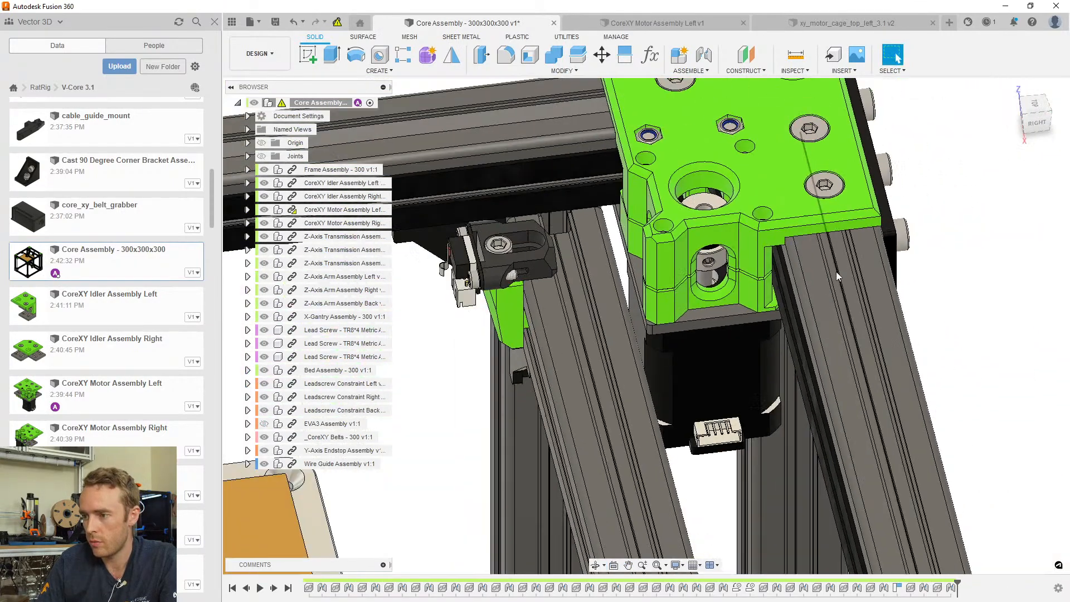
pyautogui.keyDown('shift'); pyautogui.moveTo(838, 276); pyautogui.dragTo(872, 278, button='middle'); pyautogui.keyUp('shift')
# Create a section analysis from the left motor cage's top face with a Y distance of -7.00 mm
pyautogui.click(897, 57)
pyautogui.click(697, 131)
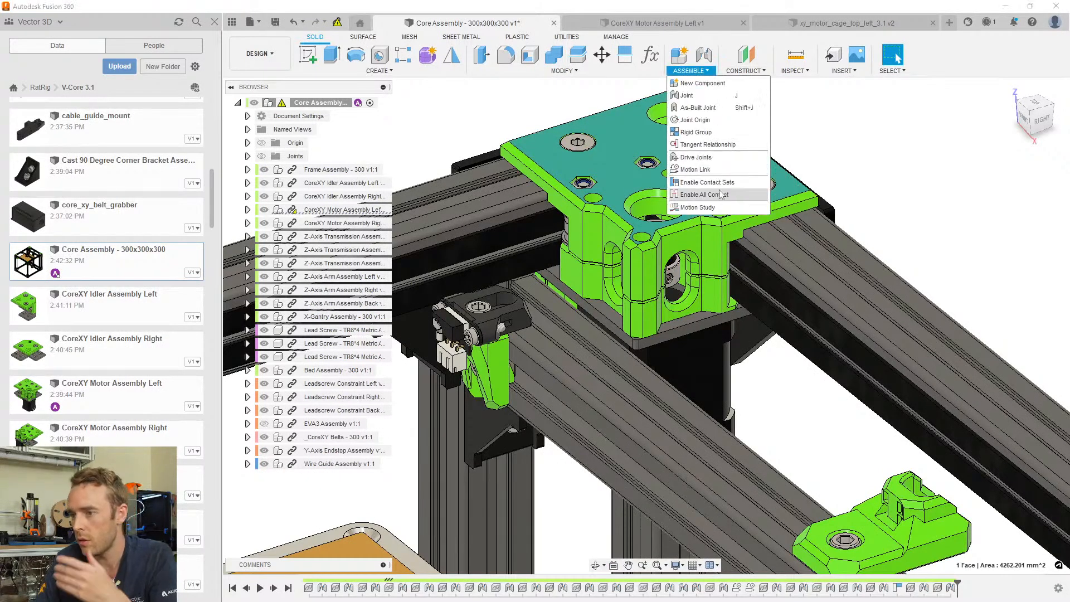
pyautogui.click(747, 71)
pyautogui.click(704, 72)
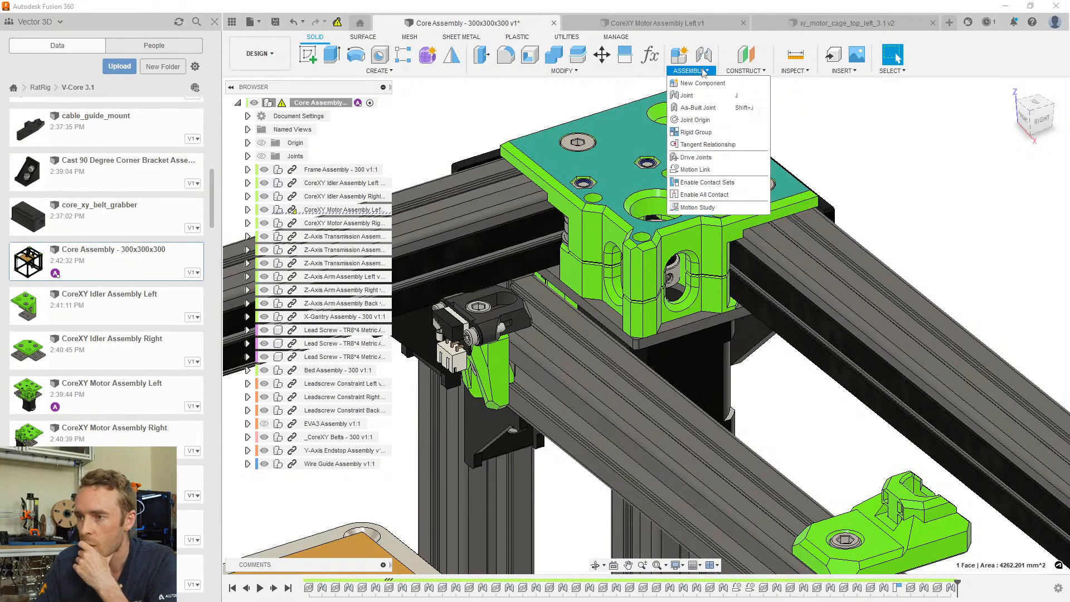
pyautogui.click(695, 71)
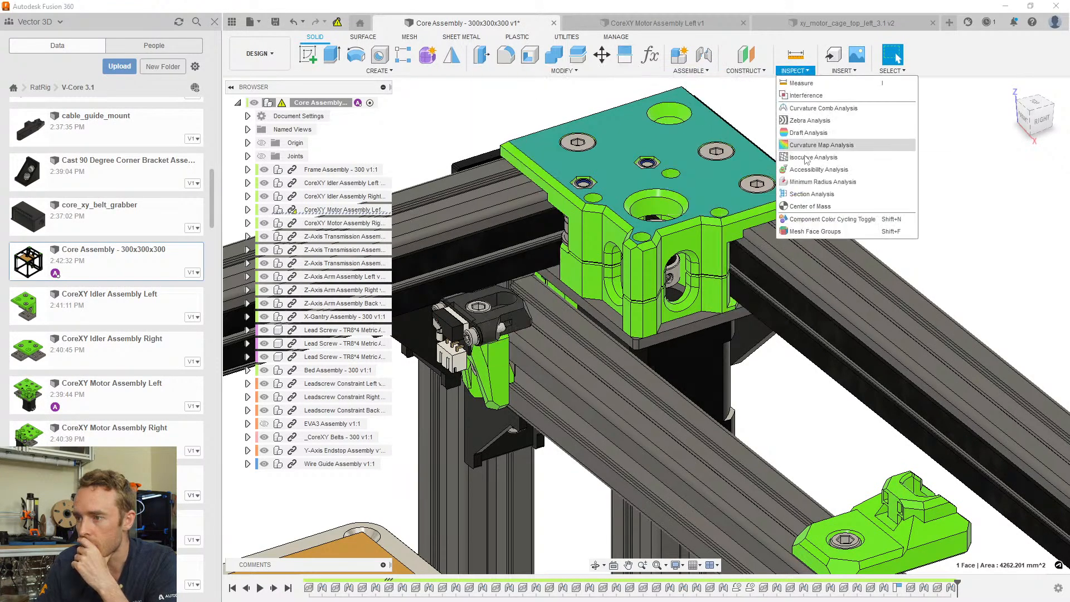
pyautogui.click(811, 194)
pyautogui.scroll(4, 674, 112)
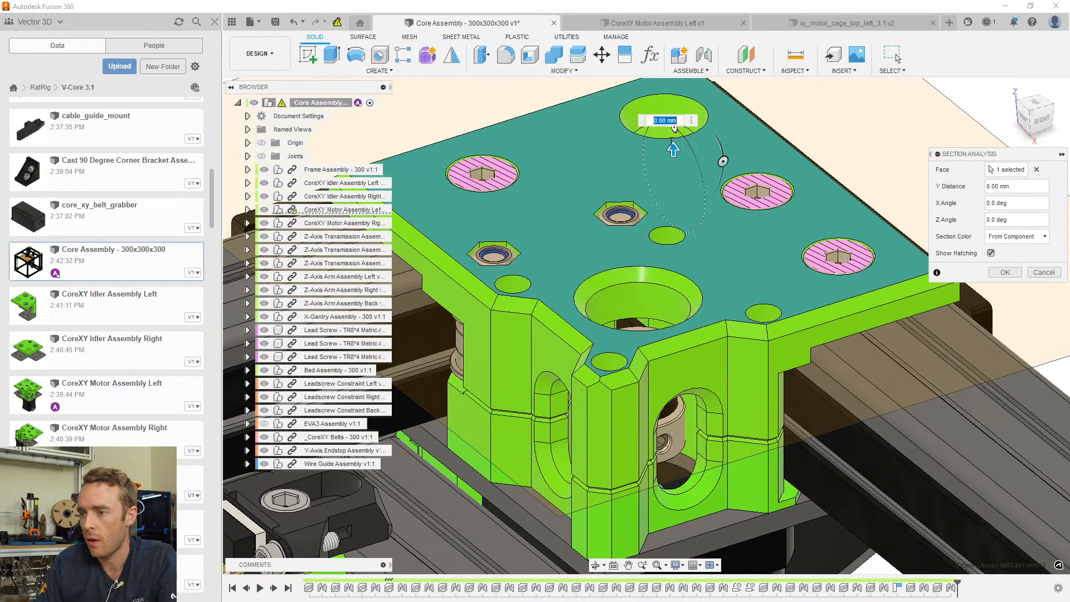
pyautogui.moveTo(673, 149); pyautogui.dragTo(674, 185)
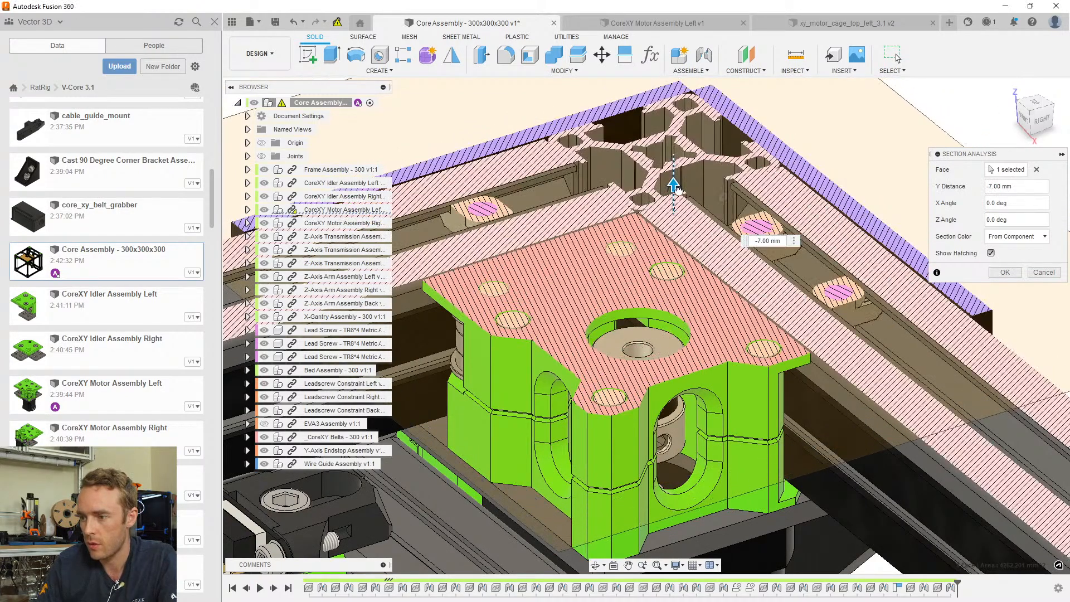
pyautogui.click(1004, 272)
# Examine the sectioned left motor cage and adjoining frame extrusions up close from the Top view
pyautogui.scroll(5, 680, 234)
pyautogui.scroll(-10, 680, 234)
pyautogui.keyDown('shift'); pyautogui.moveTo(699, 229); pyautogui.dragTo(658, 281, button='middle'); pyautogui.keyUp('shift')
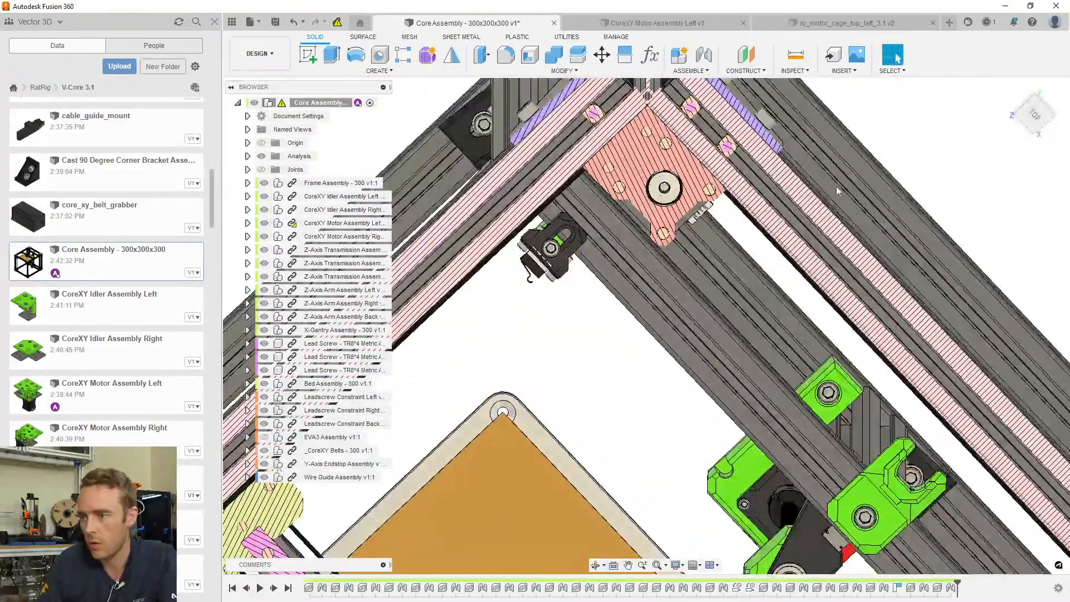
pyautogui.click(1034, 115)
pyautogui.scroll(10, 787, 146)
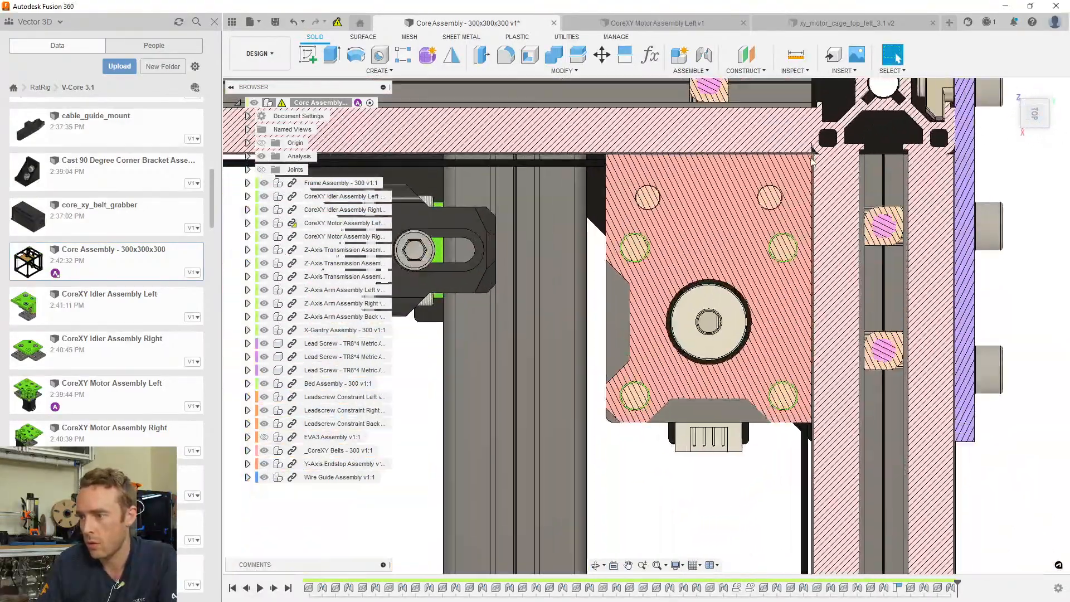
# Measure the distance from the vertical corner edge of the left motor cage's top plate to the adjoining frame extrusion's inner face
pyautogui.scroll(-9, 786, 146)
pyautogui.keyDown('shift'); pyautogui.moveTo(468, 390); pyautogui.dragTo(529, 313, button='middle'); pyautogui.keyUp('shift')
pyautogui.scroll(10, 524, 312)
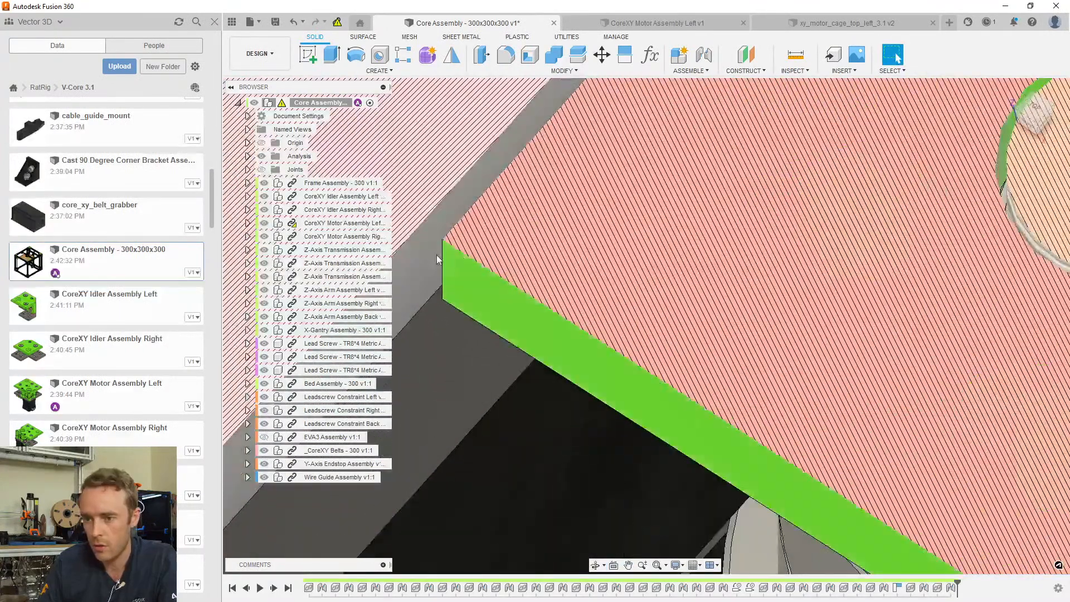
pyautogui.press('i')
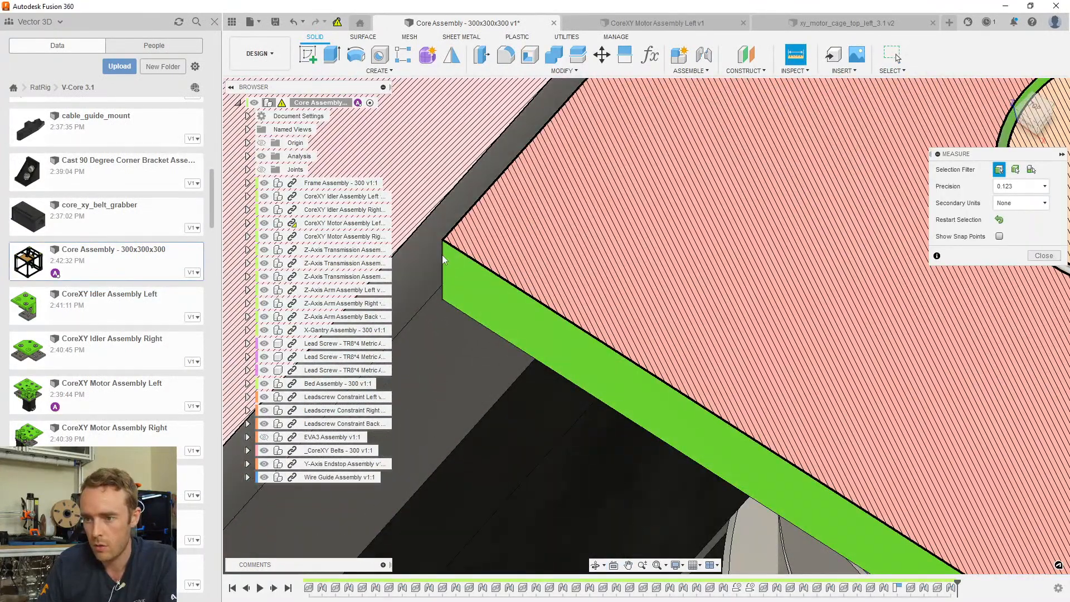
pyautogui.click(445, 261)
pyautogui.scroll(-8, 445, 261)
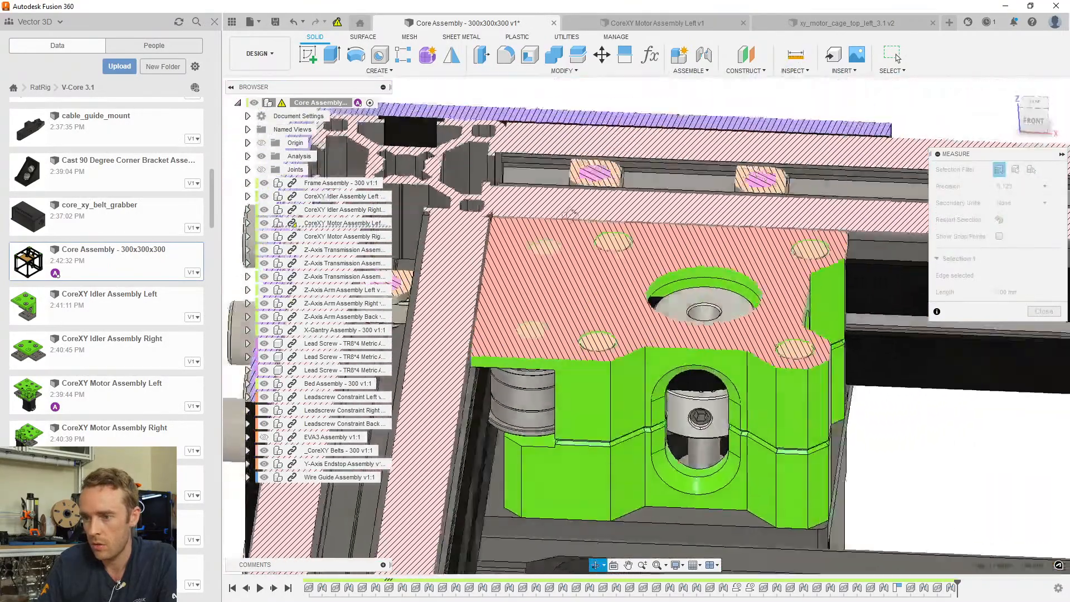
pyautogui.keyDown('shift'); pyautogui.moveTo(479, 390); pyautogui.dragTo(497, 400, button='middle'); pyautogui.keyUp('shift')
pyautogui.scroll(8, 497, 400)
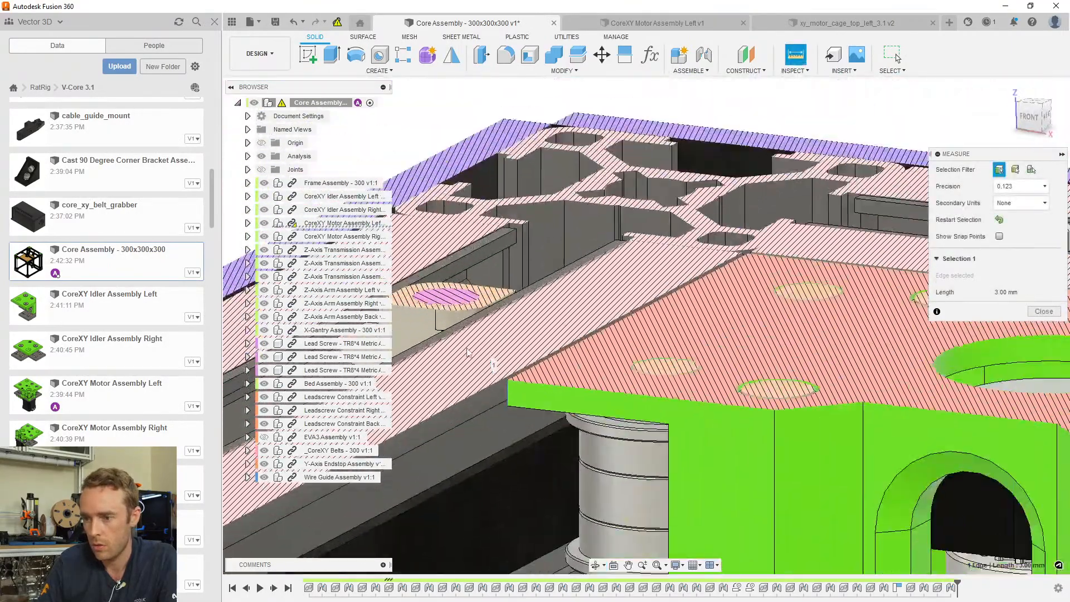
pyautogui.click(501, 402)
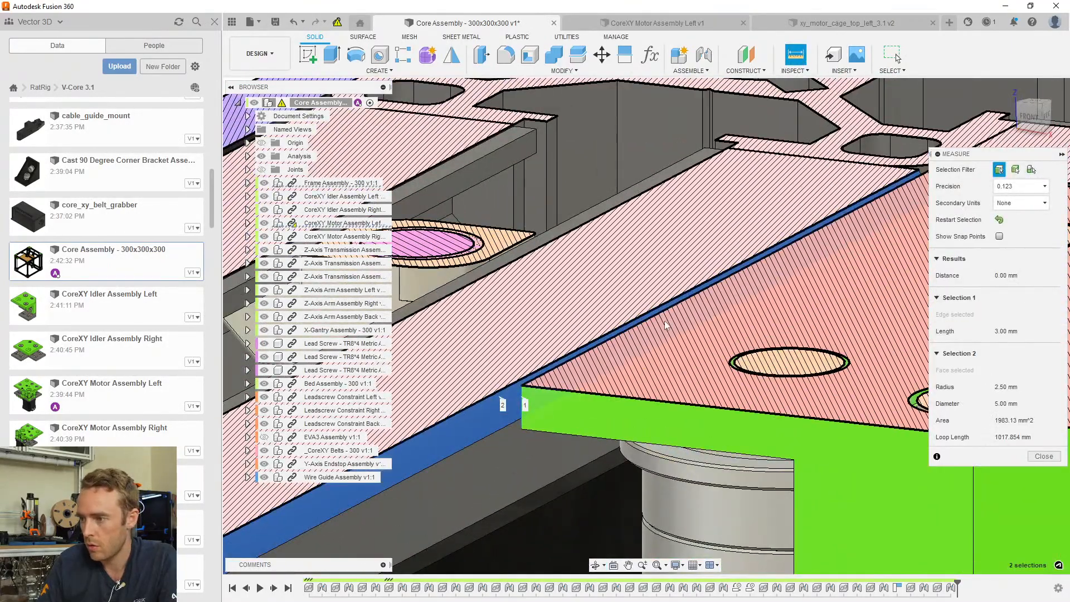
pyautogui.moveTo(664, 324)
pyautogui.keyDown('shift'); pyautogui.mouseDown(button='middle')
pyautogui.moveTo(710, 328)
pyautogui.moveTo(665, 303)
pyautogui.mouseUp(button='middle'); pyautogui.keyUp('shift')
pyautogui.scroll(10, 666, 303)
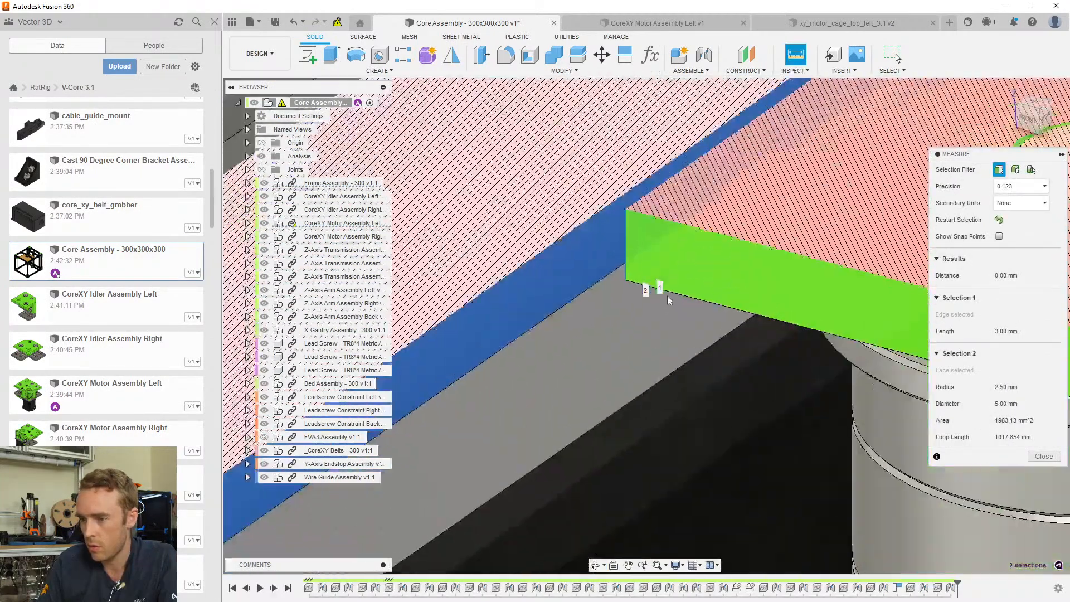
pyautogui.moveTo(616, 241)
pyautogui.keyDown('shift'); pyautogui.mouseDown(button='middle')
pyautogui.moveTo(727, 177)
pyautogui.moveTo(759, 179)
pyautogui.moveTo(602, 245)
pyautogui.mouseUp(button='middle'); pyautogui.keyUp('shift')
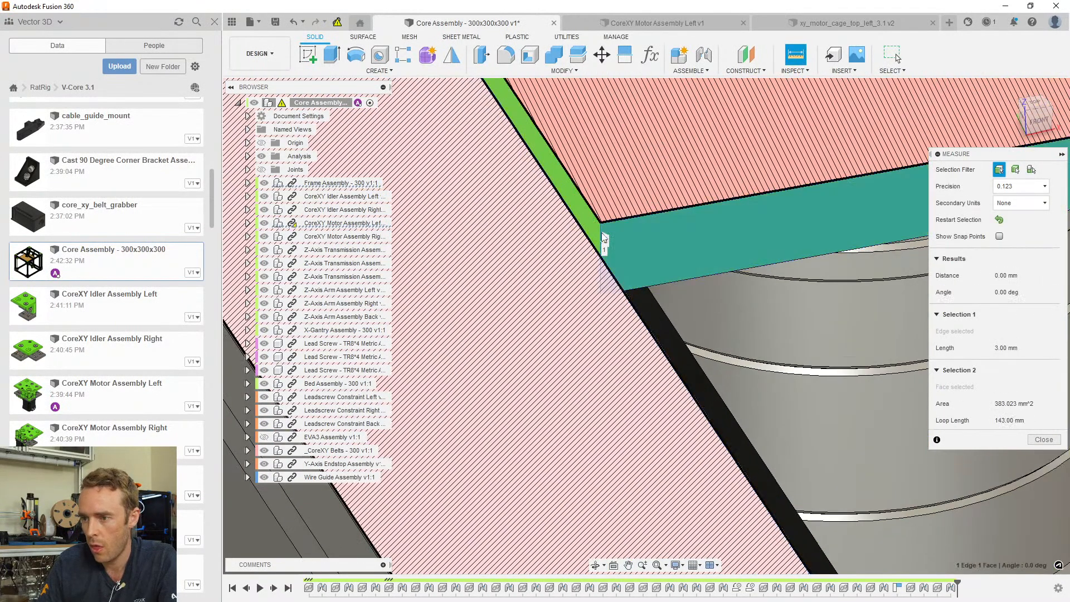
pyautogui.press('Escape')
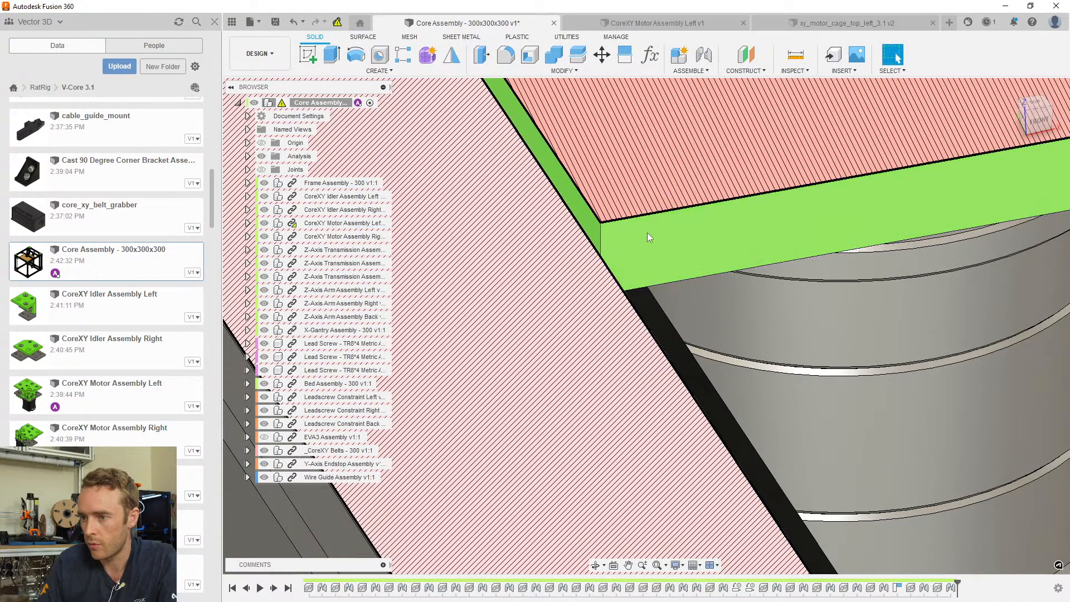
# Measure the distance between the narrow side face of the left motor cage's top plate and the adjoining extrusion face
pyautogui.press('i')
pyautogui.click(587, 220)
pyautogui.keyDown('shift'); pyautogui.moveTo(587, 220); pyautogui.dragTo(909, 287, button='middle'); pyautogui.keyUp('shift')
pyautogui.click(791, 307)
pyautogui.scroll(3, 794, 274)
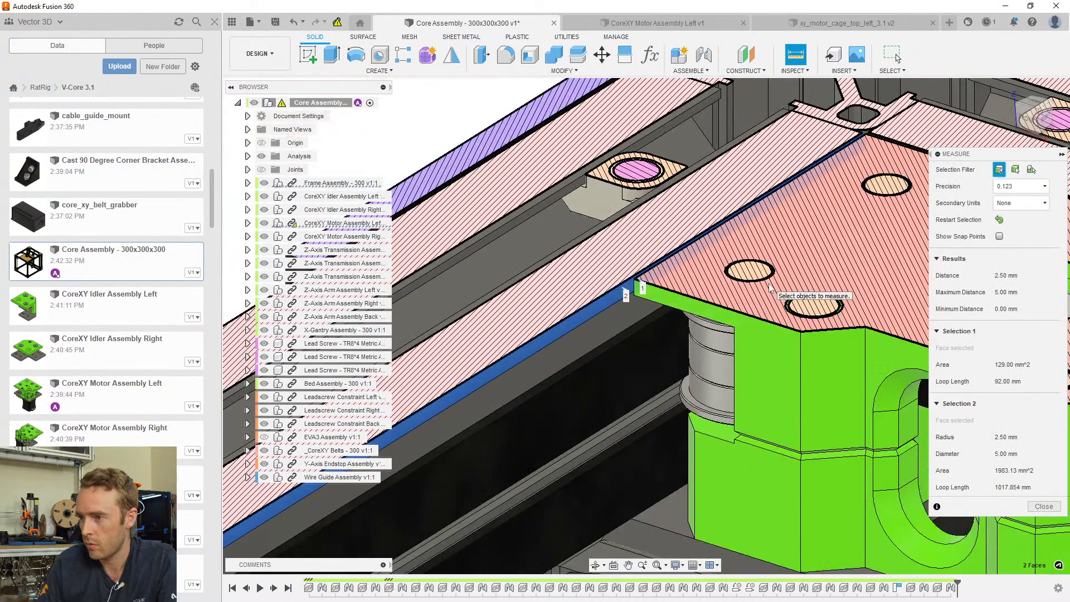
pyautogui.scroll(-6, 780, 301)
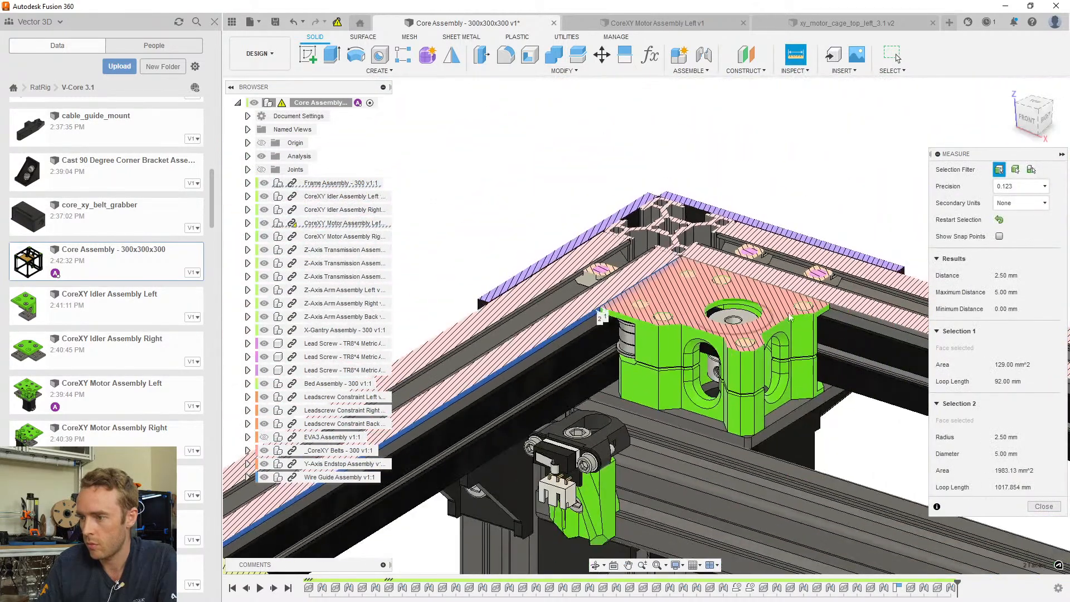
# Measure between the cage's side face and the neighbouring face from the Front view, and examine the contact along the frame extrusion
pyautogui.keyDown('shift'); pyautogui.moveTo(790, 317); pyautogui.dragTo(838, 288, button='middle'); pyautogui.keyUp('shift')
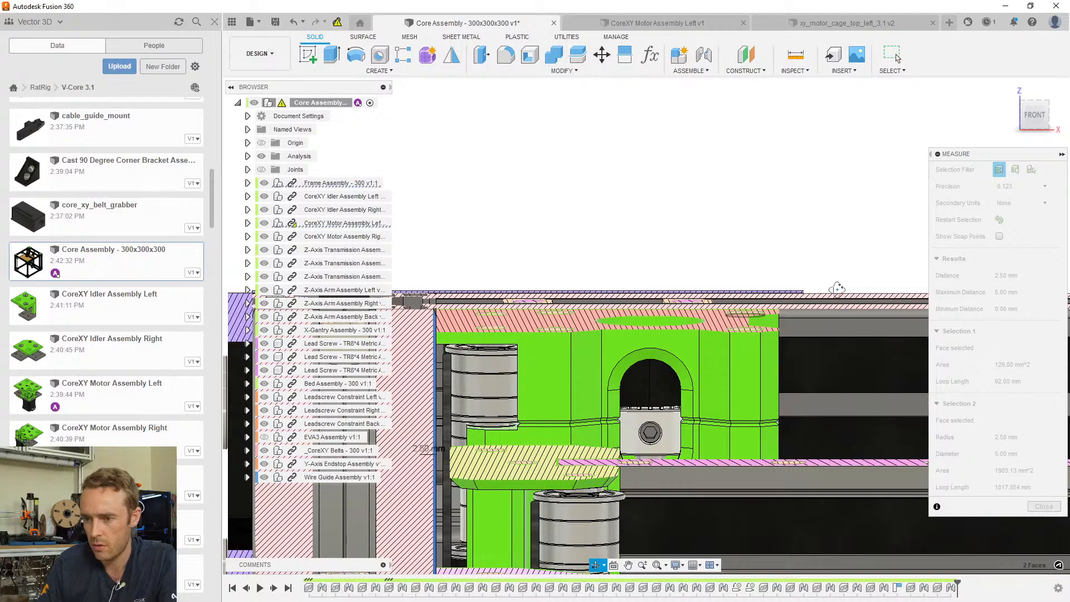
pyautogui.scroll(6, 537, 359)
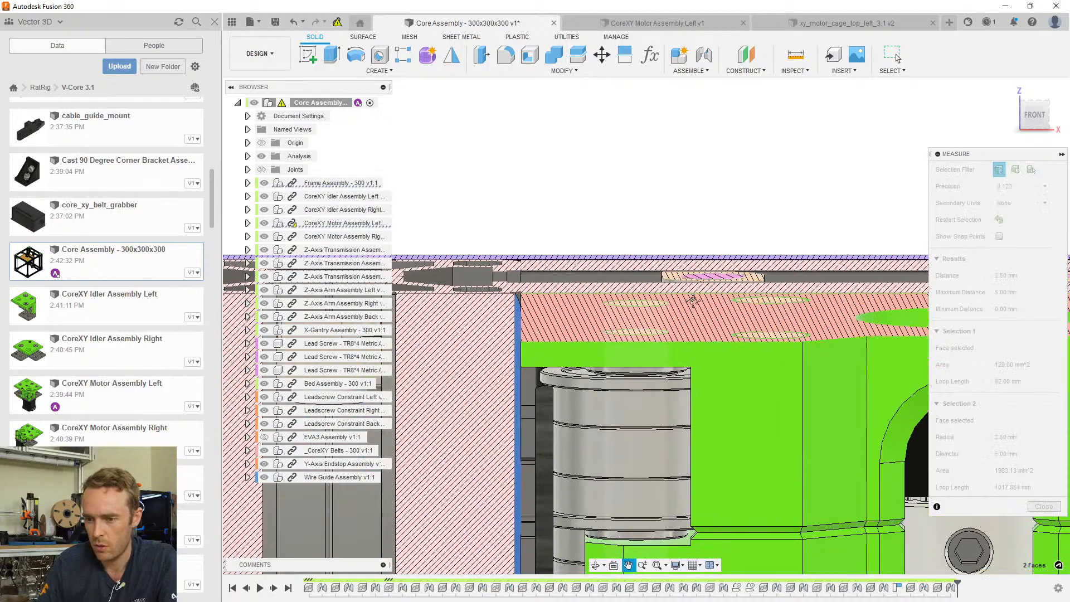
pyautogui.keyDown('shift'); pyautogui.moveTo(537, 358); pyautogui.dragTo(662, 333, button='middle'); pyautogui.keyUp('shift')
pyautogui.click(544, 357)
pyautogui.click(560, 375)
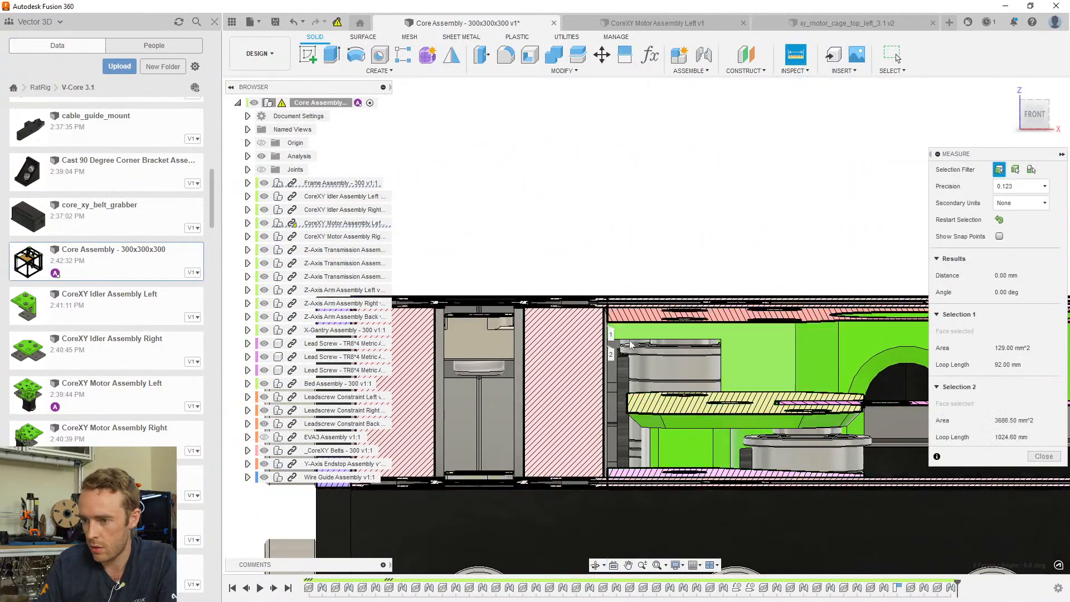
pyautogui.scroll(3, 599, 329)
pyautogui.scroll(-4, 598, 326)
pyautogui.press('Escape')
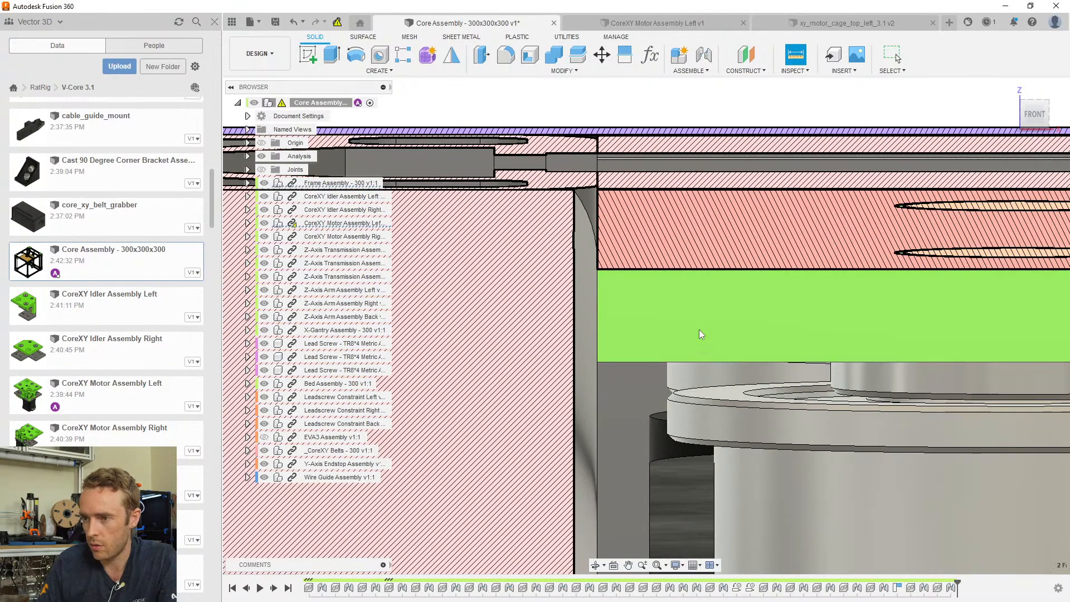
pyautogui.keyDown('shift'); pyautogui.moveTo(748, 316); pyautogui.dragTo(702, 342, button='middle'); pyautogui.keyUp('shift')
pyautogui.scroll(5, 661, 385)
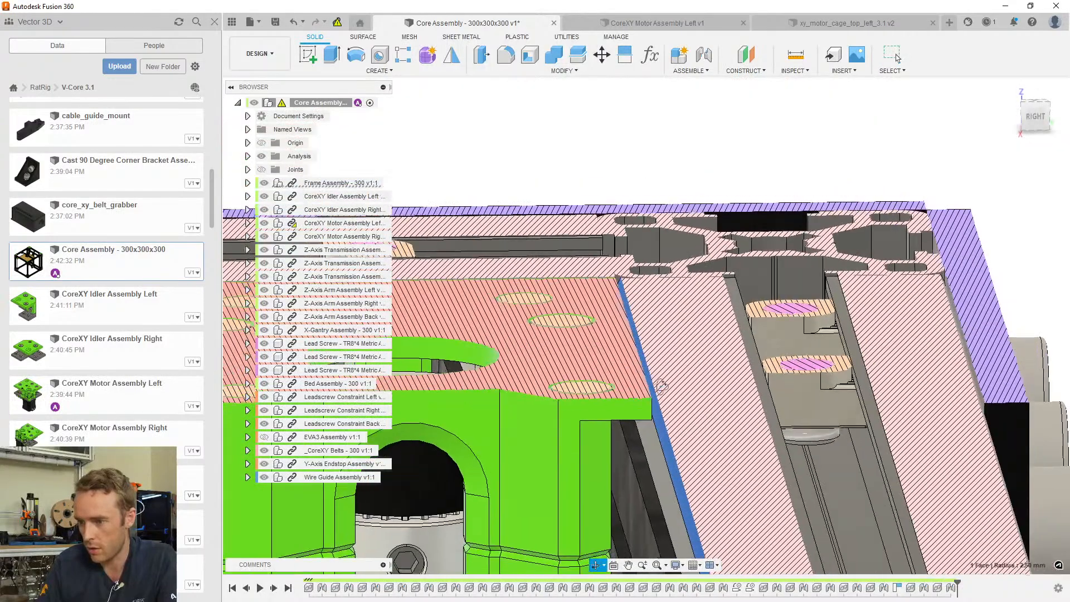
pyautogui.keyDown('shift'); pyautogui.moveTo(662, 386); pyautogui.dragTo(628, 352, button='middle'); pyautogui.keyUp('shift')
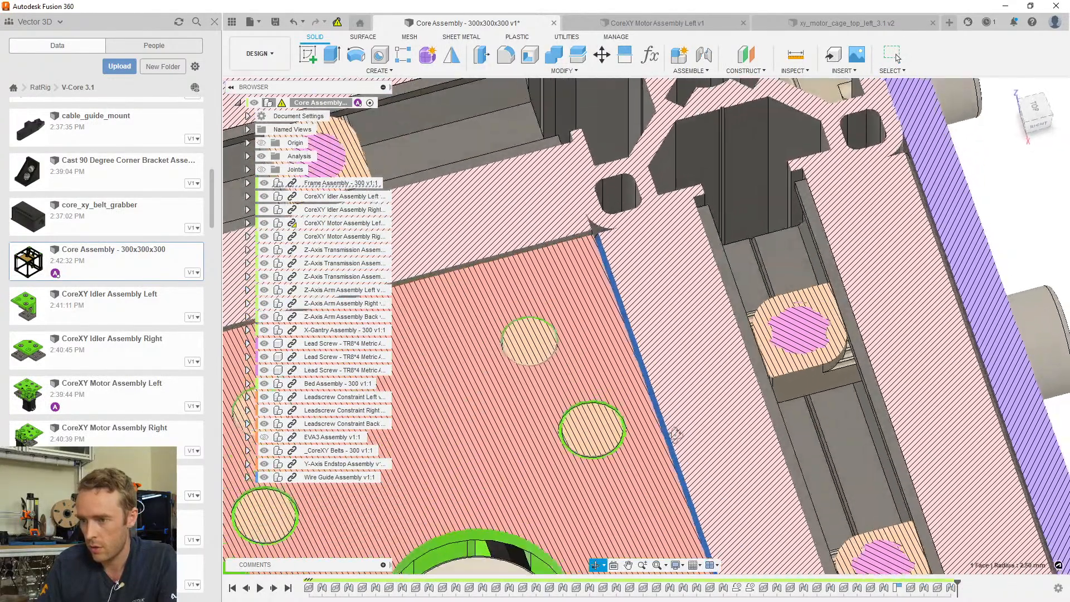
pyautogui.scroll(-5, 628, 352)
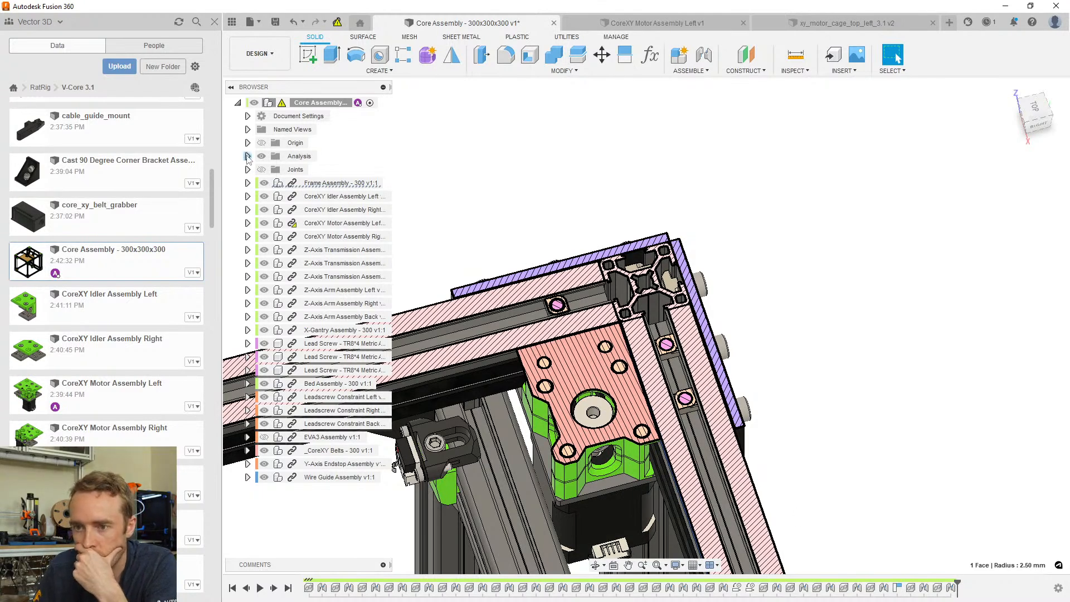
# Edit the Section1 analysis to move its cutting plane slightly deeper into the left motor cage
pyautogui.click(248, 157)
pyautogui.rightClick(299, 176)
pyautogui.click(323, 180)
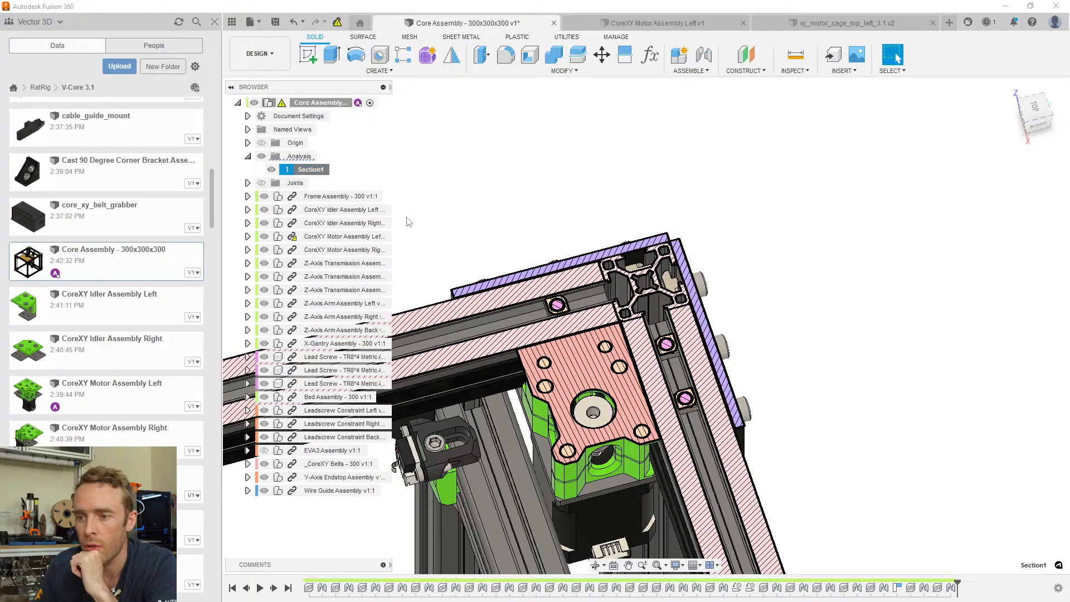
pyautogui.scroll(3, 579, 244)
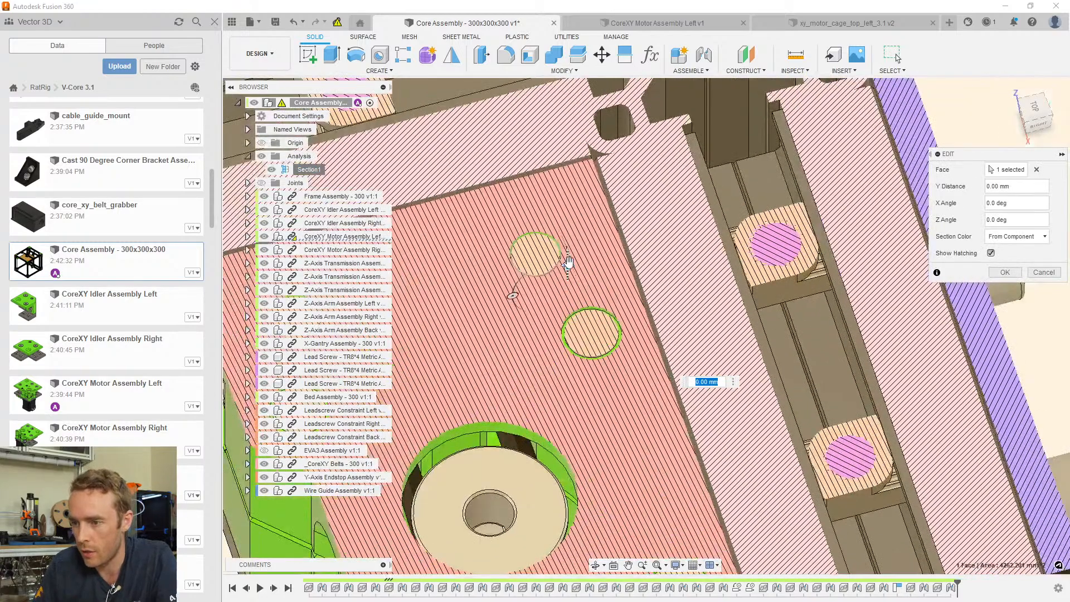
pyautogui.moveTo(567, 266); pyautogui.dragTo(567, 271)
pyautogui.click(1003, 273)
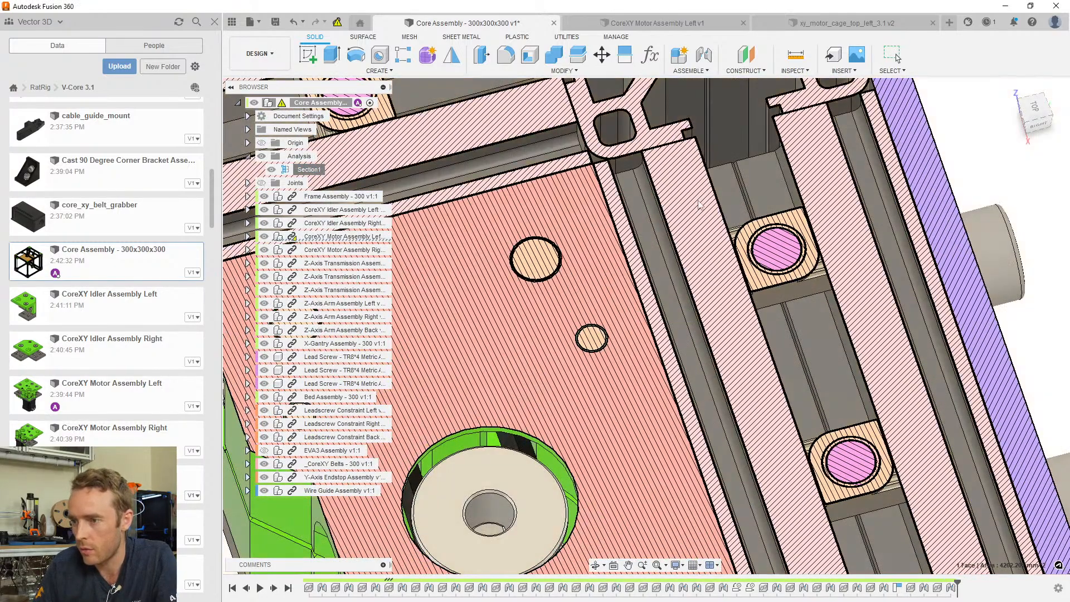
# Examine the motor cage plate's corner against the frame extrusions in the section view, and switch to the xy_motor_cage_top_left_3.1 design
pyautogui.scroll(10, 604, 184)
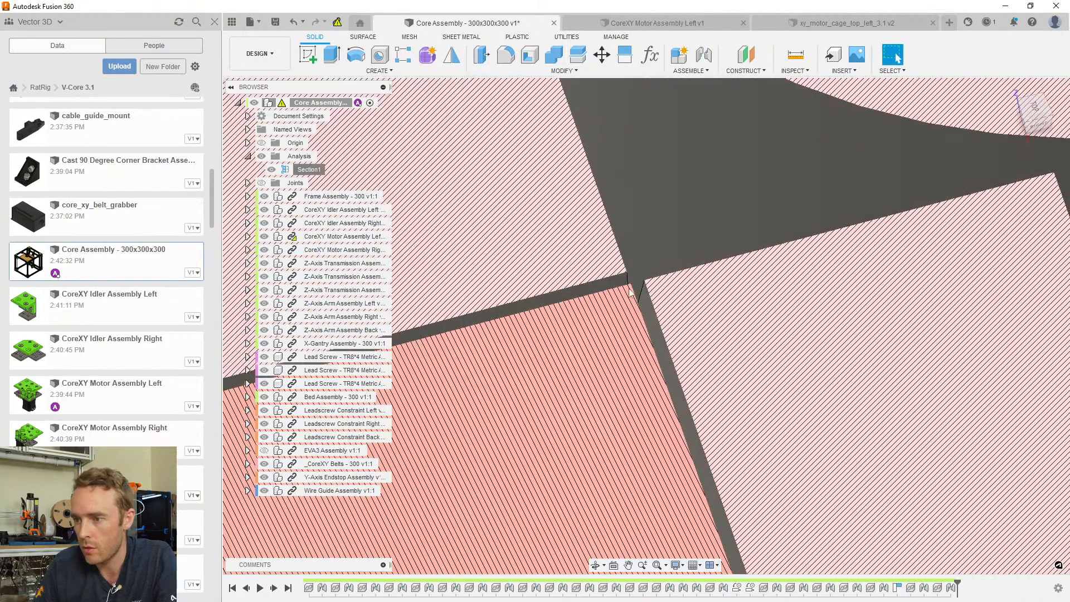
pyautogui.scroll(-6, 641, 287)
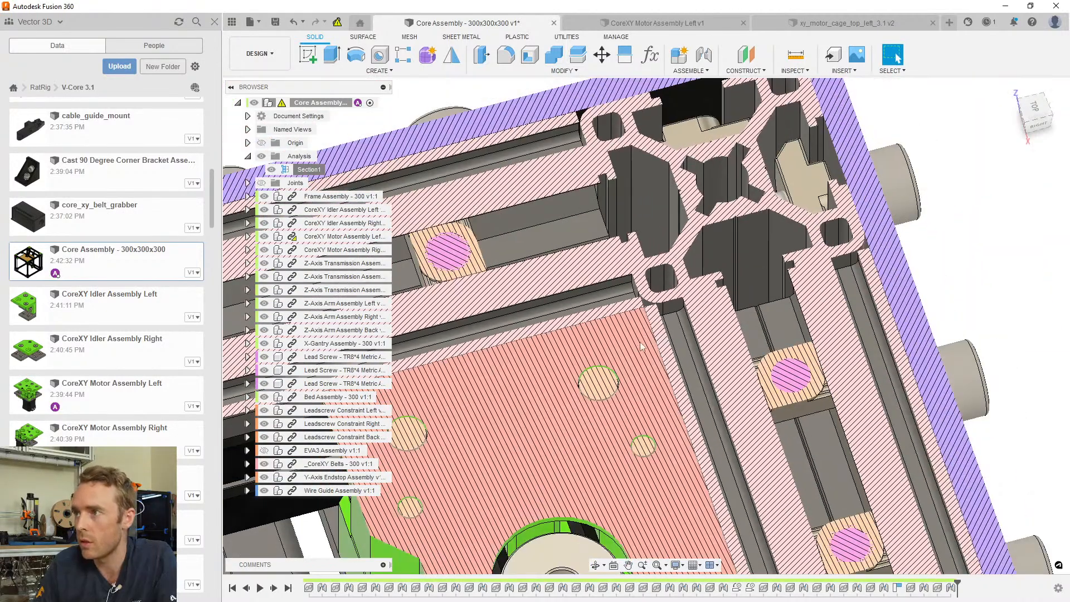
pyautogui.scroll(-3, 641, 344)
pyautogui.keyDown('shift'); pyautogui.moveTo(615, 370); pyautogui.dragTo(897, 57, button='middle'); pyautogui.keyUp('shift')
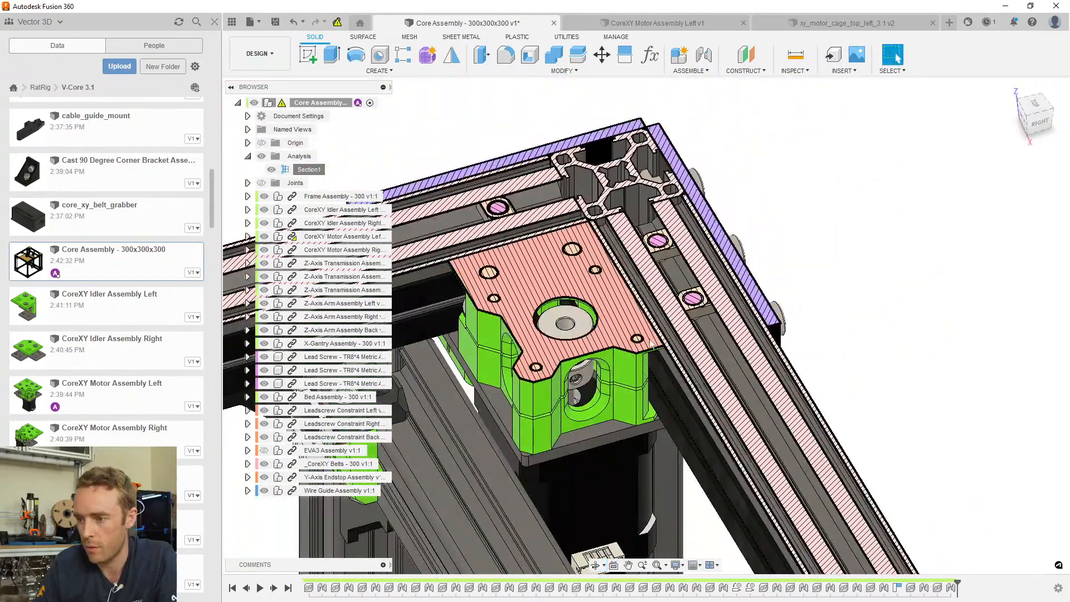
pyautogui.scroll(3, 478, 381)
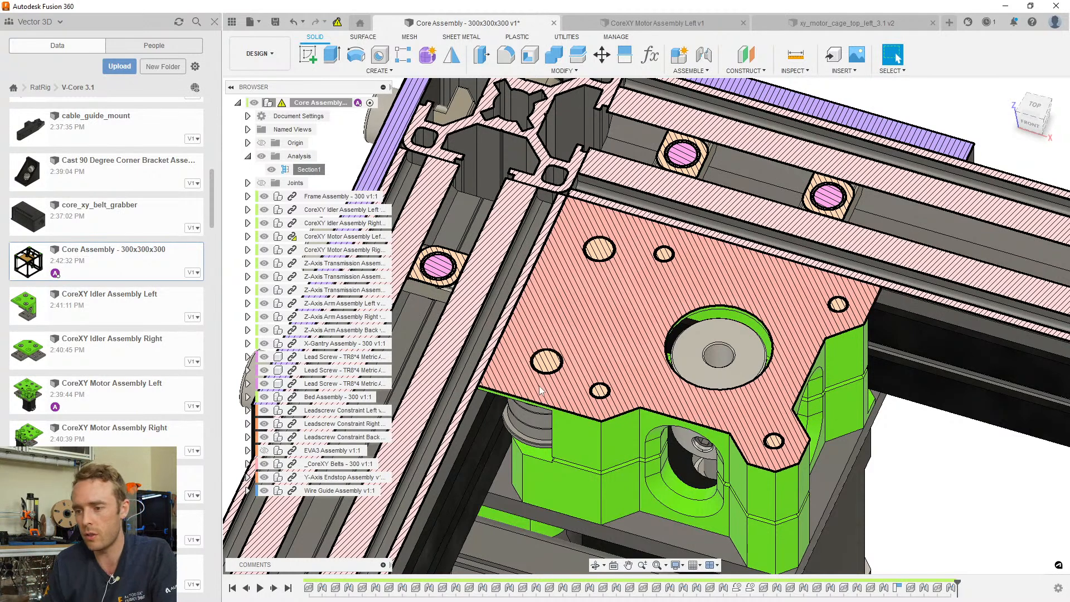
pyautogui.click(819, 22)
pyautogui.keyDown('shift'); pyautogui.moveTo(679, 284); pyautogui.dragTo(591, 356, button='middle'); pyautogui.keyUp('shift')
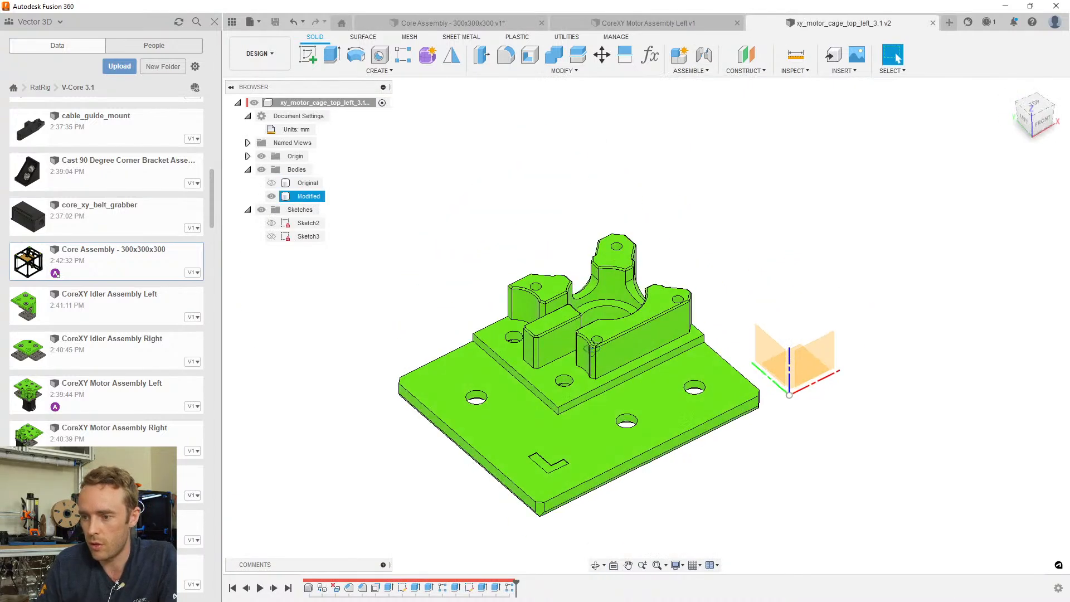
pyautogui.scroll(6, 592, 357)
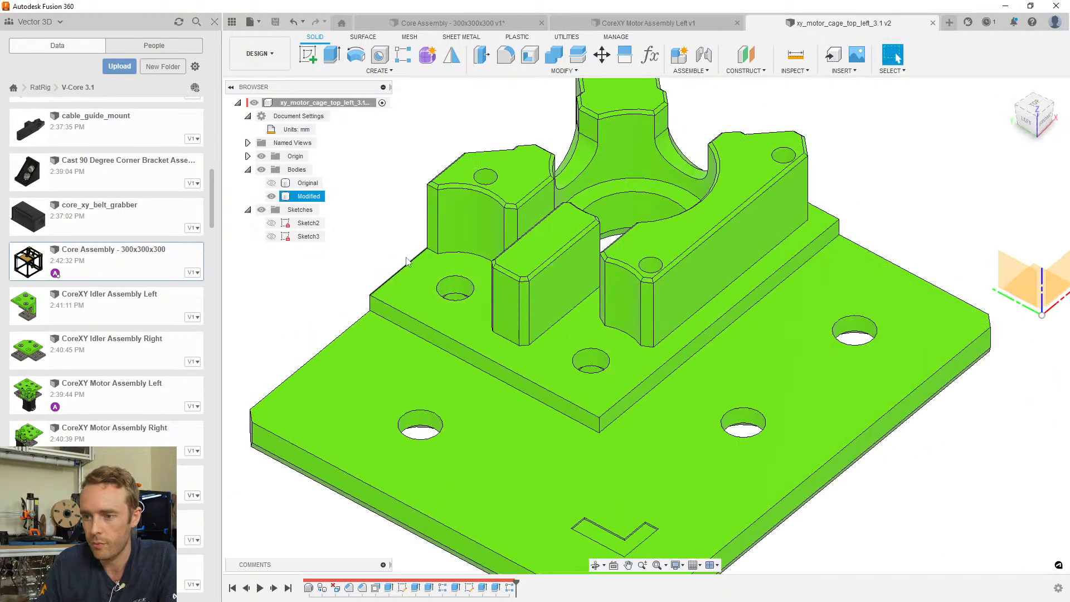
pyautogui.click(508, 71)
pyautogui.click(518, 108)
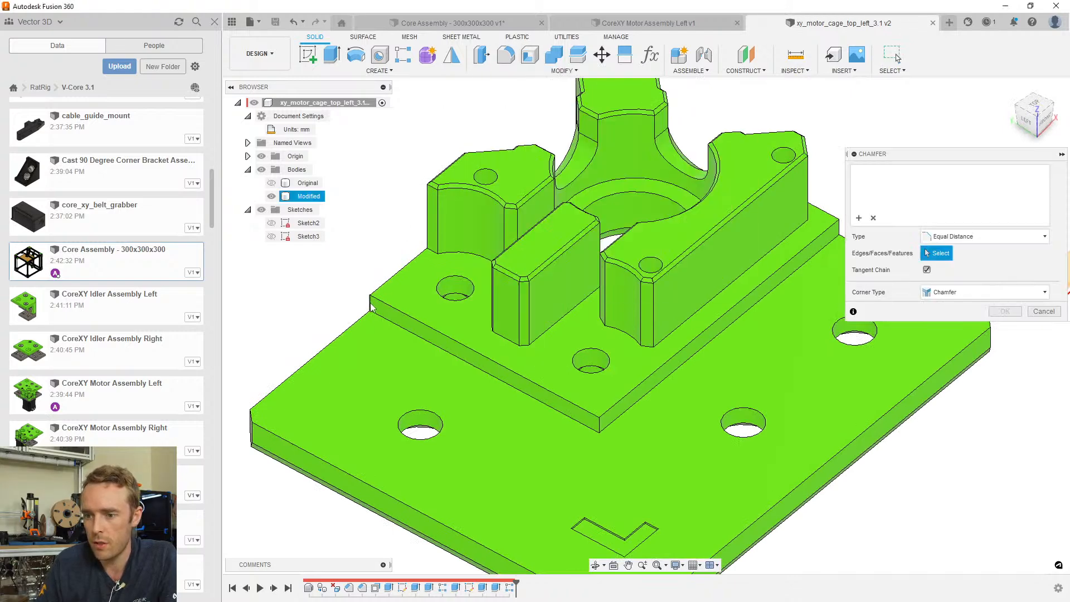
pyautogui.click(371, 308)
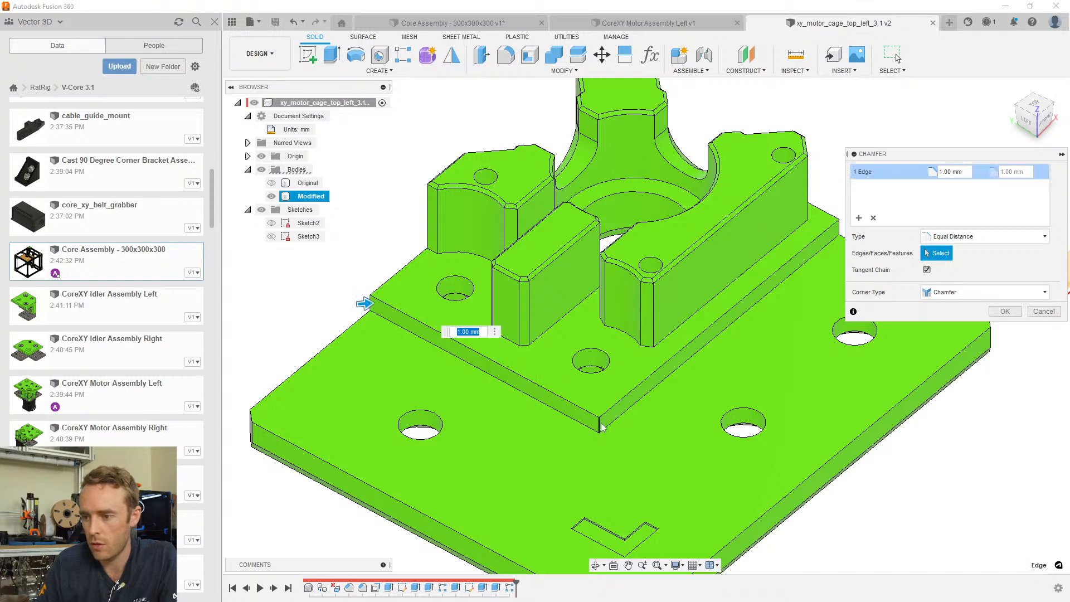
pyautogui.press('Escape')
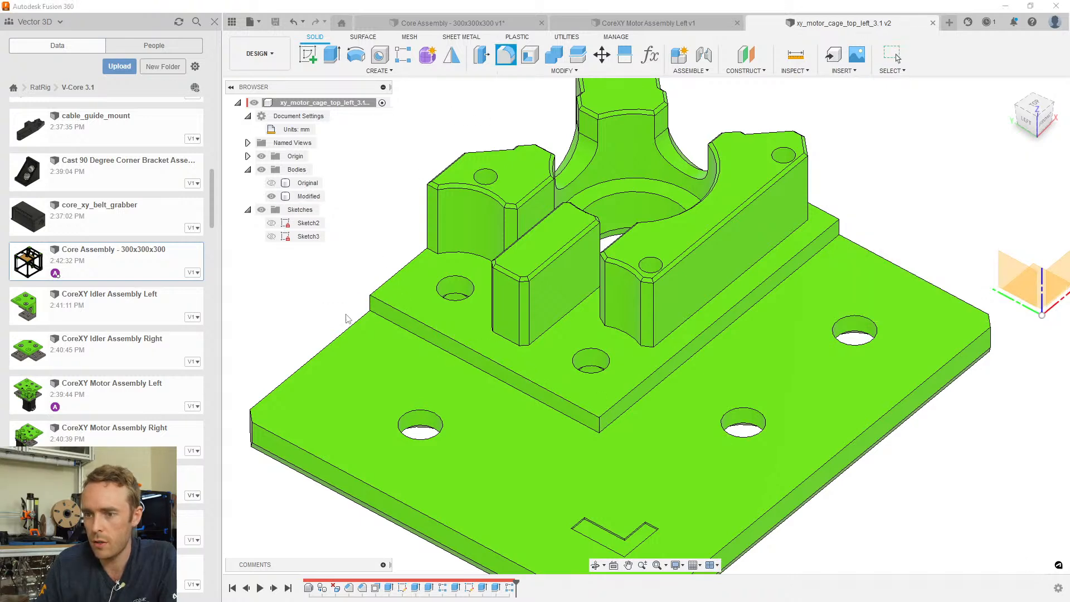
# Try to fillet the vertical corner edges of the raised plate by 2 mm, and clear the selection set
pyautogui.press('f')
pyautogui.click(371, 307)
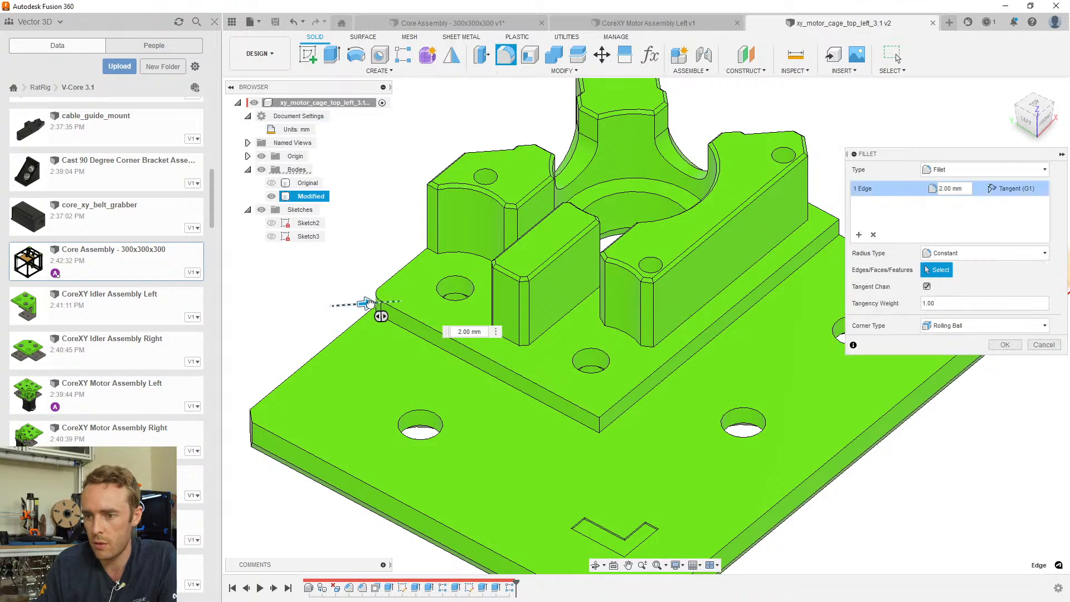
pyautogui.click(600, 428)
pyautogui.keyDown('shift'); pyautogui.moveTo(606, 437); pyautogui.dragTo(643, 409, button='middle'); pyautogui.keyUp('shift')
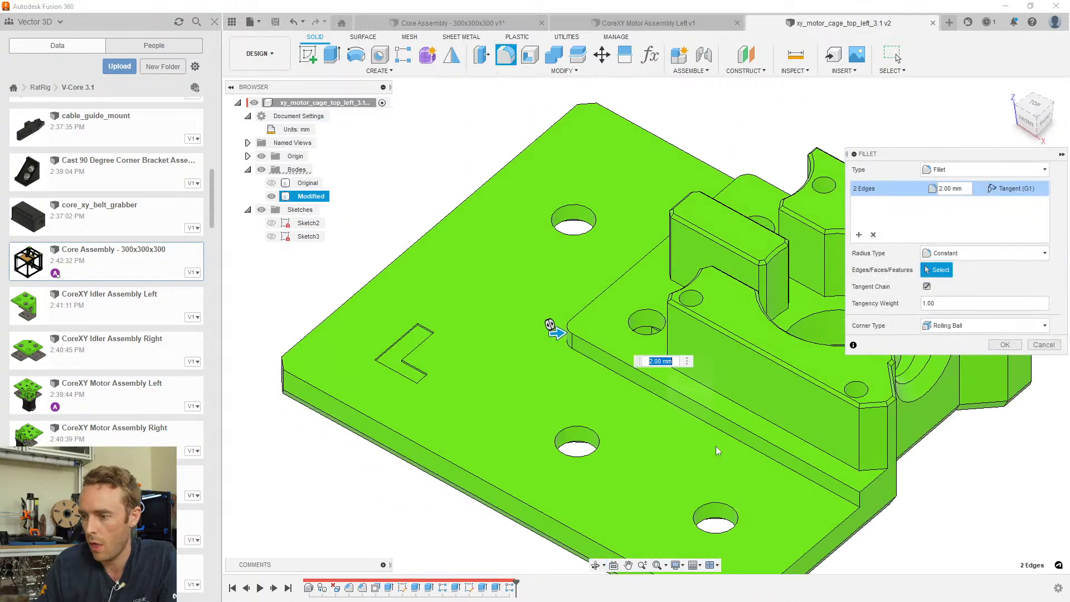
pyautogui.click(860, 501)
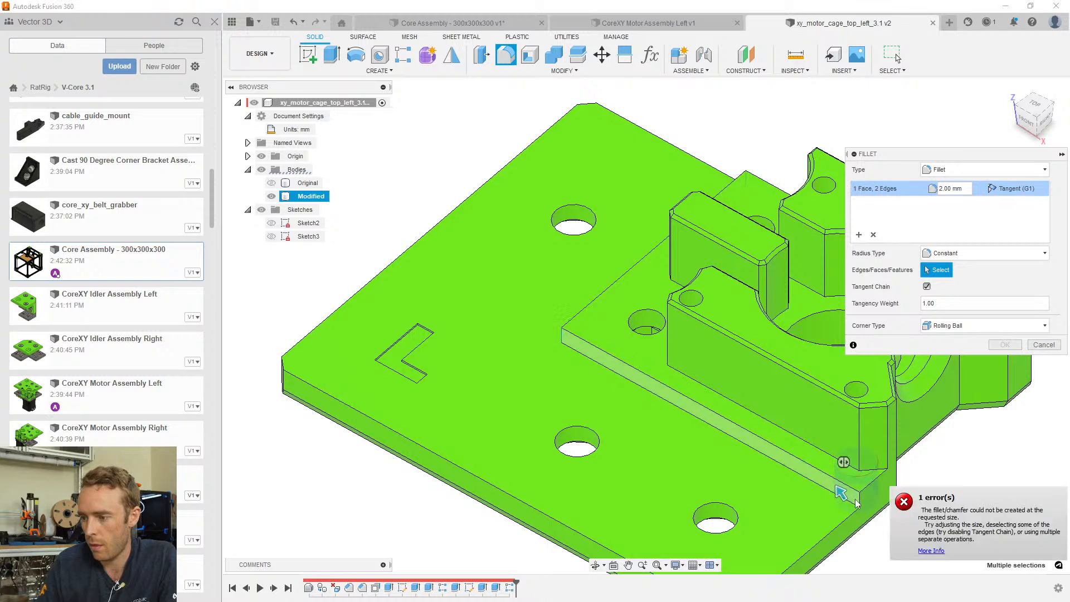
pyautogui.click(861, 485)
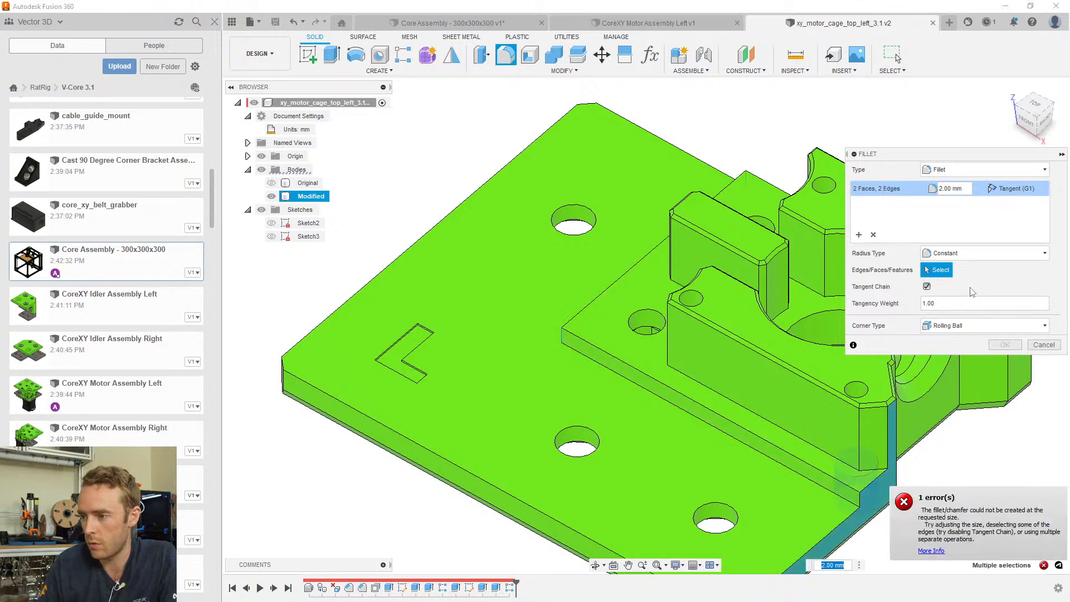
pyautogui.click(873, 235)
# Fillet the raised plate's three vertical corner edges with a 2 mm radius and save the design as a new version
pyautogui.click(858, 502)
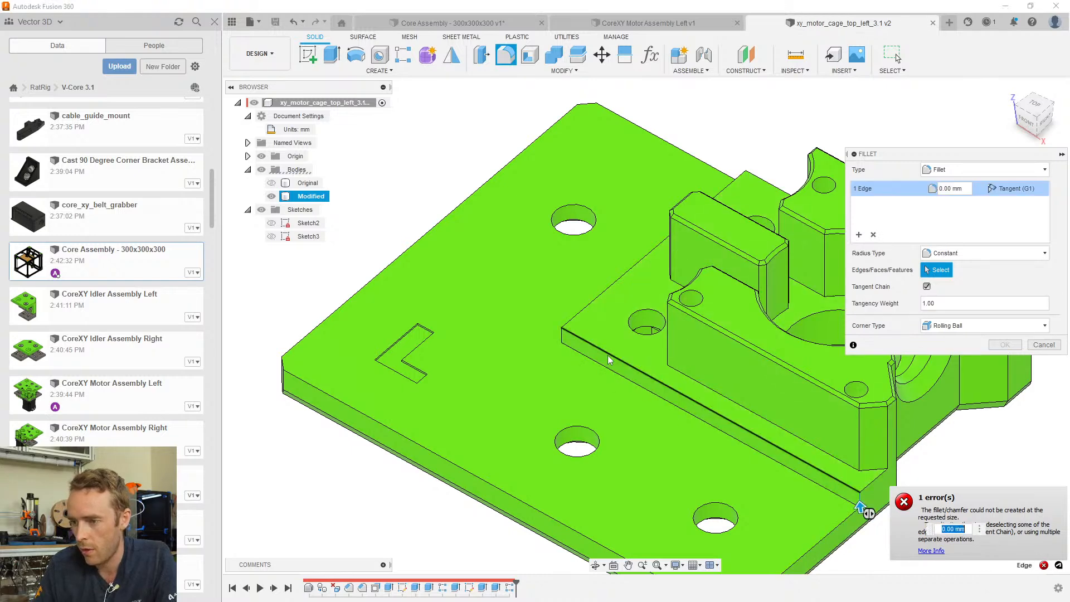
pyautogui.keyDown('shift'); pyautogui.moveTo(560, 345); pyautogui.dragTo(426, 298, button='middle'); pyautogui.keyUp('shift')
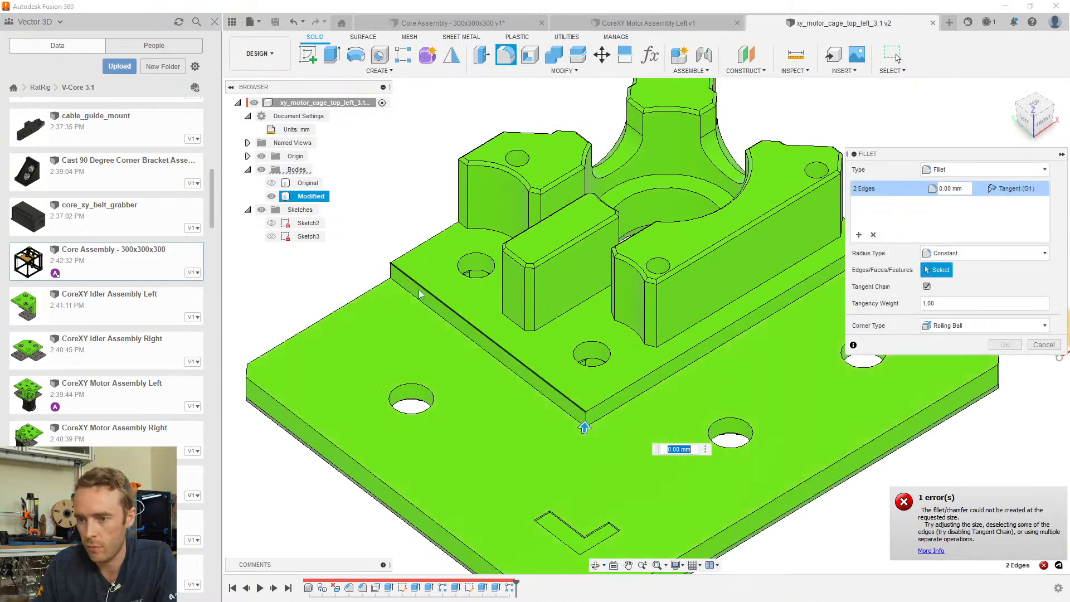
pyautogui.click(391, 273)
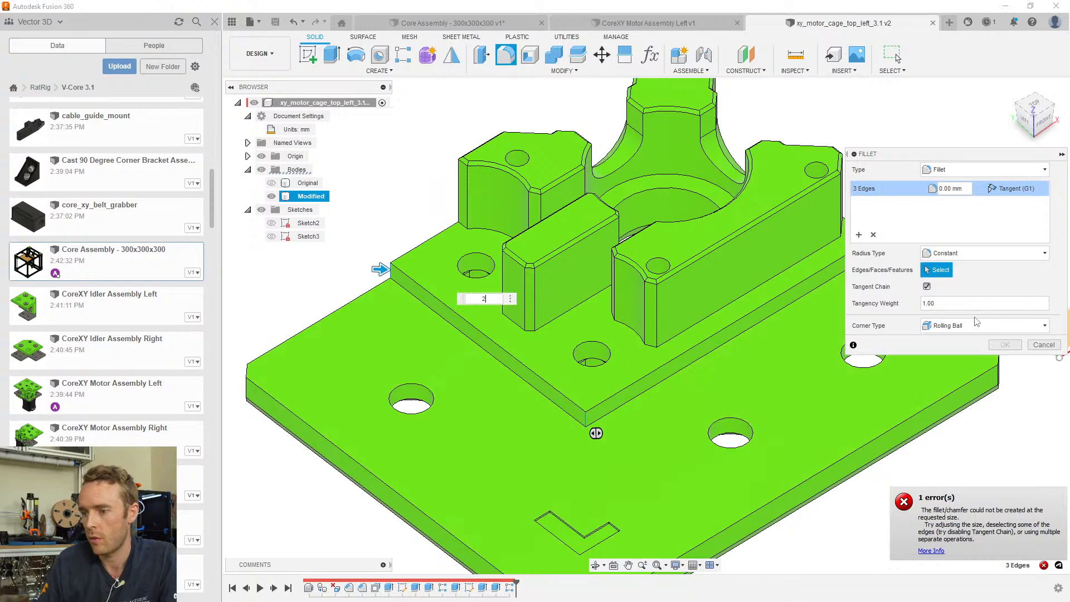
pyautogui.click(1005, 345)
pyautogui.scroll(-5, 1003, 345)
pyautogui.keyDown('shift'); pyautogui.moveTo(1003, 345); pyautogui.dragTo(714, 277, button='middle'); pyautogui.keyUp('shift')
pyautogui.press('Return')
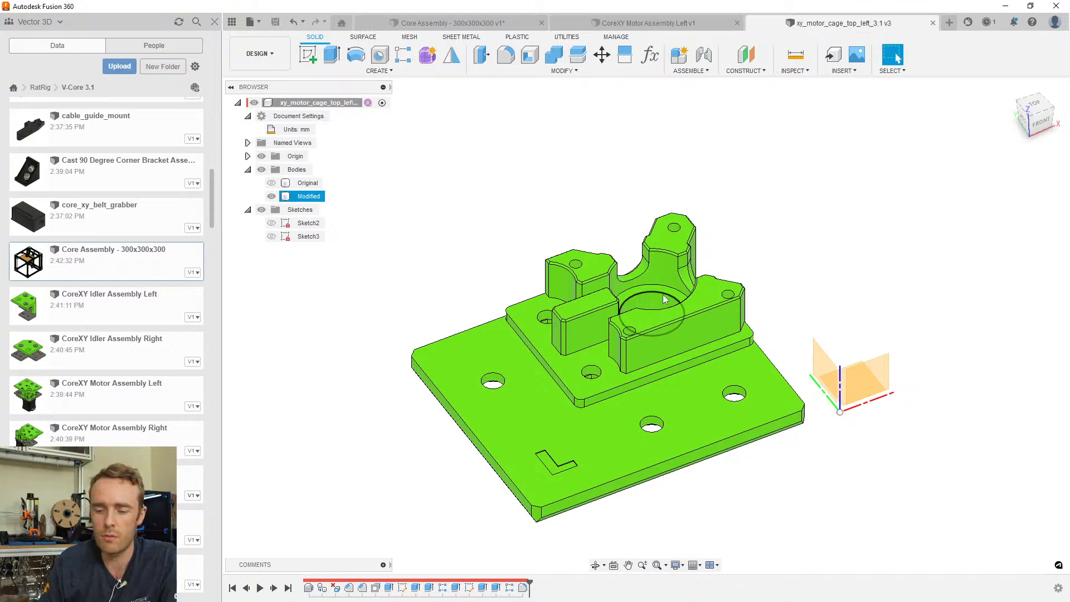
# Switch back to the Core Assembly - 300x300x300 design and examine the frame and the green Z-axis arm
pyautogui.click(455, 185)
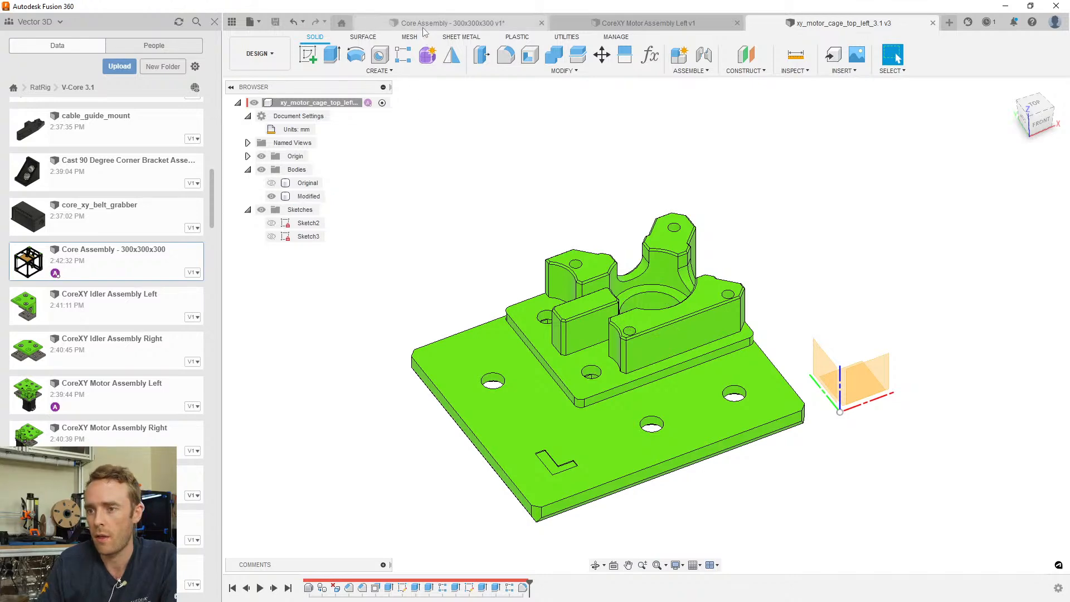
pyautogui.click(453, 23)
pyautogui.keyDown('shift'); pyautogui.moveTo(618, 337); pyautogui.dragTo(892, 273, button='middle'); pyautogui.keyUp('shift')
pyautogui.scroll(10, 640, 260)
pyautogui.scroll(-4, 702, 277)
pyautogui.scroll(-5, 695, 278)
pyautogui.moveTo(695, 278); pyautogui.dragTo(733, 282, button='middle')
pyautogui.scroll(4, 845, 146)
pyautogui.scroll(4, 800, 169)
pyautogui.moveTo(773, 195); pyautogui.dragTo(803, 251, button='middle')
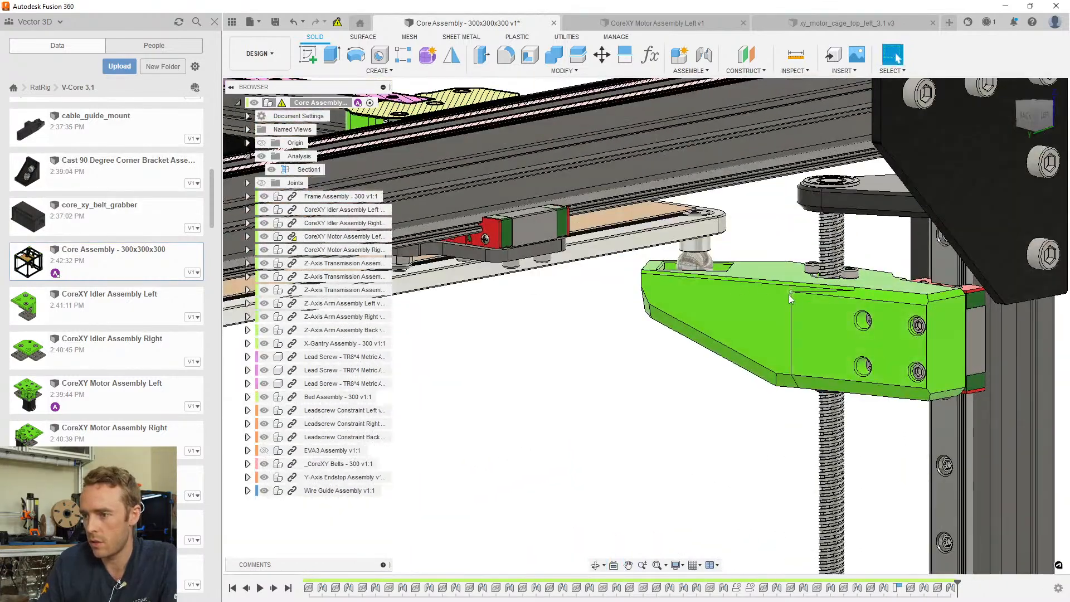
pyautogui.scroll(-5, 790, 296)
pyautogui.scroll(5, 835, 301)
pyautogui.scroll(-4, 922, 319)
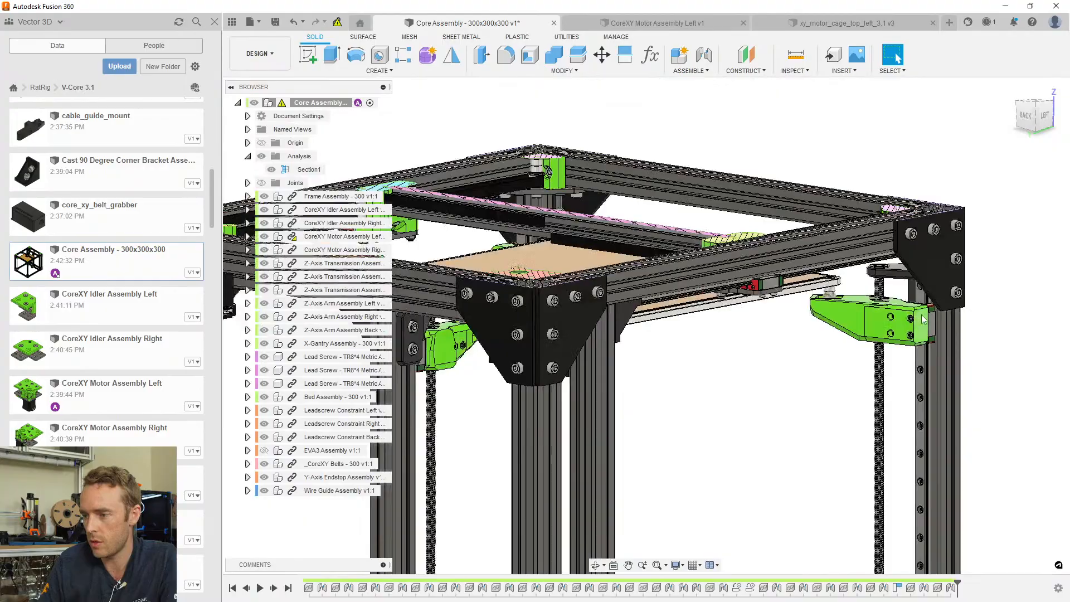
# Examine the underside of the gantry's carriage plate and the endstop mount at the frame corner
pyautogui.keyDown('shift'); pyautogui.moveTo(827, 332); pyautogui.dragTo(638, 304, button='middle'); pyautogui.keyUp('shift')
pyautogui.scroll(4, 556, 280)
pyautogui.scroll(-1, 572, 265)
pyautogui.scroll(2, 634, 354)
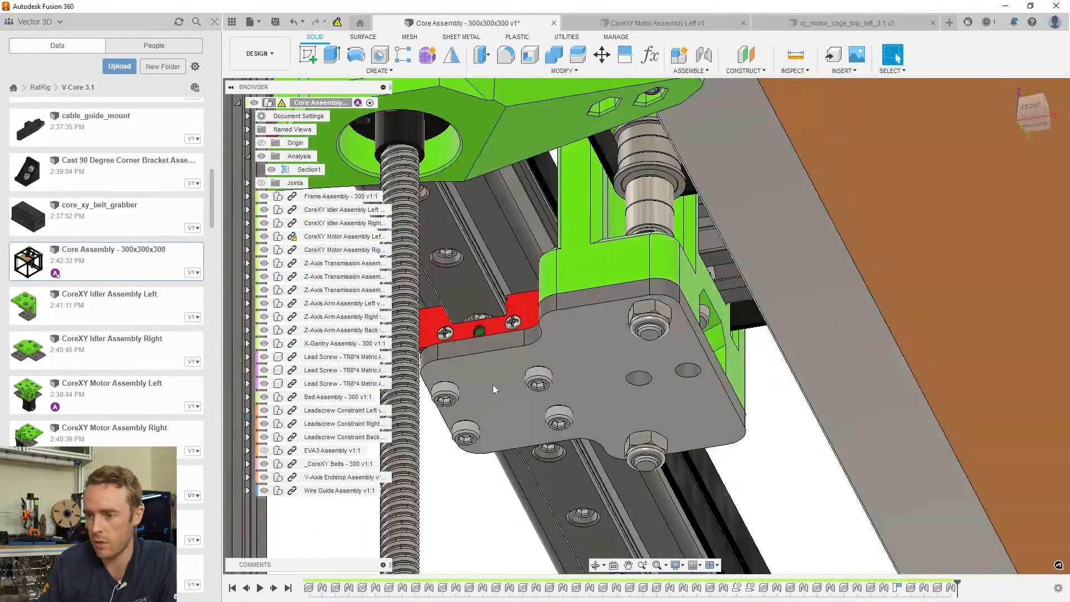
pyautogui.scroll(-1, 494, 383)
pyautogui.scroll(-3, 591, 365)
pyautogui.moveTo(657, 410); pyautogui.dragTo(577, 237, button='middle')
pyautogui.scroll(3, 604, 381)
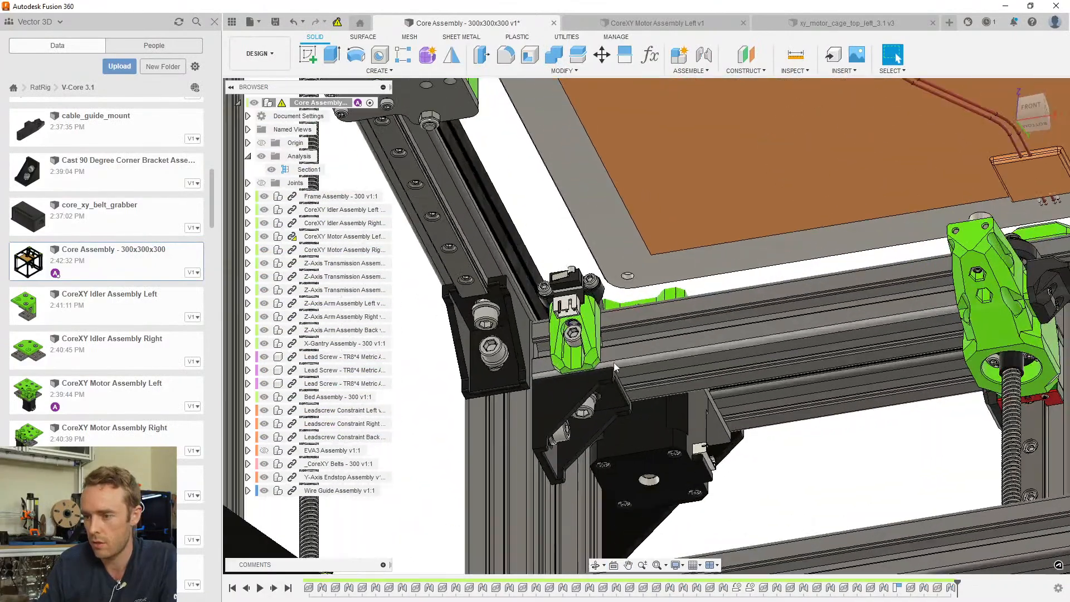
pyautogui.moveTo(865, 322); pyautogui.dragTo(727, 320, button='middle')
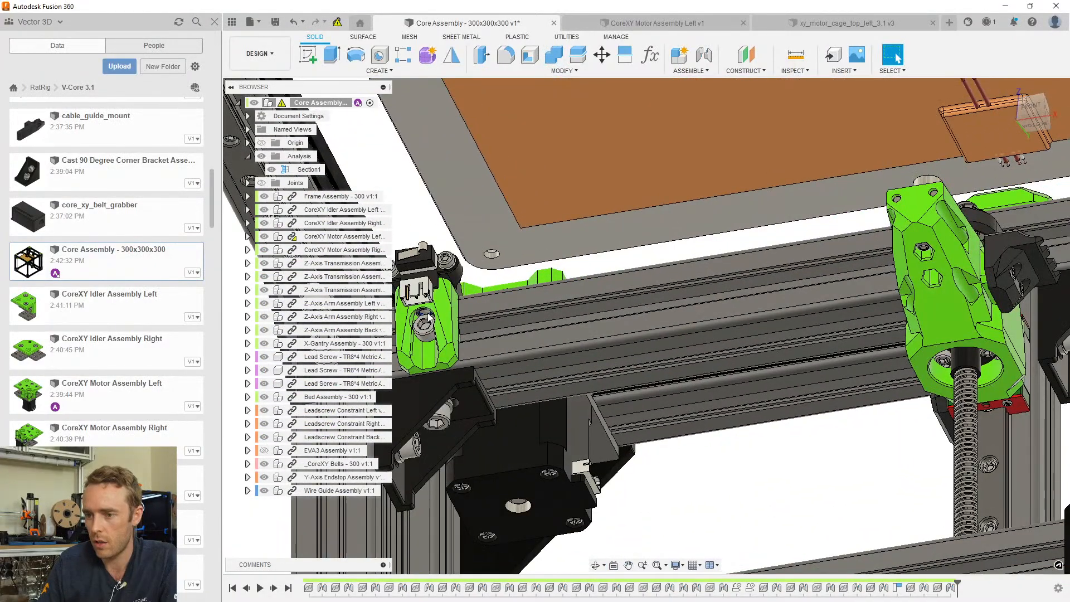
pyautogui.scroll(-3, 848, 299)
pyautogui.scroll(6, 848, 290)
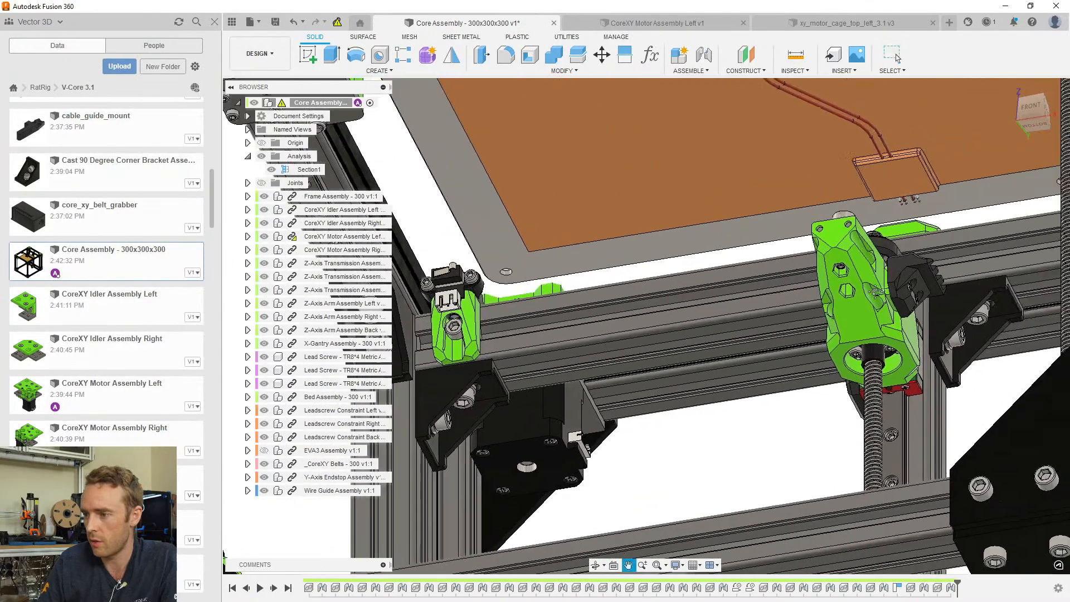
# Examine the Z-axis arm beside the bed and the green lead screw motor cage at the base of the frame
pyautogui.keyDown('shift'); pyautogui.moveTo(846, 274); pyautogui.dragTo(752, 260, button='middle'); pyautogui.keyUp('shift')
pyautogui.scroll(4, 743, 156)
pyautogui.scroll(-3, 768, 204)
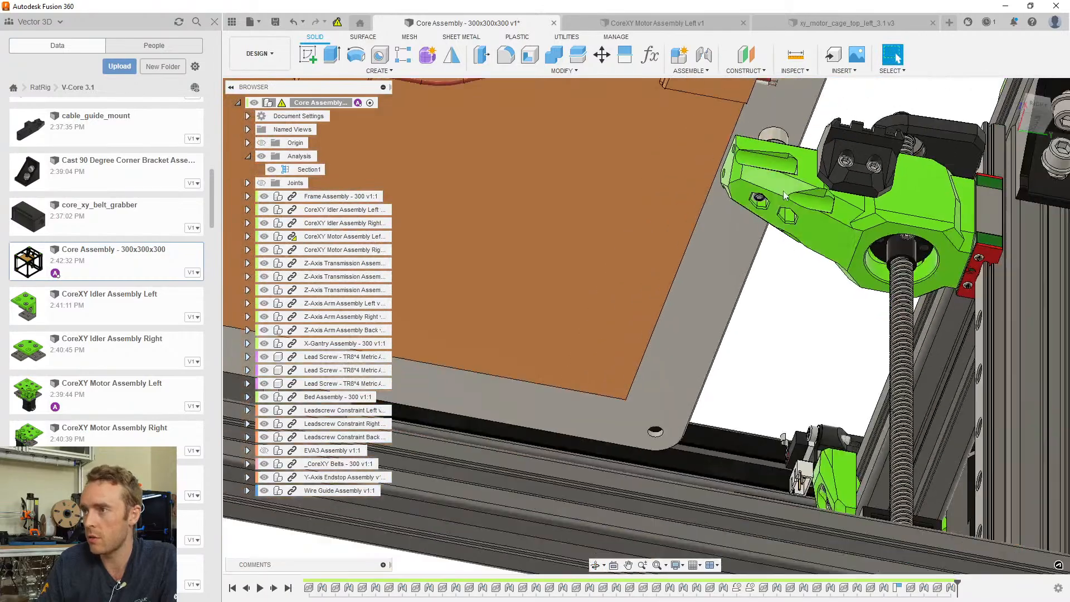
pyautogui.scroll(-6, 760, 213)
pyautogui.keyDown('shift'); pyautogui.moveTo(761, 213); pyautogui.dragTo(770, 324, button='middle'); pyautogui.keyUp('shift')
pyautogui.scroll(6, 774, 414)
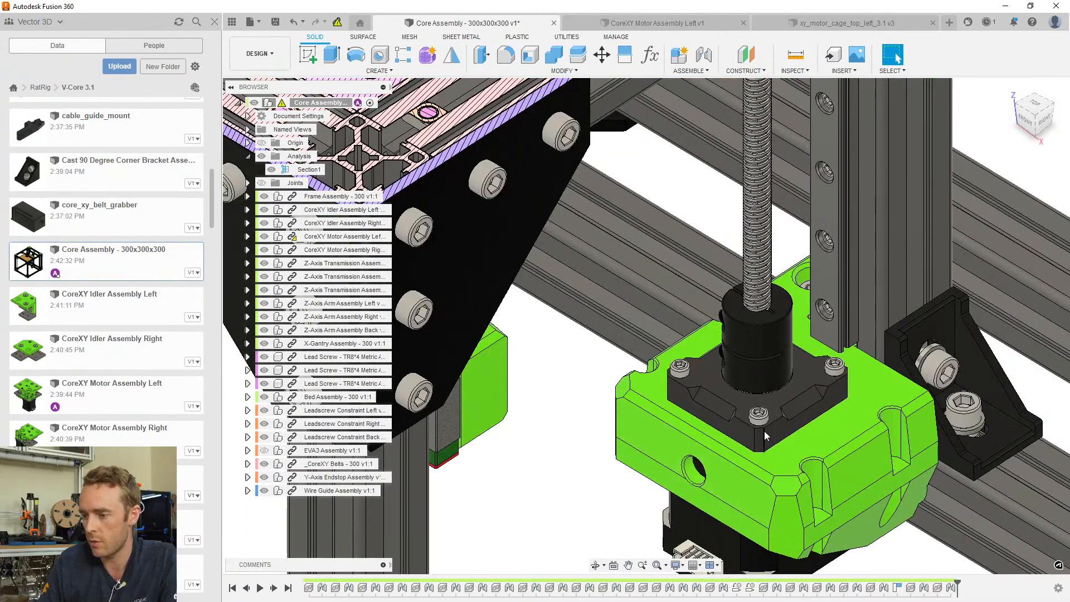
pyautogui.scroll(-2, 851, 423)
pyautogui.keyDown('shift'); pyautogui.moveTo(850, 423); pyautogui.dragTo(740, 429, button='middle'); pyautogui.keyUp('shift')
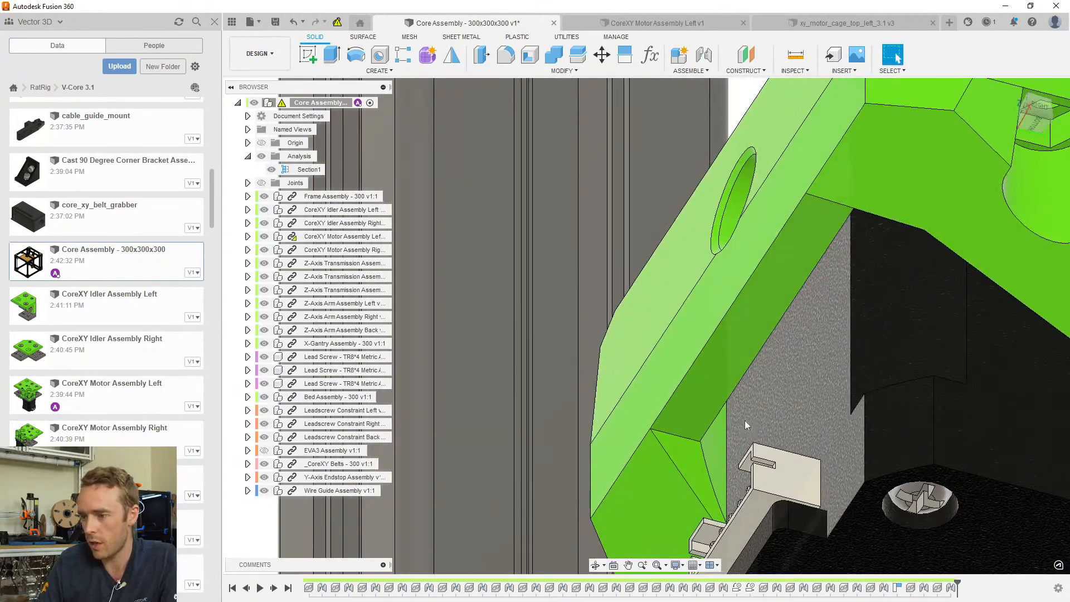
pyautogui.scroll(-4, 741, 227)
pyautogui.keyDown('shift'); pyautogui.moveTo(741, 226); pyautogui.dragTo(802, 289, button='middle'); pyautogui.keyUp('shift')
# Highlight the Nema 17 stepper motor inside the back Z-axis transmission assembly to see its position in the motor cage
pyautogui.click(692, 255)
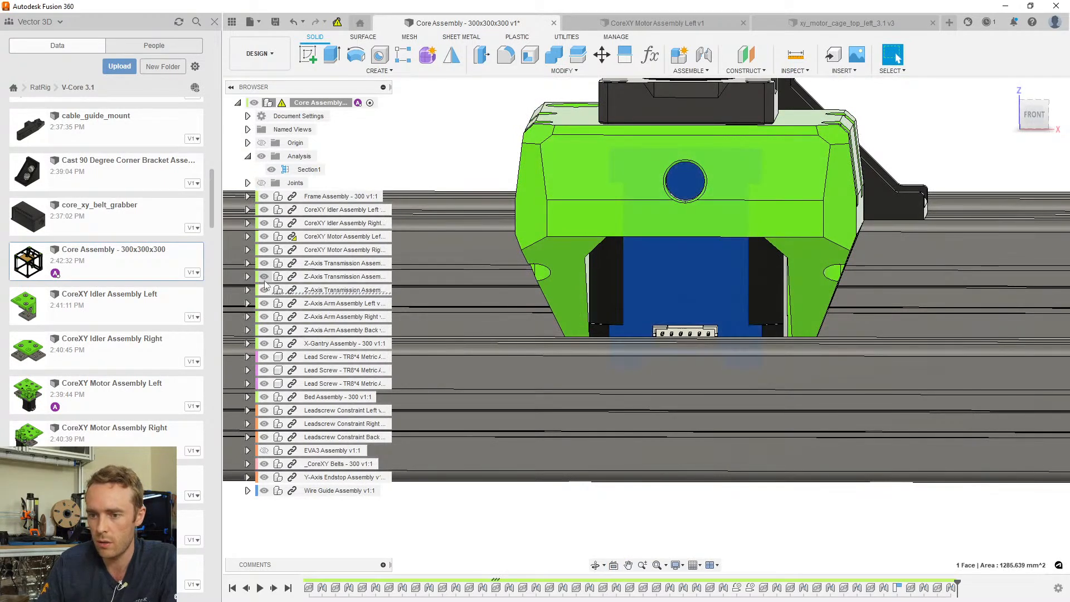
pyautogui.click(299, 290)
pyautogui.click(248, 290)
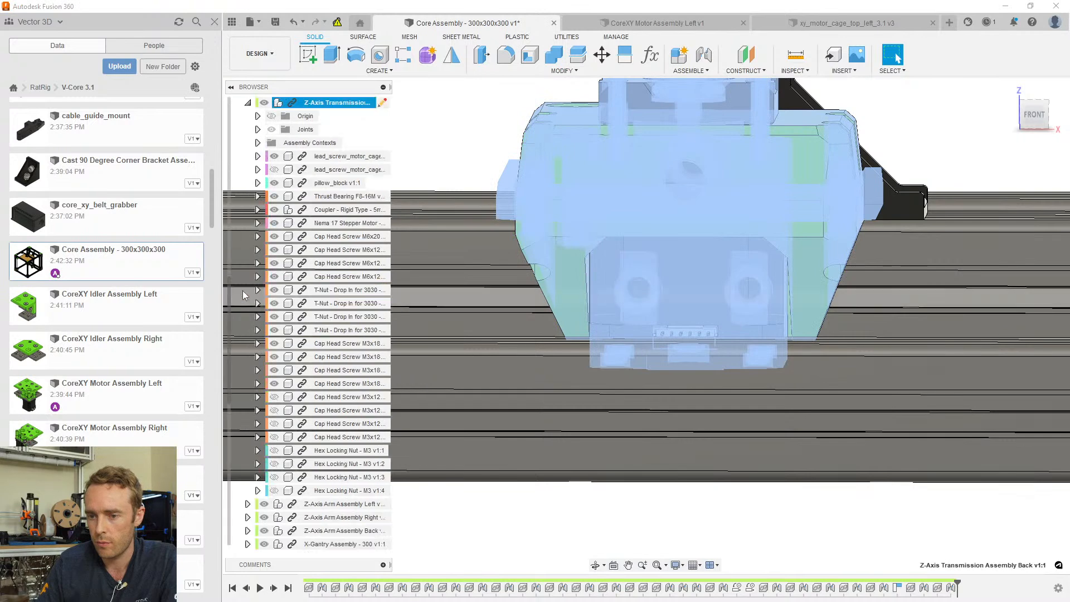
pyautogui.click(278, 224)
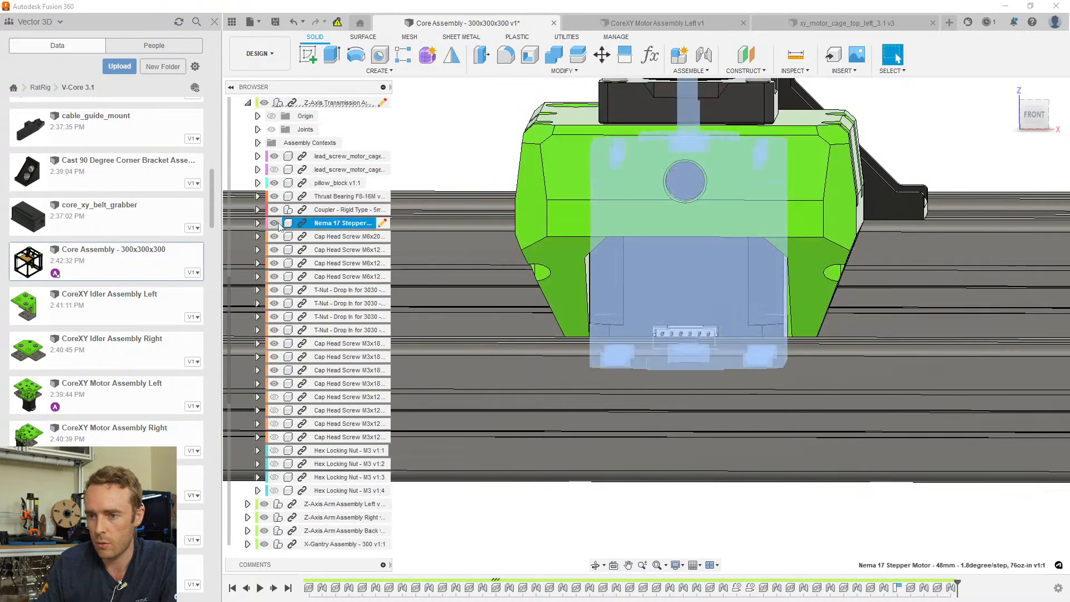
pyautogui.keyDown('shift'); pyautogui.moveTo(641, 221); pyautogui.dragTo(643, 211, button='middle'); pyautogui.keyUp('shift')
pyautogui.scroll(2, 643, 211)
pyautogui.scroll(-3, 697, 190)
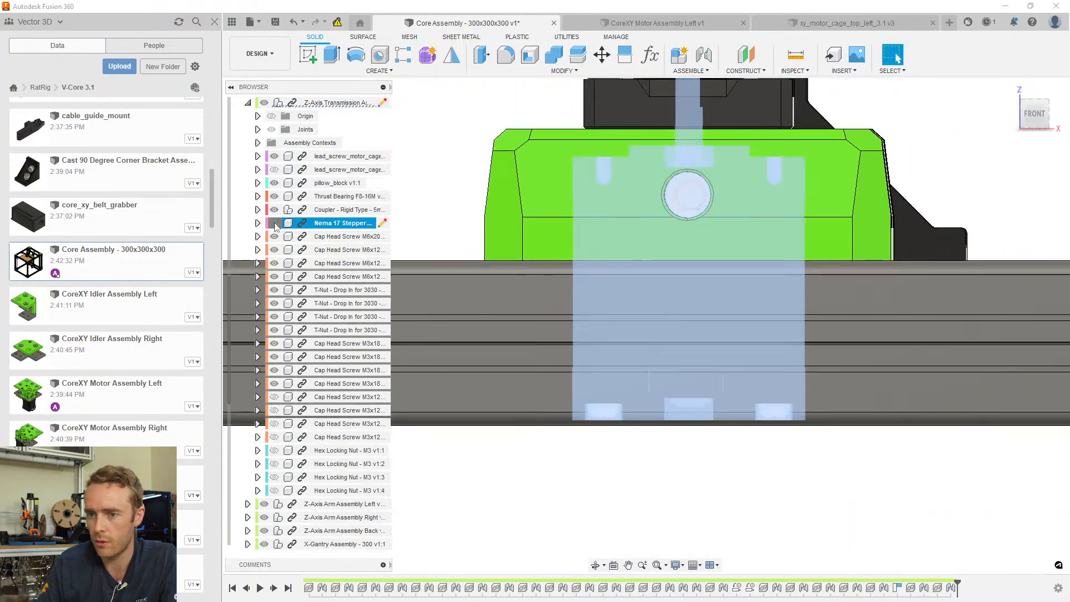
pyautogui.scroll(-1, 739, 236)
pyautogui.press('Escape')
# Examine the sectioned CoreXY motor cage plate where its corner meets the frame extrusions
pyautogui.keyDown('shift'); pyautogui.moveTo(739, 237); pyautogui.dragTo(654, 287, button='middle'); pyautogui.keyUp('shift')
pyautogui.scroll(-2, 707, 279)
pyautogui.moveTo(721, 276); pyautogui.dragTo(696, 512, button='middle')
pyautogui.moveTo(705, 223); pyautogui.dragTo(690, 330, button='middle')
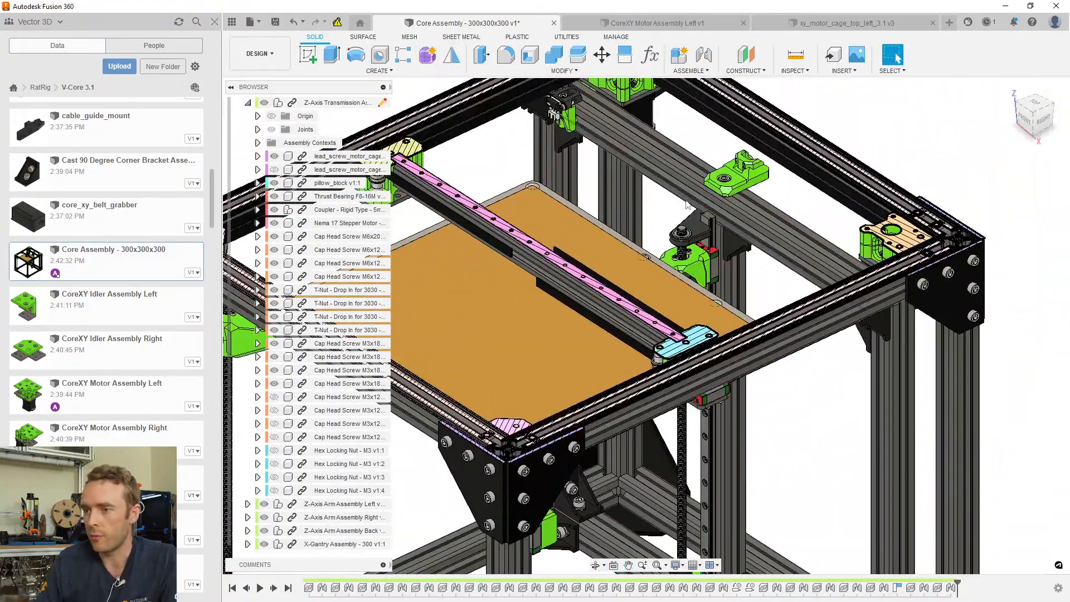
pyautogui.moveTo(646, 139); pyautogui.dragTo(650, 359, button='middle')
pyautogui.scroll(10, 649, 360)
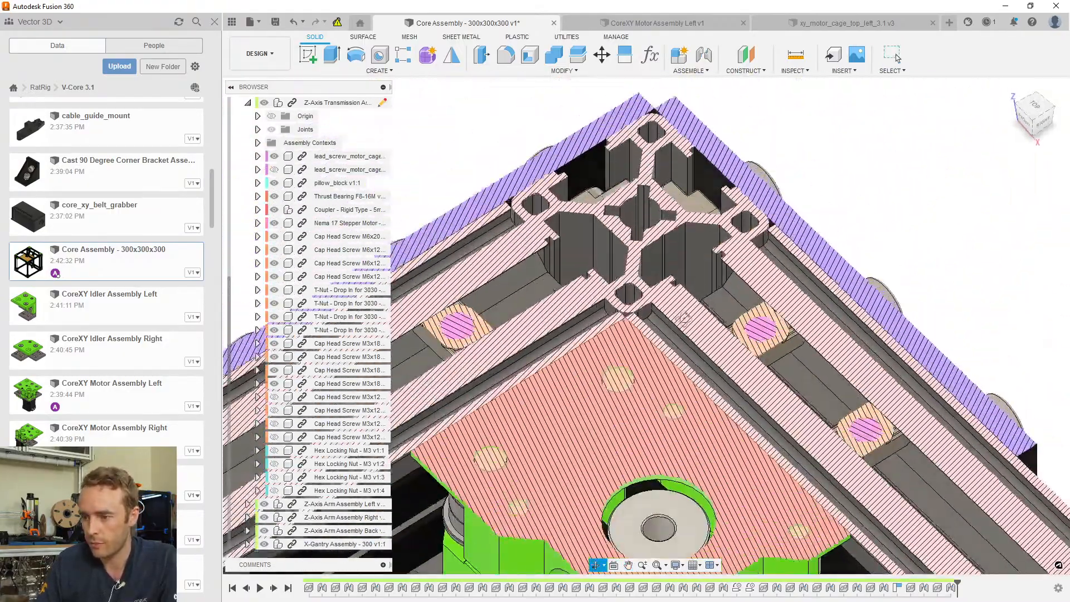
pyautogui.keyDown('shift'); pyautogui.moveTo(683, 319); pyautogui.dragTo(680, 326, button='middle'); pyautogui.keyUp('shift')
pyautogui.scroll(-4, 680, 326)
pyautogui.moveTo(649, 360); pyautogui.dragTo(675, 351, button='middle')
pyautogui.scroll(4, 684, 322)
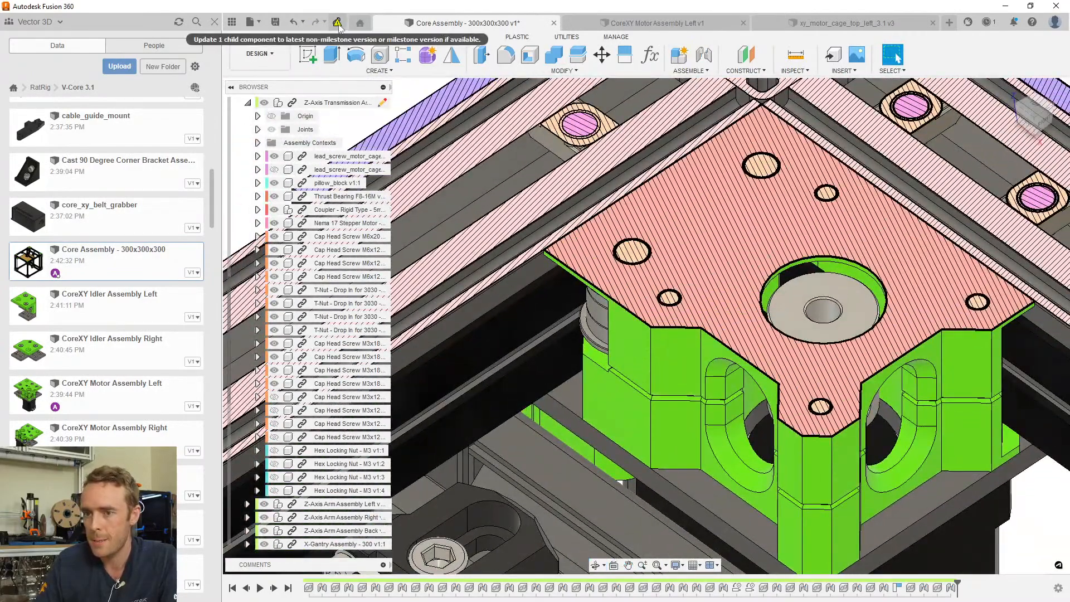
# Switch to the xy_motor_cage_top_left_3.1 design and inspect the underside of the modified body
pyautogui.click(814, 27)
pyautogui.moveTo(659, 344); pyautogui.dragTo(579, 237, button='middle')
pyautogui.scroll(4, 642, 284)
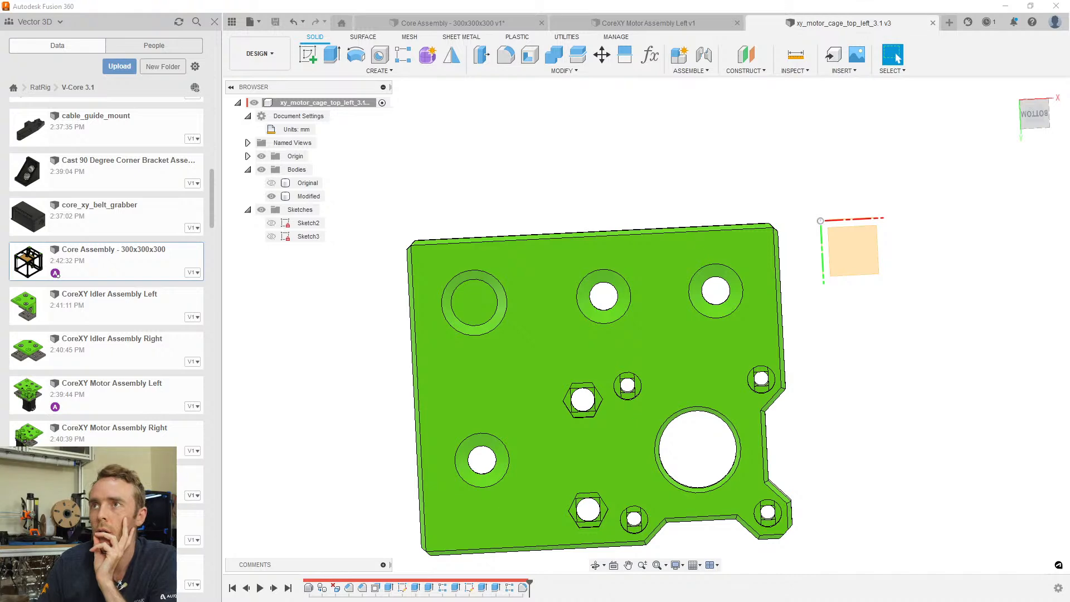
# Switch to the GitHub repository's Printer folder in the browser and look at V3D Lead Screw Motor Cage Front v13.stl
pyautogui.moveTo(426, 0); pyautogui.dragTo(470, 66)
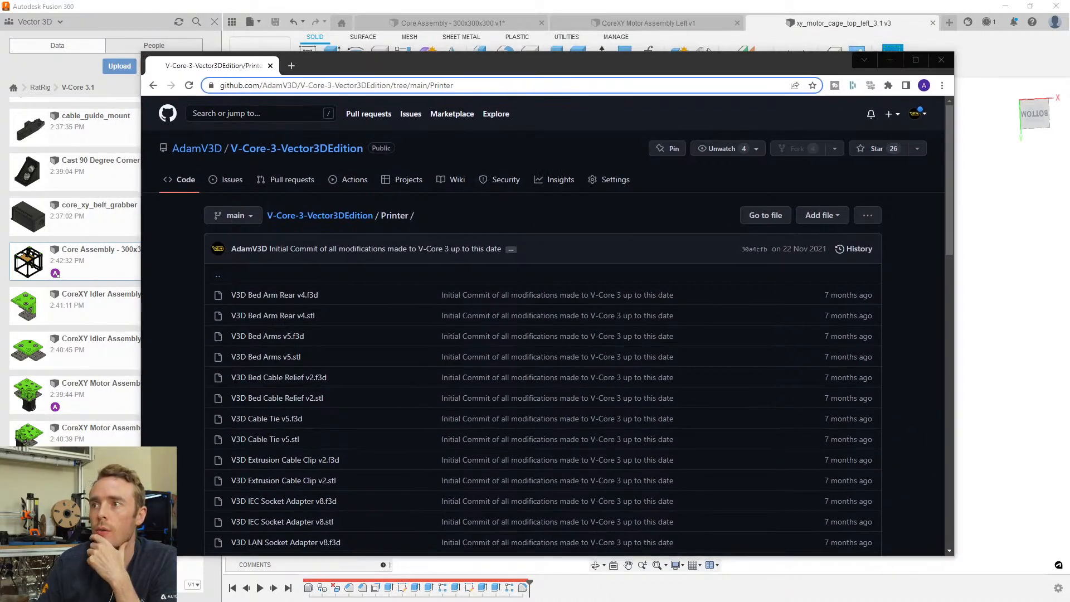
pyautogui.scroll(-2, 332, 351)
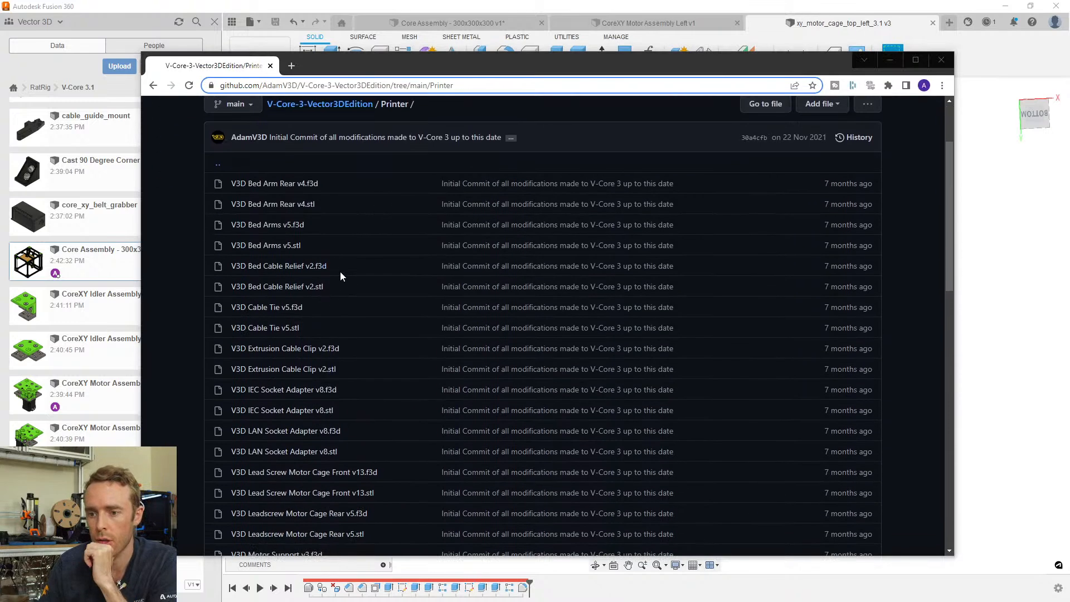
pyautogui.scroll(-4, 372, 249)
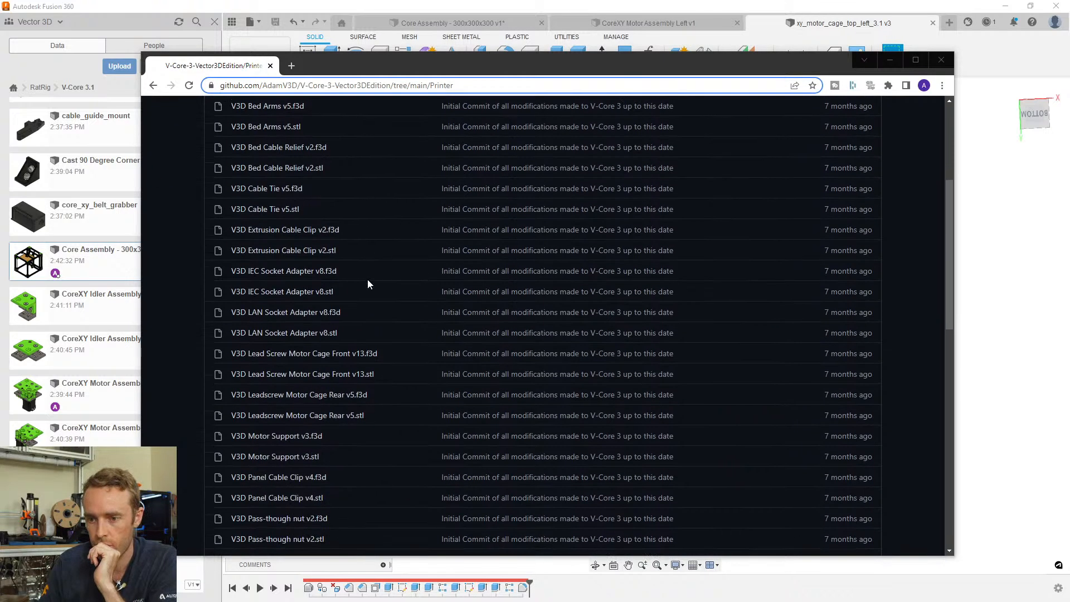
pyautogui.click(372, 270)
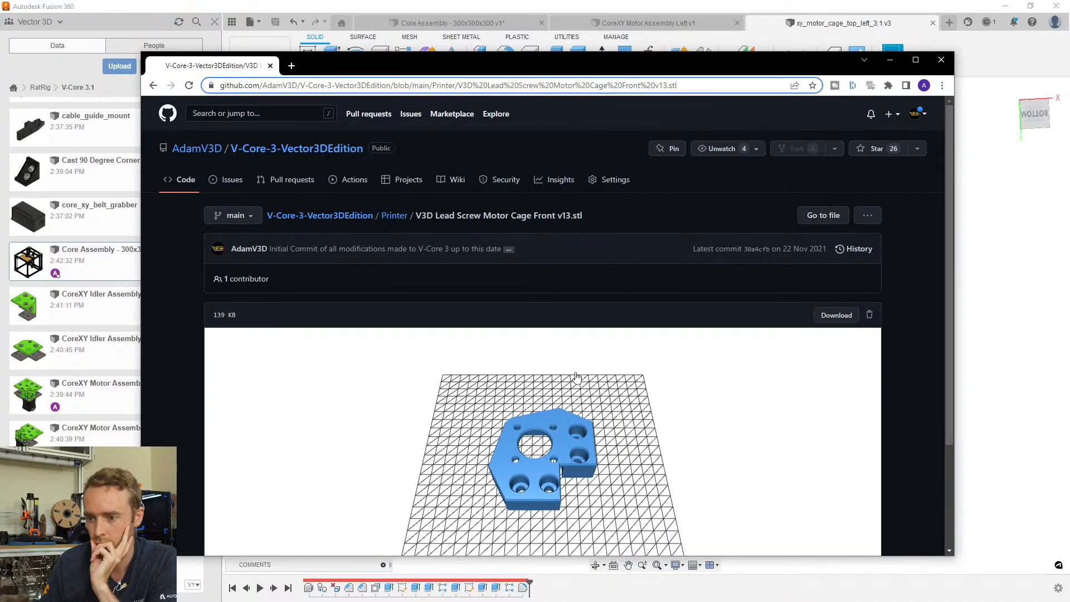
pyautogui.click(397, 218)
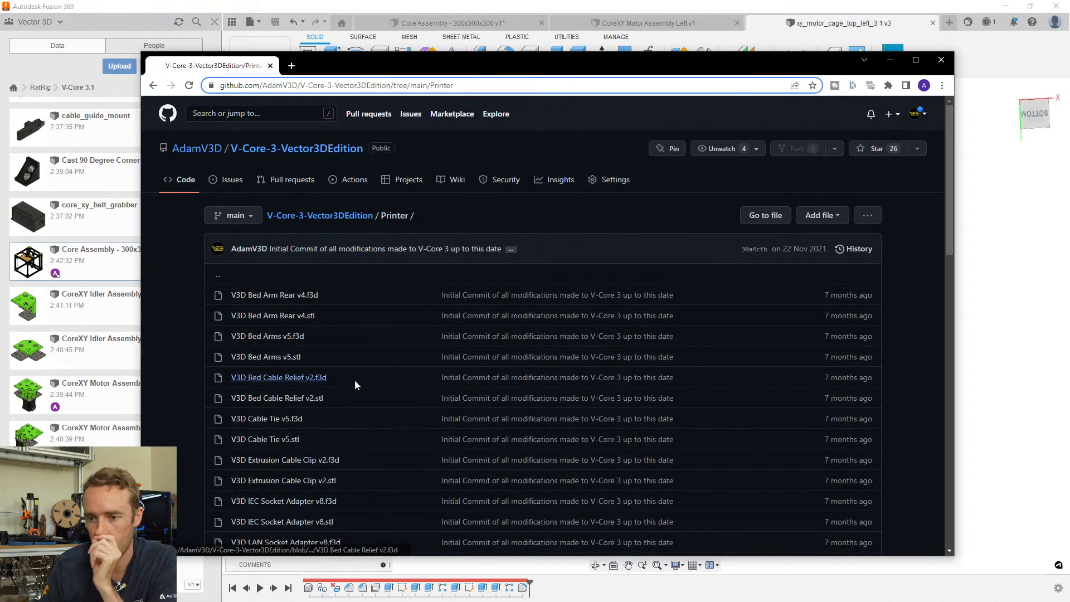
# Open V3D XY Motor Cage Top Left v7.stl from the Printer folder and inspect the plate and posts in its 3D preview
pyautogui.scroll(-3, 365, 380)
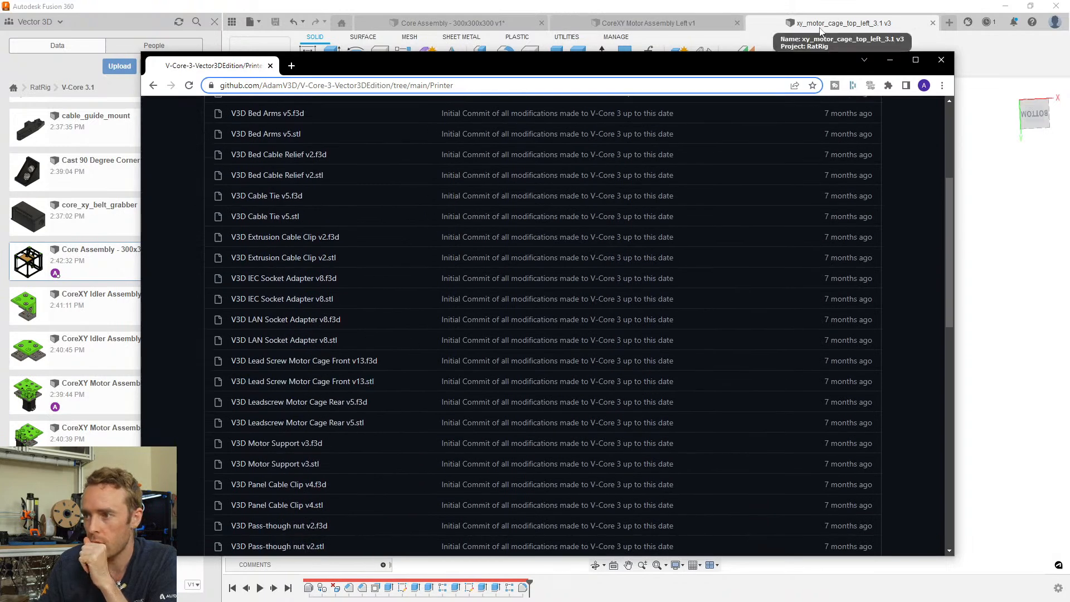
pyautogui.scroll(-3, 387, 309)
pyautogui.scroll(-6, 381, 309)
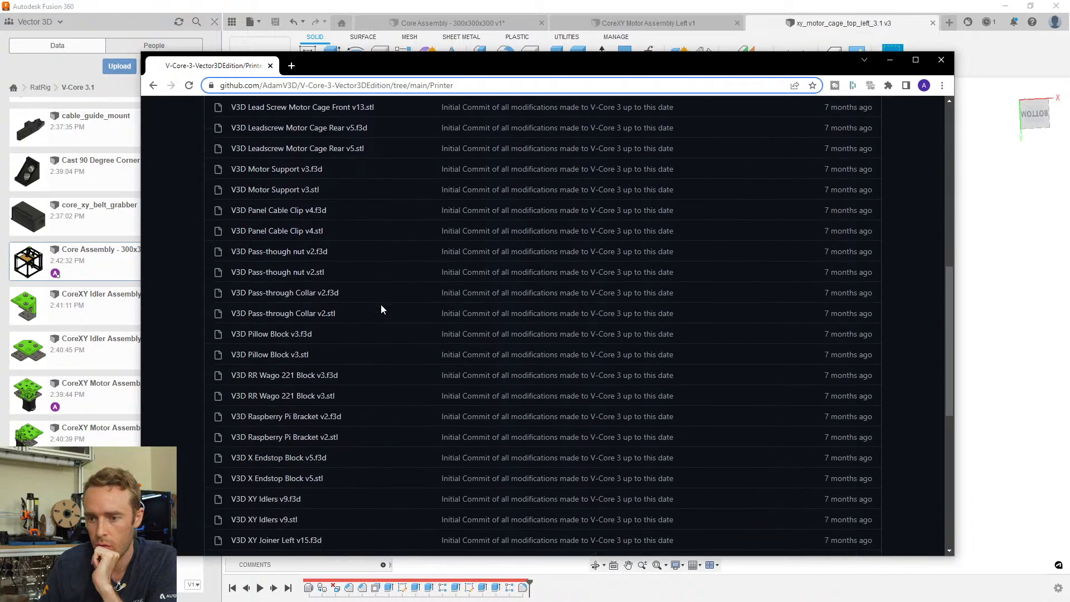
pyautogui.scroll(-3, 381, 309)
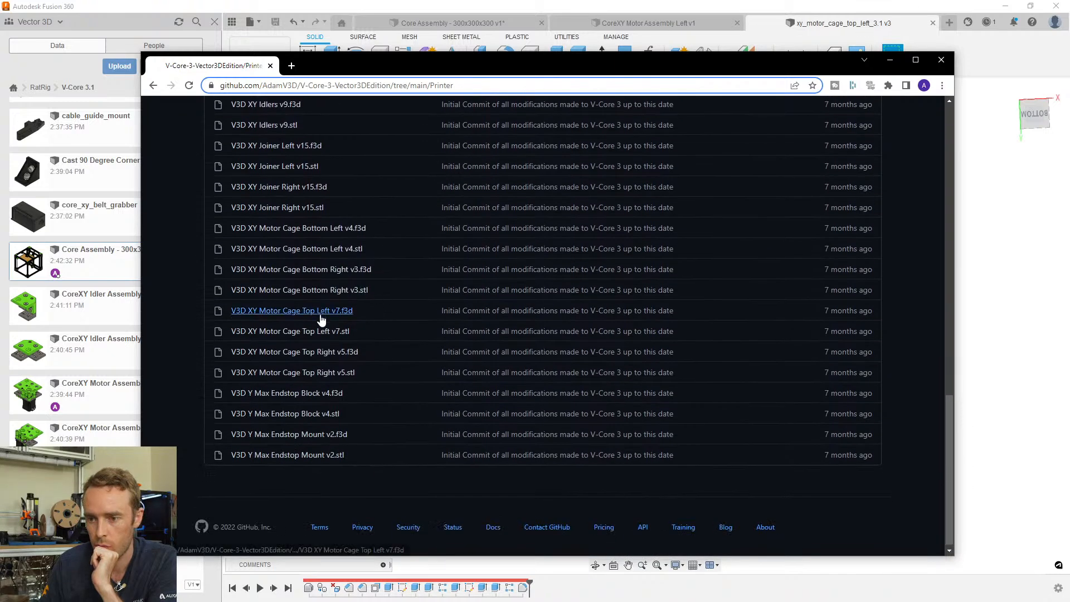
pyautogui.click(321, 333)
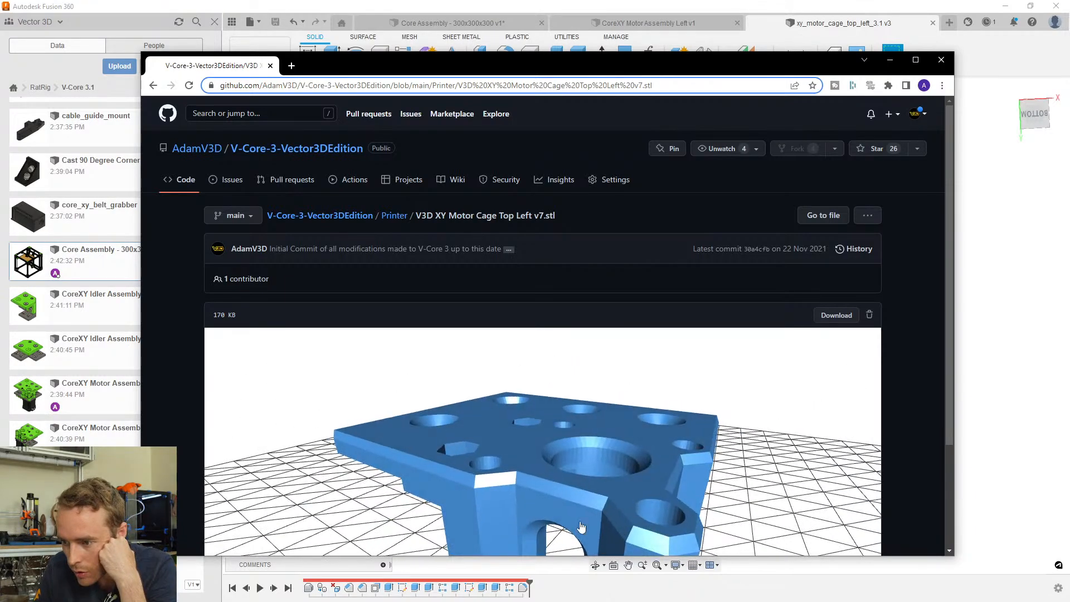
pyautogui.moveTo(595, 483); pyautogui.dragTo(475, 496)
pyautogui.moveTo(555, 473); pyautogui.dragTo(615, 461)
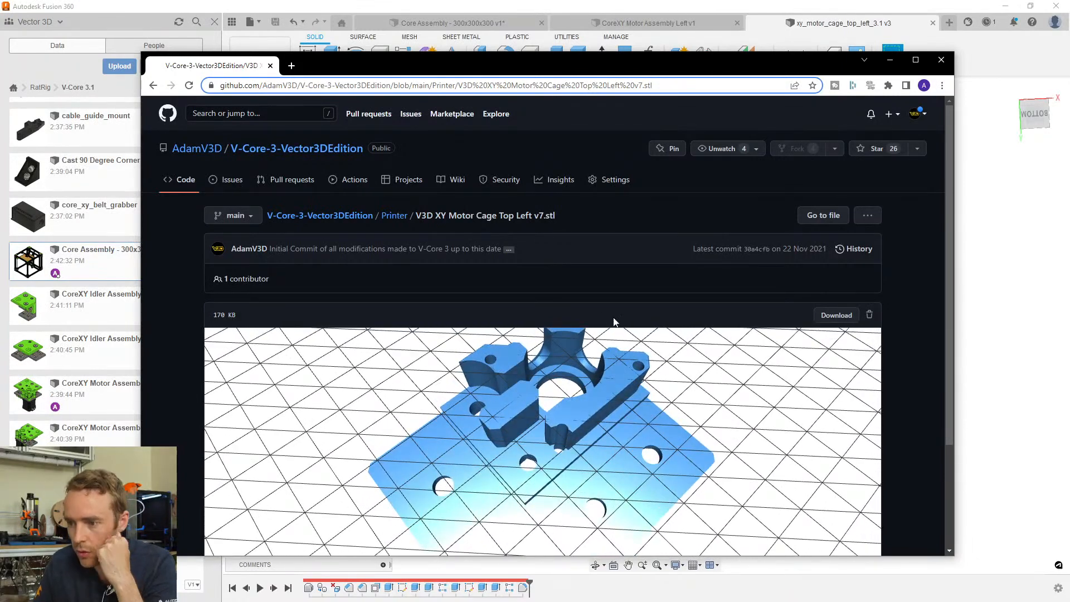
# Switch to SuperSlicer and show the motor cage's G-code preview up to the 20.60 mm layer, focusing on the posts
pyautogui.click(889, 61)
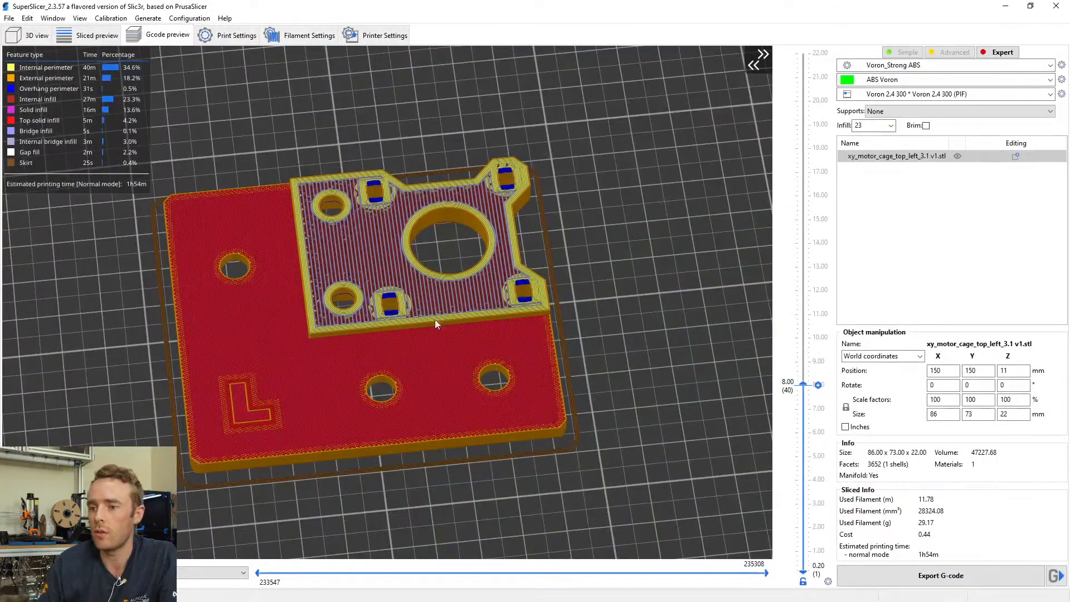
pyautogui.moveTo(435, 319); pyautogui.dragTo(460, 343)
pyautogui.moveTo(817, 384); pyautogui.dragTo(769, 92)
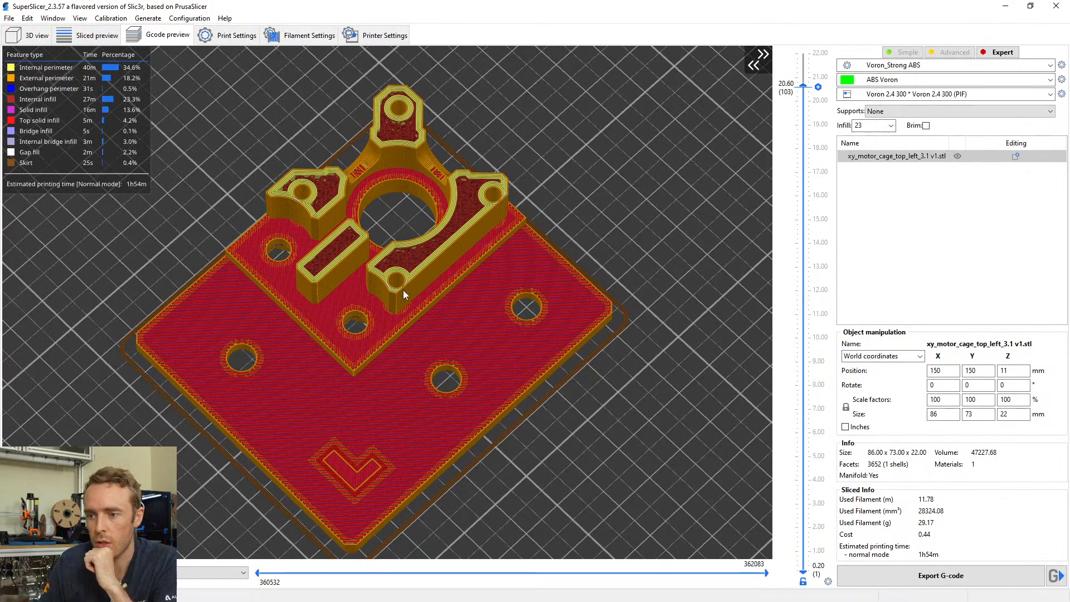
pyautogui.scroll(5, 392, 295)
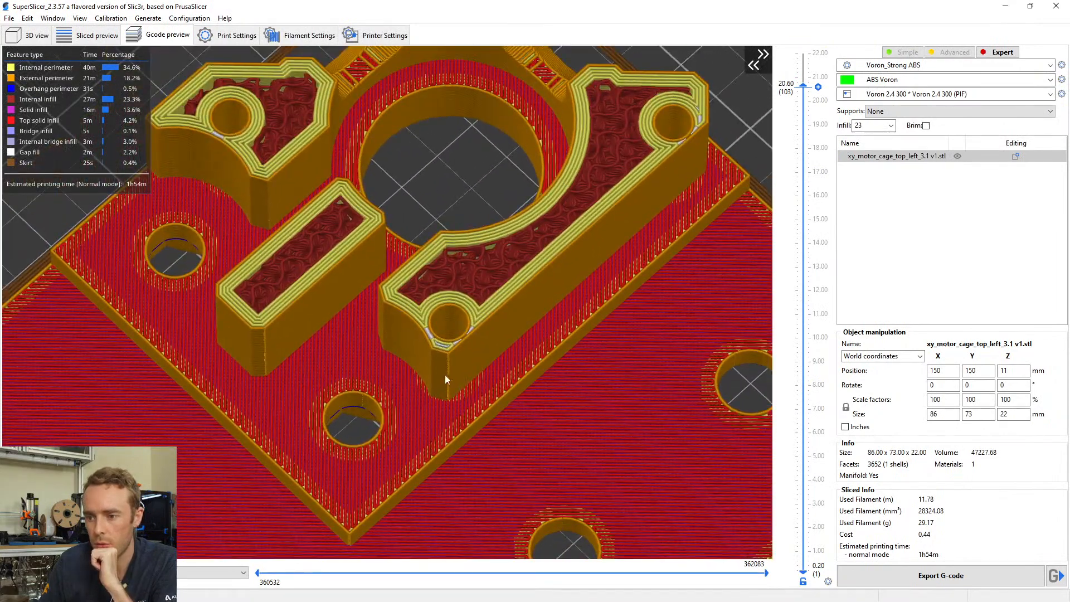
pyautogui.moveTo(459, 383); pyautogui.dragTo(460, 396)
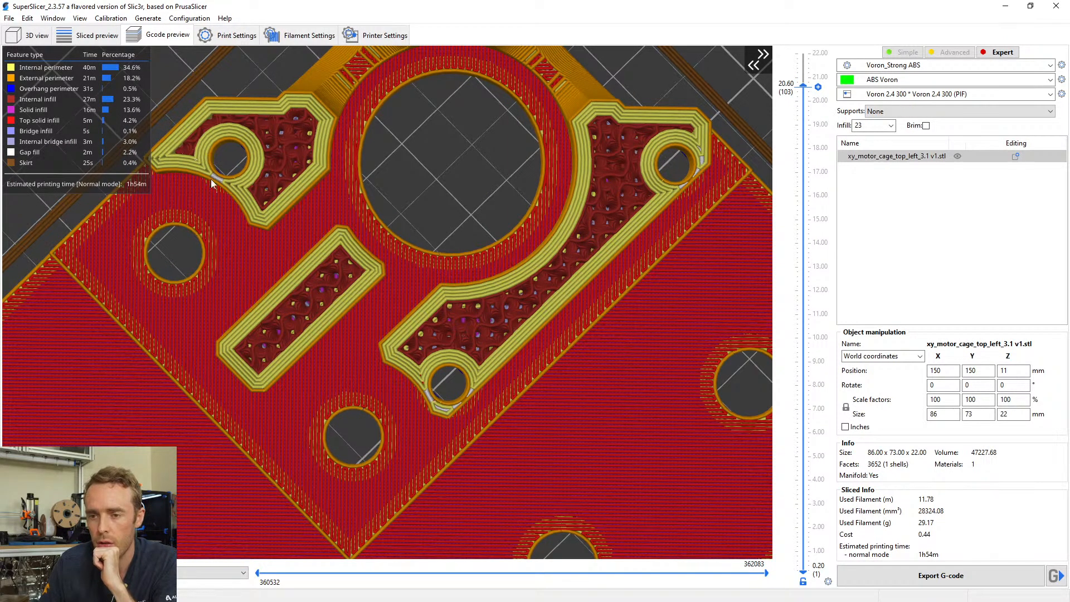
# Examine the thin perimeters between the screw holes and curved outer walls of the sliced motor cage's posts
pyautogui.scroll(4, 219, 181)
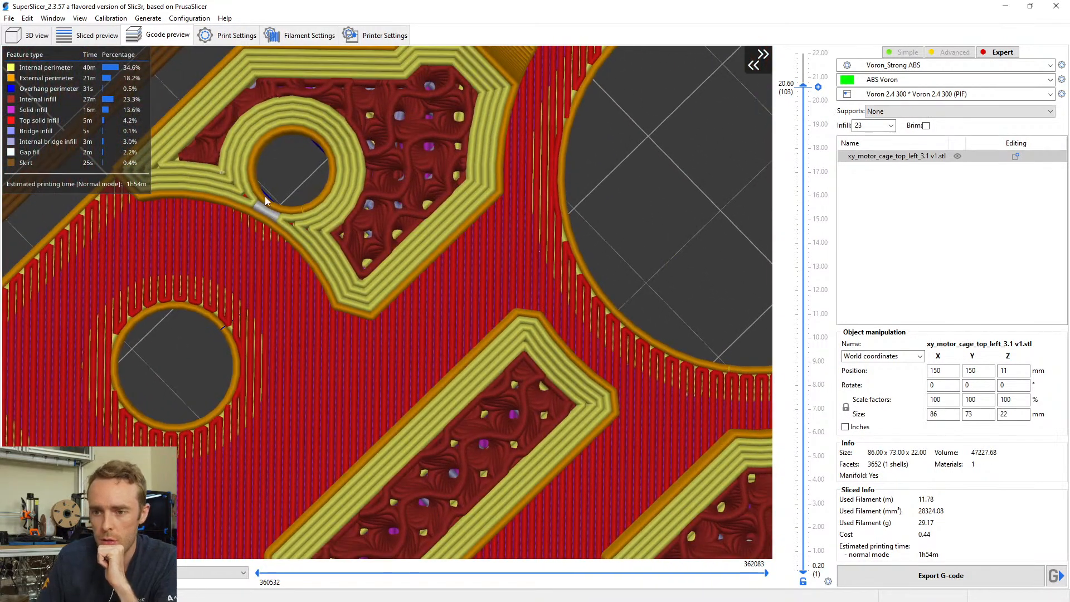
pyautogui.scroll(-6, 268, 202)
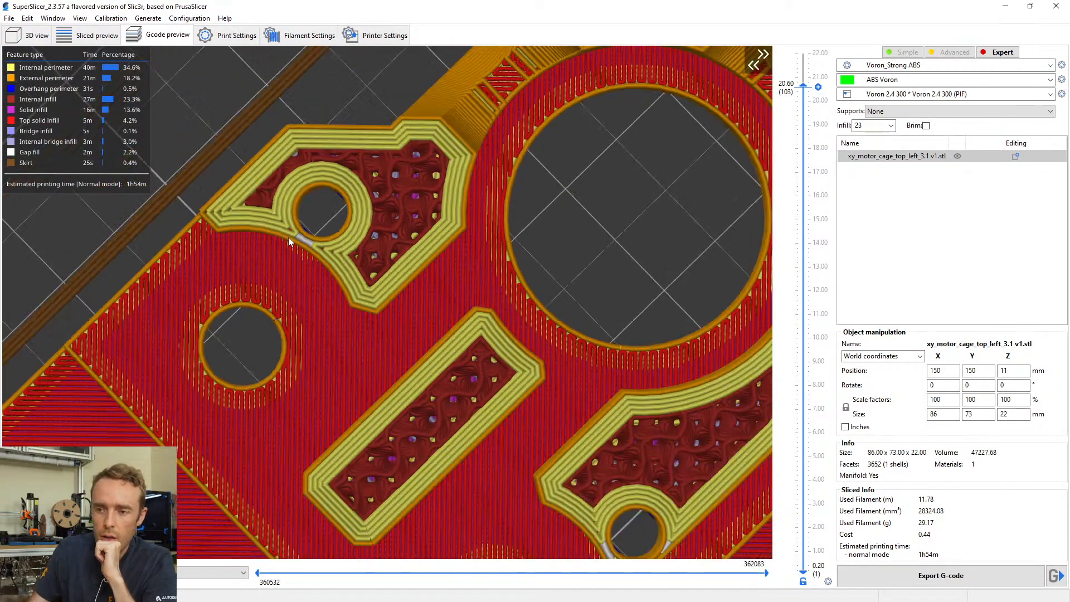
pyautogui.moveTo(380, 270); pyautogui.dragTo(349, 199)
pyautogui.moveTo(354, 244); pyautogui.dragTo(331, 235)
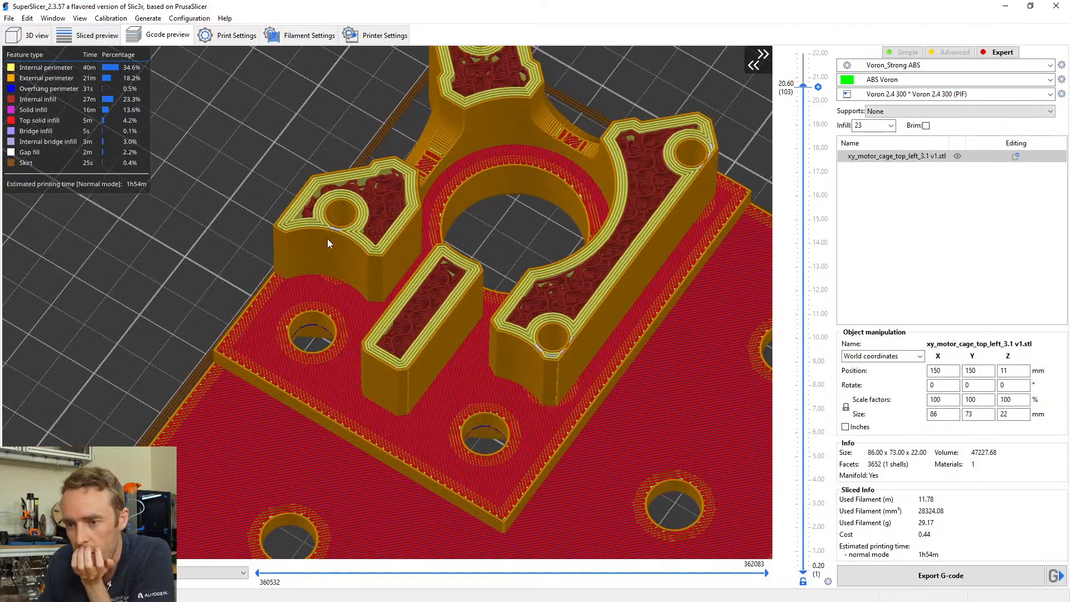
pyautogui.scroll(2, 305, 229)
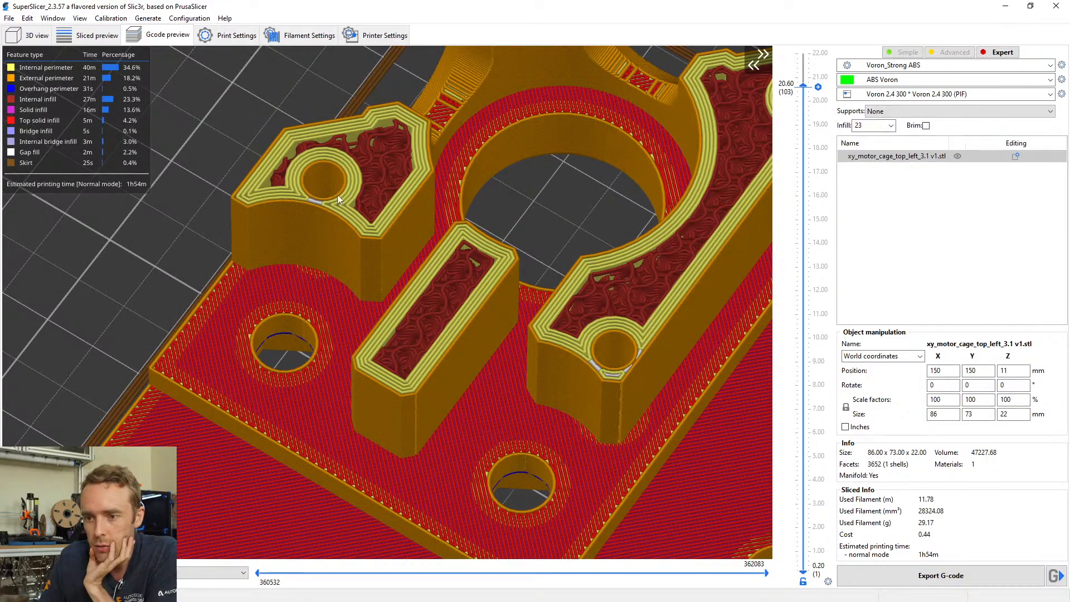
pyautogui.moveTo(460, 289); pyautogui.dragTo(512, 258)
pyautogui.scroll(-2, 342, 257)
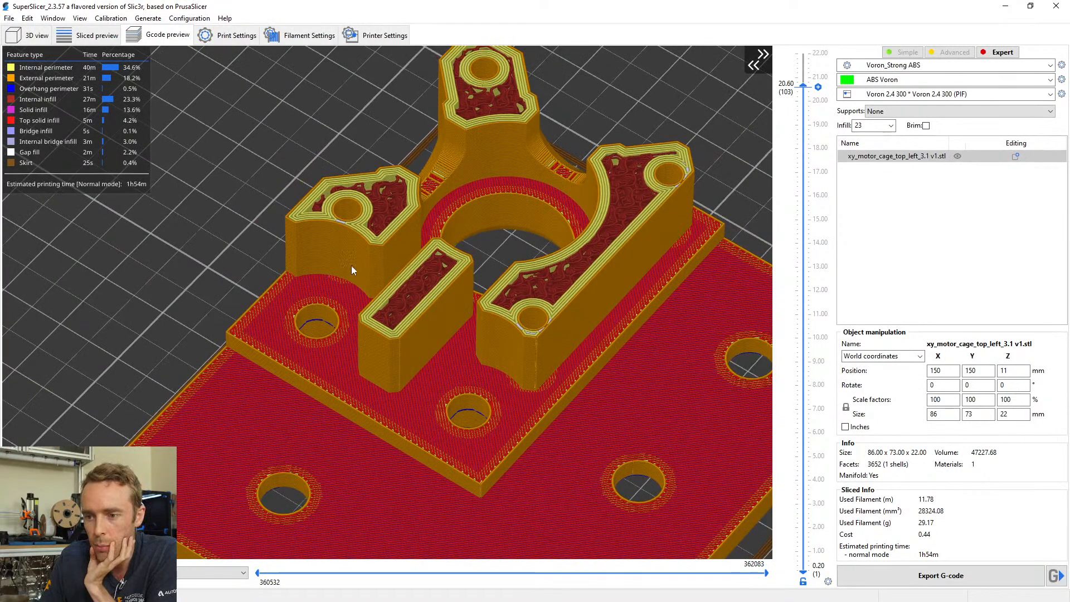
pyautogui.moveTo(369, 286); pyautogui.dragTo(366, 396)
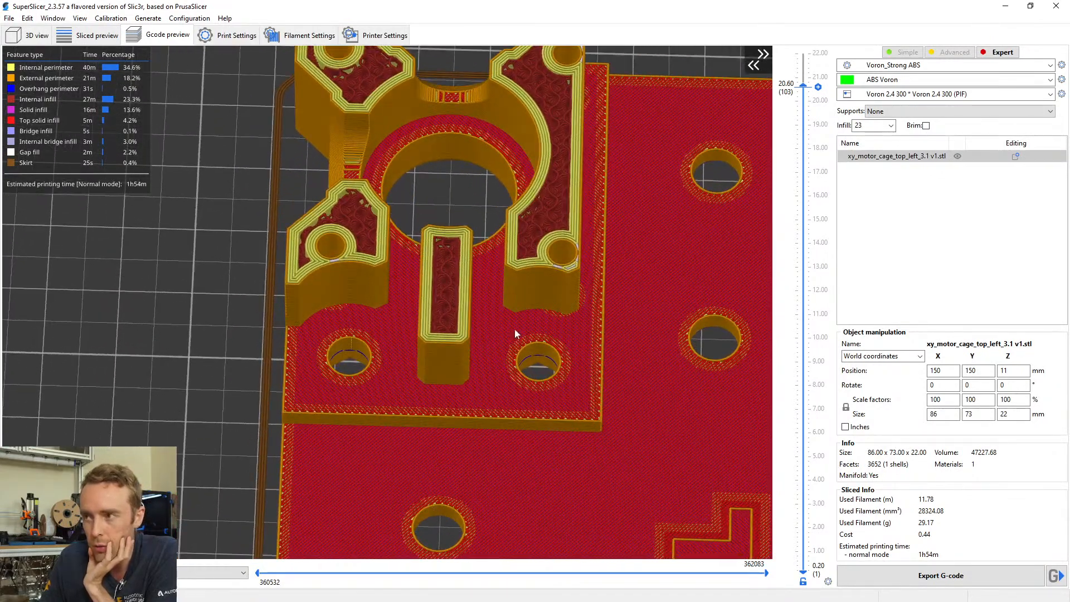
pyautogui.moveTo(518, 341); pyautogui.dragTo(479, 321)
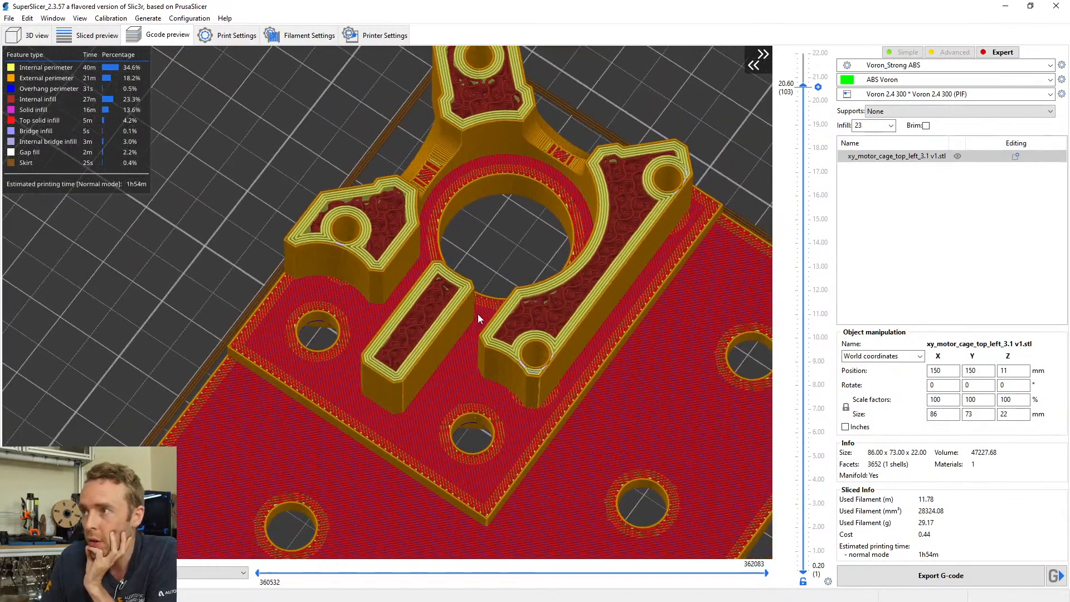
pyautogui.moveTo(483, 373); pyautogui.dragTo(440, 354)
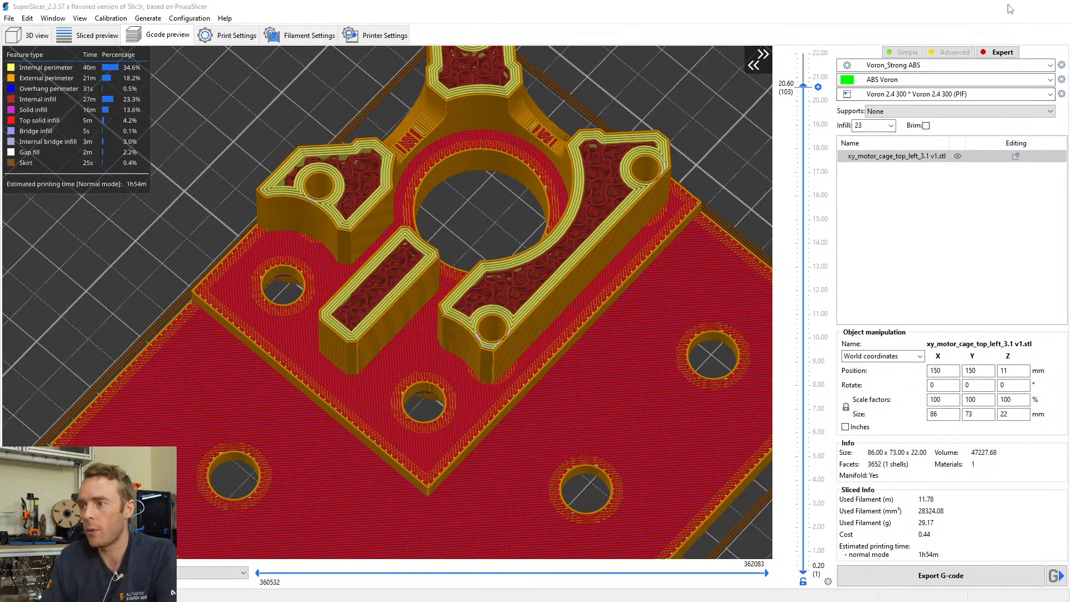
# Switch back to Fusion 360 and highlight the curved chamfer face beside the screw hole on the longest post
pyautogui.click(1006, 6)
pyautogui.keyDown('shift'); pyautogui.moveTo(663, 282); pyautogui.dragTo(721, 278, button='middle'); pyautogui.keyUp('shift')
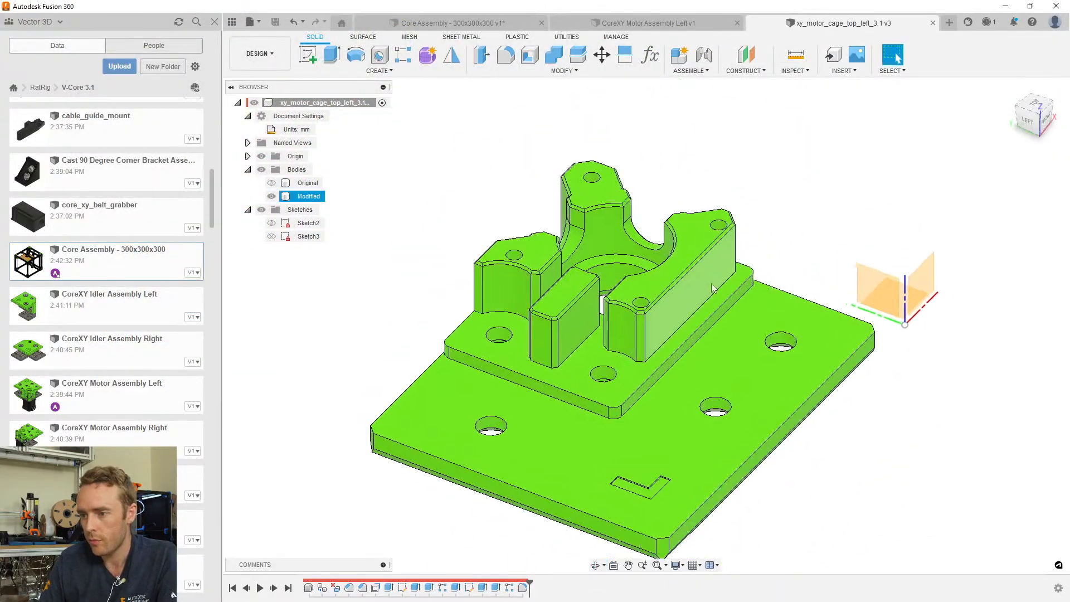
pyautogui.scroll(8, 663, 297)
pyautogui.click(496, 329)
pyautogui.scroll(-4, 502, 328)
pyautogui.moveTo(504, 328); pyautogui.dragTo(649, 379, button='middle')
pyautogui.keyDown('shift'); pyautogui.moveTo(649, 379); pyautogui.dragTo(677, 371, button='middle'); pyautogui.keyUp('shift')
pyautogui.scroll(4, 671, 374)
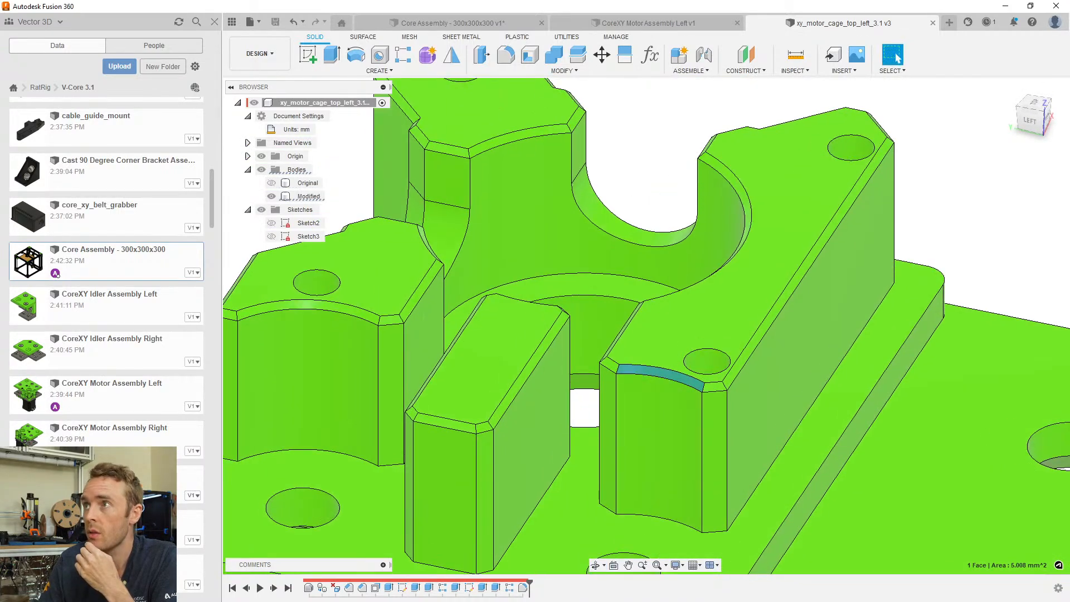
# Inspect the chamfered posts and the short rib of the Modified body from above and from the side
pyautogui.scroll(-5, 728, 327)
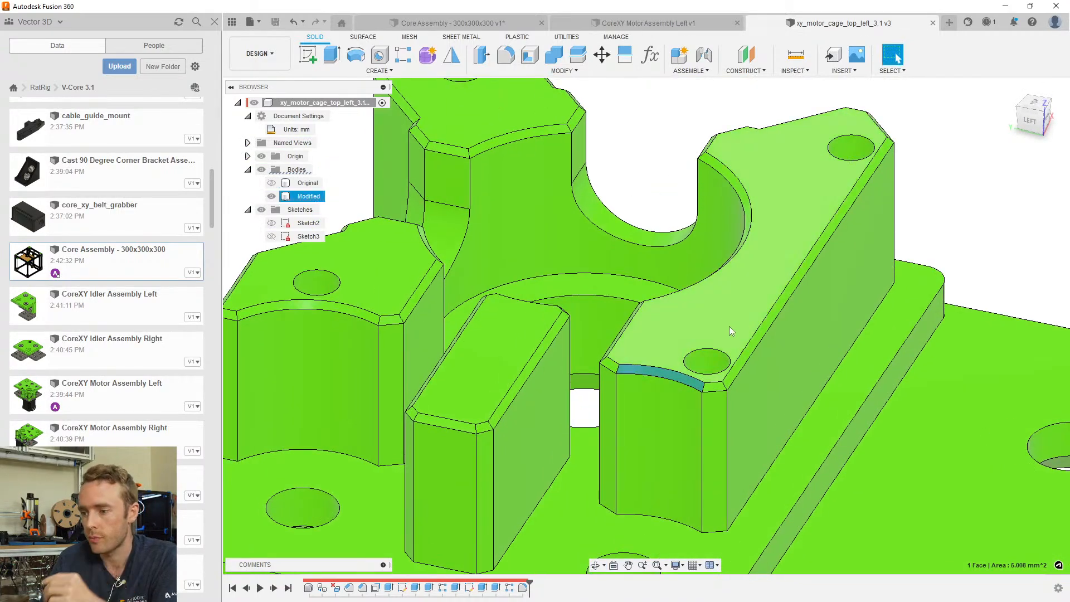
pyautogui.keyDown('shift'); pyautogui.moveTo(718, 323); pyautogui.dragTo(713, 352, button='middle'); pyautogui.keyUp('shift')
pyautogui.scroll(4, 713, 354)
pyautogui.click(271, 183)
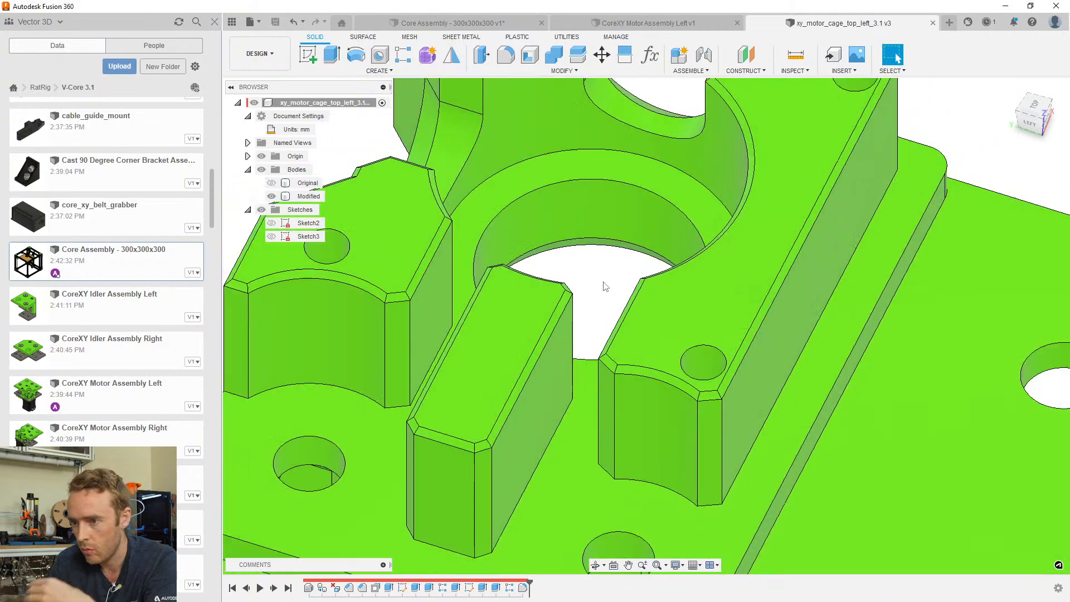
pyautogui.scroll(-4, 605, 287)
pyautogui.moveTo(631, 292)
pyautogui.keyDown('shift'); pyautogui.mouseDown(button='middle')
pyautogui.moveTo(629, 253)
pyautogui.moveTo(666, 258)
pyautogui.moveTo(620, 291)
pyautogui.mouseUp(button='middle'); pyautogui.keyUp('shift')
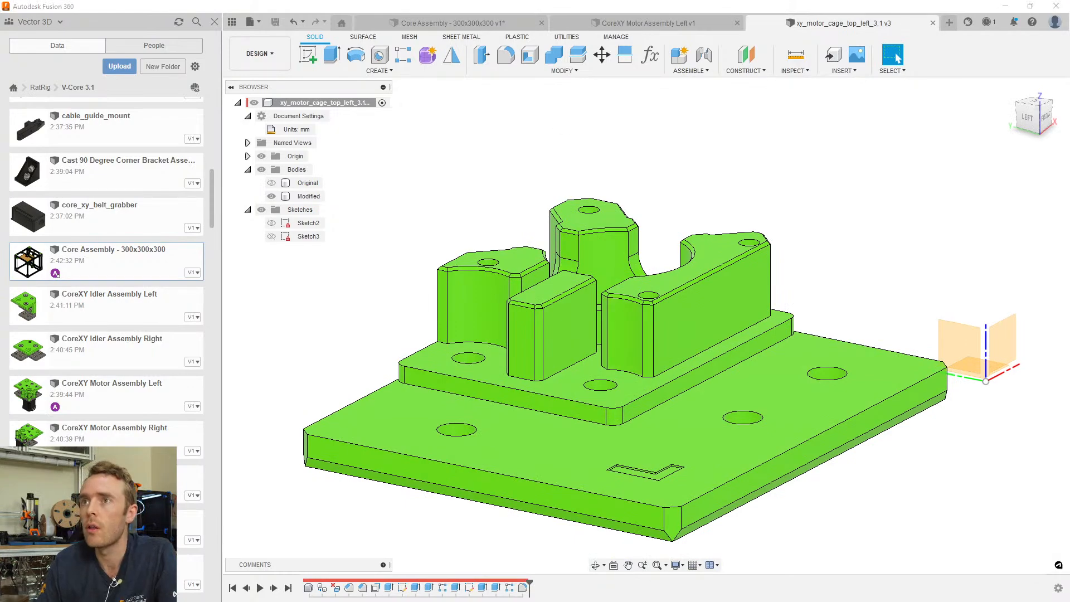
# Switch to the browser and inspect the screw post's end wall in the V3D XY Motor Cage Top Left v7.stl preview
pyautogui.hotkey('alt', 'Tab')
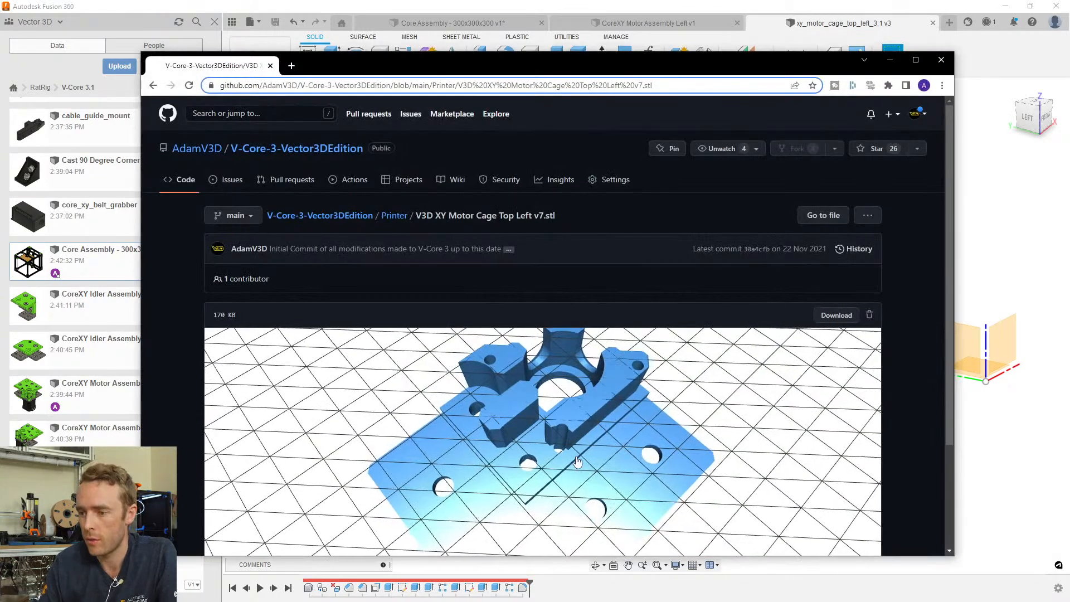
pyautogui.moveTo(581, 425); pyautogui.dragTo(577, 376)
pyautogui.scroll(5, 535, 388)
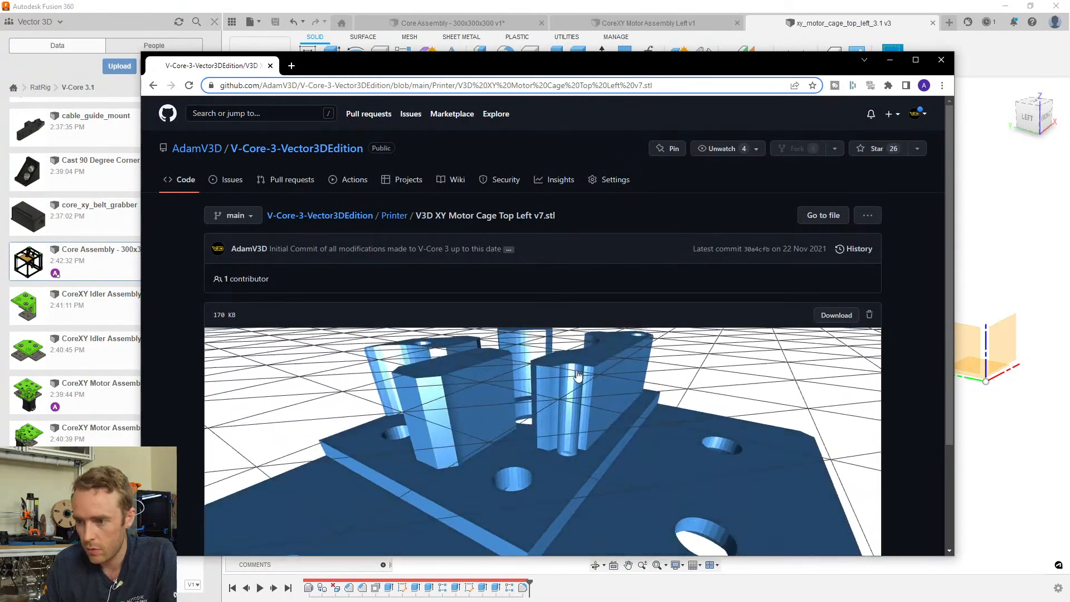
# Return to Fusion 360 and inspect the curved and long straight chamfer faces around the longest post's screw hole
pyautogui.click(890, 59)
pyautogui.scroll(6, 624, 298)
pyautogui.click(577, 289)
pyautogui.scroll(5, 554, 282)
pyautogui.moveTo(553, 281)
pyautogui.keyDown('shift'); pyautogui.mouseDown(button='middle')
pyautogui.moveTo(580, 282)
pyautogui.moveTo(569, 281)
pyautogui.mouseUp(button='middle'); pyautogui.keyUp('shift')
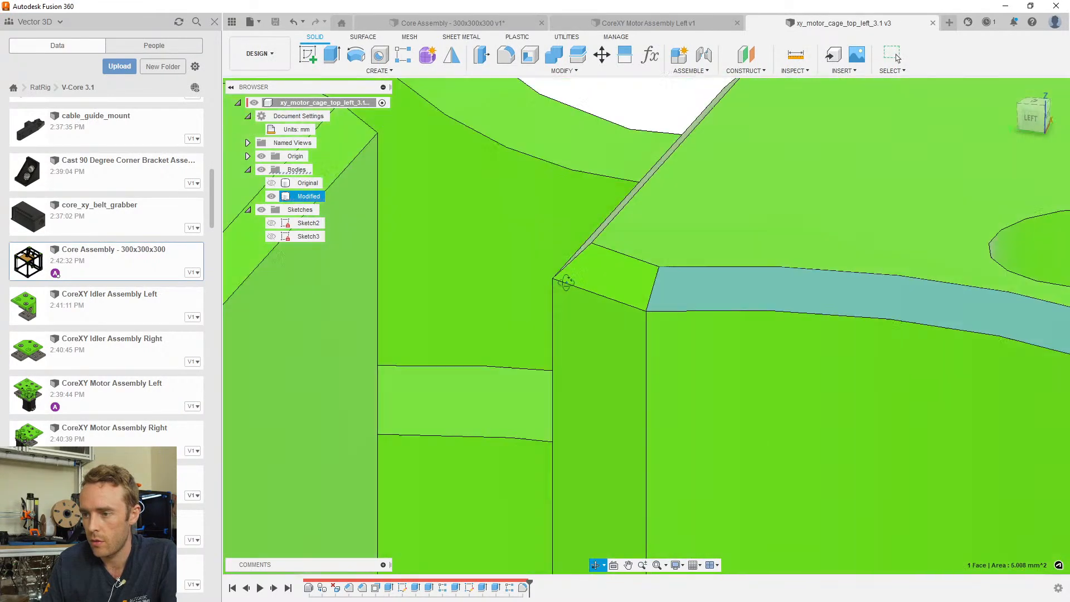
pyautogui.scroll(-5, 688, 280)
pyautogui.scroll(5, 759, 287)
pyautogui.click(759, 286)
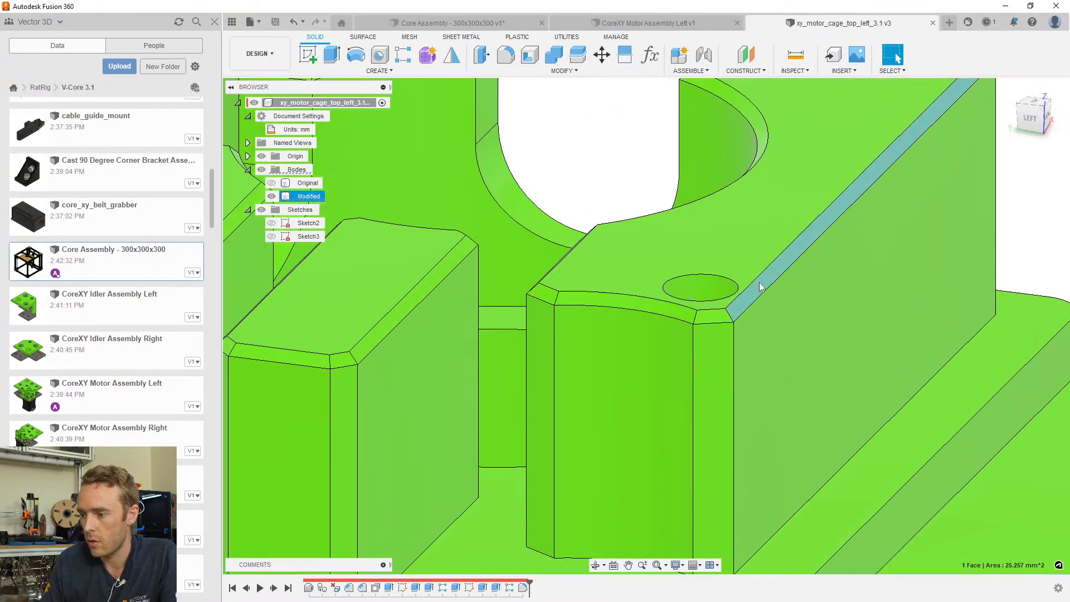
# Create a sketch on the large base plate's upper face and finish it without drawing any geometry
pyautogui.scroll(-5, 757, 283)
pyautogui.keyDown('shift'); pyautogui.moveTo(711, 303); pyautogui.dragTo(722, 338, button='middle'); pyautogui.keyUp('shift')
pyautogui.scroll(-2, 722, 339)
pyautogui.click(722, 339)
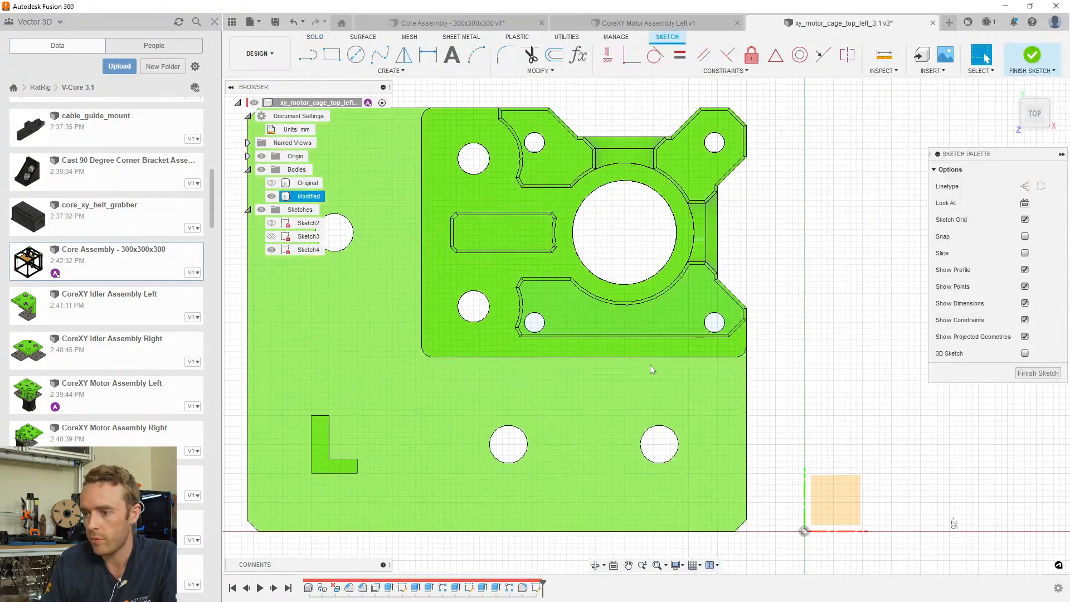
pyautogui.click(1034, 56)
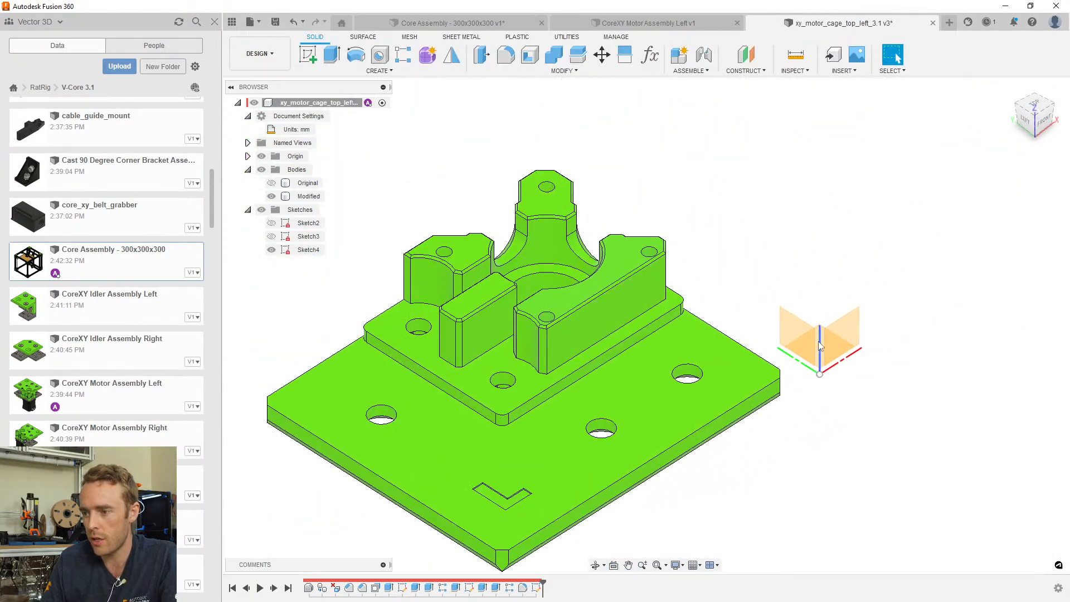
pyautogui.scroll(-1, 623, 359)
pyautogui.keyDown('shift'); pyautogui.moveTo(622, 360); pyautogui.dragTo(611, 271, button='middle'); pyautogui.keyUp('shift')
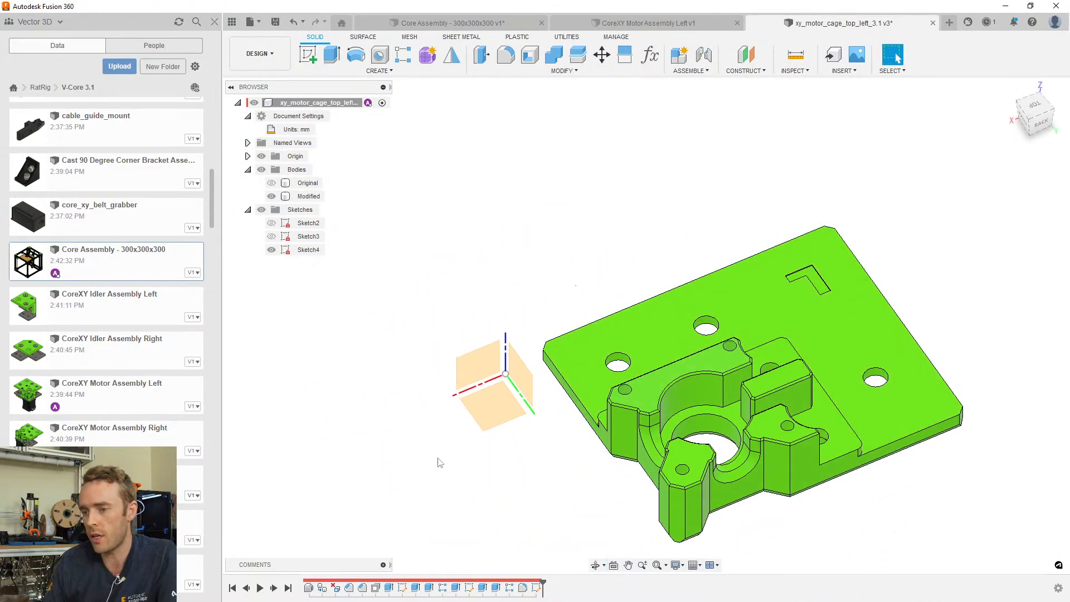
pyautogui.moveTo(536, 433); pyautogui.dragTo(484, 449, button='middle')
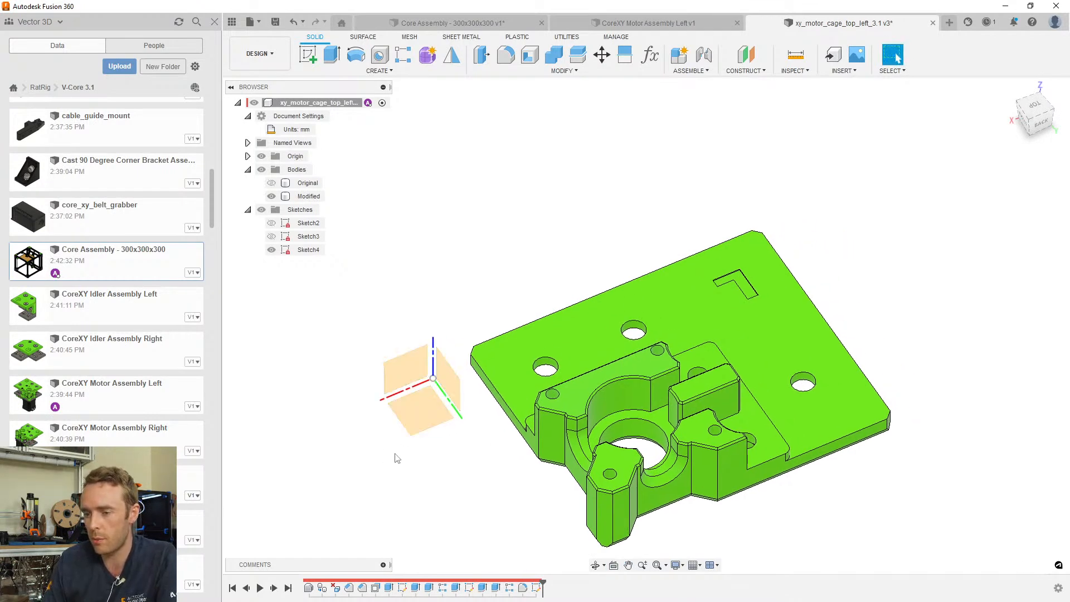
# Examine the long post's upper-face profile in Sketch4 in relation to the XY origin plane
pyautogui.click(509, 355)
pyautogui.click(472, 316)
pyautogui.keyDown('shift'); pyautogui.moveTo(525, 469); pyautogui.dragTo(541, 460, button='middle'); pyautogui.keyUp('shift')
pyautogui.click(607, 381)
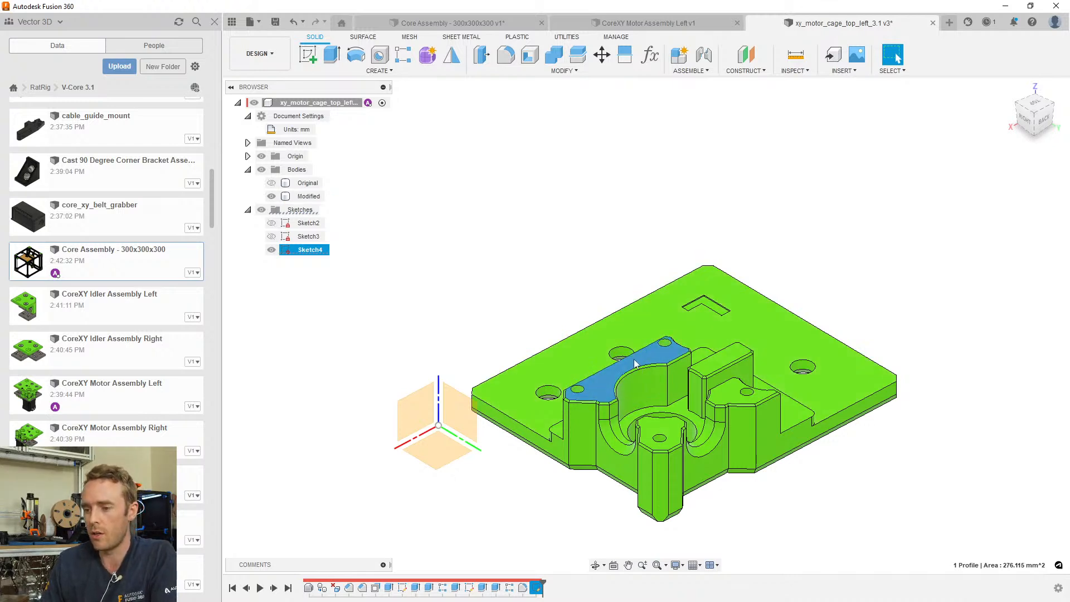
pyautogui.click(452, 460)
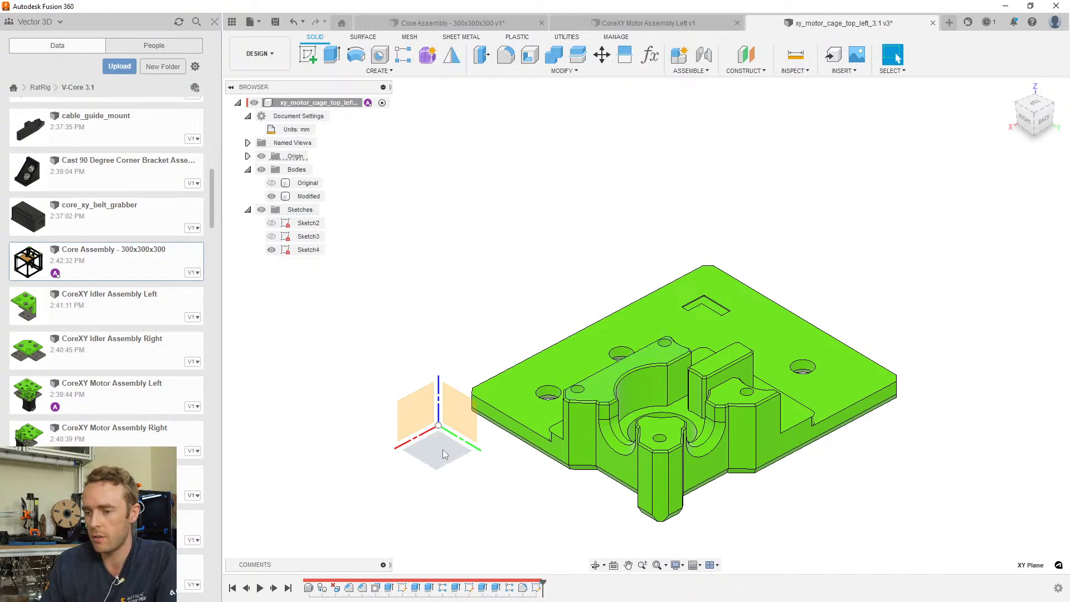
pyautogui.click(595, 388)
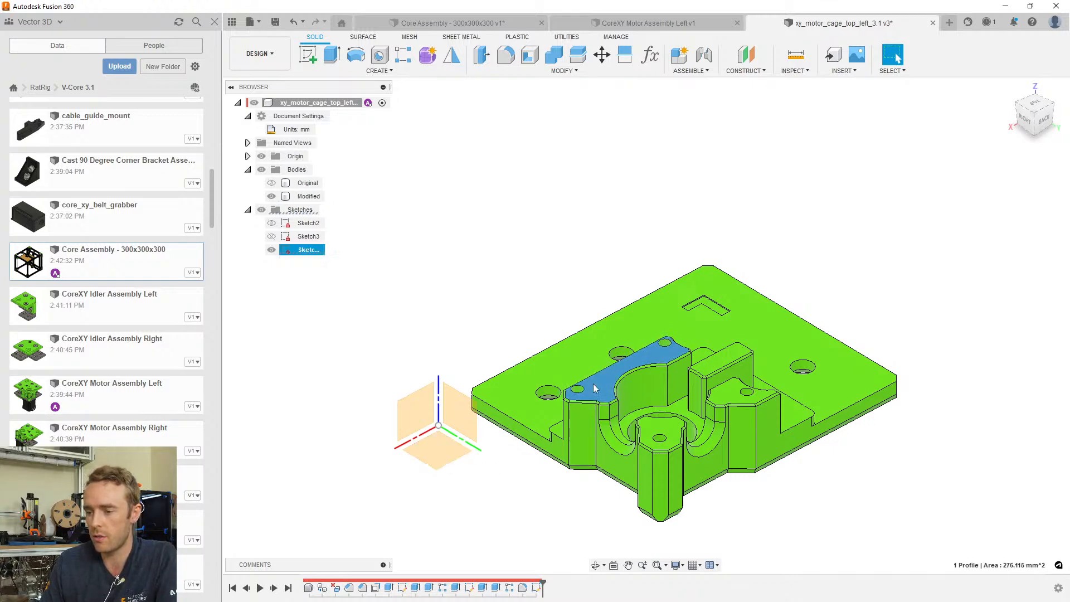
pyautogui.click(440, 444)
pyautogui.keyDown('shift'); pyautogui.moveTo(581, 425); pyautogui.dragTo(591, 435, button='middle'); pyautogui.keyUp('shift')
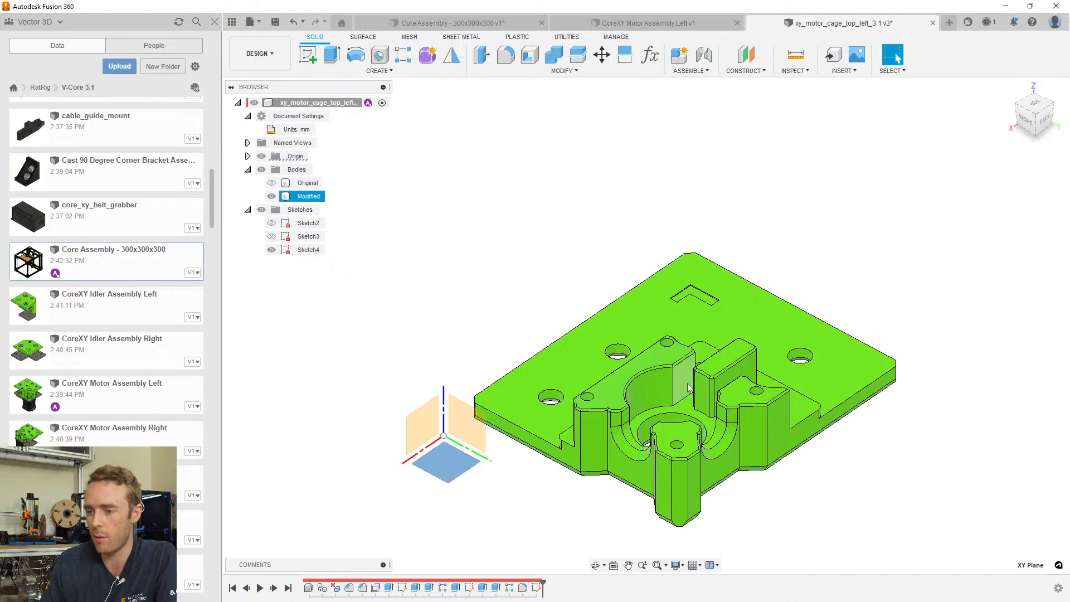
pyautogui.keyDown('shift'); pyautogui.moveTo(589, 402); pyautogui.dragTo(725, 329, button='middle'); pyautogui.keyUp('shift')
pyautogui.scroll(4, 725, 325)
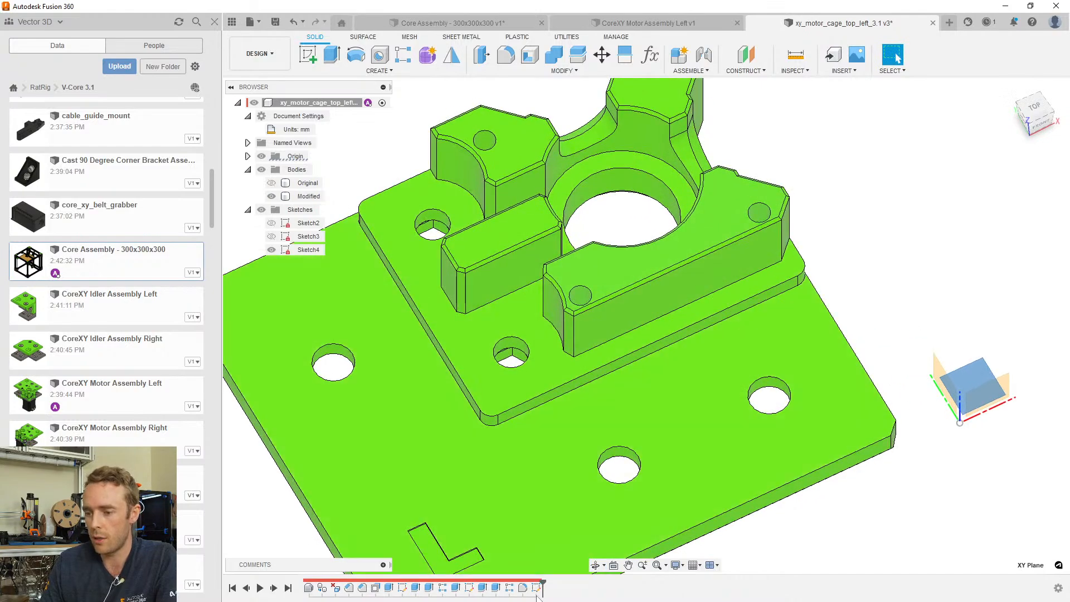
# Open Sketch4, inspect the screw hole at the long post's end from above and underneath, and finish the sketch
pyautogui.scroll(6, 669, 289)
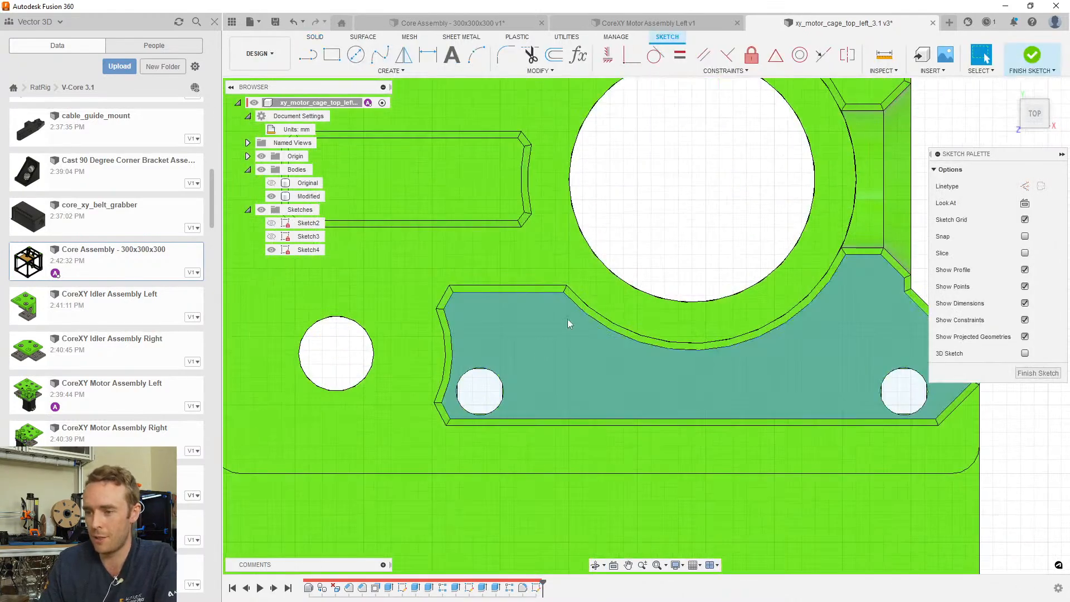
pyautogui.scroll(4, 582, 343)
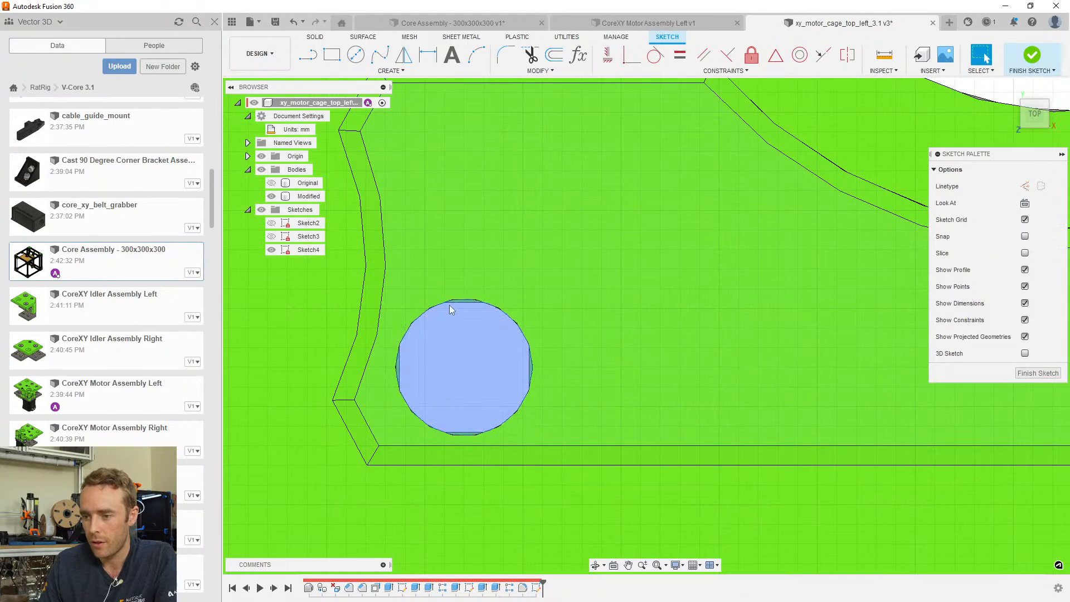
pyautogui.scroll(7, 462, 301)
pyautogui.scroll(-10, 526, 321)
pyautogui.moveTo(544, 340)
pyautogui.keyDown('shift'); pyautogui.mouseDown(button='middle')
pyautogui.moveTo(560, 503)
pyautogui.moveTo(551, 402)
pyautogui.mouseUp(button='middle'); pyautogui.keyUp('shift')
pyautogui.scroll(5, 546, 306)
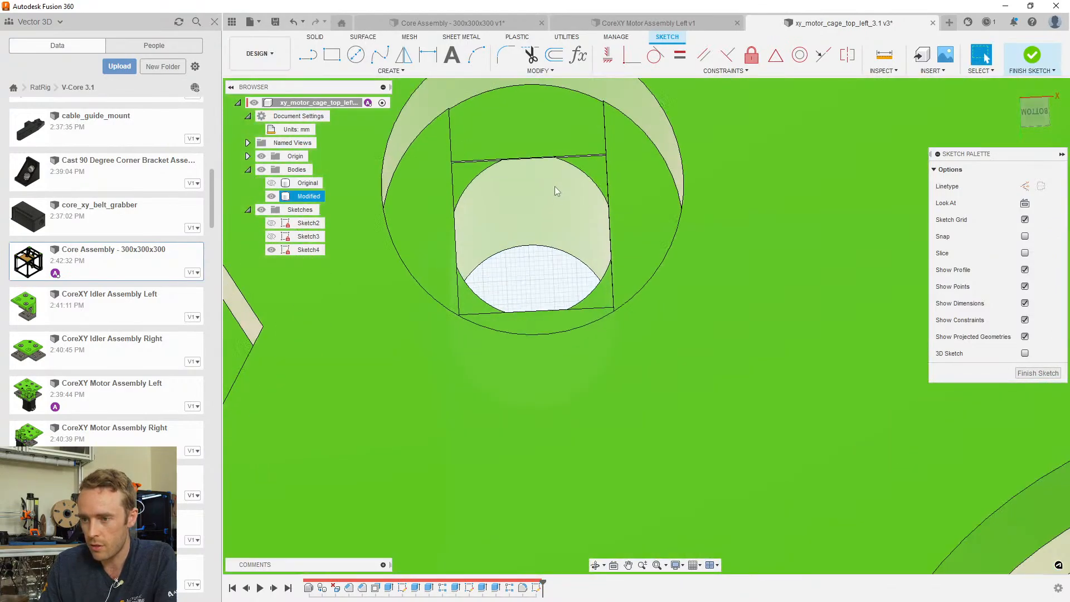
pyautogui.scroll(1, 557, 166)
pyautogui.scroll(1, 557, 166)
pyautogui.click(1038, 373)
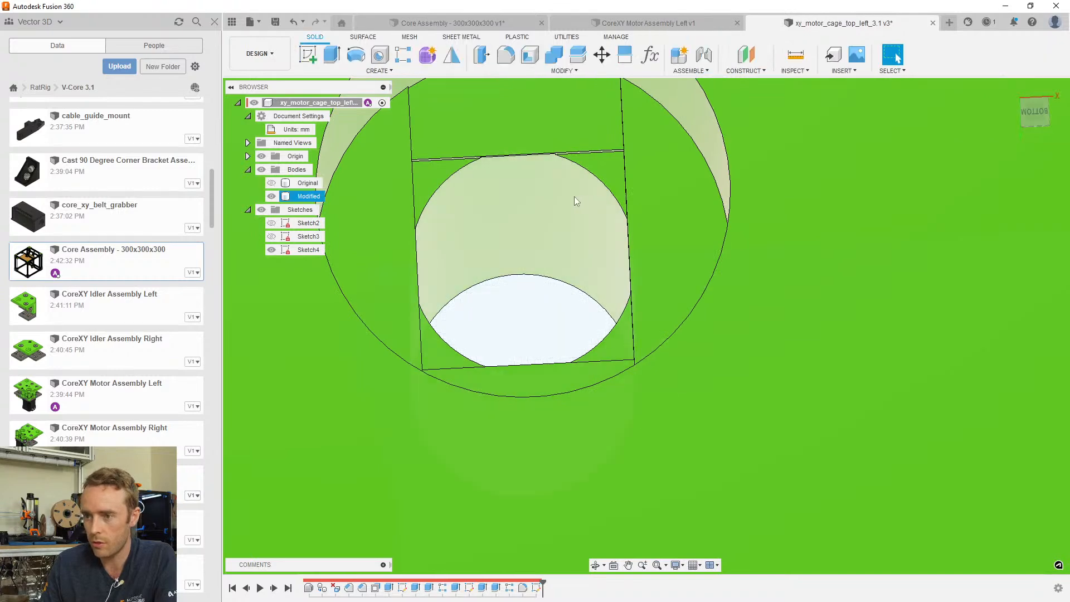
# Open Sketch2 to examine the square drawn around the screw hole, and finish the sketch
pyautogui.click(574, 196)
pyautogui.scroll(-5, 514, 317)
pyautogui.click(389, 589)
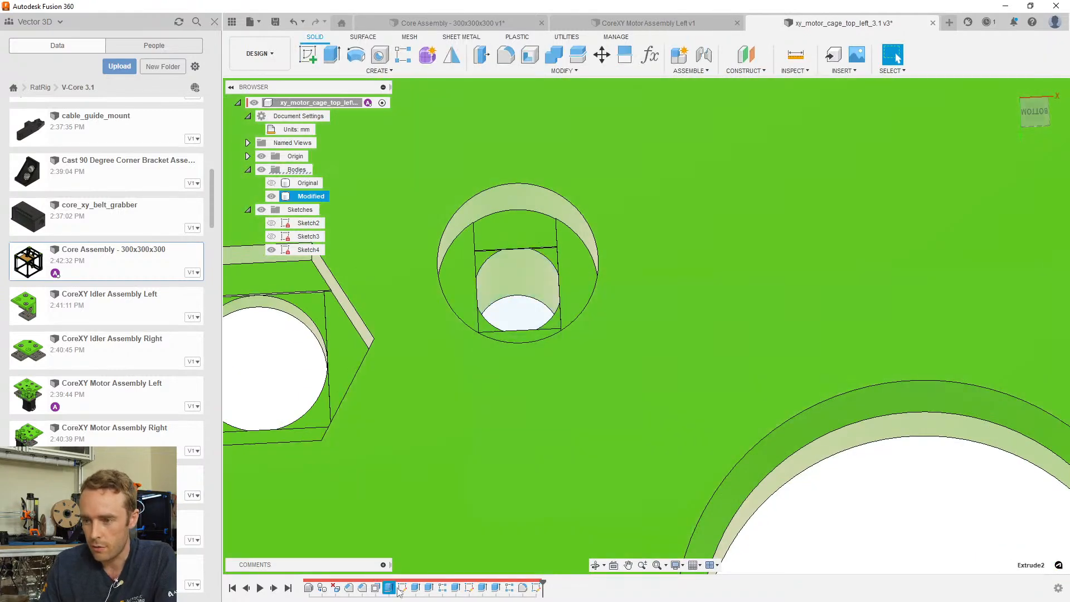
pyautogui.click(402, 589)
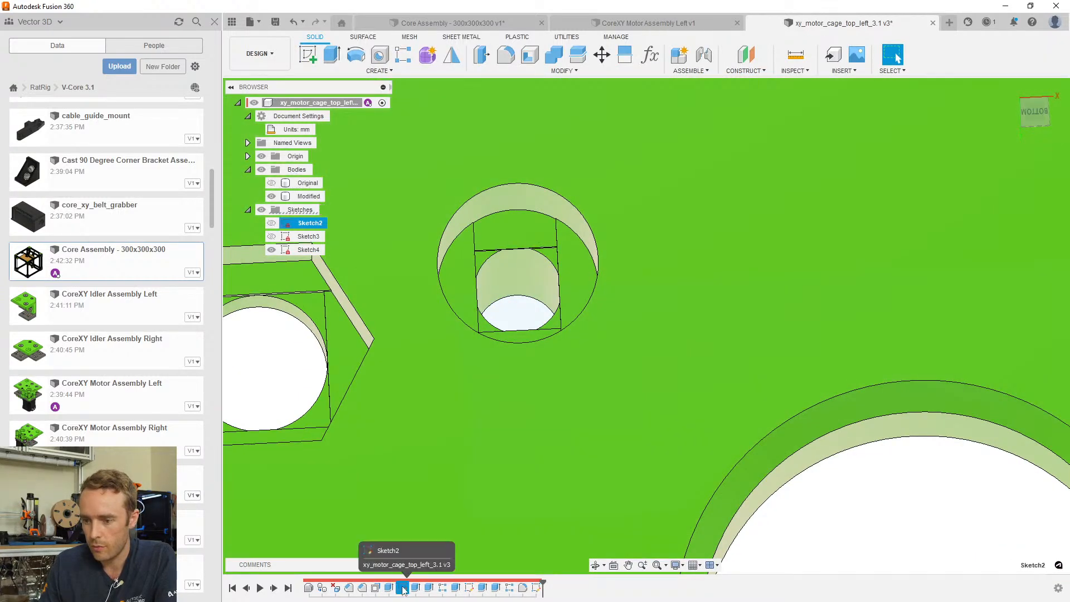
pyautogui.scroll(-6, 506, 396)
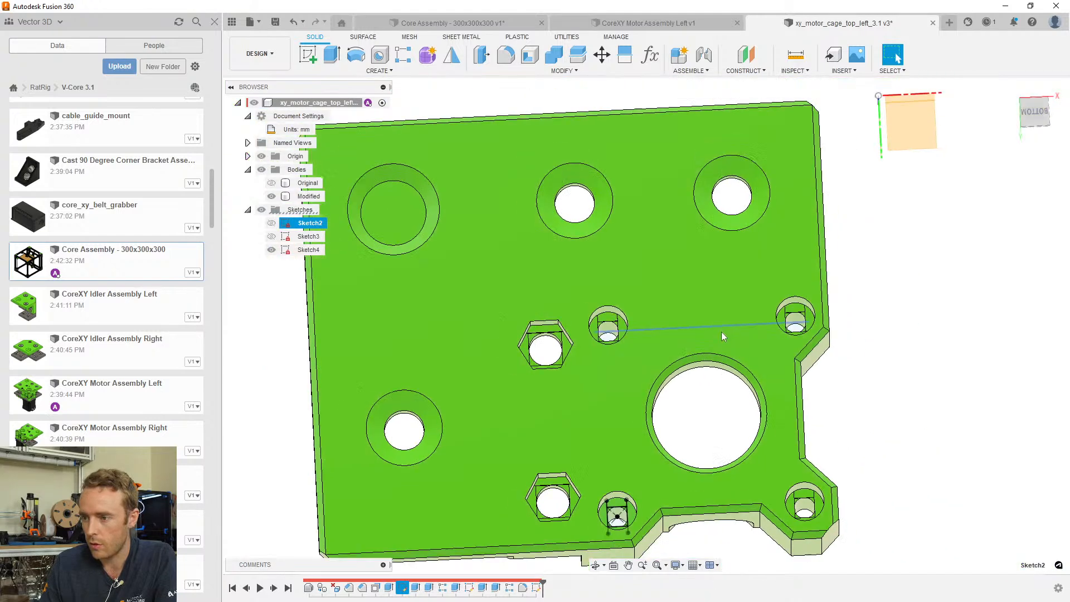
pyautogui.scroll(5, 642, 544)
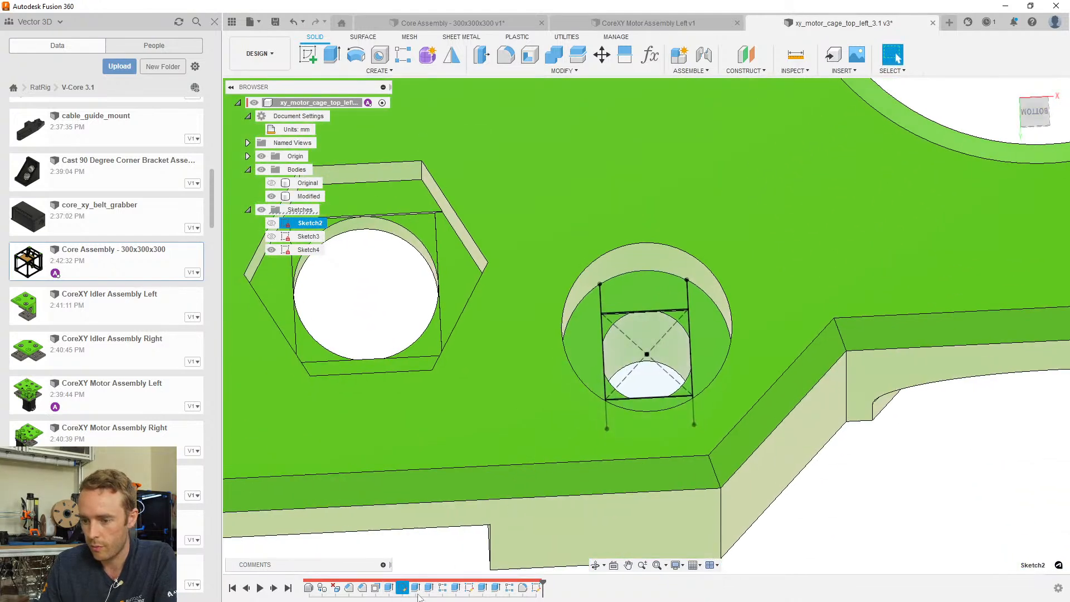
pyautogui.doubleClick(402, 589)
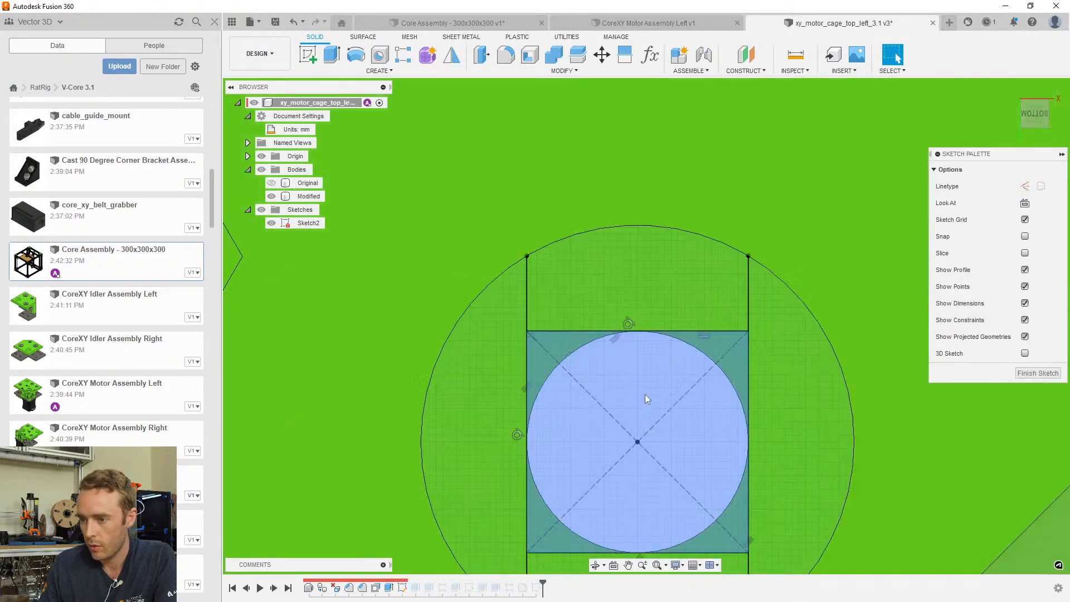
pyautogui.scroll(3, 640, 362)
pyautogui.click(1025, 375)
pyautogui.scroll(-3, 753, 327)
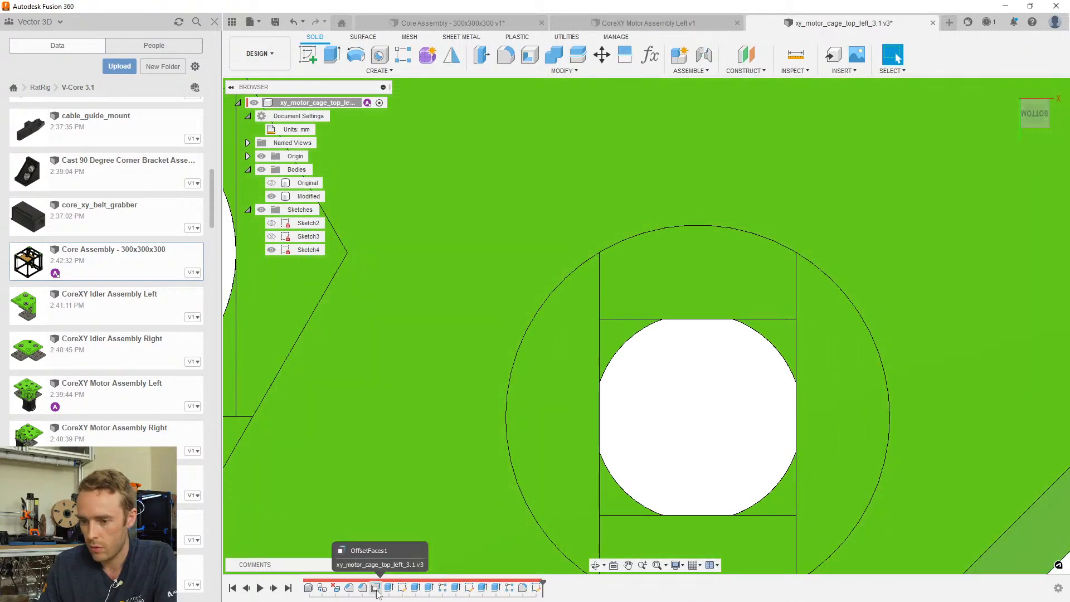
# Roll the timeline back to just after Extrude2 and review the settings of the screw-hole cut
pyautogui.click(375, 588)
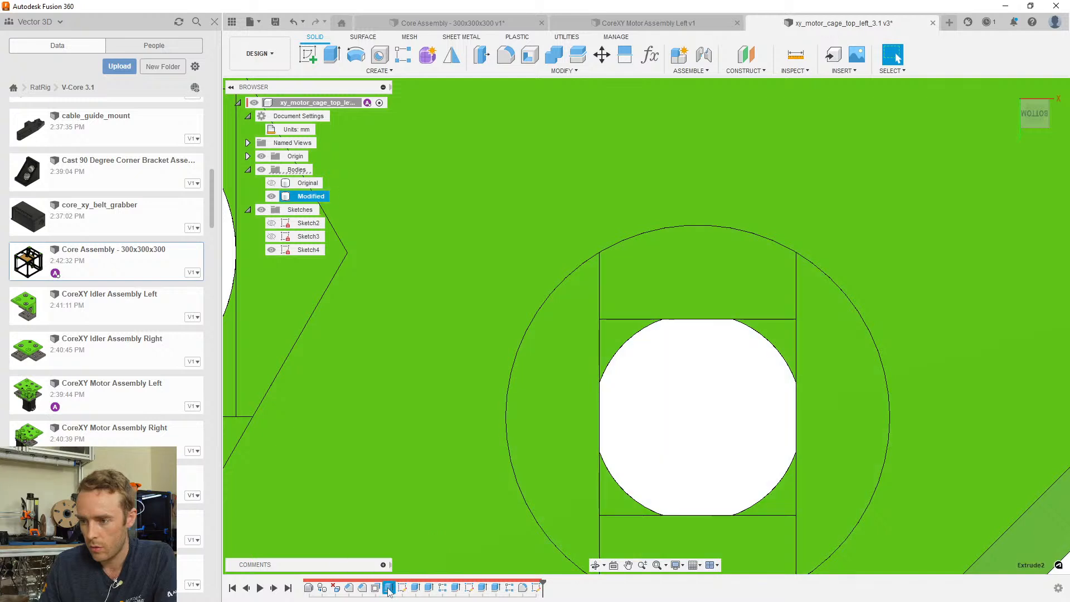
pyautogui.moveTo(541, 583); pyautogui.dragTo(393, 580)
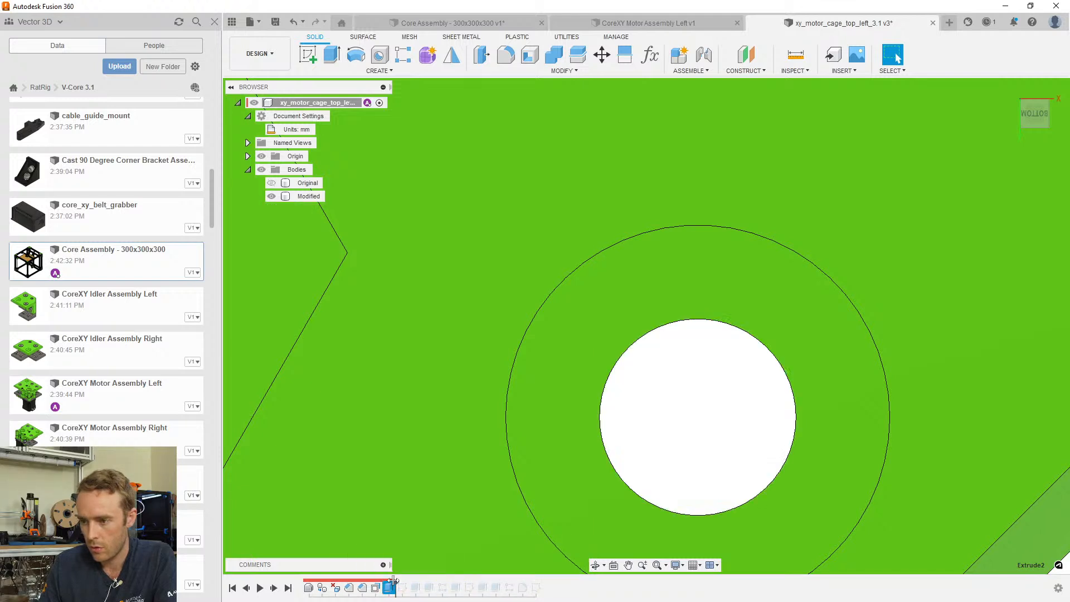
pyautogui.keyDown('shift'); pyautogui.moveTo(656, 415); pyautogui.dragTo(897, 58, button='middle'); pyautogui.keyUp('shift')
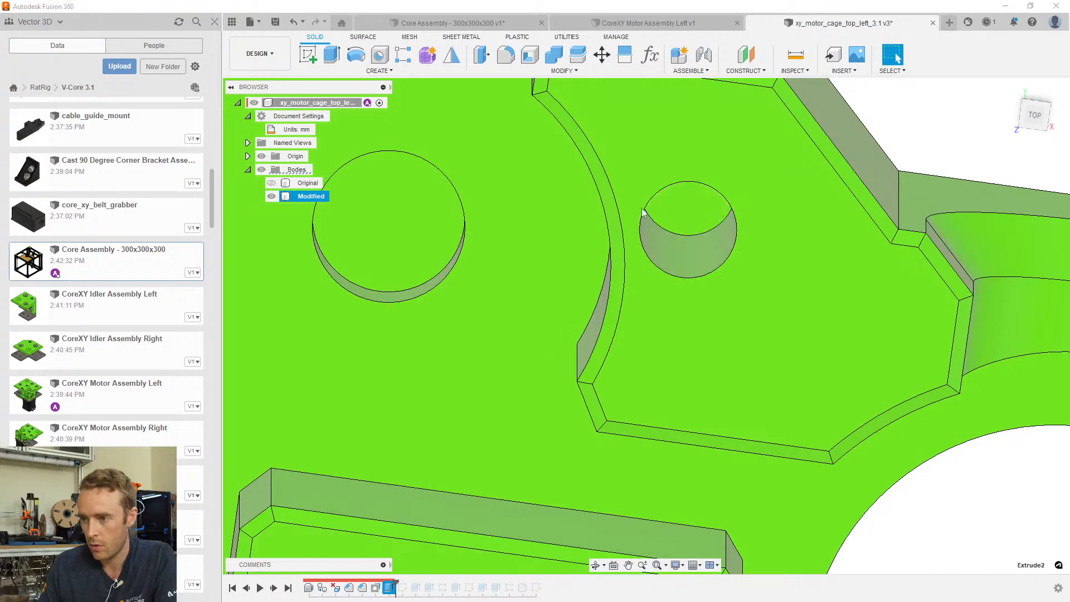
pyautogui.doubleClick(687, 245)
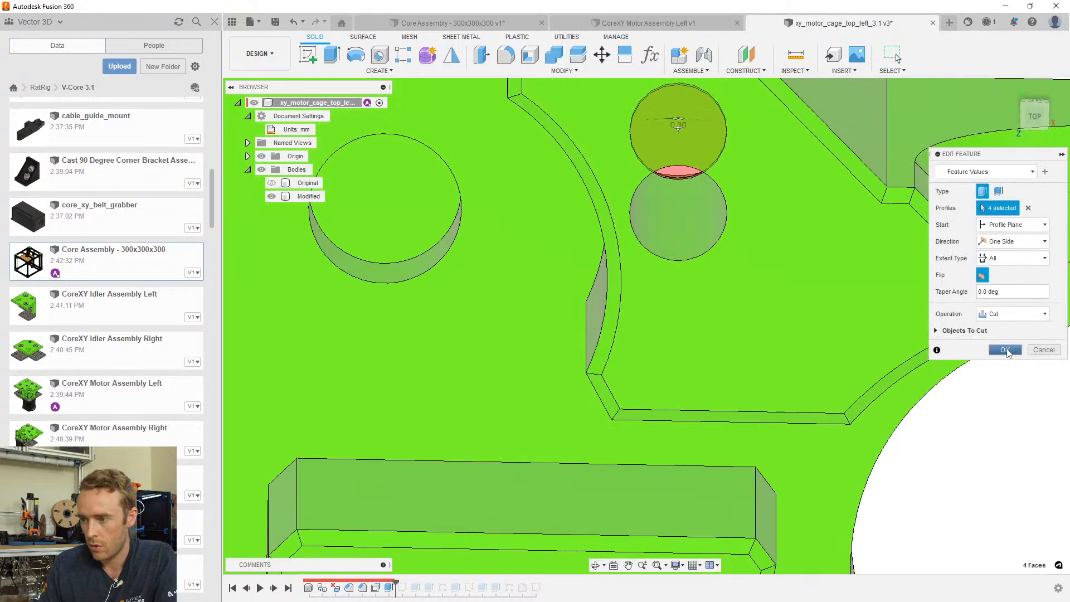
pyautogui.click(1004, 350)
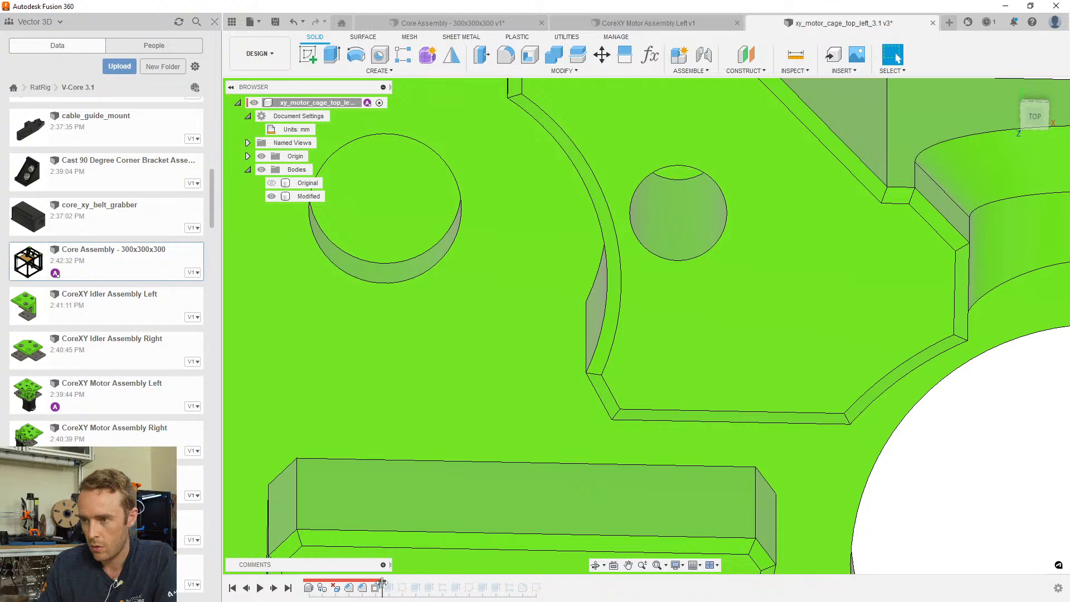
# Advance the timeline to just after Sketch2, inspect the counterbored screw hole from underneath, and roll forward to the end
pyautogui.moveTo(383, 581); pyautogui.dragTo(408, 581)
pyautogui.moveTo(657, 345)
pyautogui.keyDown('shift'); pyautogui.mouseDown(button='middle')
pyautogui.moveTo(699, 319)
pyautogui.moveTo(537, 480)
pyautogui.mouseUp(button='middle'); pyautogui.keyUp('shift')
pyautogui.scroll(4, 537, 480)
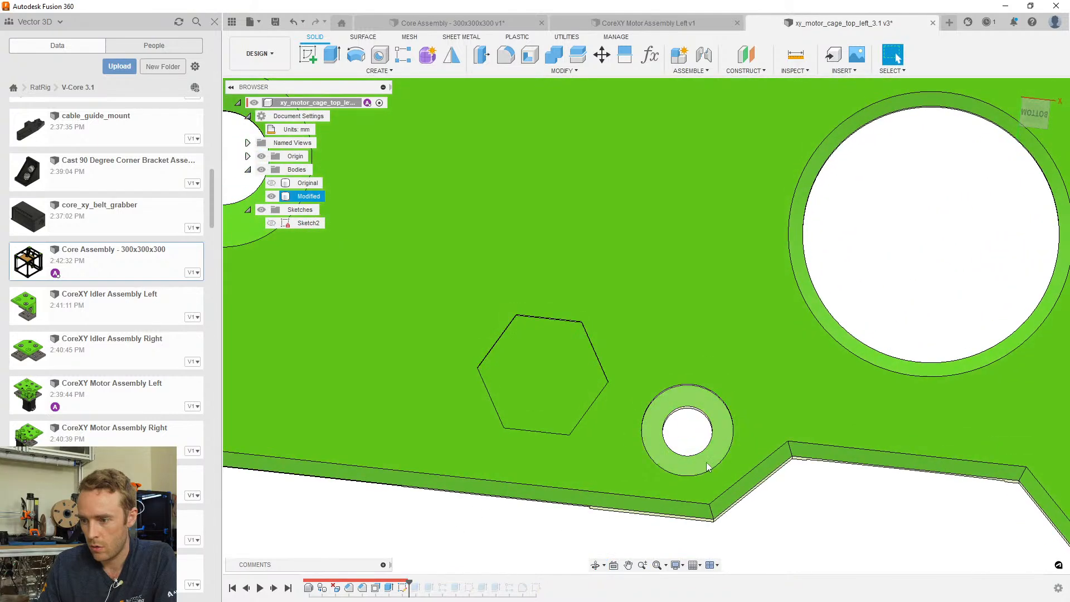
pyautogui.moveTo(407, 580); pyautogui.dragTo(542, 584)
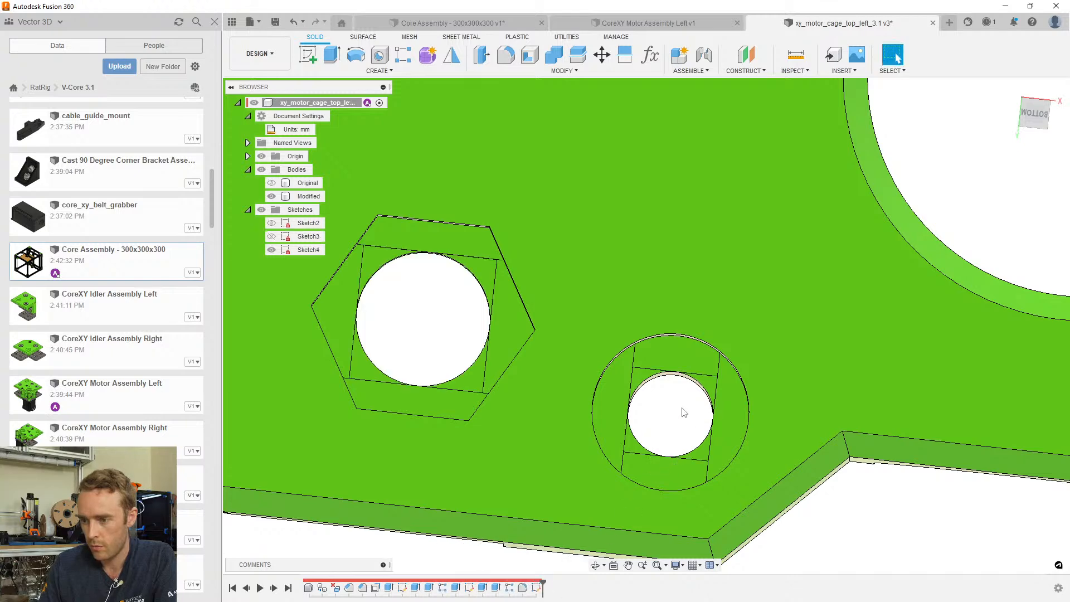
# Inspect the fully built counterbore and the thin layered cuts around its screw hole from underneath
pyautogui.scroll(5, 697, 341)
pyautogui.keyDown('shift'); pyautogui.moveTo(693, 298); pyautogui.dragTo(695, 296, button='middle'); pyautogui.keyUp('shift')
pyautogui.scroll(-4, 688, 262)
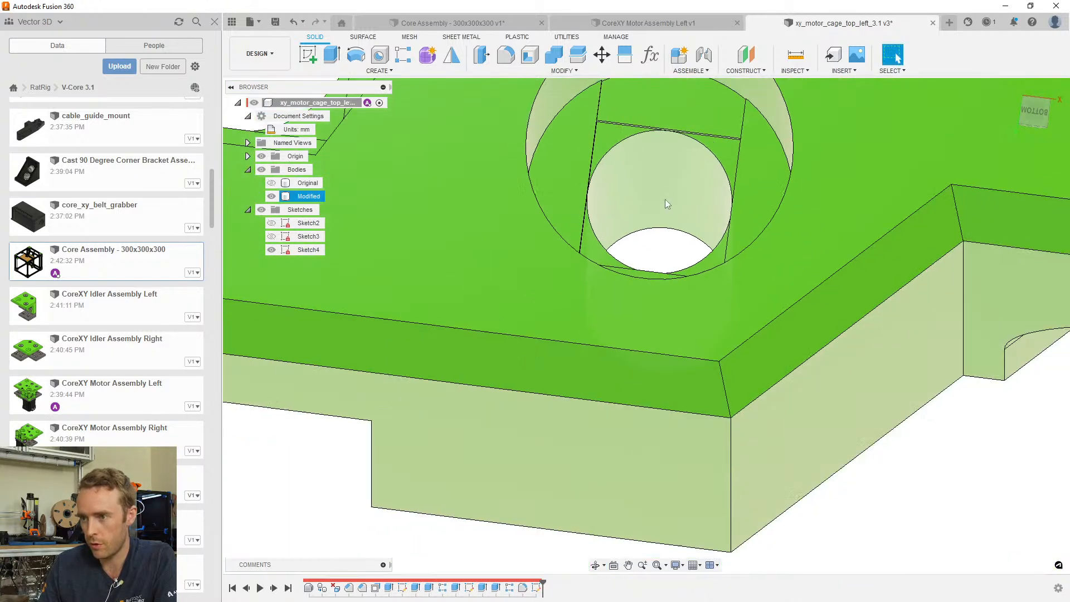
pyautogui.scroll(2, 658, 164)
pyautogui.moveTo(659, 164); pyautogui.dragTo(655, 272, button='middle')
pyautogui.press('Escape')
pyautogui.moveTo(542, 583)
pyautogui.mouseDown()
pyautogui.moveTo(356, 583)
pyautogui.moveTo(543, 584)
pyautogui.mouseUp()
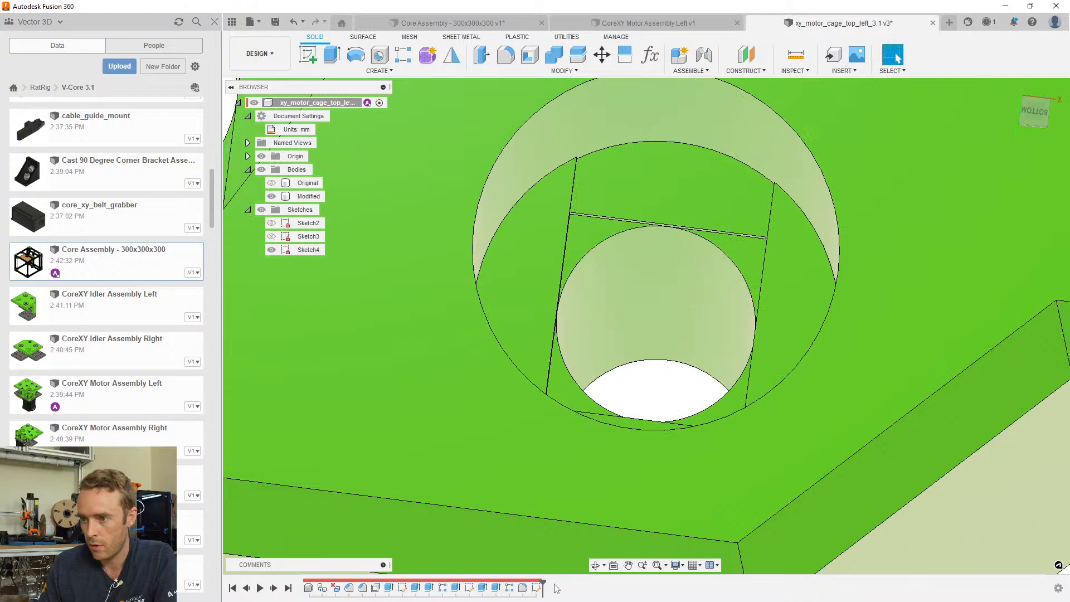
# Reopen Sketch4 for editing around the screw hole at the long post's end
pyautogui.scroll(-8, 709, 351)
pyautogui.keyDown('shift'); pyautogui.moveTo(698, 351); pyautogui.dragTo(733, 203, button='middle'); pyautogui.keyUp('shift')
pyautogui.moveTo(717, 432); pyautogui.dragTo(618, 227, button='middle')
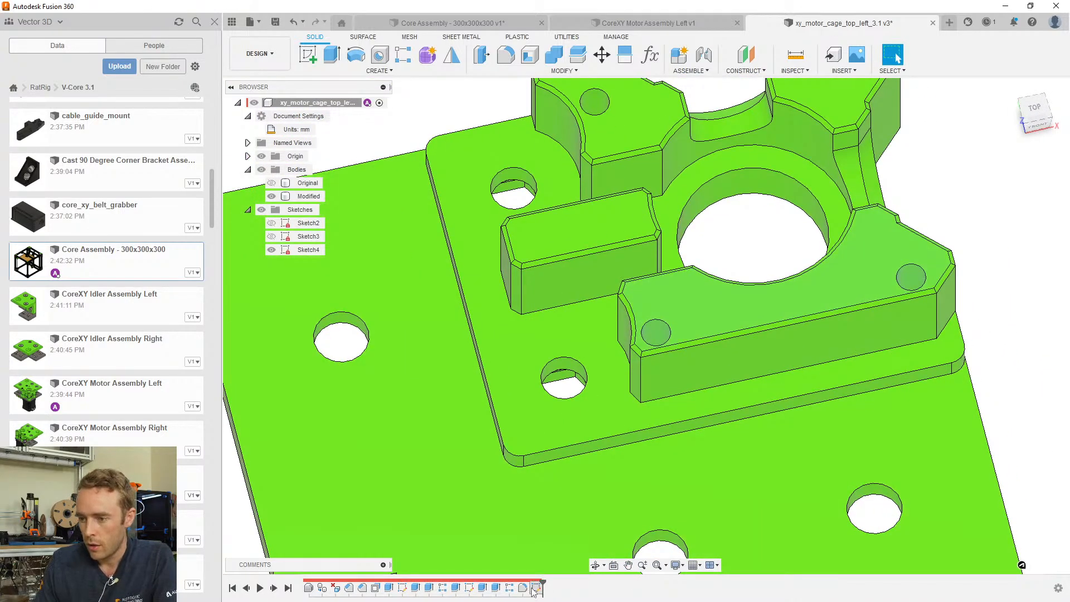
pyautogui.doubleClick(534, 589)
pyautogui.scroll(5, 674, 340)
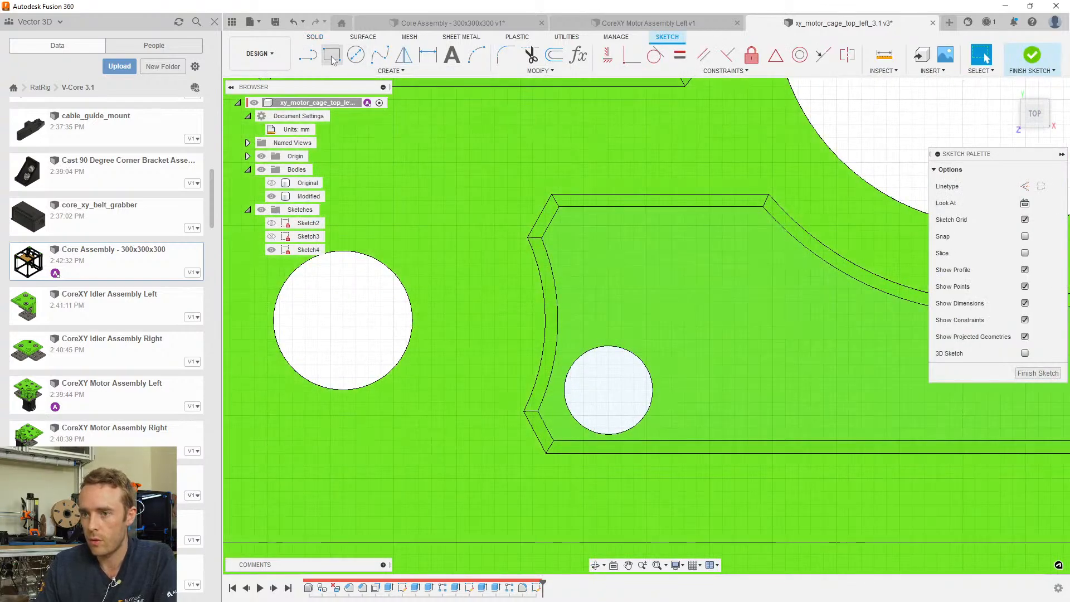
pyautogui.click(604, 348)
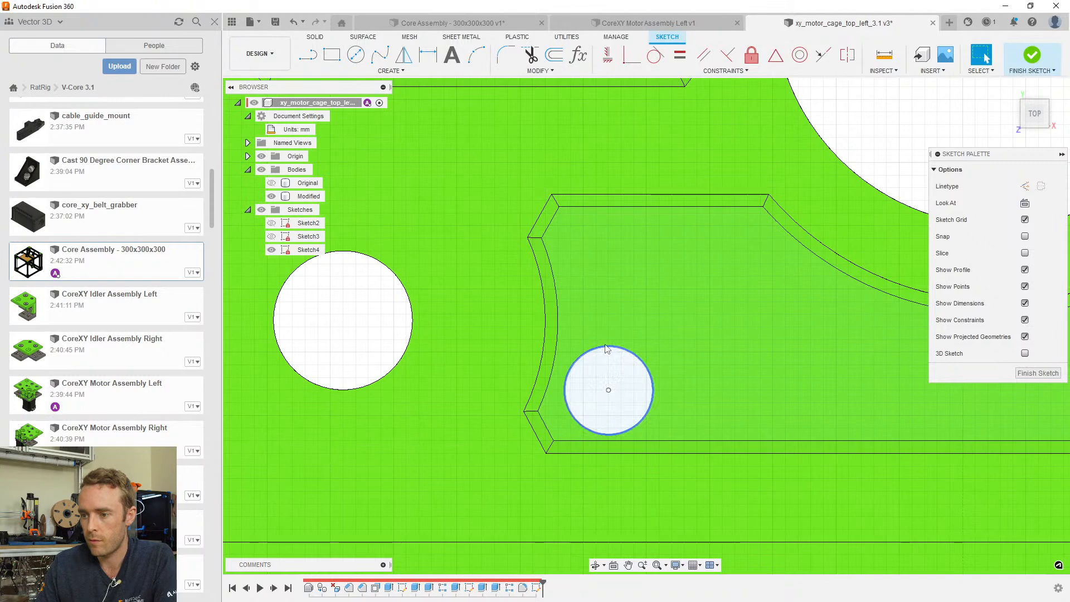
pyautogui.press('l')
pyautogui.scroll(2, 513, 309)
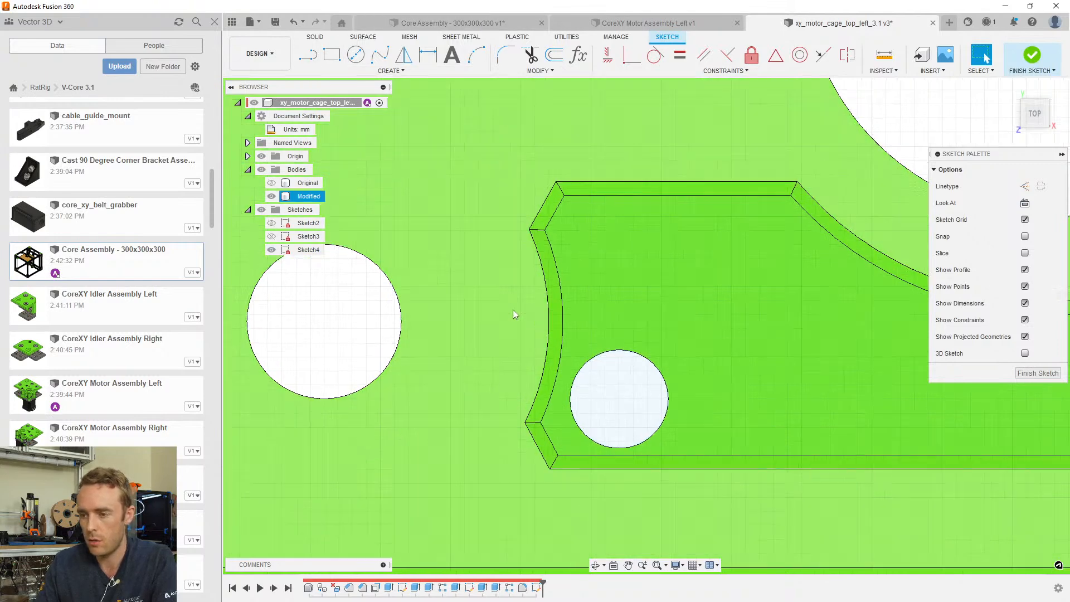
pyautogui.press('Escape')
pyautogui.click(644, 364)
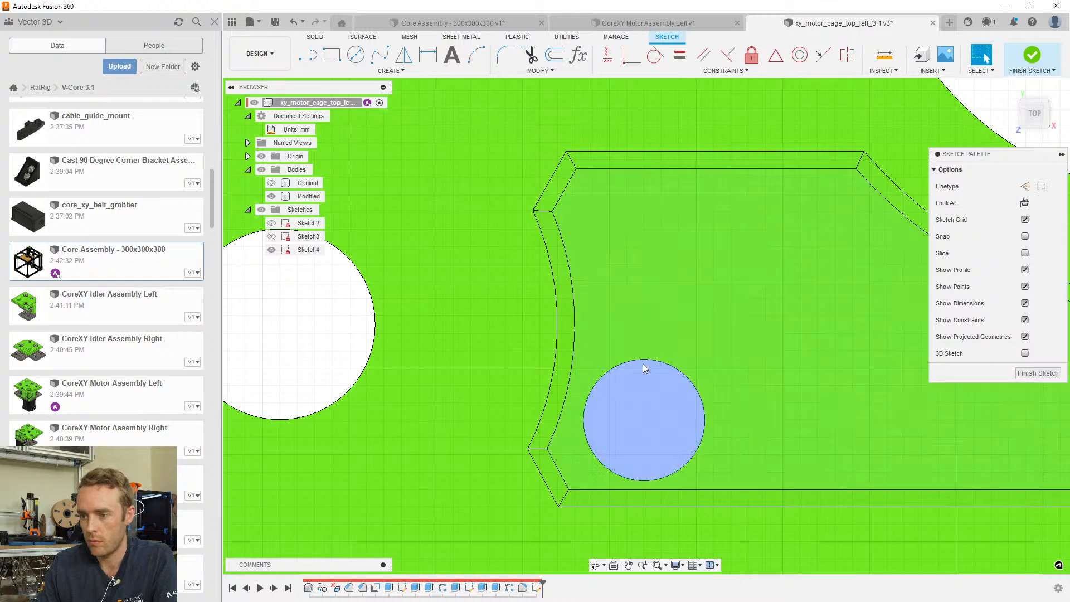
pyautogui.click(354, 55)
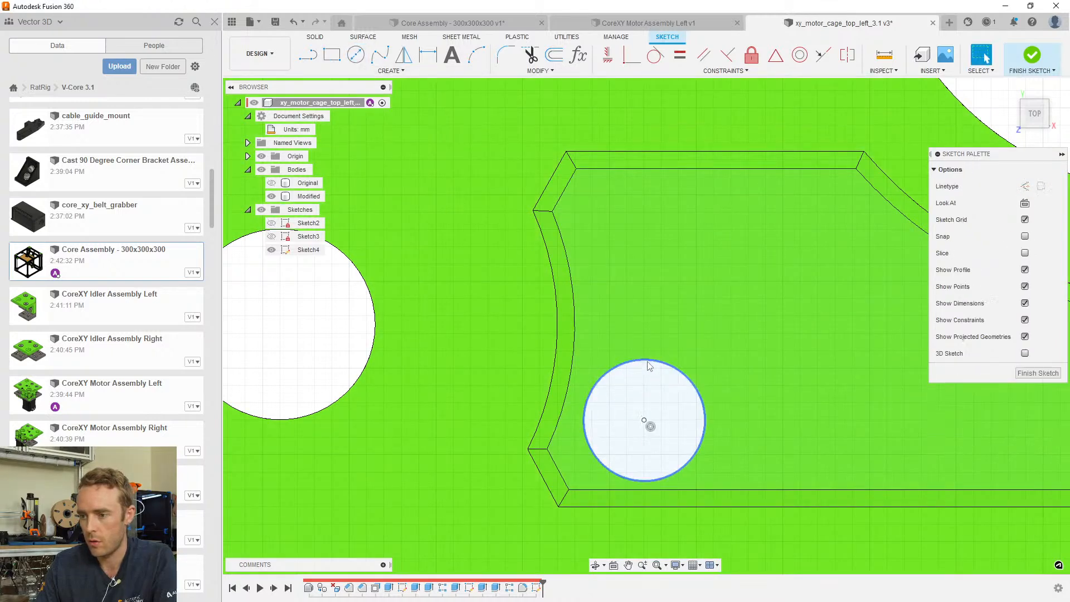
pyautogui.press('Escape')
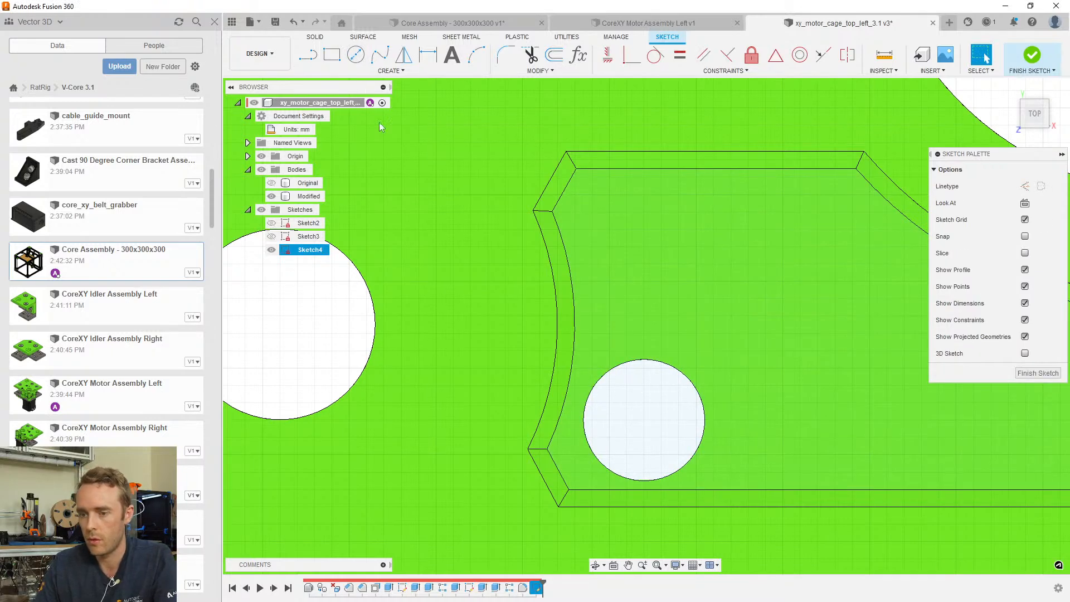
# Draw a horizontal and a vertical line tangent to the screw hole, extending past the post's curved end and long outer edge
pyautogui.press('l')
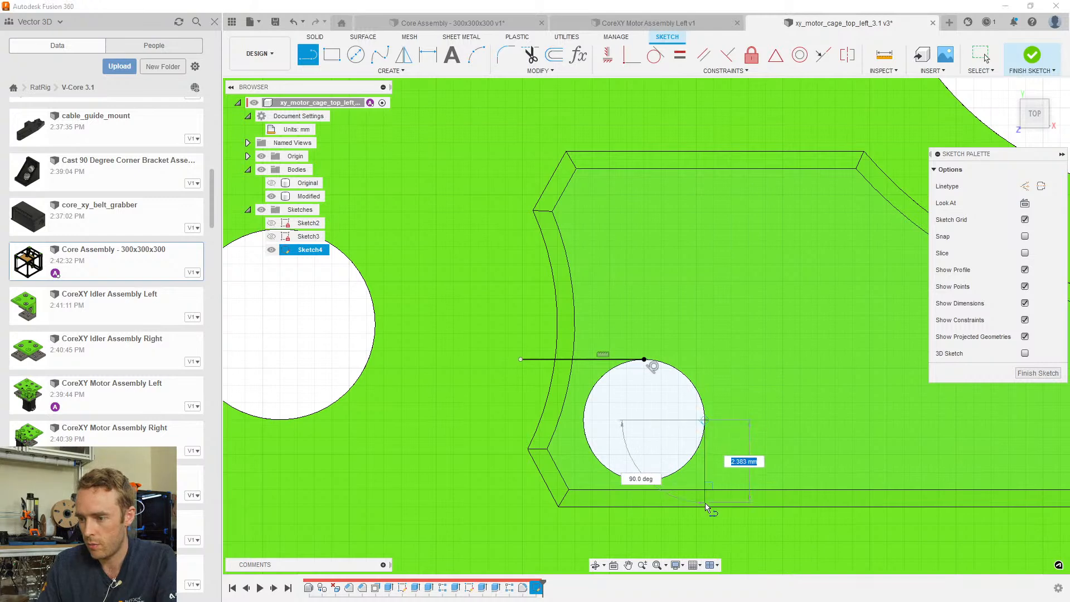
pyautogui.press('Escape')
pyautogui.scroll(-3, 703, 410)
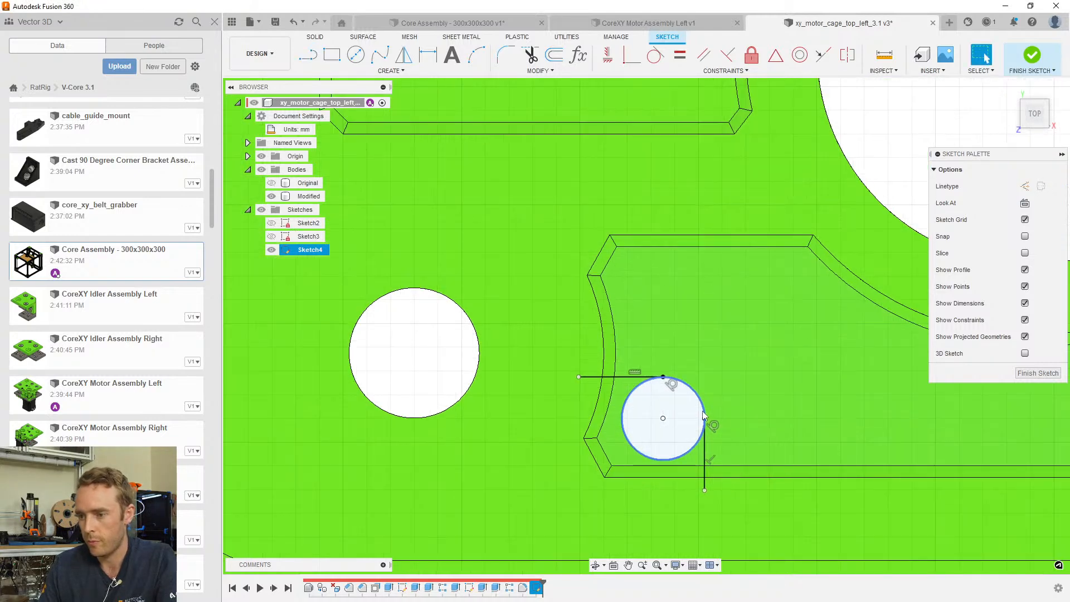
# Project the long post's curved end, corner and long outer edges into the sketch to close the profile around the screw hole
pyautogui.moveTo(687, 406); pyautogui.dragTo(603, 341, button='middle')
pyautogui.scroll(3, 599, 342)
pyautogui.keyDown('shift'); pyautogui.moveTo(471, 321); pyautogui.dragTo(500, 381, button='middle'); pyautogui.keyUp('shift')
pyautogui.press('p')
pyautogui.click(491, 400)
pyautogui.click(518, 438)
pyautogui.click(562, 426)
pyautogui.press('Return')
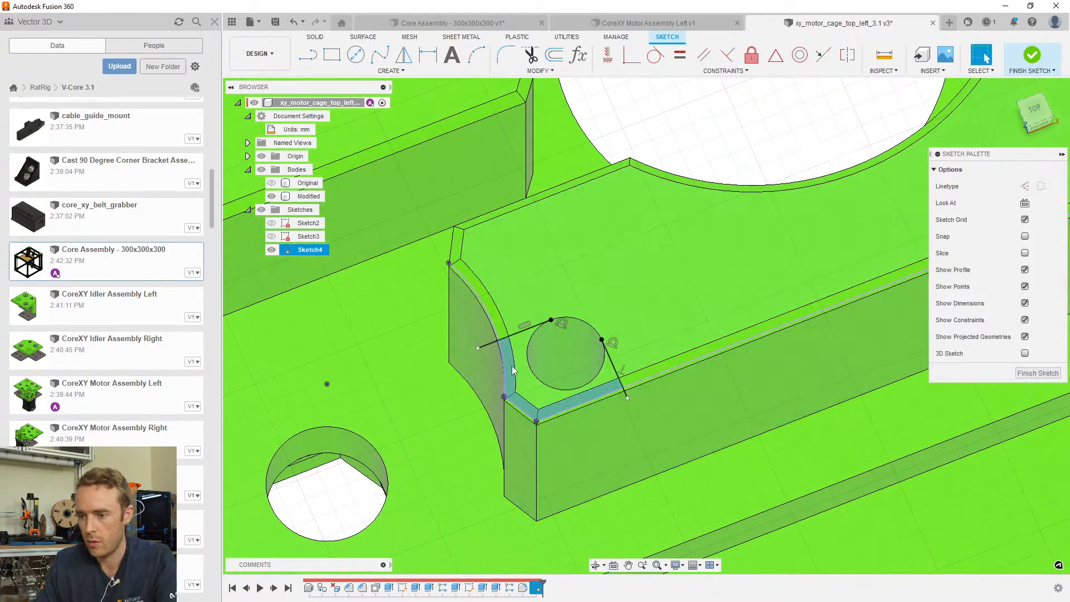
# Extrude the corner profile beside the screw hole as a cut, using the base plate's upper face as the end object
pyautogui.click(515, 370)
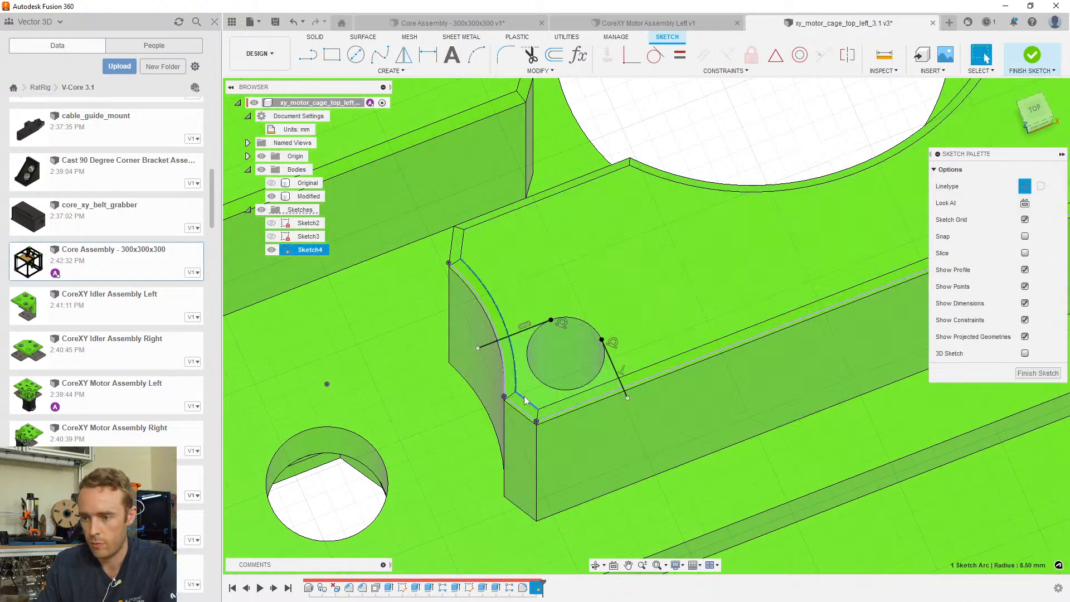
pyautogui.click(557, 404)
pyautogui.press('e')
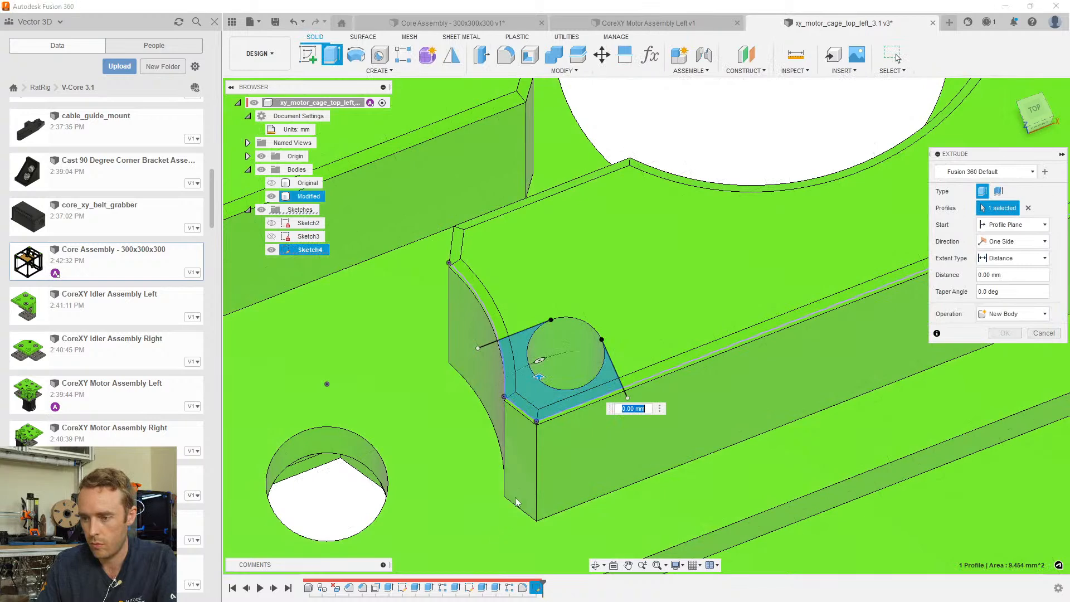
pyautogui.moveTo(539, 378); pyautogui.dragTo(530, 521)
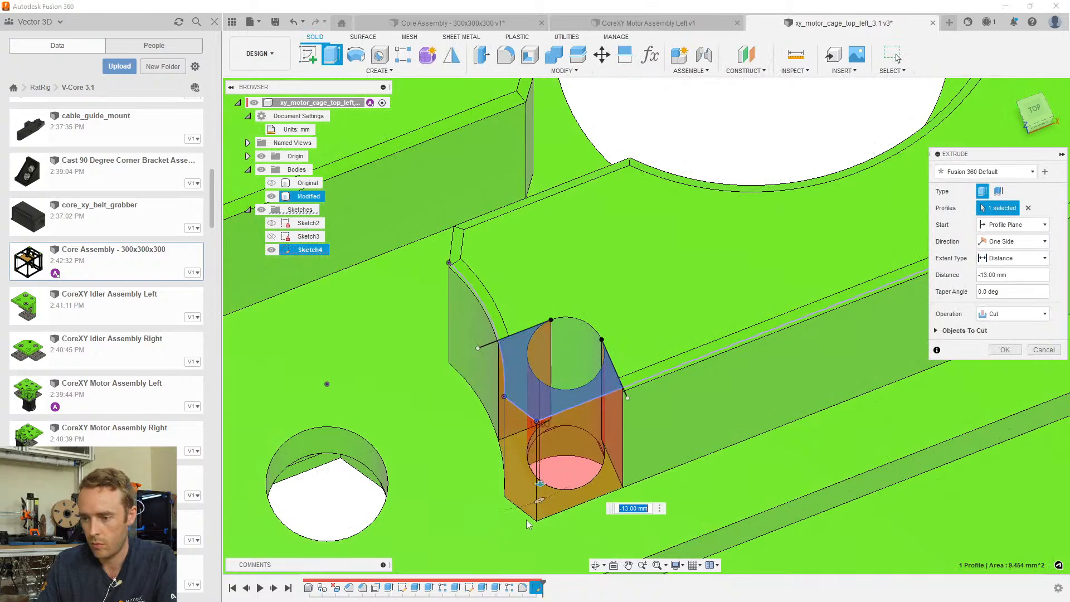
pyautogui.click(1030, 260)
pyautogui.click(1006, 285)
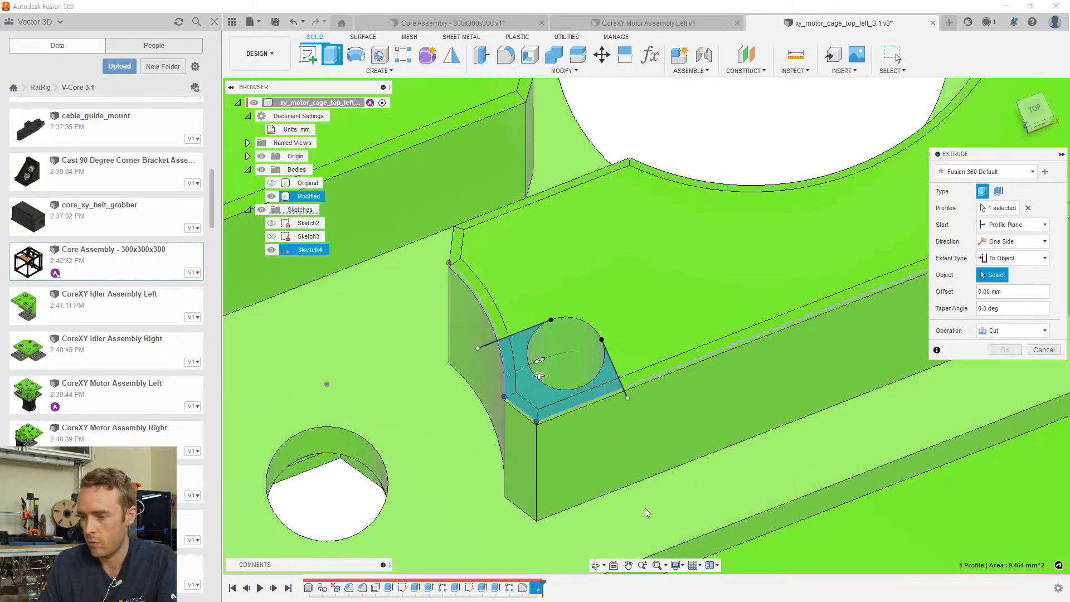
pyautogui.click(648, 507)
pyautogui.click(1004, 382)
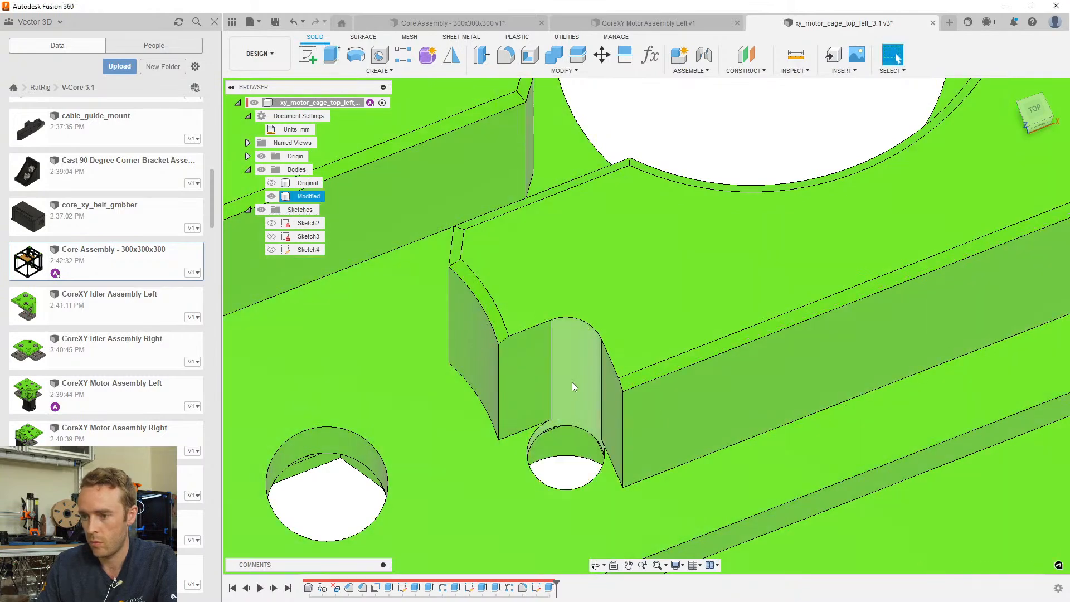
# Fillet the two outer vertical edges of the corner cutout, previewing a 2 mm radius and applying a smaller one
pyautogui.scroll(1, 562, 391)
pyautogui.scroll(-4, 559, 432)
pyautogui.keyDown('shift'); pyautogui.moveTo(560, 432); pyautogui.dragTo(559, 410, button='middle'); pyautogui.keyUp('shift')
pyautogui.press('f')
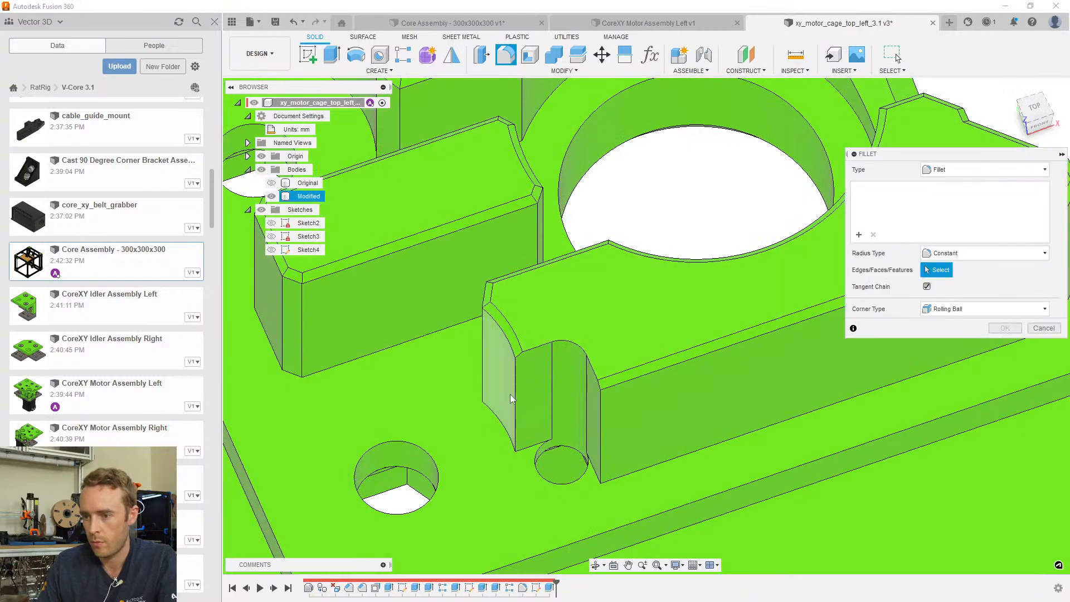
pyautogui.click(515, 398)
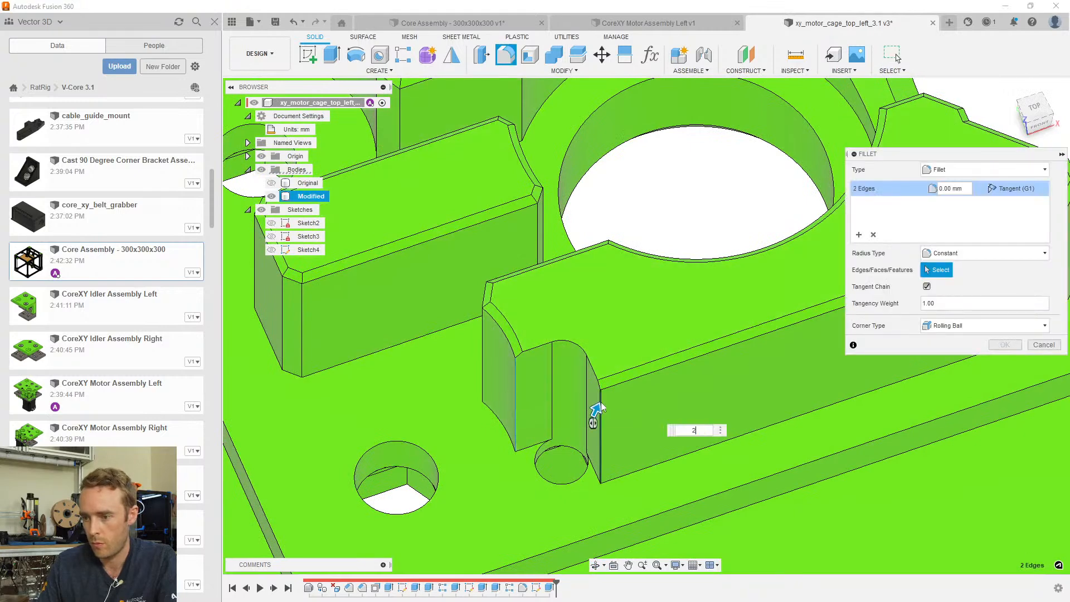
pyautogui.write('2')
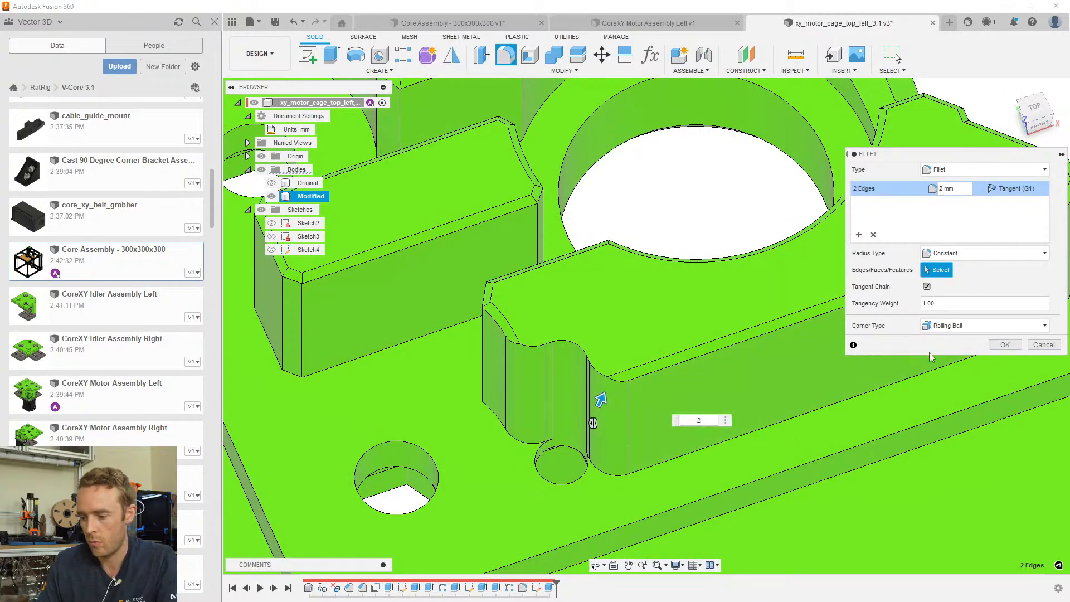
pyautogui.press('Return')
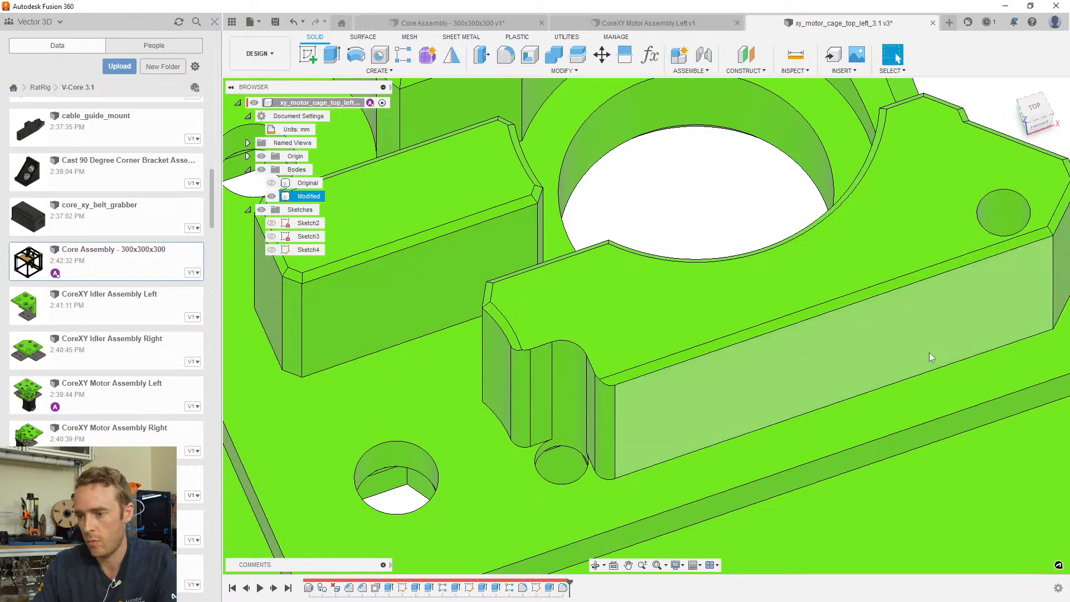
pyautogui.scroll(1, 571, 363)
pyautogui.scroll(5, 570, 363)
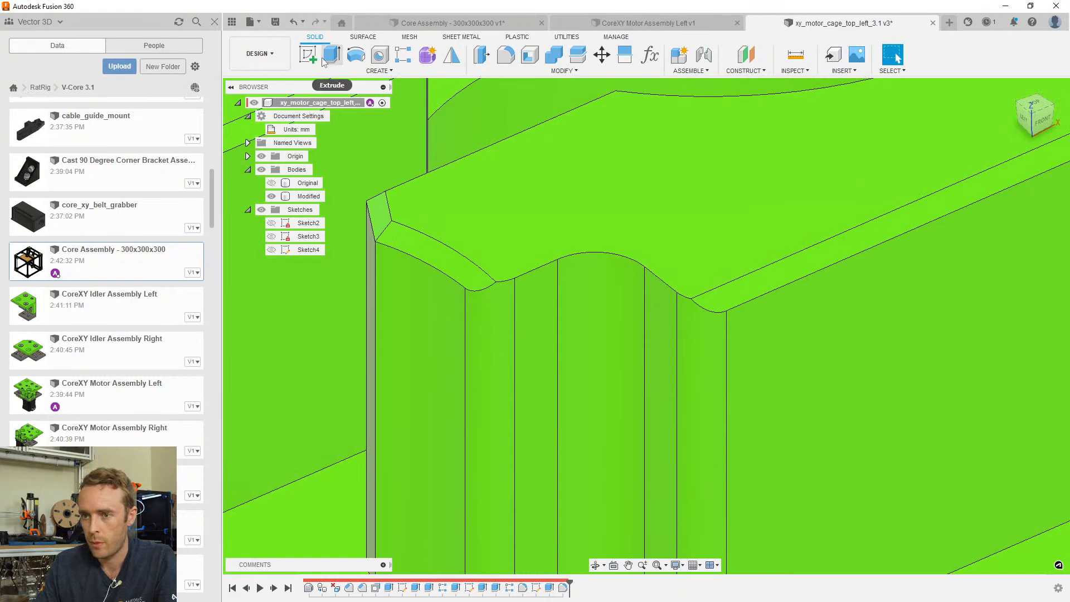
pyautogui.click(385, 72)
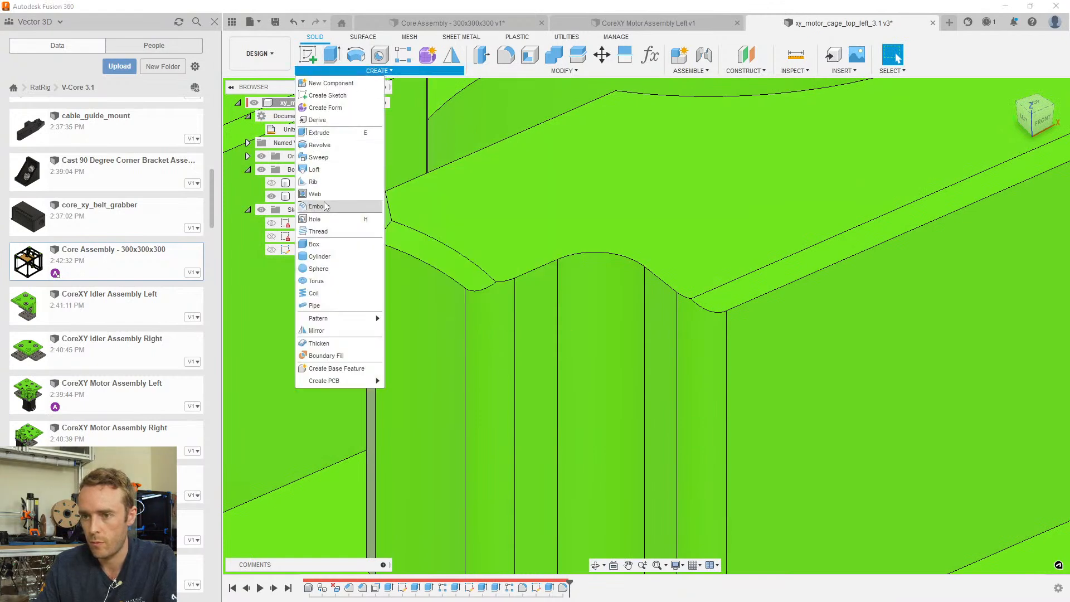
pyautogui.click(363, 70)
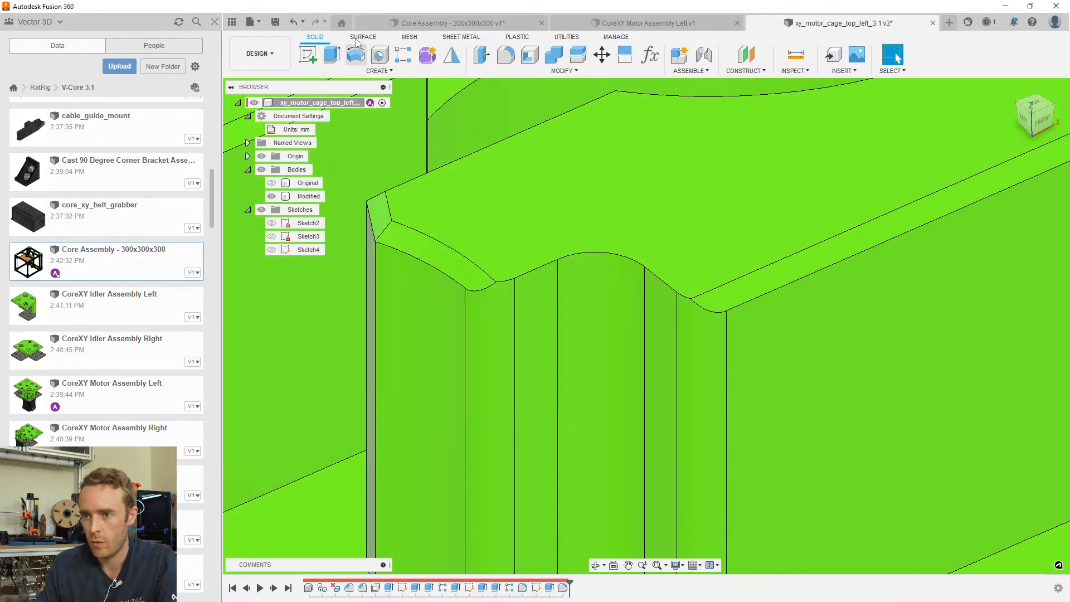
pyautogui.click(503, 71)
pyautogui.click(491, 106)
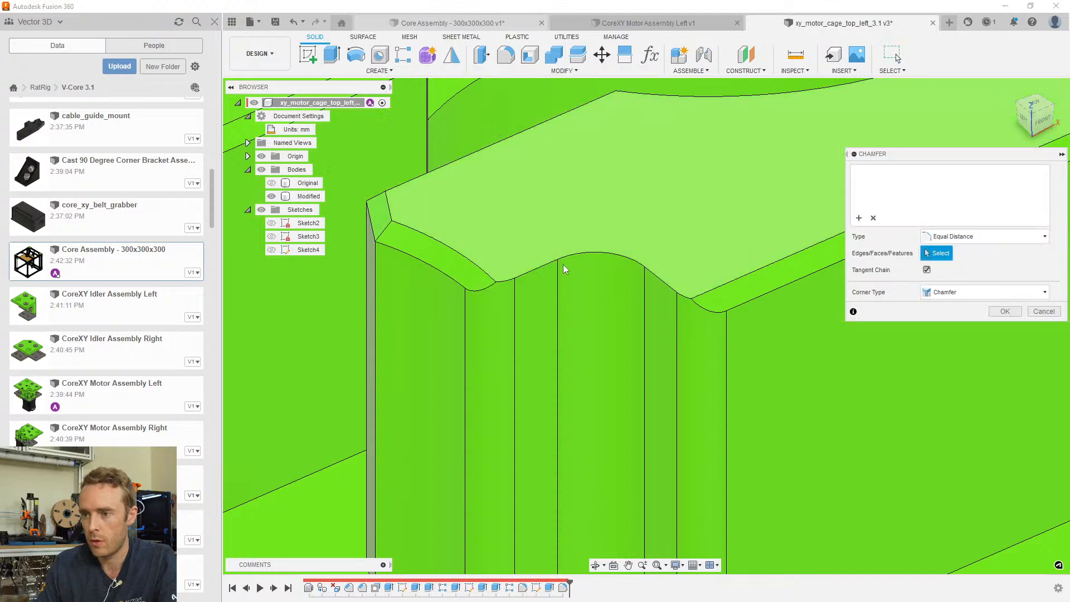
pyautogui.click(562, 256)
pyautogui.write('2')
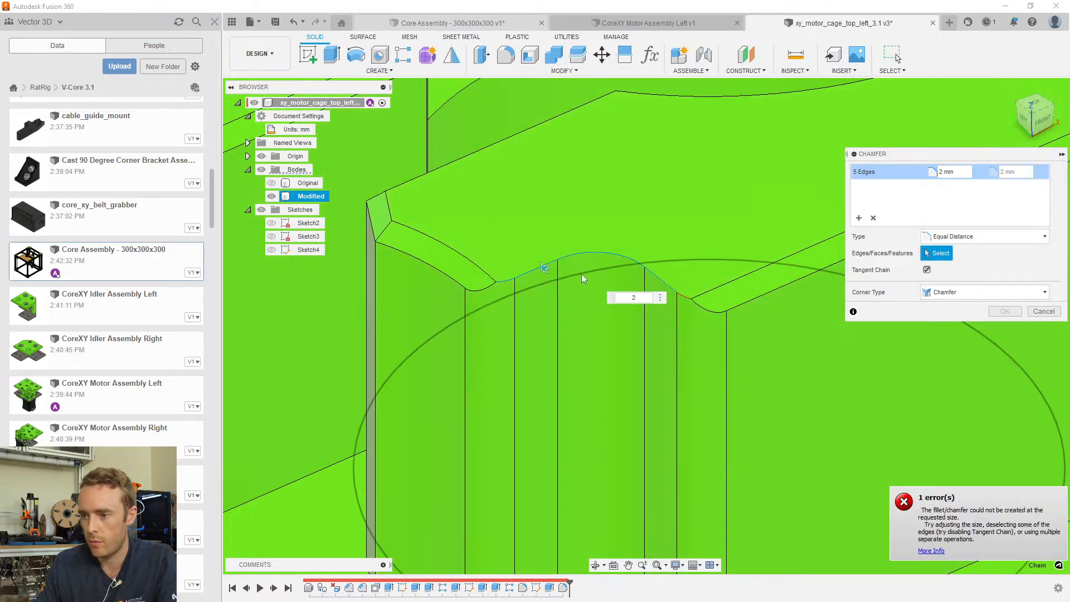
pyautogui.press('Escape')
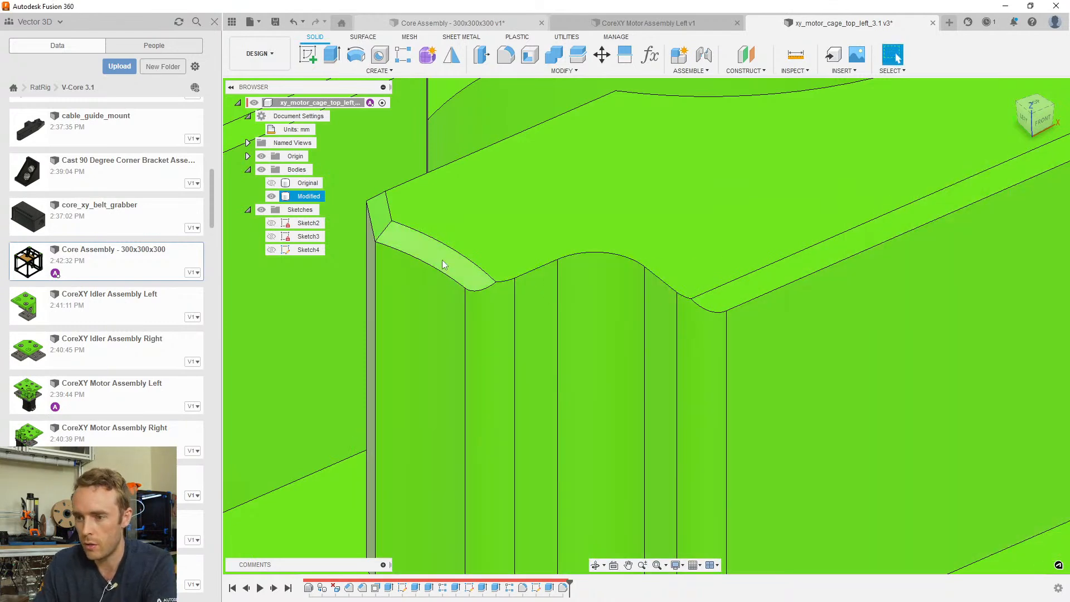
# Delete the old chamfer faces along the long post's curved end and outer side, and chamfer the connected upper edge by 0.5 mm
pyautogui.scroll(-5, 741, 297)
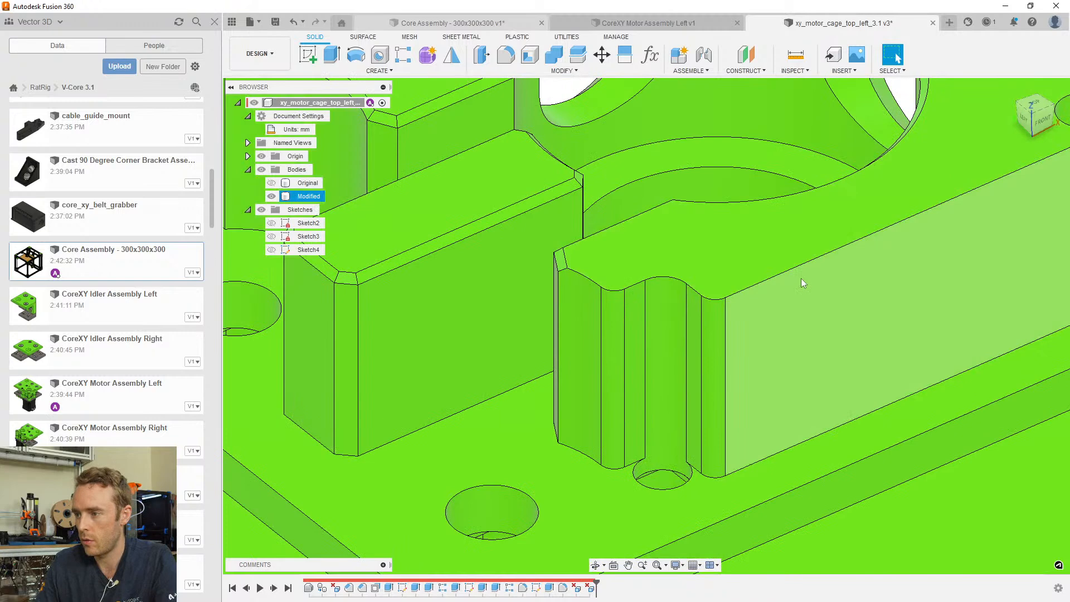
pyautogui.moveTo(800, 278); pyautogui.dragTo(645, 335, button='middle')
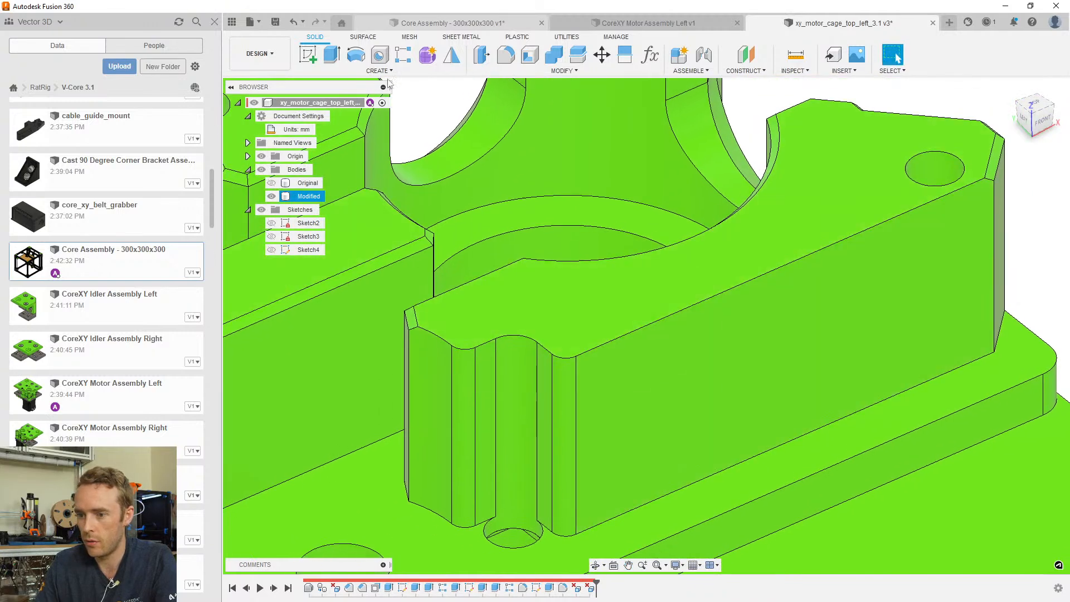
pyautogui.click(564, 71)
pyautogui.click(509, 107)
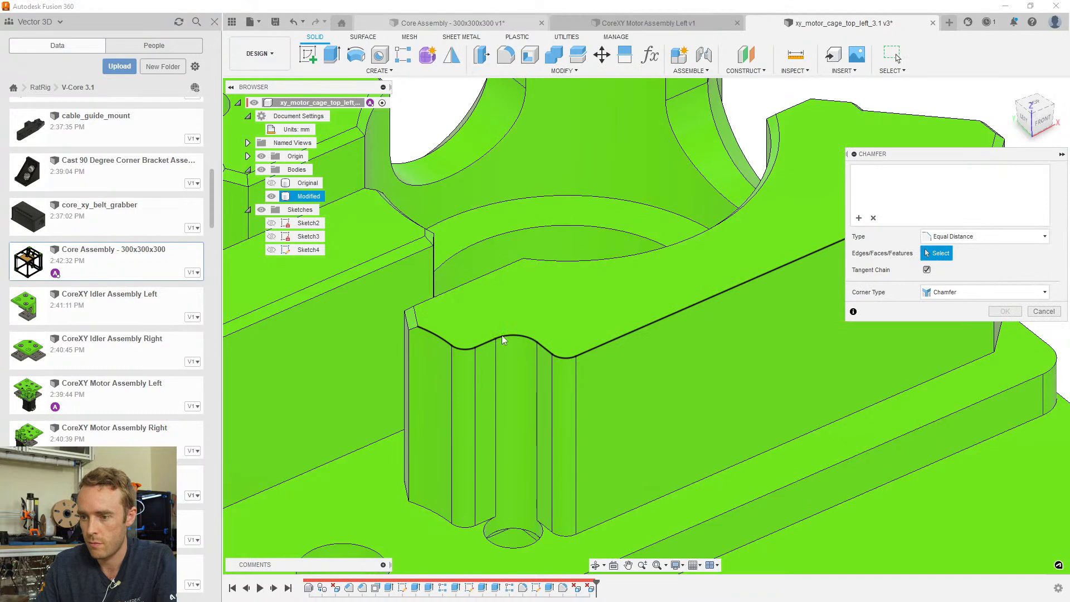
pyautogui.click(501, 337)
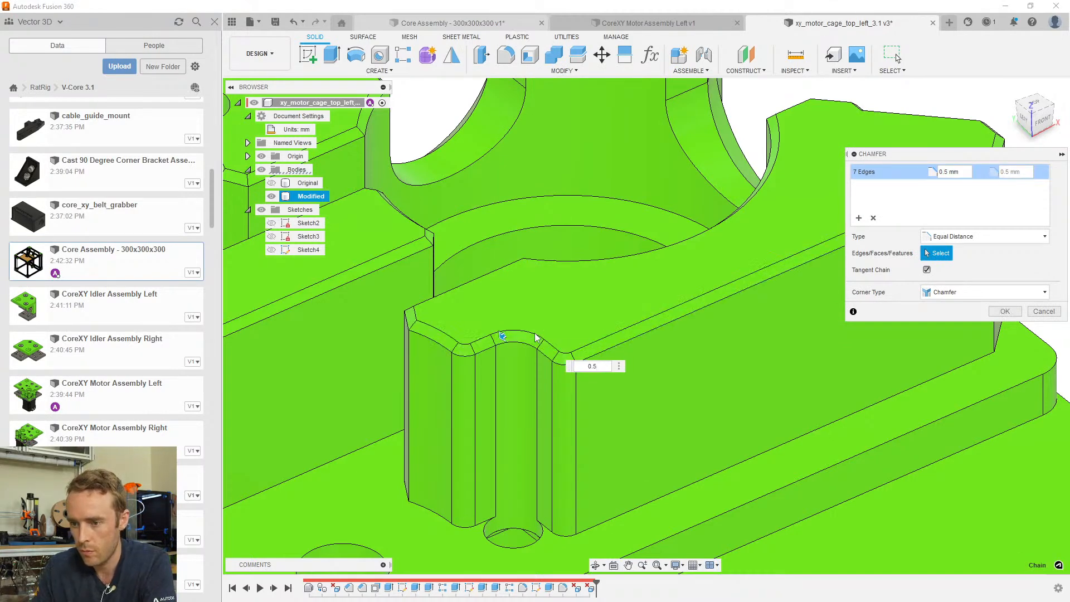
pyautogui.scroll(5, 577, 332)
pyautogui.keyDown('shift'); pyautogui.moveTo(601, 311); pyautogui.dragTo(528, 320, button='middle'); pyautogui.keyUp('shift')
pyautogui.scroll(-3, 546, 323)
pyautogui.moveTo(788, 399); pyautogui.dragTo(714, 387, button='middle')
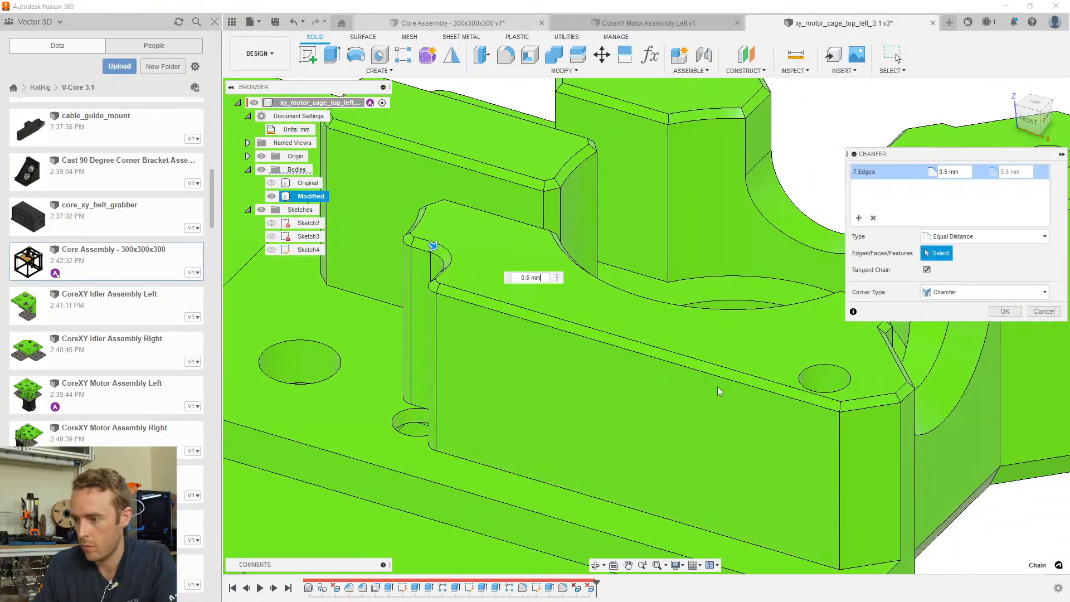
pyautogui.click(1004, 312)
# Compare the reworked post end with the Original body by repeatedly showing and hiding it, leaving it hidden
pyautogui.scroll(-4, 472, 333)
pyautogui.keyDown('shift'); pyautogui.moveTo(471, 334); pyautogui.dragTo(619, 343, button='middle'); pyautogui.keyUp('shift')
pyautogui.scroll(5, 585, 446)
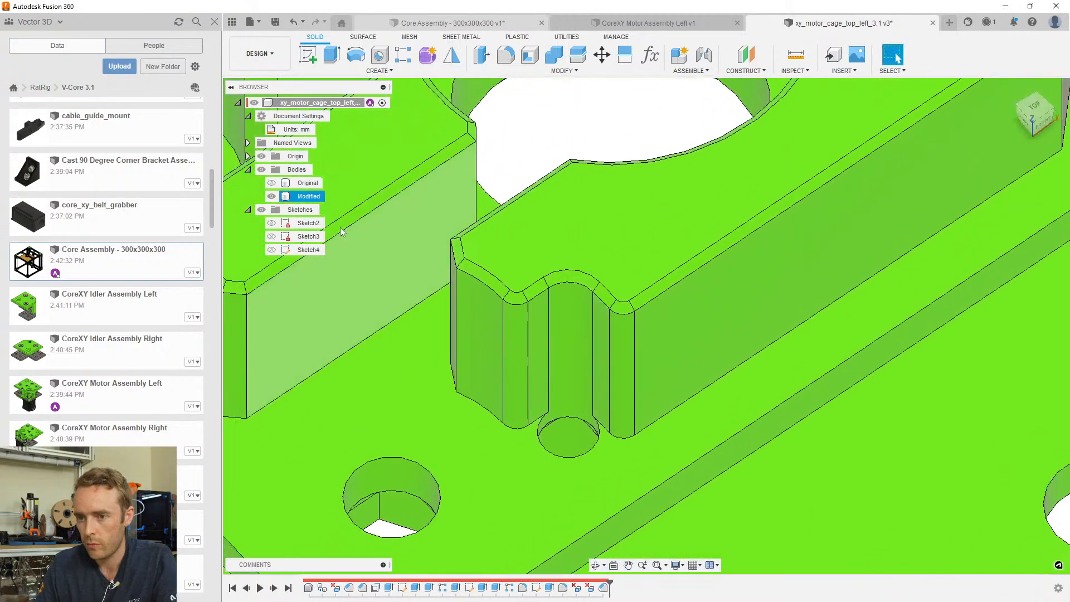
pyautogui.click(271, 183)
pyautogui.click(272, 184)
pyautogui.click(272, 184)
pyautogui.click(272, 183)
pyautogui.click(272, 184)
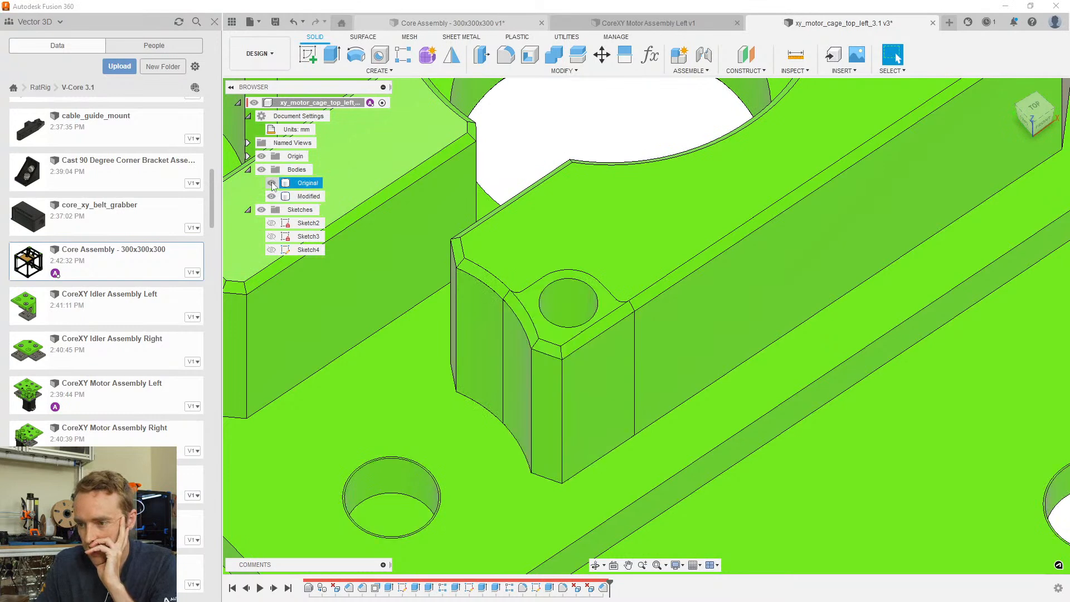
pyautogui.click(272, 183)
pyautogui.click(272, 184)
pyautogui.click(271, 184)
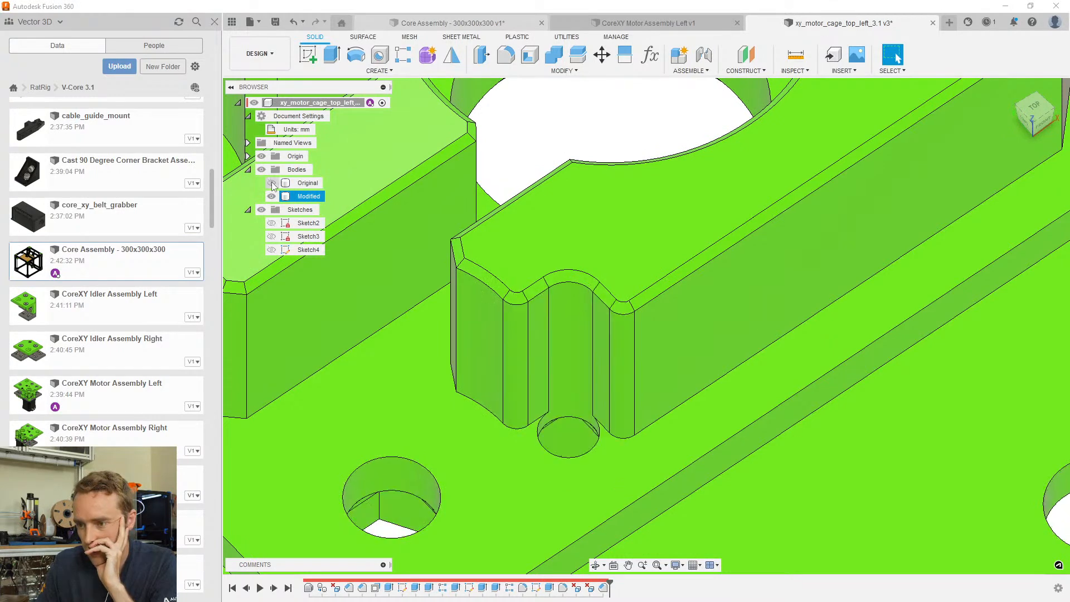
pyautogui.click(272, 184)
pyautogui.click(271, 184)
pyautogui.click(271, 184)
pyautogui.click(272, 184)
pyautogui.click(272, 184)
pyautogui.click(271, 184)
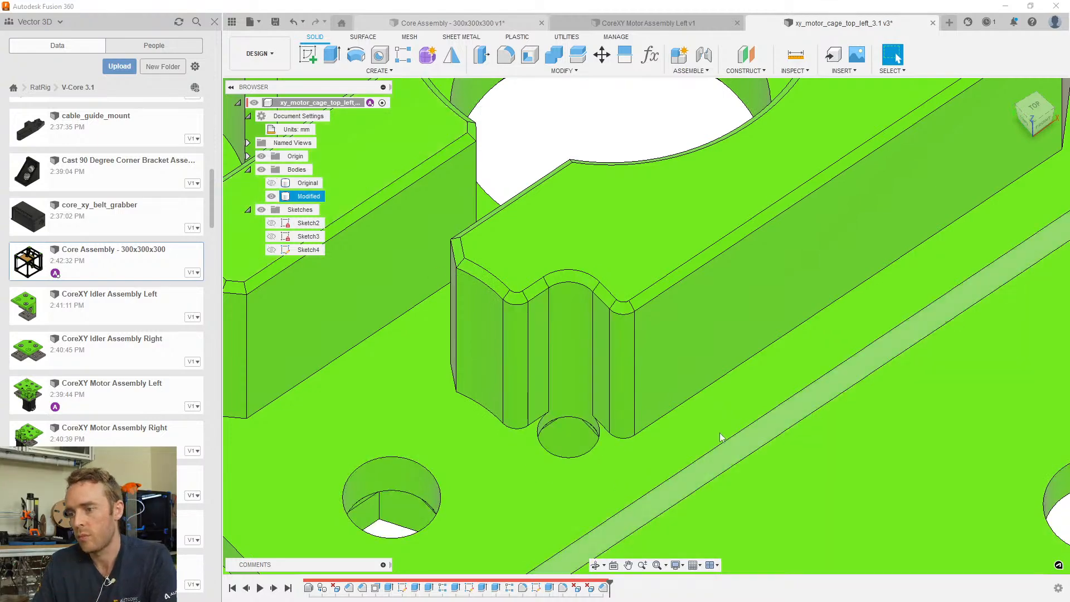
# Examine the cutout at the long post's end and the screw hole in the curved corner post
pyautogui.scroll(-5, 725, 440)
pyautogui.keyDown('shift'); pyautogui.moveTo(702, 423); pyautogui.dragTo(626, 372, button='middle'); pyautogui.keyUp('shift')
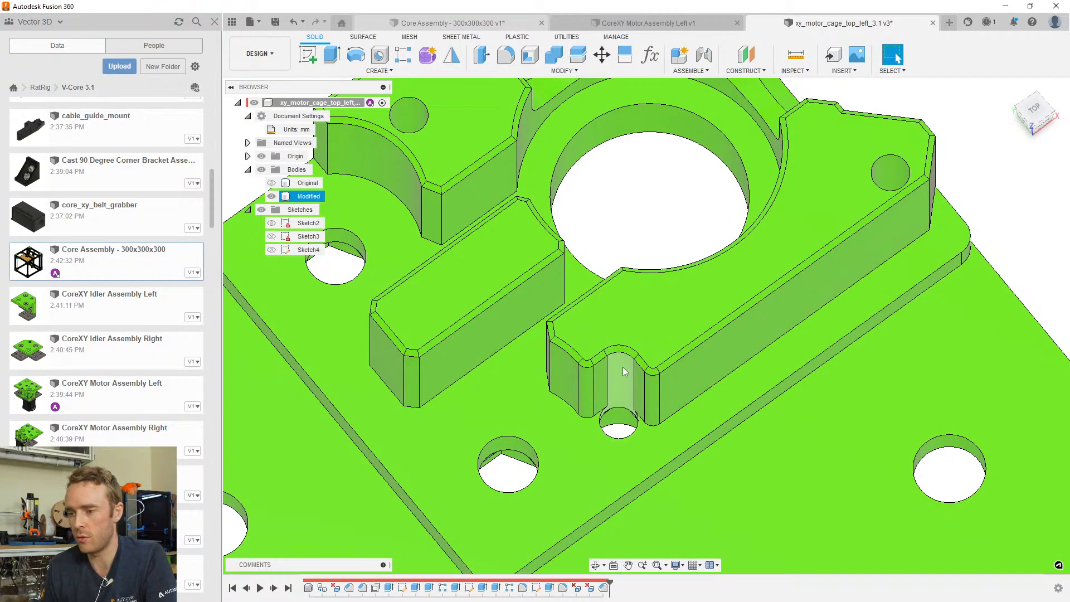
pyautogui.scroll(-3, 546, 354)
pyautogui.moveTo(547, 357); pyautogui.dragTo(689, 377, button='middle')
pyautogui.scroll(4, 672, 370)
pyautogui.scroll(-3, 711, 388)
pyautogui.moveTo(612, 336); pyautogui.dragTo(624, 346, button='middle')
pyautogui.scroll(3, 686, 386)
pyautogui.moveTo(699, 385); pyautogui.dragTo(666, 369, button='middle')
pyautogui.moveTo(438, 249); pyautogui.dragTo(606, 312, button='middle')
pyautogui.scroll(-1, 604, 308)
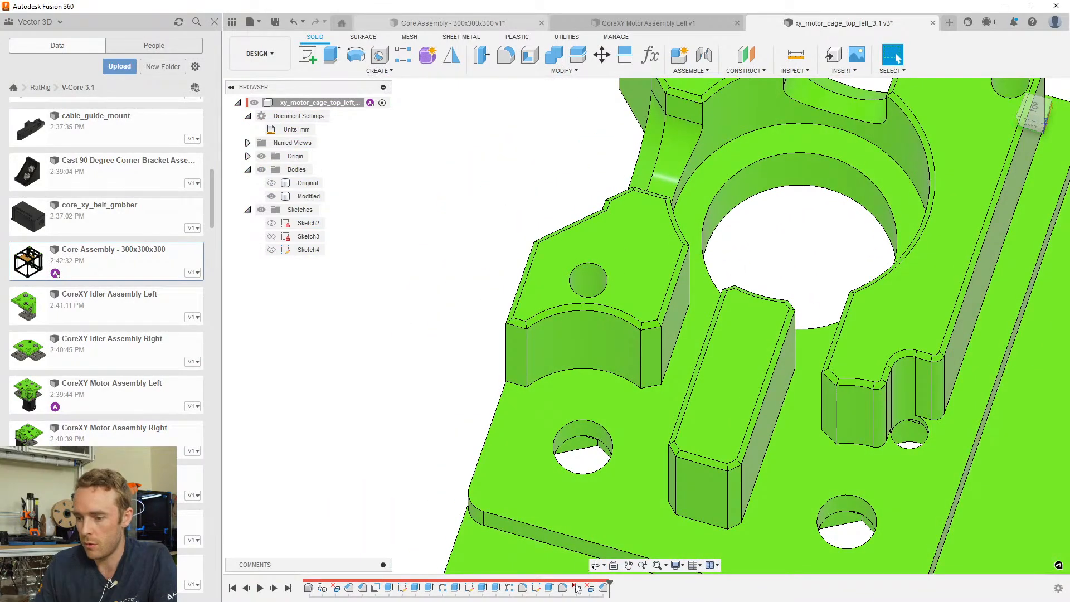
# Reopen Sketch4 for editing around the screw hole in the curved corner post
pyautogui.doubleClick(536, 587)
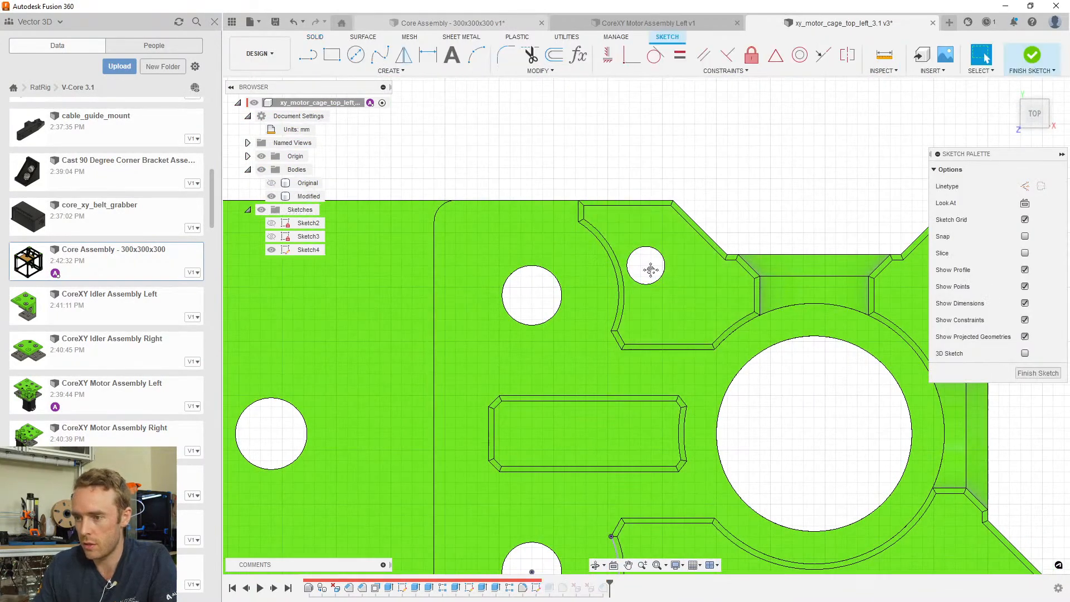
pyautogui.scroll(5, 600, 184)
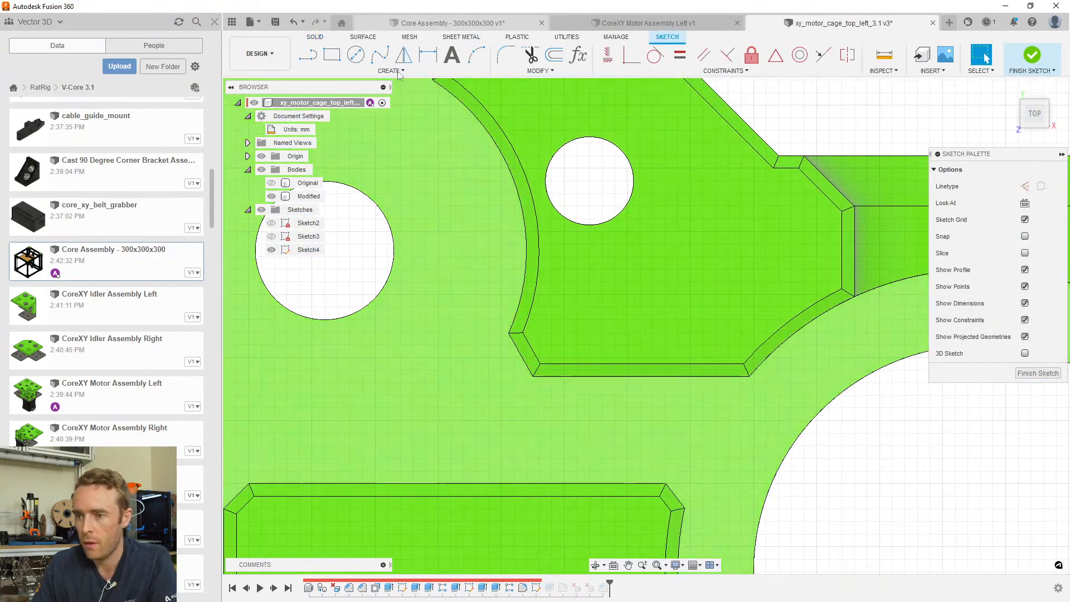
pyautogui.click(367, 74)
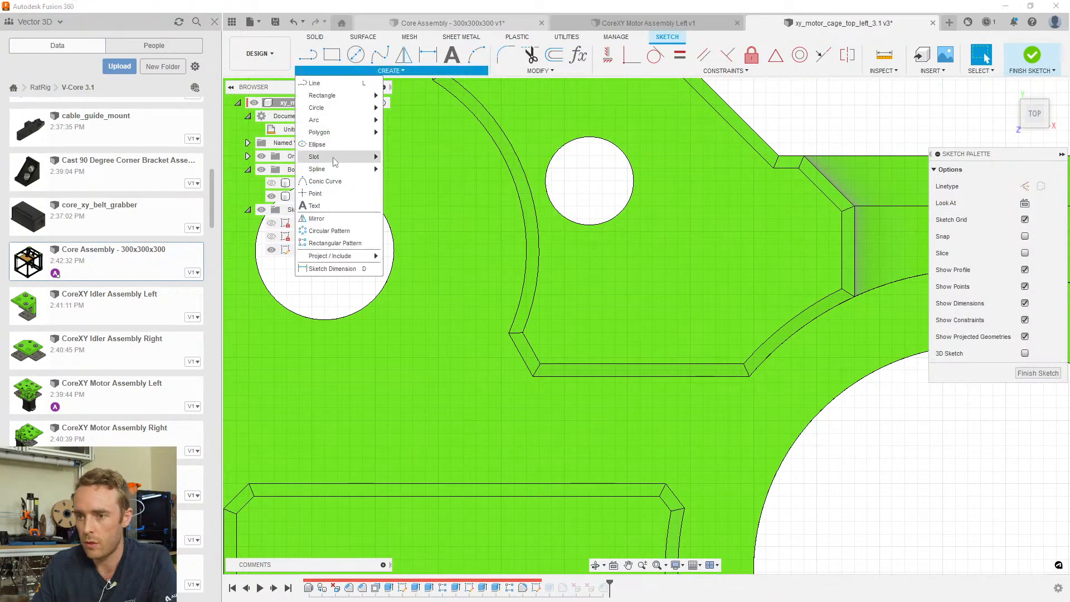
pyautogui.moveTo(337, 157)
pyautogui.click(403, 159)
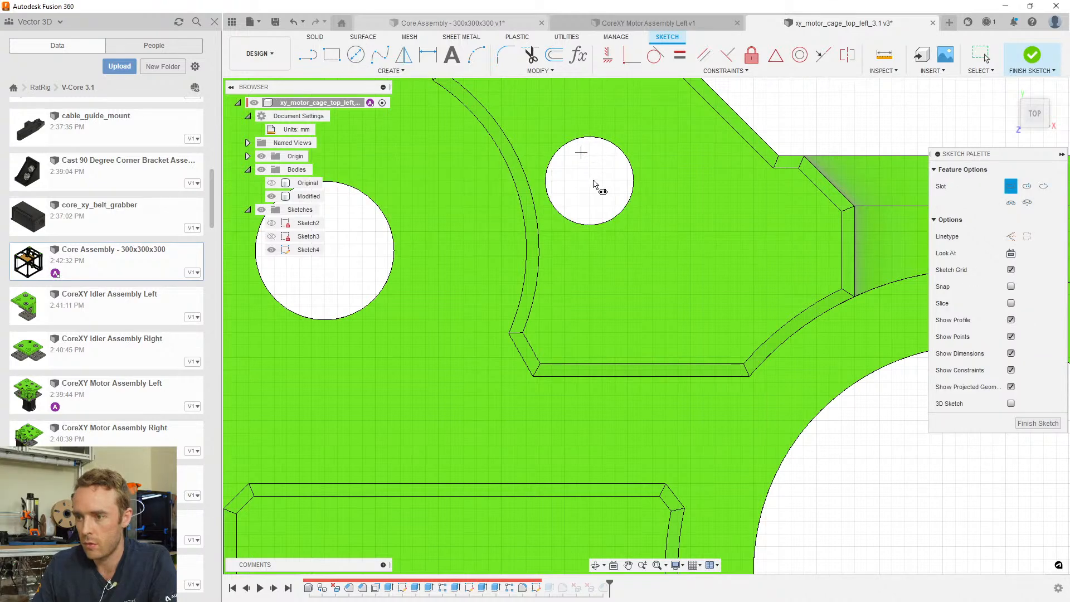
pyautogui.scroll(-3, 615, 188)
pyautogui.press('Escape')
# Project the circular edge of the corner post's screw hole into the sketch
pyautogui.press('p')
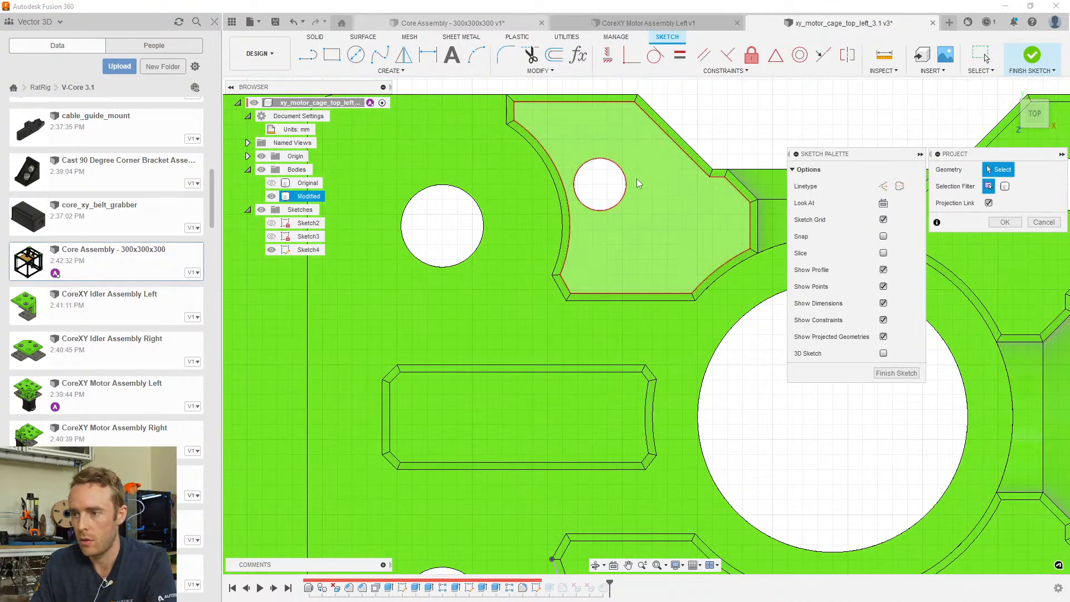
pyautogui.click(623, 173)
pyautogui.press('Return')
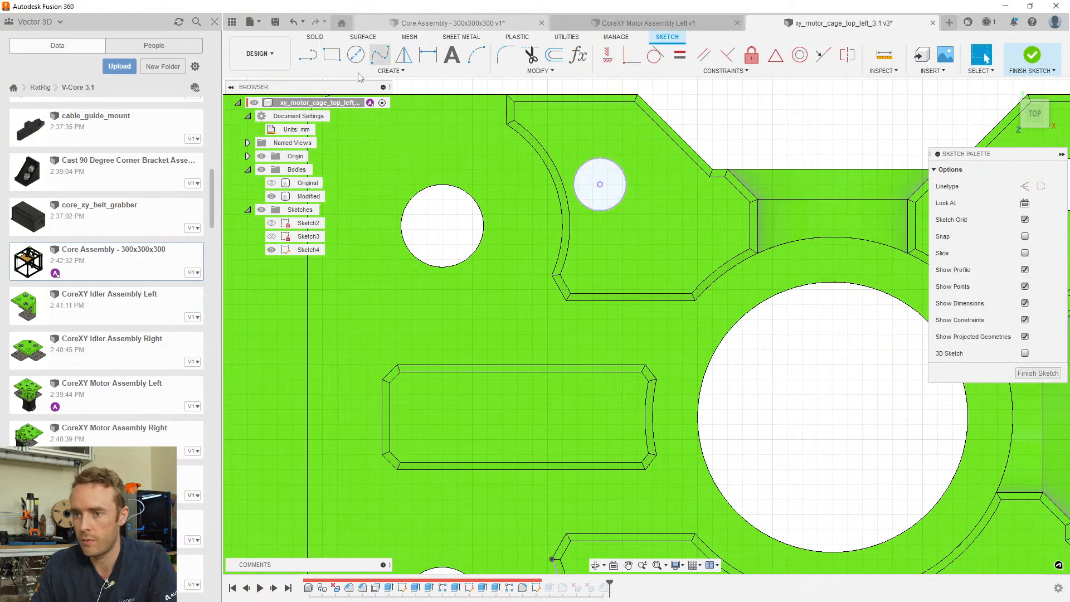
# Draw a slot about 3.5 mm wide from the corner post's screw hole centre out past the post's curved edge
pyautogui.click(371, 71)
pyautogui.moveTo(339, 157)
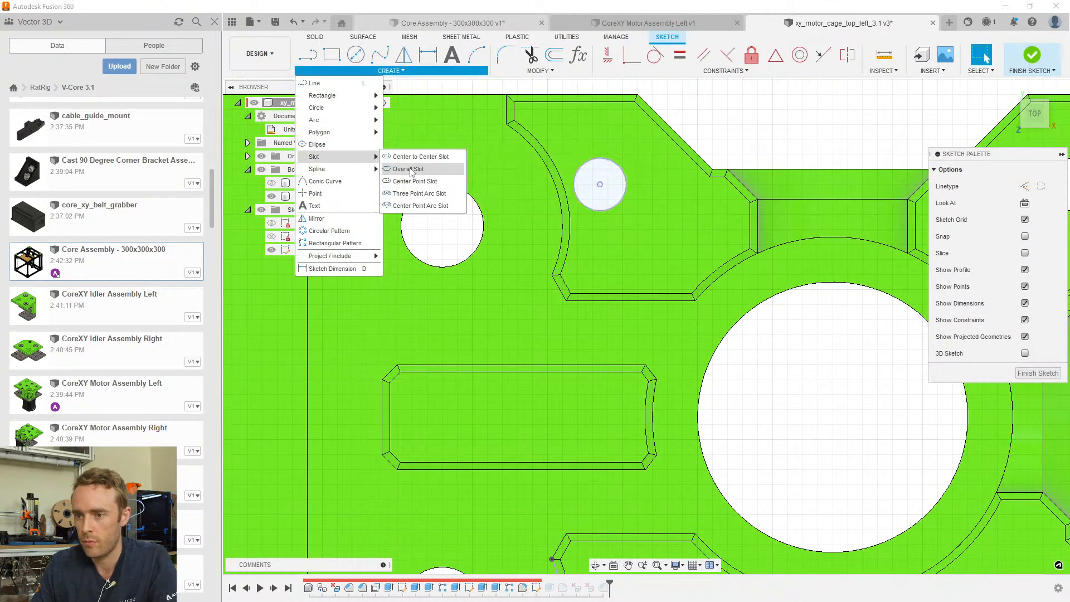
pyautogui.click(411, 168)
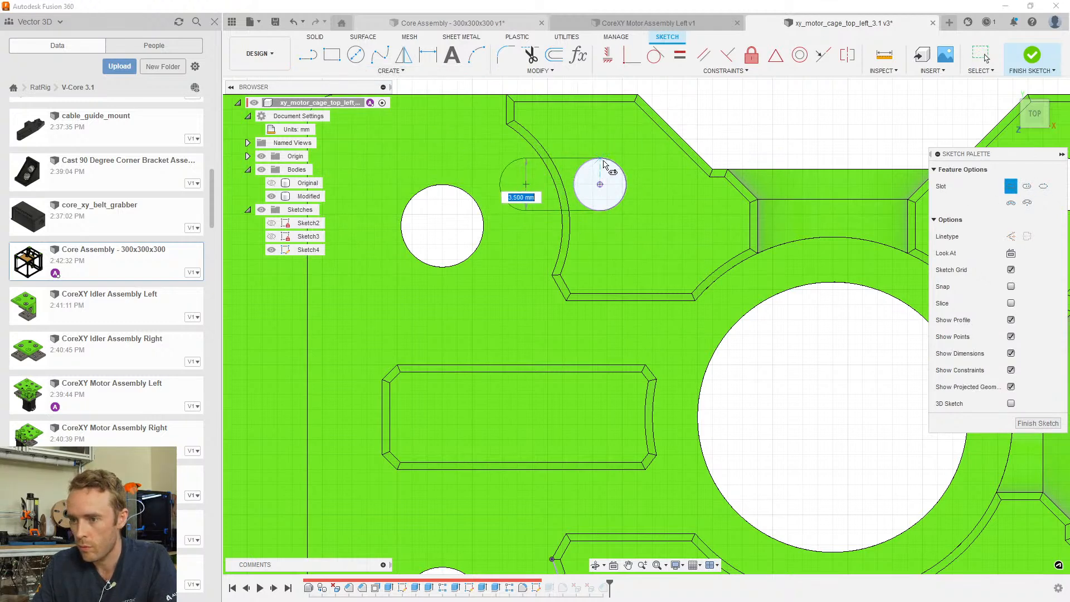
pyautogui.press('Escape')
# Apply an Equal constraint between the slot's end arc and the projected screw hole circle
pyautogui.scroll(3, 590, 164)
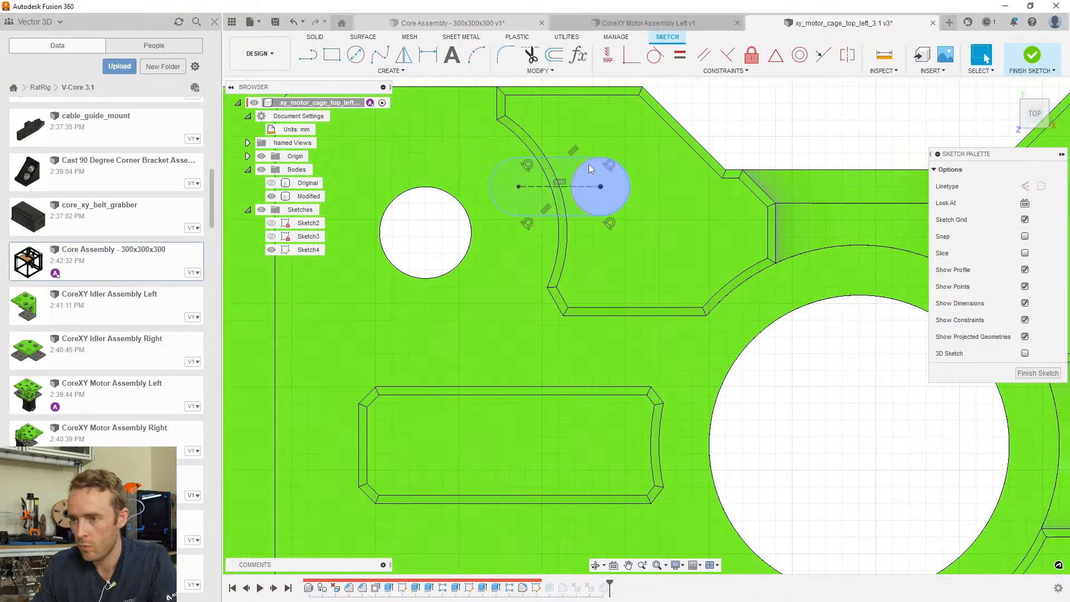
pyautogui.click(586, 160)
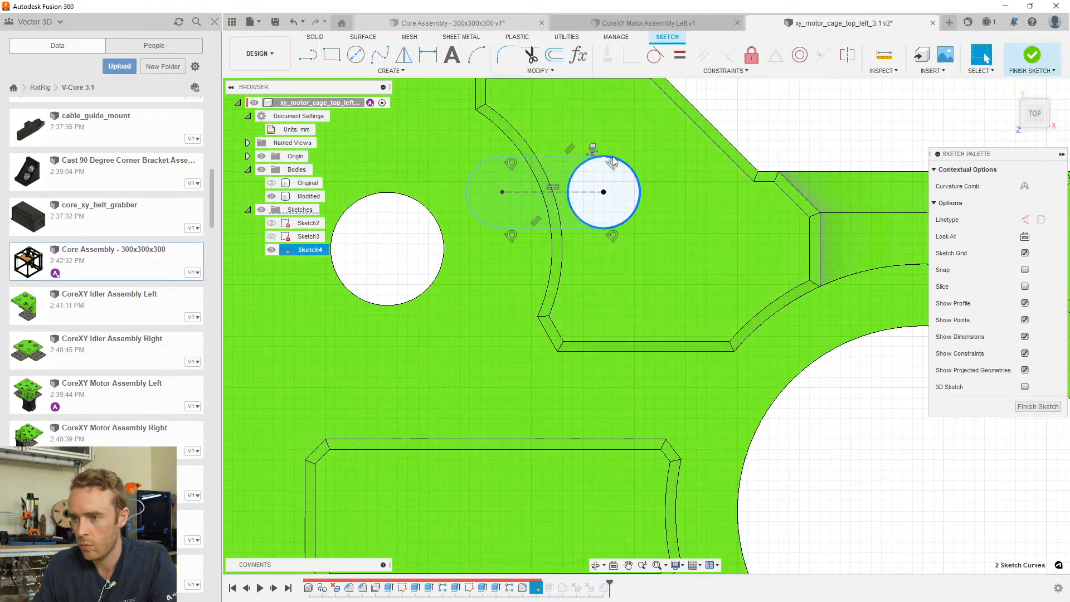
pyautogui.click(679, 54)
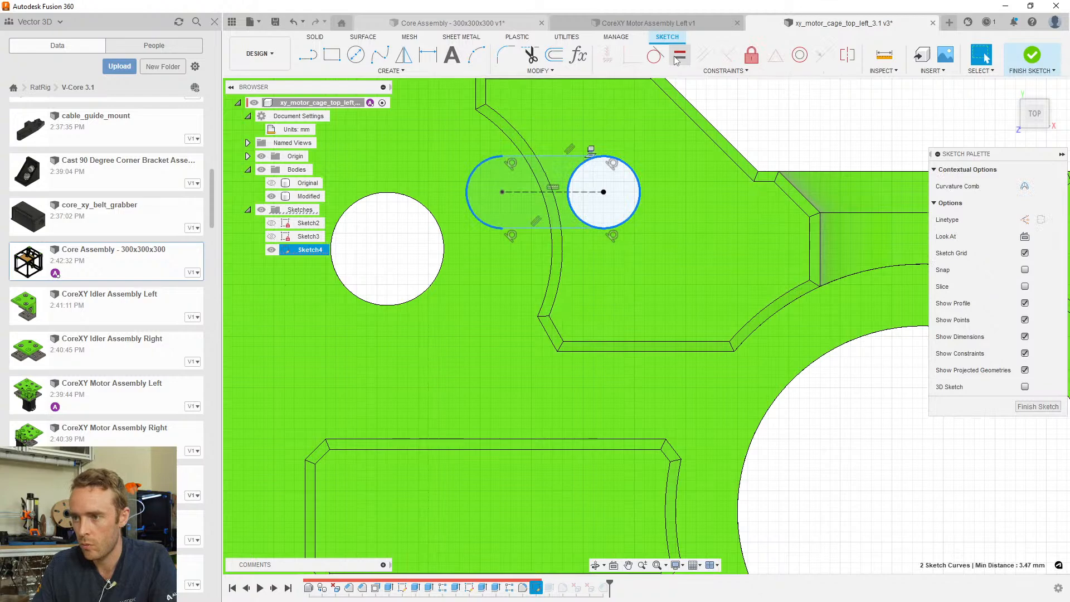
# Extrude the slot profile beside the corner post's hole as a cut, extending to the raised plate's top face
pyautogui.scroll(2, 596, 199)
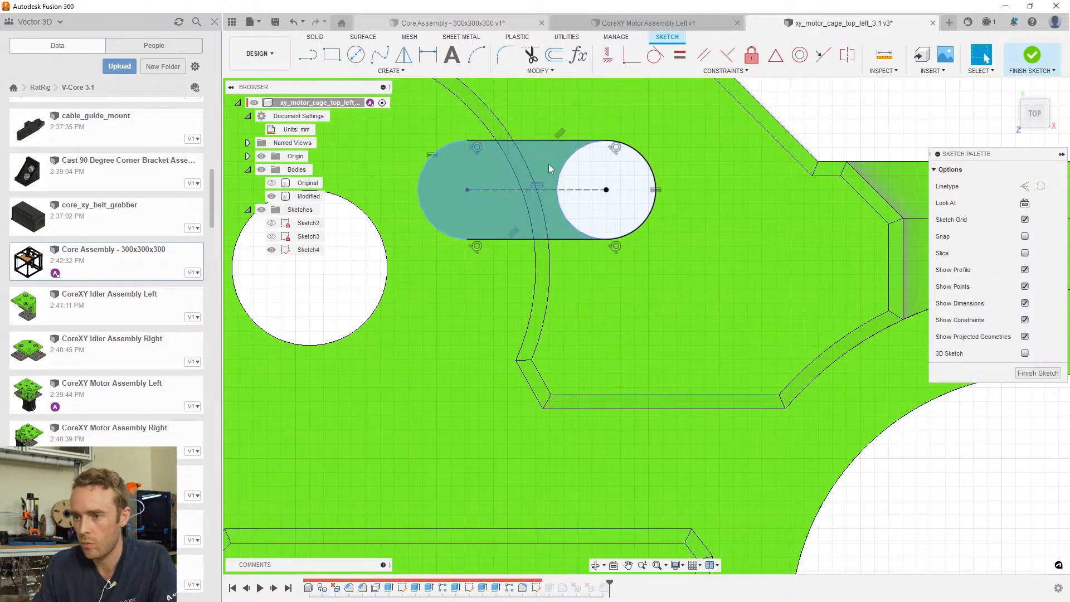
pyautogui.press('e')
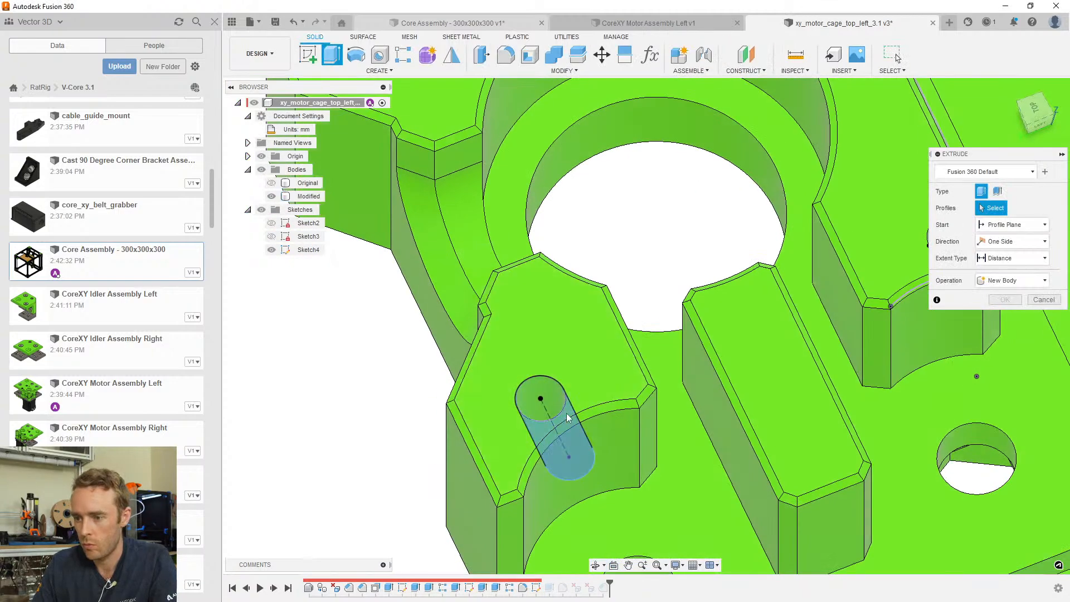
pyautogui.click(566, 416)
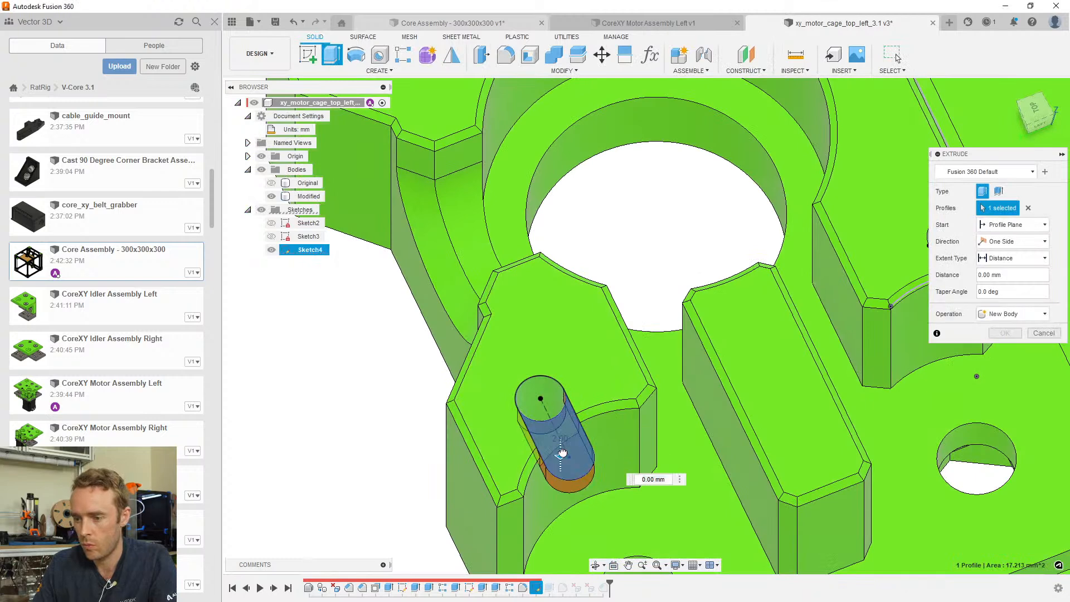
pyautogui.click(1045, 258)
pyautogui.click(1002, 278)
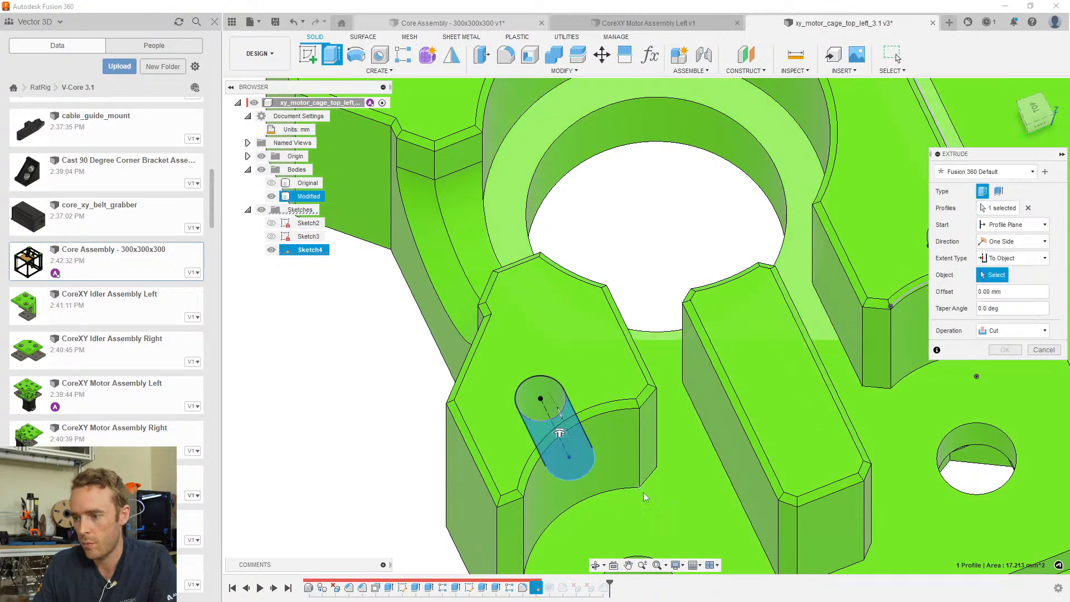
pyautogui.click(643, 493)
pyautogui.click(1003, 384)
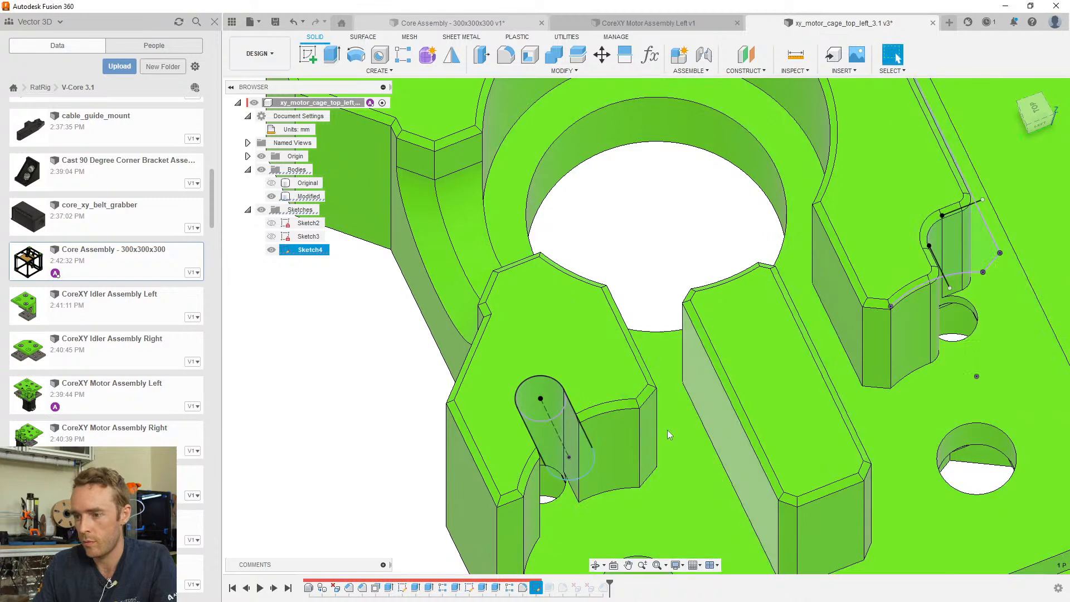
# Hide Sketch4 and delete the two chamfer faces on the curved edge either side of the corner post's slot
pyautogui.scroll(5, 610, 425)
pyautogui.keyDown('shift'); pyautogui.moveTo(609, 425); pyautogui.dragTo(541, 333, button='middle'); pyautogui.keyUp('shift')
pyautogui.scroll(-2, 447, 245)
pyautogui.scroll(3, 446, 246)
pyautogui.click(271, 250)
pyautogui.scroll(2, 496, 258)
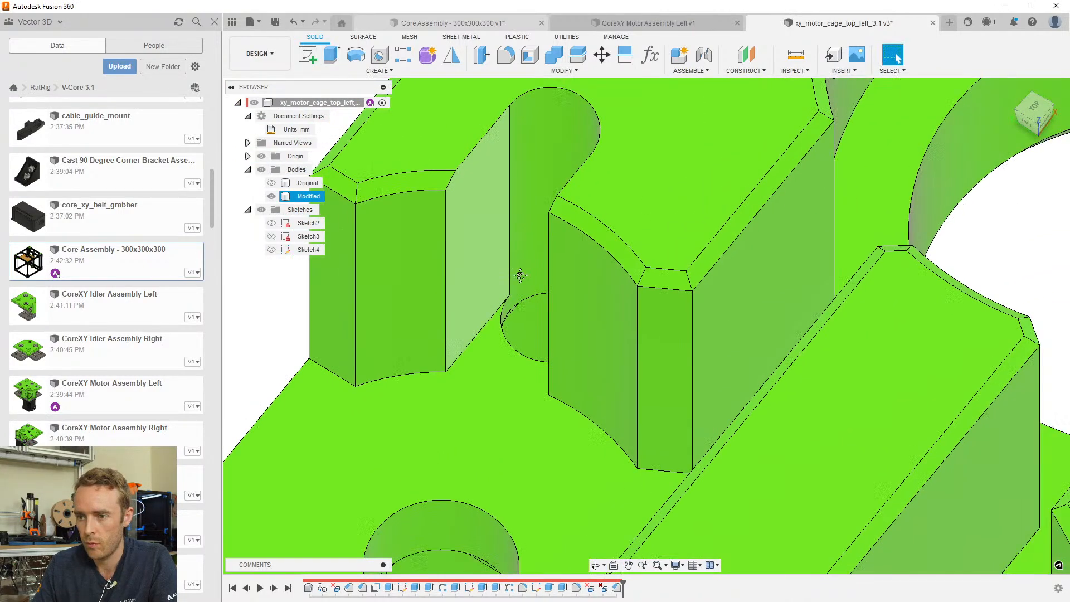
pyautogui.click(501, 233)
pyautogui.click(616, 262)
pyautogui.press('Delete')
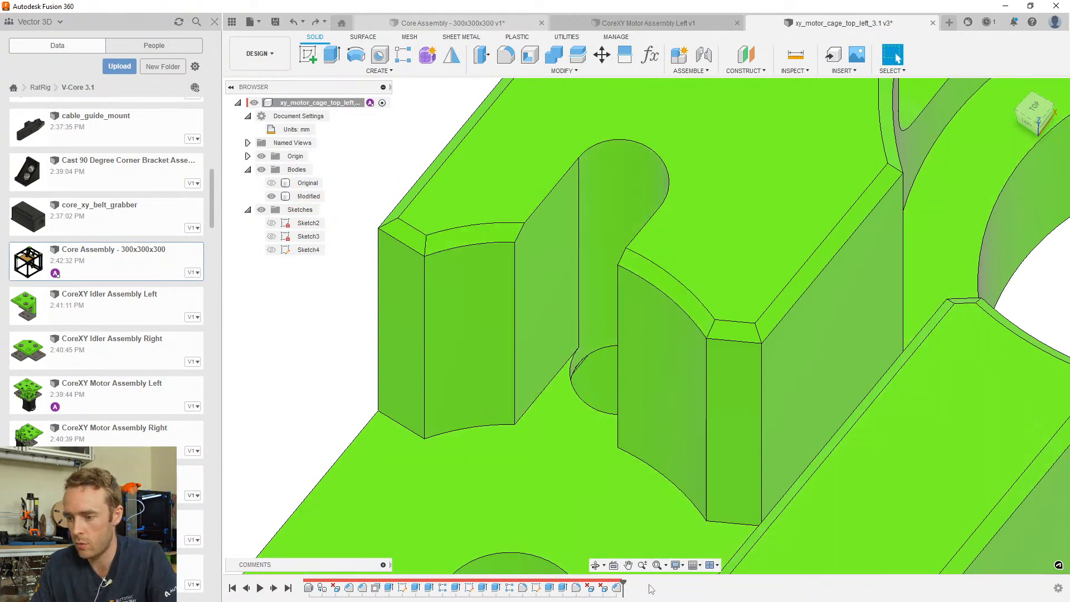
pyautogui.click(493, 233)
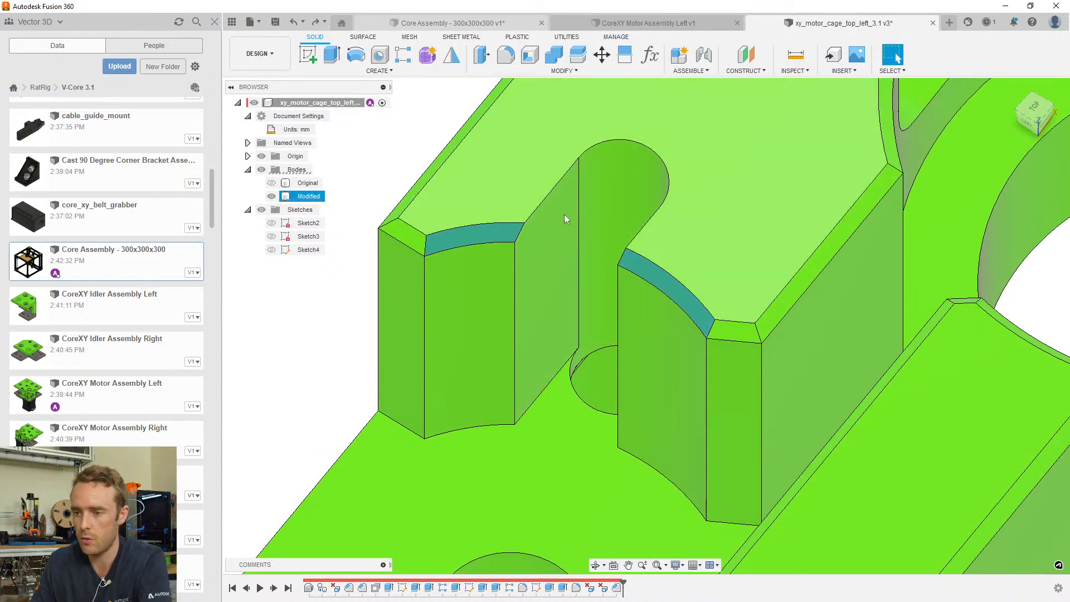
pyautogui.press('Delete')
# Fillet the two vertical edges at the slot's opening in the corner post with a 1 mm radius
pyautogui.click(505, 54)
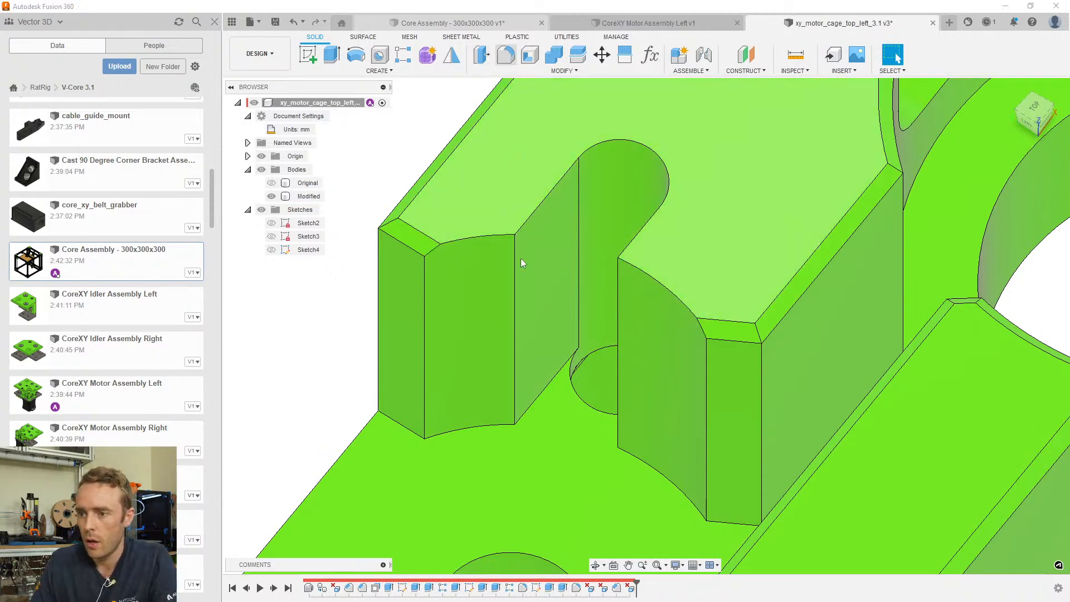
pyautogui.click(515, 266)
pyautogui.write('5')
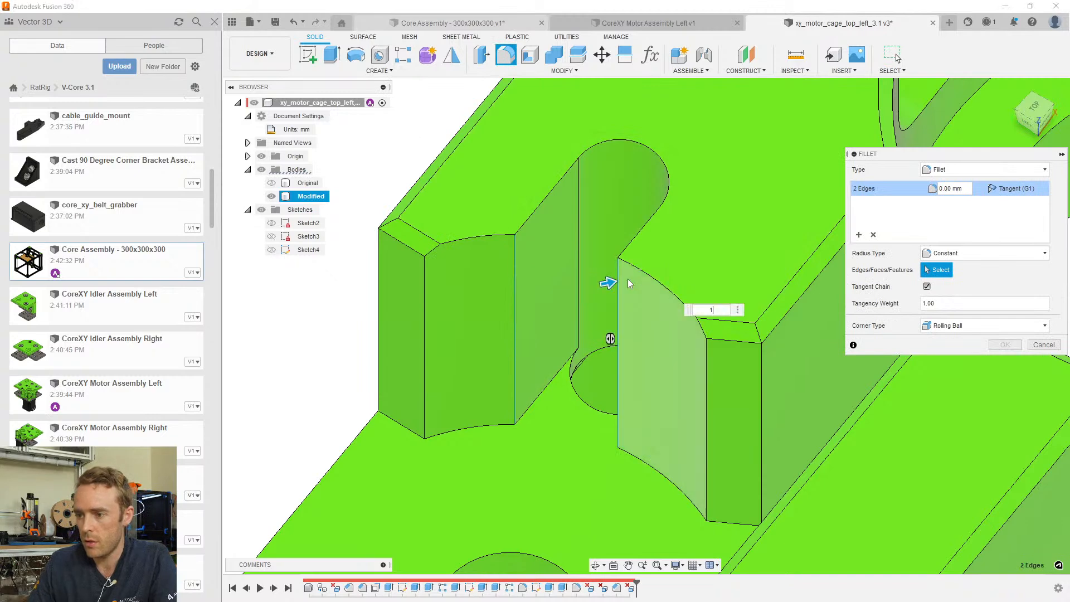
pyautogui.press('Return')
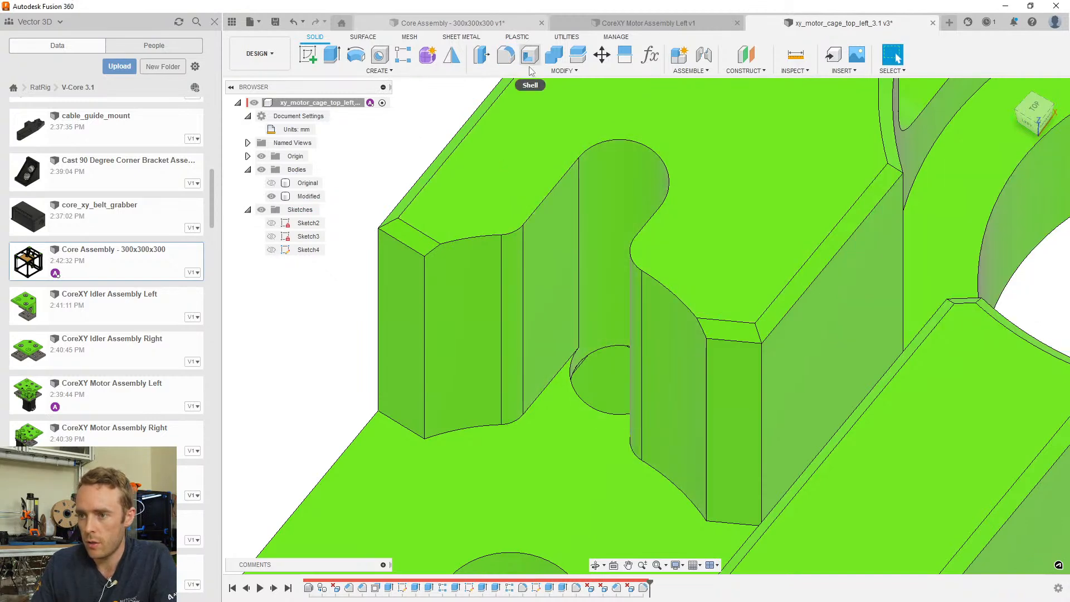
# Chamfer the top edge chain around the corner post's slot and curved side by 0.5 mm
pyautogui.click(564, 71)
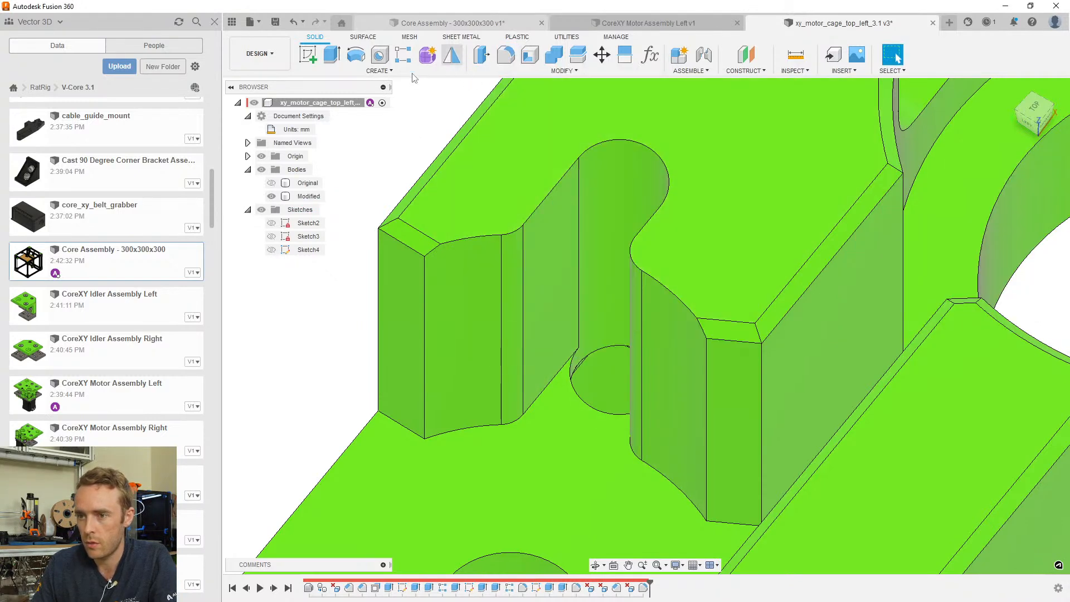
pyautogui.click(381, 71)
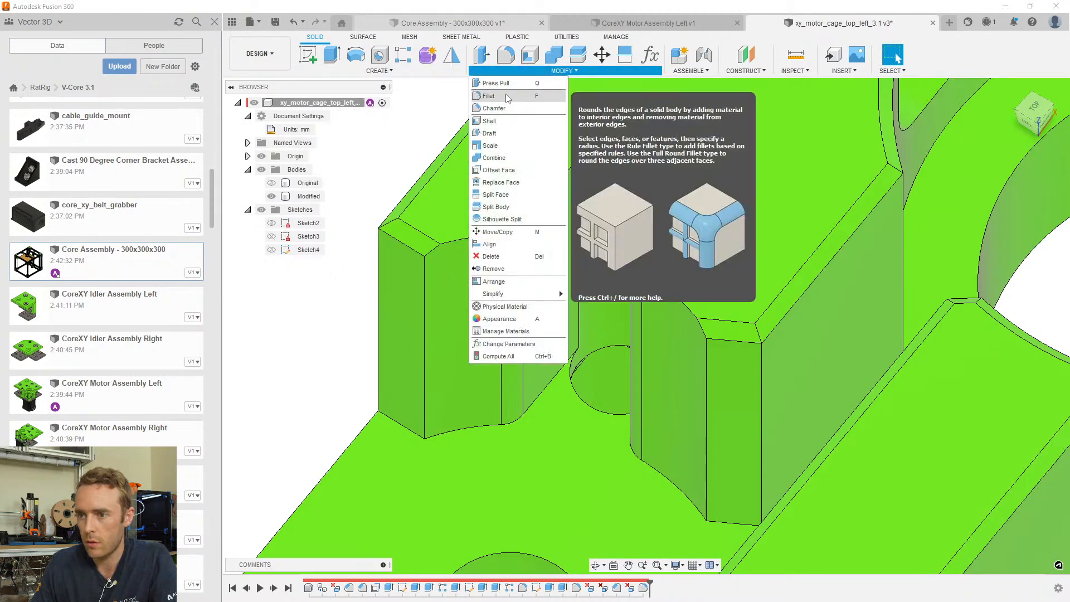
pyautogui.click(504, 106)
pyautogui.click(546, 202)
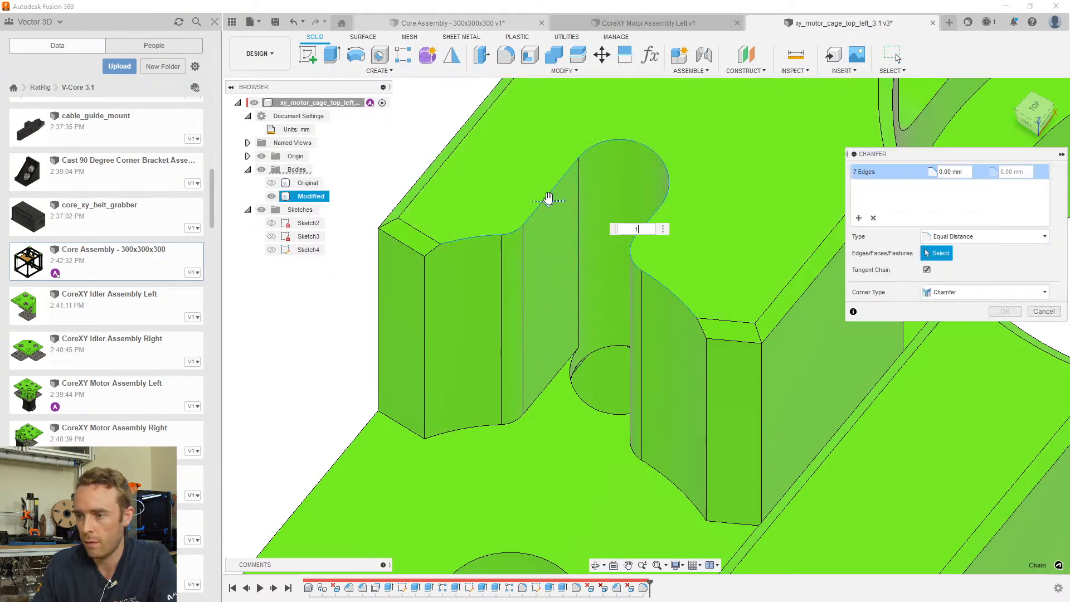
pyautogui.write('0.5')
pyautogui.press('Return')
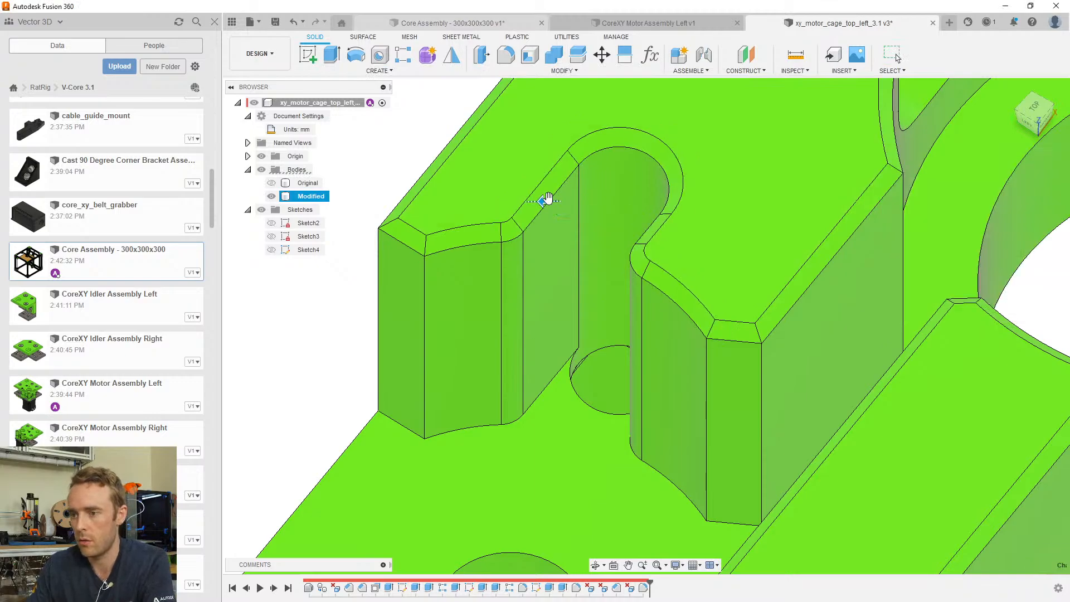
# Reopen Sketch4 for editing around the screw hole at the long post's outer end
pyautogui.scroll(-5, 594, 268)
pyautogui.keyDown('shift'); pyautogui.moveTo(594, 269); pyautogui.dragTo(748, 347, button='middle'); pyautogui.keyUp('shift')
pyautogui.scroll(5, 749, 347)
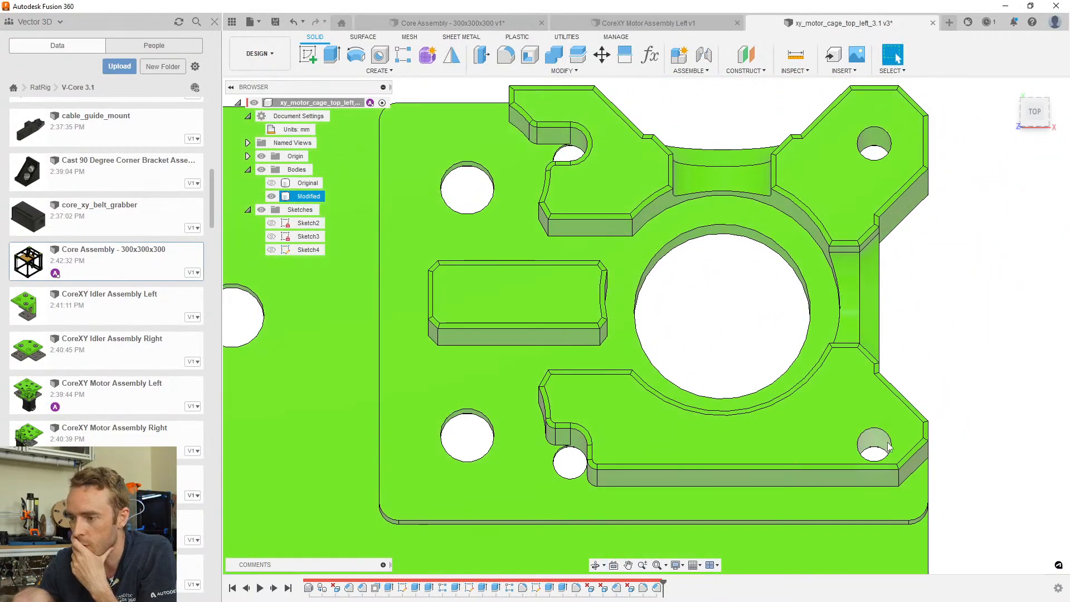
pyautogui.keyDown('shift'); pyautogui.moveTo(888, 445); pyautogui.dragTo(900, 458, button='middle'); pyautogui.keyUp('shift')
pyautogui.keyDown('shift'); pyautogui.moveTo(900, 457); pyautogui.dragTo(717, 371, button='middle'); pyautogui.keyUp('shift')
pyautogui.doubleClick(536, 587)
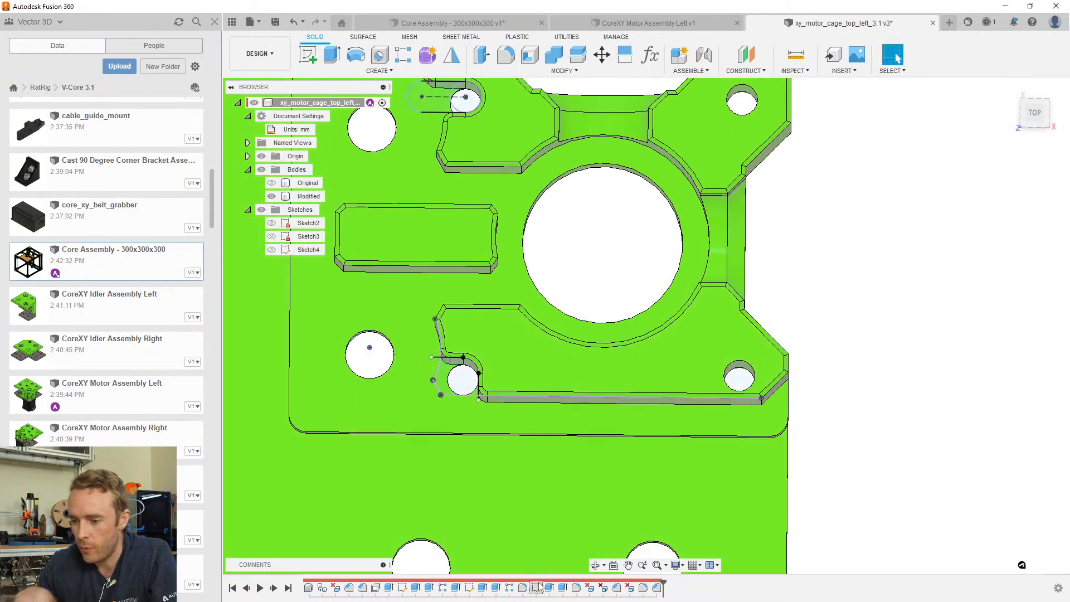
pyautogui.scroll(5, 469, 382)
pyautogui.scroll(1, 747, 383)
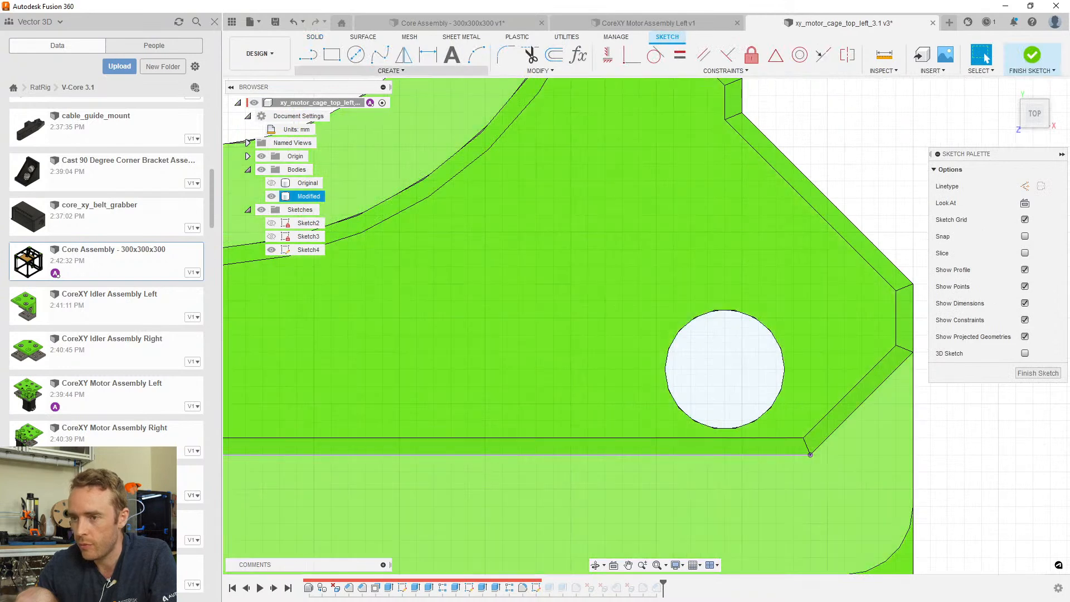
# Draw a construction line across the hole's diameter and two perpendicular lines from its ends to the post's long edge
pyautogui.press('l')
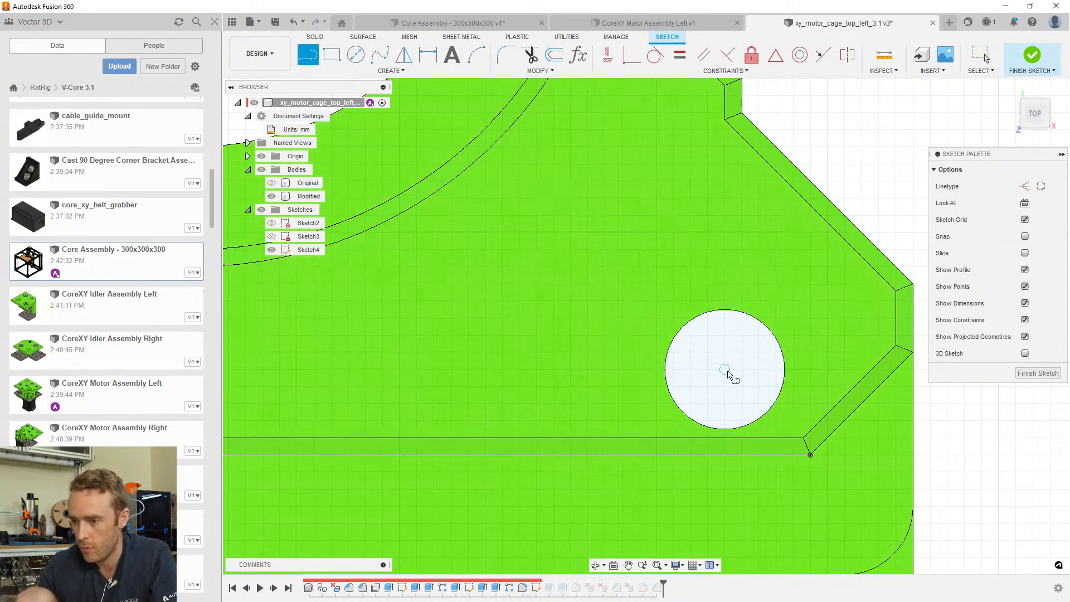
pyautogui.click(665, 370)
pyautogui.click(784, 369)
pyautogui.click(665, 370)
pyautogui.click(666, 454)
pyautogui.click(784, 369)
pyautogui.doubleClick(785, 454)
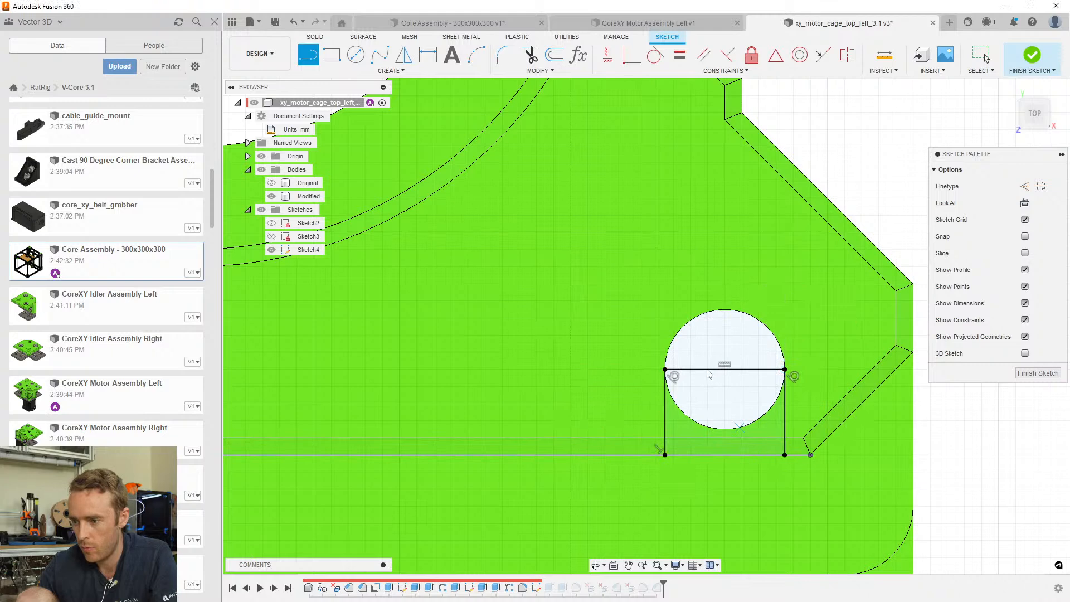
pyautogui.press('Escape')
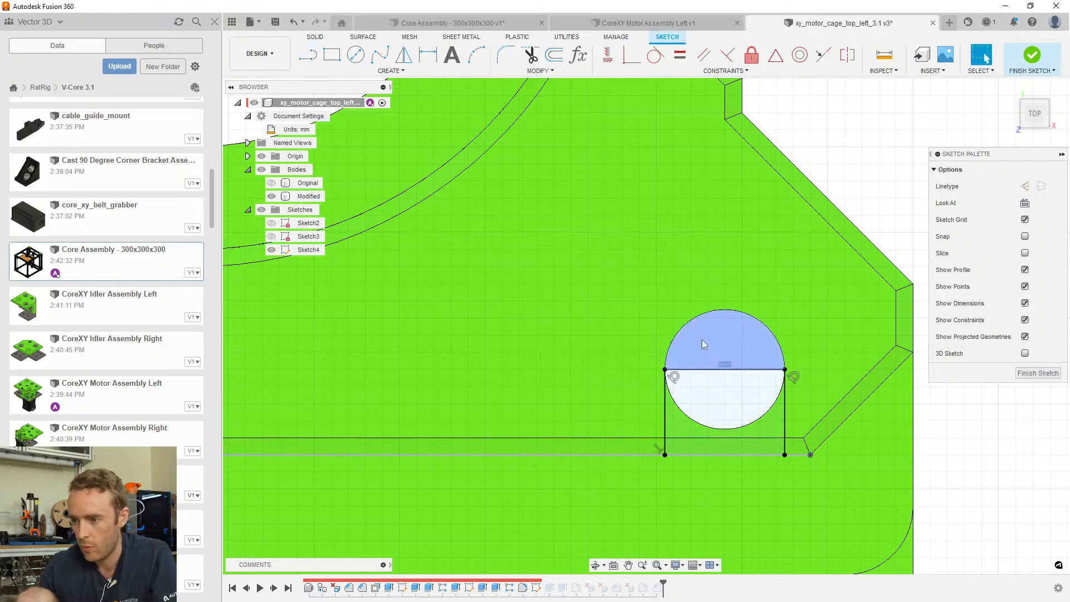
pyautogui.click(708, 368)
pyautogui.press('x')
# Extrude the profile between the hole and the long post's edge as a cut, extending to the raised plate's top face
pyautogui.click(704, 398)
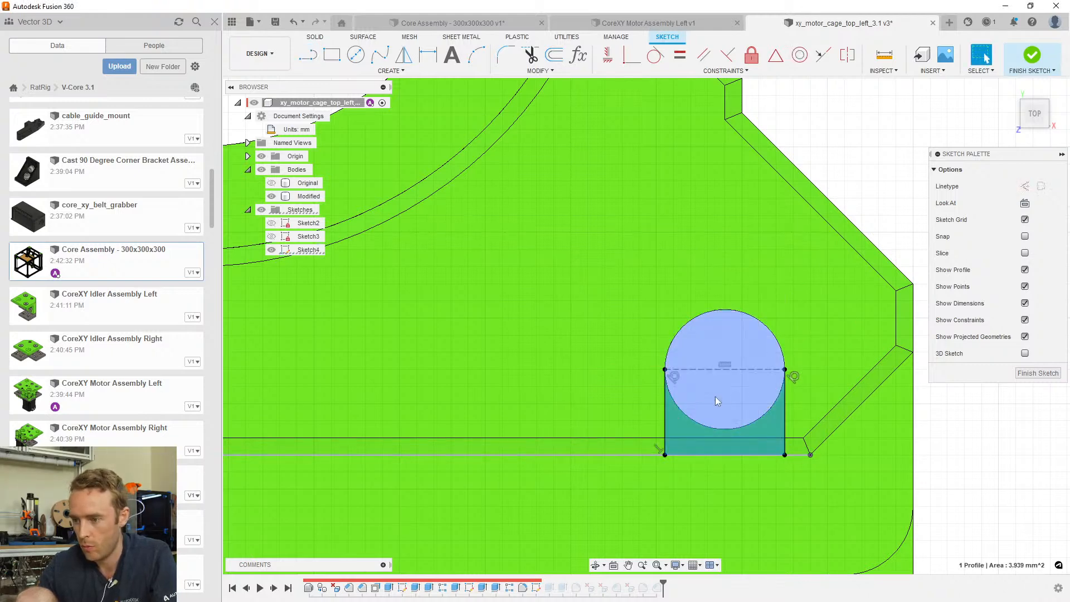
pyautogui.press('e')
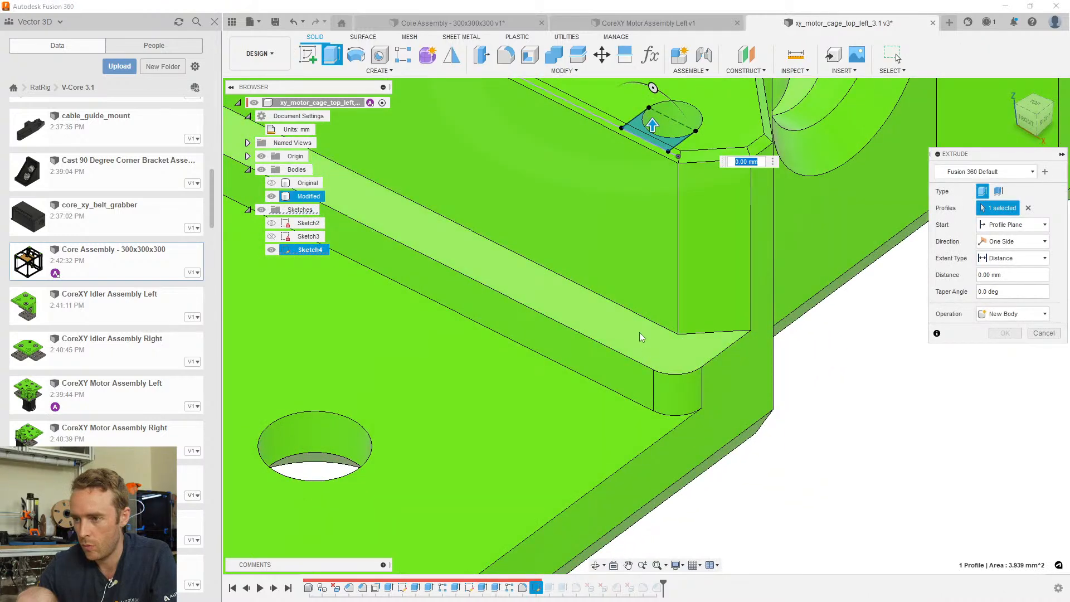
pyautogui.write('-13')
pyautogui.click(1011, 258)
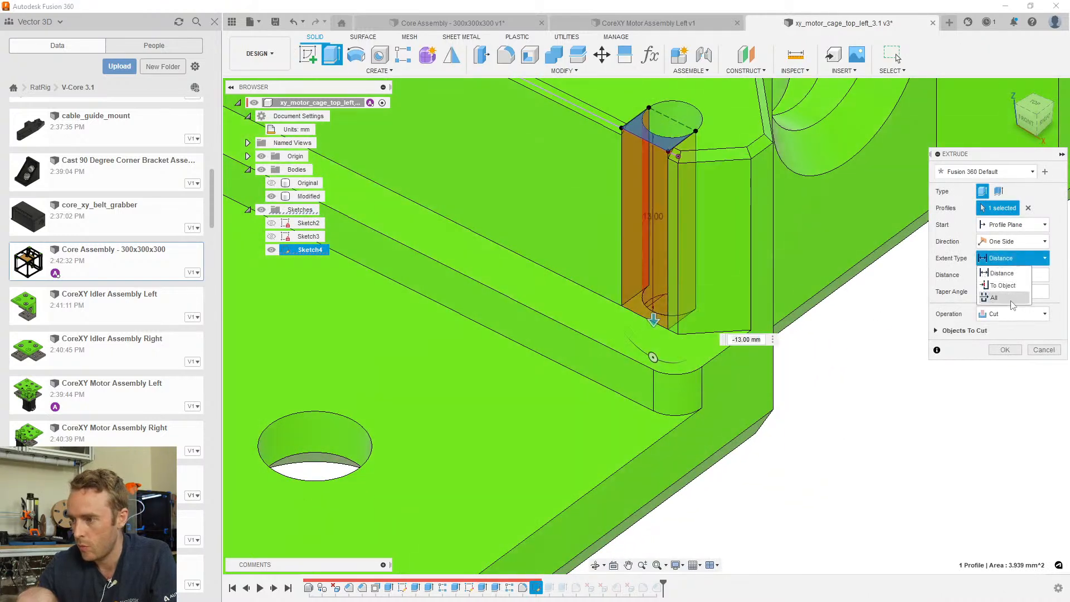
pyautogui.click(1003, 283)
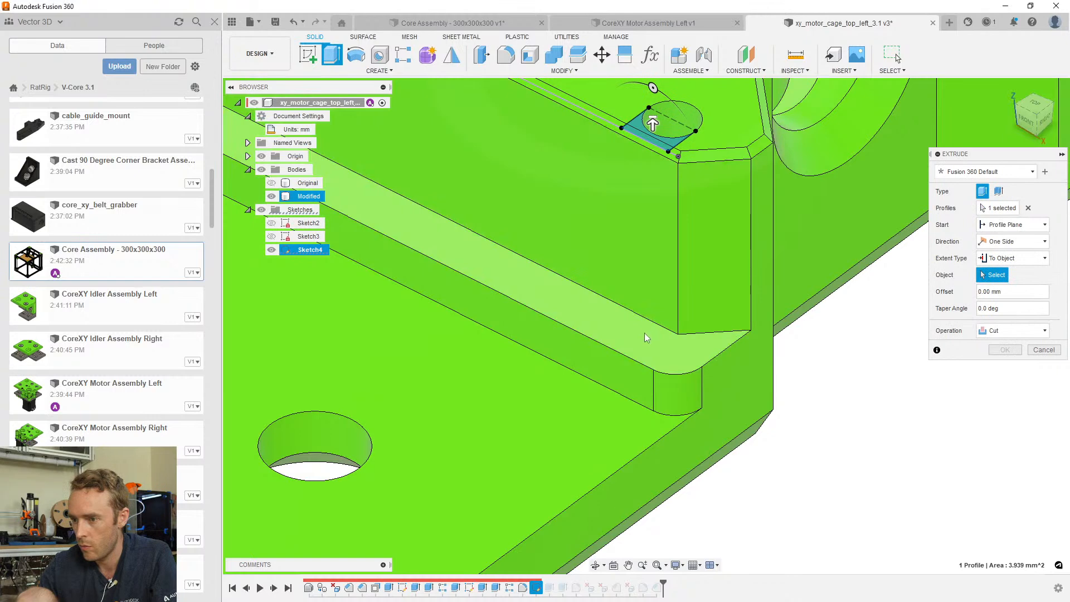
pyautogui.click(647, 335)
# Roll the design history back to before the fillets, and further to directly after Sketch4
pyautogui.moveTo(641, 200); pyautogui.dragTo(633, 260, button='middle')
pyautogui.moveTo(633, 260)
pyautogui.keyDown('shift'); pyautogui.mouseDown(button='middle')
pyautogui.moveTo(668, 260)
pyautogui.moveTo(646, 260)
pyautogui.mouseUp(button='middle'); pyautogui.keyUp('shift')
pyautogui.scroll(2, 731, 260)
pyautogui.scroll(2, 731, 260)
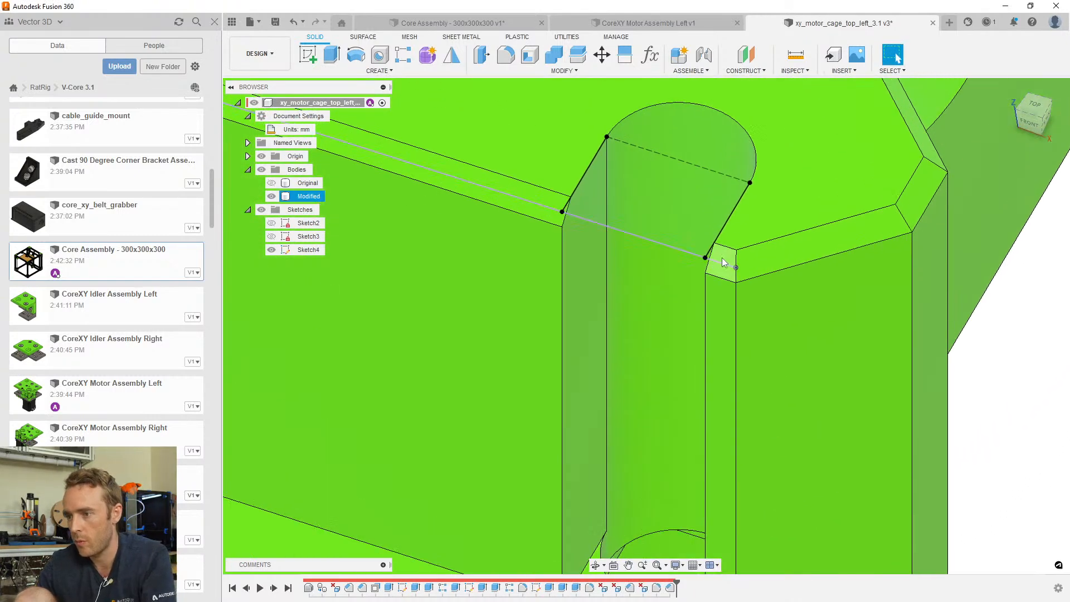
pyautogui.scroll(-3, 557, 295)
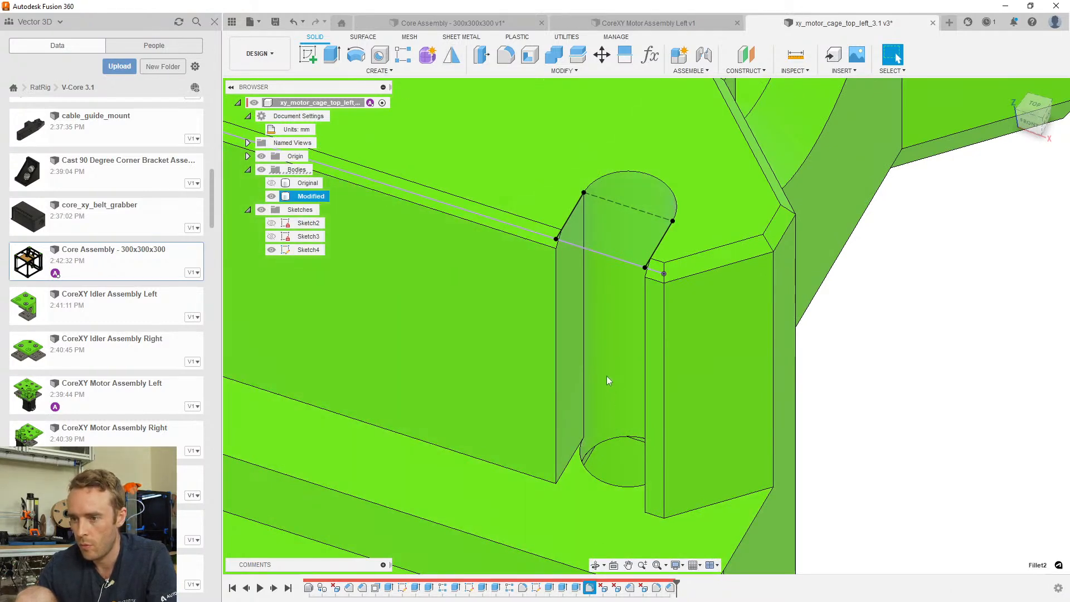
pyautogui.scroll(-10, 609, 388)
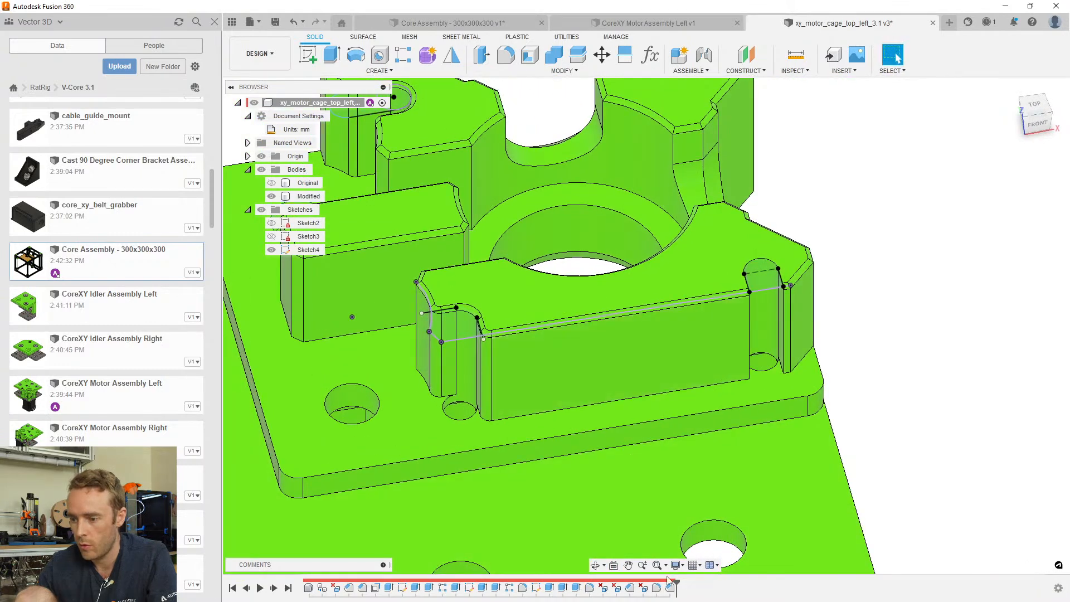
pyautogui.moveTo(676, 582); pyautogui.dragTo(583, 583)
pyautogui.keyDown('shift'); pyautogui.moveTo(549, 362); pyautogui.dragTo(566, 368, button='middle'); pyautogui.keyUp('shift')
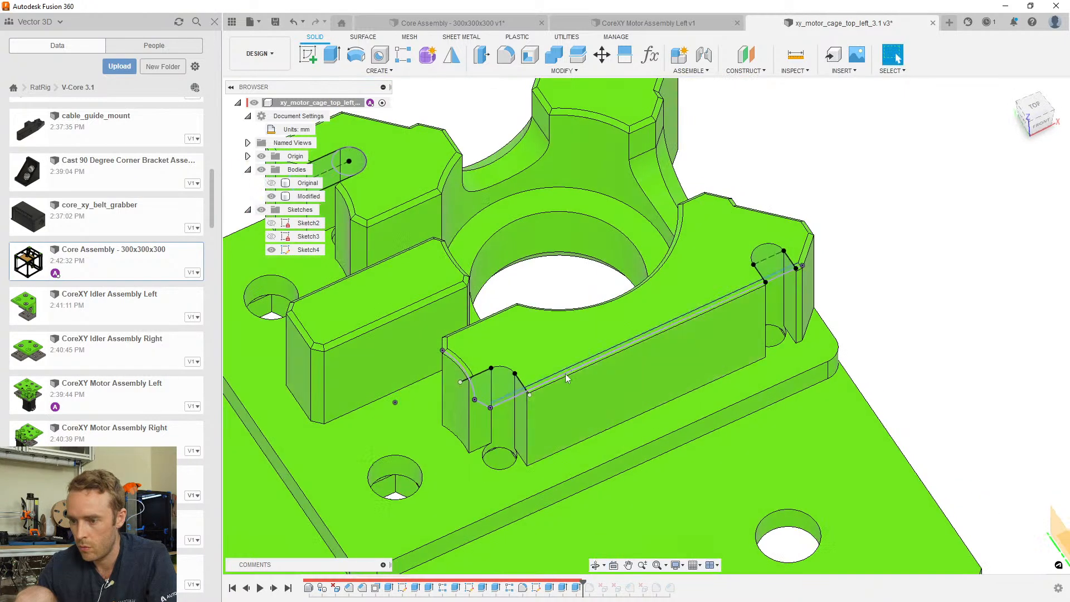
pyautogui.moveTo(583, 583); pyautogui.dragTo(543, 583)
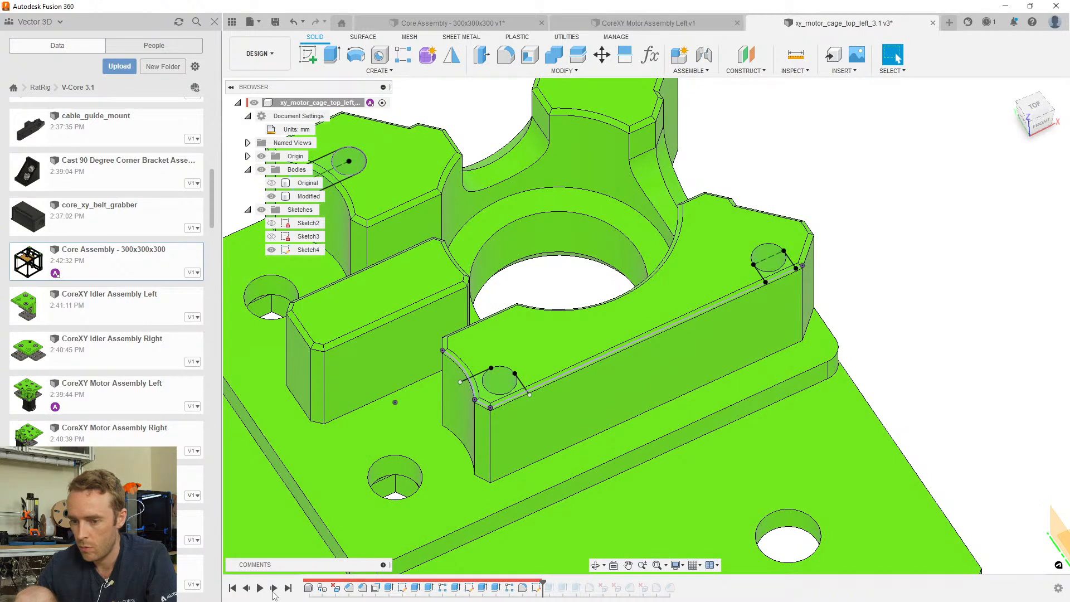
# Advance the design history through the cuts in the long post up to the fillet feature
pyautogui.click(273, 592)
pyautogui.click(273, 591)
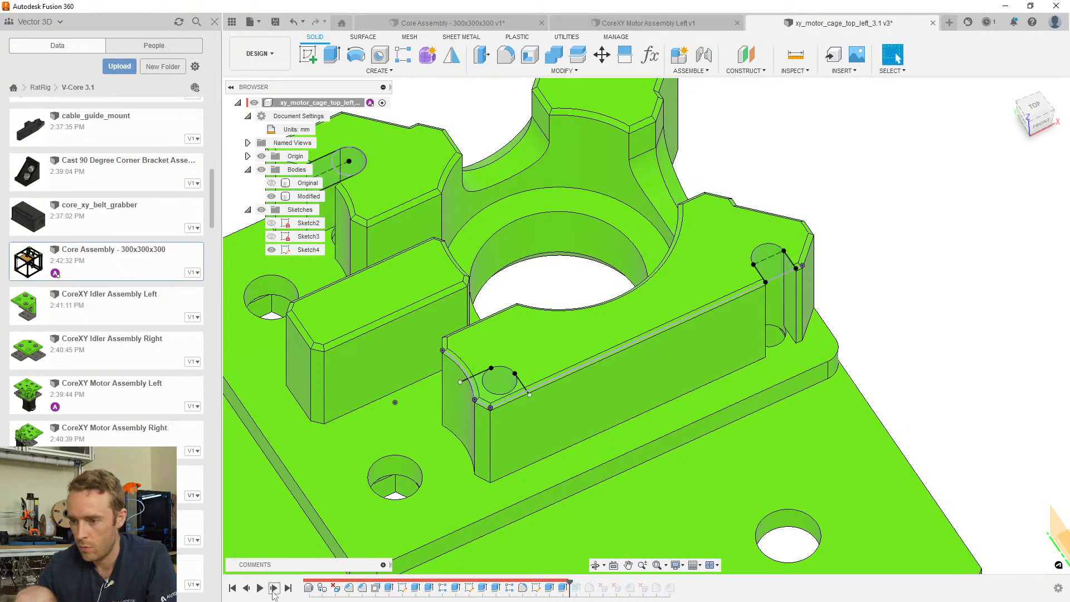
pyautogui.click(273, 589)
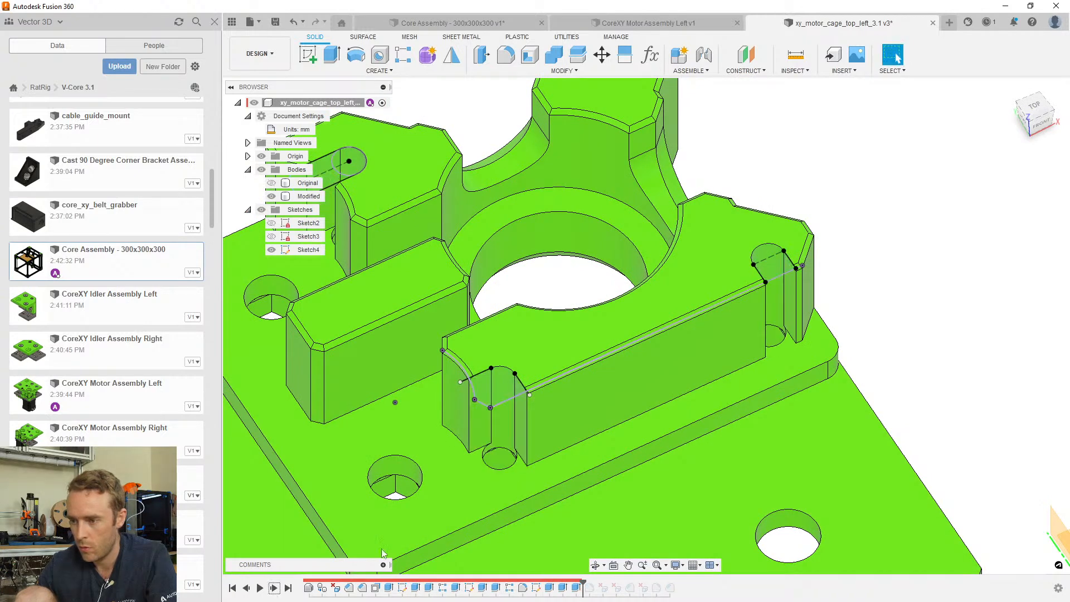
pyautogui.click(274, 587)
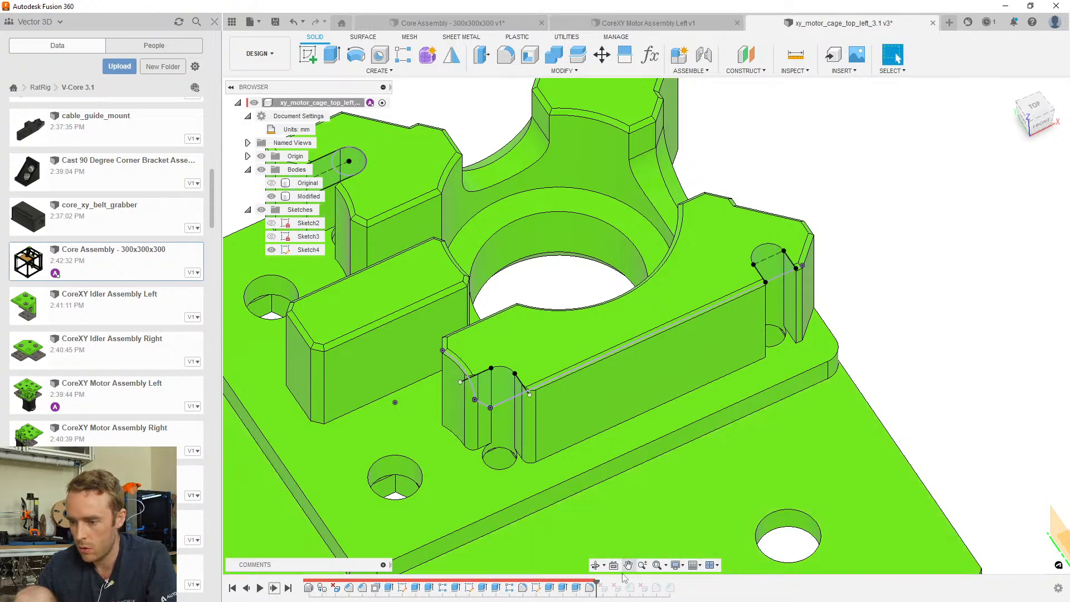
# Add the vertical edges of the cut at the long post's outer end to the existing 1 mm fillet
pyautogui.doubleClick(589, 587)
pyautogui.click(766, 310)
pyautogui.click(800, 291)
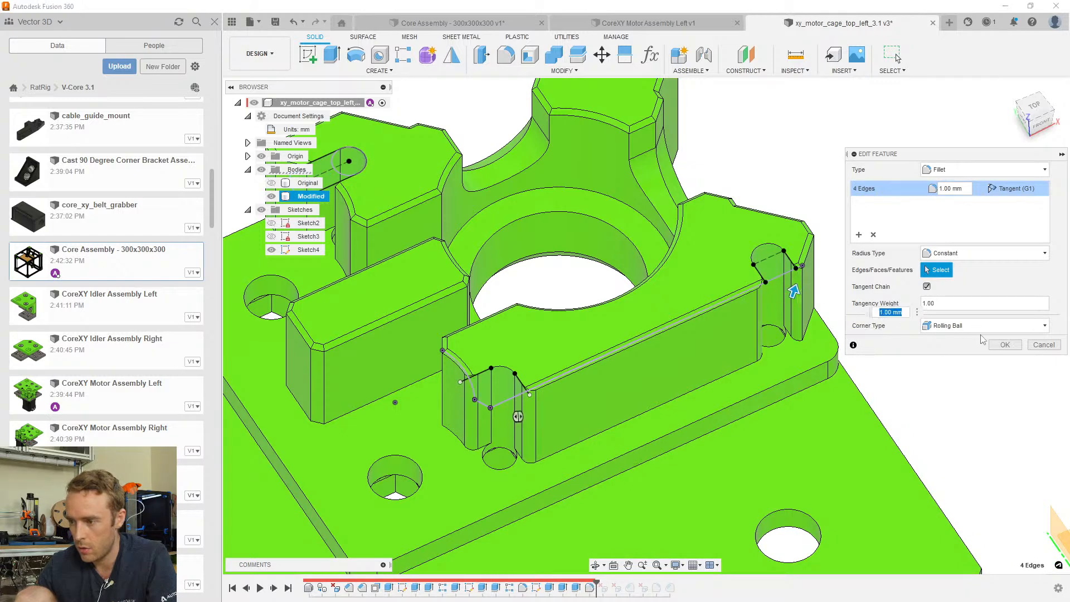
pyautogui.scroll(3, 781, 304)
pyautogui.click(819, 307)
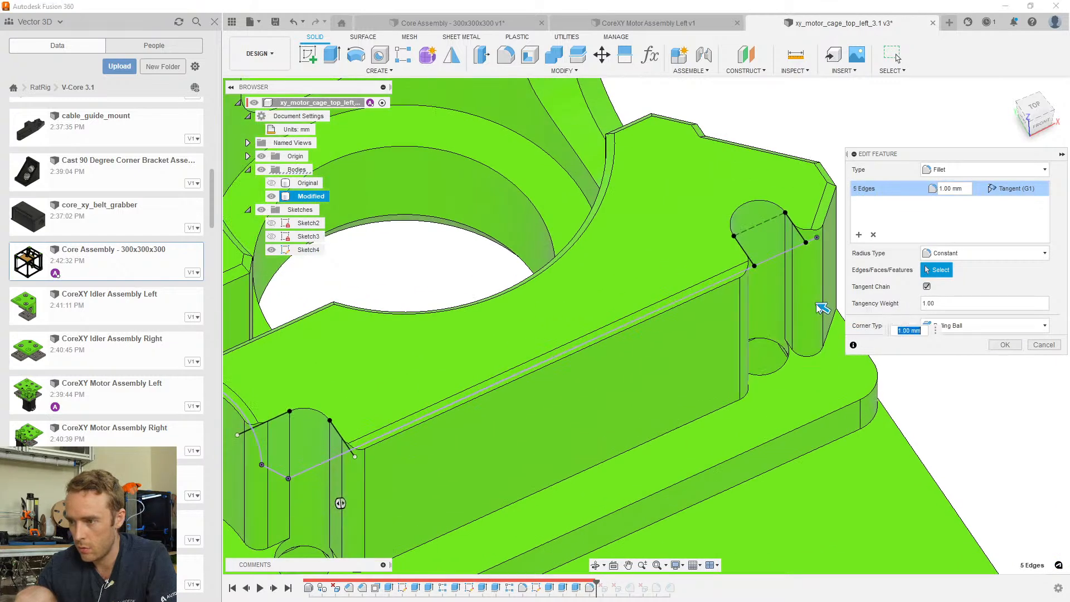
pyautogui.click(1004, 344)
pyautogui.scroll(-3, 627, 392)
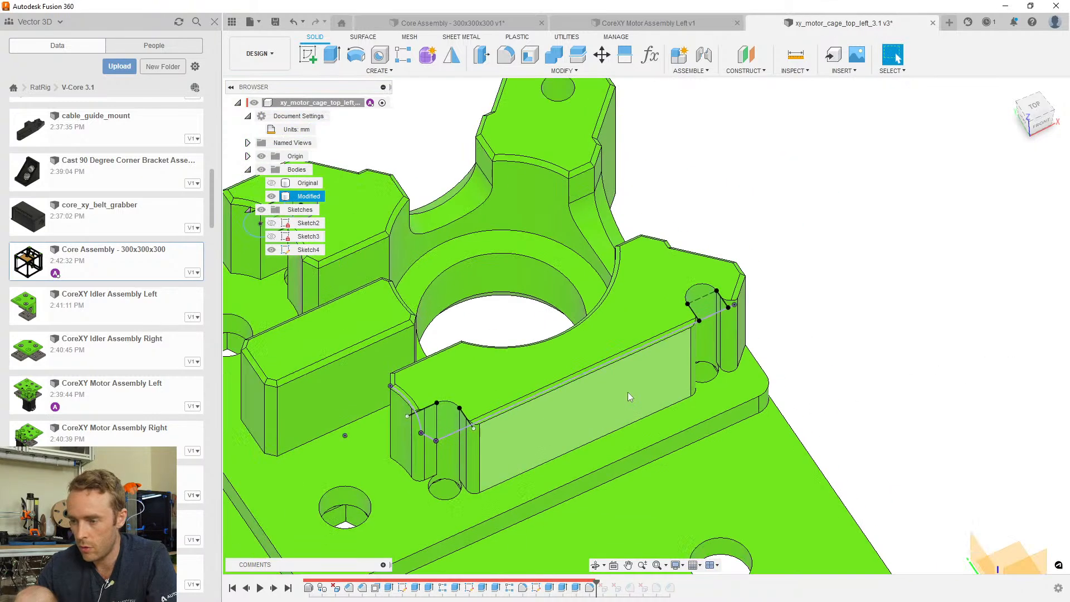
pyautogui.scroll(-1, 628, 391)
pyautogui.moveTo(631, 389); pyautogui.dragTo(674, 361, button='middle')
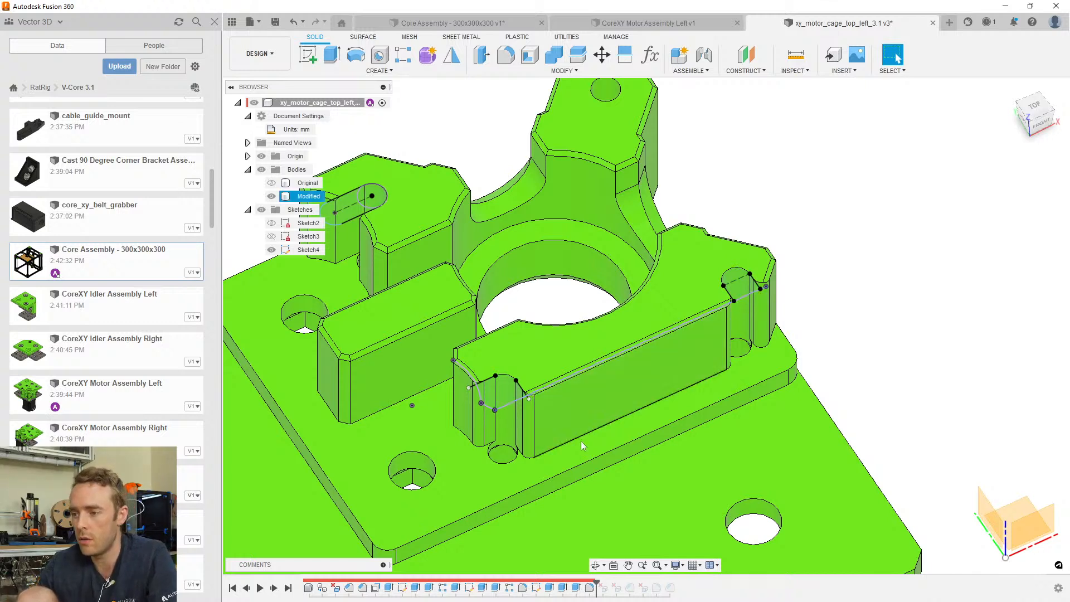
# Roll the design history forward past the edge chamfers to its end, restoring all features
pyautogui.click(602, 365)
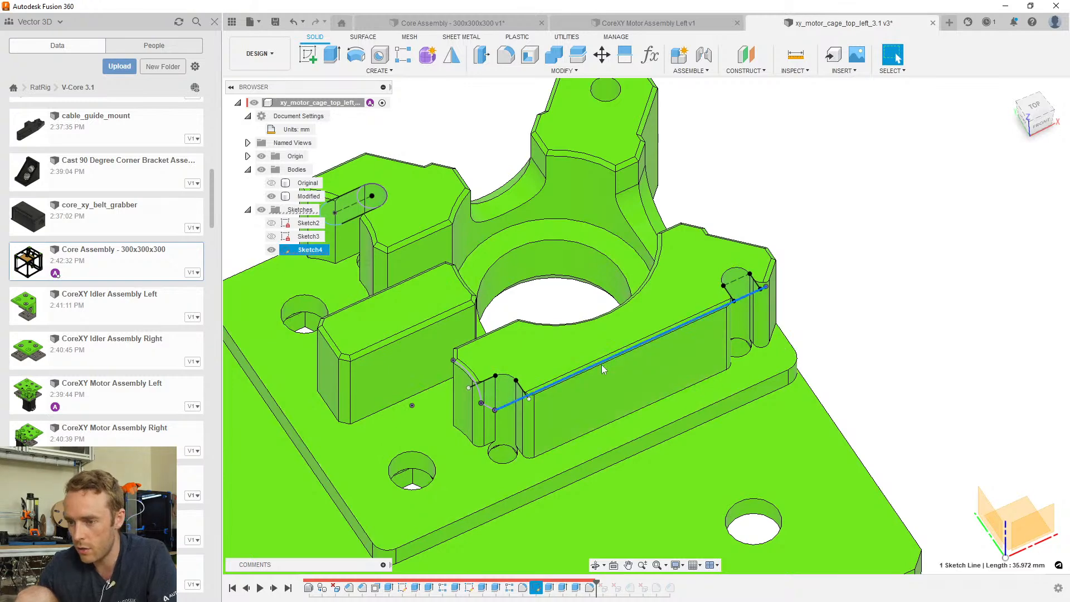
pyautogui.click(861, 336)
pyautogui.keyDown('shift'); pyautogui.moveTo(790, 312); pyautogui.dragTo(730, 310, button='middle'); pyautogui.keyUp('shift')
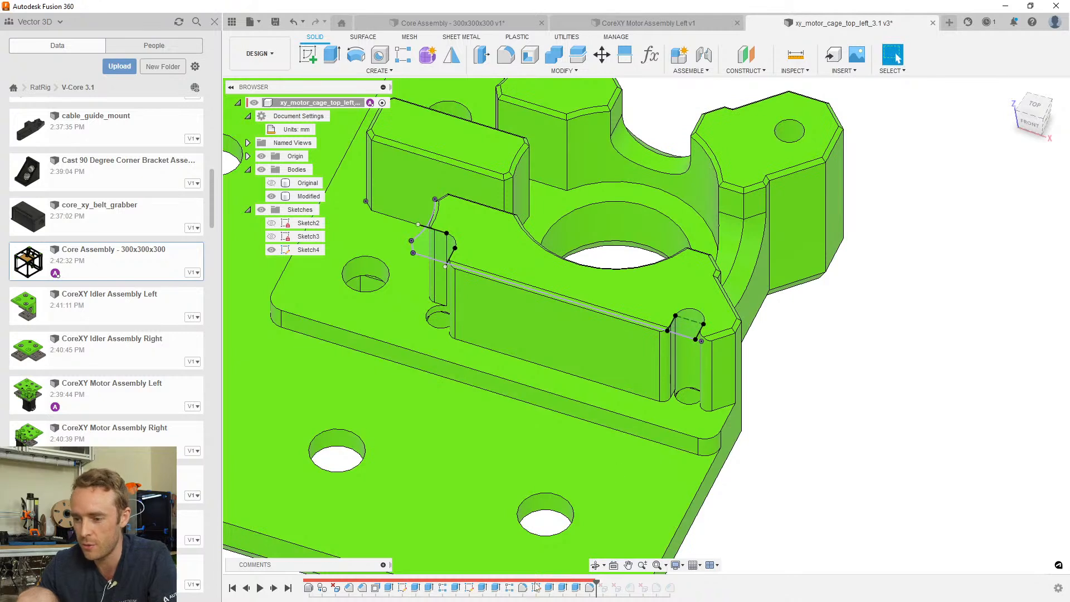
pyautogui.moveTo(596, 580); pyautogui.dragTo(630, 585)
pyautogui.click(603, 587)
pyautogui.click(630, 588)
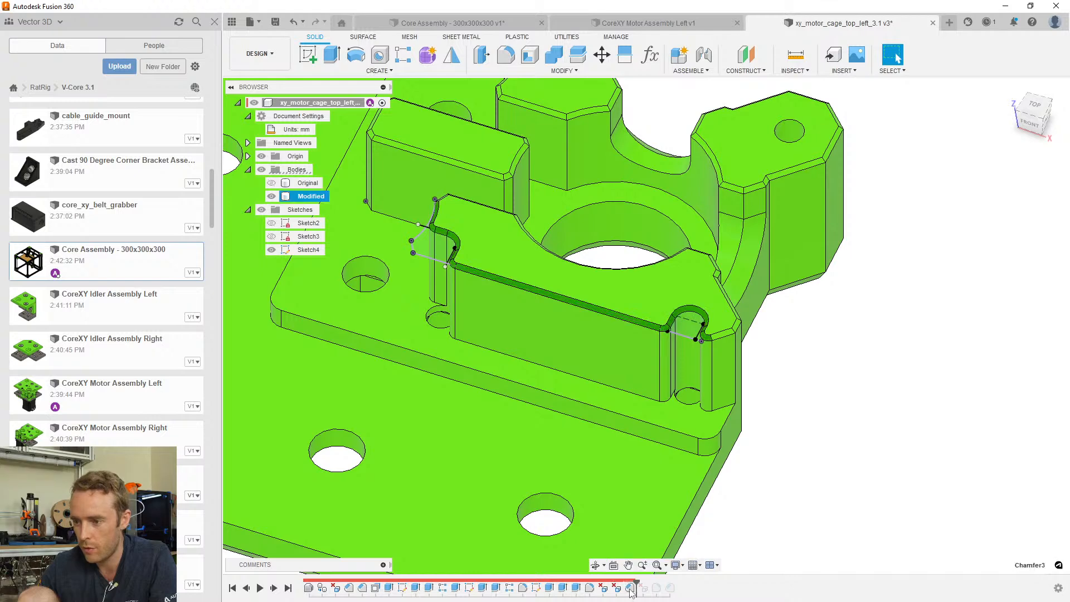
pyautogui.keyDown('shift'); pyautogui.moveTo(643, 360); pyautogui.dragTo(607, 372, button='middle'); pyautogui.keyUp('shift')
pyautogui.moveTo(636, 583); pyautogui.dragTo(676, 582)
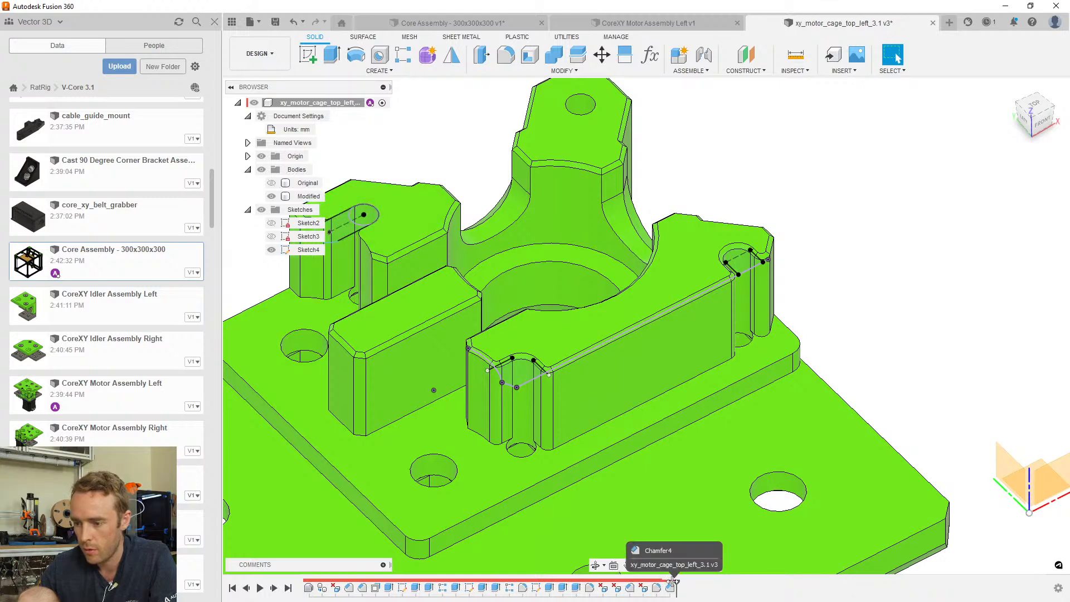
# Hide Sketch4, check the opened screw holes on the modified body, and save the design
pyautogui.moveTo(493, 293); pyautogui.dragTo(575, 282, button='middle')
pyautogui.keyDown('shift'); pyautogui.moveTo(713, 249); pyautogui.dragTo(646, 250, button='middle'); pyautogui.keyUp('shift')
pyautogui.scroll(3, 691, 289)
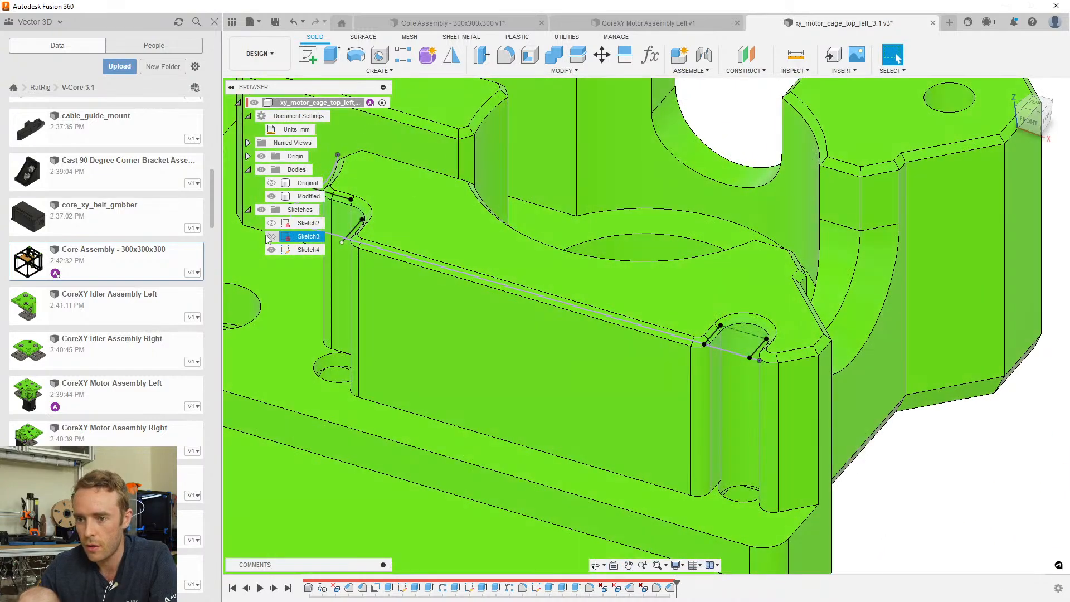
pyautogui.click(271, 250)
pyautogui.scroll(-3, 513, 300)
pyautogui.moveTo(513, 300)
pyautogui.keyDown('shift'); pyautogui.mouseDown(button='middle')
pyautogui.moveTo(574, 322)
pyautogui.moveTo(576, 350)
pyautogui.moveTo(565, 302)
pyautogui.moveTo(549, 322)
pyautogui.moveTo(521, 330)
pyautogui.moveTo(542, 349)
pyautogui.moveTo(560, 338)
pyautogui.mouseUp(button='middle'); pyautogui.keyUp('shift')
pyautogui.scroll(-3, 681, 415)
pyautogui.moveTo(681, 416); pyautogui.dragTo(653, 322, button='middle')
pyautogui.scroll(3, 653, 322)
pyautogui.scroll(-2, 653, 323)
pyautogui.scroll(-3, 637, 315)
pyautogui.click(800, 236)
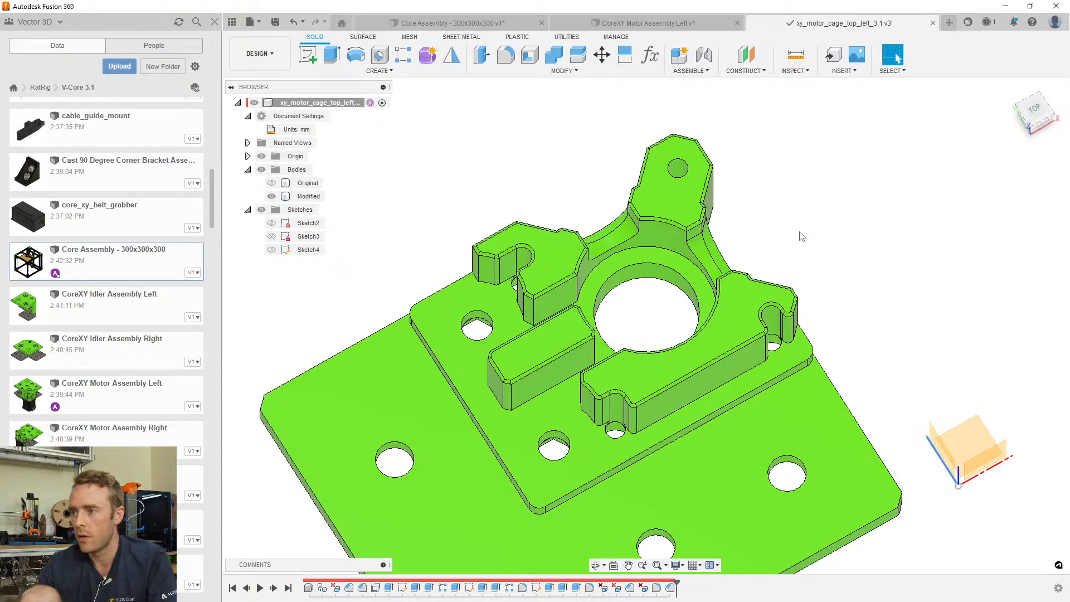
pyautogui.moveTo(608, 420); pyautogui.dragTo(644, 365, button='middle')
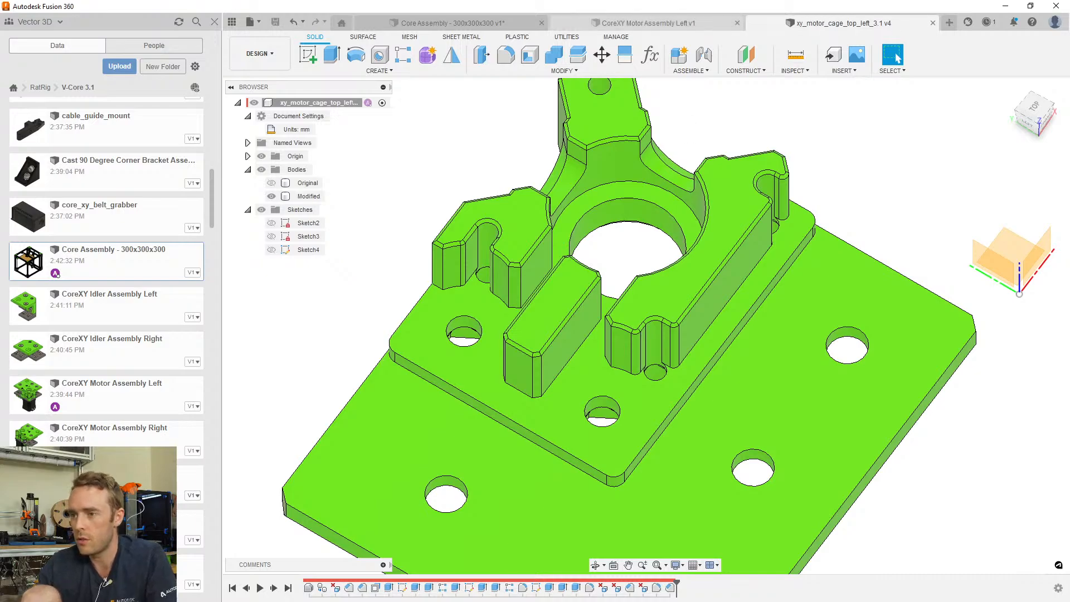
pyautogui.click(439, 20)
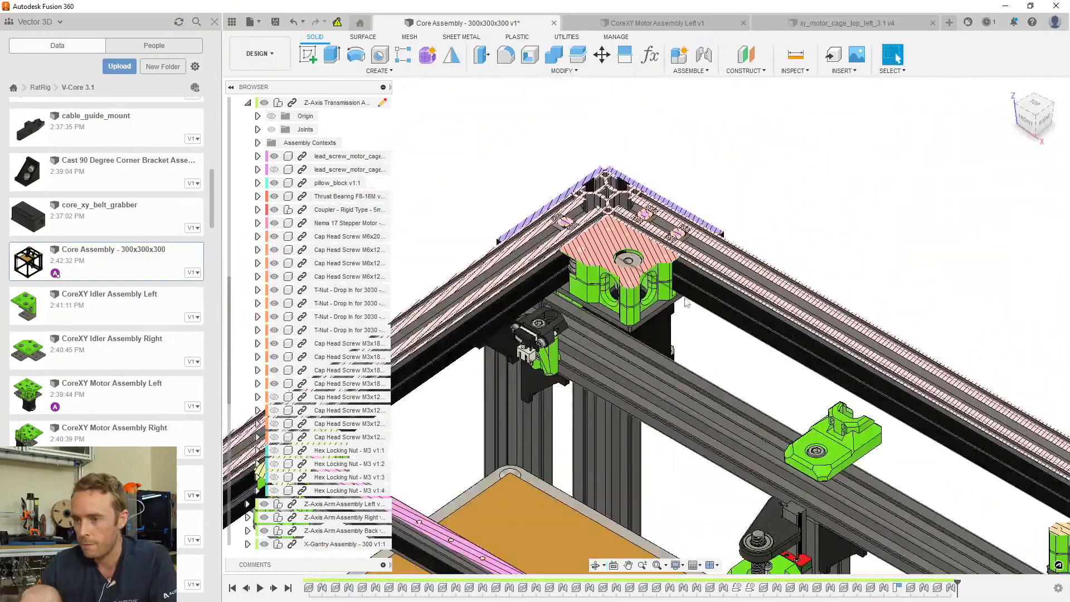
pyautogui.click(780, 25)
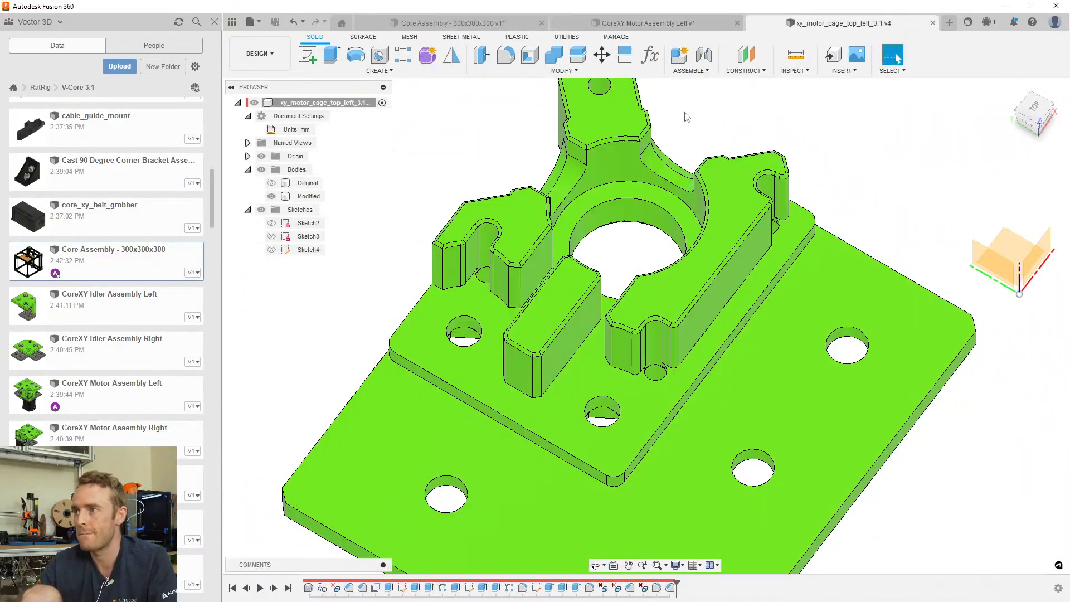
pyautogui.click(652, 243)
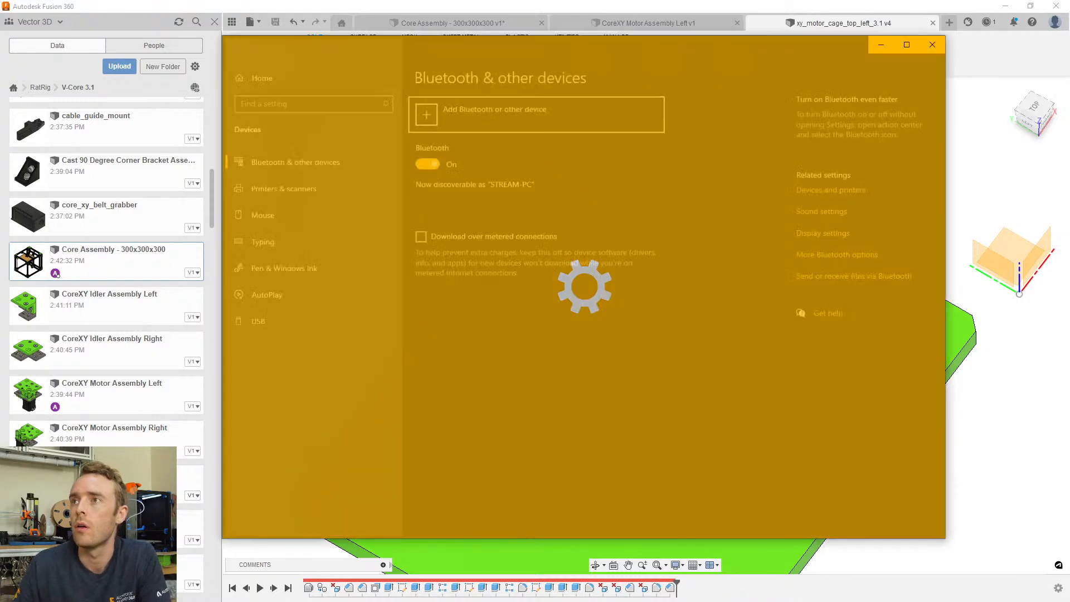
pyautogui.hotkey('alt', 'F4')
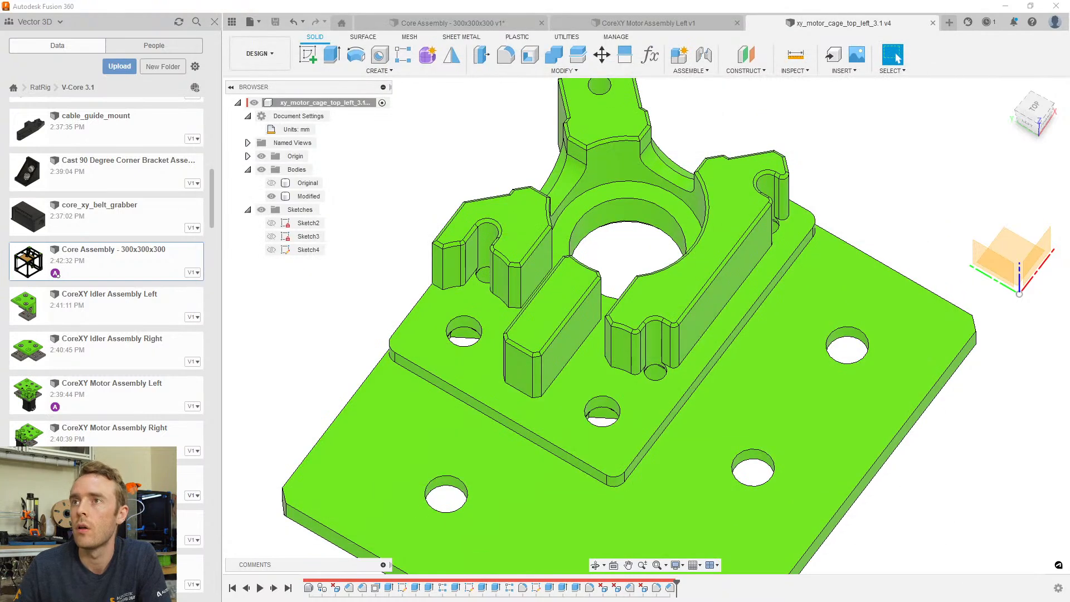
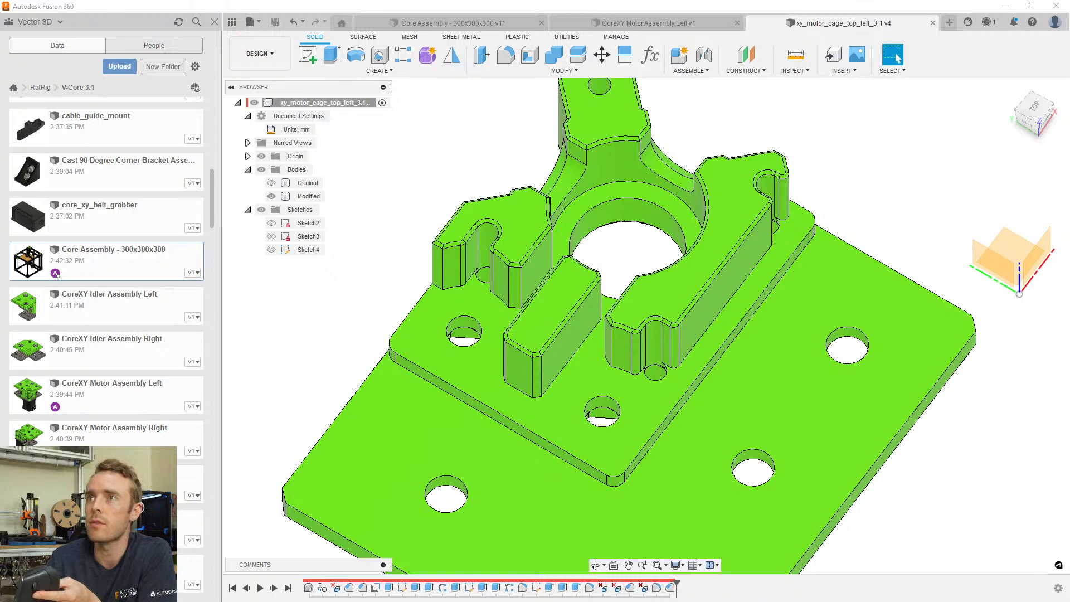
pyautogui.click(872, 381)
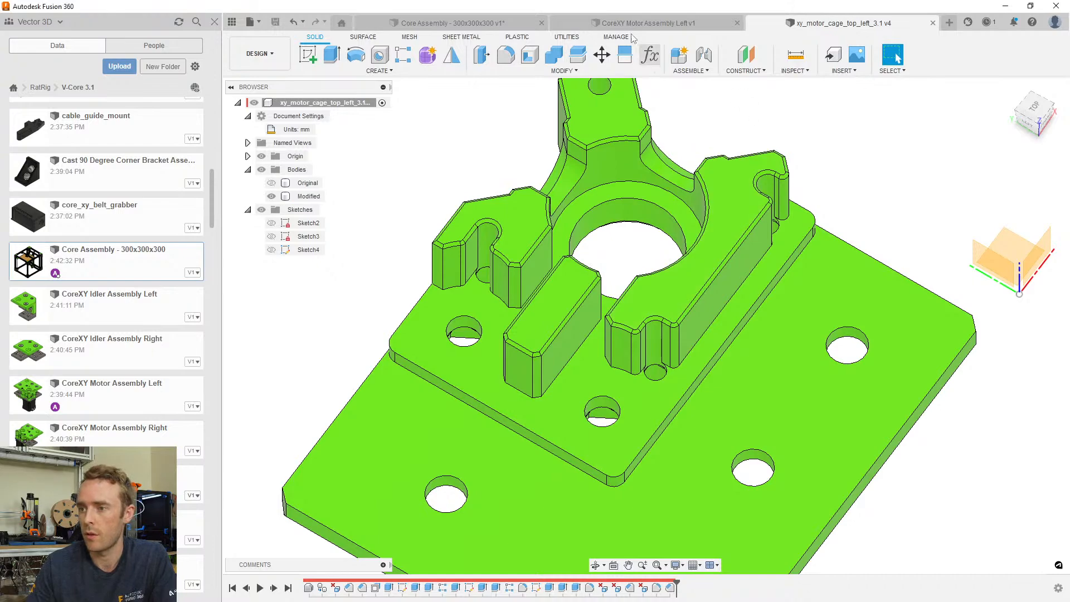
# Examine the sectioned lead screw motor cage at the frame corner in the Core Assembly - 300x300x300 design
pyautogui.click(504, 25)
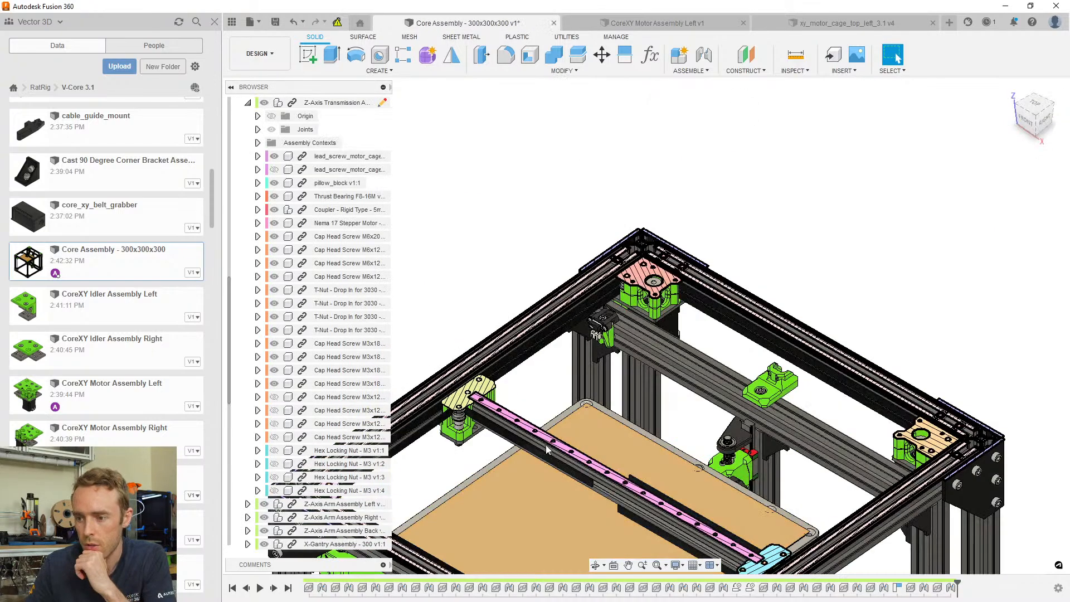
pyautogui.scroll(5, 675, 310)
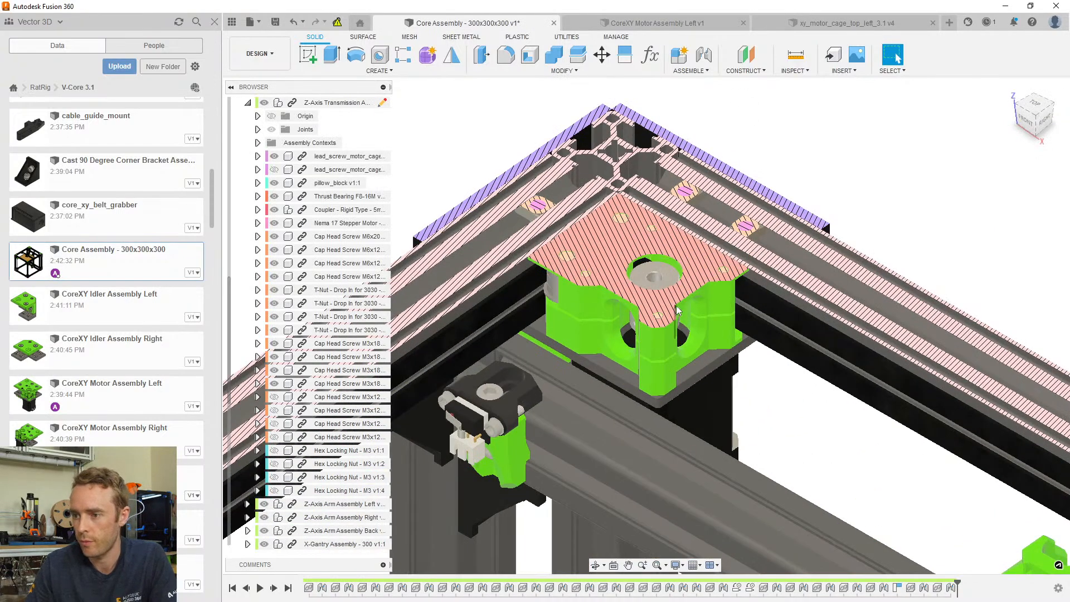
pyautogui.scroll(3, 647, 178)
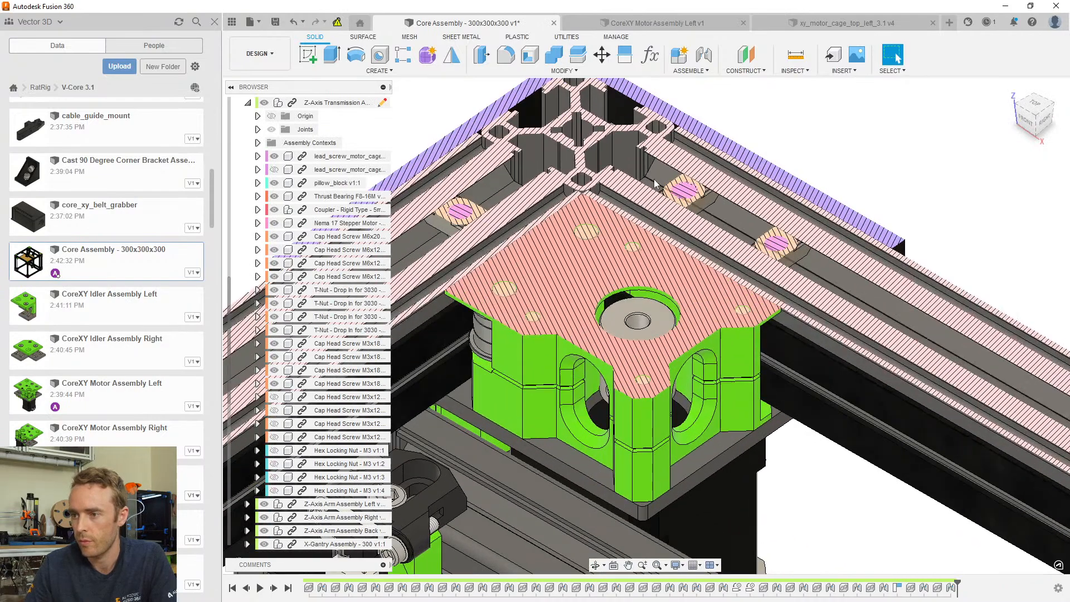
pyautogui.scroll(-3, 647, 179)
# Return to the xy_motor_cage_top_left_3.1 design and examine the modified cage's posts from several sides
pyautogui.click(847, 22)
pyautogui.keyDown('shift'); pyautogui.moveTo(656, 305); pyautogui.dragTo(808, 251, button='middle'); pyautogui.keyUp('shift')
pyautogui.click(541, 178)
pyautogui.scroll(5, 554, 295)
pyautogui.moveTo(556, 323)
pyautogui.keyDown('shift'); pyautogui.mouseDown(button='middle')
pyautogui.moveTo(544, 296)
pyautogui.moveTo(549, 316)
pyautogui.moveTo(540, 312)
pyautogui.mouseUp(button='middle'); pyautogui.keyUp('shift')
pyautogui.keyDown('shift'); pyautogui.moveTo(471, 322); pyautogui.dragTo(446, 346, button='middle'); pyautogui.keyUp('shift')
pyautogui.click(437, 249)
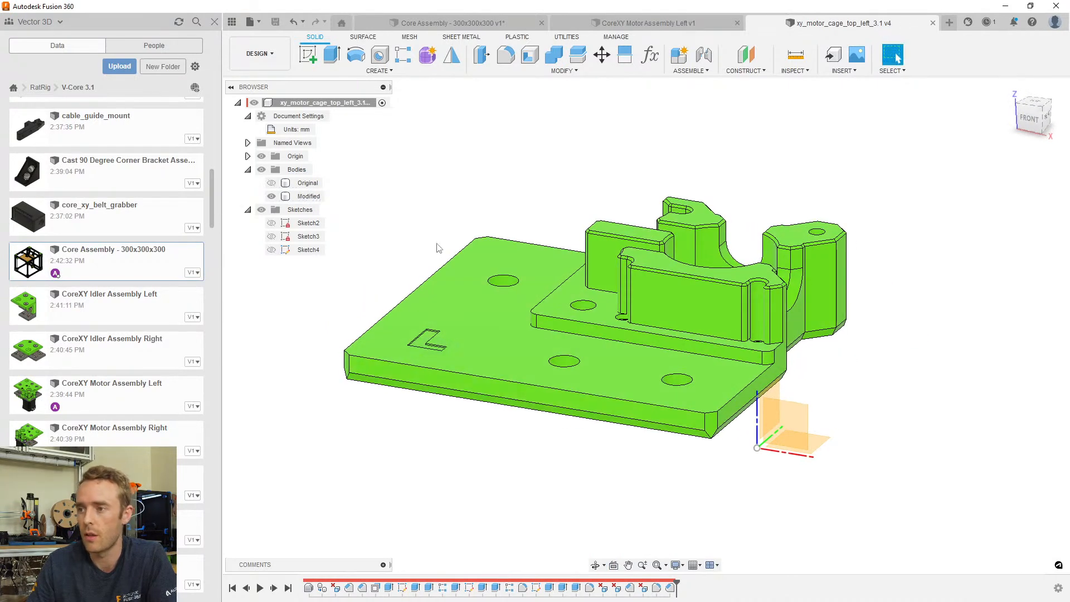
# Export the design as the Fusion file xy_motor_cage_top_left_3.1 v4 to the Exports folder on the computer
pyautogui.rightClick(341, 104)
pyautogui.press('Escape')
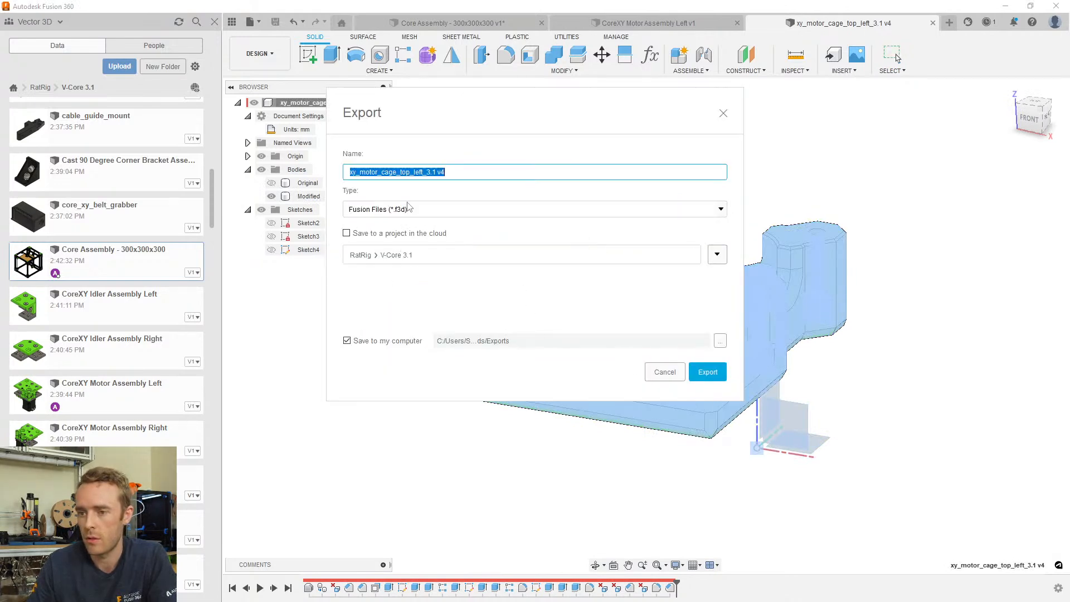
pyautogui.click(705, 373)
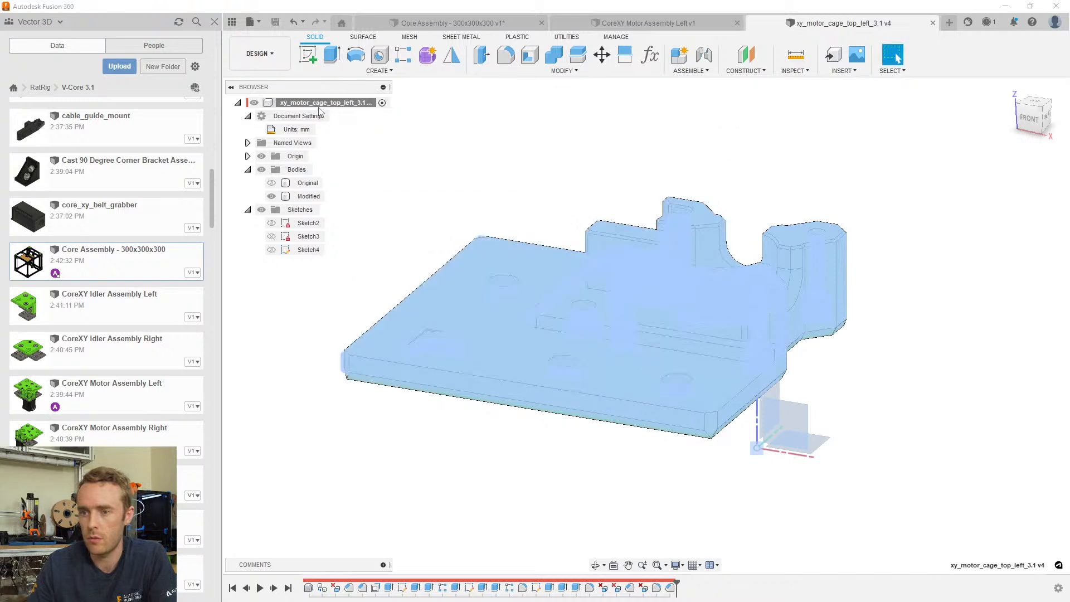
# Save the whole component as a single binary STL mesh in millimetres with medium refinement
pyautogui.rightClick(322, 105)
pyautogui.click(352, 300)
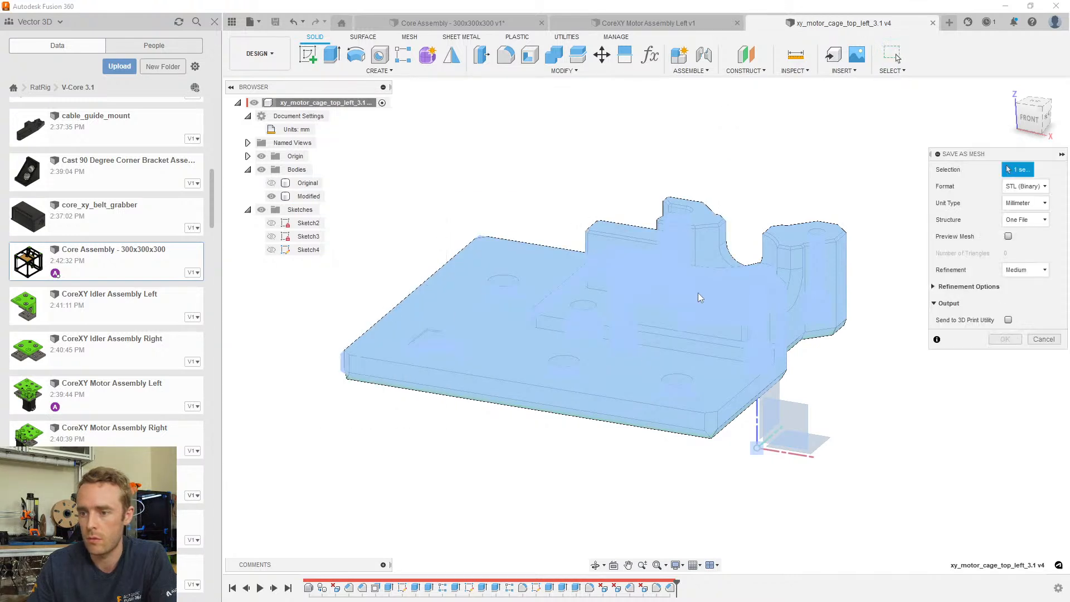
pyautogui.click(993, 341)
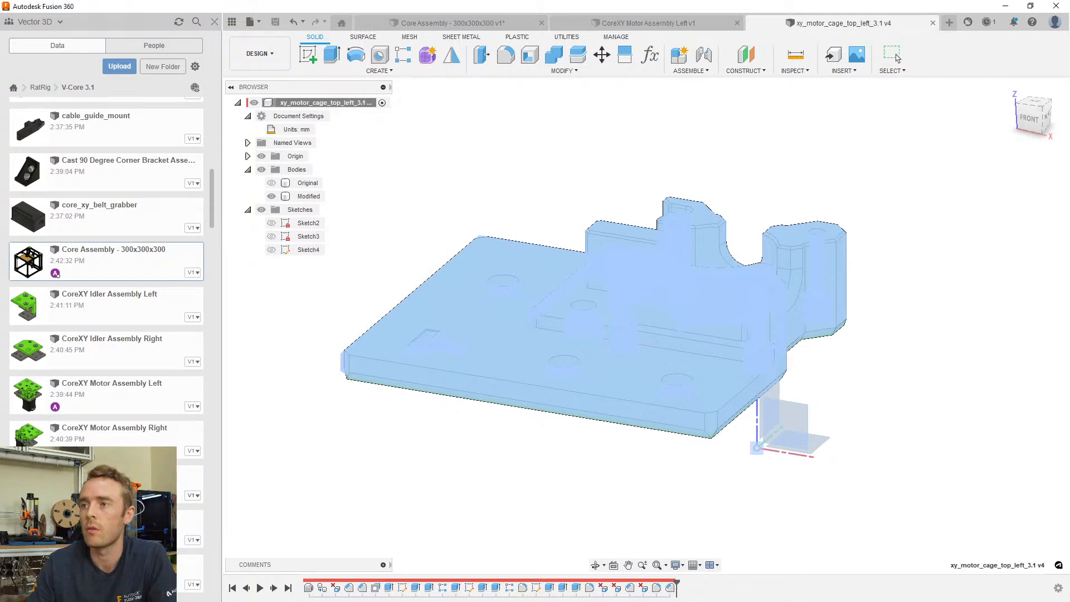
# Switch to SuperSlicer and import xy_motor_cage_top_left_3.1 v4.stl beside the v1 part on the print bed
pyautogui.press('Escape')
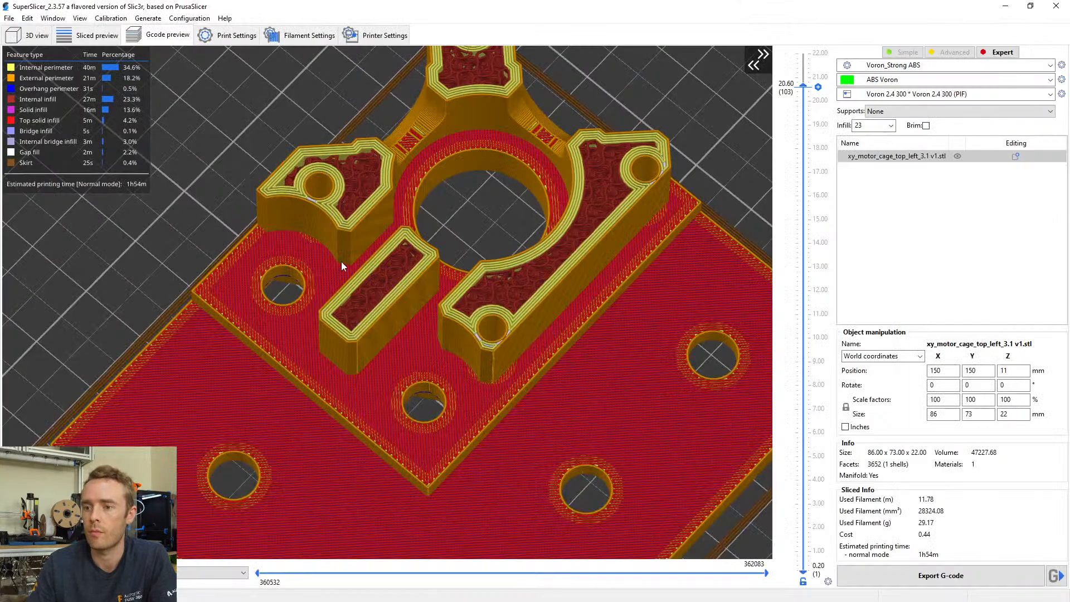
pyautogui.scroll(-9, 341, 262)
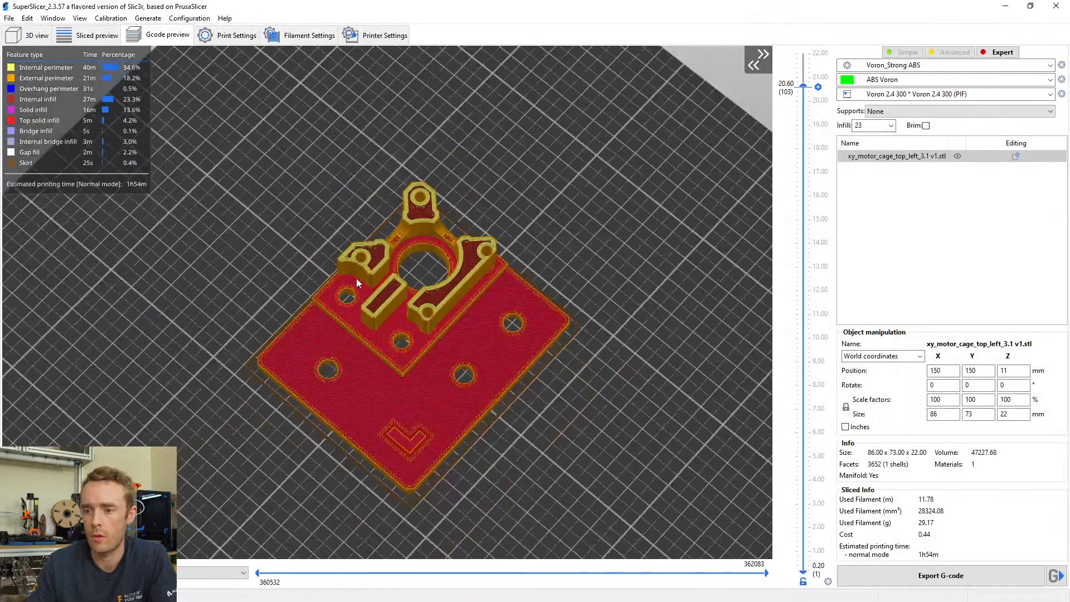
pyautogui.click(18, 37)
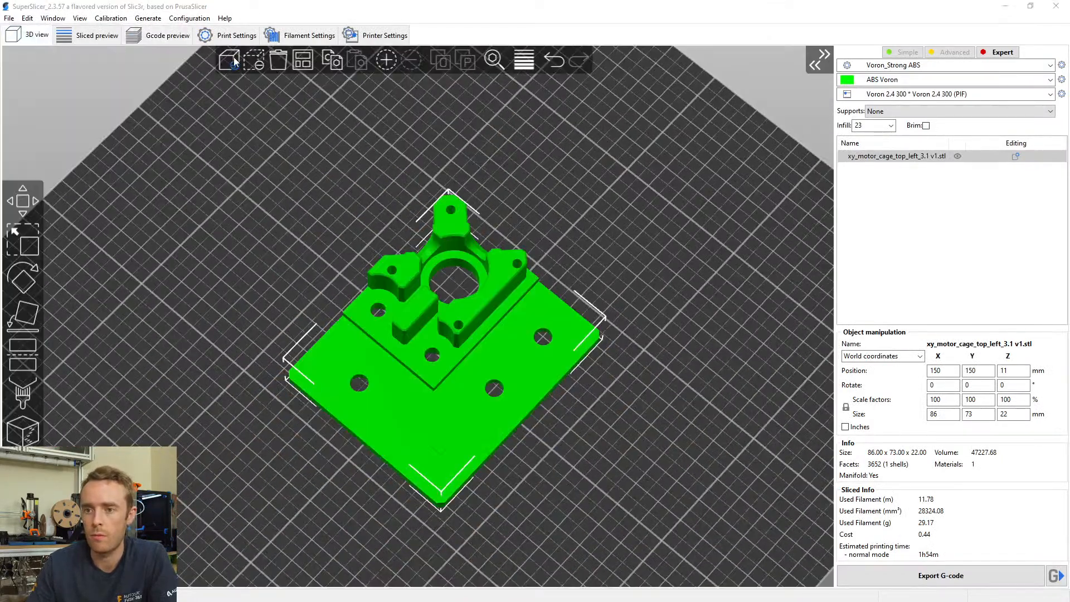
pyautogui.click(228, 59)
pyautogui.click(258, 78)
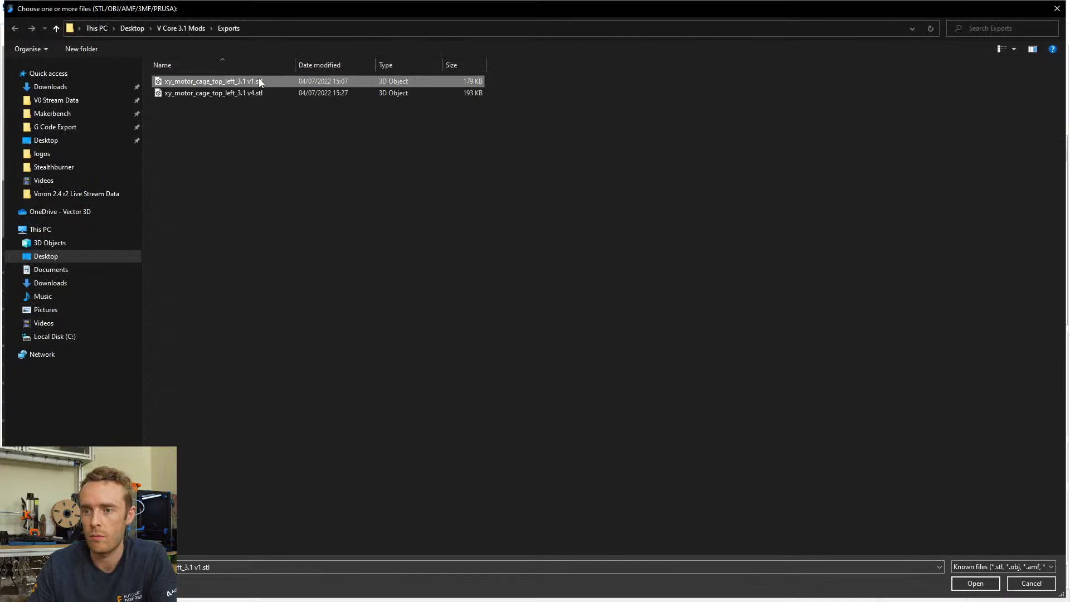
pyautogui.doubleClick(261, 88)
# Auto-arrange both motor cage versions on the bed, slice them, and compare the layers around their screw holes
pyautogui.moveTo(562, 397); pyautogui.dragTo(619, 325)
pyautogui.click(620, 325)
pyautogui.click(304, 55)
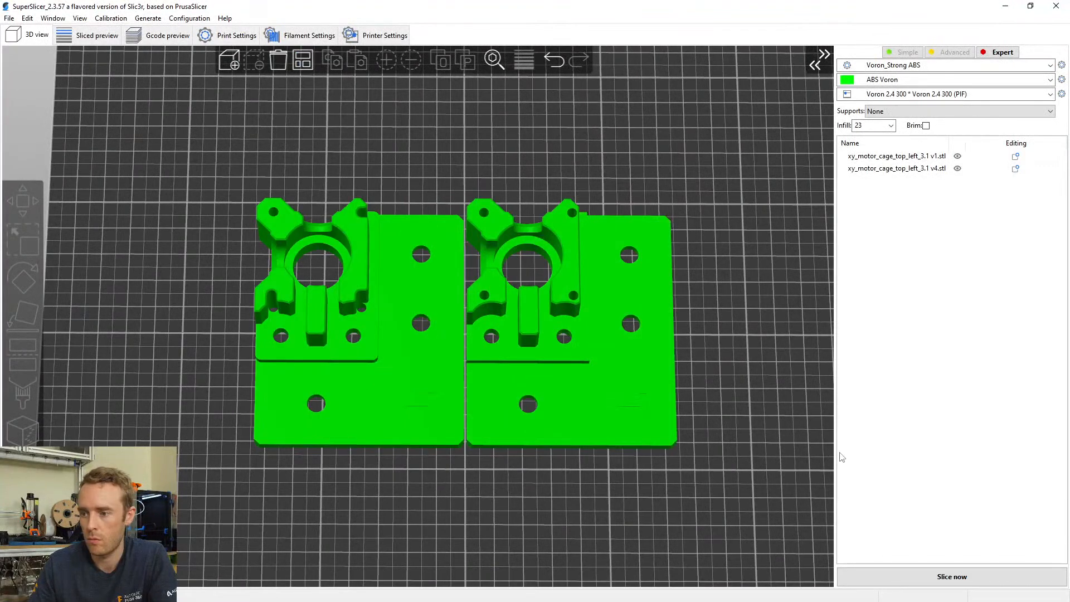
pyautogui.click(930, 574)
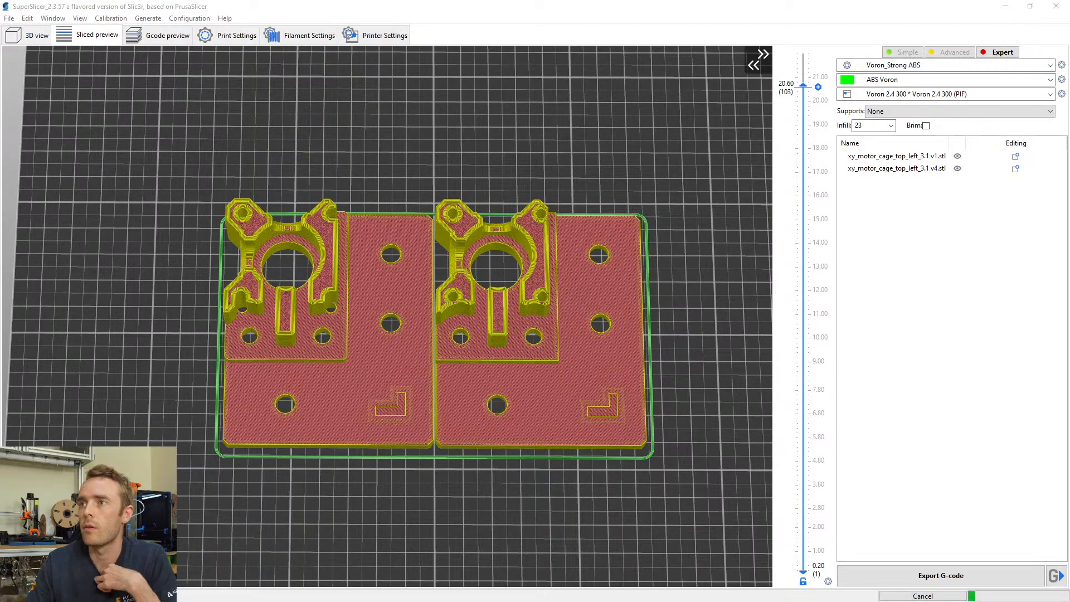
pyautogui.moveTo(547, 249); pyautogui.dragTo(495, 349)
pyautogui.scroll(3, 491, 347)
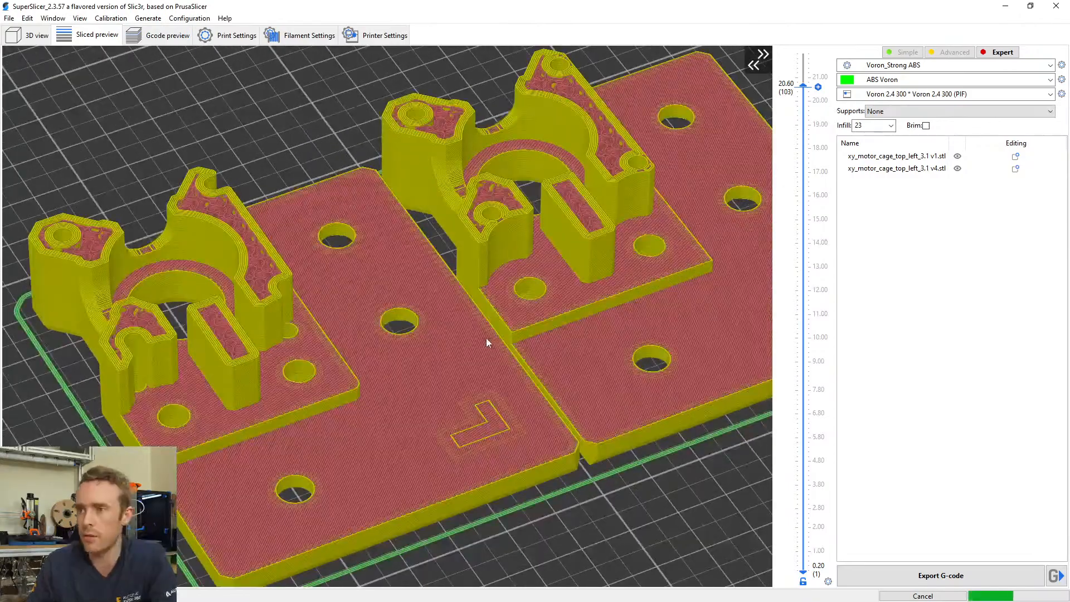
# Show both motor cages in the G-code preview, cut down to the 9.80 mm layer
pyautogui.scroll(-2, 483, 317)
pyautogui.moveTo(486, 312); pyautogui.dragTo(537, 300)
pyautogui.scroll(2, 537, 300)
pyautogui.scroll(-3, 643, 294)
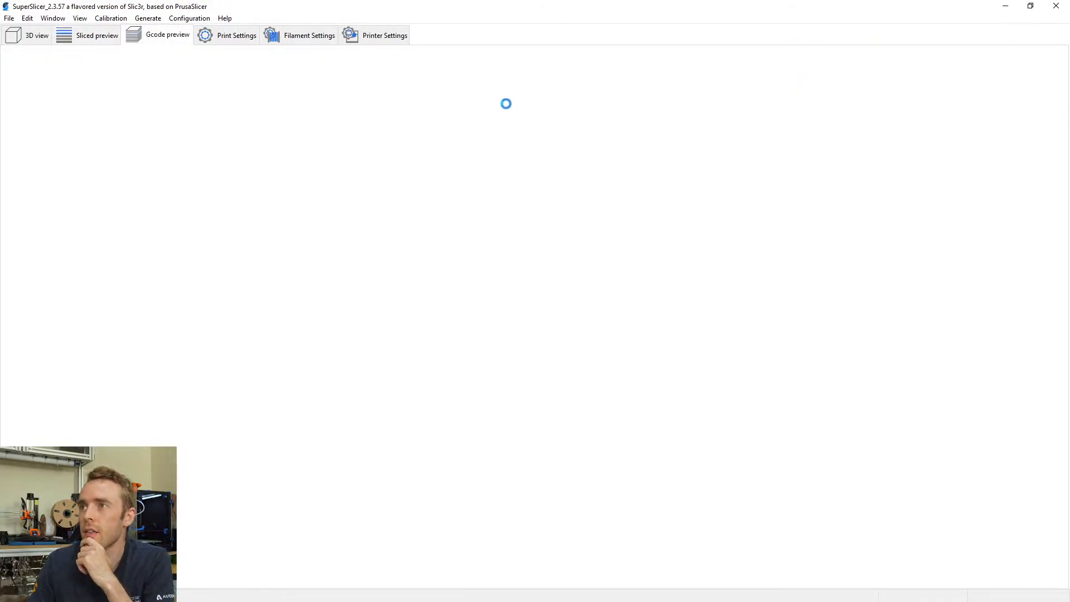
pyautogui.scroll(-2, 807, 99)
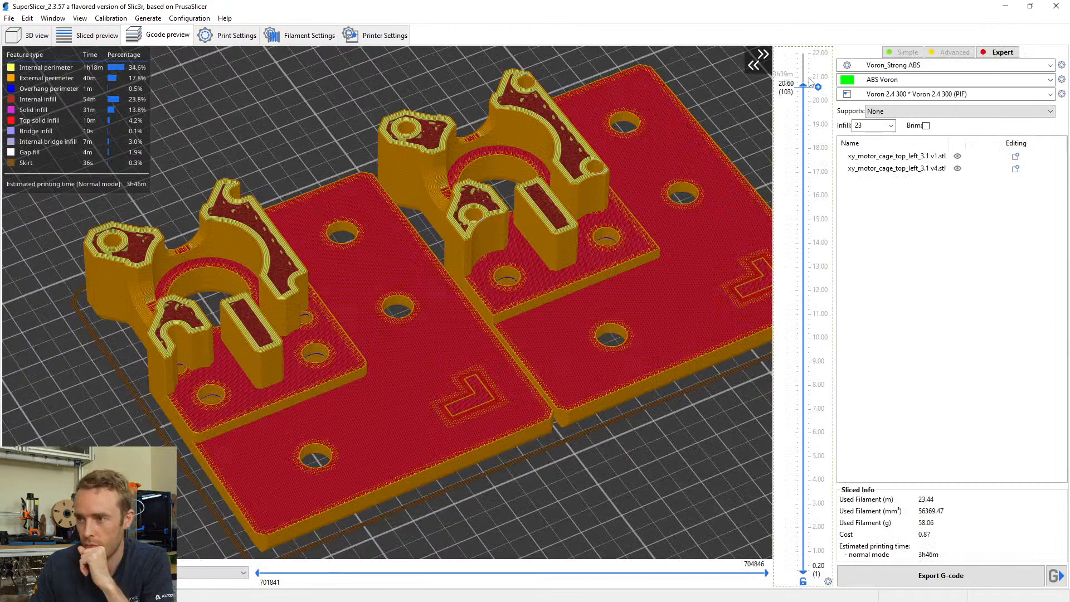
pyautogui.moveTo(808, 99); pyautogui.dragTo(786, 347)
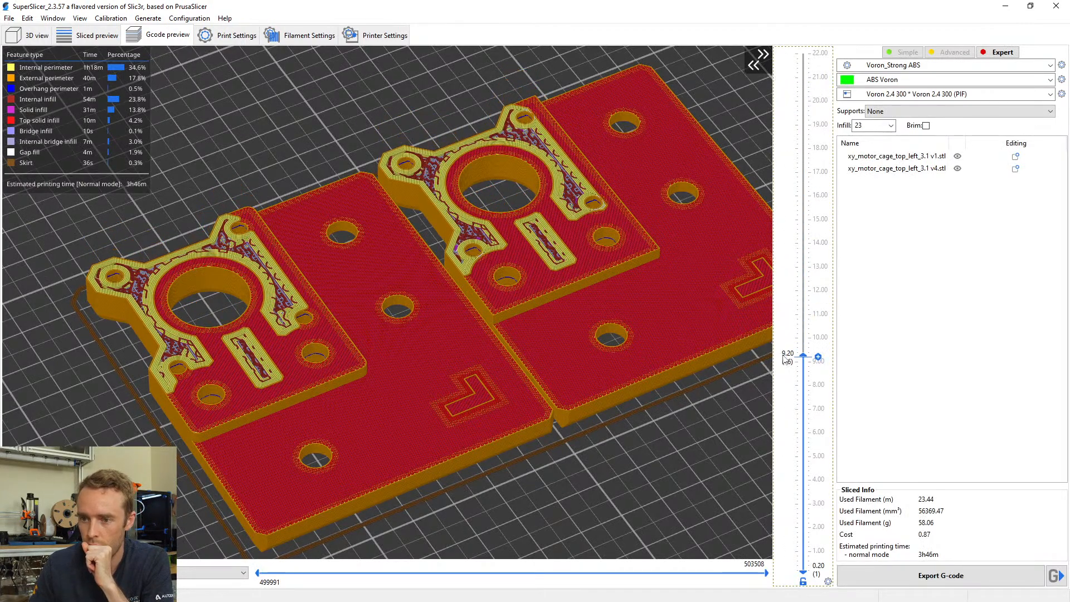
pyautogui.moveTo(626, 312); pyautogui.dragTo(619, 356)
pyautogui.scroll(8, 334, 299)
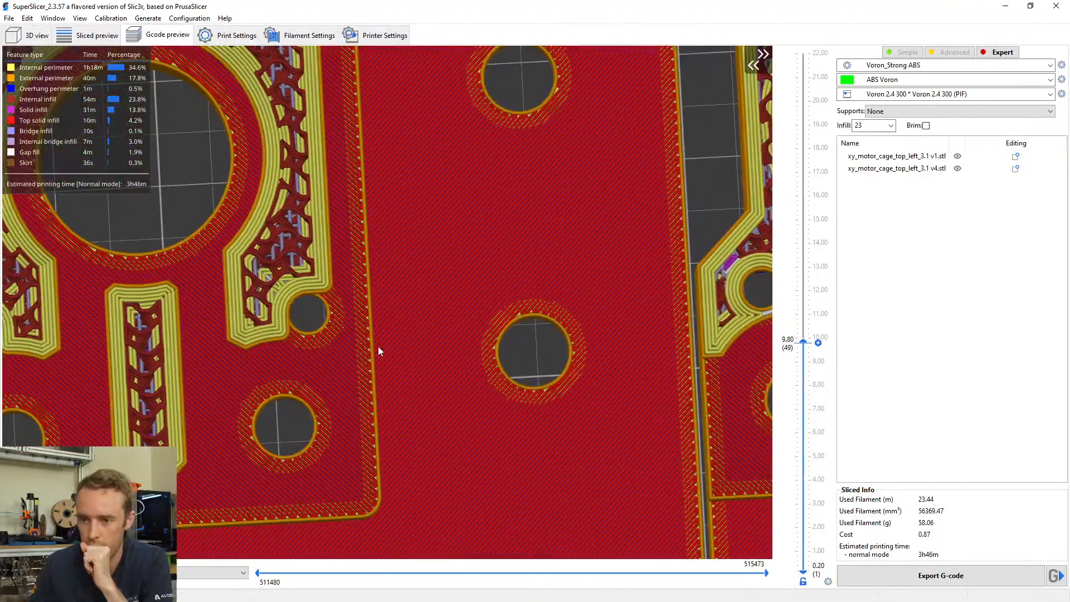
# Compare the perimeters and infill around the screw holes of the v1 and v4 motor cages at the 9.80 mm layer
pyautogui.moveTo(490, 334); pyautogui.dragTo(226, 346, button='middle')
pyautogui.moveTo(608, 315); pyautogui.dragTo(392, 332, button='middle')
pyautogui.scroll(3, 393, 332)
pyautogui.moveTo(618, 334); pyautogui.dragTo(552, 341, button='middle')
pyautogui.scroll(2, 553, 341)
pyautogui.scroll(-3, 582, 357)
pyautogui.scroll(1, 559, 291)
pyautogui.scroll(-3, 518, 350)
pyautogui.moveTo(480, 376); pyautogui.dragTo(449, 357)
pyautogui.scroll(3, 450, 357)
pyautogui.scroll(-3, 450, 357)
pyautogui.moveTo(406, 267); pyautogui.dragTo(353, 353)
pyautogui.scroll(-2, 354, 353)
pyautogui.scroll(1, 381, 335)
pyautogui.moveTo(381, 340); pyautogui.dragTo(378, 376, button='right')
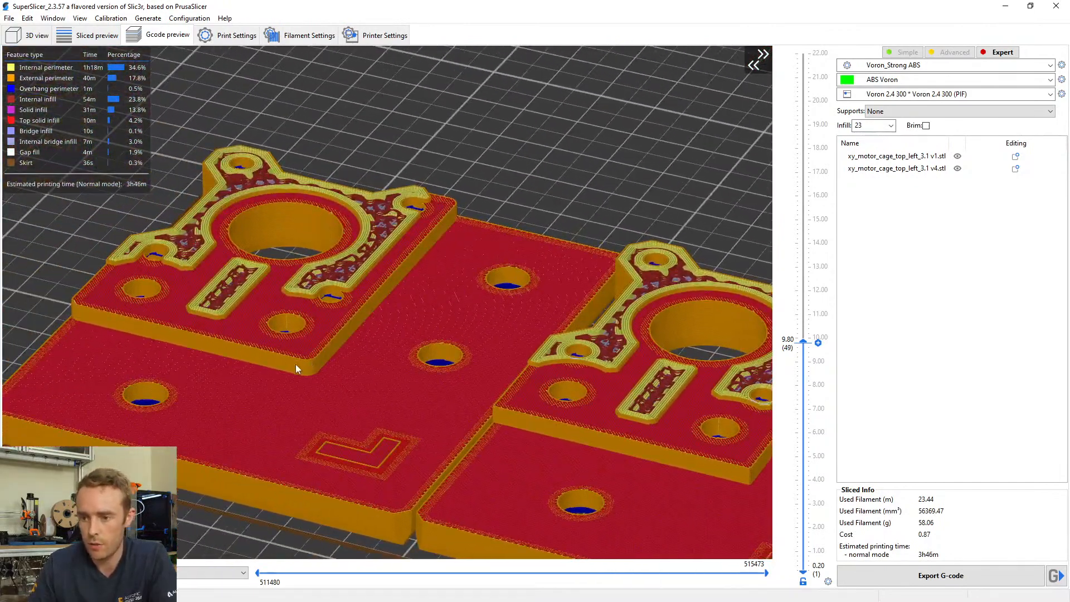
pyautogui.moveTo(373, 344); pyautogui.dragTo(411, 373)
pyautogui.scroll(-8, 412, 374)
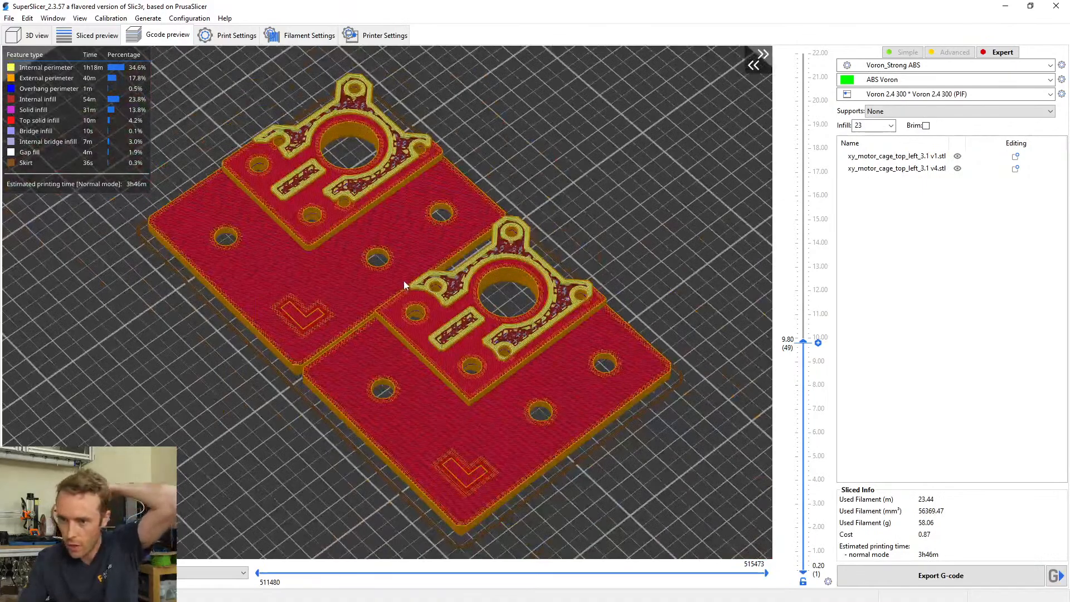
pyautogui.moveTo(403, 280)
pyautogui.mouseDown()
pyautogui.moveTo(424, 300)
pyautogui.moveTo(407, 291)
pyautogui.mouseUp()
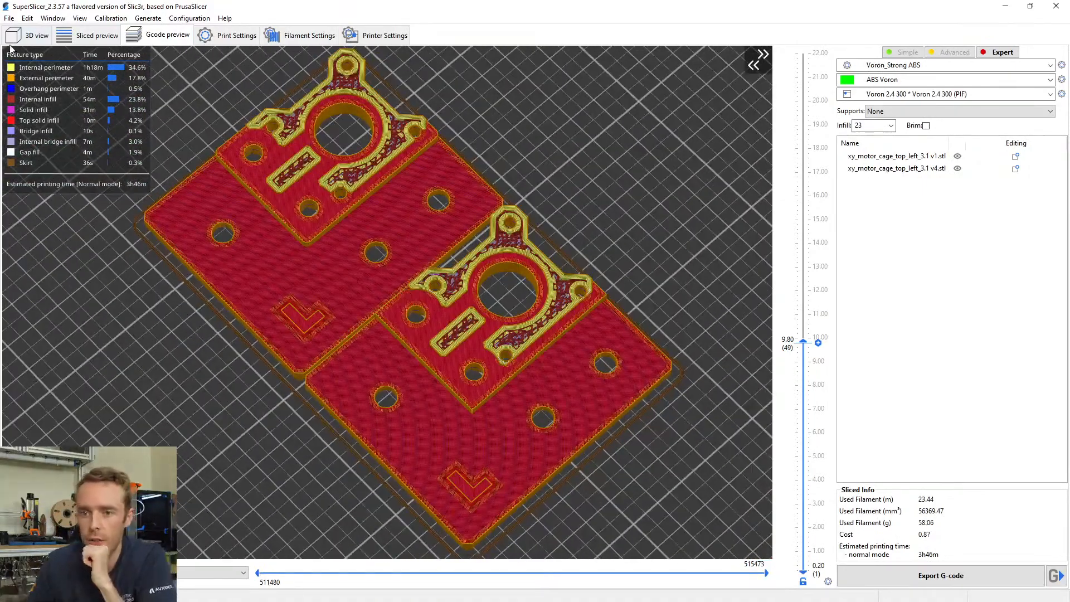
# Delete both motor cage models from the print bed and close SuperSlicer to return to Fusion 360
pyautogui.click(28, 34)
pyautogui.moveTo(338, 454); pyautogui.dragTo(430, 390)
pyautogui.click(430, 390)
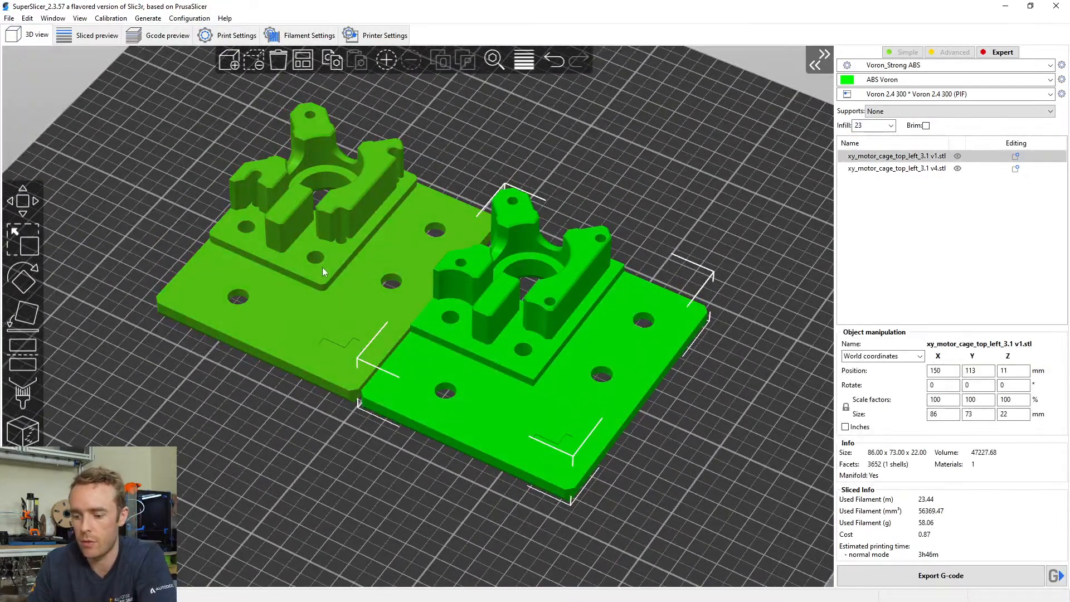
pyautogui.press('Delete')
pyautogui.click(323, 267)
pyautogui.press('Delete')
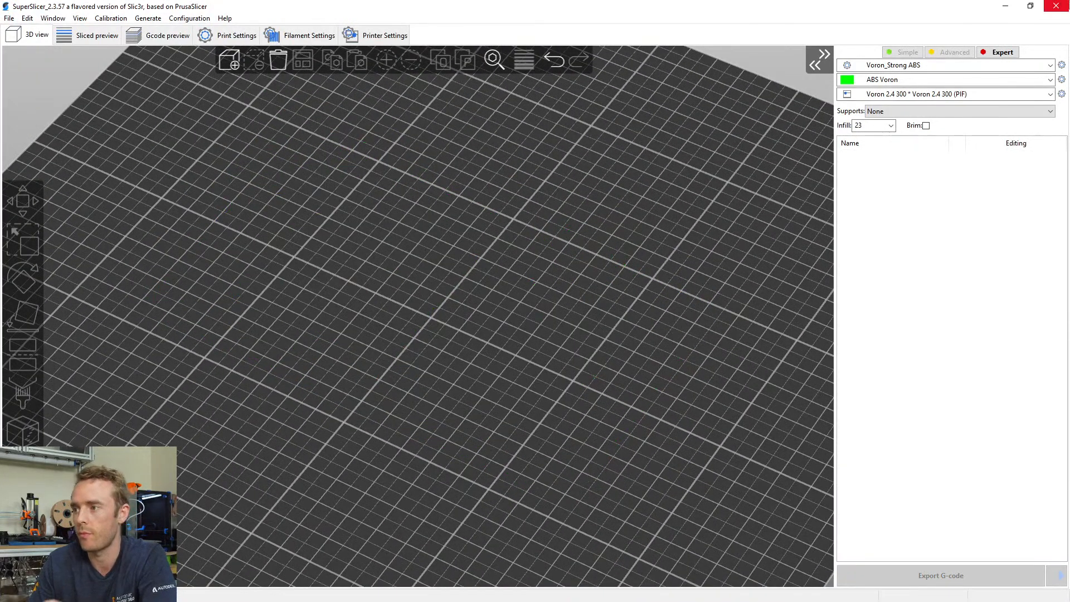
pyautogui.click(1055, 6)
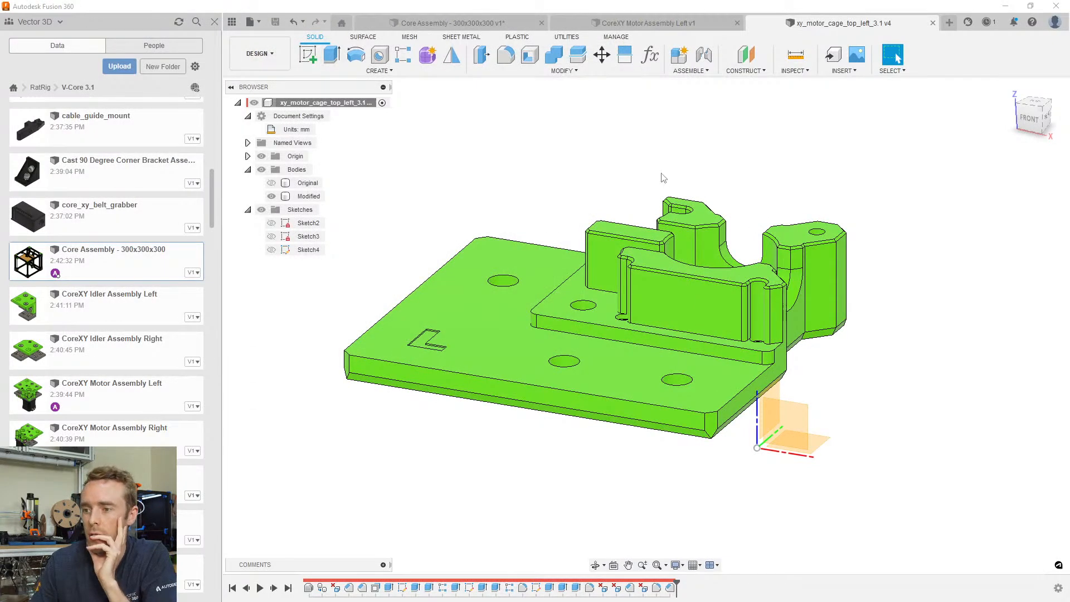
pyautogui.rightClick(339, 104)
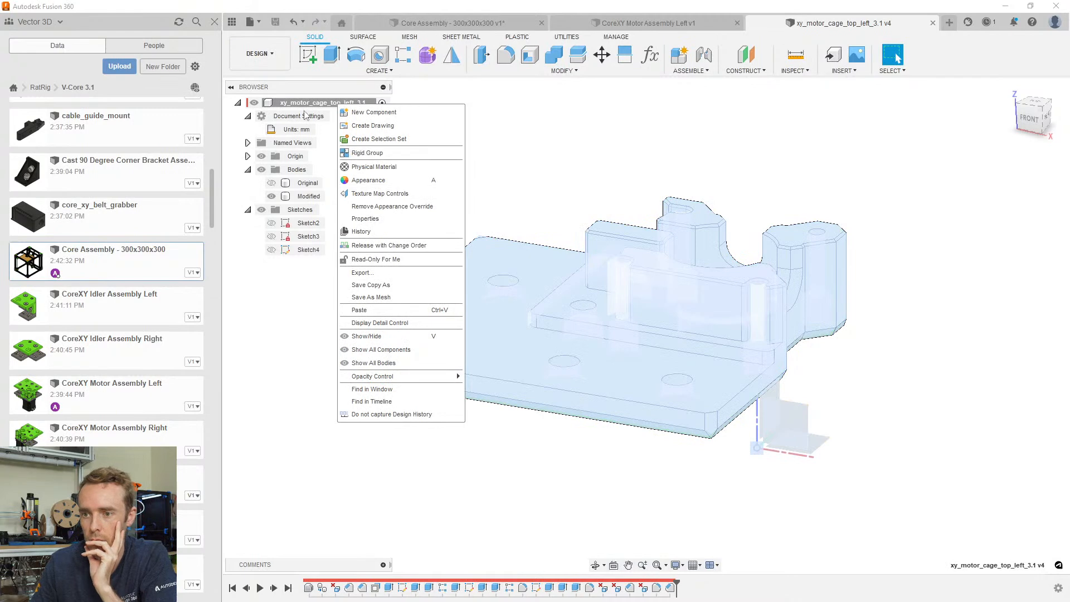
pyautogui.click(286, 105)
pyautogui.rightClick(289, 104)
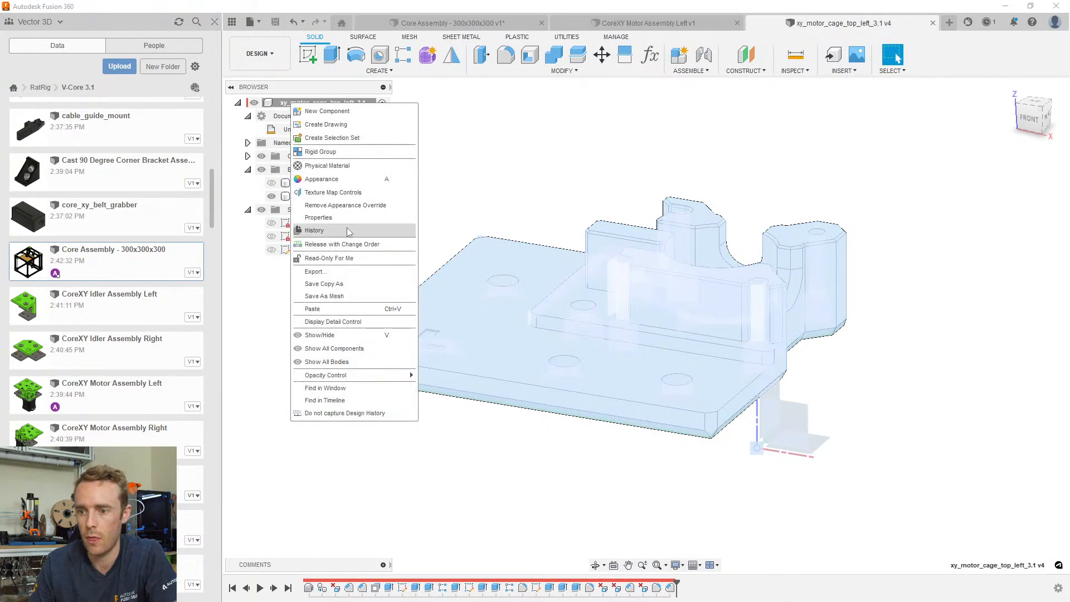
pyautogui.click(465, 148)
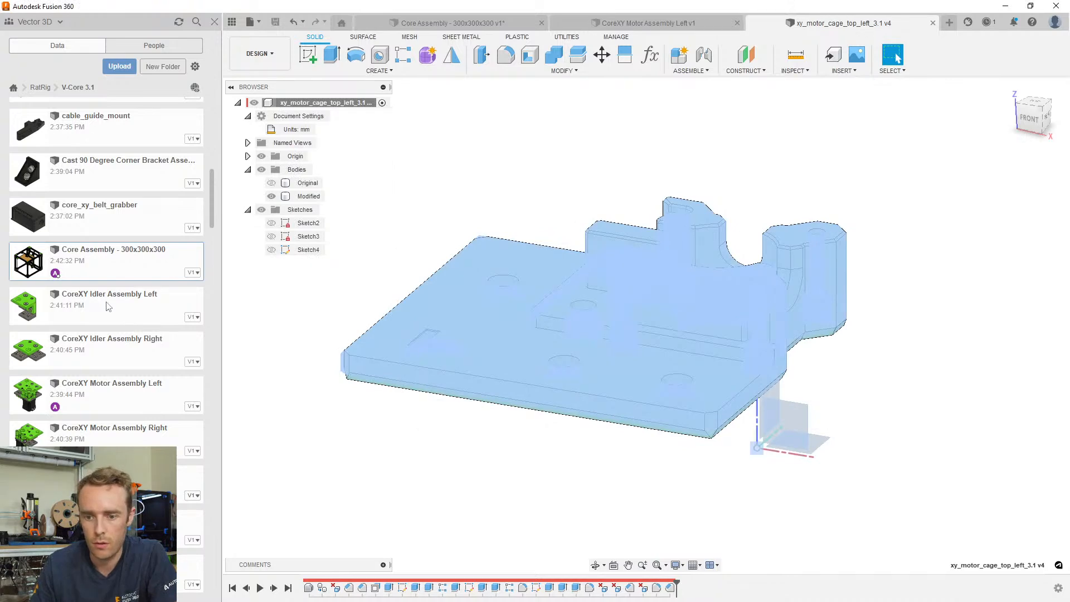
# Sort the files in the V-Core 3.1 project folder by last updated
pyautogui.scroll(-15, 109, 306)
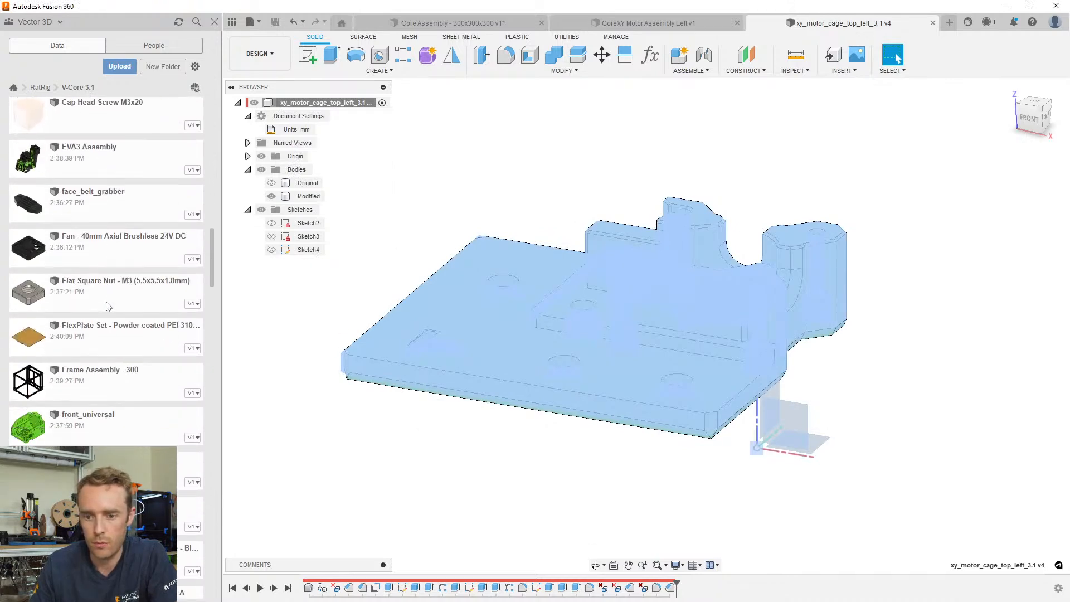
pyautogui.scroll(-4, 108, 305)
pyautogui.moveTo(212, 273); pyautogui.dragTo(214, 101)
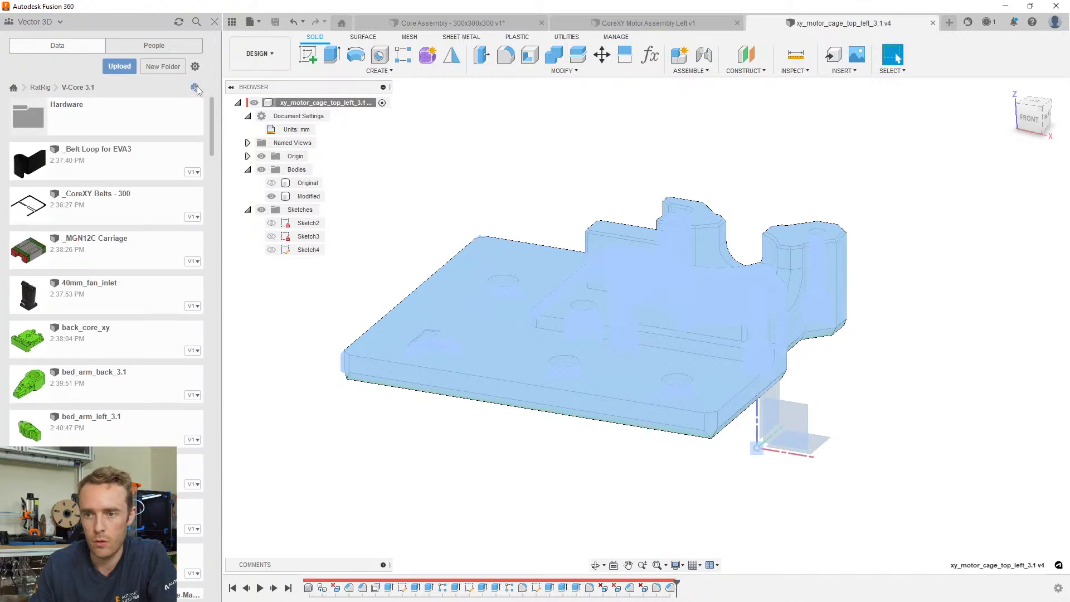
pyautogui.click(195, 66)
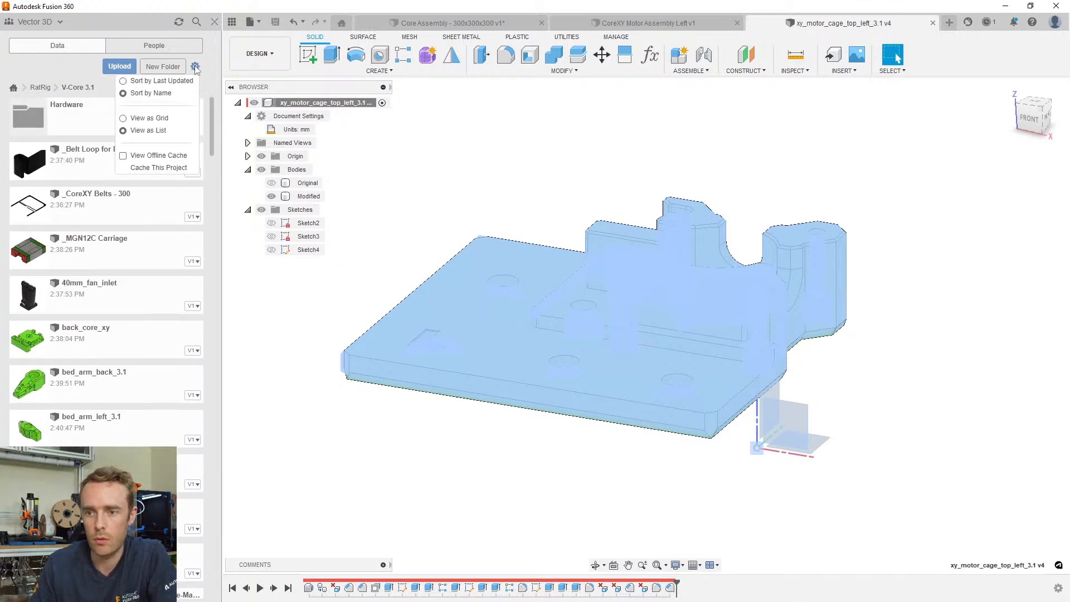
pyautogui.click(154, 80)
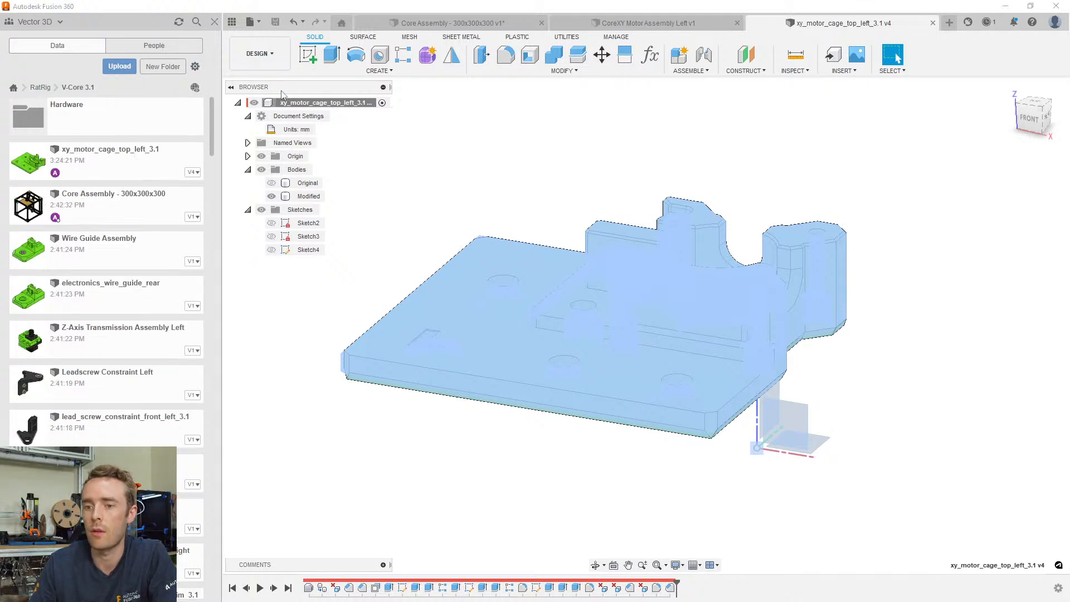
# Rename the xy_motor_cage_top_left_3.1 design file as V3D_xy_motor_cage_top_left_3.1
pyautogui.rightClick(110, 176)
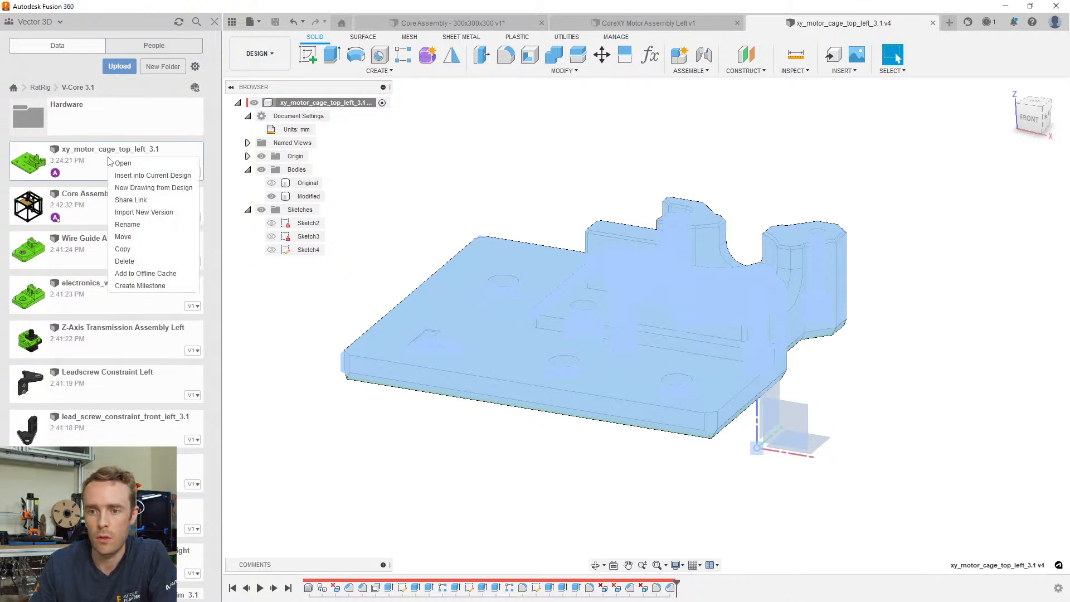
pyautogui.click(134, 225)
pyautogui.click(74, 150)
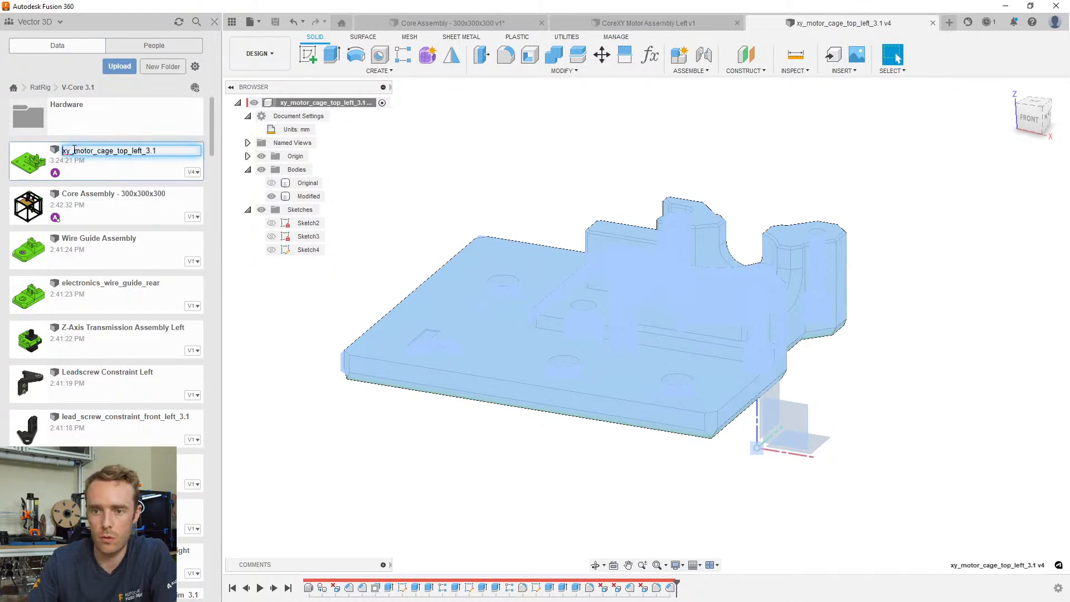
pyautogui.write('V3D_')
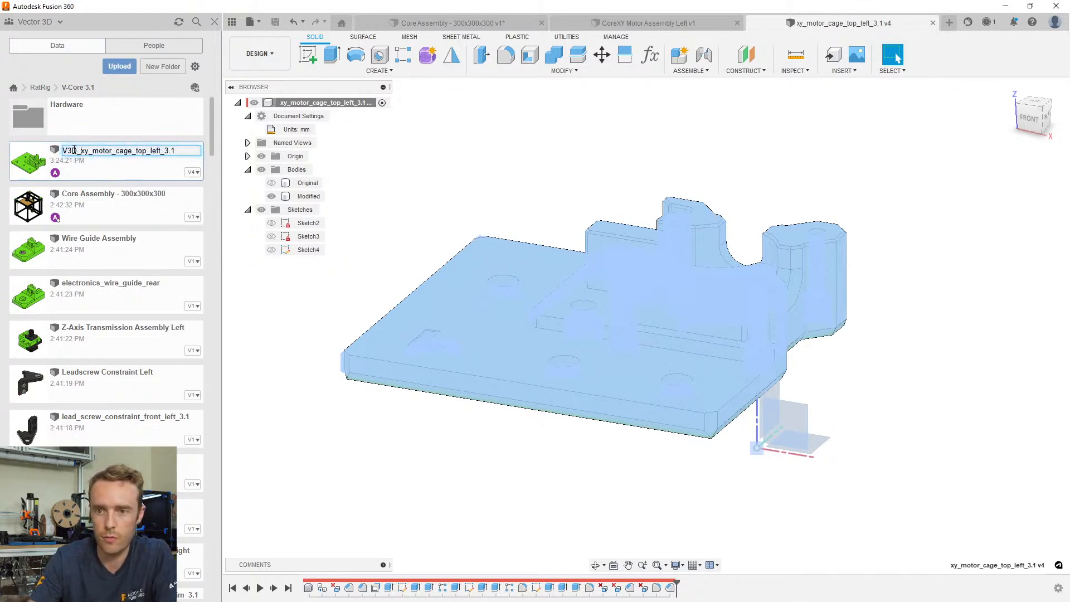
pyautogui.press('Return')
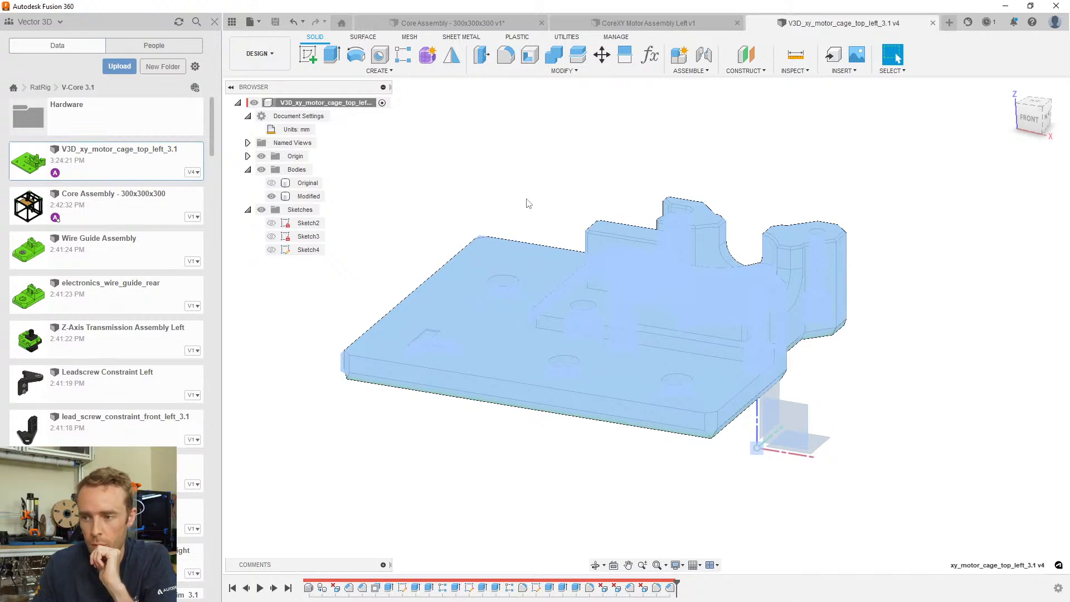
# Isolate the top-left and bottom-left motor cage components in the CoreXY Motor Assembly Left design
pyautogui.click(644, 24)
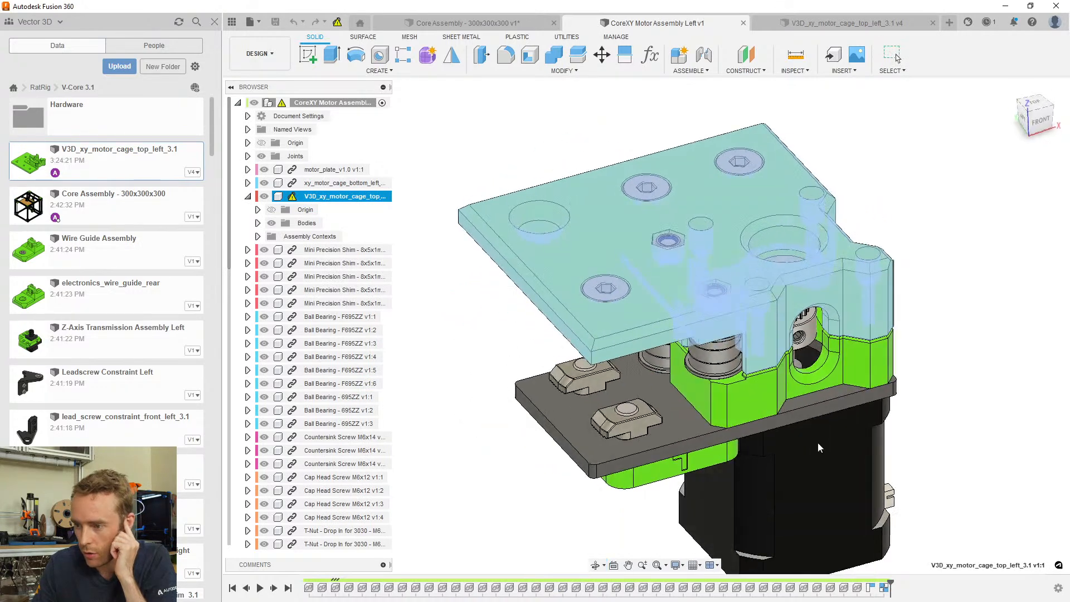
pyautogui.click(749, 401)
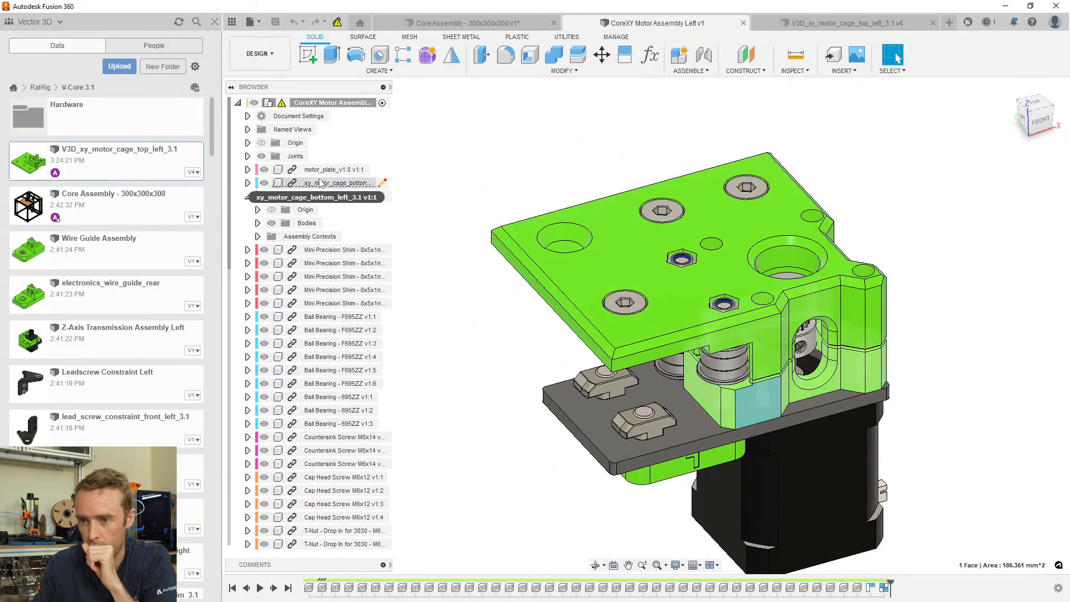
pyautogui.keyDown('shift'); pyautogui.moveTo(824, 382); pyautogui.dragTo(715, 404, button='middle'); pyautogui.keyUp('shift')
pyautogui.click(613, 303)
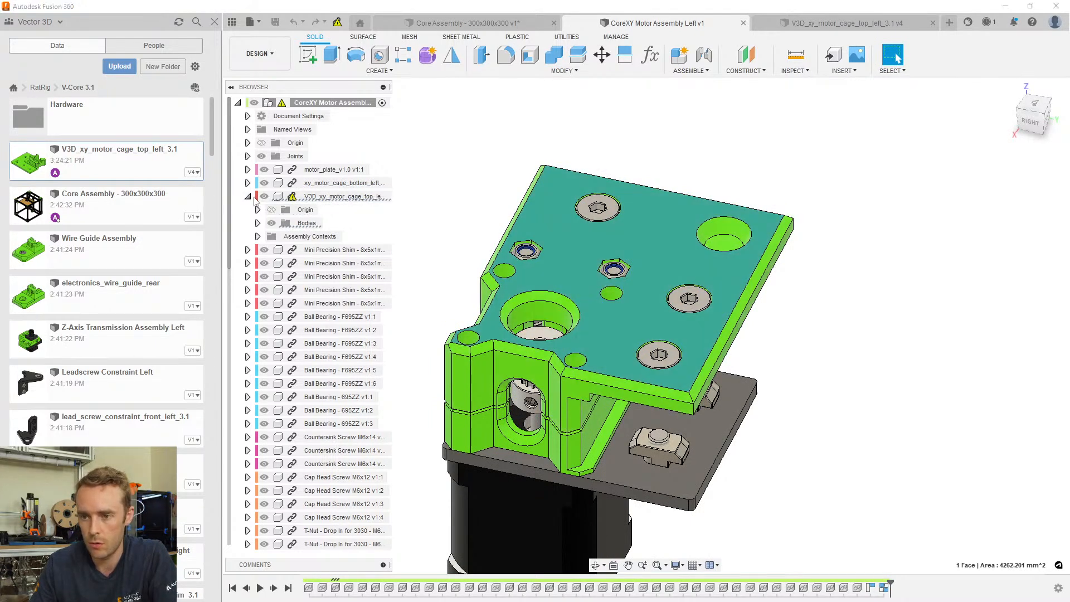
pyautogui.click(248, 197)
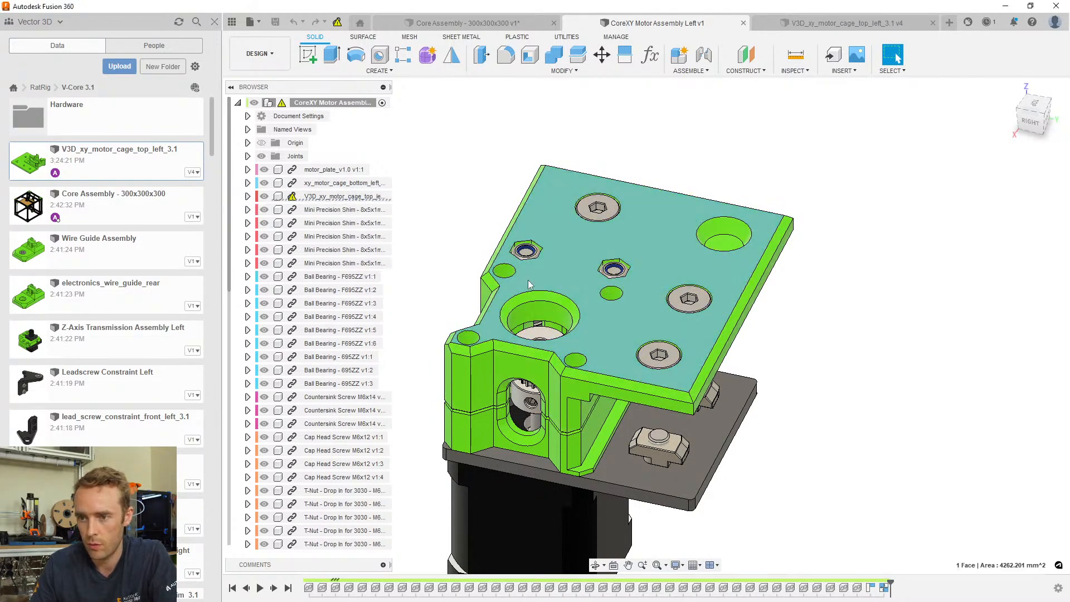
pyautogui.keyDown('ctrl'); pyautogui.click(484, 428); pyautogui.keyUp('ctrl')
pyautogui.click(335, 183)
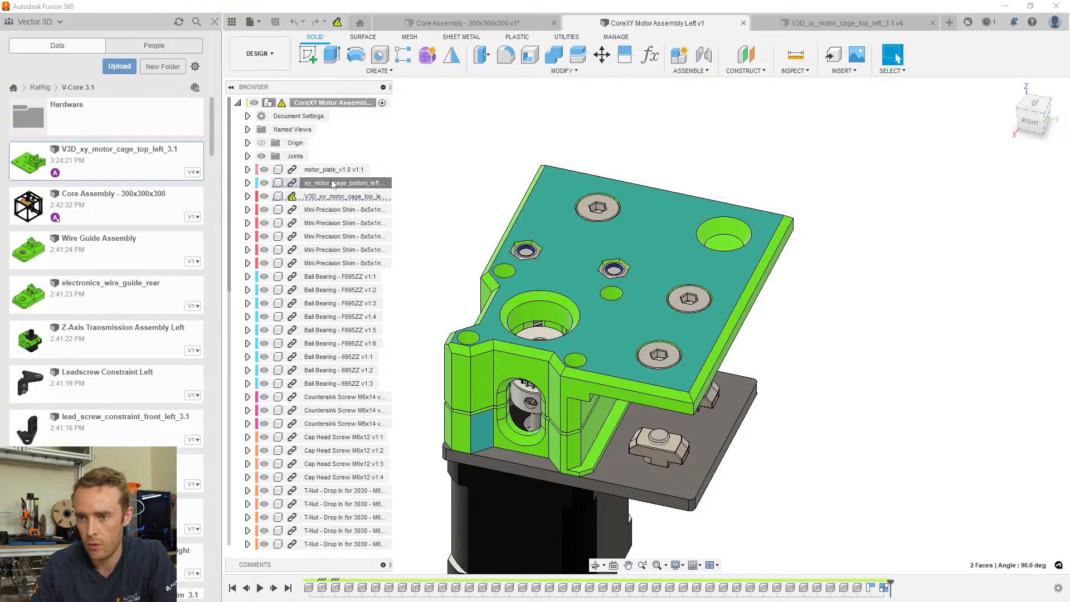
pyautogui.keyDown('ctrl'); pyautogui.click(323, 196); pyautogui.keyUp('ctrl')
pyautogui.rightClick(327, 197)
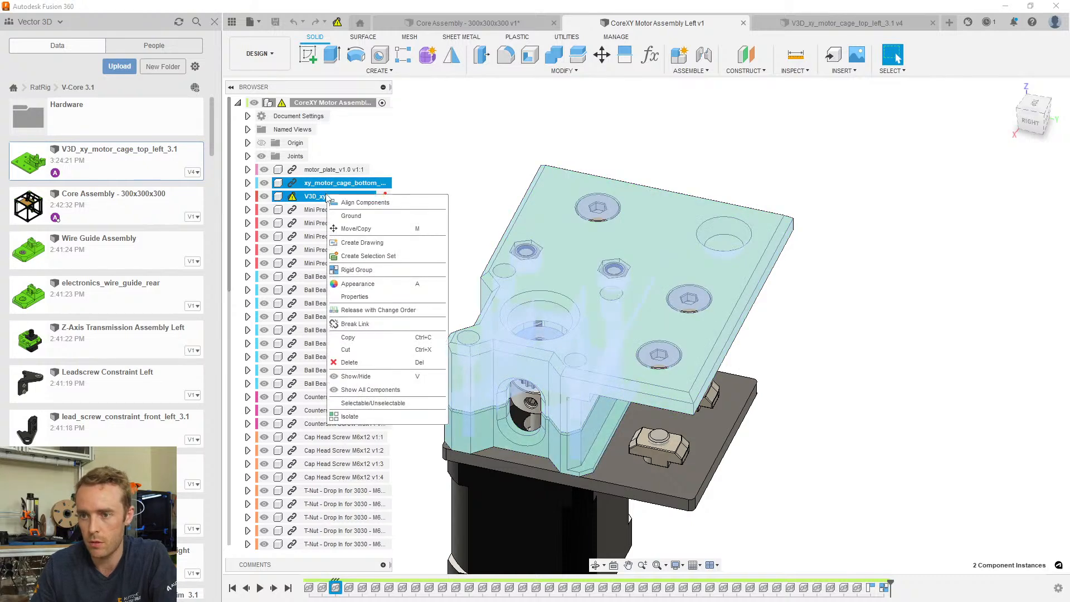
pyautogui.click(359, 416)
pyautogui.click(452, 123)
# Check how the two isolated cages meet and open xy_motor_cage_bottom_left_3.1 as its own document
pyautogui.moveTo(622, 301); pyautogui.dragTo(617, 260, button='middle')
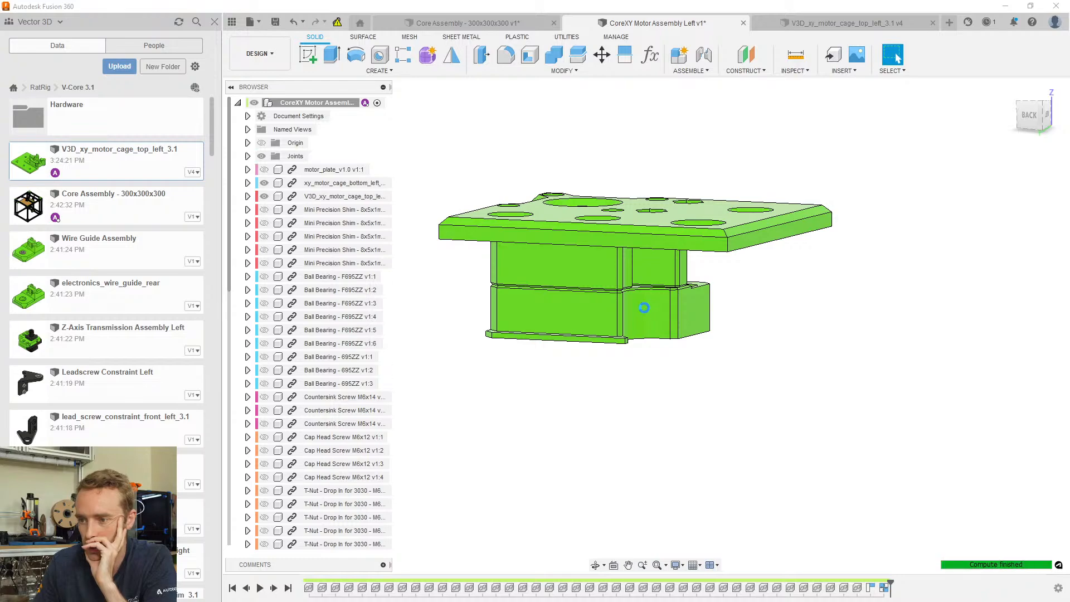
pyautogui.scroll(3, 644, 308)
pyautogui.keyDown('shift'); pyautogui.moveTo(644, 307); pyautogui.dragTo(737, 285, button='middle'); pyautogui.keyUp('shift')
pyautogui.scroll(5, 704, 276)
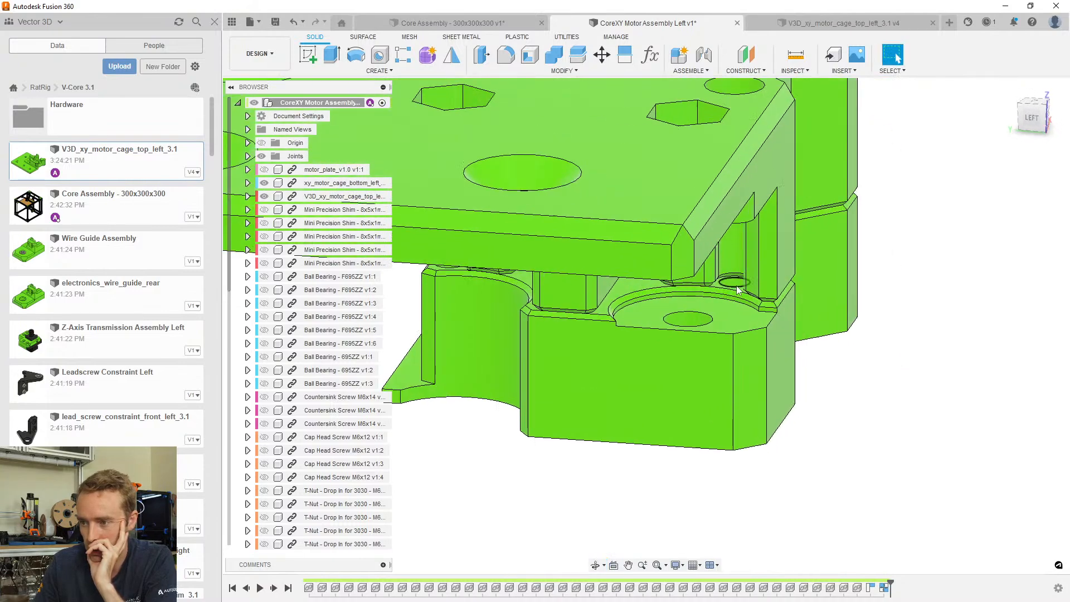
pyautogui.scroll(-5, 722, 287)
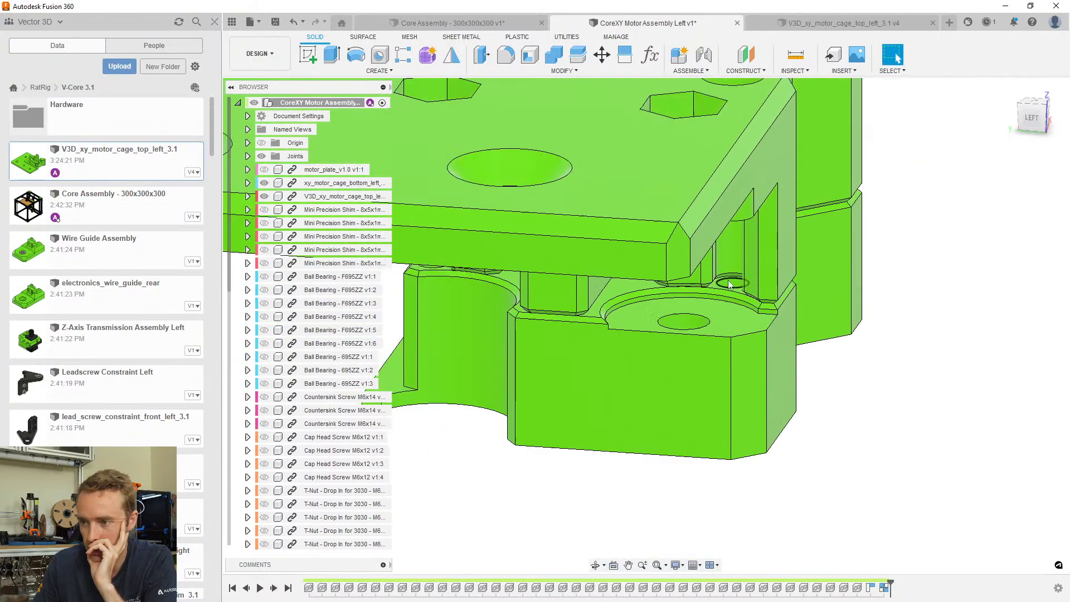
pyautogui.keyDown('shift'); pyautogui.moveTo(729, 287); pyautogui.dragTo(687, 295, button='middle'); pyautogui.keyUp('shift')
pyautogui.click(687, 305)
pyautogui.click(312, 183)
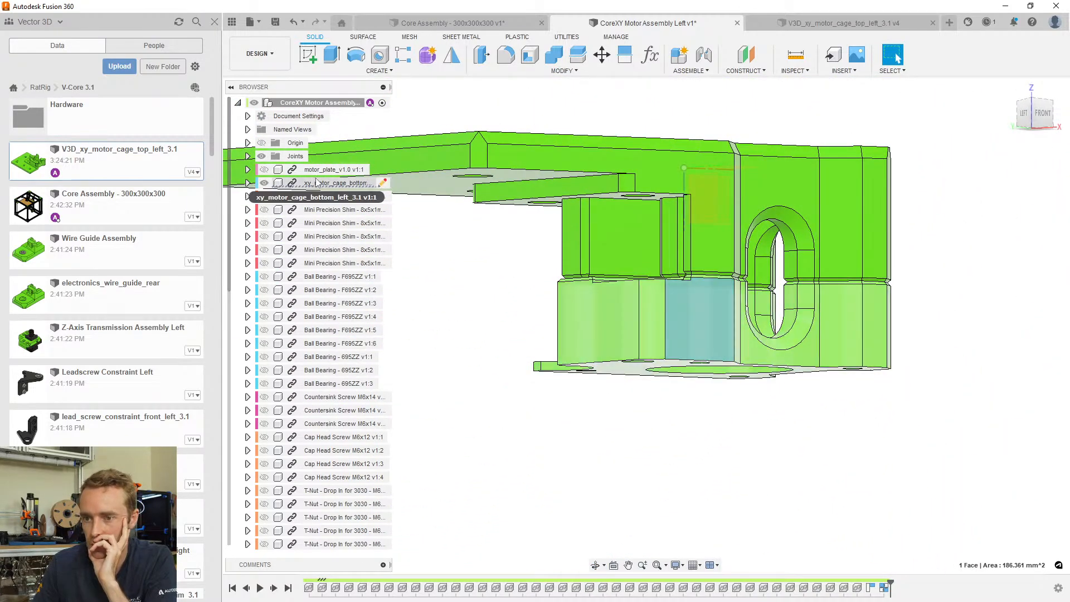
pyautogui.rightClick(316, 184)
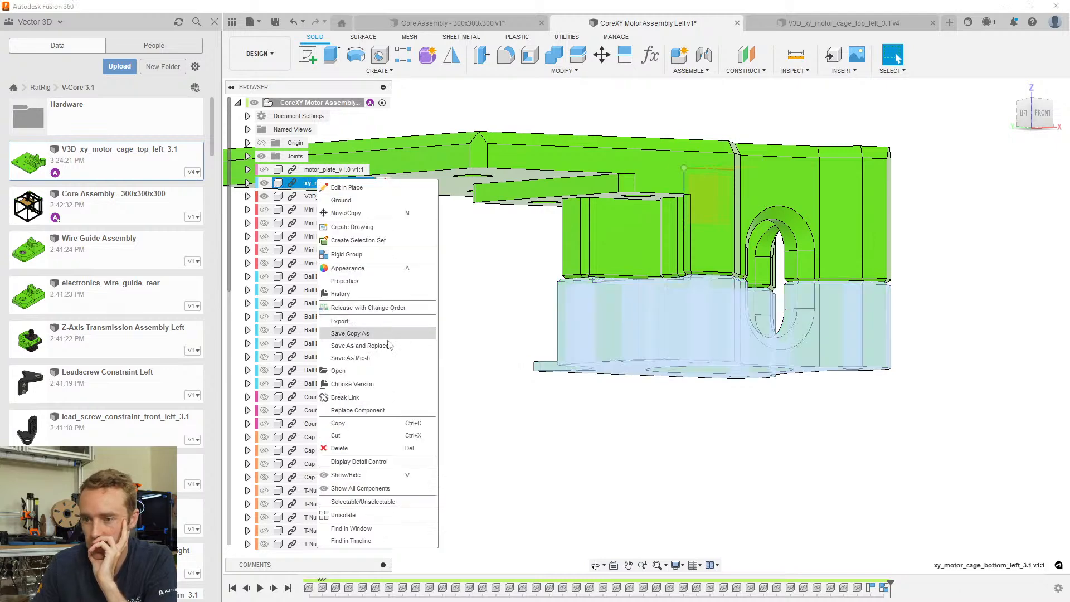
pyautogui.click(359, 371)
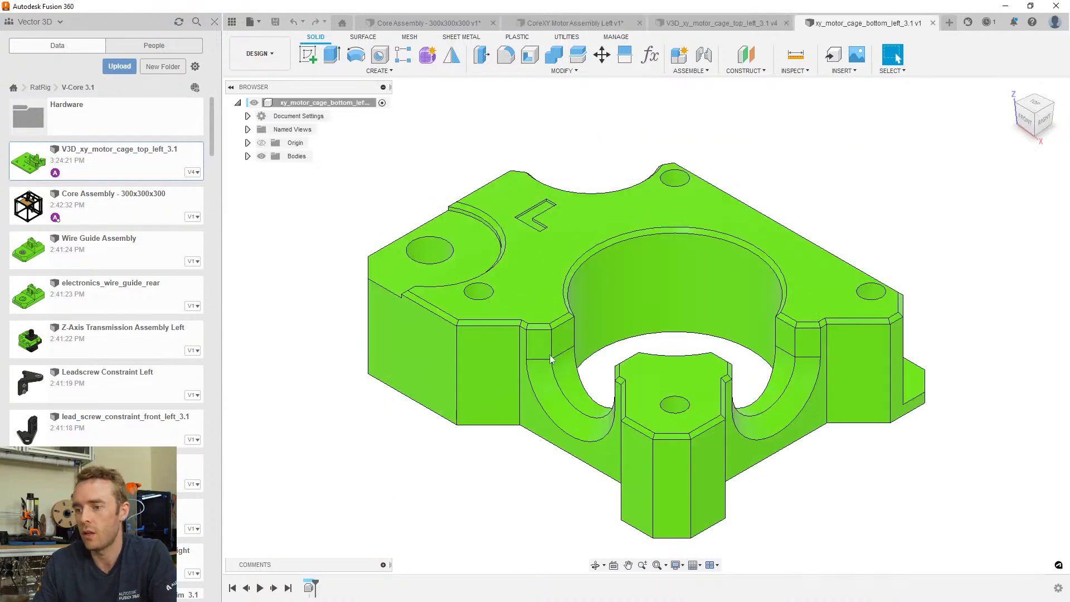
# Examine the screw holes and surrounding walls of the bottom-left motor cage from several sides
pyautogui.keyDown('shift'); pyautogui.moveTo(611, 377); pyautogui.dragTo(727, 245, button='middle'); pyautogui.keyUp('shift')
pyautogui.click(681, 213)
pyautogui.keyDown('shift'); pyautogui.moveTo(681, 212); pyautogui.dragTo(926, 333, button='middle'); pyautogui.keyUp('shift')
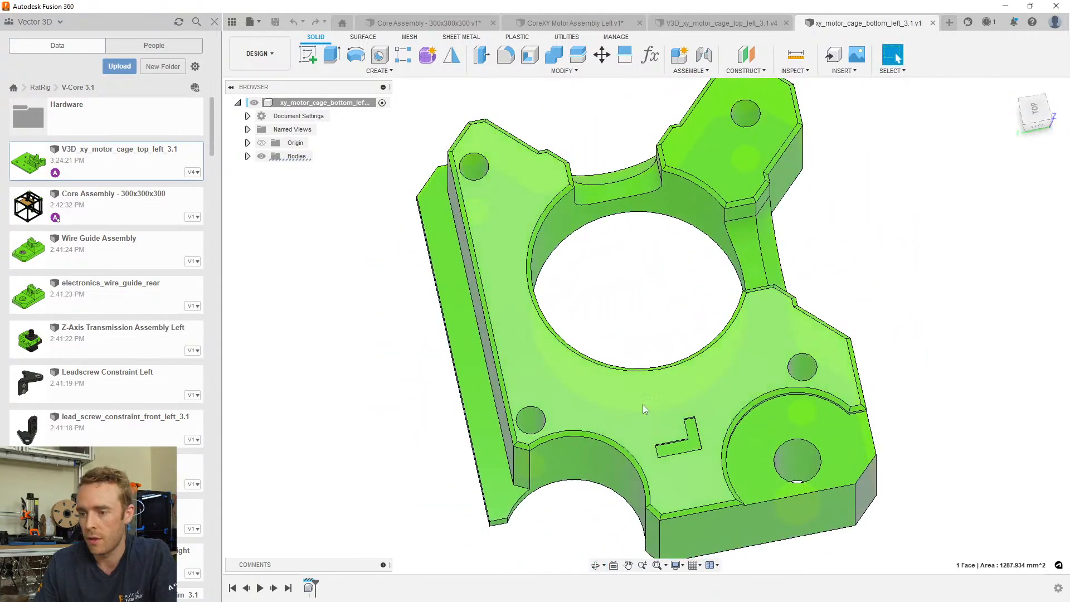
pyautogui.scroll(3, 596, 394)
pyautogui.moveTo(597, 394); pyautogui.dragTo(630, 312, button='middle')
pyautogui.keyDown('shift'); pyautogui.moveTo(630, 312); pyautogui.dragTo(734, 416, button='middle'); pyautogui.keyUp('shift')
pyautogui.keyDown('shift'); pyautogui.moveTo(425, 375); pyautogui.dragTo(367, 446, button='middle'); pyautogui.keyUp('shift')
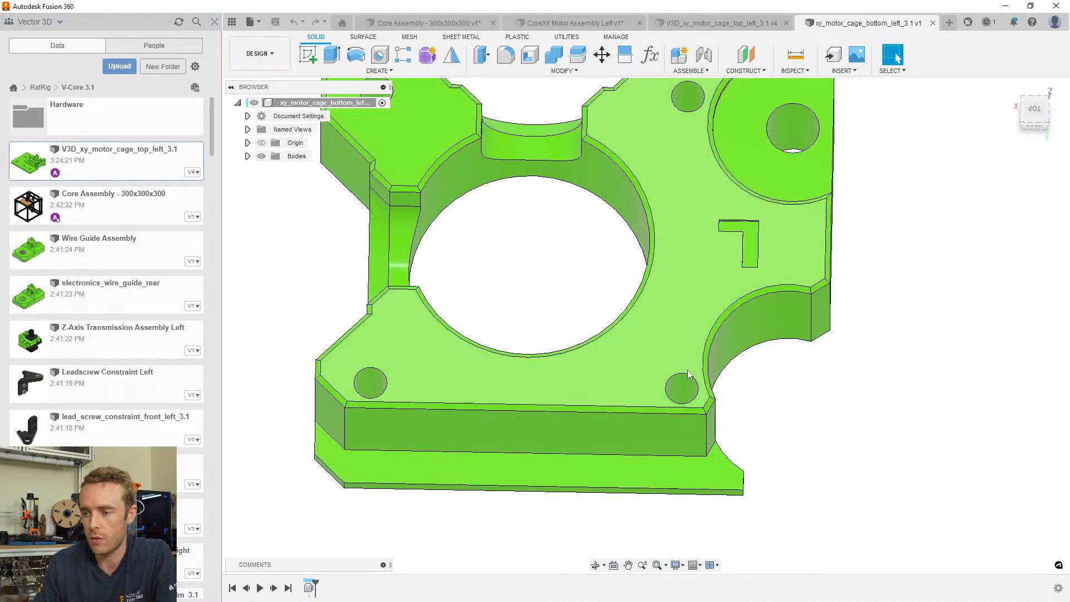
# Try to paste a copy of the bottom-left motor cage body and rename the source body as Original
pyautogui.scroll(-3, 570, 373)
pyautogui.moveTo(554, 386); pyautogui.dragTo(410, 179, button='middle')
pyautogui.click(298, 156)
pyautogui.click(248, 156)
pyautogui.click(311, 170)
pyautogui.hotkey('ctrl', 'v')
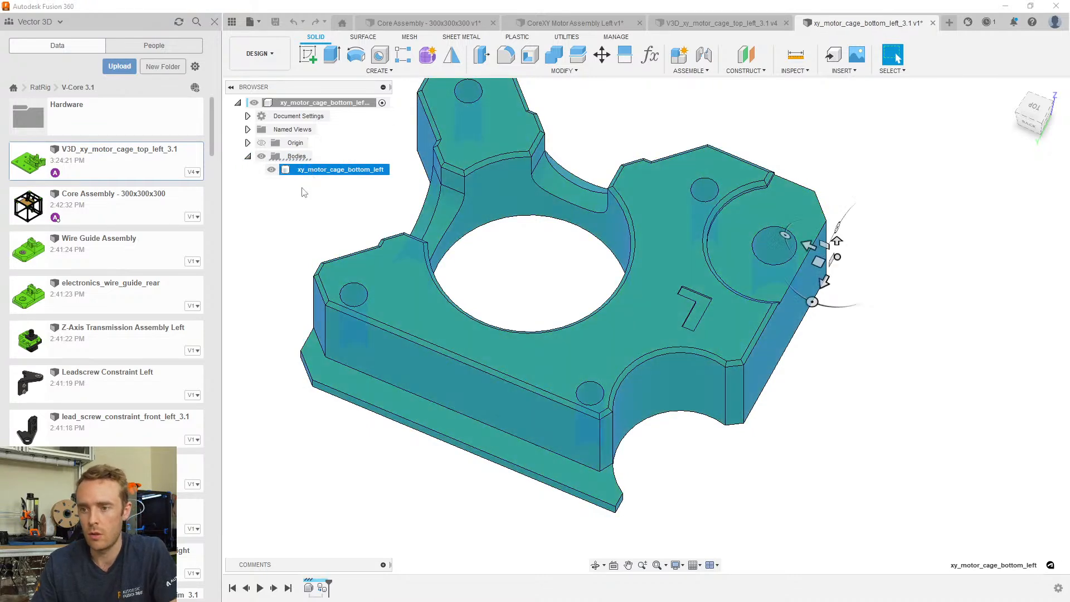
pyautogui.doubleClick(312, 170)
pyautogui.write('Original')
pyautogui.click(896, 58)
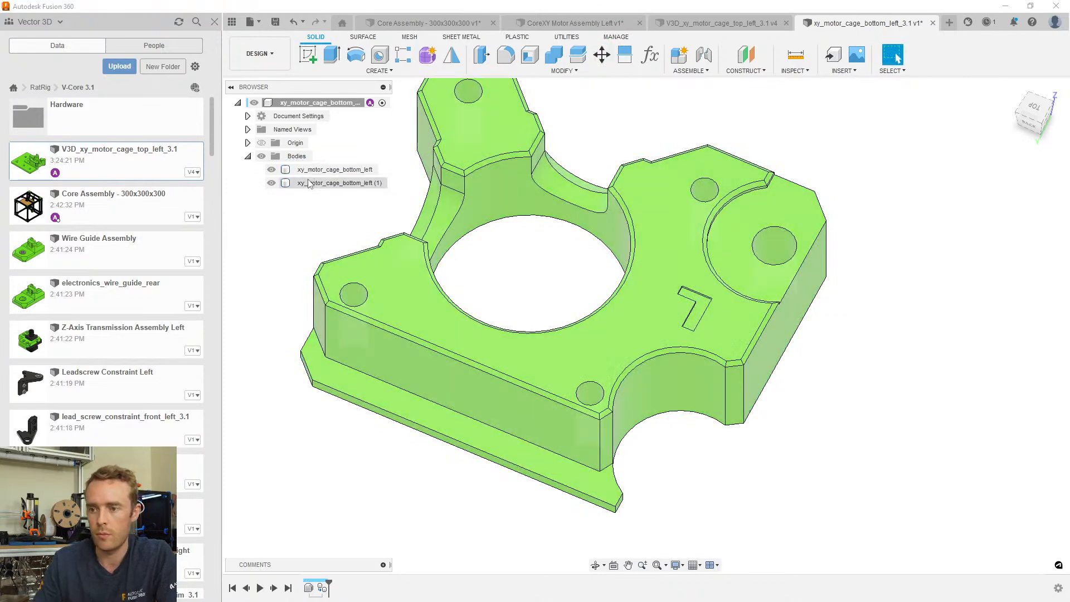
# Duplicate the bottom-left motor cage body in place, naming the source body Original and the copy Modified
pyautogui.hotkey('ctrl', 'v')
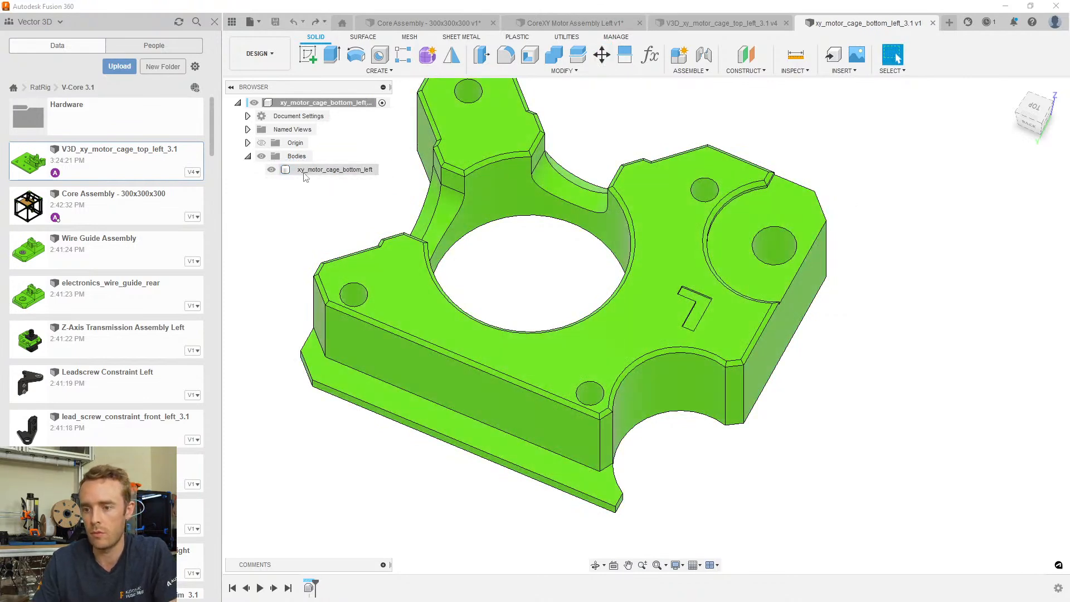
pyautogui.press('Return')
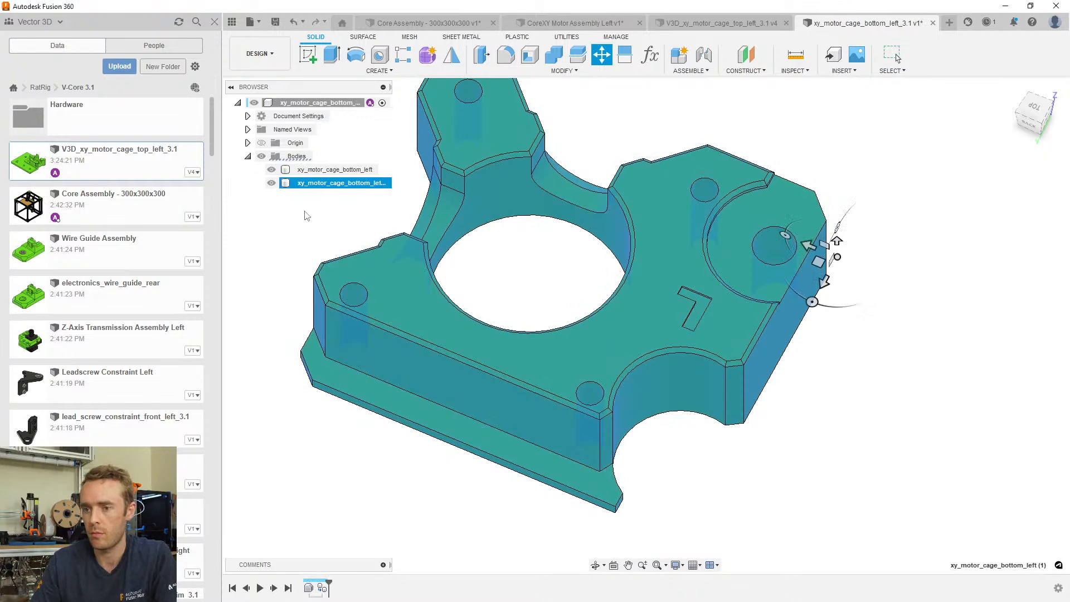
pyautogui.doubleClick(332, 169)
pyautogui.write('Original')
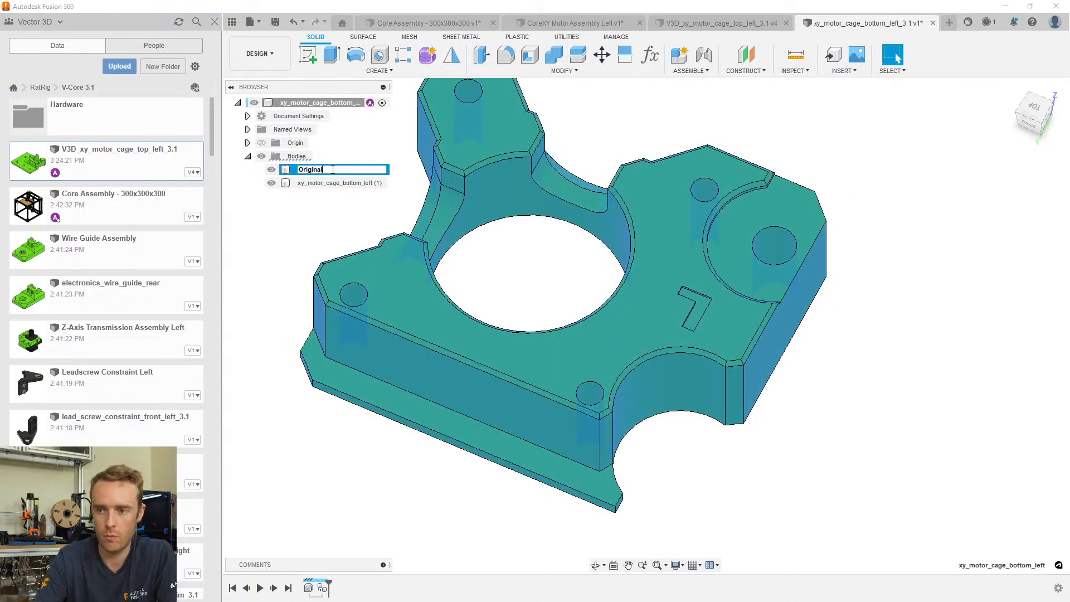
pyautogui.press('Return')
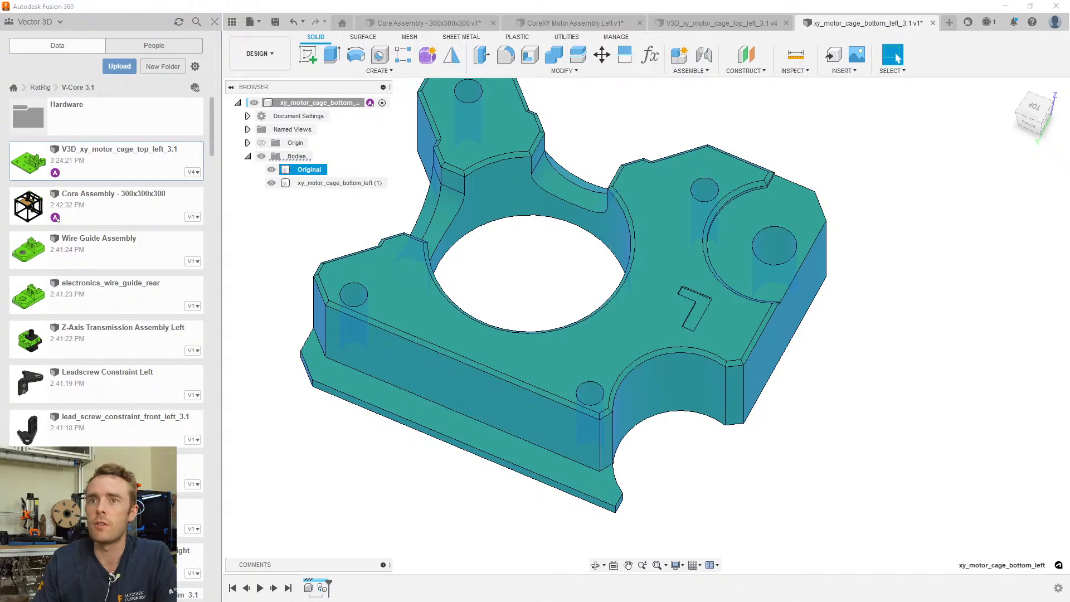
pyautogui.click(263, 247)
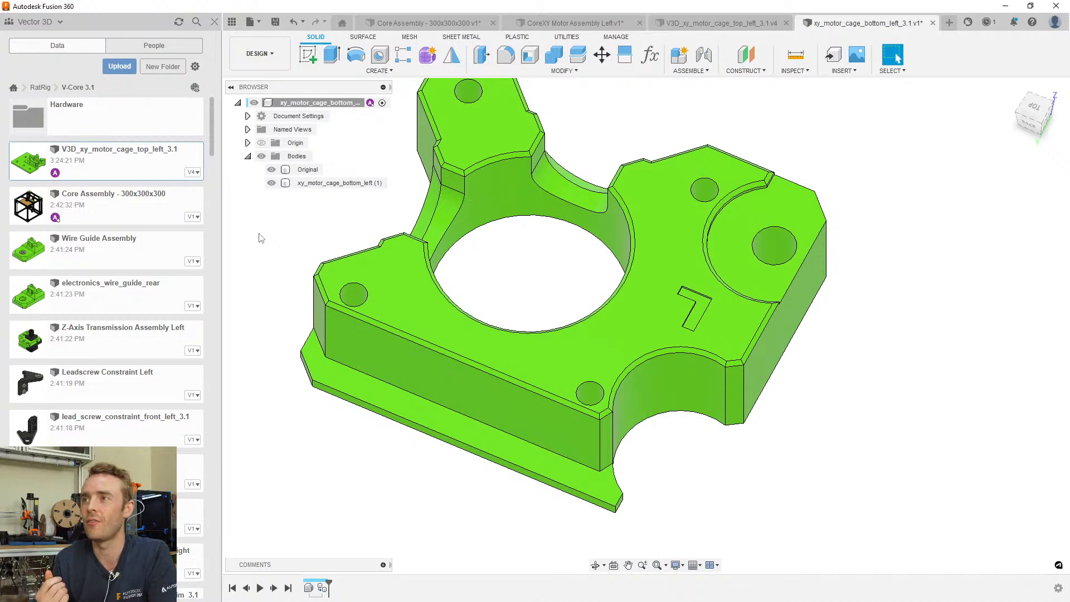
pyautogui.doubleClick(317, 183)
pyautogui.write('M')
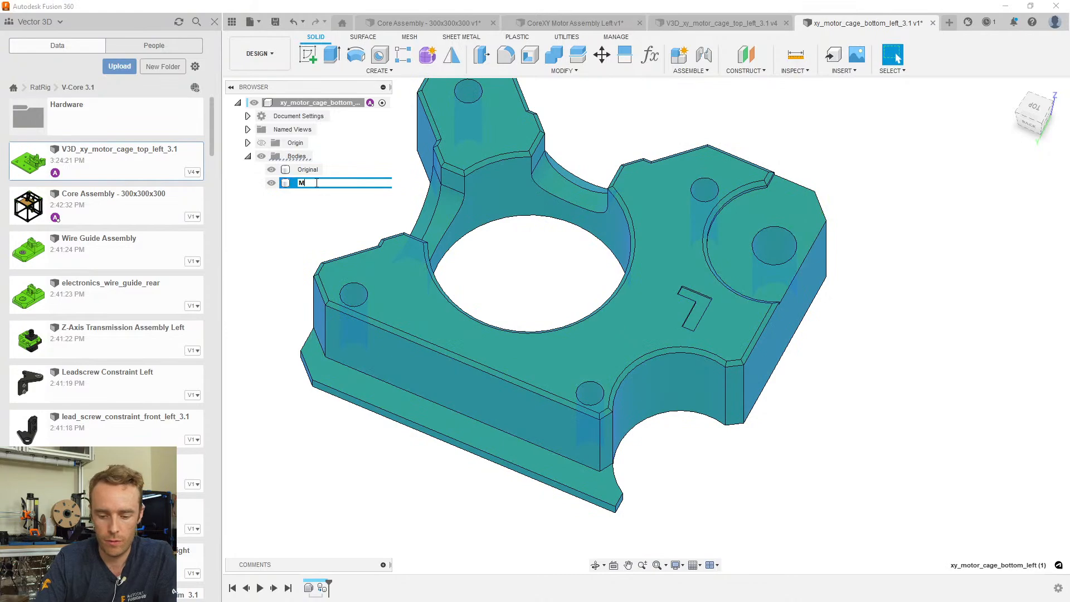
pyautogui.write('odified')
pyautogui.press('Return')
# Compare the Original and Modified bodies in the V3D_xy_motor_cage_top_left_3.1 design by alternating their visibility
pyautogui.click(719, 23)
pyautogui.keyDown('shift'); pyautogui.moveTo(724, 378); pyautogui.dragTo(835, 242, button='middle'); pyautogui.keyUp('shift')
pyautogui.click(819, 320)
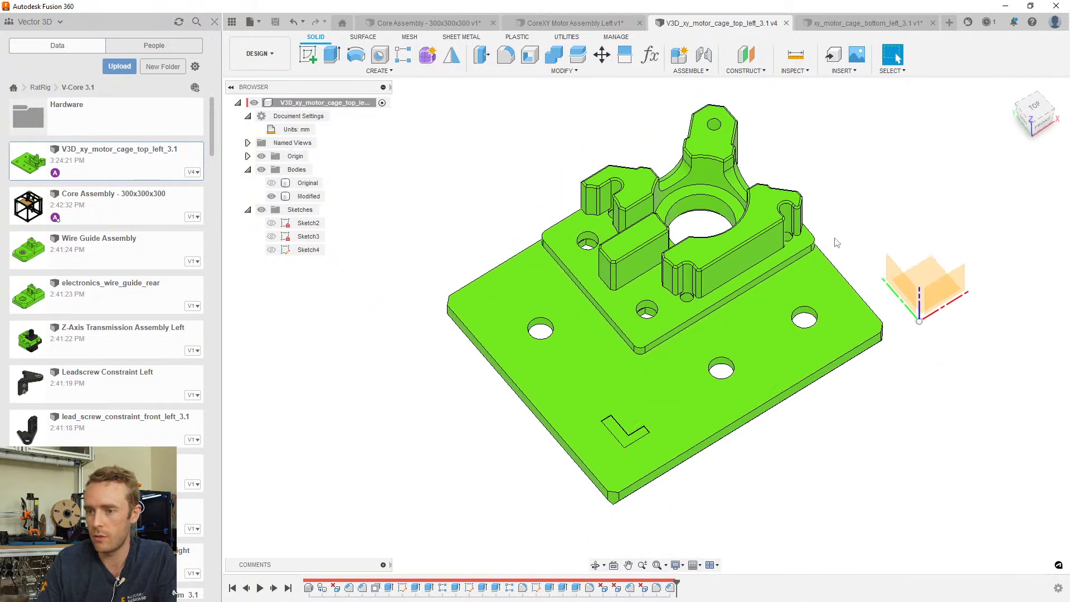
pyautogui.click(271, 183)
pyautogui.click(271, 196)
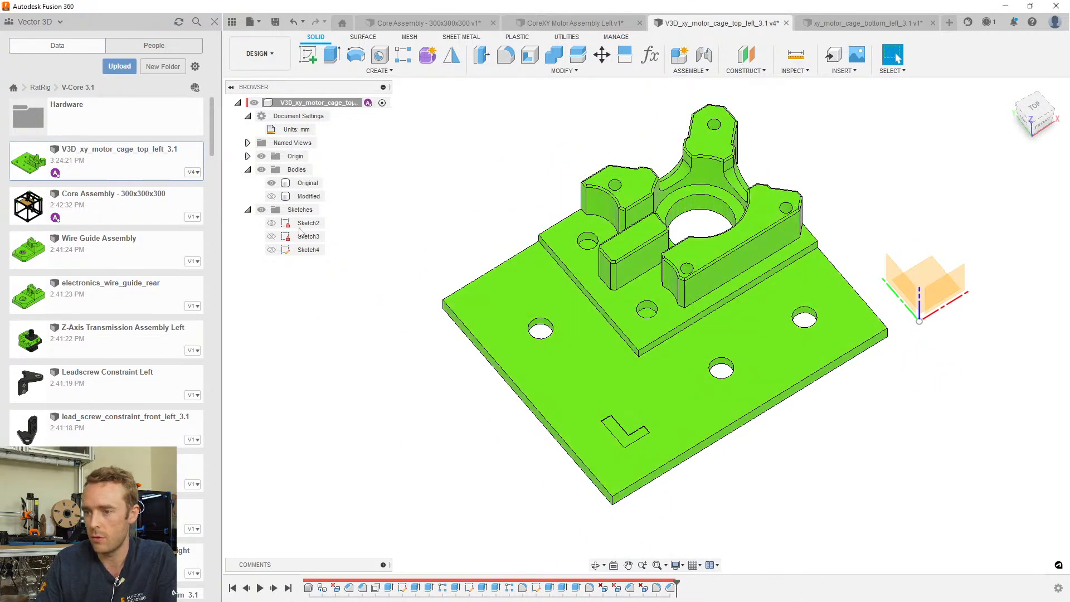
pyautogui.click(272, 196)
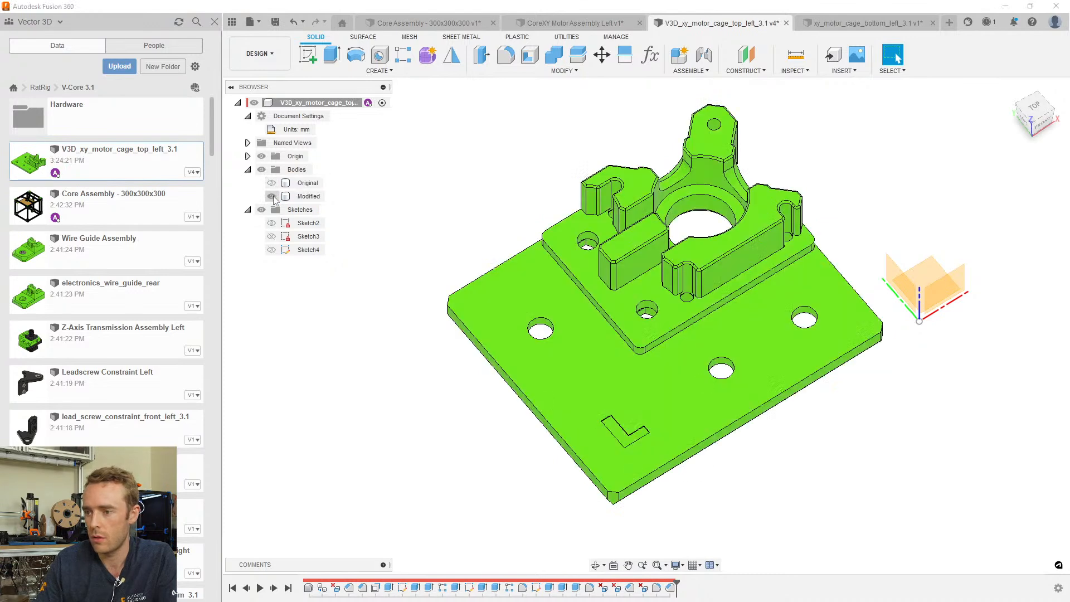
pyautogui.click(271, 183)
pyautogui.click(272, 183)
pyautogui.click(271, 183)
pyautogui.click(271, 183)
pyautogui.click(271, 184)
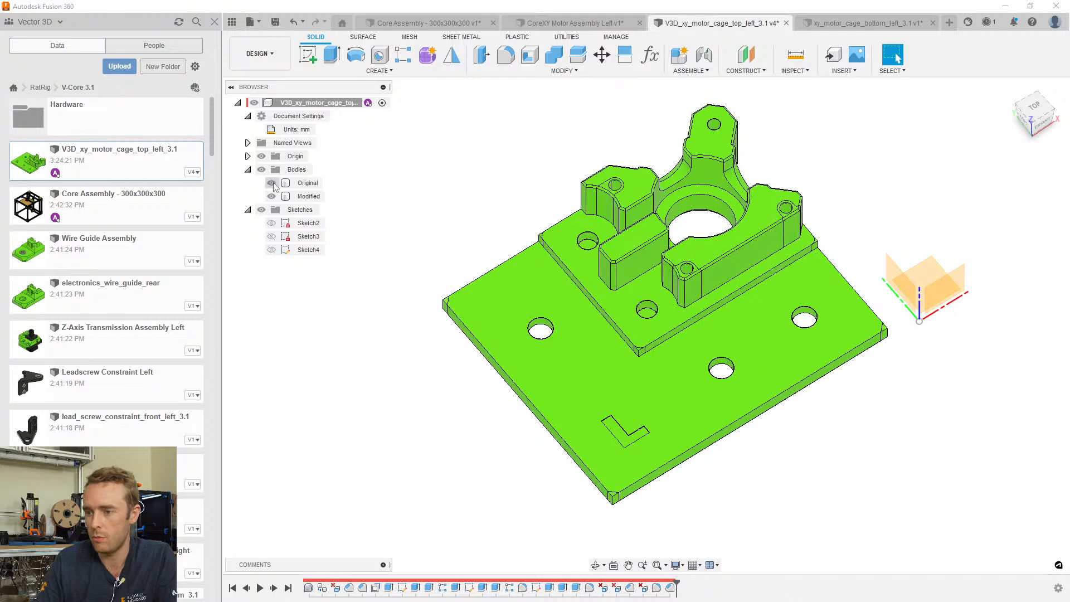
pyautogui.click(271, 183)
pyautogui.click(272, 183)
pyautogui.click(272, 184)
pyautogui.click(271, 183)
pyautogui.click(271, 184)
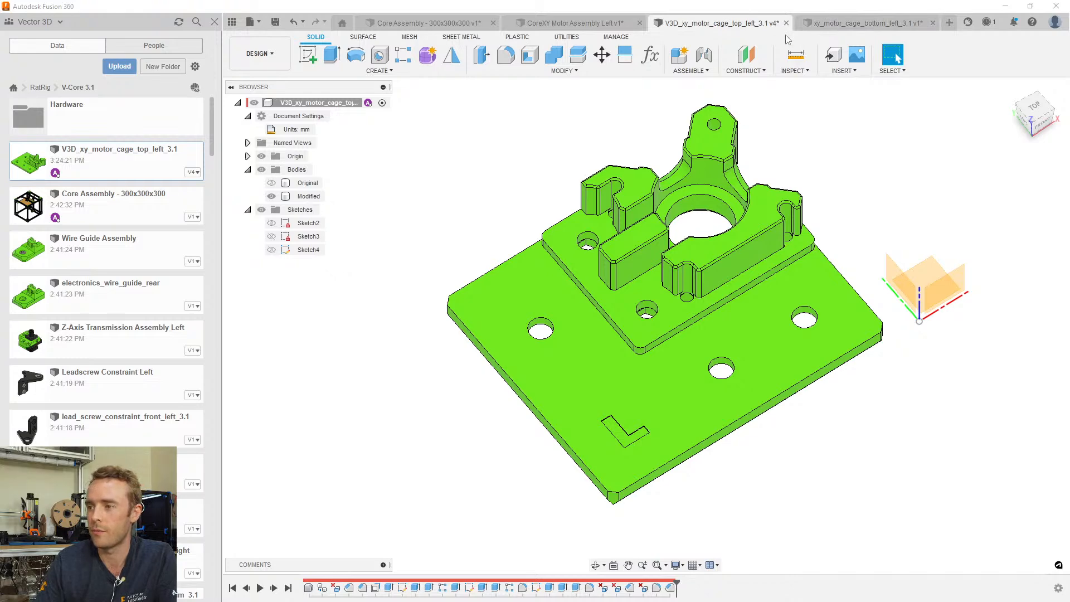
# Save the top-left motor cage design and return to the xy_motor_cage_bottom_left_3.1 document
pyautogui.hotkey('ctrl', 's')
pyautogui.press('Return')
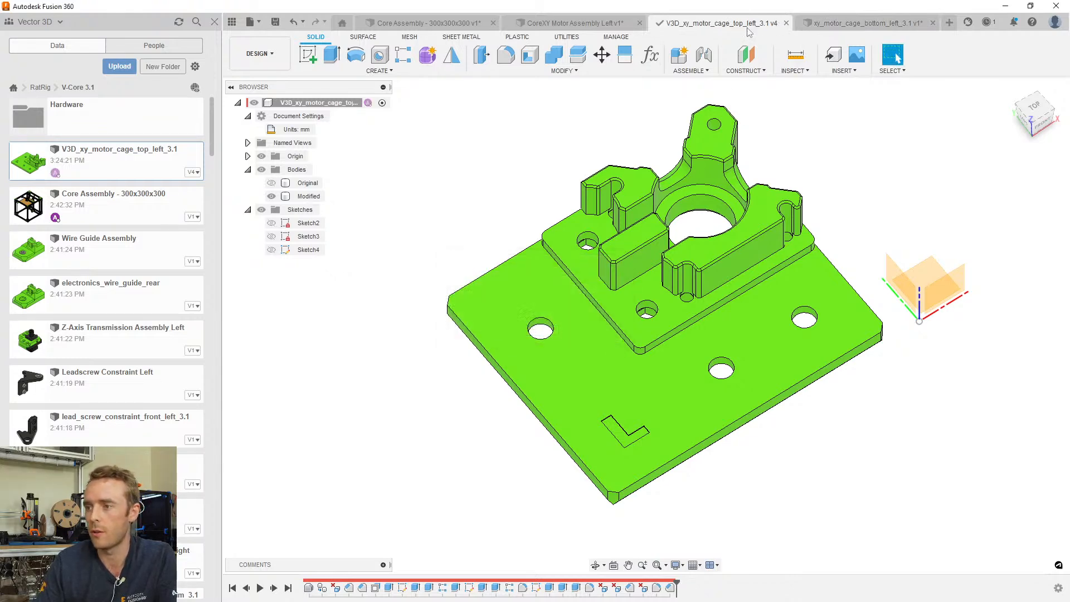
pyautogui.click(828, 23)
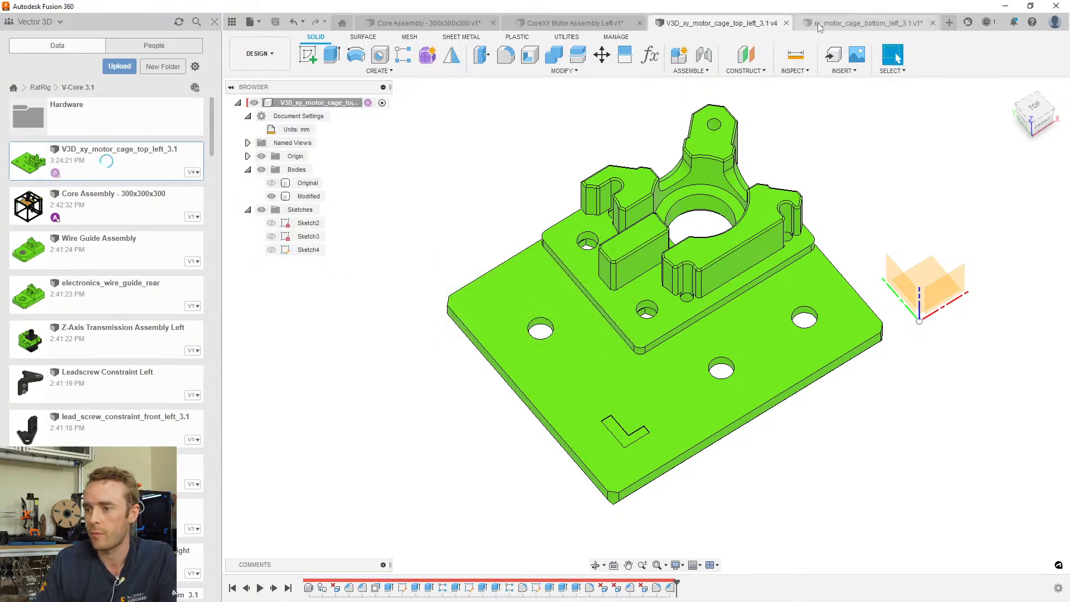
# Start enlarging the screw hole in the cage's protruding corner post with a face offset of -0.1 mm
pyautogui.keyDown('shift'); pyautogui.moveTo(737, 330); pyautogui.dragTo(783, 362, button='middle'); pyautogui.keyUp('shift')
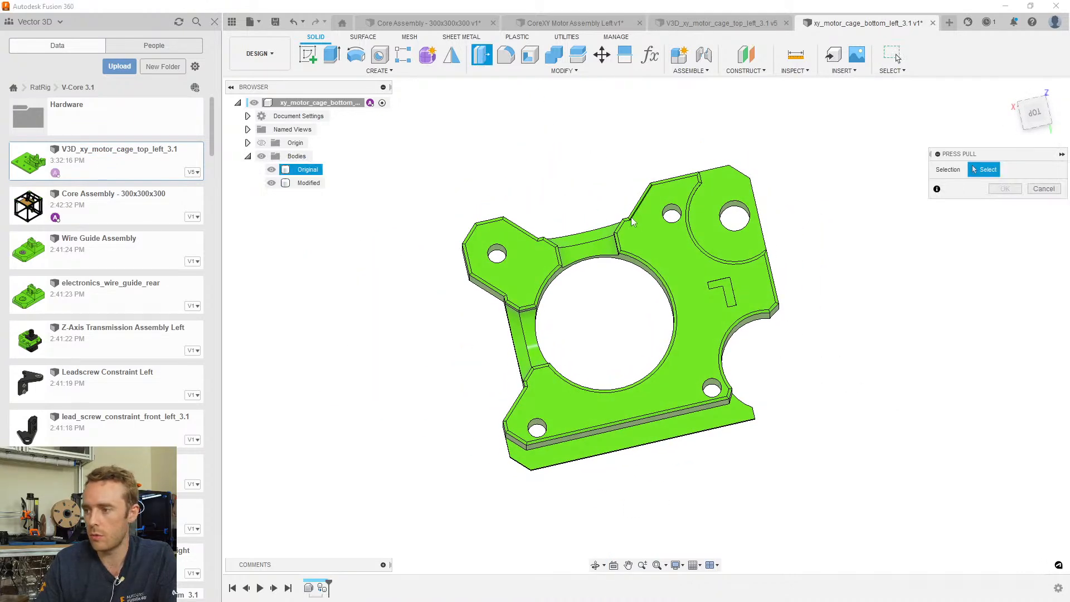
pyautogui.keyDown('shift'); pyautogui.moveTo(632, 267); pyautogui.dragTo(628, 234, button='middle'); pyautogui.keyUp('shift')
pyautogui.scroll(3, 512, 244)
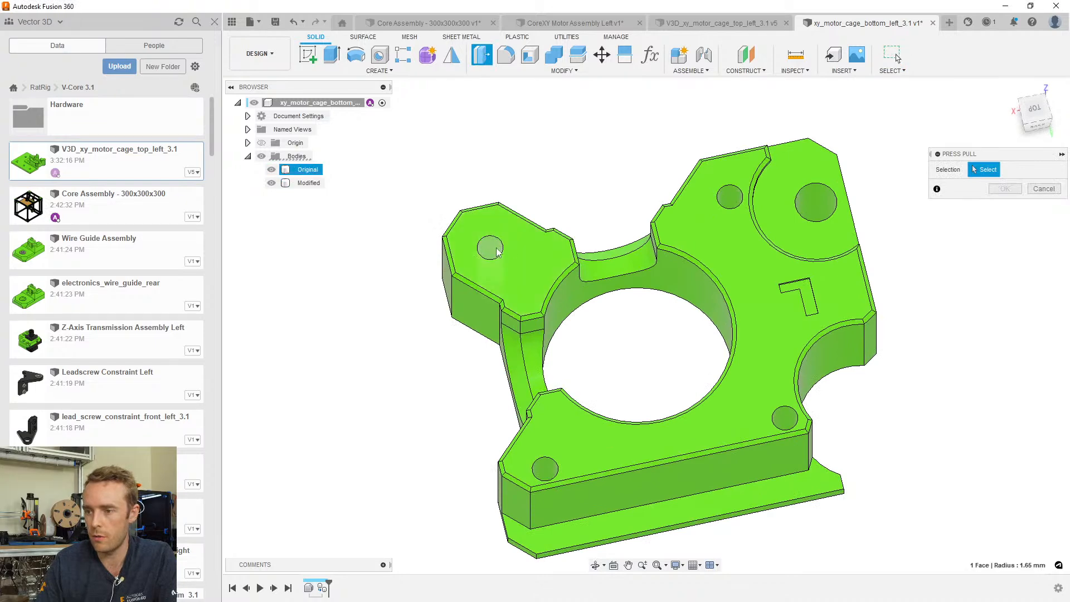
pyautogui.click(491, 248)
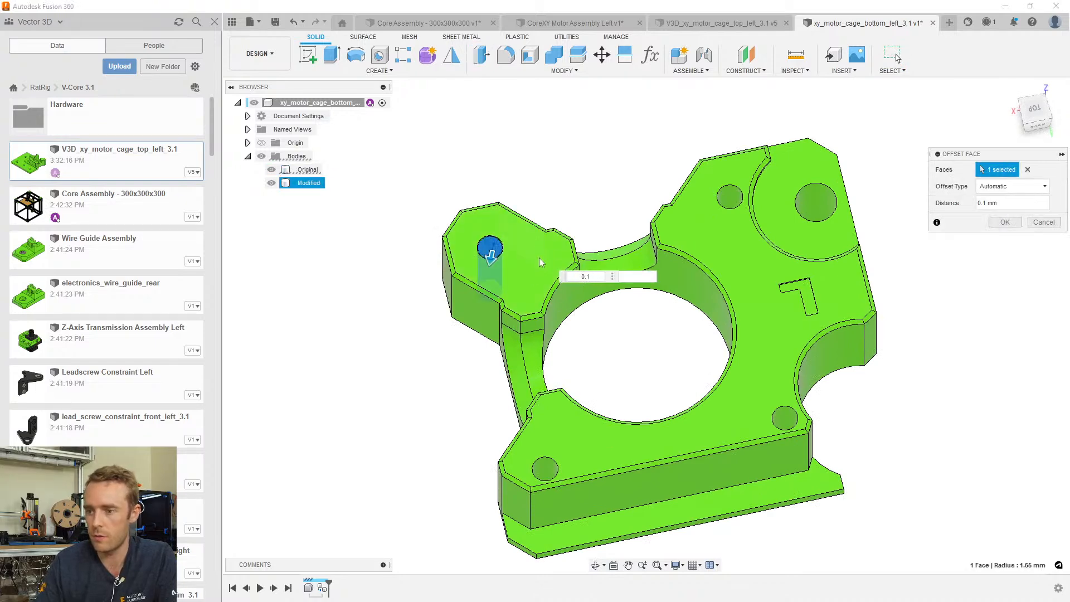
pyautogui.scroll(2, 532, 360)
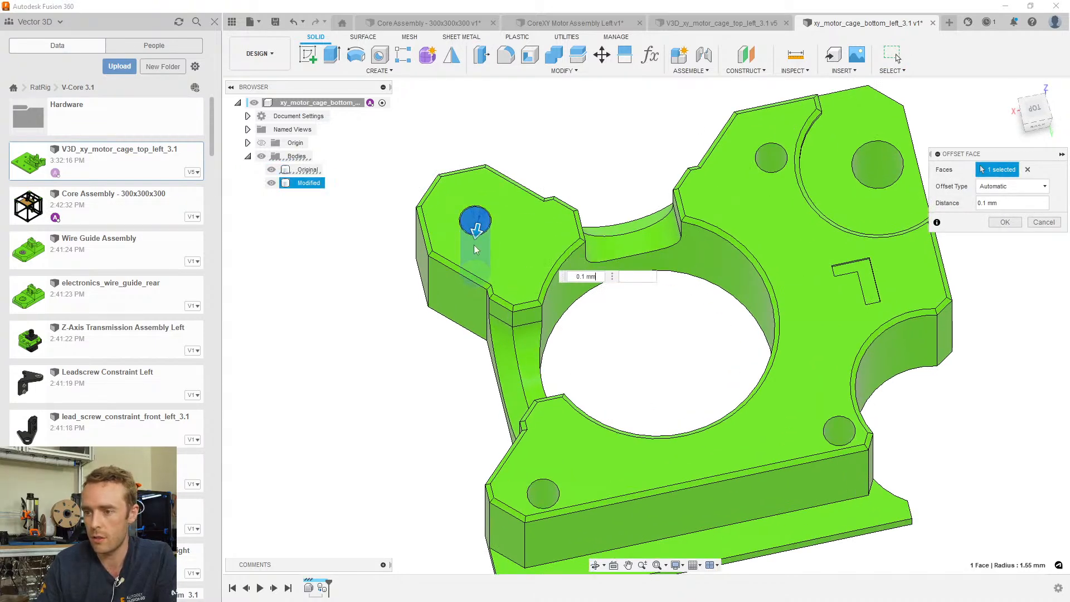
pyautogui.scroll(5, 475, 226)
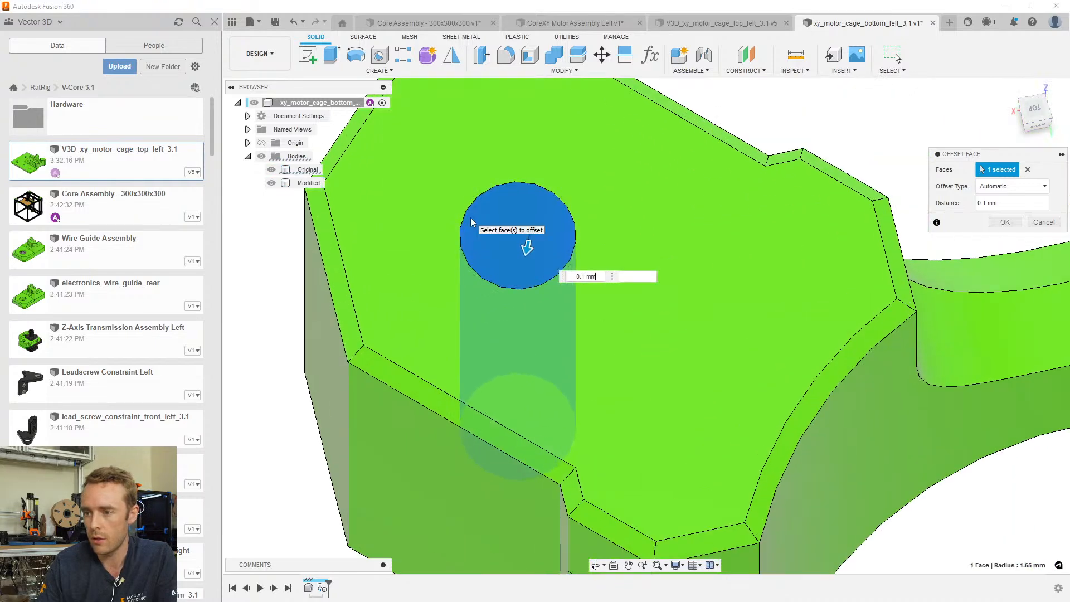
pyautogui.write('-')
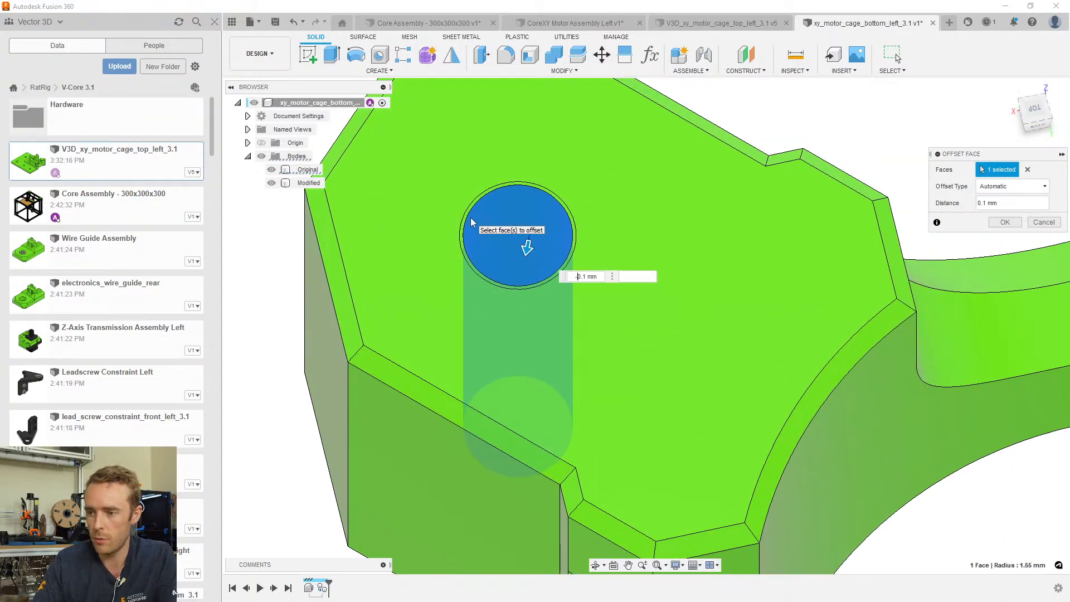
# Extend the -0.1 mm face offset to the other three screw holes and the large hole, apply it and recheck its face selection
pyautogui.scroll(-5, 564, 342)
pyautogui.scroll(-3, 825, 434)
pyautogui.moveTo(832, 436); pyautogui.dragTo(727, 381, button='middle')
pyautogui.scroll(2, 761, 387)
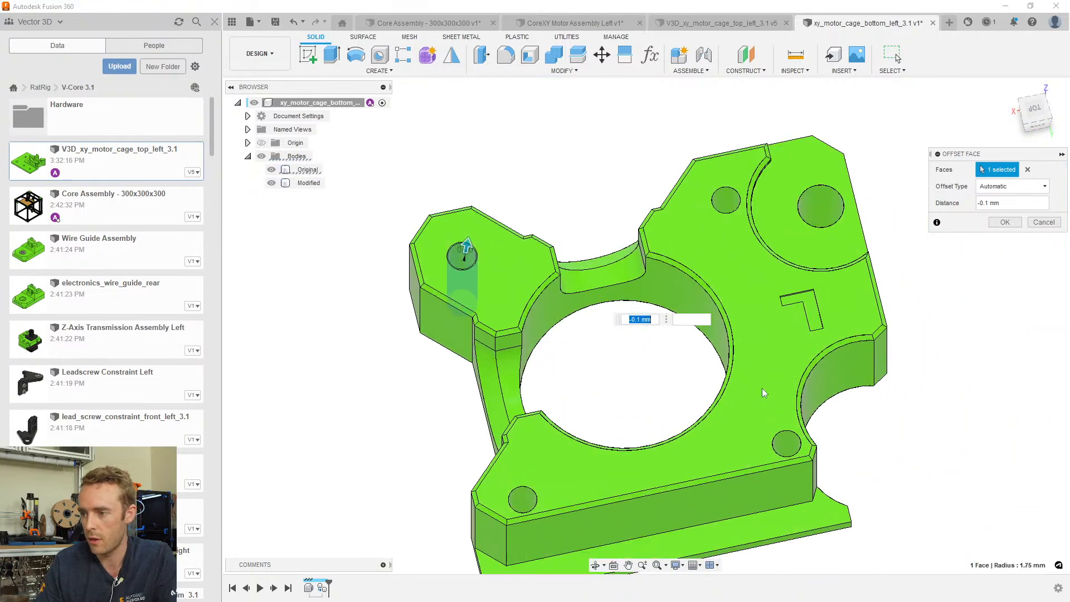
pyautogui.click(523, 499)
pyautogui.click(786, 443)
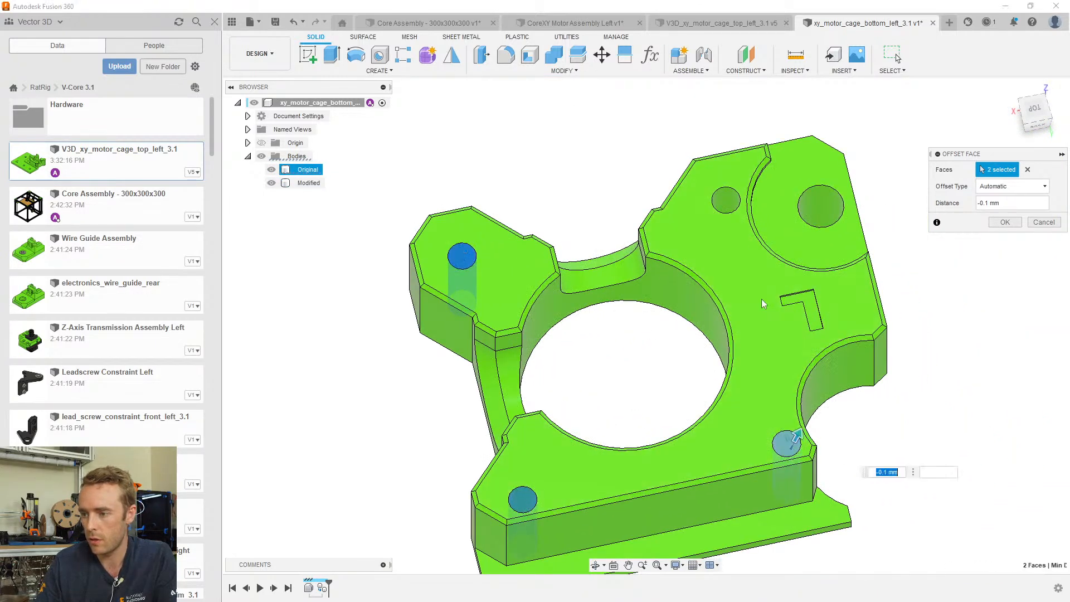
pyautogui.click(731, 208)
pyautogui.keyDown('shift'); pyautogui.moveTo(731, 208); pyautogui.dragTo(808, 256, button='middle'); pyautogui.keyUp('shift')
pyautogui.press('Return')
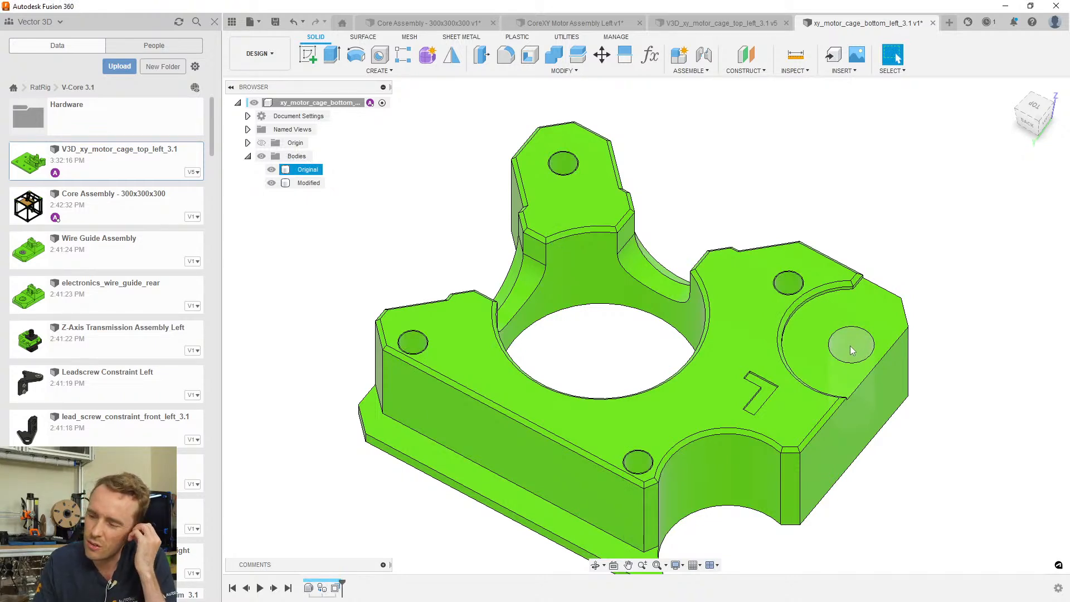
pyautogui.click(448, 542)
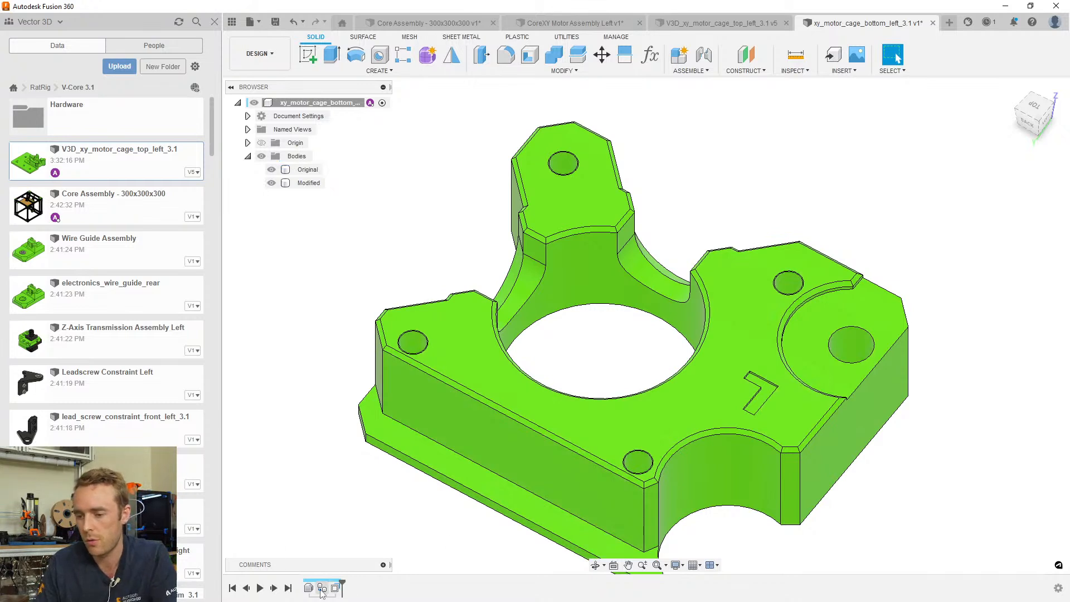
pyautogui.doubleClick(334, 588)
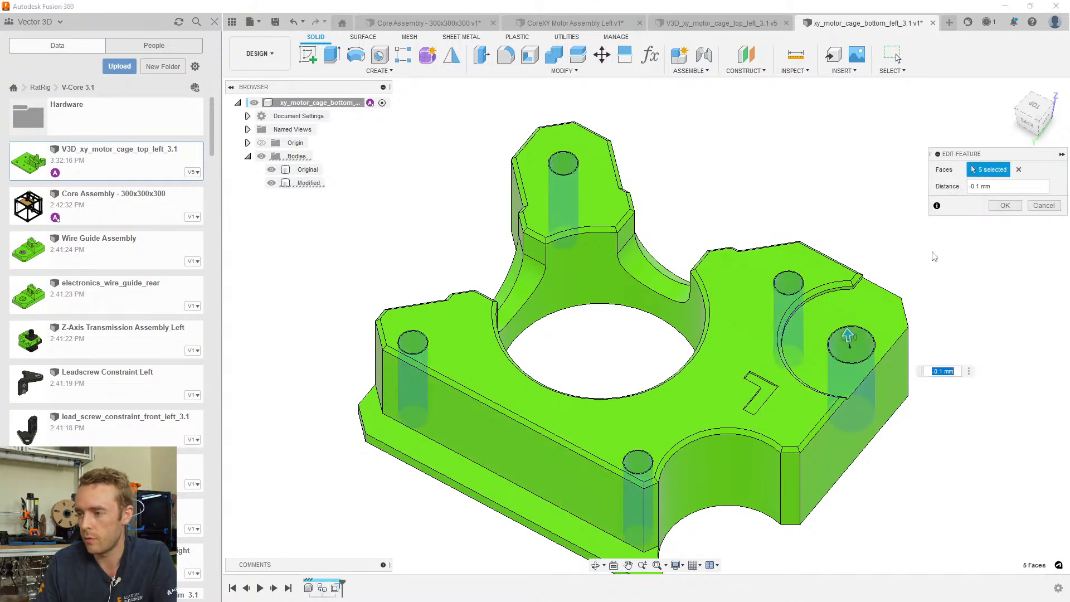
pyautogui.click(1004, 205)
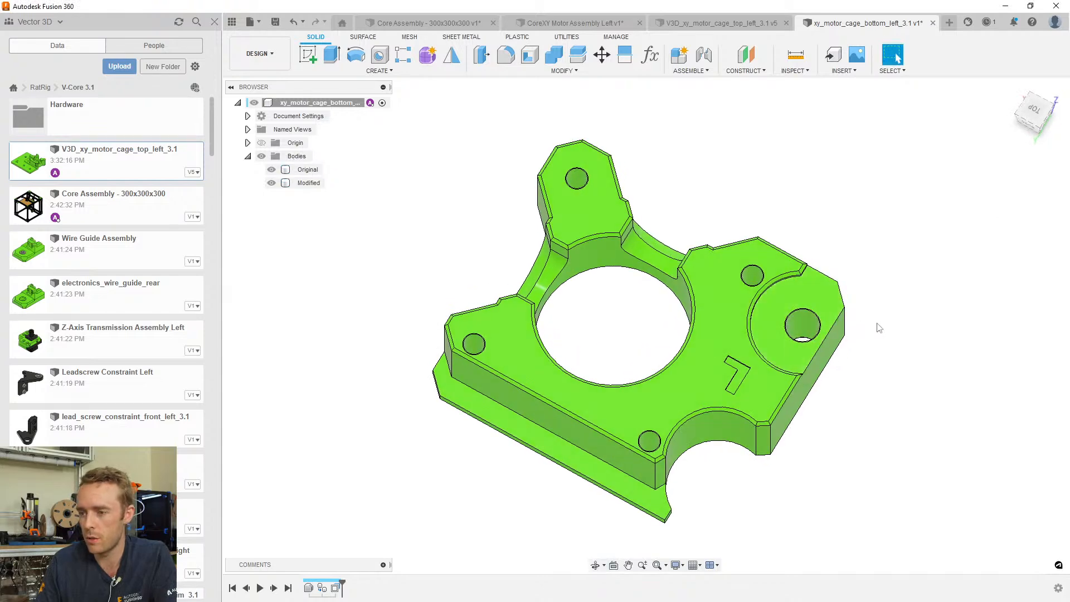
# Compare the hole edges of both bodies, leave only the Modified body visible, and delete the hole offset feature
pyautogui.keyDown('shift'); pyautogui.moveTo(788, 358); pyautogui.dragTo(993, 326, button='middle'); pyautogui.keyUp('shift')
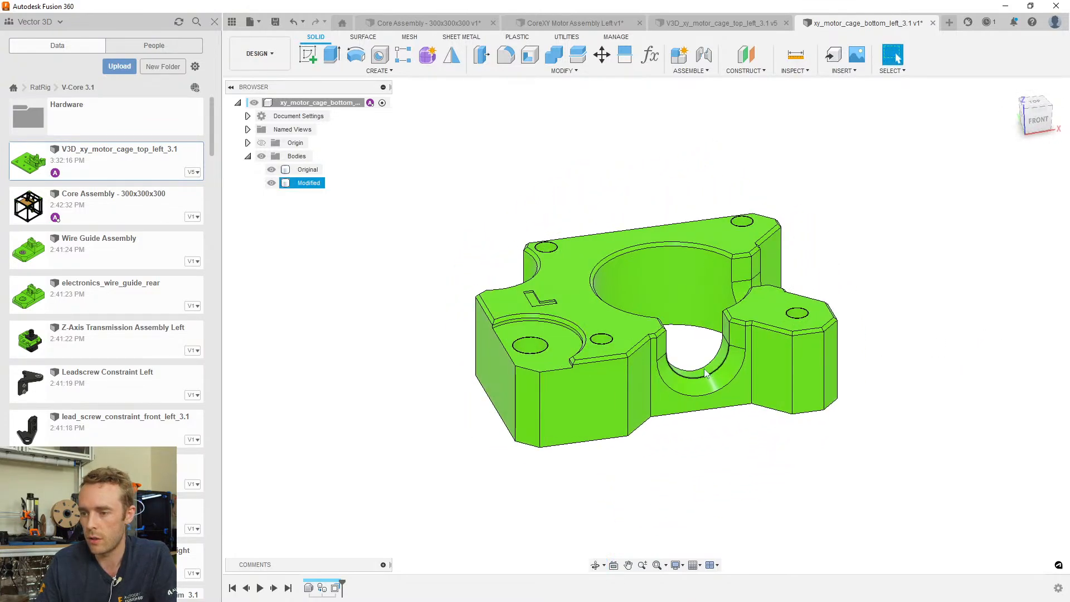
pyautogui.scroll(4, 602, 332)
pyautogui.scroll(10, 602, 333)
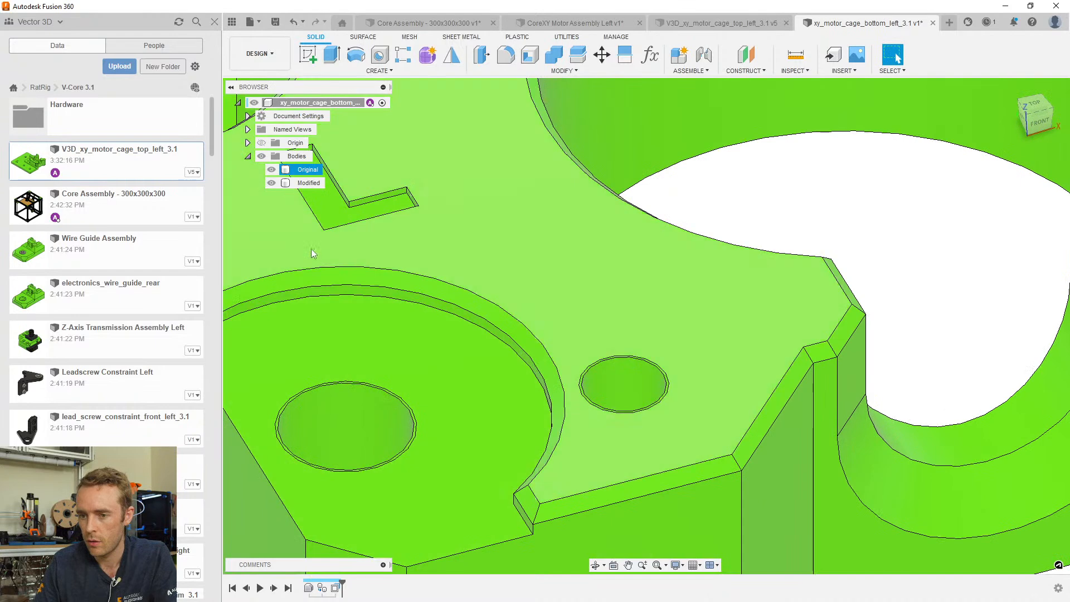
pyautogui.click(272, 170)
pyautogui.click(271, 182)
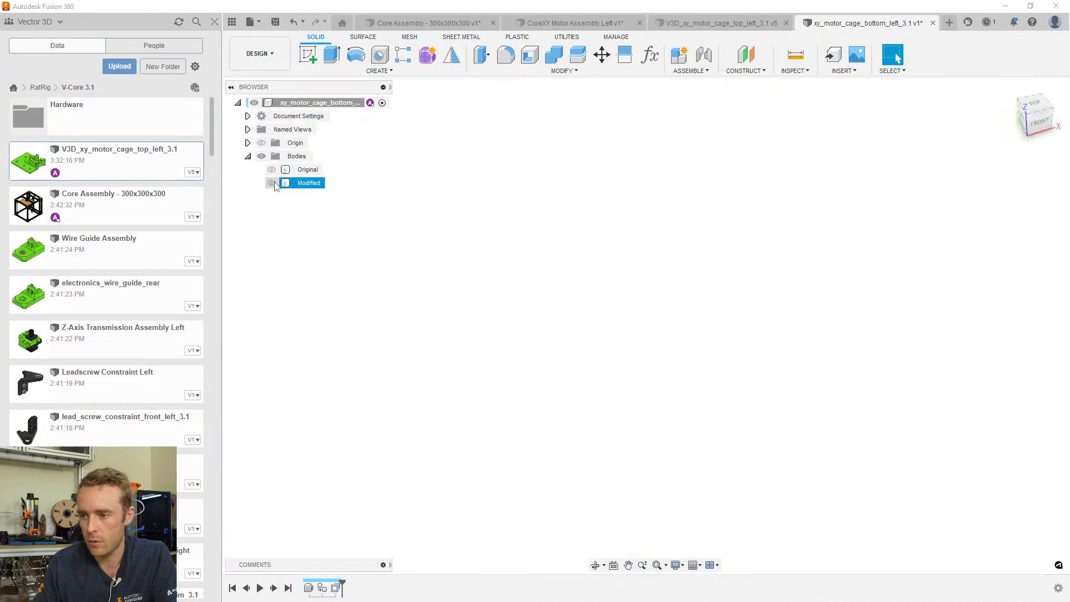
pyautogui.click(271, 184)
pyautogui.click(272, 170)
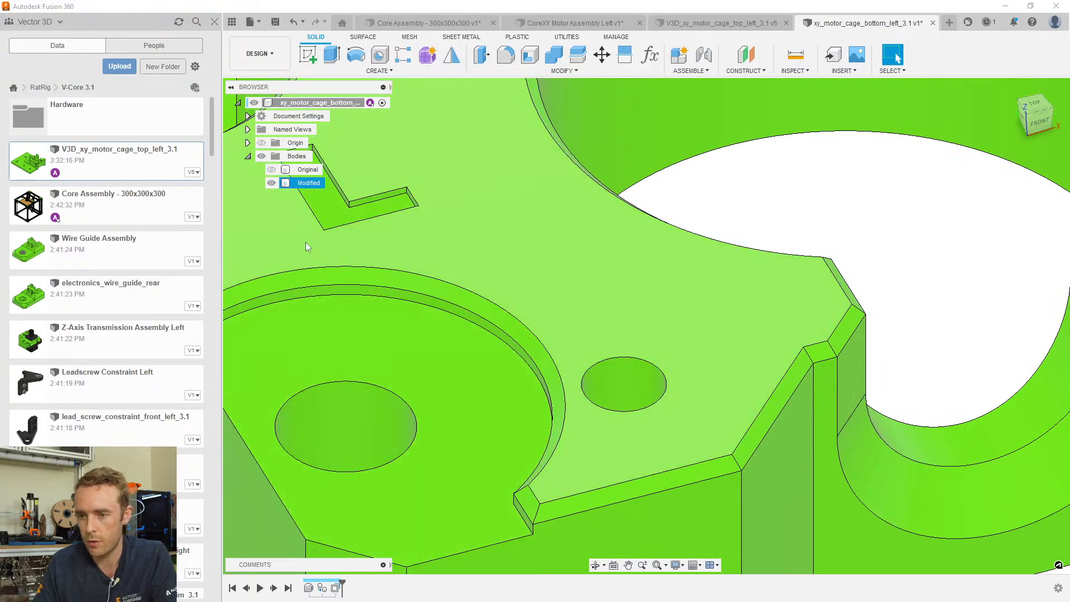
pyautogui.click(339, 588)
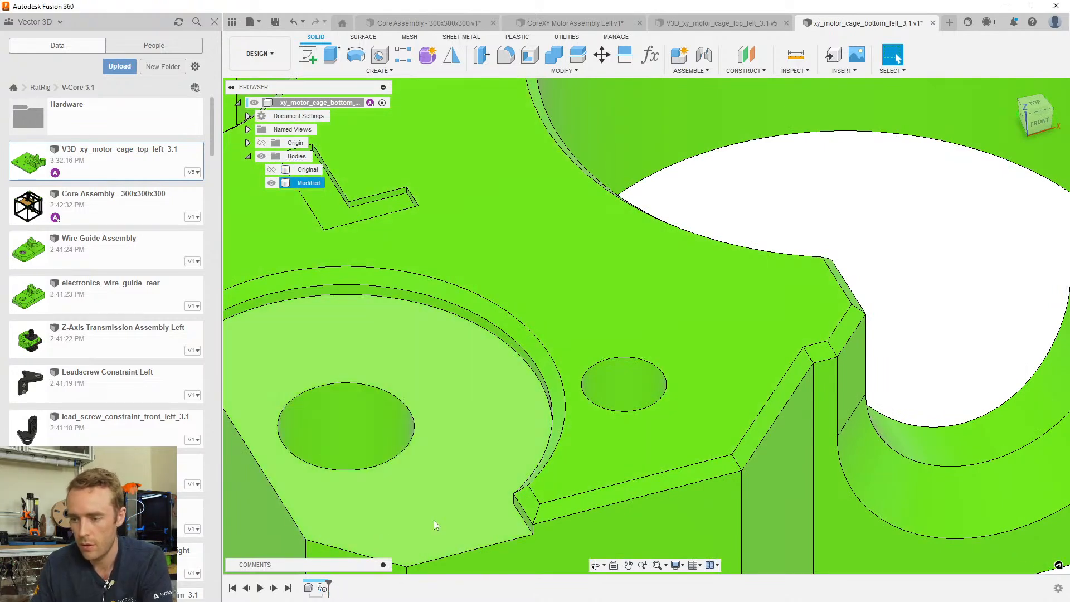
# Offset the faces of the four screw holes and the large hole by -0.1 mm on the Modified body
pyautogui.scroll(-3, 624, 409)
pyautogui.scroll(-3, 665, 231)
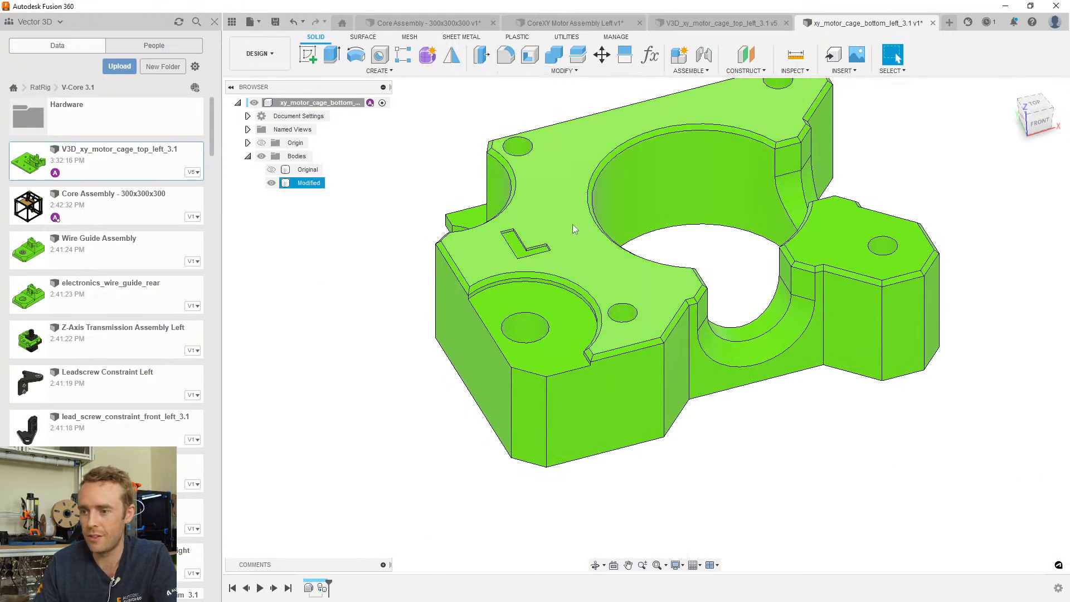
pyautogui.press('q')
pyautogui.click(881, 251)
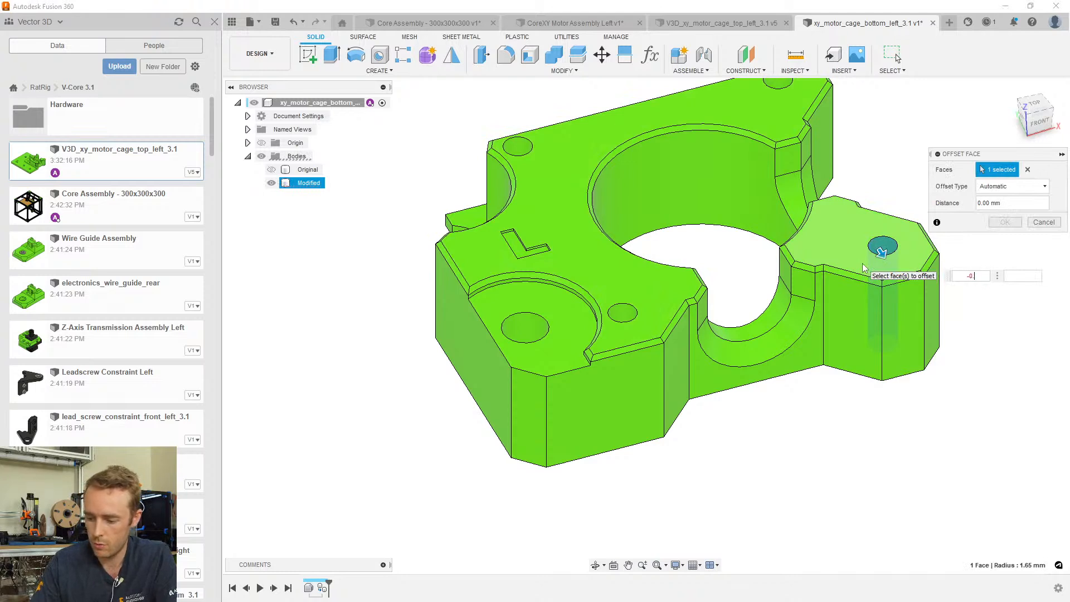
pyautogui.press('Return')
pyautogui.moveTo(753, 188); pyautogui.dragTo(704, 215, button='middle')
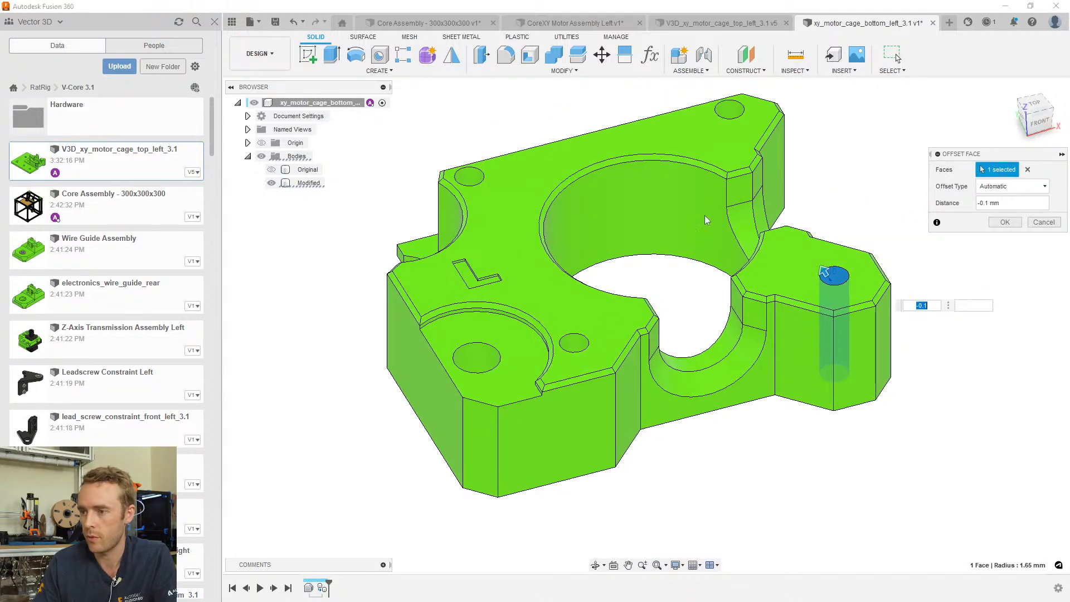
pyautogui.click(729, 109)
pyautogui.click(469, 176)
pyautogui.click(574, 342)
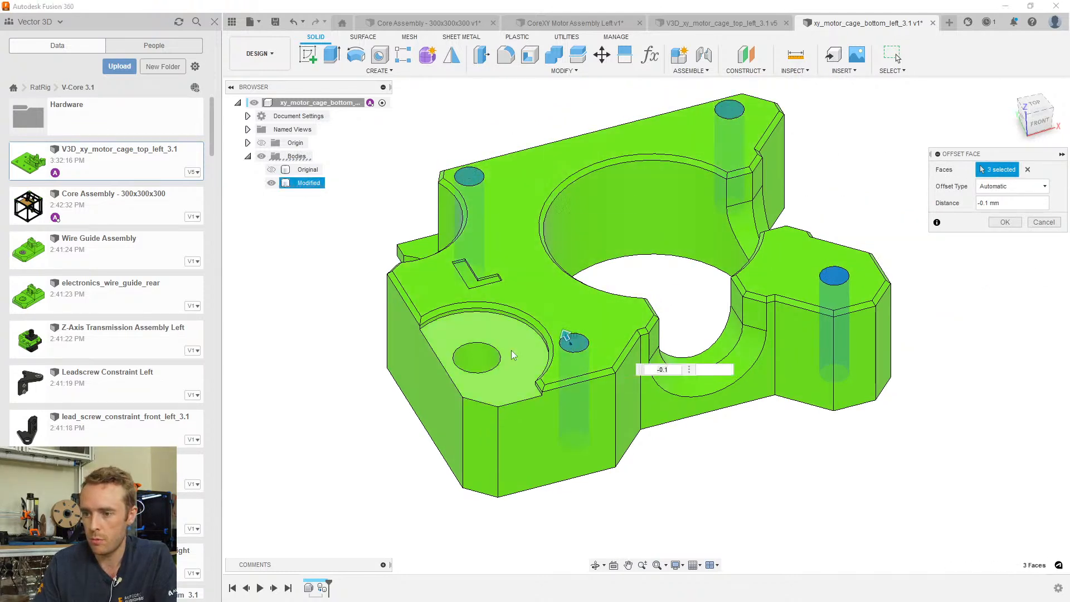
pyautogui.click(483, 357)
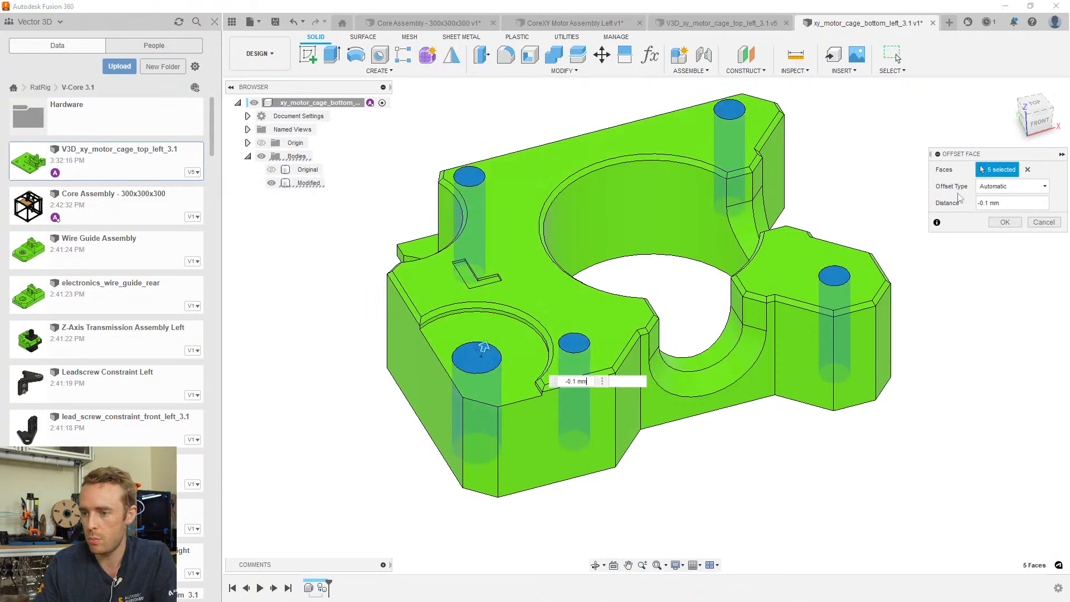
pyautogui.click(1001, 224)
# Sketch two lines on the cage's top face from the screw hole beside the curved cut-out, one horizontal into the cut-out and one vertical past the straight edge
pyautogui.keyDown('shift'); pyautogui.moveTo(663, 304); pyautogui.dragTo(568, 396, button='middle'); pyautogui.keyUp('shift')
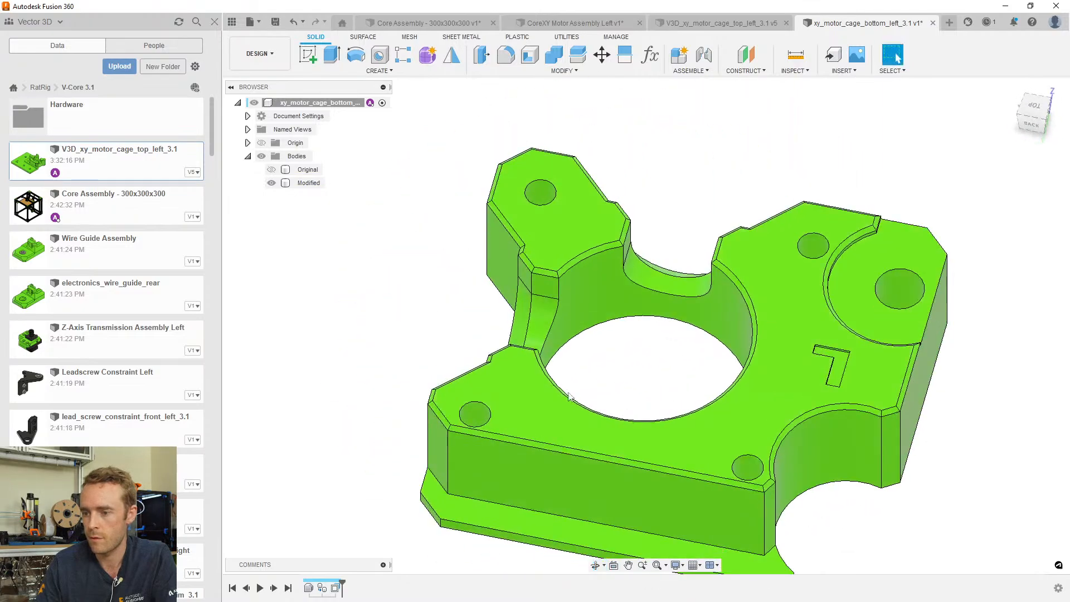
pyautogui.click(305, 60)
pyautogui.click(530, 417)
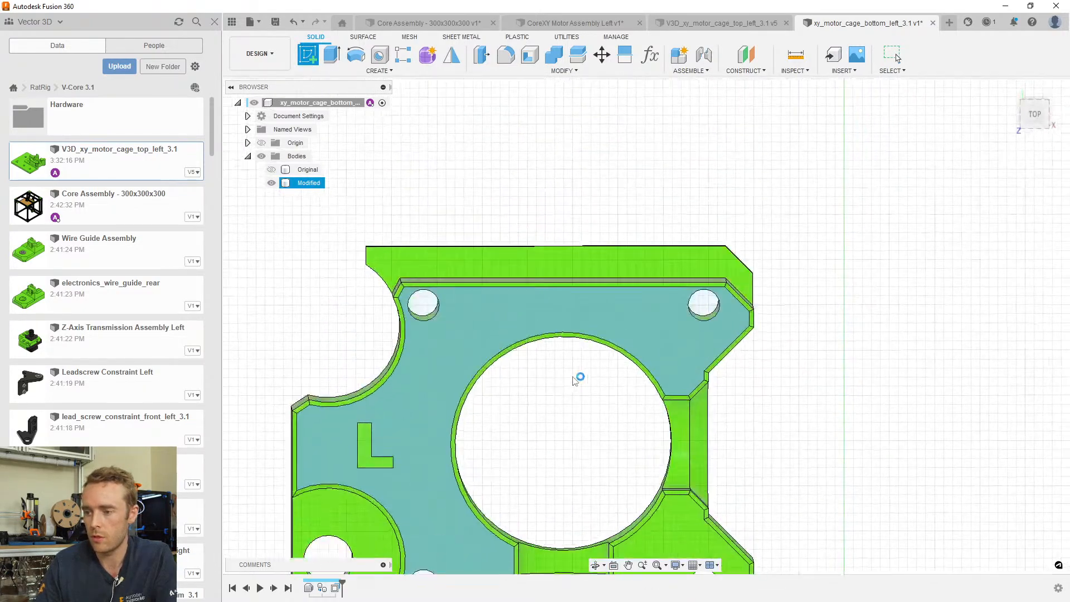
pyautogui.scroll(5, 464, 248)
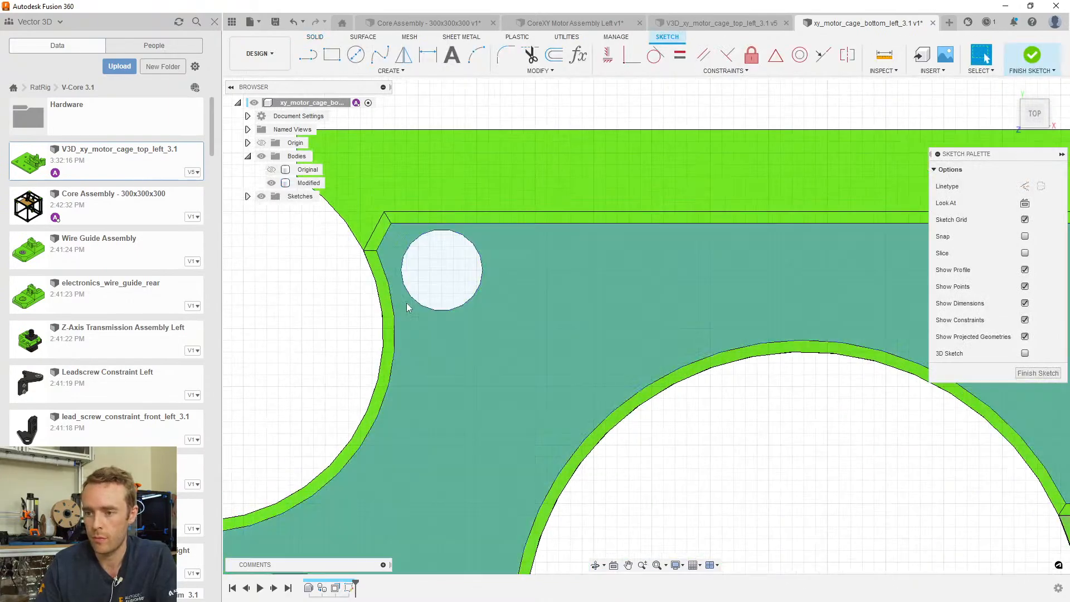
pyautogui.scroll(-1, 433, 337)
pyautogui.moveTo(474, 301)
pyautogui.keyDown('shift'); pyautogui.mouseDown(button='middle')
pyautogui.moveTo(523, 269)
pyautogui.moveTo(477, 313)
pyautogui.mouseUp(button='middle'); pyautogui.keyUp('shift')
pyautogui.scroll(2, 478, 315)
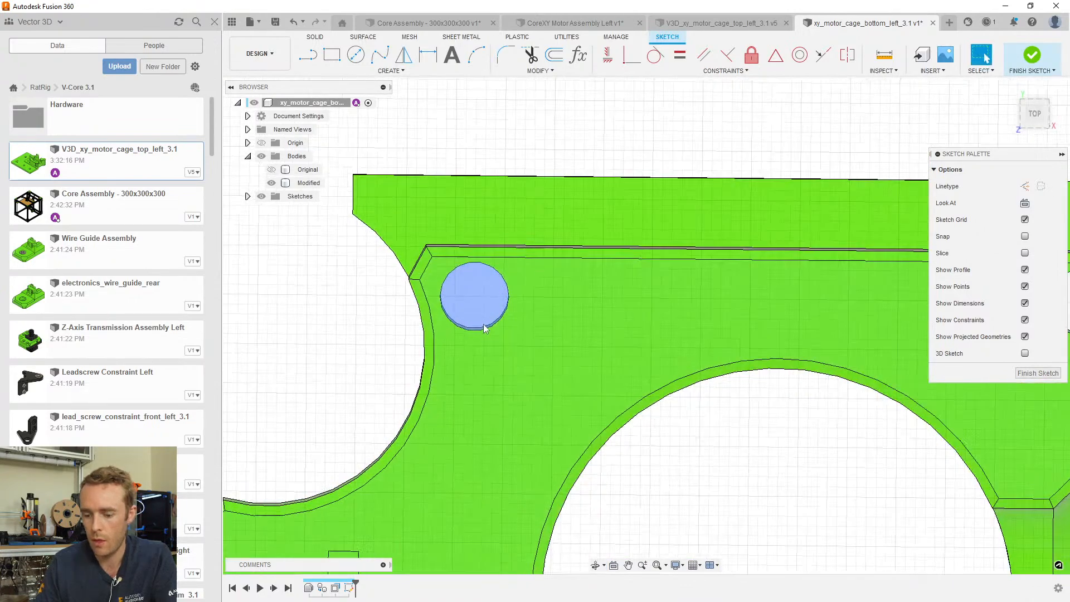
pyautogui.scroll(-2, 457, 258)
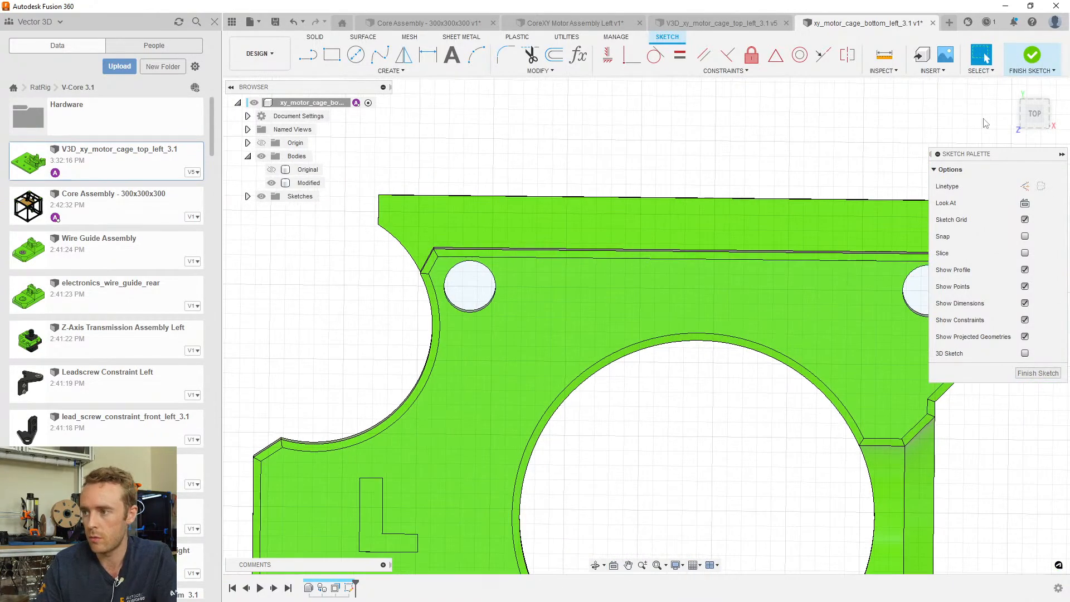
pyautogui.click(1037, 114)
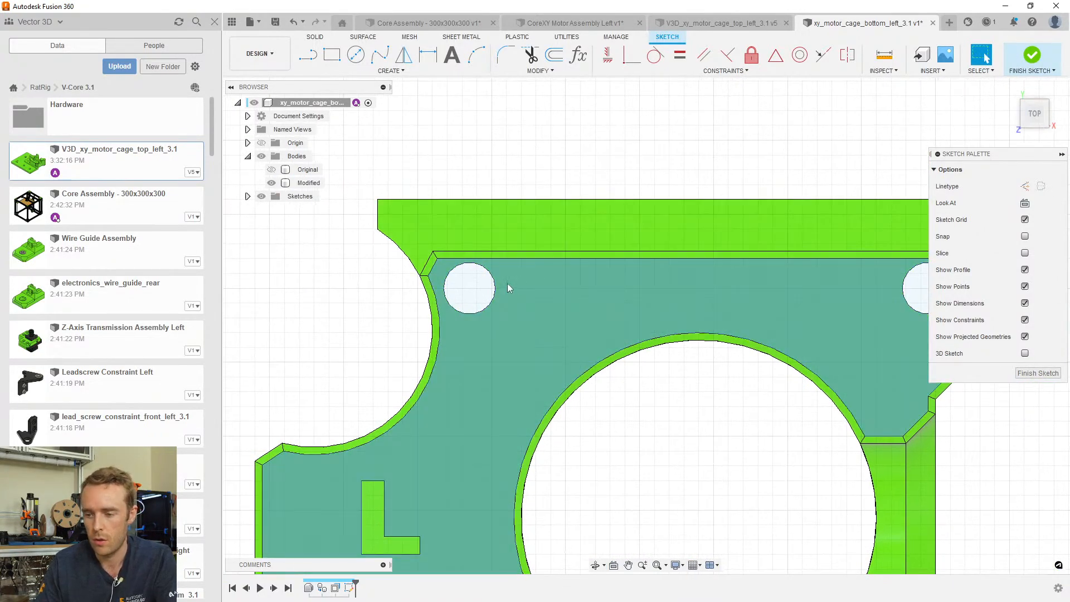
pyautogui.press('l')
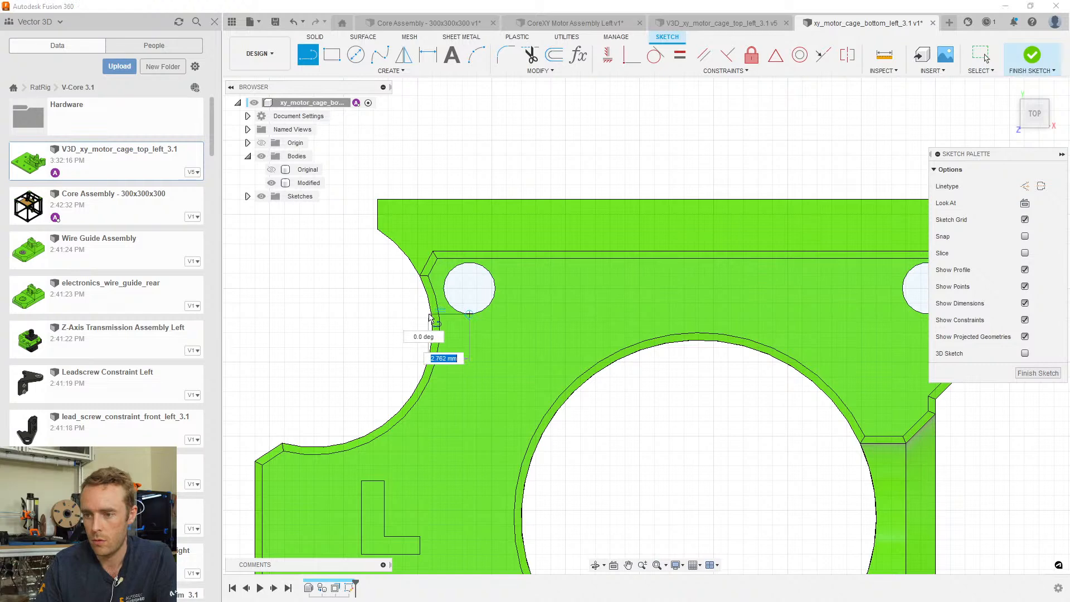
pyautogui.doubleClick(398, 314)
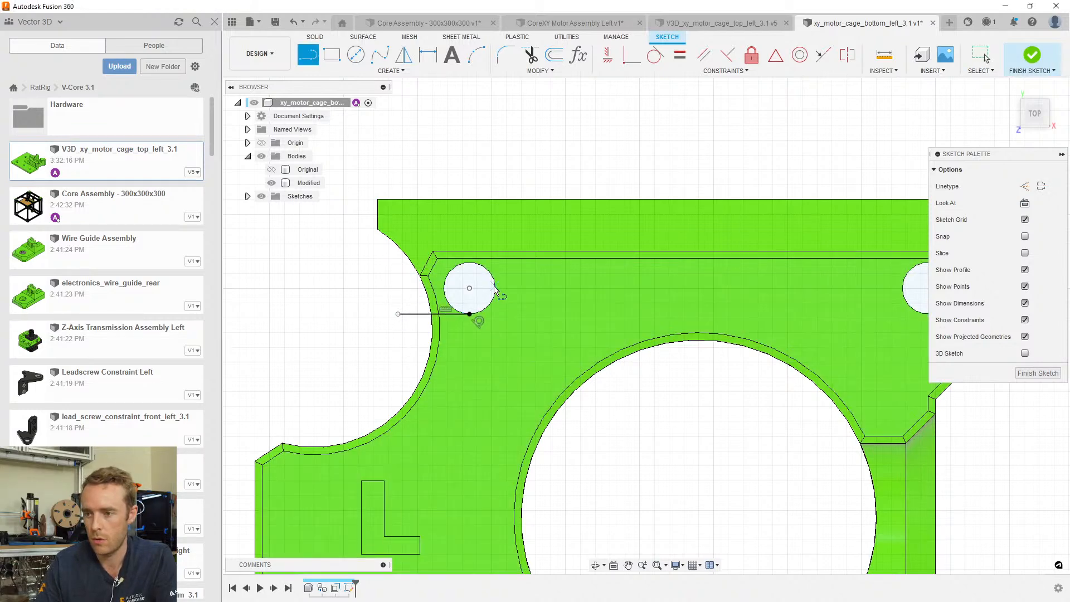
pyautogui.click(493, 288)
pyautogui.click(494, 238)
pyautogui.press('Escape')
# Draw two vertical lines from the sides of the other screw hole along the straight edge, extending past that edge
pyautogui.scroll(-2, 650, 317)
pyautogui.moveTo(650, 317); pyautogui.dragTo(568, 332, button='middle')
pyautogui.scroll(2, 675, 292)
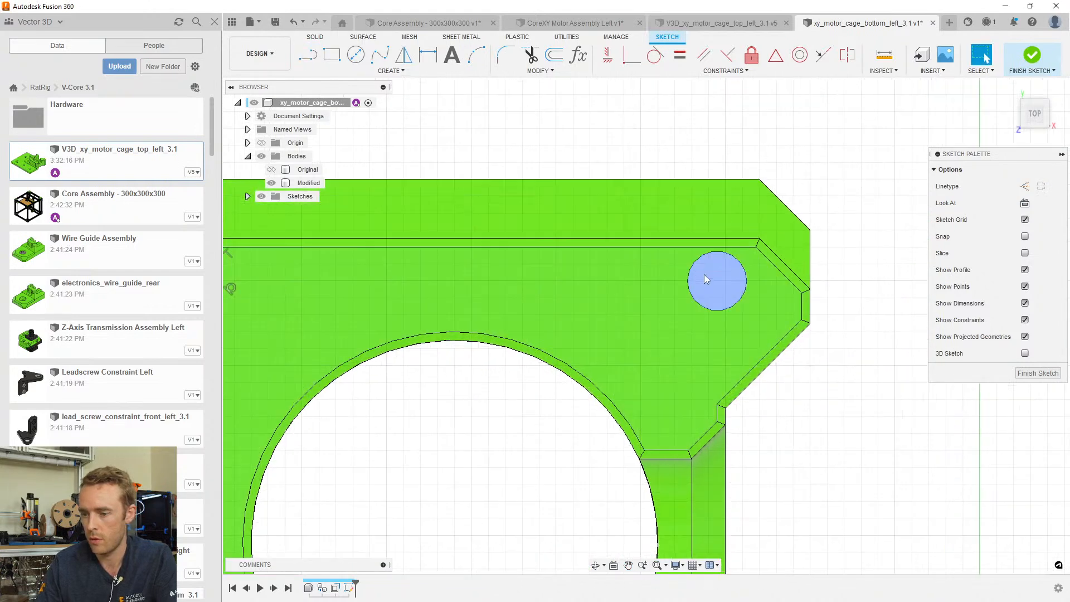
pyautogui.press('l')
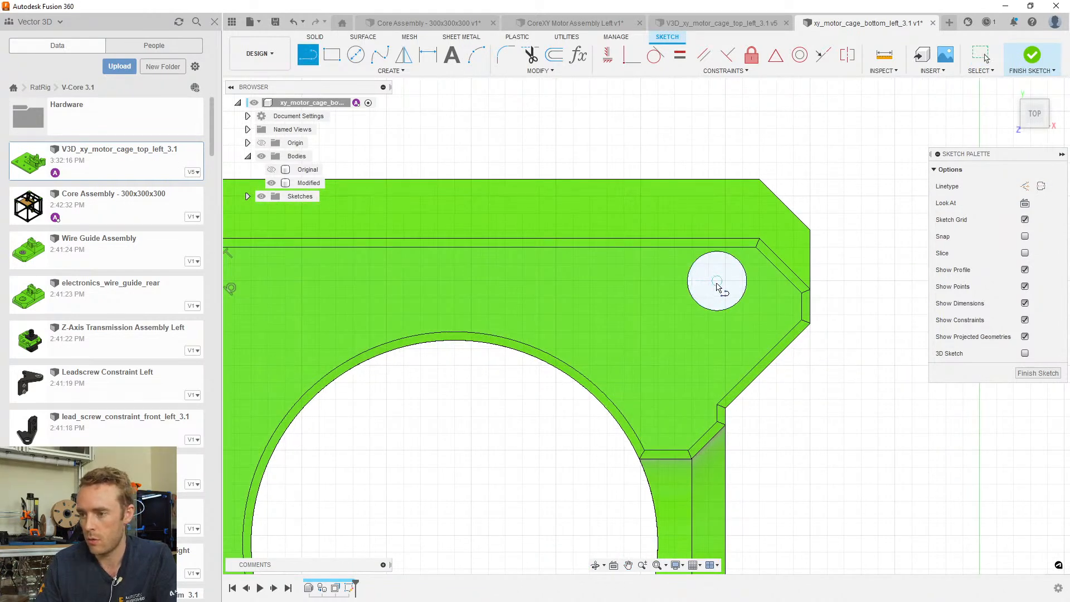
pyautogui.click(687, 281)
pyautogui.doubleClick(687, 214)
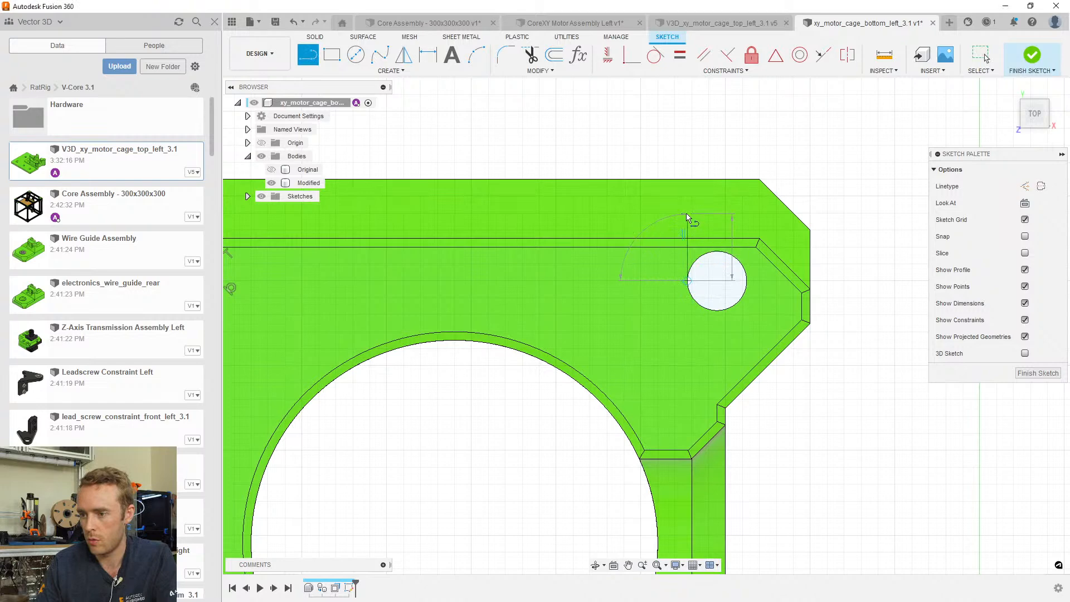
pyautogui.press('l')
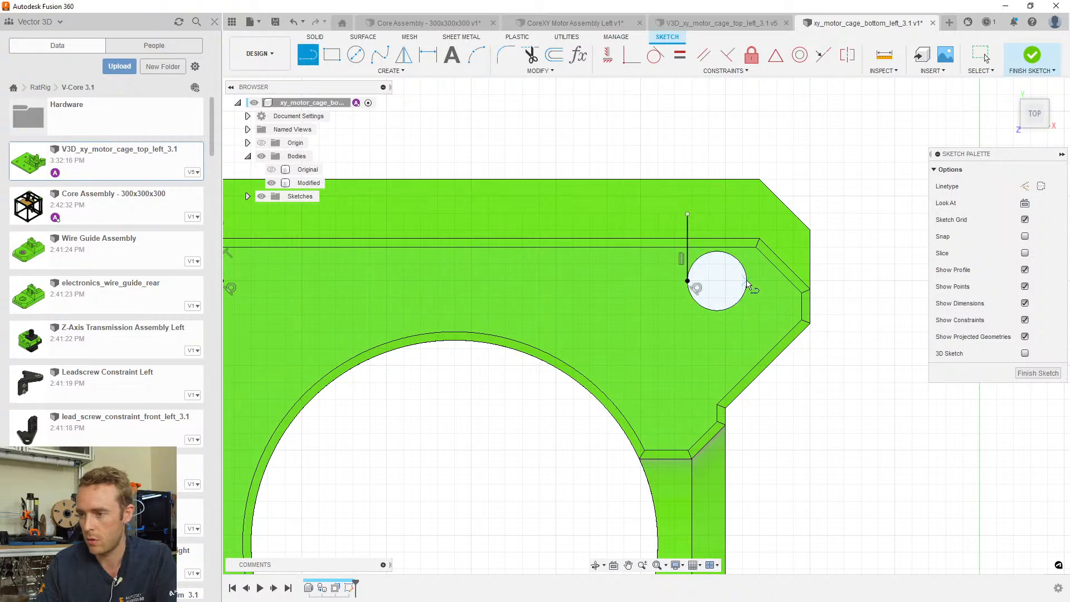
pyautogui.click(747, 281)
pyautogui.doubleClick(746, 220)
# Project the straight outer wall, the small corner facet and the curved cut-out wall into the sketch
pyautogui.press('p')
pyautogui.click(627, 246)
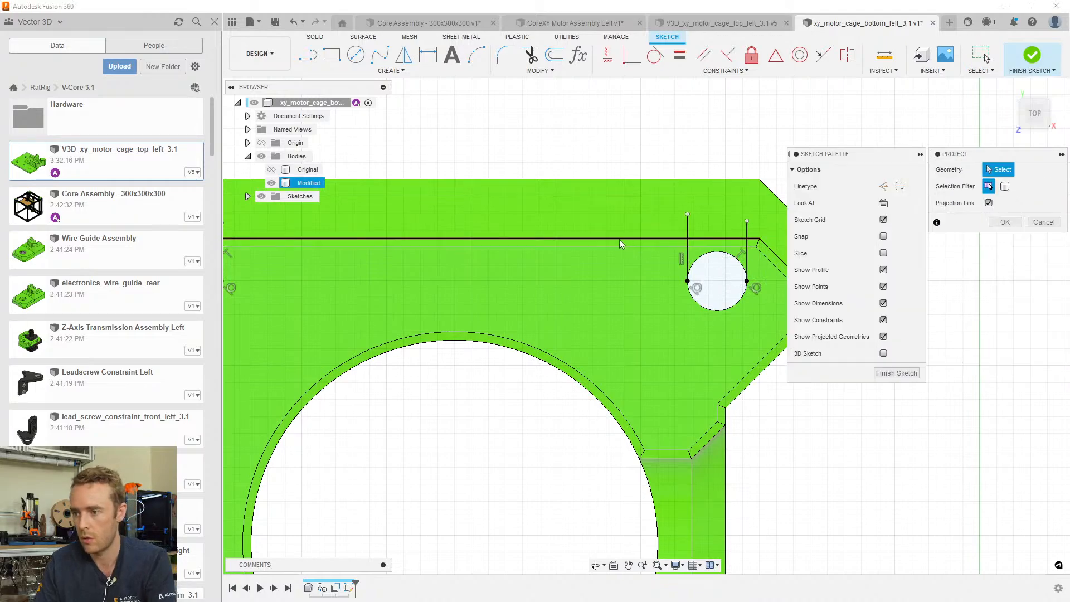
pyautogui.scroll(-3, 620, 239)
pyautogui.scroll(4, 293, 263)
pyautogui.moveTo(294, 263)
pyautogui.keyDown('shift'); pyautogui.mouseDown(button='middle')
pyautogui.moveTo(557, 356)
pyautogui.moveTo(806, 511)
pyautogui.moveTo(812, 478)
pyautogui.mouseUp(button='middle'); pyautogui.keyUp('shift')
pyautogui.click(801, 478)
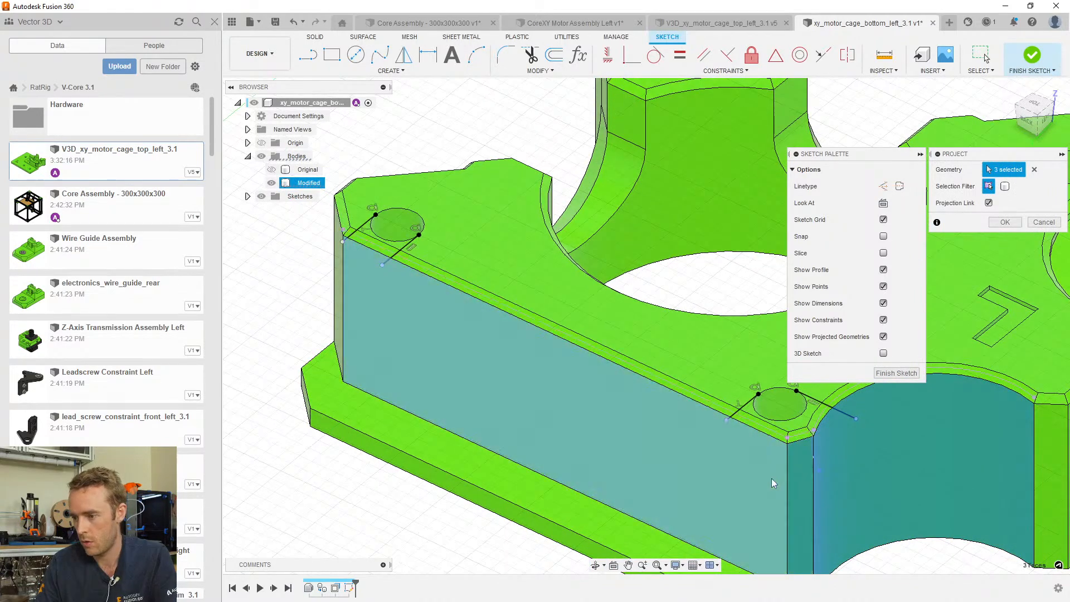
pyautogui.click(771, 480)
pyautogui.click(1005, 222)
pyautogui.keyDown('shift'); pyautogui.moveTo(911, 340); pyautogui.dragTo(719, 452, button='middle'); pyautogui.keyUp('shift')
pyautogui.press('Escape')
pyautogui.scroll(5, 506, 292)
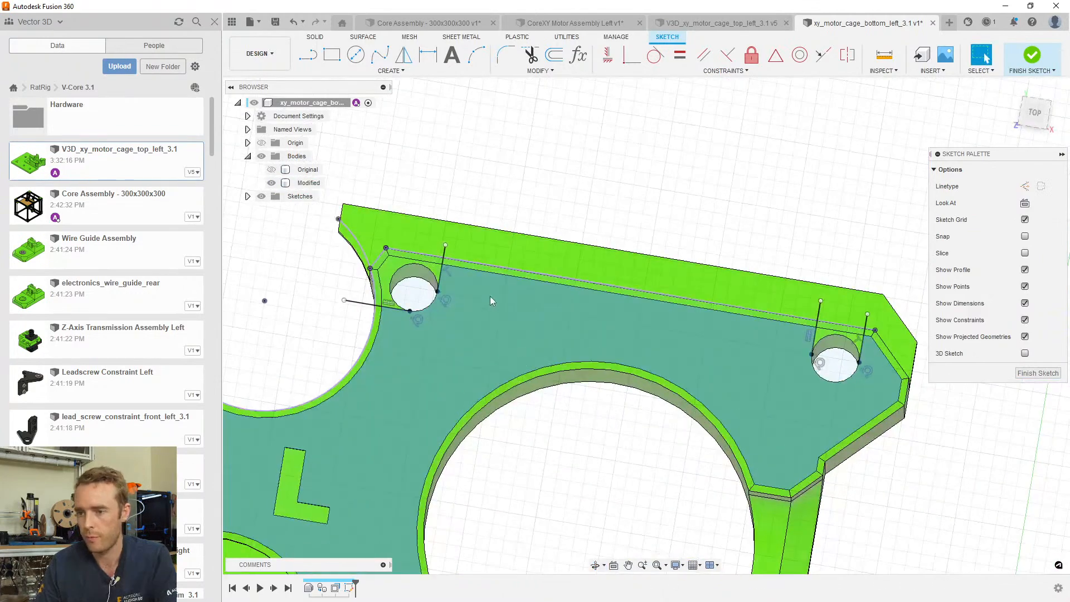
# Extrude the four profiles between the two screw holes and the outer walls as a cut ending at the base flange's top face
pyautogui.click(402, 263)
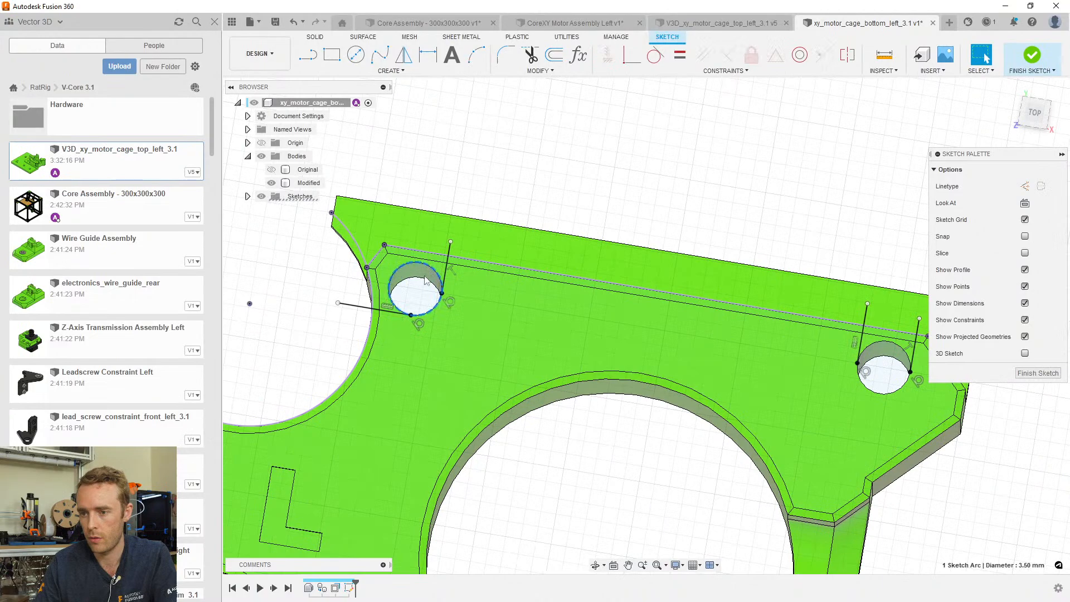
pyautogui.scroll(-3, 739, 361)
pyautogui.keyDown('shift'); pyautogui.moveTo(739, 361); pyautogui.dragTo(559, 330, button='middle'); pyautogui.keyUp('shift')
pyautogui.scroll(4, 516, 306)
pyautogui.press('e')
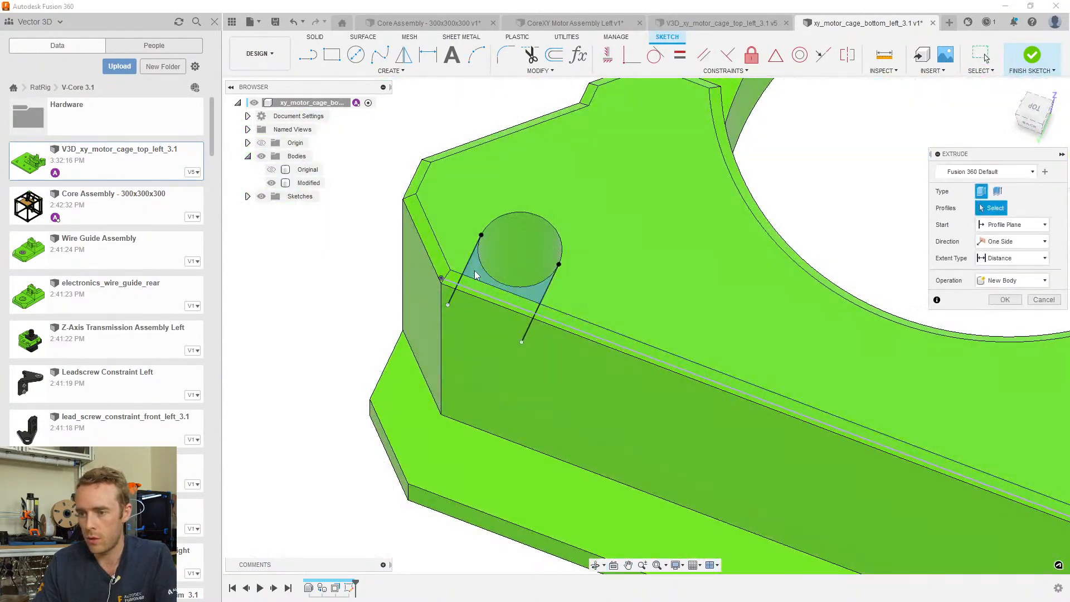
pyautogui.click(490, 285)
pyautogui.scroll(-4, 606, 338)
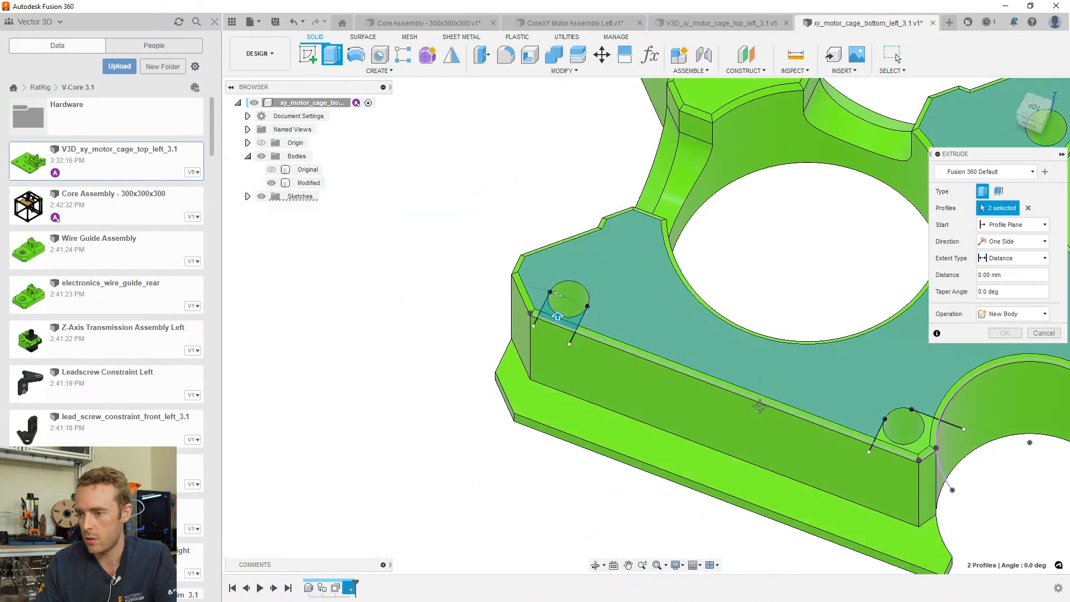
pyautogui.moveTo(903, 425); pyautogui.dragTo(651, 397, button='middle')
pyautogui.scroll(4, 650, 397)
pyautogui.click(700, 394)
pyautogui.click(649, 390)
pyautogui.scroll(-4, 668, 403)
pyautogui.click(1011, 257)
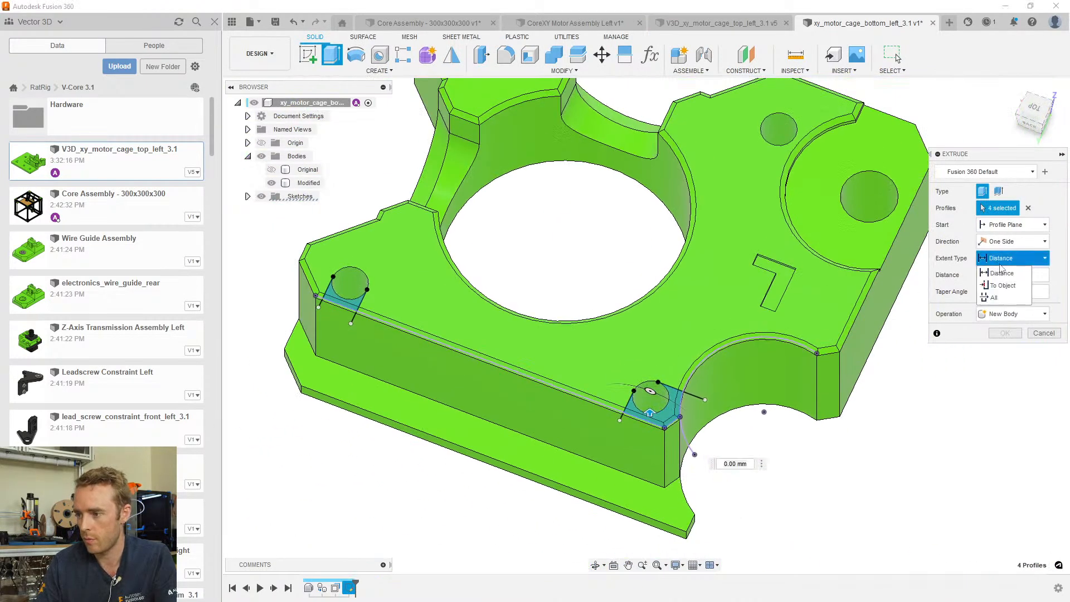
pyautogui.click(1003, 283)
pyautogui.click(702, 472)
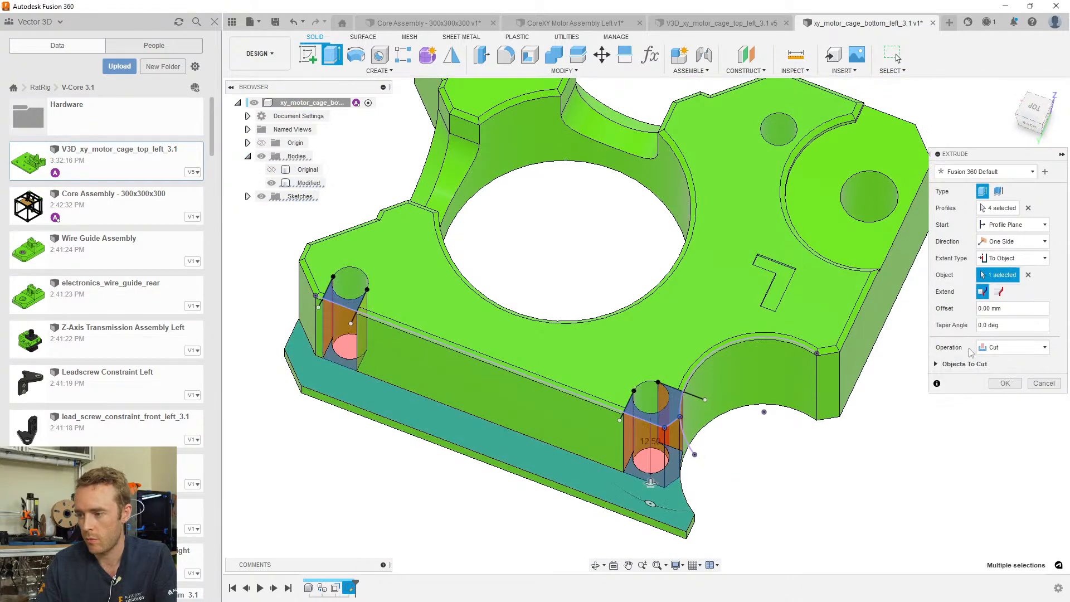
pyautogui.click(1007, 388)
# Fillet the vertical outer edges of both new screw slots with a 1 mm radius
pyautogui.keyDown('shift'); pyautogui.moveTo(533, 377); pyautogui.dragTo(532, 354, button='middle'); pyautogui.keyUp('shift')
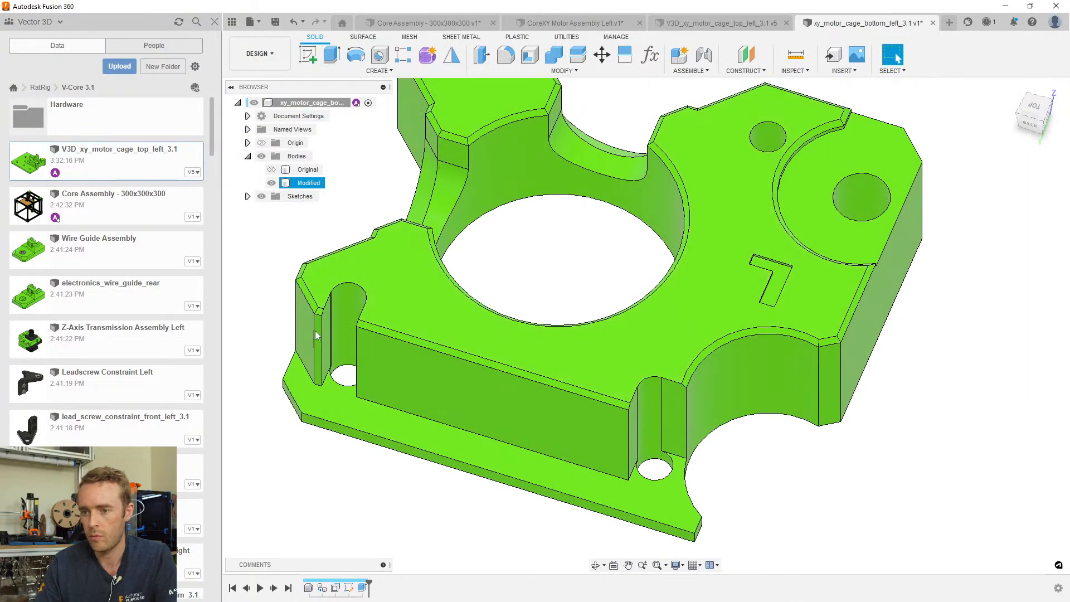
pyautogui.click(507, 54)
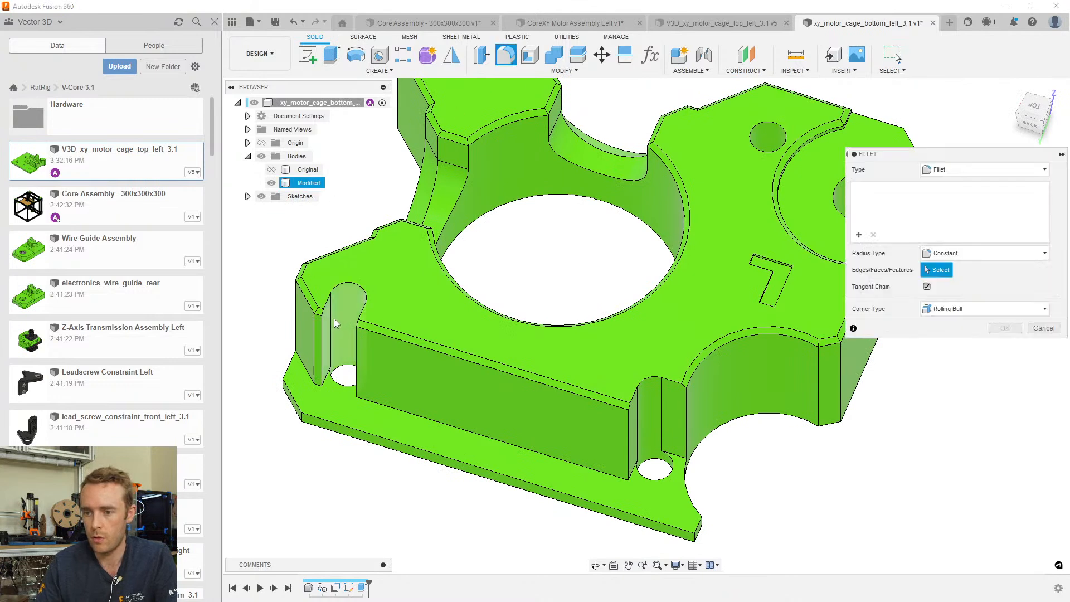
pyautogui.click(316, 337)
pyautogui.click(358, 342)
pyautogui.click(628, 435)
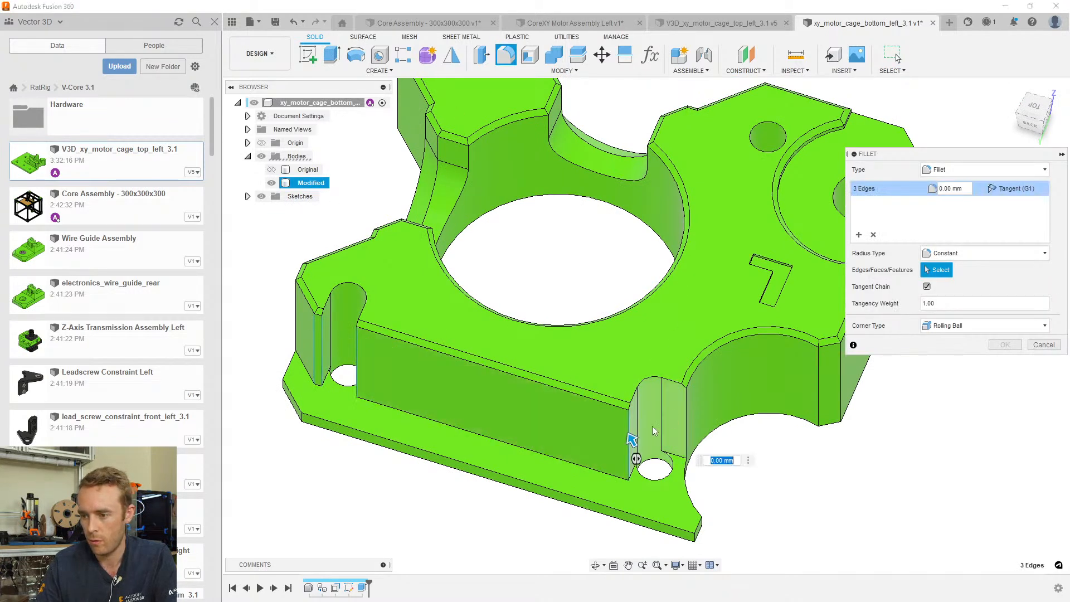
pyautogui.click(686, 410)
pyautogui.write('1')
pyautogui.press('Return')
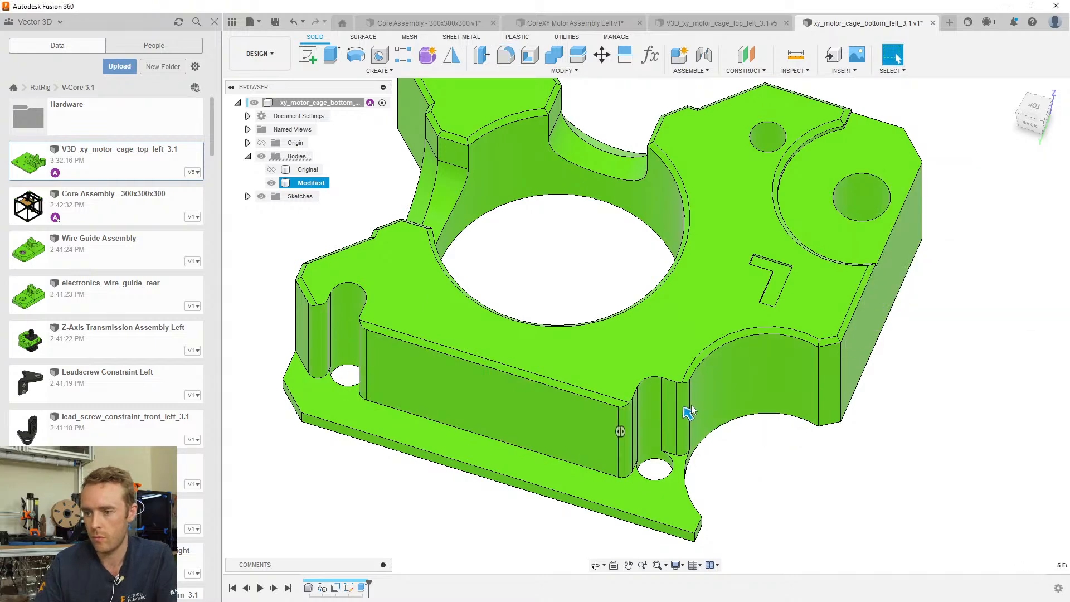
# Chamfer the top edge chains of both screw slots by 0.5 mm with equal distance
pyautogui.scroll(2, 371, 336)
pyautogui.scroll(1, 368, 330)
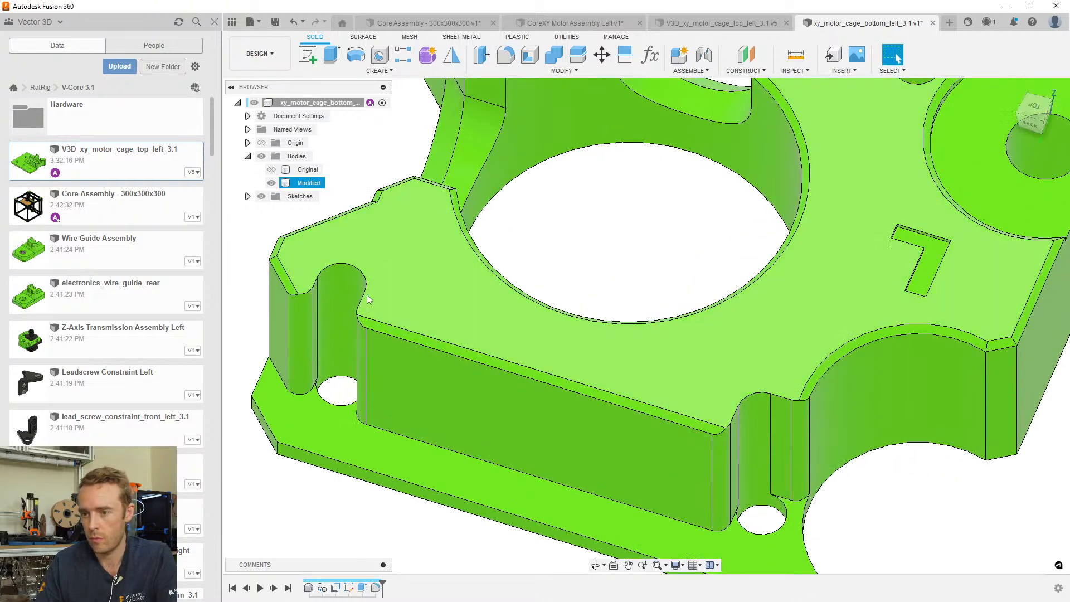
pyautogui.click(563, 71)
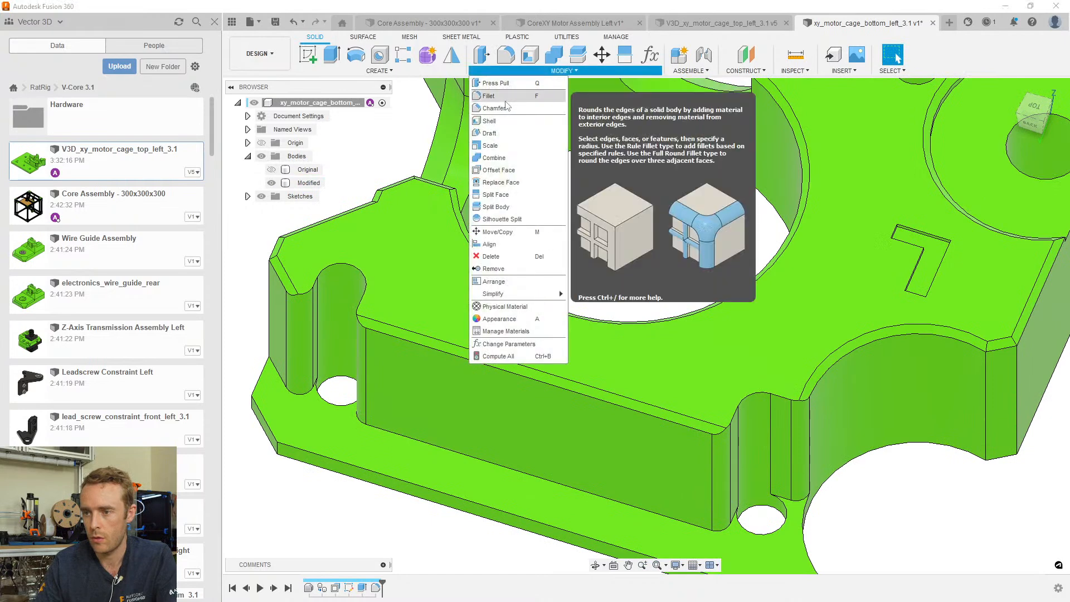
pyautogui.click(493, 125)
pyautogui.click(344, 269)
pyautogui.click(344, 265)
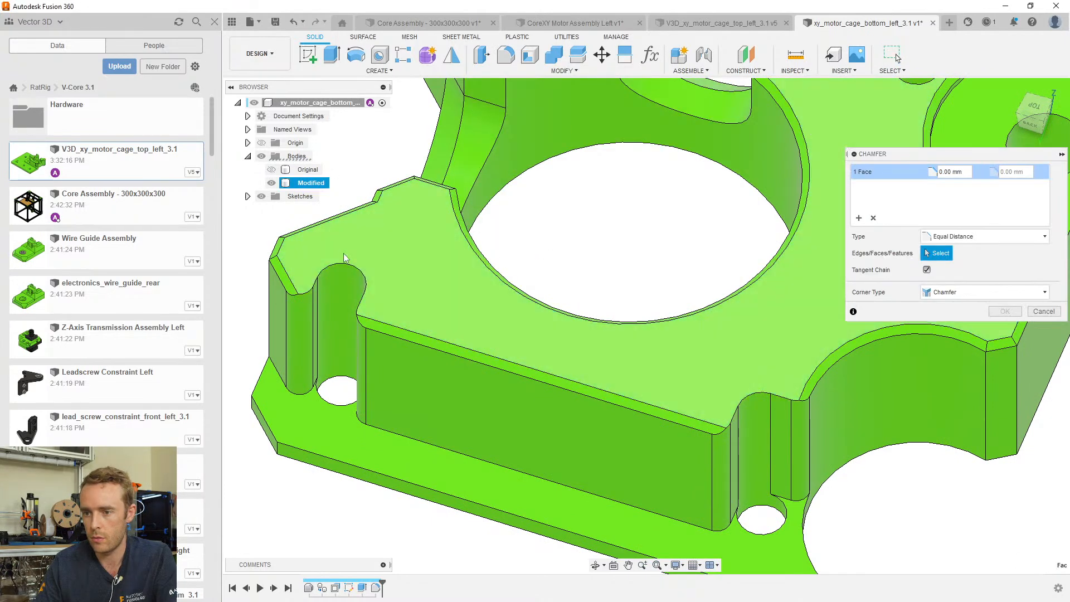
pyautogui.click(343, 263)
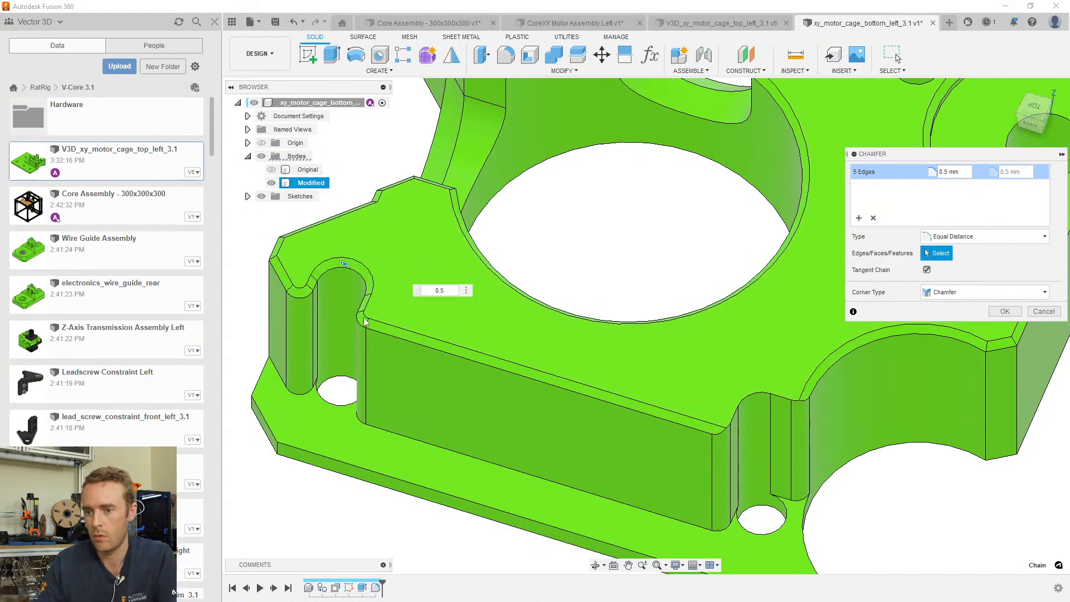
pyautogui.click(757, 391)
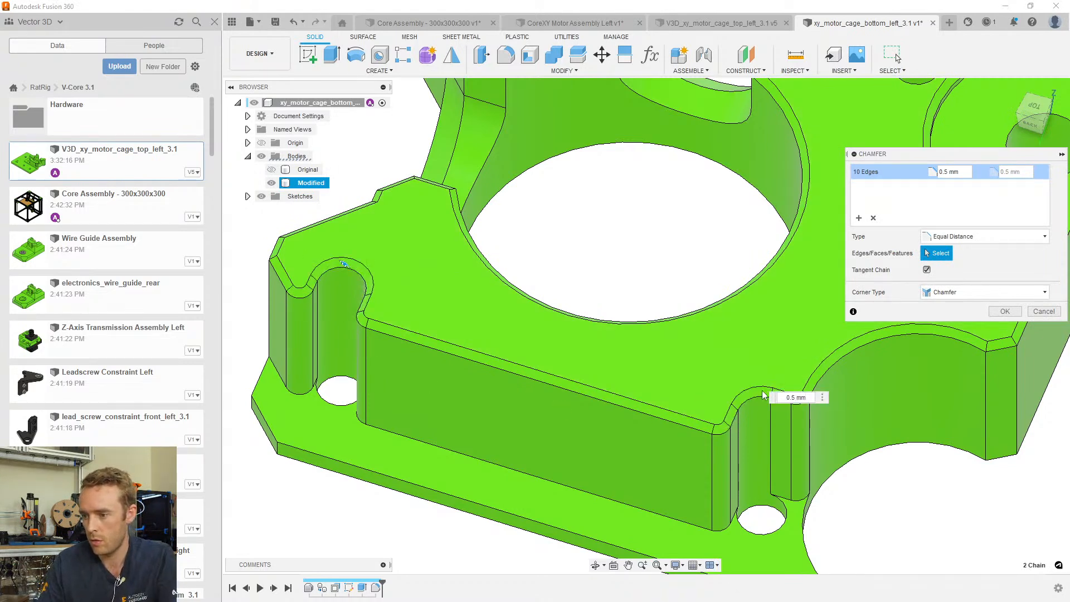
pyautogui.click(1004, 310)
# Save the bottom-left motor cage design as a new version
pyautogui.scroll(-5, 779, 340)
pyautogui.keyDown('shift'); pyautogui.moveTo(715, 352); pyautogui.dragTo(535, 467, button='middle'); pyautogui.keyUp('shift')
pyautogui.hotkey('ctrl', 's')
pyautogui.press('Return')
# Fillet the two vertical edges at the base flange's end corner, beside the large concave cutout, with a 3.5 mm radius
pyautogui.scroll(4, 595, 472)
pyautogui.press('Escape')
pyautogui.click(505, 54)
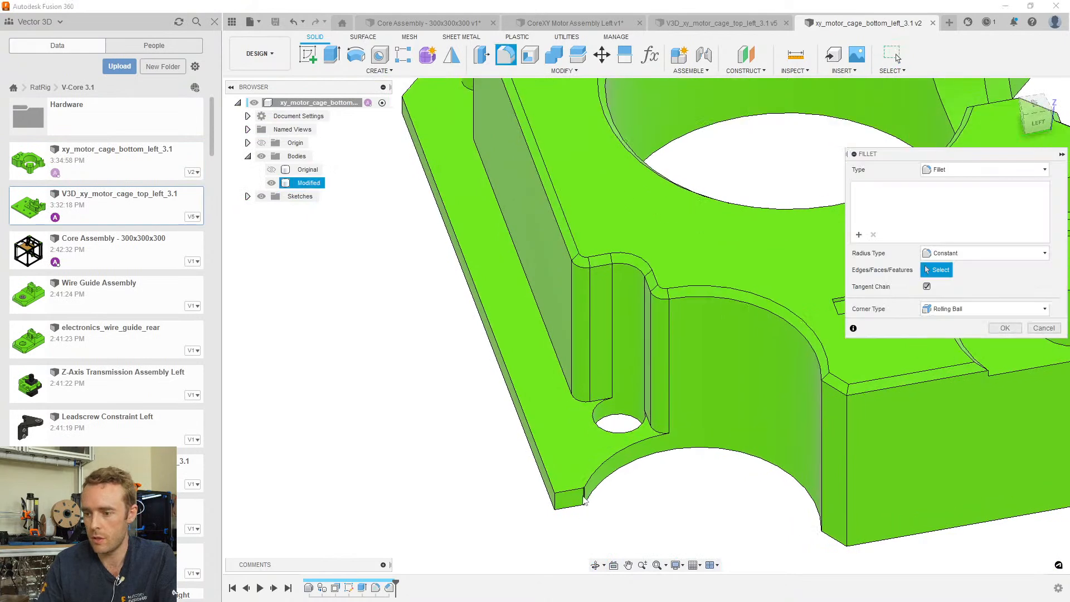
pyautogui.click(578, 500)
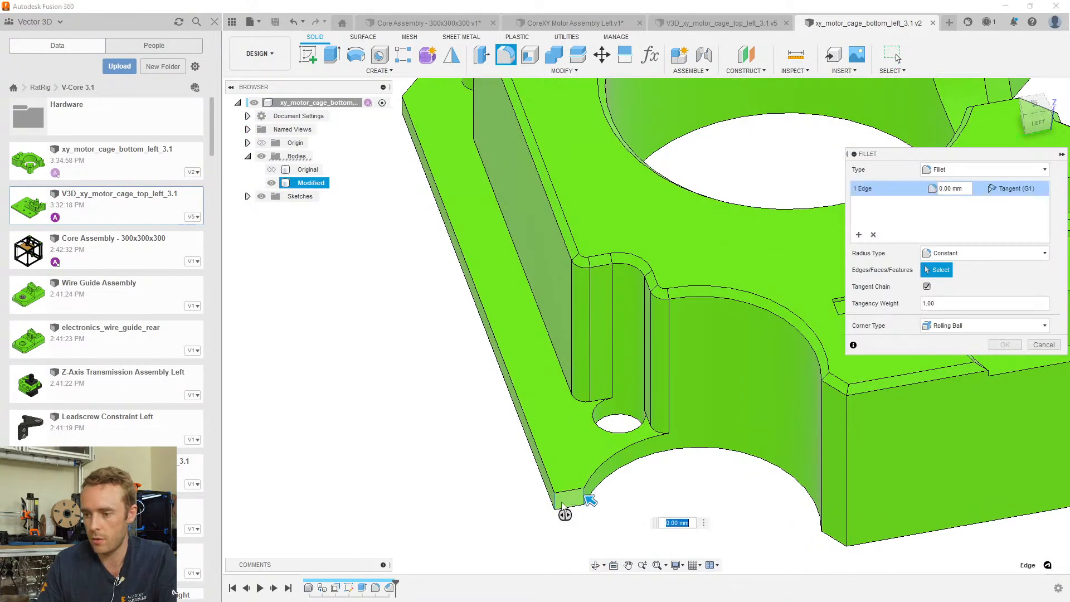
pyautogui.write('3.5')
pyautogui.press('Return')
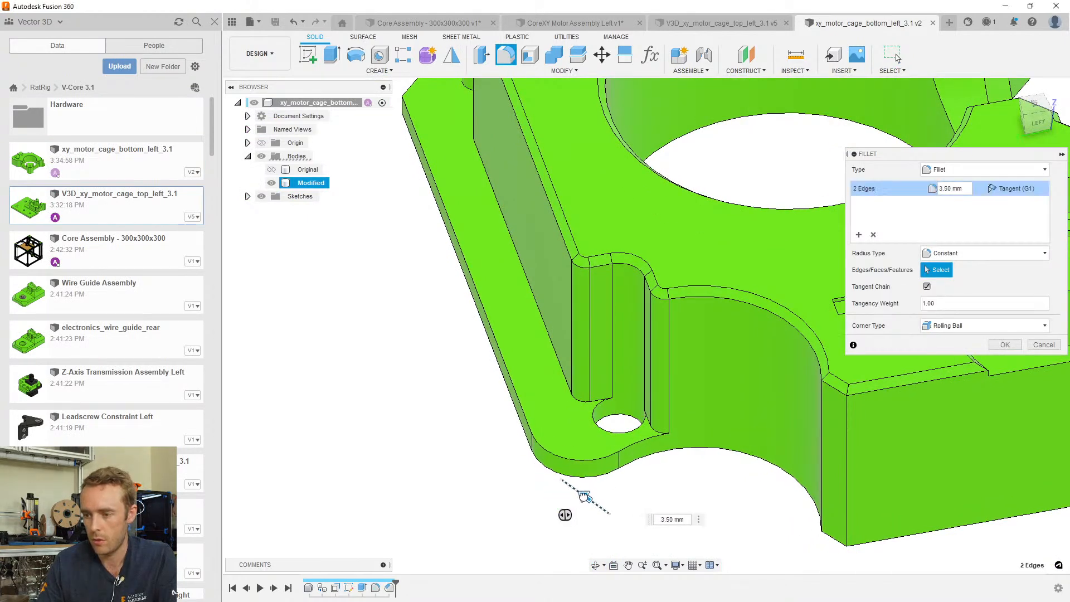
pyautogui.click(1004, 345)
pyautogui.scroll(-5, 857, 420)
pyautogui.keyDown('shift'); pyautogui.moveTo(857, 420); pyautogui.dragTo(805, 425, button='middle'); pyautogui.keyUp('shift')
pyautogui.scroll(-4, 609, 382)
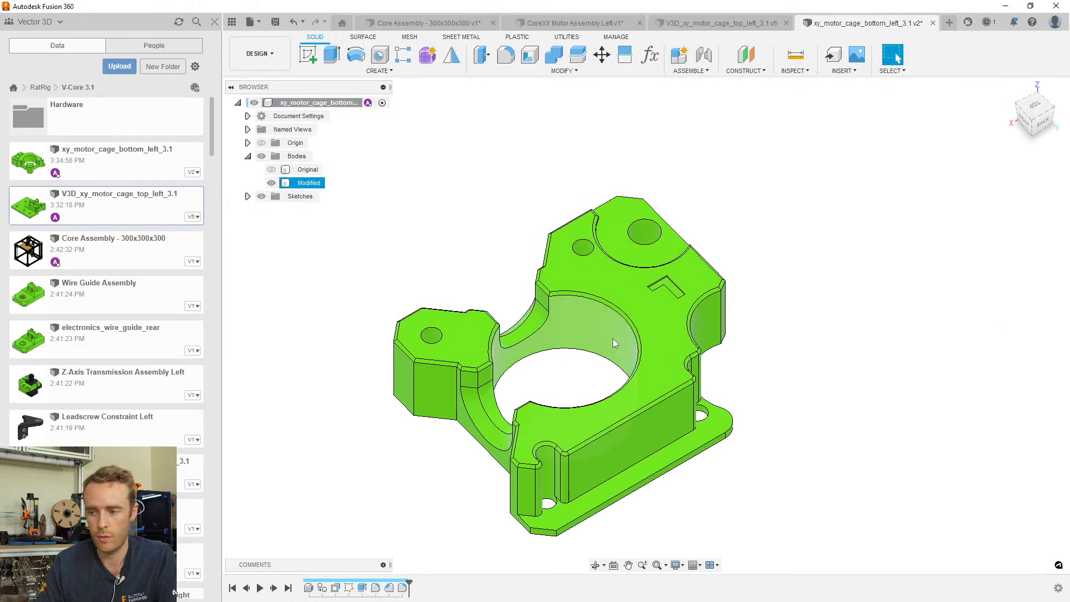
# Save the bottom-left motor cage as a new version and update it in the CoreXY Motor Assembly Left
pyautogui.hotkey('ctrl', 's')
pyautogui.press('Return')
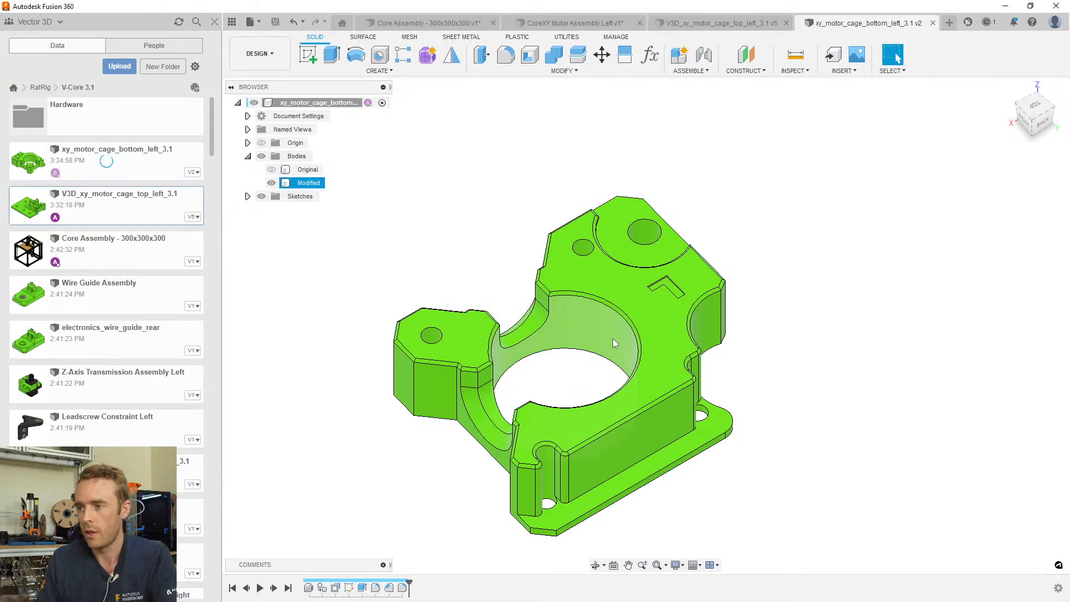
pyautogui.click(736, 191)
pyautogui.click(595, 22)
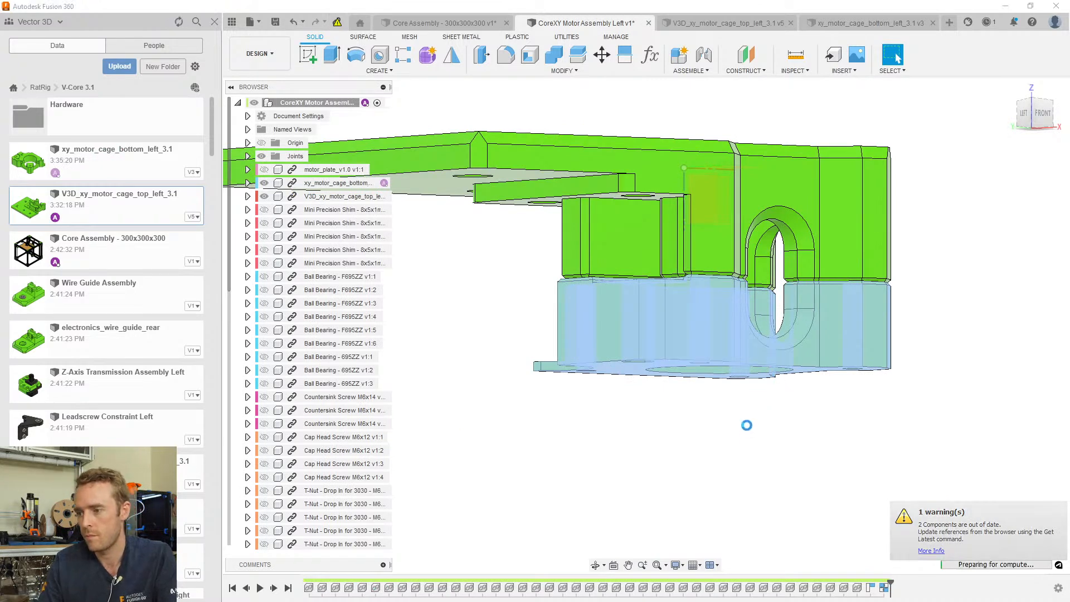
# Examine how the bottom cage's outer corners line up with the top cage in the assembly
pyautogui.keyDown('shift'); pyautogui.moveTo(758, 350); pyautogui.dragTo(957, 382, button='middle'); pyautogui.keyUp('shift')
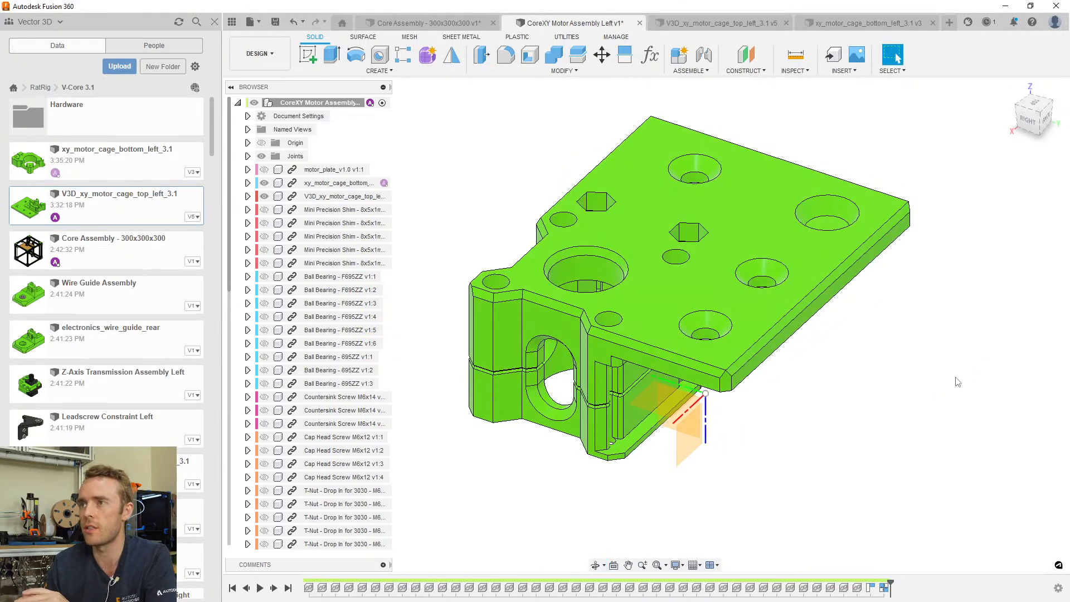
pyautogui.scroll(-1, 683, 306)
pyautogui.scroll(3, 582, 280)
pyautogui.keyDown('shift'); pyautogui.moveTo(604, 271); pyautogui.dragTo(589, 285, button='middle'); pyautogui.keyUp('shift')
pyautogui.keyDown('shift'); pyautogui.moveTo(576, 329); pyautogui.dragTo(601, 348, button='middle'); pyautogui.keyUp('shift')
pyautogui.scroll(3, 589, 332)
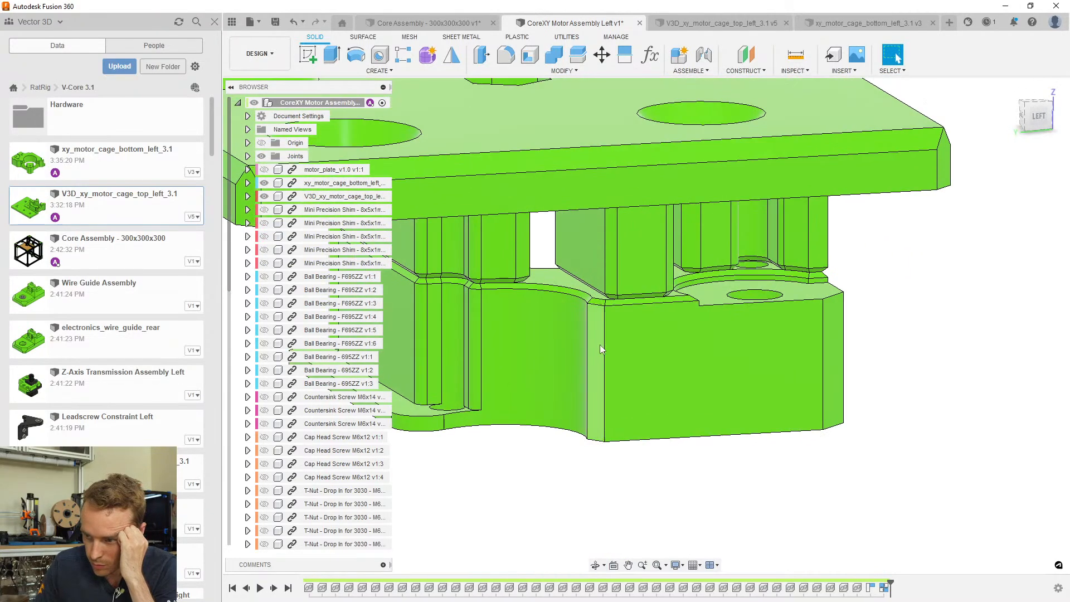
# In the bottom-left cage design, offset the narrow vertical corner face beside the concave cutout and its adjoining top chamfer face by -0.5 mm
pyautogui.click(816, 25)
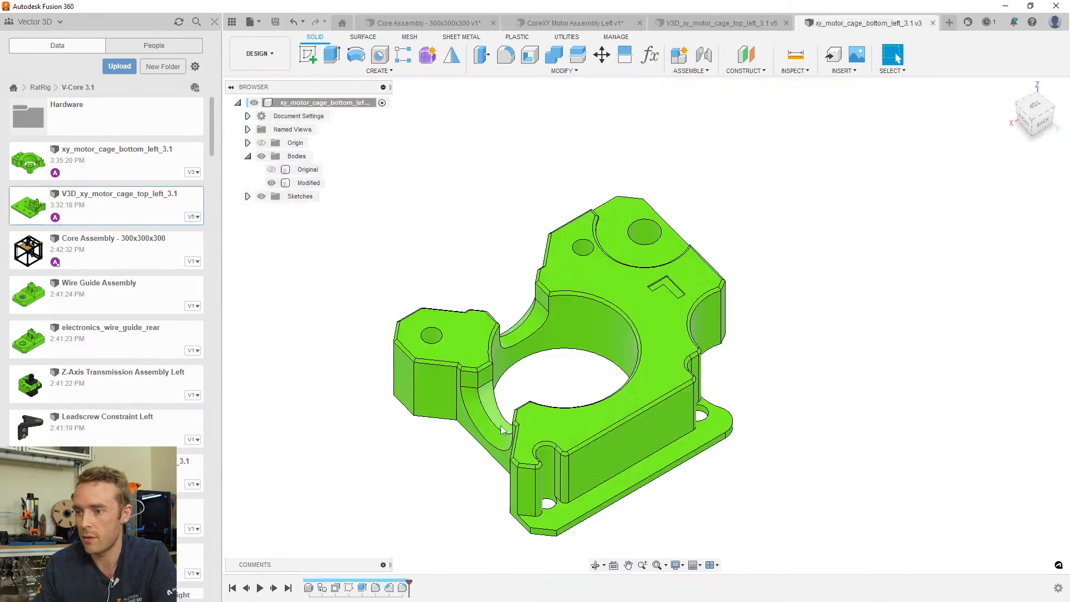
pyautogui.keyDown('shift'); pyautogui.moveTo(505, 417); pyautogui.dragTo(668, 434, button='middle'); pyautogui.keyUp('shift')
pyautogui.scroll(-3, 707, 367)
pyautogui.scroll(5, 657, 442)
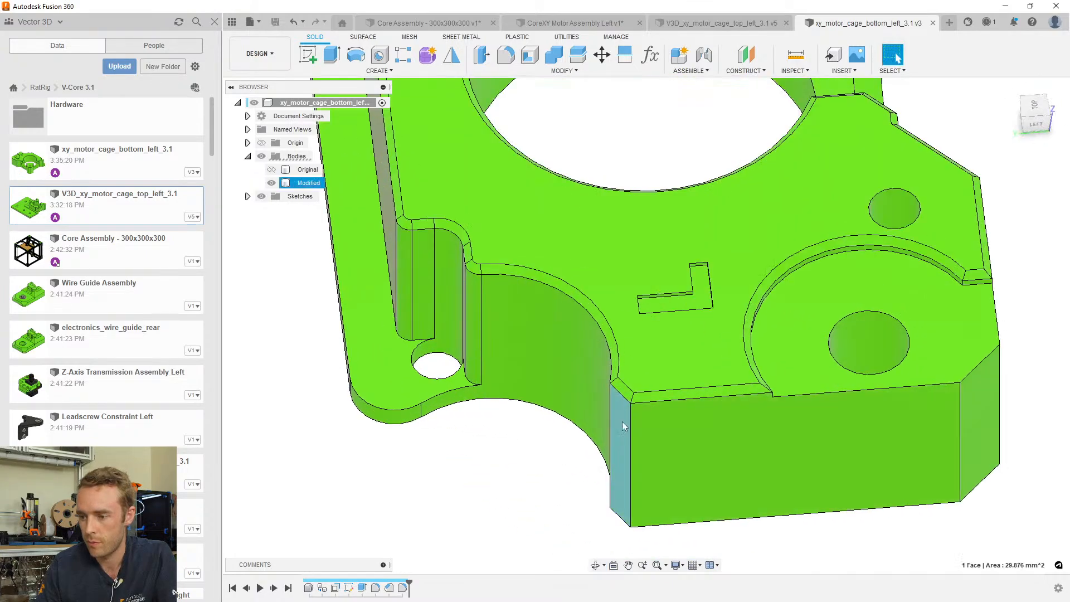
pyautogui.scroll(3, 619, 421)
pyautogui.click(626, 422)
pyautogui.press('q')
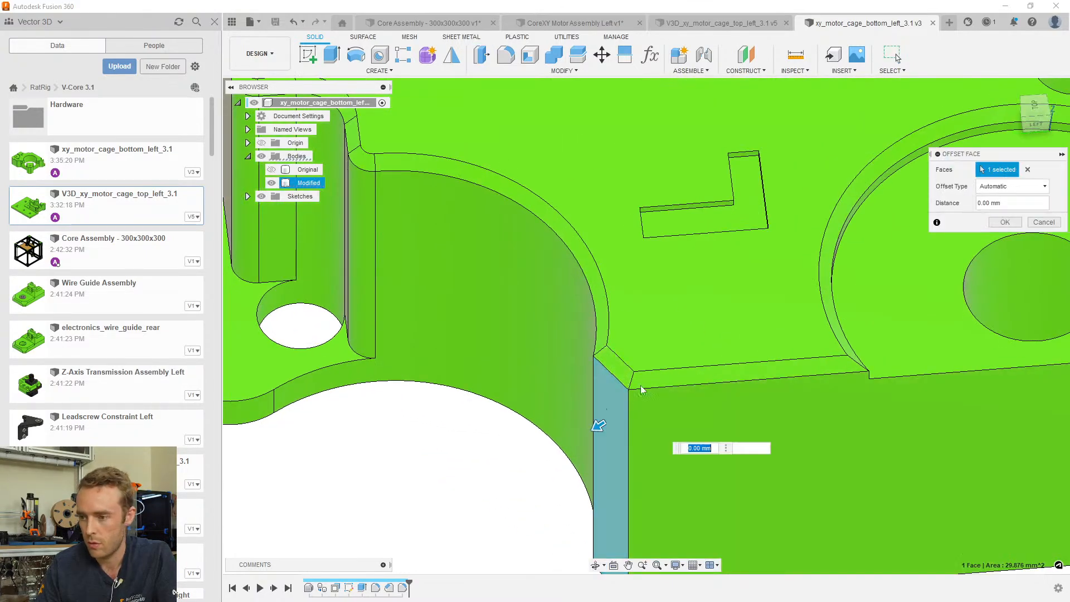
pyautogui.moveTo(605, 424); pyautogui.dragTo(607, 424)
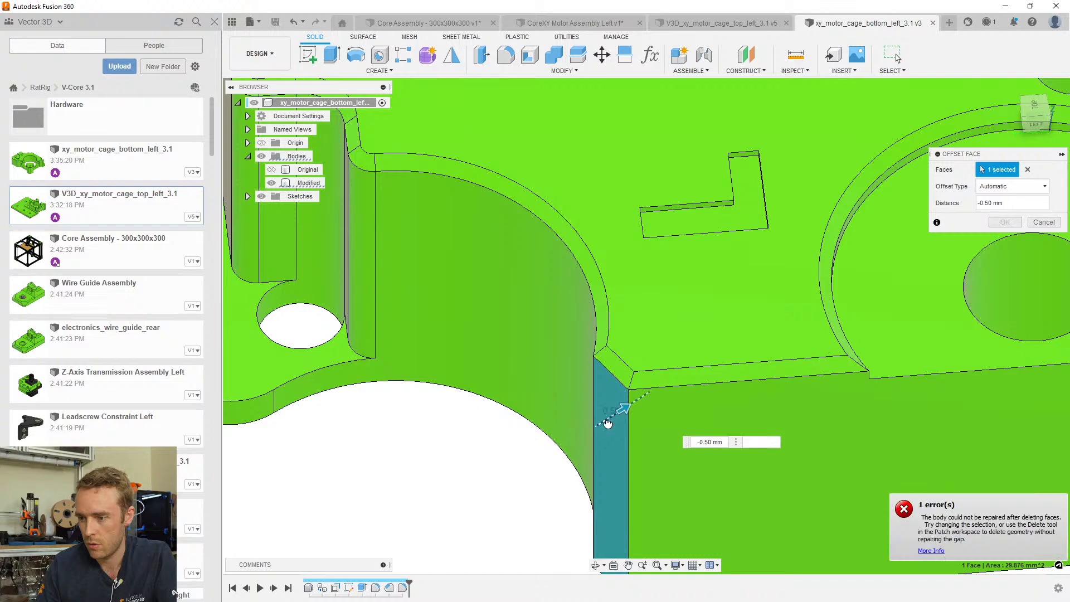
pyautogui.click(616, 371)
pyautogui.scroll(-3, 623, 392)
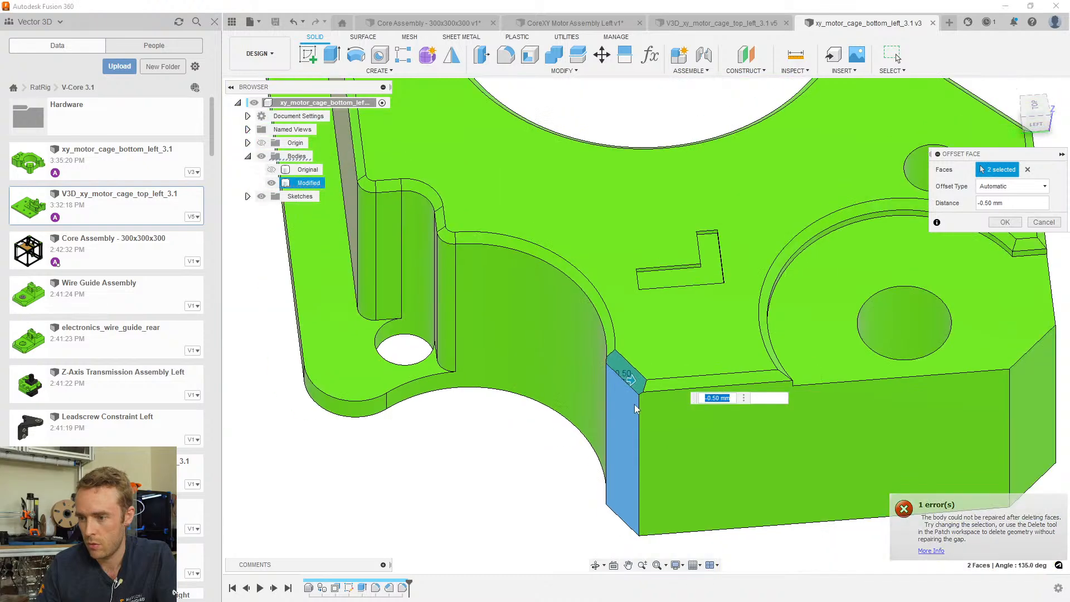
pyautogui.keyDown('shift'); pyautogui.moveTo(668, 424); pyautogui.dragTo(688, 411, button='middle'); pyautogui.keyUp('shift')
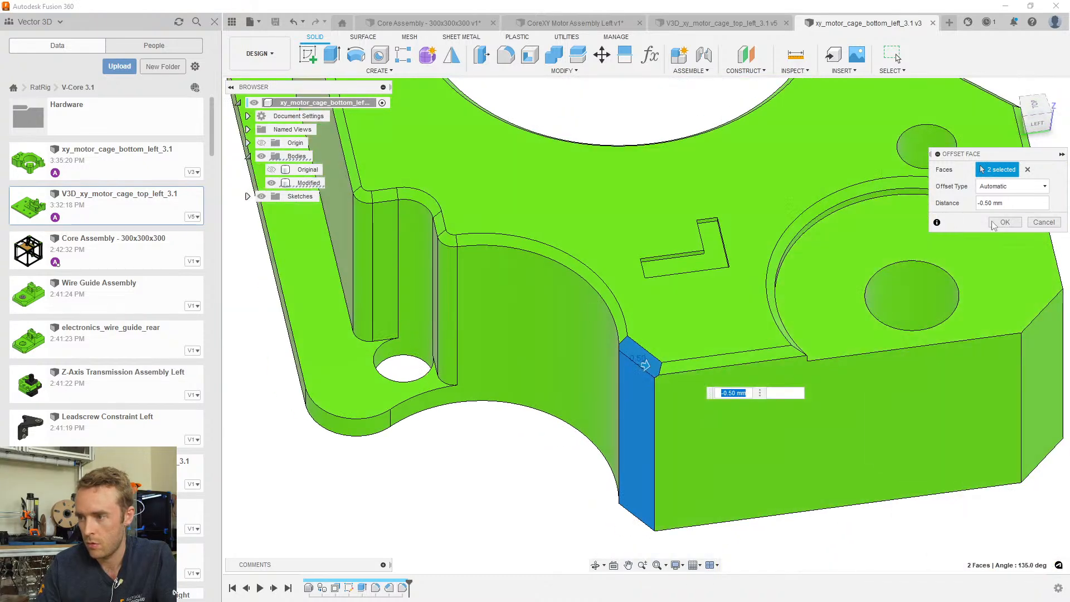
pyautogui.click(1003, 222)
pyautogui.scroll(-3, 774, 365)
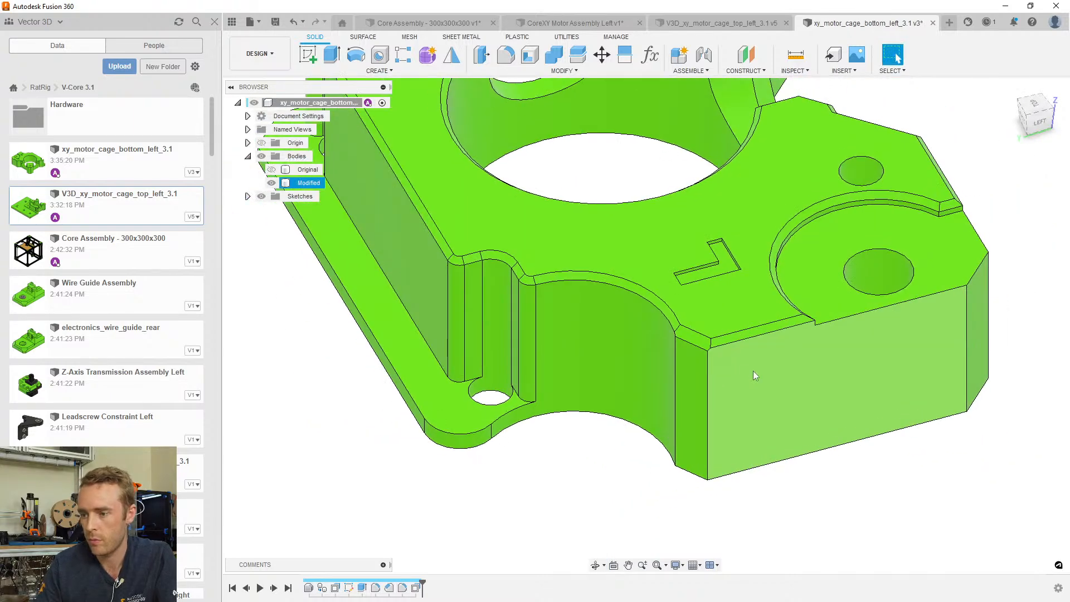
# Delete the small sloped chamfer face above the offset corner face
pyautogui.scroll(5, 695, 328)
pyautogui.scroll(2, 695, 329)
pyautogui.click(687, 335)
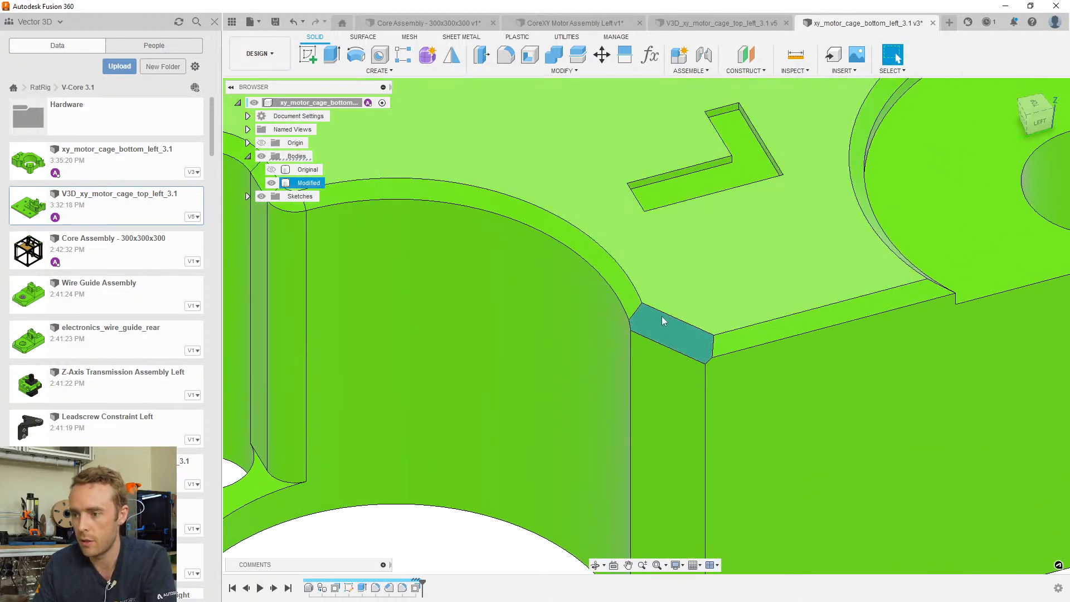
# Chamfer the short top edge of the offset corner face by 0.5 mm with equal distance
pyautogui.click(520, 70)
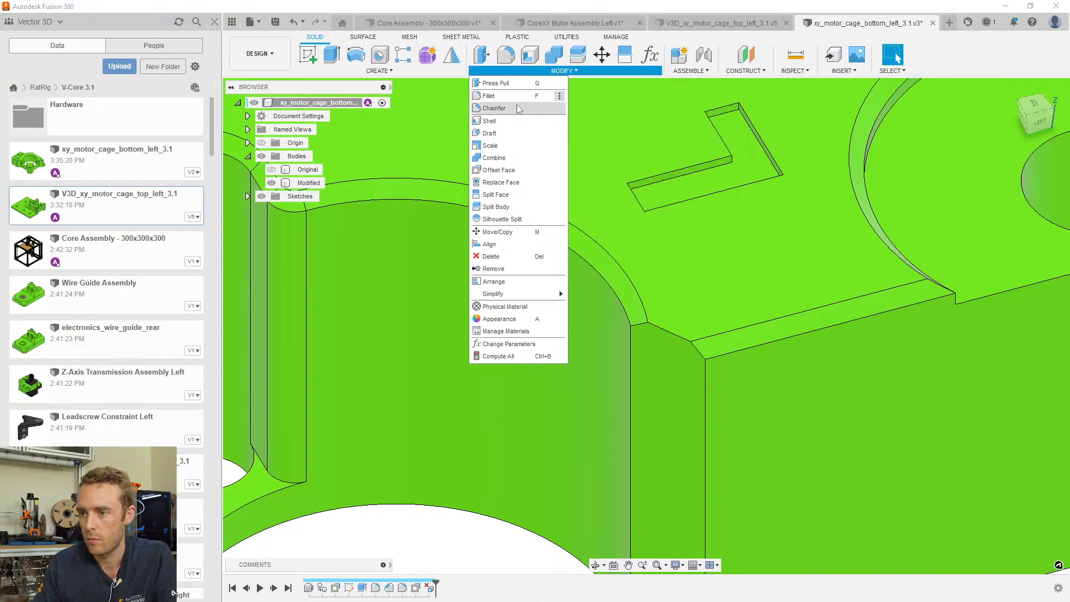
pyautogui.click(494, 107)
pyautogui.click(677, 335)
pyautogui.write('0.5')
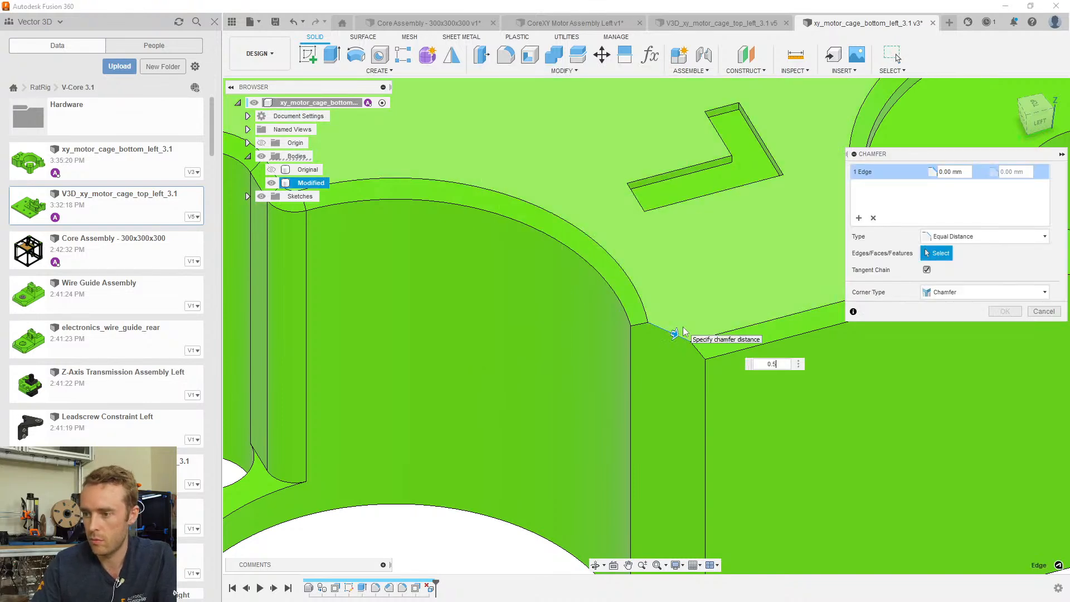
pyautogui.press('Return')
pyautogui.scroll(-5, 685, 323)
# Save the corner changes as a new version of the bottom-left cage and refresh the component in the CoreXY Motor Assembly Left
pyautogui.hotkey('ctrl', 's')
pyautogui.press('Return')
pyautogui.click(722, 21)
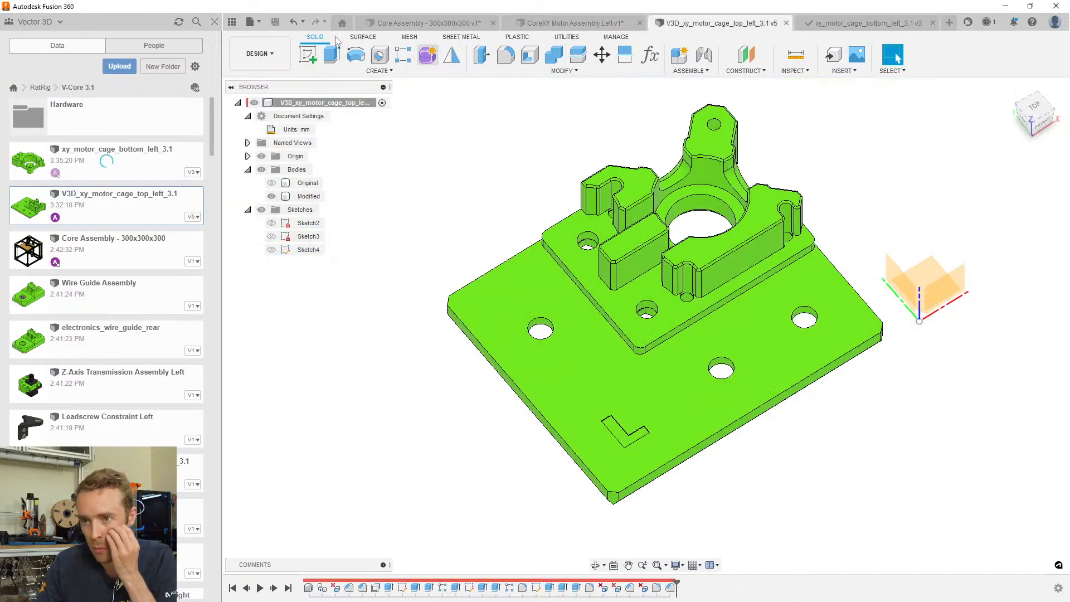
pyautogui.click(589, 24)
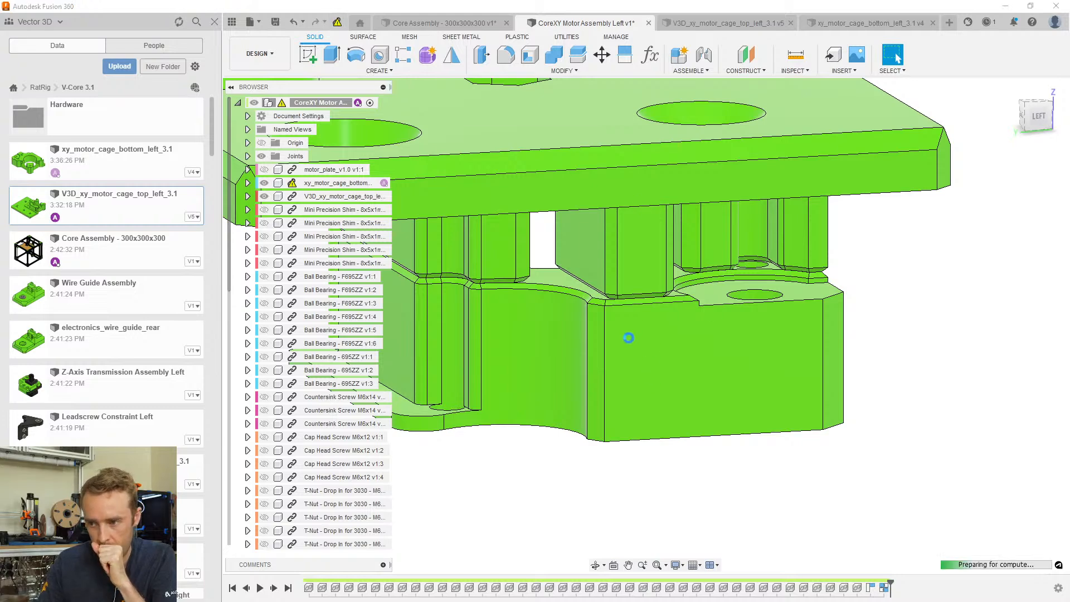
# Examine the updated top and bottom cages from several sides in the assembly, and return to the top-left cage design
pyautogui.keyDown('shift'); pyautogui.moveTo(683, 349); pyautogui.dragTo(714, 432, button='middle'); pyautogui.keyUp('shift')
pyautogui.scroll(-3, 778, 429)
pyautogui.keyDown('shift'); pyautogui.moveTo(778, 429); pyautogui.dragTo(805, 460, button='middle'); pyautogui.keyUp('shift')
pyautogui.keyDown('shift'); pyautogui.moveTo(766, 491); pyautogui.dragTo(724, 445, button='middle'); pyautogui.keyUp('shift')
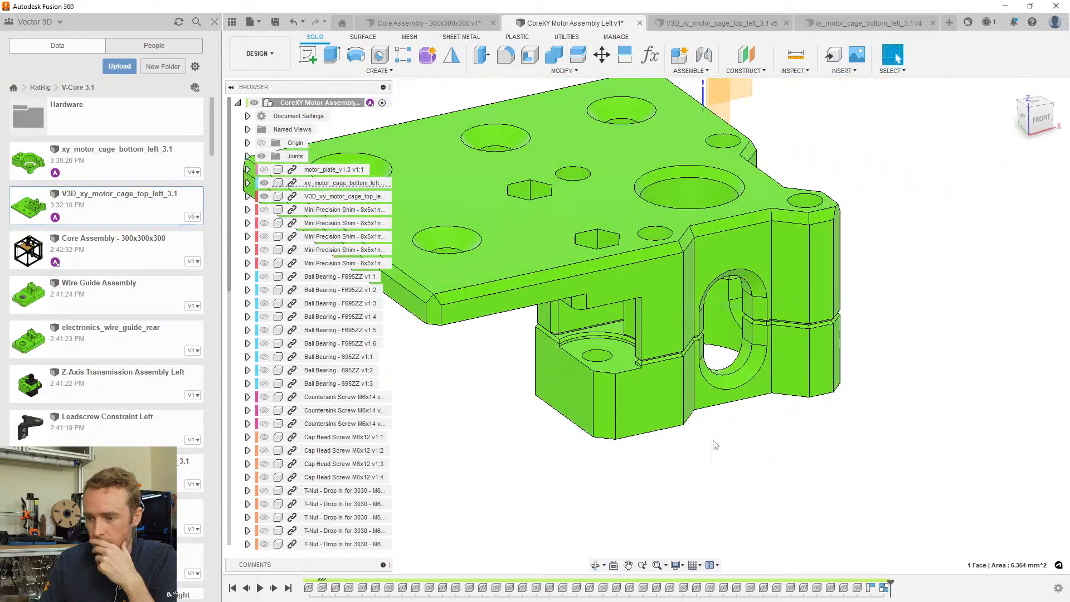
pyautogui.scroll(-2, 656, 417)
pyautogui.keyDown('shift'); pyautogui.moveTo(646, 400); pyautogui.dragTo(474, 413, button='middle'); pyautogui.keyUp('shift')
pyautogui.click(730, 20)
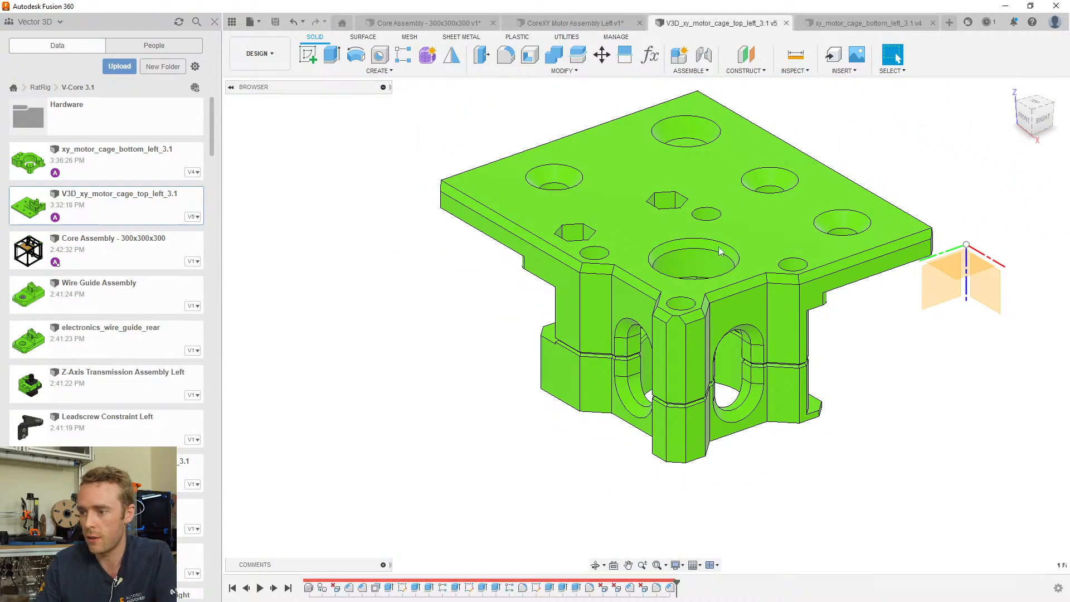
# In the xy_motor_cage_bottom_left_3.1 design, delete the chamfer faces on the recessed-hole corner and on the base flange's end corner
pyautogui.hotkey('ctrl', 'Tab')
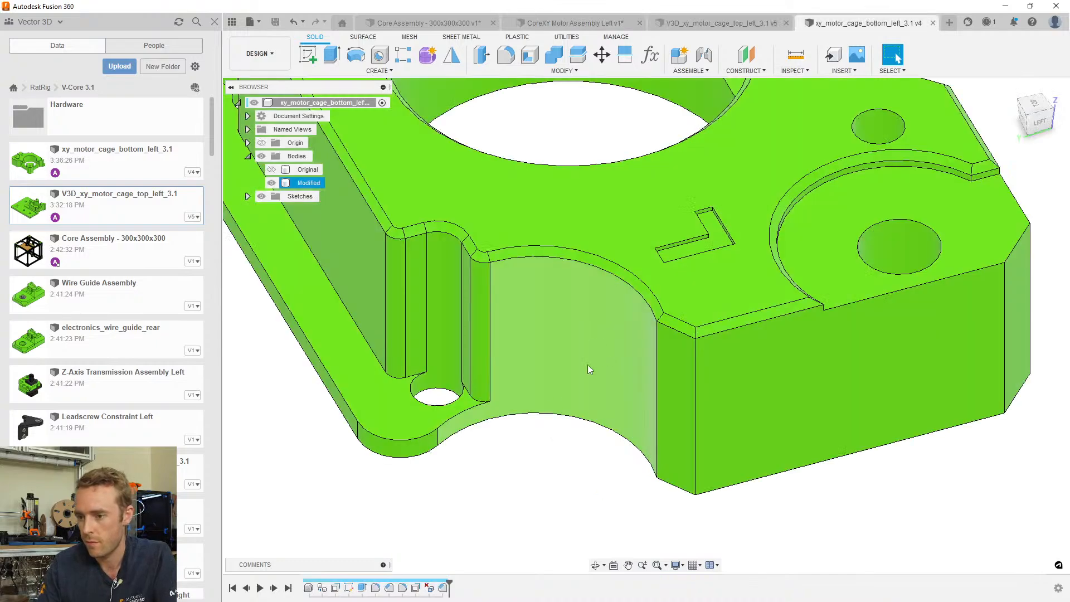
pyautogui.scroll(-3, 602, 352)
pyautogui.keyDown('shift'); pyautogui.moveTo(602, 352); pyautogui.dragTo(690, 318, button='middle'); pyautogui.keyUp('shift')
pyautogui.scroll(2, 760, 490)
pyautogui.scroll(-3, 723, 483)
pyautogui.scroll(3, 718, 420)
pyautogui.moveTo(724, 483); pyautogui.dragTo(631, 400, button='middle')
pyautogui.scroll(-2, 677, 442)
pyautogui.click(634, 402)
# Fillet the vertical edges of the recessed-hole corner and the base flange's end corner with a 3 mm radius
pyautogui.press('f')
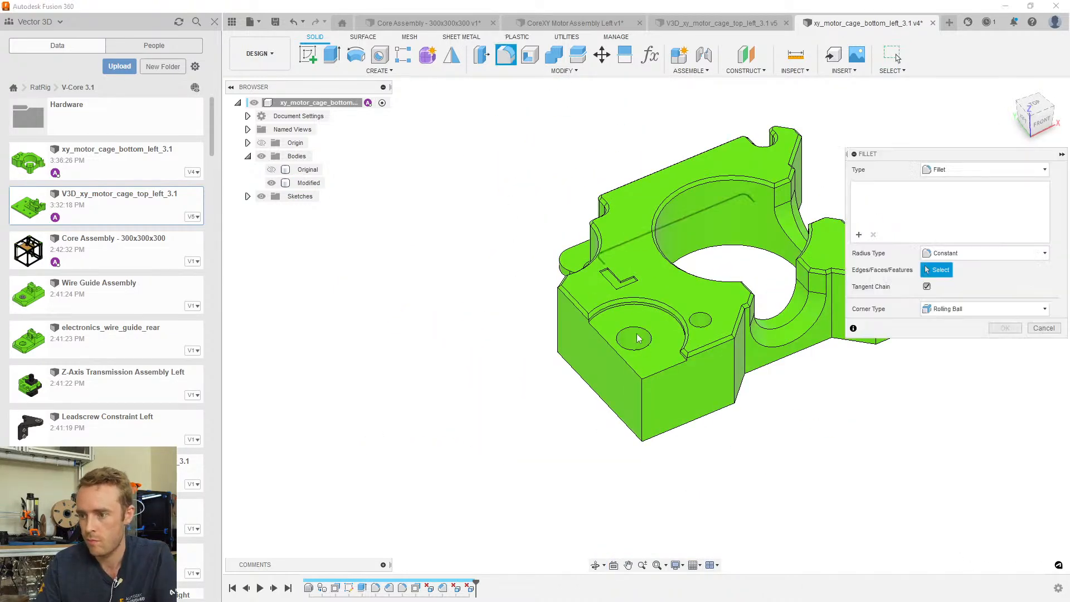
pyautogui.click(641, 394)
pyautogui.keyDown('shift'); pyautogui.moveTo(671, 283); pyautogui.dragTo(834, 443, button='middle'); pyautogui.keyUp('shift')
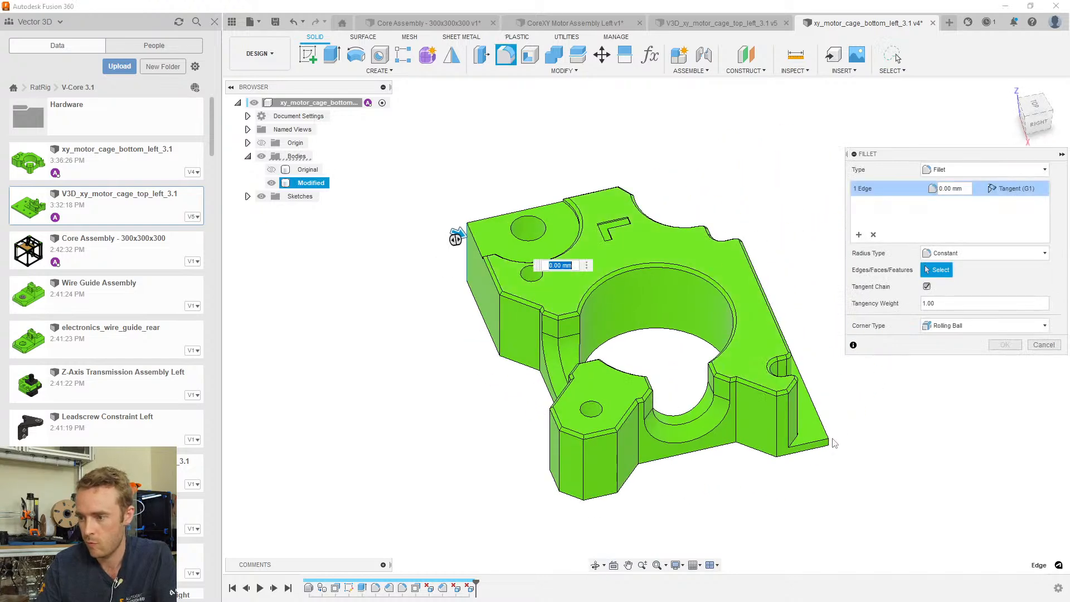
pyautogui.scroll(2, 834, 443)
pyautogui.click(830, 445)
pyautogui.write('3')
pyautogui.scroll(-3, 615, 317)
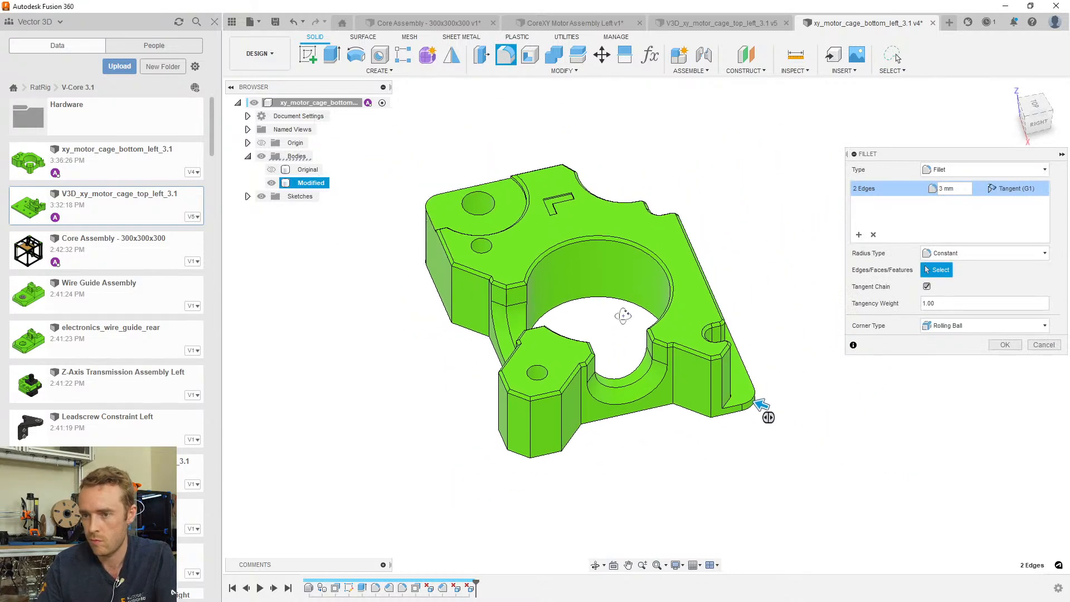
pyautogui.keyDown('shift'); pyautogui.moveTo(615, 316); pyautogui.dragTo(691, 313, button='middle'); pyautogui.keyUp('shift')
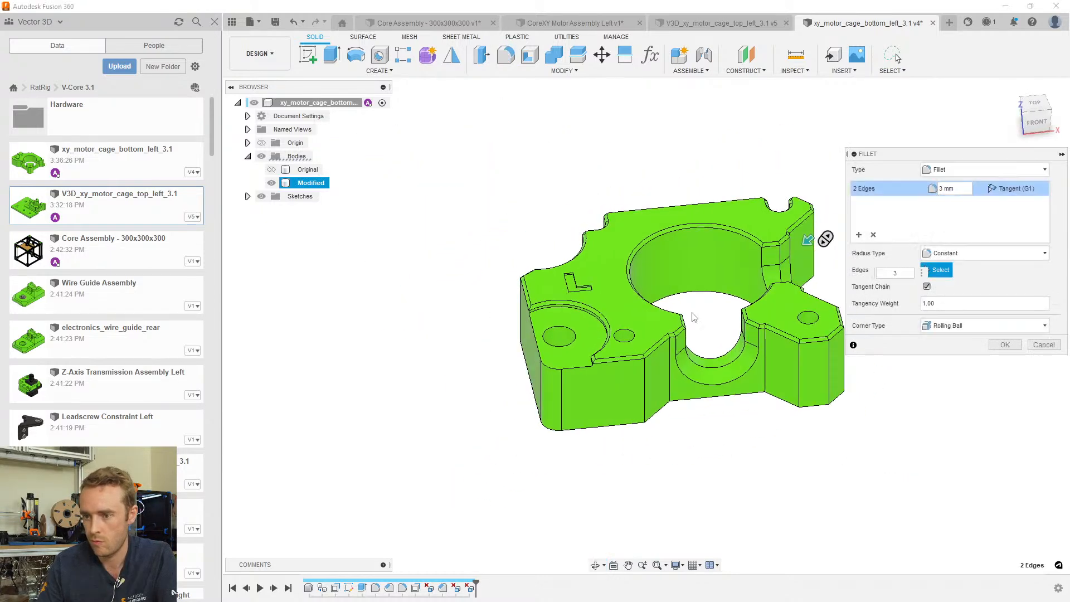
pyautogui.click(1053, 345)
# Overlay the Original body on the Modified body, compare the rounded corners of both, and hide the Original body again
pyautogui.keyDown('shift'); pyautogui.moveTo(933, 349); pyautogui.dragTo(600, 362, button='middle'); pyautogui.keyUp('shift')
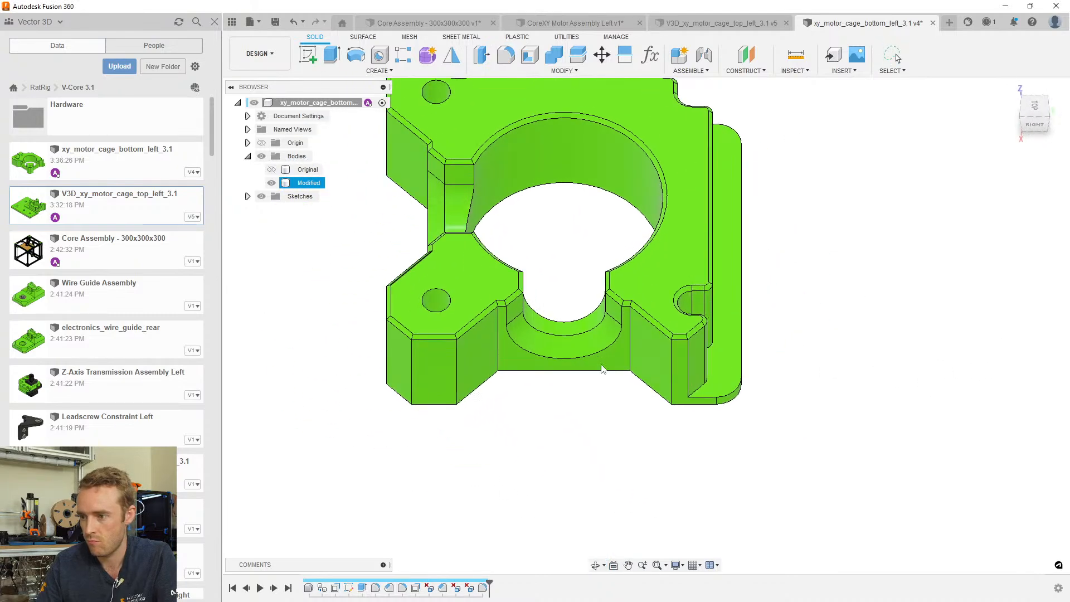
pyautogui.click(272, 171)
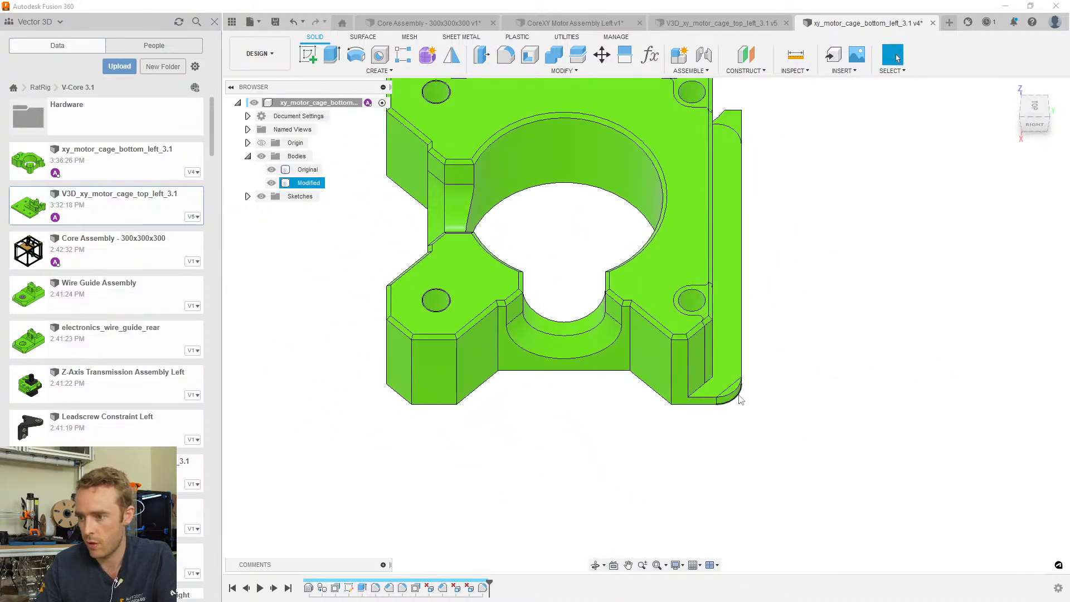
pyautogui.scroll(5, 734, 400)
pyautogui.scroll(-3, 709, 400)
pyautogui.keyDown('shift'); pyautogui.moveTo(697, 399); pyautogui.dragTo(750, 420, button='middle'); pyautogui.keyUp('shift')
pyautogui.scroll(-3, 750, 419)
pyautogui.moveTo(618, 396); pyautogui.dragTo(781, 143, button='middle')
pyautogui.scroll(4, 546, 397)
pyautogui.keyDown('shift'); pyautogui.moveTo(536, 381); pyautogui.dragTo(548, 394, button='middle'); pyautogui.keyUp('shift')
pyautogui.scroll(-1, 548, 394)
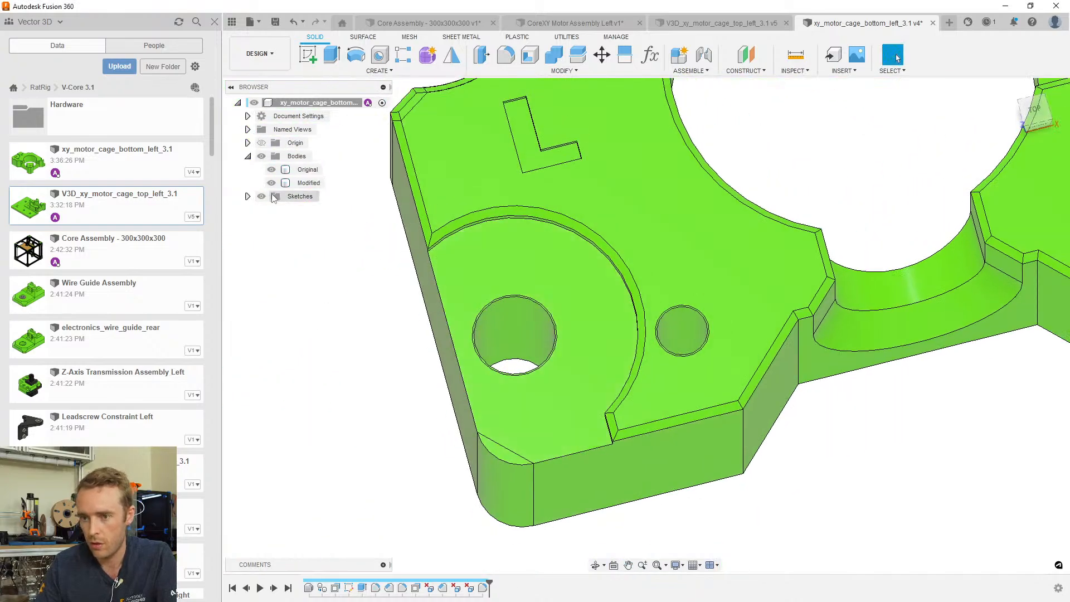
pyautogui.click(278, 171)
# Roll the timeline back and delete the earlier Delete Face and related features that shaped the corner beside the engraved L
pyautogui.scroll(-5, 607, 339)
pyautogui.keyDown('shift'); pyautogui.moveTo(640, 289); pyautogui.dragTo(835, 275, button='middle'); pyautogui.keyUp('shift')
pyautogui.scroll(3, 711, 301)
pyautogui.scroll(2, 664, 285)
pyautogui.click(663, 285)
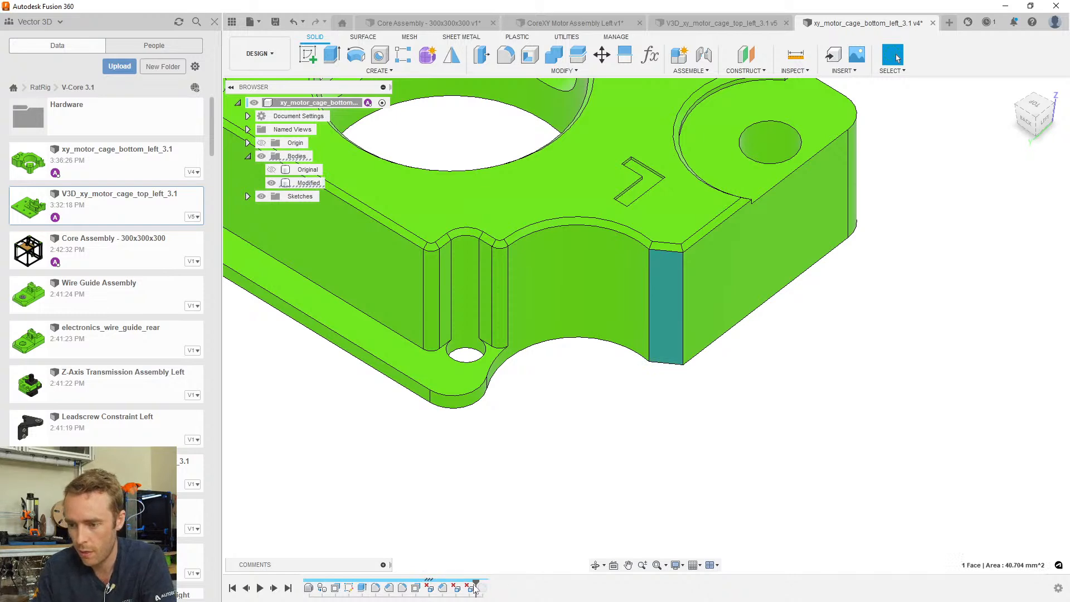
pyautogui.press('Delete')
pyautogui.scroll(-2, 529, 522)
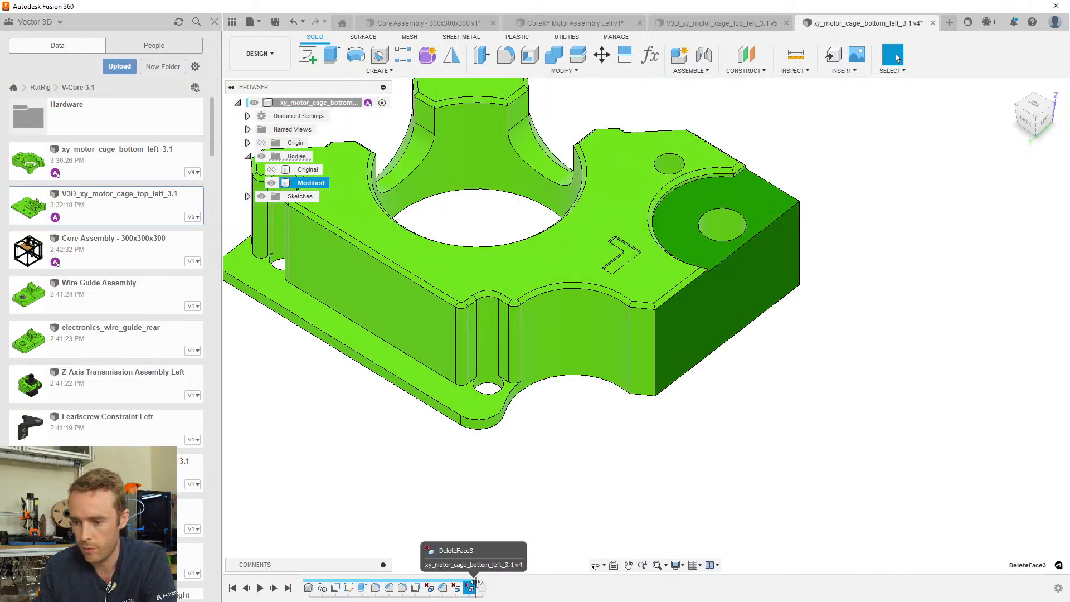
pyautogui.moveTo(449, 583); pyautogui.dragTo(434, 585)
pyautogui.click(429, 587)
pyautogui.press('Delete')
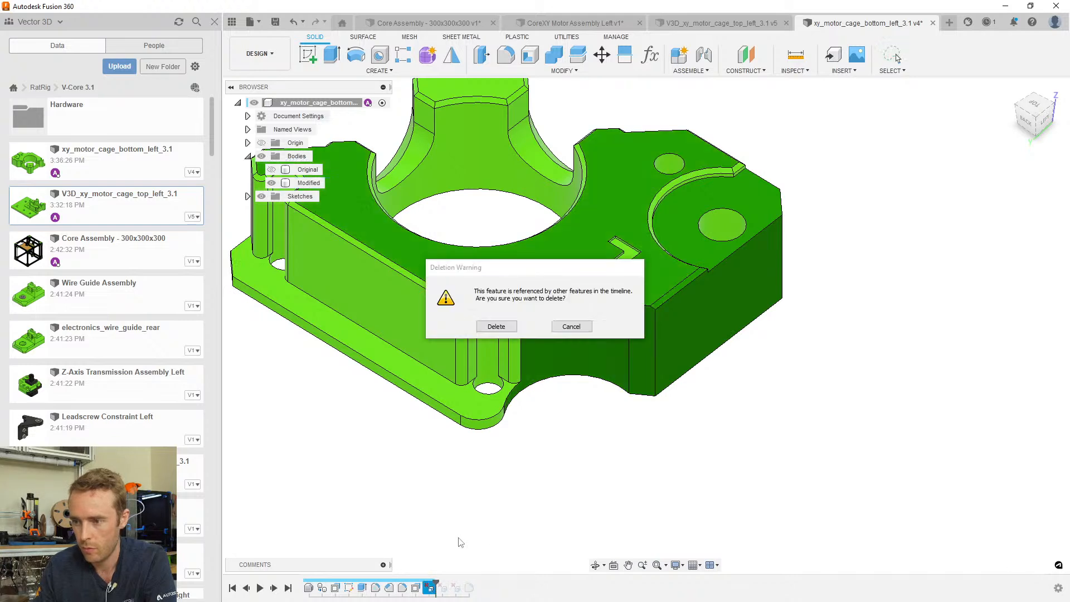
pyautogui.click(496, 325)
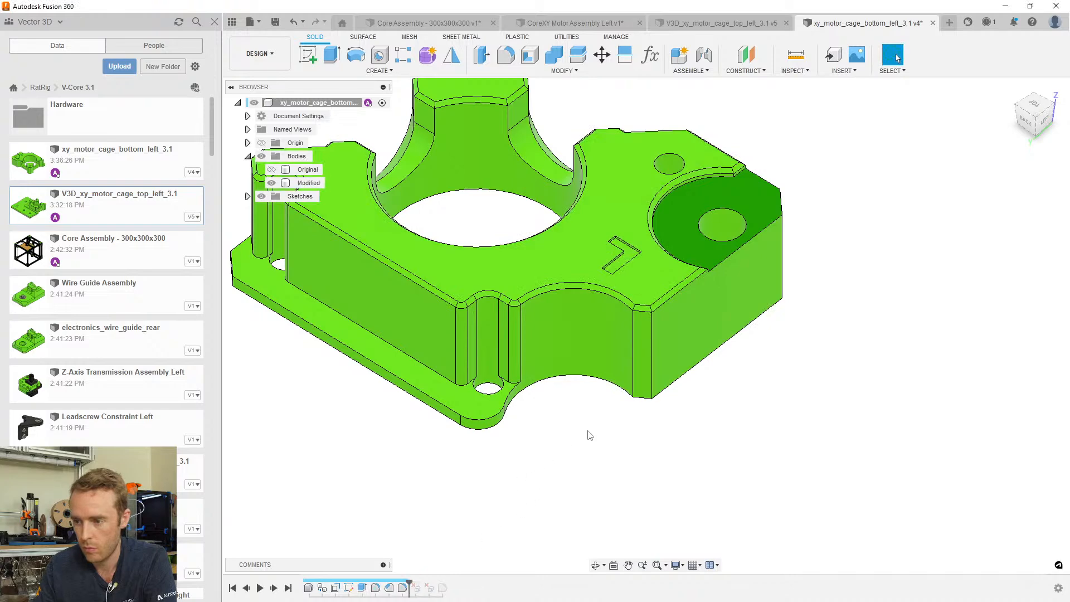
# Delete the flat corner faces beside the engraved L and fillet the resulting sharp vertical edge with a 3 mm radius
pyautogui.scroll(4, 651, 318)
pyautogui.press('Delete')
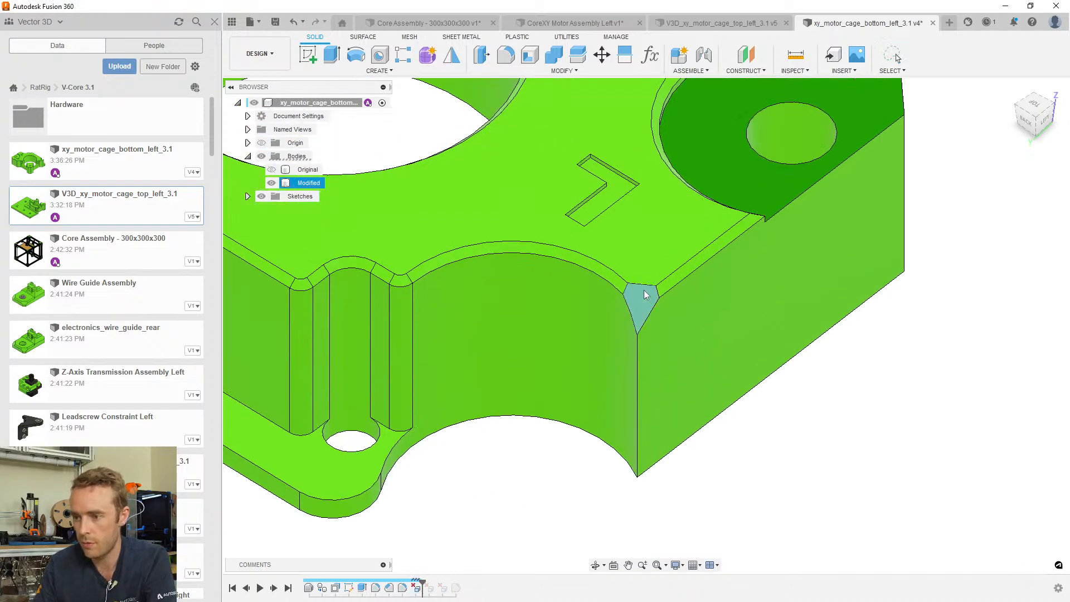
pyautogui.click(505, 54)
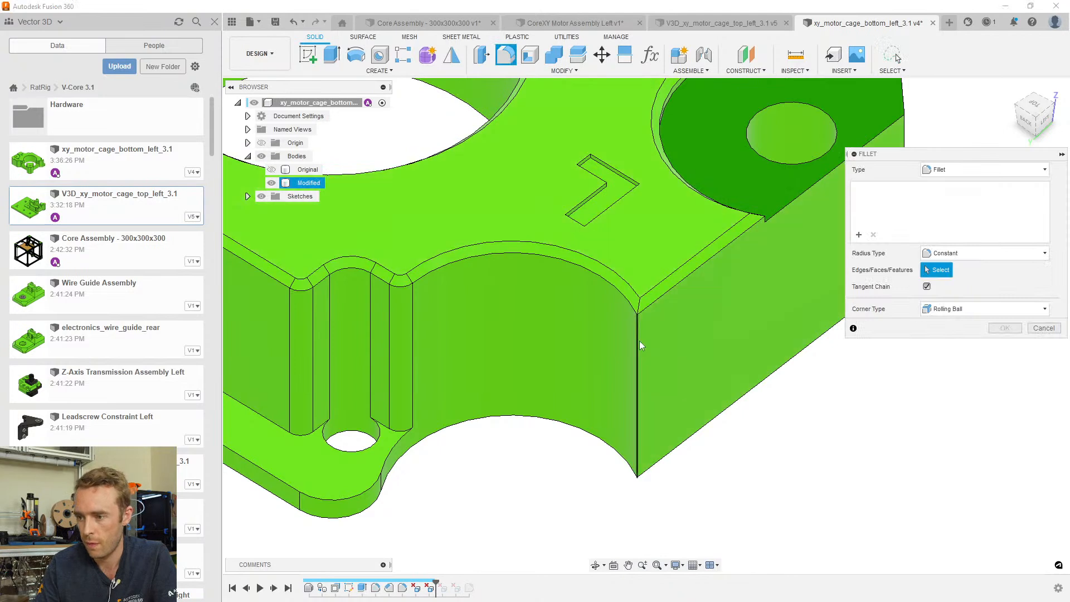
pyautogui.click(637, 340)
pyautogui.moveTo(636, 347); pyautogui.dragTo(653, 318)
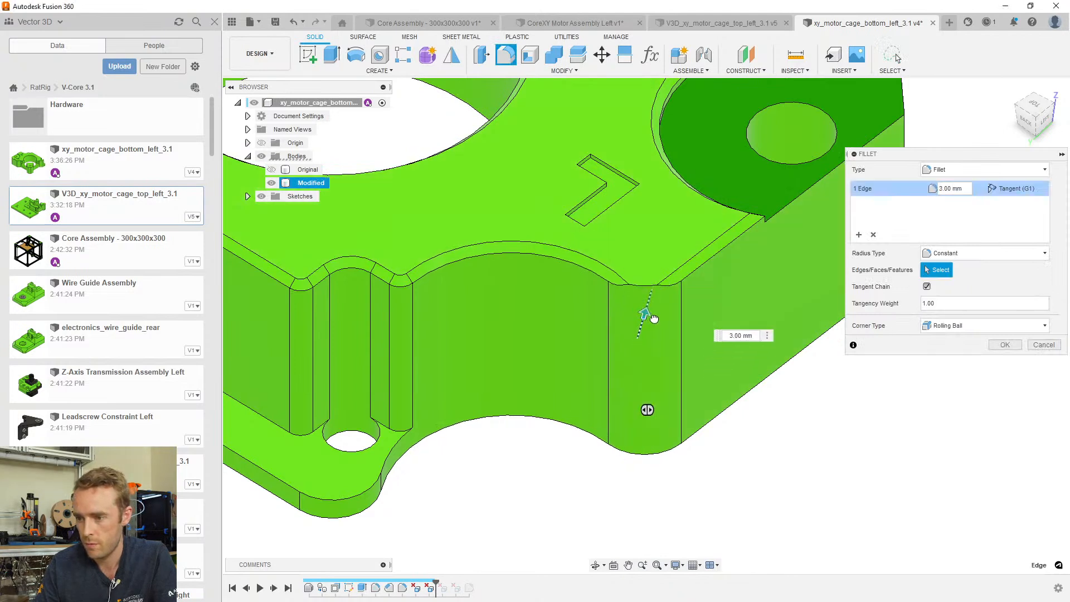
pyautogui.click(1005, 344)
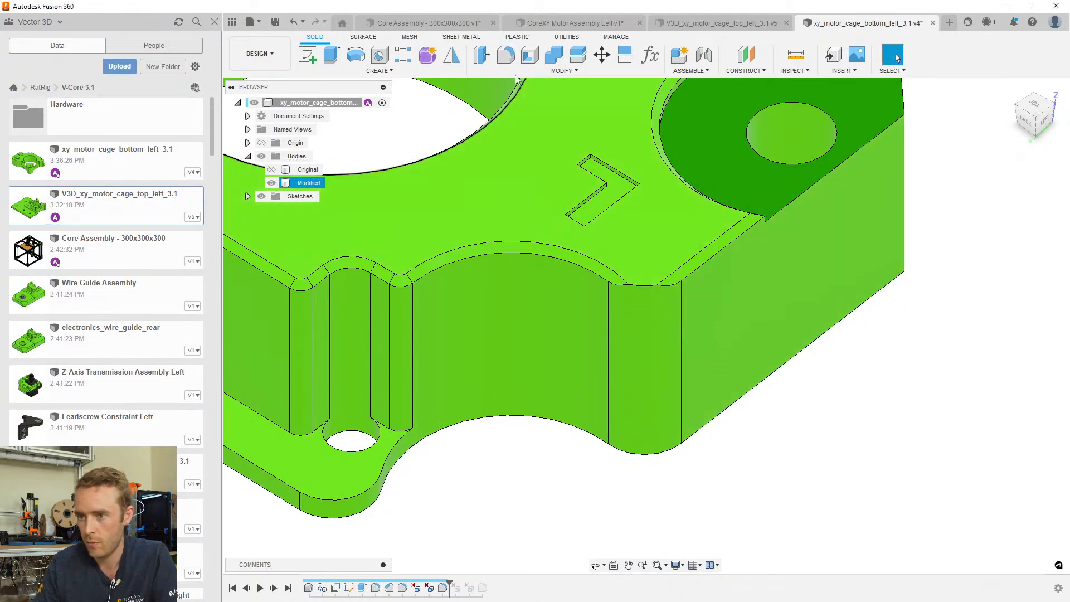
# Add a 0.5 mm equal-distance chamfer to the upper edge of the rounded corner beside the engraved L
pyautogui.click(507, 58)
pyautogui.click(516, 71)
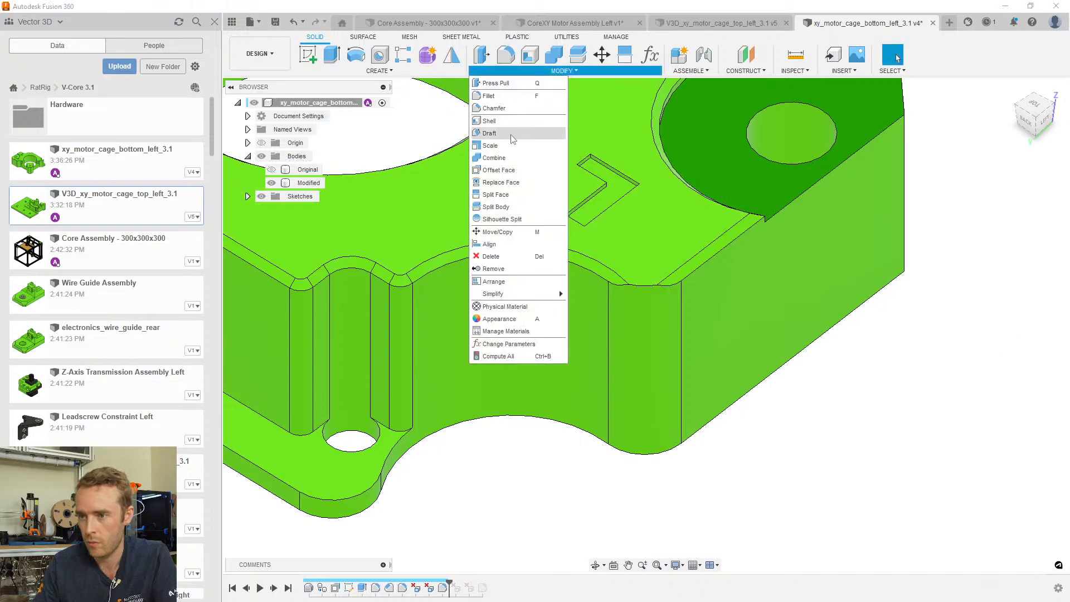
pyautogui.click(494, 108)
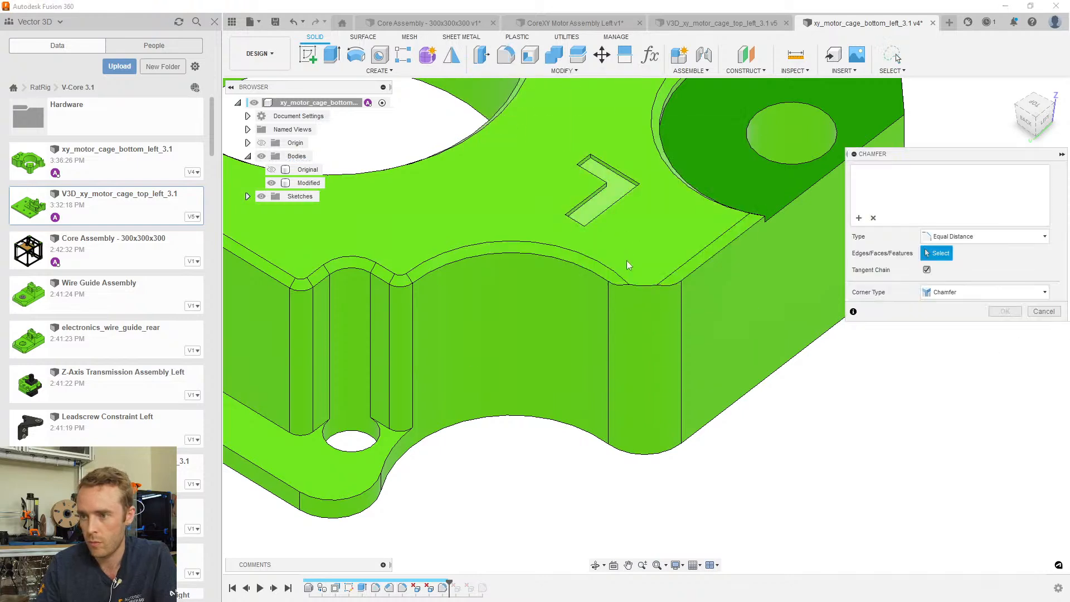
pyautogui.click(638, 286)
pyautogui.write('0.5')
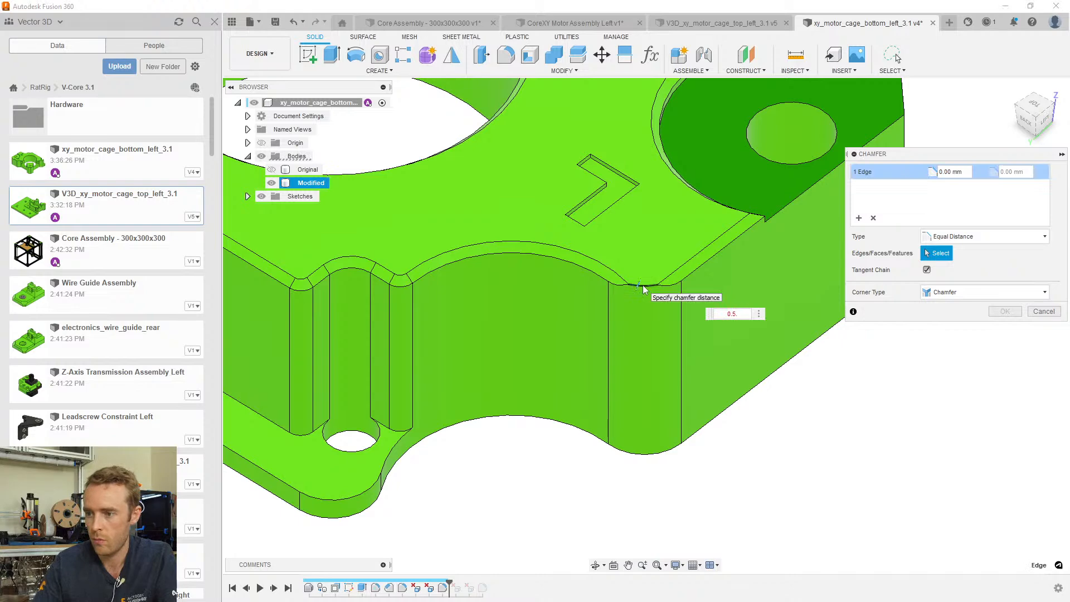
pyautogui.press('Return')
# Roll the timeline forward to its end and save the bottom motor cage design as a new version
pyautogui.scroll(-5, 641, 281)
pyautogui.keyDown('shift'); pyautogui.moveTo(637, 274); pyautogui.dragTo(508, 496, button='middle'); pyautogui.keyUp('shift')
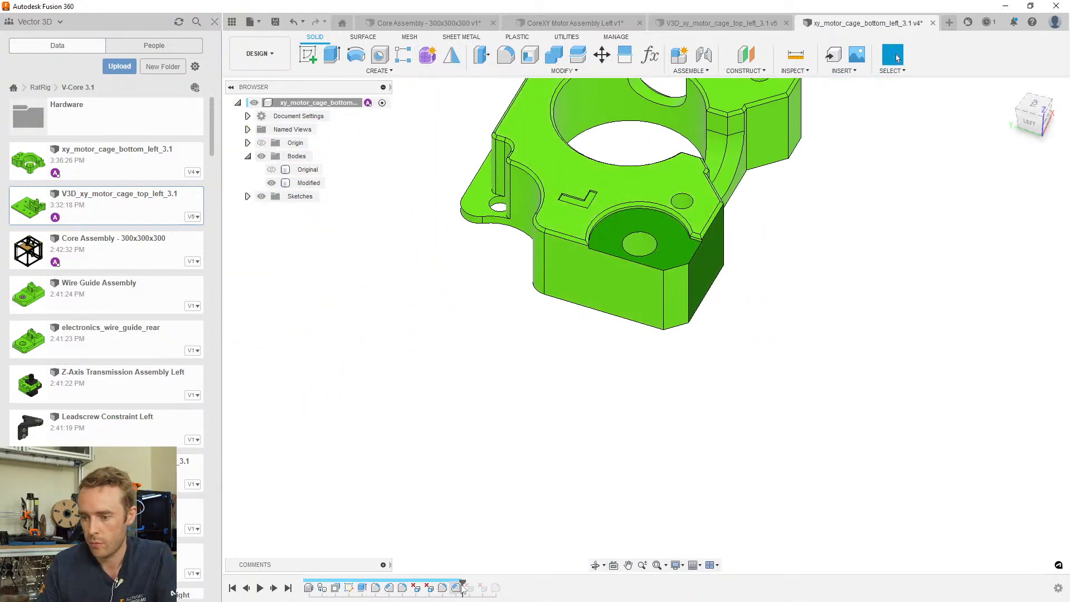
pyautogui.moveTo(462, 583); pyautogui.dragTo(502, 583)
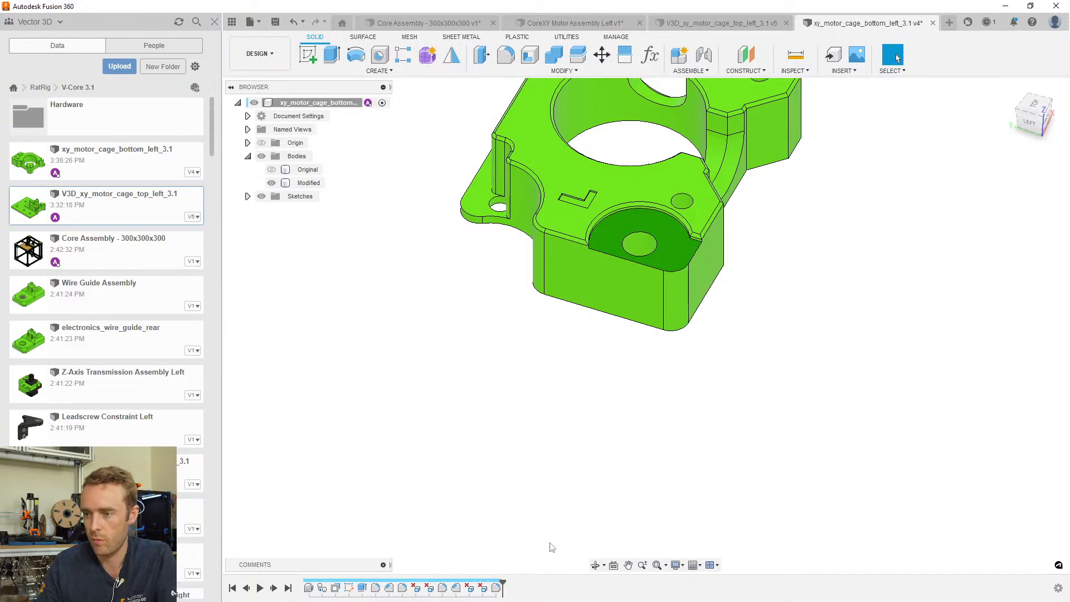
pyautogui.keyDown('shift'); pyautogui.moveTo(597, 299); pyautogui.dragTo(803, 322, button='middle'); pyautogui.keyUp('shift')
pyautogui.hotkey('ctrl', 's')
pyautogui.press('Return')
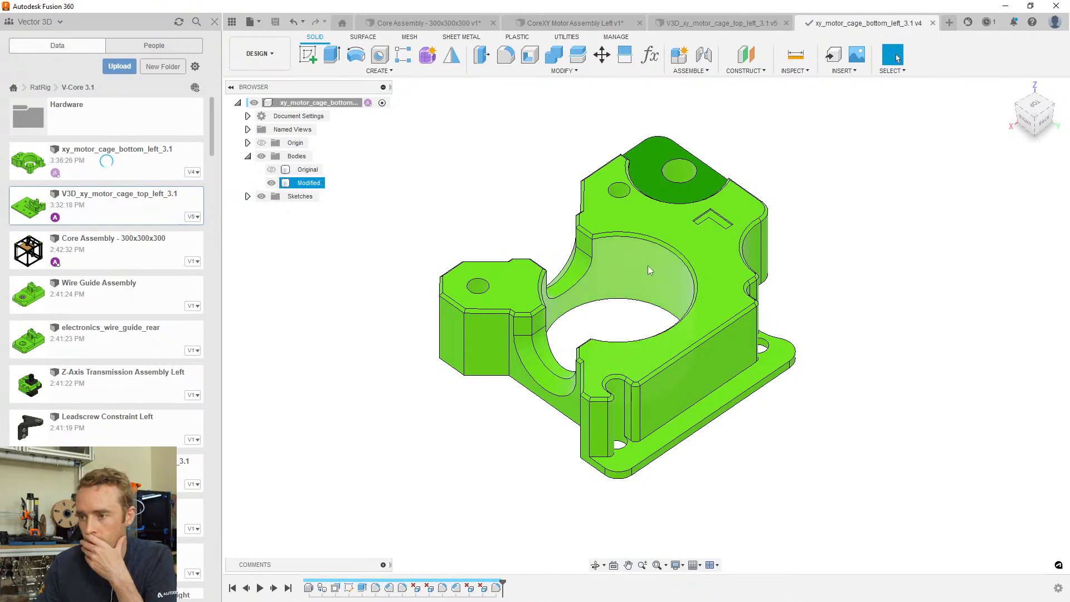
pyautogui.keyDown('shift'); pyautogui.moveTo(695, 404); pyautogui.dragTo(845, 407, button='middle'); pyautogui.keyUp('shift')
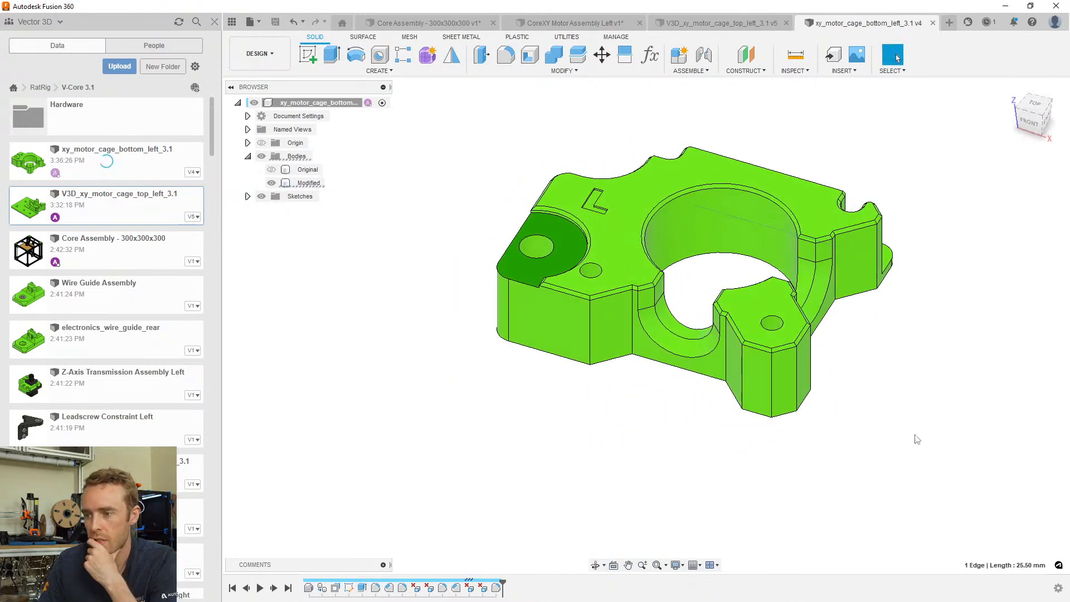
pyautogui.keyDown('shift'); pyautogui.moveTo(835, 356); pyautogui.dragTo(583, 359, button='middle'); pyautogui.keyUp('shift')
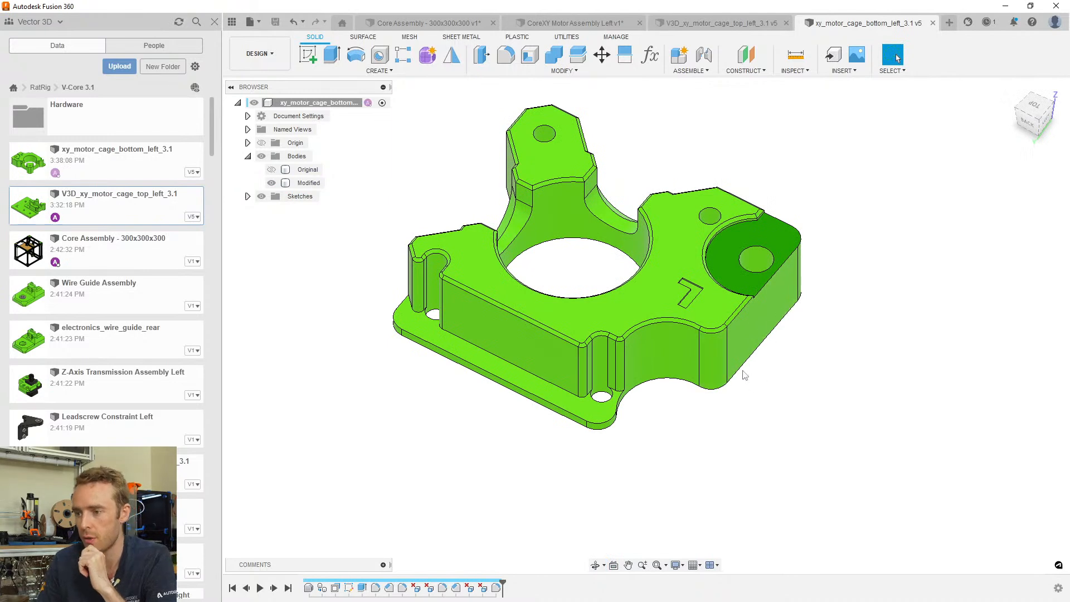
pyautogui.click(703, 111)
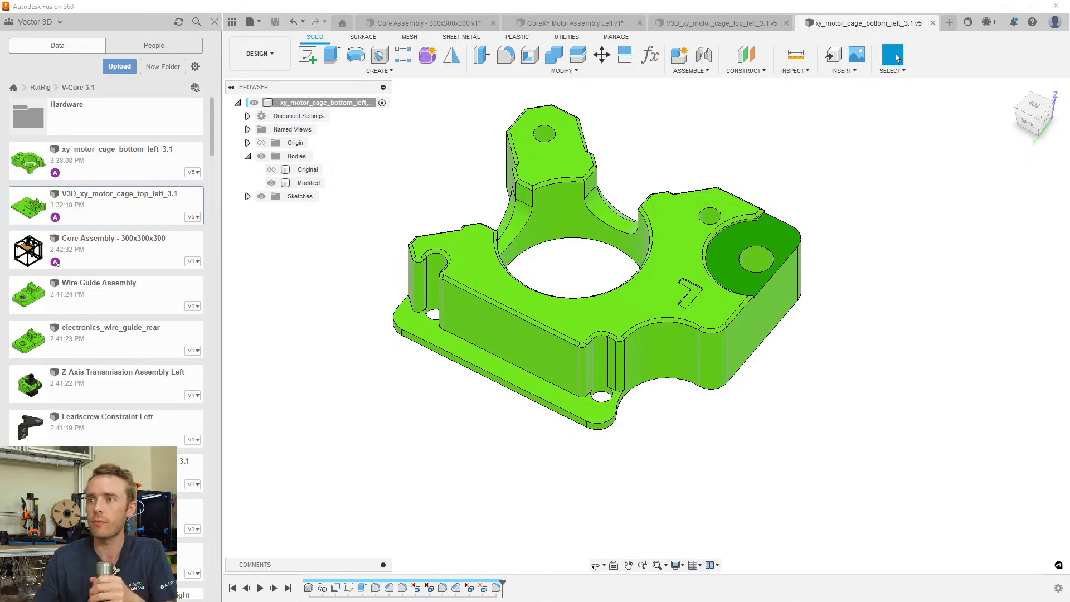
# Bring up the RatOS printer page in the browser and check the print progress, temperatures and webcam, then return to Fusion 360
pyautogui.moveTo(591, 0); pyautogui.dragTo(581, 53)
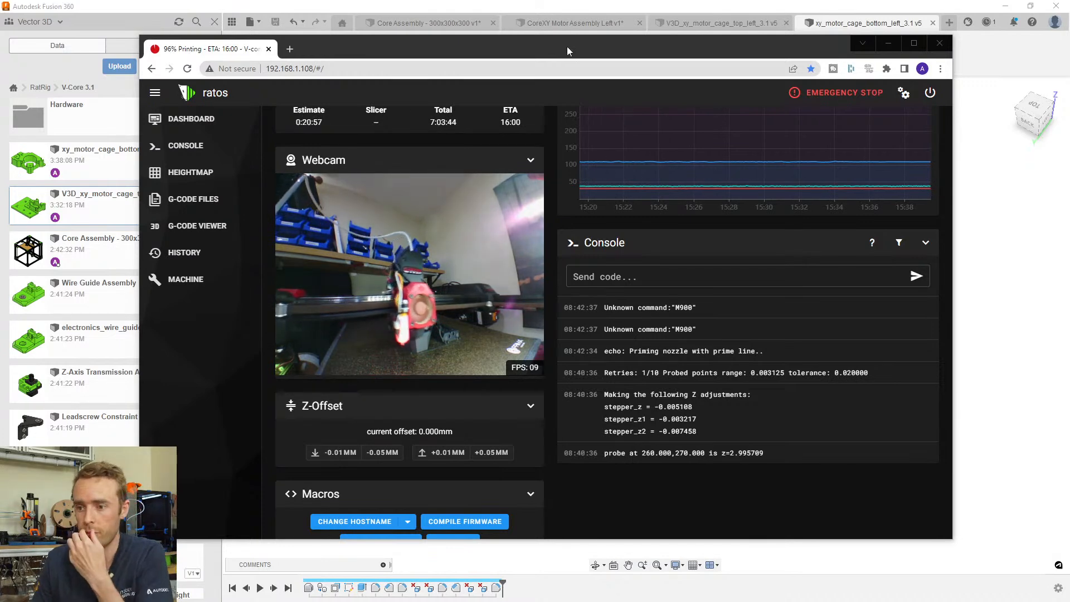
pyautogui.click(564, 466)
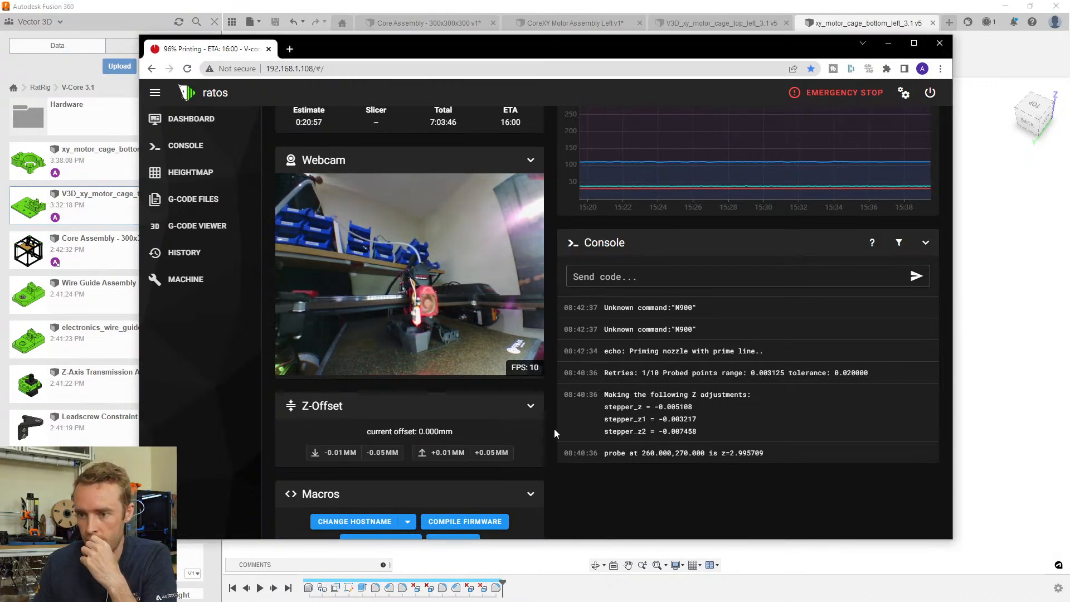
pyautogui.scroll(3, 549, 427)
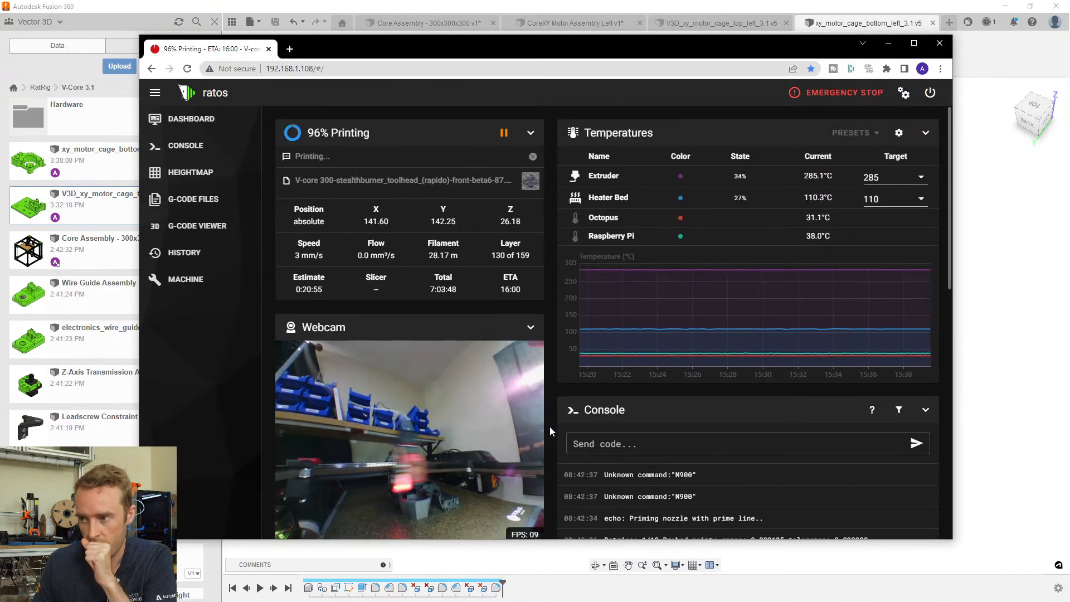
pyautogui.scroll(-1, 549, 426)
pyautogui.scroll(1, 549, 426)
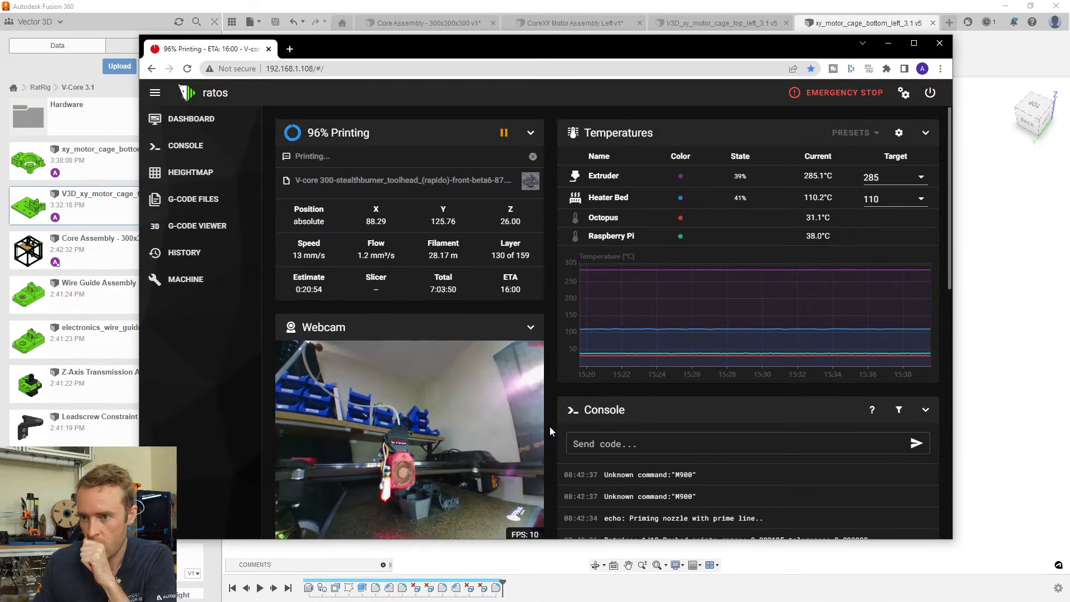
pyautogui.click(628, 10)
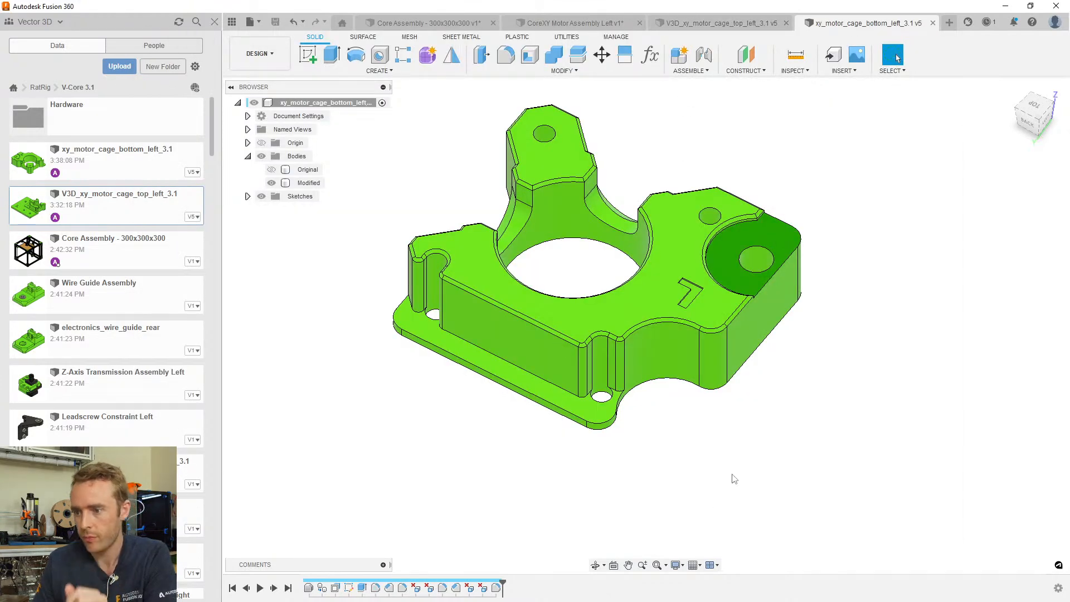
pyautogui.click(700, 23)
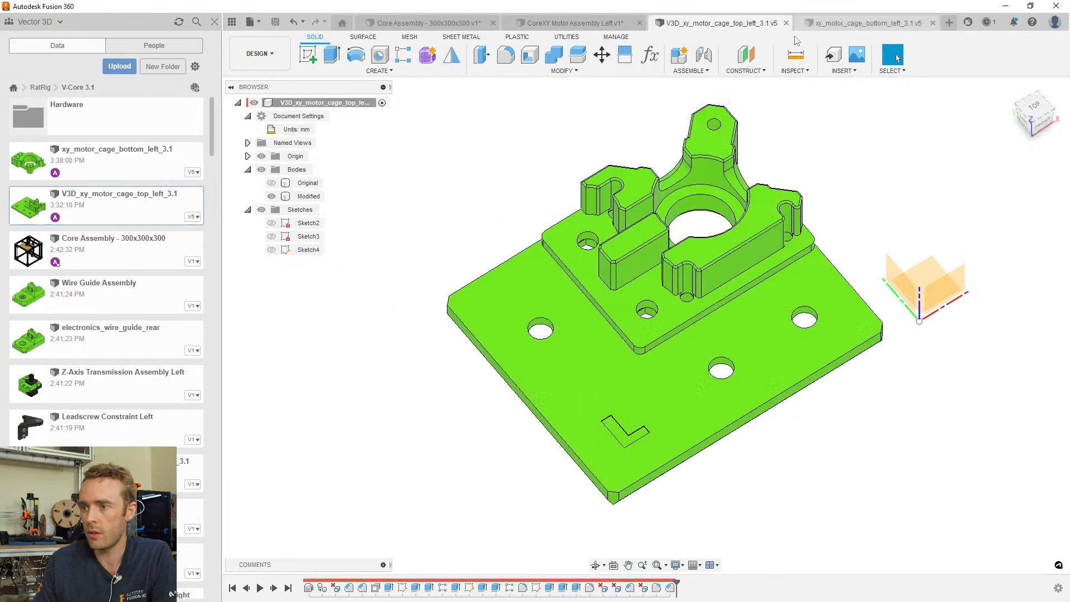
pyautogui.click(858, 24)
pyautogui.rightClick(304, 103)
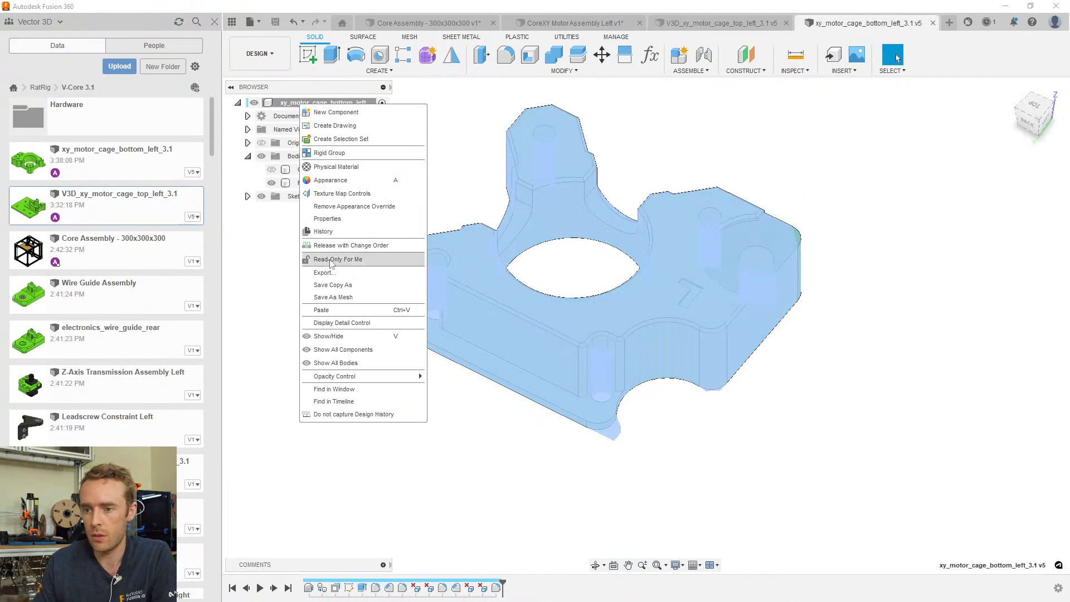
pyautogui.click(265, 302)
# Rename the xy_motor_cage_bottom_left_3.1 file in the project data to V3D_xy_motor_cage_bottom_left_3.1
pyautogui.click(71, 157)
pyautogui.rightClick(72, 158)
pyautogui.click(112, 232)
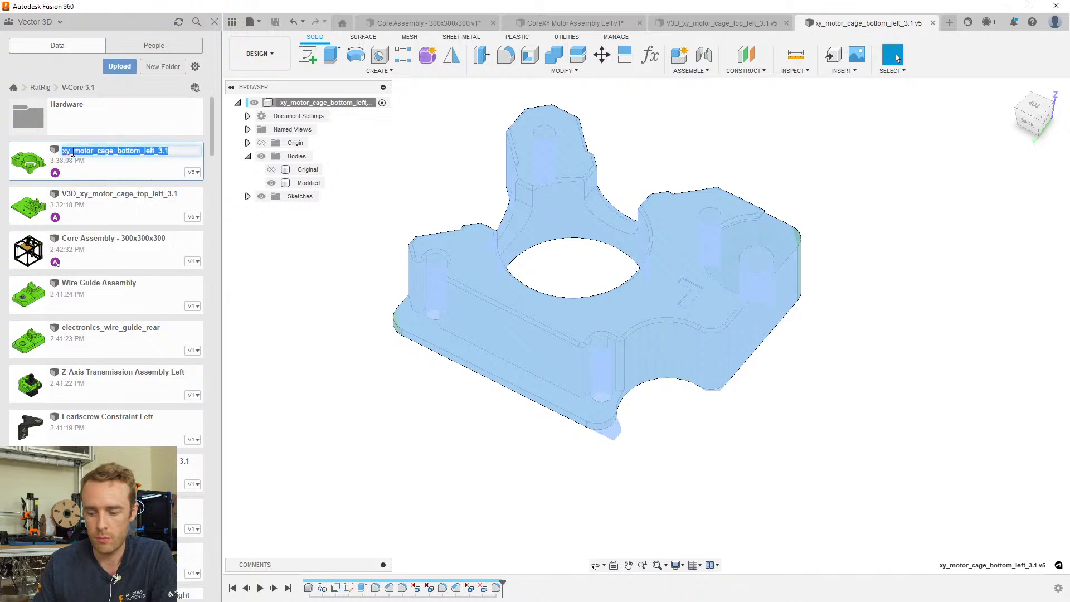
pyautogui.click(73, 151)
pyautogui.write('V3D_')
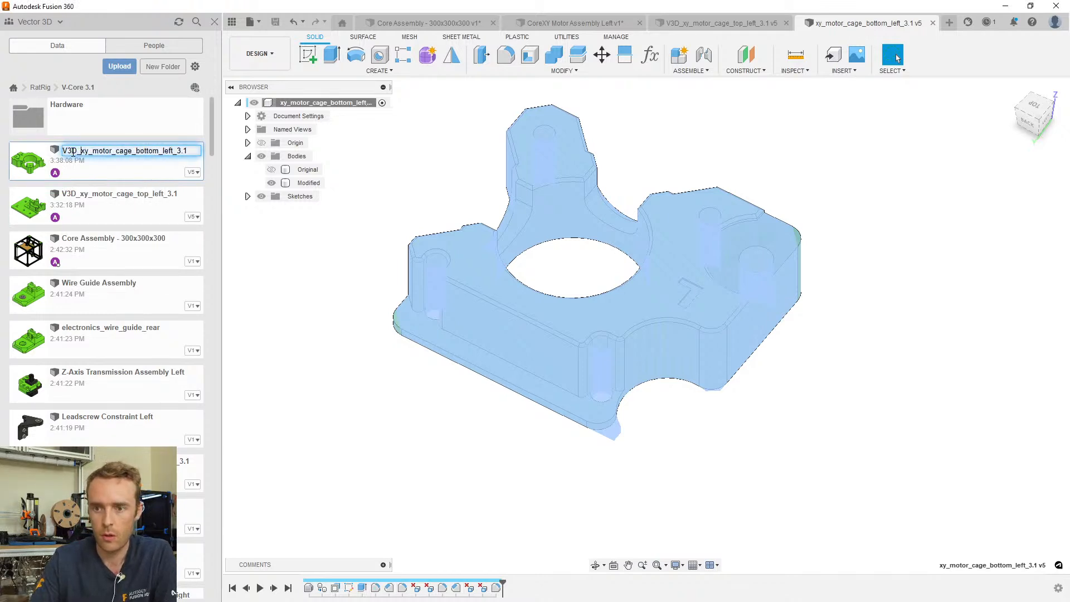
pyautogui.press('Return')
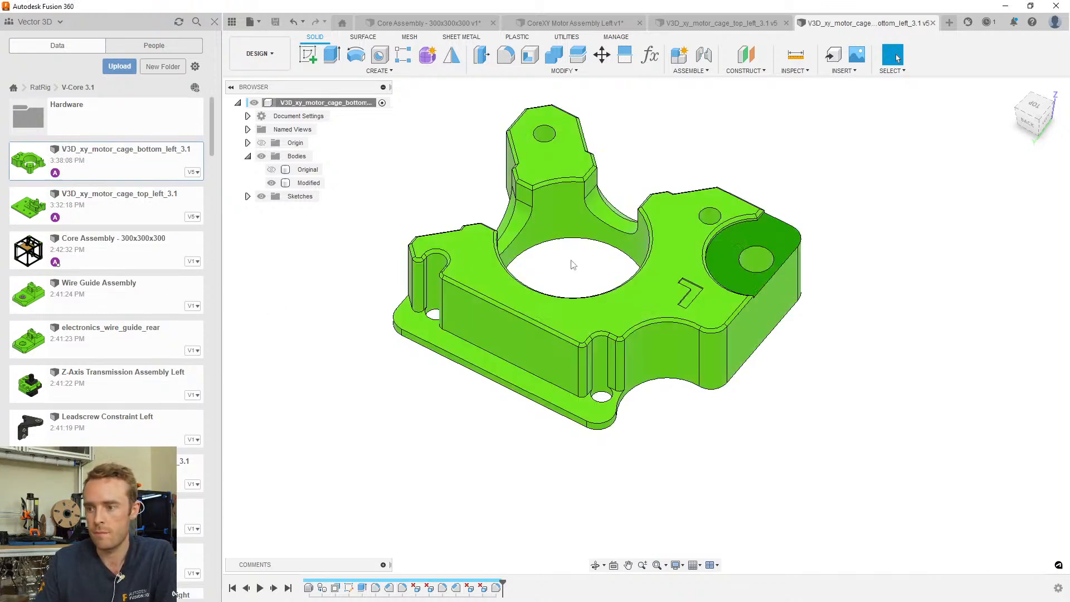
# Check the finished bottom left motor cage, and close both V3D left motor cage documents to return to the CoreXY Motor Assembly Left
pyautogui.moveTo(685, 179); pyautogui.dragTo(704, 213, button='middle')
pyautogui.keyDown('shift'); pyautogui.moveTo(853, 209); pyautogui.dragTo(752, 226, button='middle'); pyautogui.keyUp('shift')
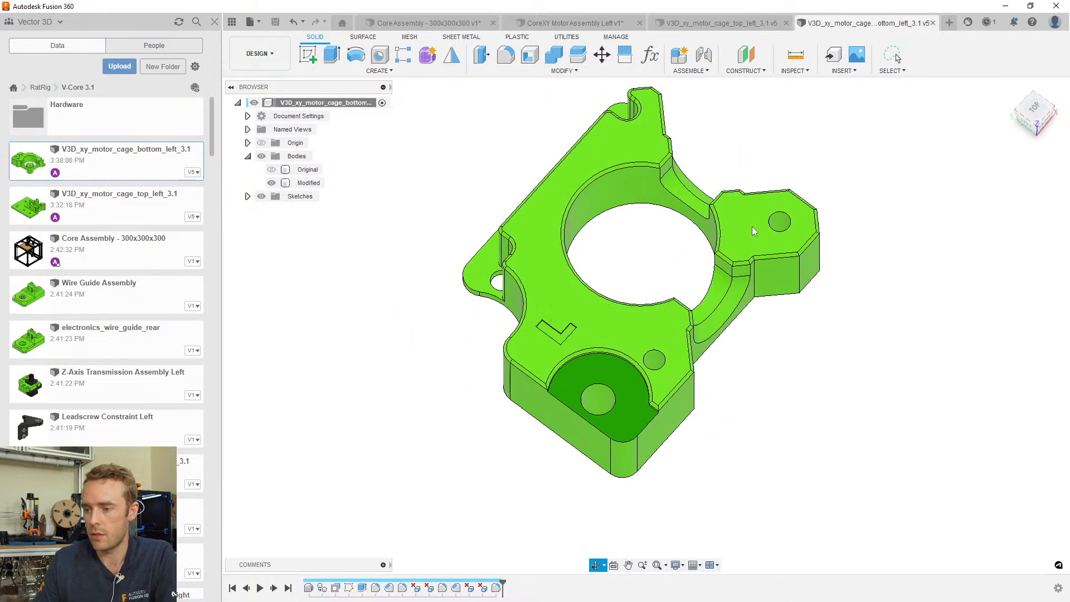
pyautogui.keyDown('shift'); pyautogui.moveTo(702, 432); pyautogui.dragTo(713, 400, button='middle'); pyautogui.keyUp('shift')
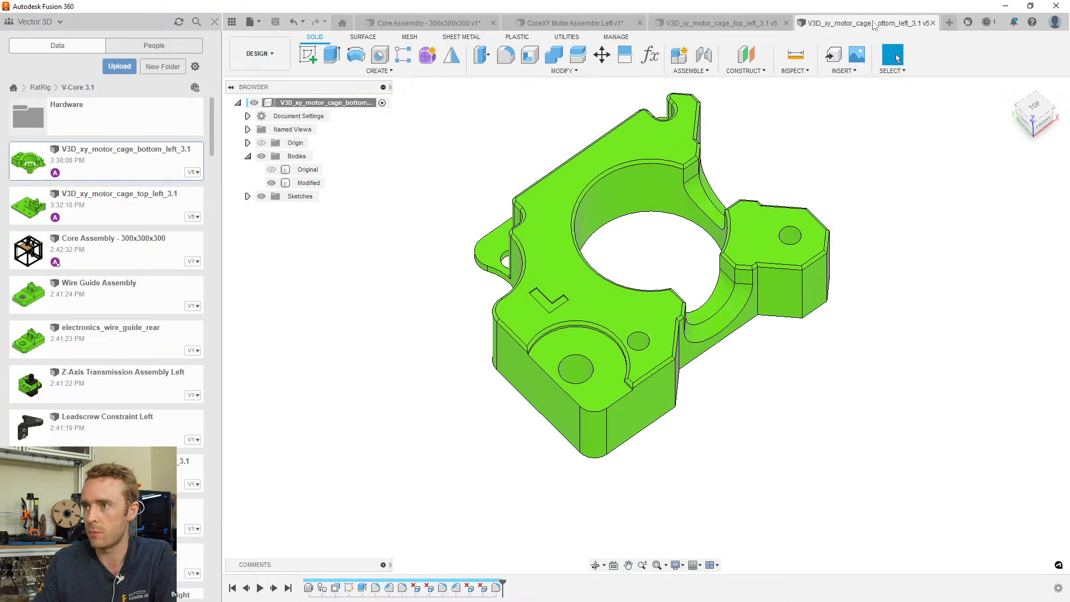
pyautogui.click(932, 23)
pyautogui.click(933, 24)
pyautogui.keyDown('shift'); pyautogui.moveTo(727, 126); pyautogui.dragTo(672, 207, button='middle'); pyautogui.keyUp('shift')
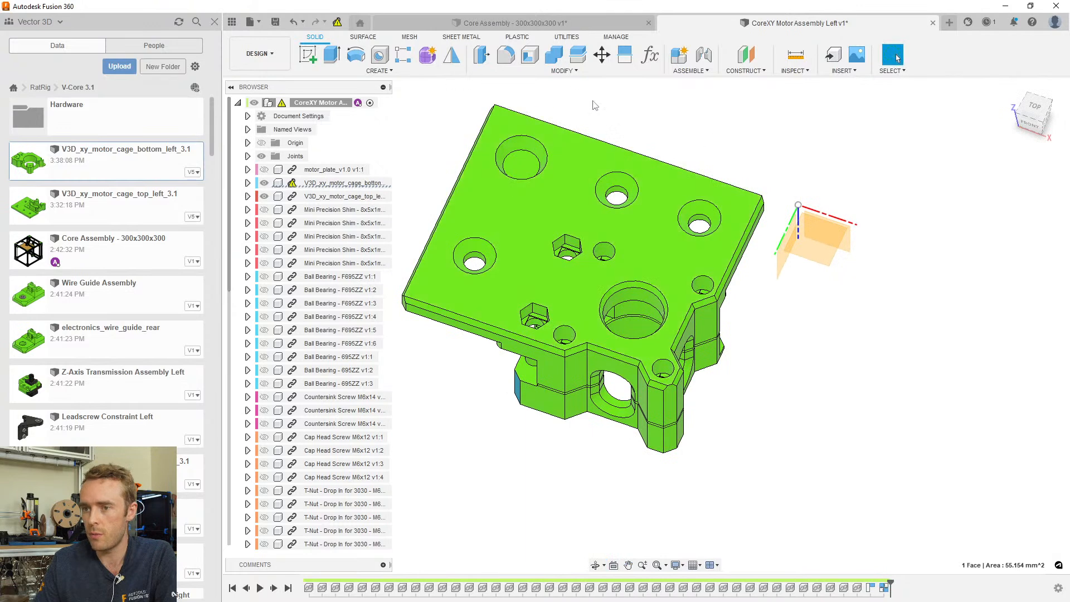
# Save the CoreXY Motor Assembly Left with the version description User Saved and close the document
pyautogui.hotkey('ctrl', 's')
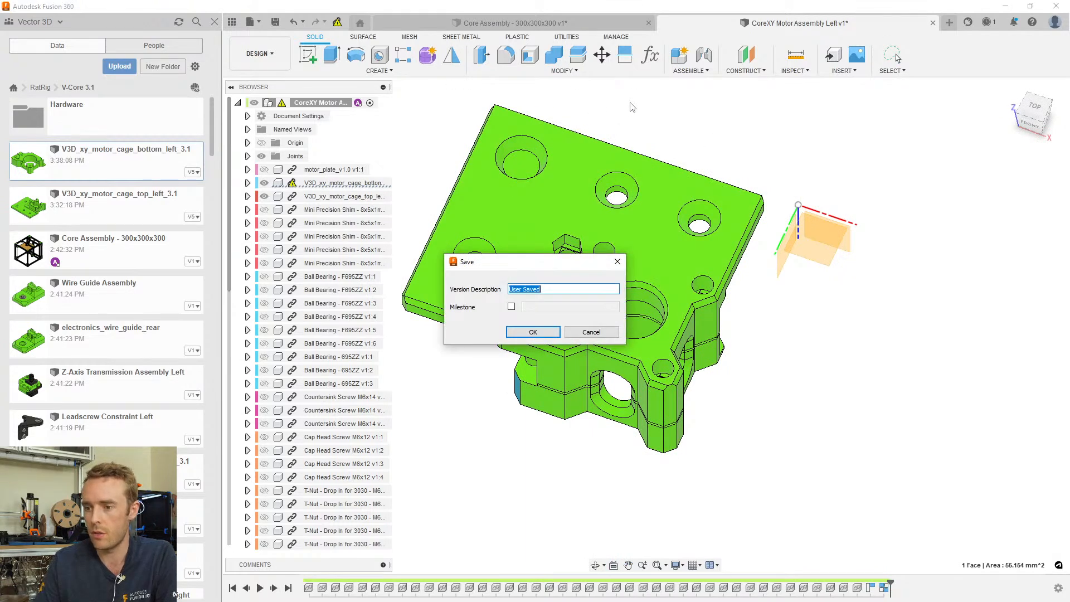
pyautogui.press('Return')
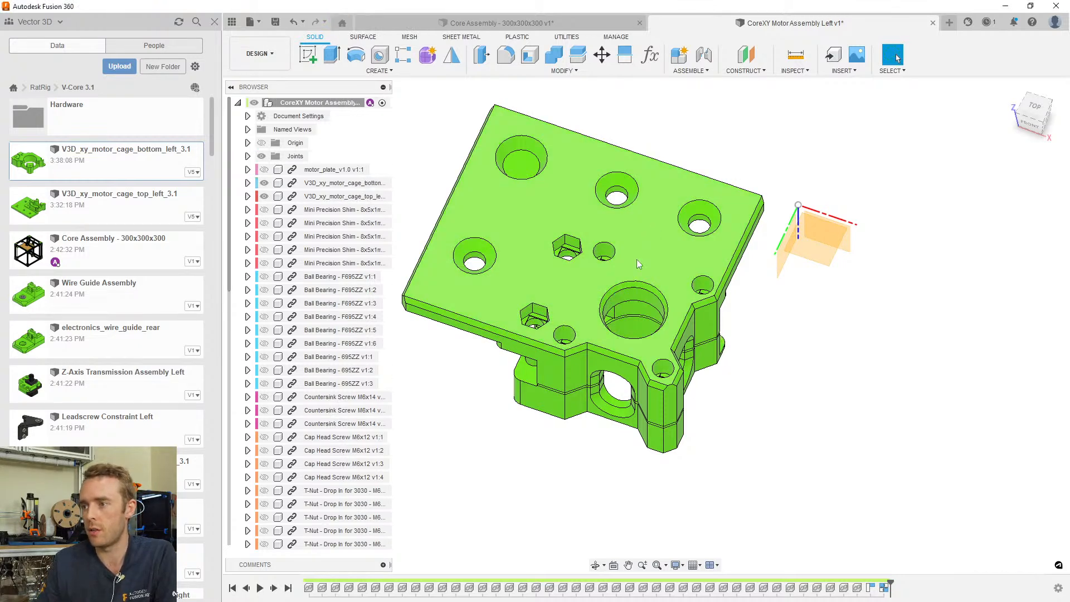
pyautogui.hotkey('ctrl', 's')
pyautogui.press('Return')
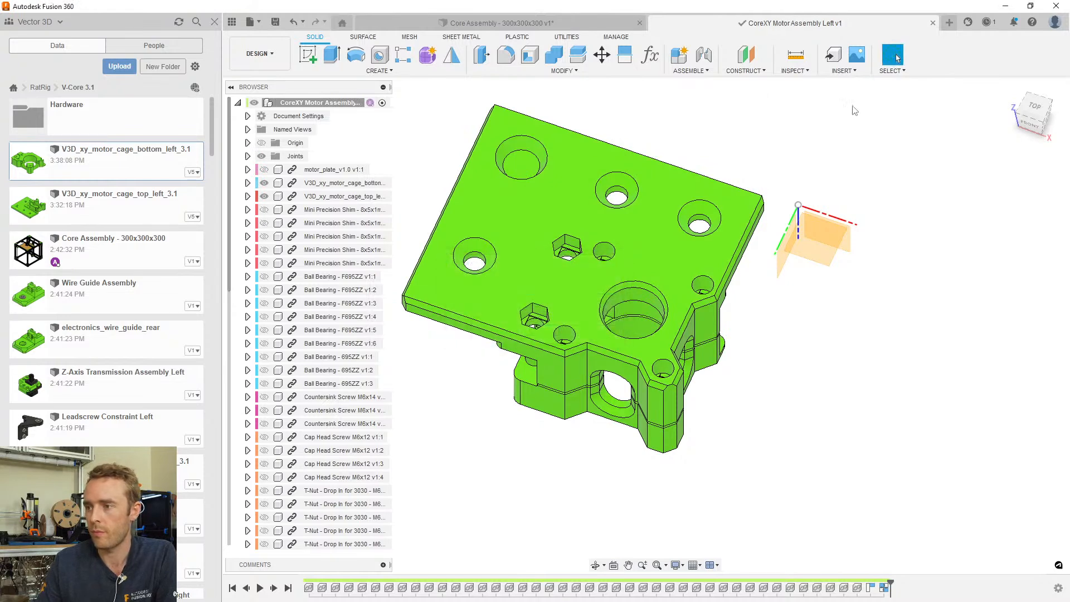
pyautogui.click(932, 24)
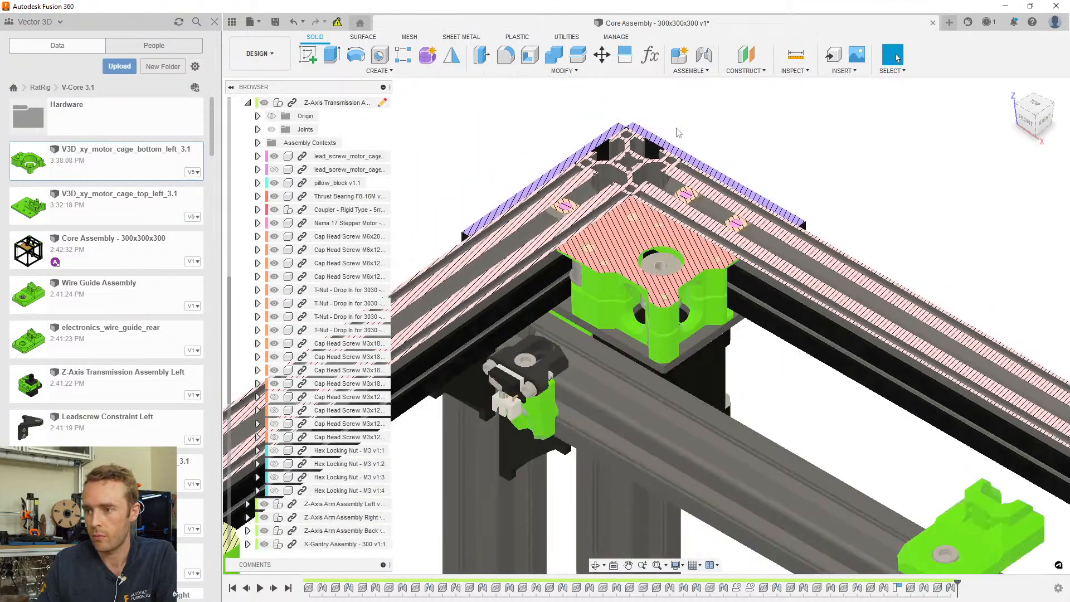
# Locate the CoreXY Motor Assembly Right component in the core assembly and open it in its own document
pyautogui.scroll(1, 313, 151)
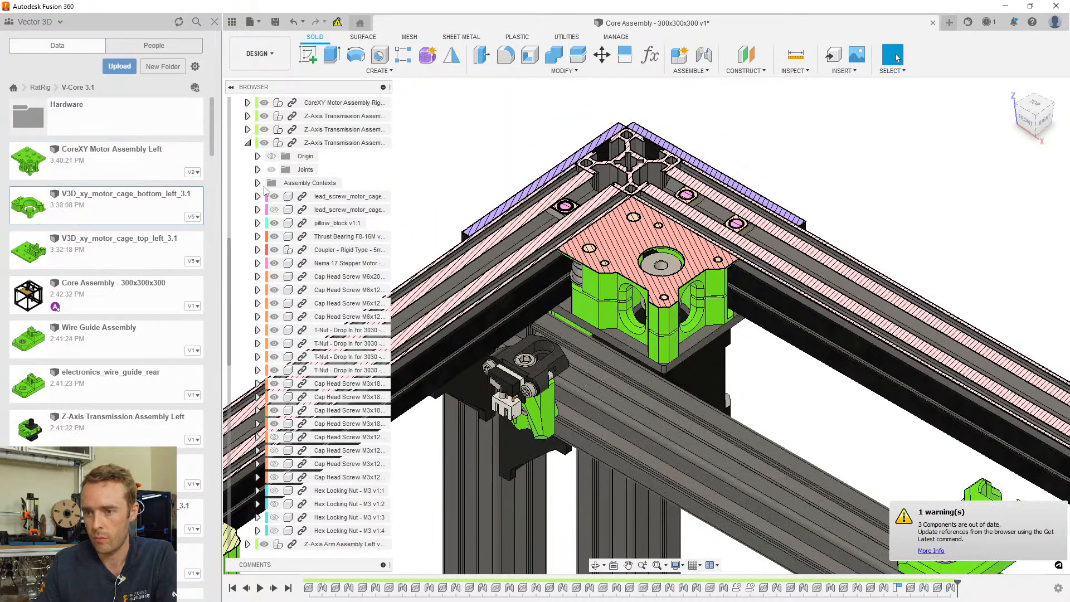
pyautogui.scroll(-1, 752, 332)
pyautogui.moveTo(825, 354); pyautogui.dragTo(737, 294, button='middle')
pyautogui.scroll(-3, 666, 279)
pyautogui.scroll(5, 737, 294)
pyautogui.click(737, 289)
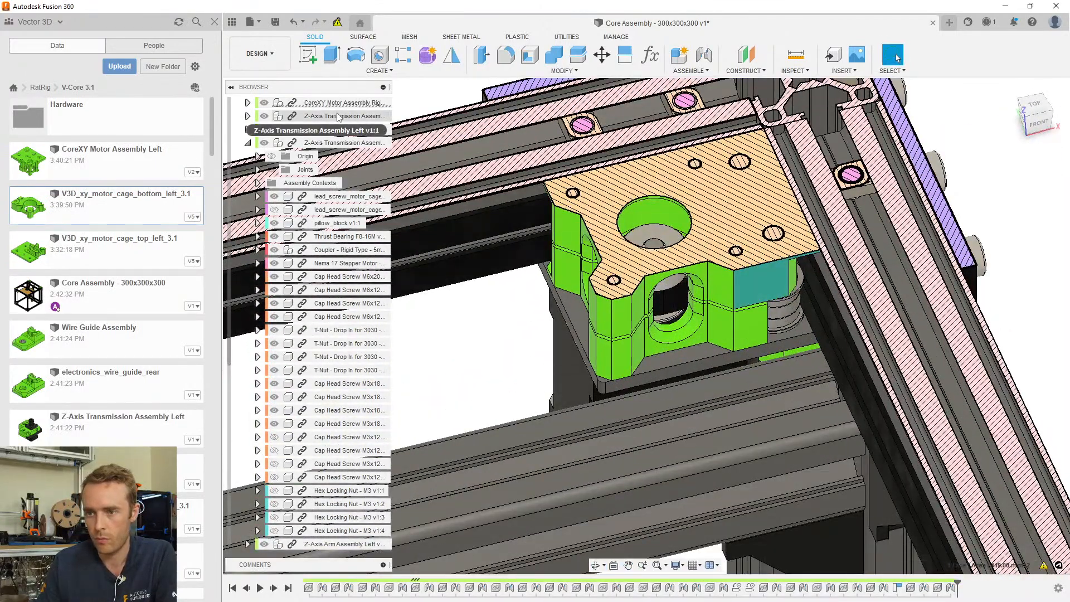
pyautogui.scroll(1, 339, 117)
pyautogui.click(323, 130)
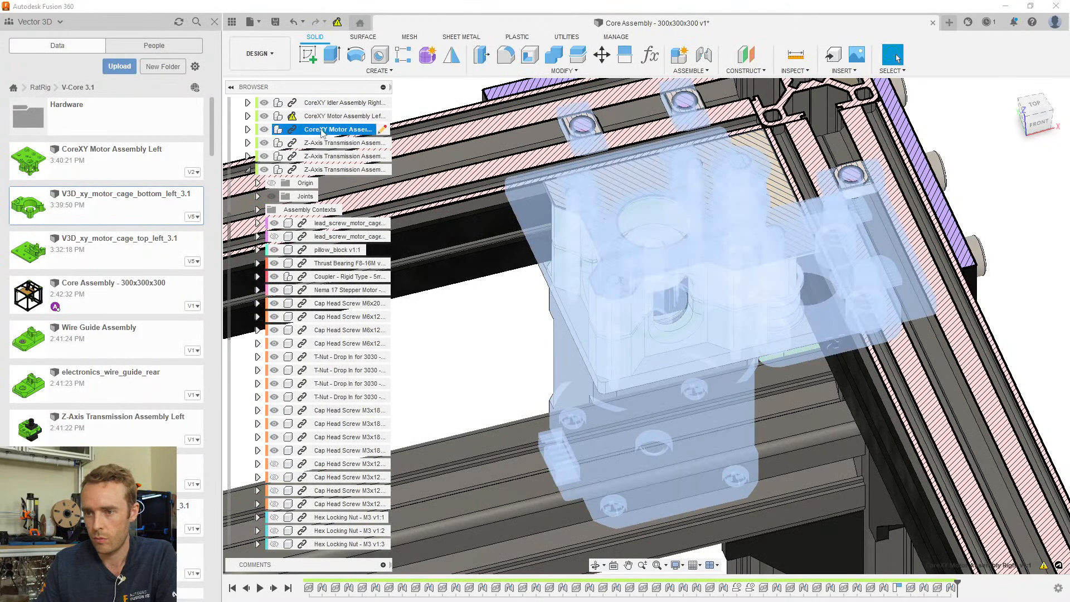
pyautogui.rightClick(323, 131)
pyautogui.click(363, 323)
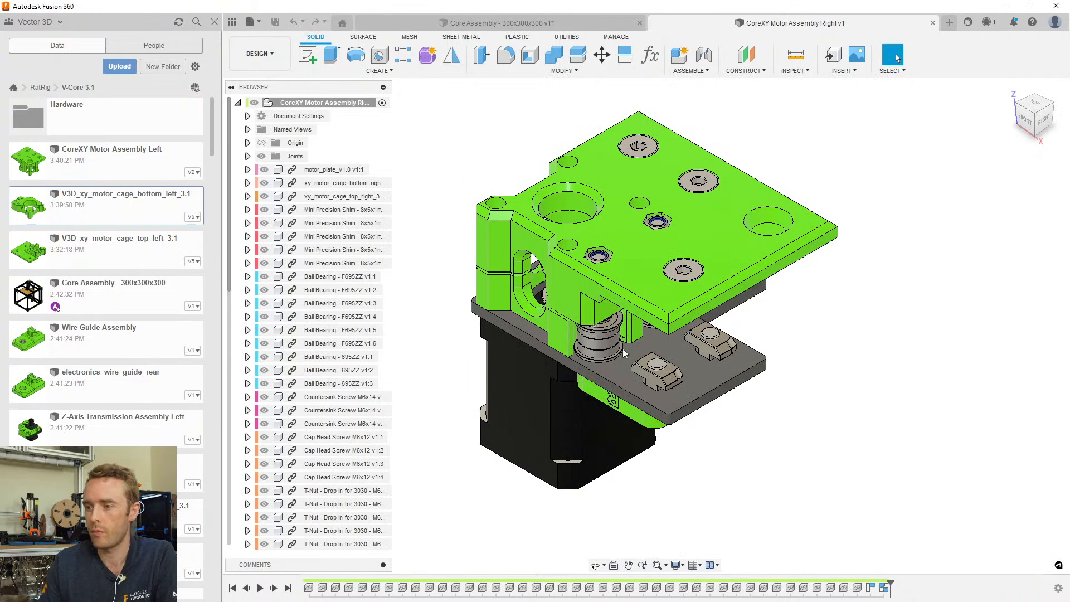
# Isolate the xy_motor_cage_top_right_3.1 and xy_motor_cage_bottom_right_3.1 components in the right motor assembly
pyautogui.click(319, 199)
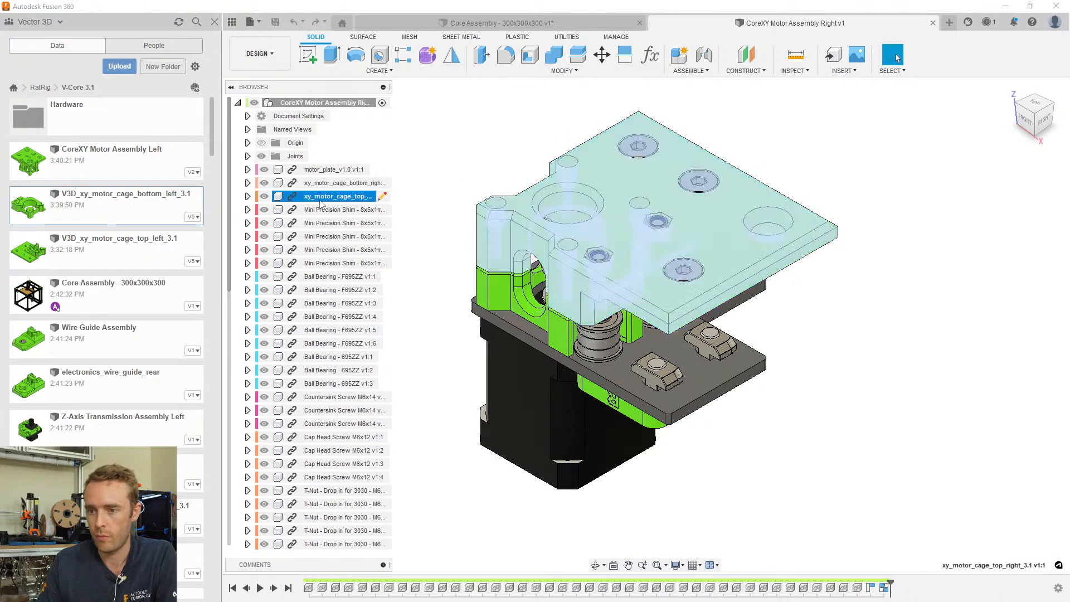
pyautogui.keyDown('ctrl'); pyautogui.click(323, 184); pyautogui.keyUp('ctrl')
pyautogui.rightClick(325, 184)
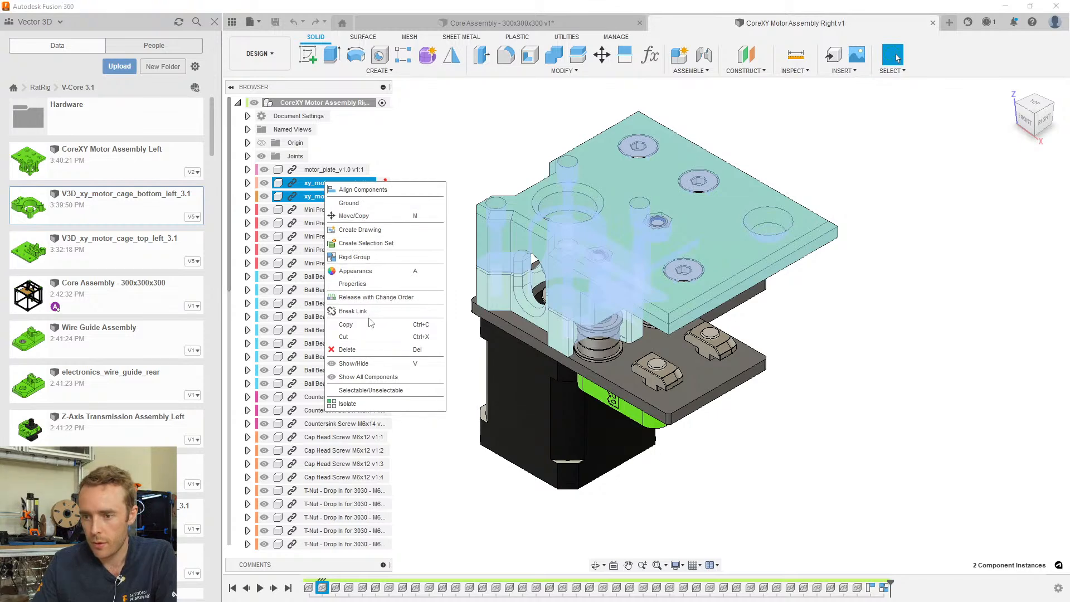
pyautogui.click(374, 391)
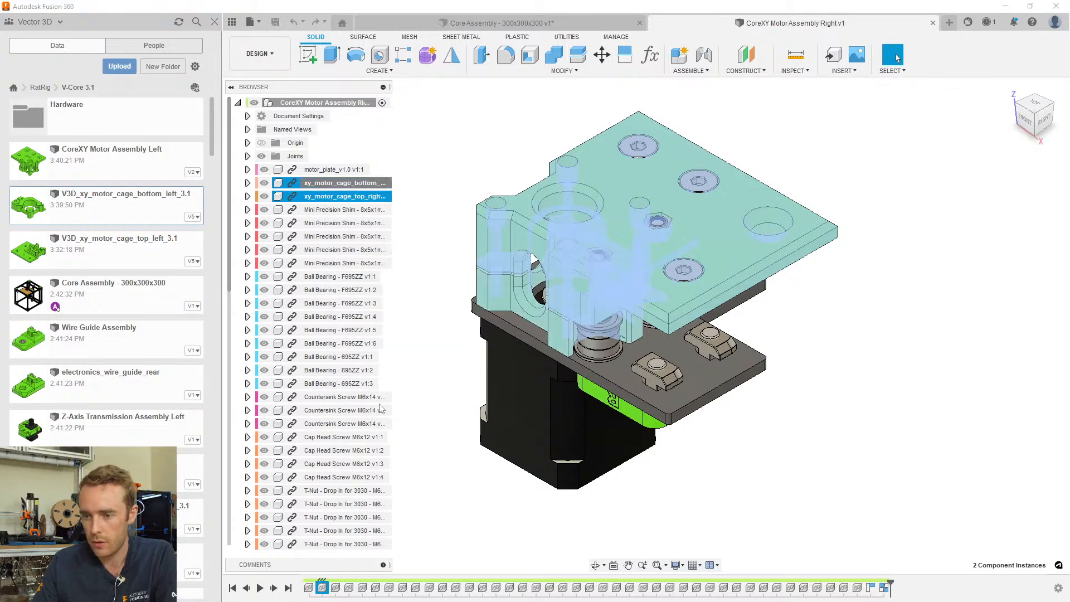
# Inspect the isolated right motor cage pair from above and below, hiding the bottom part to view the top part alone
pyautogui.scroll(3, 620, 262)
pyautogui.moveTo(611, 325); pyautogui.dragTo(535, 212, button='middle')
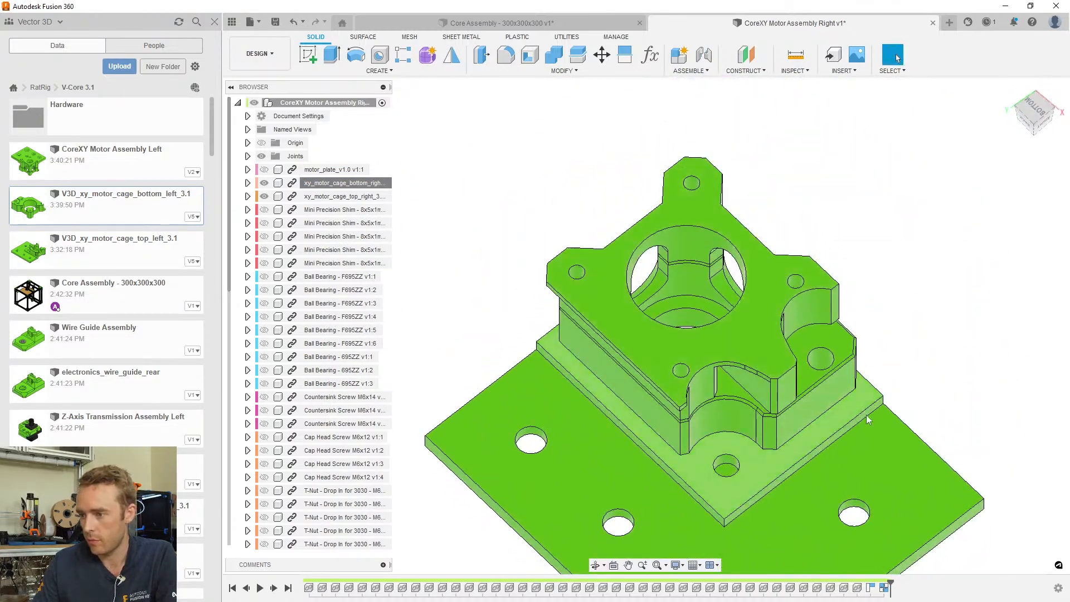
pyautogui.scroll(2, 823, 426)
pyautogui.scroll(-2, 823, 426)
pyautogui.keyDown('shift'); pyautogui.moveTo(823, 426); pyautogui.dragTo(794, 256, button='middle'); pyautogui.keyUp('shift')
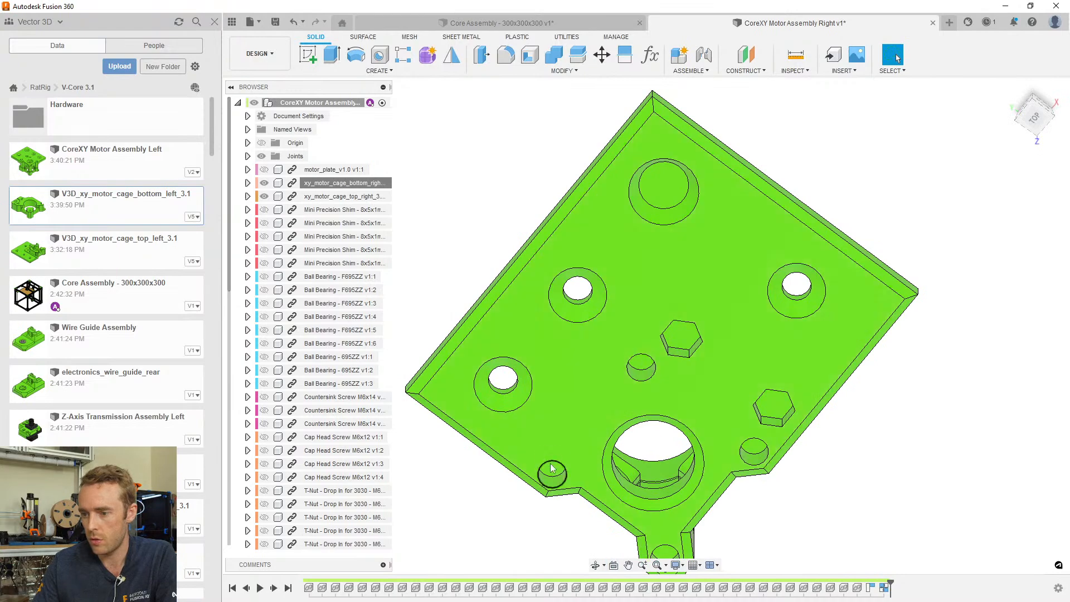
pyautogui.keyDown('shift'); pyautogui.moveTo(555, 474); pyautogui.dragTo(630, 397, button='middle'); pyautogui.keyUp('shift')
pyautogui.click(264, 183)
pyautogui.keyDown('shift'); pyautogui.moveTo(557, 379); pyautogui.dragTo(485, 334, button='middle'); pyautogui.keyUp('shift')
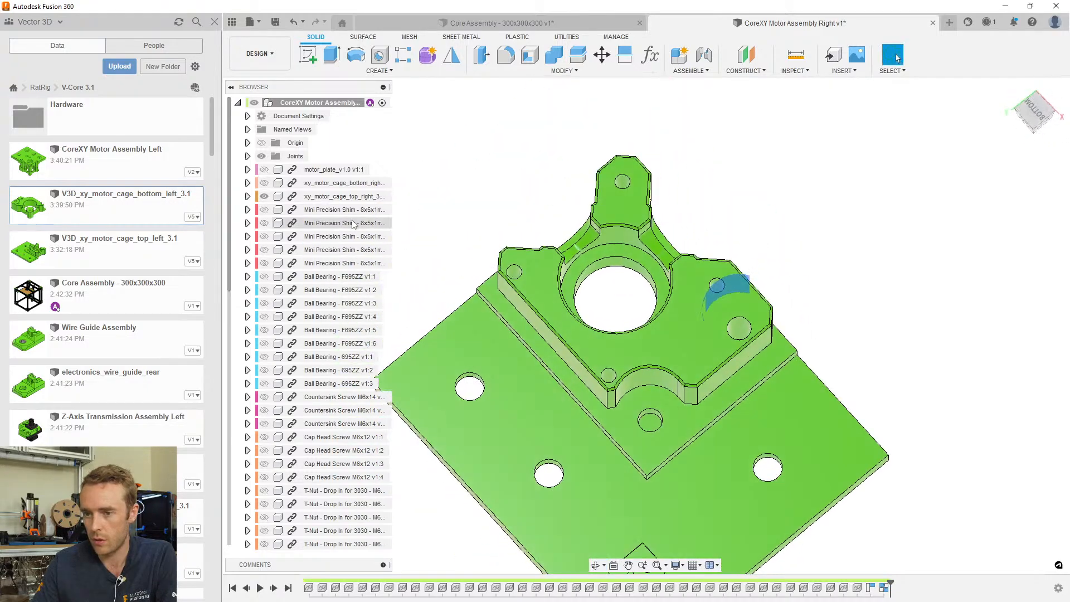
# Show only the bottom right motor cage and examine its shape and corners from all sides
pyautogui.click(265, 182)
pyautogui.click(264, 196)
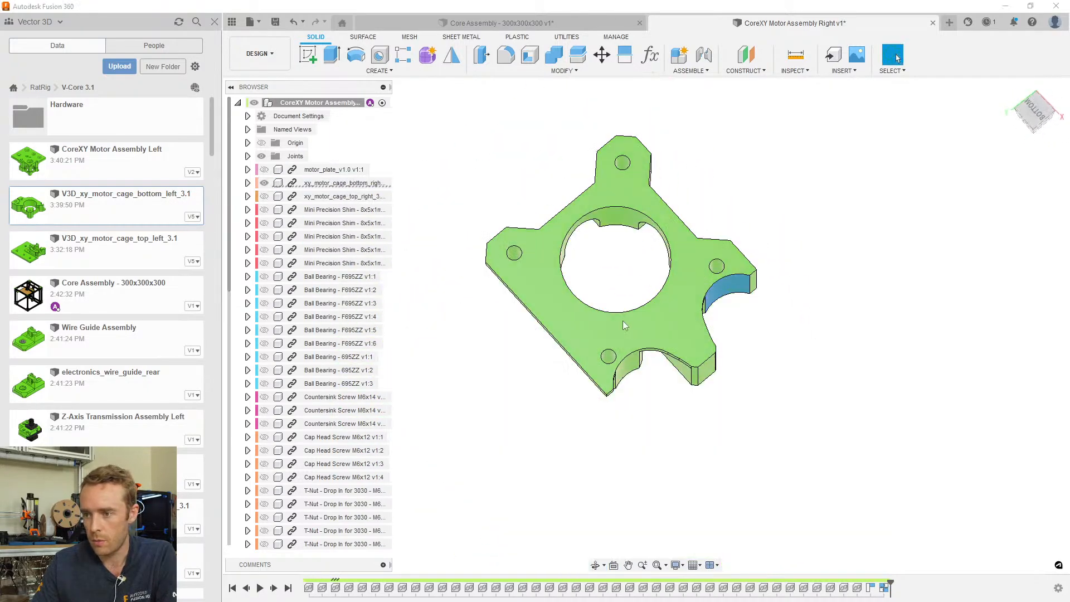
pyautogui.keyDown('shift'); pyautogui.moveTo(627, 312); pyautogui.dragTo(633, 162, button='middle'); pyautogui.keyUp('shift')
pyautogui.keyDown('shift'); pyautogui.moveTo(654, 281); pyautogui.dragTo(618, 270, button='middle'); pyautogui.keyUp('shift')
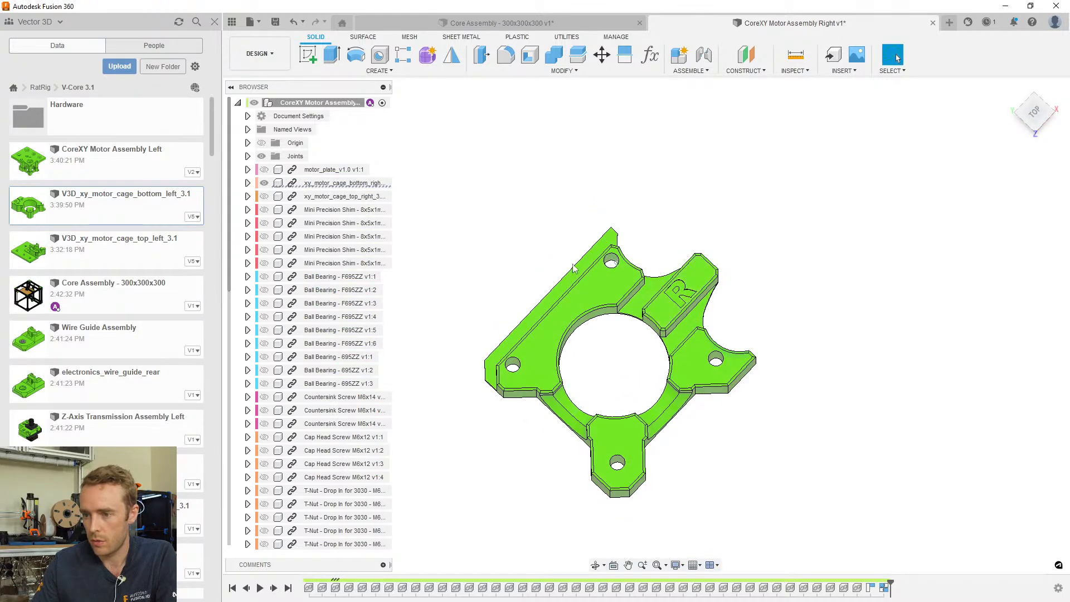
pyautogui.keyDown('shift'); pyautogui.moveTo(746, 381); pyautogui.dragTo(802, 349, button='middle'); pyautogui.keyUp('shift')
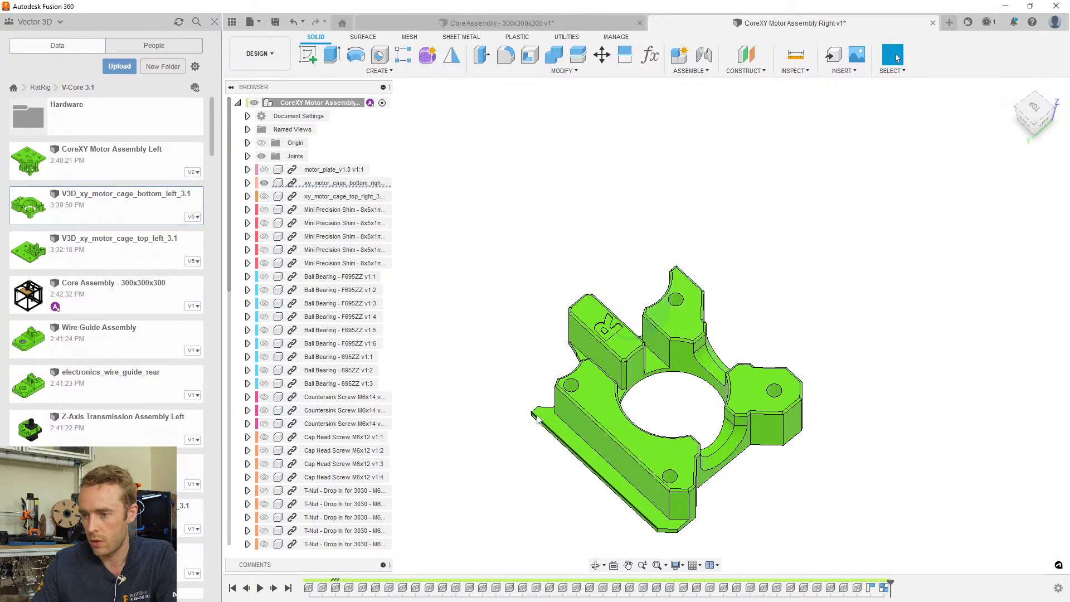
pyautogui.keyDown('shift'); pyautogui.moveTo(751, 483); pyautogui.dragTo(818, 430, button='middle'); pyautogui.keyUp('shift')
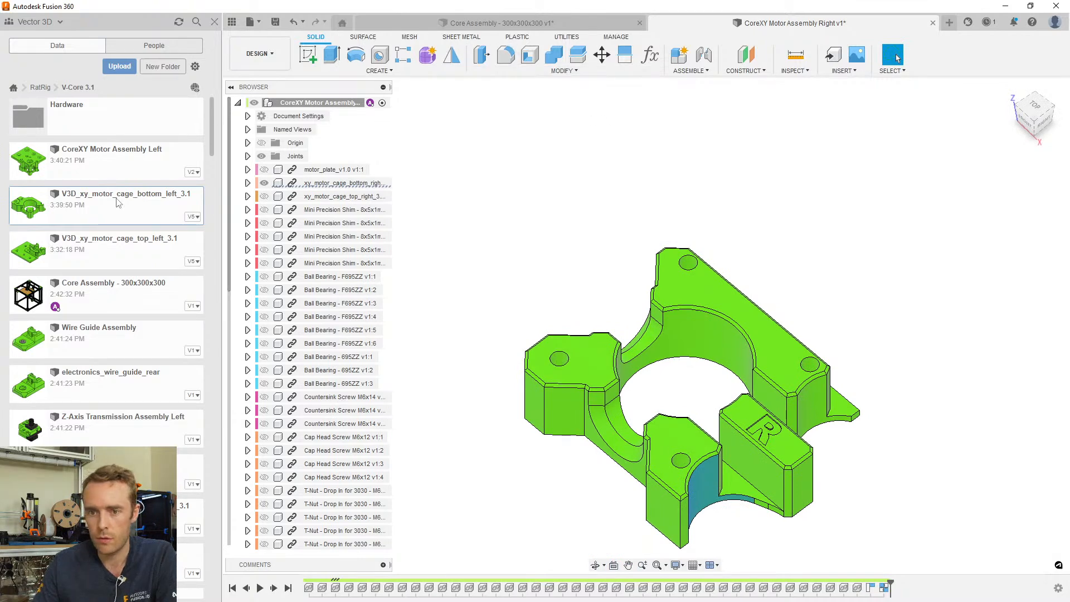
pyautogui.keyDown('shift'); pyautogui.moveTo(761, 413); pyautogui.dragTo(936, 412, button='middle'); pyautogui.keyUp('shift')
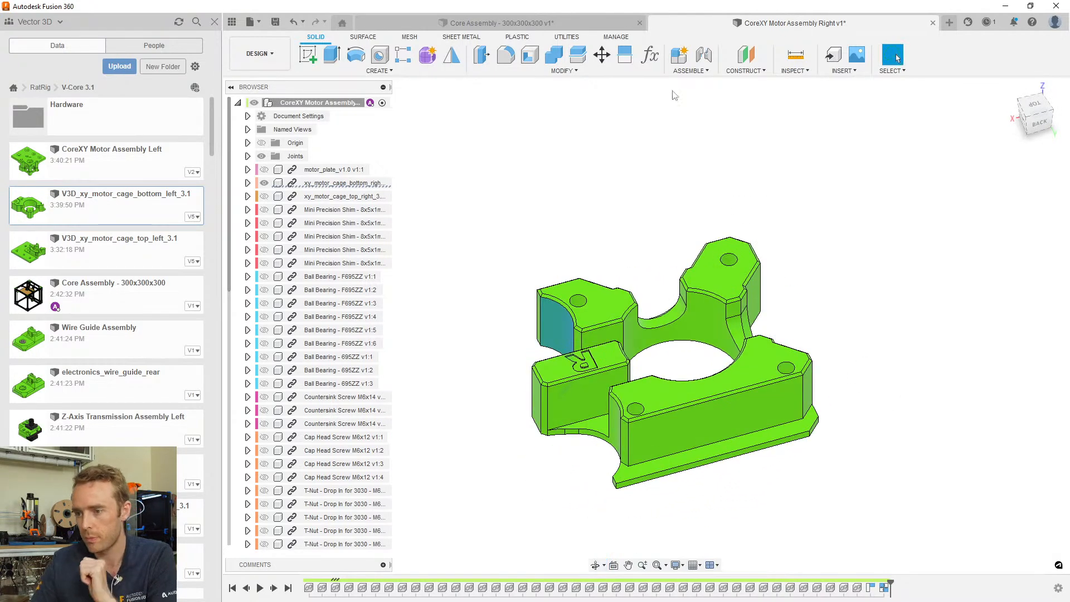
# Make the top right motor cage visible again and open xy_motor_cage_top_right_3.1 in its own document
pyautogui.click(265, 196)
pyautogui.keyDown('shift'); pyautogui.moveTo(640, 261); pyautogui.dragTo(695, 247, button='middle'); pyautogui.keyUp('shift')
pyautogui.rightClick(333, 200)
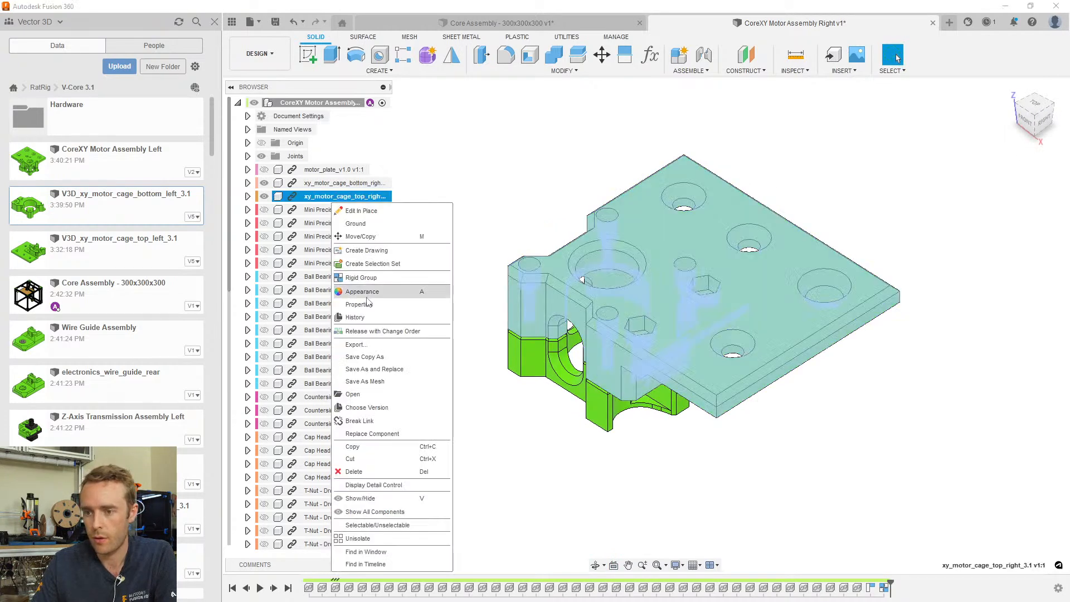
pyautogui.click(372, 393)
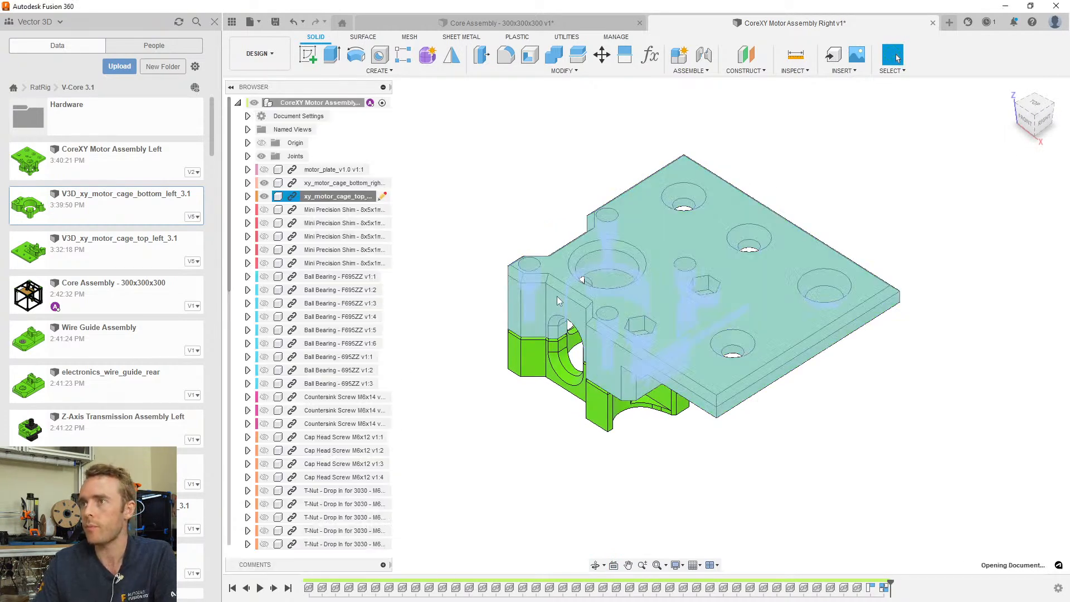
# Duplicate the xy_motor_cage_top_right body in place, with zero move distances and angles
pyautogui.keyDown('shift'); pyautogui.moveTo(645, 356); pyautogui.dragTo(636, 203, button='middle'); pyautogui.keyUp('shift')
pyautogui.click(247, 156)
pyautogui.click(304, 169)
pyautogui.rightClick(303, 171)
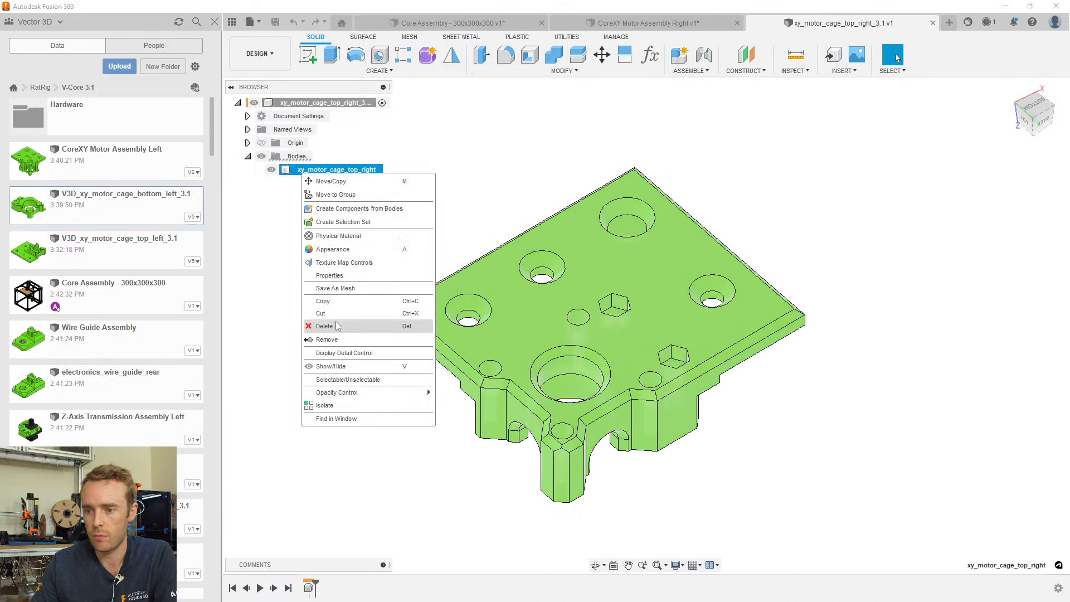
pyautogui.click(343, 301)
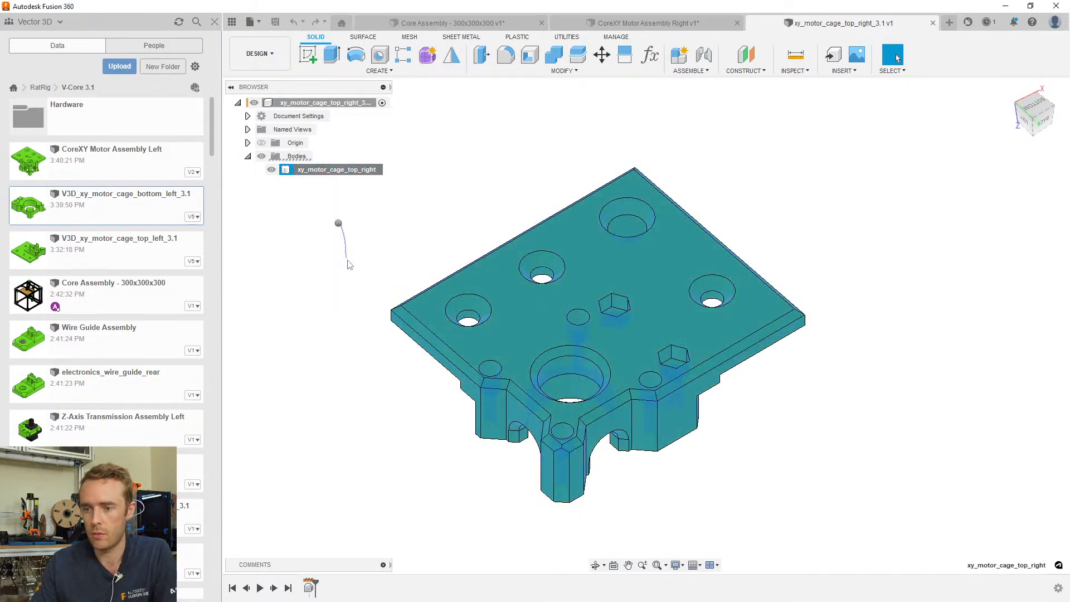
pyautogui.click(301, 171)
pyautogui.hotkey('ctrl', 'v')
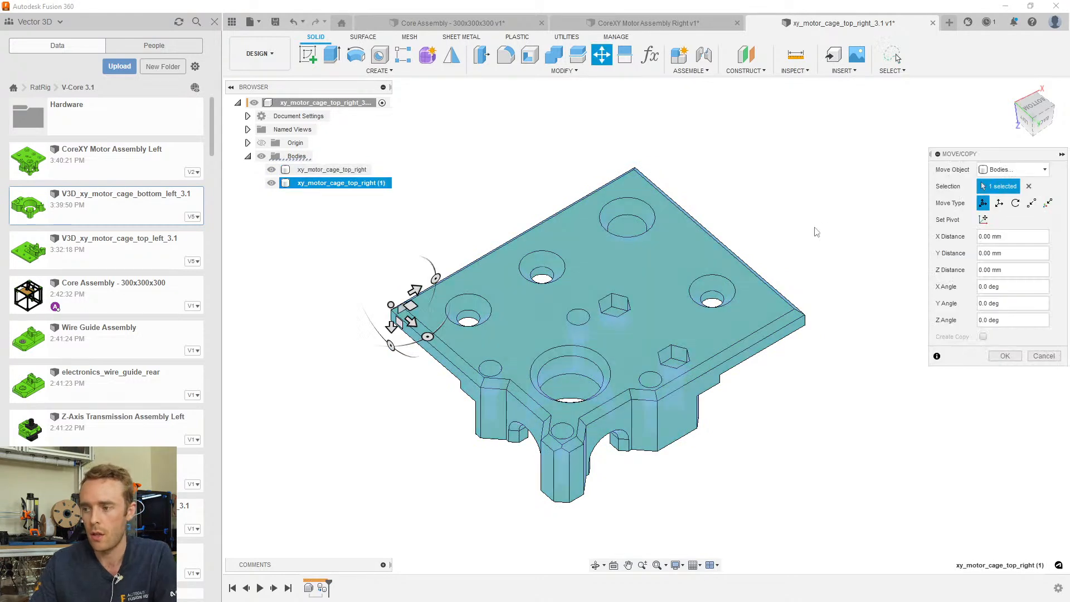
pyautogui.press('Return')
# Rename the source body Original and its copy Modified, and hide the Original body
pyautogui.doubleClick(312, 169)
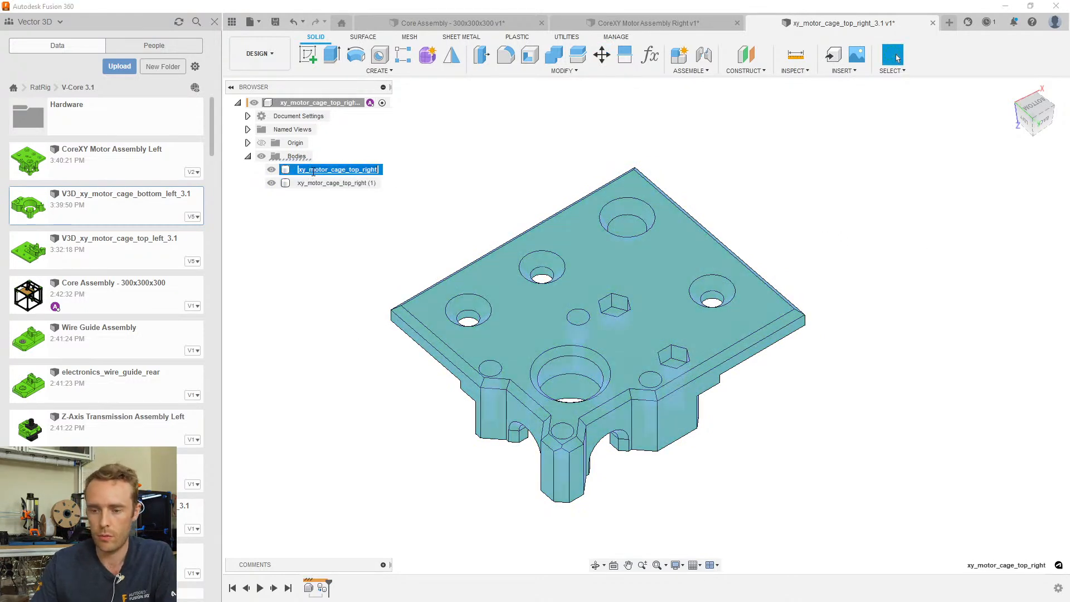
pyautogui.write('Original')
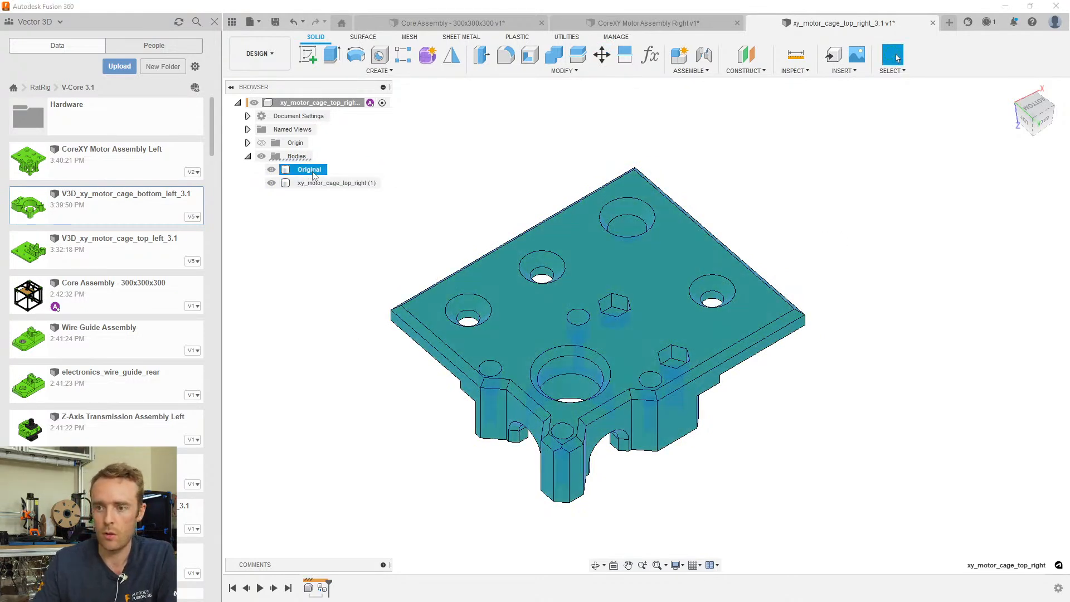
pyautogui.doubleClick(311, 184)
pyautogui.write('Modified')
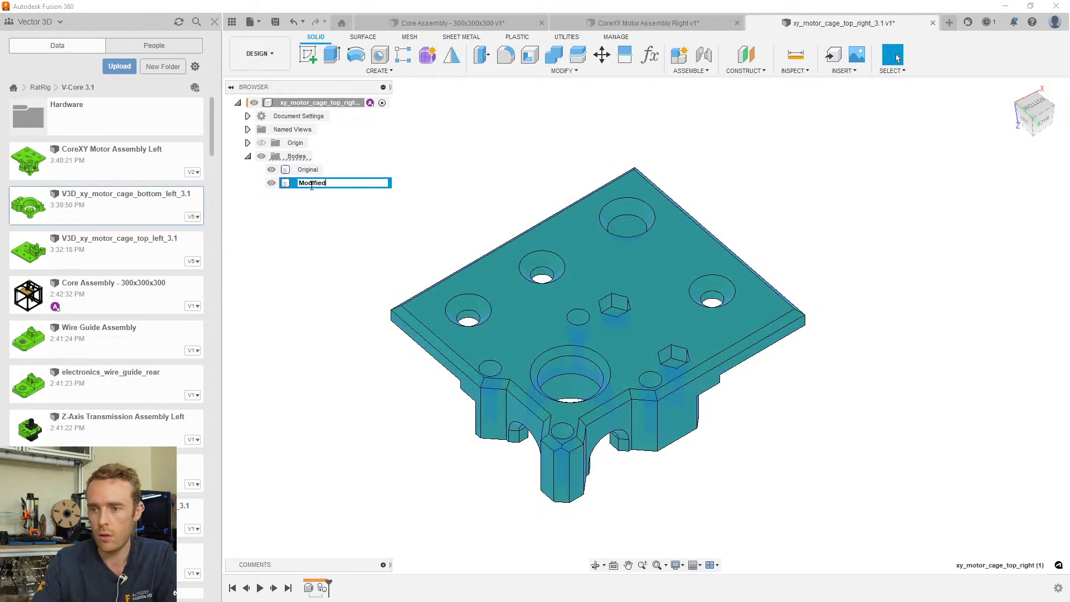
pyautogui.press('Return')
pyautogui.click(271, 170)
# Offset the inner cylindrical faces of the plate's three through countersunk holes by -0.1 mm
pyautogui.click(478, 237)
pyautogui.press('q')
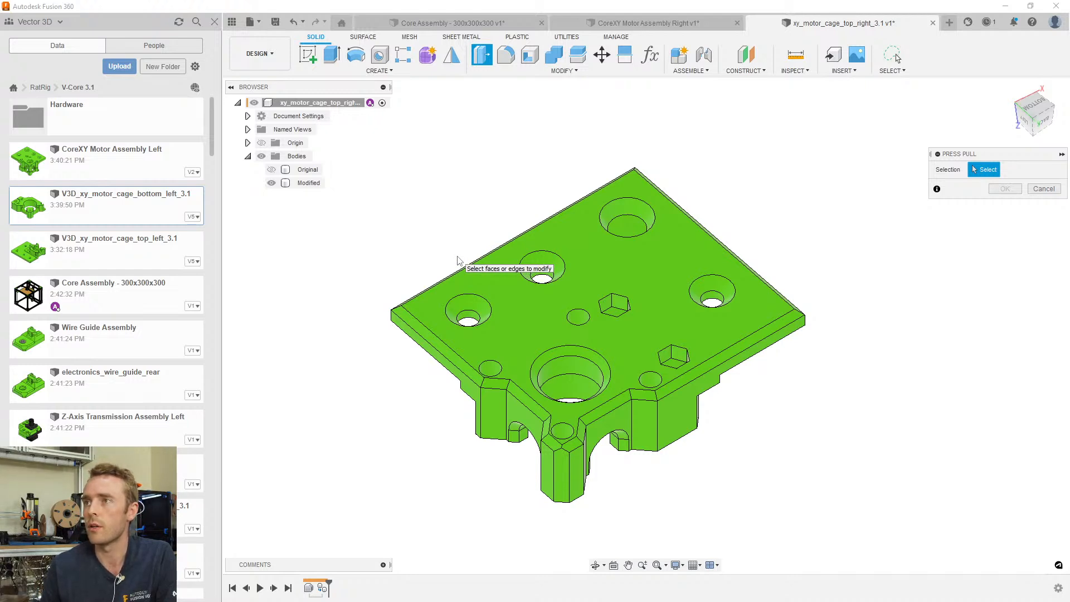
pyautogui.scroll(4, 457, 314)
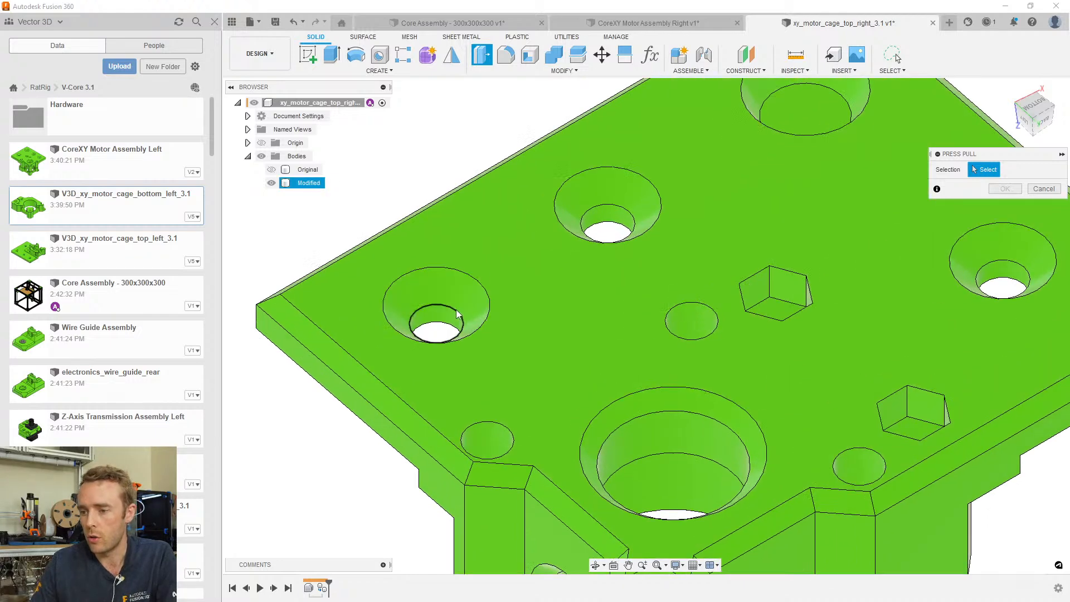
pyautogui.click(445, 318)
pyautogui.click(606, 220)
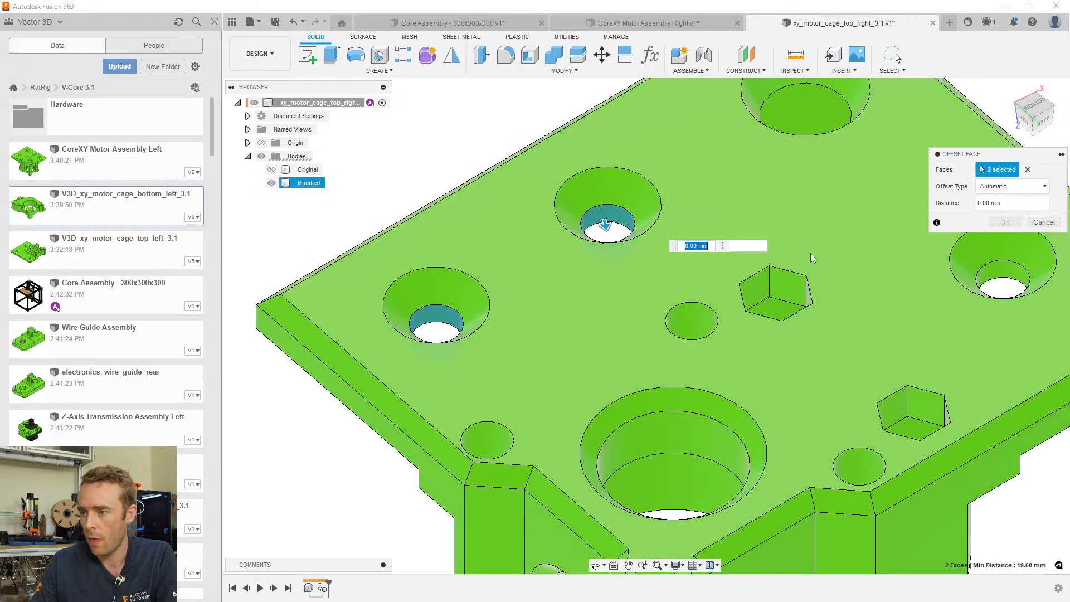
pyautogui.scroll(-2, 796, 226)
pyautogui.scroll(1, 944, 283)
pyautogui.click(956, 272)
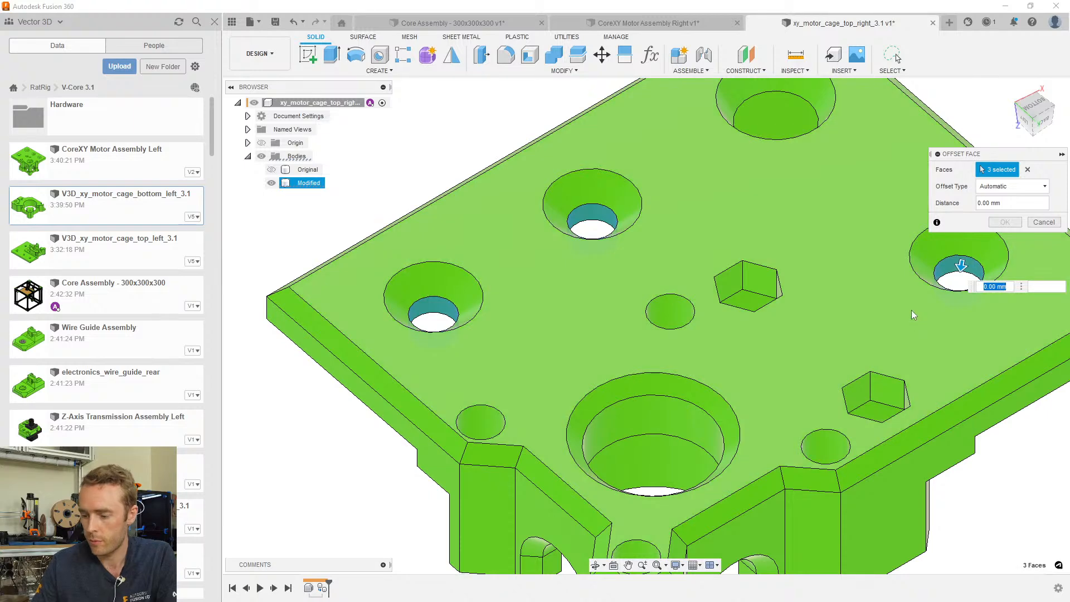
pyautogui.write('-0.1')
# Add the six hole faces in the raised motor mount and its stepped base to the face offset
pyautogui.keyDown('shift'); pyautogui.moveTo(793, 350); pyautogui.dragTo(785, 167, button='middle'); pyautogui.keyUp('shift')
pyautogui.scroll(2, 668, 167)
pyautogui.moveTo(669, 167); pyautogui.dragTo(625, 268, button='middle')
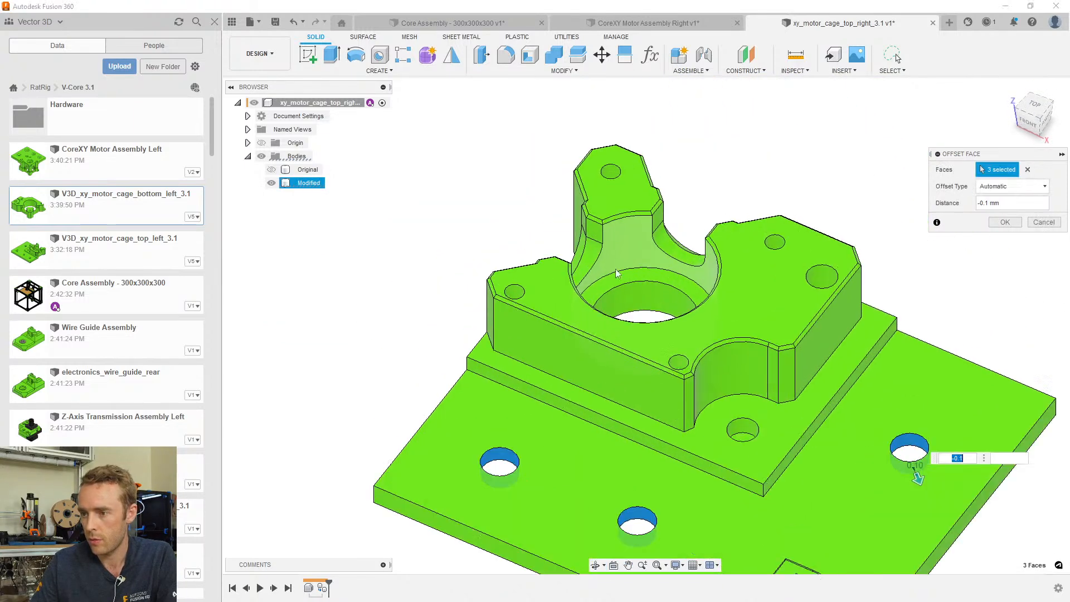
pyautogui.click(514, 292)
pyautogui.click(610, 171)
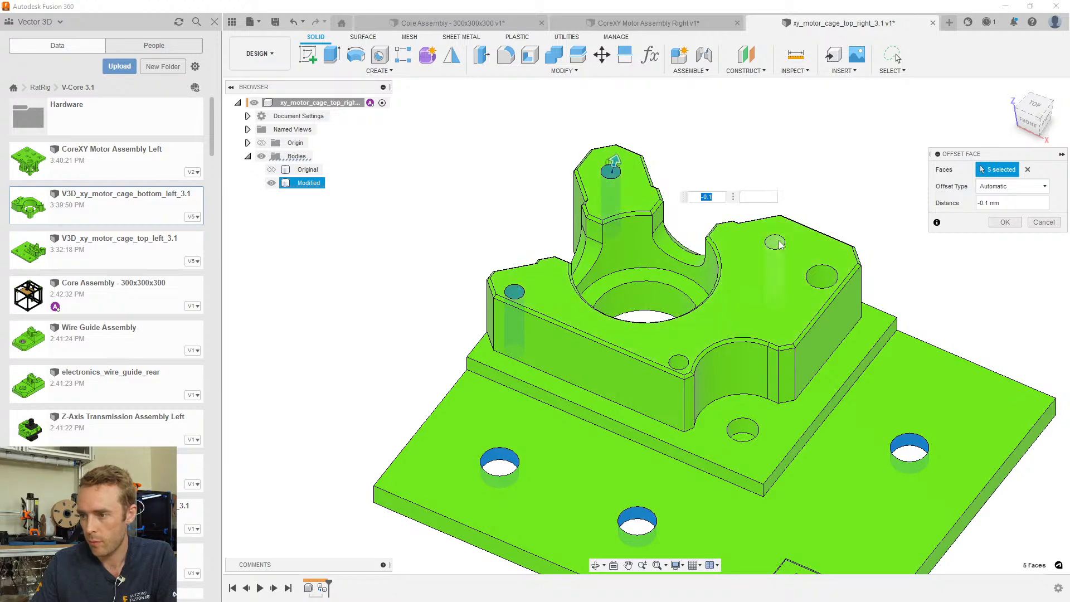
pyautogui.click(774, 241)
pyautogui.click(821, 277)
pyautogui.click(679, 362)
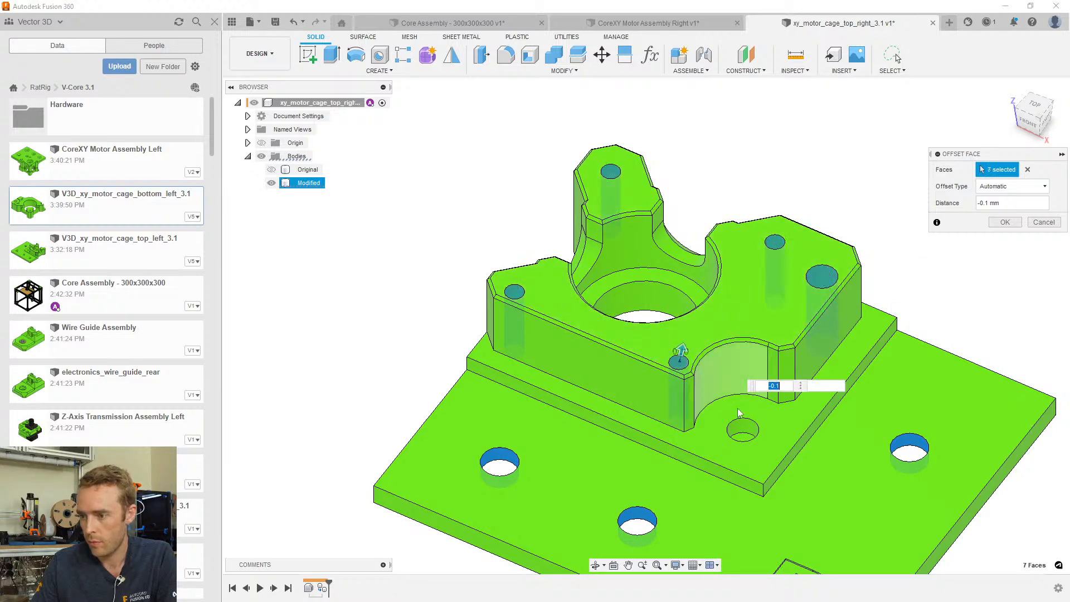
pyautogui.click(743, 428)
# Include the four round hole faces opening on the plate's flat outer side and apply the -0.1 mm offset
pyautogui.keyDown('shift'); pyautogui.moveTo(719, 362); pyautogui.dragTo(738, 309, button='middle'); pyautogui.keyUp('shift')
pyautogui.click(769, 348)
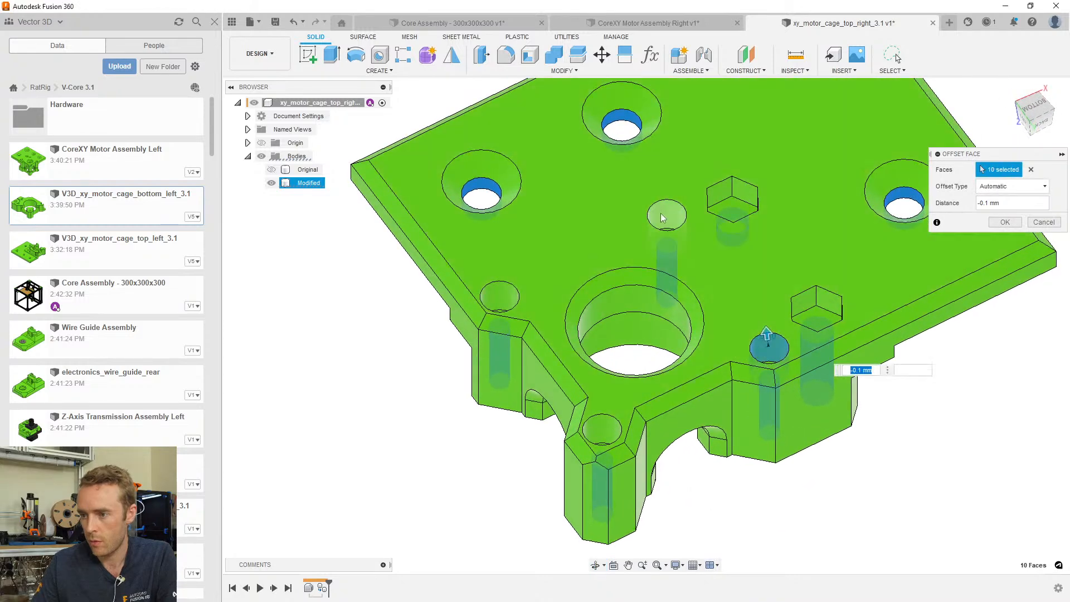
pyautogui.click(667, 215)
pyautogui.click(499, 301)
pyautogui.click(603, 429)
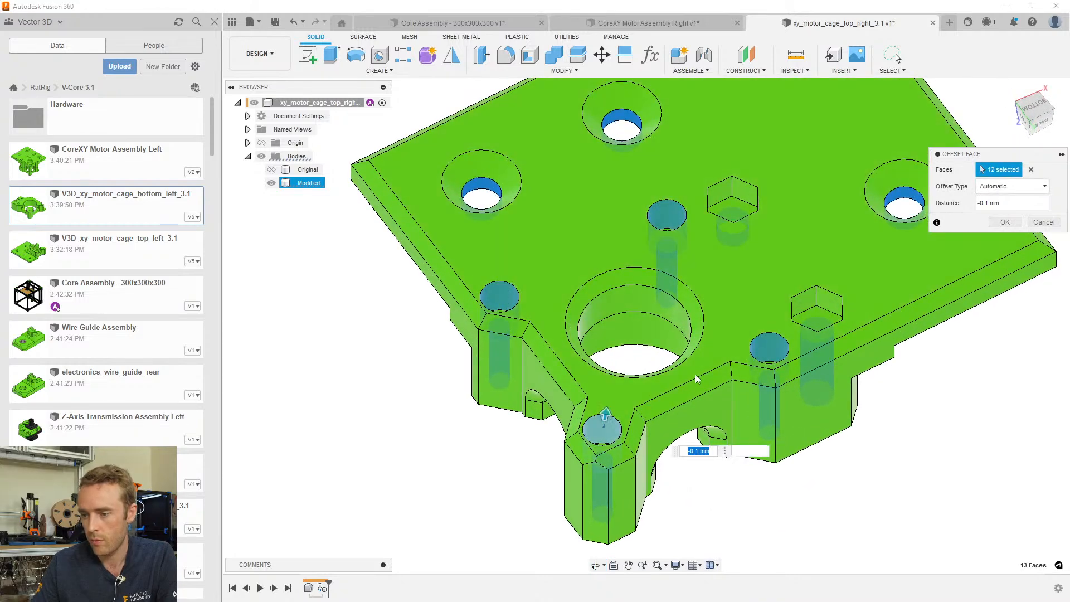
pyautogui.click(1004, 223)
# Save the modified top right motor cage as a new version
pyautogui.scroll(-4, 776, 285)
pyautogui.keyDown('shift'); pyautogui.moveTo(776, 284); pyautogui.dragTo(741, 294, button='middle'); pyautogui.keyUp('shift')
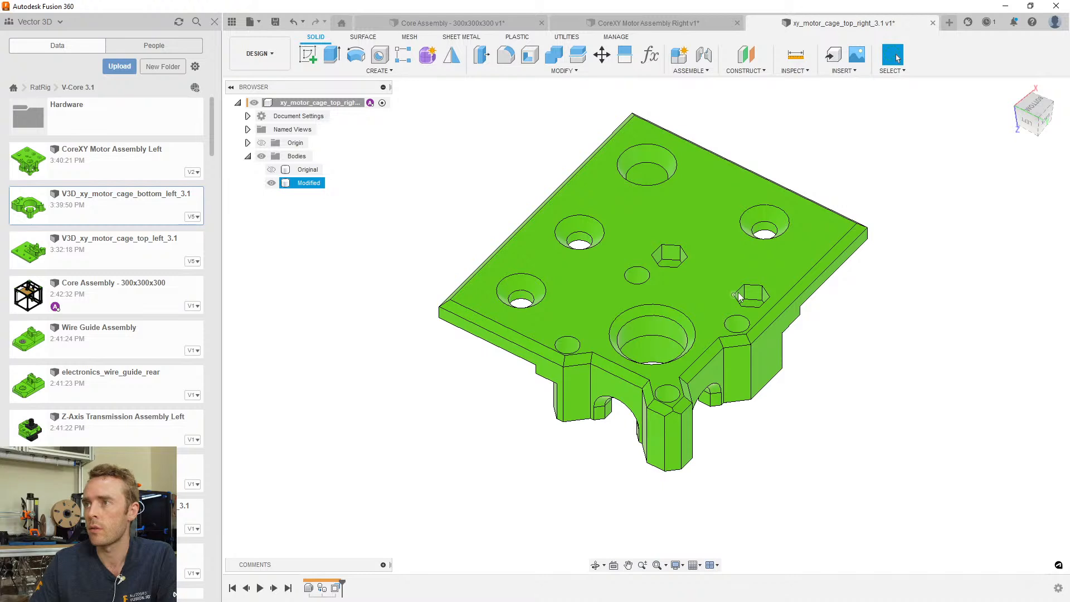
pyautogui.hotkey('ctrl', 's')
pyautogui.press('Return')
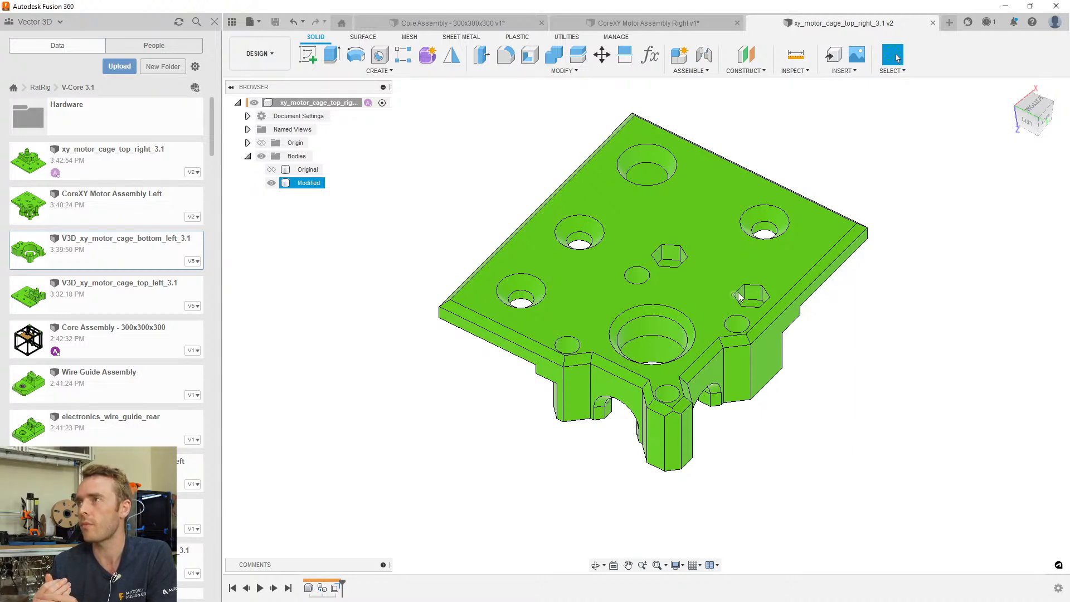
# Delete all chamfer faces around the plate's outer perimeter, including the short ones around the notched motor mount corners
pyautogui.click(393, 245)
pyautogui.scroll(4, 472, 346)
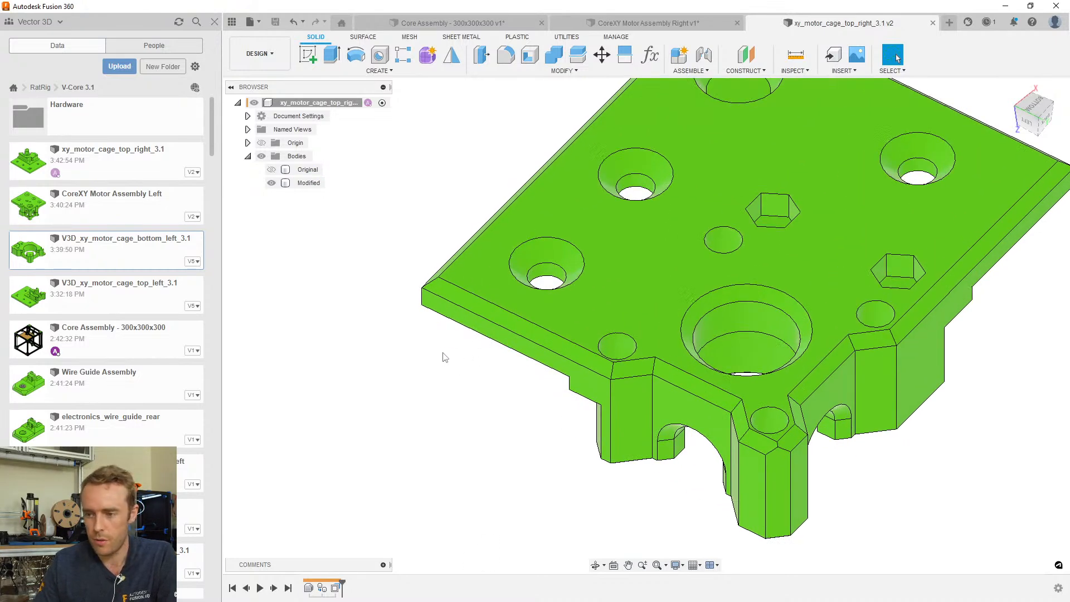
pyautogui.click(459, 296)
pyautogui.keyDown('shift'); pyautogui.moveTo(470, 279); pyautogui.dragTo(557, 312, button='middle'); pyautogui.keyUp('shift')
pyautogui.keyDown('ctrl'); pyautogui.click(352, 437); pyautogui.keyUp('ctrl')
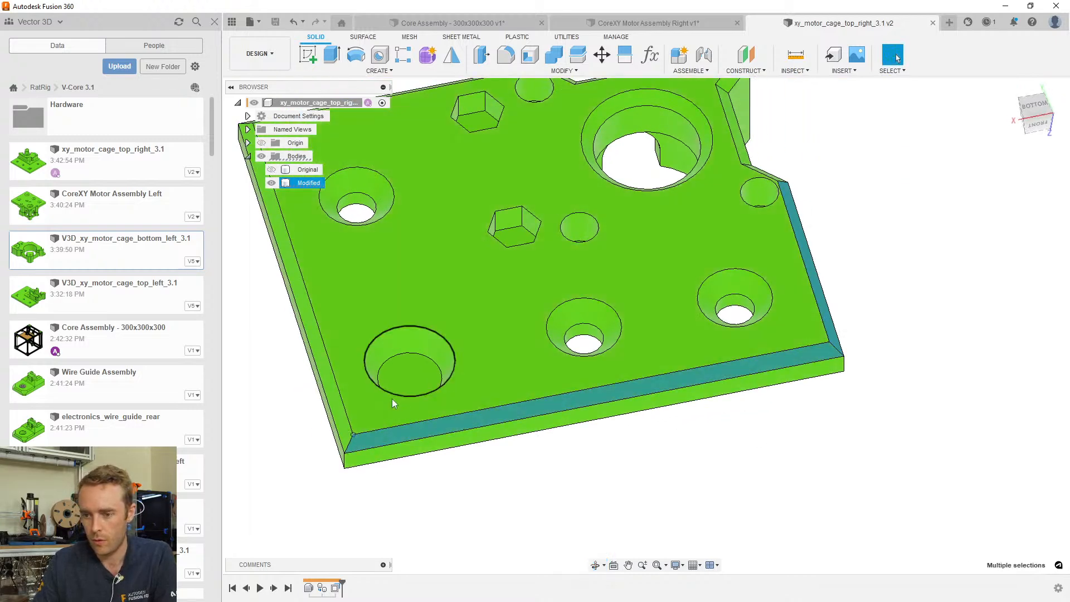
pyautogui.keyDown('ctrl'); pyautogui.click(346, 436); pyautogui.keyUp('ctrl')
pyautogui.scroll(-3, 437, 400)
pyautogui.keyDown('shift'); pyautogui.moveTo(437, 400); pyautogui.dragTo(814, 365, button='middle'); pyautogui.keyUp('shift')
pyautogui.scroll(4, 676, 447)
pyautogui.scroll(3, 661, 451)
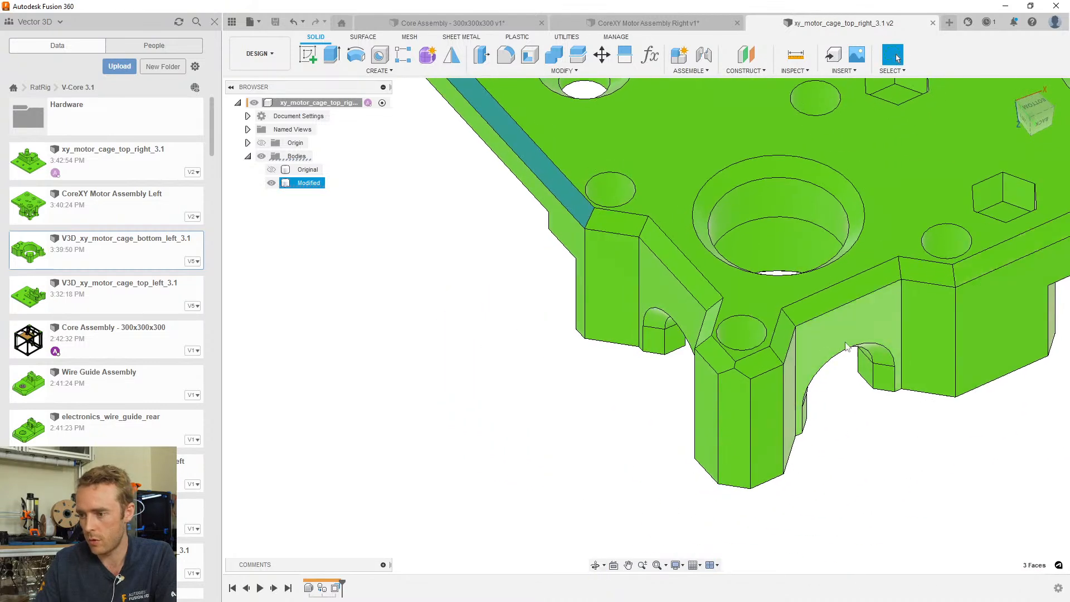
pyautogui.keyDown('ctrl'); pyautogui.click(982, 267); pyautogui.keyUp('ctrl')
pyautogui.keyDown('ctrl'); pyautogui.click(936, 276); pyautogui.keyUp('ctrl')
pyautogui.keyDown('ctrl'); pyautogui.click(842, 289); pyautogui.keyUp('ctrl')
pyautogui.keyDown('ctrl'); pyautogui.click(785, 335); pyautogui.keyUp('ctrl')
pyautogui.keyDown('ctrl'); pyautogui.click(755, 354); pyautogui.keyUp('ctrl')
pyautogui.keyDown('ctrl'); pyautogui.click(716, 360); pyautogui.keyUp('ctrl')
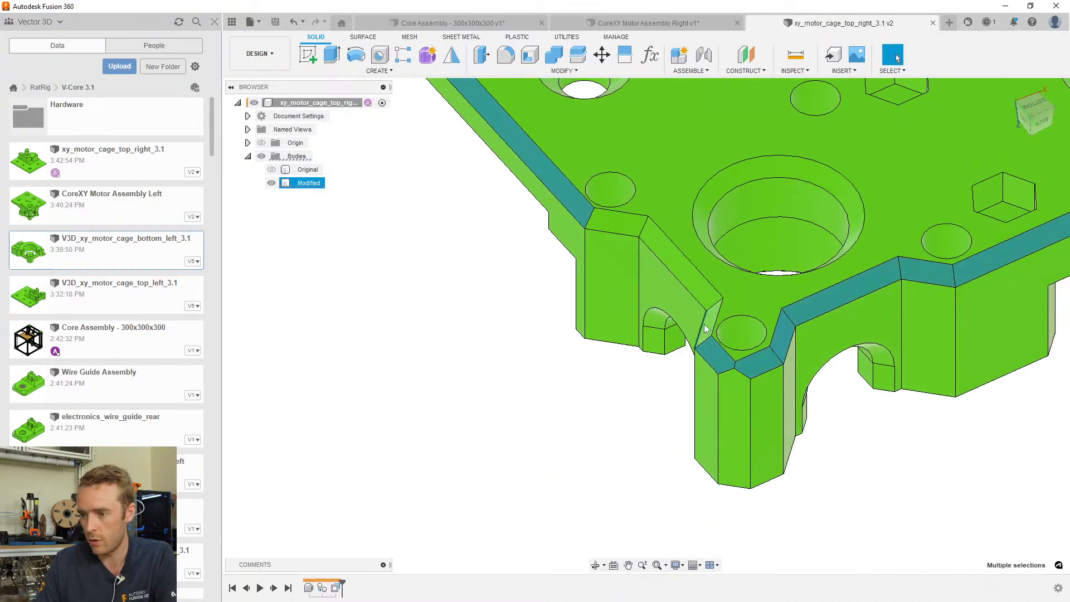
pyautogui.keyDown('ctrl'); pyautogui.click(691, 278); pyautogui.keyUp('ctrl')
pyautogui.keyDown('ctrl'); pyautogui.click(607, 225); pyautogui.keyUp('ctrl')
pyautogui.scroll(-3, 758, 229)
pyautogui.moveTo(759, 227); pyautogui.dragTo(562, 392, button='middle')
pyautogui.keyDown('shift'); pyautogui.moveTo(645, 355); pyautogui.dragTo(673, 333, button='middle'); pyautogui.keyUp('shift')
pyautogui.press('Delete')
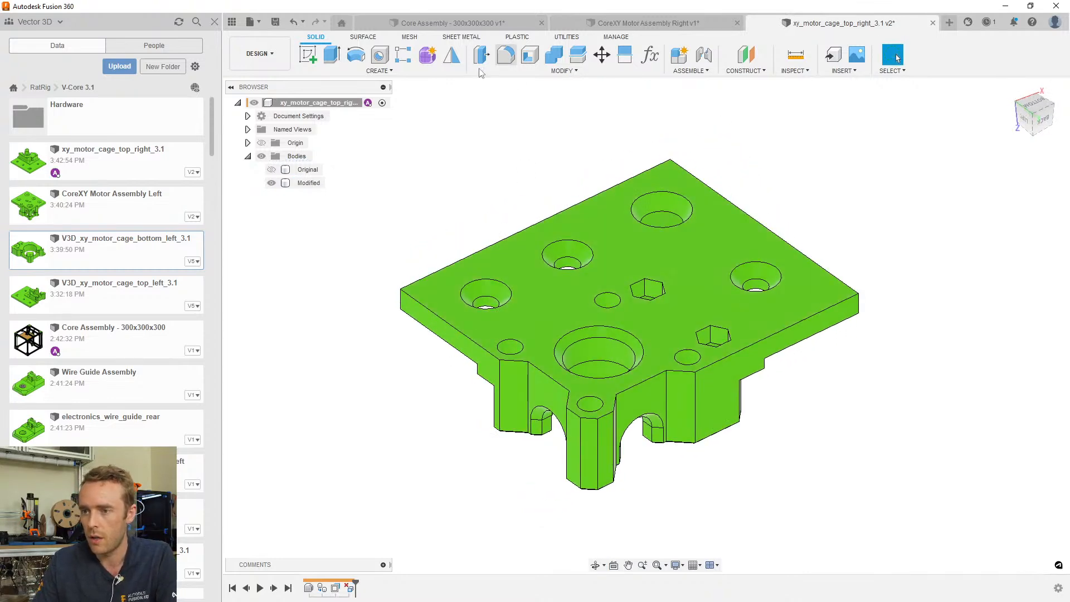
# Start a chamfer on the edges around the perimeter of the plate's flat outer face, including the notched corners
pyautogui.click(563, 71)
pyautogui.click(501, 124)
pyautogui.click(446, 329)
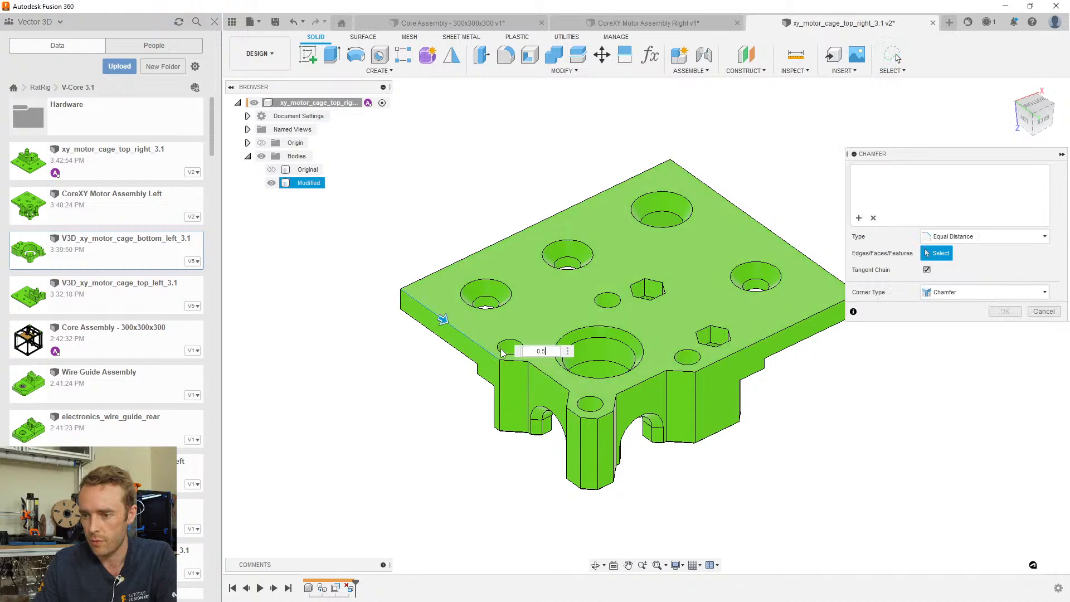
pyautogui.click(567, 408)
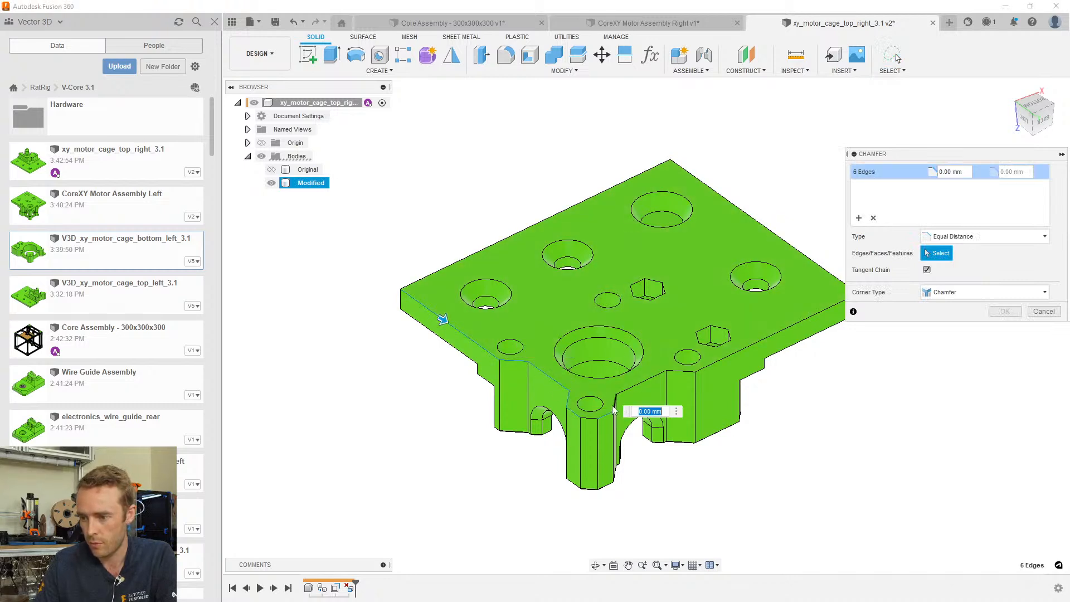
pyautogui.click(665, 373)
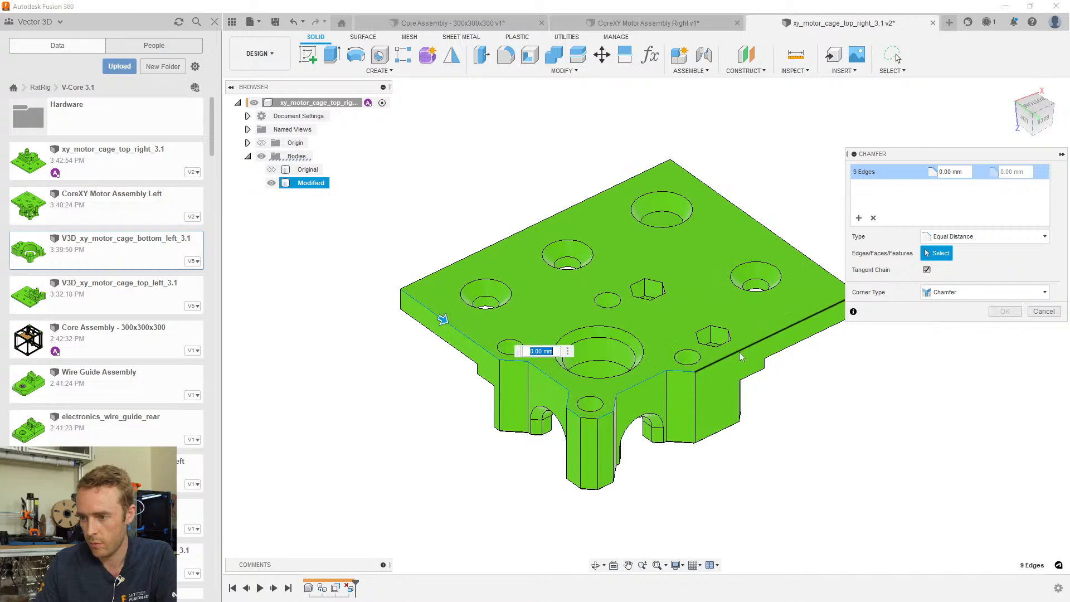
pyautogui.click(693, 179)
pyautogui.click(662, 171)
# Set the perimeter chamfer to Two Distance with 2 mm on both sides and apply it
pyautogui.keyDown('shift'); pyautogui.moveTo(544, 325); pyautogui.dragTo(605, 296, button='middle'); pyautogui.keyUp('shift')
pyautogui.scroll(4, 560, 308)
pyautogui.click(966, 237)
pyautogui.click(959, 262)
pyautogui.scroll(3, 584, 325)
pyautogui.moveTo(545, 340); pyautogui.dragTo(546, 357)
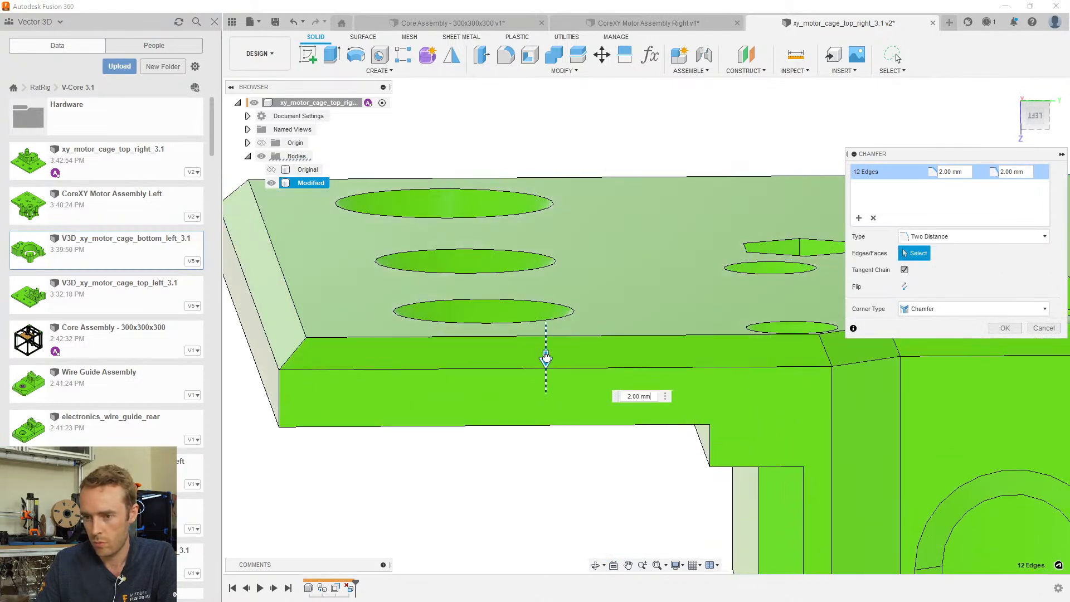
pyautogui.keyDown('shift'); pyautogui.moveTo(566, 338); pyautogui.dragTo(540, 342, button='middle'); pyautogui.keyUp('shift')
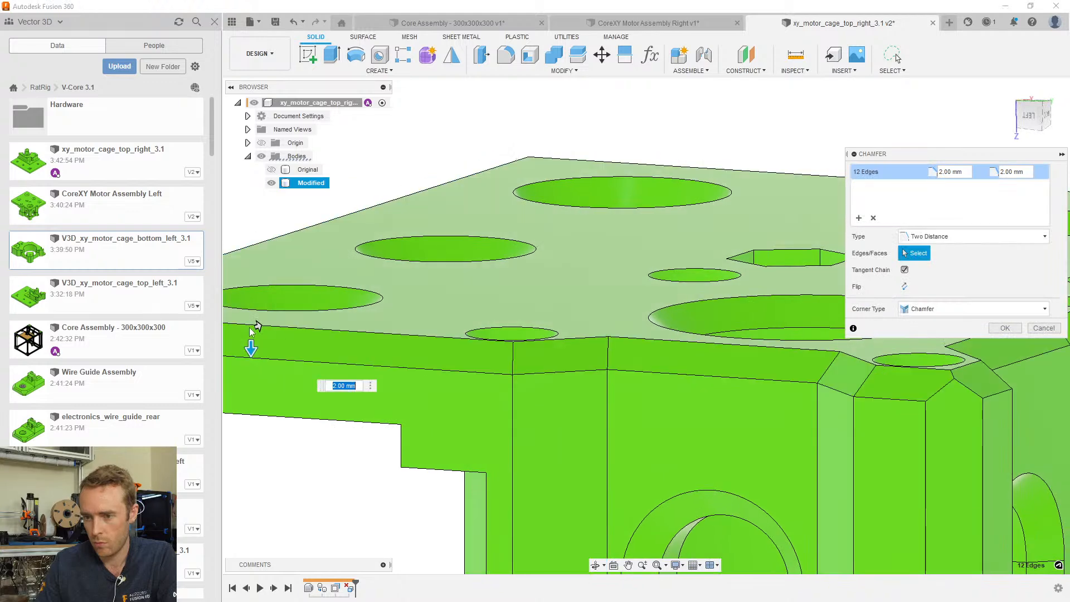
pyautogui.moveTo(257, 326); pyautogui.dragTo(252, 327)
pyautogui.keyDown('shift'); pyautogui.moveTo(266, 324); pyautogui.dragTo(808, 321, button='middle'); pyautogui.keyUp('shift')
pyautogui.press('Return')
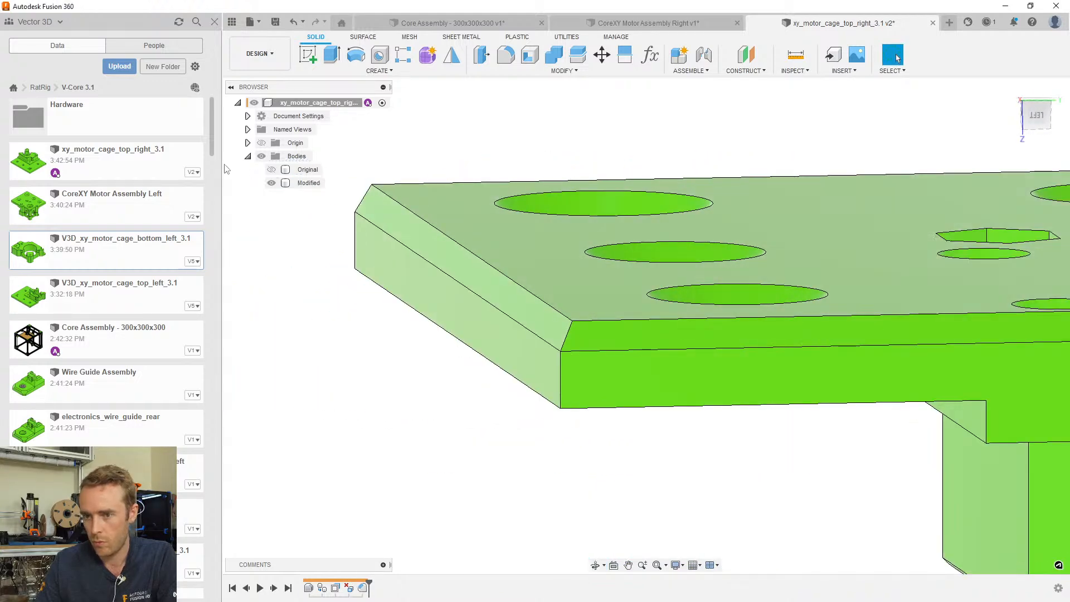
# Compare the new perimeter chamfer with the Original body by briefly showing that body
pyautogui.click(269, 168)
pyautogui.click(268, 167)
pyautogui.scroll(-2, 580, 309)
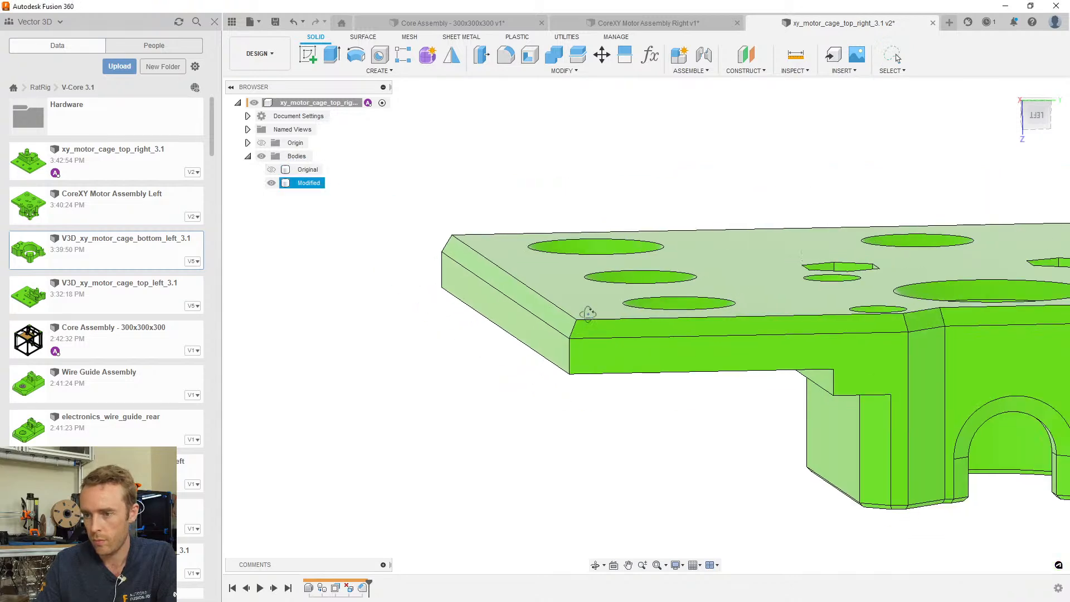
# Chamfer the plate's three outer vertical corner edges with Two Distance values of 2 mm each
pyautogui.keyDown('shift'); pyautogui.moveTo(584, 315); pyautogui.dragTo(617, 334, button='middle'); pyautogui.keyUp('shift')
pyautogui.scroll(-2, 617, 334)
pyautogui.scroll(-2, 617, 334)
pyautogui.click(563, 71)
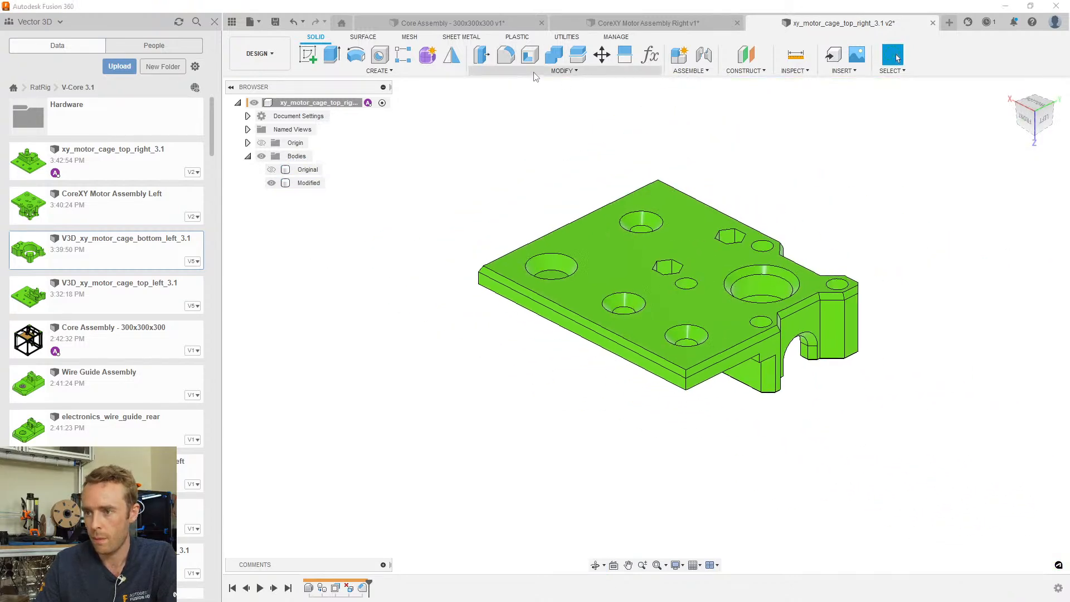
pyautogui.click(503, 110)
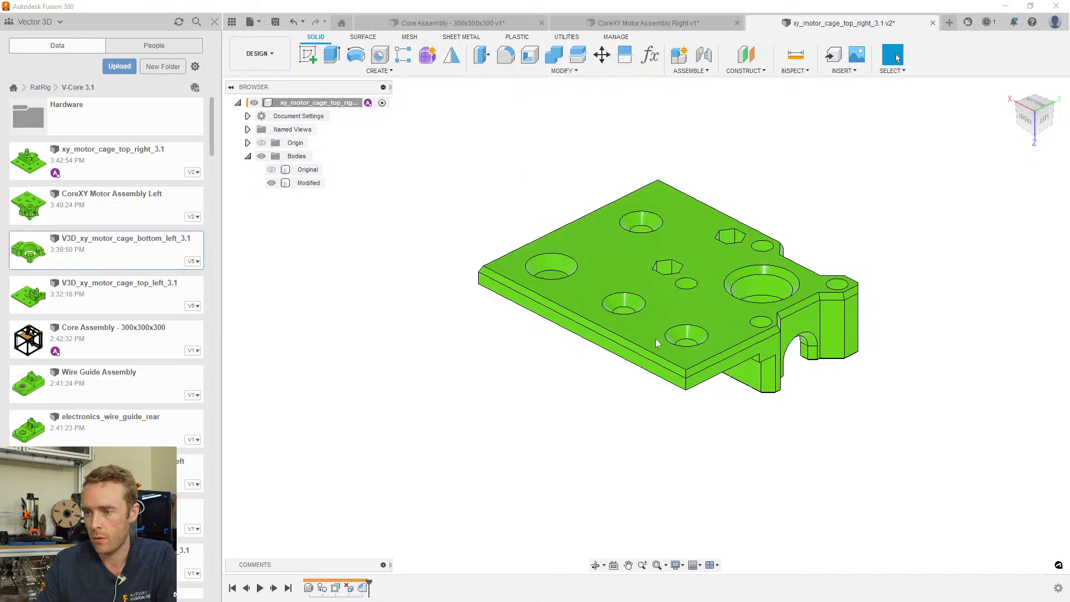
pyautogui.click(478, 277)
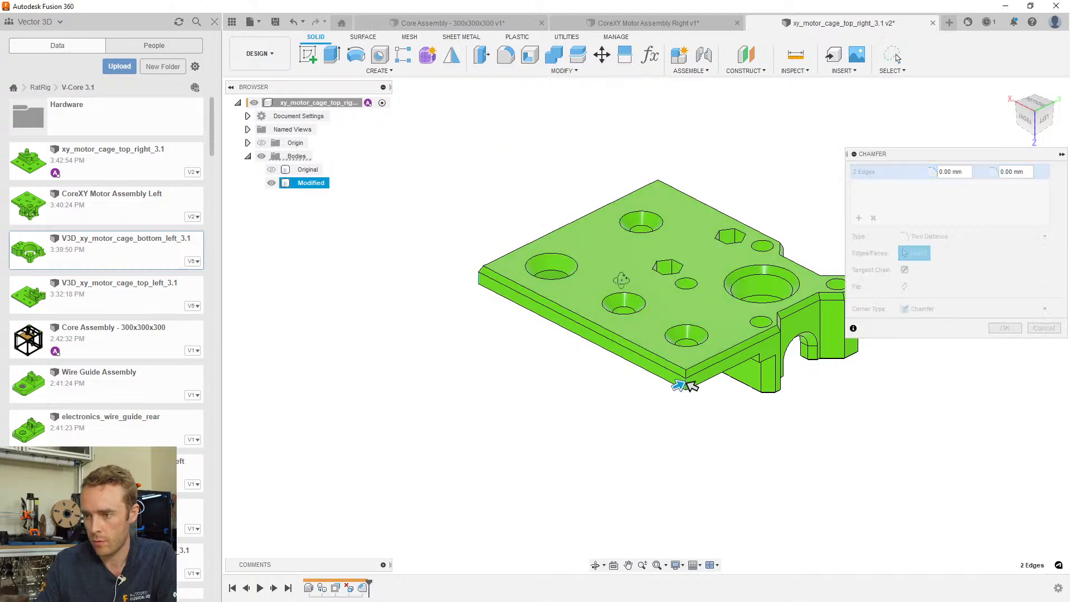
pyautogui.keyDown('shift'); pyautogui.moveTo(611, 277); pyautogui.dragTo(742, 299, button='middle'); pyautogui.keyUp('shift')
pyautogui.click(526, 490)
pyautogui.write('2')
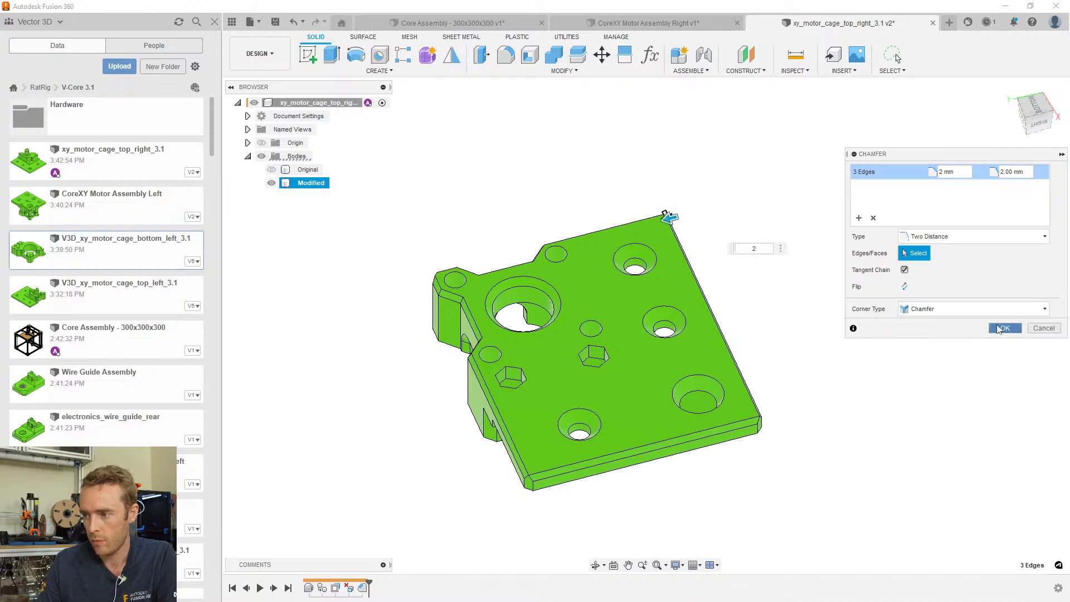
pyautogui.click(1002, 328)
# Extrude the closed faces inside the four small motor screw holes as a flipped Cut with extent All
pyautogui.keyDown('shift'); pyautogui.moveTo(613, 345); pyautogui.dragTo(638, 200, button='middle'); pyautogui.keyUp('shift')
pyautogui.scroll(2, 635, 184)
pyautogui.press('e')
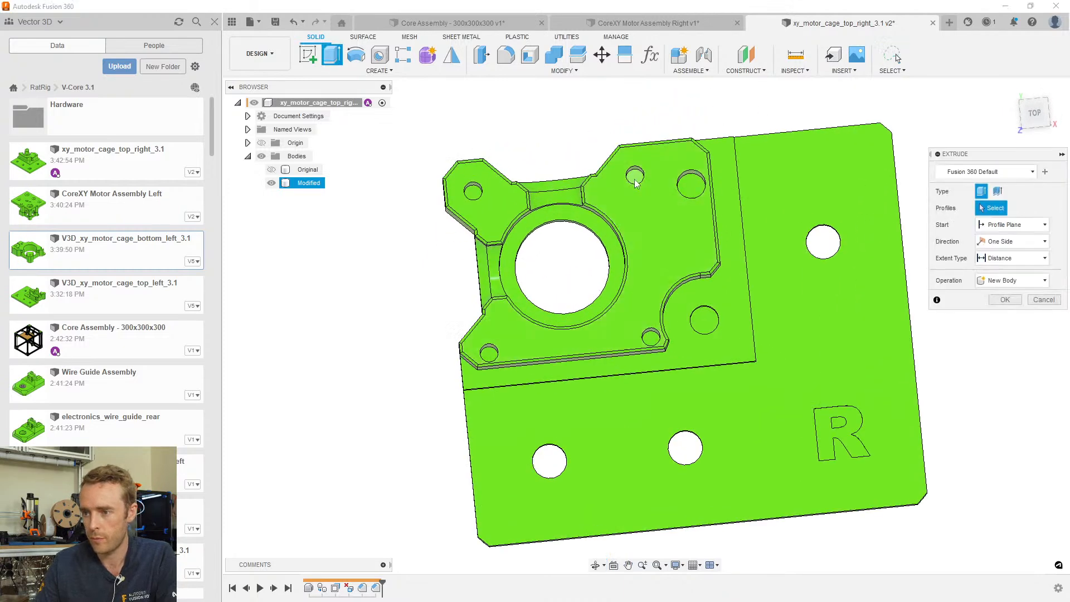
pyautogui.click(635, 177)
pyautogui.click(473, 192)
pyautogui.click(488, 353)
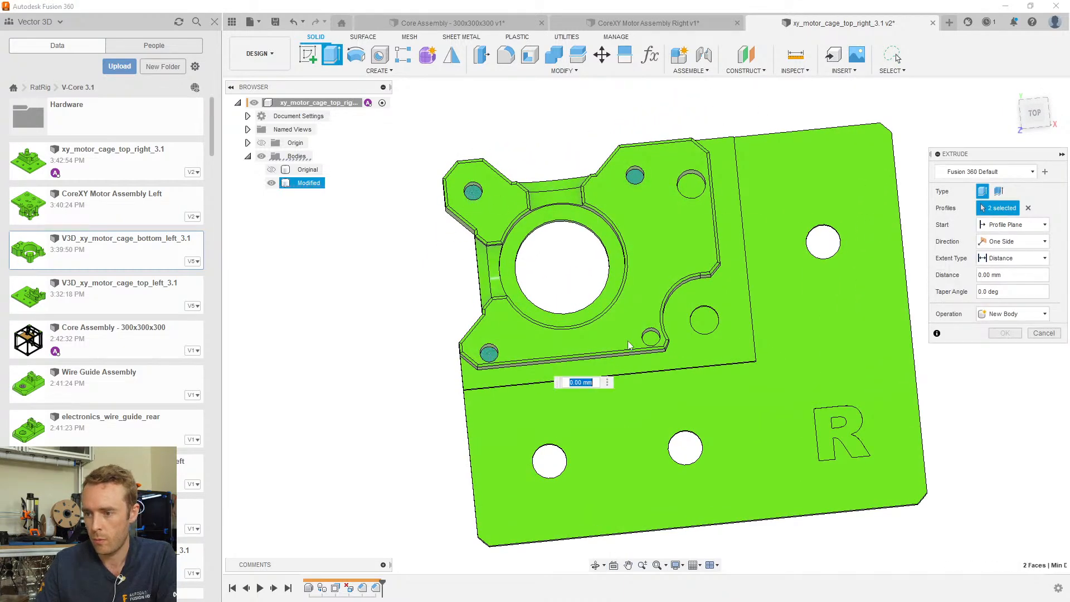
pyautogui.click(651, 338)
pyautogui.click(1011, 258)
pyautogui.click(1002, 270)
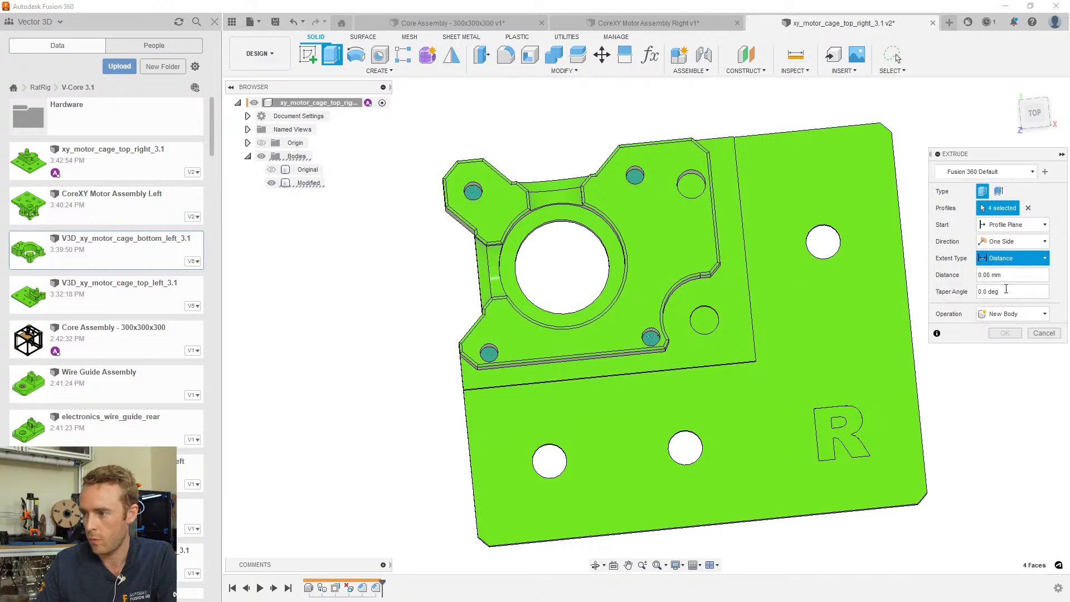
pyautogui.click(1011, 258)
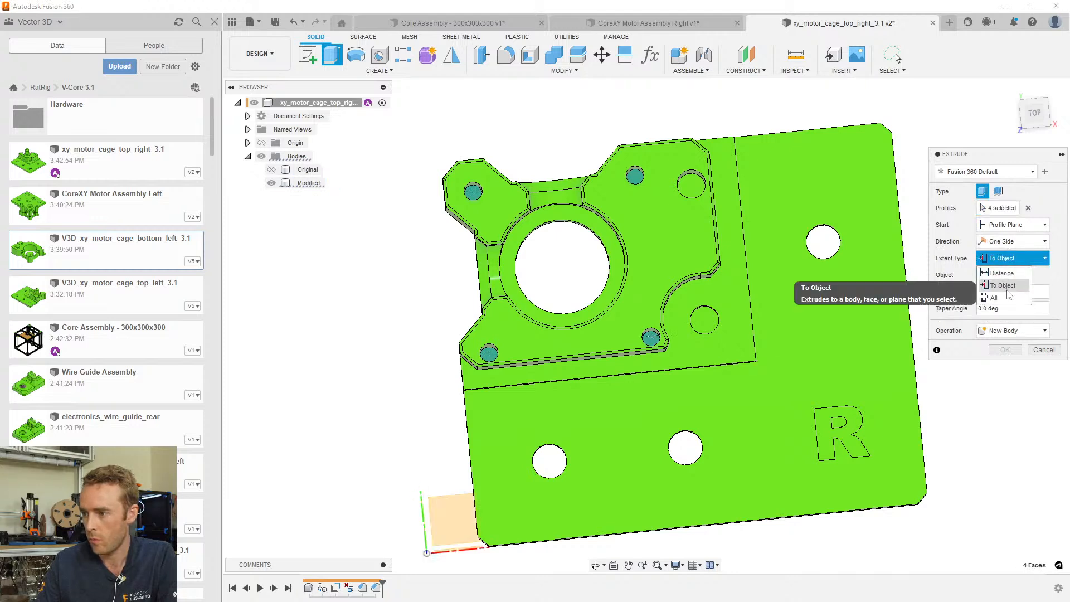
pyautogui.click(1013, 289)
pyautogui.click(982, 275)
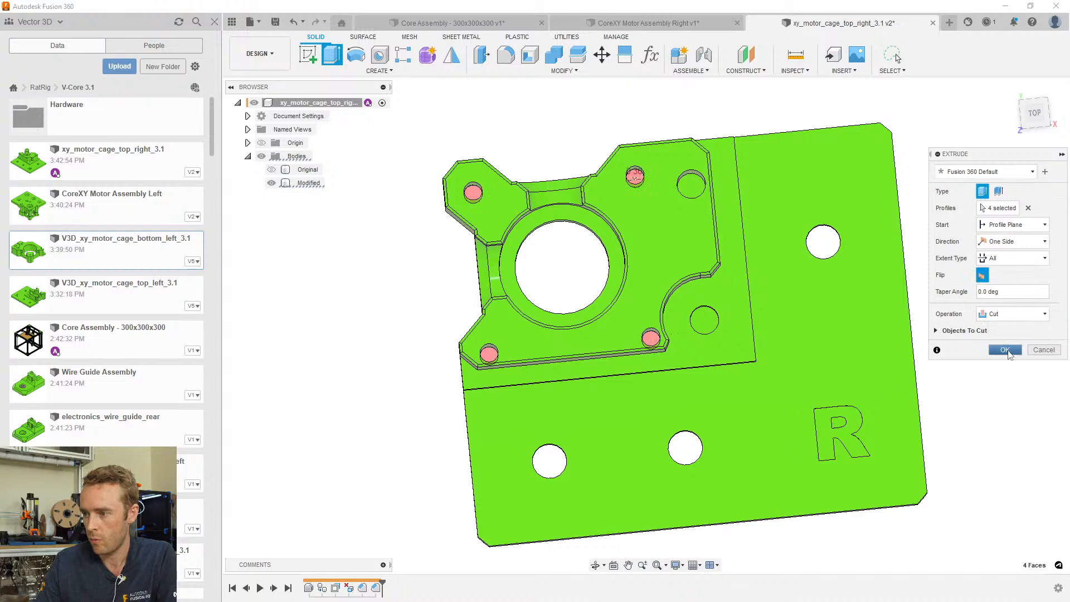
pyautogui.click(1005, 350)
# Try to extrude the closed faces inside the two larger holes with extent All, without flipping the direction
pyautogui.click(691, 187)
pyautogui.press('e')
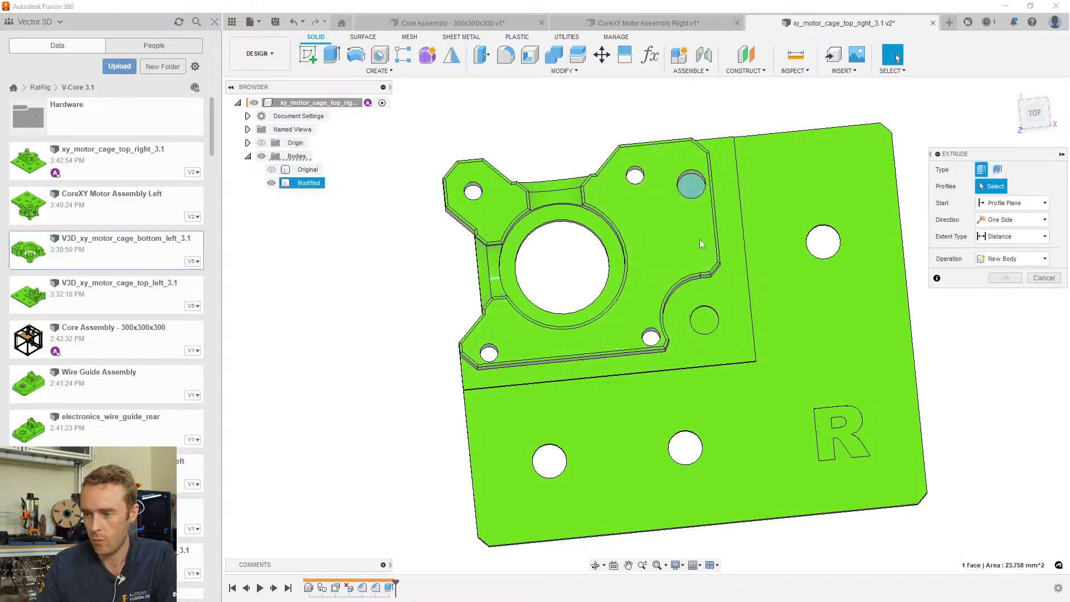
pyautogui.click(1012, 258)
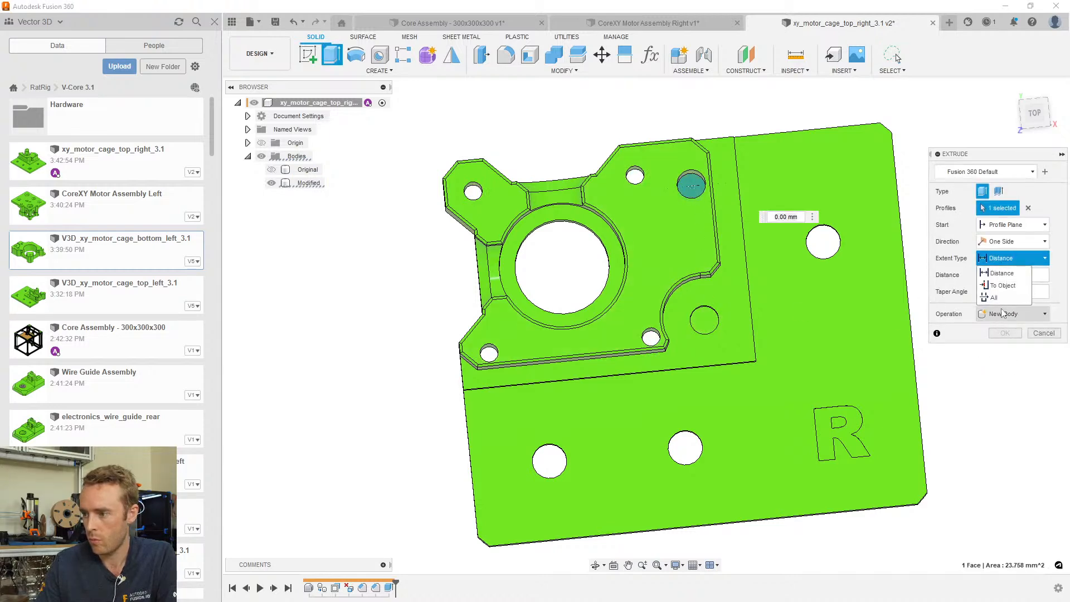
pyautogui.click(1000, 304)
pyautogui.click(704, 322)
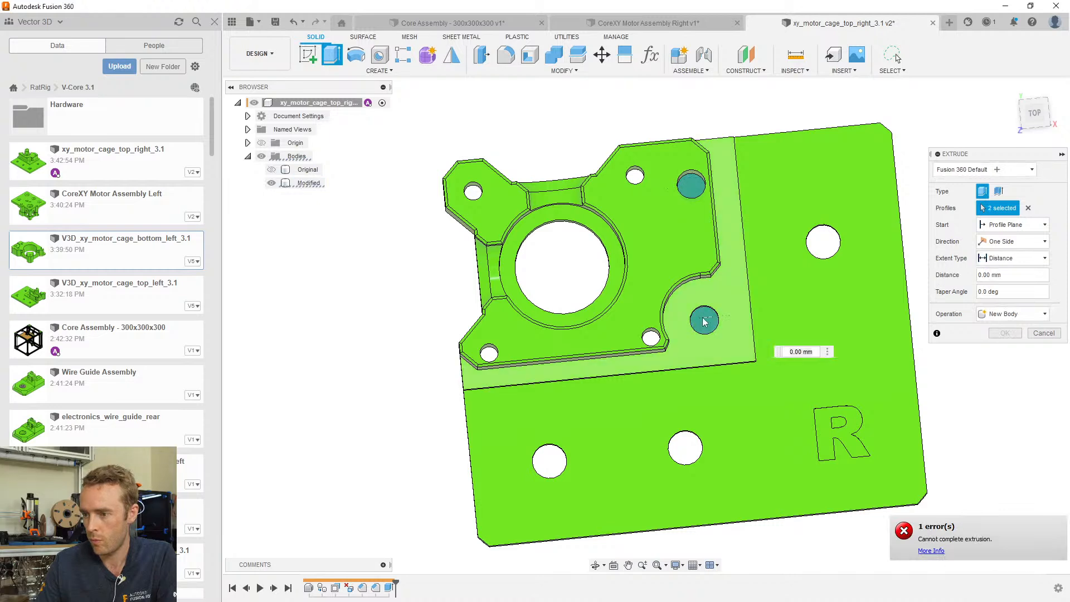
pyautogui.click(1011, 258)
pyautogui.click(1000, 273)
pyautogui.click(999, 288)
pyautogui.click(998, 259)
pyautogui.click(999, 287)
pyautogui.click(996, 261)
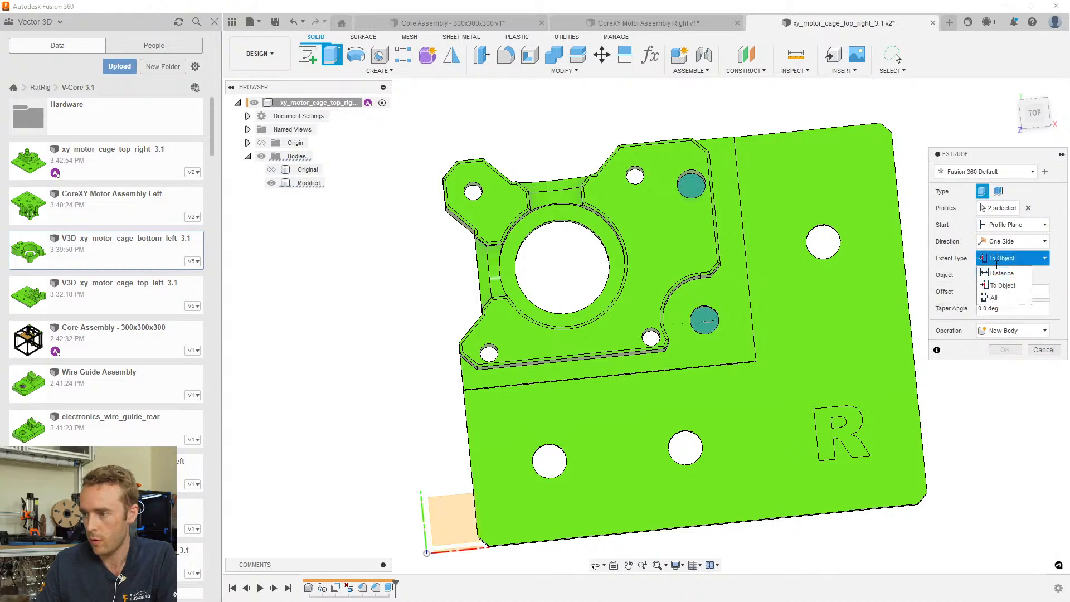
pyautogui.click(992, 297)
pyautogui.click(1004, 333)
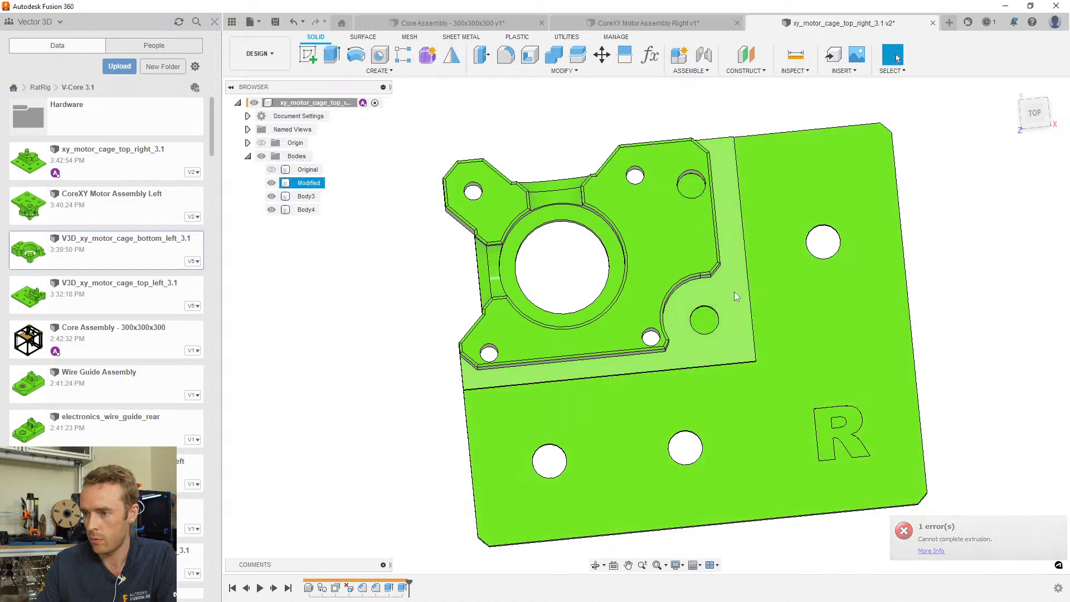
# Delete the last extrusion of the two larger holes, along with the extra bodies it made
pyautogui.click(402, 588)
pyautogui.keyDown('shift'); pyautogui.moveTo(619, 368); pyautogui.dragTo(602, 346, button='middle'); pyautogui.keyUp('shift')
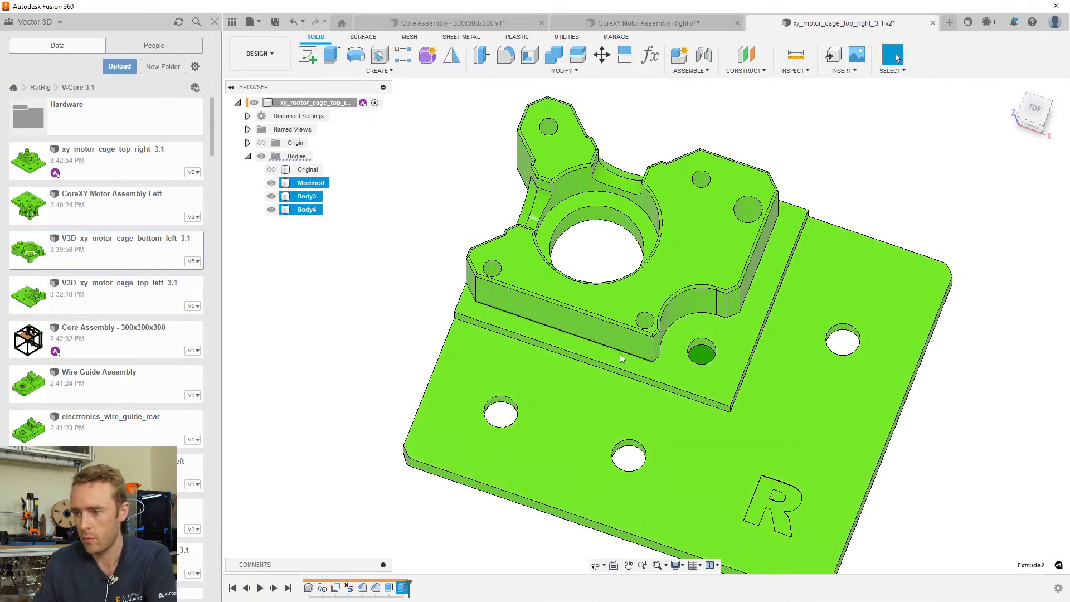
pyautogui.press('Delete')
# Cut through the closed faces inside the two larger holes with a flipped Extrude of extent All
pyautogui.keyDown('shift'); pyautogui.moveTo(723, 267); pyautogui.dragTo(726, 274, button='middle'); pyautogui.keyUp('shift')
pyautogui.press('e')
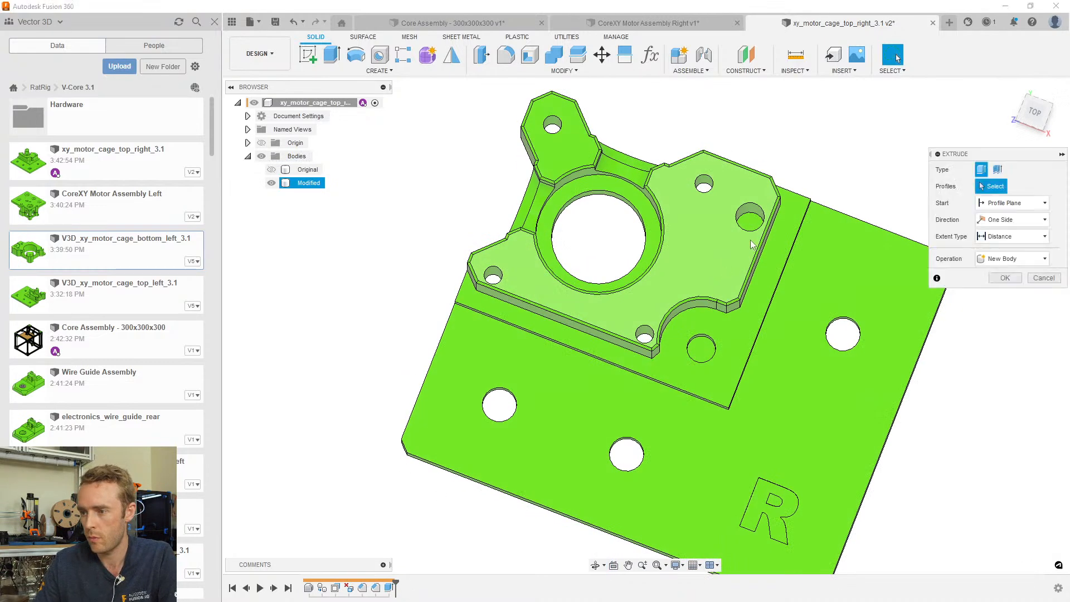
pyautogui.click(751, 225)
pyautogui.click(700, 350)
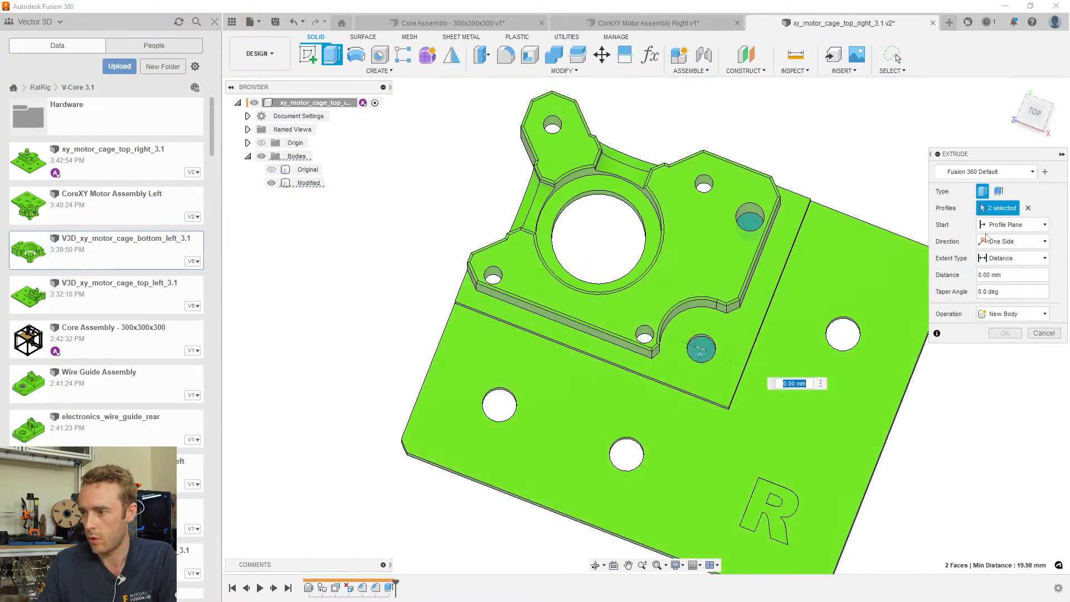
pyautogui.click(1003, 262)
pyautogui.click(1001, 295)
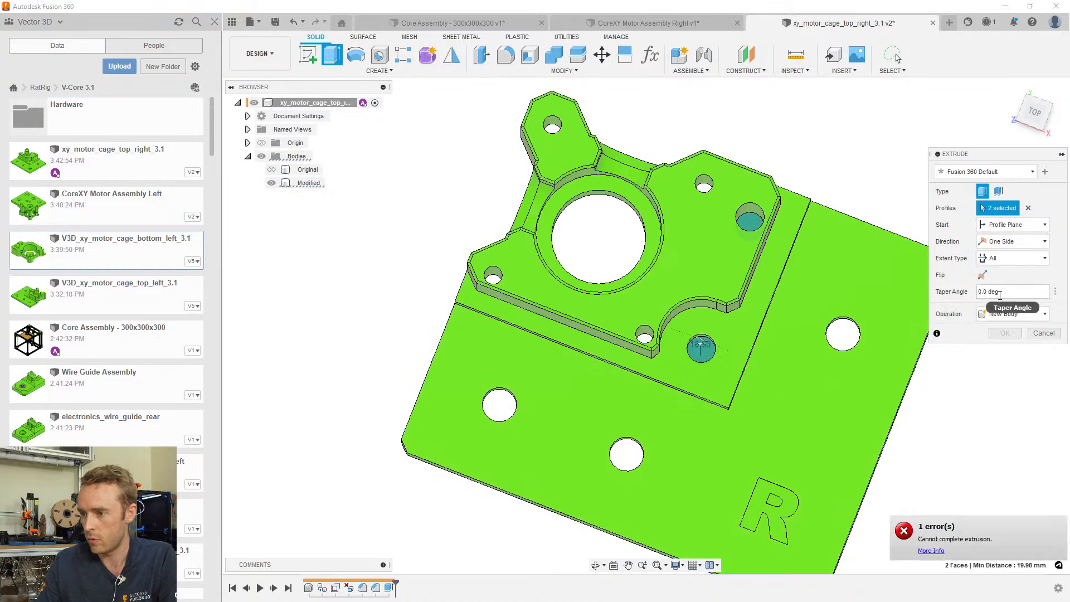
pyautogui.click(982, 275)
pyautogui.click(1005, 333)
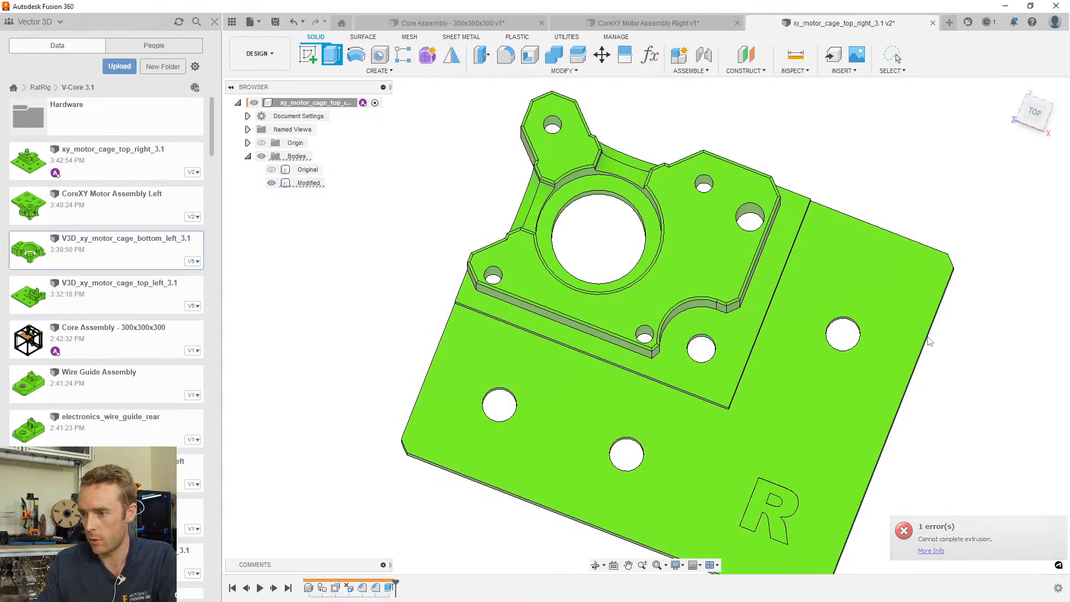
# Examine the plate's underside, including the counterbored motor screw holes and the hexagonal nut pockets
pyautogui.scroll(-2, 746, 316)
pyautogui.keyDown('shift'); pyautogui.moveTo(745, 317); pyautogui.dragTo(638, 455, button='middle'); pyautogui.keyUp('shift')
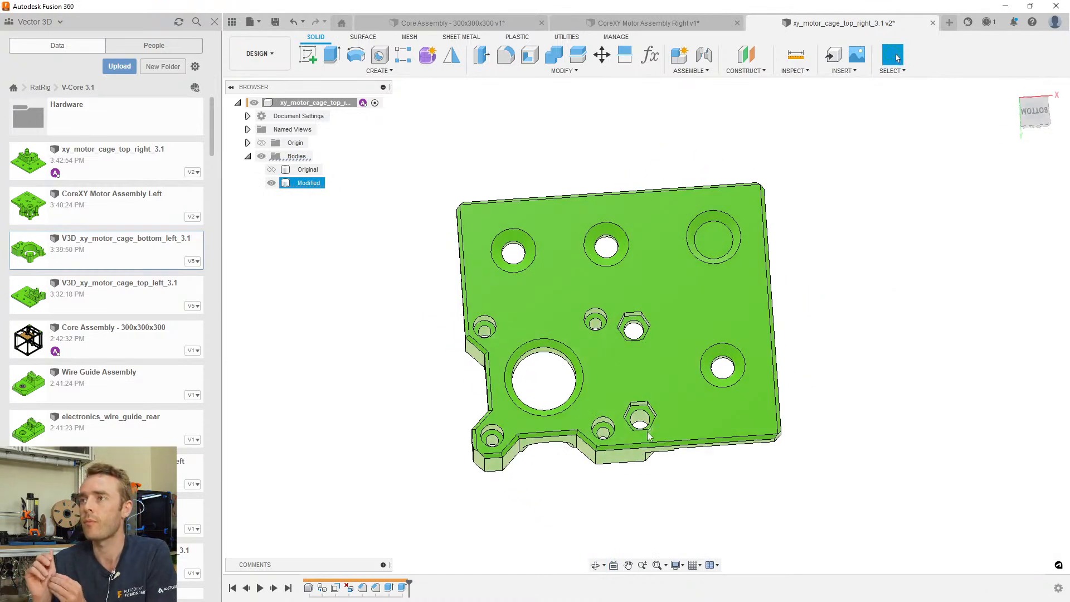
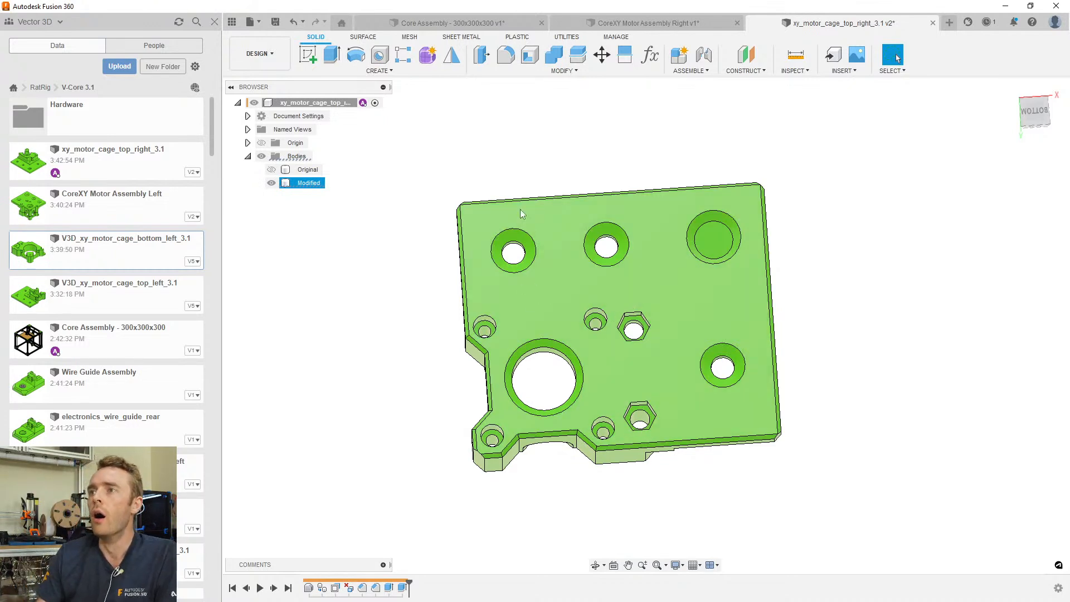
pyautogui.keyDown('shift'); pyautogui.moveTo(615, 321); pyautogui.dragTo(633, 222, button='middle'); pyautogui.keyUp('shift')
pyautogui.scroll(2, 671, 394)
pyautogui.scroll(3, 483, 275)
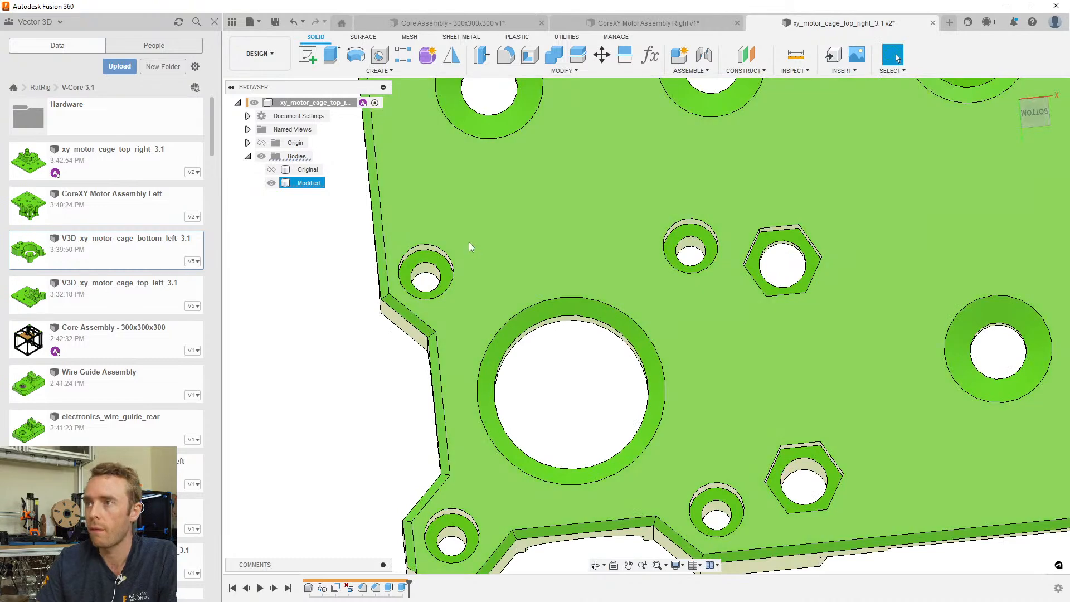
pyautogui.scroll(-2, 597, 283)
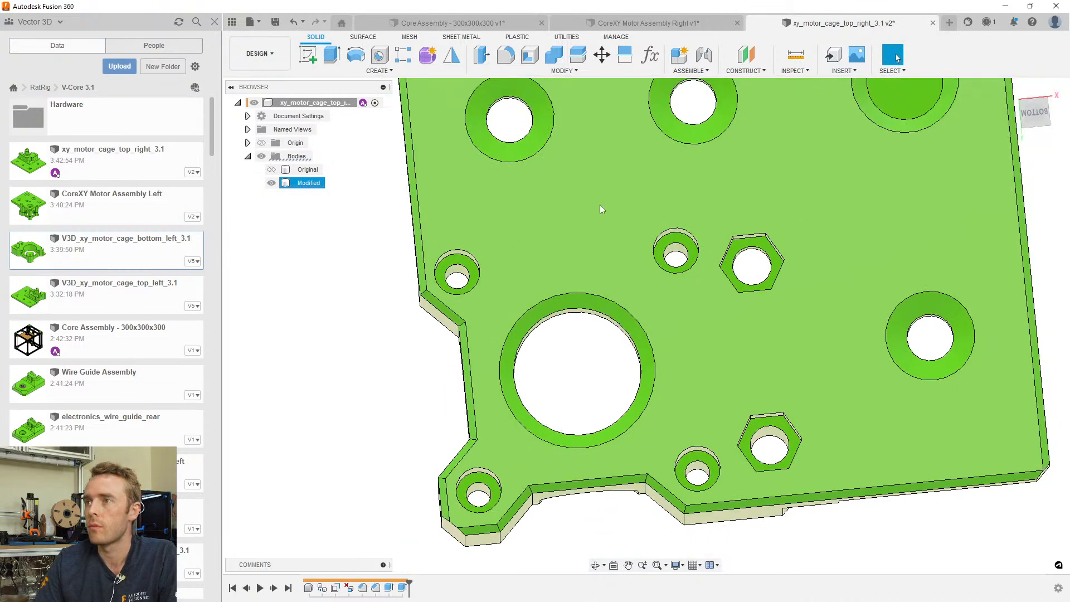
pyautogui.scroll(-5, 598, 202)
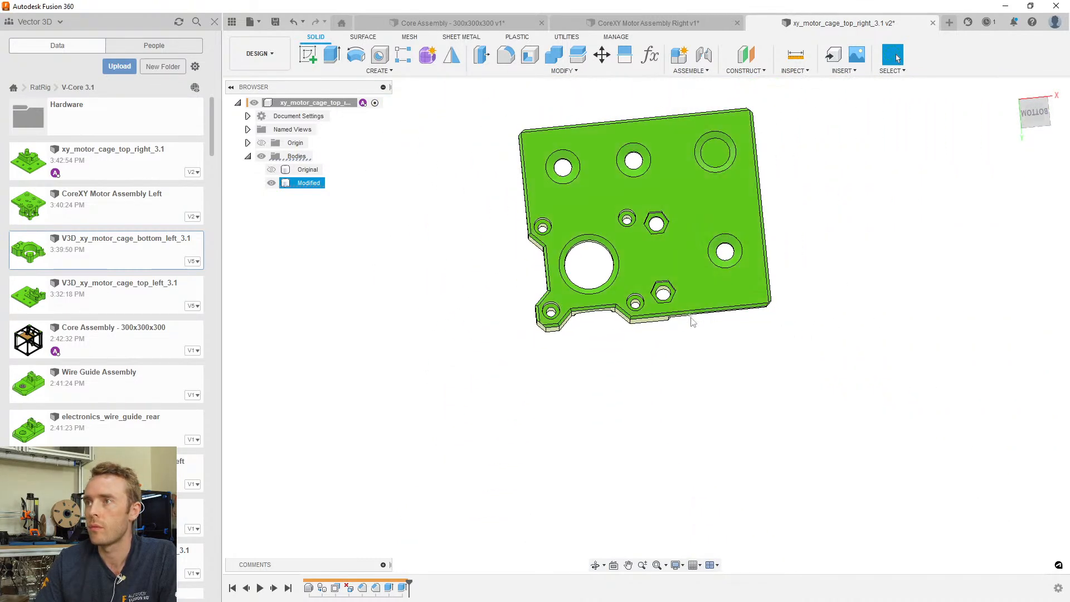
pyautogui.keyDown('shift'); pyautogui.moveTo(684, 319); pyautogui.dragTo(973, 205, button='middle'); pyautogui.keyUp('shift')
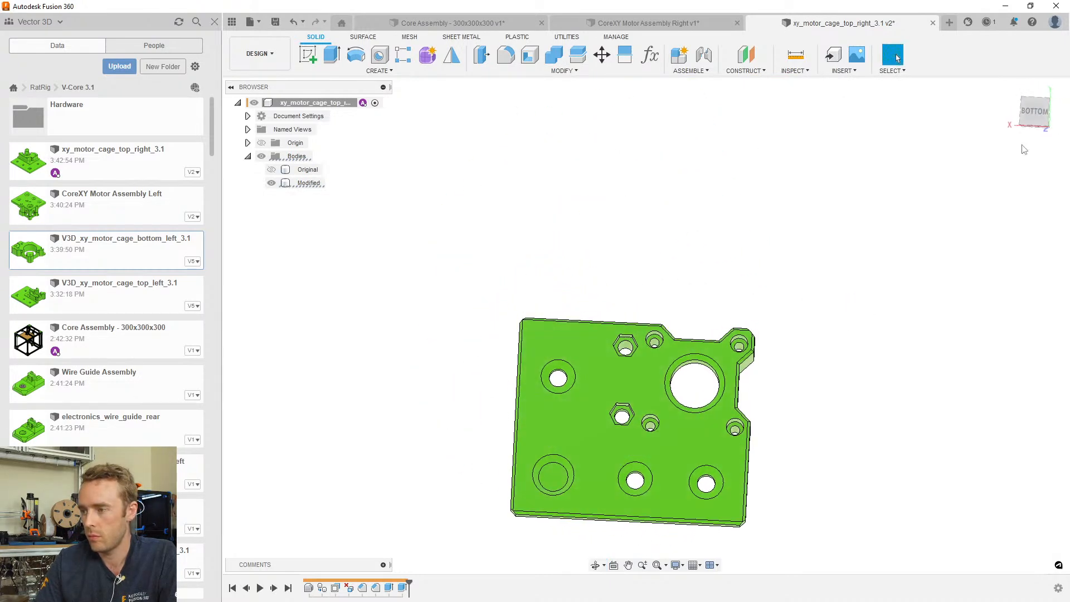
# Sketch a center rectangle around the screw hole on the counterbore floor beside a hexagonal nut pocket, centred on that hole
pyautogui.click(1034, 112)
pyautogui.click(308, 54)
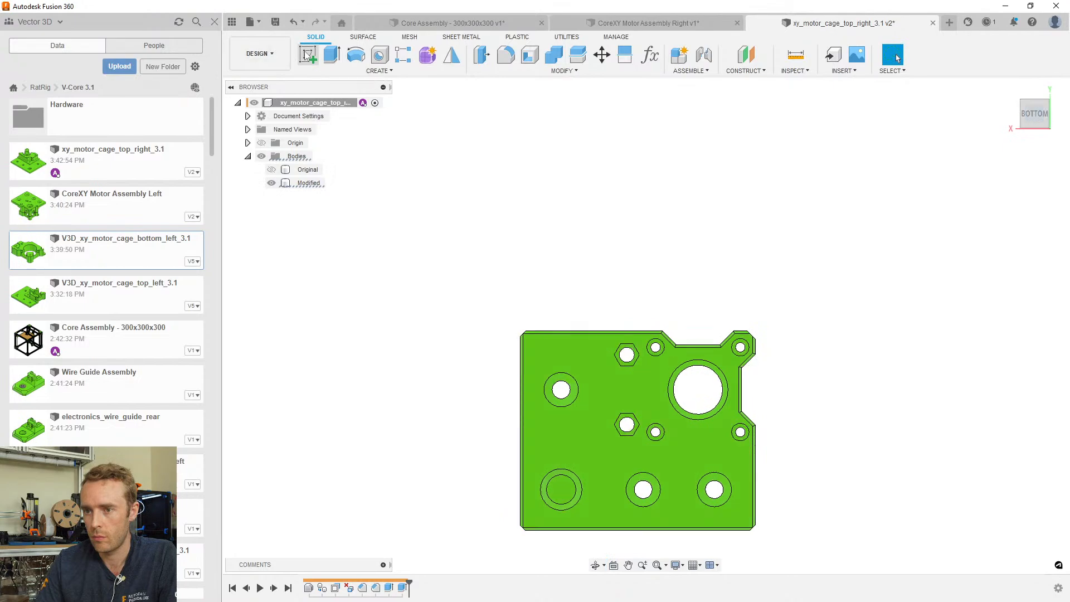
pyautogui.scroll(5, 640, 337)
pyautogui.click(709, 361)
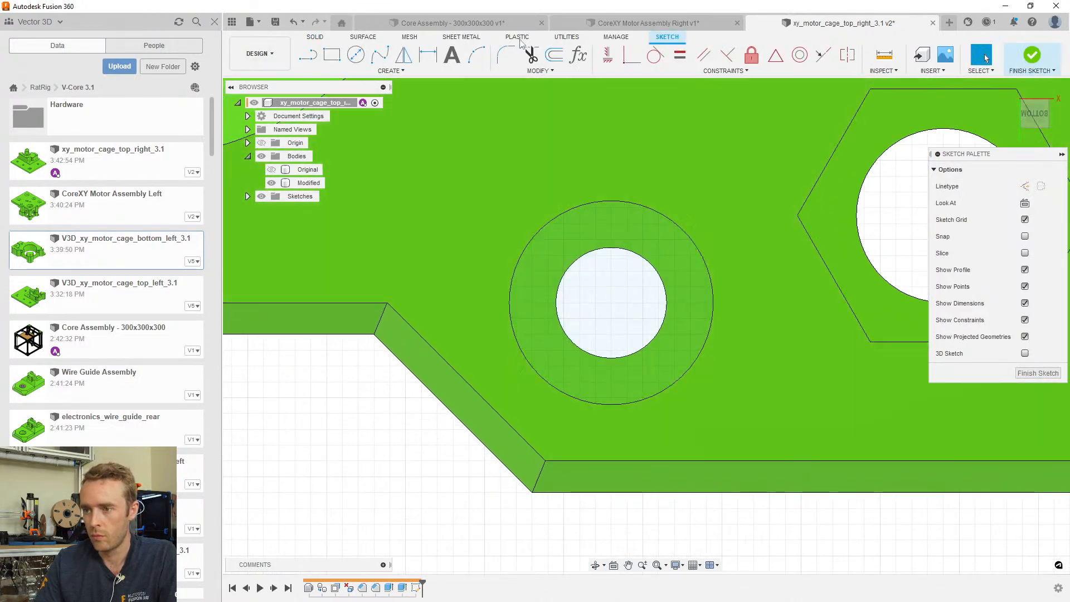
pyautogui.click(341, 64)
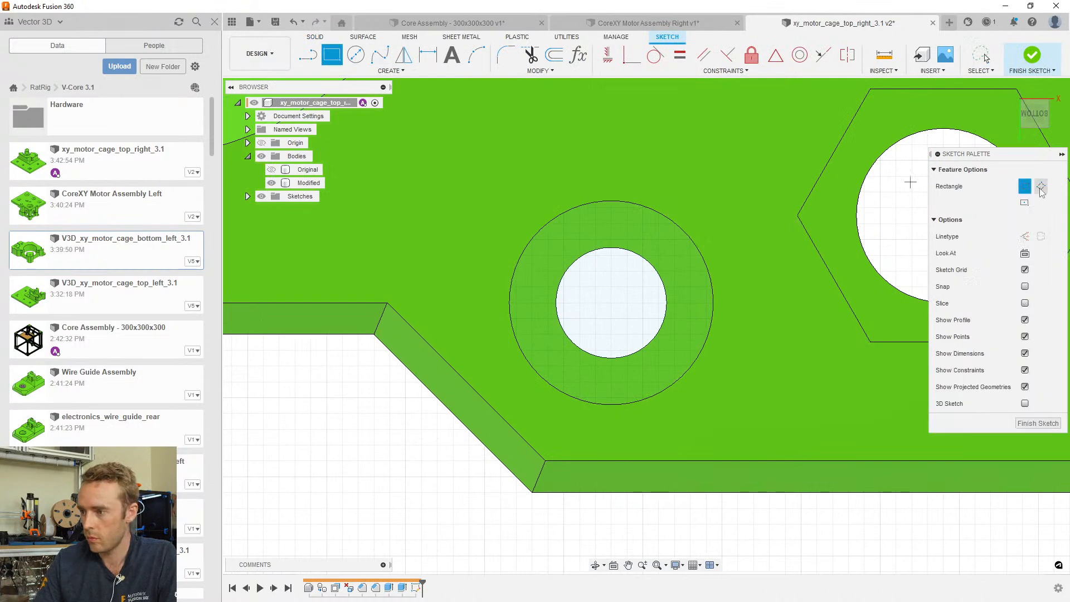
pyautogui.click(611, 303)
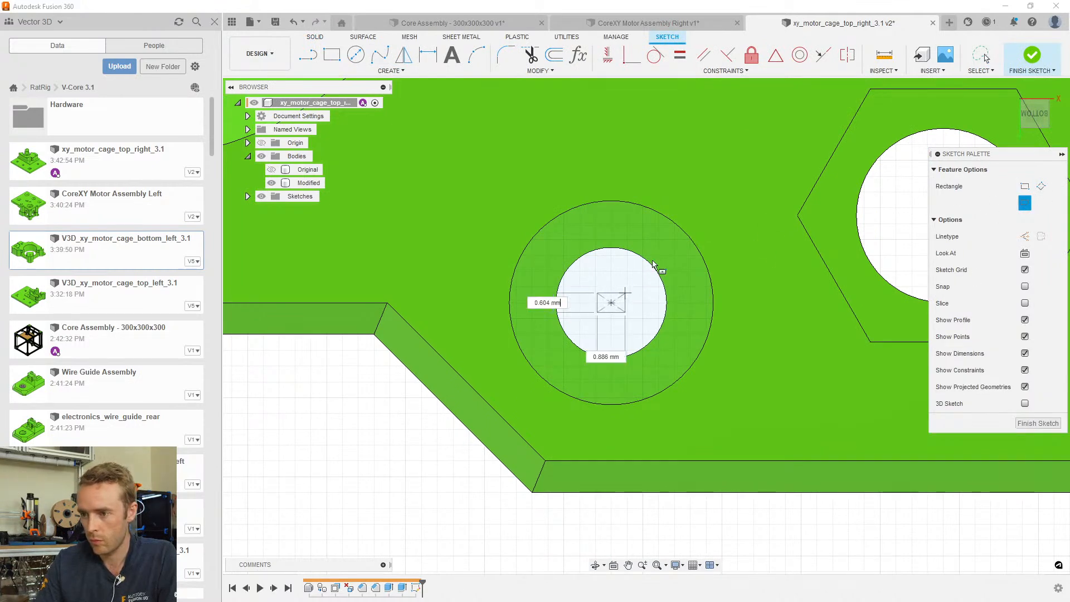
pyautogui.click(661, 246)
# Constrain two adjacent sides of the rectangle tangent to the screw hole's circle
pyautogui.click(982, 55)
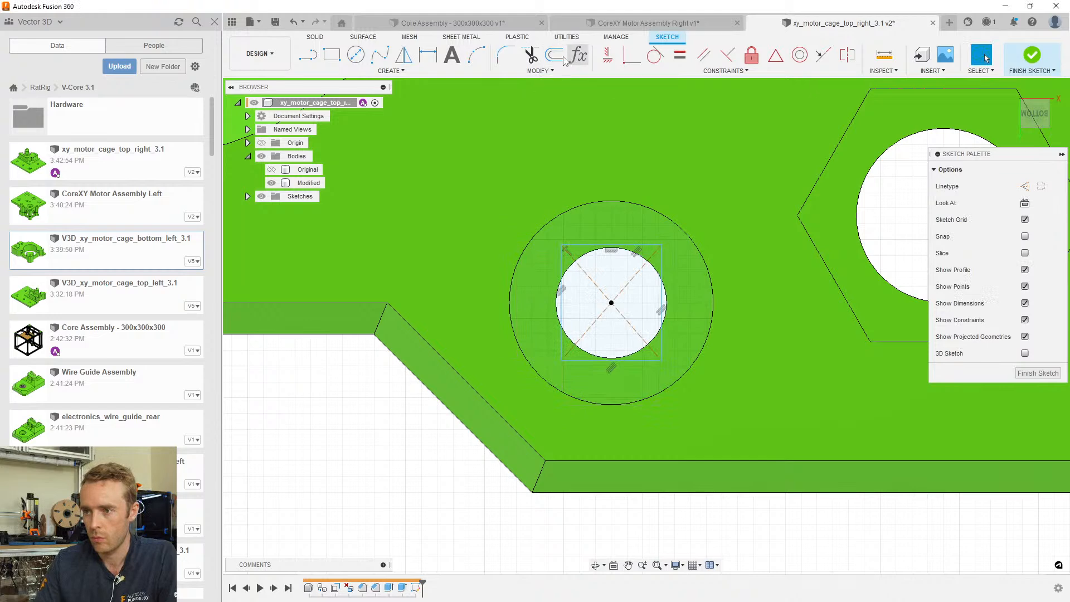
pyautogui.click(625, 207)
pyautogui.press('Escape')
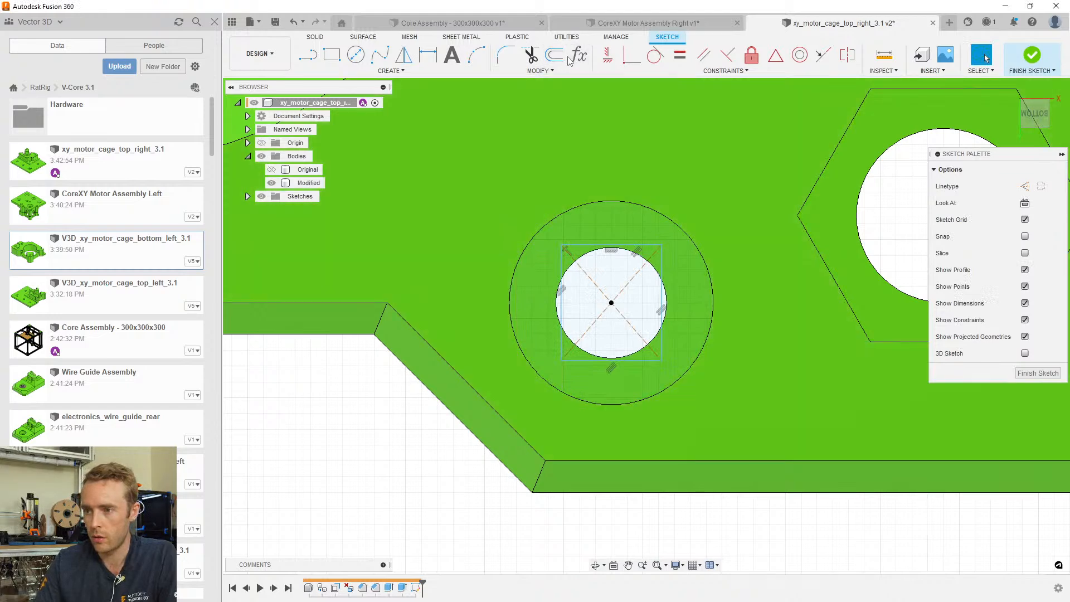
pyautogui.click(656, 54)
pyautogui.click(586, 251)
pyautogui.click(589, 249)
pyautogui.click(563, 279)
pyautogui.click(566, 275)
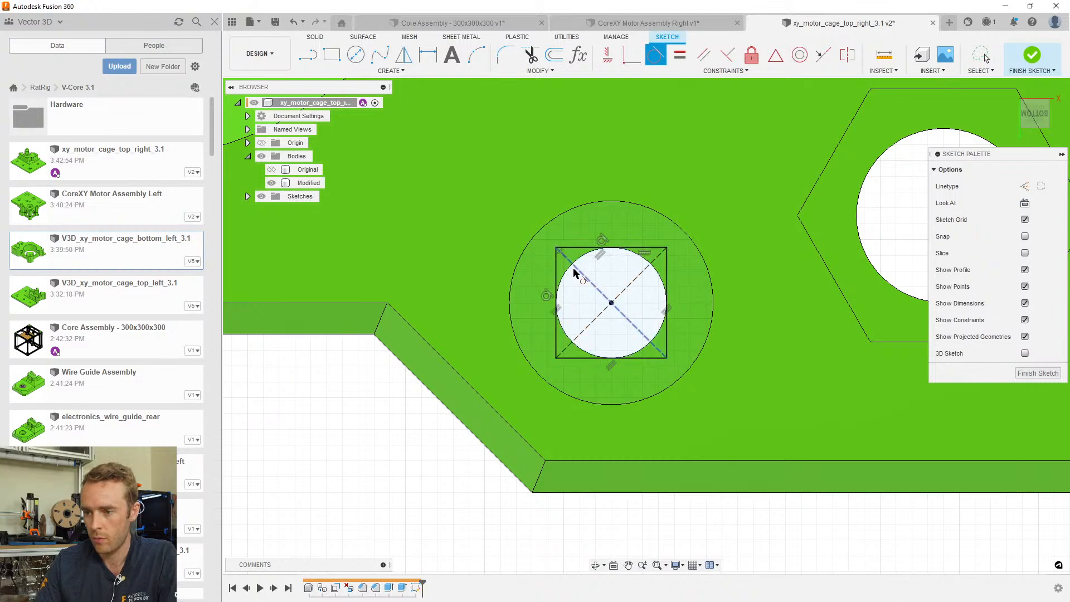
pyautogui.press('Escape')
# Extend two opposite sides of the square at both ends to the surrounding counterbore circle
pyautogui.scroll(-3, 585, 279)
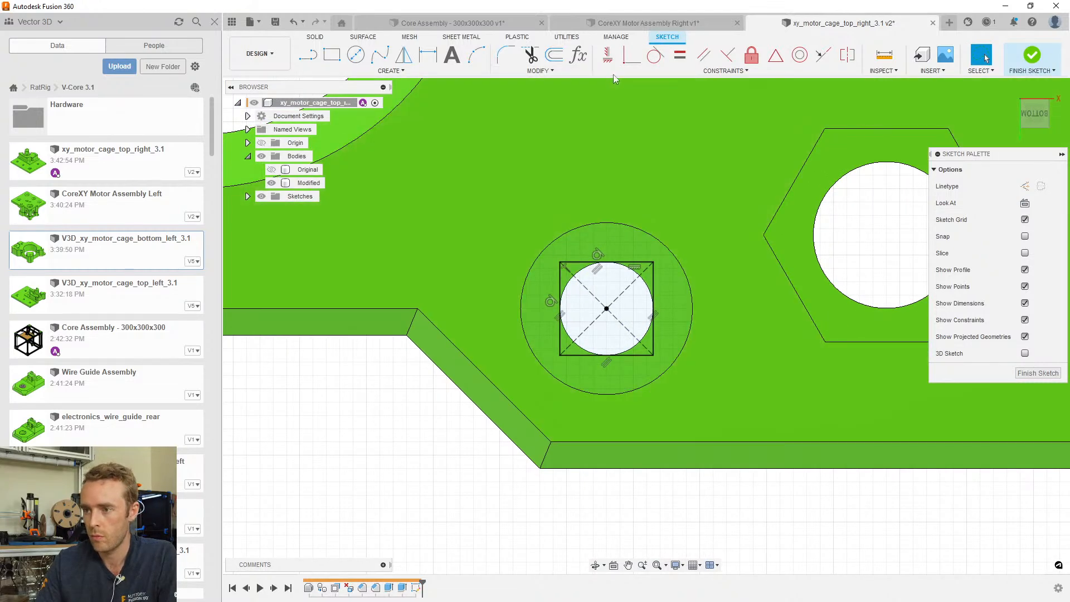
pyautogui.click(539, 71)
pyautogui.click(564, 184)
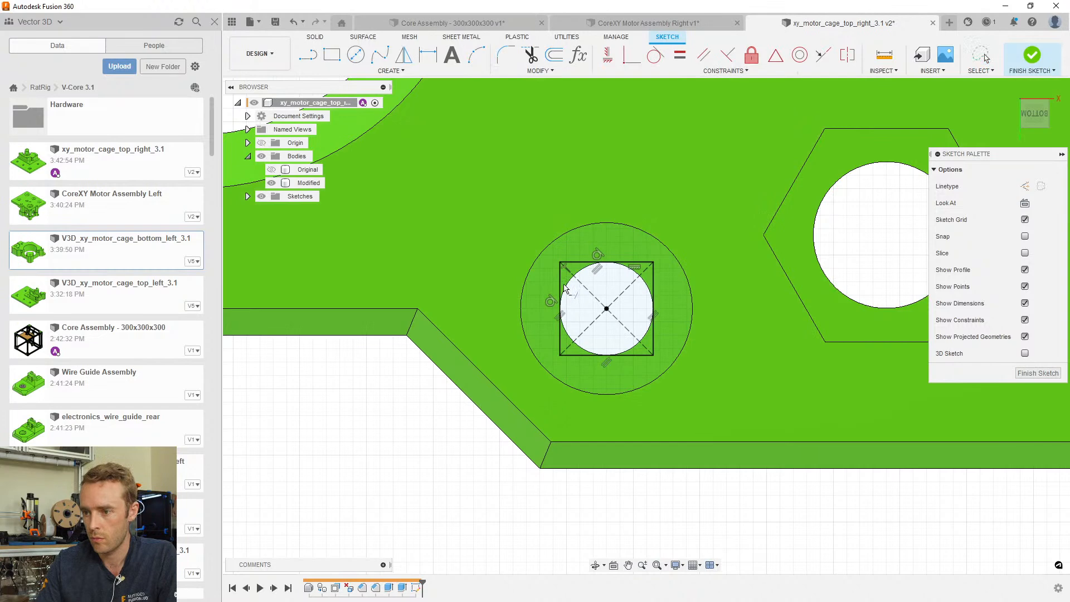
pyautogui.click(560, 348)
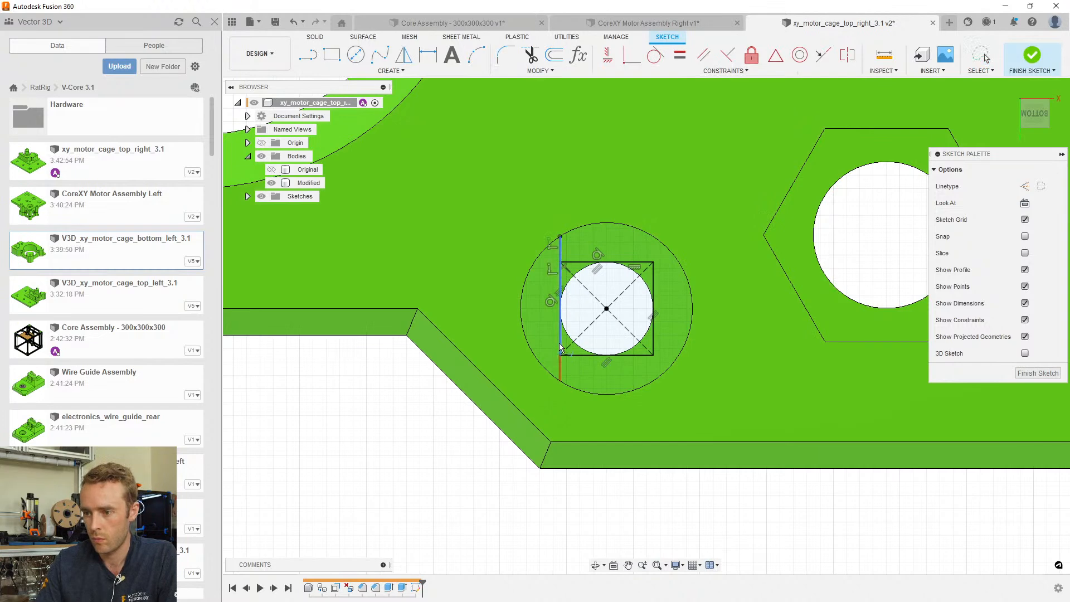
pyautogui.click(651, 339)
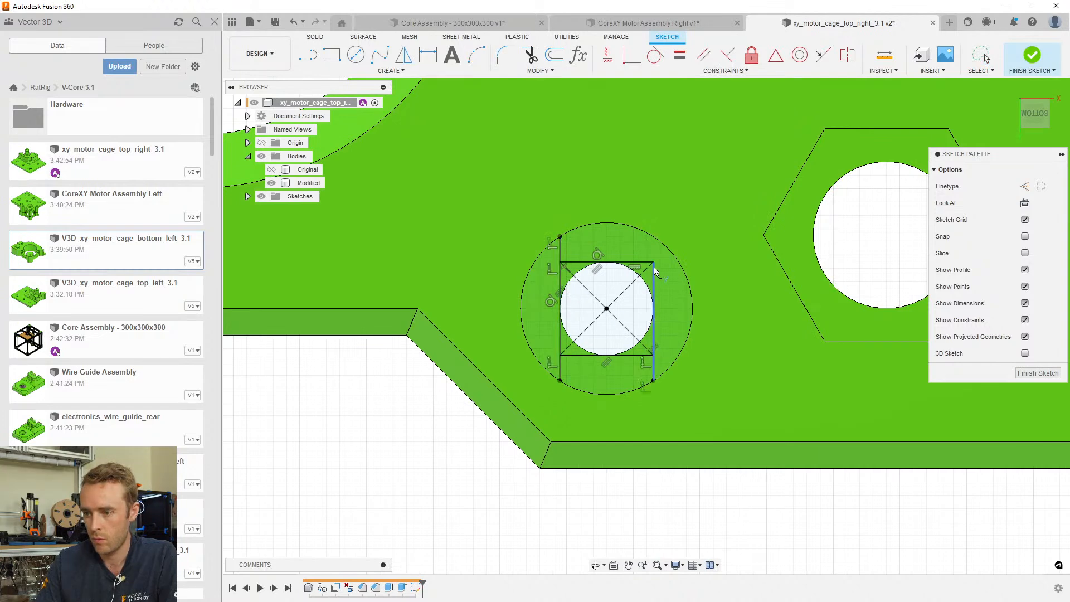
pyautogui.click(649, 266)
pyautogui.scroll(-2, 593, 228)
pyautogui.press('Escape')
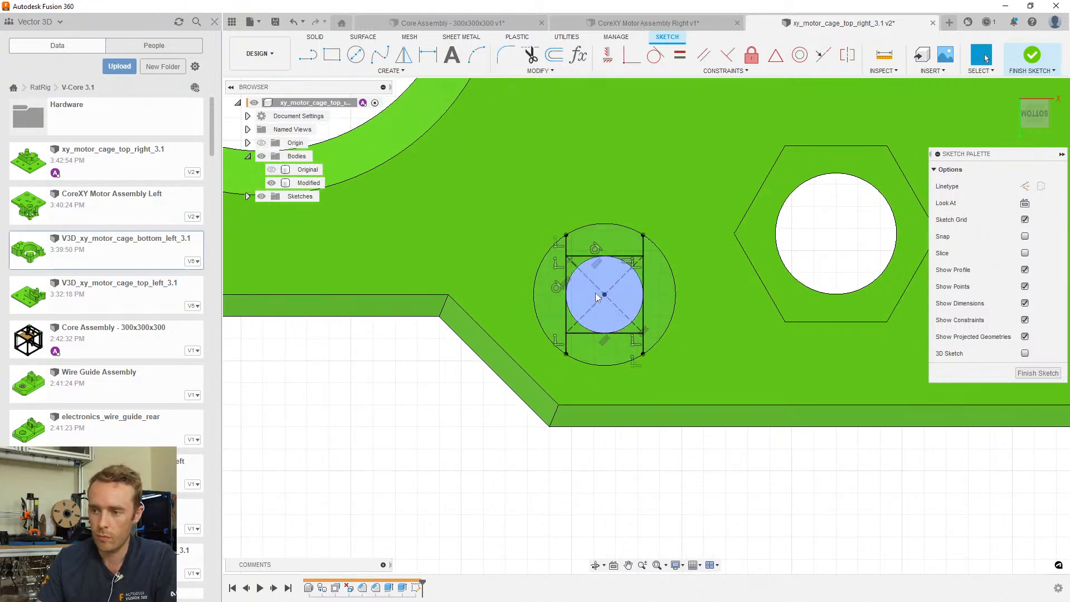
# Extrude the square's profiles around the screw hole by -0.5 mm as a cut into the counterbore floor
pyautogui.click(577, 276)
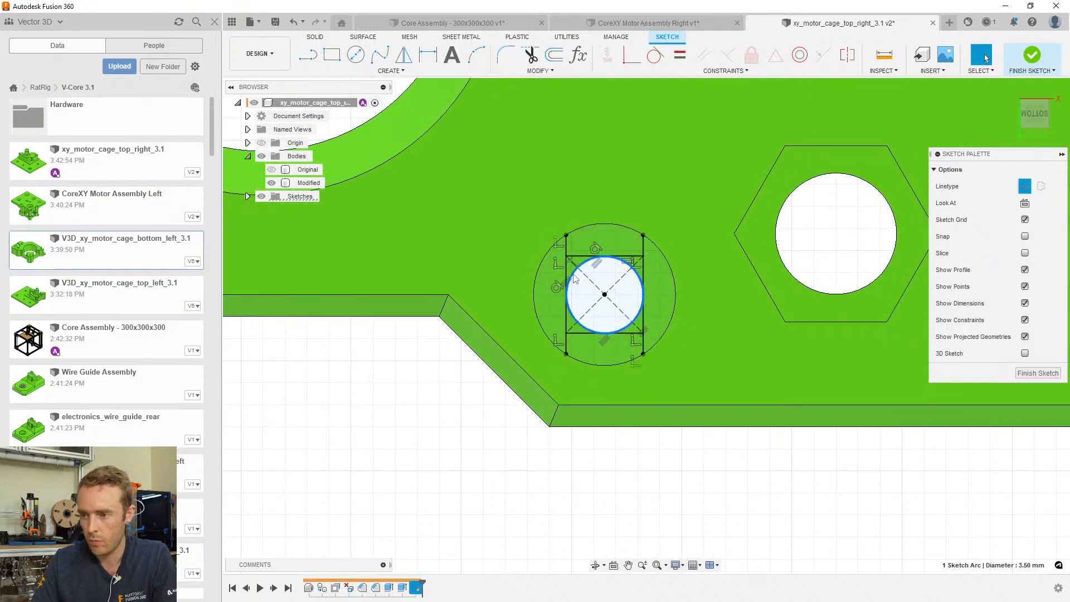
pyautogui.press('e')
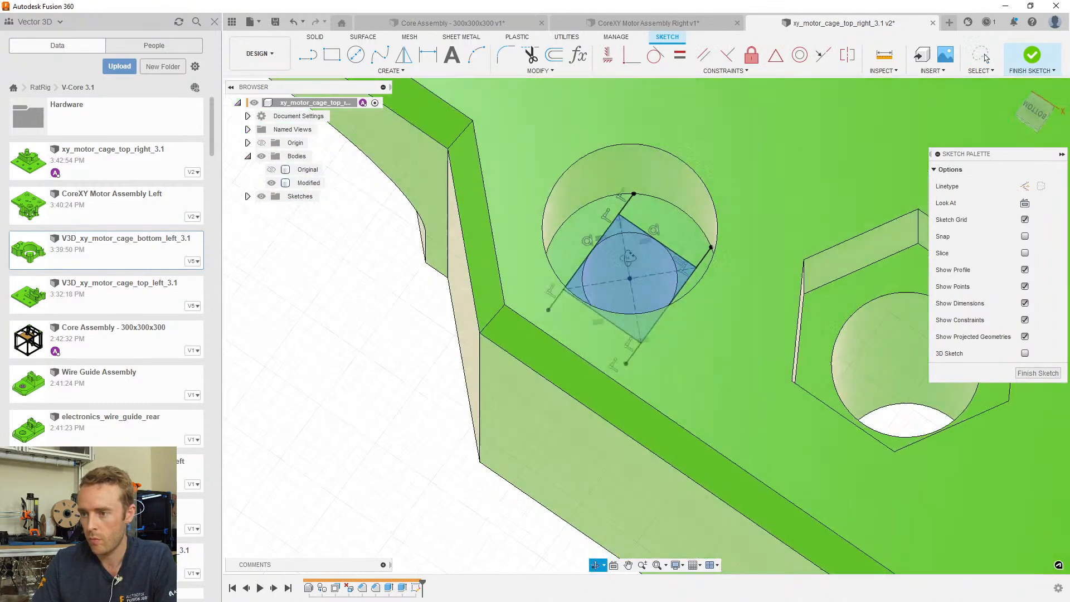
pyautogui.click(633, 226)
pyautogui.write('-0.5')
pyautogui.press('Return')
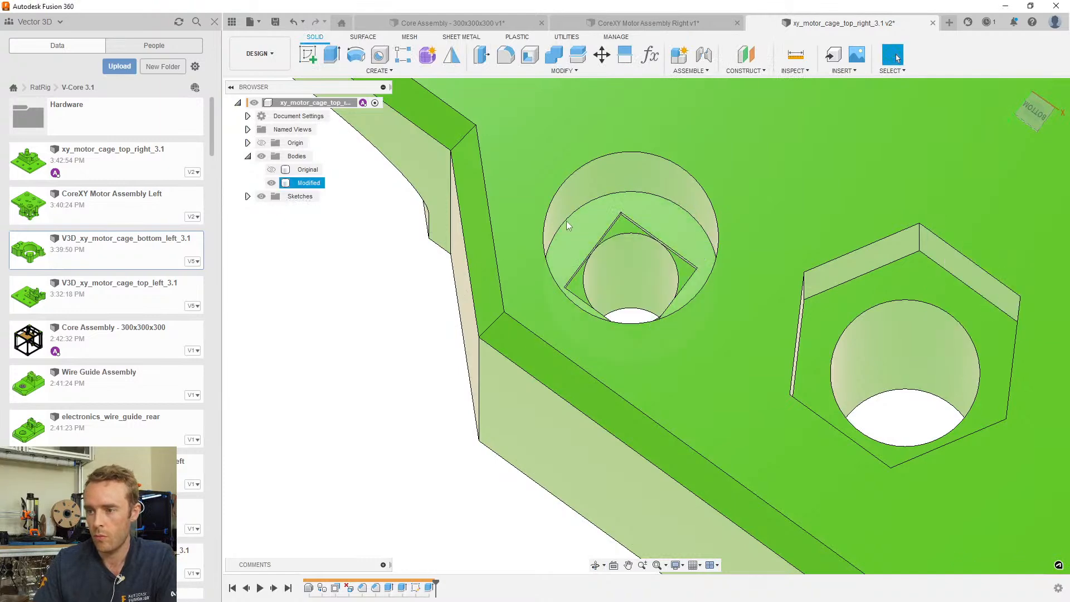
# Extrude Sketch1's profiles around the same screw hole by -0.2 mm, showing the sketch only for this operation
pyautogui.click(247, 196)
pyautogui.click(308, 210)
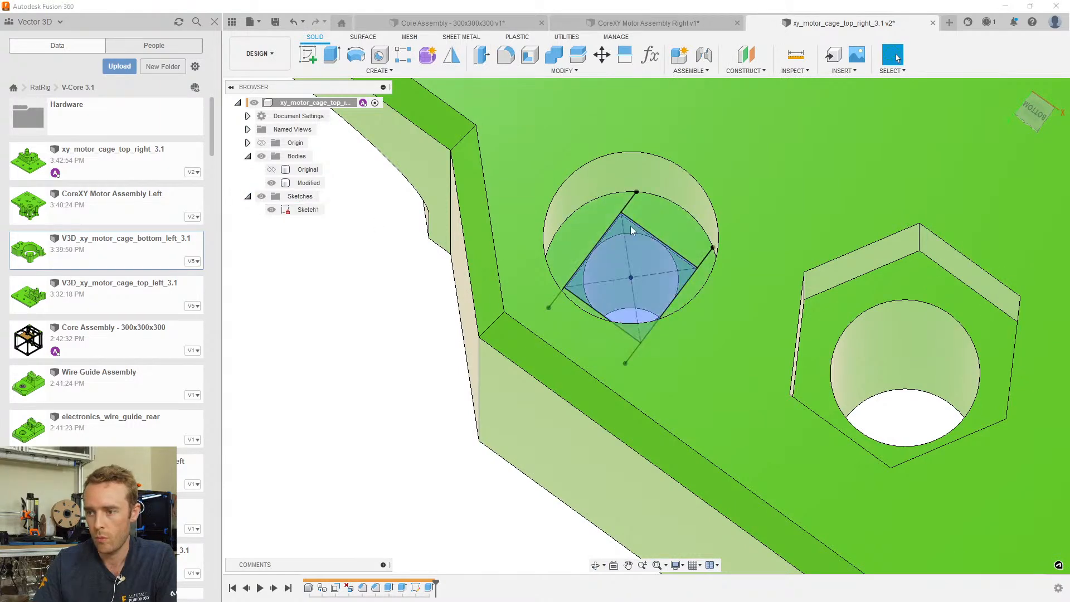
pyautogui.press('e')
pyautogui.click(586, 291)
pyautogui.write('-0.2')
pyautogui.press('Escape')
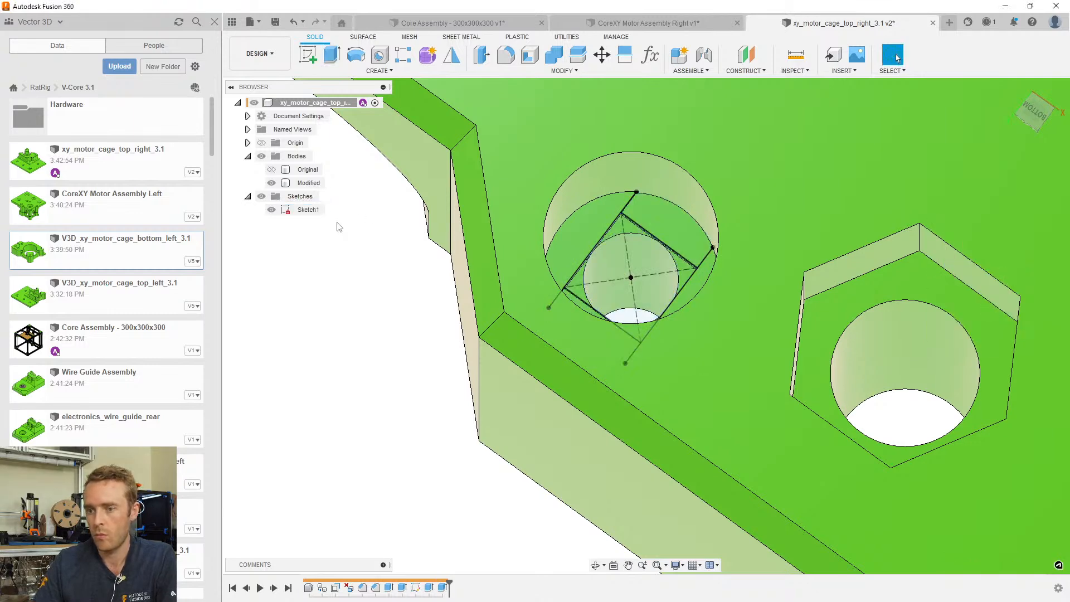
pyautogui.click(272, 209)
# Pattern the two counterbore extrude cuts rectangularly along the X and Y axes, quantity 2 and distance -31 mm in both directions
pyautogui.scroll(-6, 548, 358)
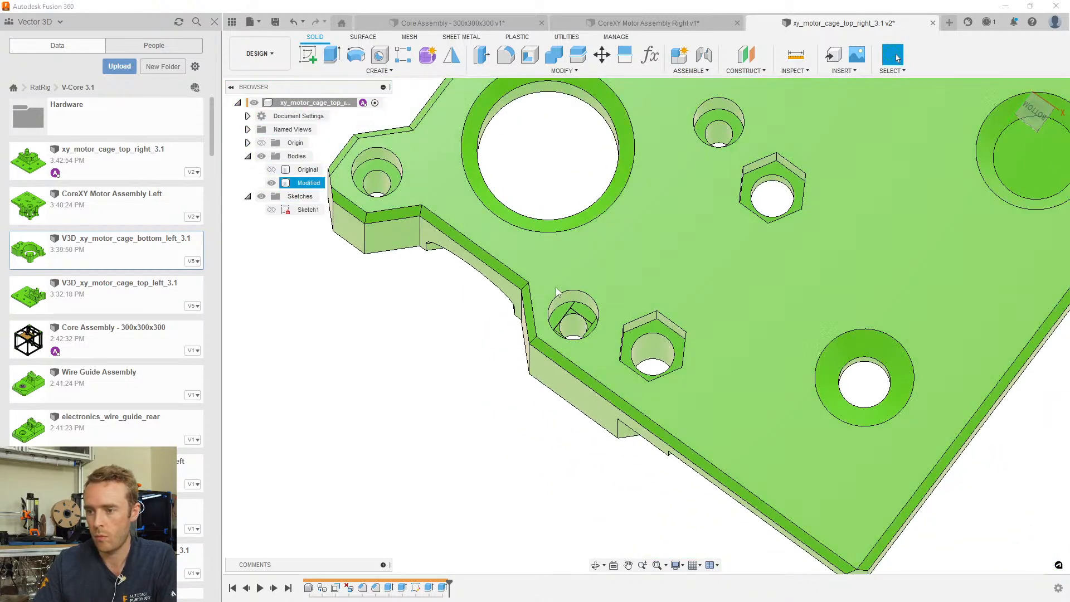
pyautogui.click(442, 589)
pyautogui.click(404, 55)
pyautogui.scroll(-5, 831, 289)
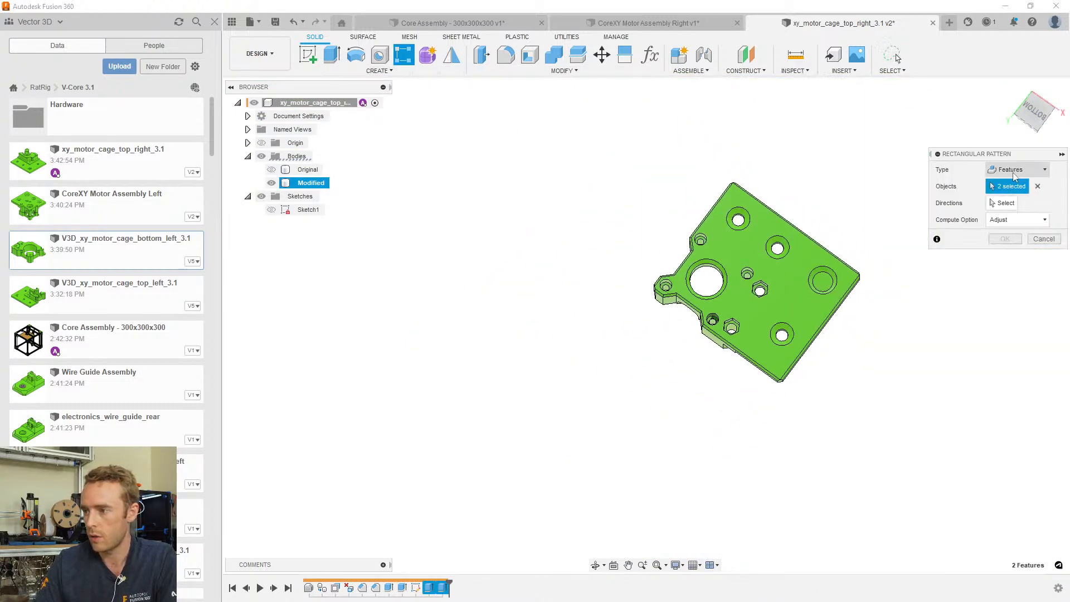
pyautogui.moveTo(721, 244); pyautogui.dragTo(657, 254, button='middle')
pyautogui.click(1001, 203)
pyautogui.scroll(2, 657, 201)
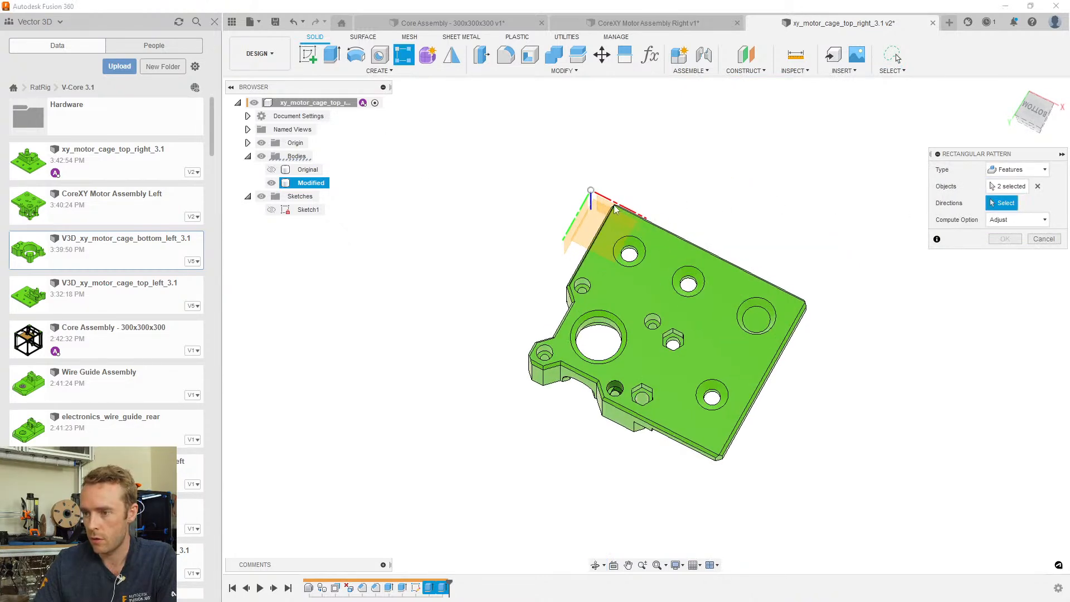
pyautogui.click(585, 210)
pyautogui.click(582, 207)
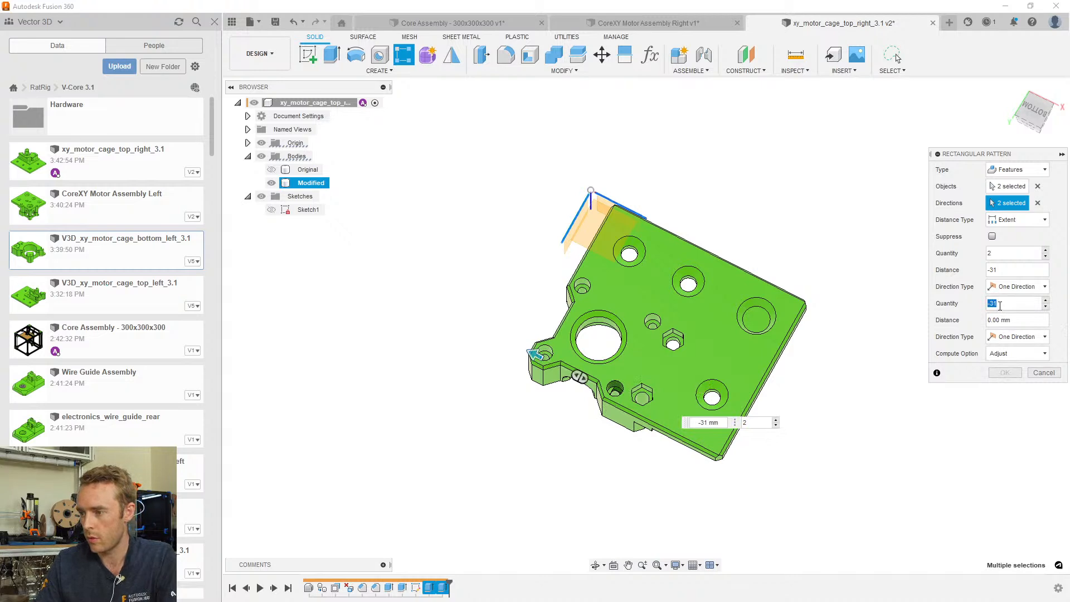
pyautogui.click(1015, 321)
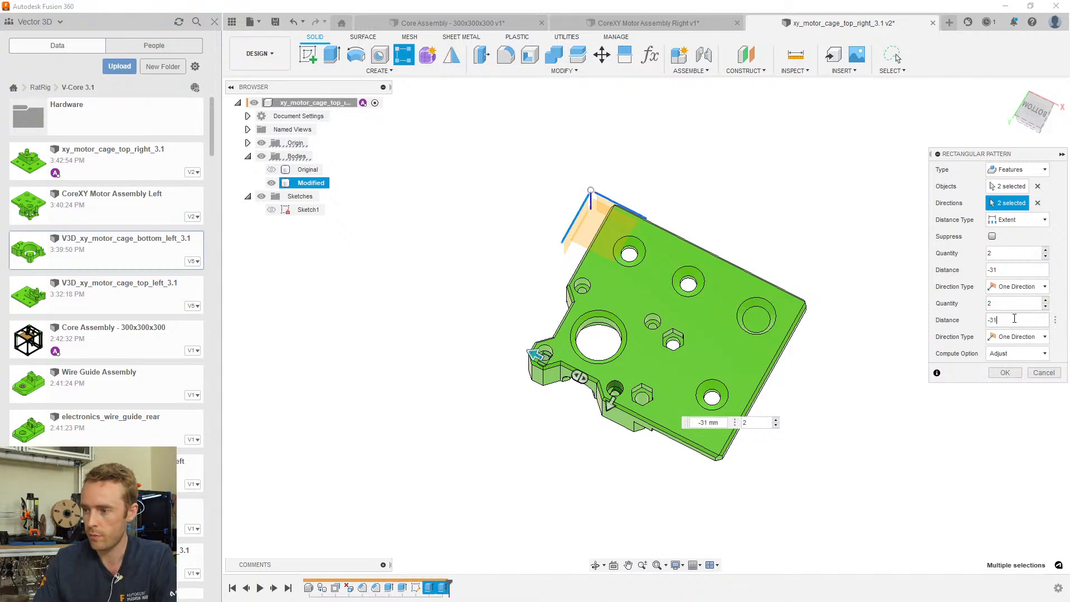
pyautogui.click(1006, 372)
# Sketch a center rectangle about 3.9 mm wide on the floor of the hexagonal pocket near the plate's edge, centred on its hole
pyautogui.scroll(5, 630, 349)
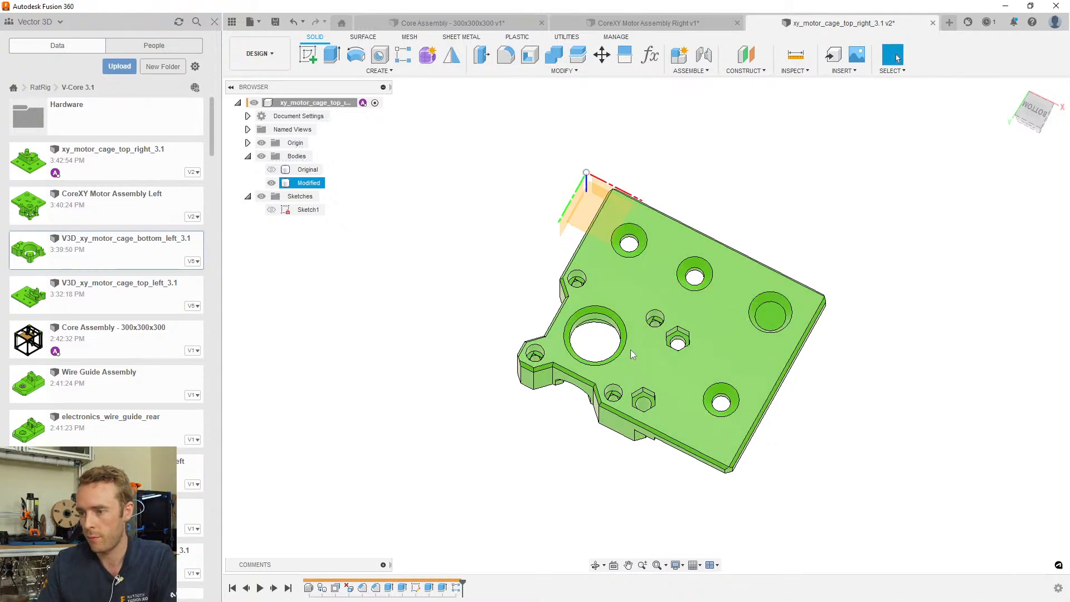
pyautogui.scroll(4, 662, 383)
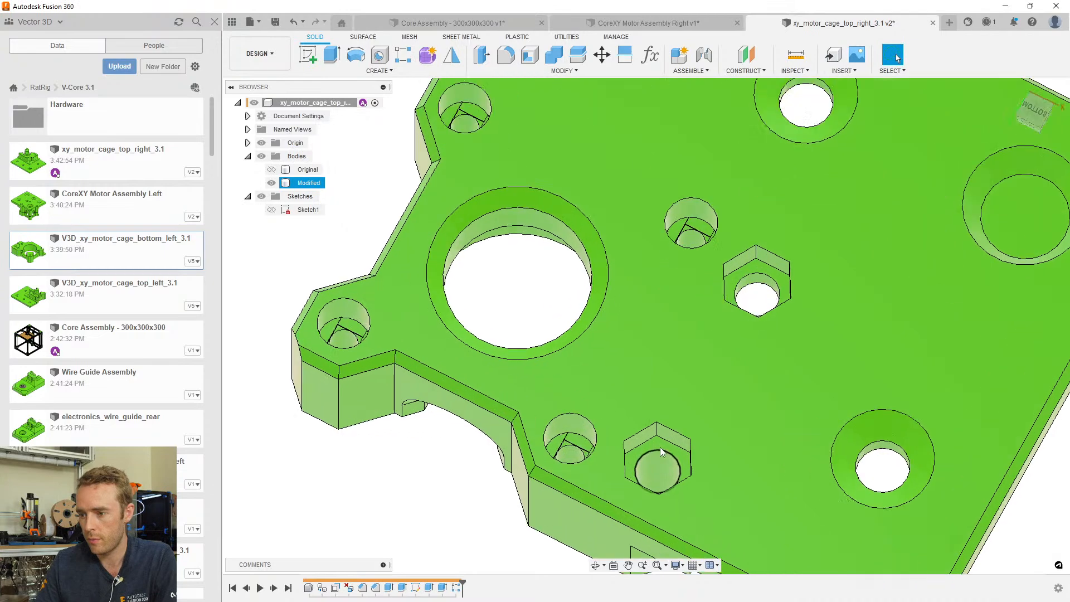
pyautogui.click(660, 444)
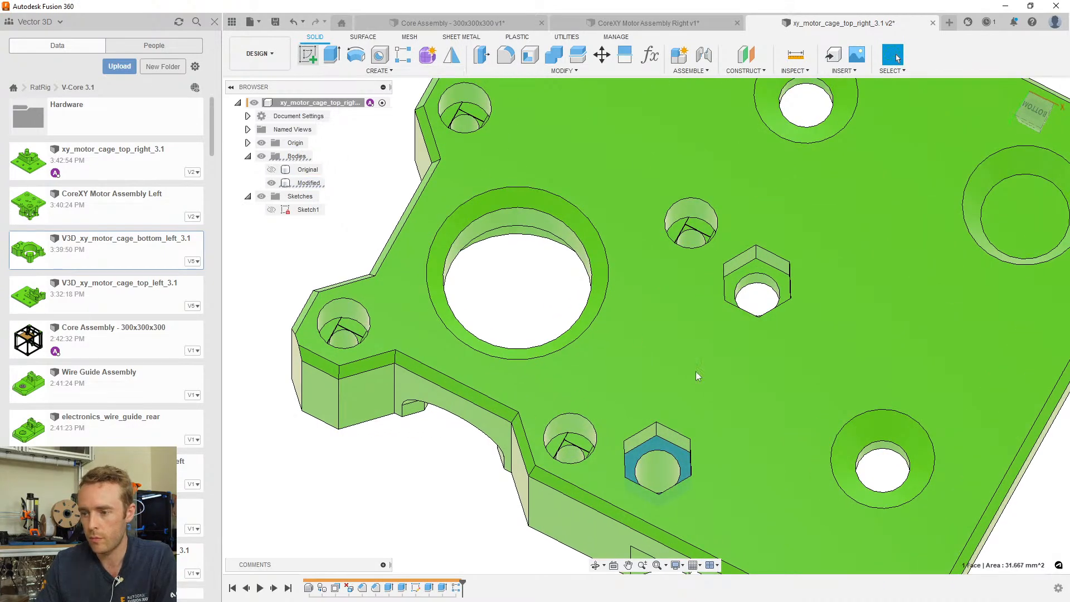
pyautogui.scroll(5, 641, 303)
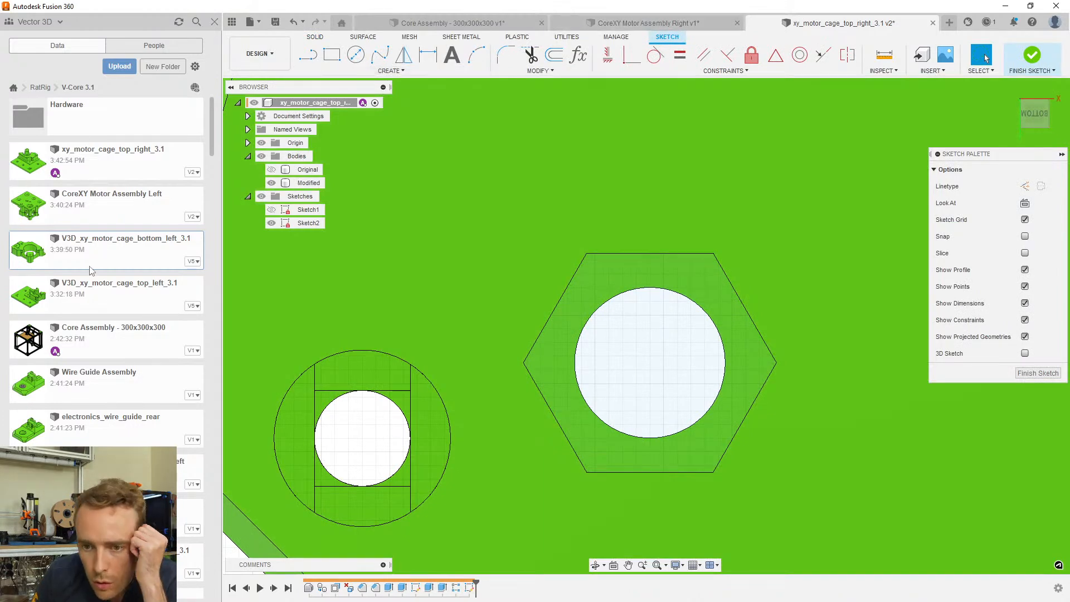
pyautogui.scroll(-4, 661, 312)
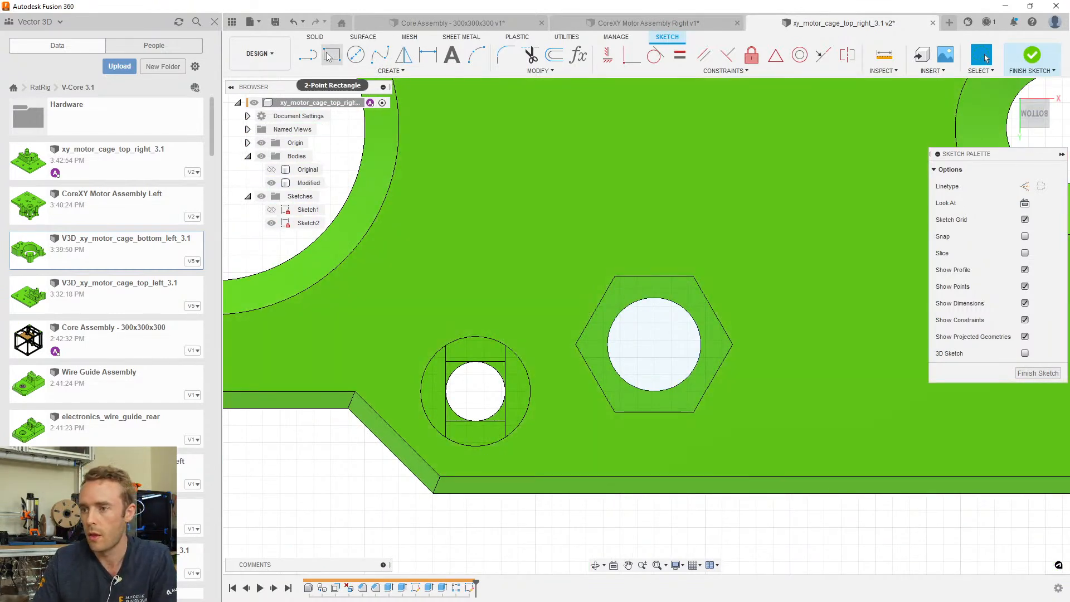
pyautogui.click(332, 54)
pyautogui.click(1023, 202)
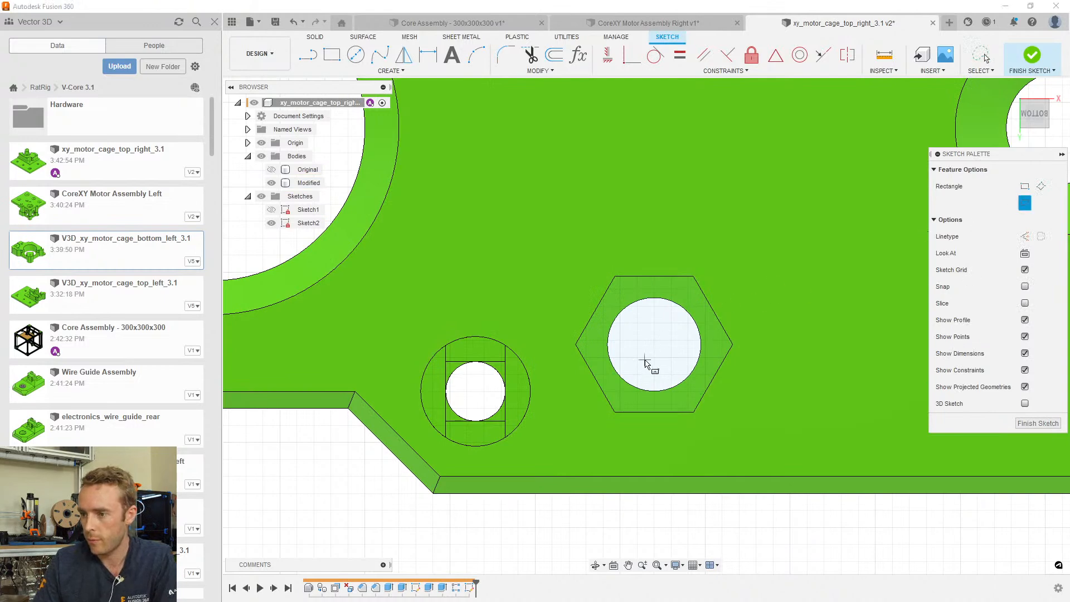
pyautogui.click(654, 344)
pyautogui.click(687, 298)
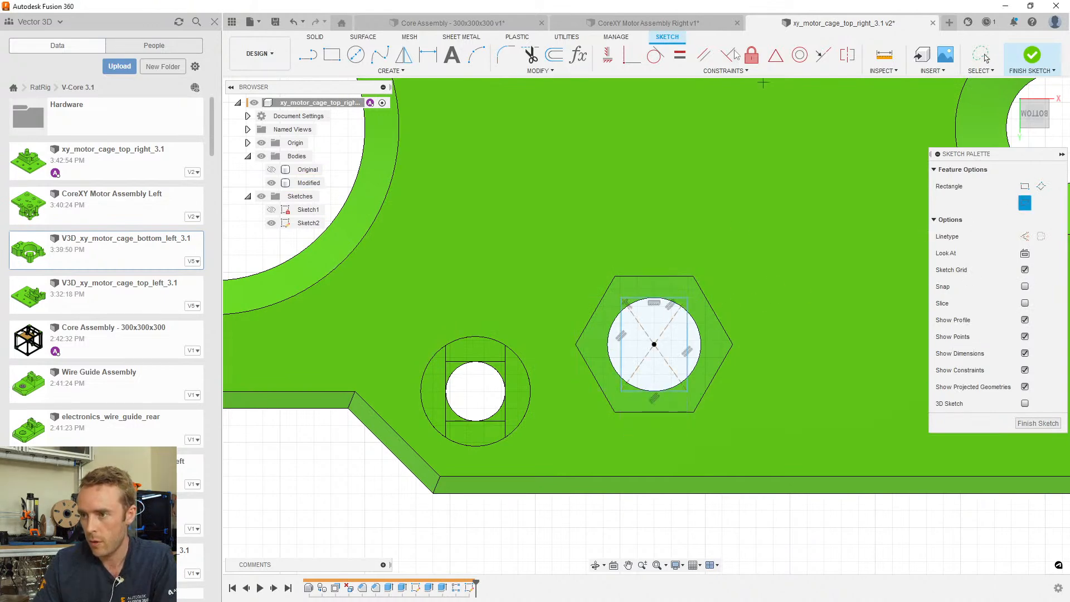
# Constrain two adjacent sides of the rectangle tangent to the circle of the hexagonal pocket's hole
pyautogui.press('Escape')
pyautogui.click(655, 55)
pyautogui.click(647, 299)
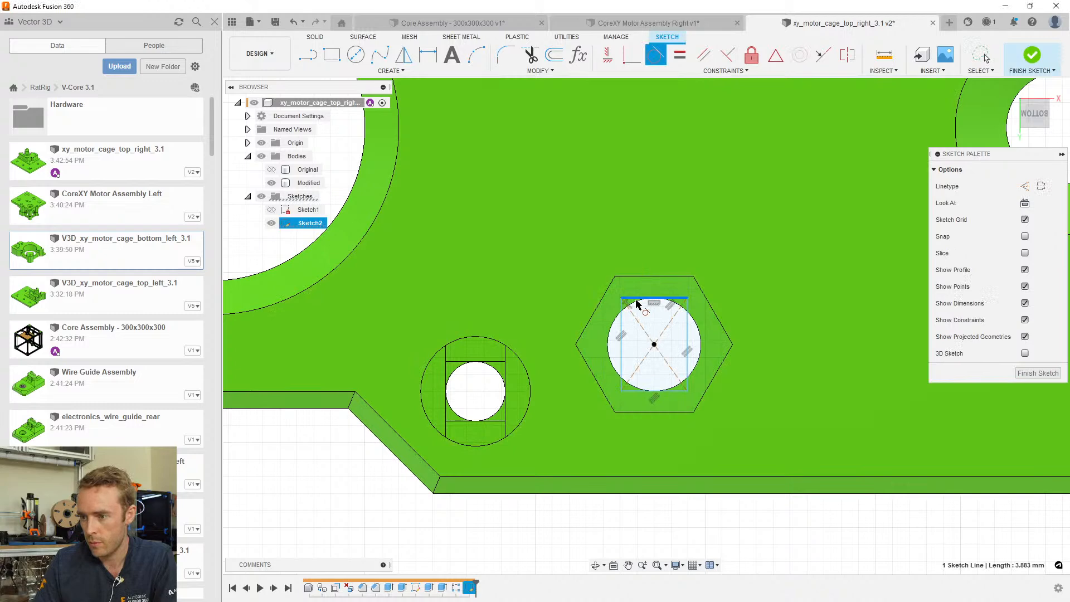
pyautogui.click(634, 303)
pyautogui.click(621, 319)
pyautogui.click(611, 326)
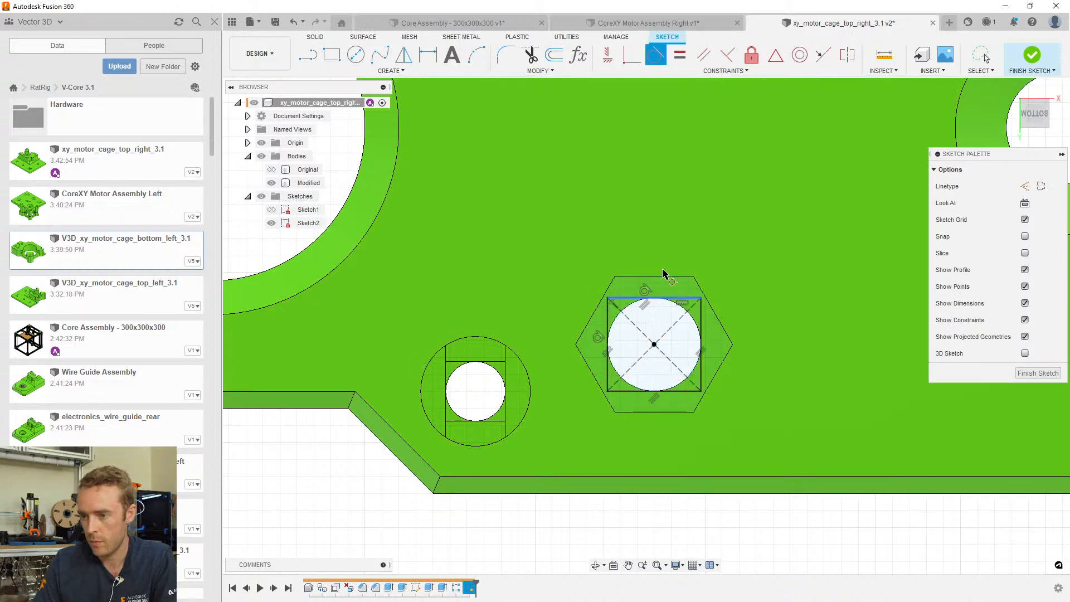
pyautogui.press('Escape')
# Extend two opposite sides of the square at both ends to the surrounding hexagon outline
pyautogui.click(545, 71)
pyautogui.click(535, 122)
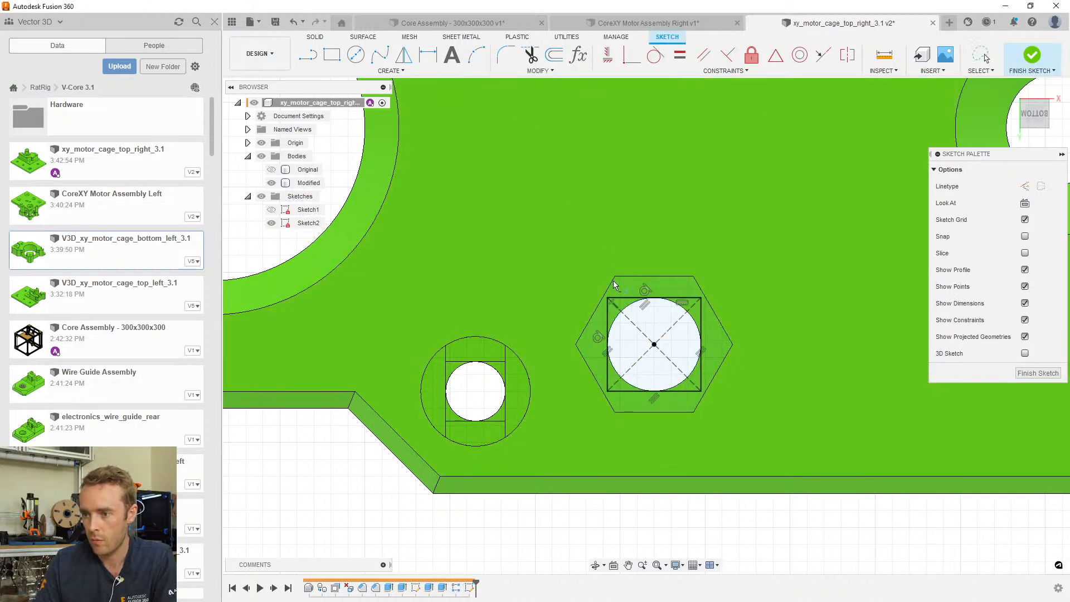
pyautogui.click(617, 301)
pyautogui.click(696, 301)
pyautogui.click(687, 392)
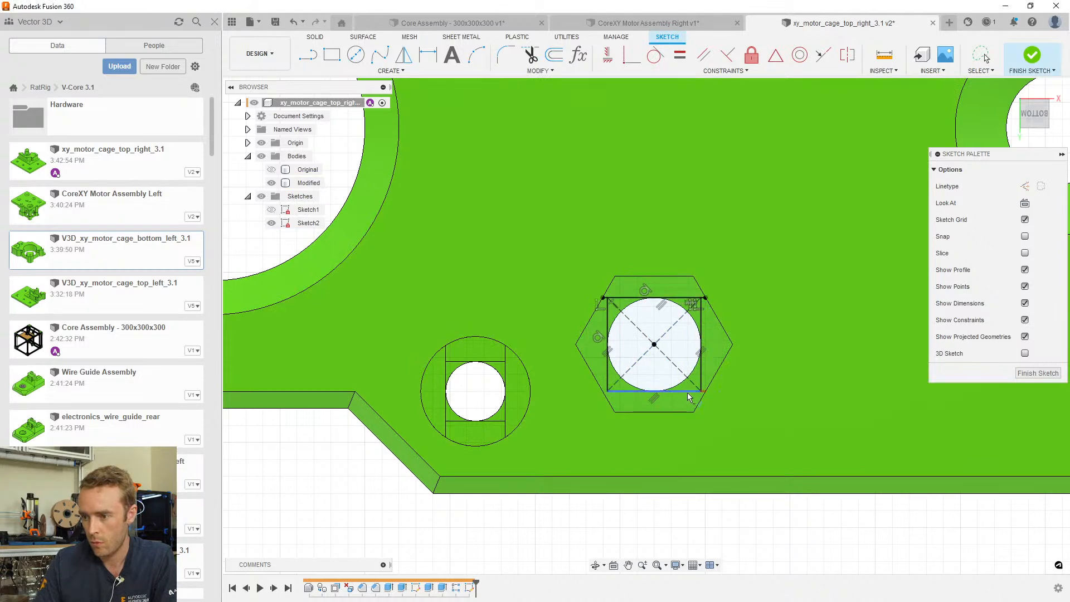
pyautogui.click(614, 393)
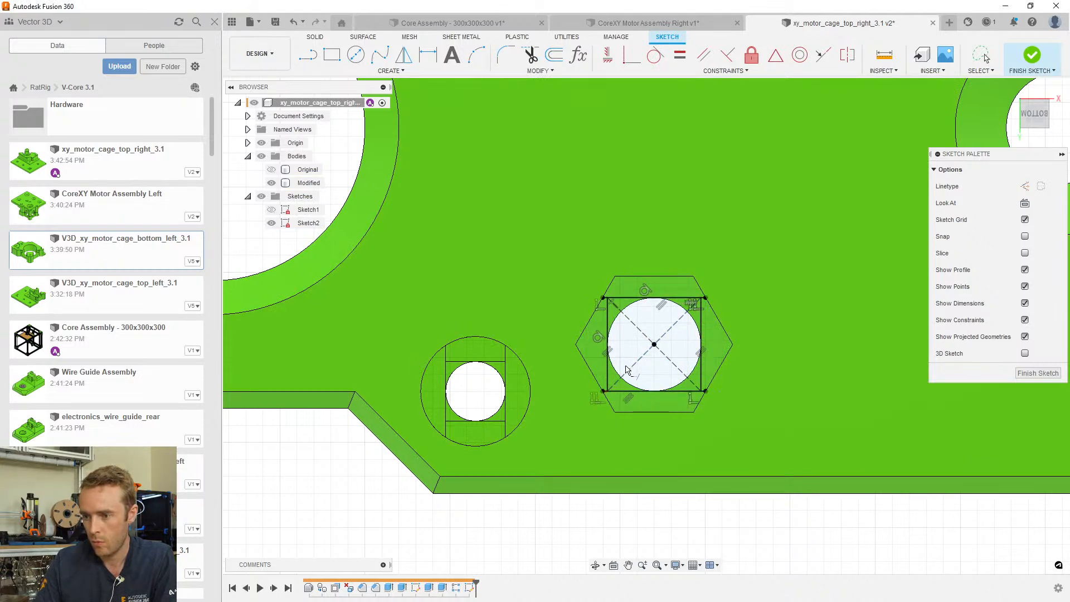
pyautogui.press('Escape')
# Extrude the square and the two adjoining profiles out to the hexagon's corners by -0.4 mm as a cut into the pocket floor
pyautogui.click(587, 349)
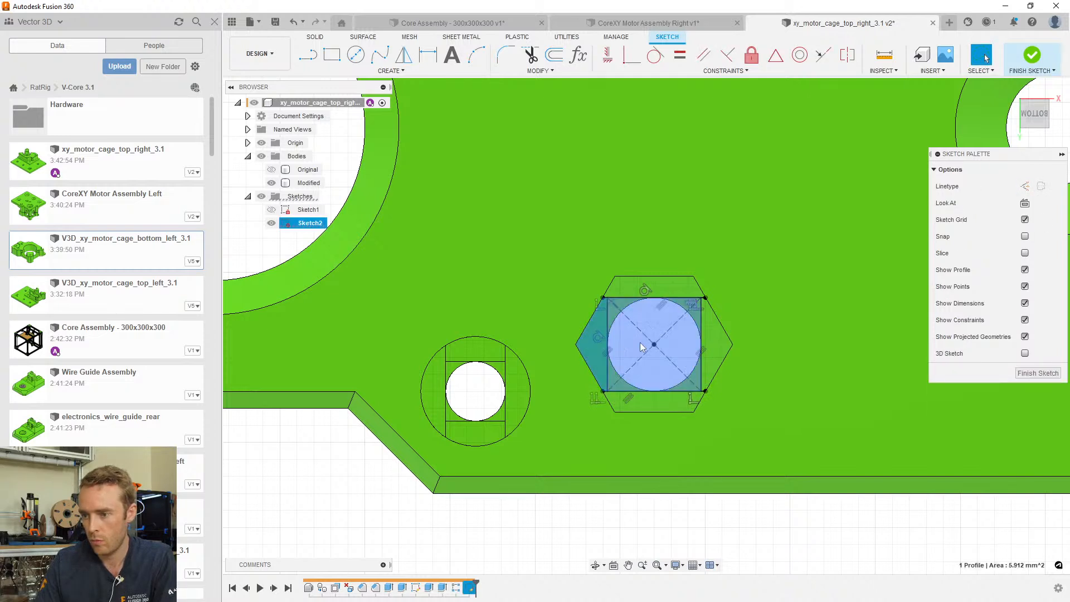
pyautogui.press('e')
pyautogui.click(677, 341)
pyautogui.click(710, 339)
pyautogui.write('-0.4')
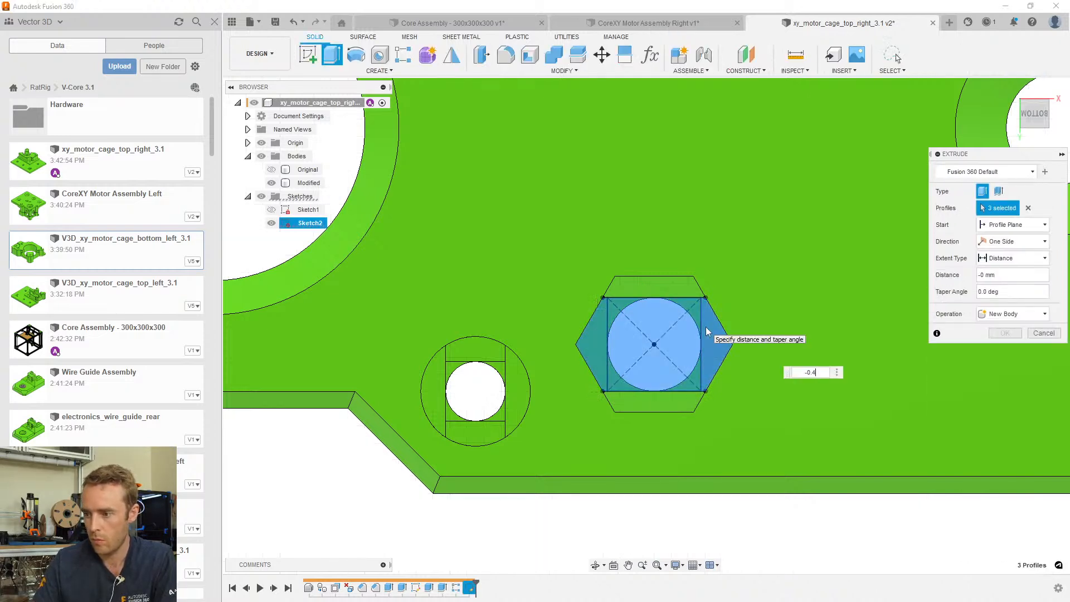
pyautogui.press('BackSpace')
pyautogui.write('2')
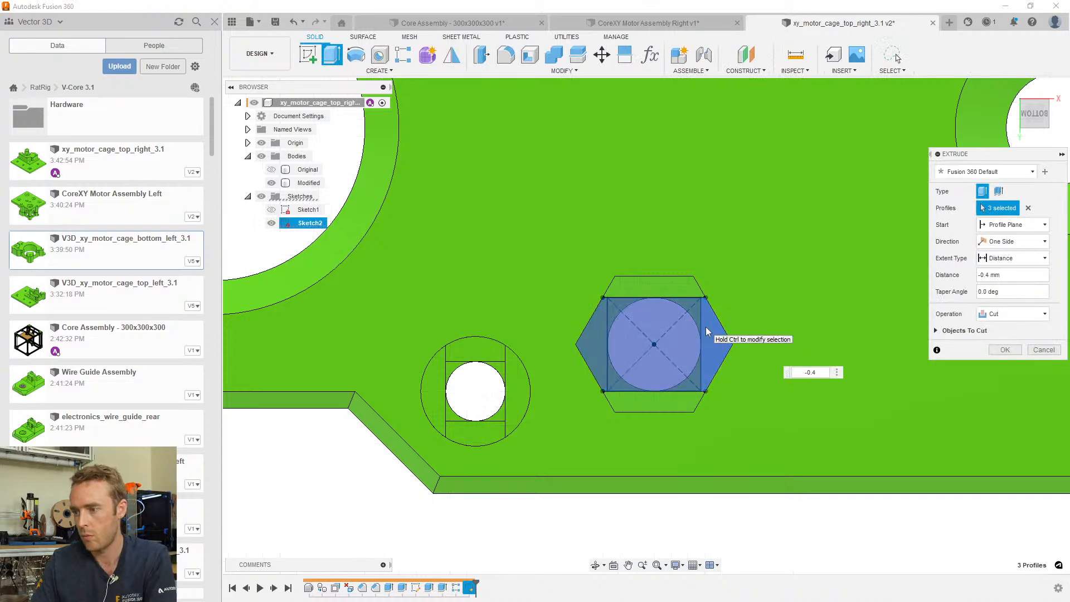
pyautogui.press('Return')
# Show Sketch2 again and extrude its square profile as a second cut into the hexagonal pocket's floor
pyautogui.moveTo(575, 325)
pyautogui.keyDown('shift'); pyautogui.mouseDown(button='middle')
pyautogui.moveTo(481, 294)
pyautogui.moveTo(488, 306)
pyautogui.mouseUp(button='middle'); pyautogui.keyUp('shift')
pyautogui.click(272, 222)
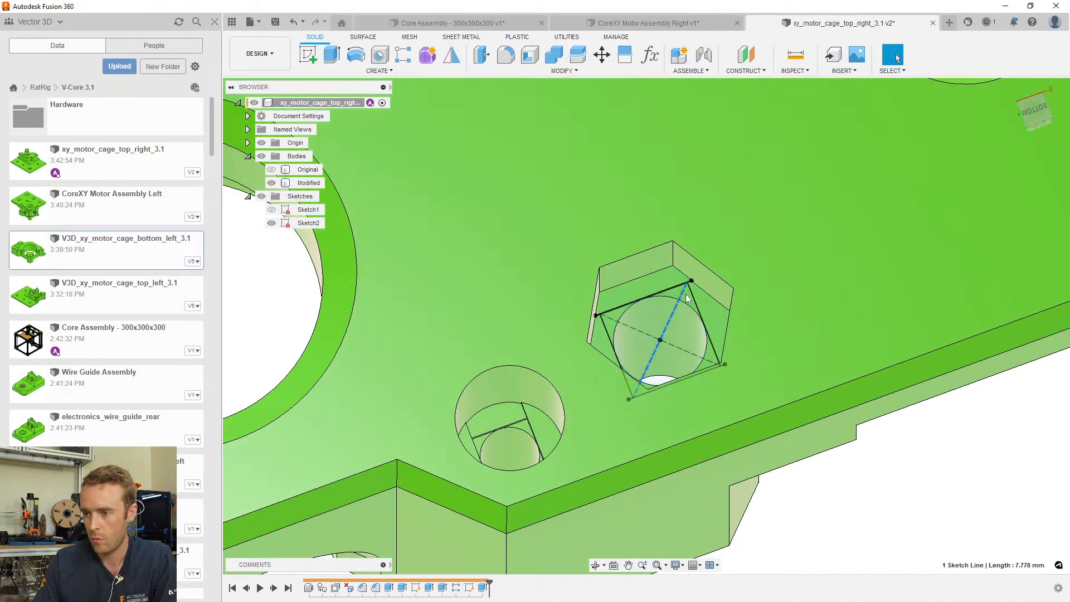
pyautogui.click(680, 321)
pyautogui.press('e')
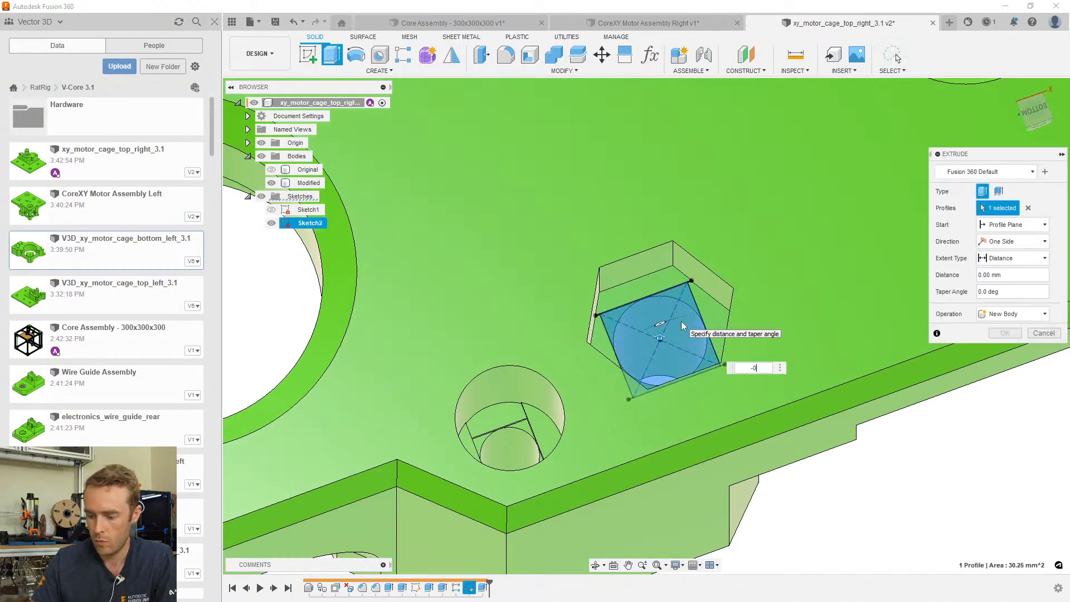
pyautogui.press('Escape')
# Measure the distance between the bores of the two hexagonal-pocket holes
pyautogui.scroll(-5, 681, 321)
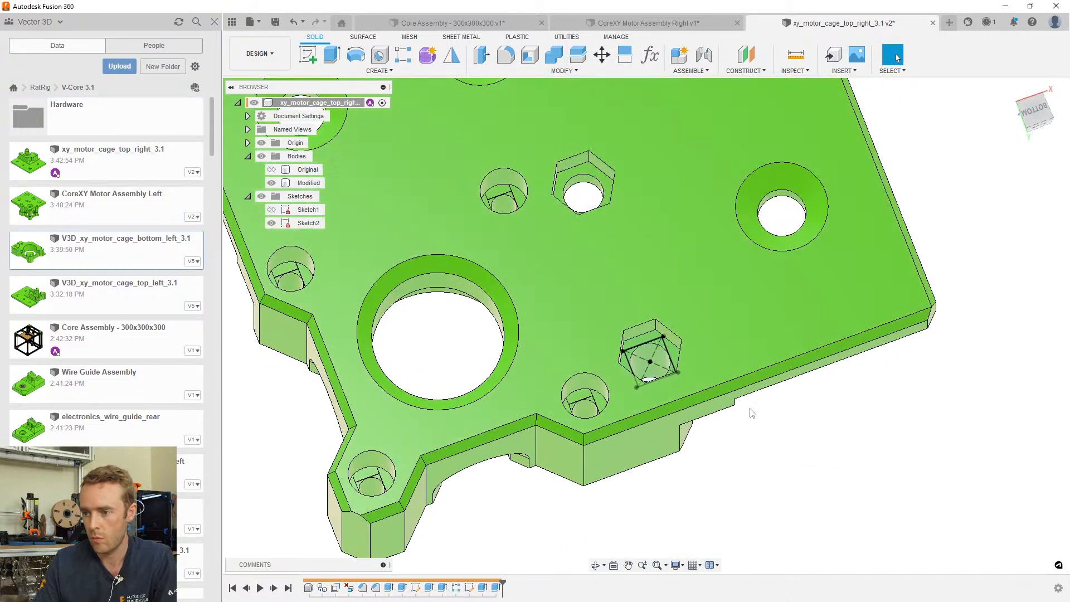
pyautogui.keyDown('shift'); pyautogui.moveTo(752, 413); pyautogui.dragTo(608, 216, button='middle'); pyautogui.keyUp('shift')
pyautogui.press('i')
pyautogui.click(619, 245)
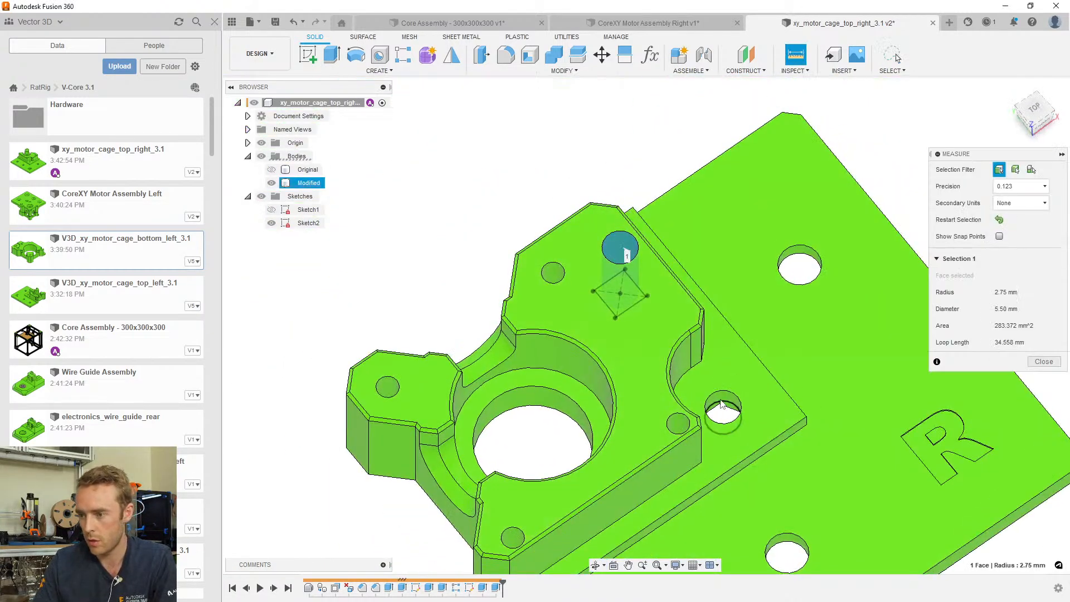
pyautogui.click(725, 401)
pyautogui.keyDown('shift'); pyautogui.moveTo(725, 401); pyautogui.dragTo(637, 303, button='middle'); pyautogui.keyUp('shift')
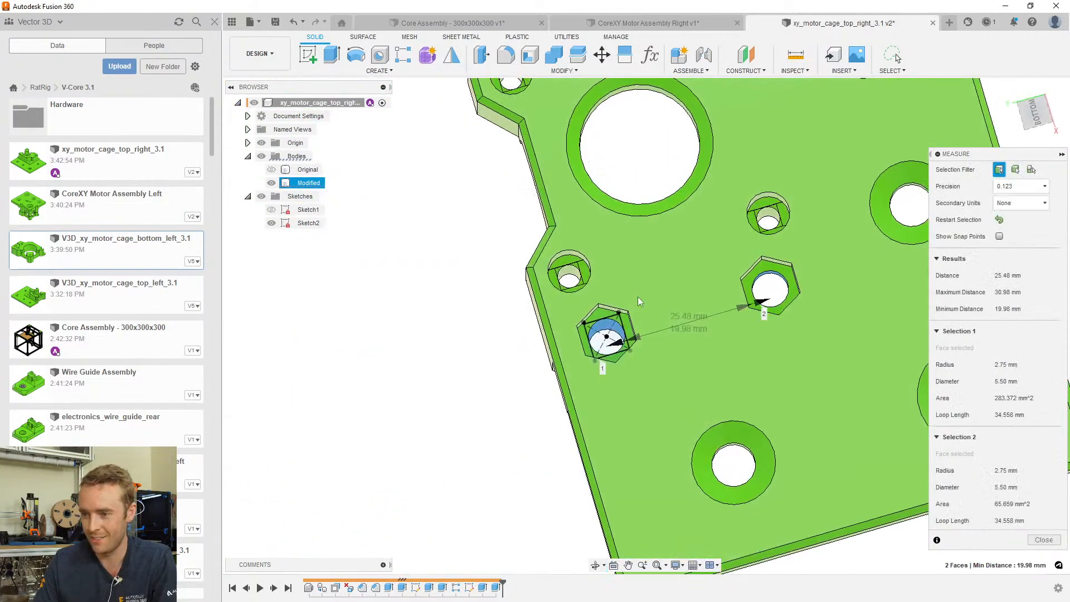
pyautogui.press('Escape')
# Hide Sketch2 and pattern the two hexagonal-pocket cuts along the Y axis to the second hexagonal pocket, quantity 2 at 25.48 mm
pyautogui.keyDown('shift'); pyautogui.moveTo(513, 430); pyautogui.dragTo(511, 411, button='middle'); pyautogui.keyUp('shift')
pyautogui.click(271, 223)
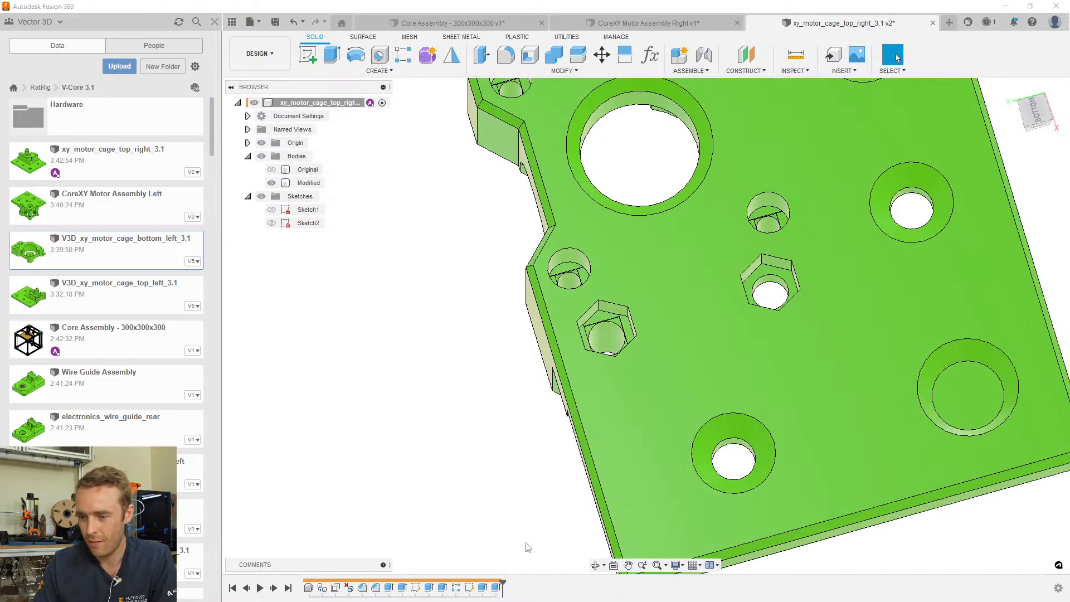
pyautogui.keyDown('shift'); pyautogui.click(482, 587); pyautogui.keyUp('shift')
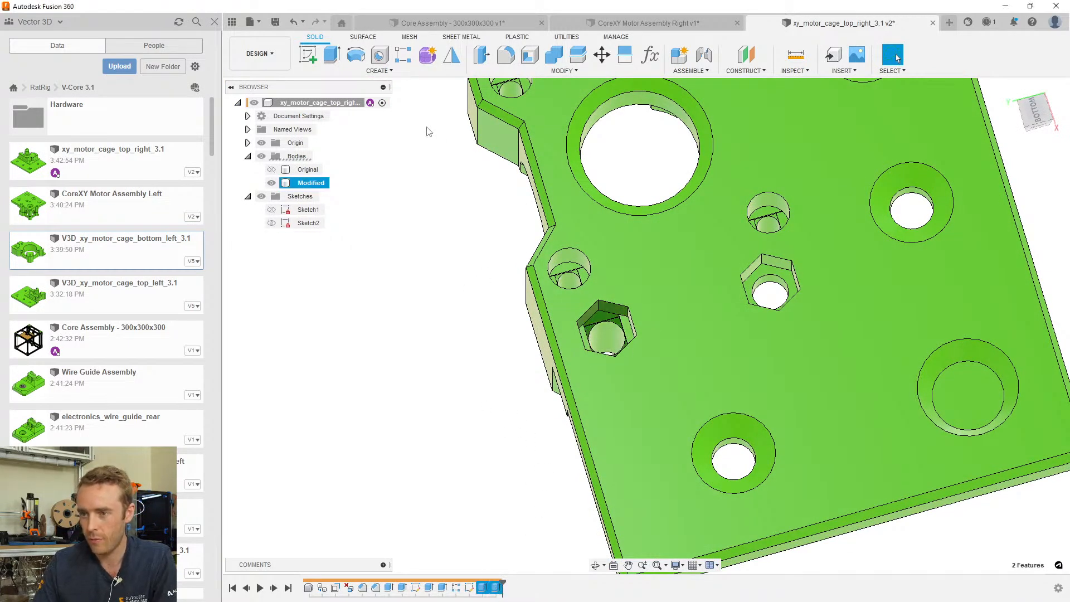
pyautogui.click(402, 56)
pyautogui.scroll(-5, 801, 293)
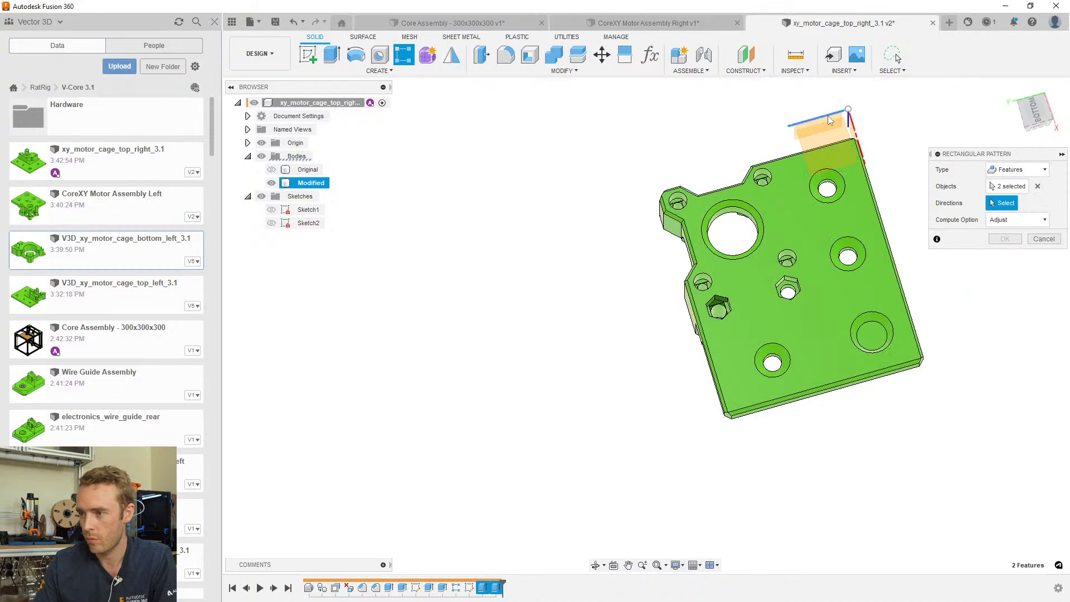
pyautogui.click(828, 117)
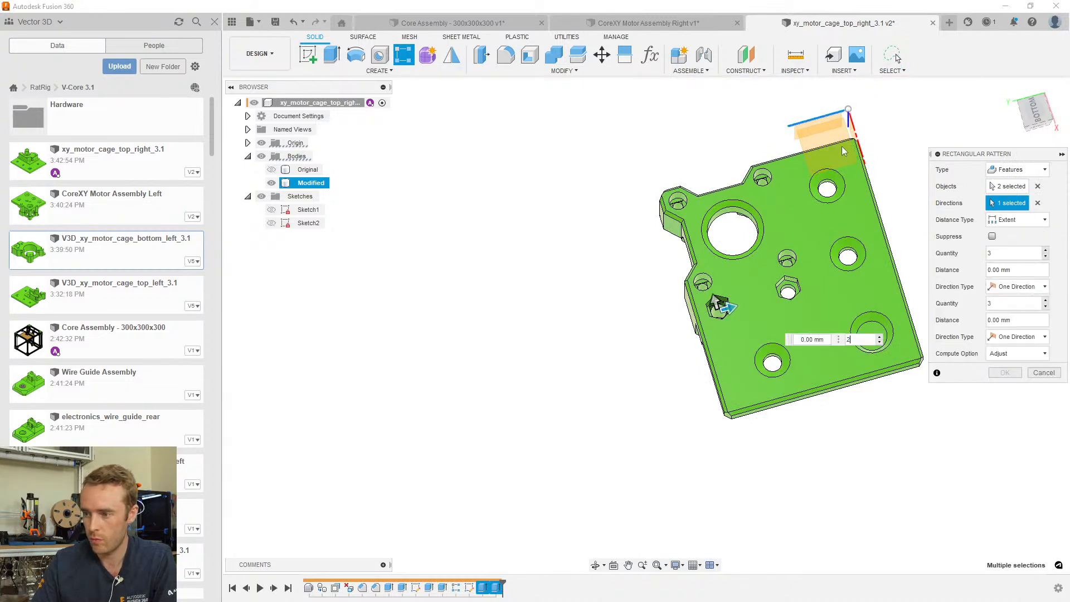
pyautogui.doubleClick(812, 340)
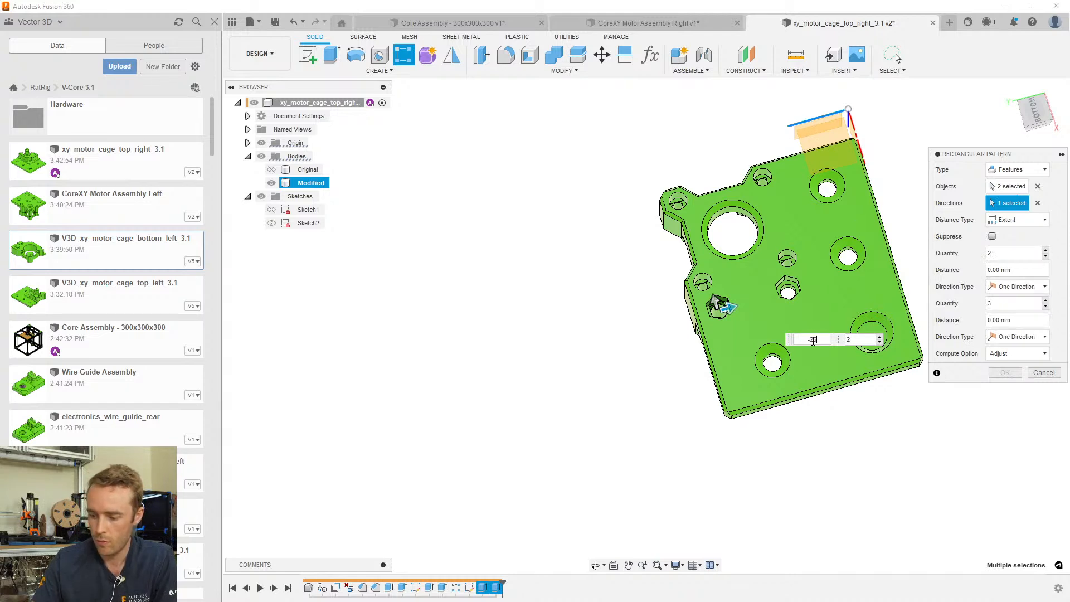
pyautogui.press('Return')
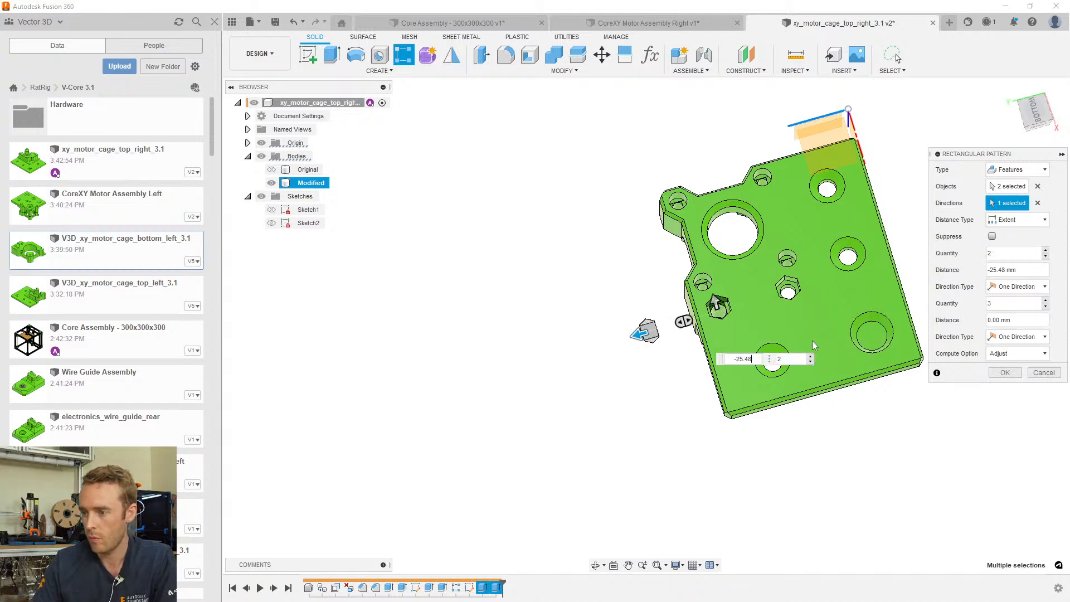
pyautogui.press('Return')
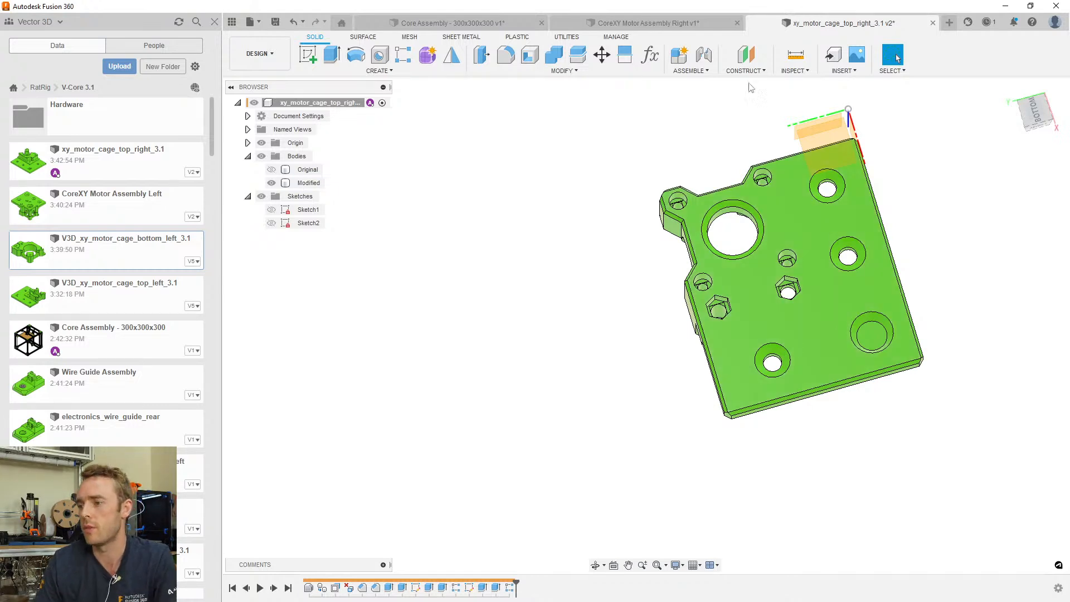
# Inspect the plate's chamfers and open the outer-edge chamfer feature to check its settings
pyautogui.keyDown('shift'); pyautogui.moveTo(780, 375); pyautogui.dragTo(777, 309, button='middle'); pyautogui.keyUp('shift')
pyautogui.scroll(3, 690, 350)
pyautogui.click(665, 319)
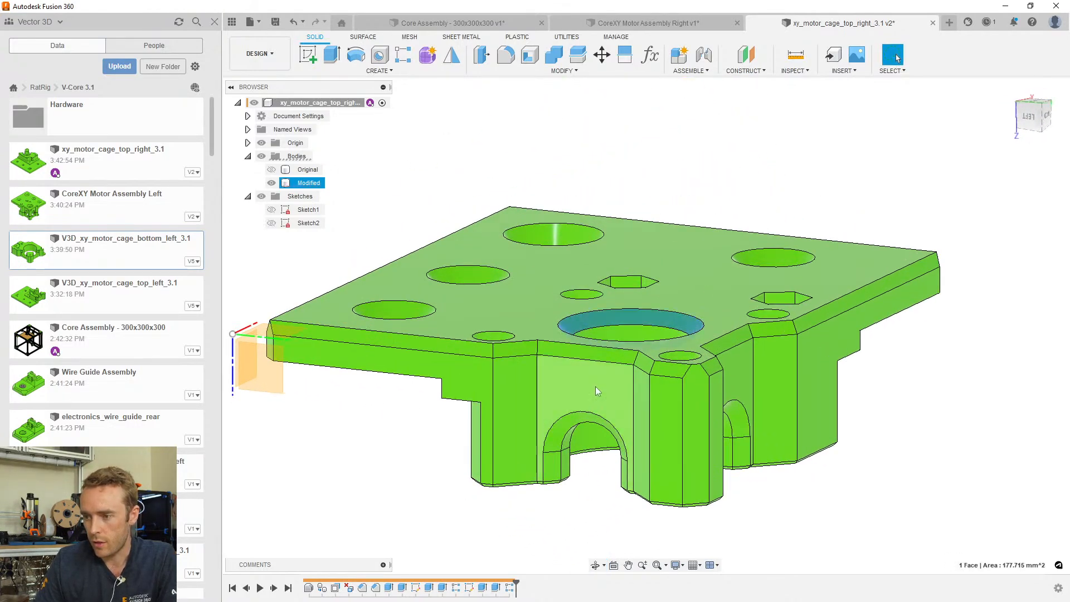
pyautogui.click(585, 353)
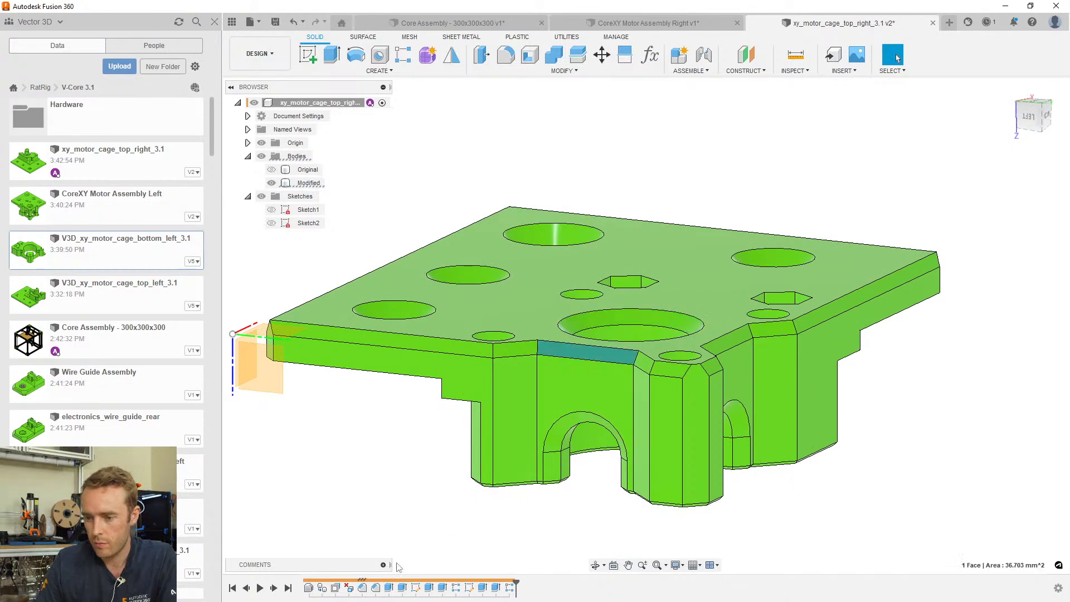
pyautogui.doubleClick(363, 588)
pyautogui.press('Escape')
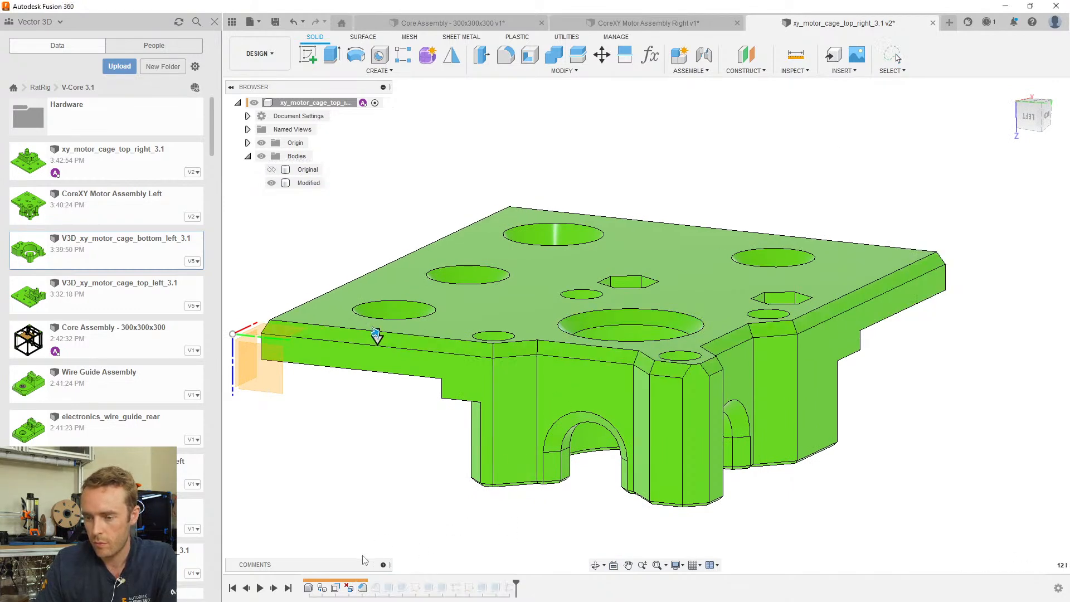
# Check the faces selected in the face-removal feature and review the plate's outer-edge chamfer feature
pyautogui.doubleClick(362, 588)
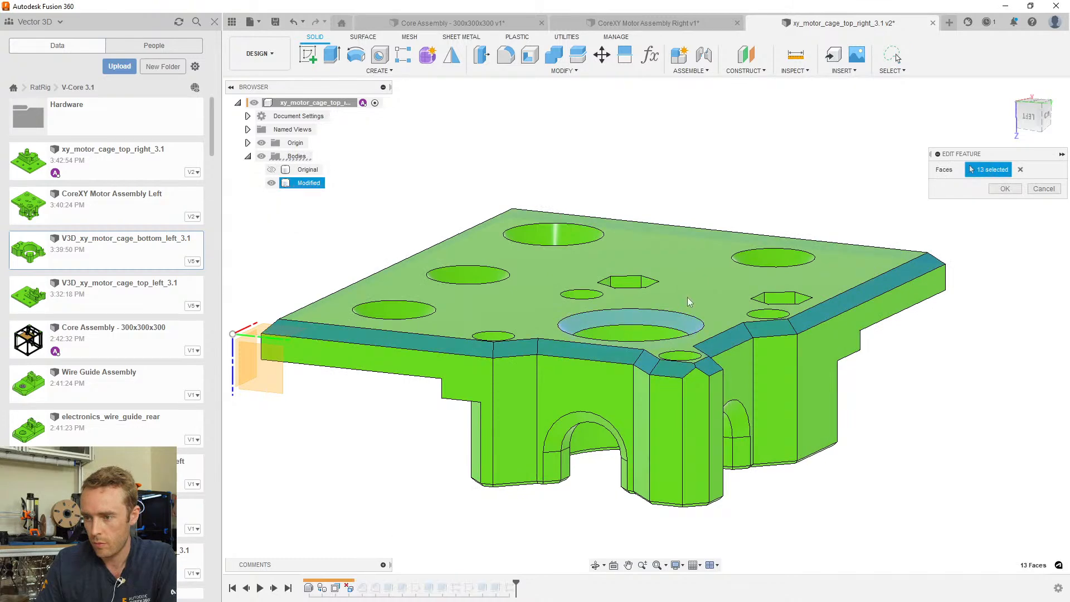
pyautogui.click(1004, 188)
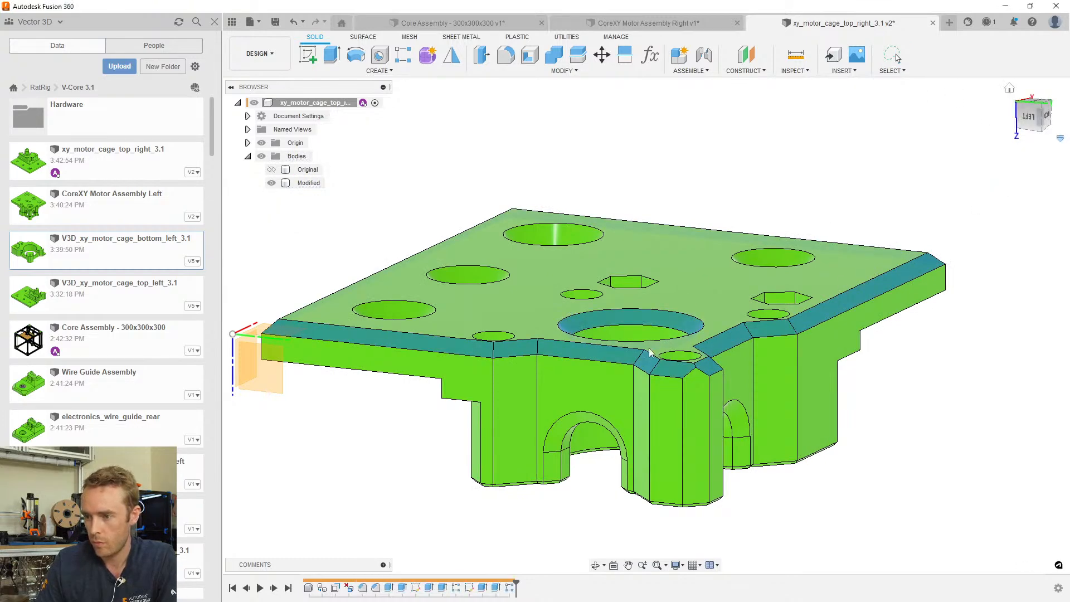
pyautogui.click(600, 359)
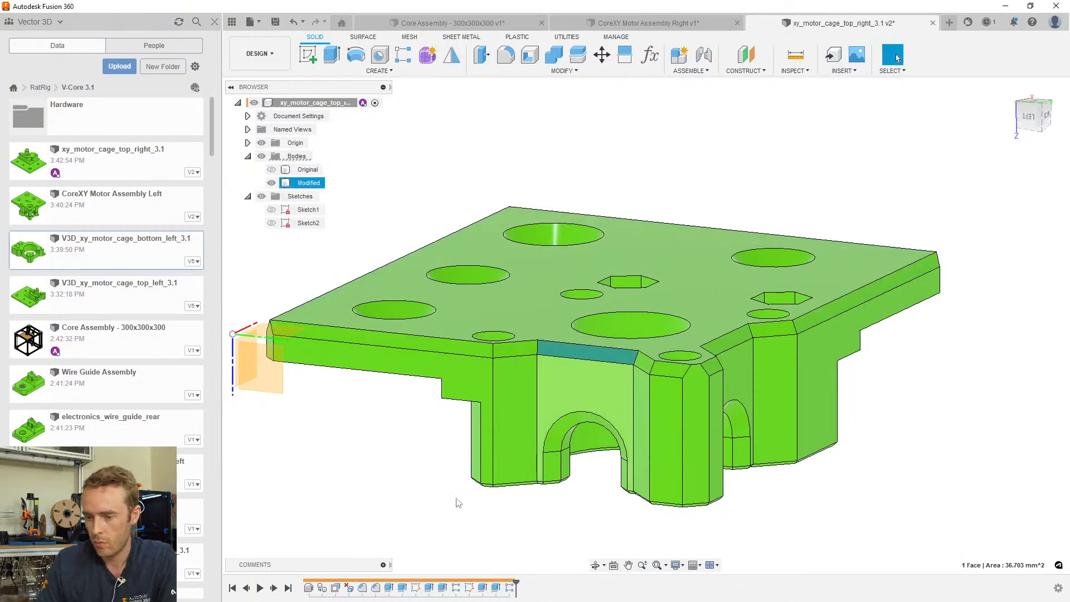
pyautogui.doubleClick(362, 587)
pyautogui.press('Return')
# Save the top right motor cage design as a new version
pyautogui.scroll(-5, 752, 346)
pyautogui.keyDown('shift'); pyautogui.moveTo(752, 346); pyautogui.dragTo(733, 282, button='middle'); pyautogui.keyUp('shift')
pyautogui.hotkey('ctrl', 's')
pyautogui.press('Return')
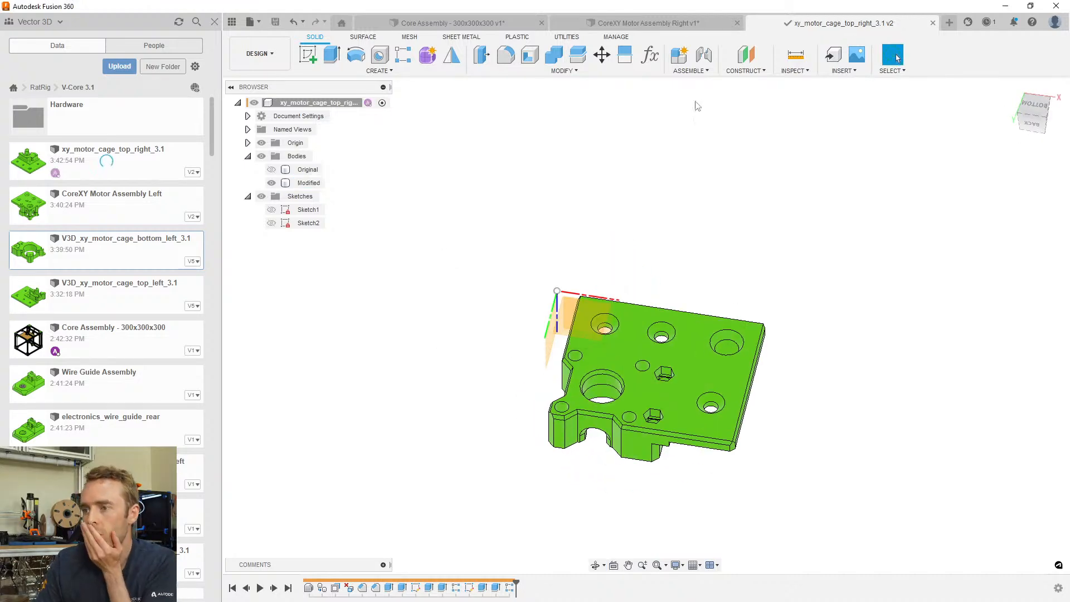
# Fillet the three vertical corner edges of the raised step around the boss with a 2 mm radius
pyautogui.keyDown('shift'); pyautogui.moveTo(628, 117); pyautogui.dragTo(481, 290, button='middle'); pyautogui.keyUp('shift')
pyautogui.press('f')
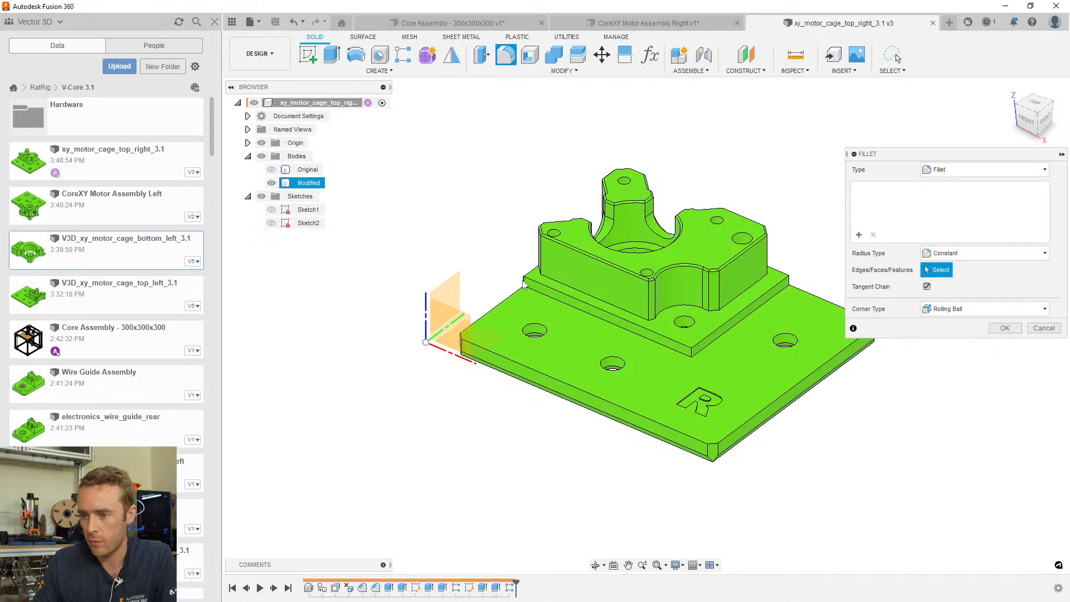
pyautogui.click(523, 282)
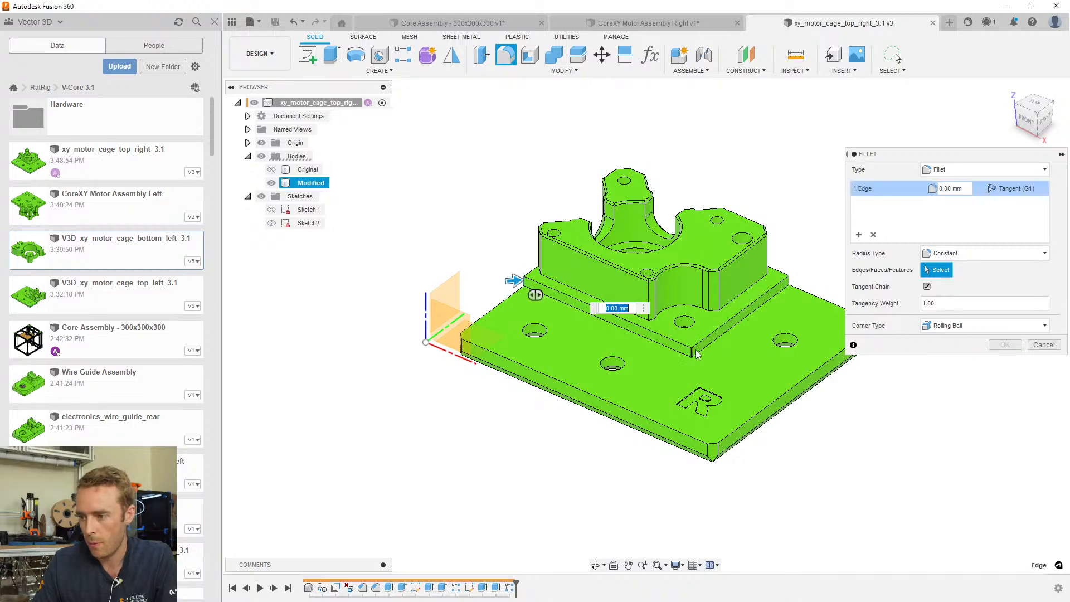
pyautogui.click(691, 353)
pyautogui.click(789, 281)
pyautogui.scroll(2, 789, 282)
pyautogui.scroll(3, 790, 282)
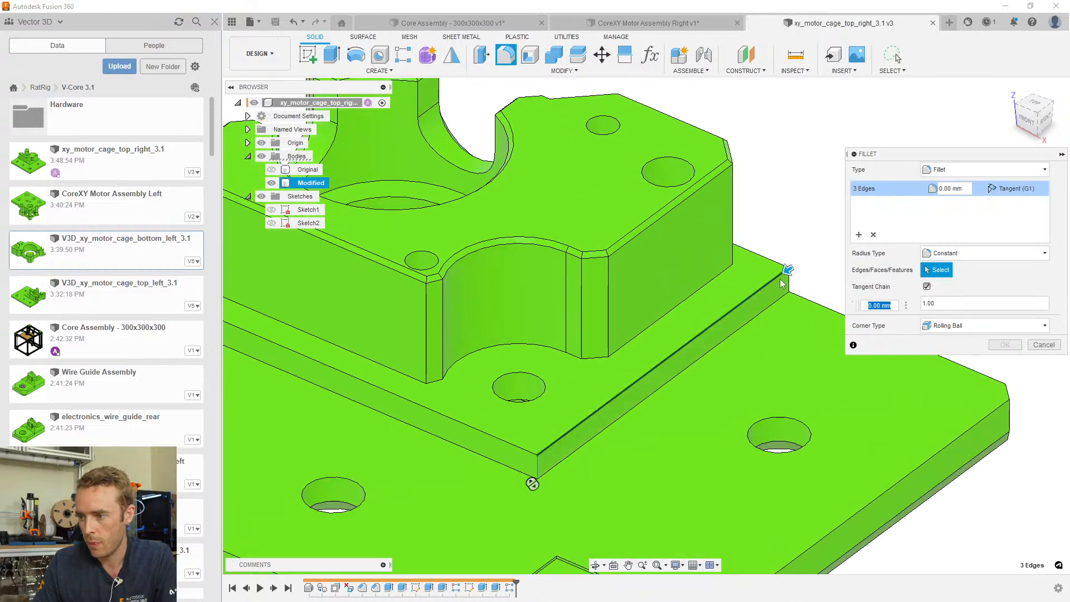
pyautogui.write('2')
pyautogui.press('Return')
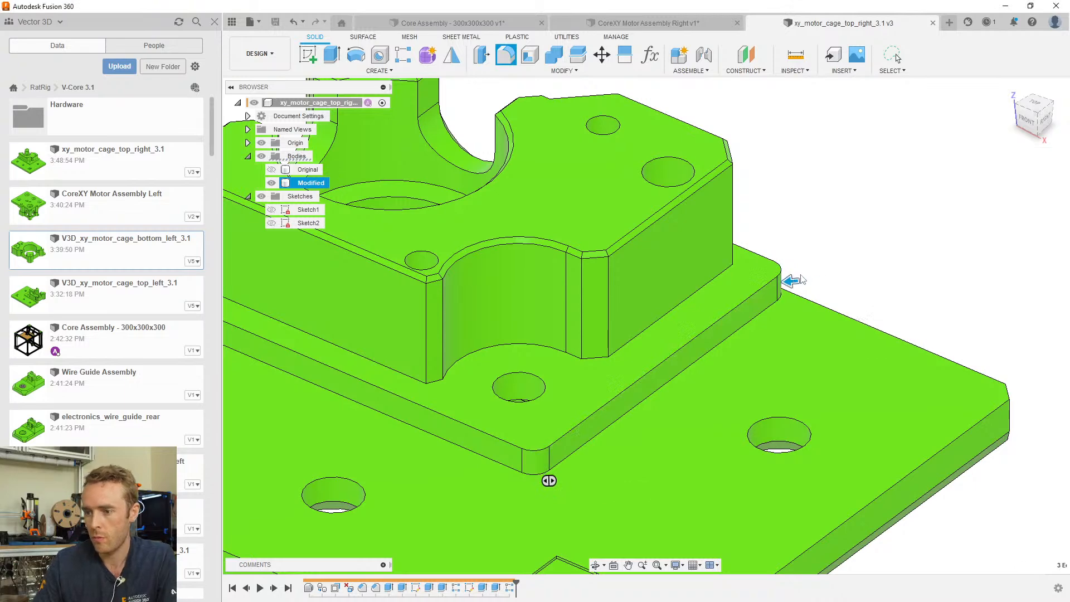
# Start a sketch on the boss's top face and draw parallel lines from both sides of the outer corner hole past the straight edge
pyautogui.scroll(-5, 716, 276)
pyautogui.keyDown('shift'); pyautogui.moveTo(616, 260); pyautogui.dragTo(684, 307, button='middle'); pyautogui.keyUp('shift')
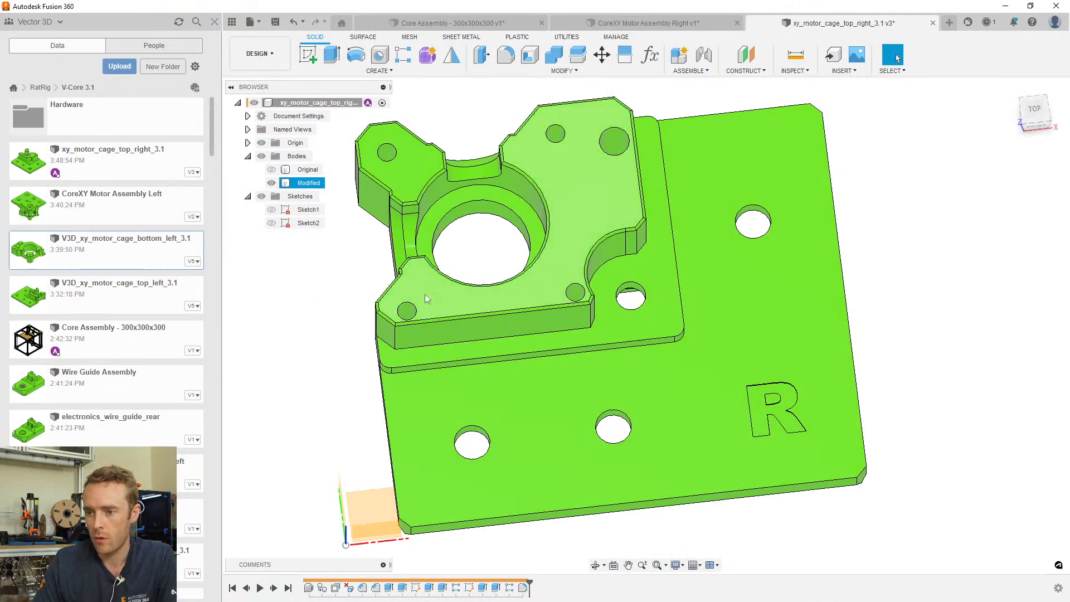
pyautogui.click(585, 183)
pyautogui.click(307, 53)
pyautogui.scroll(4, 657, 350)
pyautogui.scroll(3, 658, 349)
pyautogui.press('l')
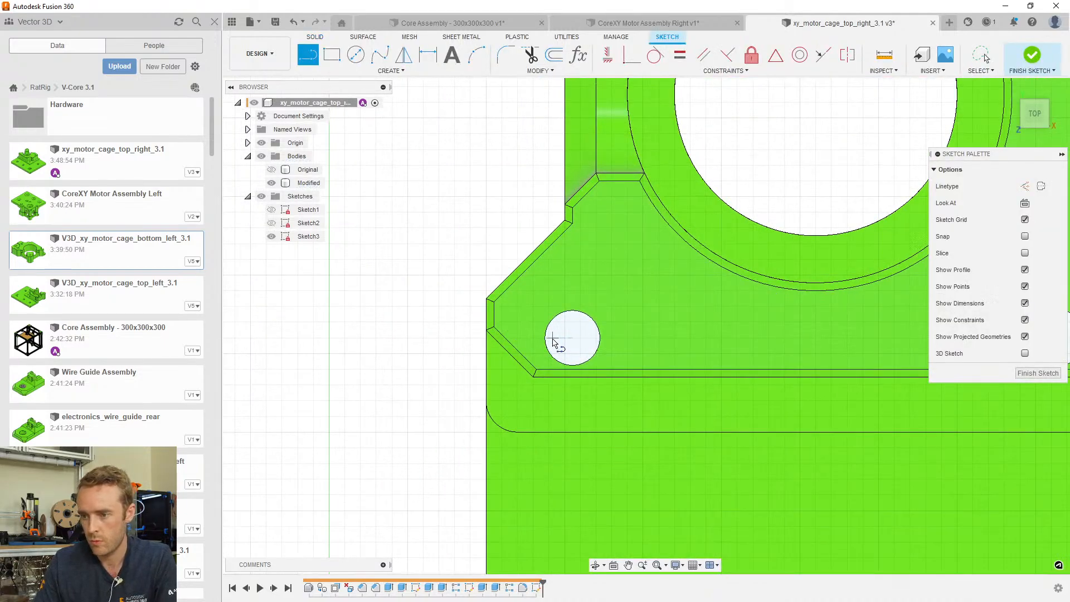
pyautogui.click(544, 338)
pyautogui.click(544, 390)
pyautogui.press('Escape')
pyautogui.press('l')
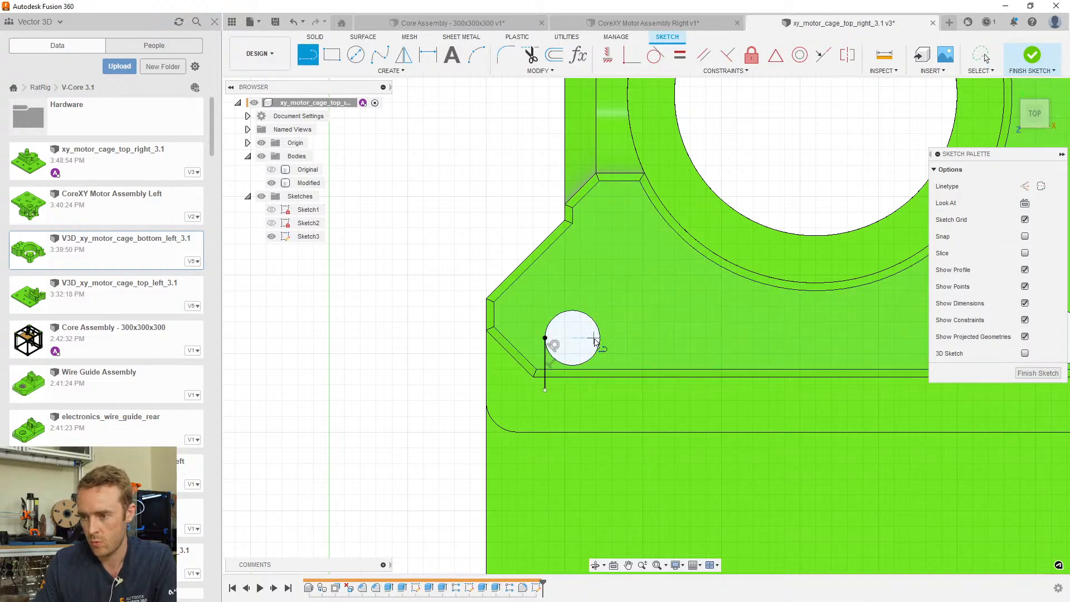
pyautogui.click(599, 338)
pyautogui.click(600, 390)
pyautogui.press('Escape')
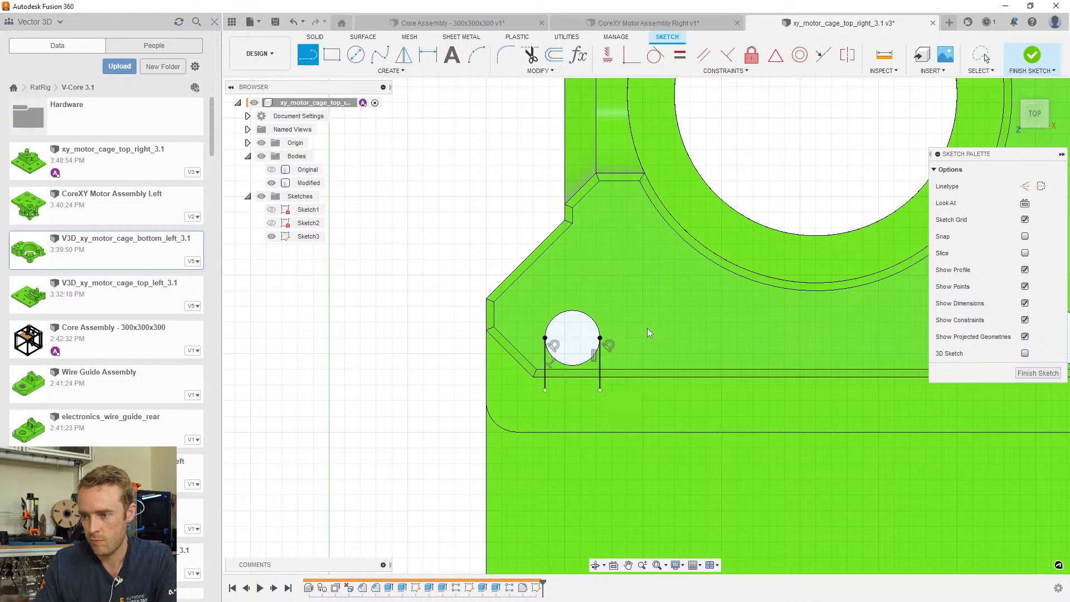
# Draw two lines from the hole beside the concave cutout, one toward the cutout and one past the boss's straight edge
pyautogui.scroll(-3, 668, 329)
pyautogui.moveTo(741, 333); pyautogui.dragTo(665, 333, button='middle')
pyautogui.scroll(4, 550, 329)
pyautogui.press('l')
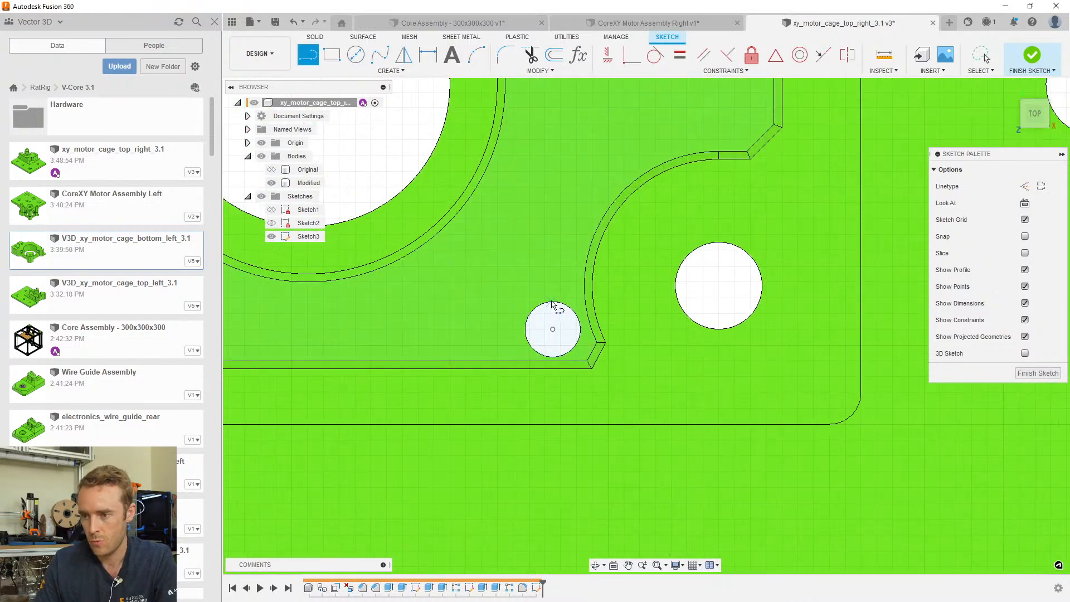
pyautogui.click(609, 303)
pyautogui.press('Escape')
pyautogui.press('l')
pyautogui.click(524, 329)
pyautogui.click(526, 379)
pyautogui.press('Escape')
# Project the boss's straight side wall, the narrow corner face and the curved cutout wall into the sketch
pyautogui.scroll(-3, 550, 344)
pyautogui.keyDown('shift'); pyautogui.moveTo(550, 341); pyautogui.dragTo(488, 319, button='middle'); pyautogui.keyUp('shift')
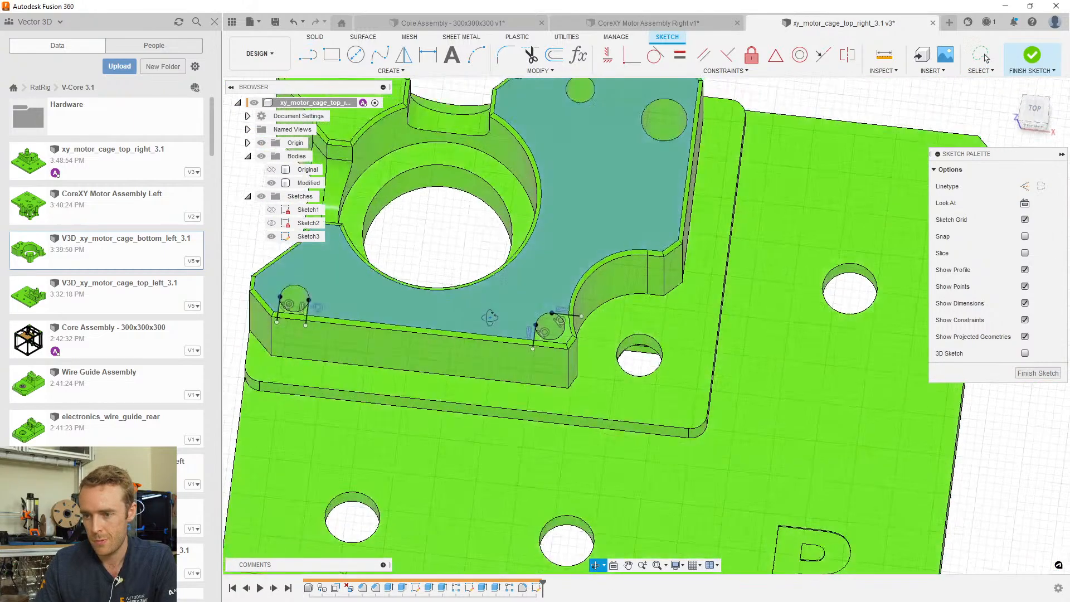
pyautogui.press('p')
pyautogui.click(490, 369)
pyautogui.keyDown('shift'); pyautogui.moveTo(490, 369); pyautogui.dragTo(527, 357, button='middle'); pyautogui.keyUp('shift')
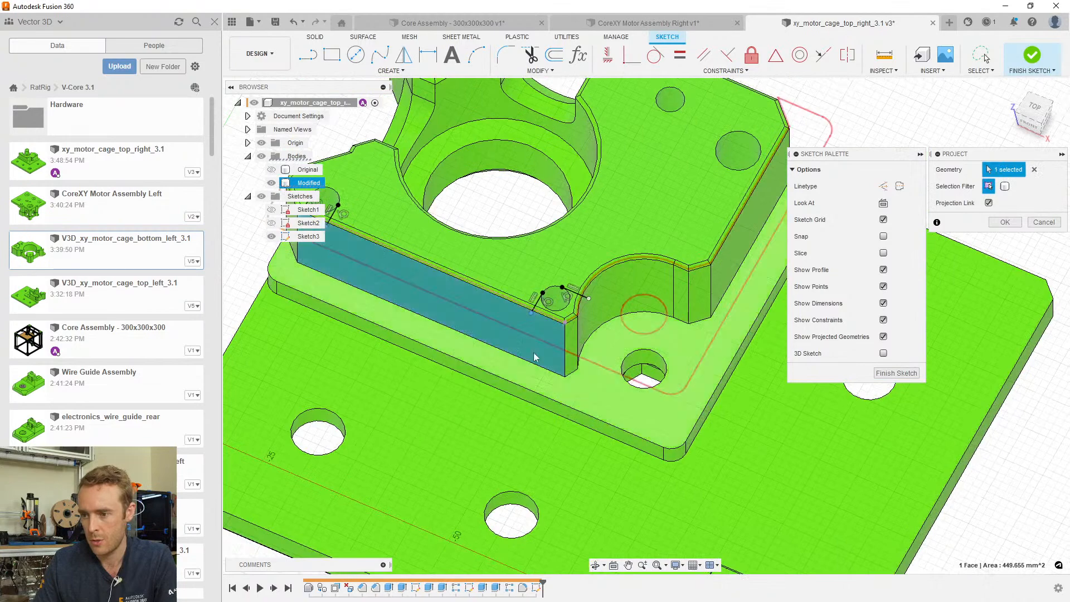
pyautogui.scroll(2, 547, 351)
pyautogui.click(624, 291)
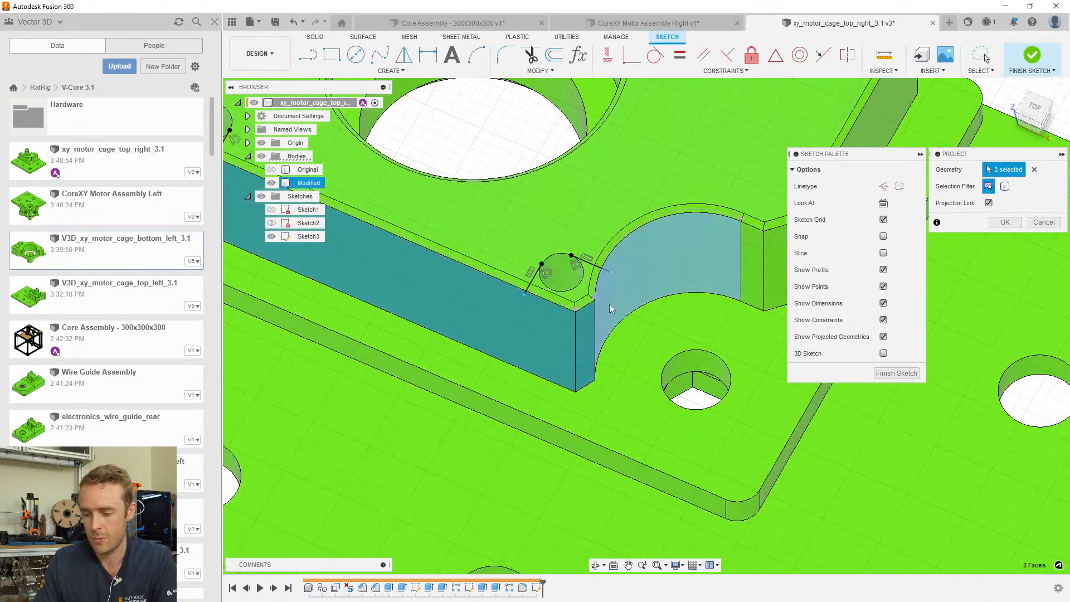
pyautogui.press('Return')
# Extrude-cut the four profiles beside the two holes down to the surface of the raised step, opening the holes to the side
pyautogui.moveTo(601, 302)
pyautogui.keyDown('shift'); pyautogui.mouseDown(button='middle')
pyautogui.moveTo(523, 278)
pyautogui.moveTo(695, 289)
pyautogui.mouseUp(button='middle'); pyautogui.keyUp('shift')
pyautogui.press('e')
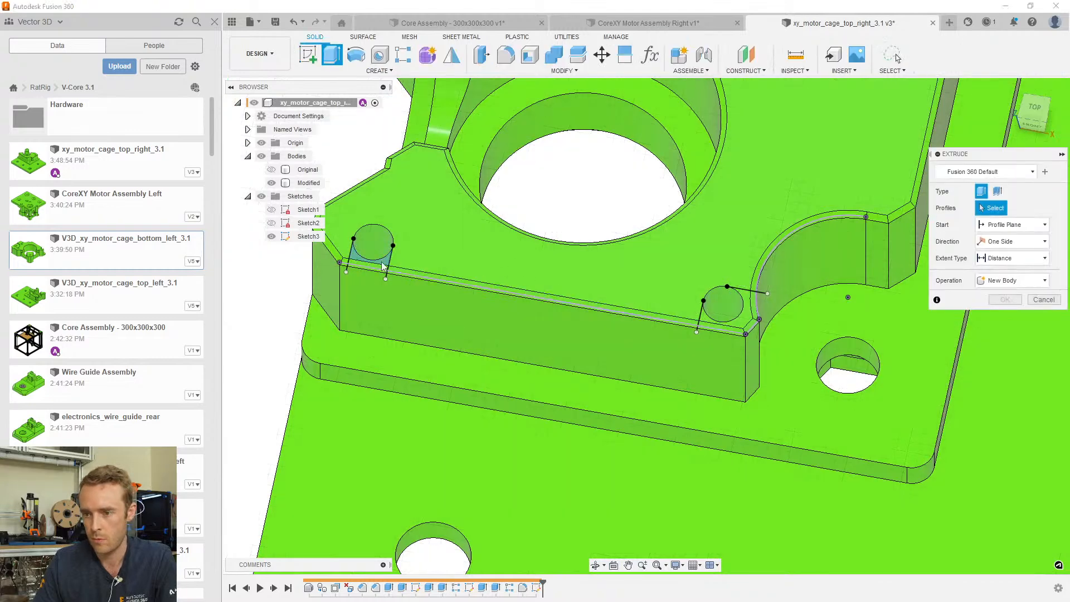
pyautogui.click(384, 266)
pyautogui.click(749, 324)
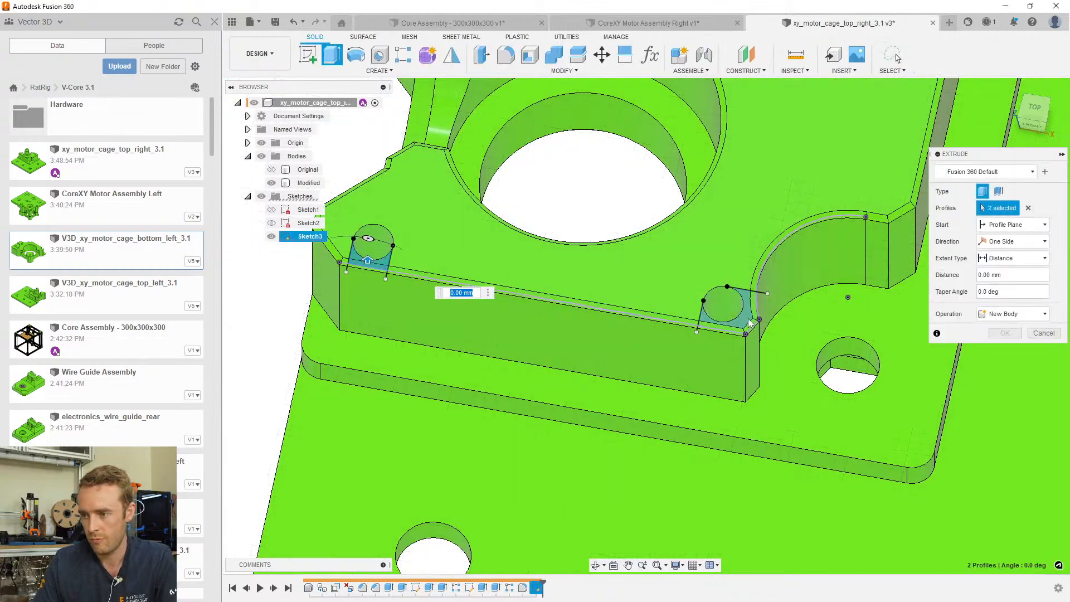
pyautogui.click(723, 306)
pyautogui.click(741, 304)
pyautogui.write('-3')
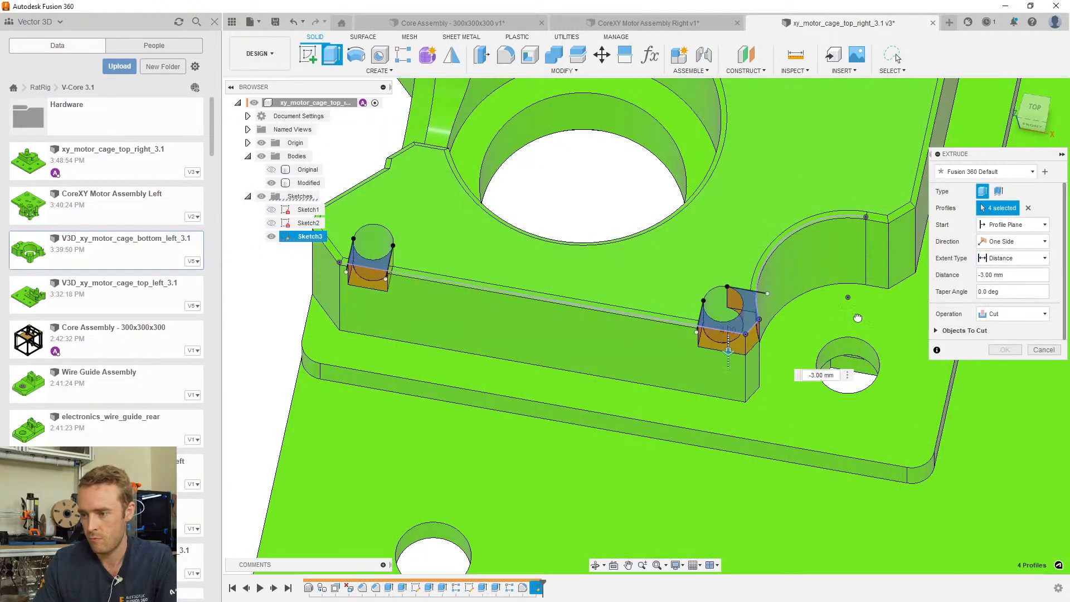
pyautogui.click(1044, 258)
pyautogui.click(1000, 277)
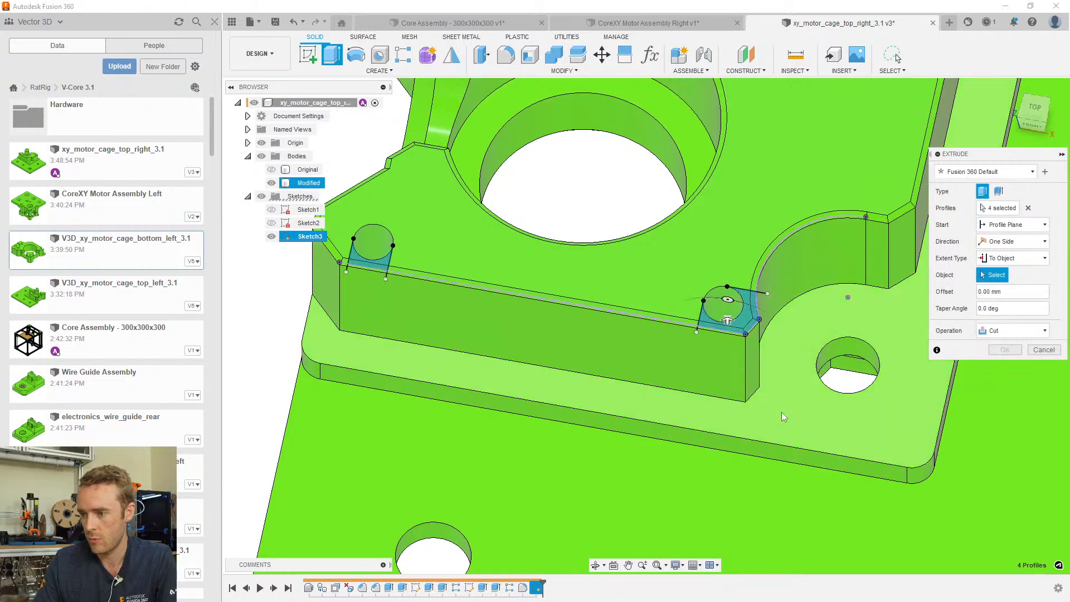
pyautogui.click(781, 412)
pyautogui.press('Return')
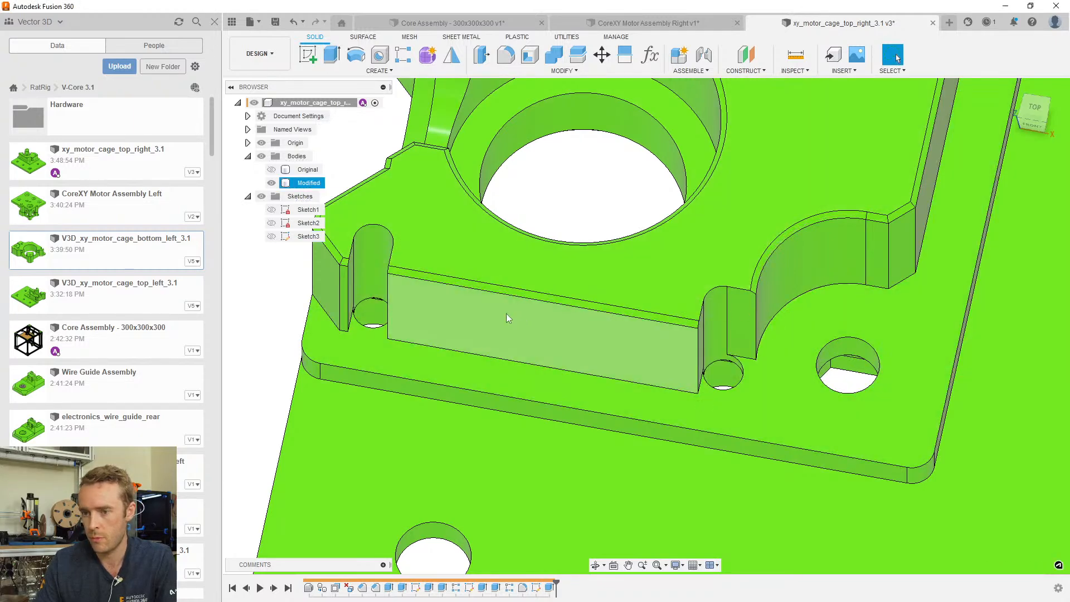
# Fillet the vertical edges where the two open hole slots meet the boss's outer walls
pyautogui.keyDown('shift'); pyautogui.moveTo(513, 318); pyautogui.dragTo(419, 159, button='middle'); pyautogui.keyUp('shift')
pyautogui.press('f')
pyautogui.click(355, 263)
pyautogui.click(391, 258)
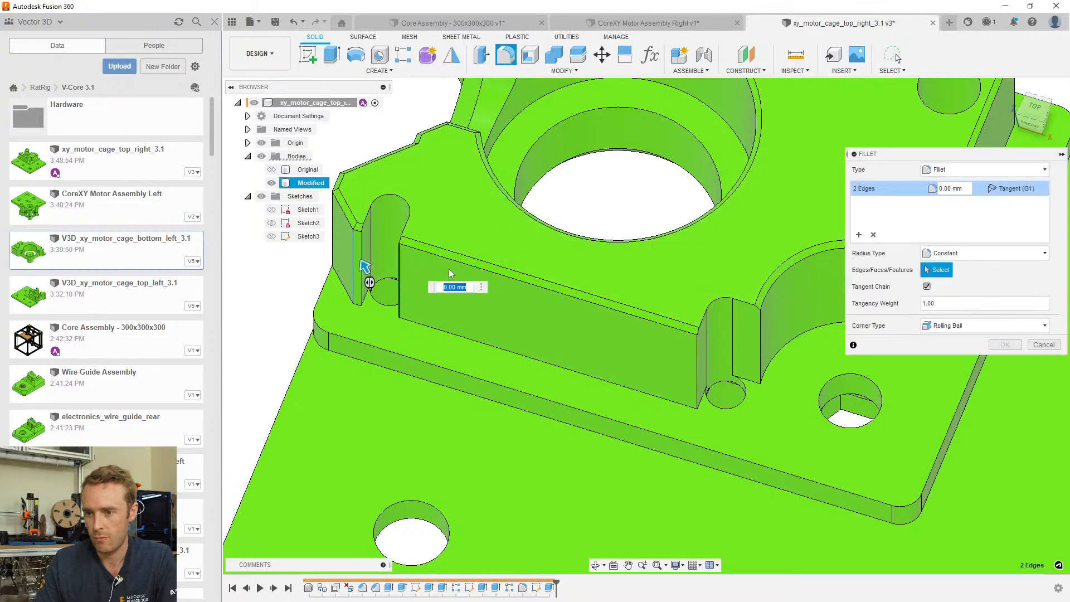
pyautogui.click(700, 350)
pyautogui.click(760, 331)
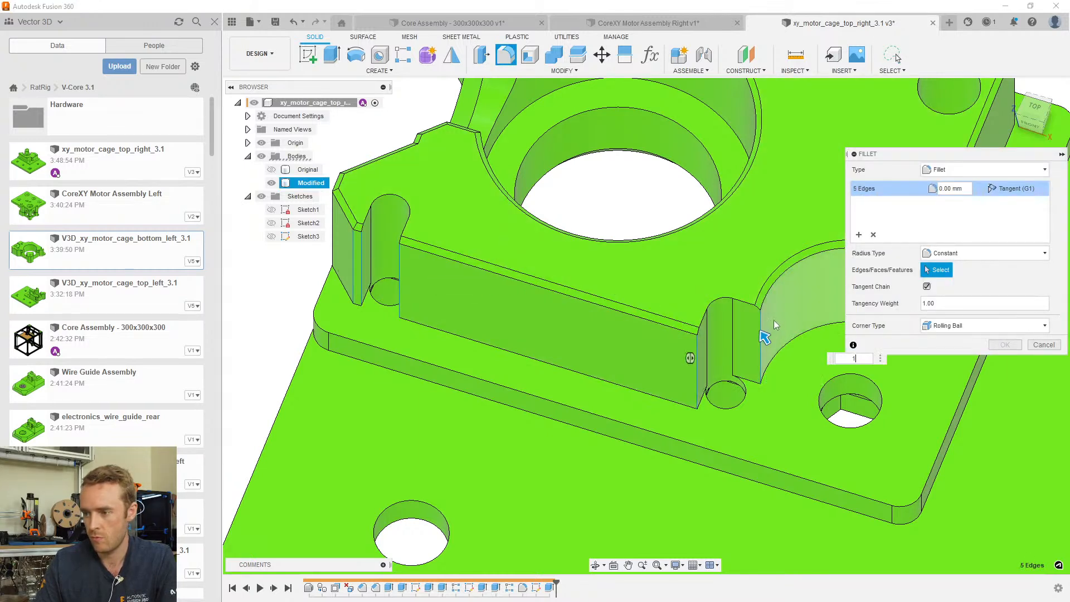
pyautogui.press('Return')
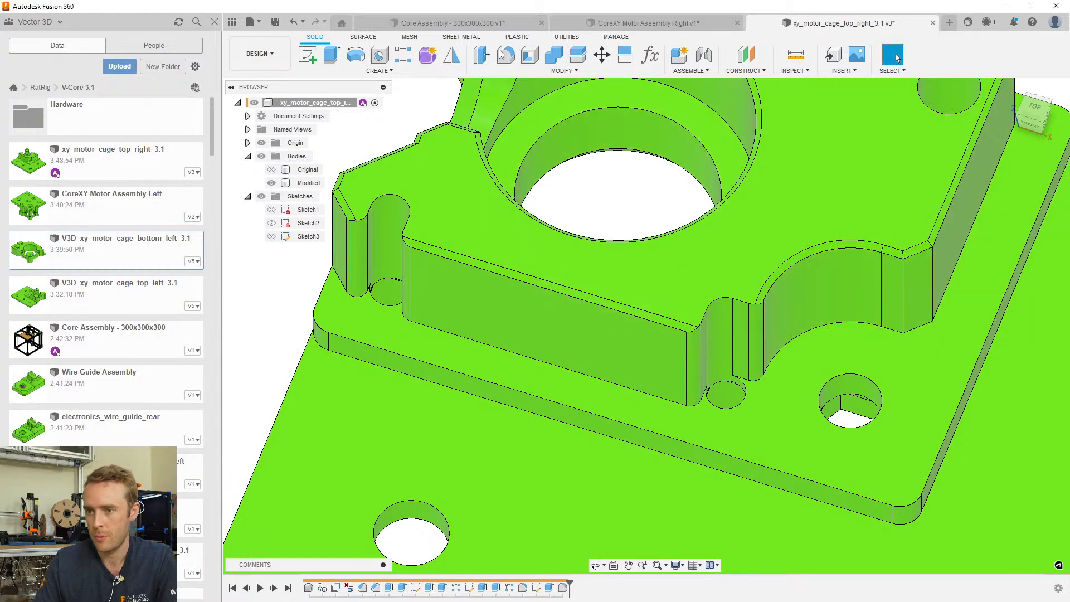
# Chamfer the top edges of the two open hole slots with a 0.5 mm distance
pyautogui.click(520, 75)
pyautogui.click(518, 110)
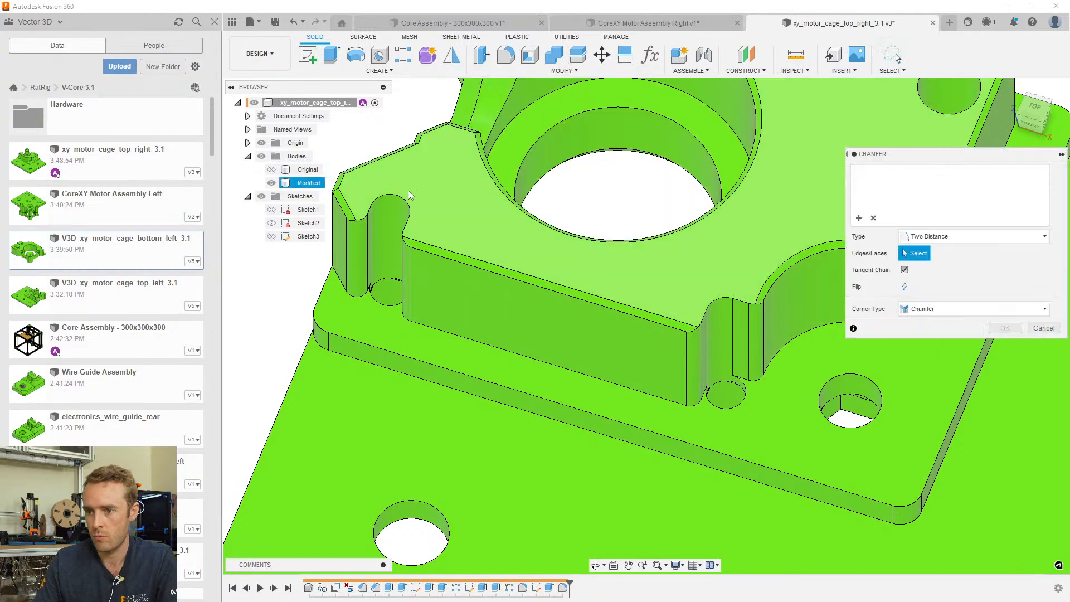
pyautogui.click(397, 196)
pyautogui.click(719, 299)
pyautogui.write('0.5')
pyautogui.press('Return')
# Save the slotted design as a new version and hide the origin geometry
pyautogui.scroll(-3, 729, 246)
pyautogui.keyDown('shift'); pyautogui.moveTo(815, 230); pyautogui.dragTo(709, 327, button='middle'); pyautogui.keyUp('shift')
pyautogui.click(759, 185)
pyautogui.hotkey('ctrl', 's')
pyautogui.press('Return')
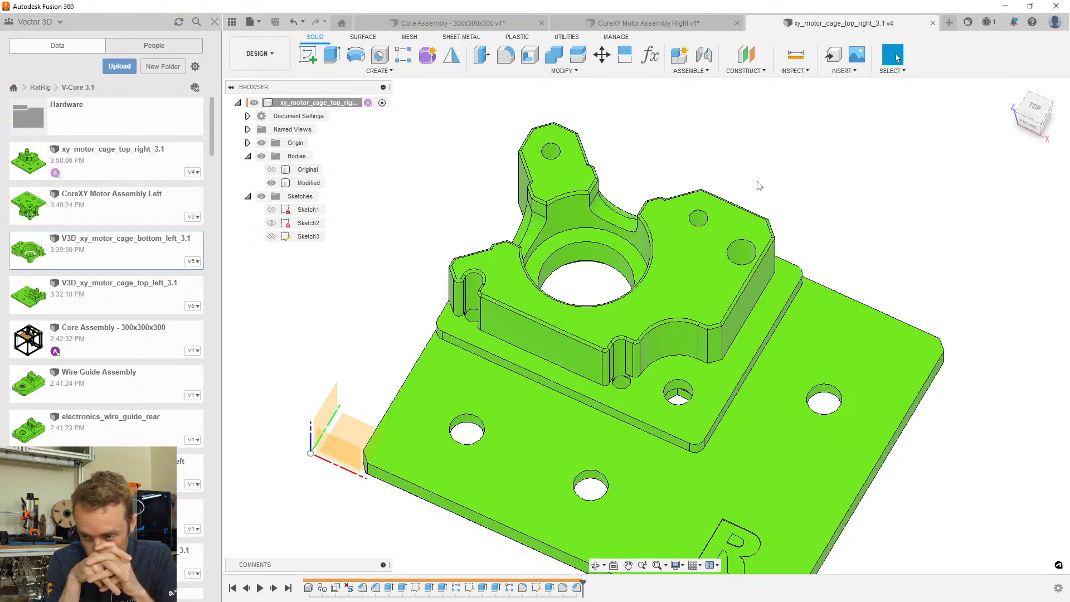
pyautogui.click(749, 276)
pyautogui.keyDown('shift'); pyautogui.moveTo(750, 276); pyautogui.dragTo(501, 213, button='middle'); pyautogui.keyUp('shift')
pyautogui.click(261, 142)
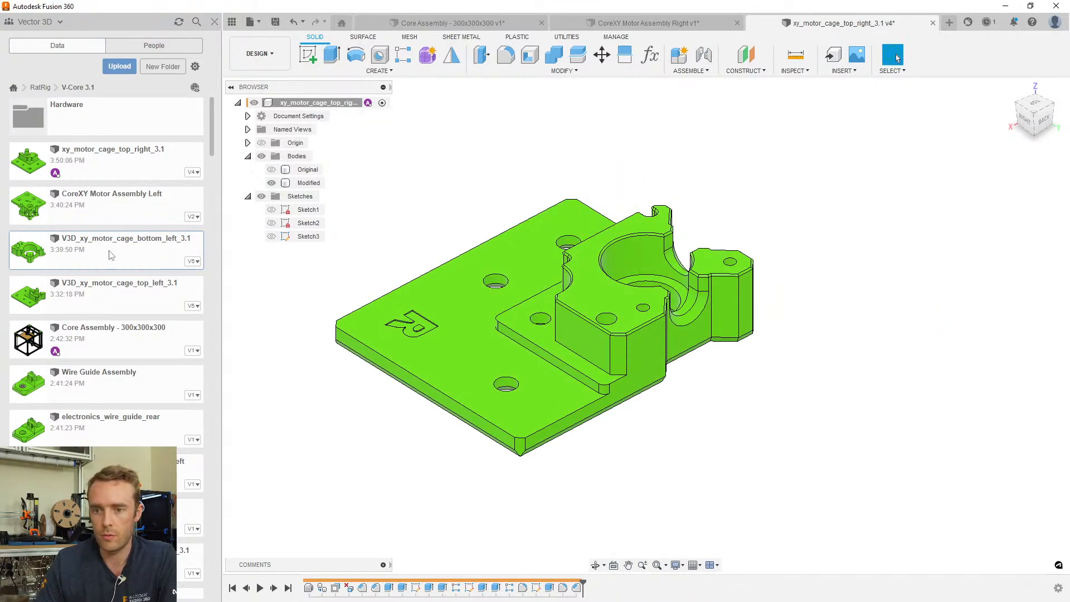
# Rename the data file xy_motor_cage_top_right_3.1 to V3D_xy_motor_cage_top_right_3.1
pyautogui.rightClick(105, 163)
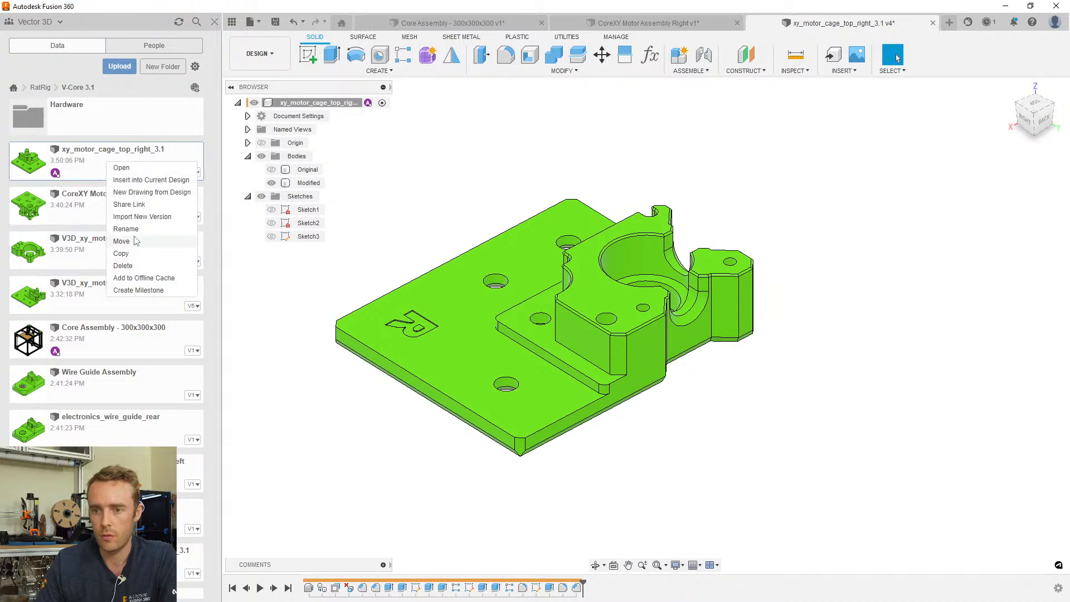
pyautogui.click(134, 237)
pyautogui.click(64, 151)
pyautogui.write('V3D_')
pyautogui.press('Return')
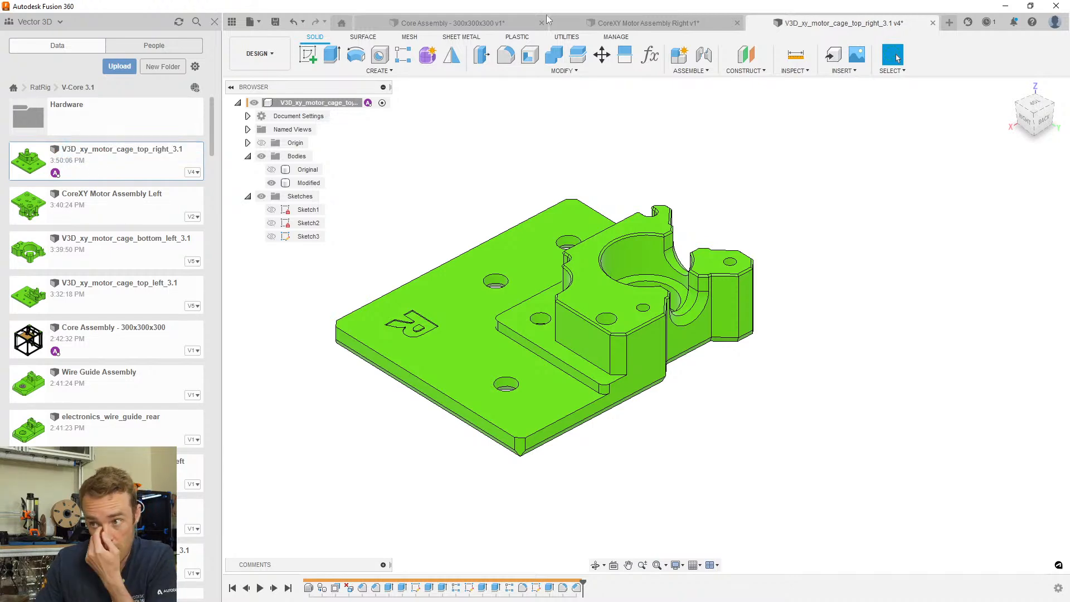
# Switch to the CoreXY Motor Assembly Right document and update its out-of-date linked component to the latest version
pyautogui.click(666, 24)
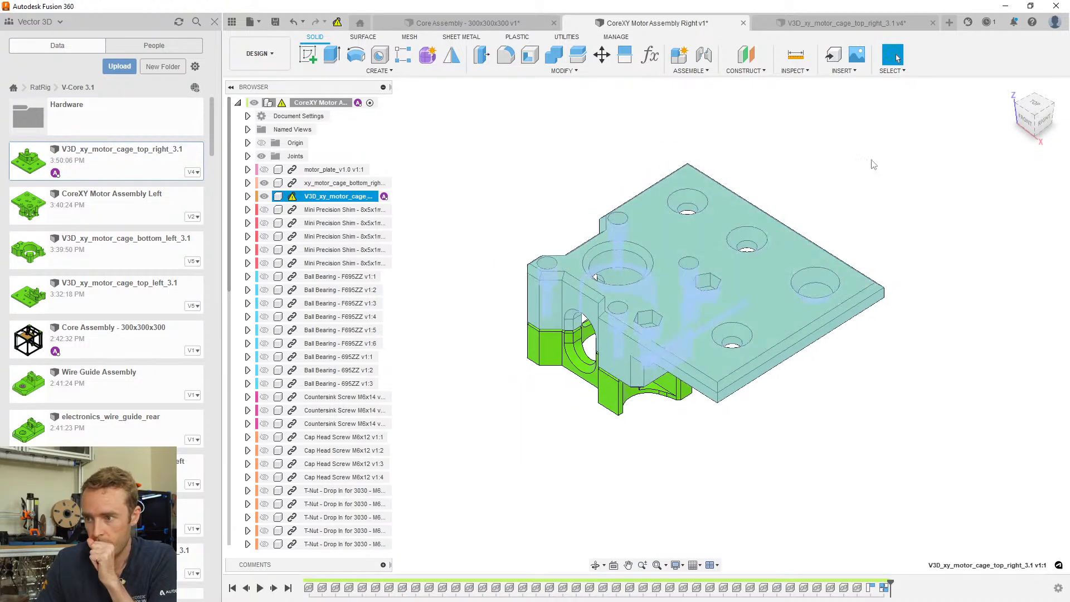
pyautogui.click(867, 176)
pyautogui.scroll(3, 780, 259)
pyautogui.moveTo(762, 262)
pyautogui.keyDown('shift'); pyautogui.mouseDown(button='middle')
pyautogui.moveTo(749, 273)
pyautogui.moveTo(749, 200)
pyautogui.moveTo(748, 276)
pyautogui.mouseUp(button='middle'); pyautogui.keyUp('shift')
pyautogui.click(337, 23)
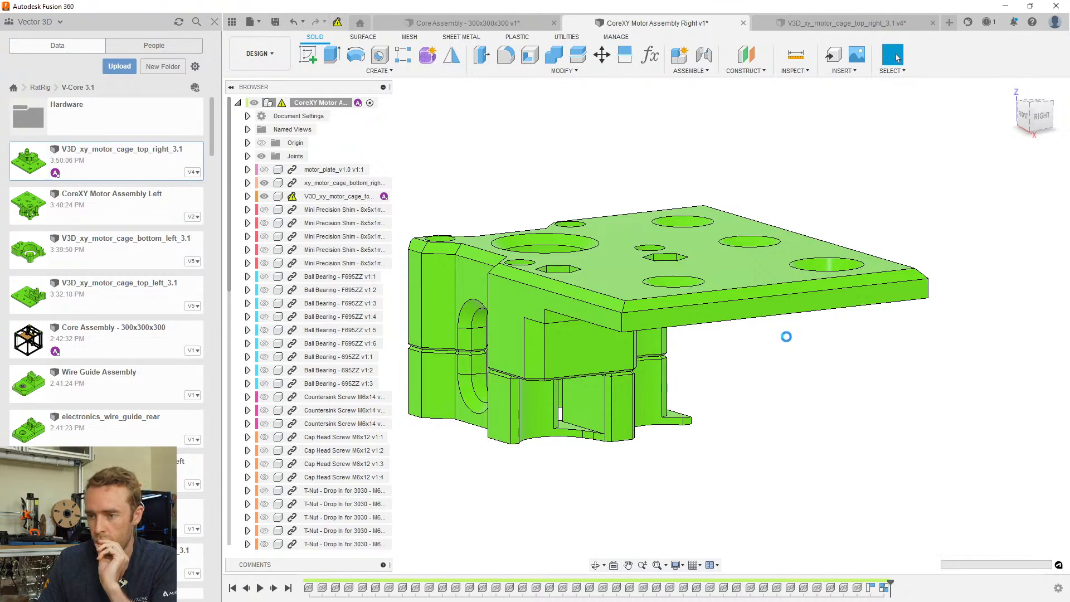
pyautogui.moveTo(724, 272)
pyautogui.keyDown('shift'); pyautogui.mouseDown(button='middle')
pyautogui.moveTo(757, 295)
pyautogui.moveTo(867, 265)
pyautogui.moveTo(734, 288)
pyautogui.mouseUp(button='middle'); pyautogui.keyUp('shift')
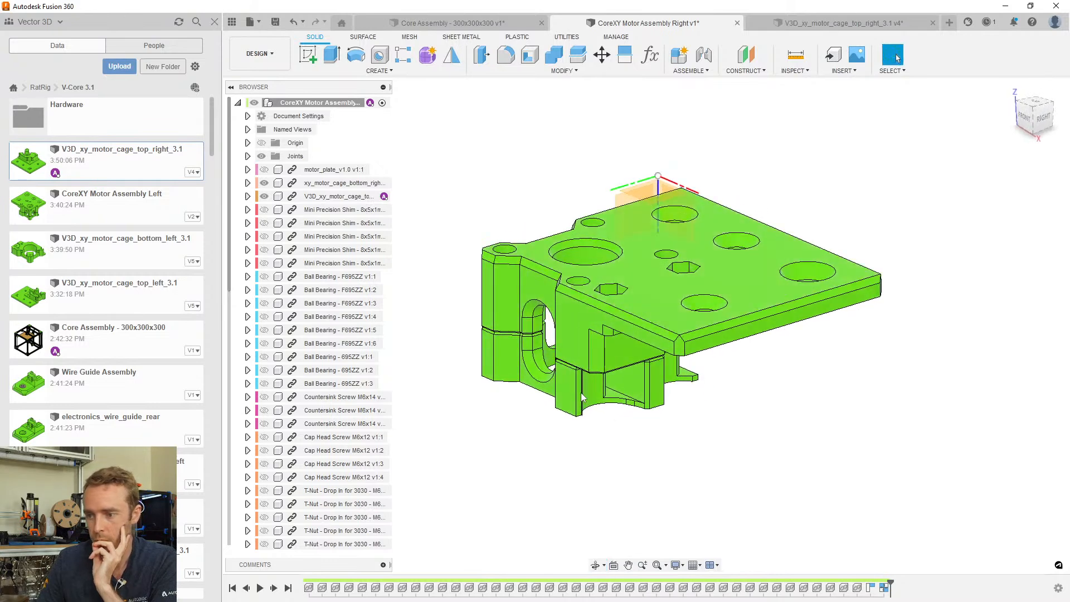
# Open the linked xy_motor_cage_bottom_right_3.1 component in its own document
pyautogui.click(331, 186)
pyautogui.rightClick(330, 189)
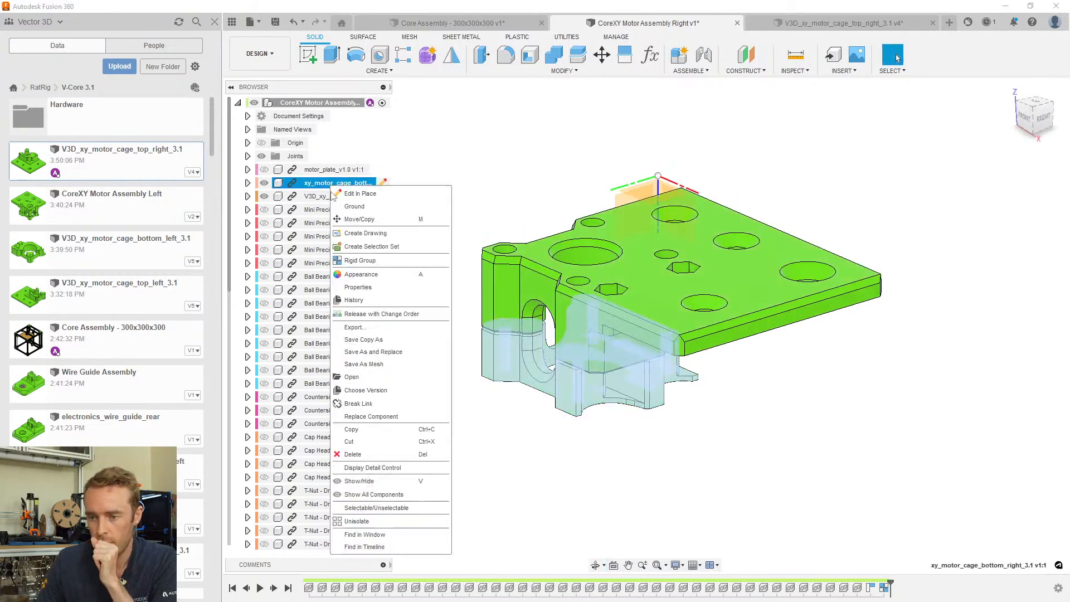
pyautogui.click(374, 380)
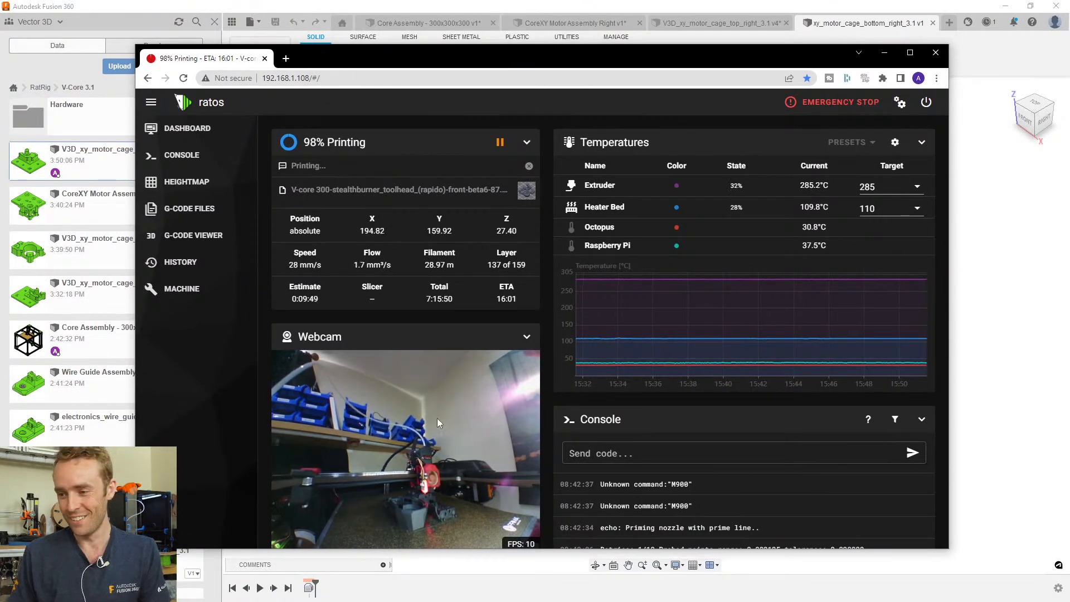
# Check the running print in the webcam view of the ratos printer dashboard in the browser
pyautogui.scroll(-3, 429, 410)
pyautogui.scroll(1, 421, 342)
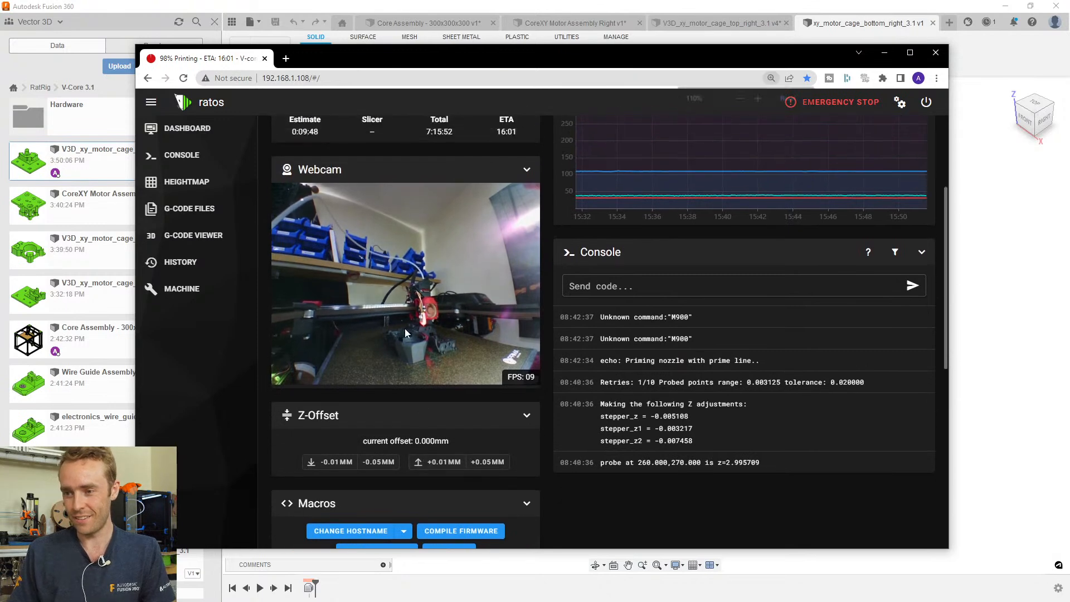
# Try a closer zoom on the printer's webcam view, reset the zoom to 100% and switch back to Fusion 360
pyautogui.keyDown('ctrl'); pyautogui.scroll(2, 404, 328); pyautogui.keyUp('ctrl')
pyautogui.keyDown('ctrl'); pyautogui.scroll(1, 404, 329); pyautogui.keyUp('ctrl')
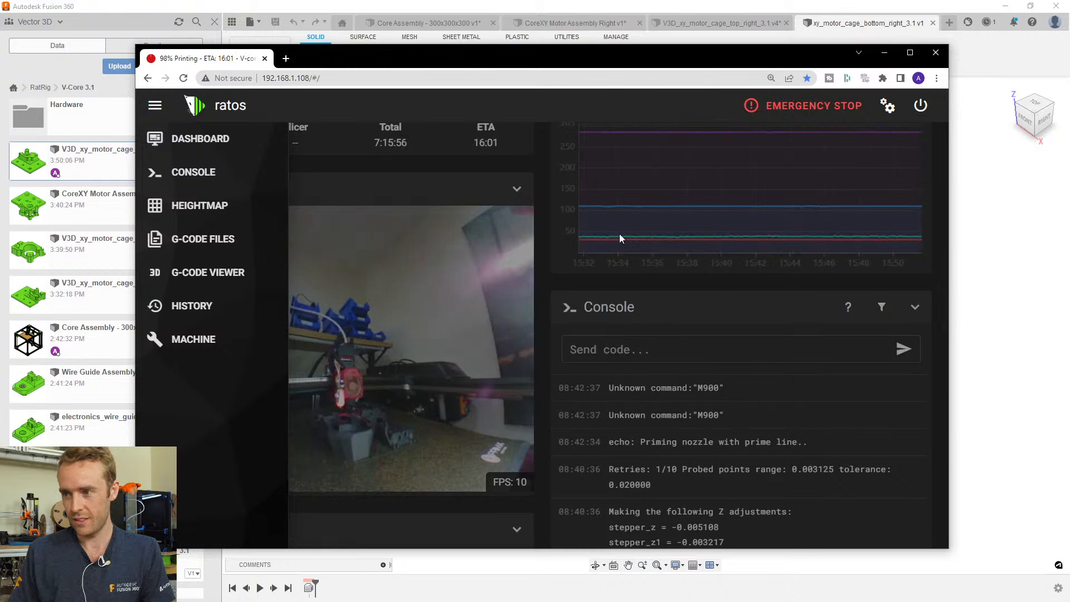
pyautogui.click(770, 78)
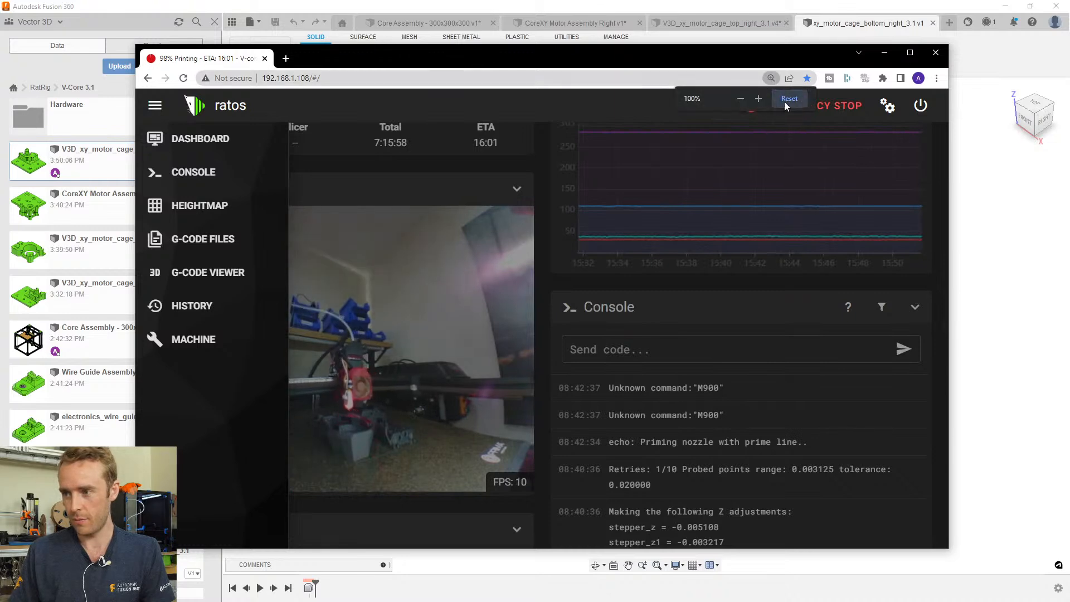
pyautogui.click(789, 99)
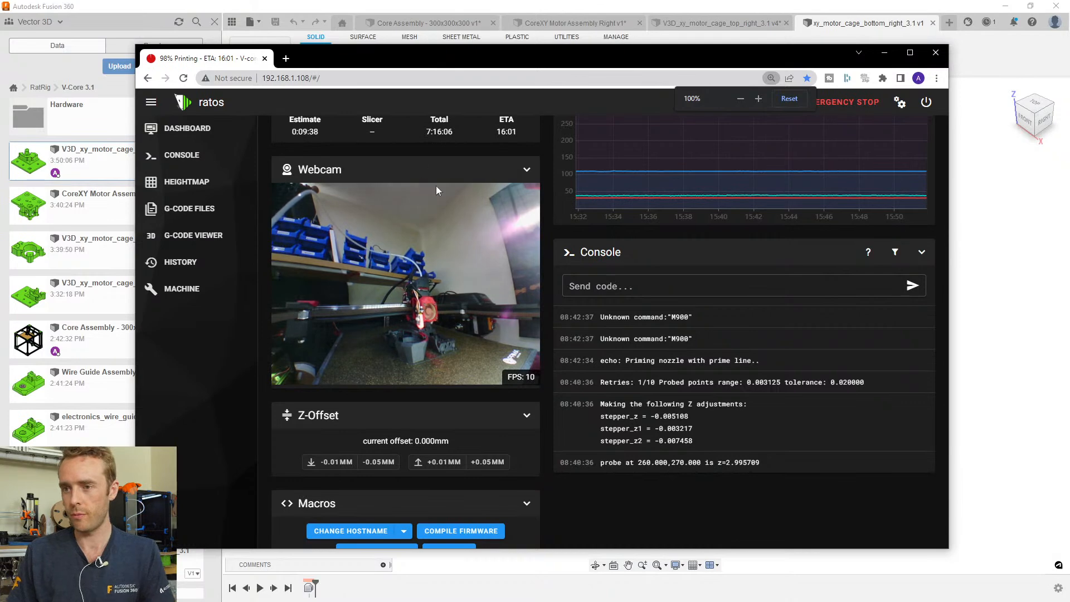
pyautogui.click(884, 52)
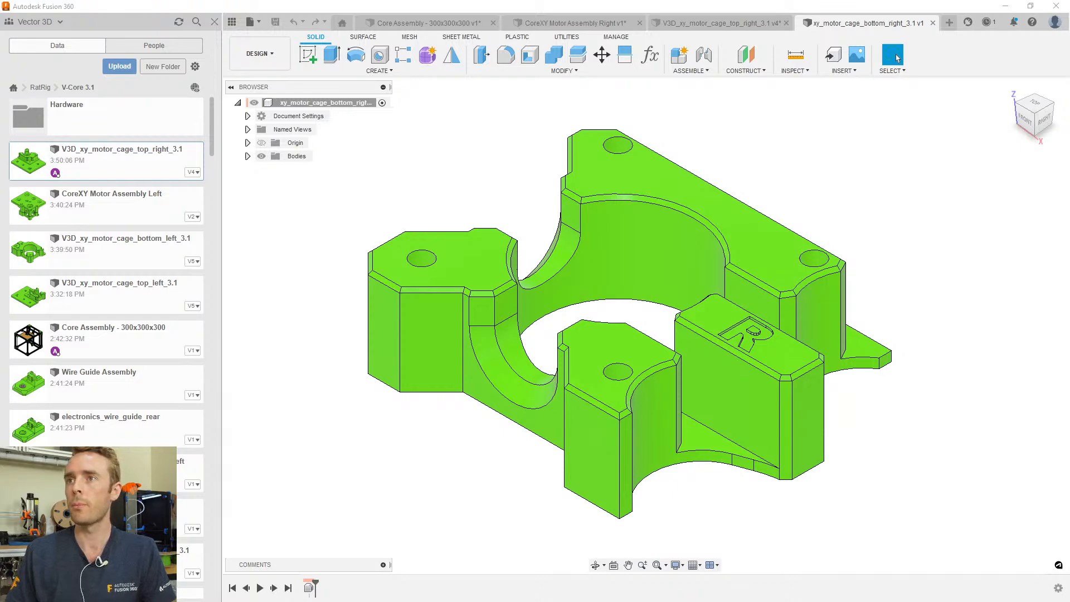
# Fillet the two vertical edges at the base flange's end beside the concave cutout with a radius of about 1.75 mm
pyautogui.scroll(-2, 667, 239)
pyautogui.moveTo(667, 239); pyautogui.dragTo(550, 202, button='middle')
pyautogui.keyDown('shift'); pyautogui.moveTo(550, 203); pyautogui.dragTo(605, 317, button='middle'); pyautogui.keyUp('shift')
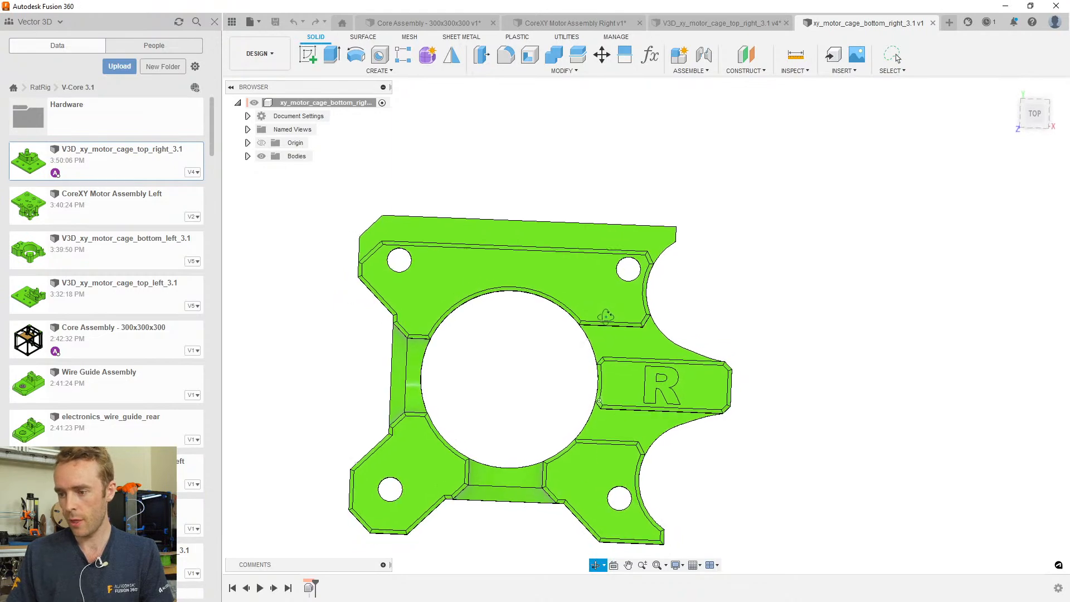
pyautogui.keyDown('shift'); pyautogui.moveTo(608, 399); pyautogui.dragTo(645, 270, button='middle'); pyautogui.keyUp('shift')
pyautogui.scroll(4, 625, 327)
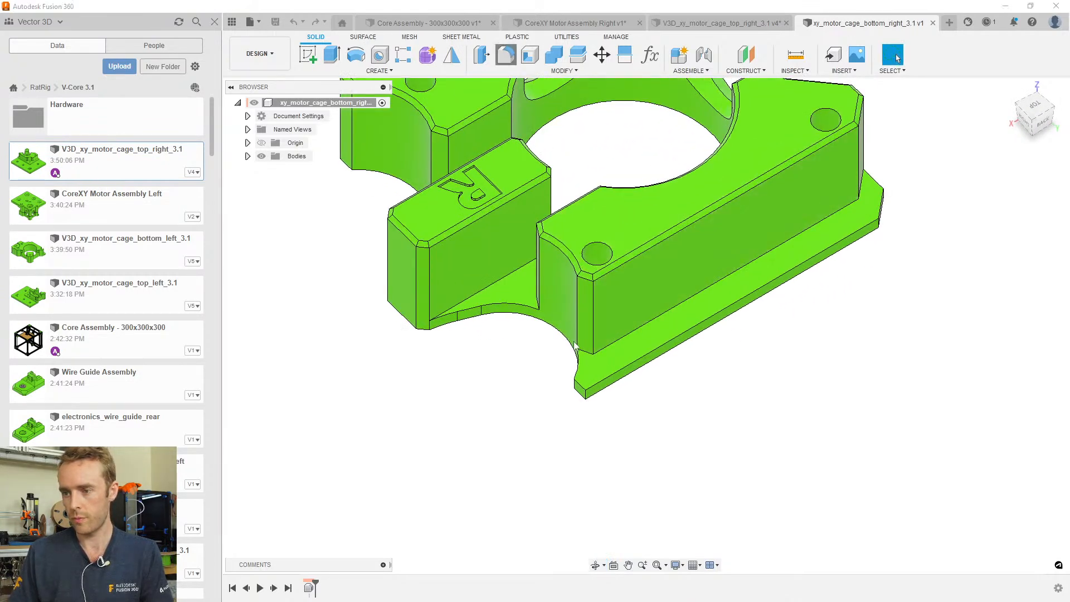
pyautogui.press('f')
pyautogui.scroll(3, 562, 379)
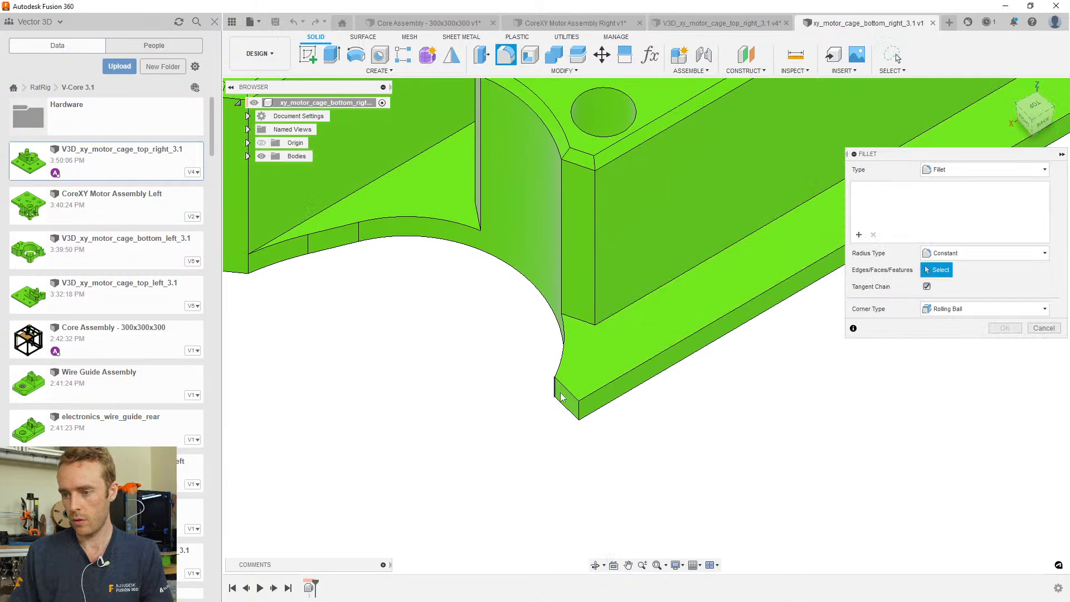
pyautogui.click(558, 395)
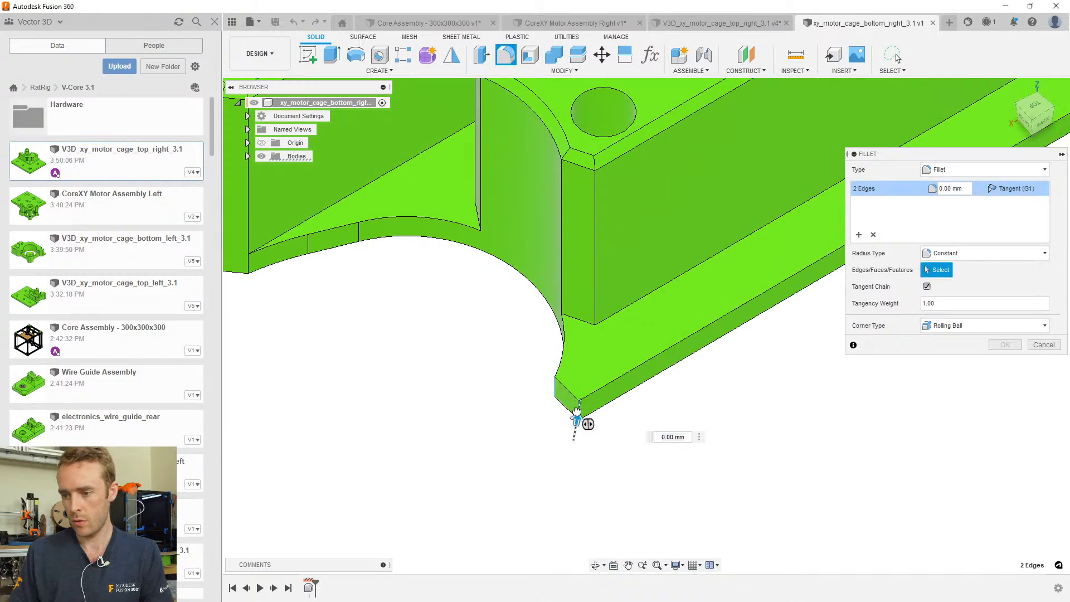
pyautogui.moveTo(576, 415); pyautogui.dragTo(578, 407)
pyautogui.click(1008, 348)
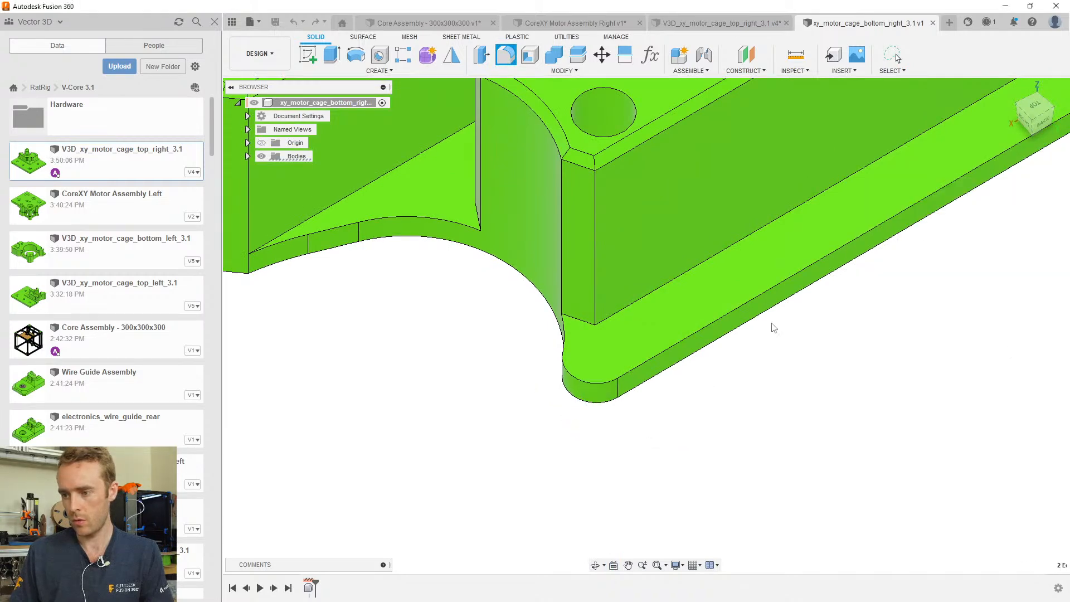
# Edit the flange fillet to include the vertical corner edge at the flange's other end and set the radius to 3 mm
pyautogui.scroll(-5, 785, 289)
pyautogui.moveTo(786, 269); pyautogui.dragTo(652, 396, button='middle')
pyautogui.scroll(4, 731, 452)
pyautogui.scroll(-5, 725, 456)
pyautogui.keyDown('shift'); pyautogui.moveTo(724, 455); pyautogui.dragTo(644, 322, button='middle'); pyautogui.keyUp('shift')
pyautogui.scroll(4, 655, 464)
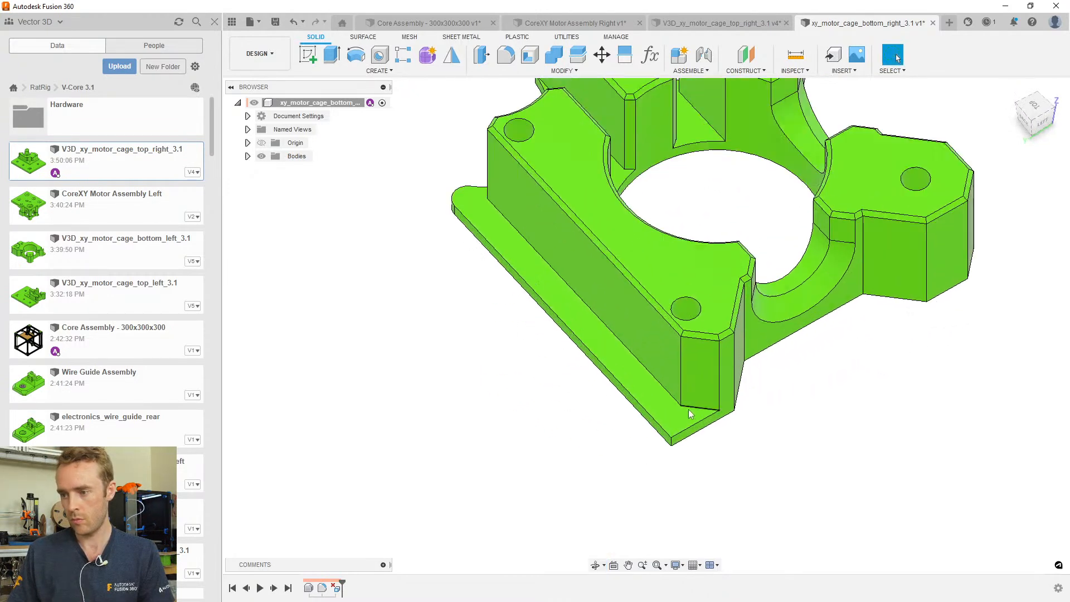
pyautogui.doubleClick(337, 588)
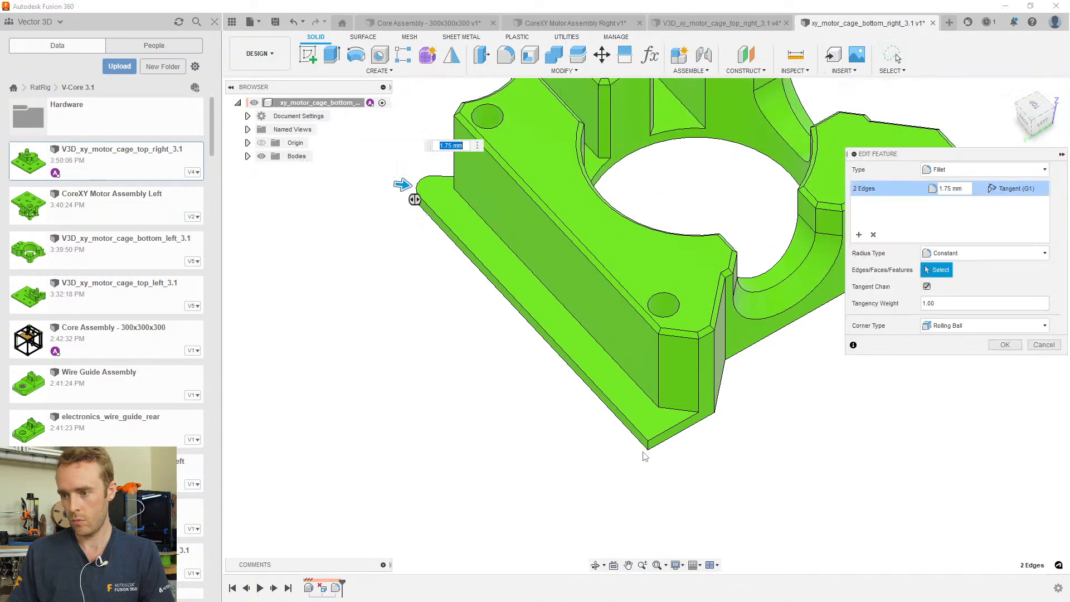
pyautogui.click(647, 445)
pyautogui.write('3')
pyautogui.press('Return')
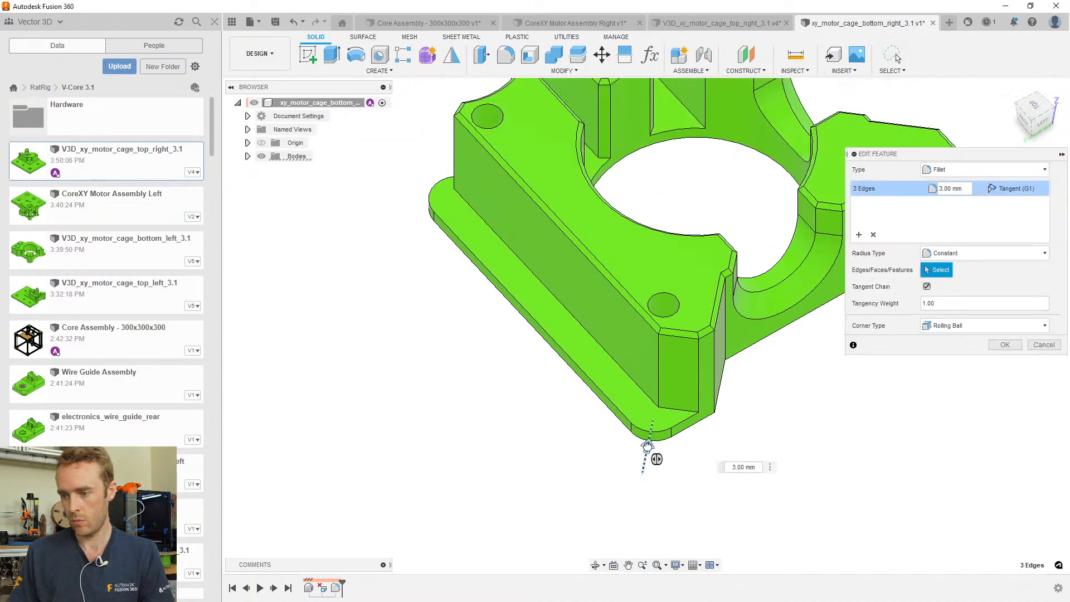
pyautogui.click(1001, 344)
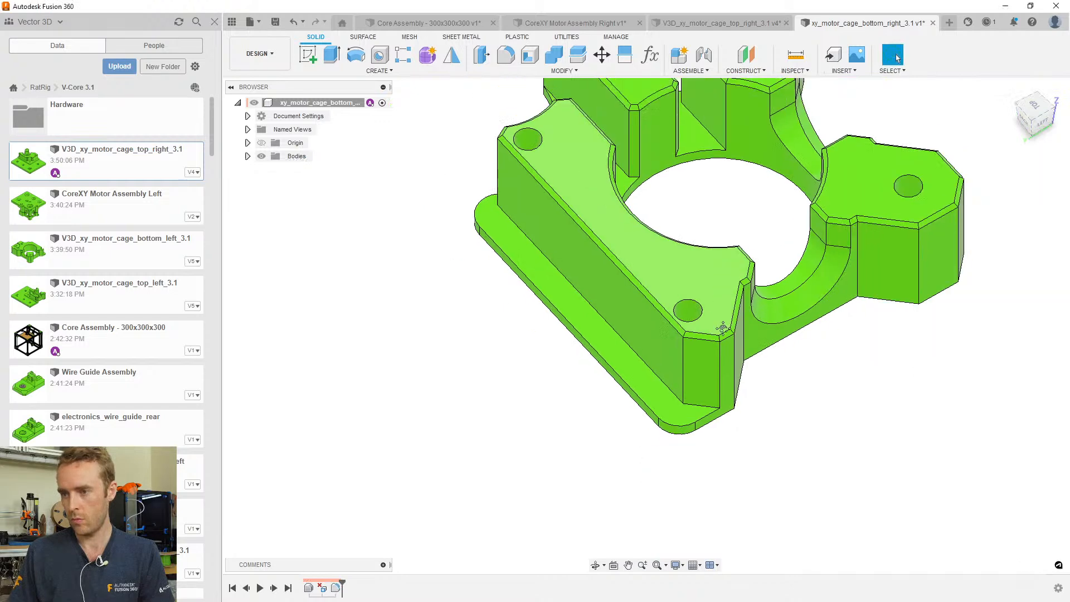
# Save the xy_motor_cage_bottom_right_3.1 document as a new version
pyautogui.keyDown('shift'); pyautogui.moveTo(729, 328); pyautogui.dragTo(811, 328, button='middle'); pyautogui.keyUp('shift')
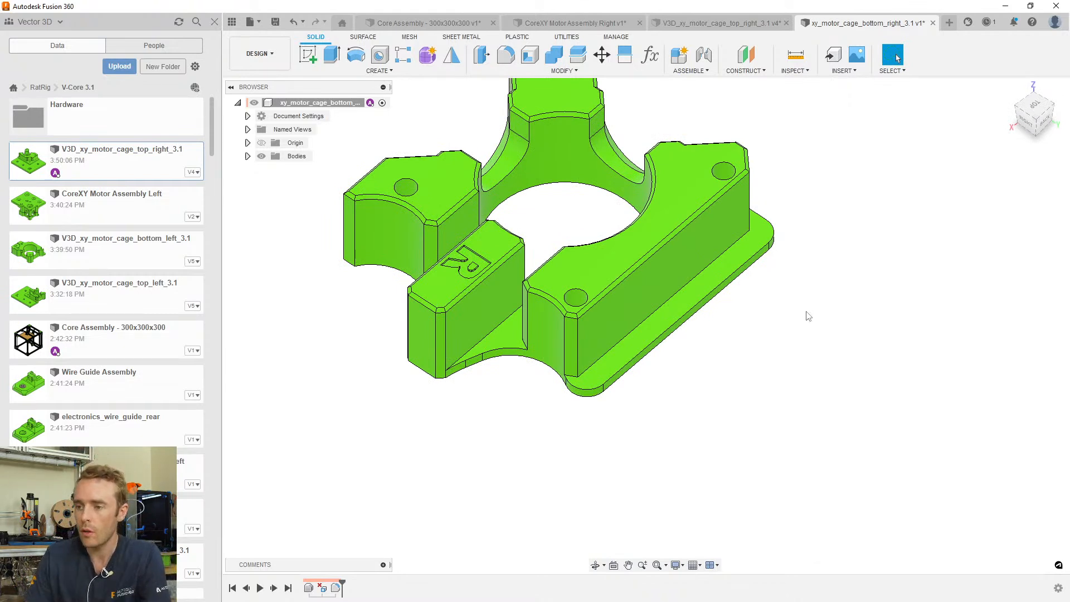
pyautogui.moveTo(731, 294); pyautogui.dragTo(805, 373, button='middle')
pyautogui.hotkey('ctrl', 's')
pyautogui.press('Return')
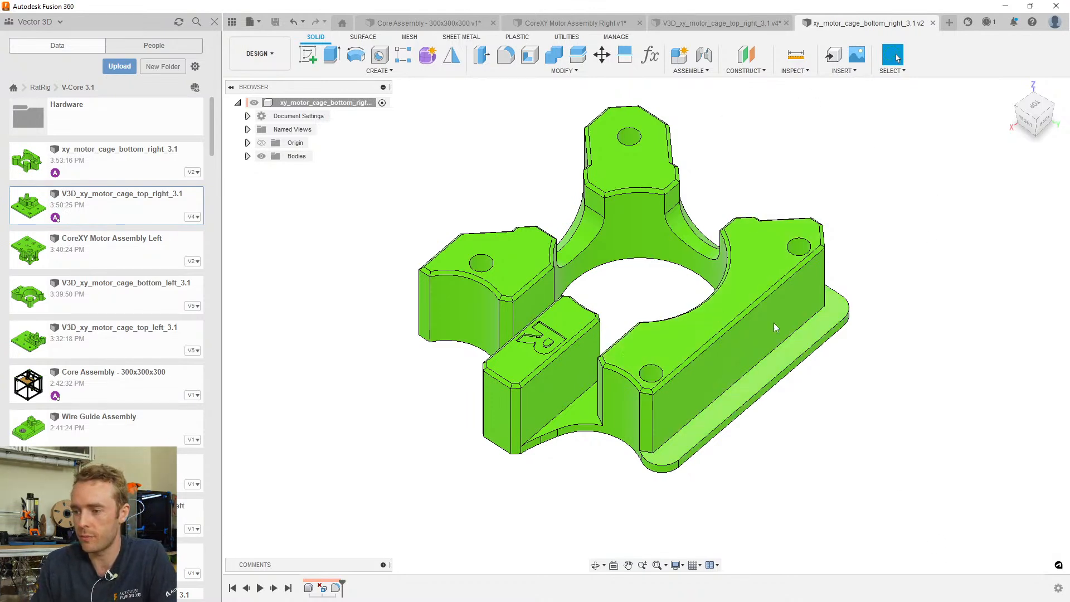
# Start a sketch on the top face of the long raised block that holds two mounting holes
pyautogui.keyDown('shift'); pyautogui.moveTo(677, 395); pyautogui.dragTo(573, 277, button='middle'); pyautogui.keyUp('shift')
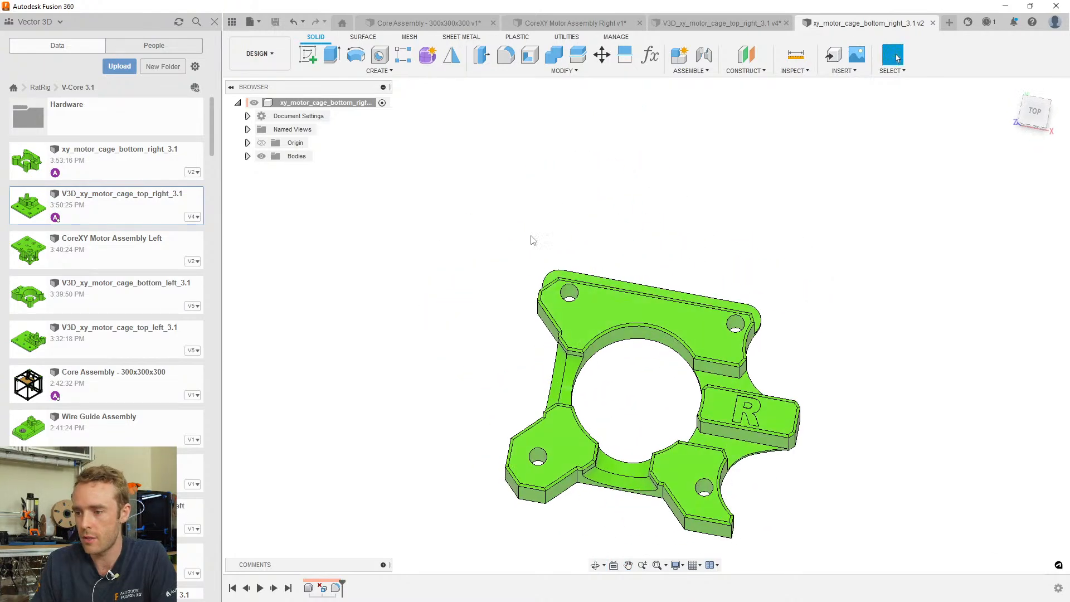
pyautogui.click(308, 56)
pyautogui.click(685, 318)
pyautogui.scroll(4, 528, 321)
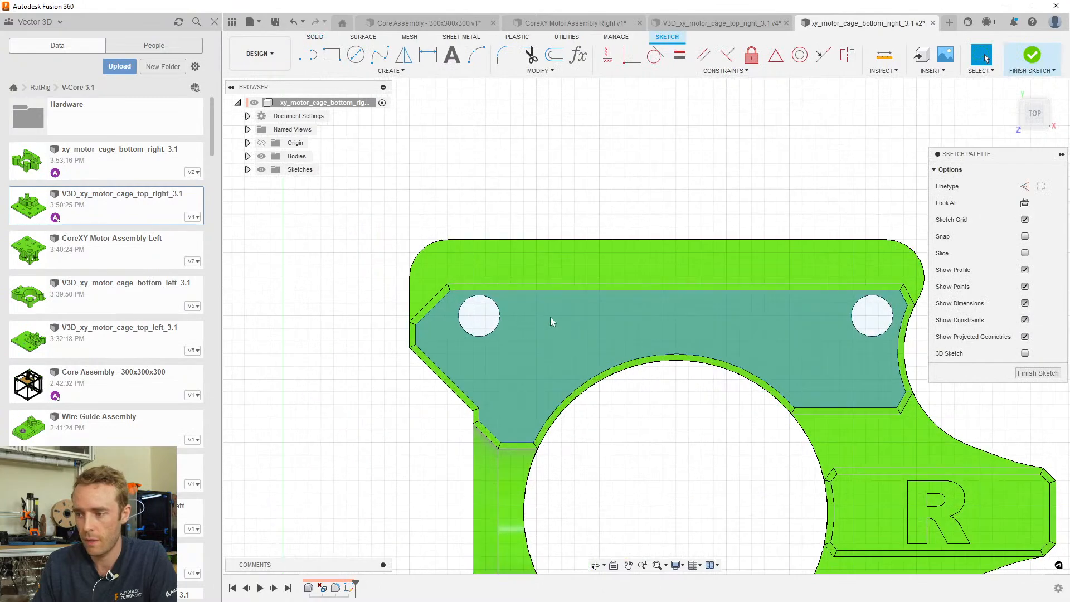
pyautogui.press('p')
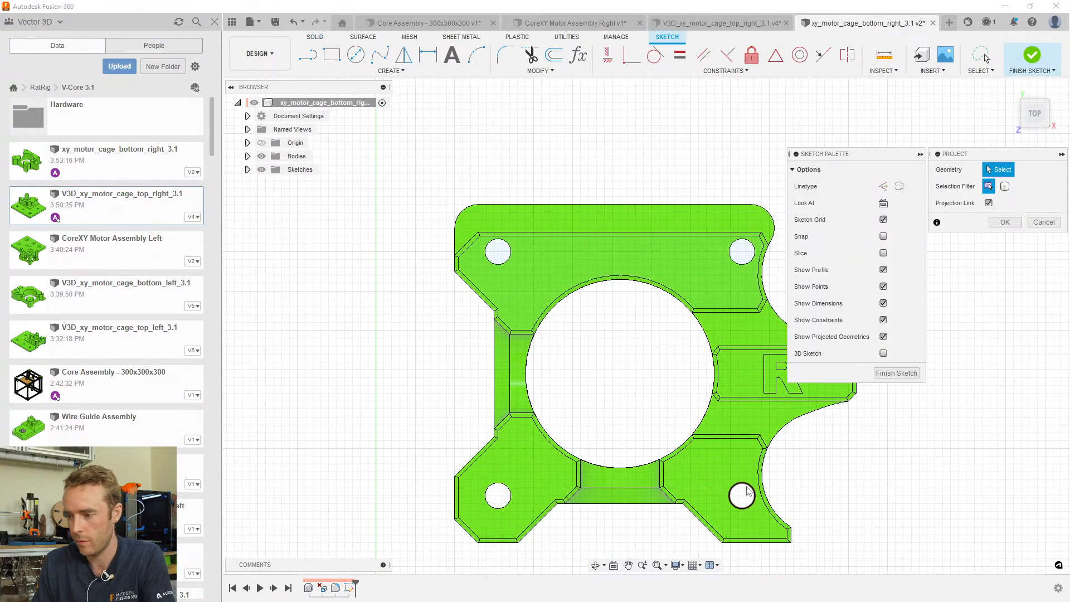
pyautogui.press('Escape')
# Sketch two horizontal lines from the lower right hole's upper and lower tangent points outward across the concave edge
pyautogui.scroll(1, 746, 471)
pyautogui.scroll(3, 745, 471)
pyautogui.press('l')
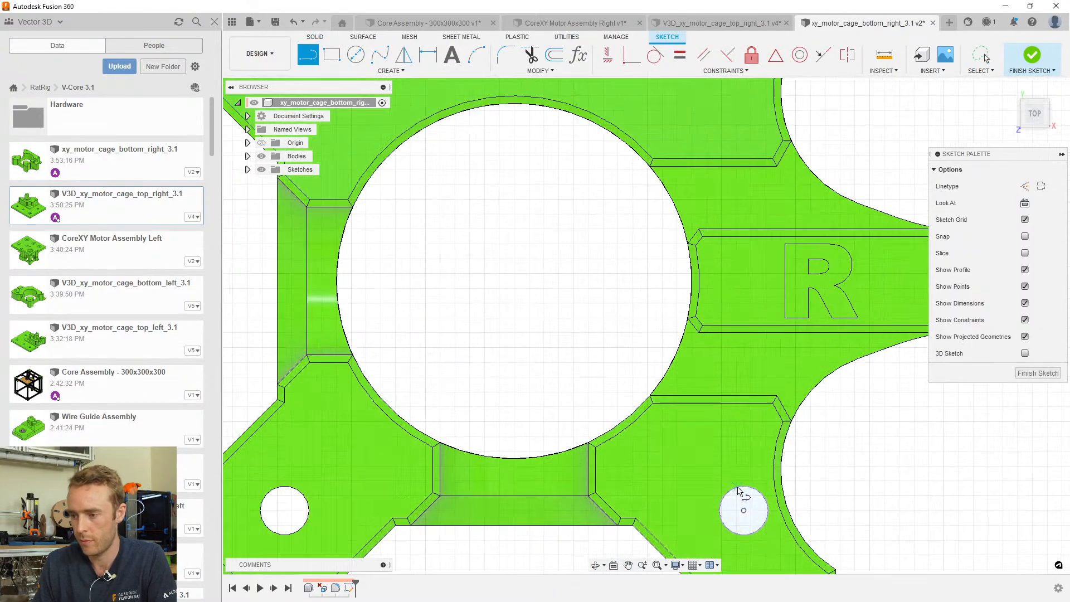
pyautogui.click(744, 486)
pyautogui.click(796, 486)
pyautogui.press('Escape')
pyautogui.press('l')
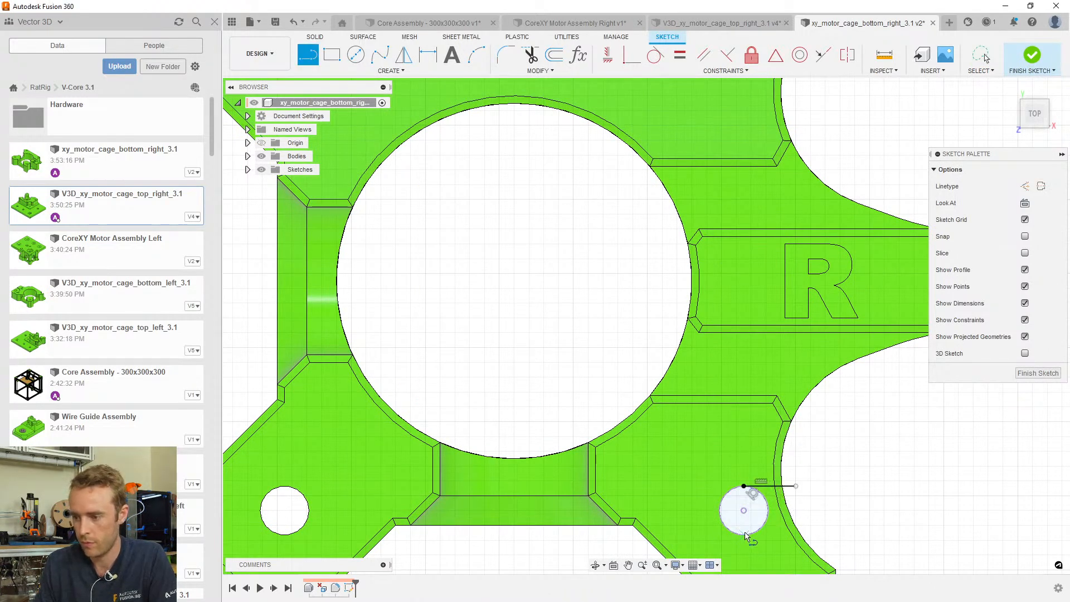
pyautogui.click(744, 534)
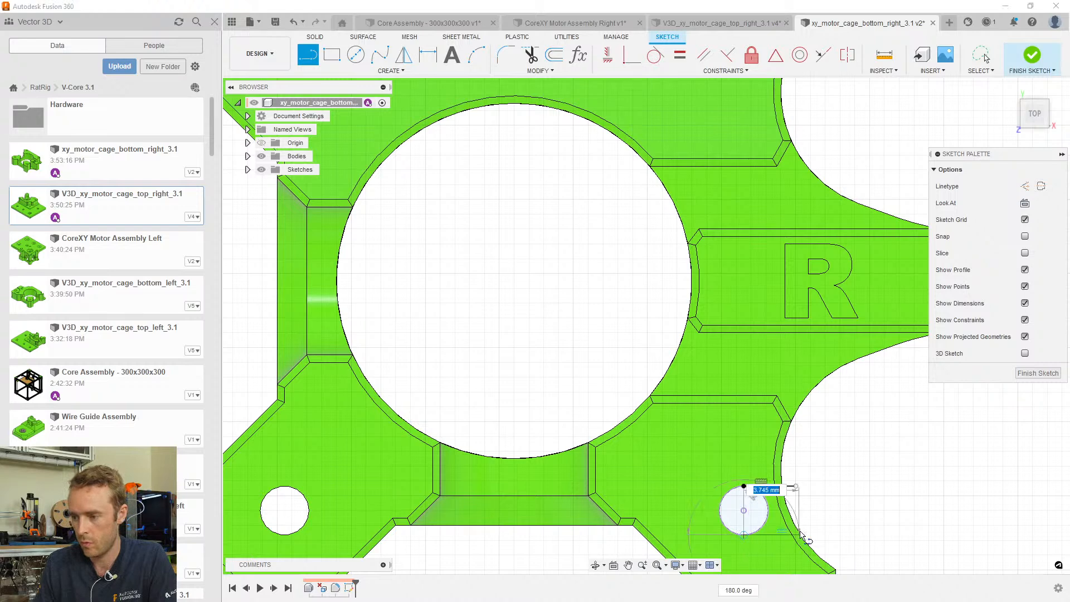
pyautogui.press('Escape')
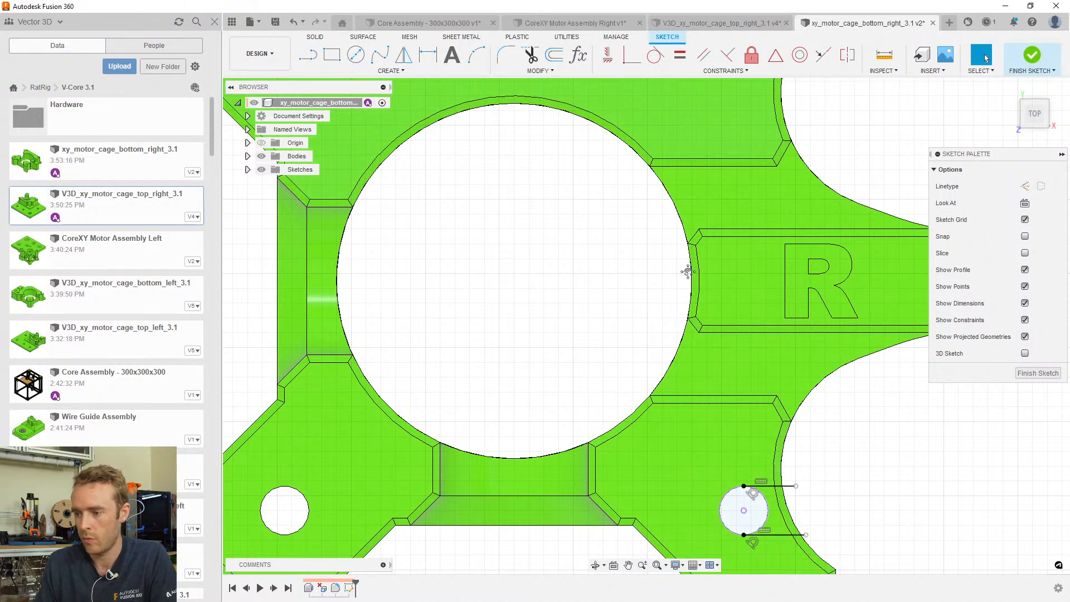
# Sketch a vertical line from the upper right hole's left side past the long edge and a horizontal line from its underside past the concave edge
pyautogui.moveTo(696, 237); pyautogui.dragTo(705, 382, button='middle')
pyautogui.press('l')
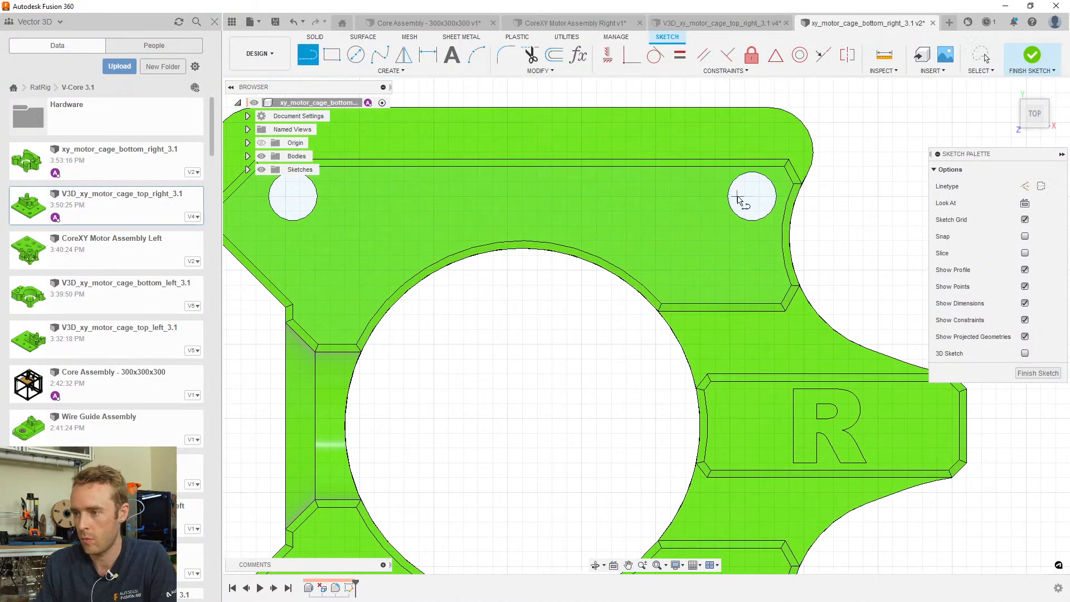
pyautogui.click(727, 196)
pyautogui.click(727, 147)
pyautogui.press('Escape')
pyautogui.press('l')
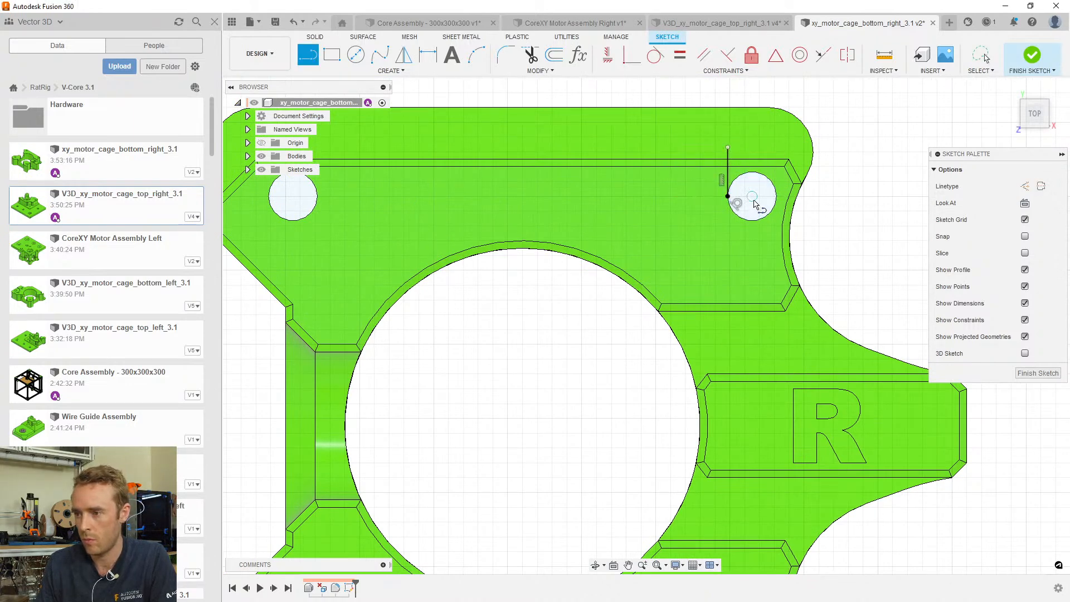
pyautogui.click(752, 221)
pyautogui.click(801, 221)
pyautogui.press('Escape')
# Sketch two vertical lines from the upper left hole's left and right sides up past the block's long edge
pyautogui.moveTo(560, 271); pyautogui.dragTo(733, 310, button='middle')
pyautogui.press('l')
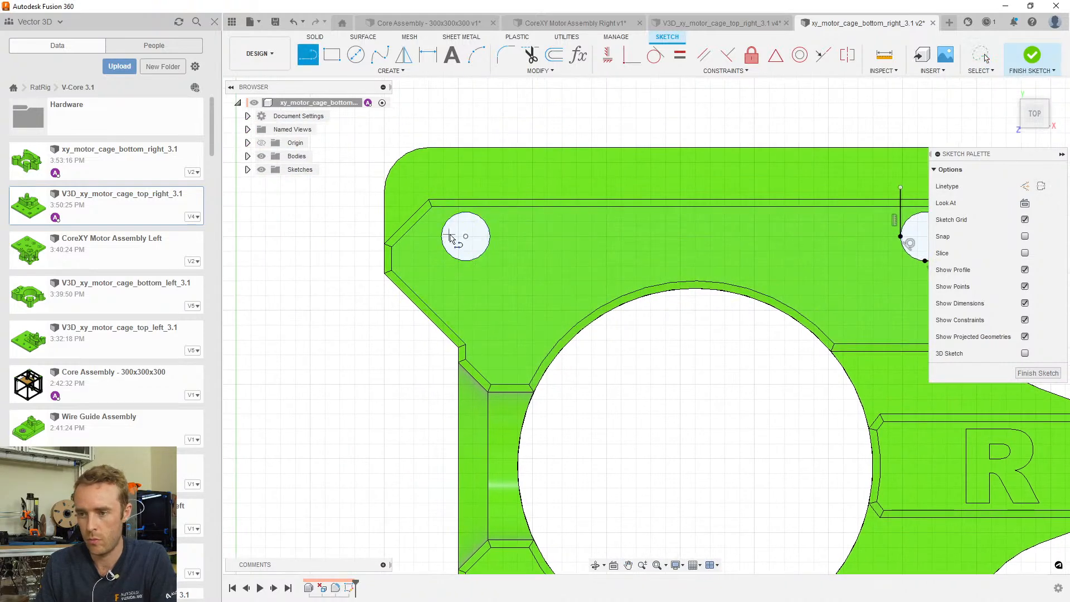
pyautogui.click(490, 236)
pyautogui.click(489, 189)
pyautogui.press('Escape')
pyautogui.press('l')
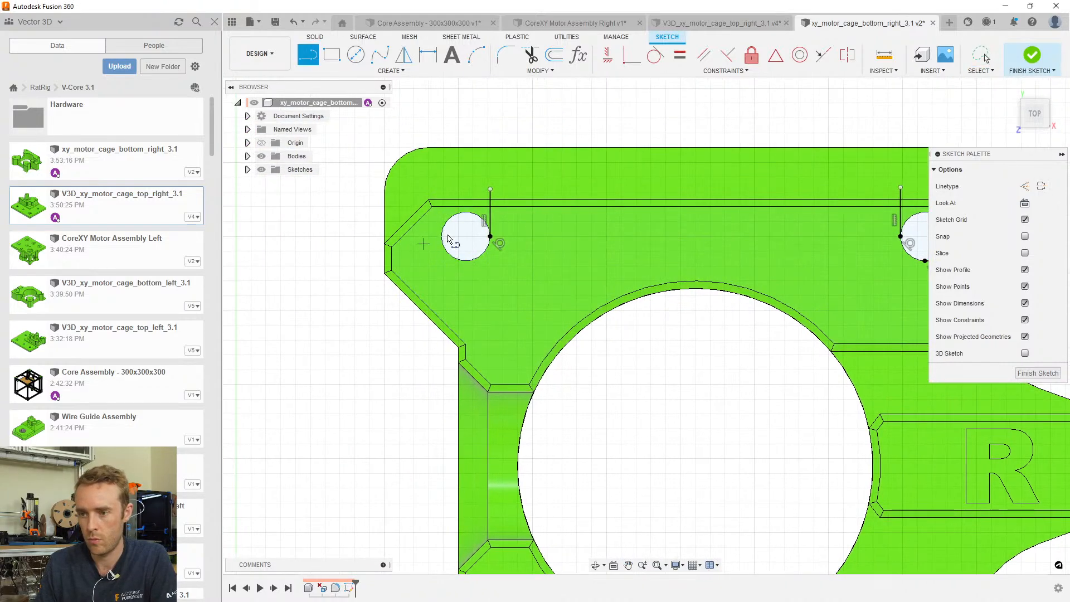
pyautogui.click(442, 236)
pyautogui.click(442, 188)
pyautogui.press('Escape')
# Project the concave side face beside the lower right hole into the sketch as the slot boundary
pyautogui.scroll(-4, 557, 246)
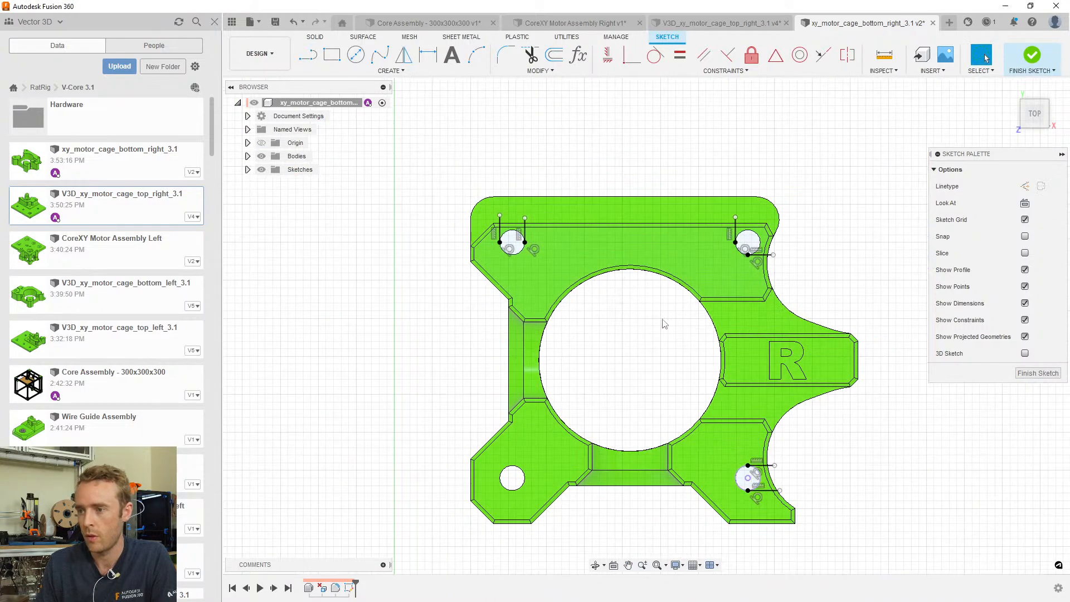
pyautogui.moveTo(649, 345); pyautogui.dragTo(588, 301, button='middle')
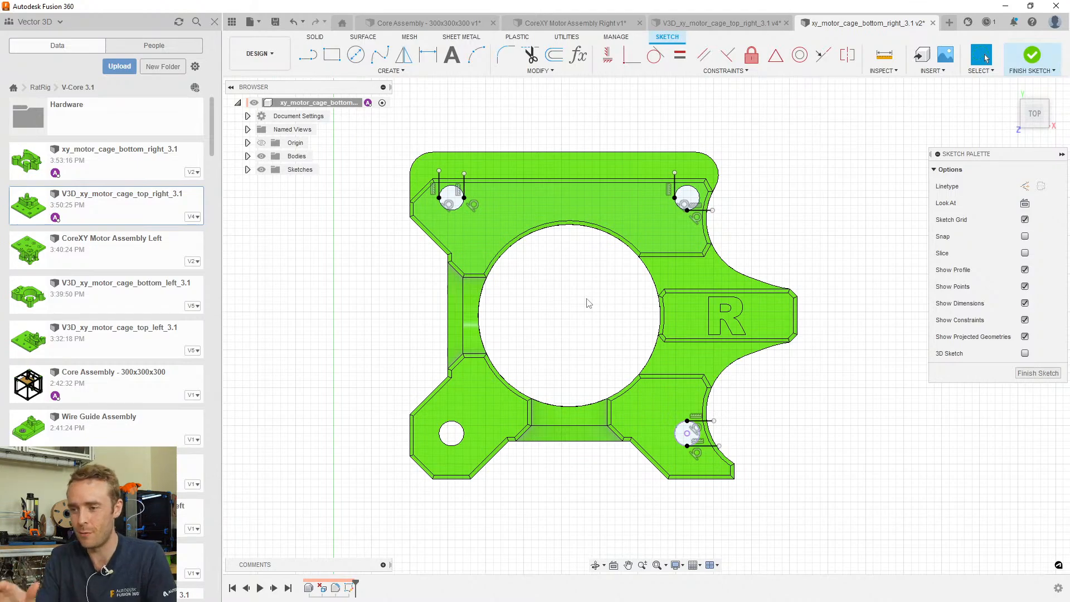
pyautogui.keyDown('shift'); pyautogui.moveTo(482, 266); pyautogui.dragTo(423, 214, button='middle'); pyautogui.keyUp('shift')
pyautogui.scroll(5, 424, 215)
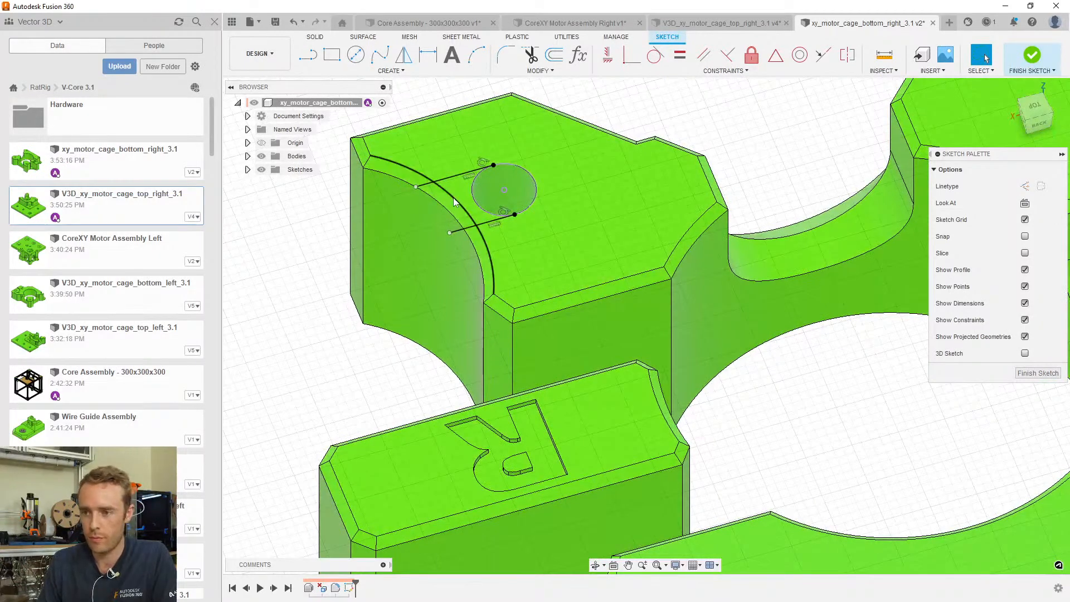
pyautogui.scroll(-3, 449, 225)
pyautogui.press('p')
pyautogui.click(448, 263)
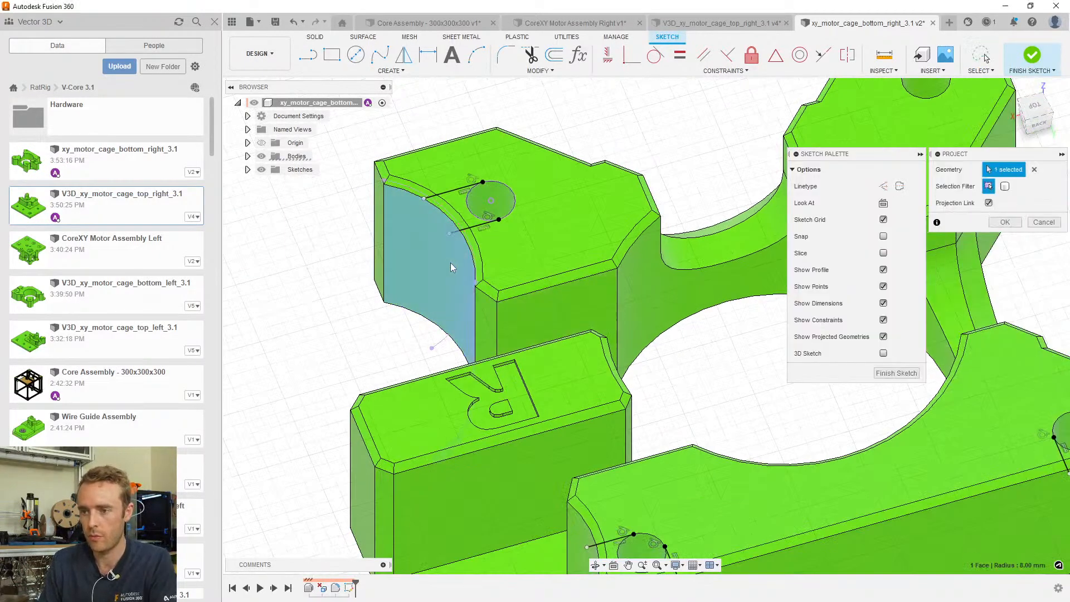
pyautogui.press('Return')
pyautogui.press('e')
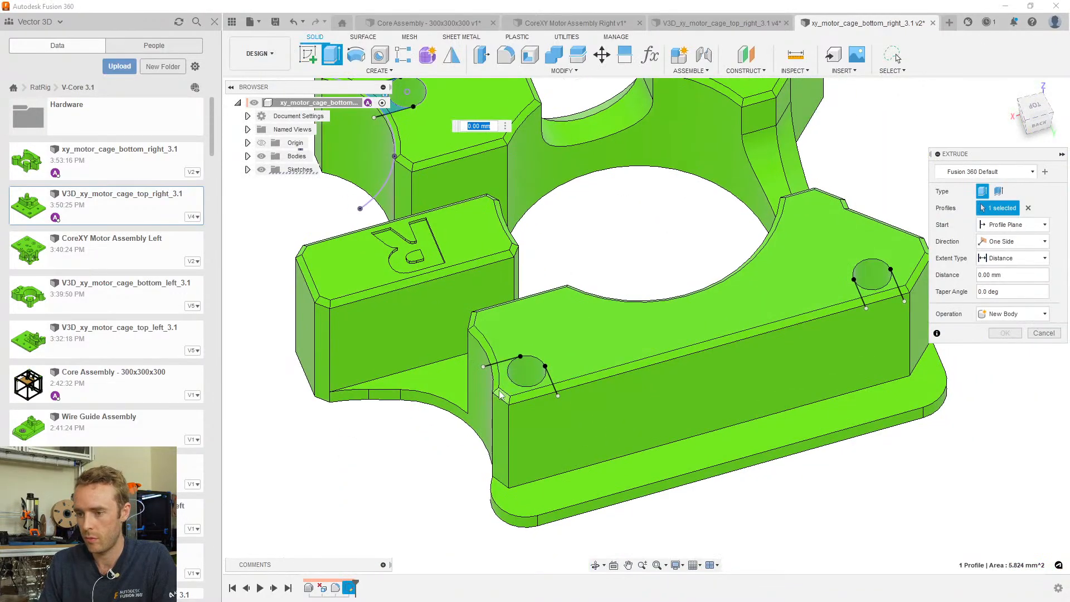
pyautogui.press('Escape')
# Project the long block's straight side face, narrow corner face and adjoining concave face into the sketch
pyautogui.press('p')
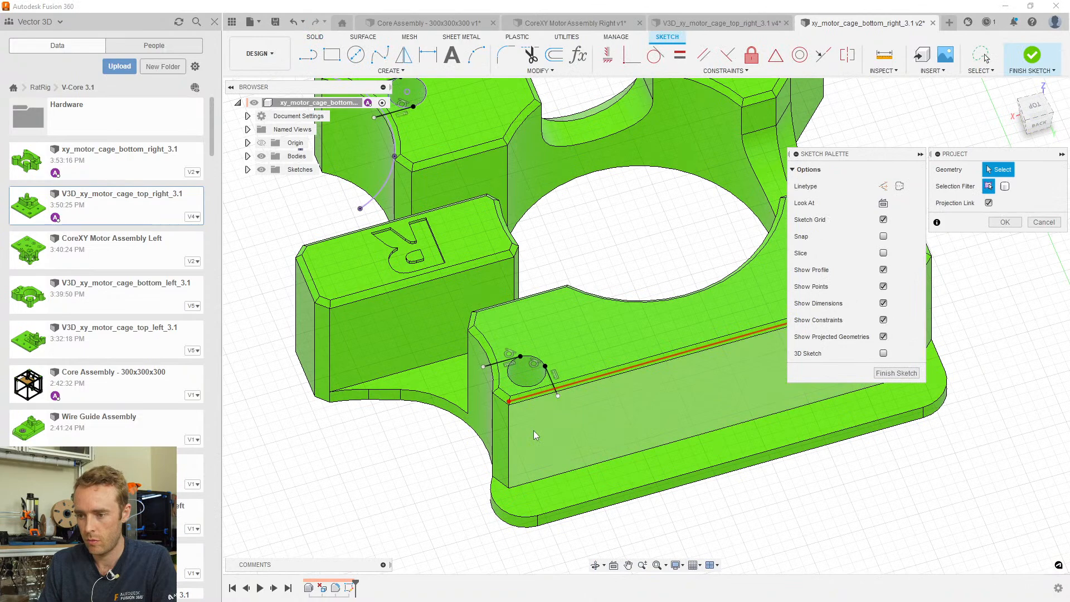
pyautogui.click(531, 430)
pyautogui.click(492, 424)
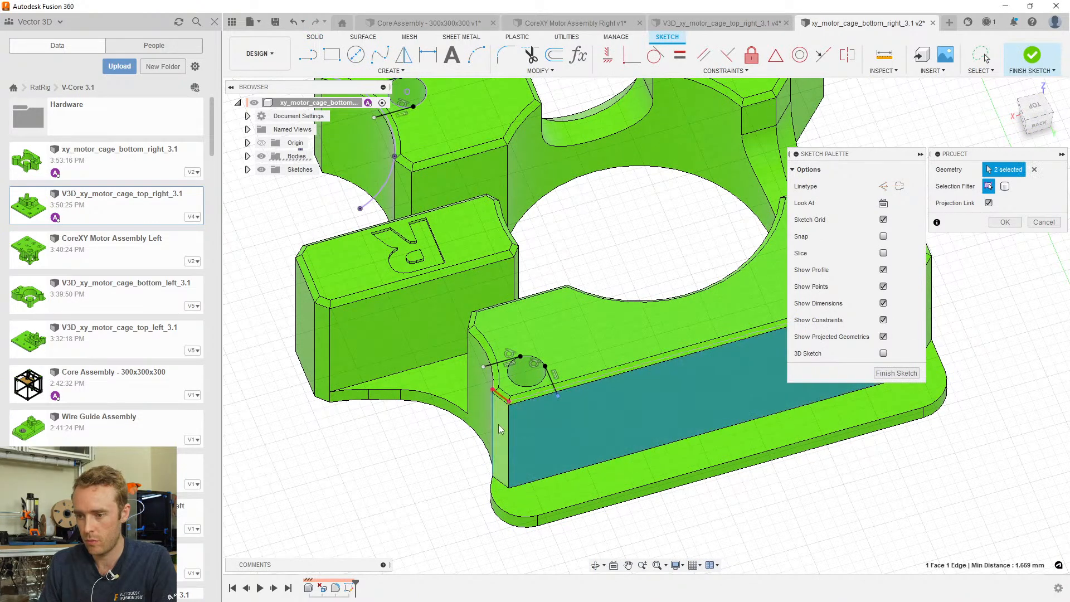
pyautogui.click(498, 423)
pyautogui.click(475, 401)
pyautogui.moveTo(716, 387); pyautogui.dragTo(505, 420, button='middle')
pyautogui.press('Return')
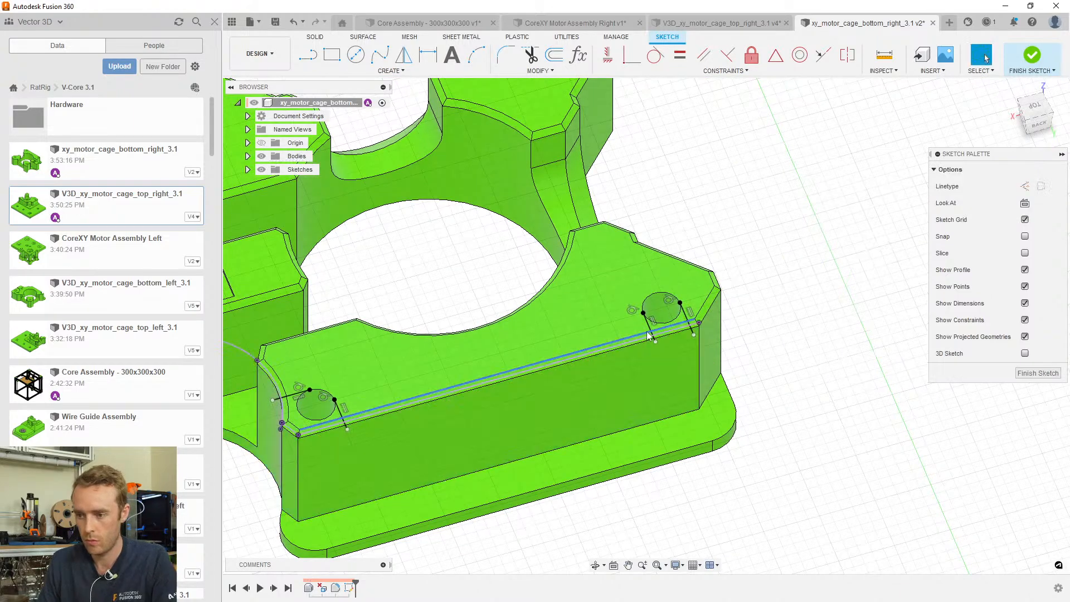
# Cut the slot profiles beside the three edge holes down to the base flange's upper face using a To Object extrusion
pyautogui.press('e')
pyautogui.click(661, 312)
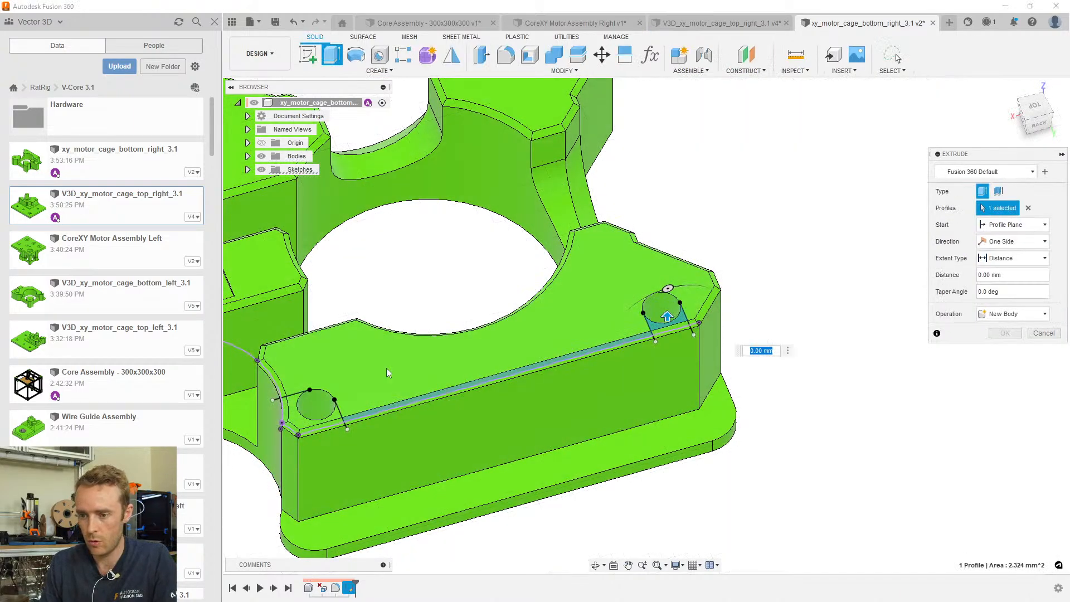
pyautogui.click(315, 410)
pyautogui.click(295, 424)
pyautogui.click(291, 427)
pyautogui.moveTo(397, 380); pyautogui.dragTo(696, 548, button='middle')
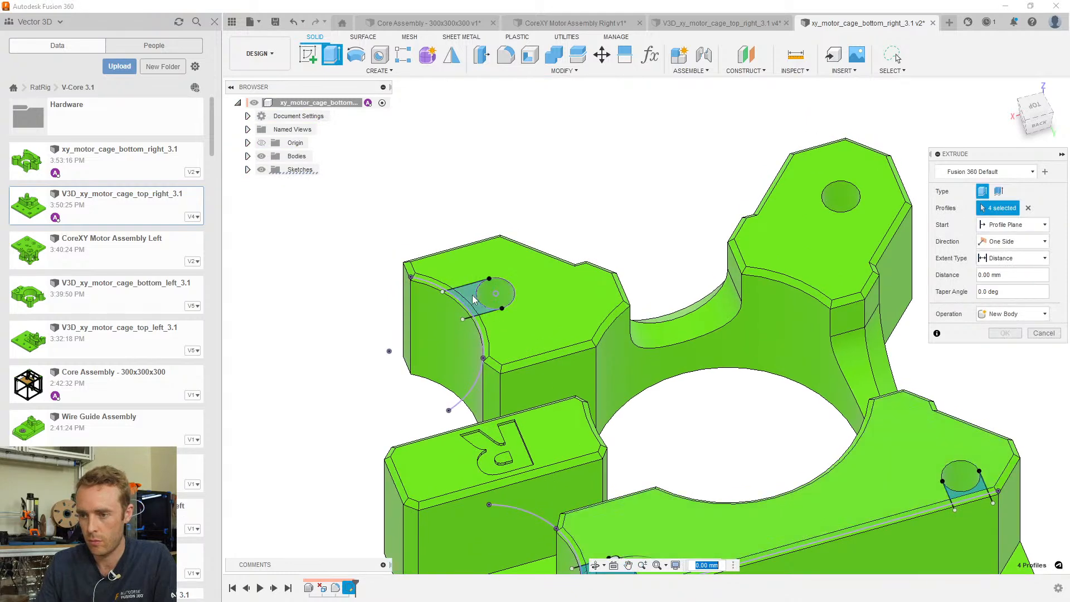
pyautogui.click(472, 297)
pyautogui.scroll(-5, 514, 337)
pyautogui.moveTo(657, 396); pyautogui.dragTo(646, 365, button='middle')
pyautogui.click(554, 428)
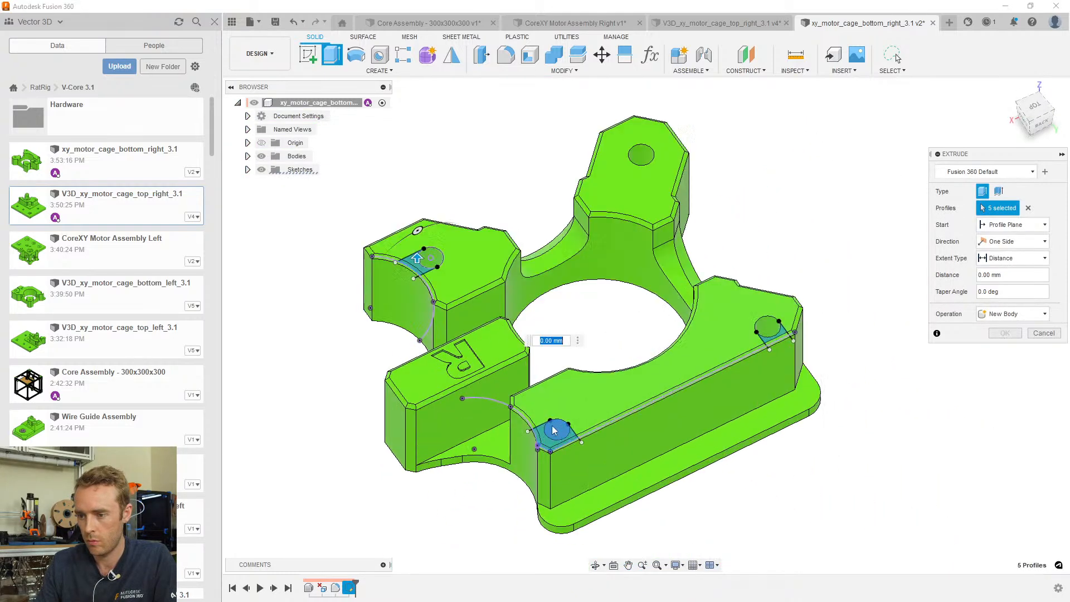
pyautogui.scroll(2, 889, 276)
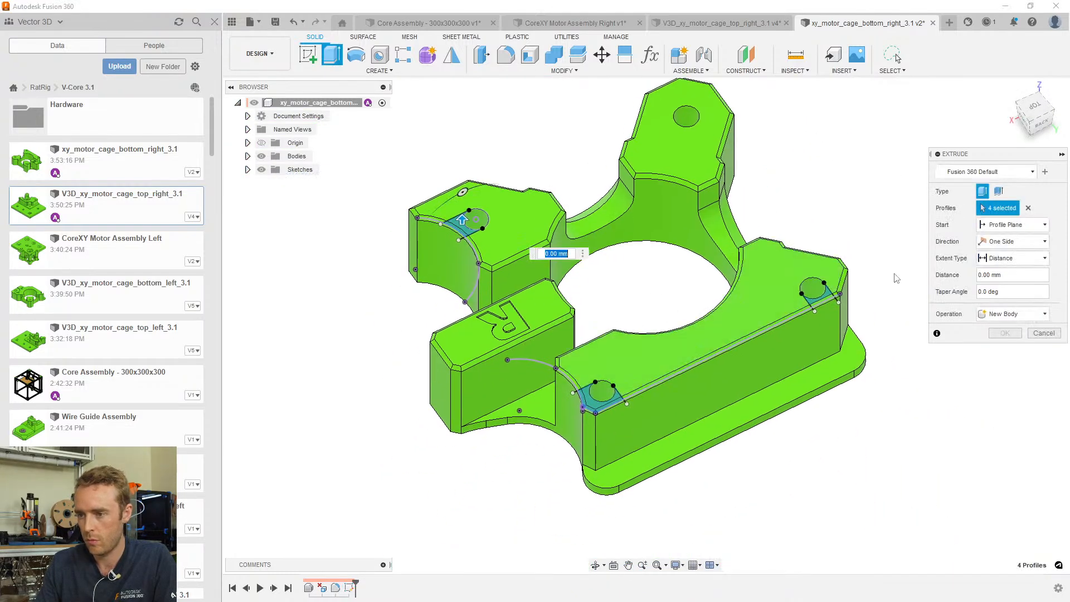
pyautogui.click(1002, 258)
pyautogui.click(1003, 286)
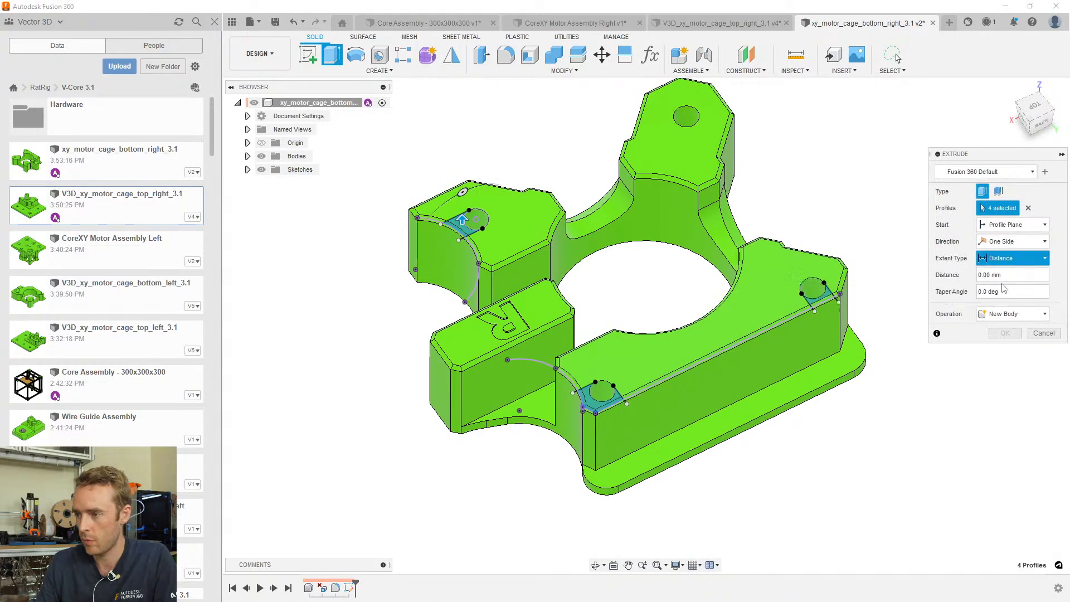
pyautogui.click(725, 416)
pyautogui.keyDown('shift'); pyautogui.moveTo(602, 282); pyautogui.dragTo(731, 284, button='middle'); pyautogui.keyUp('shift')
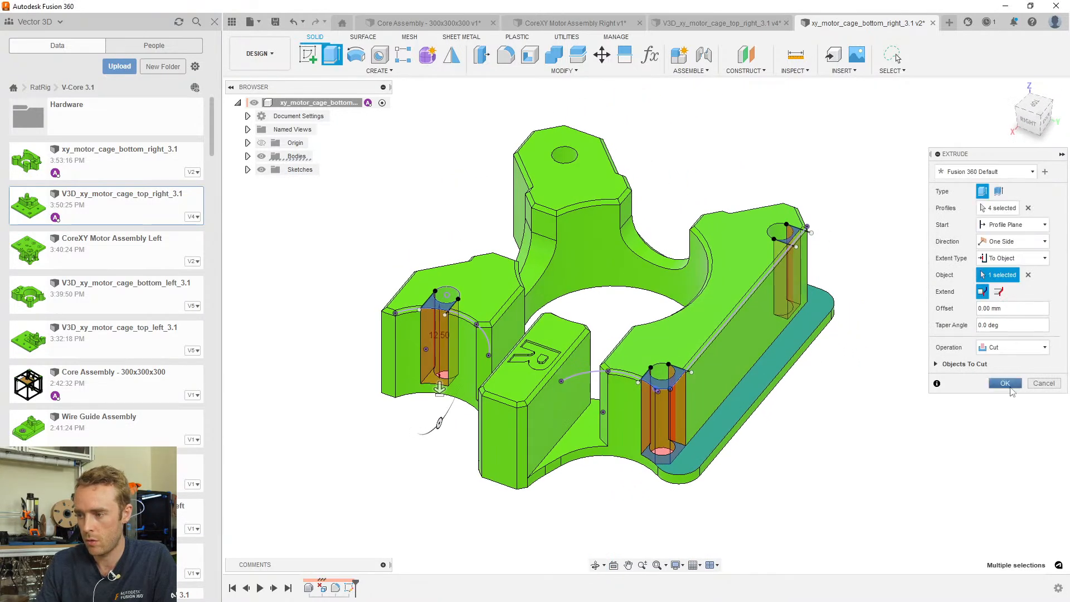
pyautogui.click(1004, 384)
pyautogui.scroll(4, 434, 370)
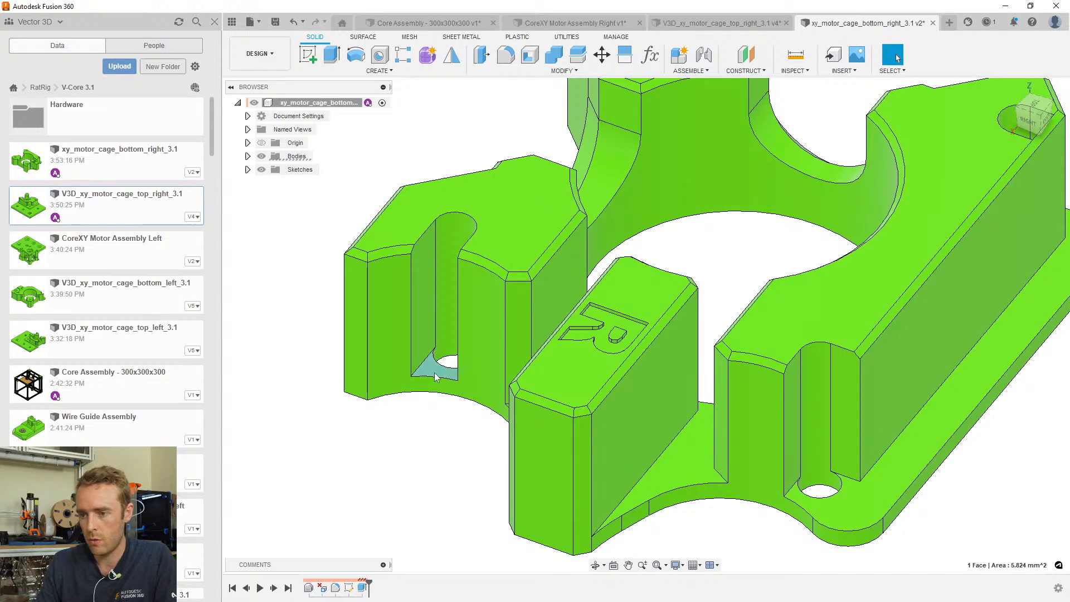
pyautogui.write('e-2')
pyautogui.click(1011, 258)
pyautogui.click(1003, 285)
pyautogui.click(1011, 258)
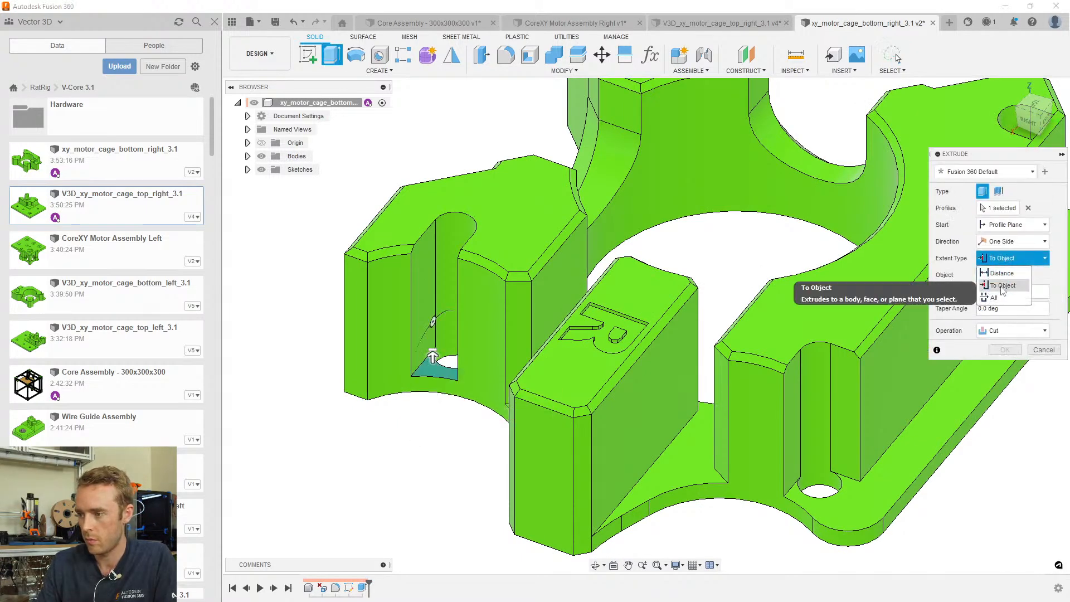
pyautogui.click(997, 297)
pyautogui.press('Escape')
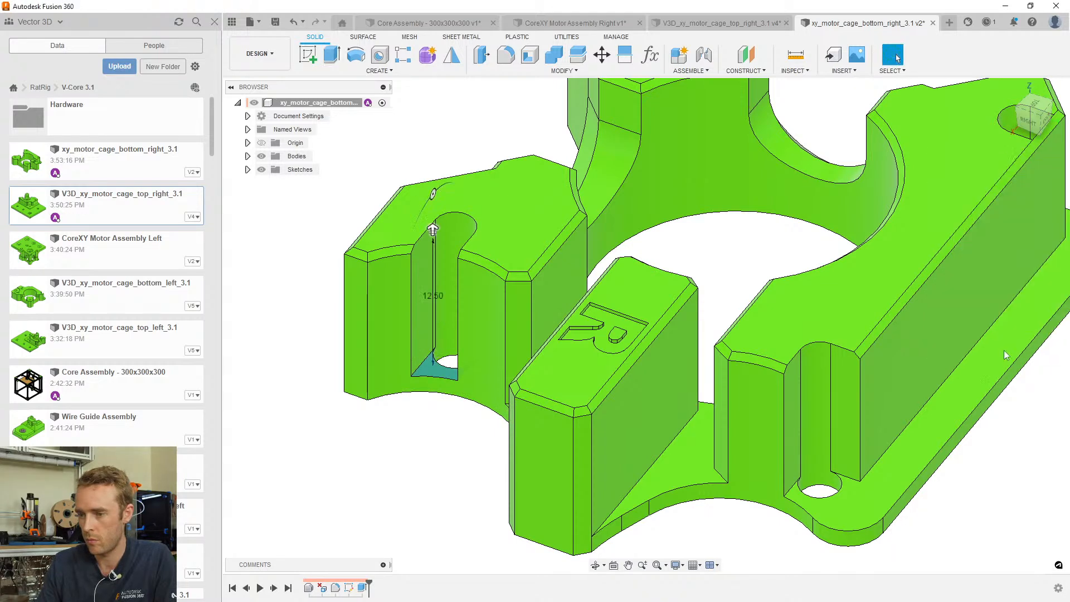
# Cut away the leftover face at the base of the separate block's slot with an extrusion through All in the flipped direction
pyautogui.press('e')
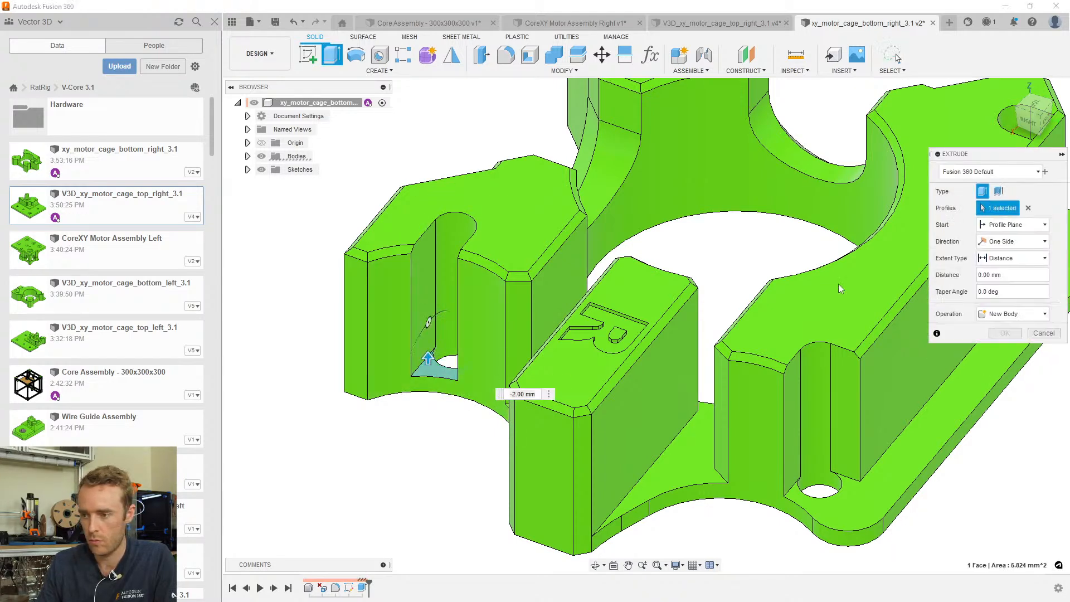
pyautogui.click(1011, 258)
pyautogui.click(1003, 273)
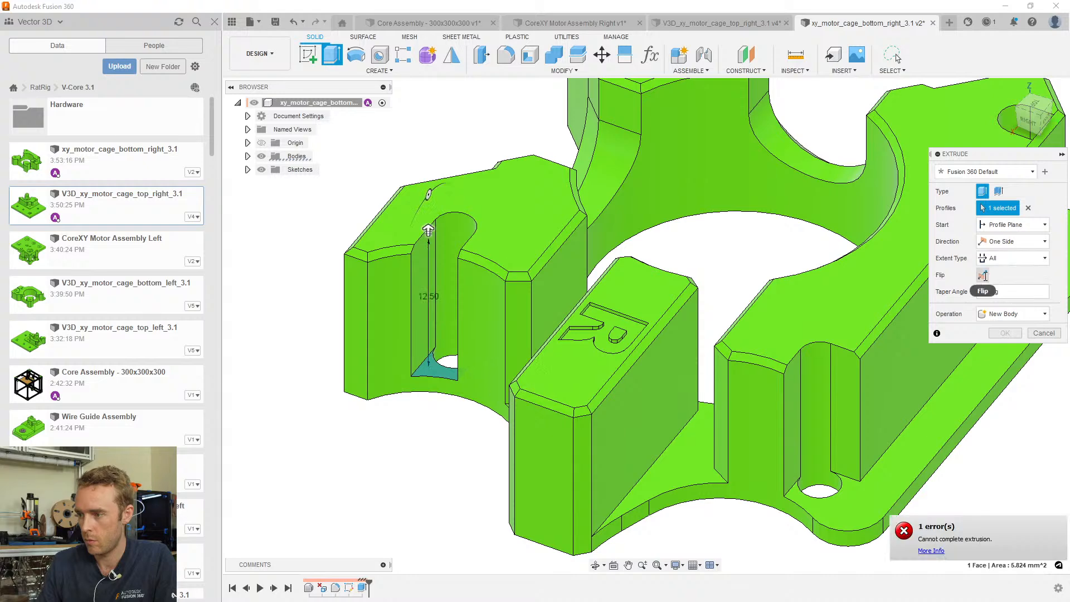
pyautogui.click(982, 274)
pyautogui.click(999, 348)
pyautogui.scroll(-3, 558, 381)
pyautogui.scroll(-2, 558, 381)
pyautogui.moveTo(558, 381); pyautogui.dragTo(508, 347, button='middle')
pyautogui.press('Escape')
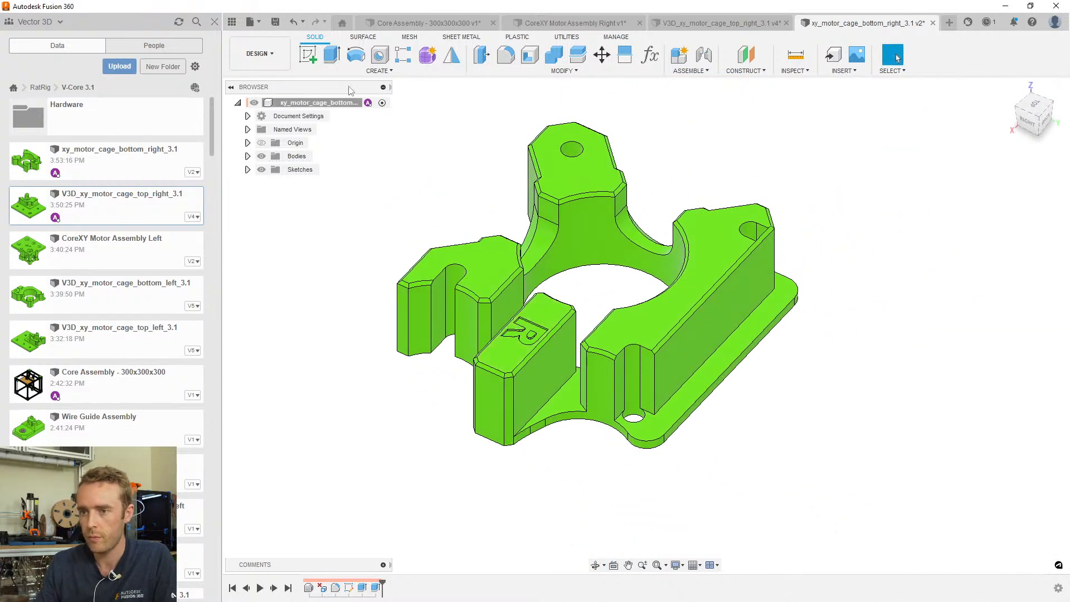
# Fillet the four vertical mouth edges of the separate block's slot and the long block's near corner slot with a 1 mm radius
pyautogui.click(508, 58)
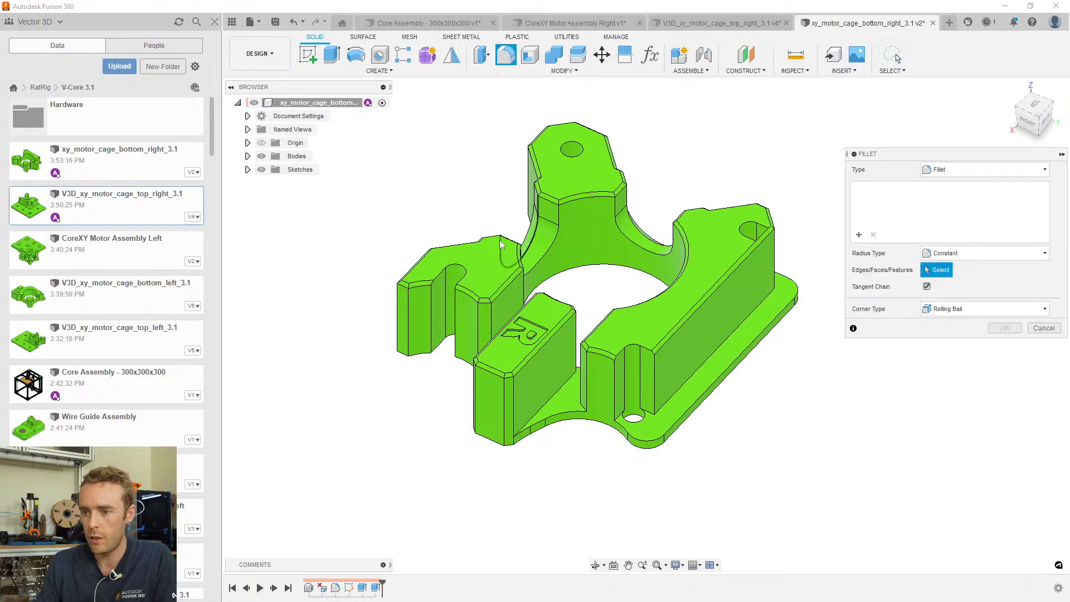
pyautogui.scroll(2, 428, 302)
pyautogui.click(433, 306)
pyautogui.click(460, 304)
pyautogui.write('1')
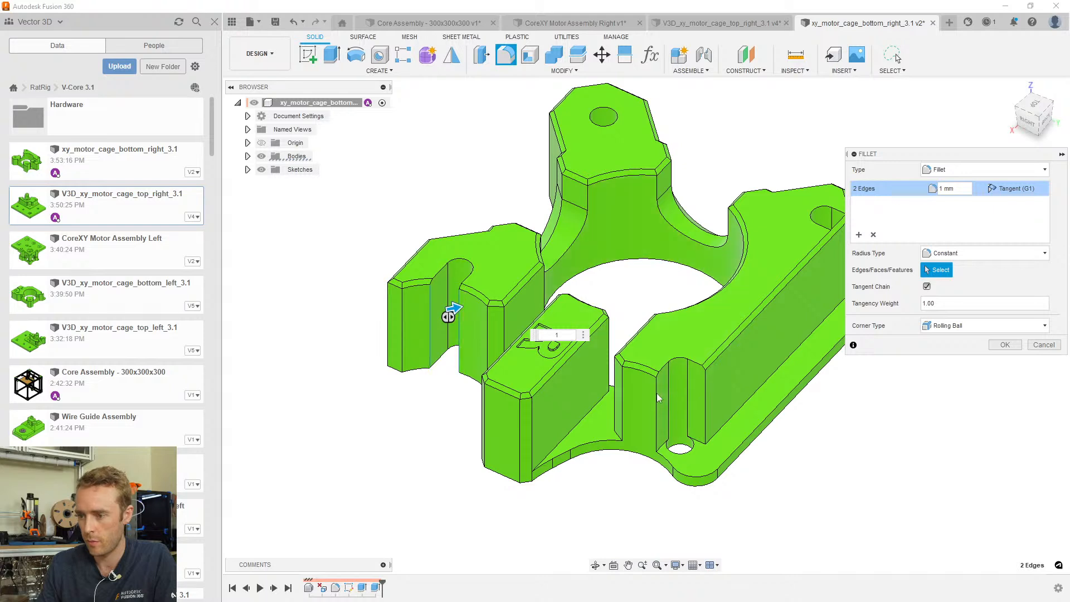
pyautogui.click(703, 385)
pyautogui.click(778, 292)
pyautogui.moveTo(779, 292); pyautogui.dragTo(651, 337, button='middle')
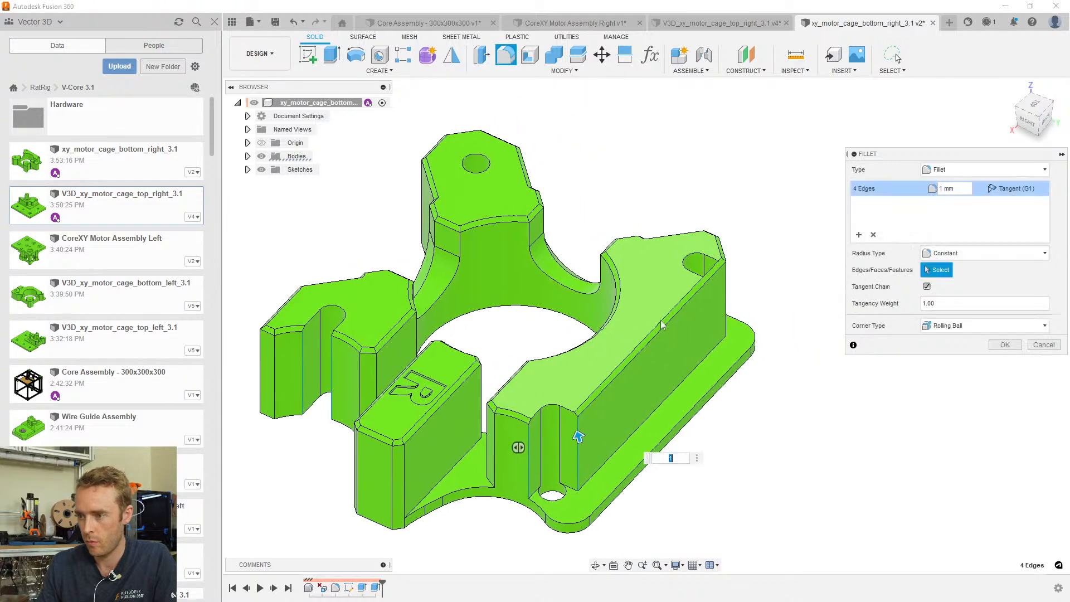
pyautogui.click(1003, 345)
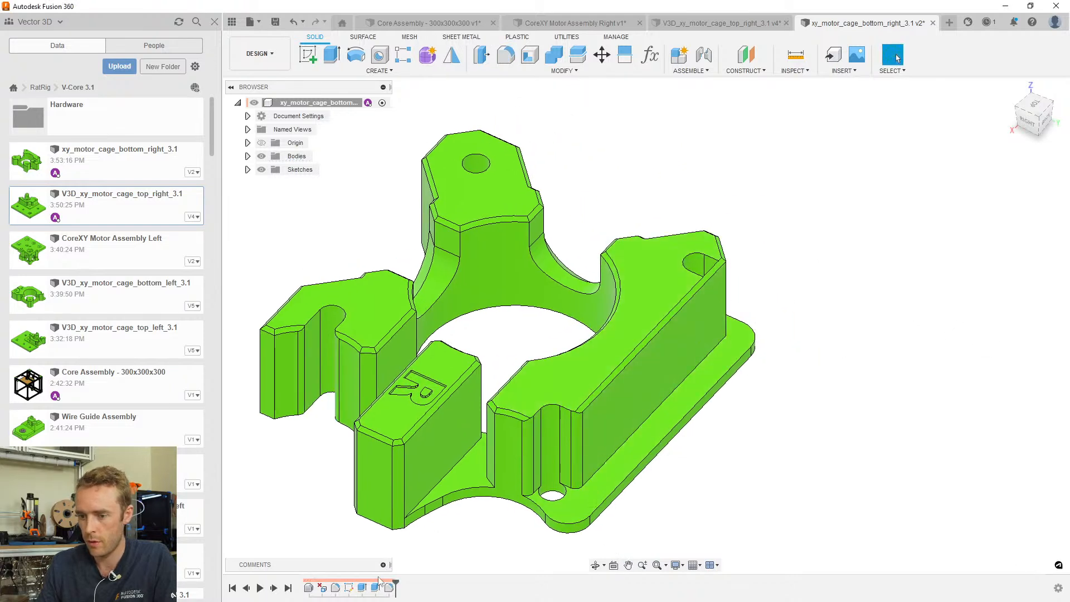
# Edit the slot extrusion to include the missed profile at the mouth of the long block's far slot
pyautogui.doubleClick(361, 588)
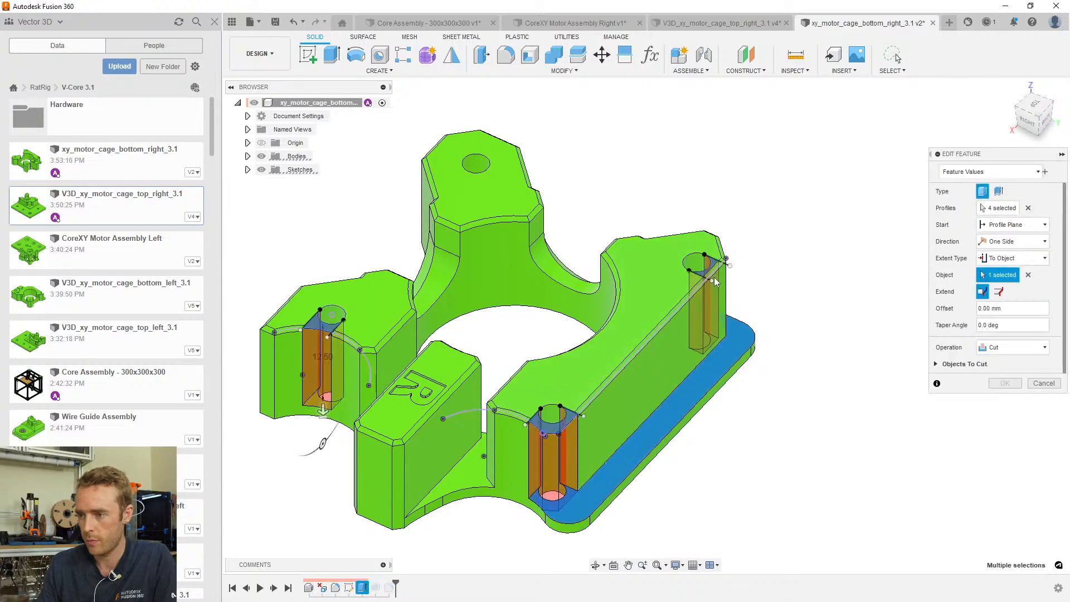
pyautogui.scroll(3, 714, 276)
pyautogui.click(714, 276)
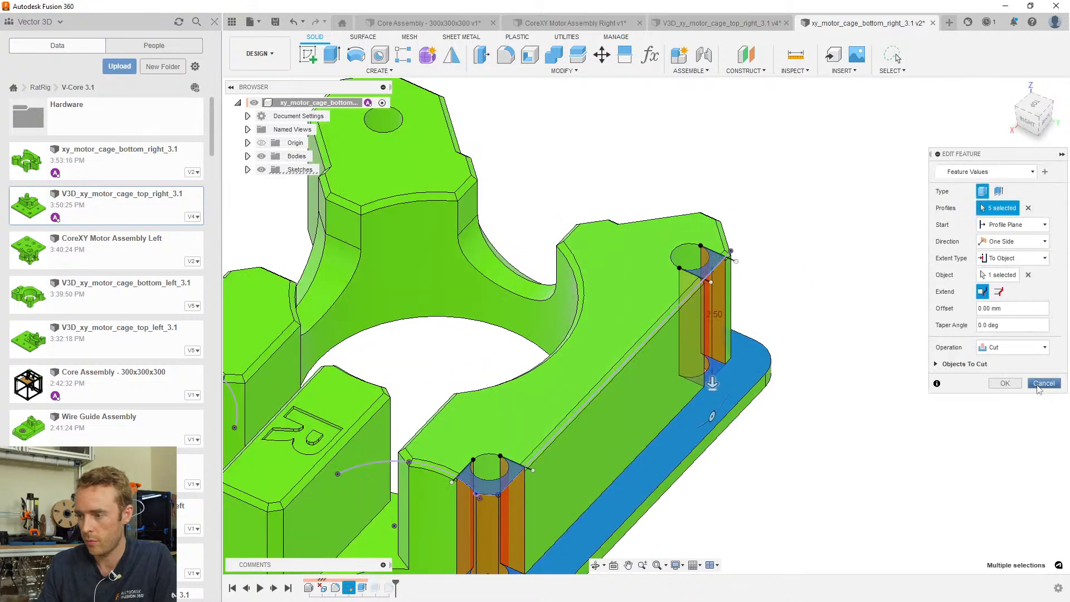
pyautogui.click(1005, 383)
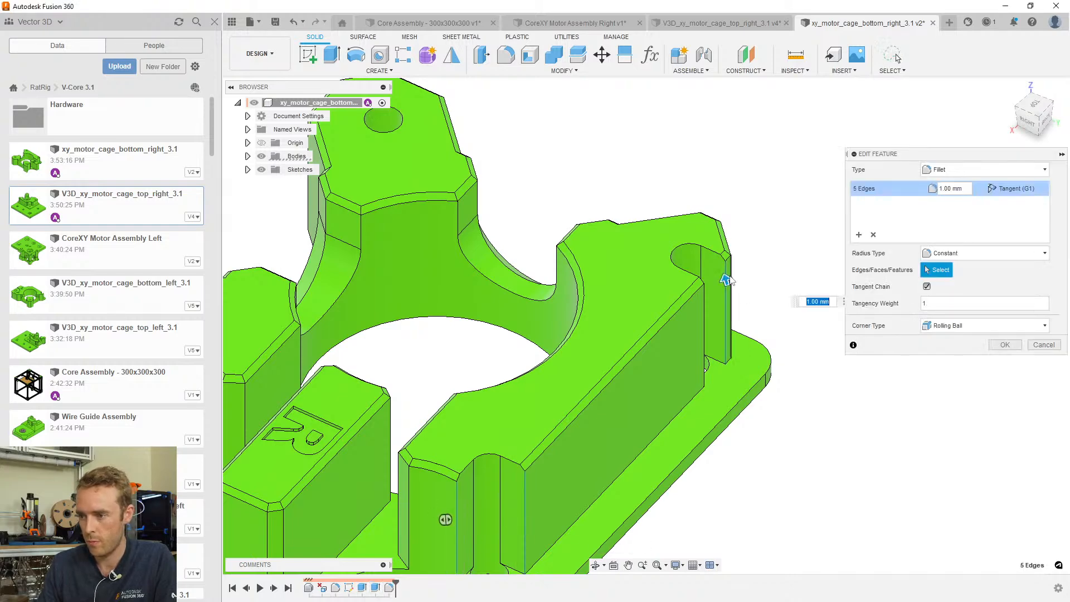
# Add the vertical mouth edges of the long block's far slot to the existing 1 mm fillet
pyautogui.click(701, 322)
pyautogui.scroll(-5, 604, 387)
pyautogui.keyDown('shift'); pyautogui.moveTo(604, 386); pyautogui.dragTo(546, 420, button='middle'); pyautogui.keyUp('shift')
pyautogui.scroll(3, 616, 341)
pyautogui.moveTo(561, 355); pyautogui.dragTo(678, 386, button='middle')
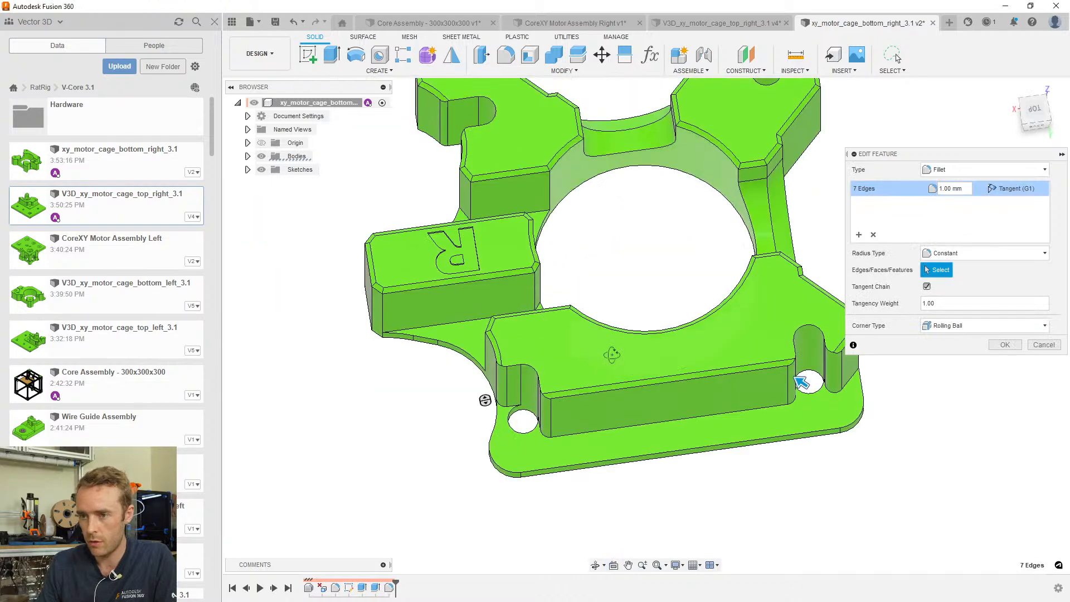
pyautogui.keyDown('shift'); pyautogui.moveTo(609, 356); pyautogui.dragTo(651, 343, button='middle'); pyautogui.keyUp('shift')
pyautogui.click(1001, 344)
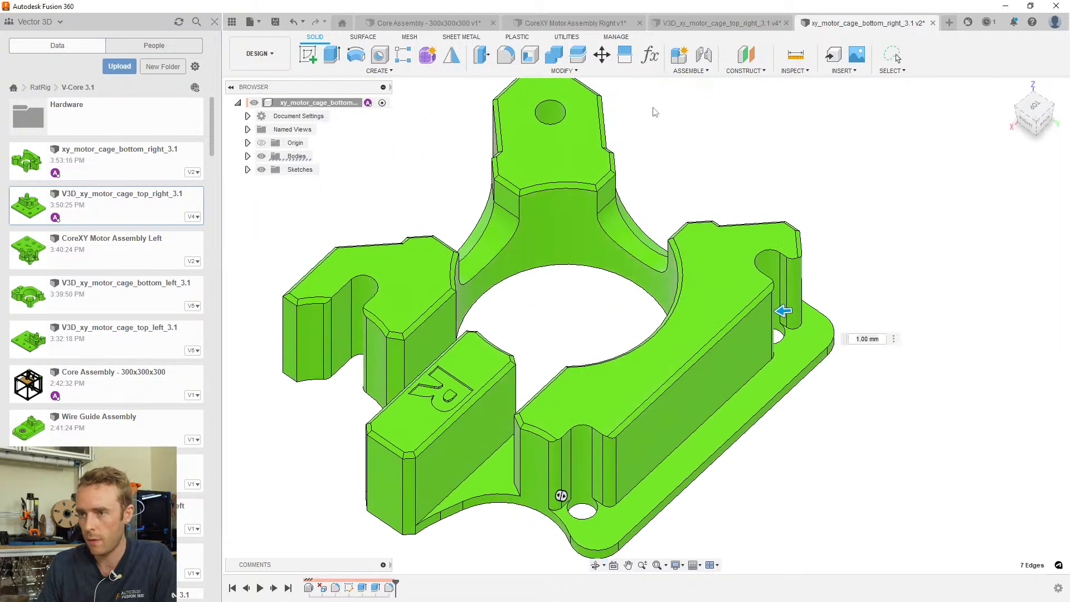
# Chamfer the upper edges of the open hole slots by 0.5 mm on both sides with a Two Distance chamfer
pyautogui.click(505, 71)
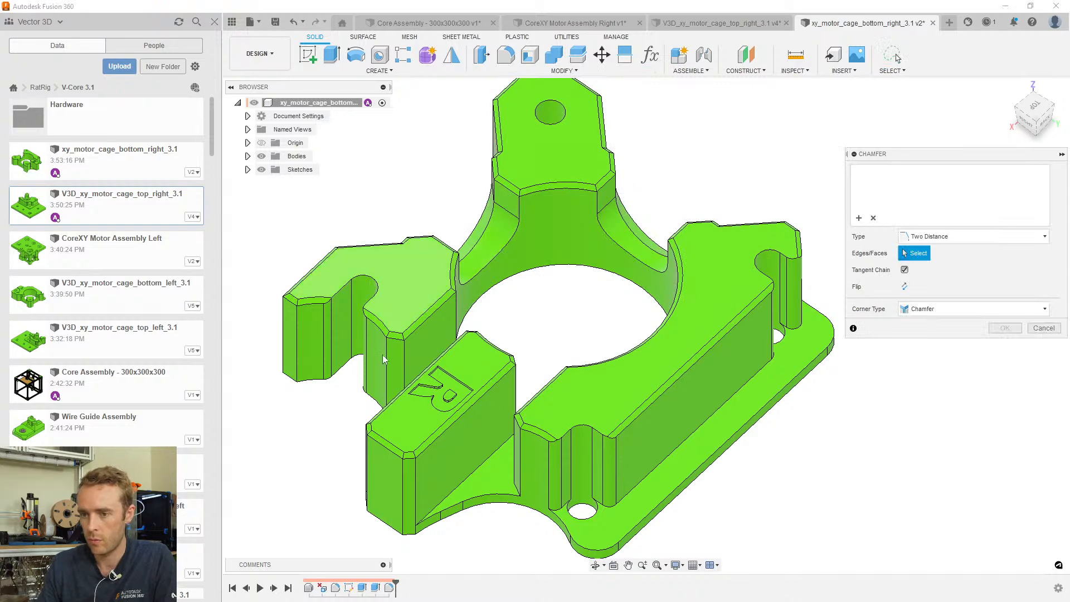
pyautogui.scroll(-2, 482, 333)
pyautogui.keyDown('shift'); pyautogui.moveTo(483, 334); pyautogui.dragTo(527, 354, button='middle'); pyautogui.keyUp('shift')
pyautogui.scroll(3, 527, 354)
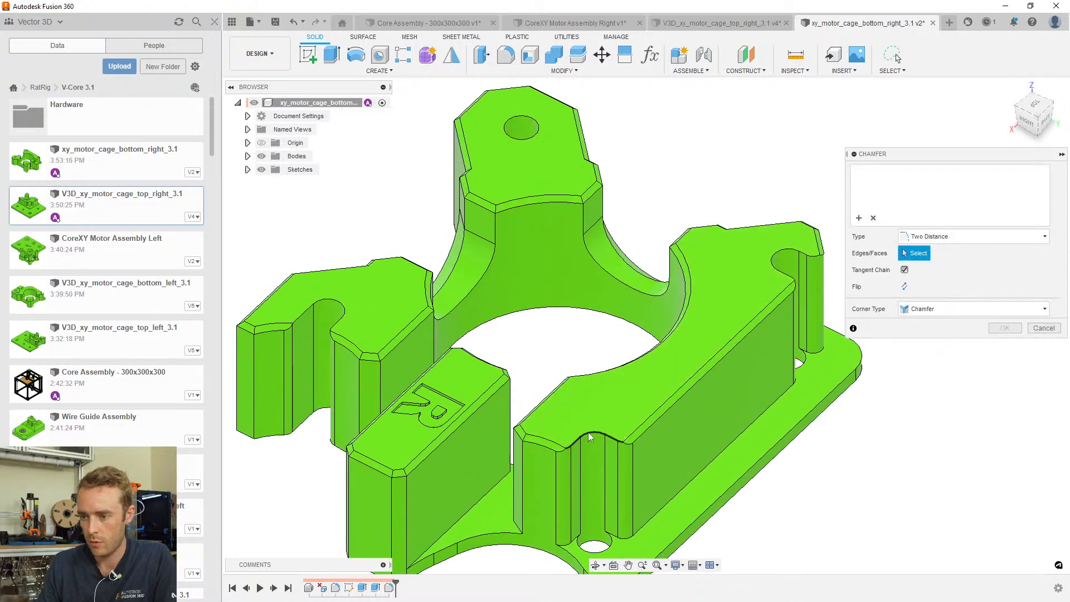
pyautogui.click(587, 432)
pyautogui.click(327, 300)
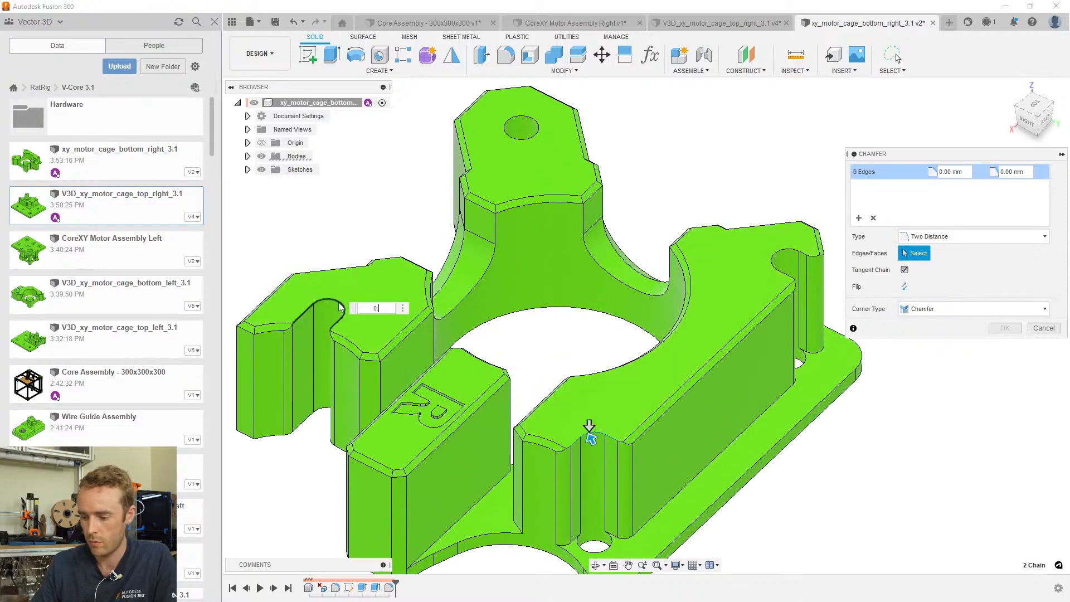
pyautogui.write('0.5')
pyautogui.press('Tab')
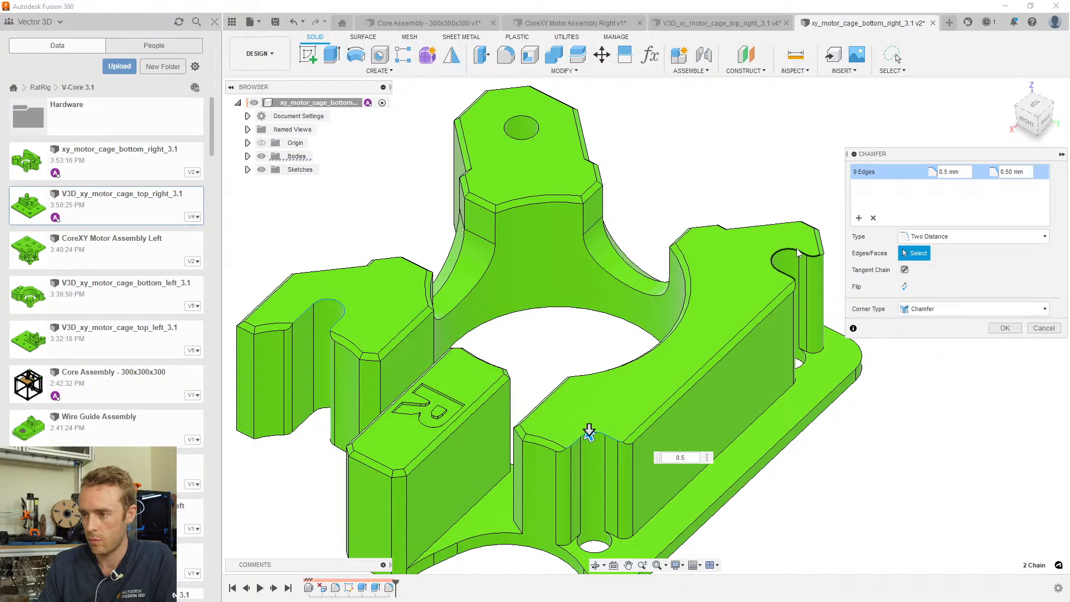
pyautogui.click(1004, 327)
pyautogui.scroll(-3, 794, 347)
pyautogui.keyDown('shift'); pyautogui.moveTo(792, 347); pyautogui.dragTo(723, 357, button='middle'); pyautogui.keyUp('shift')
pyautogui.scroll(-2, 741, 387)
# Roll the design history back to just after its first feature and duplicate the xy_motor_cage_bottom_right body in place
pyautogui.moveTo(409, 581); pyautogui.dragTo(314, 583)
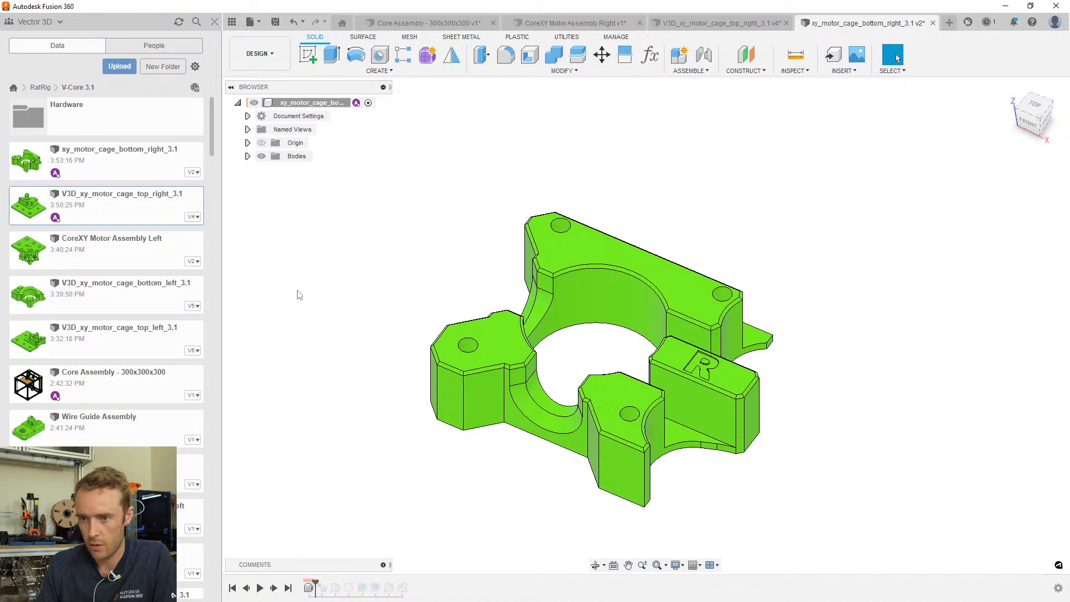
pyautogui.click(248, 156)
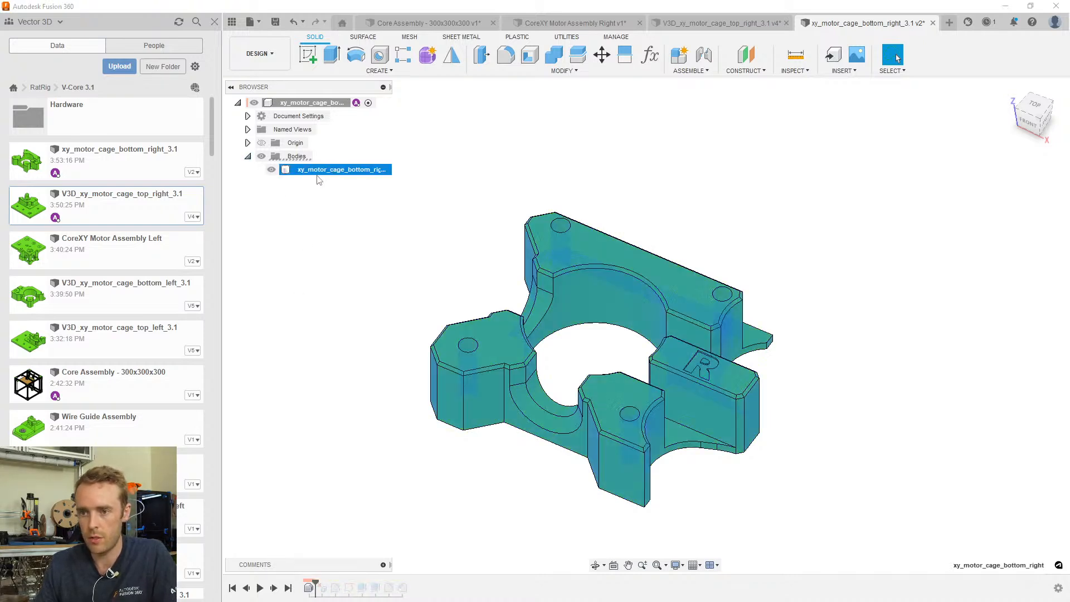
pyautogui.hotkey('ctrl', 'v')
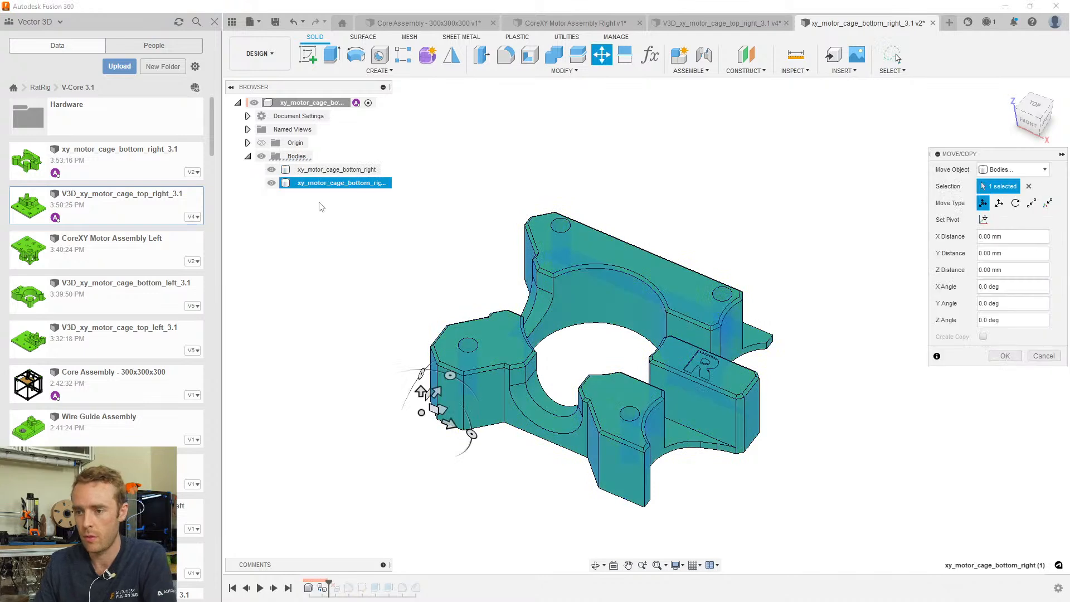
pyautogui.press('Return')
# Rename the source body as Original and its copy as Modified, and hide the Original body
pyautogui.click(329, 171)
pyautogui.doubleClick(329, 171)
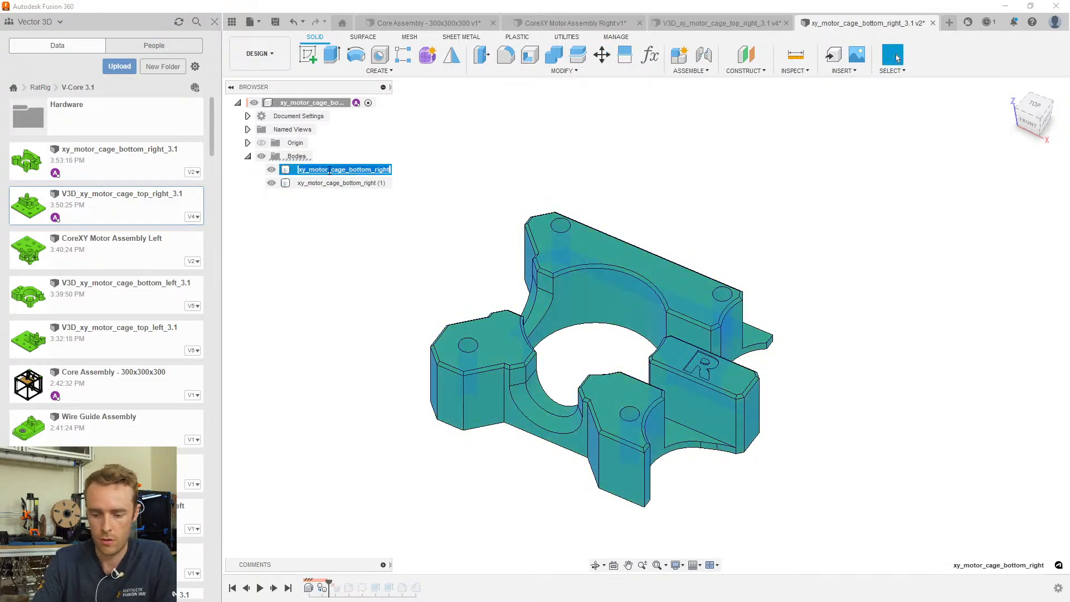
pyautogui.write('Original')
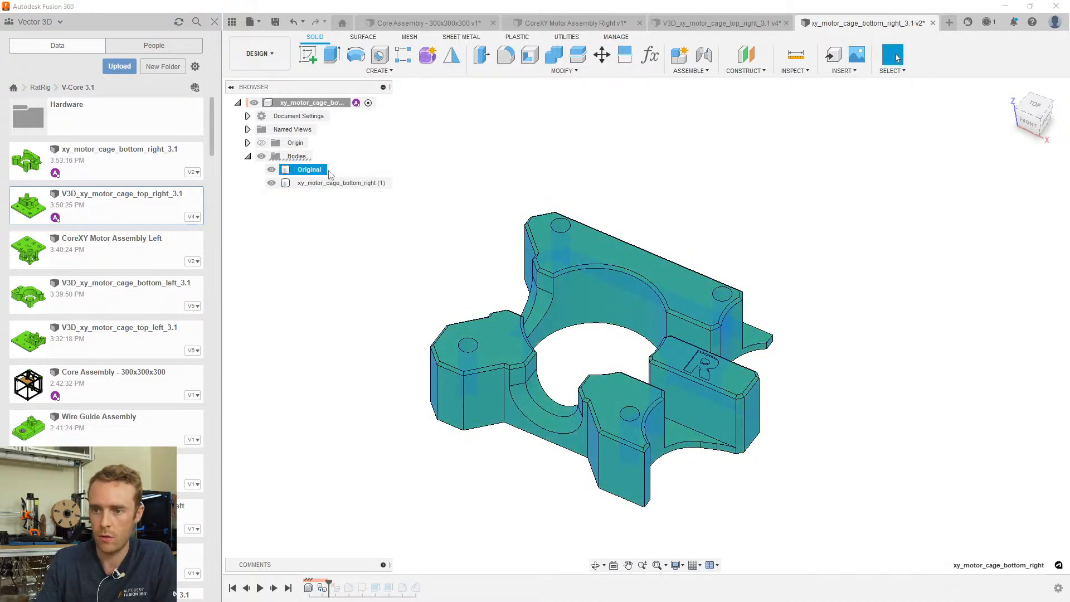
pyautogui.doubleClick(333, 184)
pyautogui.write('Modified')
pyautogui.press('Return')
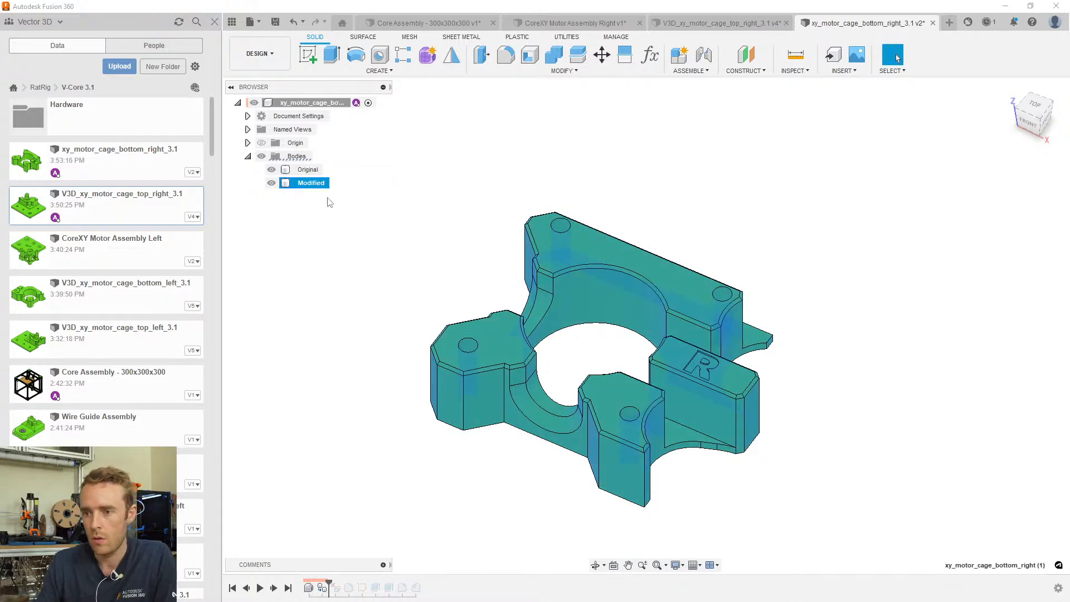
pyautogui.click(323, 210)
pyautogui.click(271, 170)
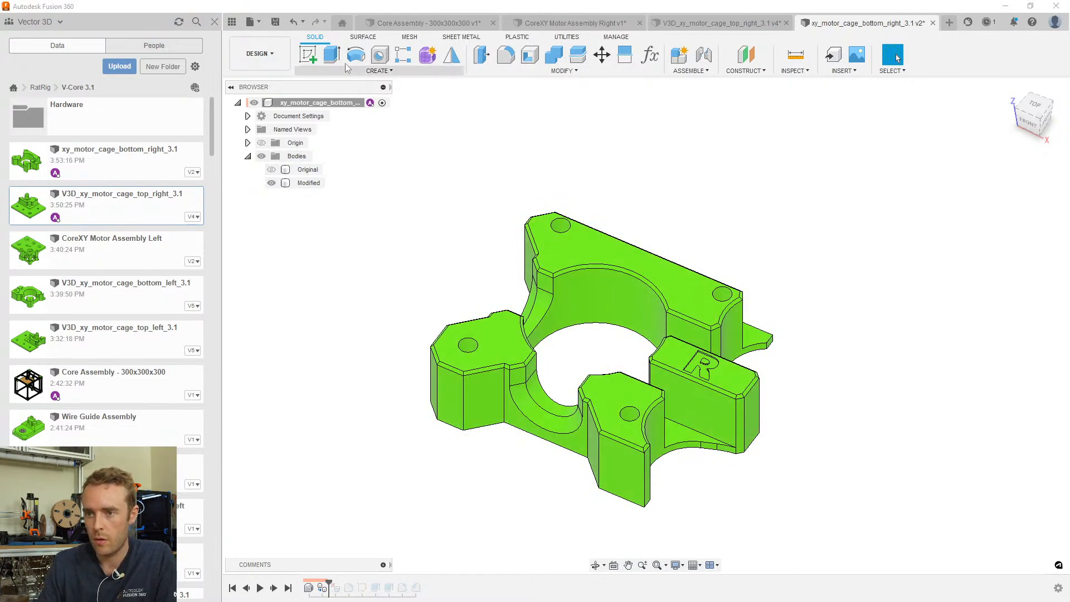
# Offset the cylindrical faces of the Modified body's four screw holes by -0.1 mm
pyautogui.press('q')
pyautogui.click(560, 227)
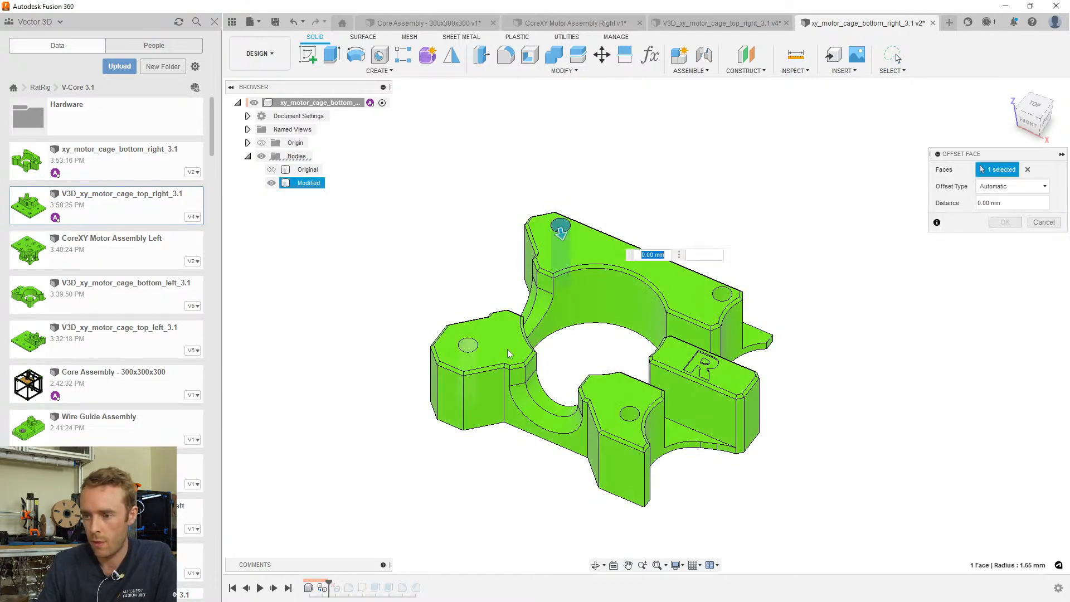
pyautogui.click(470, 346)
pyautogui.click(629, 414)
pyautogui.click(721, 294)
pyautogui.write('-')
pyautogui.scroll(-1, 659, 313)
pyautogui.moveTo(658, 316)
pyautogui.keyDown('shift'); pyautogui.mouseDown(button='middle')
pyautogui.moveTo(648, 354)
pyautogui.moveTo(638, 191)
pyautogui.moveTo(663, 313)
pyautogui.mouseUp(button='middle'); pyautogui.keyUp('shift')
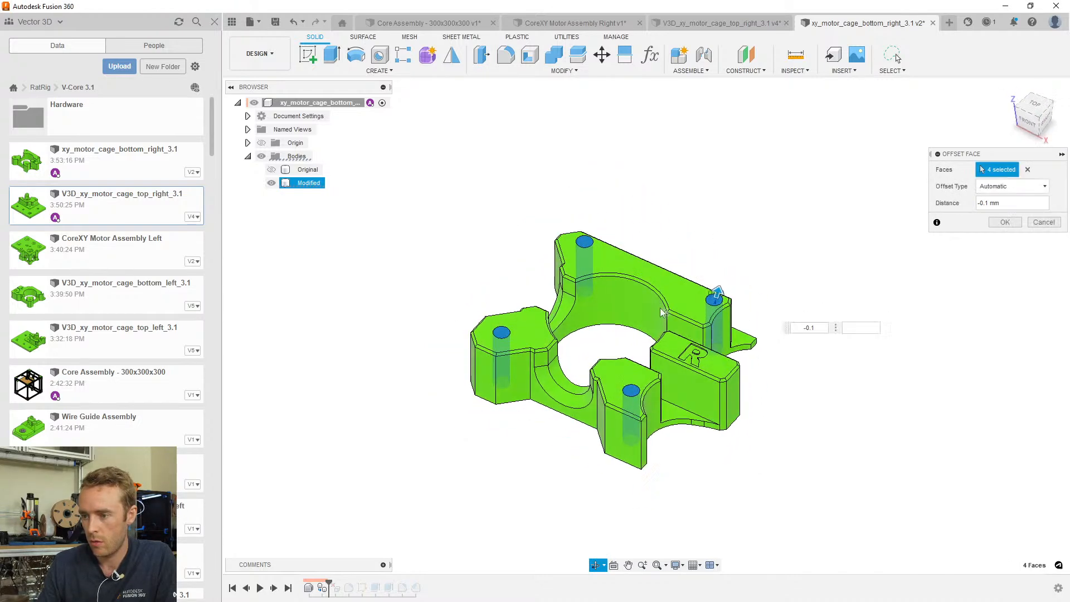
pyautogui.click(1005, 222)
# Roll the design history forward to its end to bring back all features
pyautogui.scroll(-1, 605, 375)
pyautogui.keyDown('shift'); pyautogui.moveTo(605, 374); pyautogui.dragTo(601, 394, button='middle'); pyautogui.keyUp('shift')
pyautogui.moveTo(343, 583); pyautogui.dragTo(436, 584)
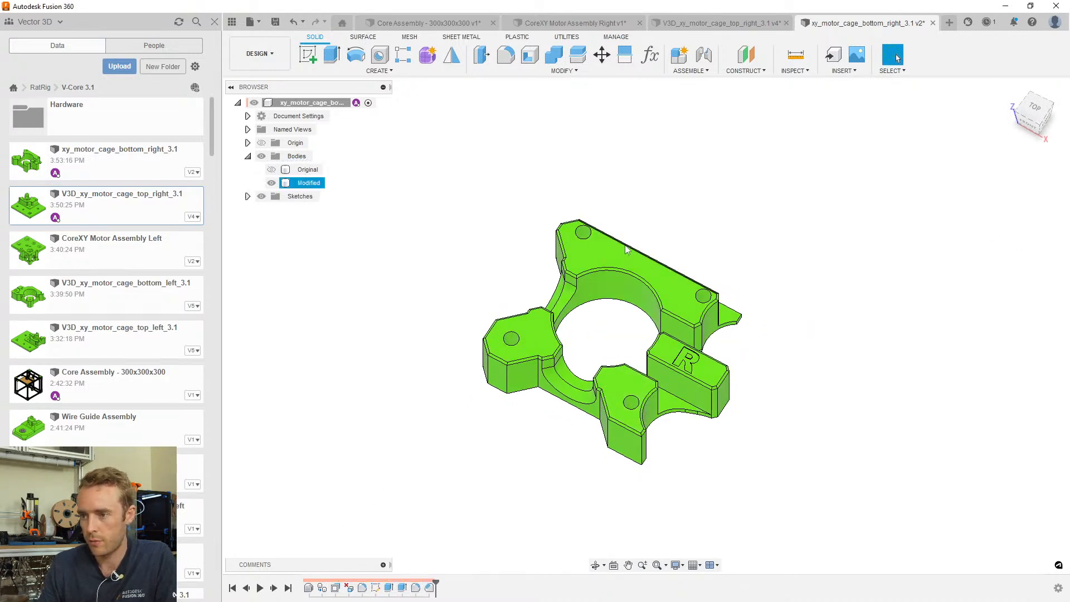
# Compare the Original and Modified bodies by showing each one alone
pyautogui.scroll(2, 626, 247)
pyautogui.keyDown('shift'); pyautogui.moveTo(597, 312); pyautogui.dragTo(523, 333, button='middle'); pyautogui.keyUp('shift')
pyautogui.click(308, 182)
pyautogui.click(433, 505)
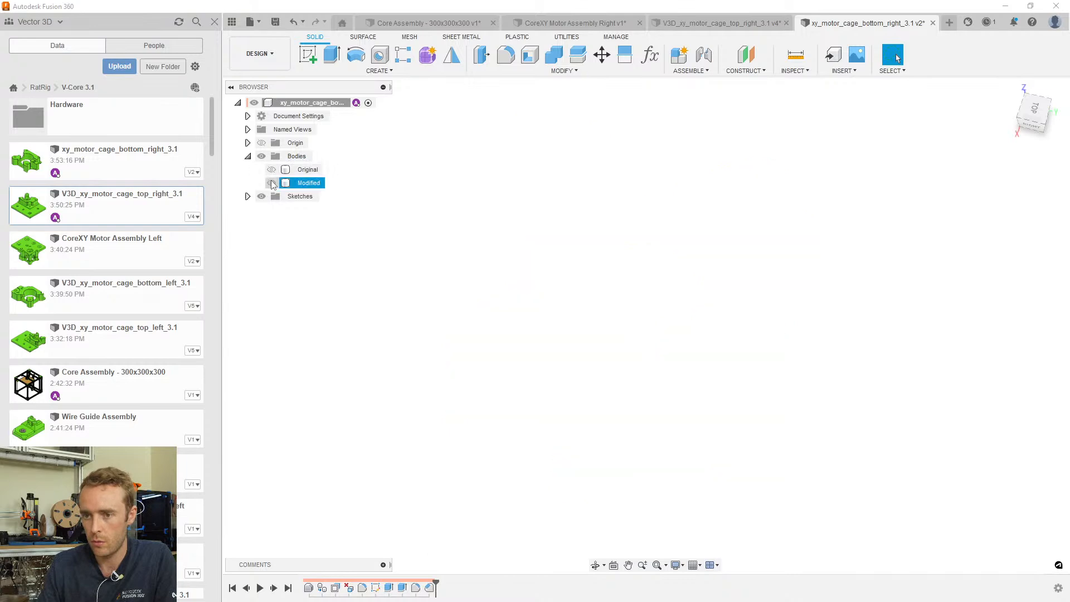
pyautogui.click(272, 183)
pyautogui.click(271, 171)
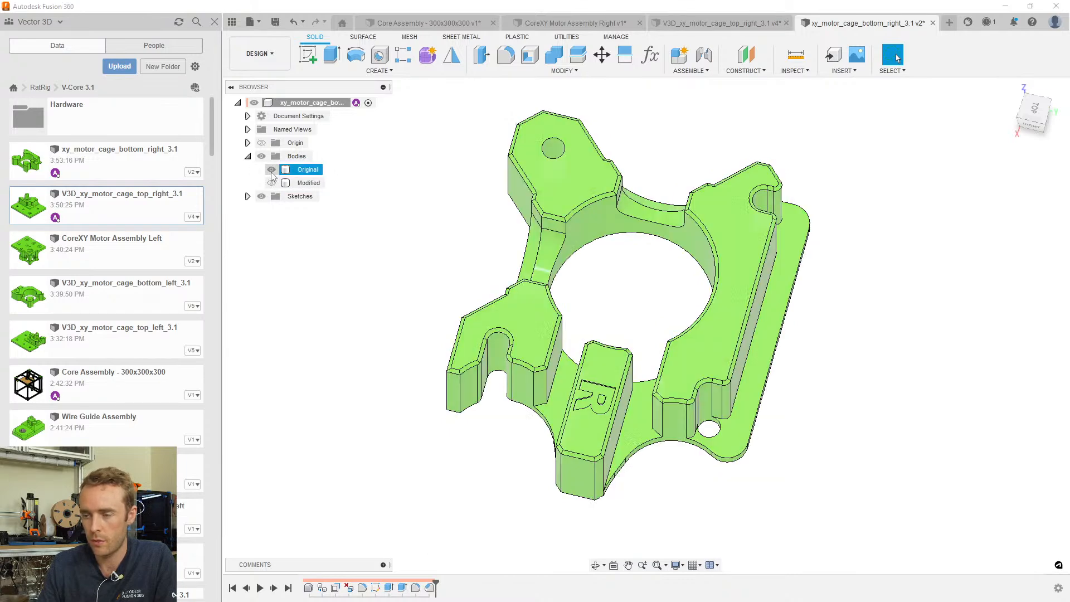
pyautogui.click(271, 169)
pyautogui.click(271, 183)
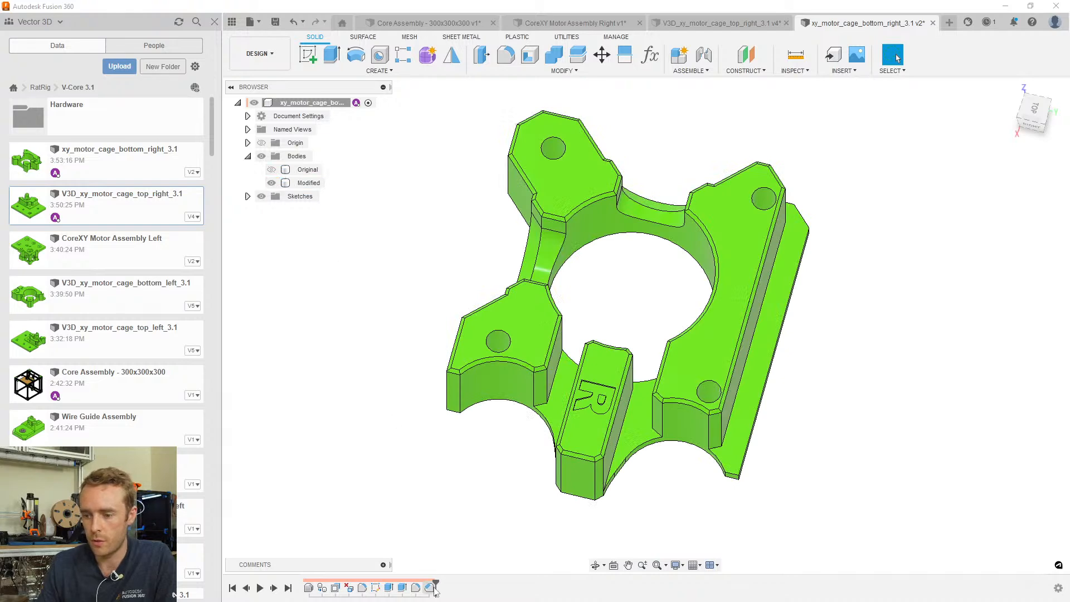
# Show the Original body and hide the Modified body
pyautogui.click(272, 169)
pyautogui.keyDown('shift'); pyautogui.moveTo(446, 317); pyautogui.dragTo(530, 290, button='middle'); pyautogui.keyUp('shift')
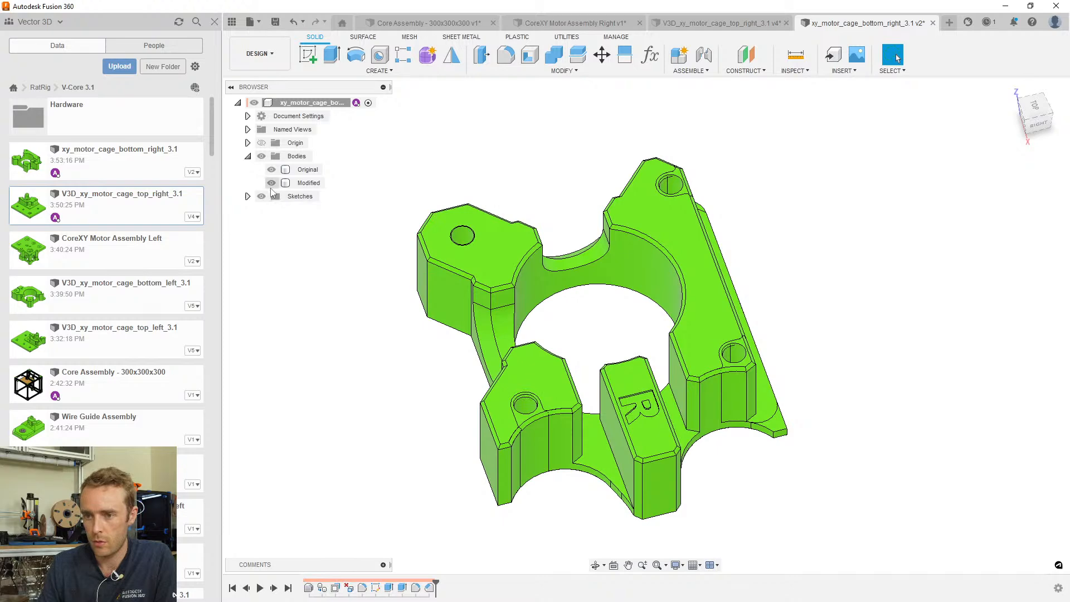
pyautogui.click(271, 183)
# Edit the existing face offset to replace its selected faces with the Original body's four screw hole faces, offset by -0.1 mm
pyautogui.doubleClick(335, 589)
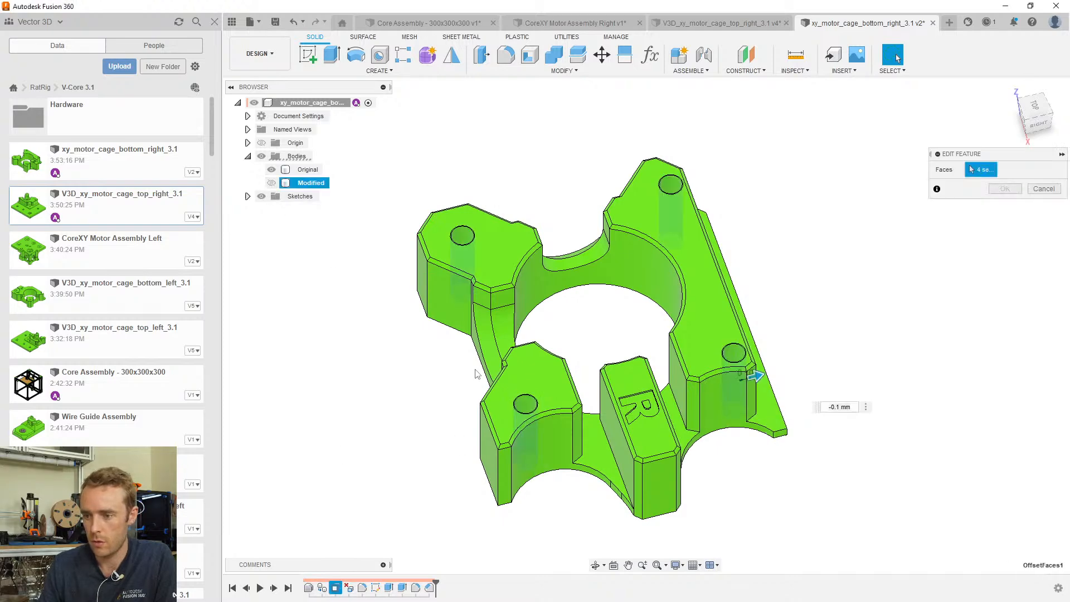
pyautogui.keyDown('shift'); pyautogui.moveTo(474, 373); pyautogui.dragTo(504, 367, button='middle'); pyautogui.keyUp('shift')
pyautogui.click(1018, 170)
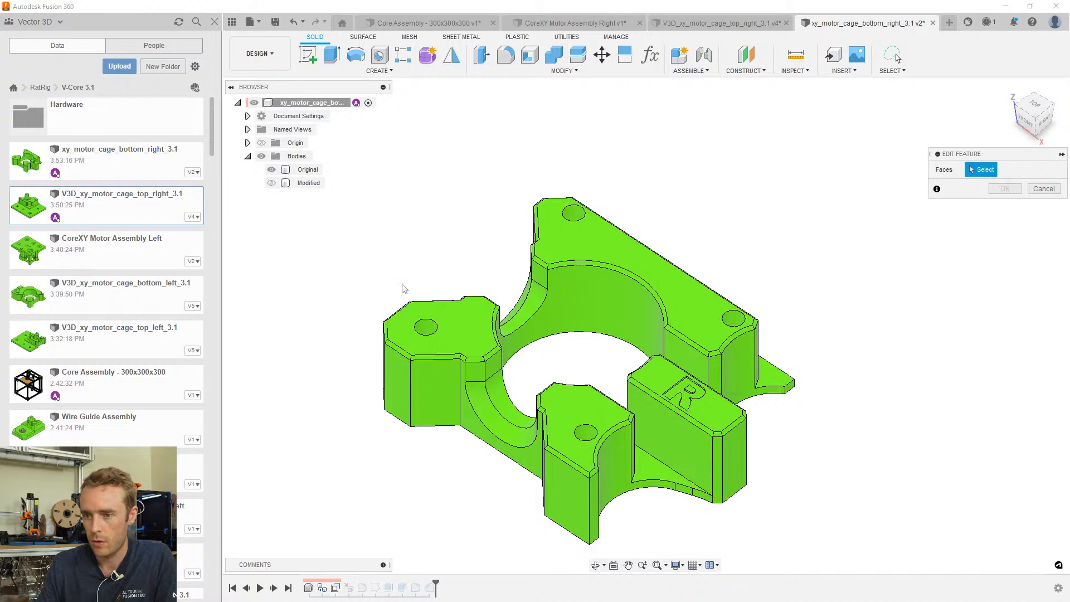
pyautogui.click(426, 328)
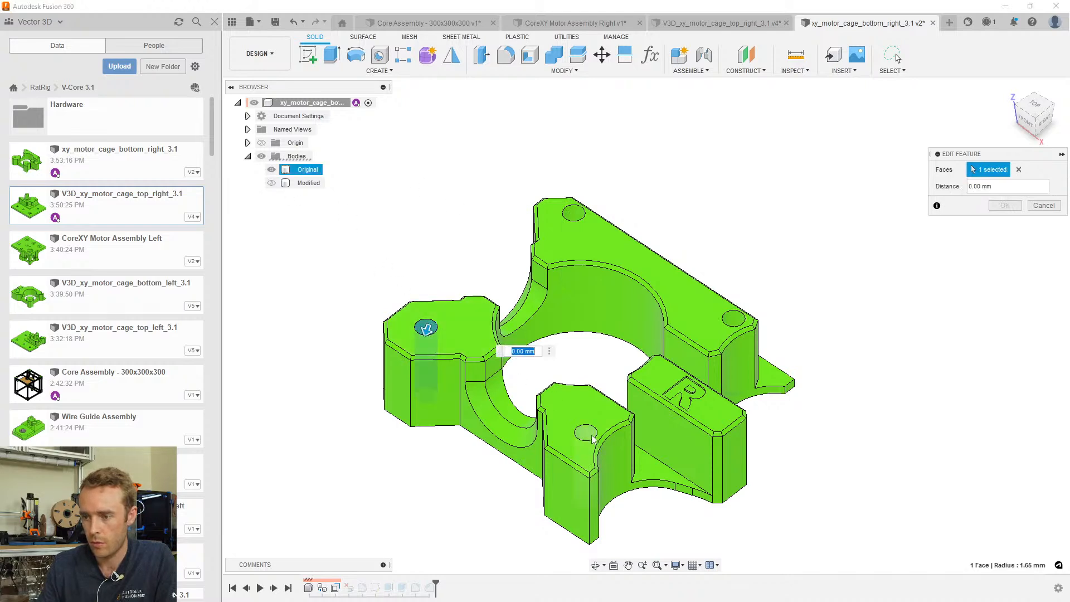
pyautogui.click(585, 433)
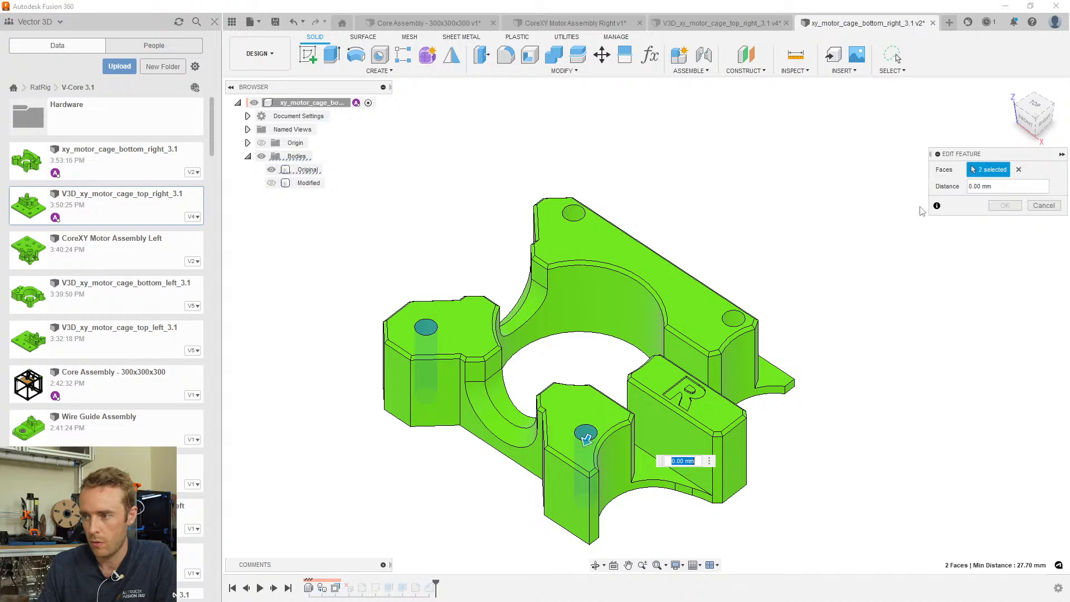
pyautogui.click(734, 316)
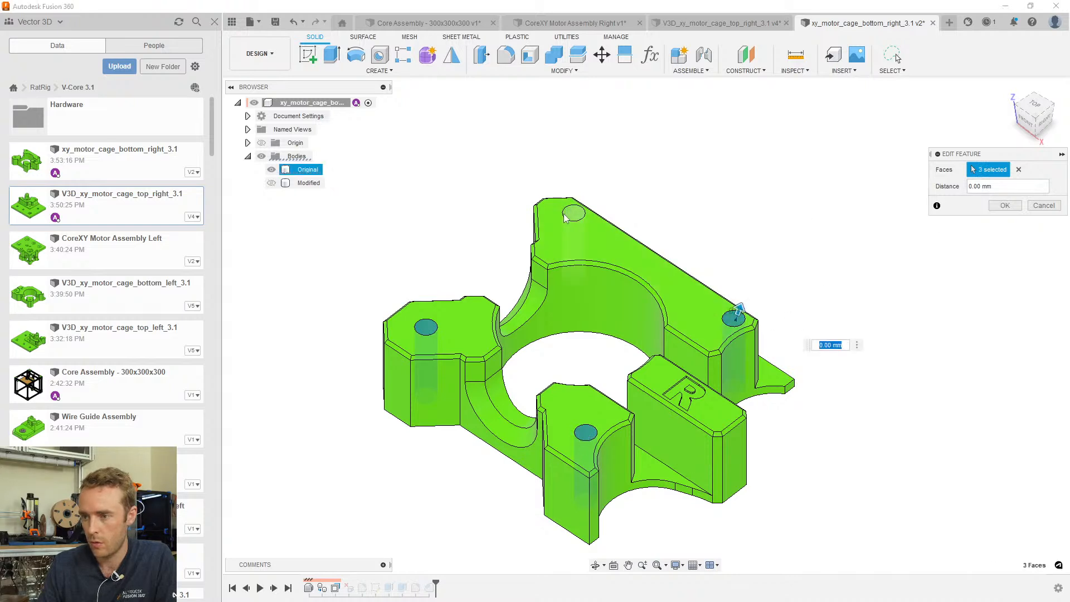
pyautogui.click(573, 216)
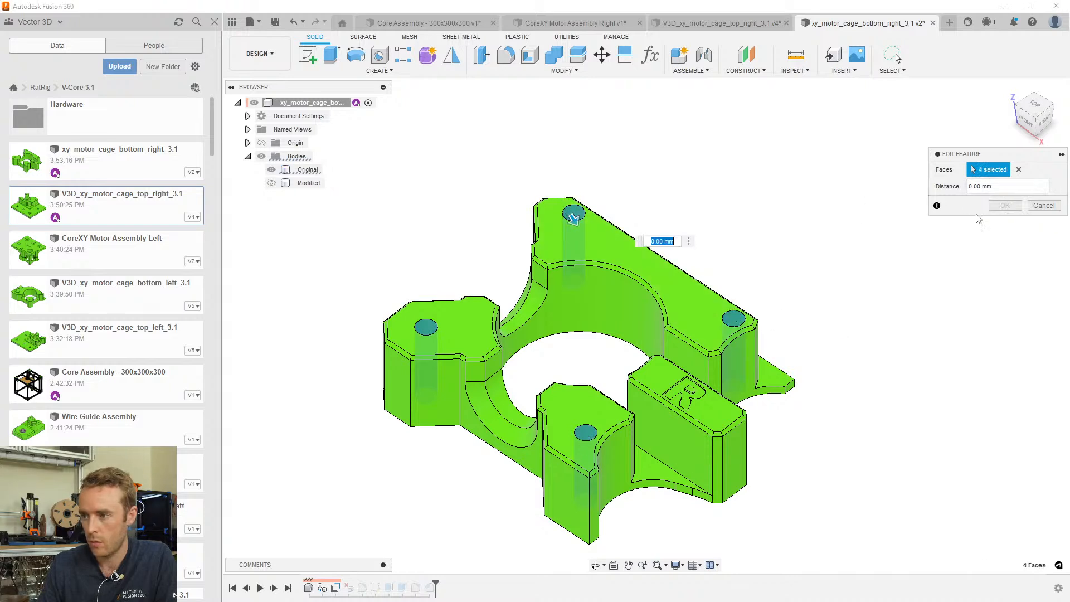
pyautogui.tripleClick(993, 186)
pyautogui.write('-0.1')
pyautogui.press('Return')
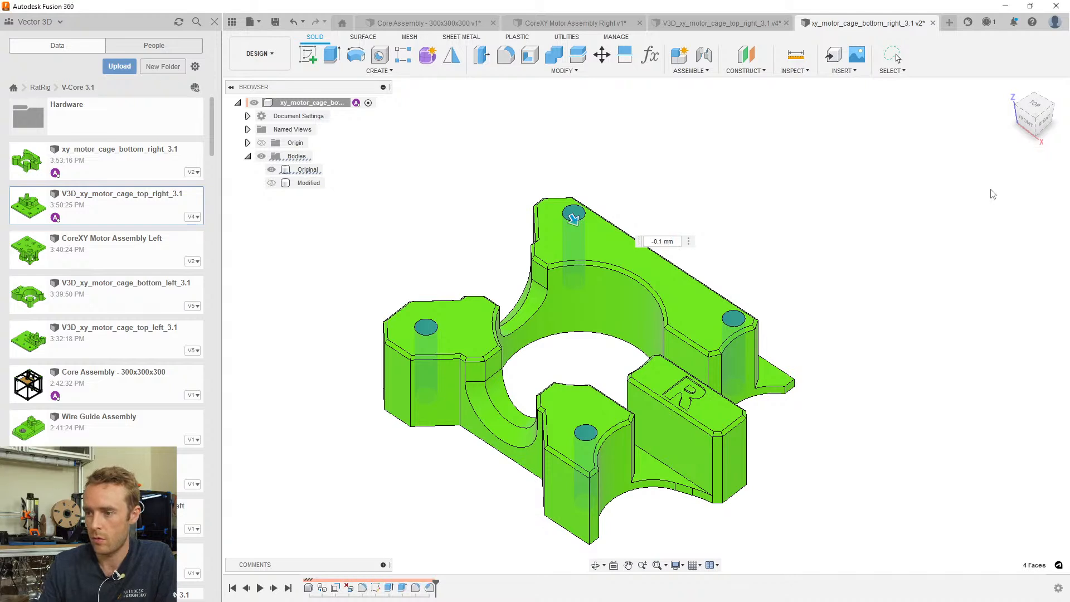
# Swap the two body names so the visible body is called Modified and the hidden one Original
pyautogui.doubleClick(306, 171)
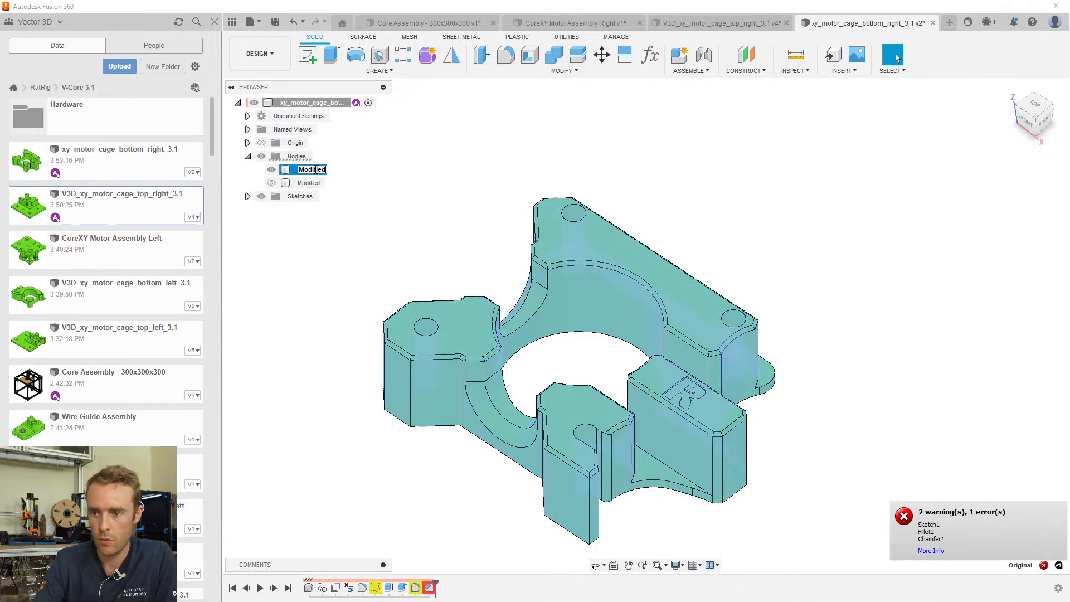
pyautogui.press('Return')
pyautogui.doubleClick(319, 182)
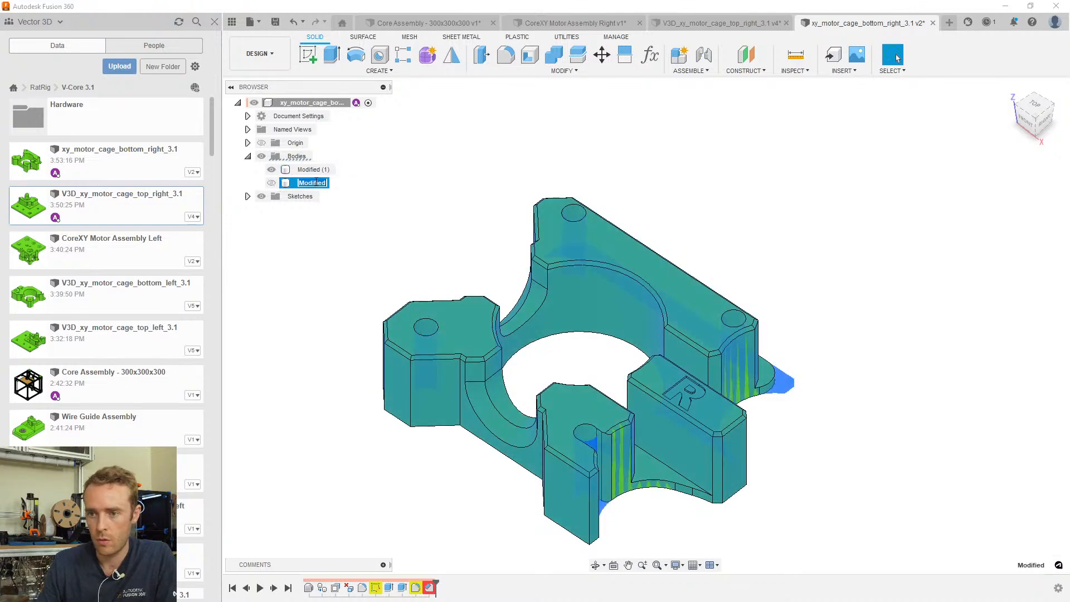
pyautogui.click(312, 170)
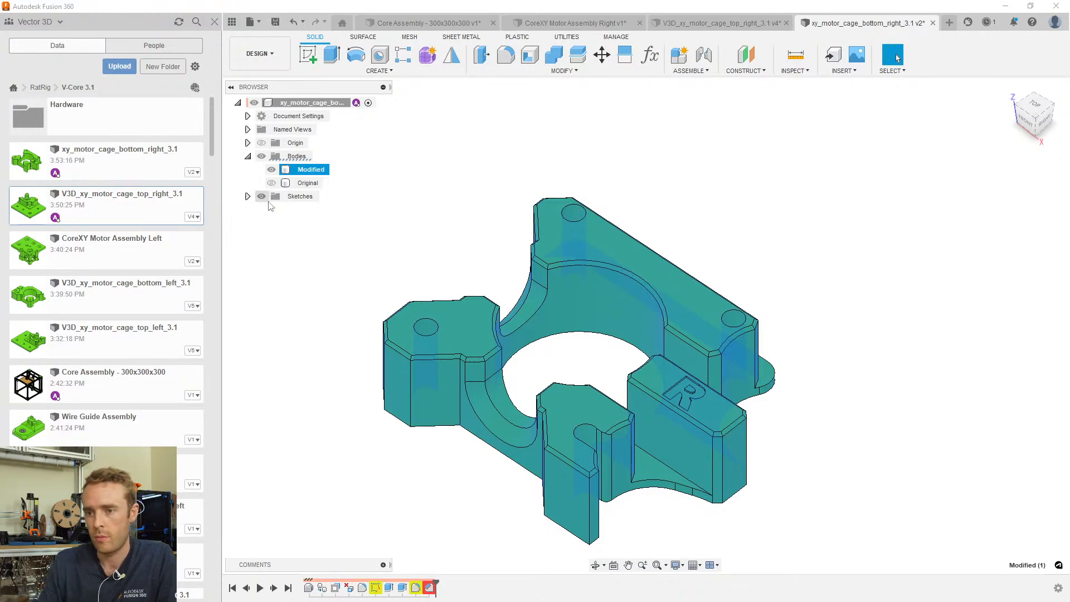
pyautogui.press('Escape')
# Examine Sketch1 and review its warning details to find which projected reference is affected
pyautogui.doubleClick(374, 588)
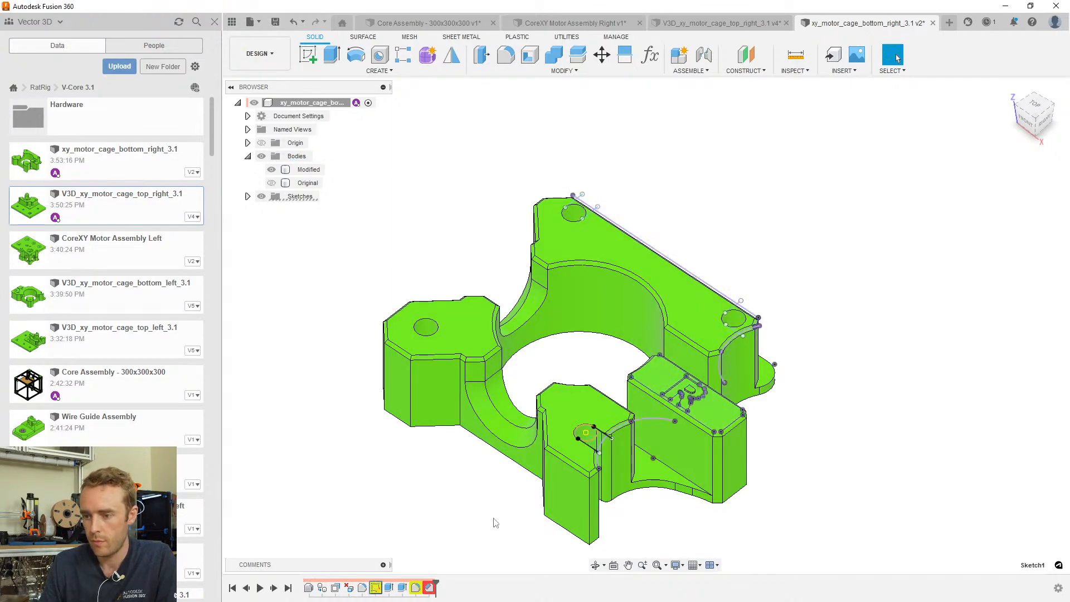
pyautogui.scroll(5, 641, 457)
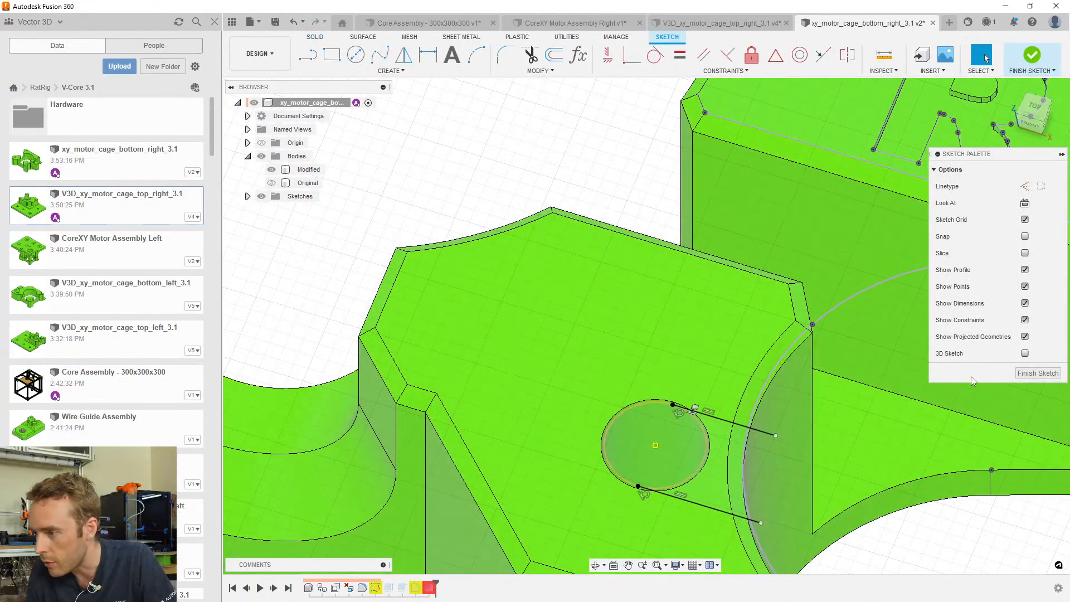
pyautogui.click(1014, 373)
pyautogui.rightClick(376, 588)
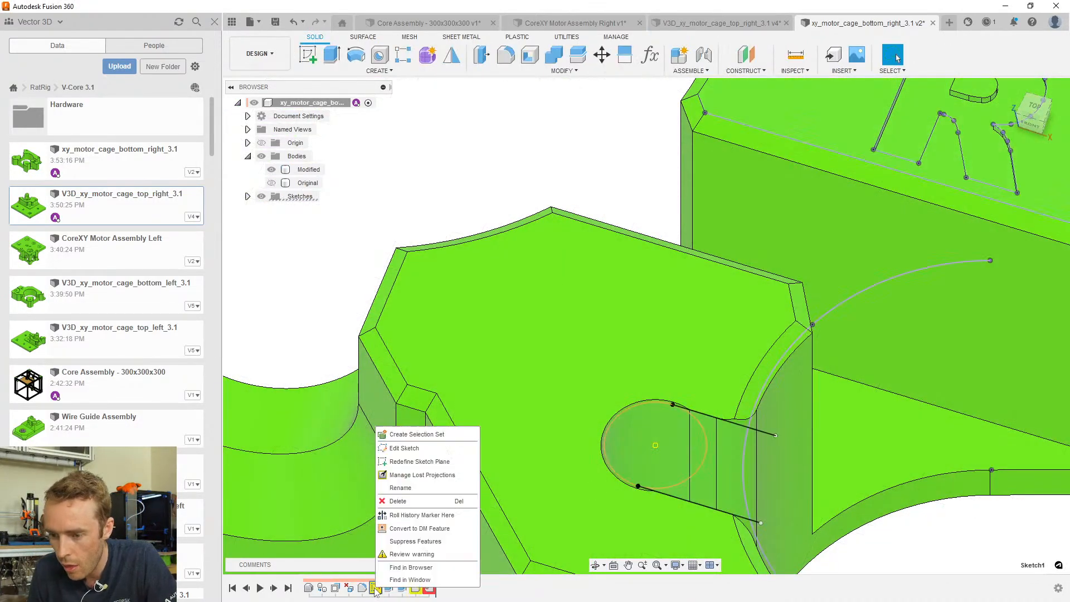
pyautogui.click(392, 556)
pyautogui.doubleClick(898, 450)
pyautogui.click(905, 472)
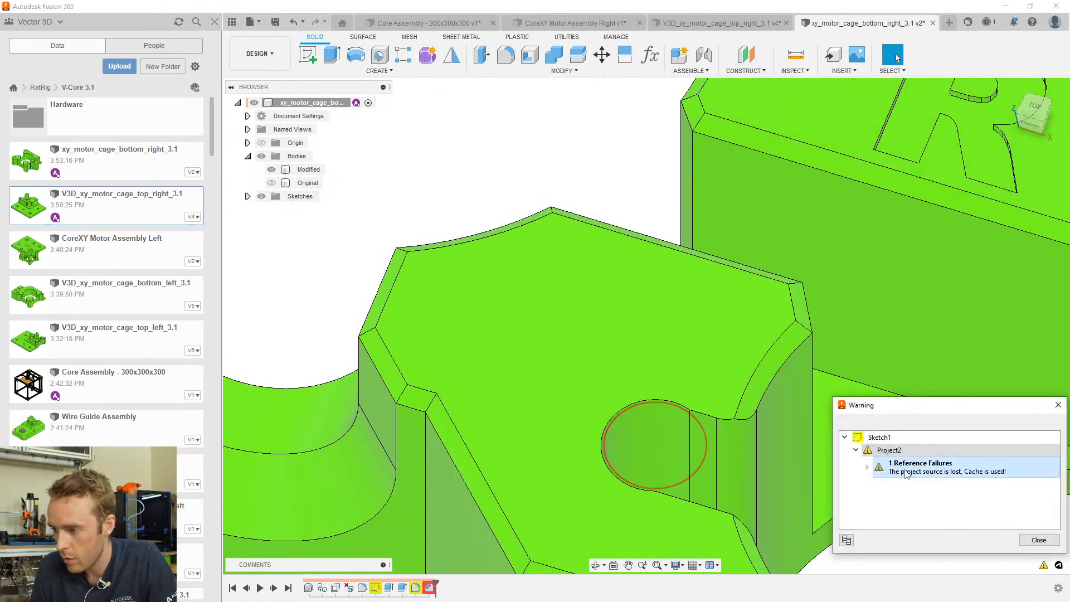
# Edit Sketch1 and relink the lost projection Edge 1 to the circular edge of the screw hole beside the black slot lines
pyautogui.doubleClick(885, 438)
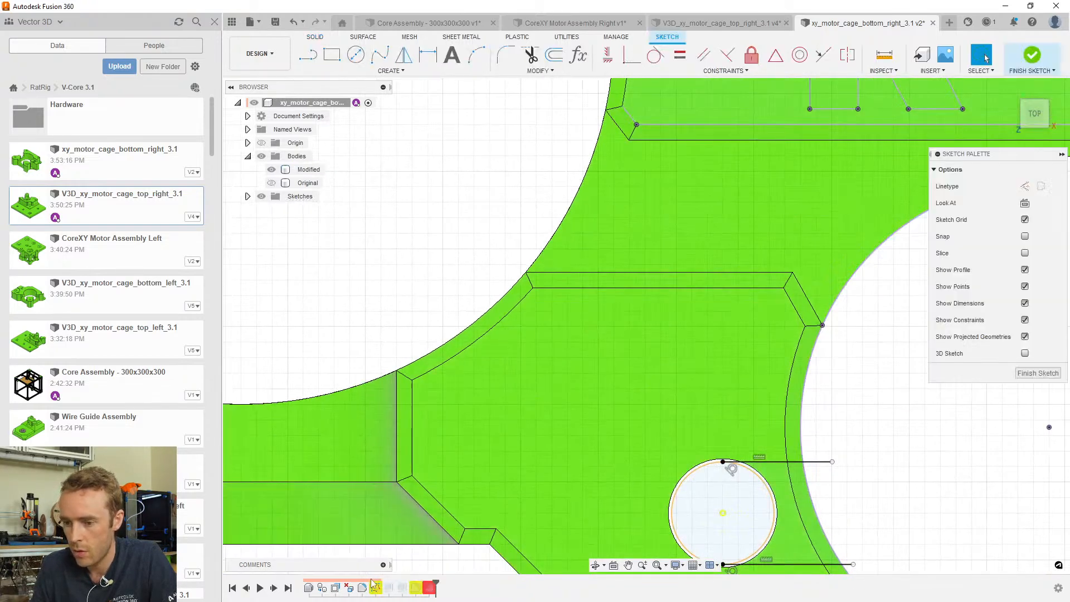
pyautogui.rightClick(375, 587)
pyautogui.click(403, 554)
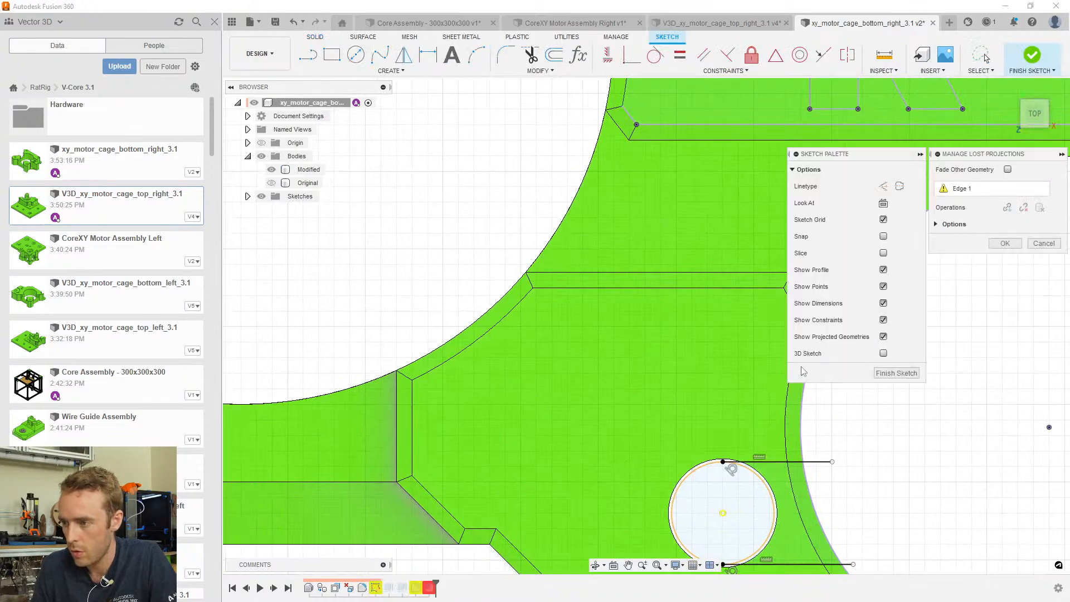
pyautogui.click(983, 191)
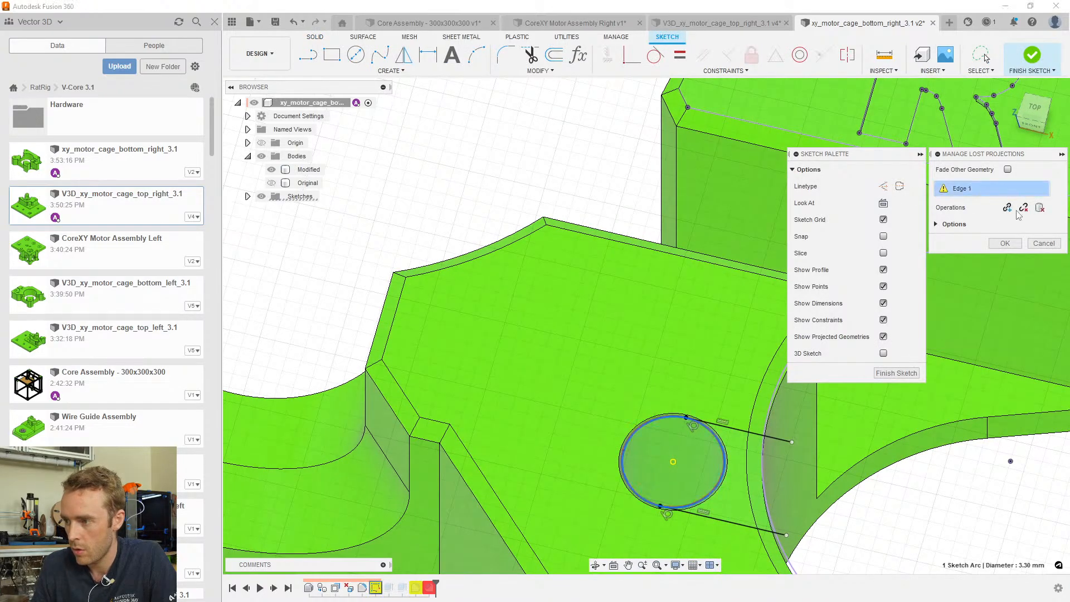
pyautogui.click(1007, 208)
pyautogui.click(664, 413)
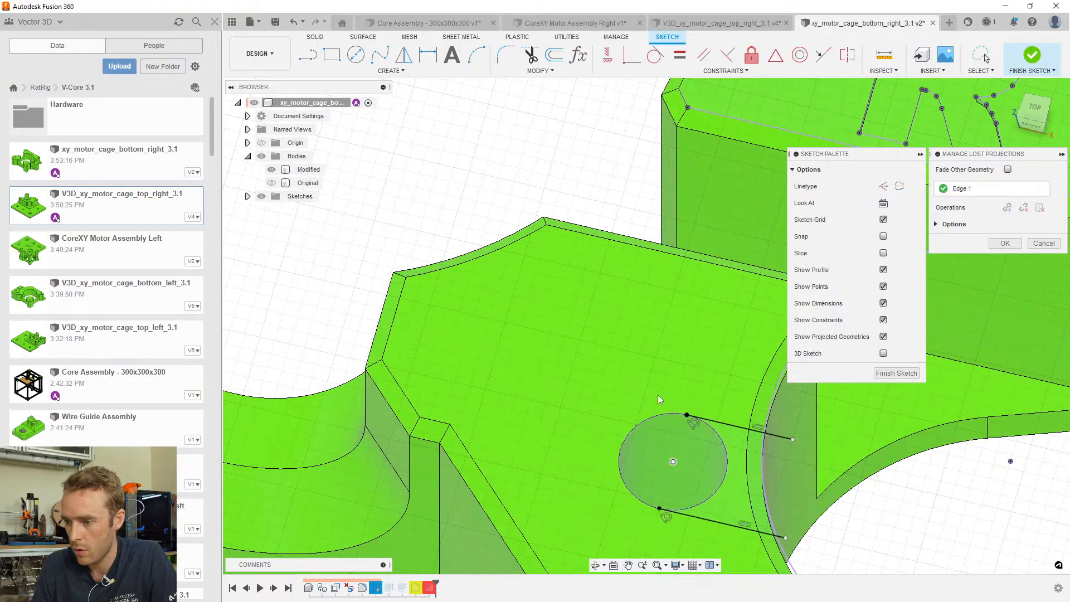
pyautogui.scroll(-4, 660, 391)
pyautogui.moveTo(653, 312); pyautogui.dragTo(566, 424, button='middle')
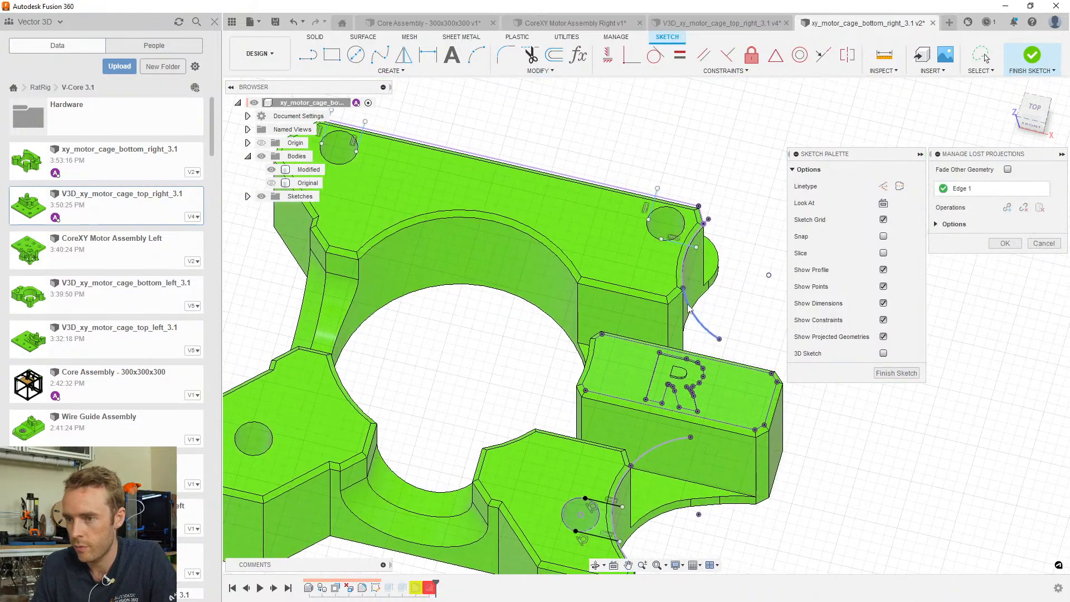
pyautogui.click(1006, 245)
# Project the circular edge of the screw hole at the near end of the long straight side into Sketch1
pyautogui.scroll(3, 685, 232)
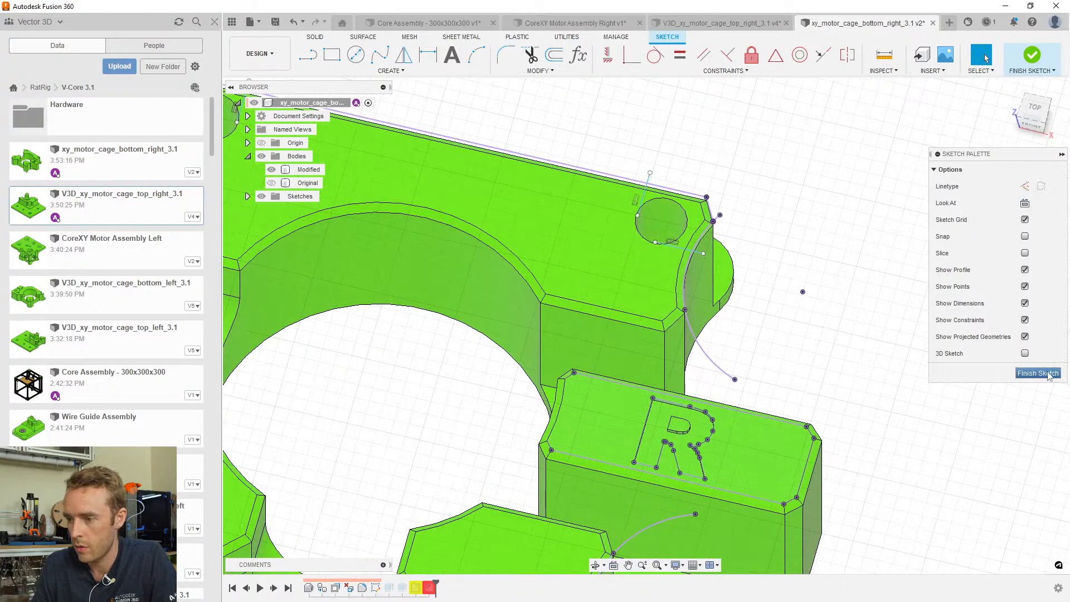
pyautogui.press('p')
pyautogui.click(682, 207)
pyautogui.press('Return')
pyautogui.scroll(-3, 502, 212)
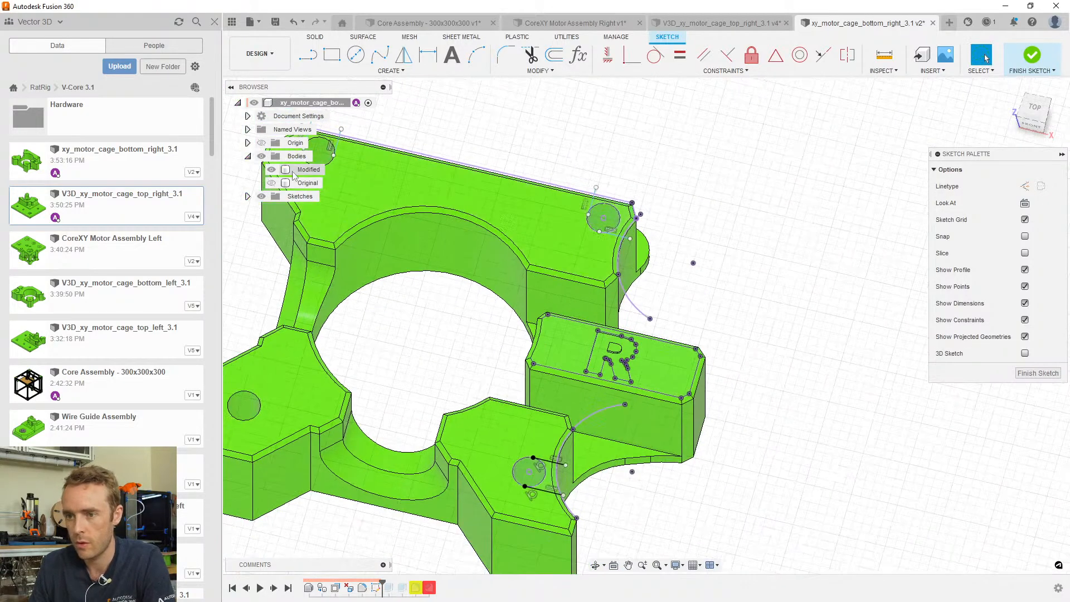
# Project the circular edge of the screw hole at the far end of the long straight side into Sketch1
pyautogui.click(331, 150)
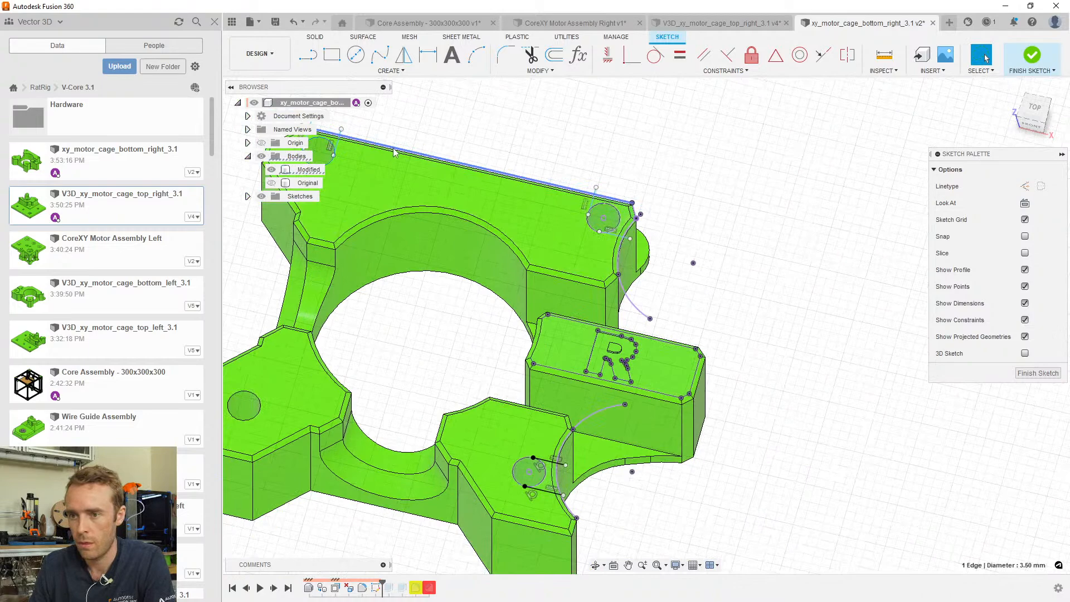
pyautogui.moveTo(431, 181); pyautogui.dragTo(564, 230, button='middle')
pyautogui.scroll(3, 451, 192)
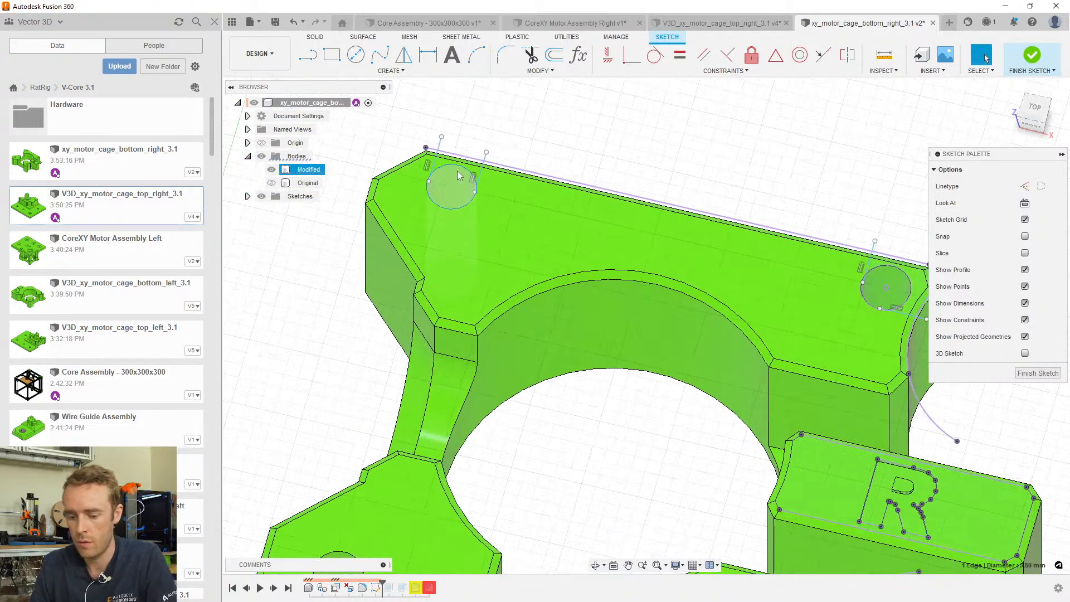
pyautogui.press('p')
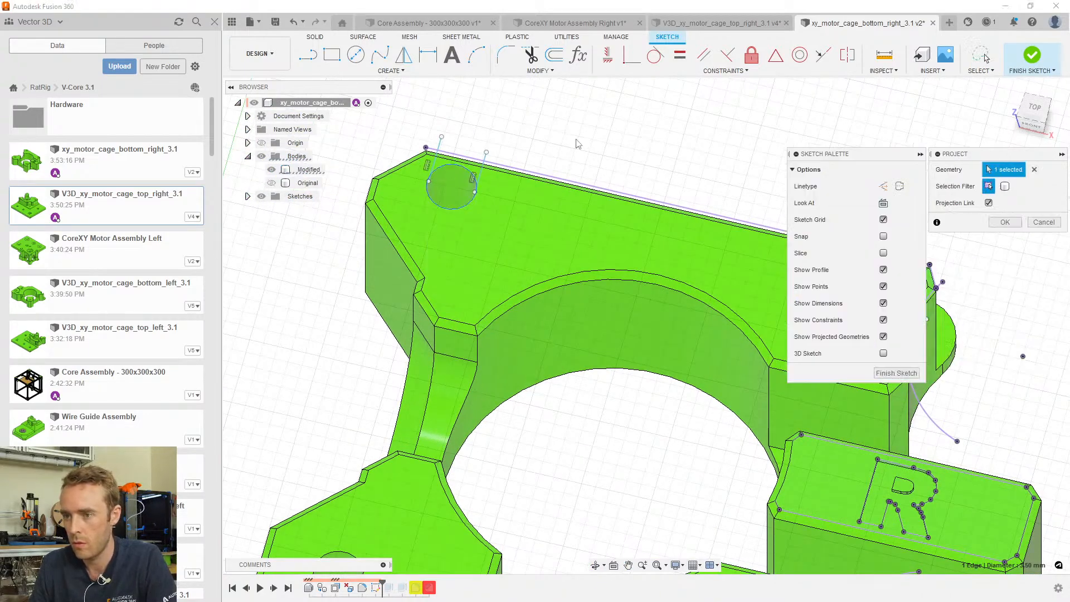
pyautogui.press('Return')
pyautogui.press('p')
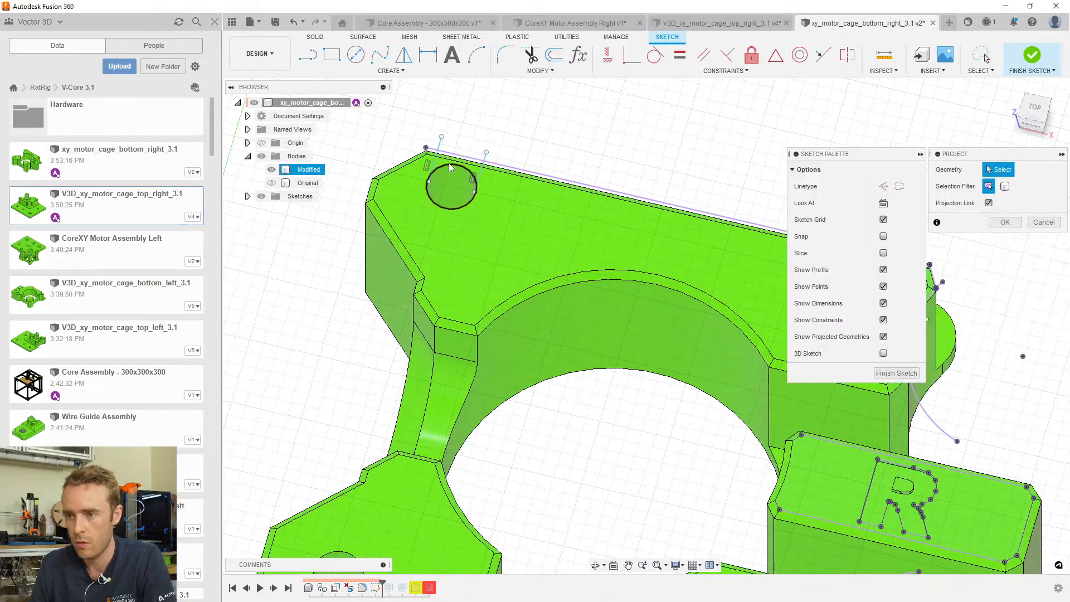
pyautogui.press('Return')
pyautogui.scroll(5, 450, 168)
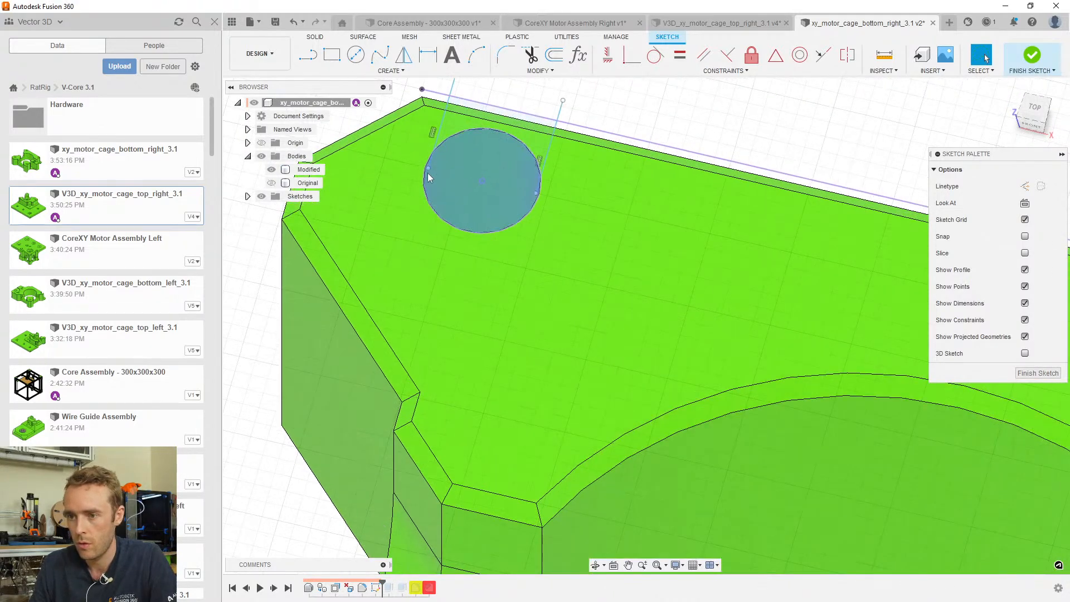
# Align both slot line ends with the projected circle's centre at the long side's far end using Horizontal/Vertical, and attach the second end to the circle
pyautogui.moveTo(424, 168)
pyautogui.mouseDown()
pyautogui.moveTo(480, 181)
pyautogui.moveTo(426, 168)
pyautogui.mouseUp()
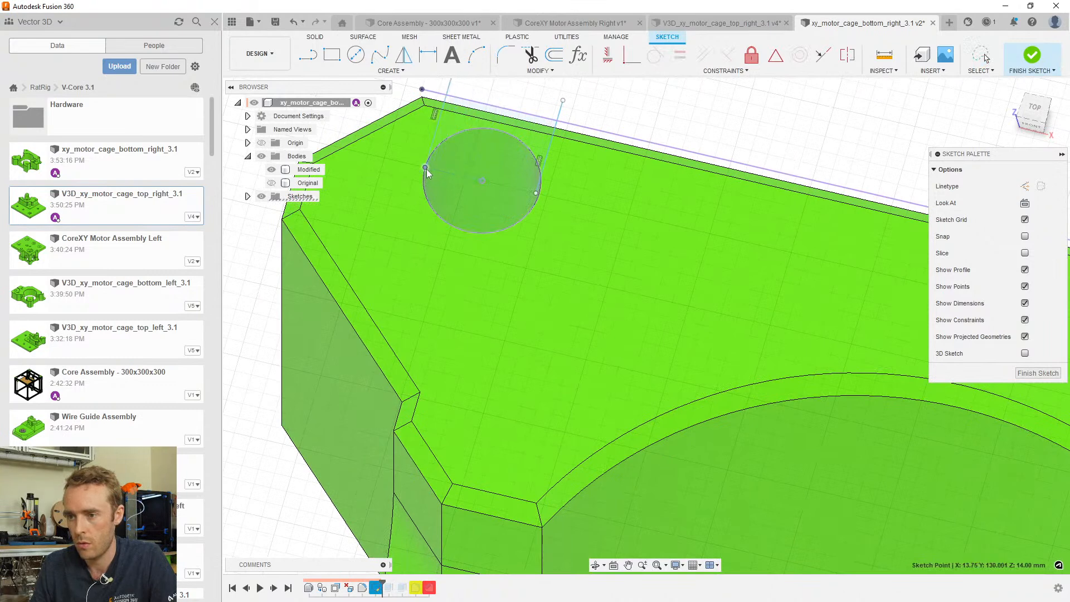
pyautogui.click(481, 181)
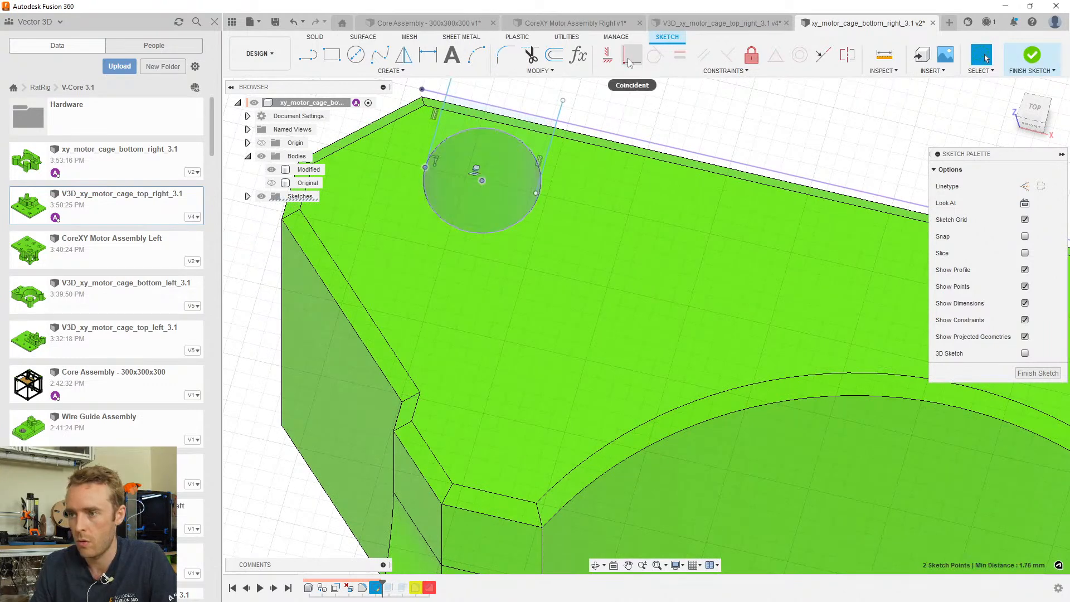
pyautogui.click(608, 58)
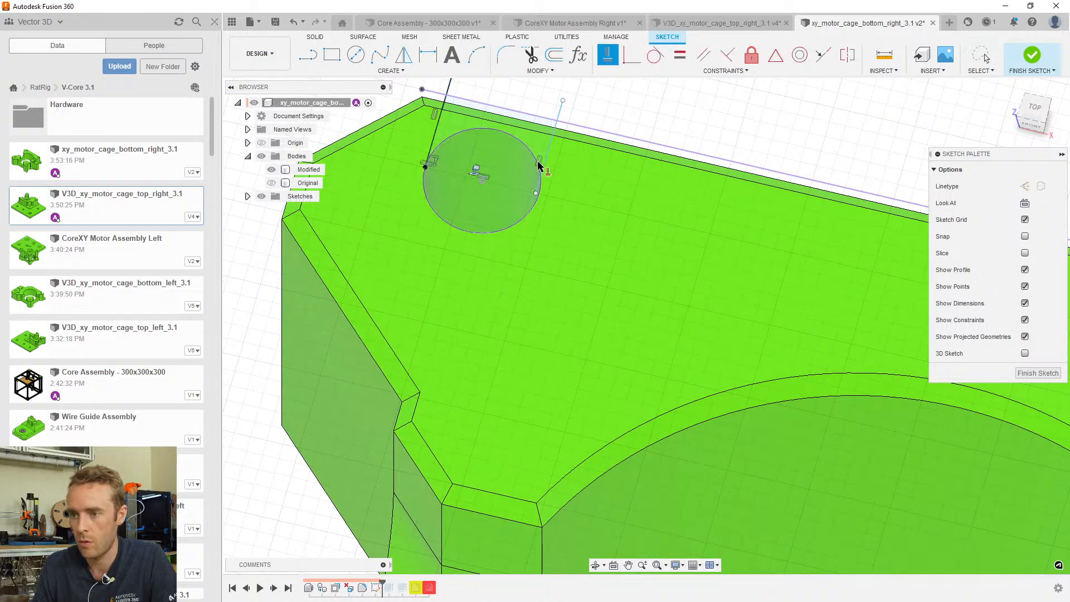
pyautogui.click(536, 193)
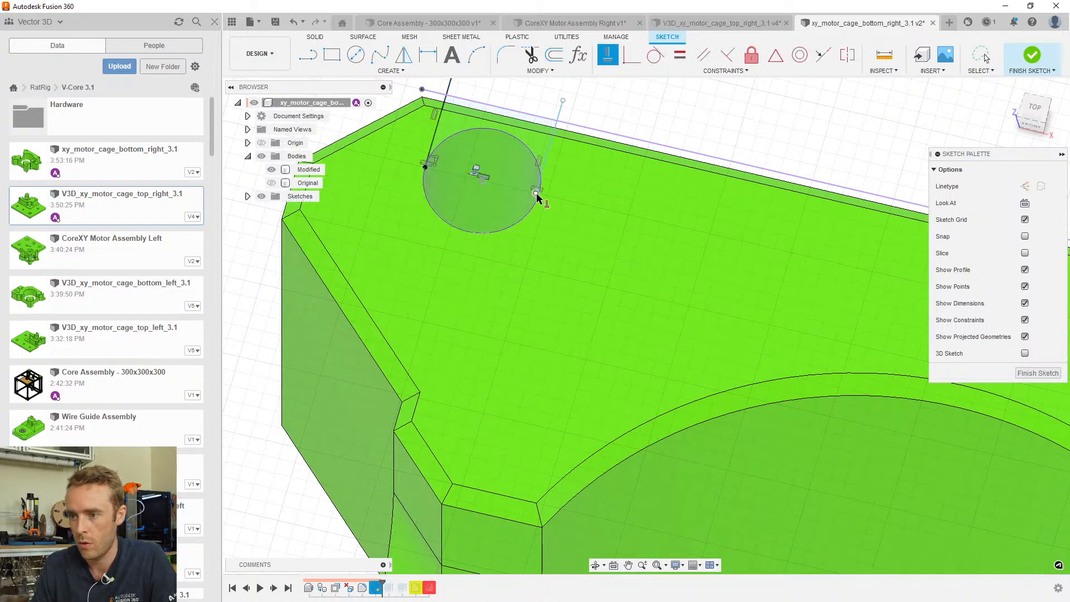
pyautogui.press('Escape')
pyautogui.click(538, 198)
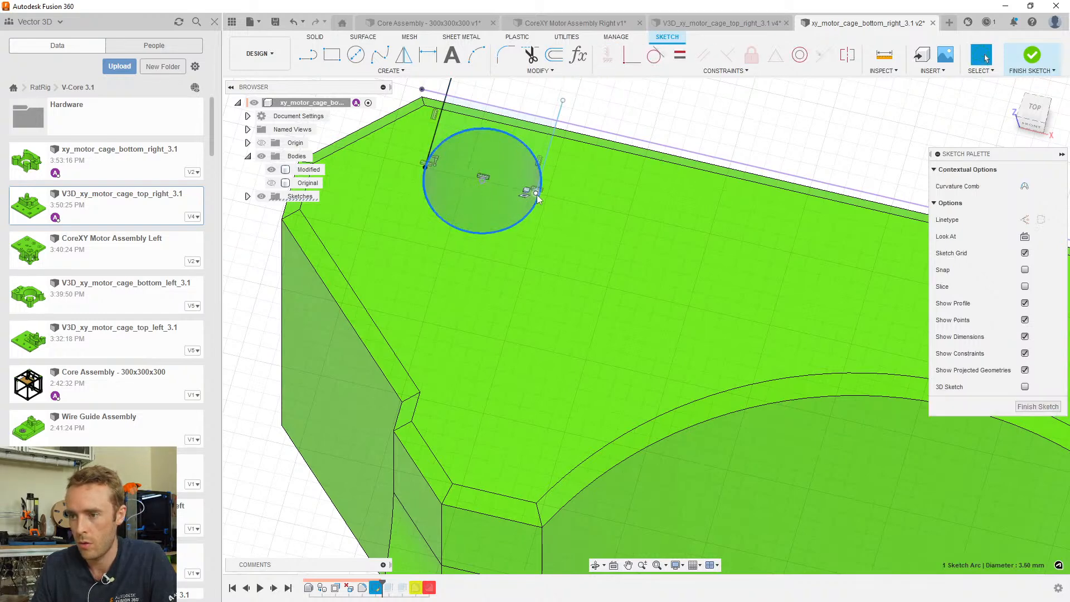
pyautogui.click(624, 56)
# Make both slot lines tangent to the projected circle of the hole at the end of the long side beside the curved edge
pyautogui.scroll(-4, 614, 191)
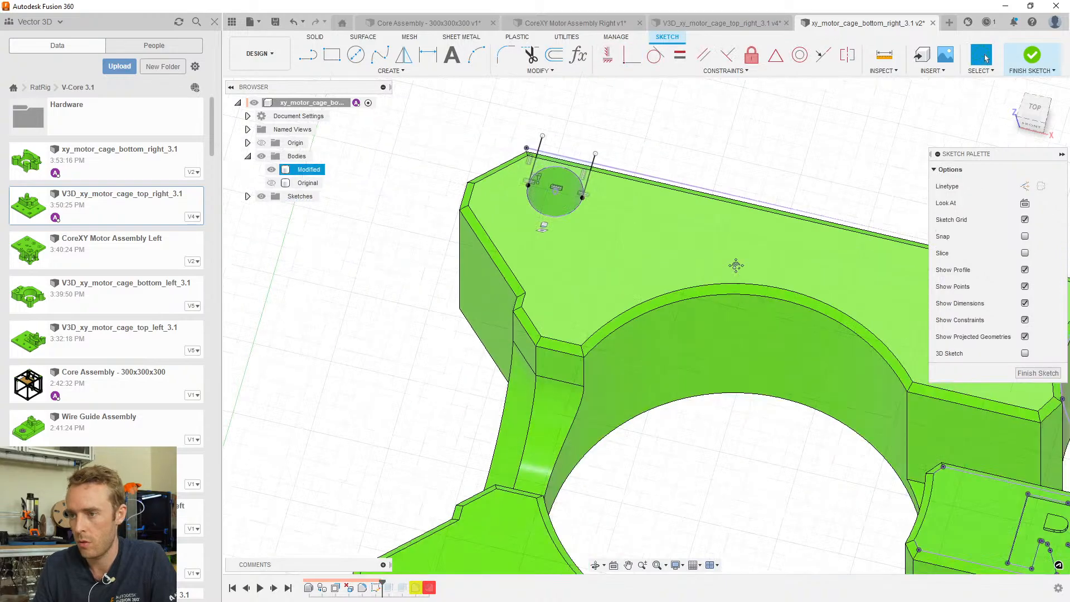
pyautogui.moveTo(830, 276); pyautogui.dragTo(521, 244, button='middle')
pyautogui.scroll(3, 758, 282)
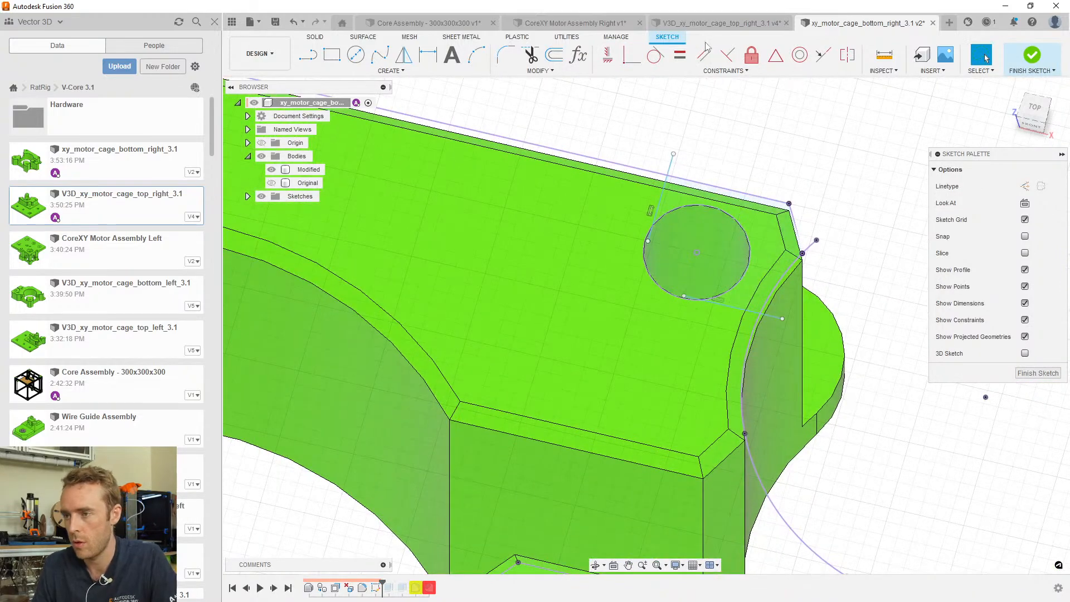
pyautogui.click(655, 55)
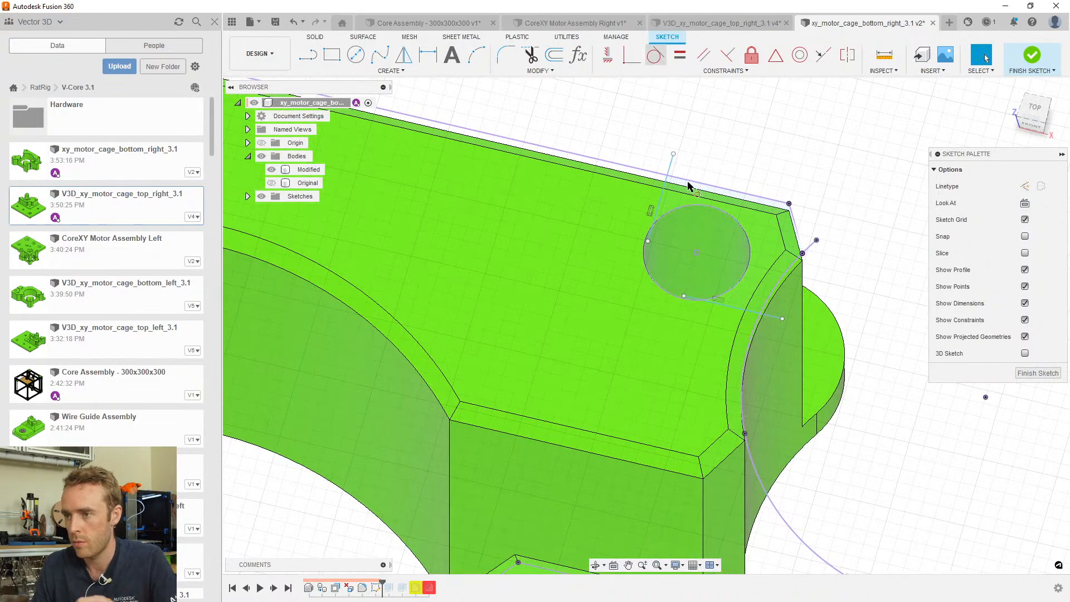
pyautogui.click(733, 289)
pyautogui.click(727, 307)
pyautogui.click(665, 187)
pyautogui.click(673, 207)
# Align both slot line ends with that circle's centre using Horizontal/Vertical constraints and finish the sketch
pyautogui.click(607, 55)
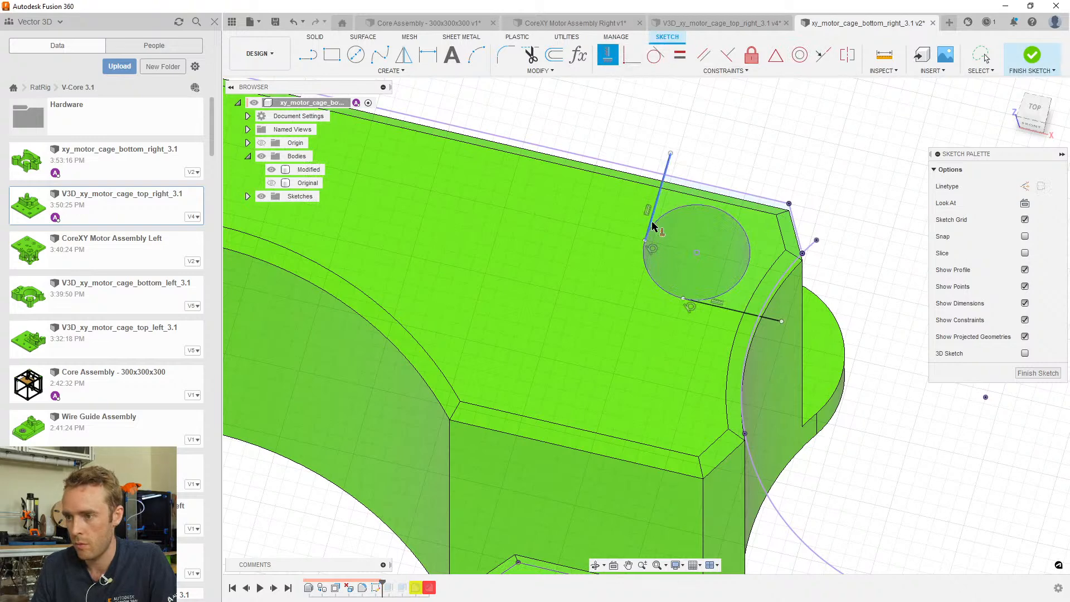
pyautogui.click(645, 241)
pyautogui.click(696, 252)
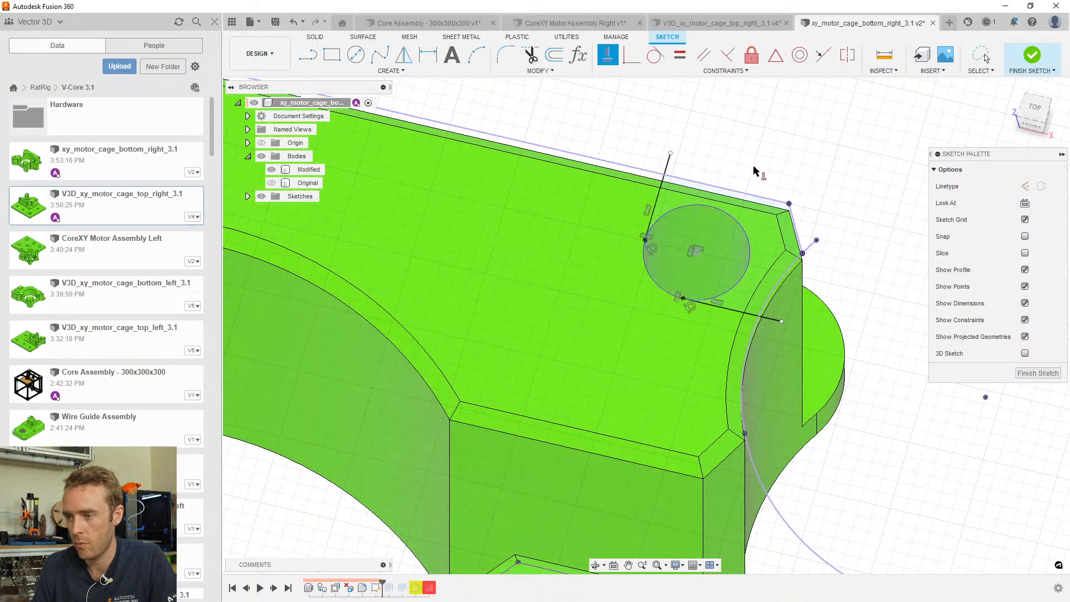
pyautogui.scroll(-3, 753, 162)
pyautogui.press('Escape')
pyautogui.scroll(-5, 760, 256)
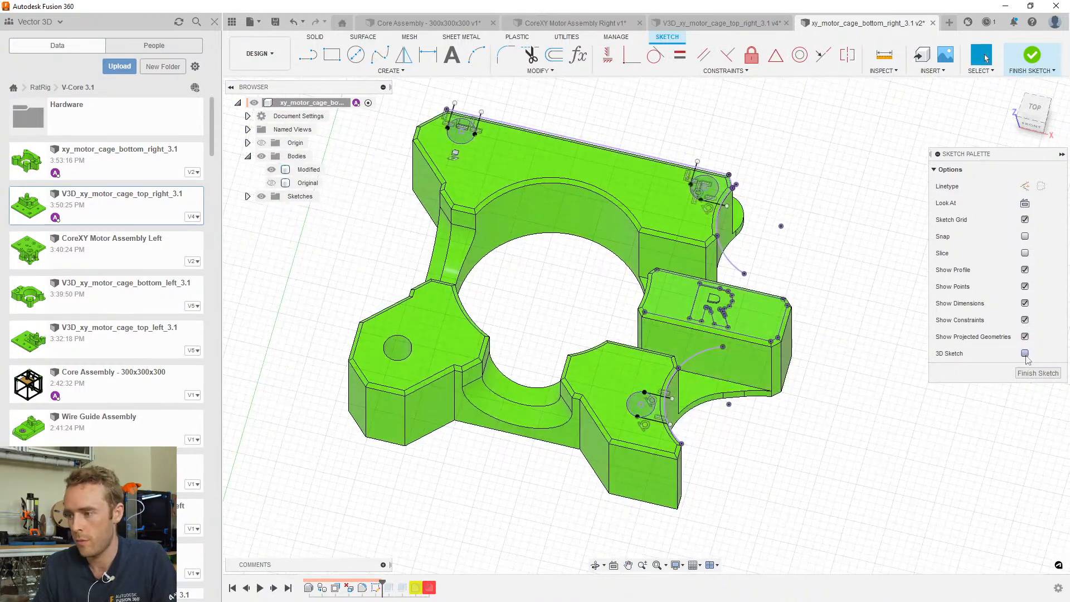
pyautogui.click(1014, 375)
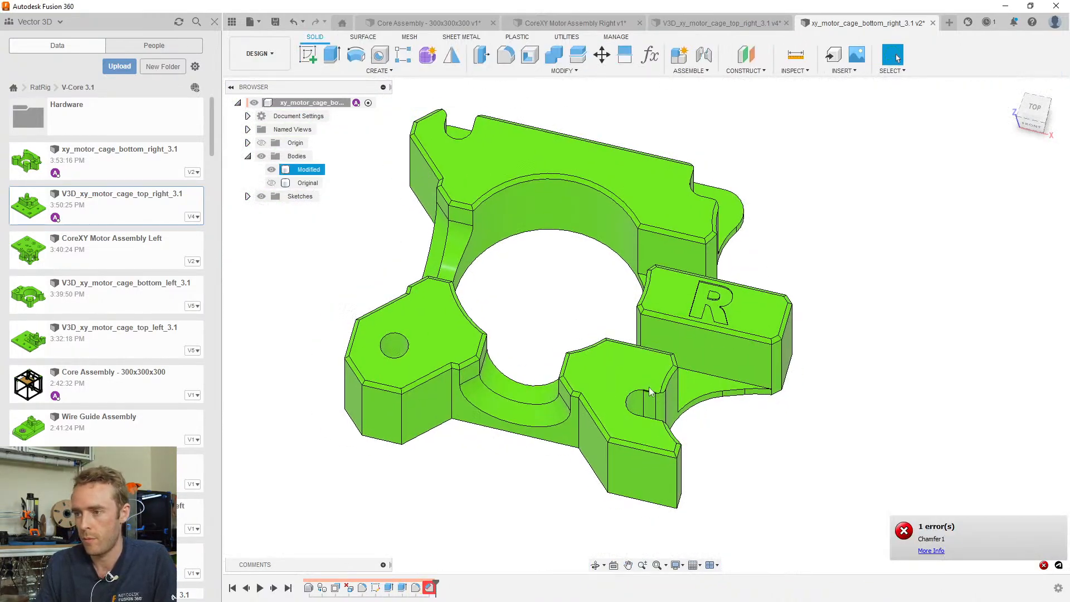
# Edit the failed Chamfer1 by selecting the top edges of the three open slots and setting an equal distance of 0.5 mm
pyautogui.doubleClick(429, 587)
pyautogui.keyDown('shift'); pyautogui.moveTo(499, 274); pyautogui.dragTo(549, 289, button='middle'); pyautogui.keyUp('shift')
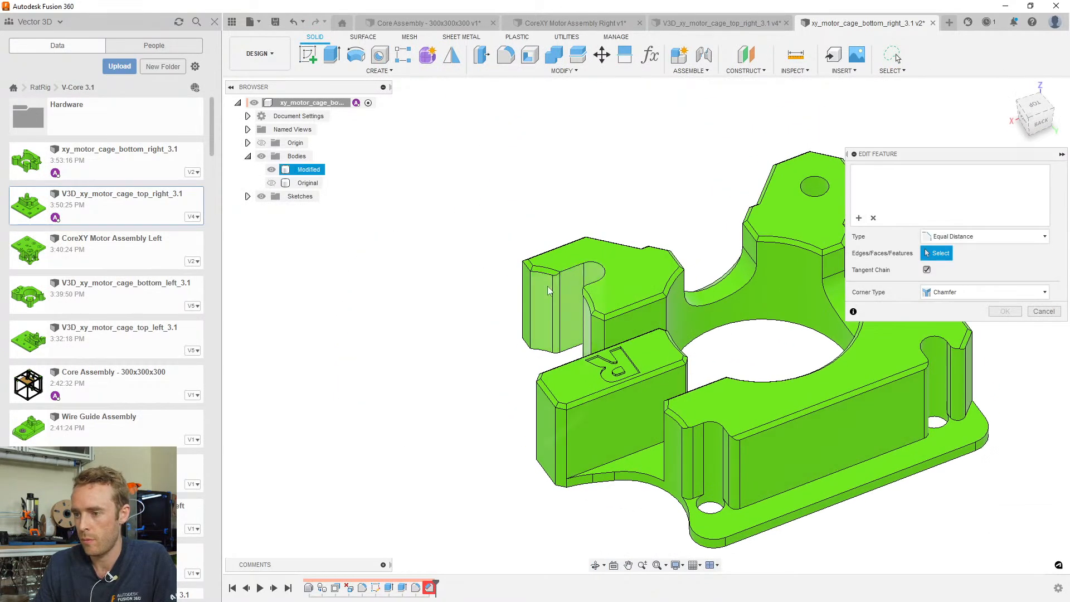
pyautogui.click(595, 272)
pyautogui.click(712, 425)
pyautogui.click(962, 323)
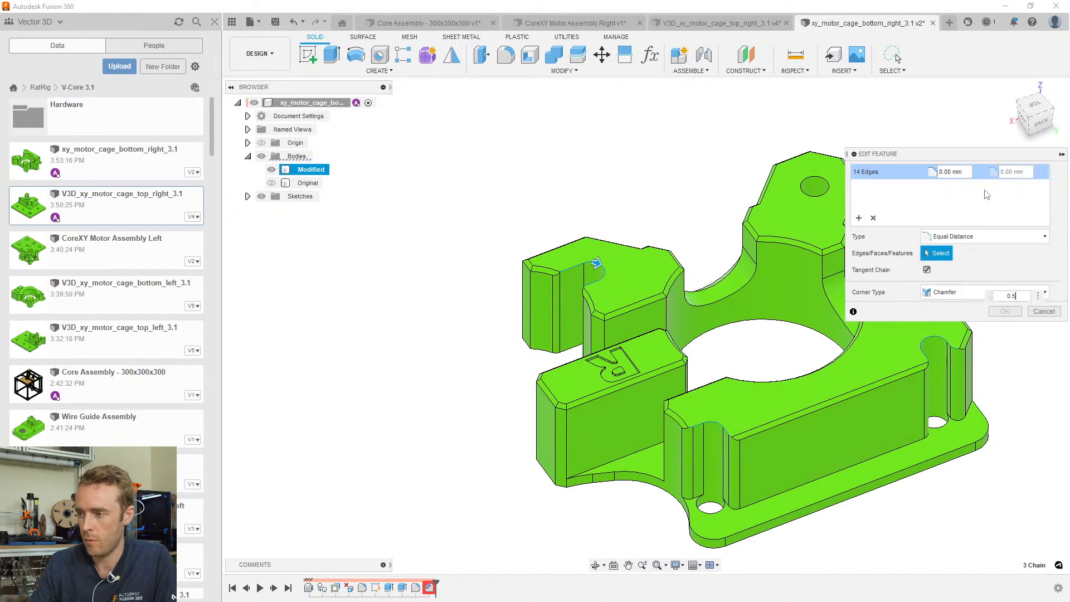
pyautogui.press('Return')
# Compare the Modified body with the Original body by repeatedly showing and hiding the original, and inspect the remaining closed screw hole
pyautogui.scroll(-3, 838, 237)
pyautogui.moveTo(794, 258); pyautogui.dragTo(678, 215, button='middle')
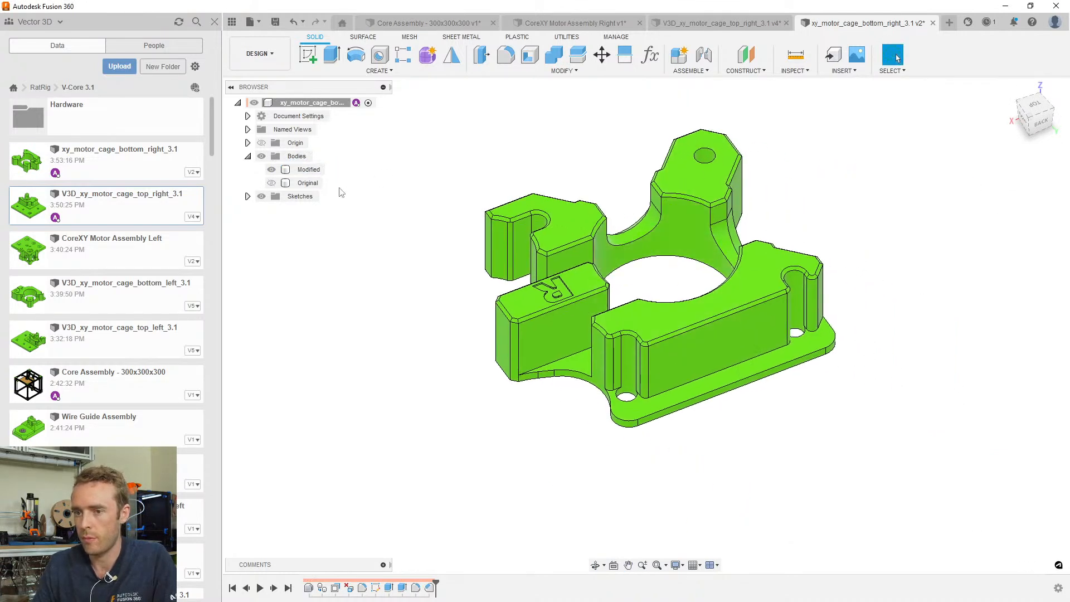
pyautogui.click(271, 183)
pyautogui.click(271, 183)
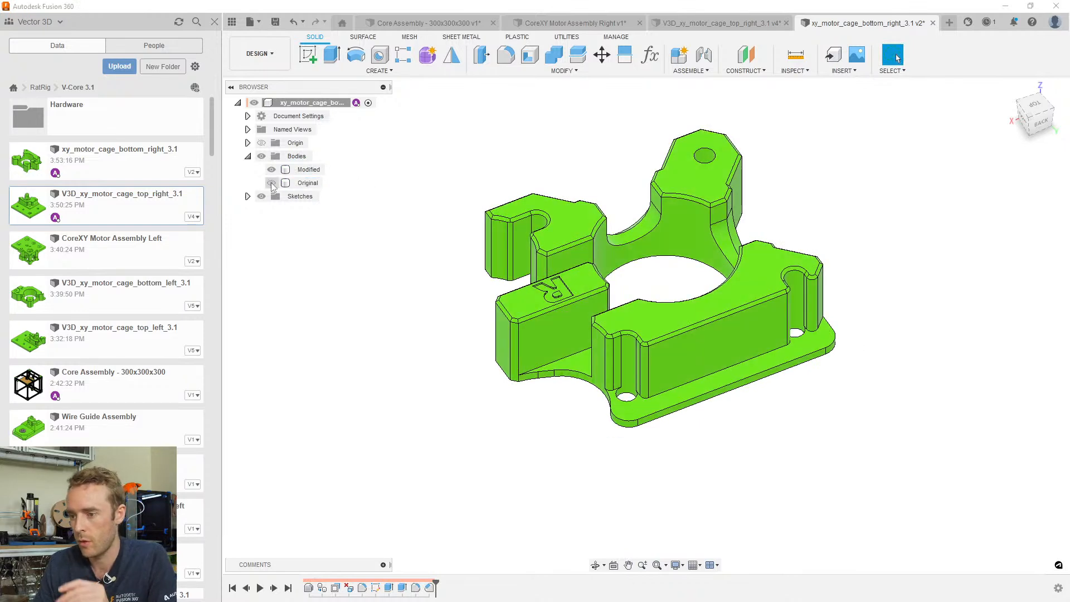
pyautogui.click(271, 182)
pyautogui.click(271, 183)
pyautogui.click(271, 183)
pyautogui.click(271, 183)
pyautogui.click(271, 184)
pyautogui.click(271, 183)
pyautogui.moveTo(816, 363)
pyautogui.keyDown('shift'); pyautogui.mouseDown(button='middle')
pyautogui.moveTo(813, 263)
pyautogui.moveTo(812, 384)
pyautogui.mouseUp(button='middle'); pyautogui.keyUp('shift')
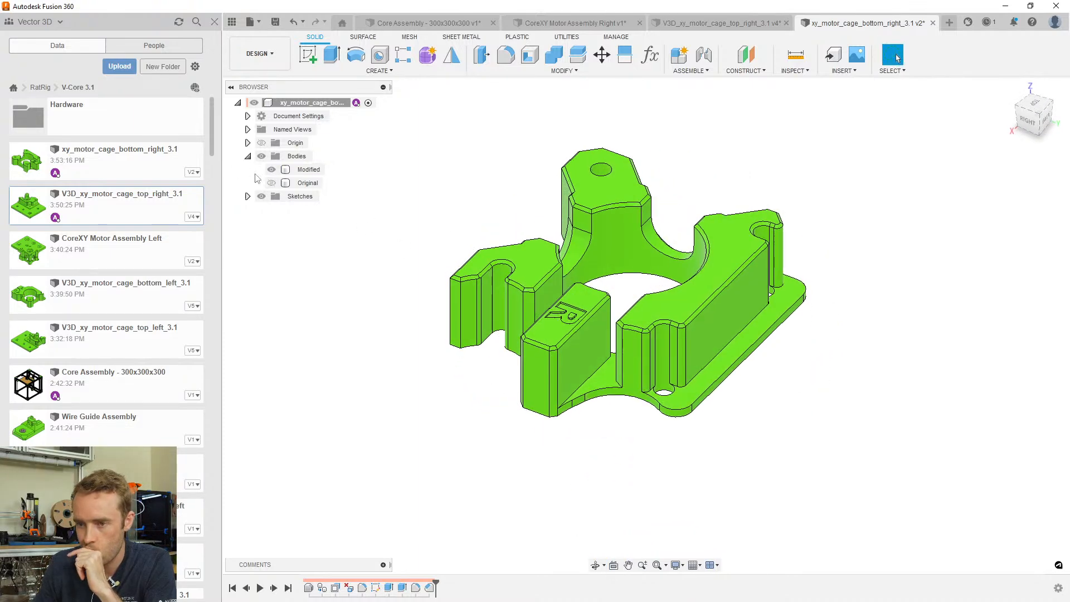
pyautogui.click(271, 182)
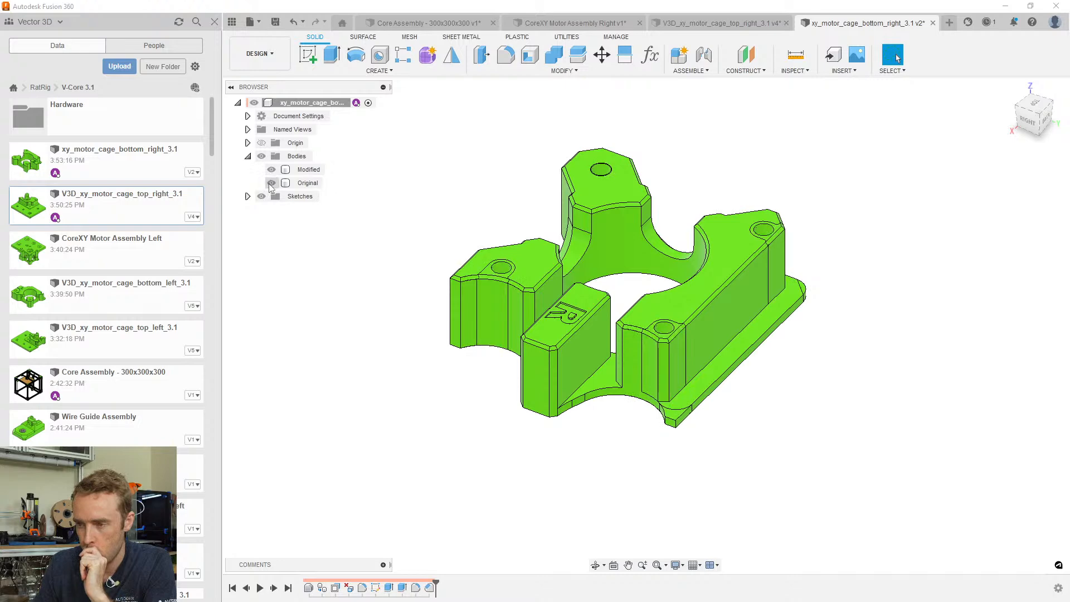
pyautogui.click(271, 183)
pyautogui.scroll(5, 559, 182)
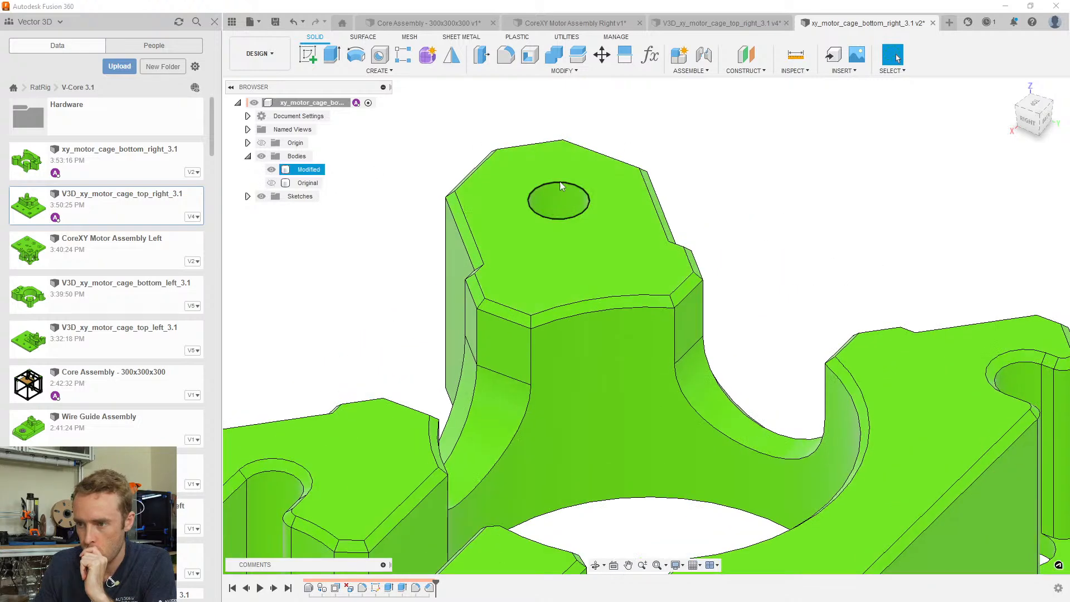
pyautogui.scroll(-3, 559, 181)
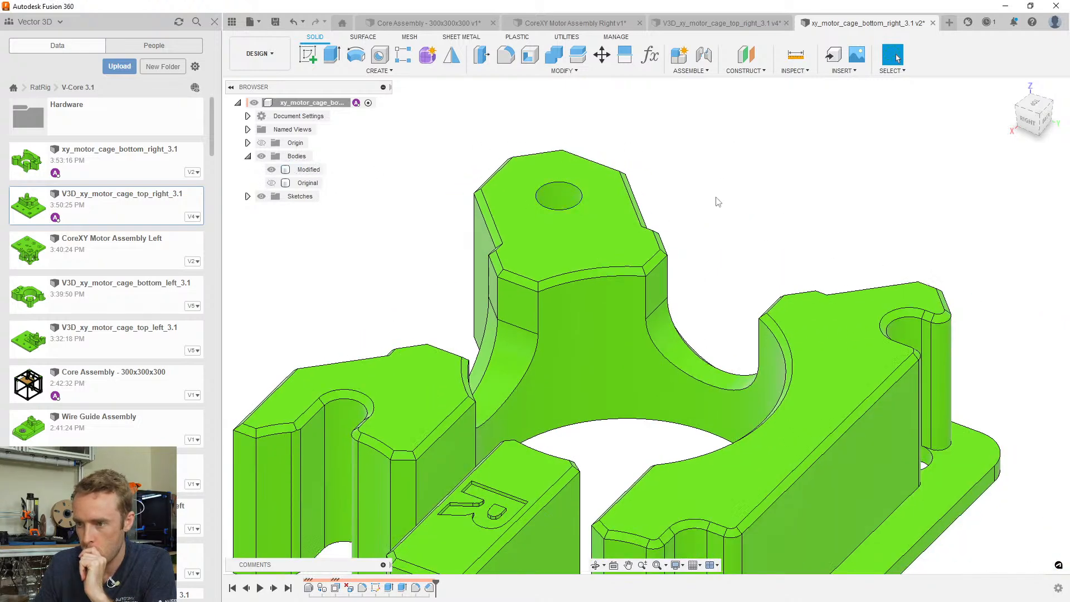
pyautogui.scroll(-4, 693, 221)
# Save the repaired bottom right motor cage design as a new version
pyautogui.keyDown('shift'); pyautogui.moveTo(680, 234); pyautogui.dragTo(567, 460, button='middle'); pyautogui.keyUp('shift')
pyautogui.hotkey('ctrl', 's')
pyautogui.press('Return')
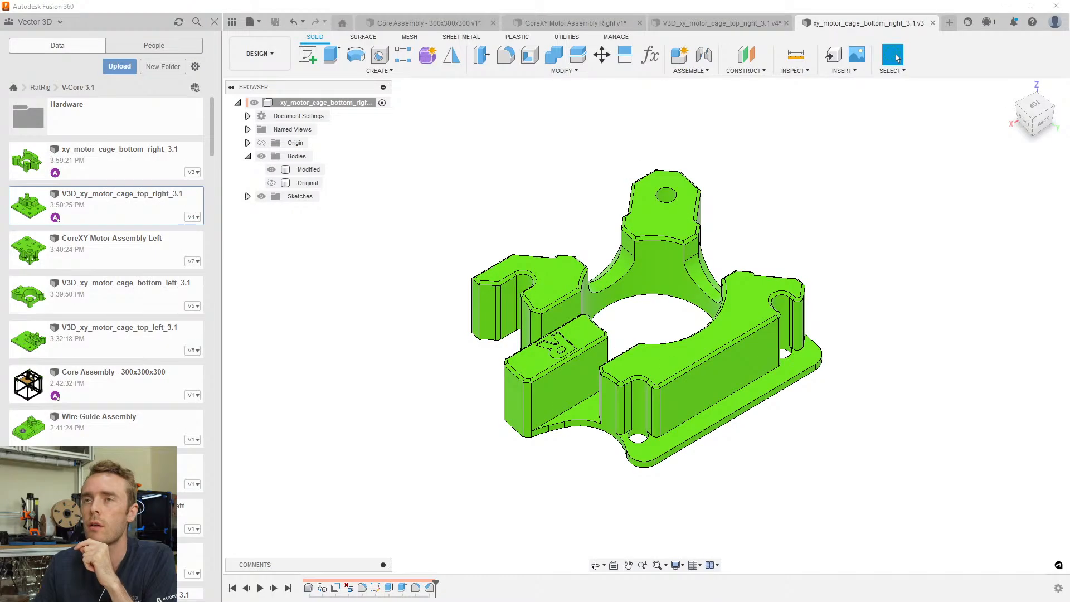
# Check the print progress on the ratos dashboard in the browser window and return to the motor cage model in Fusion 360
pyautogui.moveTo(342, 0); pyautogui.dragTo(362, 56)
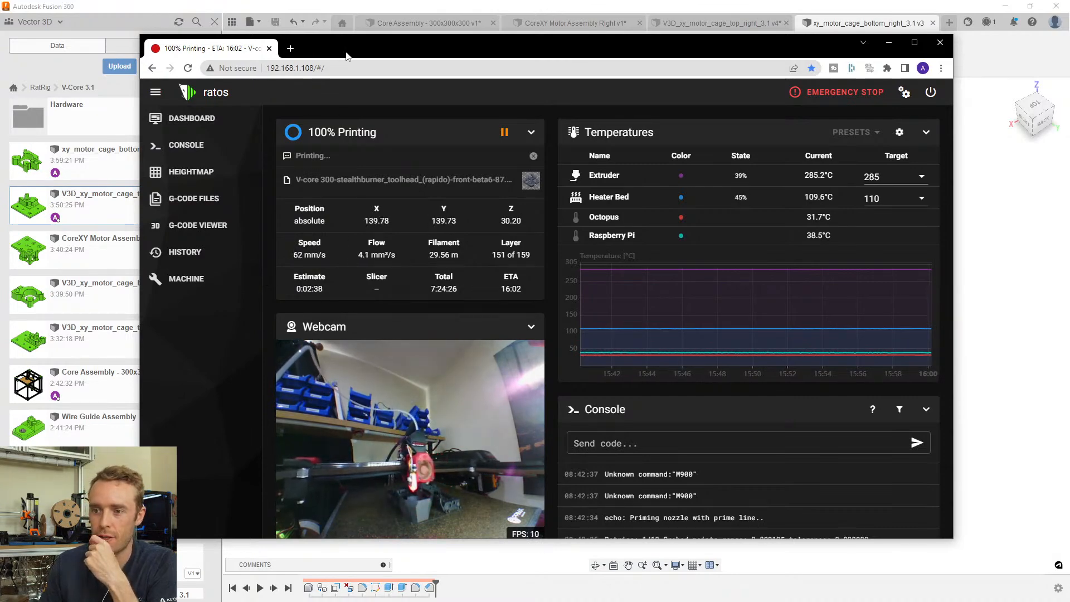
pyautogui.click(888, 43)
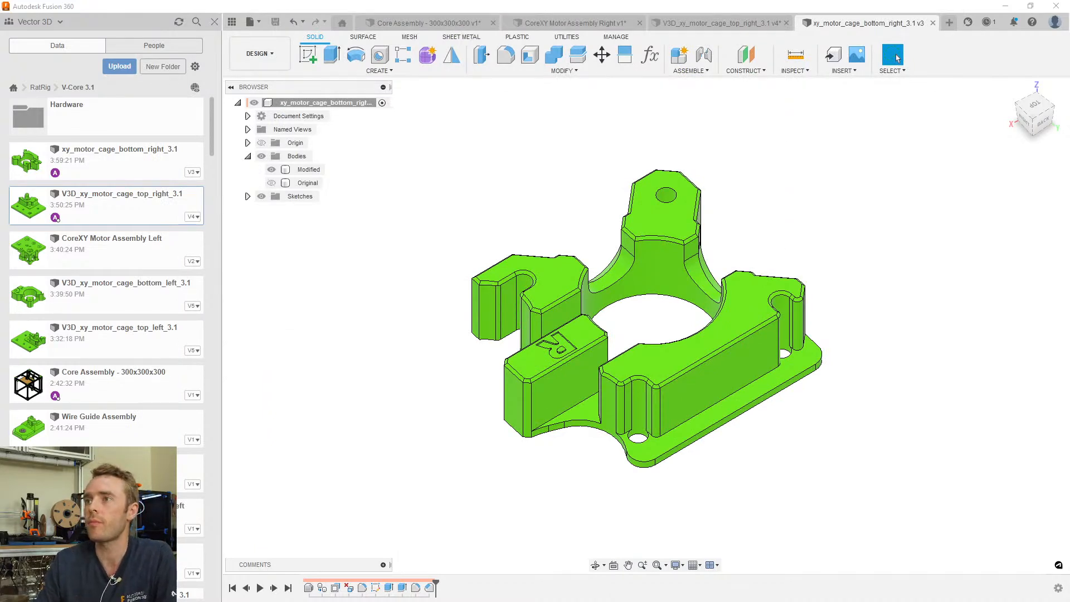
pyautogui.click(662, 227)
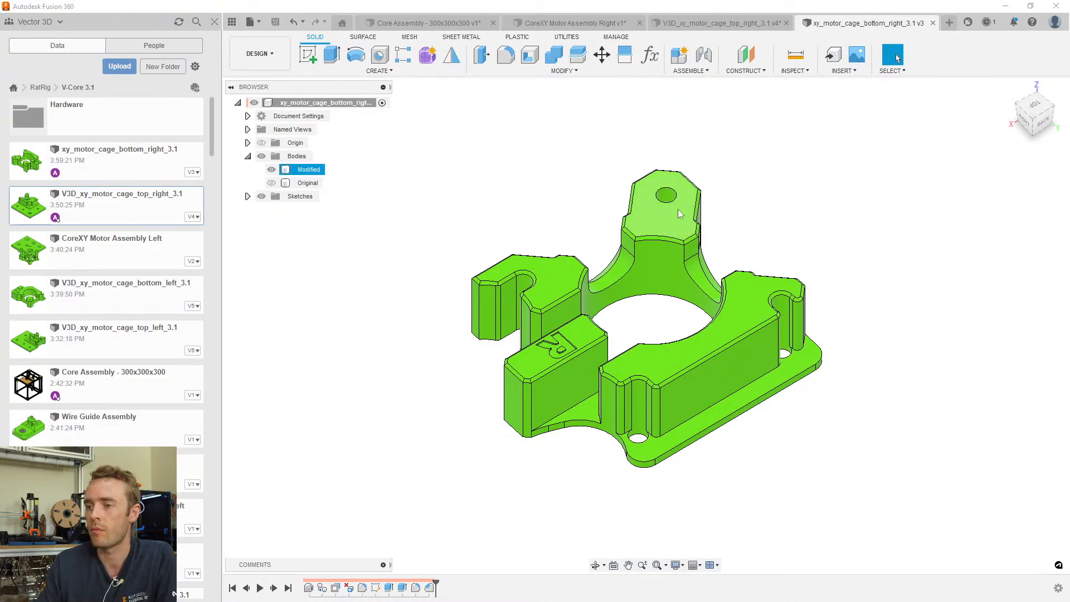
pyautogui.scroll(3, 727, 368)
pyautogui.moveTo(621, 384)
pyautogui.keyDown('shift'); pyautogui.mouseDown(button='middle')
pyautogui.moveTo(659, 370)
pyautogui.moveTo(641, 384)
pyautogui.moveTo(607, 378)
pyautogui.mouseUp(button='middle'); pyautogui.keyUp('shift')
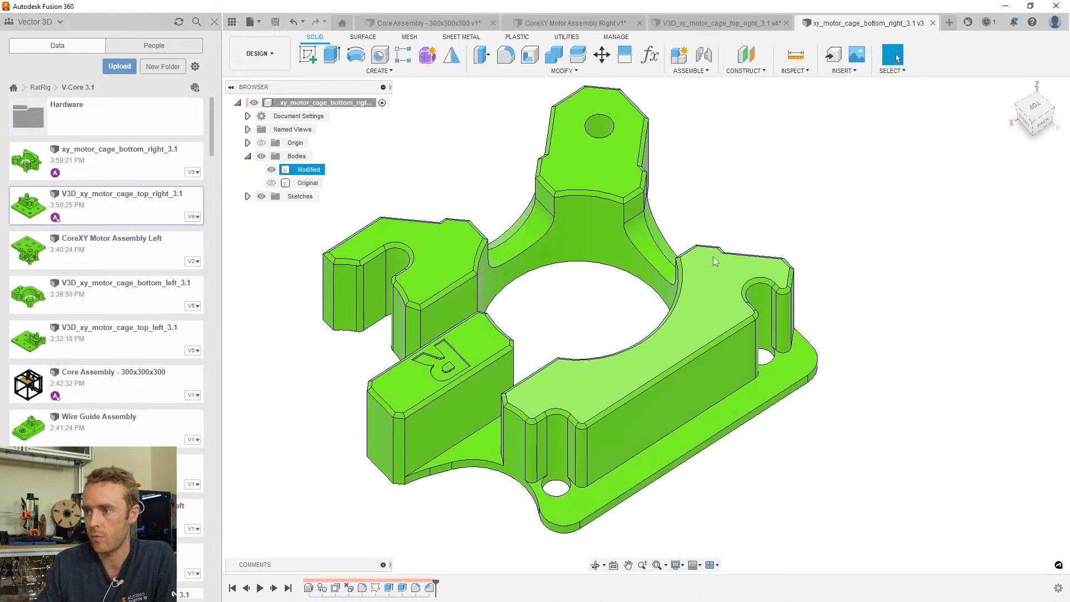
# Rename the xy_motor_cage_bottom_right_3.1 file in the project data as V3D_xy_motor_cage_bottom_right_3.1
pyautogui.click(331, 181)
pyautogui.click(77, 159)
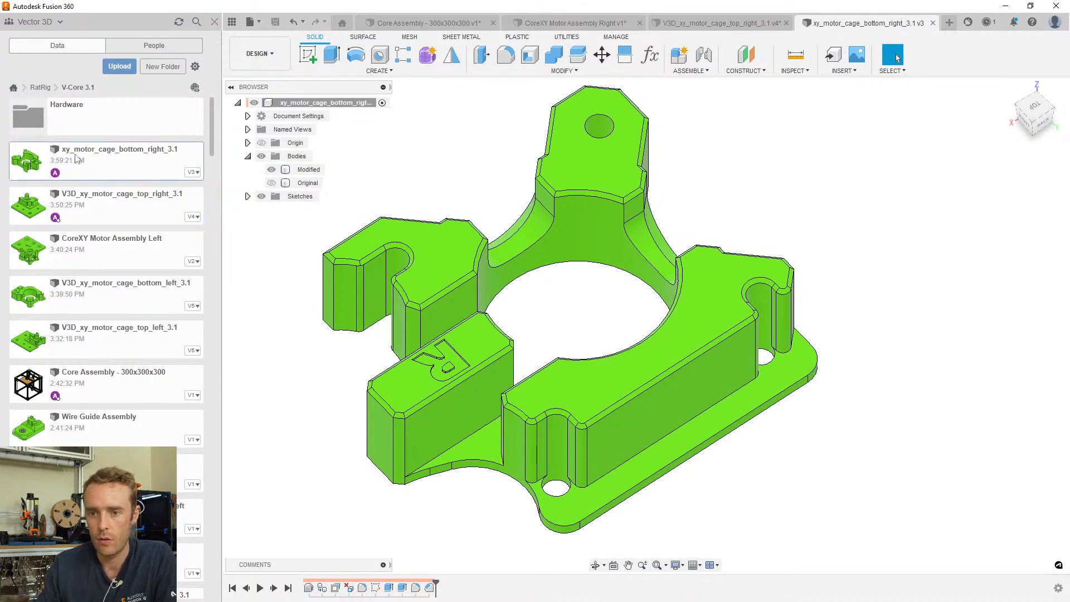
pyautogui.rightClick(77, 159)
pyautogui.click(111, 220)
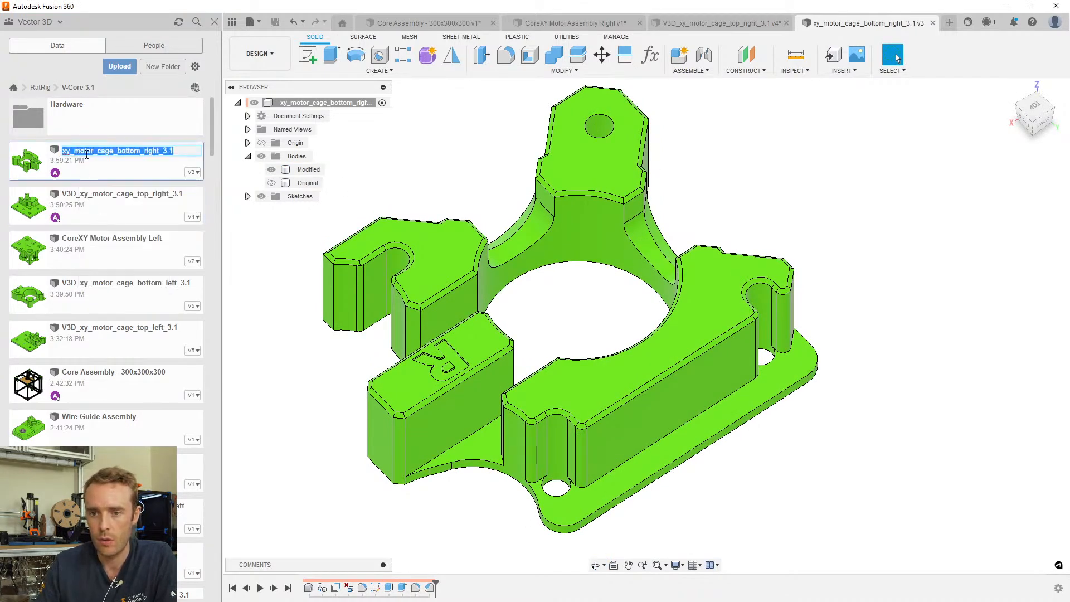
pyautogui.press('Home')
pyautogui.write('V3D_')
pyautogui.press('Return')
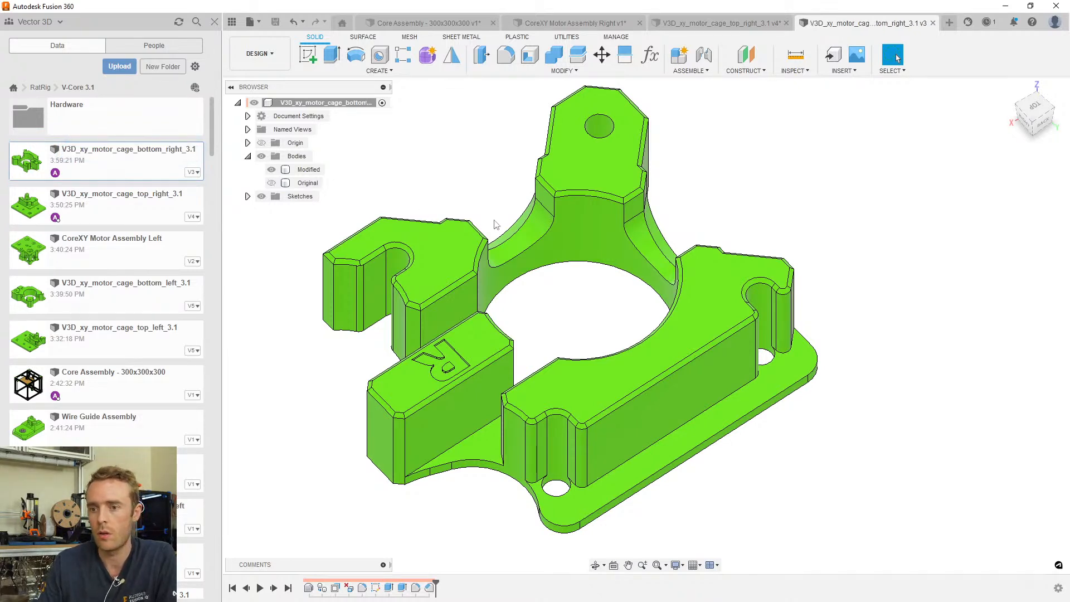
# Save the V3D_xy_motor_cage_top_right_3.1 design as a new version and open the CoreXY Motor Assembly Right document
pyautogui.click(733, 24)
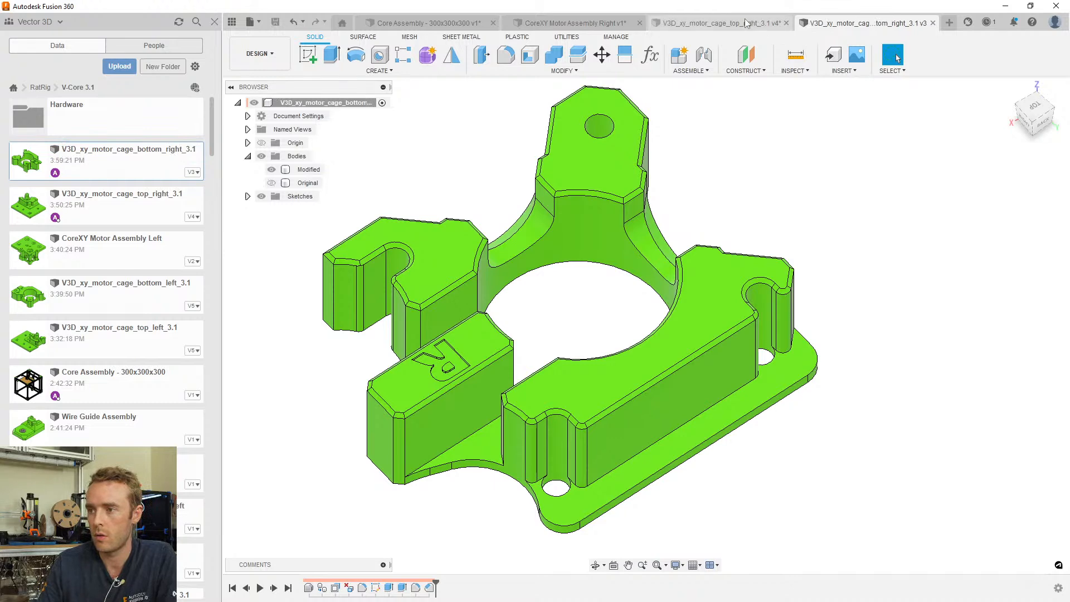
pyautogui.hotkey('ctrl', 's')
pyautogui.press('Return')
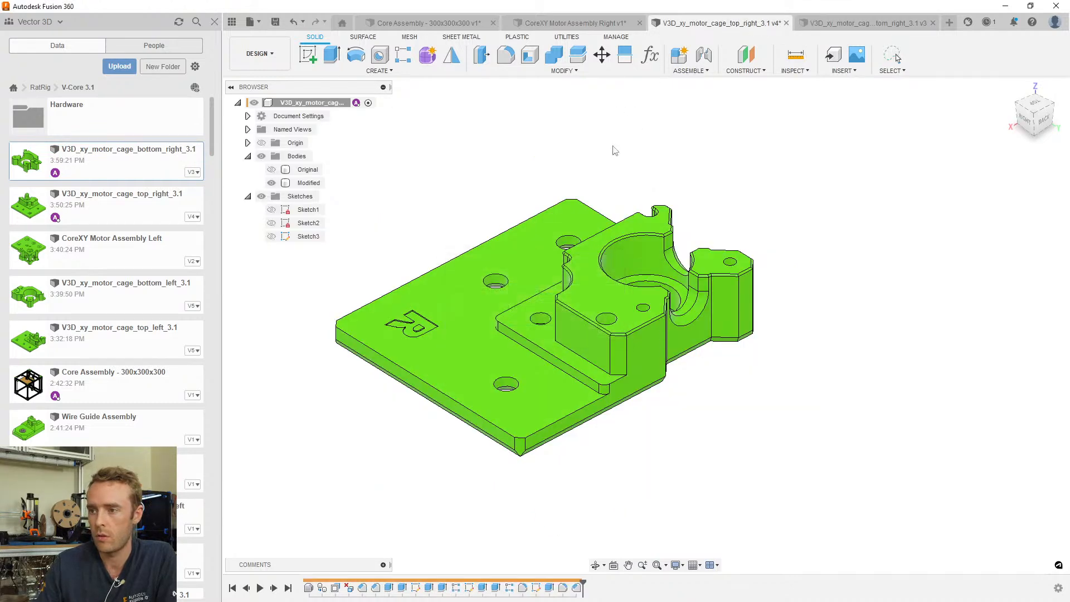
pyautogui.click(551, 22)
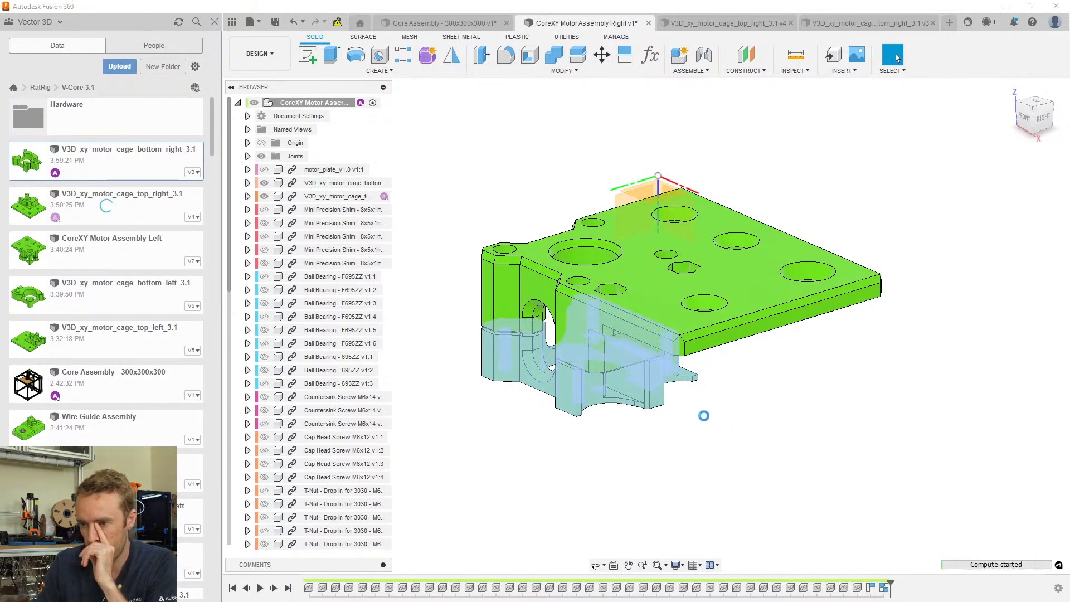
# End the isolation of the motor cage parts and show all components of the CoreXY Motor Assembly Right
pyautogui.keyDown('shift'); pyautogui.moveTo(694, 416); pyautogui.dragTo(914, 443, button='middle'); pyautogui.keyUp('shift')
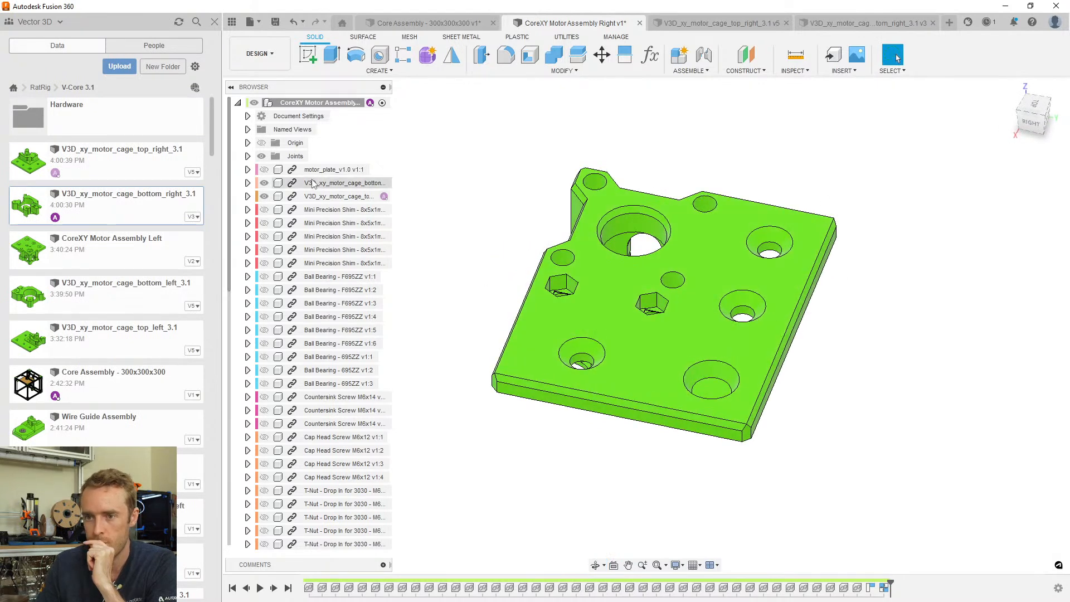
pyautogui.rightClick(312, 102)
pyautogui.click(379, 393)
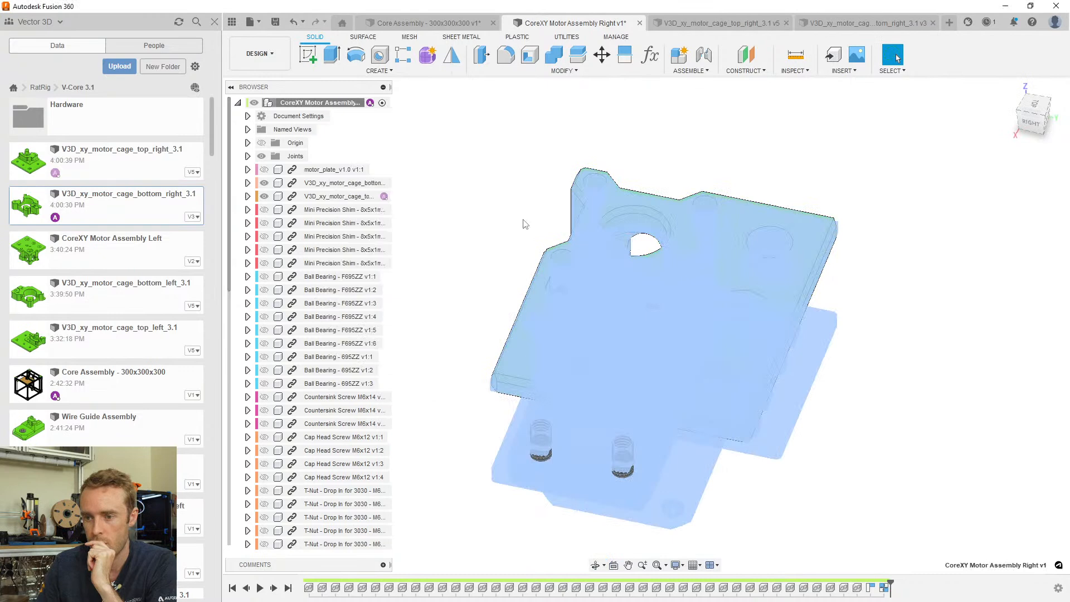
pyautogui.rightClick(334, 200)
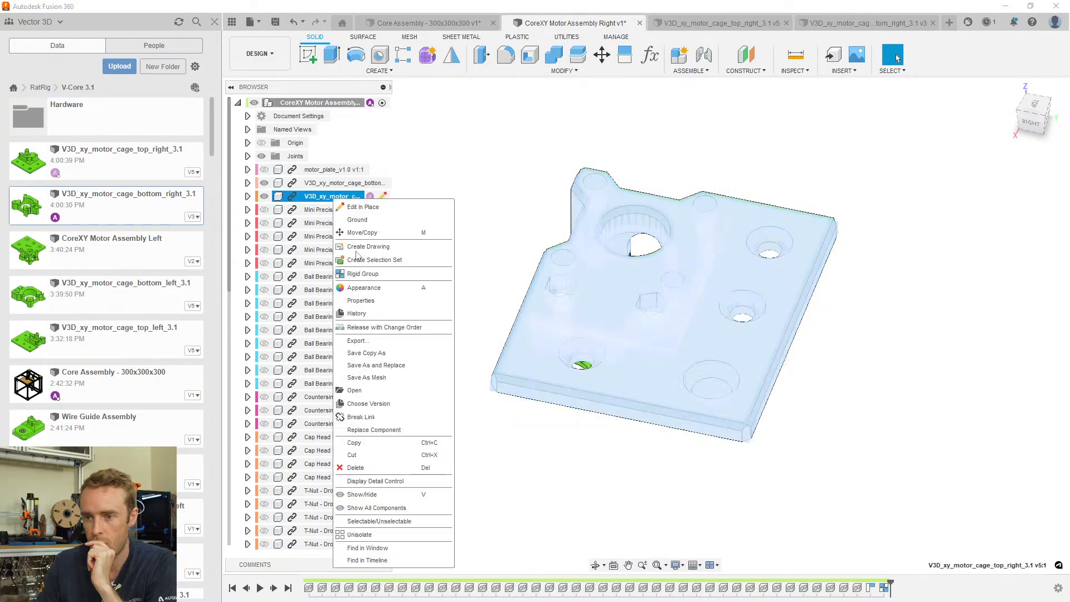
pyautogui.click(393, 519)
pyautogui.click(467, 166)
# Examine the right motor assembly from all sides, checking how the new top and bottom cages fit the plate, screws and motor
pyautogui.scroll(-3, 635, 272)
pyautogui.keyDown('shift'); pyautogui.moveTo(651, 274); pyautogui.dragTo(611, 252, button='middle'); pyautogui.keyUp('shift')
pyautogui.scroll(6, 656, 316)
pyautogui.keyDown('shift'); pyautogui.moveTo(656, 316); pyautogui.dragTo(543, 330, button='middle'); pyautogui.keyUp('shift')
pyautogui.keyDown('shift'); pyautogui.moveTo(810, 310); pyautogui.dragTo(859, 301, button='middle'); pyautogui.keyUp('shift')
pyautogui.click(559, 222)
pyautogui.scroll(3, 558, 221)
pyautogui.moveTo(559, 221)
pyautogui.keyDown('shift'); pyautogui.mouseDown(button='middle')
pyautogui.moveTo(581, 207)
pyautogui.moveTo(468, 227)
pyautogui.moveTo(633, 400)
pyautogui.moveTo(737, 395)
pyautogui.moveTo(588, 406)
pyautogui.moveTo(639, 402)
pyautogui.moveTo(663, 302)
pyautogui.mouseUp(button='middle'); pyautogui.keyUp('shift')
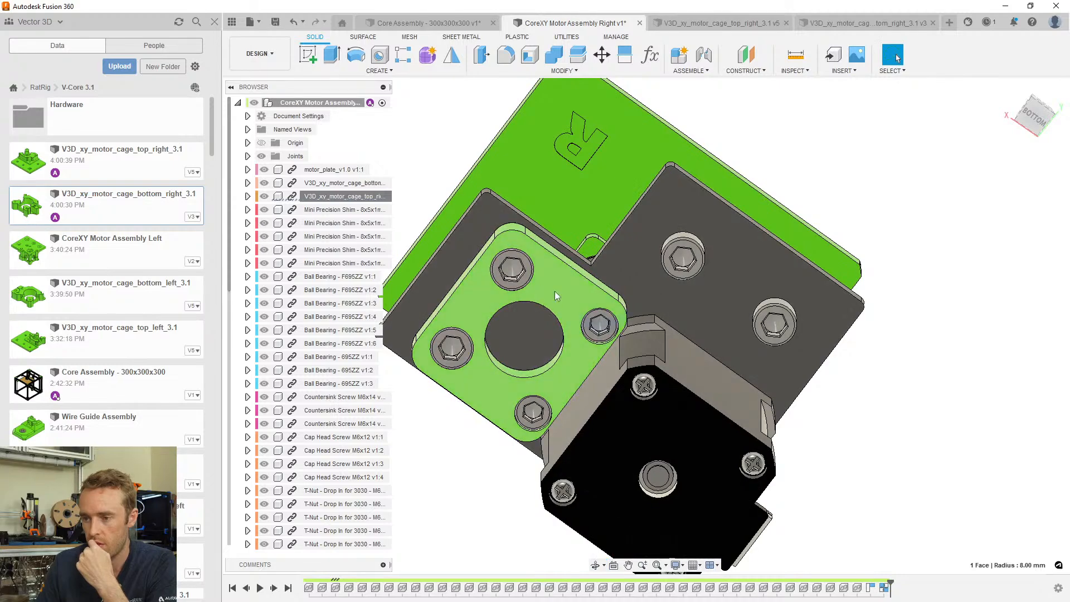
pyautogui.keyDown('shift'); pyautogui.moveTo(569, 295); pyautogui.dragTo(583, 390, button='middle'); pyautogui.keyUp('shift')
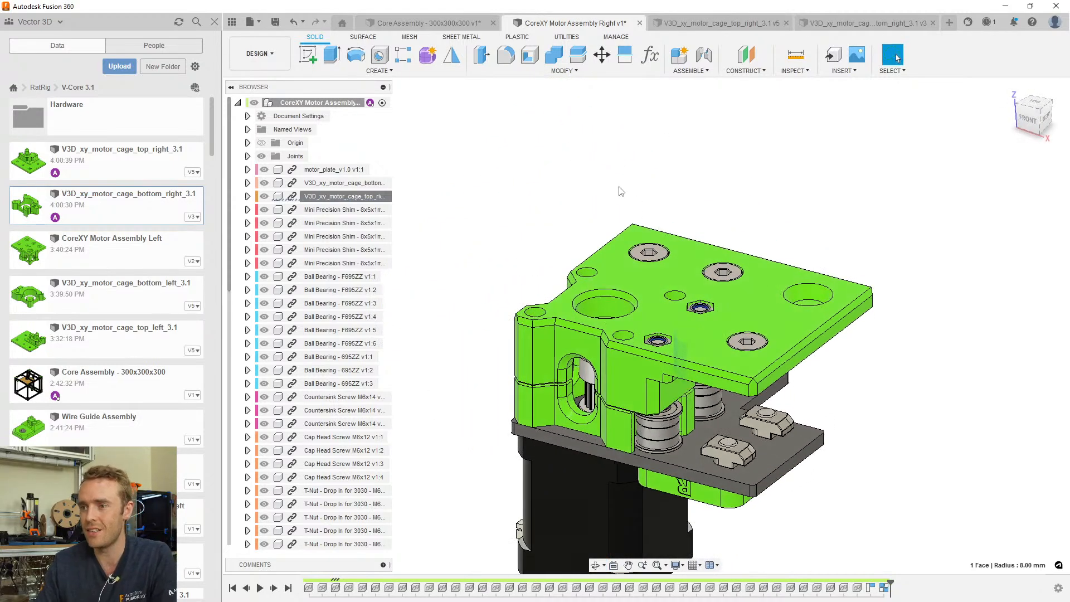
# Save the CoreXY Motor Assembly Right design and switch to the Core Assembly - 300x300x300 design
pyautogui.hotkey('ctrl', 's')
pyautogui.press('Return')
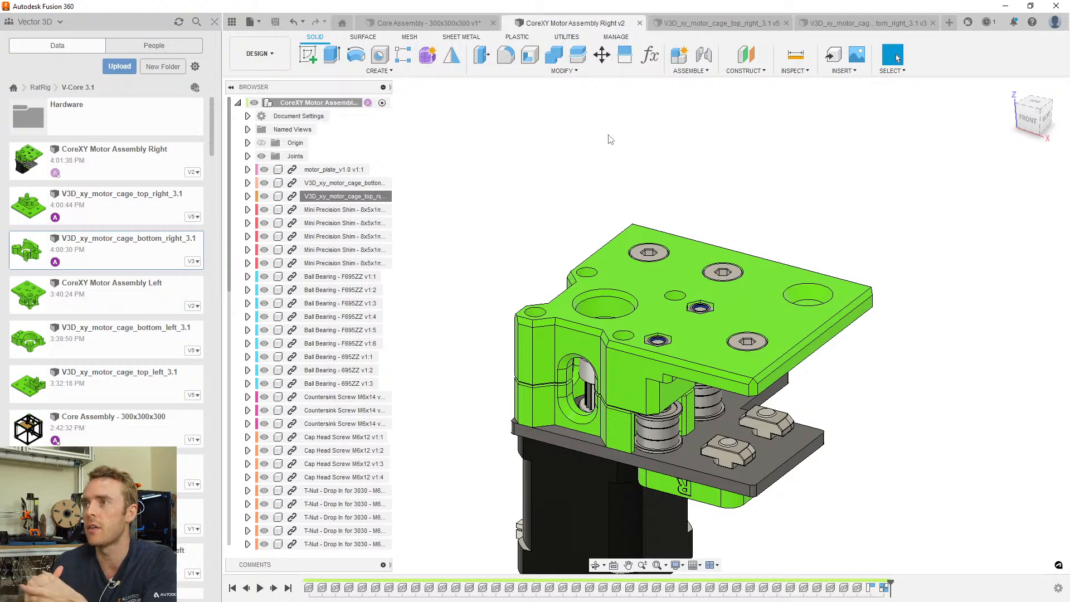
pyautogui.click(428, 23)
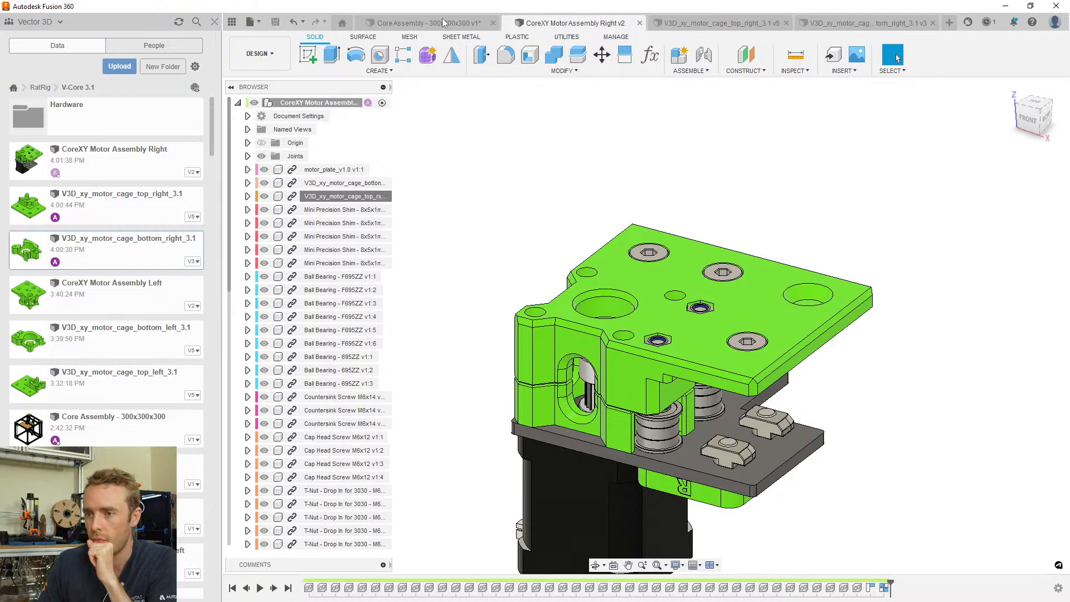
# Collapse the expanded Z-axis transmission assembly and turn off the section analysis Section1
pyautogui.scroll(-2, 723, 251)
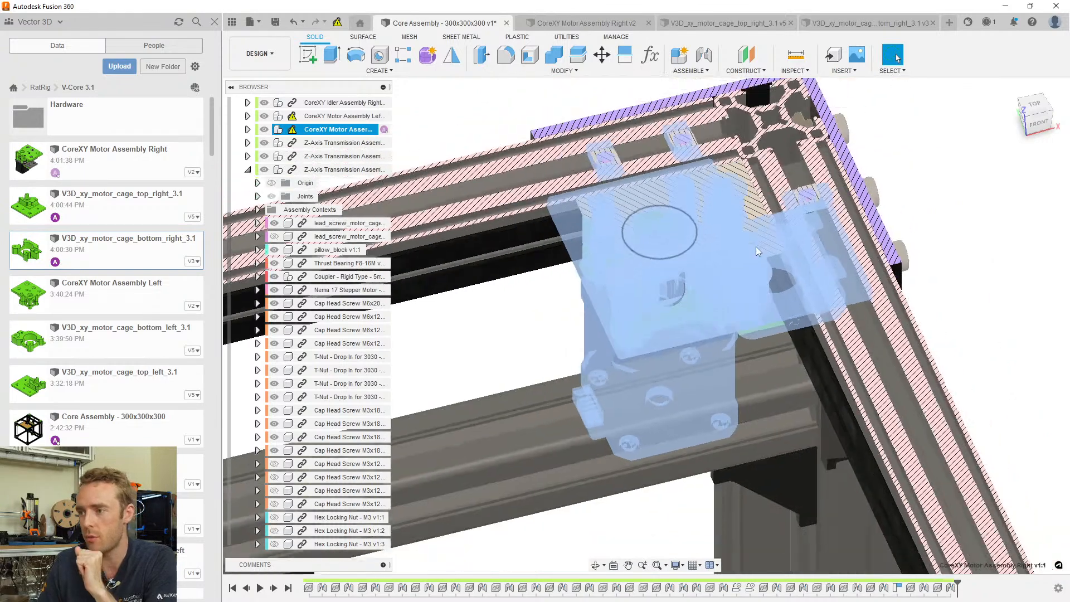
pyautogui.click(954, 203)
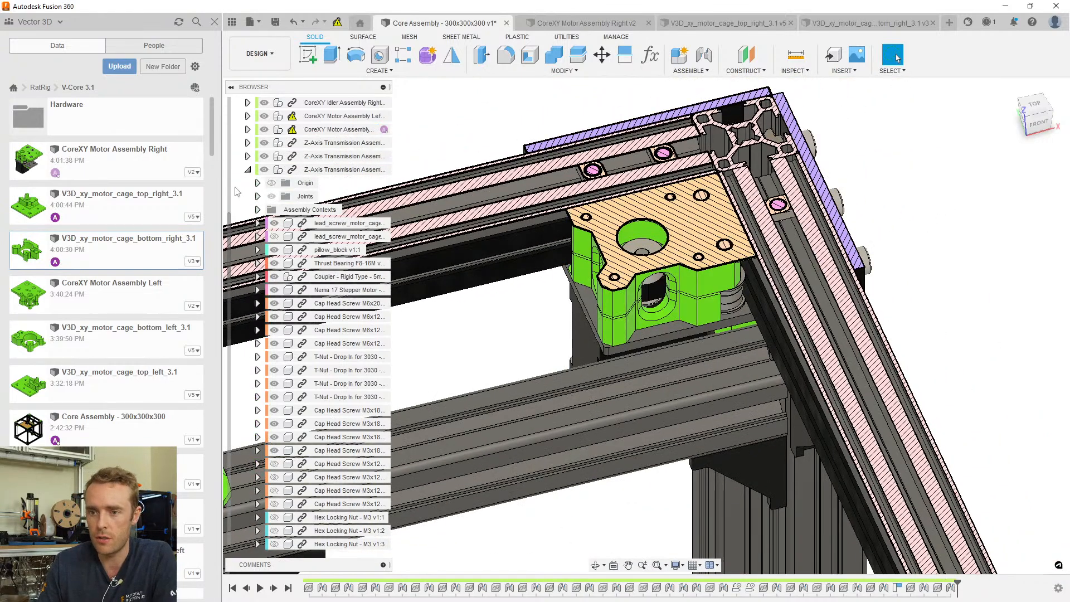
pyautogui.click(248, 170)
pyautogui.click(271, 169)
# Examine the motor cages on the frame corners and the XY joiner at the end of the X gantry
pyautogui.keyDown('shift'); pyautogui.moveTo(615, 290); pyautogui.dragTo(234, 212, button='middle'); pyautogui.keyUp('shift')
pyautogui.keyDown('shift'); pyautogui.moveTo(229, 116); pyautogui.dragTo(226, 316, button='middle'); pyautogui.keyUp('shift')
pyautogui.keyDown('shift'); pyautogui.moveTo(563, 240); pyautogui.dragTo(769, 229, button='middle'); pyautogui.keyUp('shift')
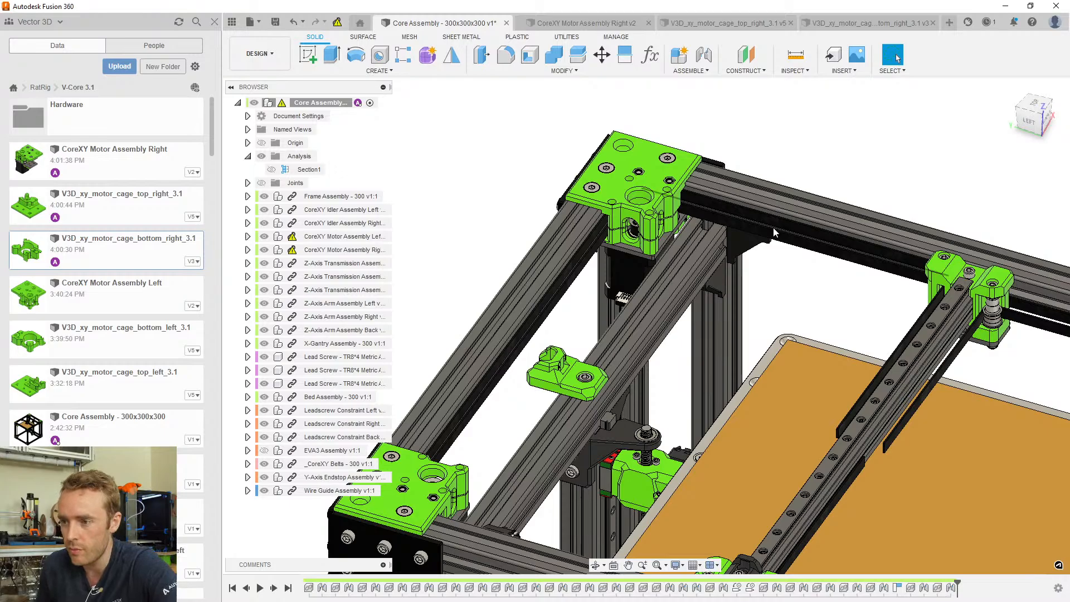
pyautogui.keyDown('shift'); pyautogui.moveTo(774, 233); pyautogui.dragTo(618, 296, button='middle'); pyautogui.keyUp('shift')
pyautogui.scroll(-3, 544, 332)
pyautogui.moveTo(543, 326); pyautogui.dragTo(736, 162, button='middle')
pyautogui.scroll(10, 489, 173)
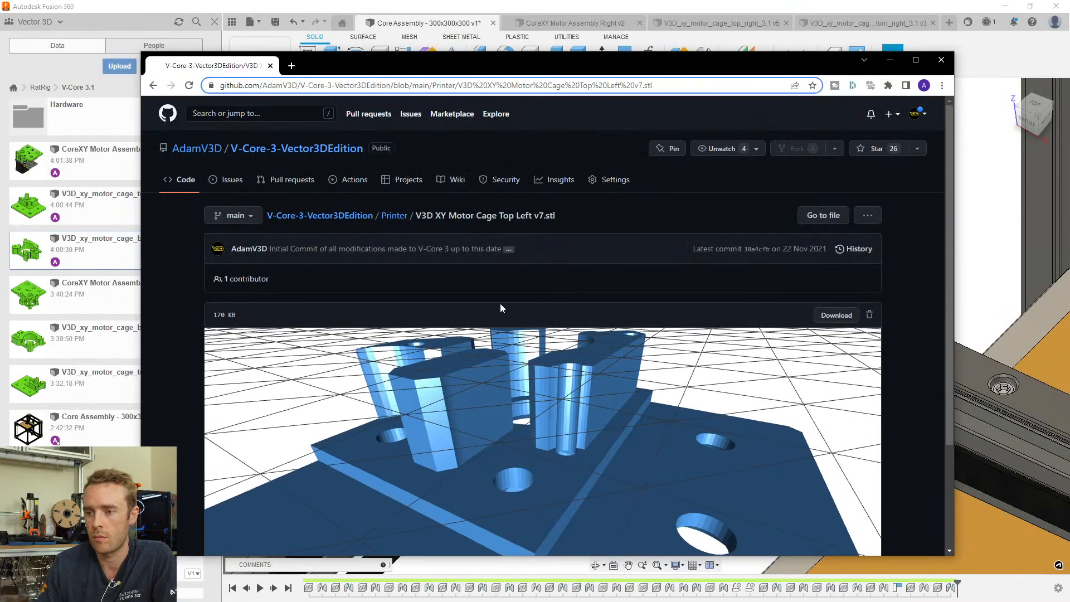
# In the browser, search the GitHub repository's Printer folder for "join" and open V3D XY Joiner Left v15.stl
pyautogui.click(394, 215)
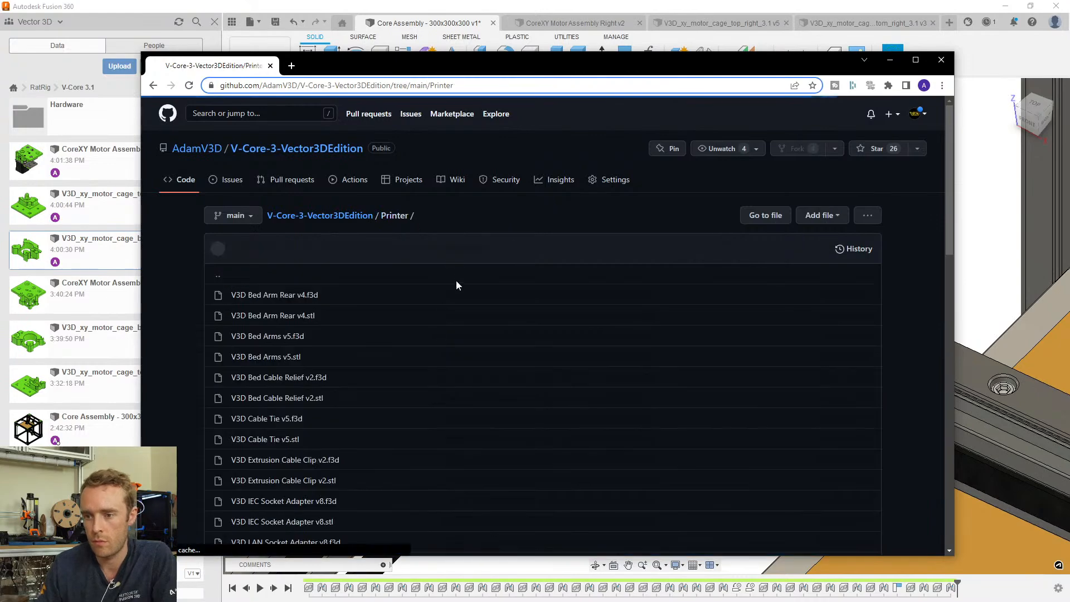
pyautogui.write('join')
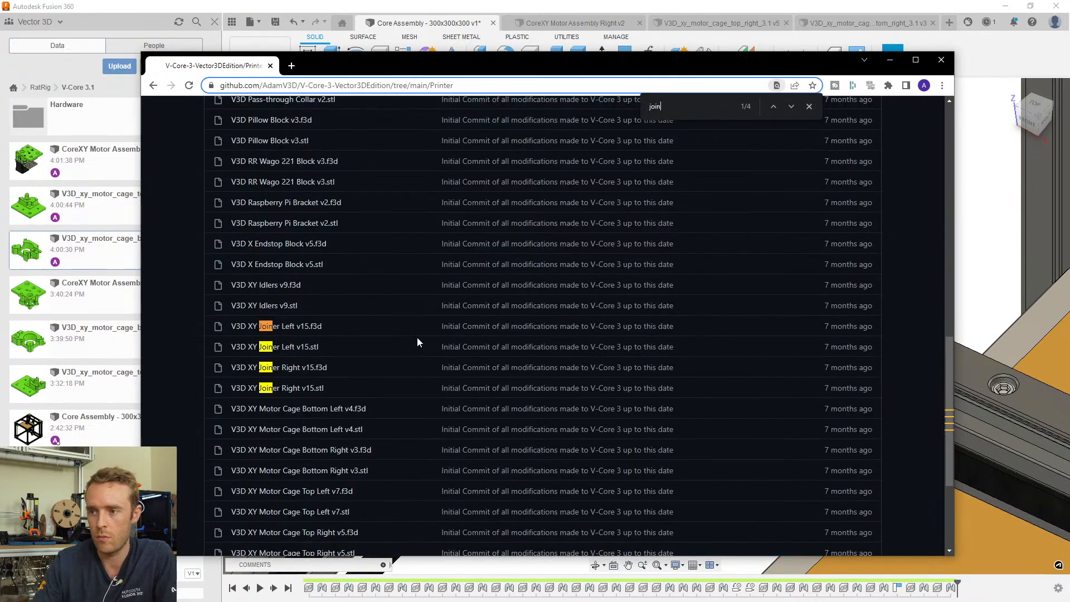
pyautogui.press('Escape')
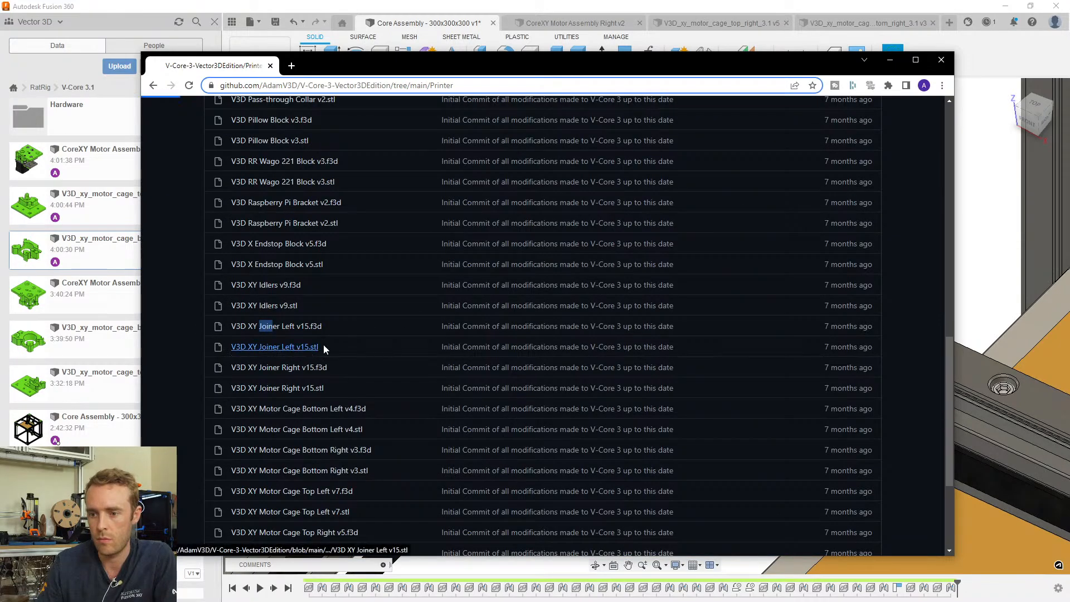
pyautogui.click(309, 347)
pyautogui.scroll(-3, 607, 266)
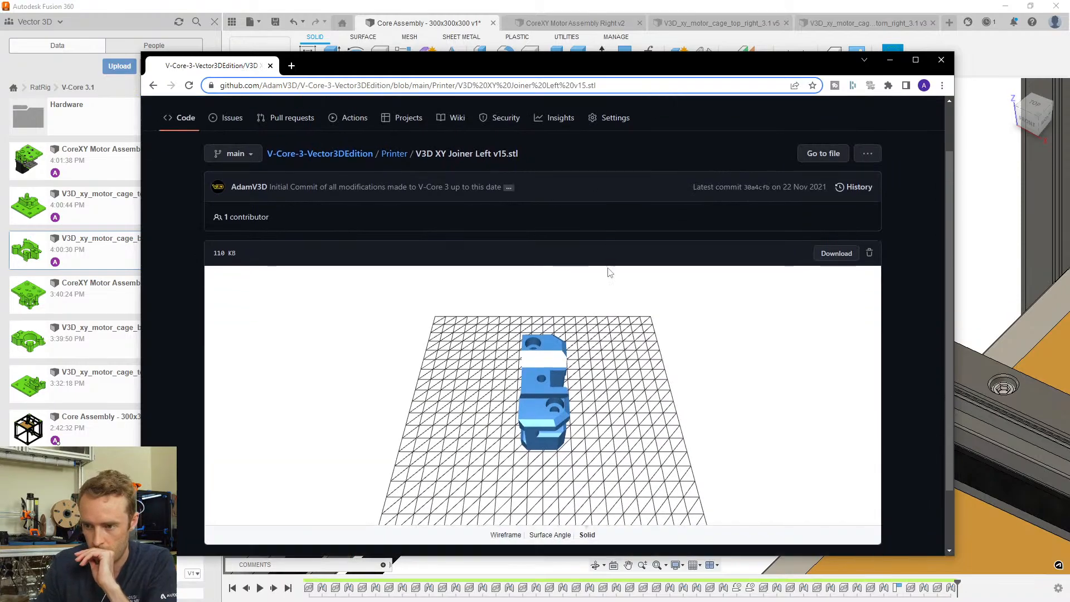
# Examine the left XY joiner's STL preview from the front and side, and return to Fusion 360
pyautogui.moveTo(617, 384); pyautogui.dragTo(764, 319)
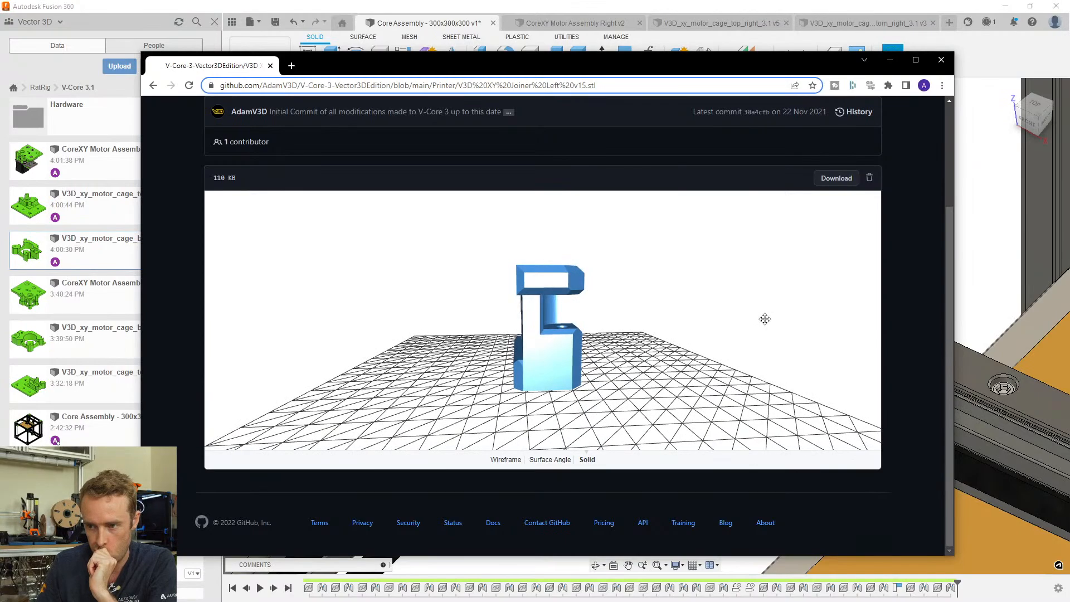
pyautogui.moveTo(680, 344); pyautogui.dragTo(657, 376)
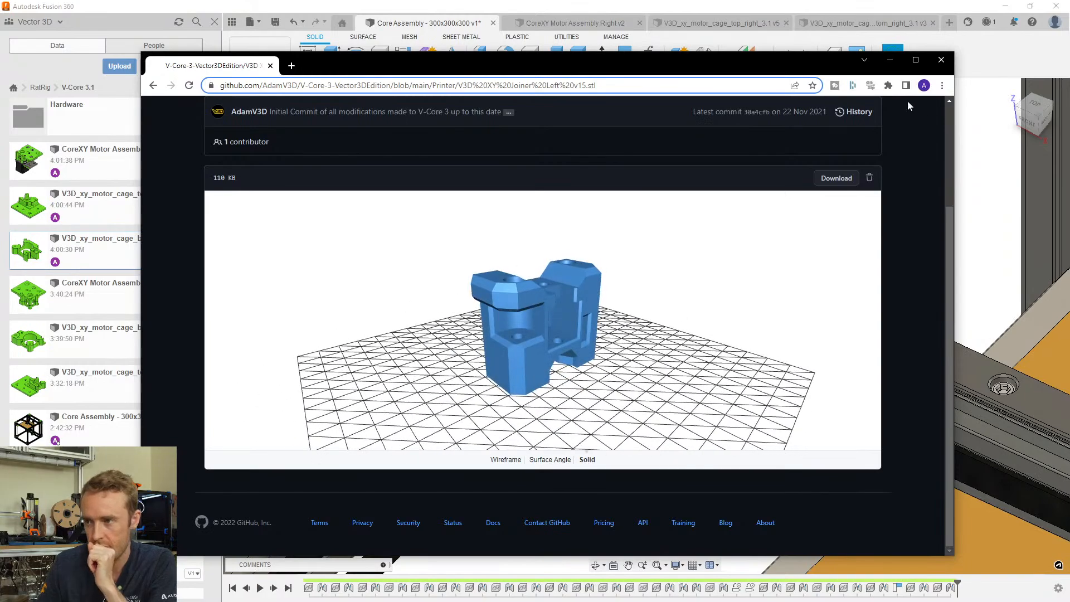
pyautogui.click(890, 60)
# Open the X-Gantry Assembly - 300 component from the core assembly as its own design
pyautogui.scroll(-4, 709, 440)
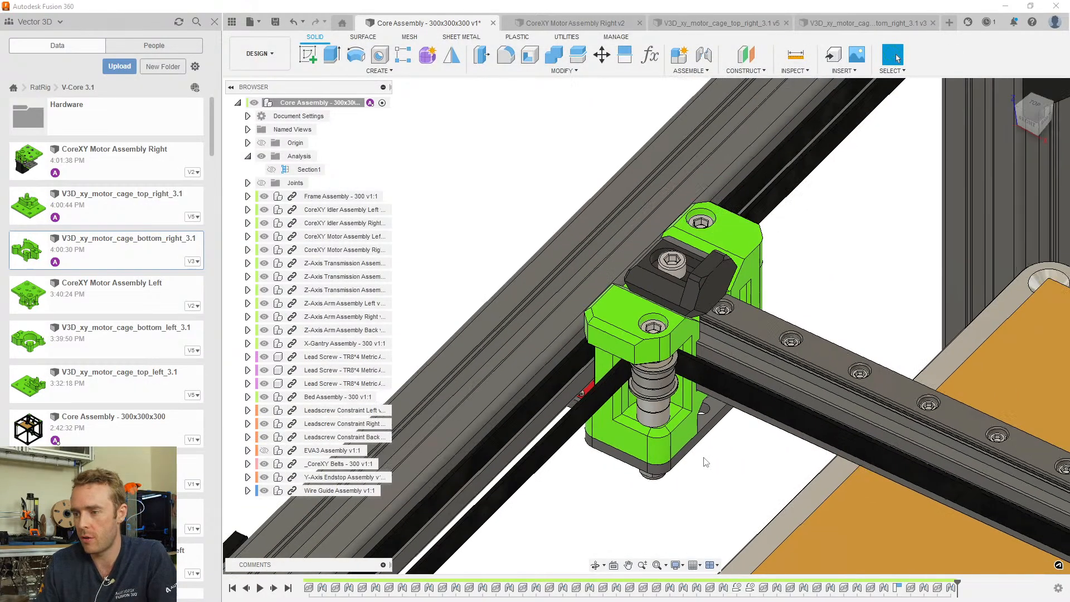
pyautogui.scroll(4, 600, 274)
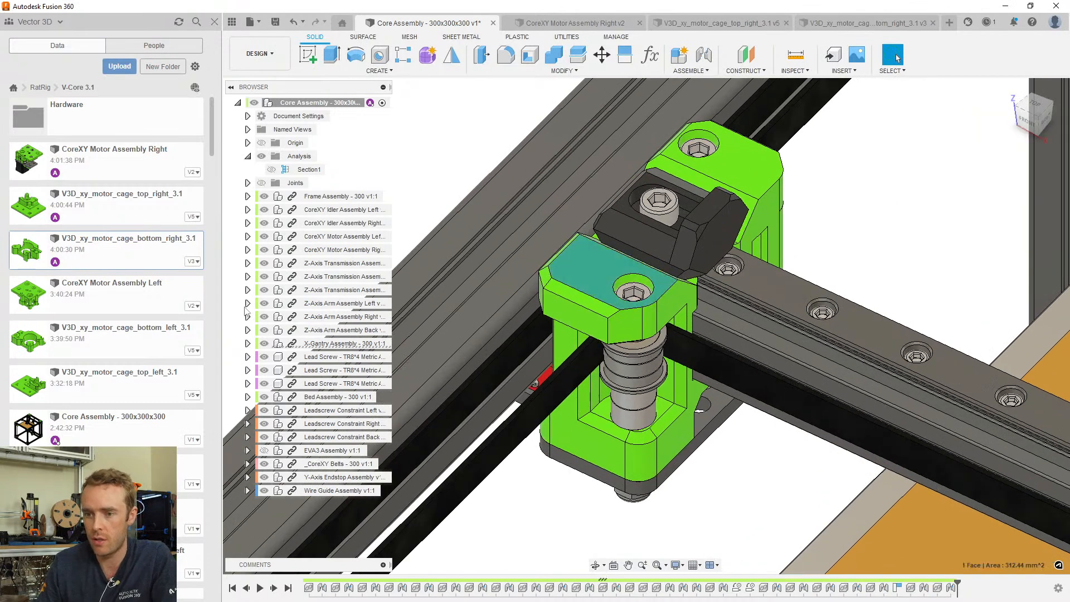
pyautogui.click(351, 343)
pyautogui.rightClick(351, 347)
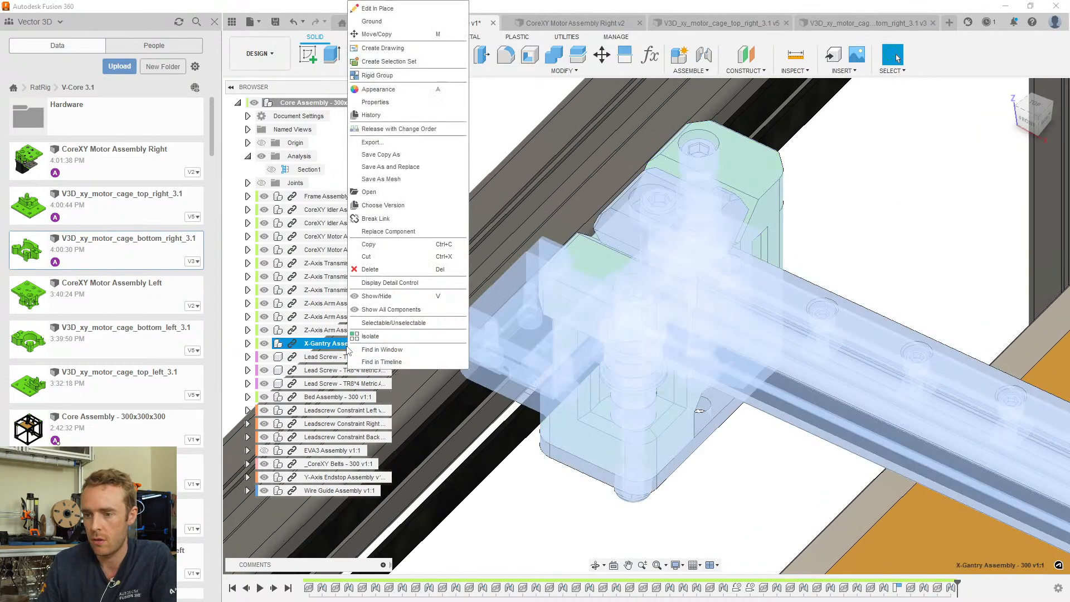
pyautogui.click(372, 195)
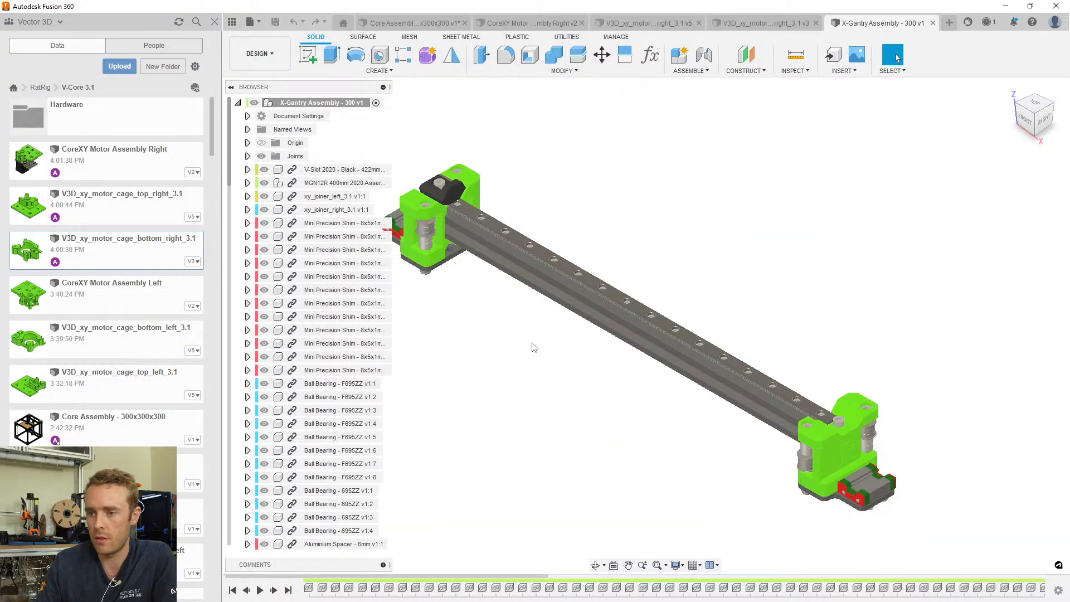
# Hide one carriage screw on the underside of the left joiner's plate and check the radius of its hole
pyautogui.keyDown('shift'); pyautogui.moveTo(534, 347); pyautogui.dragTo(621, 341, button='middle'); pyautogui.keyUp('shift')
pyautogui.click(587, 358)
pyautogui.scroll(5, 586, 359)
pyautogui.scroll(5, 594, 354)
pyautogui.click(595, 354)
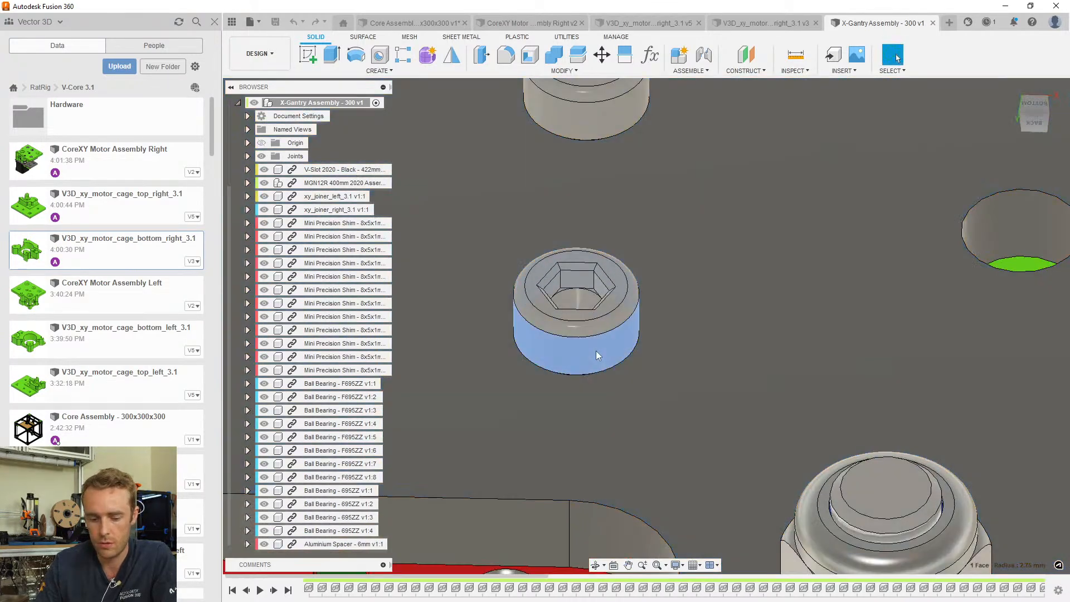
pyautogui.press('v')
pyautogui.click(582, 328)
pyautogui.scroll(-5, 592, 333)
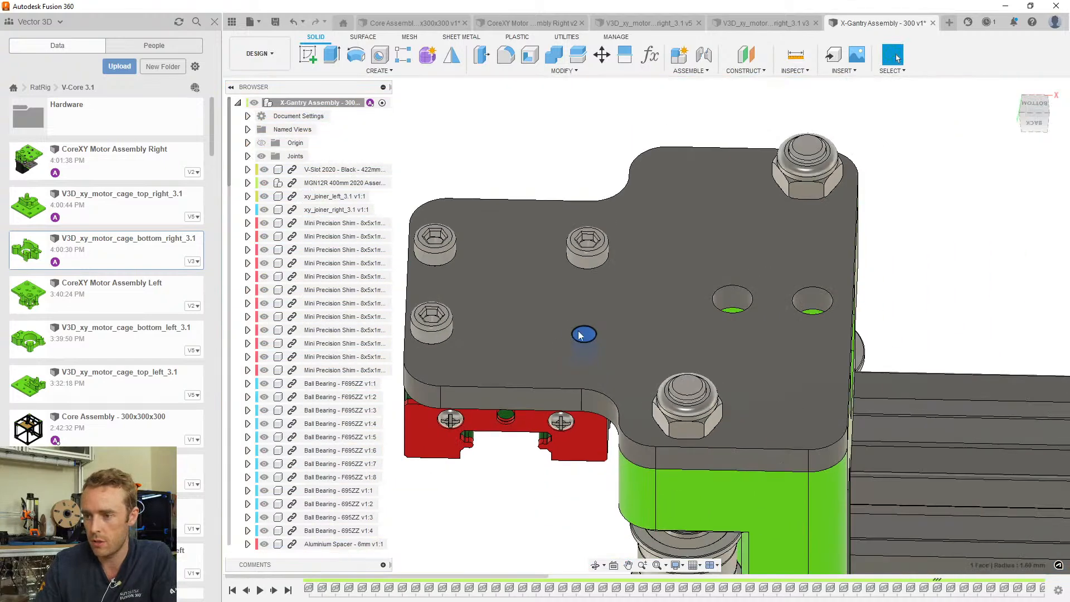
# Examine the gantry's underside and the right XY joiner with its plate at the other end
pyautogui.scroll(-3, 576, 334)
pyautogui.moveTo(664, 335); pyautogui.dragTo(571, 333, button='middle')
pyautogui.scroll(-3, 679, 356)
pyautogui.keyDown('shift'); pyautogui.moveTo(657, 373); pyautogui.dragTo(613, 290, button='middle'); pyautogui.keyUp('shift')
pyautogui.scroll(-3, 764, 334)
pyautogui.moveTo(853, 339); pyautogui.dragTo(553, 350, button='middle')
pyautogui.scroll(4, 891, 317)
pyautogui.keyDown('shift'); pyautogui.moveTo(843, 304); pyautogui.dragTo(898, 315, button='middle'); pyautogui.keyUp('shift')
# Switch to the RatOS dashboard, check the print status and webcam view, and return to Fusion 360
pyautogui.hotkey('alt', 'Tab')
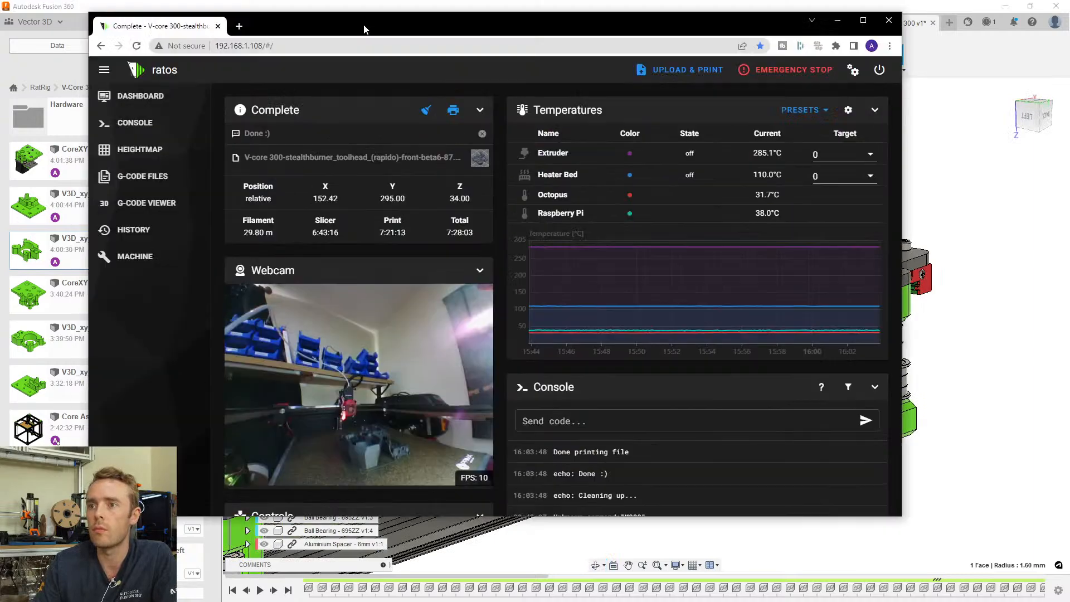
pyautogui.scroll(-2, 404, 426)
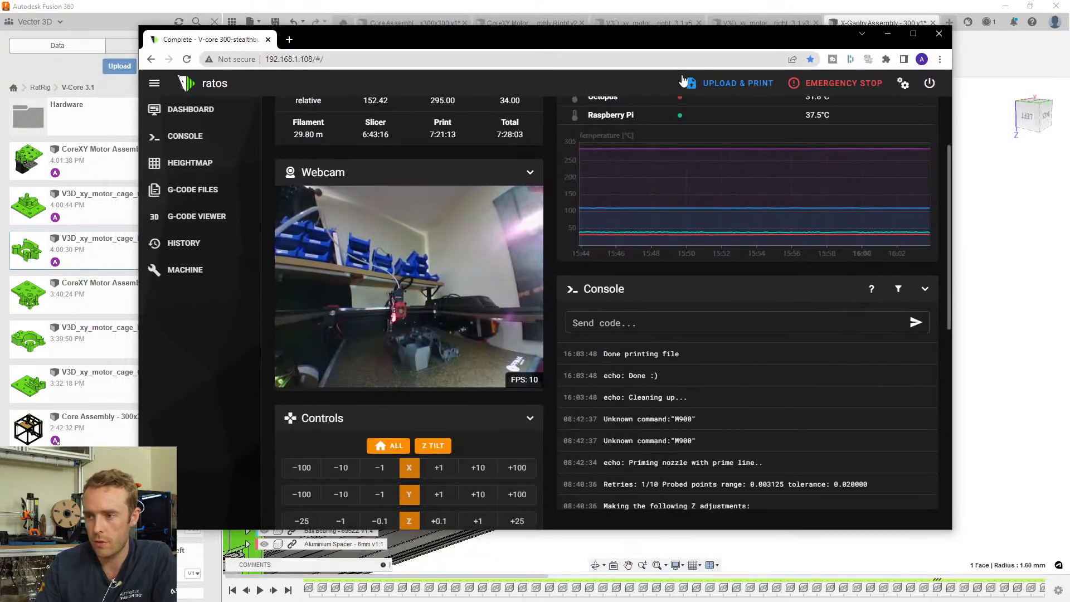
pyautogui.click(887, 33)
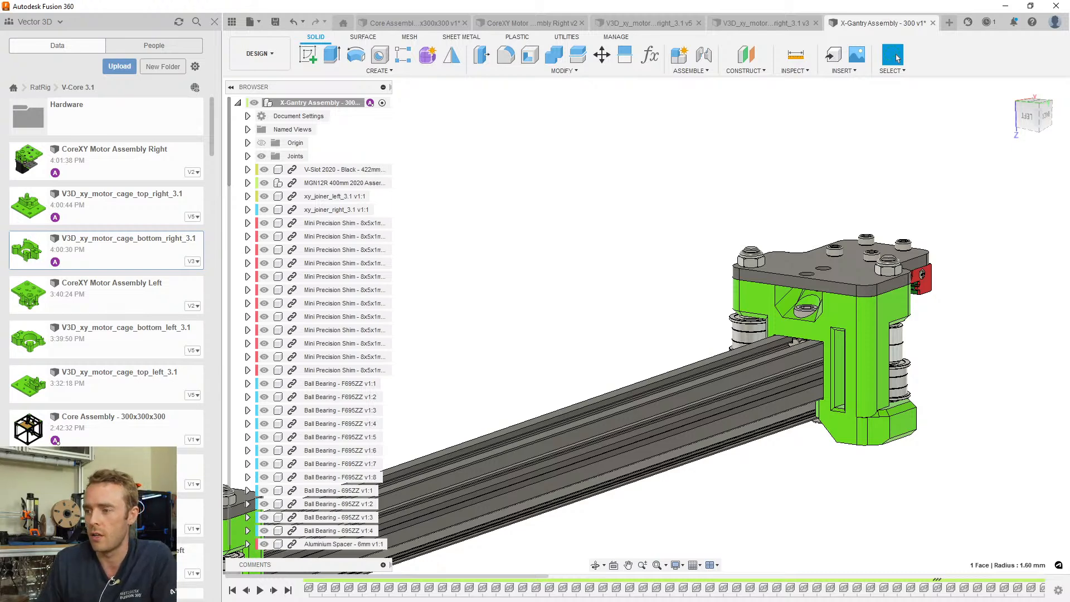
# Examine the right XY joiner's bearing stacks, side slot, lower screw pocket and extrusion seat from several sides
pyautogui.scroll(-3, 635, 307)
pyautogui.keyDown('shift'); pyautogui.moveTo(633, 313); pyautogui.dragTo(572, 168, button='middle'); pyautogui.keyUp('shift')
pyautogui.scroll(1, 432, 345)
pyautogui.scroll(2, 649, 338)
pyautogui.moveTo(432, 345); pyautogui.dragTo(620, 342, button='middle')
pyautogui.scroll(5, 601, 406)
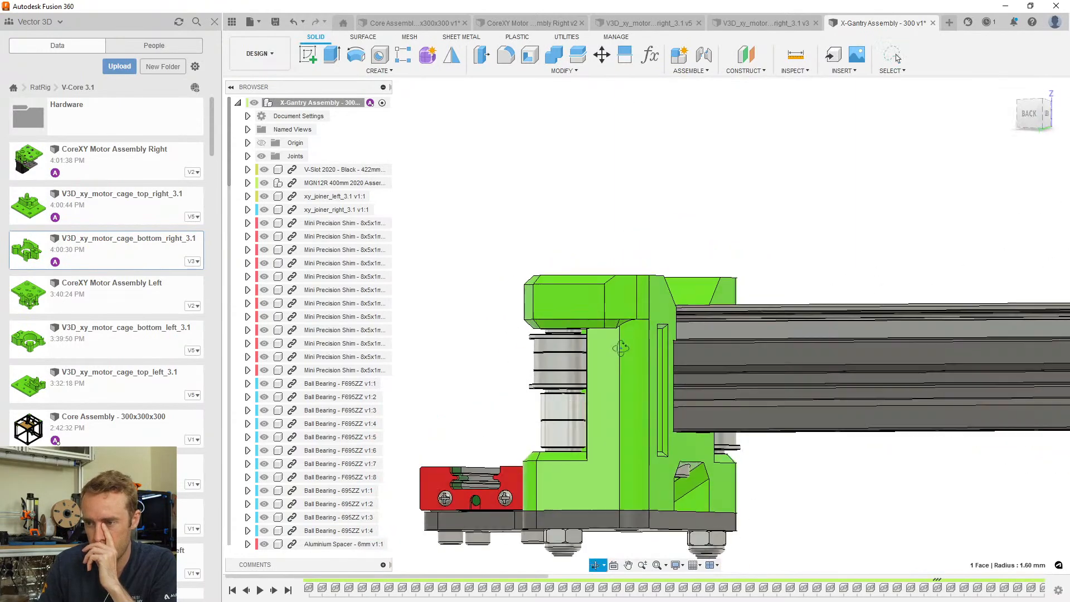
pyautogui.scroll(-3, 613, 356)
pyautogui.keyDown('shift'); pyautogui.moveTo(613, 356); pyautogui.dragTo(563, 374, button='middle'); pyautogui.keyUp('shift')
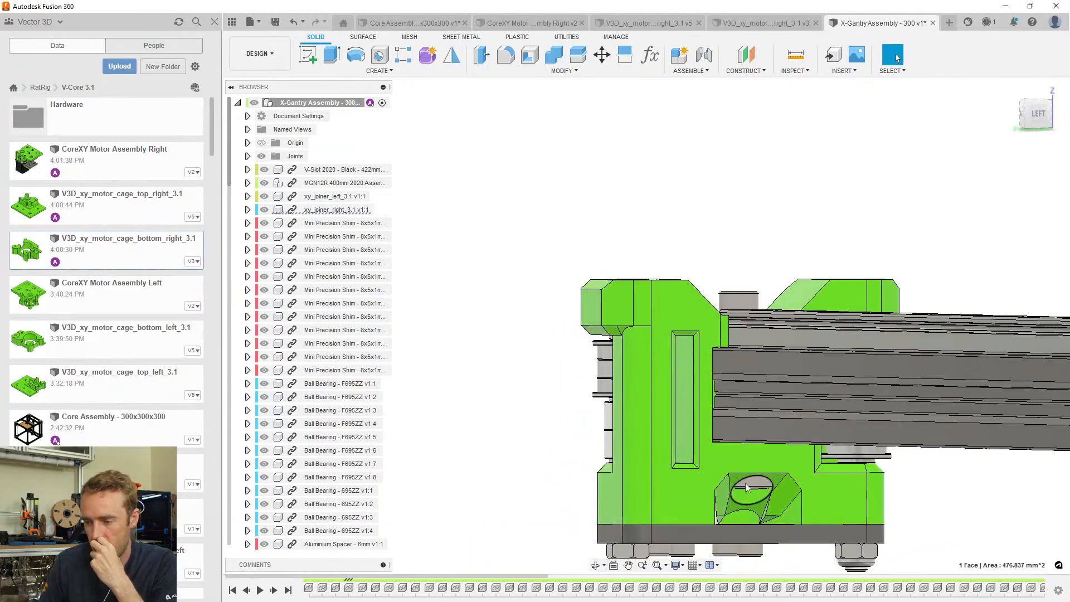
pyautogui.scroll(3, 798, 502)
pyautogui.keyDown('shift'); pyautogui.moveTo(797, 496); pyautogui.dragTo(819, 458, button='middle'); pyautogui.keyUp('shift')
pyautogui.scroll(5, 733, 468)
pyautogui.keyDown('shift'); pyautogui.moveTo(811, 301); pyautogui.dragTo(829, 255, button='middle'); pyautogui.keyUp('shift')
pyautogui.keyDown('shift'); pyautogui.moveTo(779, 472); pyautogui.dragTo(818, 380, button='middle'); pyautogui.keyUp('shift')
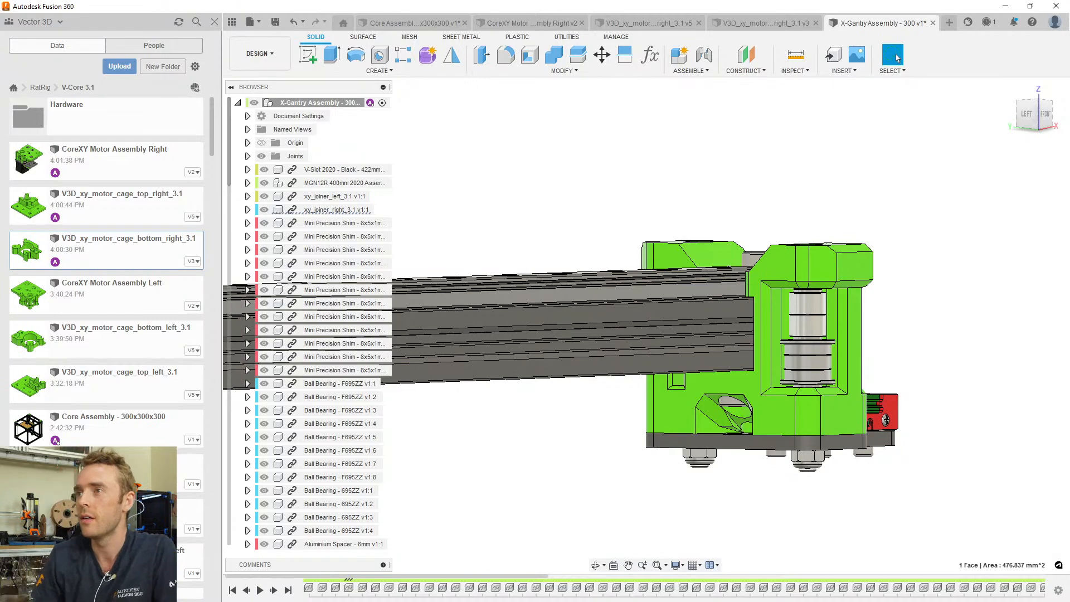
# Examine the right joiner from above and check the rounded corner of its base plate against the printed body
pyautogui.keyDown('shift'); pyautogui.moveTo(687, 239); pyautogui.dragTo(833, 377, button='middle'); pyautogui.keyUp('shift')
pyautogui.press('Escape')
pyautogui.click(550, 257)
pyautogui.keyDown('shift'); pyautogui.moveTo(590, 253); pyautogui.dragTo(530, 382, button='middle'); pyautogui.keyUp('shift')
pyautogui.click(531, 382)
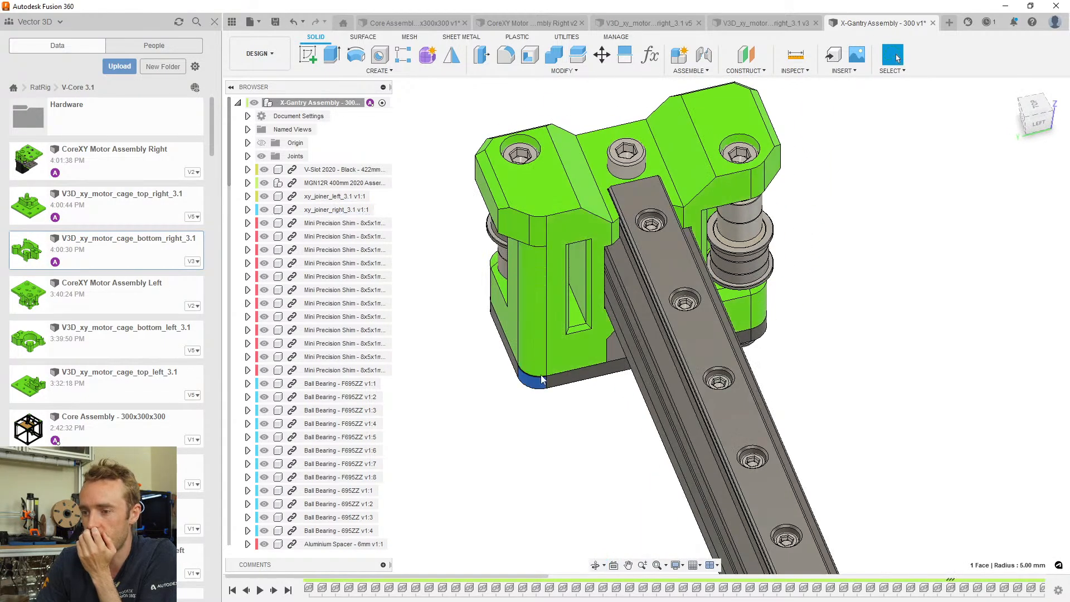
pyautogui.scroll(3, 572, 343)
pyautogui.keyDown('shift'); pyautogui.moveTo(573, 343); pyautogui.dragTo(872, 311, button='middle'); pyautogui.keyUp('shift')
pyautogui.scroll(-4, 872, 310)
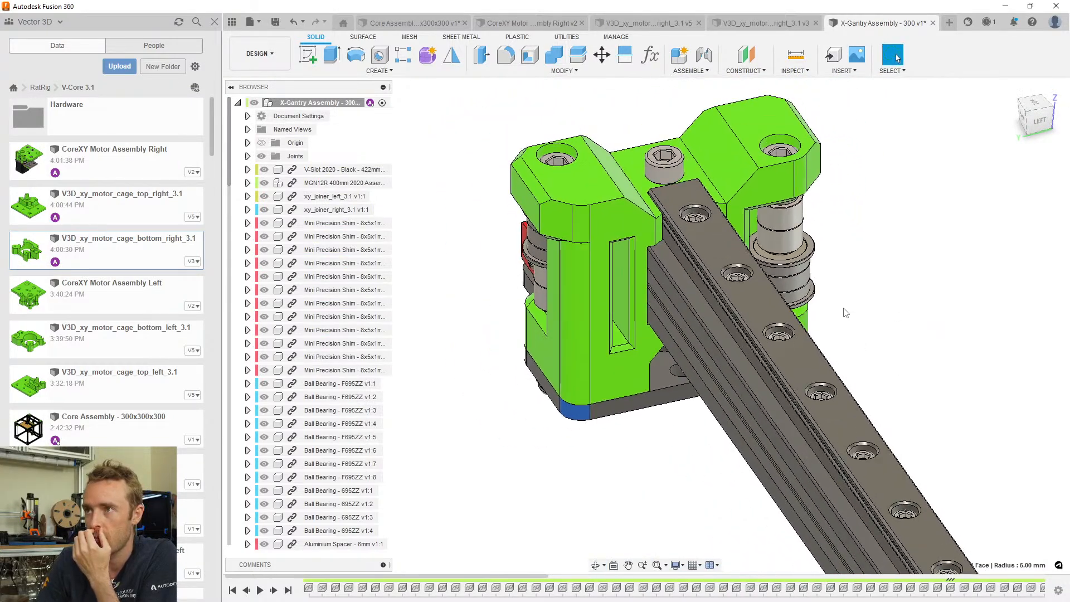
# Open the xy_joiner_right_3.1 component as its own design
pyautogui.click(317, 210)
pyautogui.rightClick(315, 211)
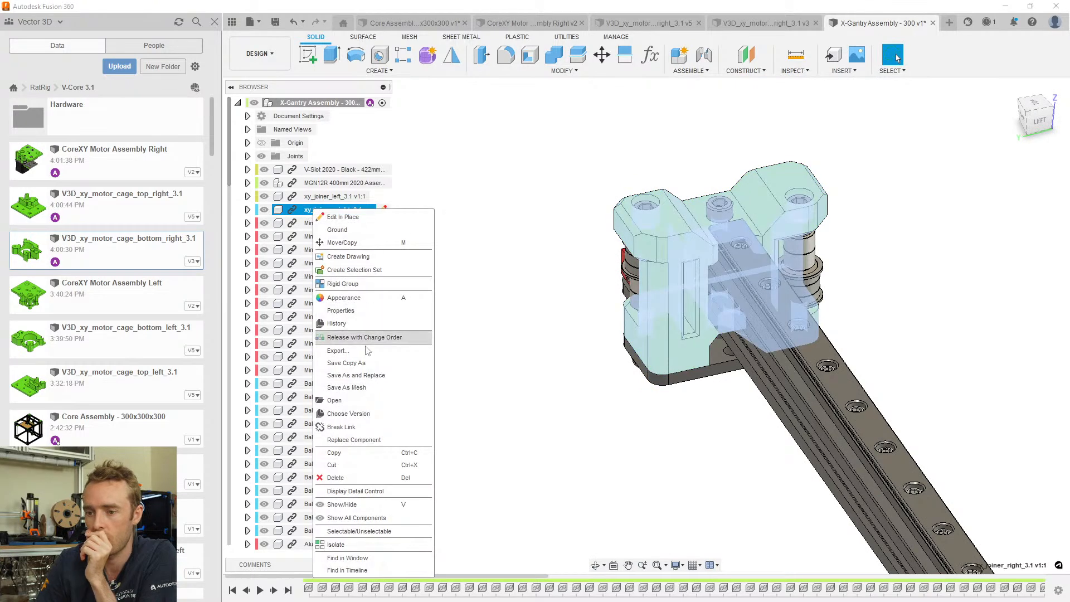
pyautogui.click(334, 400)
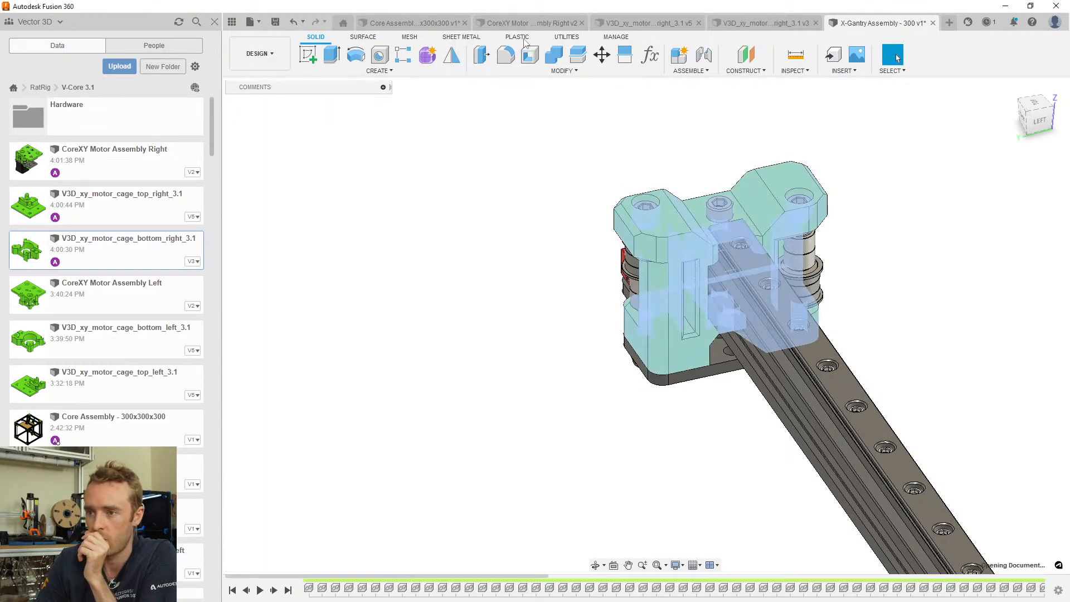
# Close the saved CoreXY Motor Assembly Right design
pyautogui.click(533, 23)
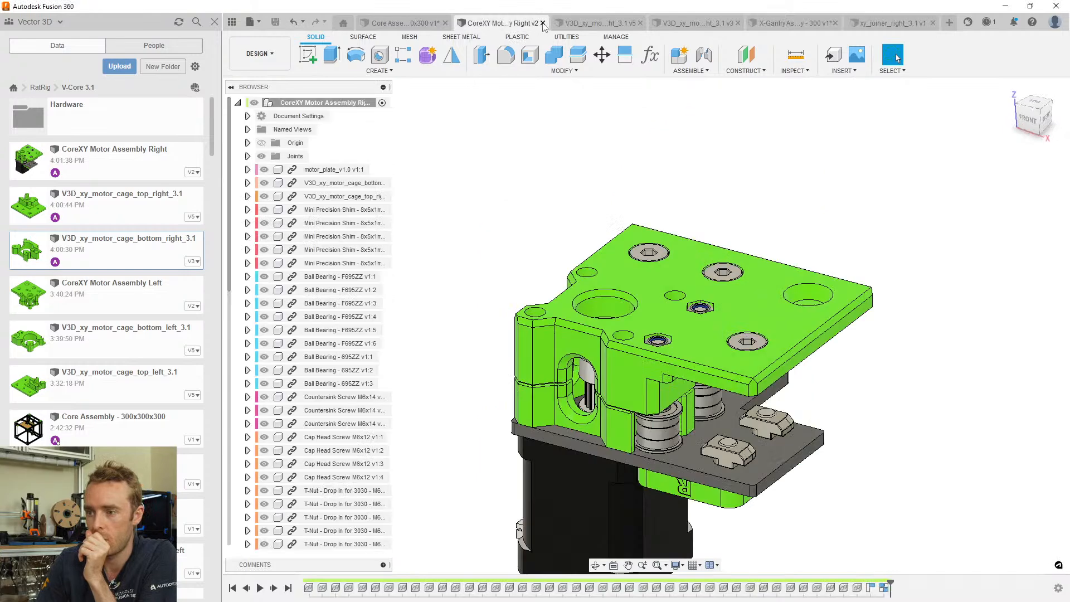
pyautogui.click(542, 23)
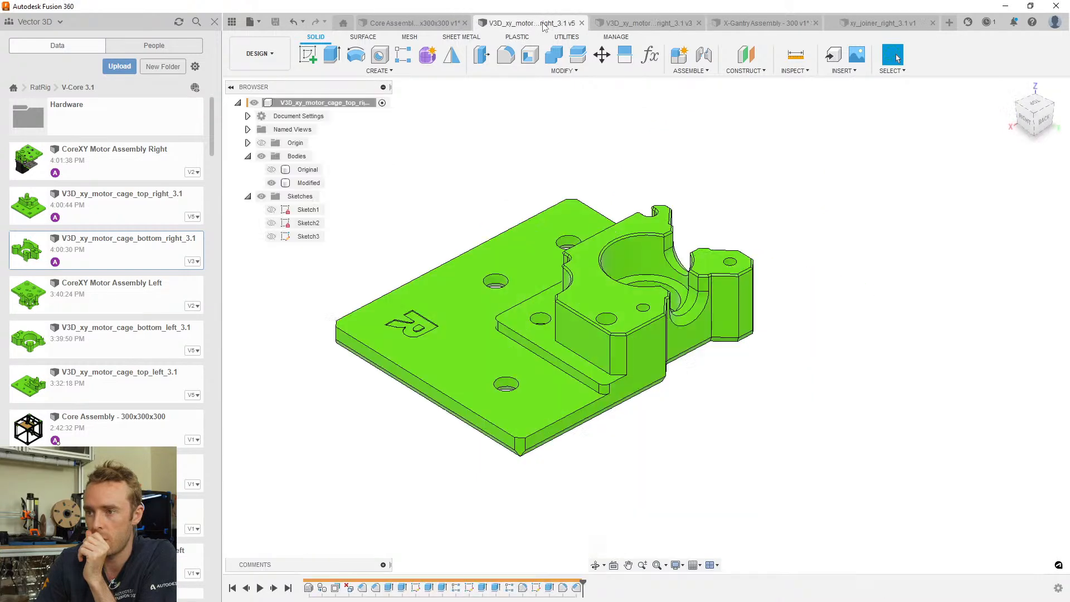
# Close the top-right and bottom-right motor cage designs and switch to the xy_joiner_right_3.1 design
pyautogui.click(581, 22)
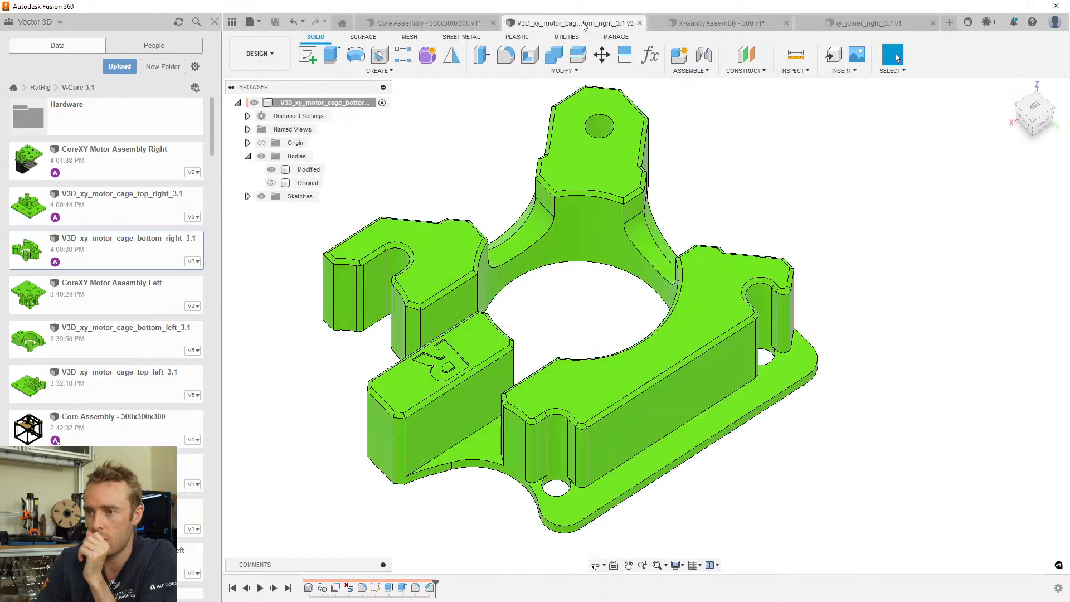
pyautogui.click(640, 23)
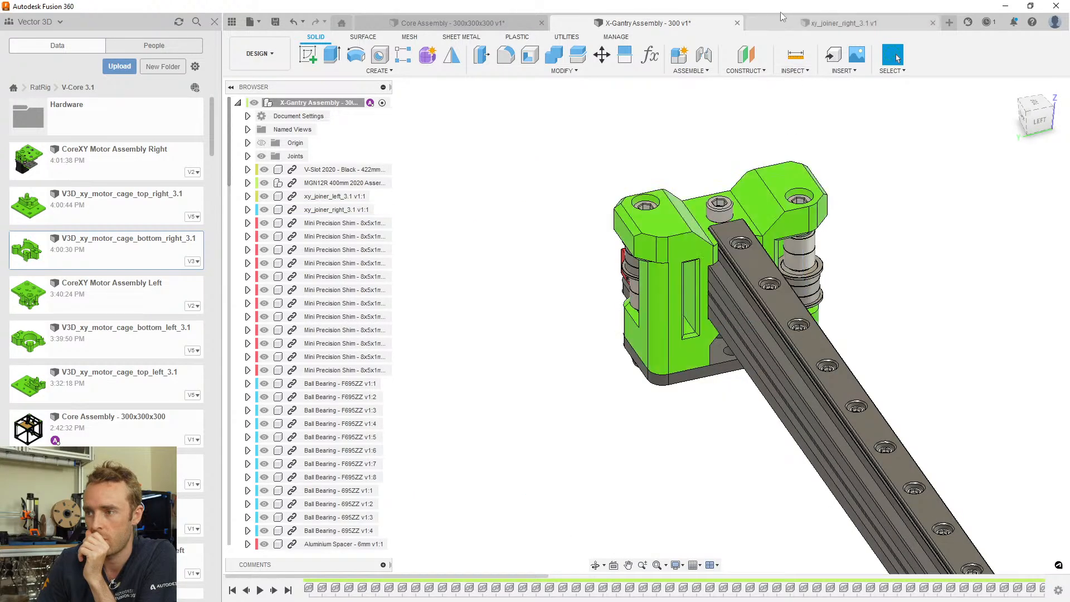
pyautogui.click(780, 14)
# Save the xy_joiner_right_3.1 design as an STL mesh
pyautogui.keyDown('shift'); pyautogui.moveTo(755, 293); pyautogui.dragTo(797, 325, button='middle'); pyautogui.keyUp('shift')
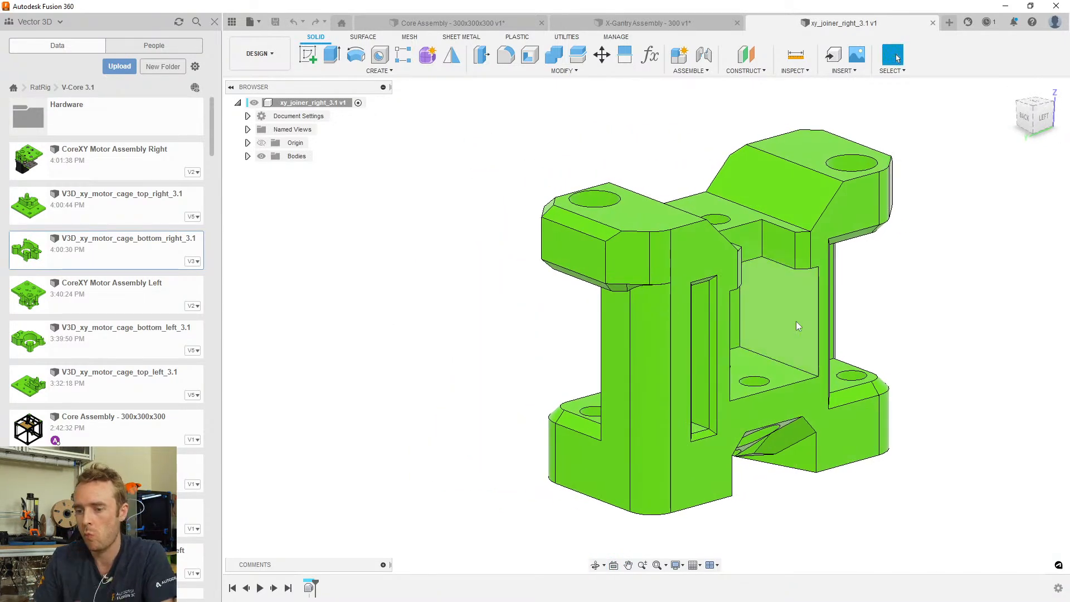
pyautogui.rightClick(301, 103)
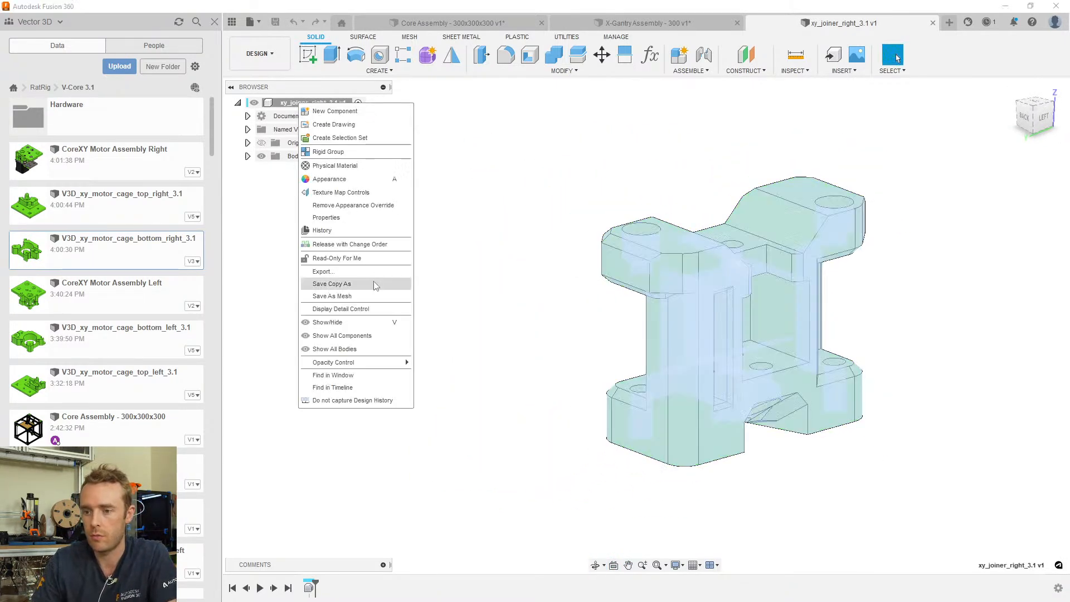
pyautogui.click(366, 296)
pyautogui.click(1008, 341)
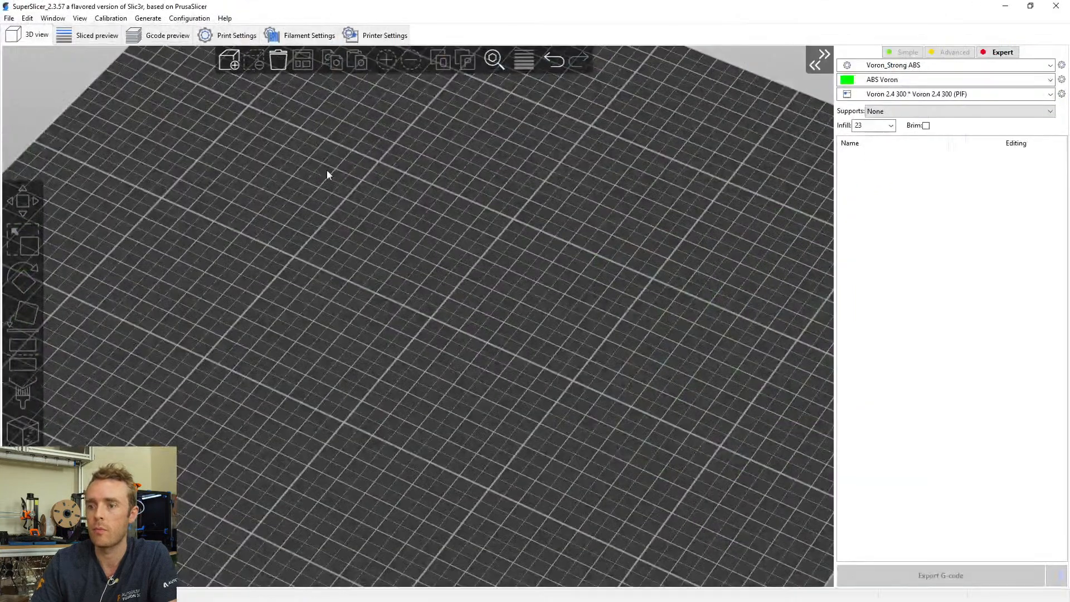
# In SuperSlicer, import xy_joiner_right_3.1 v1.stl and lay it flat on the bed with the engraved R facing up
pyautogui.click(233, 66)
pyautogui.doubleClick(266, 85)
pyautogui.moveTo(289, 400); pyautogui.dragTo(331, 392)
pyautogui.click(30, 317)
pyautogui.click(383, 259)
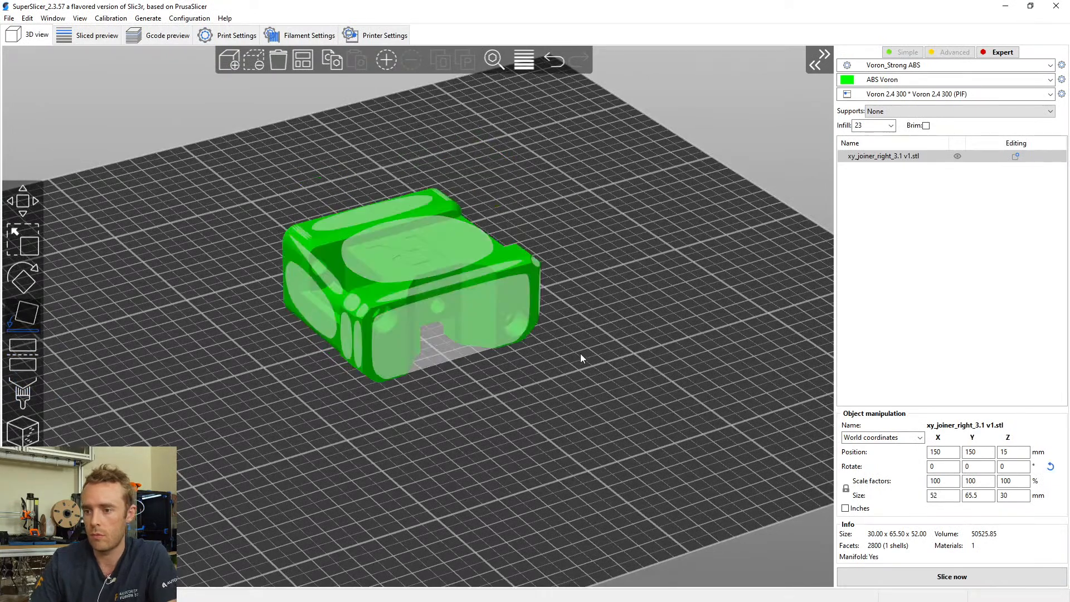
pyautogui.click(579, 353)
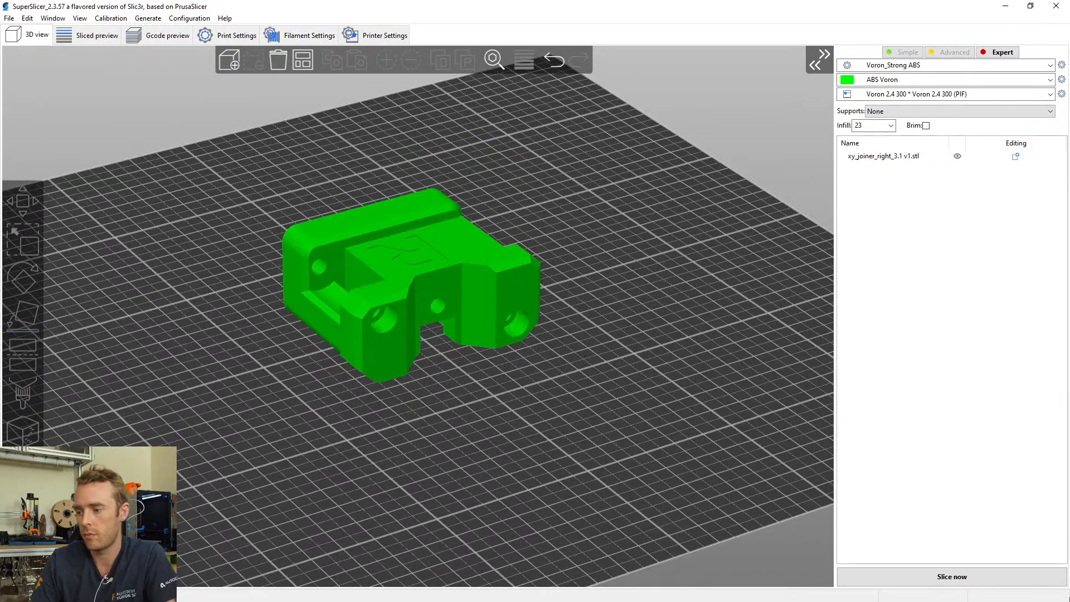
# Slice the joiner and examine the first-layer perimeters and overhangs around the side slot and outer corner from below
pyautogui.click(940, 583)
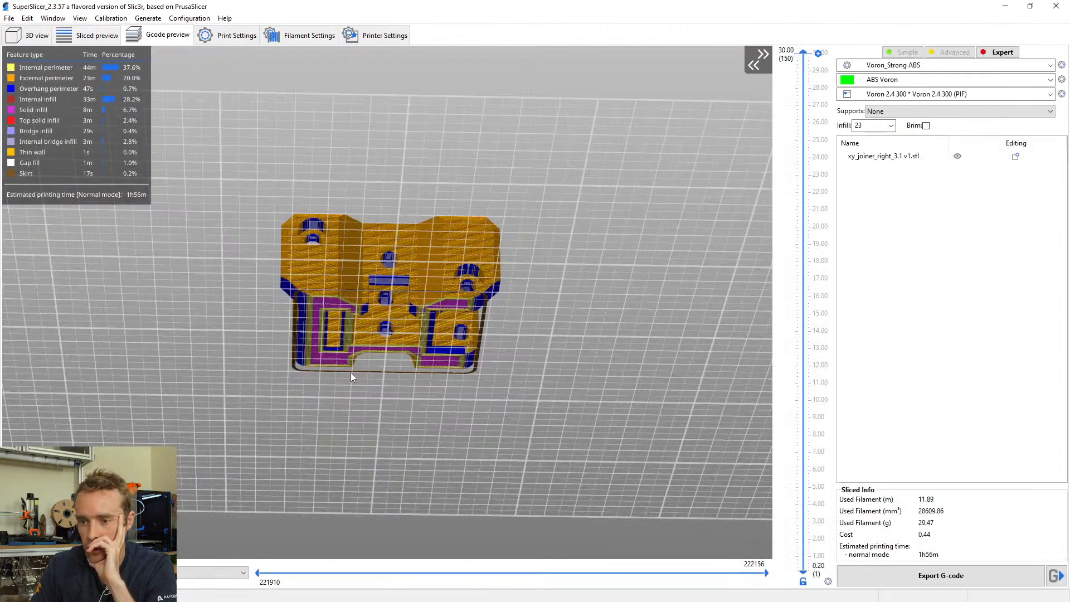
pyautogui.press('1')
pyautogui.scroll(6, 365, 353)
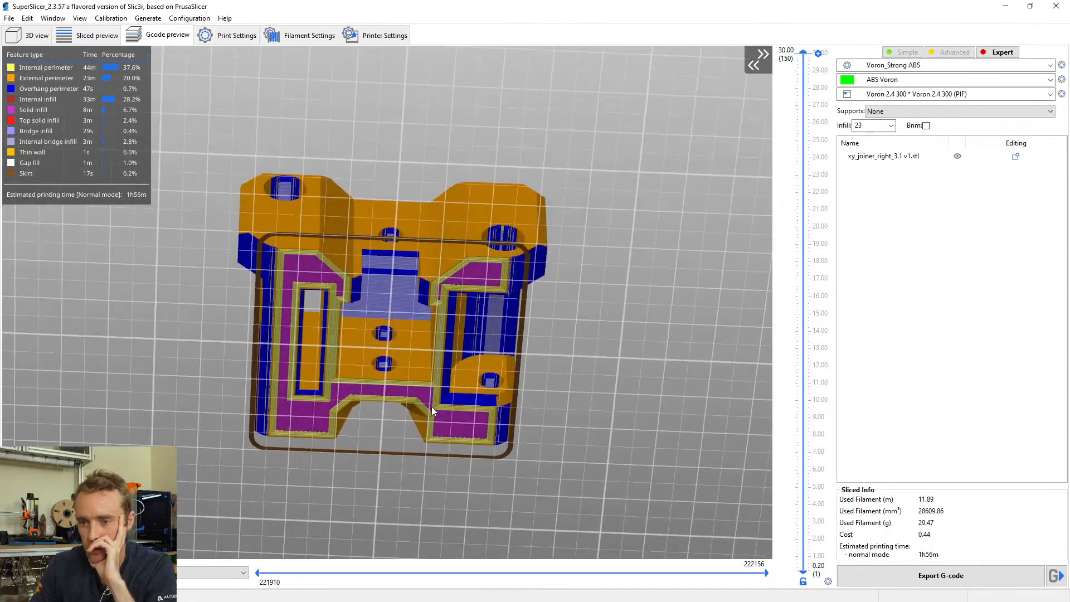
pyautogui.scroll(5, 431, 406)
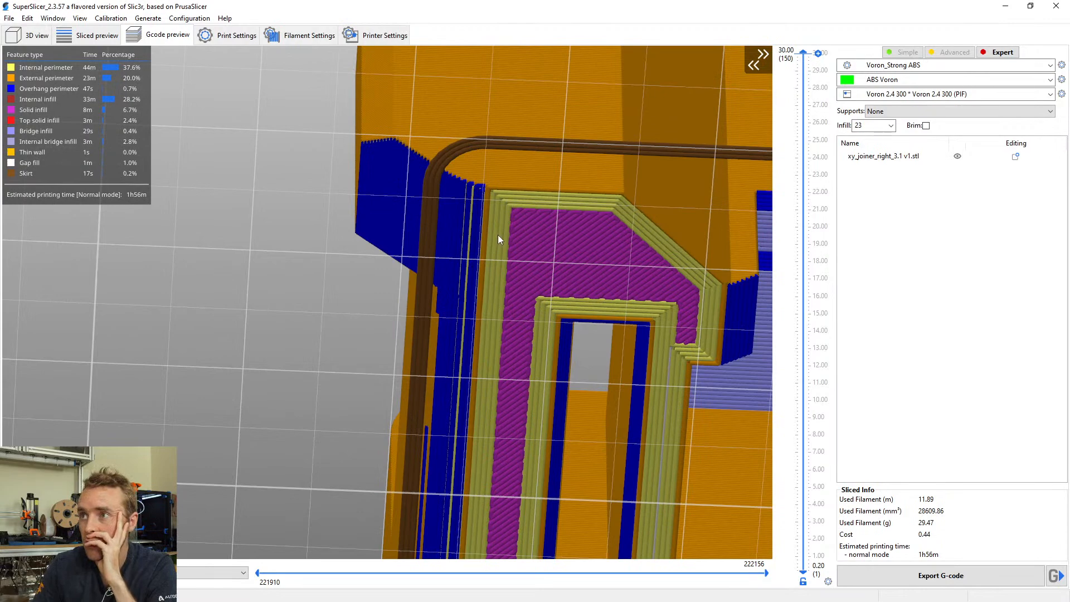
pyautogui.moveTo(499, 245); pyautogui.dragTo(497, 272)
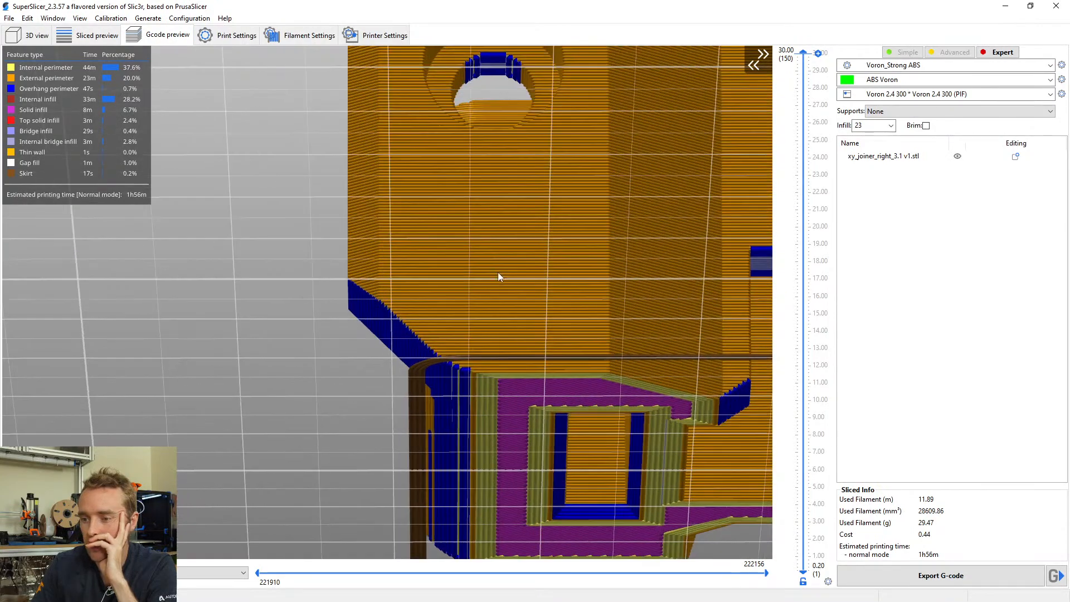
pyautogui.scroll(8, 477, 391)
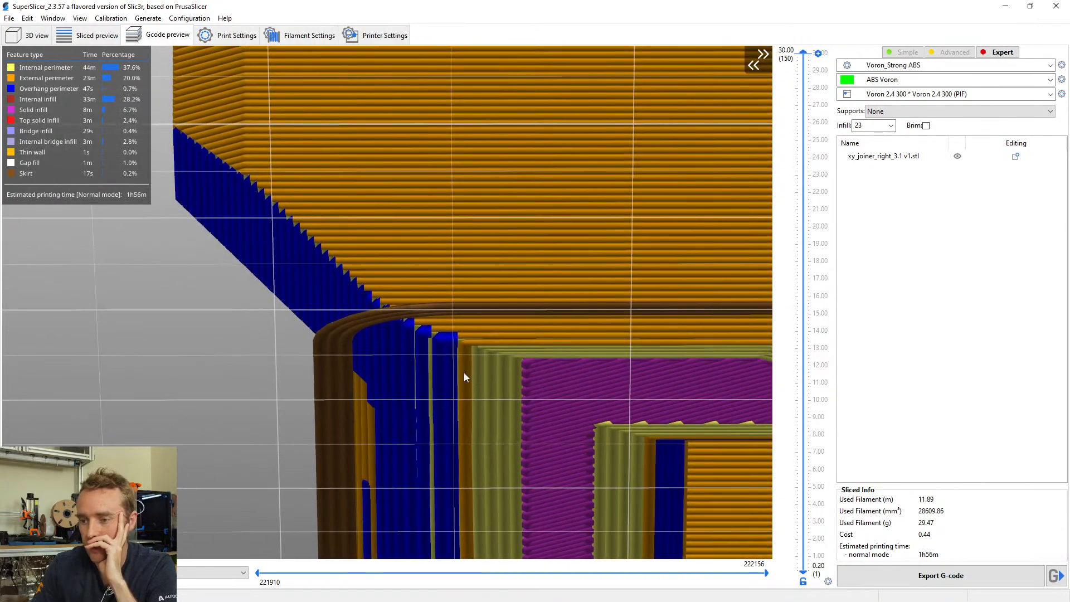
pyautogui.scroll(-5, 523, 416)
pyautogui.moveTo(590, 375); pyautogui.dragTo(346, 337, button='middle')
pyautogui.scroll(5, 406, 363)
pyautogui.scroll(-3, 450, 397)
# Examine the sliced joiner's bearing pocket, extrusion seat, screw holes and chamfer overhangs from below and from the side
pyautogui.moveTo(450, 398); pyautogui.dragTo(449, 386)
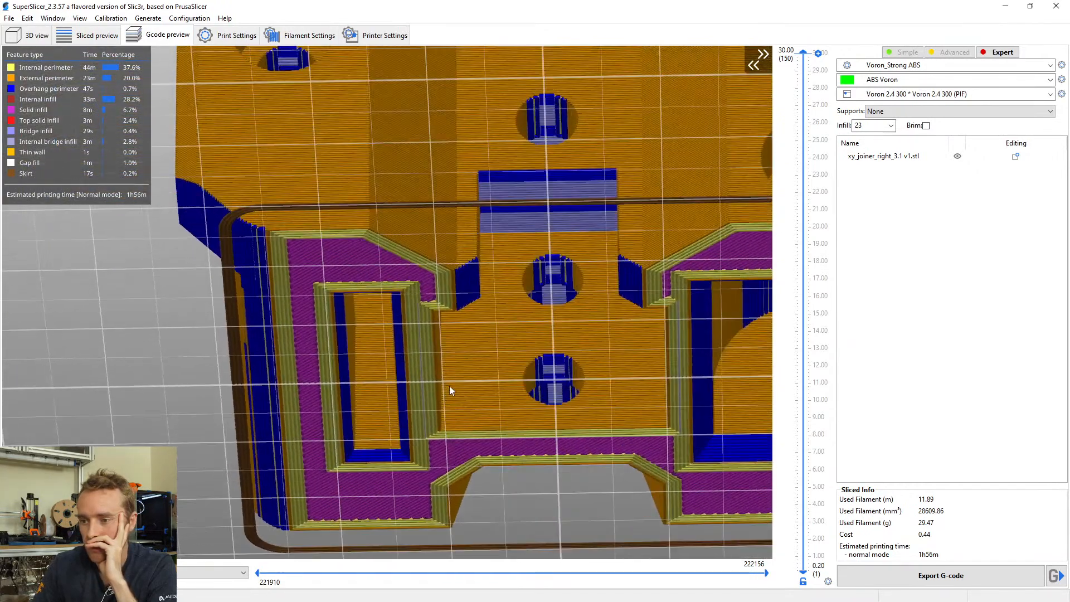
pyautogui.moveTo(586, 390); pyautogui.dragTo(397, 385, button='middle')
pyautogui.moveTo(580, 363); pyautogui.dragTo(547, 364, button='middle')
pyautogui.moveTo(547, 364); pyautogui.dragTo(523, 373)
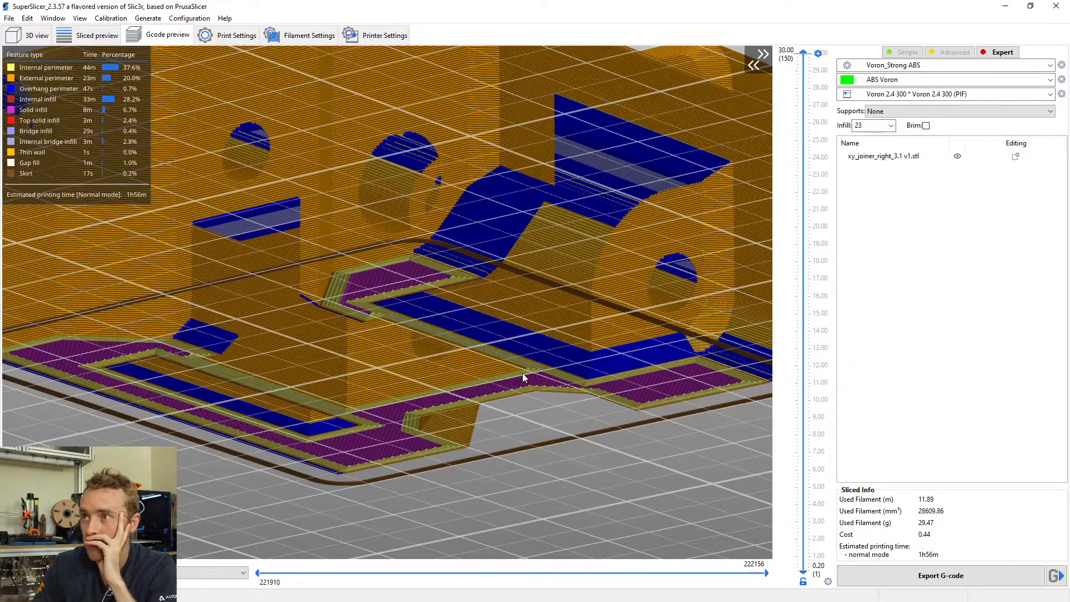
pyautogui.moveTo(522, 374); pyautogui.dragTo(537, 376)
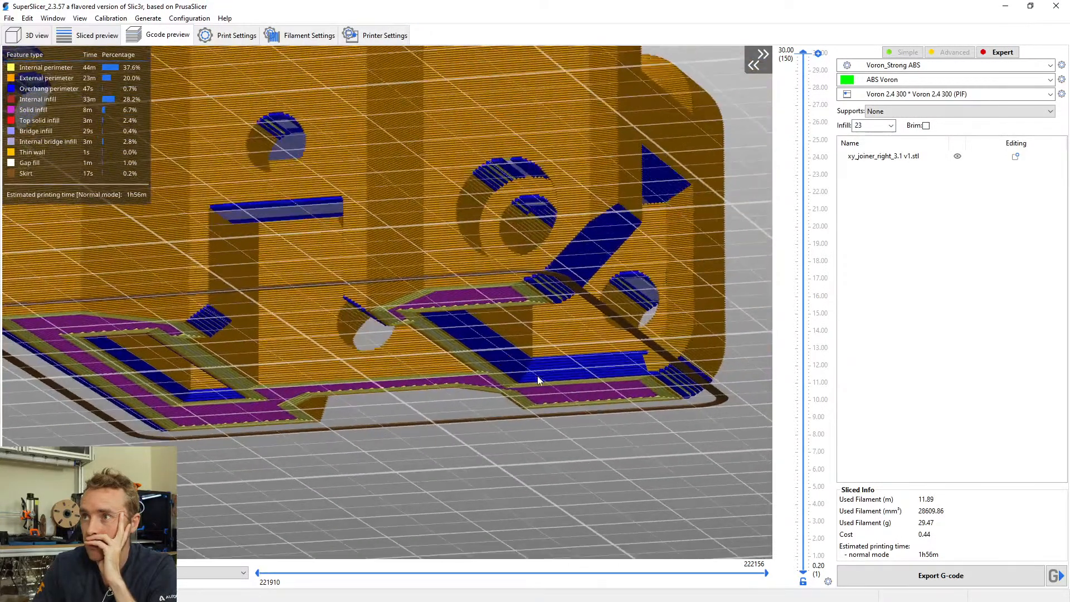
pyautogui.scroll(-10, 449, 326)
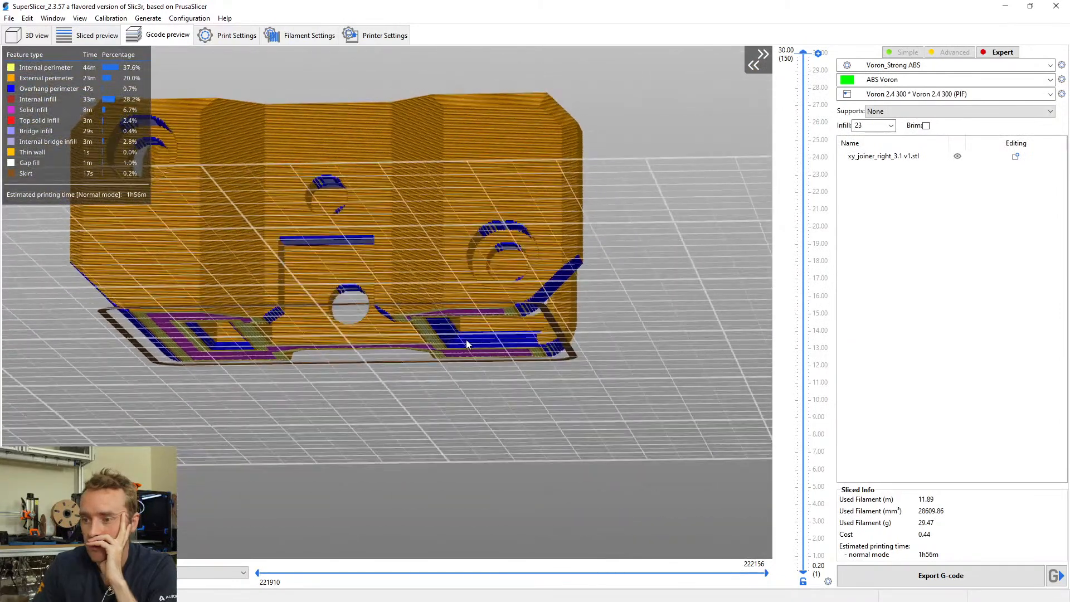
pyautogui.press('1')
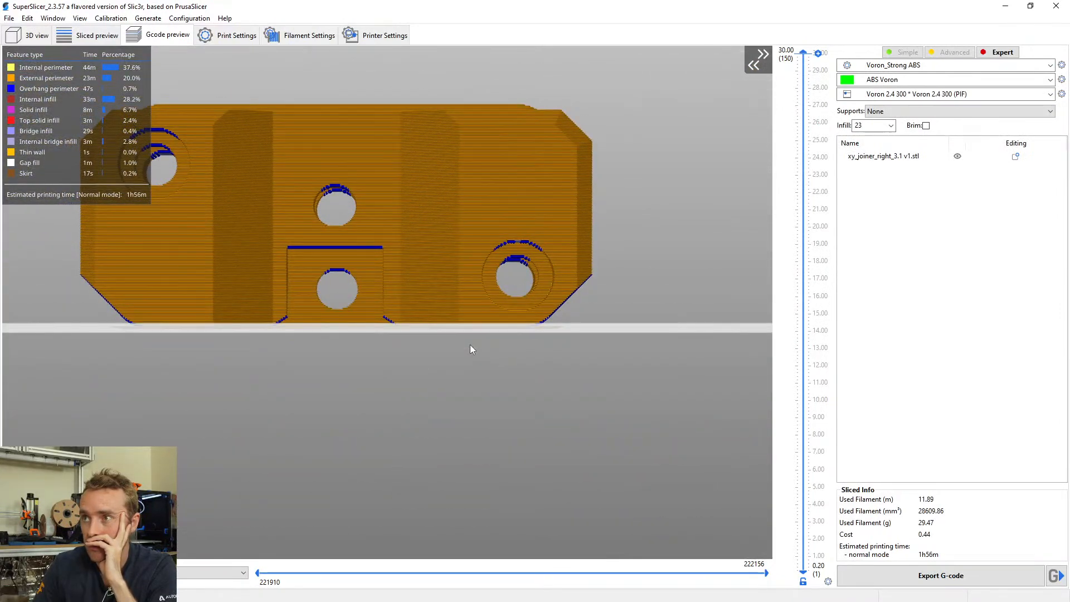
pyautogui.moveTo(470, 349); pyautogui.dragTo(471, 303)
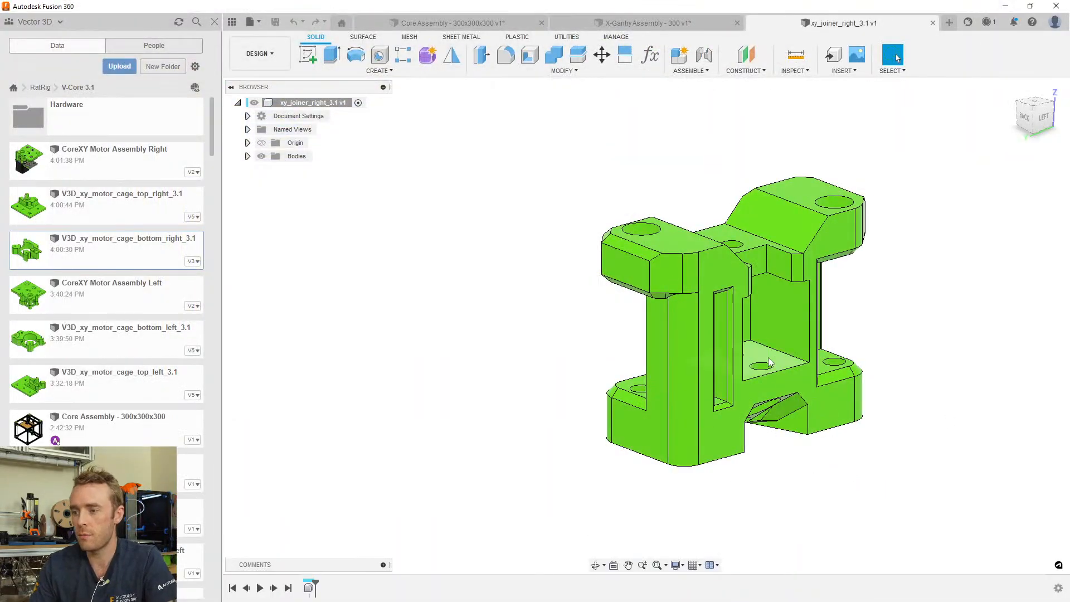
# In Fusion 360's X-Gantry Assembly, check the radius of the base plate's rounded corner under the right joiner
pyautogui.click(635, 23)
pyautogui.scroll(5, 638, 389)
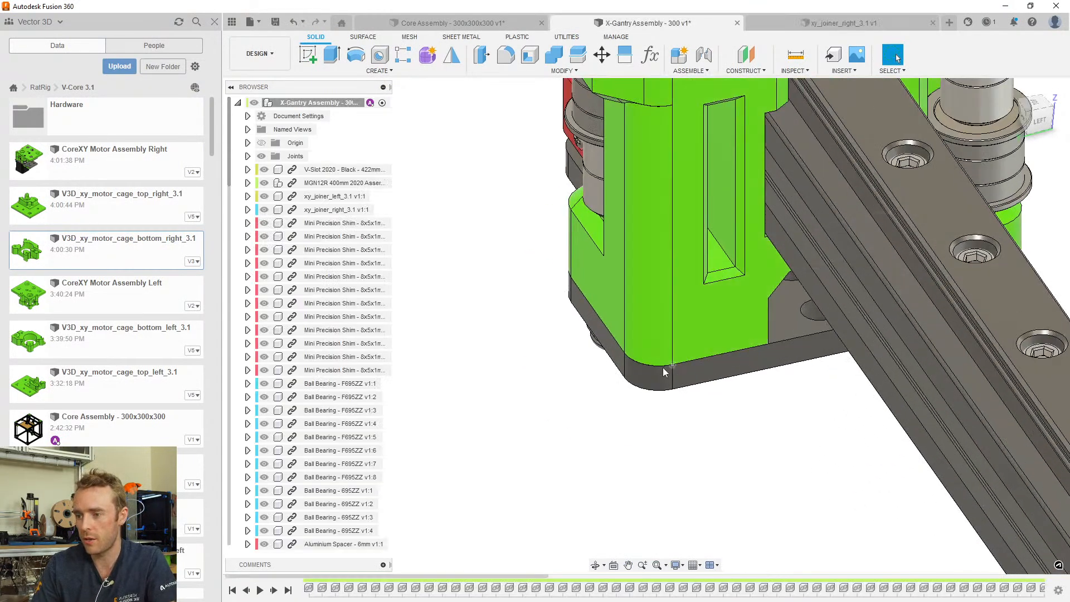
pyautogui.scroll(3, 641, 355)
pyautogui.scroll(3, 639, 353)
pyautogui.click(650, 424)
pyautogui.scroll(-10, 685, 440)
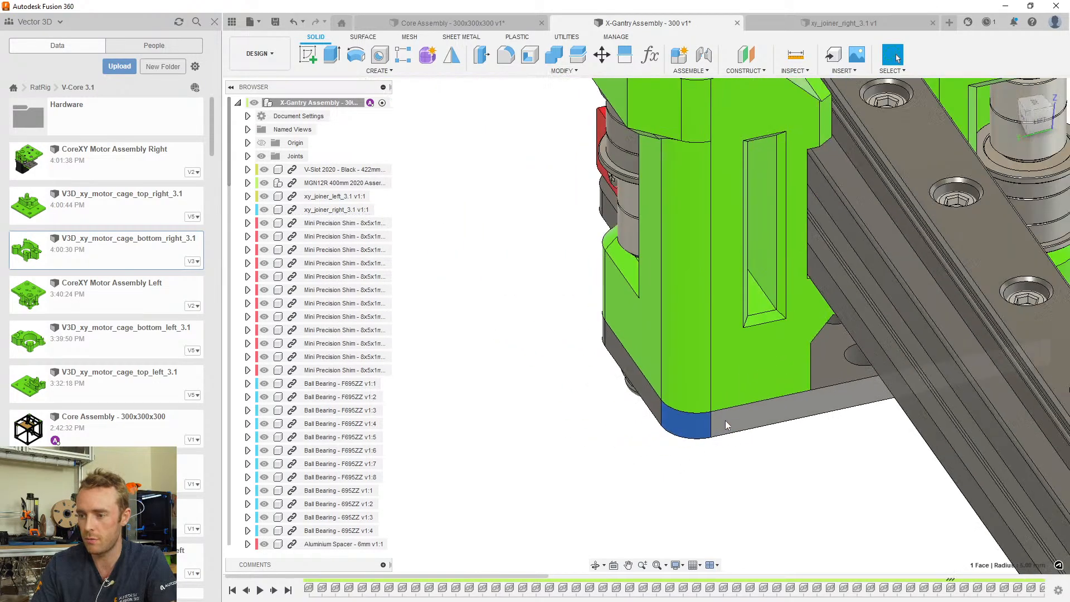
pyautogui.keyDown('shift'); pyautogui.moveTo(652, 397); pyautogui.dragTo(596, 473, button='middle'); pyautogui.keyUp('shift')
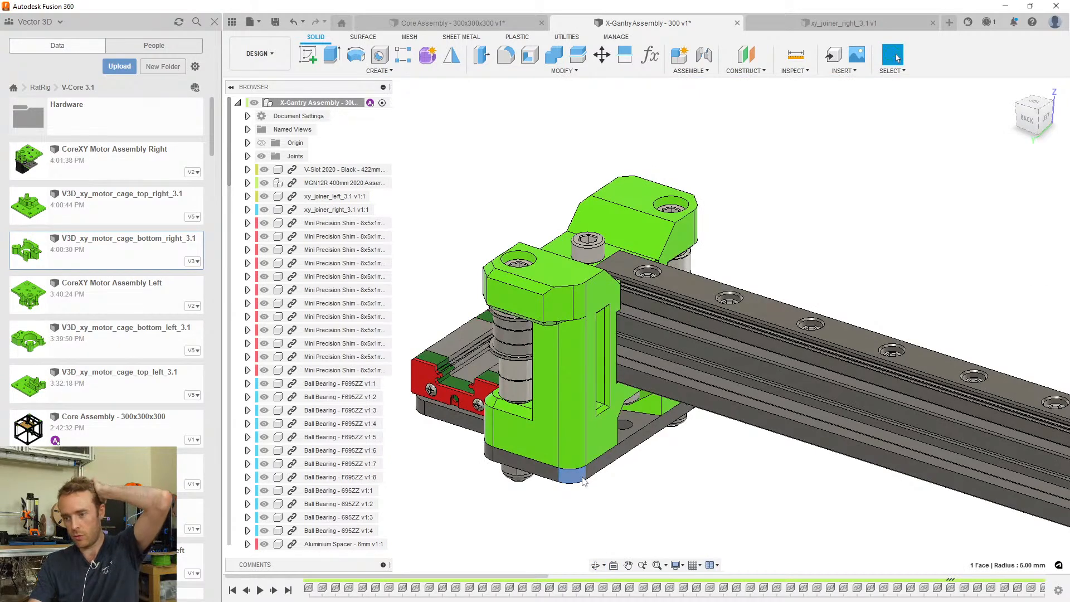
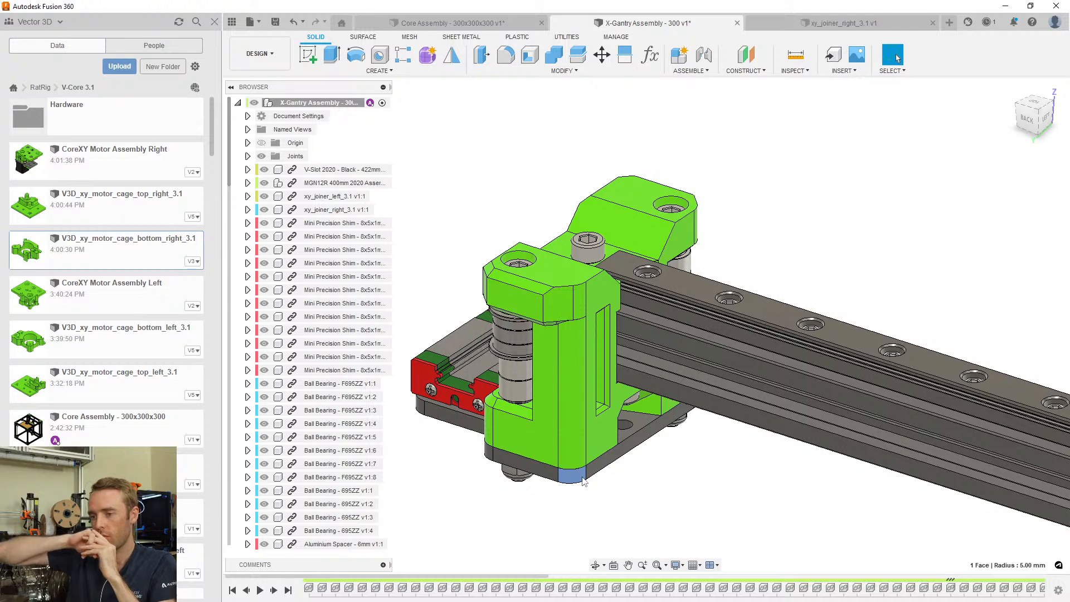
# Duplicate the body of the xy_joiner_right_3.1 design in place
pyautogui.click(824, 23)
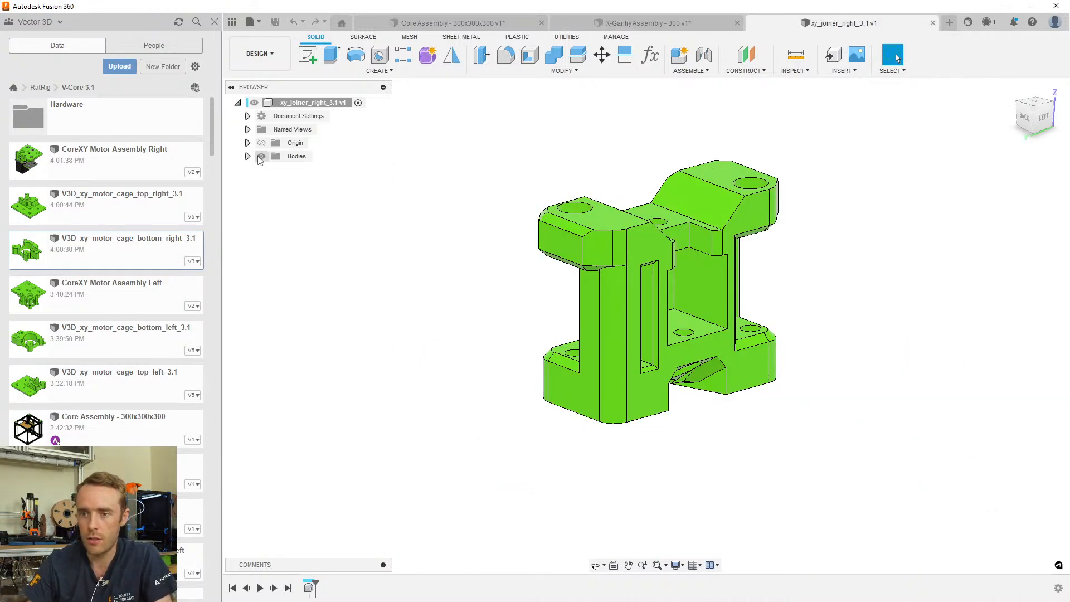
pyautogui.click(248, 157)
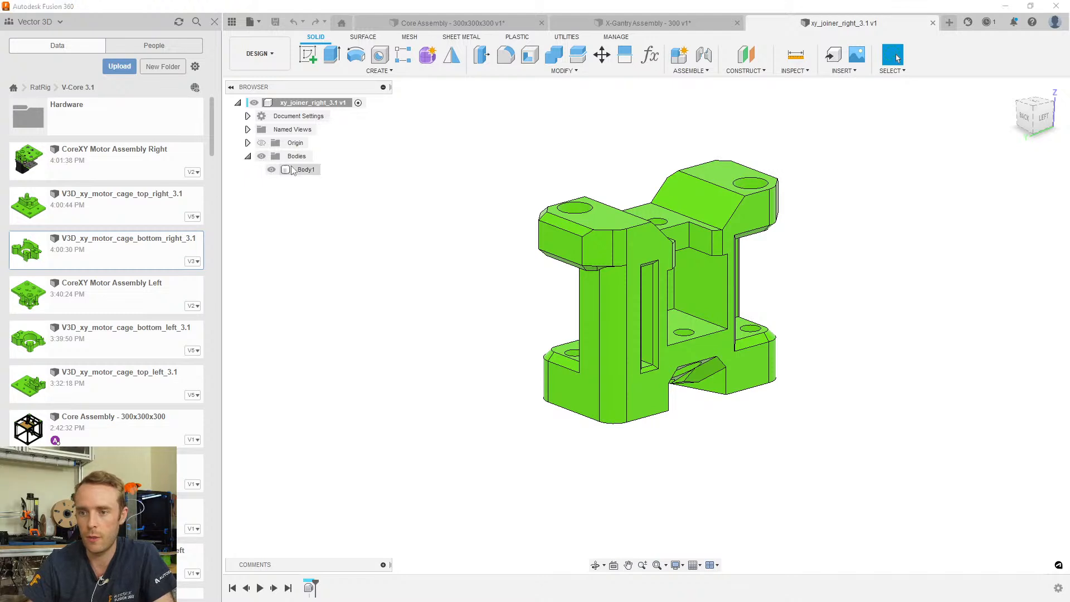
pyautogui.click(306, 170)
pyautogui.hotkey('ctrl', 'c')
pyautogui.hotkey('ctrl', 'v')
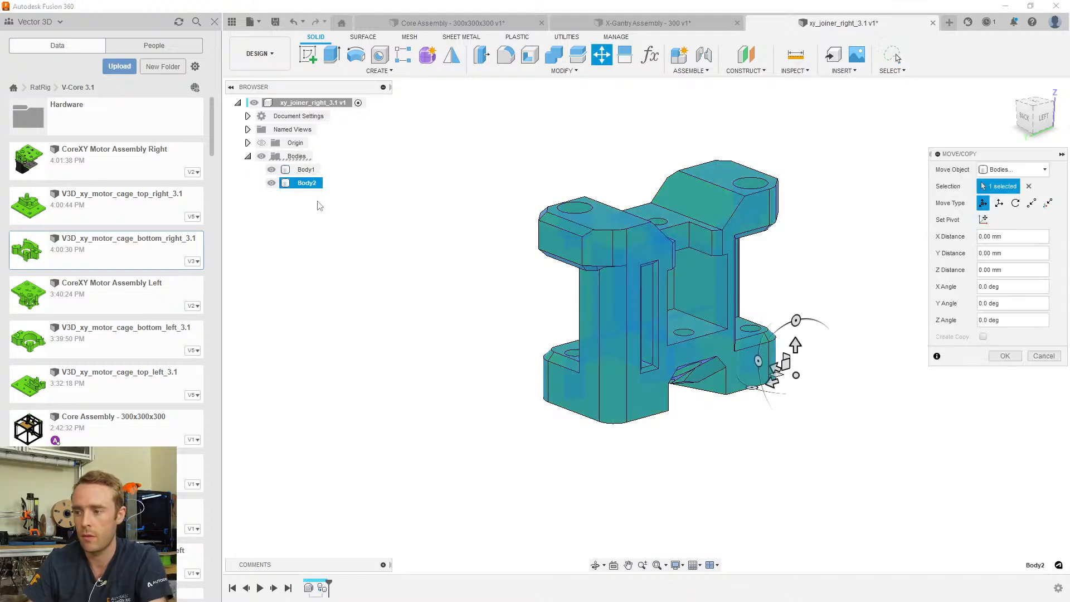
pyautogui.press('Return')
# Rename the first body Original and its copy Modified, and hide the Original body
pyautogui.doubleClick(306, 171)
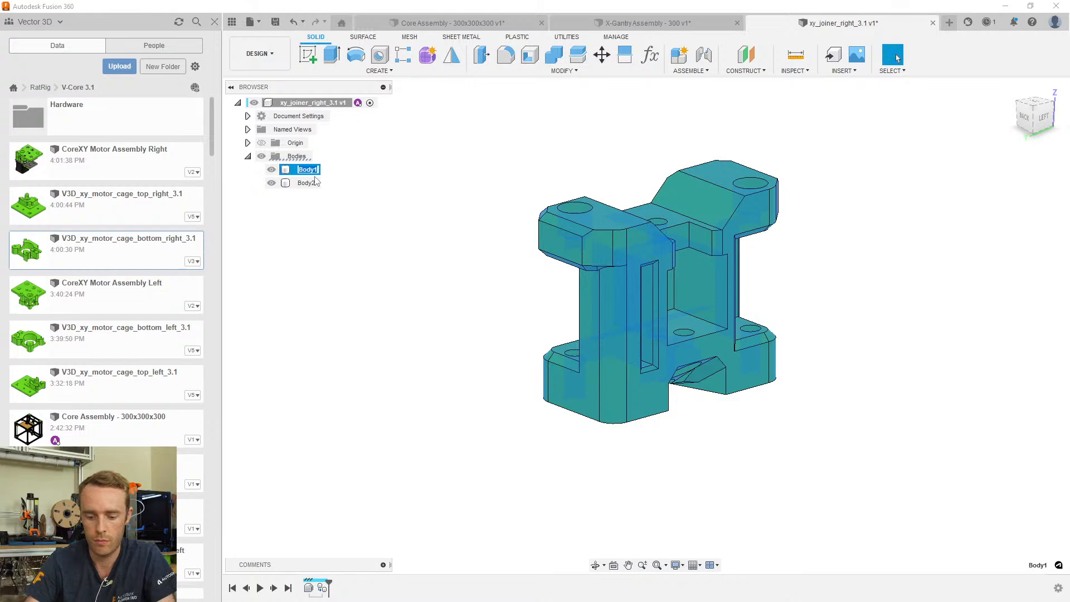
pyautogui.click(315, 182)
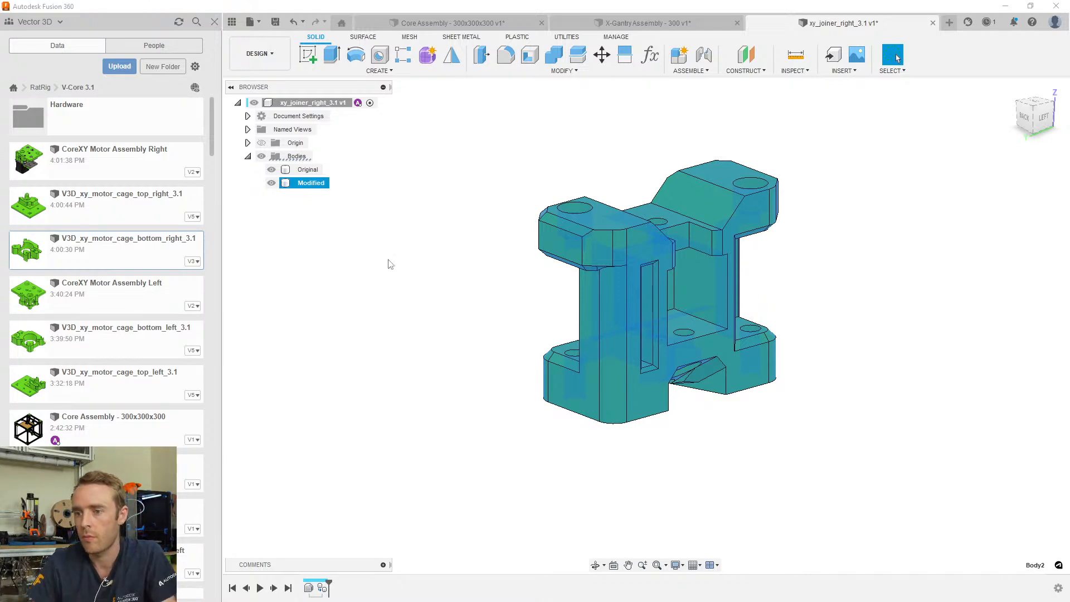
pyautogui.press('Return')
pyautogui.keyDown('shift'); pyautogui.moveTo(401, 265); pyautogui.dragTo(557, 307, button='middle'); pyautogui.keyUp('shift')
pyautogui.press('Escape')
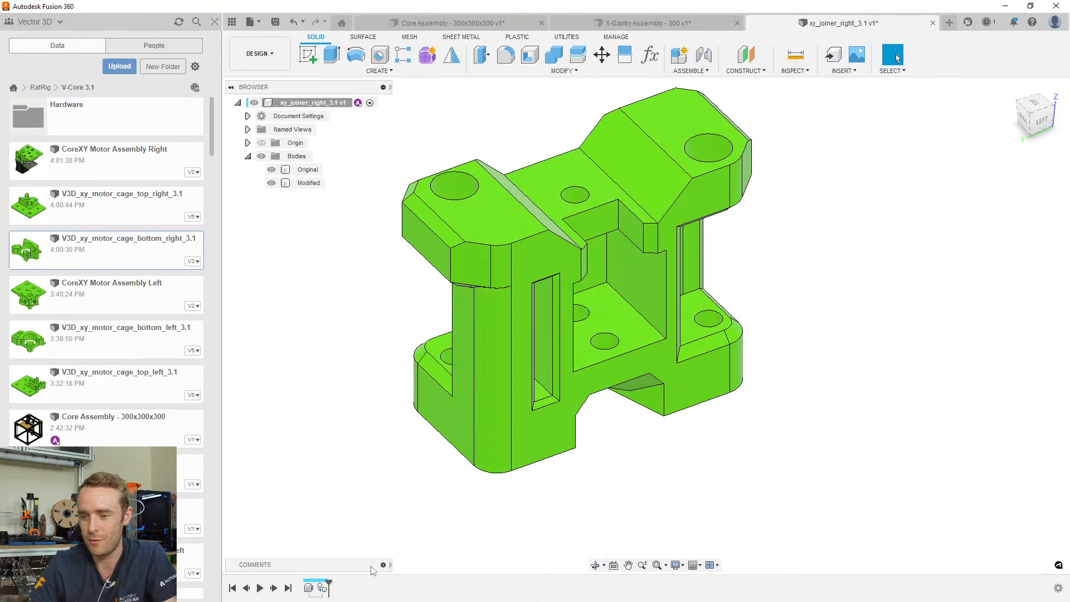
pyautogui.click(307, 169)
pyautogui.click(272, 169)
pyautogui.click(308, 183)
pyautogui.keyDown('ctrl'); pyautogui.click(497, 306); pyautogui.keyUp('ctrl')
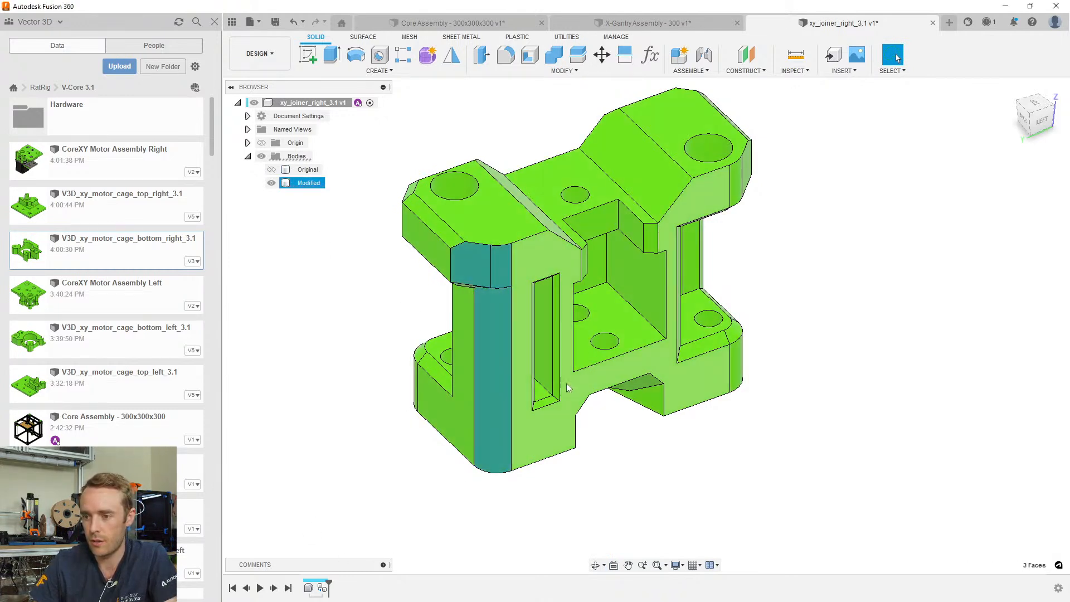
pyautogui.scroll(3, 566, 382)
pyautogui.keyDown('ctrl'); pyautogui.click(563, 379); pyautogui.keyUp('ctrl')
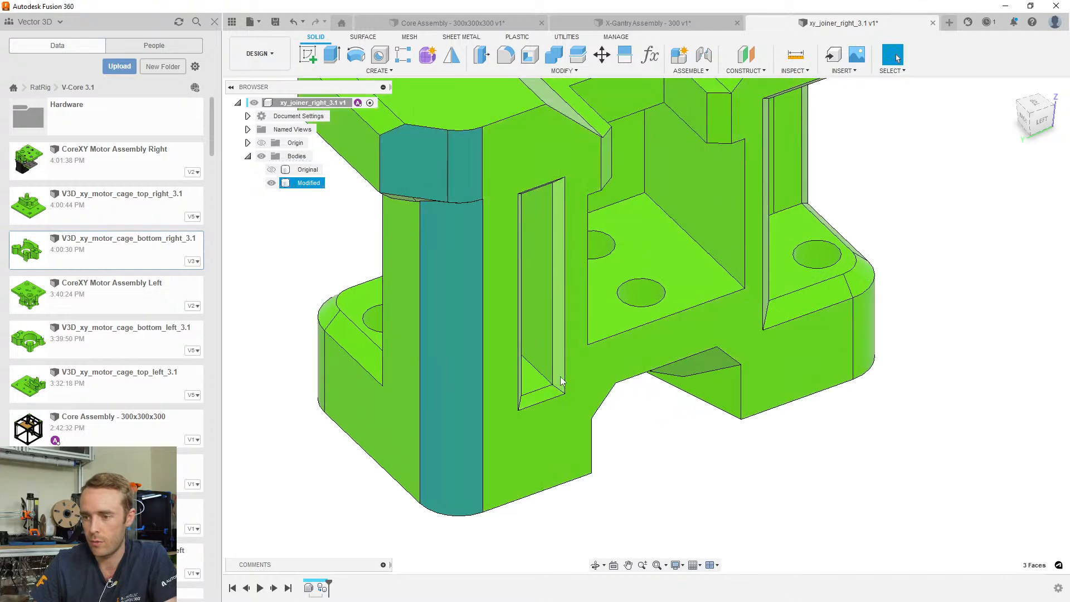
pyautogui.keyDown('ctrl'); pyautogui.doubleClick(549, 392); pyautogui.keyUp('ctrl')
pyautogui.press('Escape')
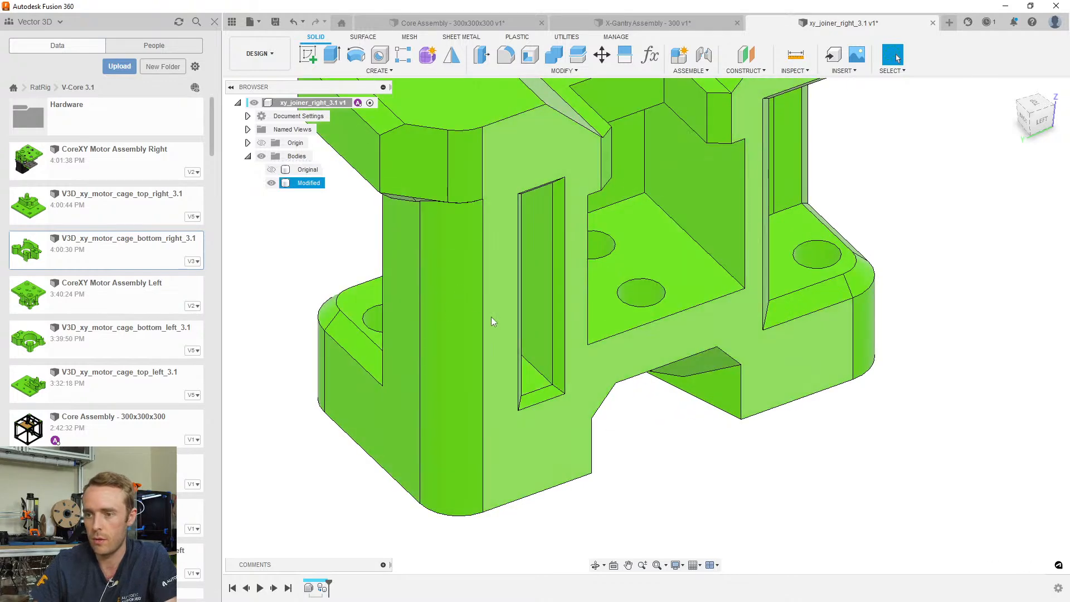
# Select the Modified joiner's outer corner faces on the column and upper arm, plus the side slot's lower chamfer
pyautogui.click(471, 295)
pyautogui.keyDown('ctrl'); pyautogui.click(469, 148); pyautogui.keyUp('ctrl')
pyautogui.keyDown('ctrl'); pyautogui.click(422, 159); pyautogui.keyUp('ctrl')
pyautogui.keyDown('shift'); pyautogui.moveTo(423, 159); pyautogui.dragTo(453, 239, button='middle'); pyautogui.keyUp('shift')
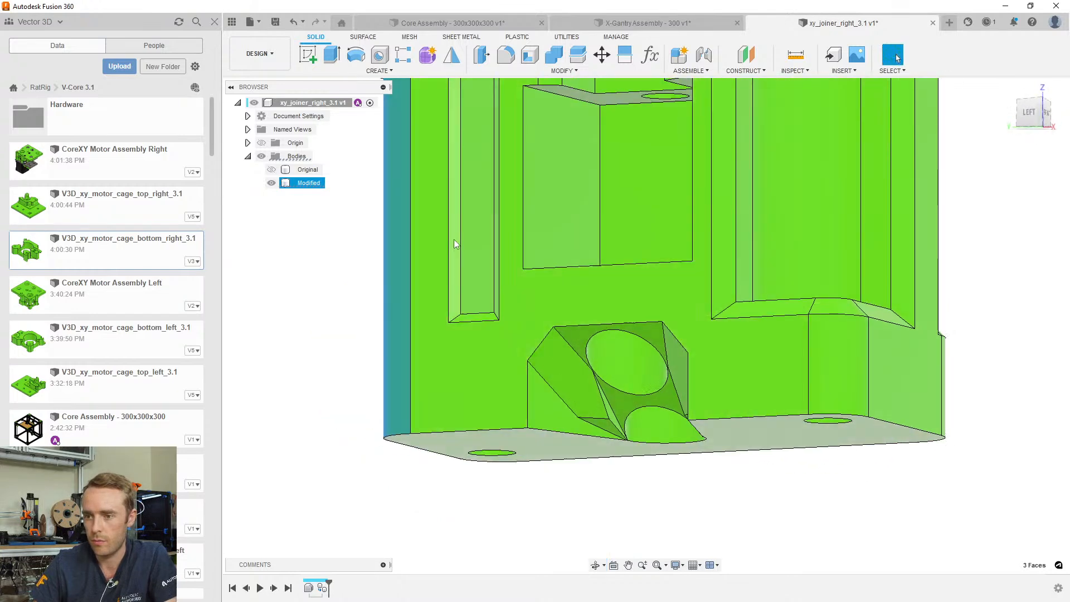
pyautogui.keyDown('ctrl'); pyautogui.click(484, 320); pyautogui.keyUp('ctrl')
# Add the side slot's remaining chamfers and the two small corner faces above the extrusion seat to the face selection
pyautogui.keyDown('shift'); pyautogui.moveTo(484, 320); pyautogui.dragTo(540, 273, button='middle'); pyautogui.keyUp('shift')
pyautogui.keyDown('ctrl'); pyautogui.click(541, 216); pyautogui.keyUp('ctrl')
pyautogui.scroll(3, 527, 159)
pyautogui.keyDown('ctrl'); pyautogui.click(527, 212); pyautogui.keyUp('ctrl')
pyautogui.keyDown('ctrl'); pyautogui.click(644, 217); pyautogui.keyUp('ctrl')
pyautogui.keyDown('ctrl'); pyautogui.click(869, 235); pyautogui.keyUp('ctrl')
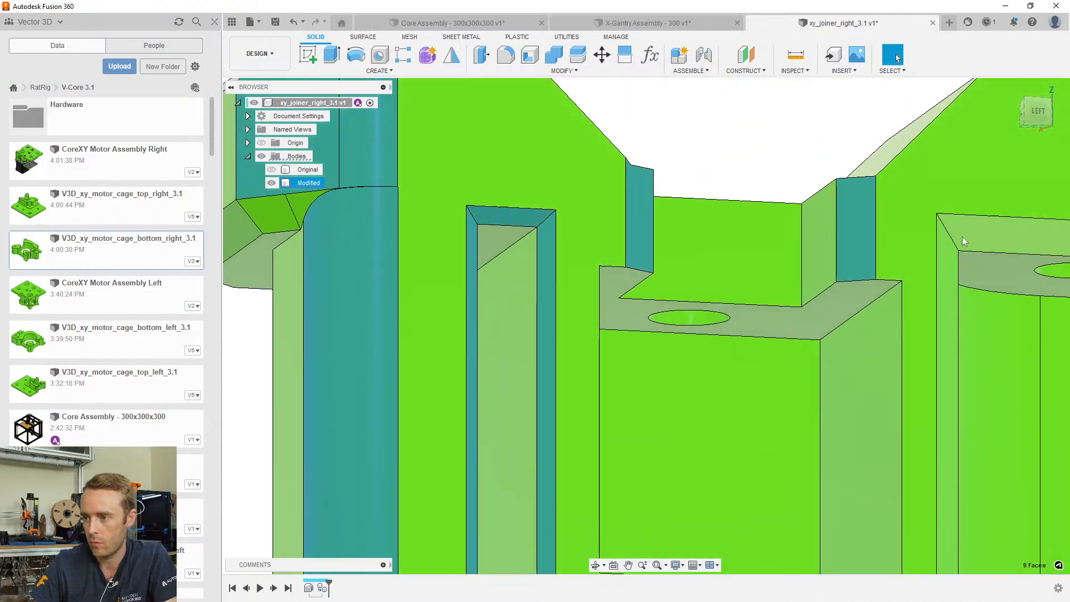
# Add the chamfer faces around the bearing pocket on the other side of the extrusion seat to the selection
pyautogui.keyDown('ctrl'); pyautogui.click(965, 233); pyautogui.keyUp('ctrl')
pyautogui.keyDown('ctrl'); pyautogui.click(950, 251); pyautogui.keyUp('ctrl')
pyautogui.scroll(-5, 719, 345)
pyautogui.moveTo(709, 368); pyautogui.dragTo(638, 237, button='middle')
pyautogui.scroll(3, 557, 192)
pyautogui.scroll(3, 470, 145)
pyautogui.keyDown('ctrl'); pyautogui.click(476, 136); pyautogui.keyUp('ctrl')
pyautogui.keyDown('ctrl'); pyautogui.click(457, 135); pyautogui.keyUp('ctrl')
pyautogui.keyDown('ctrl'); pyautogui.click(426, 150); pyautogui.keyUp('ctrl')
# Add the chamfer faces along the undersides of both upper arms to the face selection
pyautogui.scroll(-6, 494, 286)
pyautogui.keyDown('shift'); pyautogui.moveTo(574, 316); pyautogui.dragTo(621, 289, button='middle'); pyautogui.keyUp('shift')
pyautogui.scroll(3, 696, 182)
pyautogui.keyDown('shift'); pyautogui.moveTo(647, 196); pyautogui.dragTo(730, 216, button='middle'); pyautogui.keyUp('shift')
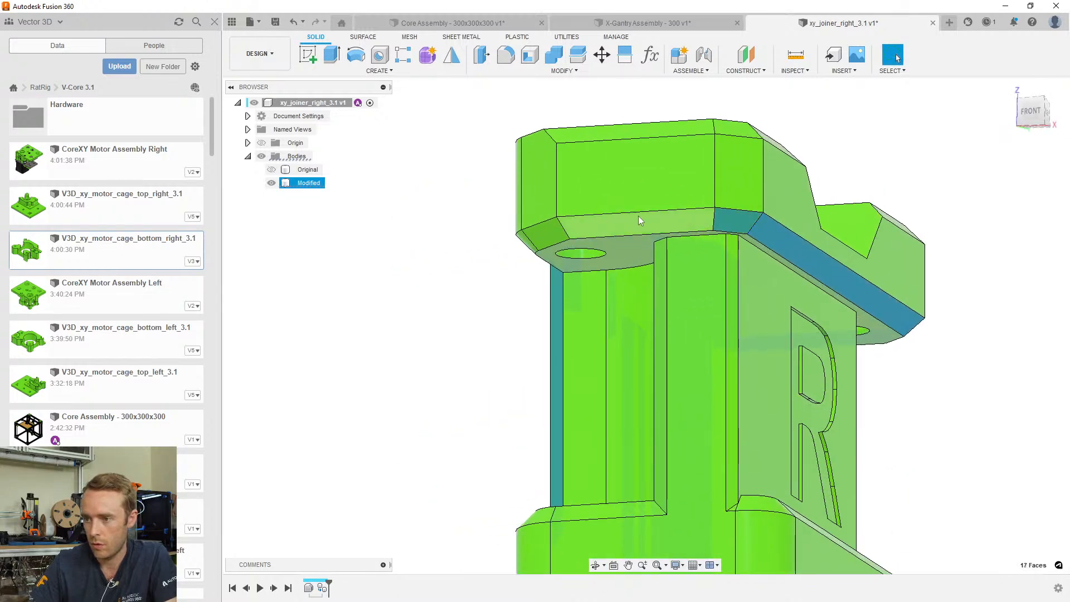
pyautogui.keyDown('shift'); pyautogui.moveTo(547, 233); pyautogui.dragTo(687, 237, button='middle'); pyautogui.keyUp('shift')
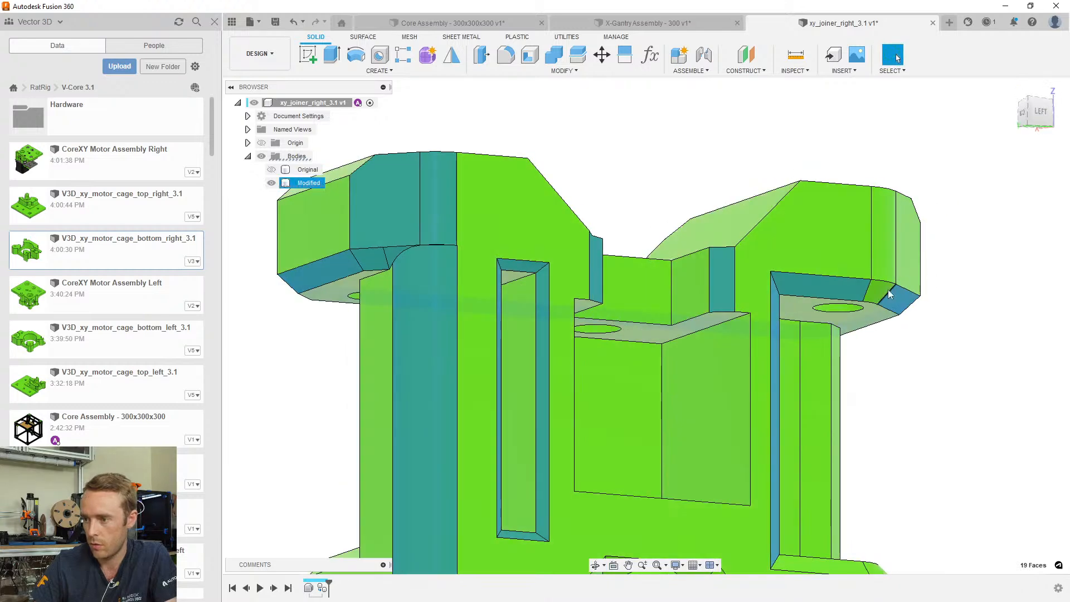
# Add the remaining corner and chamfer faces to the selection and delete all selected faces from the Modified joiner
pyautogui.keyDown('shift'); pyautogui.moveTo(867, 296); pyautogui.dragTo(761, 492, button='middle'); pyautogui.keyUp('shift')
pyautogui.keyDown('shift'); pyautogui.click(769, 471); pyautogui.keyUp('shift')
pyautogui.keyDown('shift'); pyautogui.click(817, 489); pyautogui.keyUp('shift')
pyautogui.keyDown('shift'); pyautogui.click(787, 166); pyautogui.keyUp('shift')
pyautogui.keyDown('shift'); pyautogui.click(810, 165); pyautogui.keyUp('shift')
pyautogui.scroll(-3, 766, 186)
pyautogui.moveTo(761, 186)
pyautogui.keyDown('shift'); pyautogui.mouseDown(button='middle')
pyautogui.moveTo(749, 161)
pyautogui.moveTo(764, 170)
pyautogui.moveTo(710, 187)
pyautogui.moveTo(755, 204)
pyautogui.mouseUp(button='middle'); pyautogui.keyUp('shift')
pyautogui.keyDown('shift'); pyautogui.moveTo(766, 301); pyautogui.dragTo(625, 293, button='middle'); pyautogui.keyUp('shift')
pyautogui.scroll(2, 524, 197)
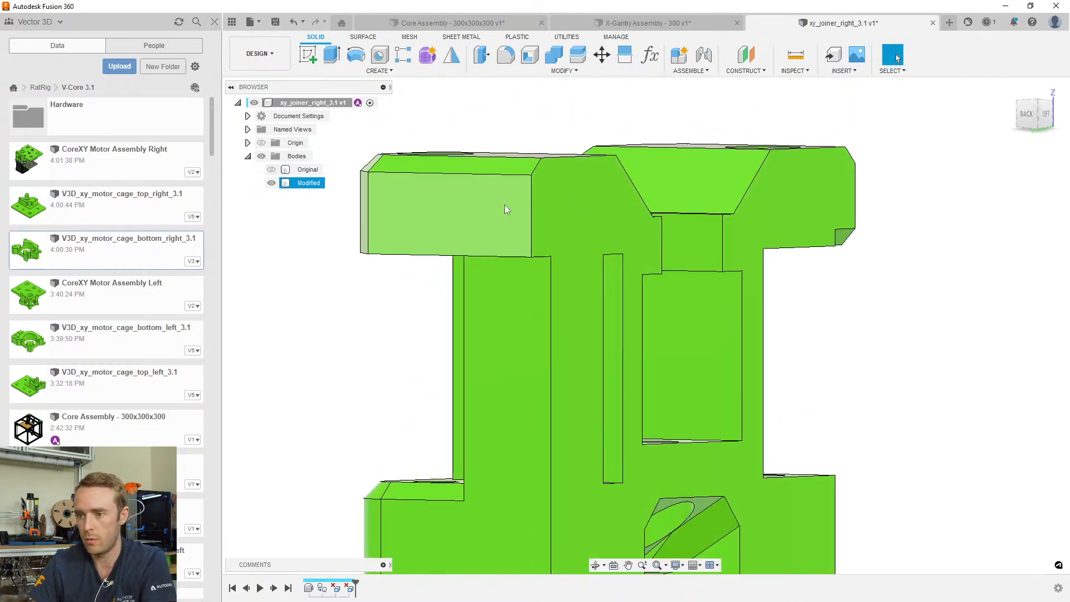
# Delete the leftover chamfer face at the underside corner of the upper arm beside the bearing pocket
pyautogui.scroll(-2, 506, 205)
pyautogui.keyDown('shift'); pyautogui.moveTo(526, 207); pyautogui.dragTo(680, 209, button='middle'); pyautogui.keyUp('shift')
pyautogui.scroll(2, 682, 209)
pyautogui.click(761, 212)
pyautogui.press('Delete')
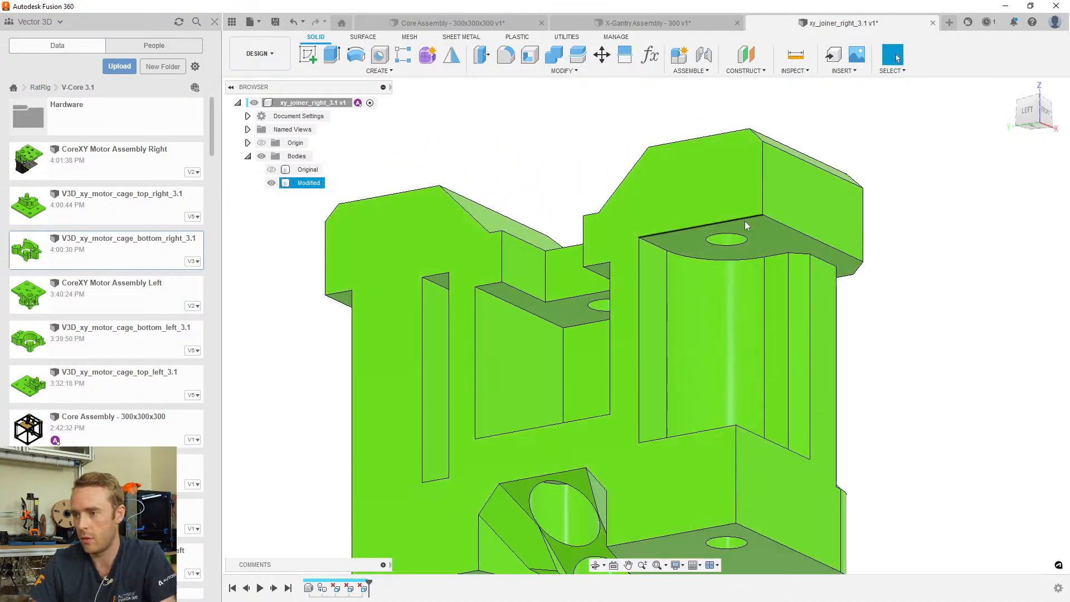
# Examine the tapered recess around the two counterbored holes on the Modified joiner's underside
pyautogui.scroll(-3, 744, 221)
pyautogui.keyDown('shift'); pyautogui.moveTo(666, 292); pyautogui.dragTo(624, 242, button='middle'); pyautogui.keyUp('shift')
pyautogui.scroll(4, 604, 411)
pyautogui.keyDown('shift'); pyautogui.moveTo(555, 429); pyautogui.dragTo(471, 312, button='middle'); pyautogui.keyUp('shift')
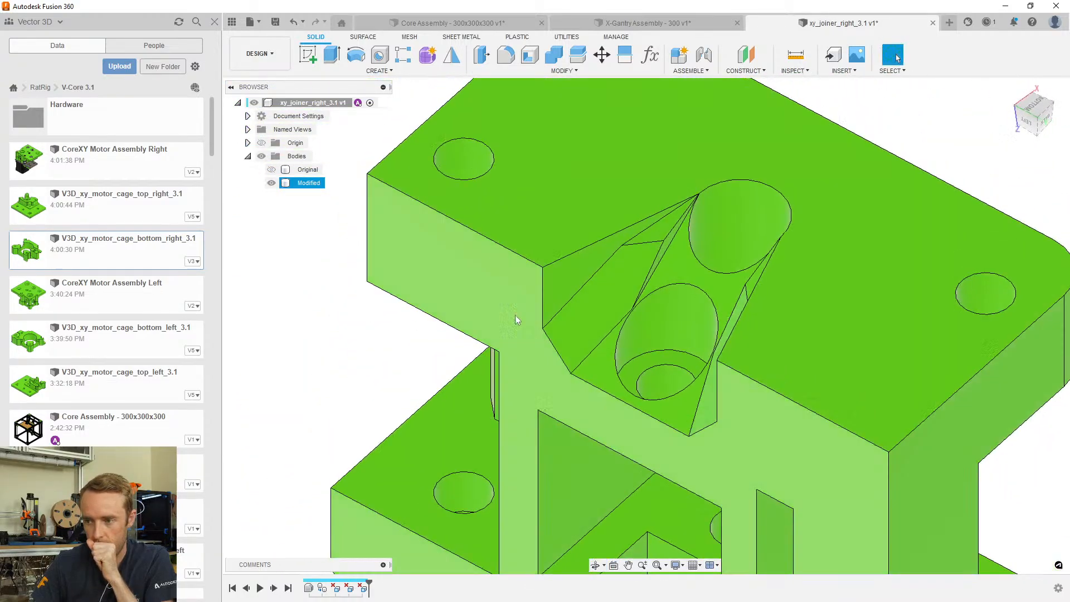
pyautogui.scroll(-1, 717, 349)
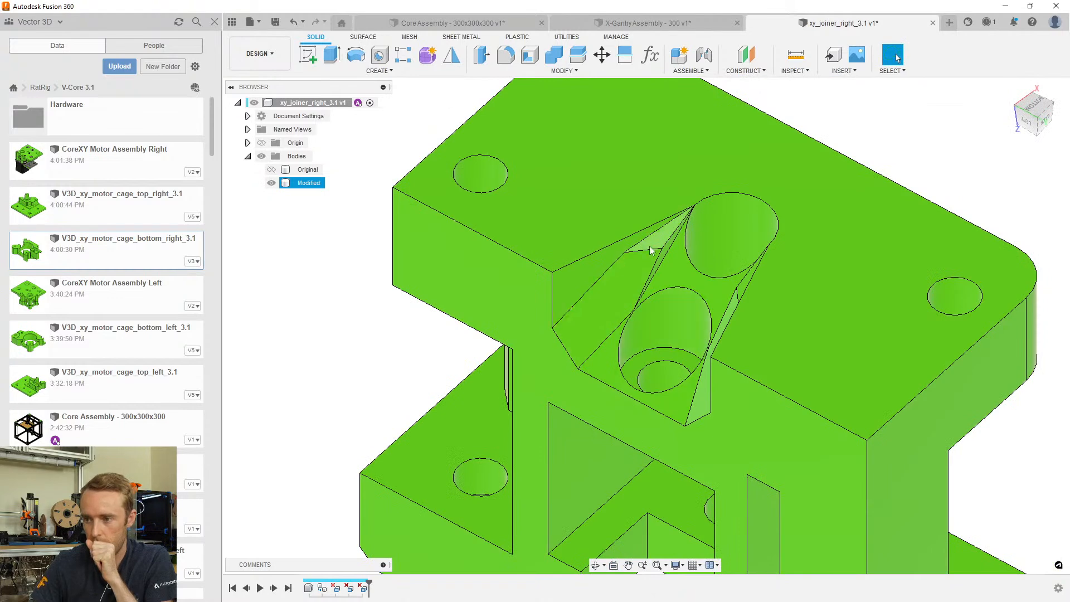
pyautogui.keyDown('shift'); pyautogui.moveTo(655, 393); pyautogui.dragTo(624, 490, button='middle'); pyautogui.keyUp('shift')
# Switch to the Core Assembly and examine the space around the XY joiners' undersides, the linear rail carriages and the gantry
pyautogui.click(470, 25)
pyautogui.keyDown('shift'); pyautogui.moveTo(653, 342); pyautogui.dragTo(783, 298, button='middle'); pyautogui.keyUp('shift')
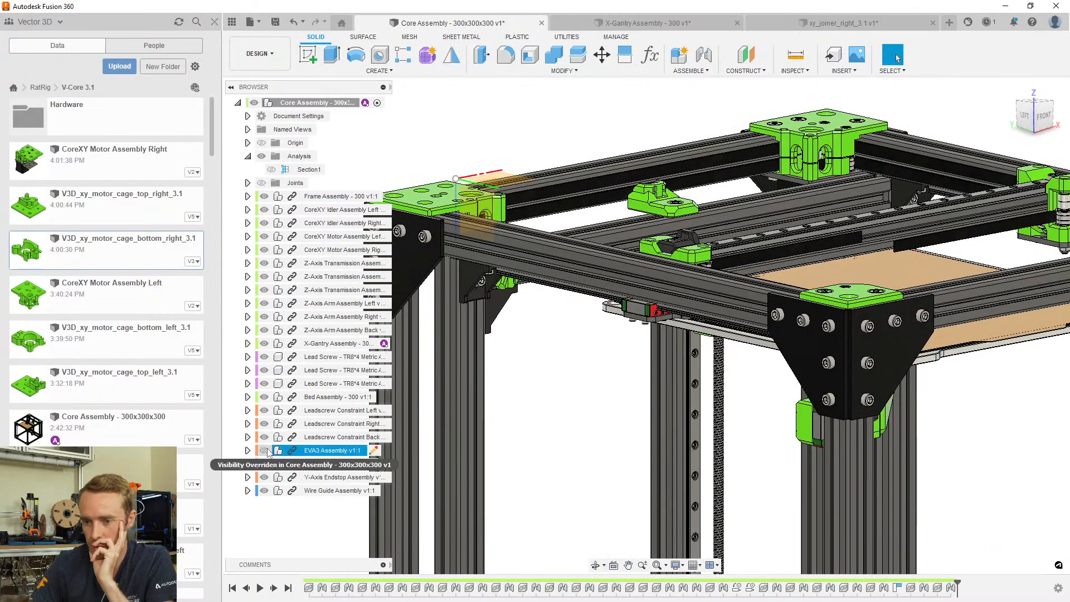
pyautogui.scroll(5, 869, 223)
pyautogui.keyDown('shift'); pyautogui.moveTo(791, 319); pyautogui.dragTo(802, 283, button='middle'); pyautogui.keyUp('shift')
pyautogui.scroll(5, 513, 381)
pyautogui.moveTo(513, 381); pyautogui.dragTo(733, 339, button='middle')
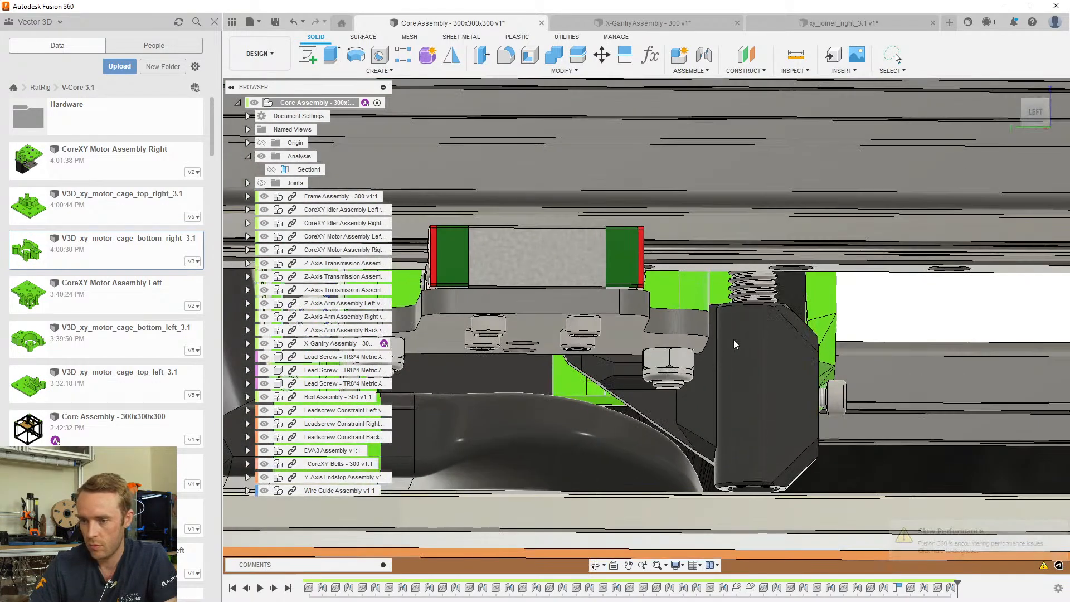
pyautogui.moveTo(516, 427); pyautogui.dragTo(739, 390, button='middle')
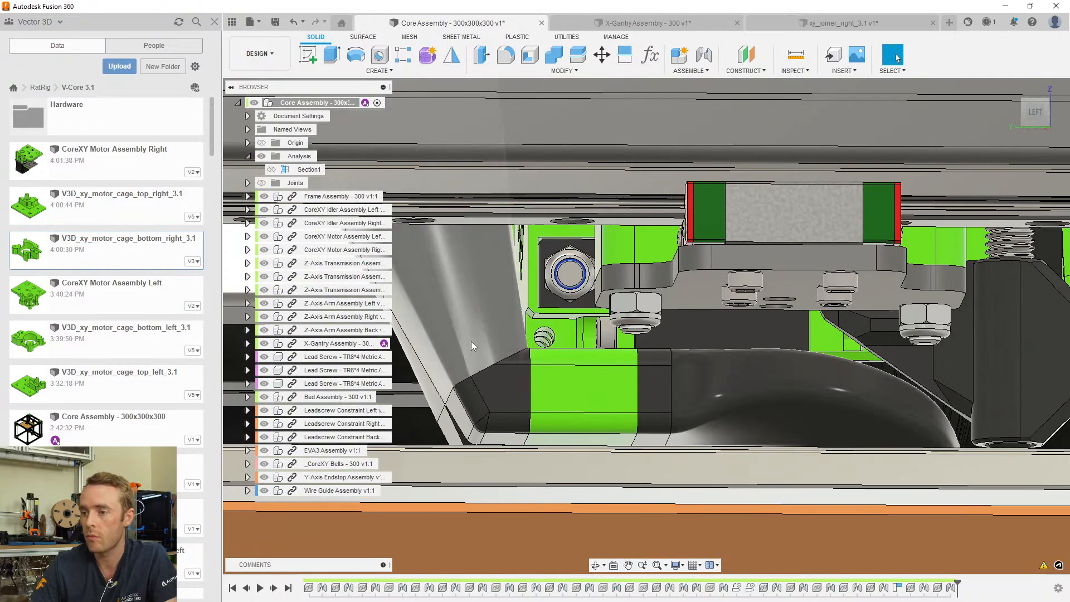
pyautogui.moveTo(590, 363); pyautogui.dragTo(468, 361, button='middle')
pyautogui.moveTo(468, 361); pyautogui.dragTo(464, 368)
pyautogui.keyDown('shift'); pyautogui.moveTo(464, 368); pyautogui.dragTo(449, 379, button='middle'); pyautogui.keyUp('shift')
pyautogui.scroll(-8, 449, 379)
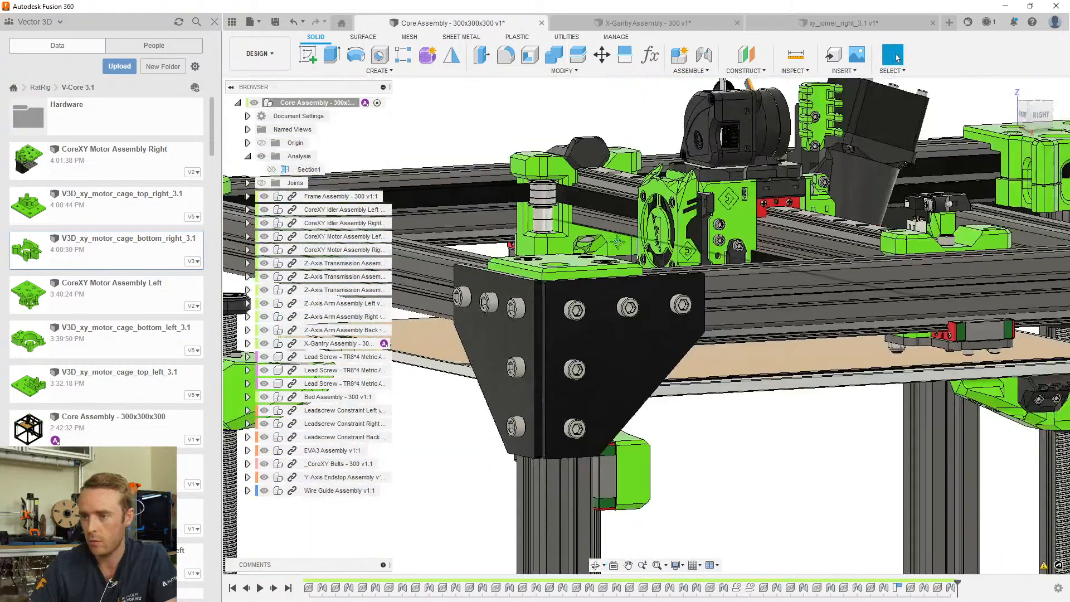
pyautogui.keyDown('shift'); pyautogui.moveTo(551, 245); pyautogui.dragTo(598, 299, button='middle'); pyautogui.keyUp('shift')
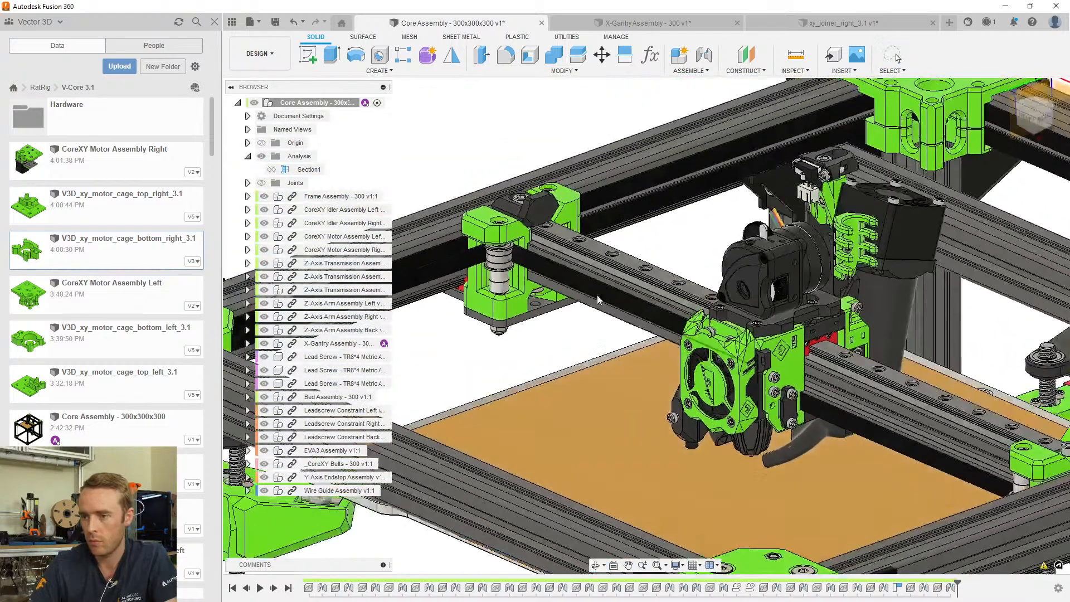
# Return to the xy_joiner_right_3.1 design and start a sketch on the Modified joiner's bottom face
pyautogui.click(835, 23)
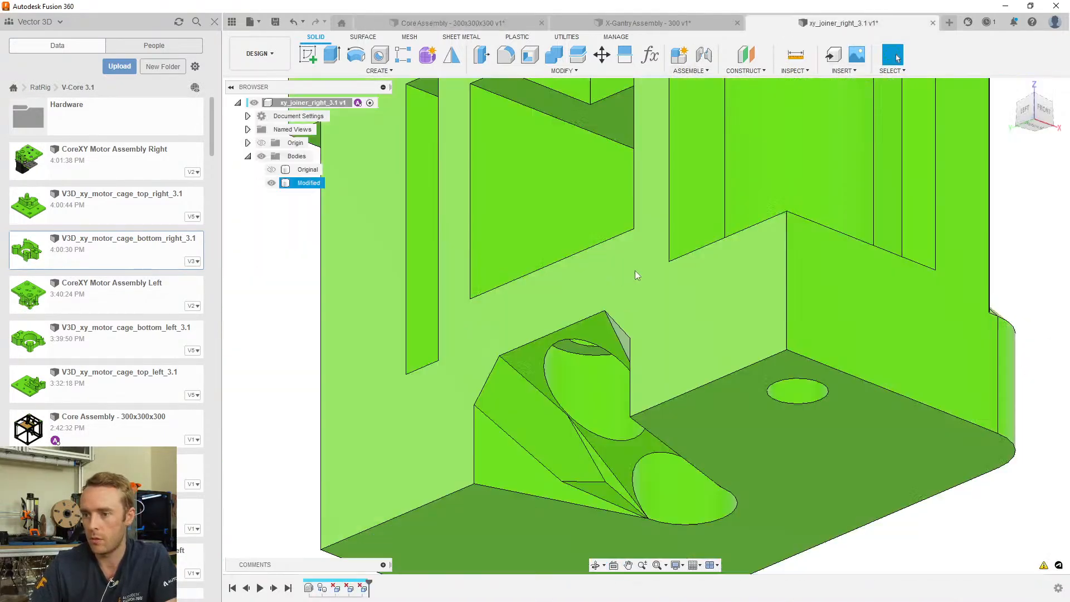
pyautogui.scroll(-3, 620, 372)
pyautogui.keyDown('shift'); pyautogui.moveTo(666, 384); pyautogui.dragTo(643, 339, button='middle'); pyautogui.keyUp('shift')
pyautogui.scroll(-3, 731, 357)
pyautogui.click(731, 356)
pyautogui.click(310, 54)
# Project the two counterbore floor faces and the bottom face's outline into the sketch
pyautogui.press('p')
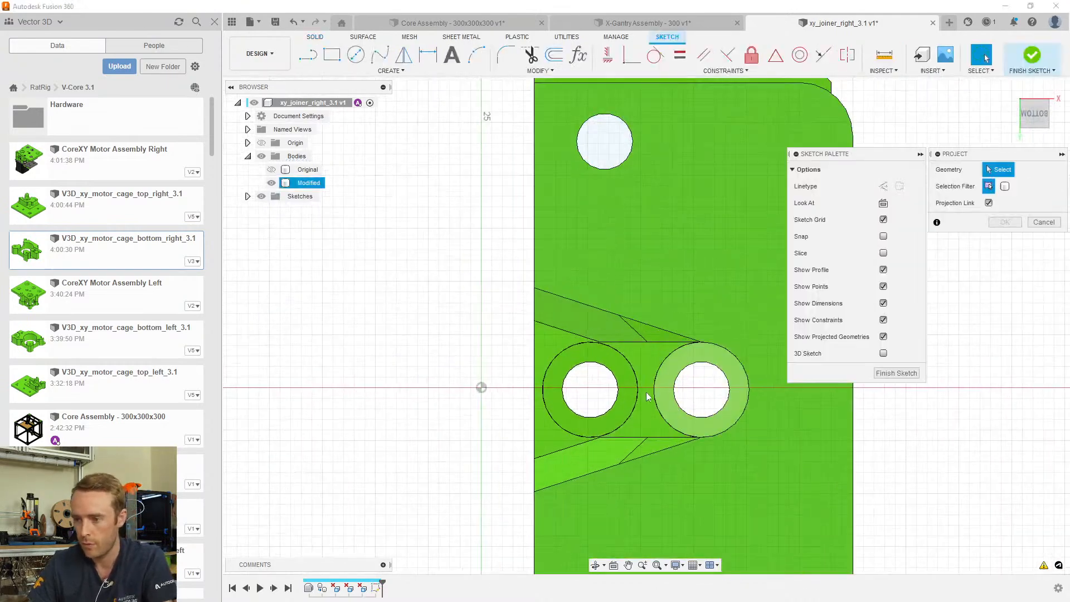
pyautogui.keyDown('shift'); pyautogui.moveTo(609, 354); pyautogui.dragTo(616, 349, button='middle'); pyautogui.keyUp('shift')
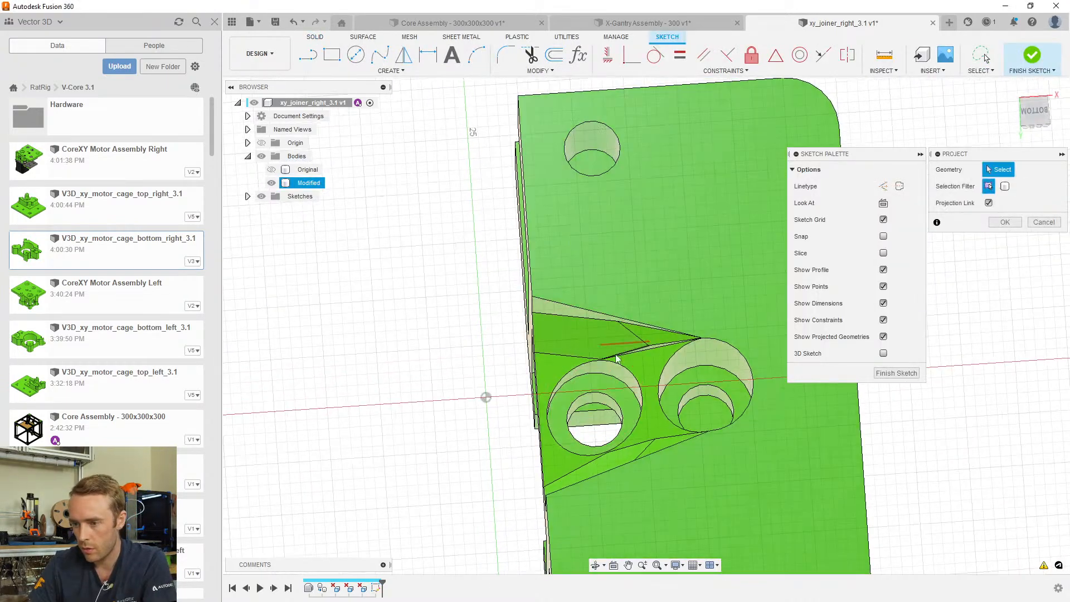
pyautogui.press('Return')
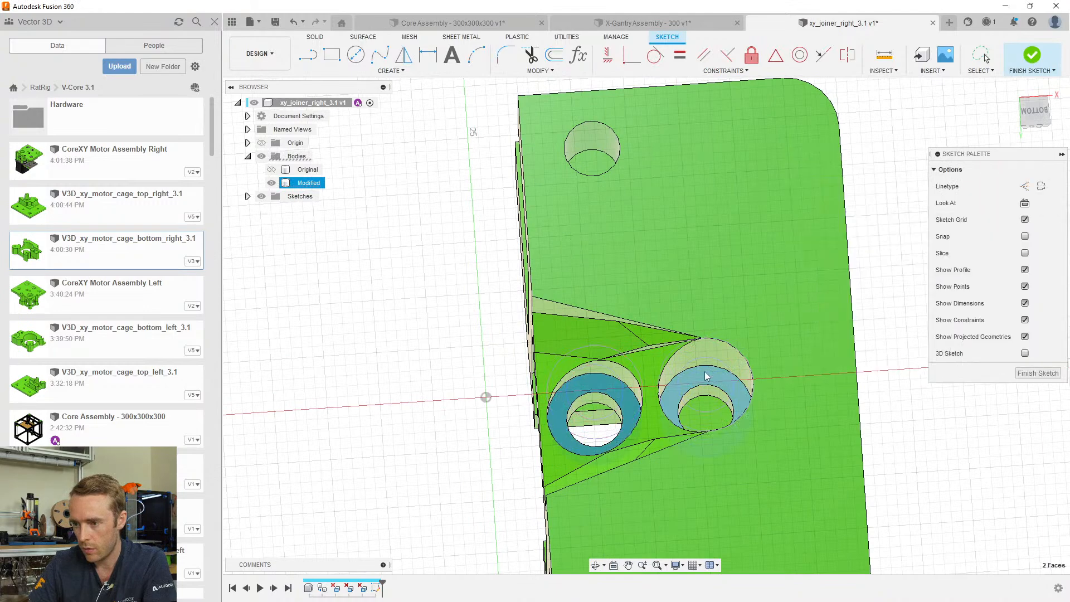
pyautogui.scroll(-3, 608, 298)
pyautogui.press('p')
pyautogui.click(610, 296)
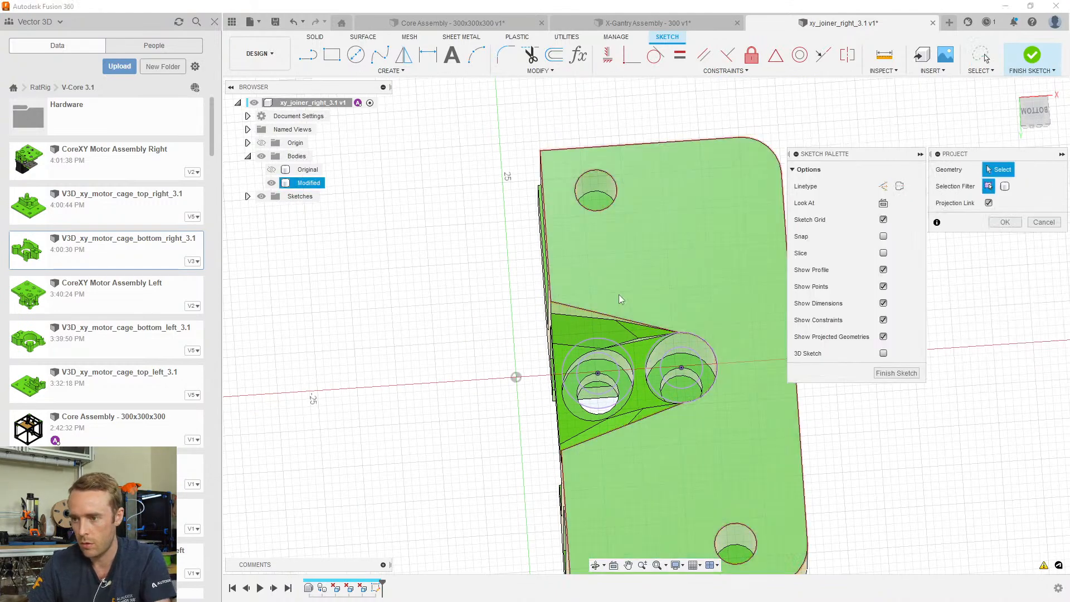
pyautogui.press('Return')
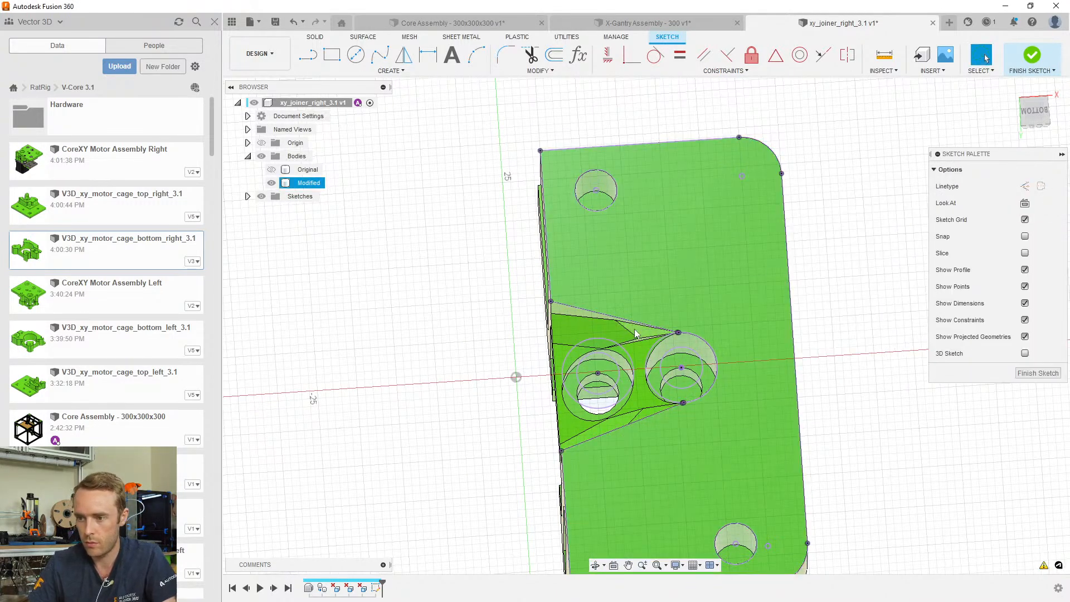
# Fill the tapered recess by extruding its profile around the outer counterbore -12 mm into the joiner as a Join
pyautogui.press('e')
pyautogui.keyDown('shift'); pyautogui.moveTo(601, 335); pyautogui.dragTo(576, 285, button='middle'); pyautogui.keyUp('shift')
pyautogui.press('Escape')
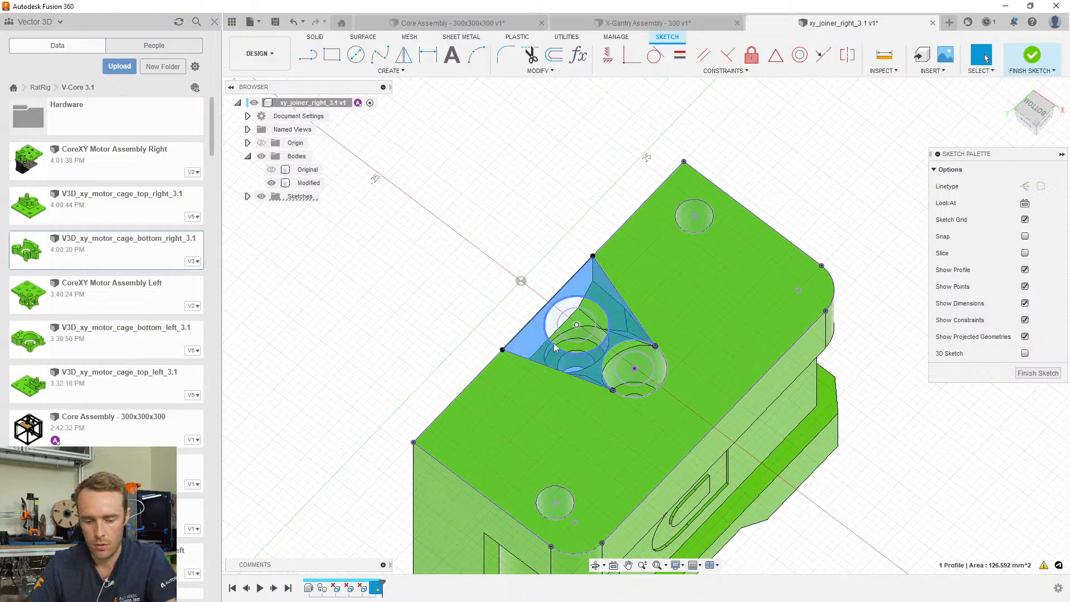
pyautogui.press('e')
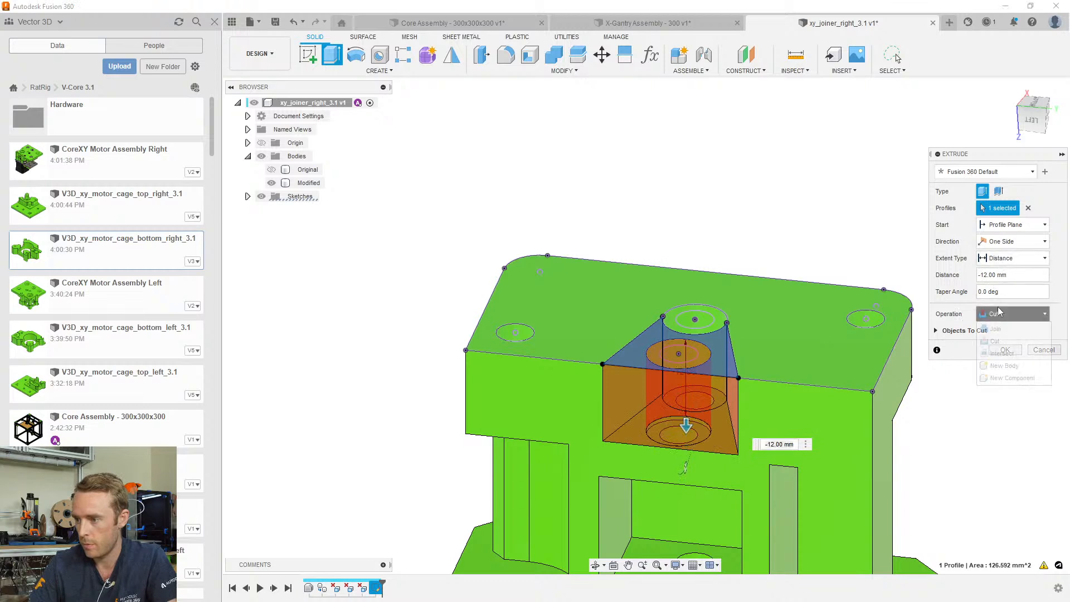
pyautogui.click(997, 330)
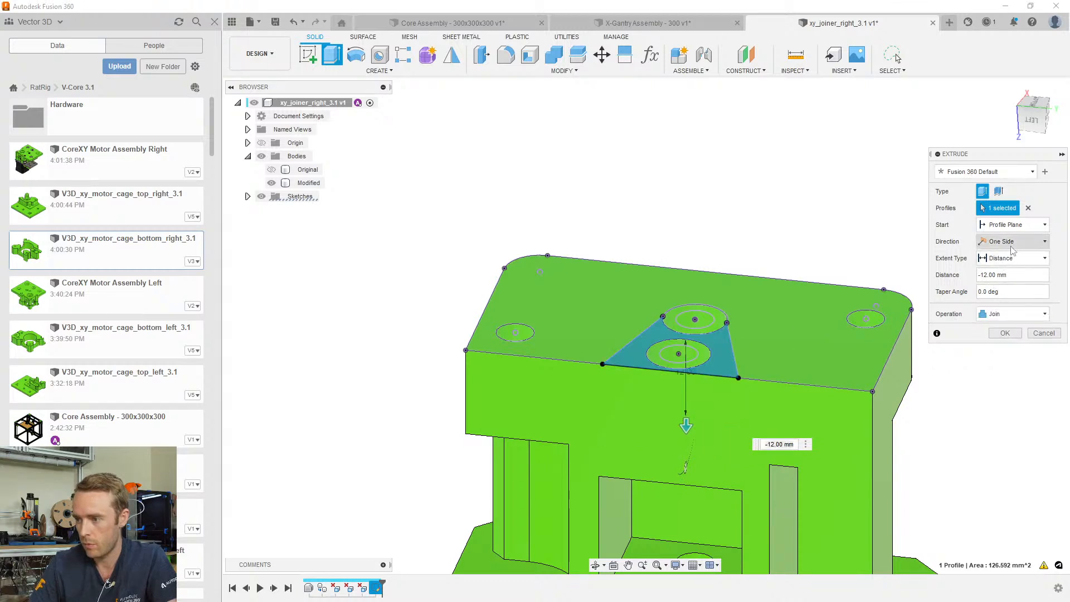
pyautogui.click(998, 335)
pyautogui.keyDown('shift'); pyautogui.moveTo(772, 372); pyautogui.dragTo(878, 350, button='middle'); pyautogui.keyUp('shift')
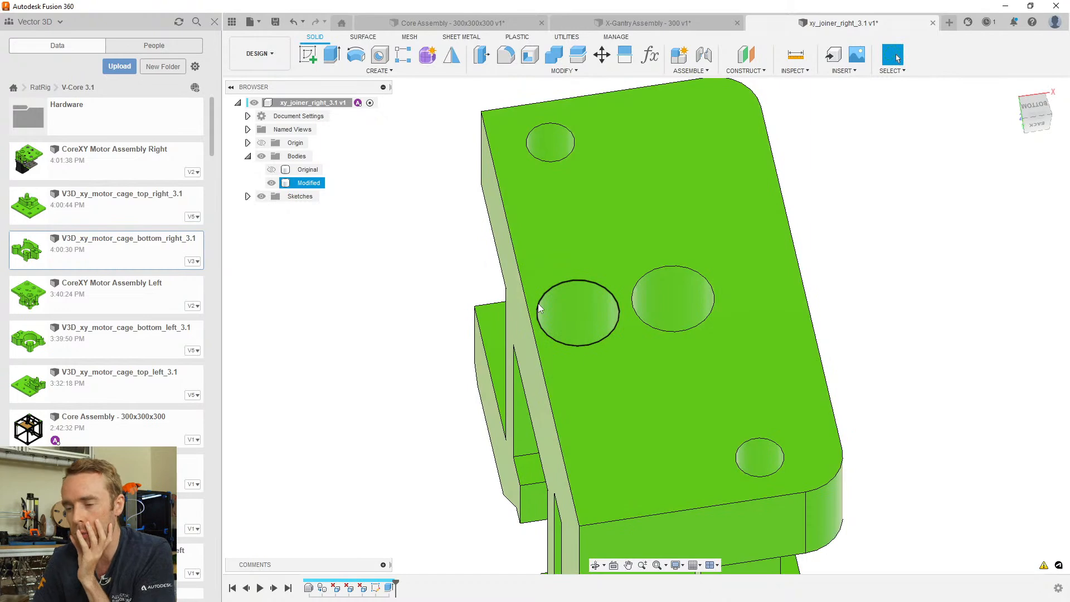
# Sketch a center-to-center slot around the two counterbores on the joiner's bottom face and match its end arc to the counterbore edge
pyautogui.keyDown('shift'); pyautogui.moveTo(539, 309); pyautogui.dragTo(701, 344, button='middle'); pyautogui.keyUp('shift')
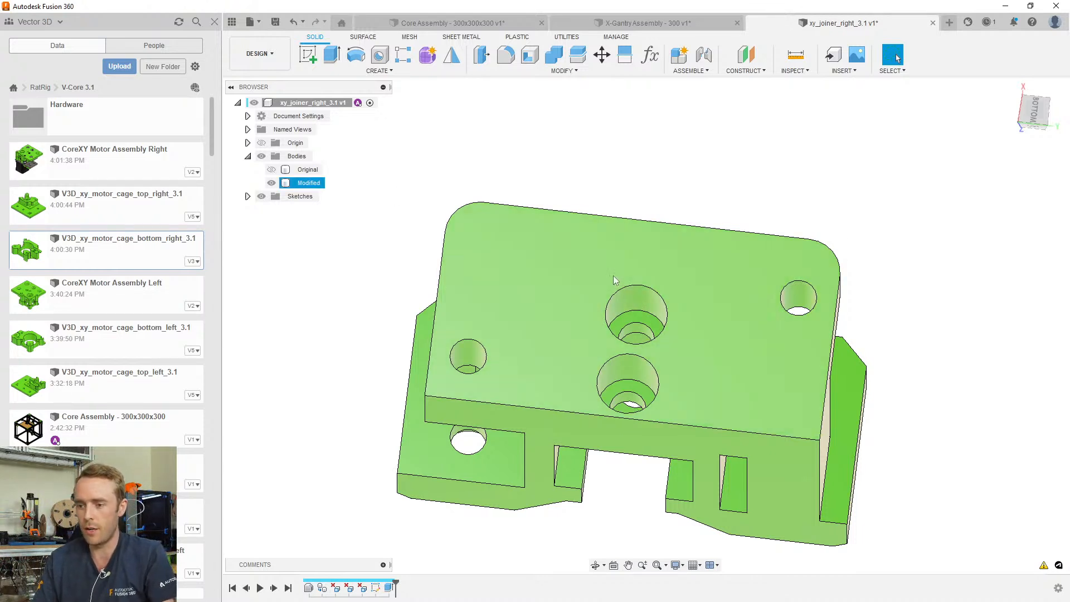
pyautogui.scroll(-3, 649, 292)
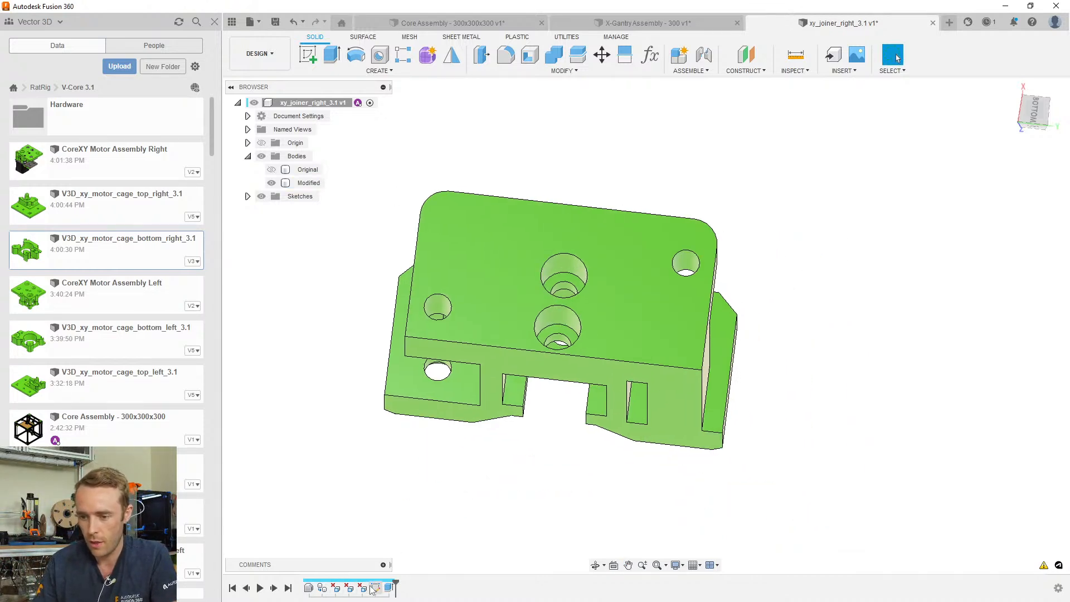
pyautogui.click(507, 226)
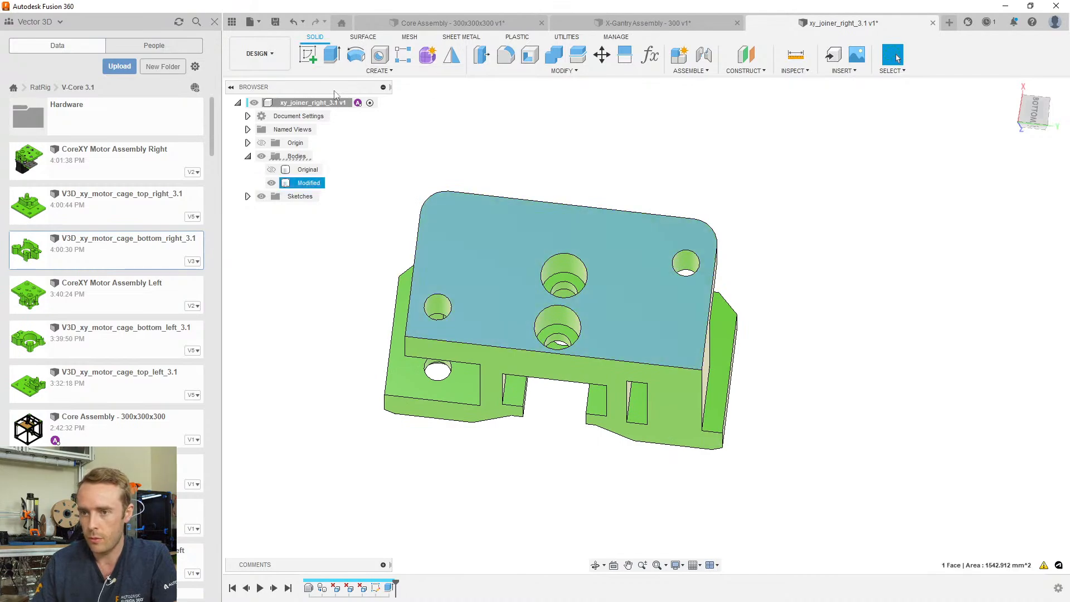
pyautogui.click(315, 61)
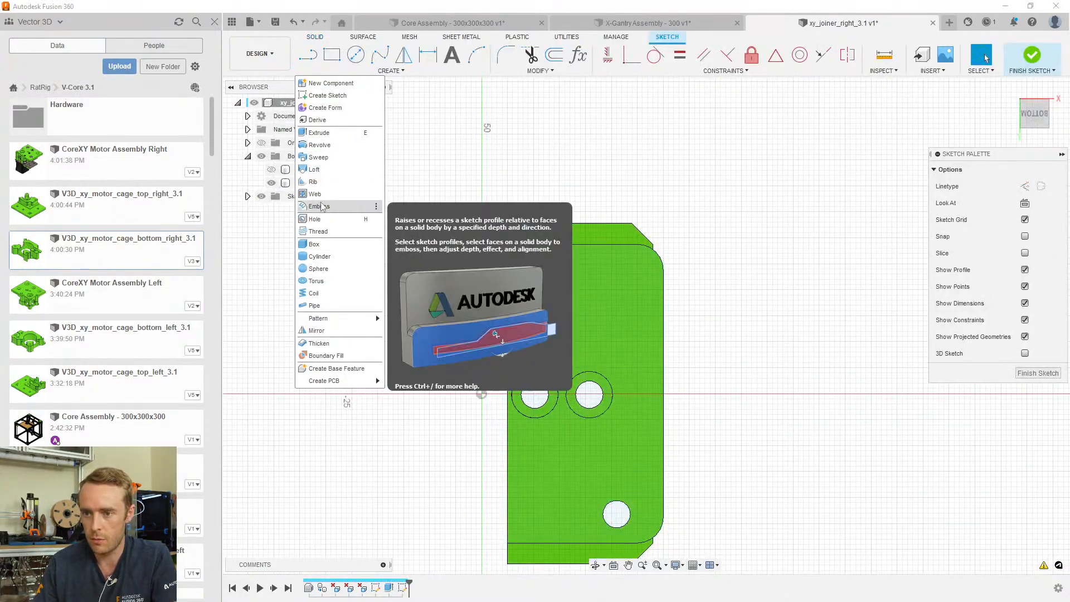
pyautogui.click(377, 74)
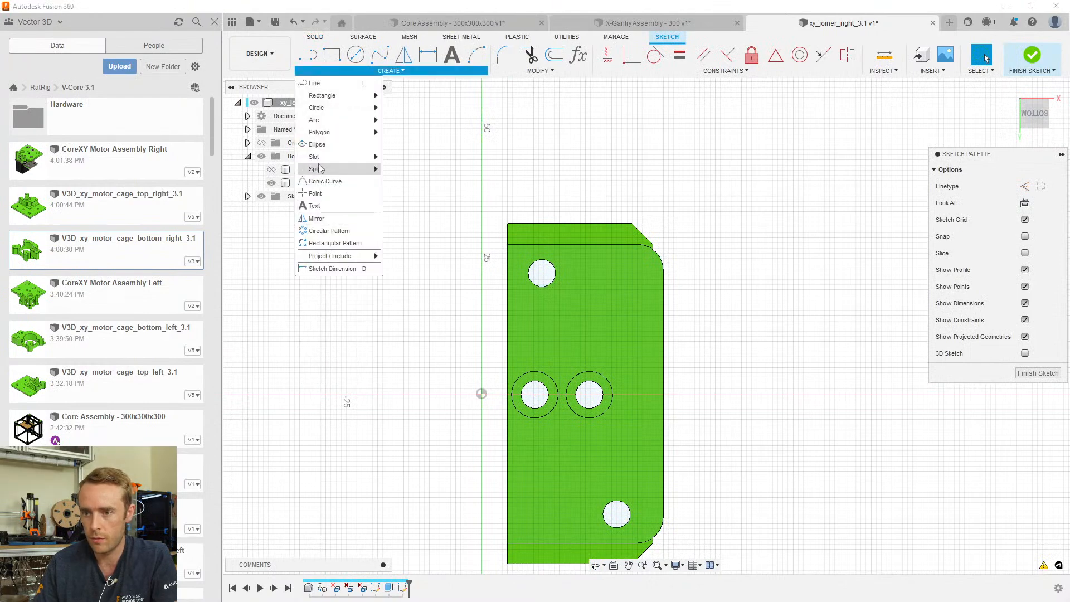
pyautogui.moveTo(340, 156)
pyautogui.click(421, 157)
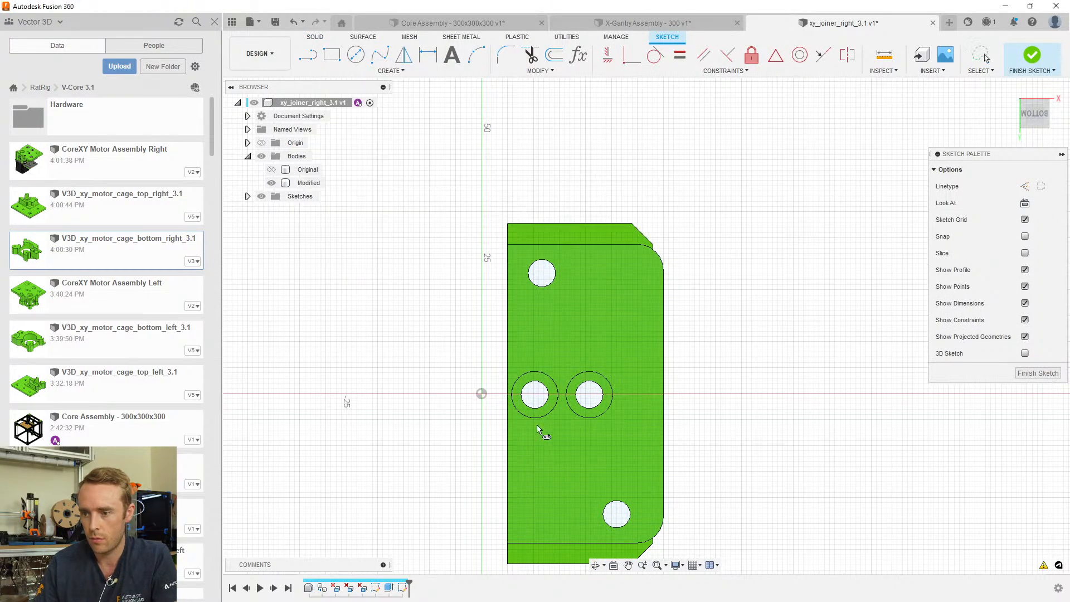
pyautogui.scroll(2, 534, 400)
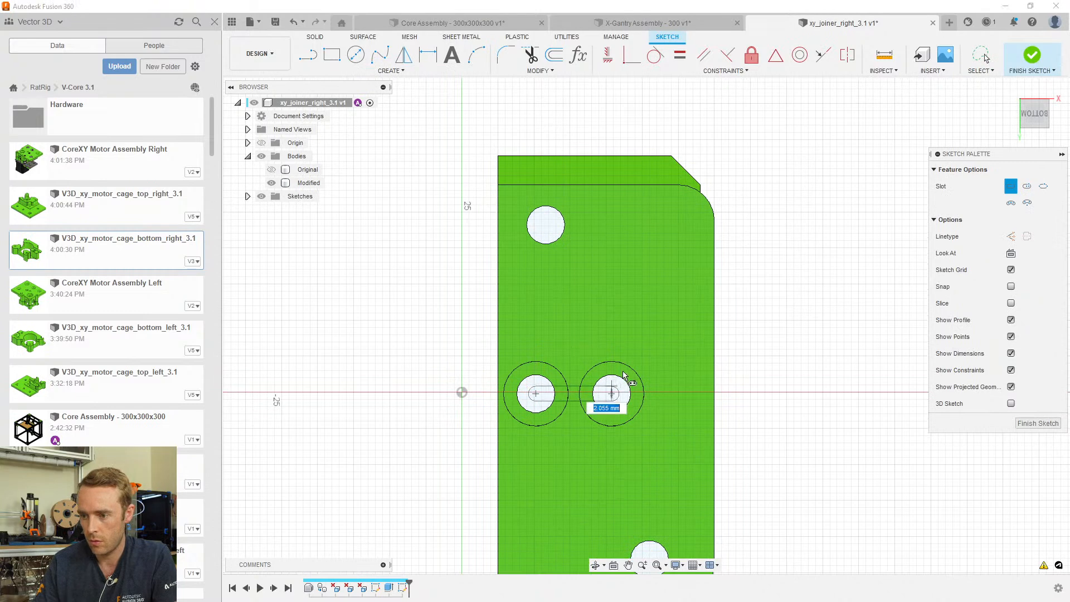
pyautogui.click(602, 357)
pyautogui.scroll(2, 599, 362)
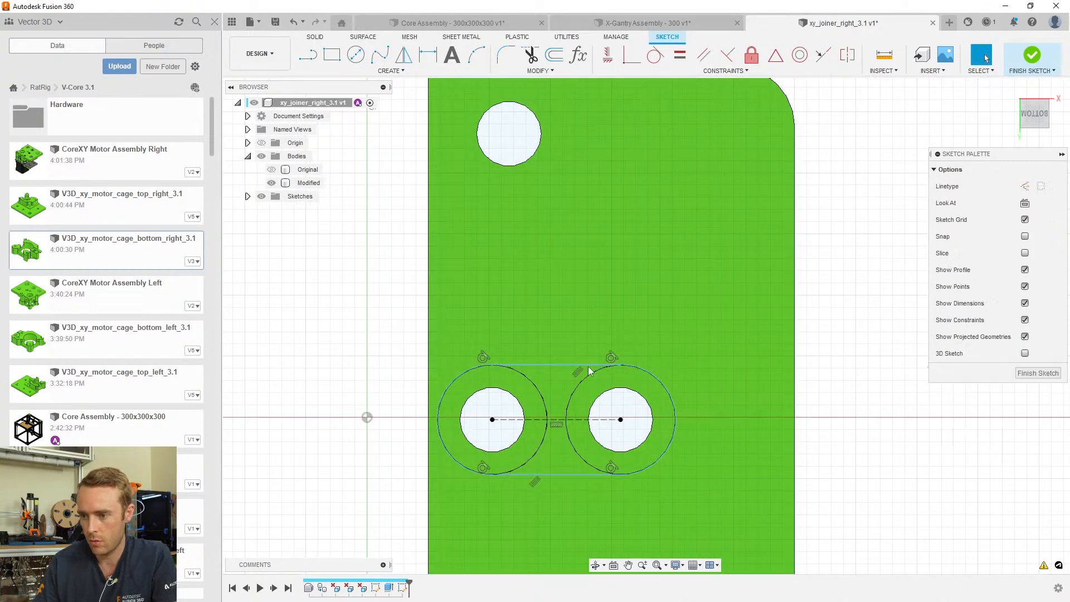
pyautogui.click(624, 365)
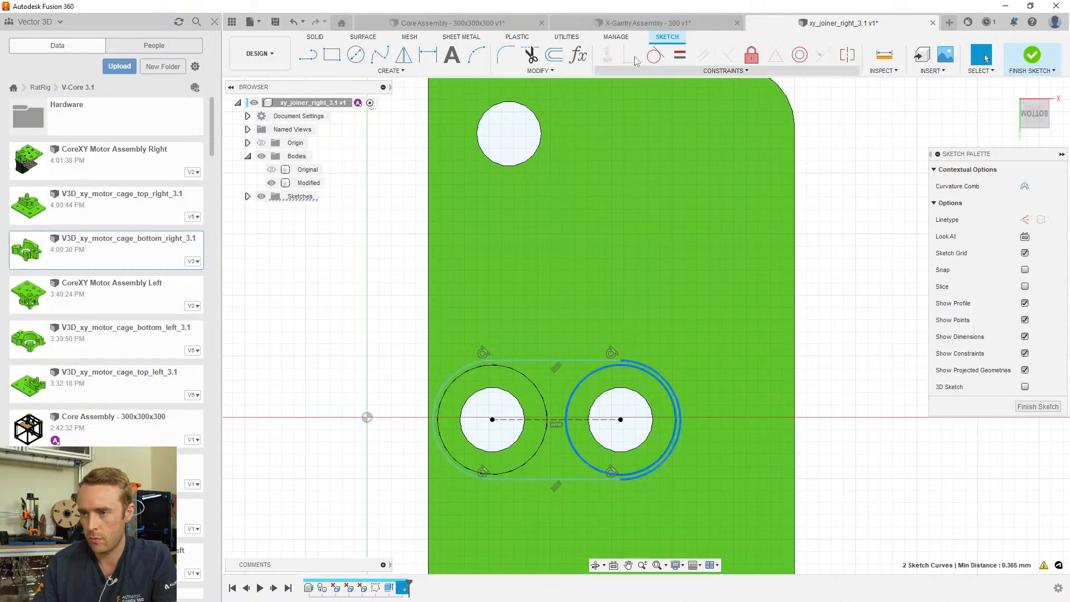
# Cut the profile between the two underside counterbores to their floor face with a To Object Extrude, and save the joiner
pyautogui.click(559, 380)
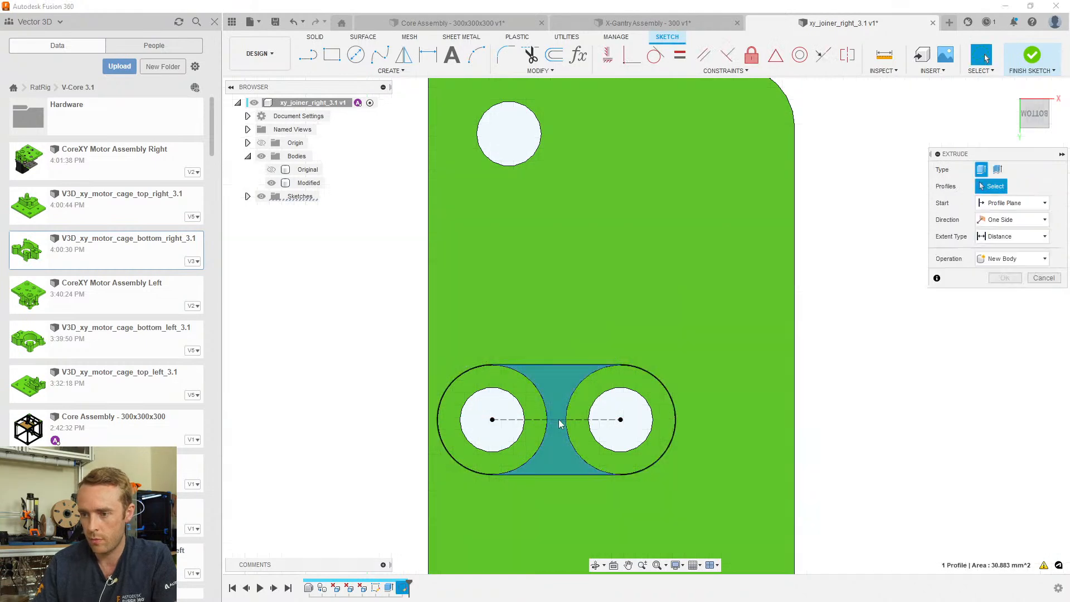
pyautogui.press('e')
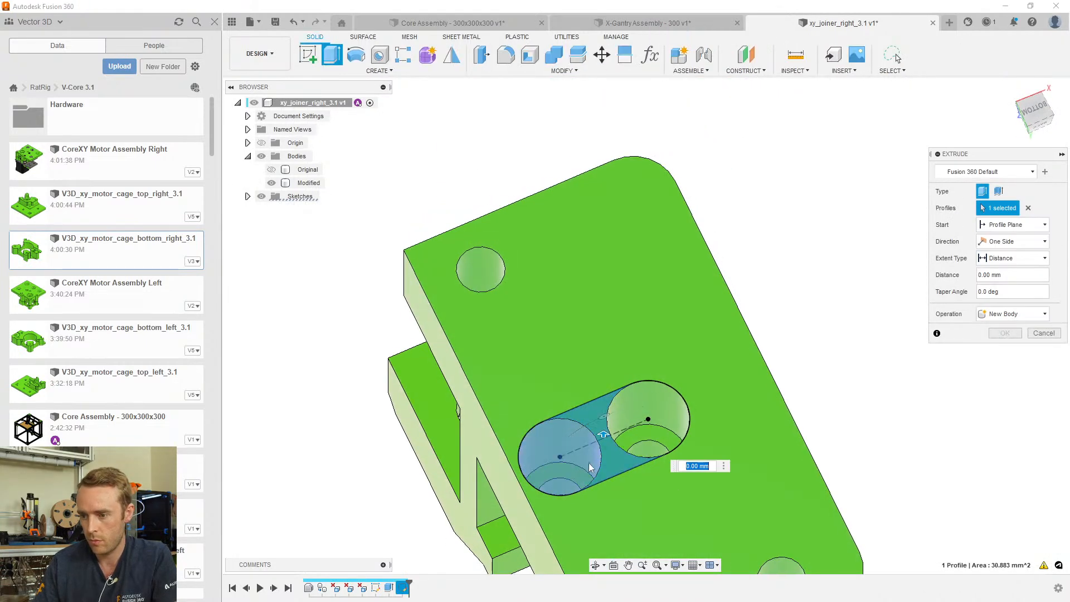
pyautogui.click(573, 471)
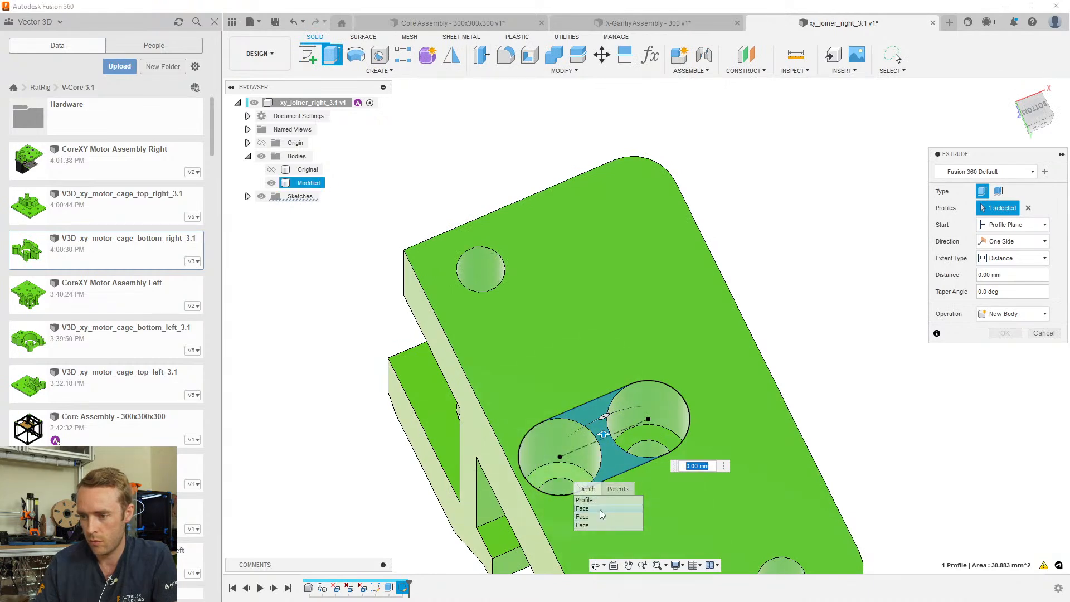
pyautogui.press('Escape')
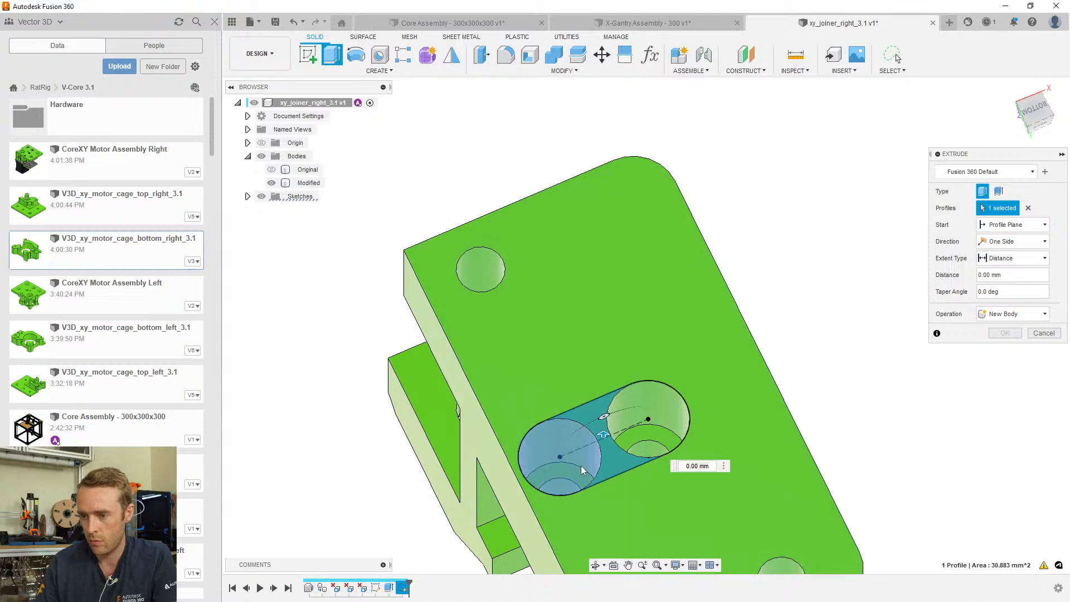
pyautogui.click(579, 478)
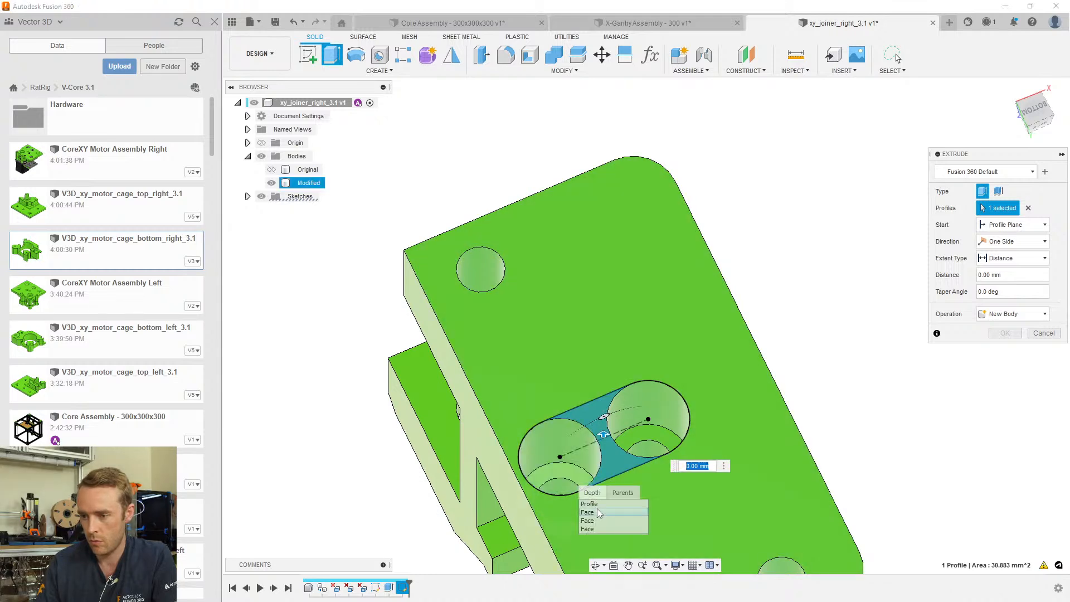
pyautogui.click(598, 512)
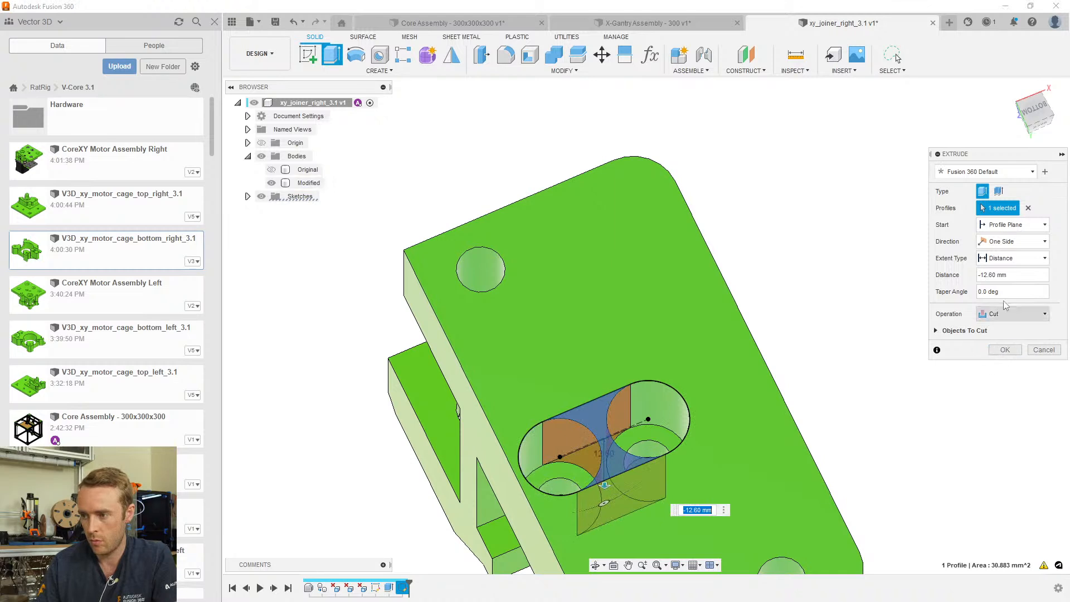
pyautogui.click(998, 285)
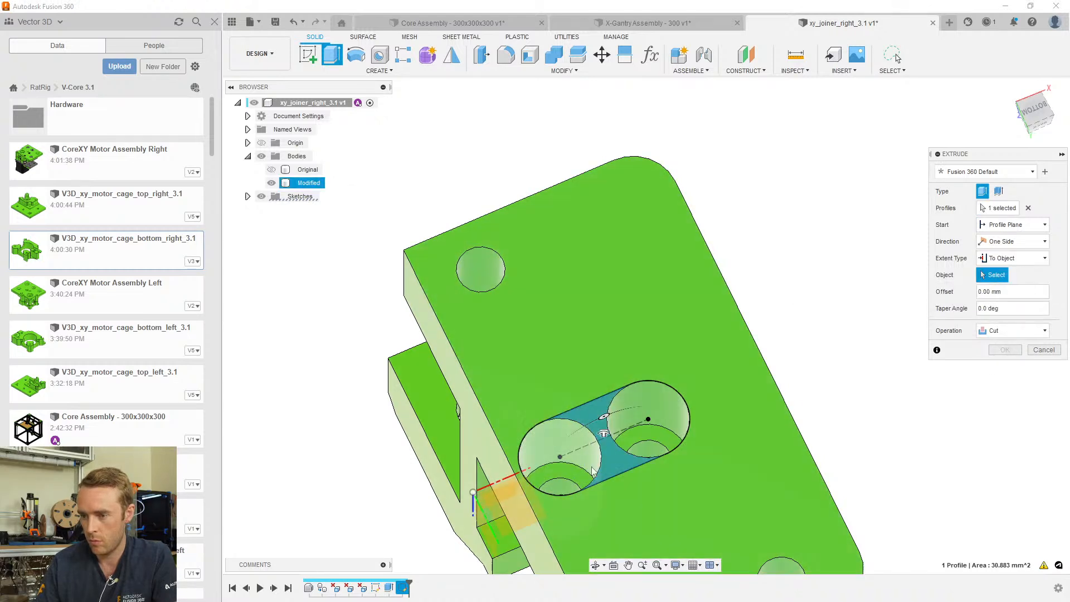
pyautogui.click(1005, 384)
pyautogui.keyDown('shift'); pyautogui.moveTo(749, 450); pyautogui.dragTo(585, 337, button='middle'); pyautogui.keyUp('shift')
pyautogui.click(584, 334)
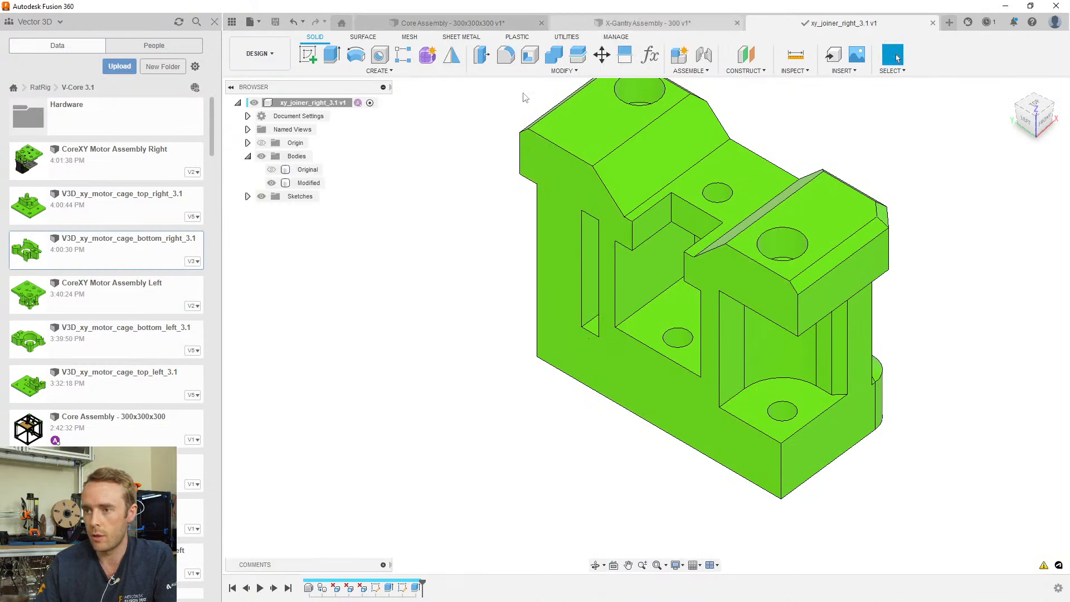
# Switch to the X-Gantry Assembly, update the right joiner to v2 and examine its bearing side
pyautogui.click(590, 24)
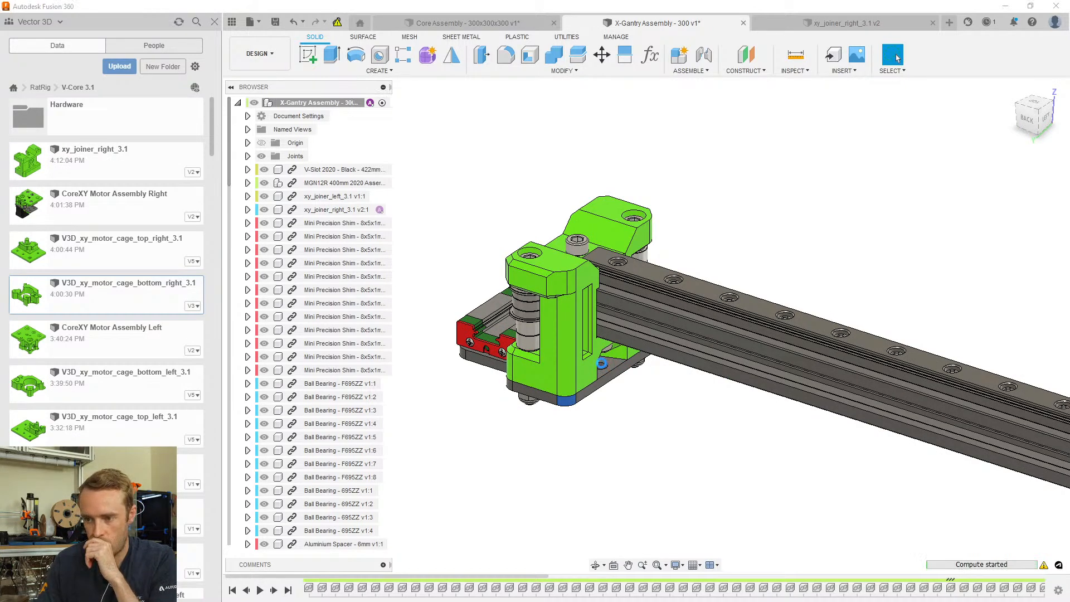
pyautogui.scroll(2, 592, 366)
pyautogui.keyDown('shift'); pyautogui.moveTo(600, 369); pyautogui.dragTo(943, 300, button='middle'); pyautogui.keyUp('shift')
pyautogui.keyDown('shift'); pyautogui.moveTo(942, 361); pyautogui.dragTo(972, 358, button='middle'); pyautogui.keyUp('shift')
pyautogui.scroll(2, 690, 346)
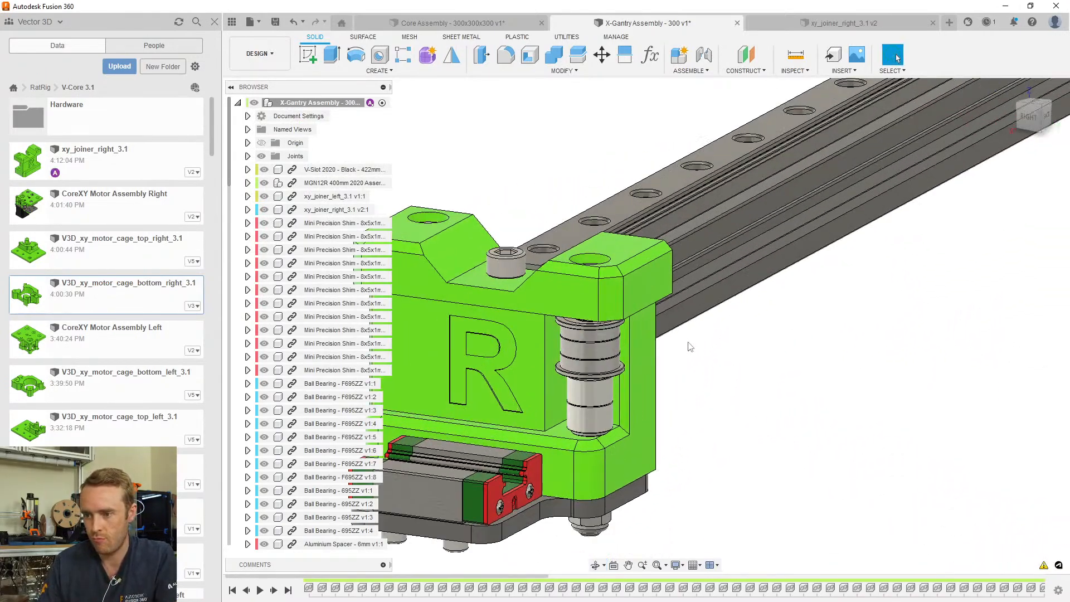
pyautogui.keyDown('shift'); pyautogui.moveTo(616, 353); pyautogui.dragTo(680, 365, button='middle'); pyautogui.keyUp('shift')
pyautogui.keyDown('shift'); pyautogui.moveTo(668, 316); pyautogui.dragTo(690, 360, button='middle'); pyautogui.keyUp('shift')
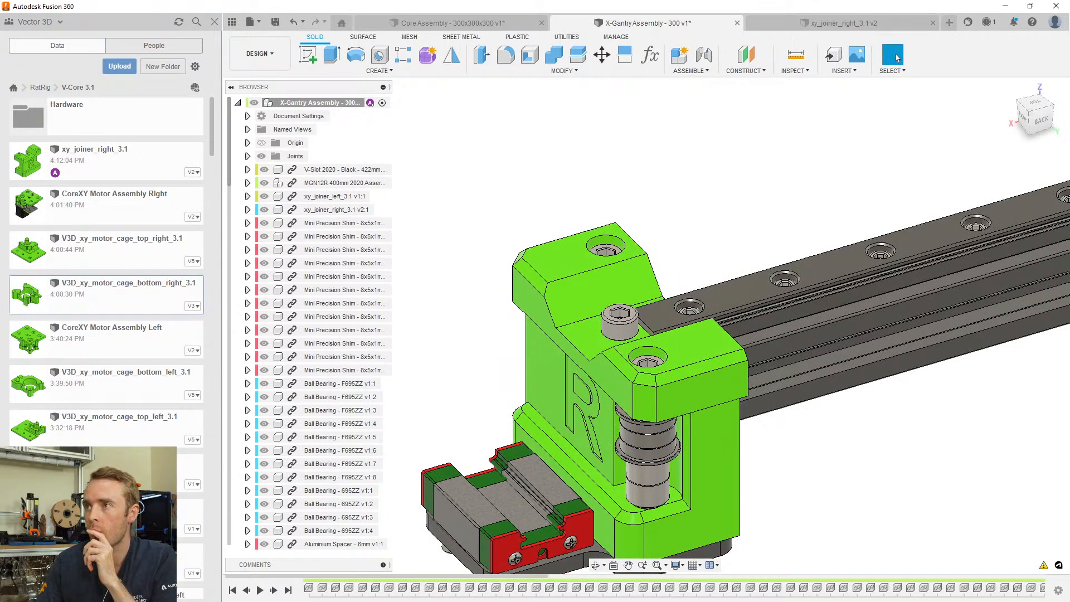
# Return to xy_joiner_right_3.1 and try a sketch on the lower ledge face with a line from the pillar corner across the chamfer
pyautogui.click(763, 20)
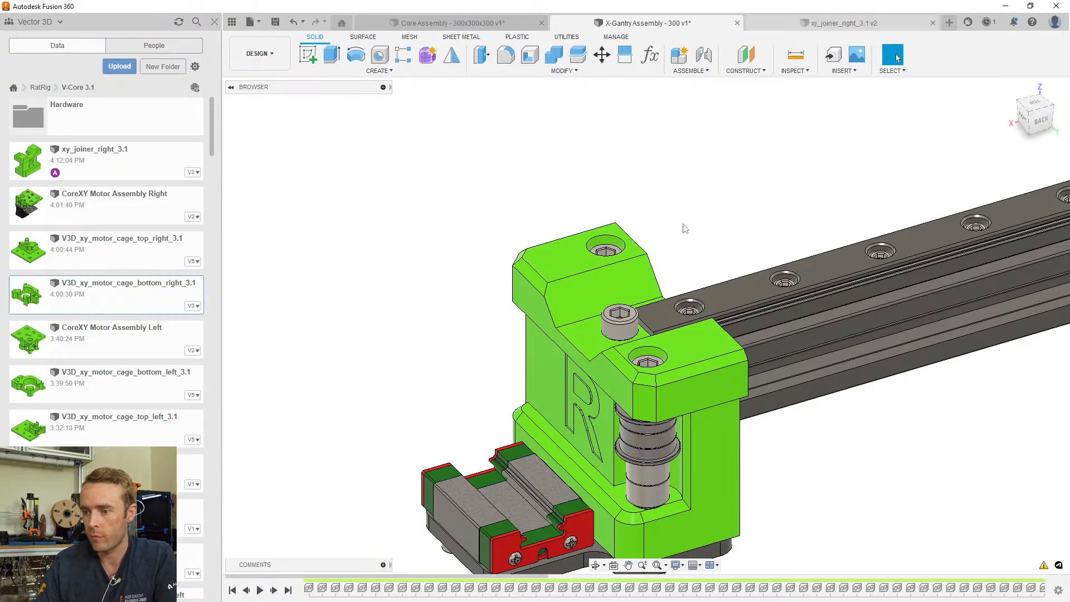
pyautogui.scroll(-2, 780, 373)
pyautogui.moveTo(780, 373); pyautogui.dragTo(651, 485, button='middle')
pyautogui.scroll(2, 649, 370)
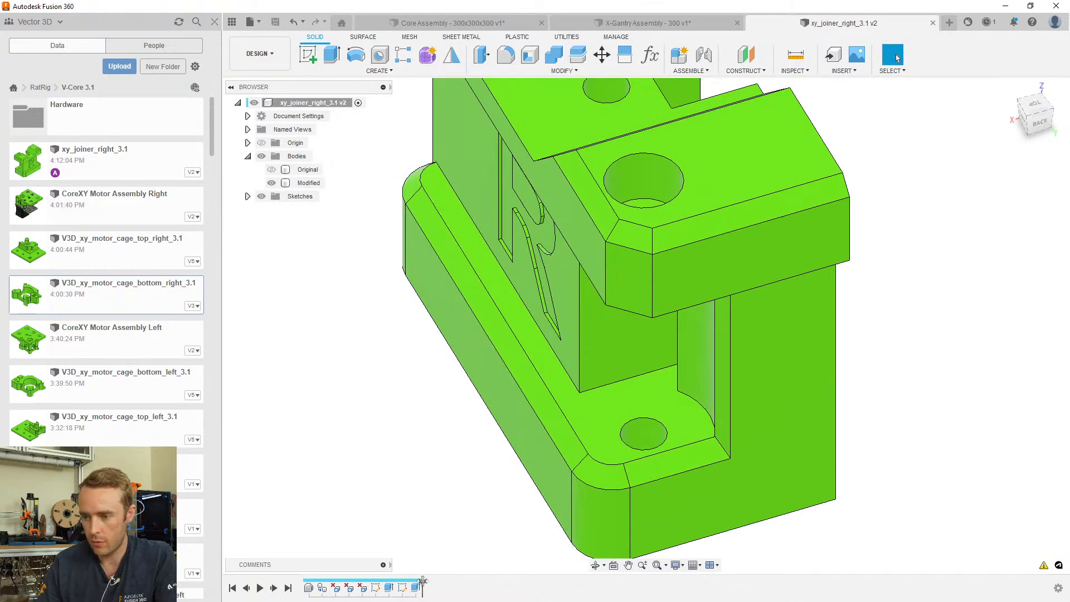
pyautogui.keyDown('shift'); pyautogui.moveTo(624, 464); pyautogui.dragTo(623, 396, button='middle'); pyautogui.keyUp('shift')
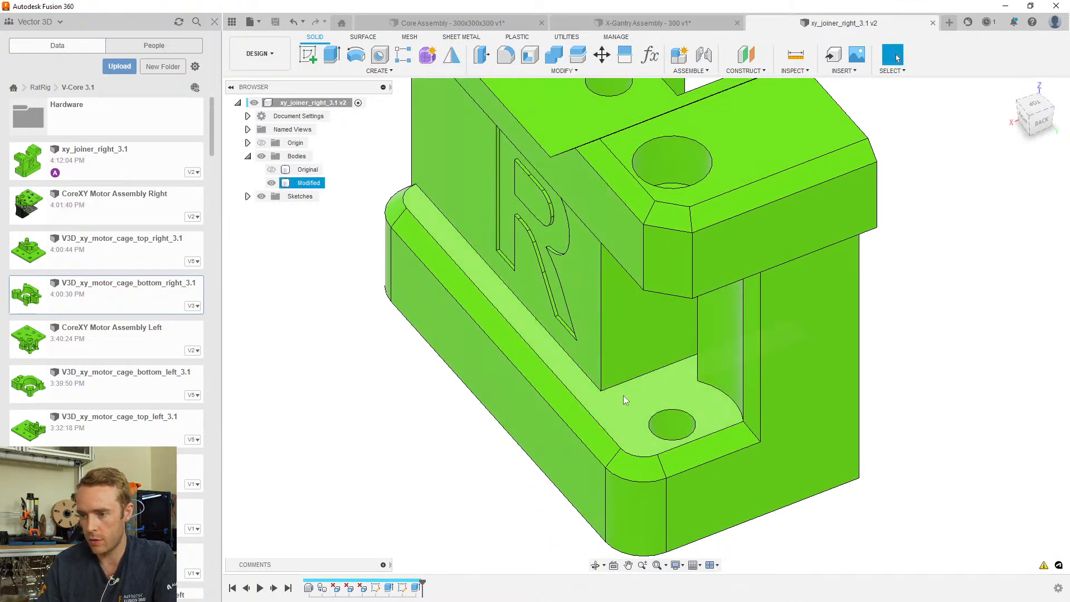
pyautogui.click(626, 396)
pyautogui.click(316, 57)
pyautogui.moveTo(635, 329)
pyautogui.keyDown('shift'); pyautogui.mouseDown(button='middle')
pyautogui.moveTo(722, 301)
pyautogui.moveTo(578, 390)
pyautogui.mouseUp(button='middle'); pyautogui.keyUp('shift')
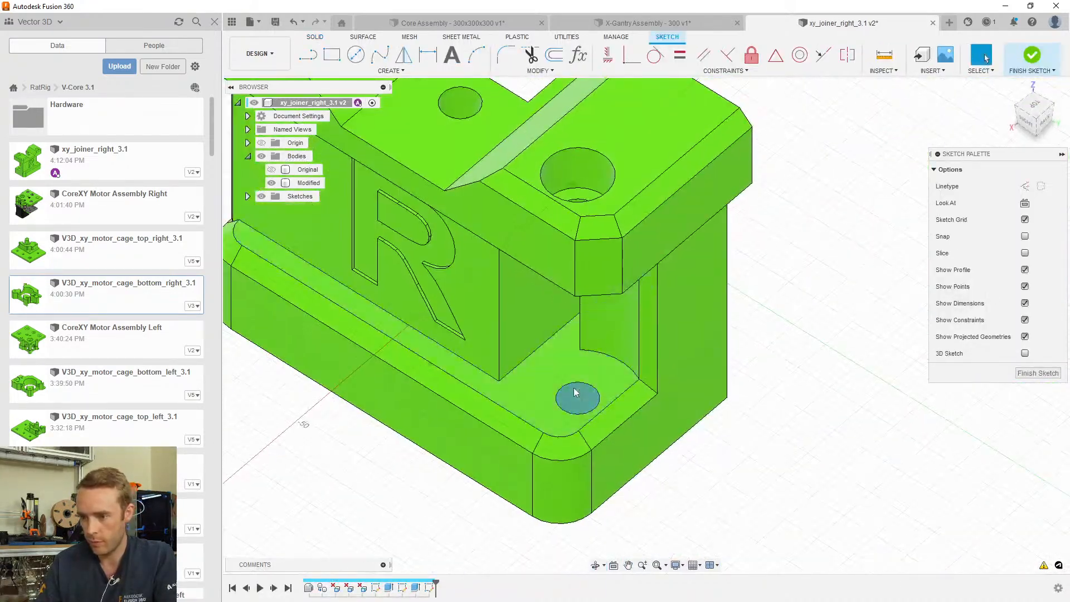
pyautogui.press('l')
pyautogui.click(501, 383)
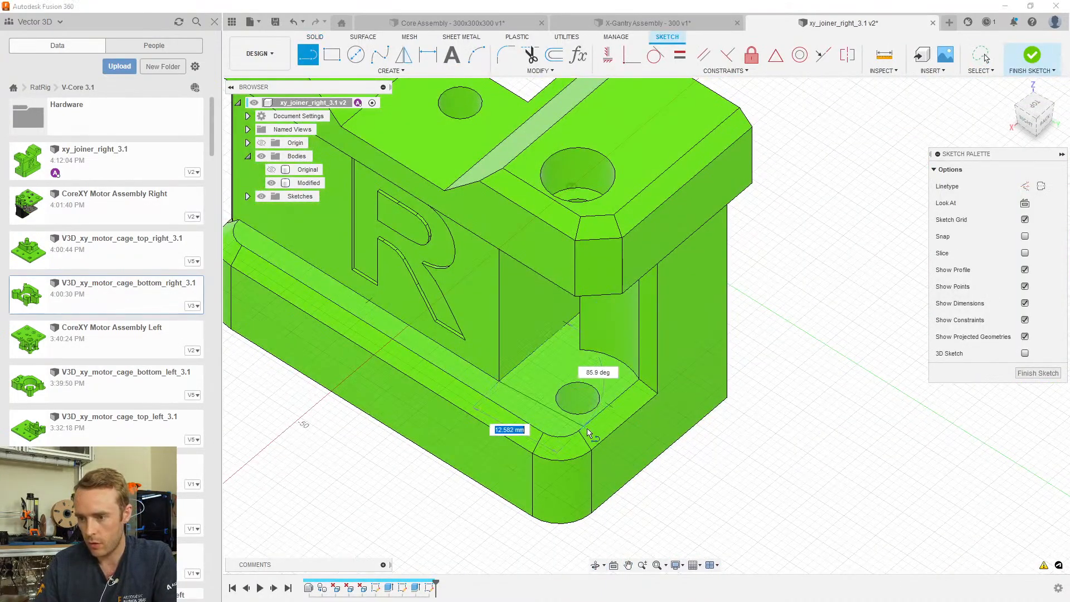
pyautogui.click(591, 440)
pyautogui.press('Escape')
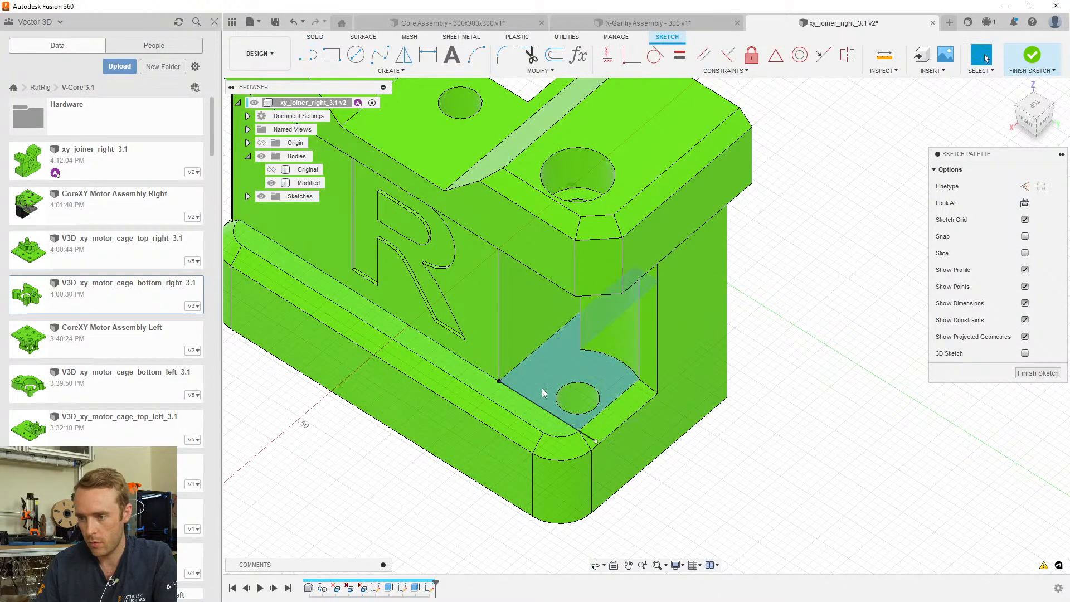
pyautogui.click(579, 353)
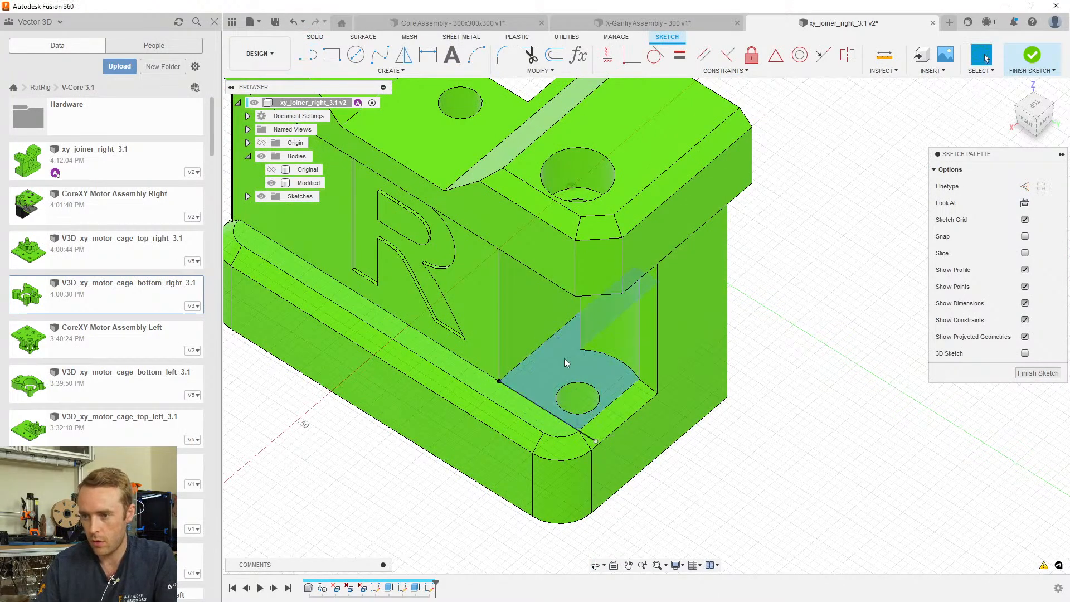
pyautogui.press('e')
pyautogui.keyDown('shift'); pyautogui.moveTo(571, 355); pyautogui.dragTo(579, 307, button='middle'); pyautogui.keyUp('shift')
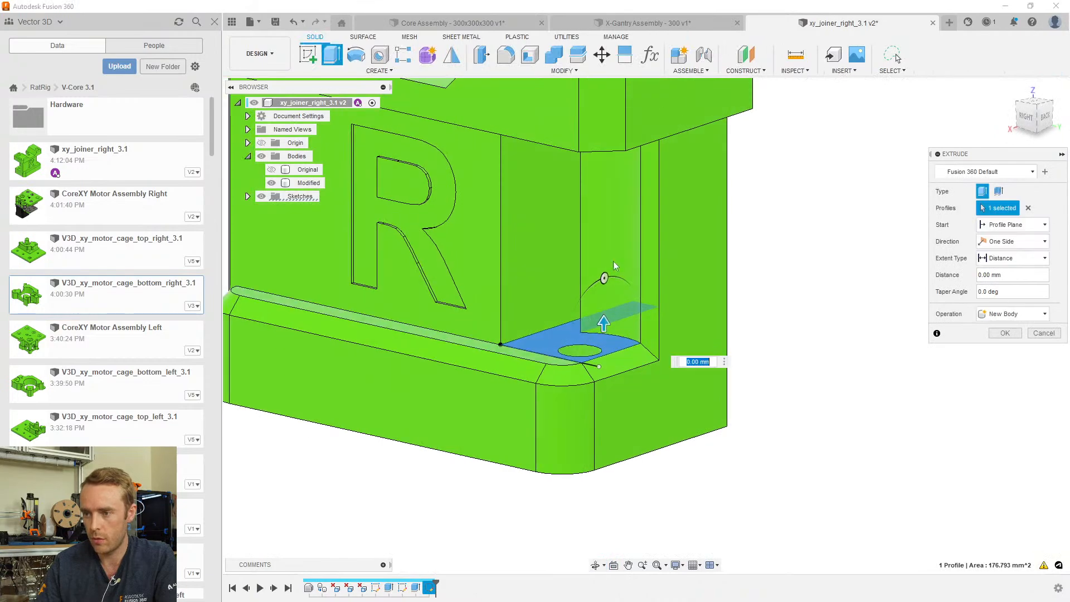
pyautogui.press('Escape')
# Measure from the smooth bearing pair's upper face to the right joiner's ledge in the X-Gantry Assembly, and return to the joiner design
pyautogui.click(647, 23)
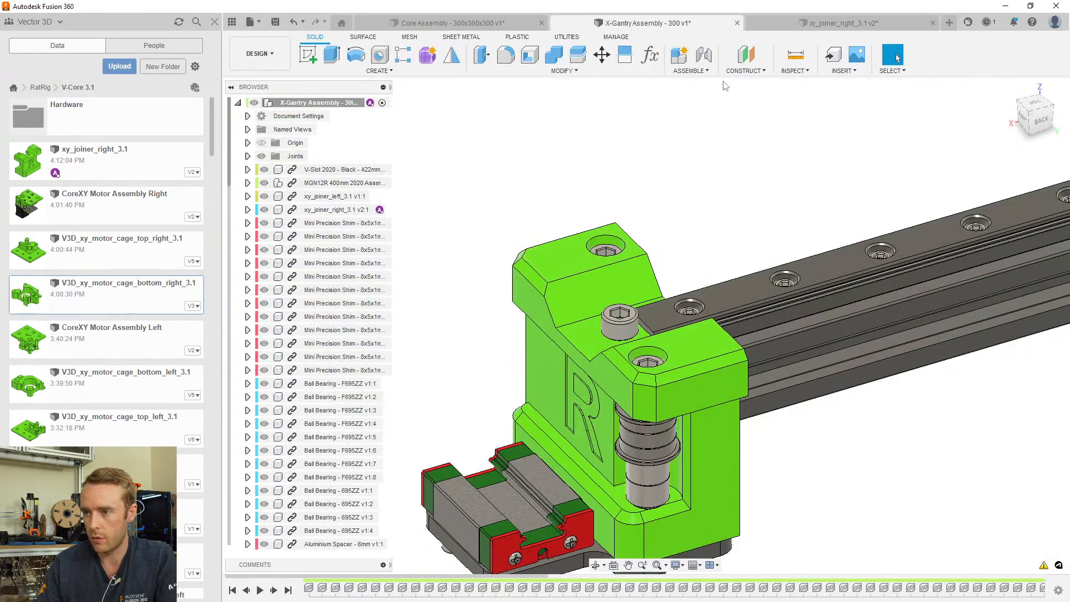
pyautogui.scroll(3, 678, 473)
pyautogui.scroll(-2, 678, 473)
pyautogui.moveTo(678, 472); pyautogui.dragTo(781, 305, button='middle')
pyautogui.scroll(4, 784, 226)
pyautogui.scroll(3, 781, 217)
pyautogui.click(778, 207)
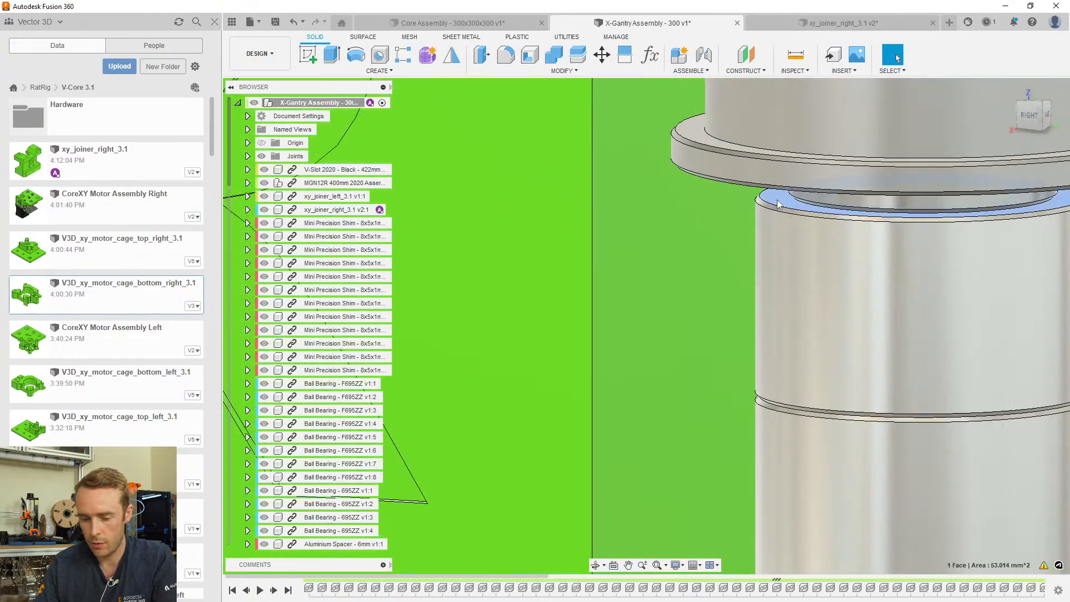
pyautogui.press('i')
pyautogui.scroll(-4, 739, 383)
pyautogui.click(730, 479)
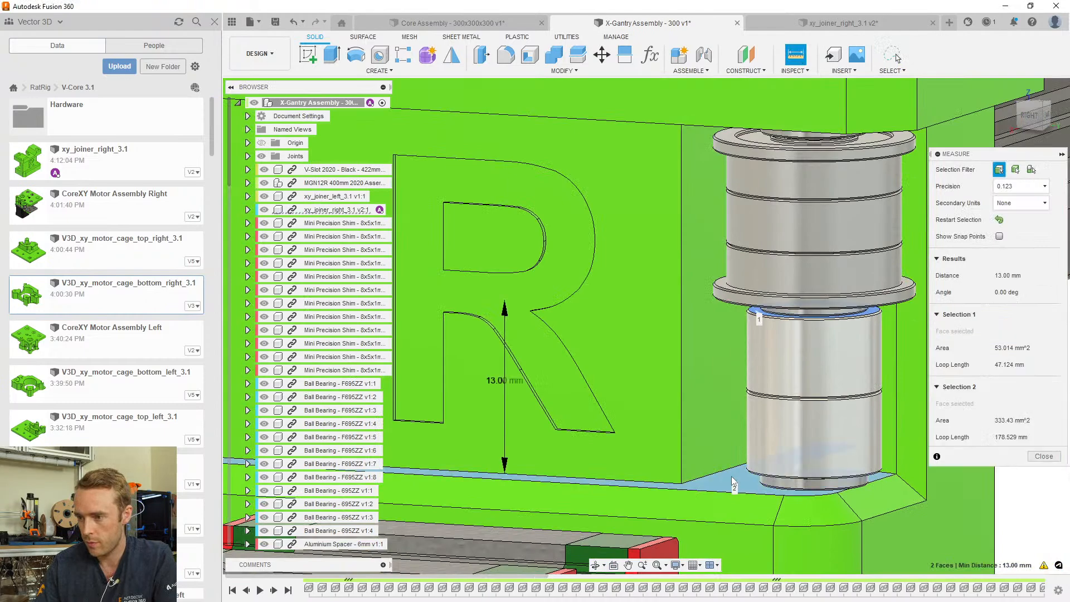
pyautogui.click(825, 23)
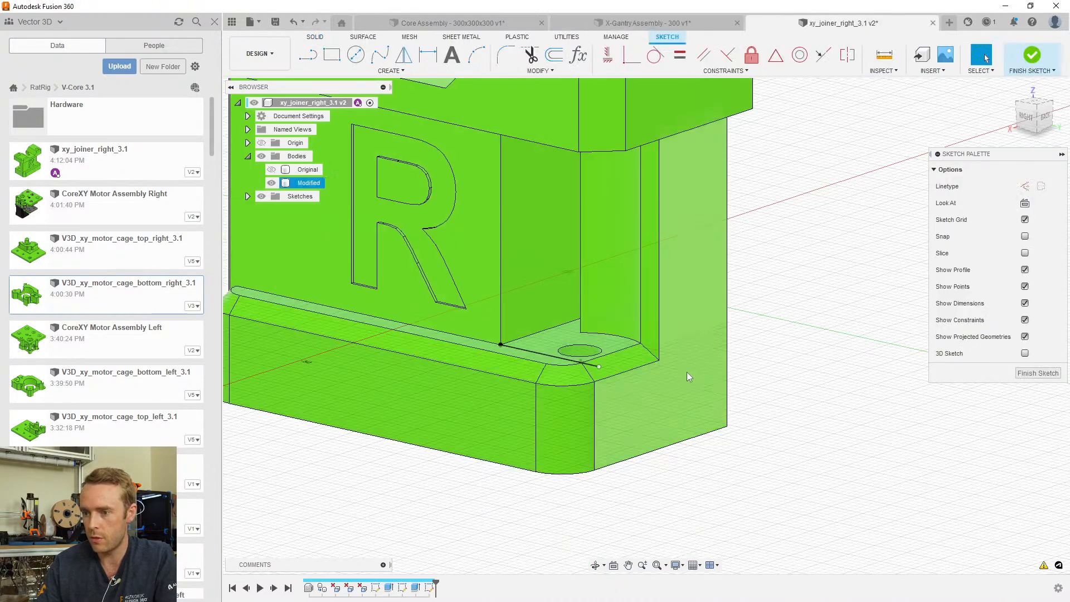
# Try to extrude the sketched ledge profile around the bearing hole 13 mm upward, and close the sketch
pyautogui.scroll(2, 657, 362)
pyautogui.write('e')
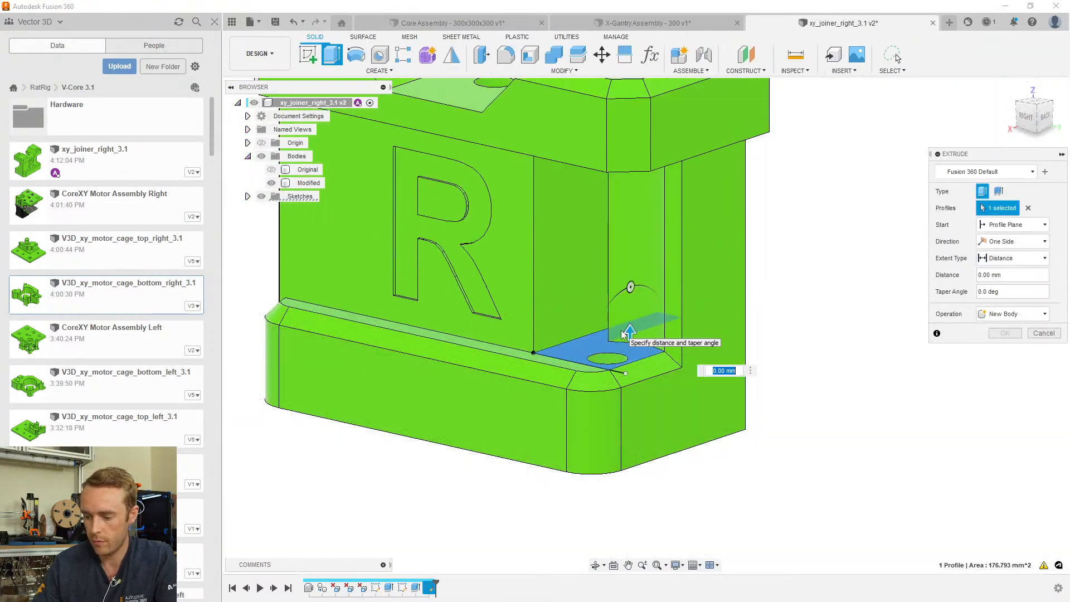
pyautogui.write('13')
pyautogui.press('Return')
pyautogui.moveTo(672, 361)
pyautogui.keyDown('shift'); pyautogui.mouseDown(button='middle')
pyautogui.moveTo(684, 367)
pyautogui.moveTo(663, 383)
pyautogui.mouseUp(button='middle'); pyautogui.keyUp('shift')
pyautogui.press('Escape')
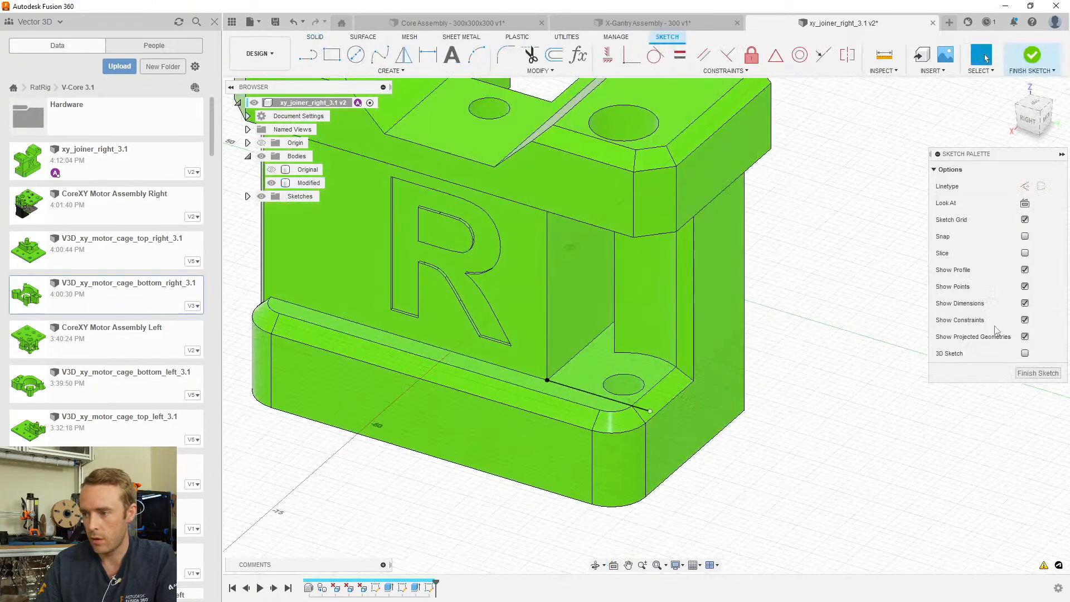
pyautogui.click(1036, 374)
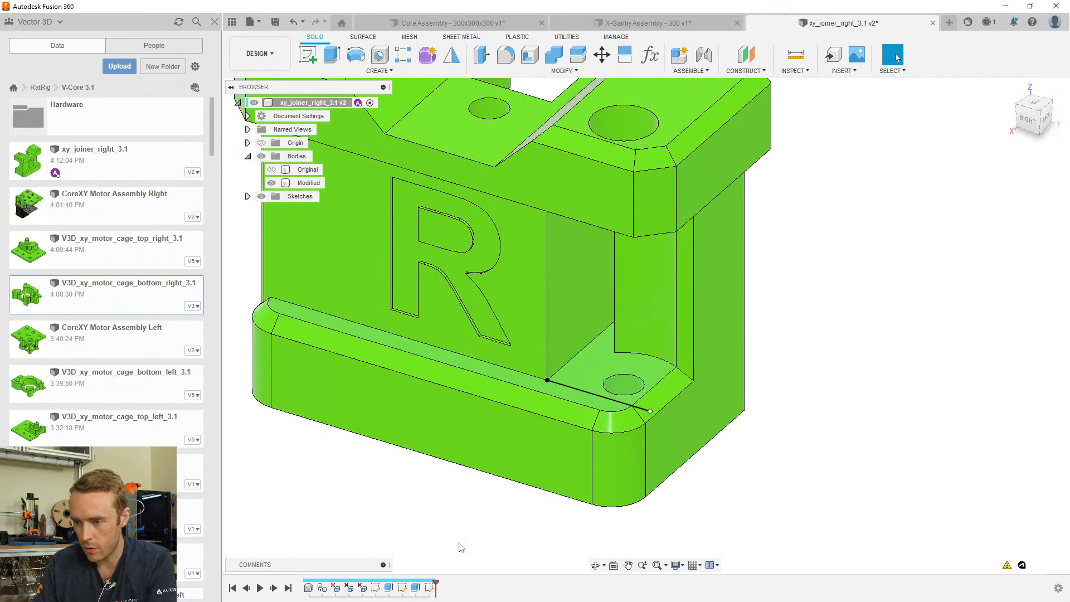
# Roll the history back and edit the first face-deletion feature to include the ledge chamfer faces around the bearing-hole corner and long side
pyautogui.moveTo(422, 582); pyautogui.dragTo(370, 583)
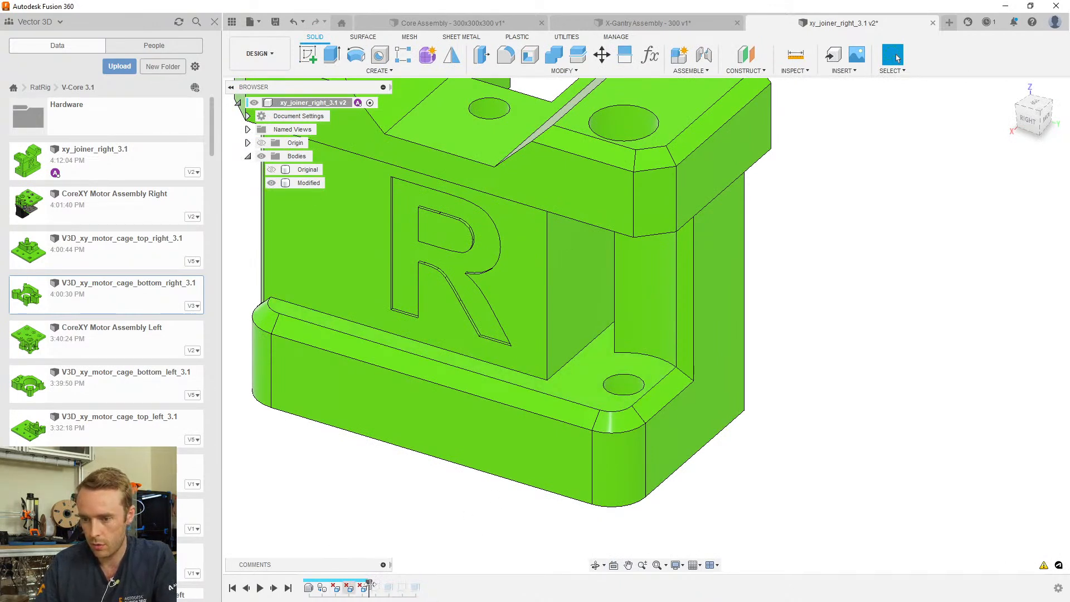
pyautogui.doubleClick(340, 585)
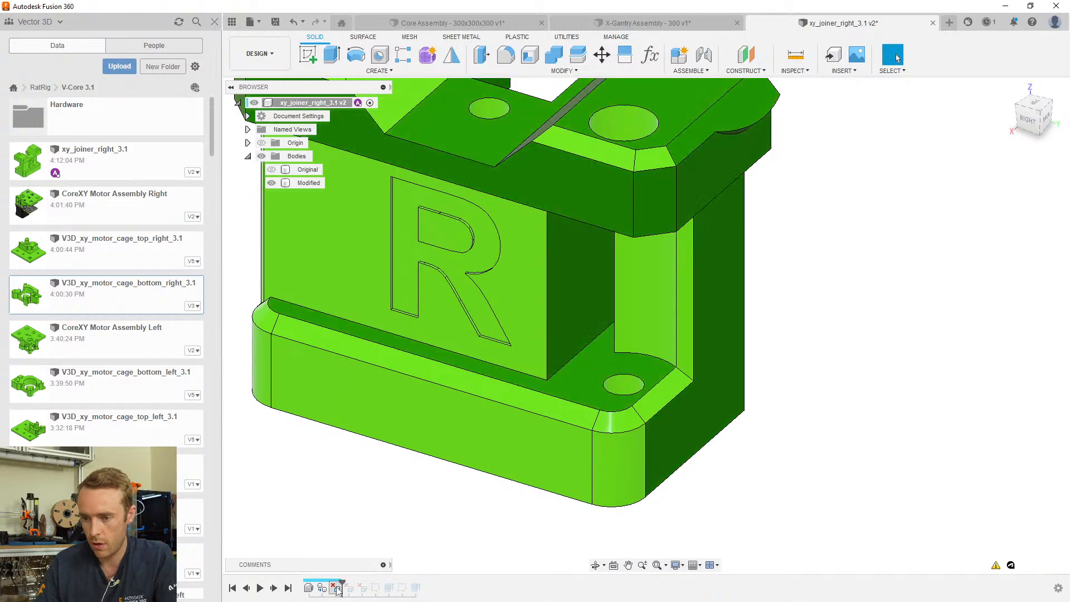
pyautogui.click(683, 359)
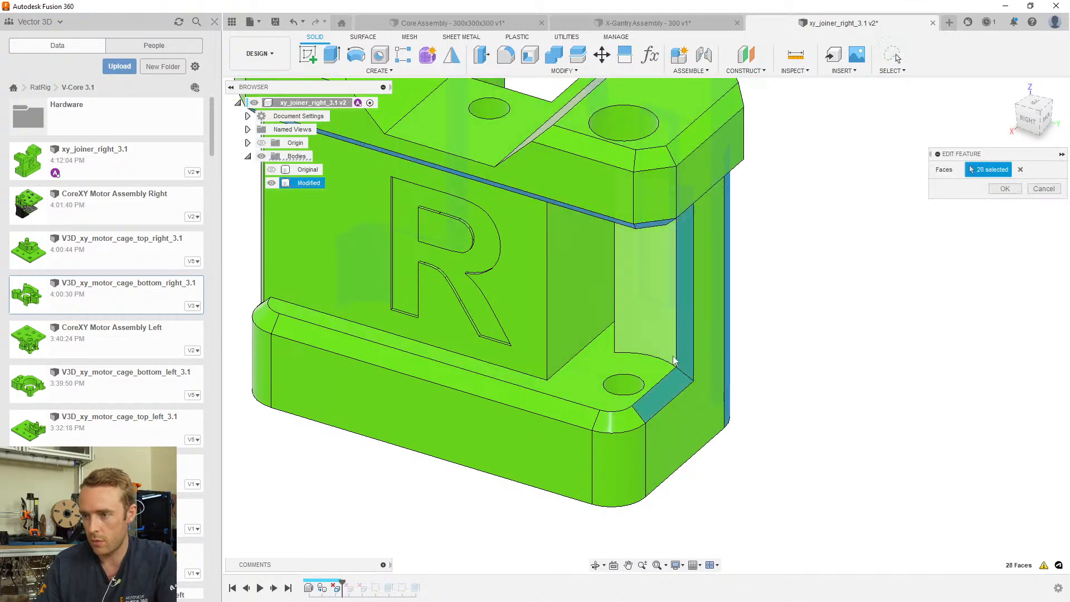
pyautogui.click(616, 417)
pyautogui.click(570, 413)
# Add the chamfer faces at the ledge's opposite rounded corner to the deletion and apply the edited feature
pyautogui.keyDown('shift'); pyautogui.moveTo(473, 354); pyautogui.dragTo(521, 385, button='middle'); pyautogui.keyUp('shift')
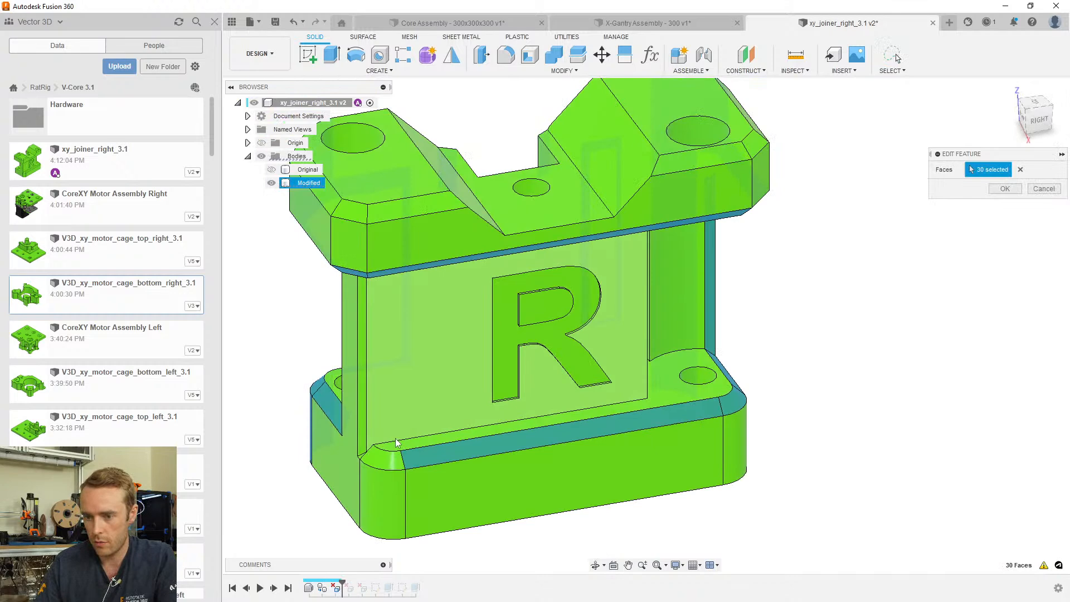
pyautogui.scroll(5, 372, 467)
pyautogui.click(360, 454)
pyautogui.click(349, 426)
pyautogui.scroll(-2, 456, 319)
pyautogui.scroll(-4, 456, 318)
pyautogui.keyDown('shift'); pyautogui.moveTo(455, 319); pyautogui.dragTo(440, 302, button='middle'); pyautogui.keyUp('shift')
pyautogui.click(1003, 189)
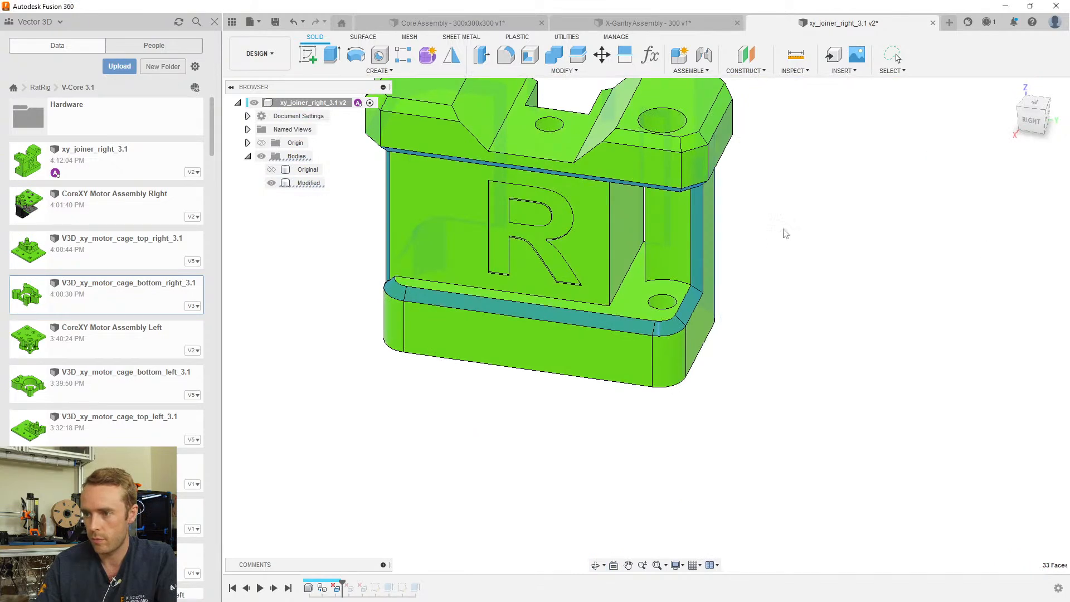
# Roll the history forward to the last feature and check the joiner's ledge without chamfers
pyautogui.click(666, 326)
pyautogui.keyDown('shift'); pyautogui.moveTo(666, 325); pyautogui.dragTo(501, 390, button='middle'); pyautogui.keyUp('shift')
pyautogui.click(372, 542)
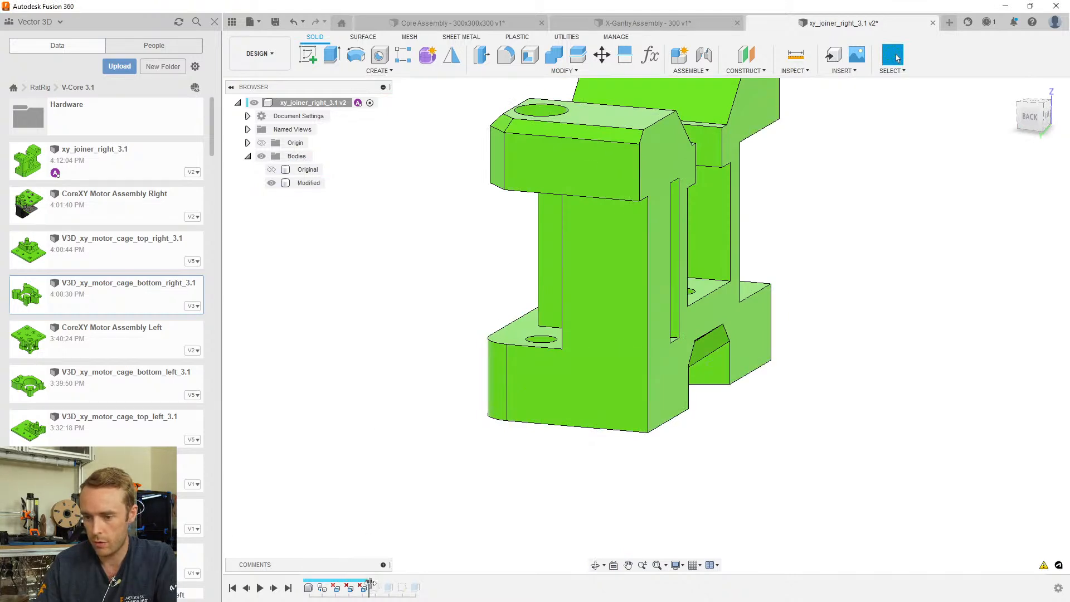
pyautogui.moveTo(368, 582); pyautogui.dragTo(423, 582)
pyautogui.click(630, 441)
pyautogui.moveTo(630, 441)
pyautogui.keyDown('shift'); pyautogui.mouseDown(button='middle')
pyautogui.moveTo(568, 446)
pyautogui.moveTo(641, 463)
pyautogui.mouseUp(button='middle'); pyautogui.keyUp('shift')
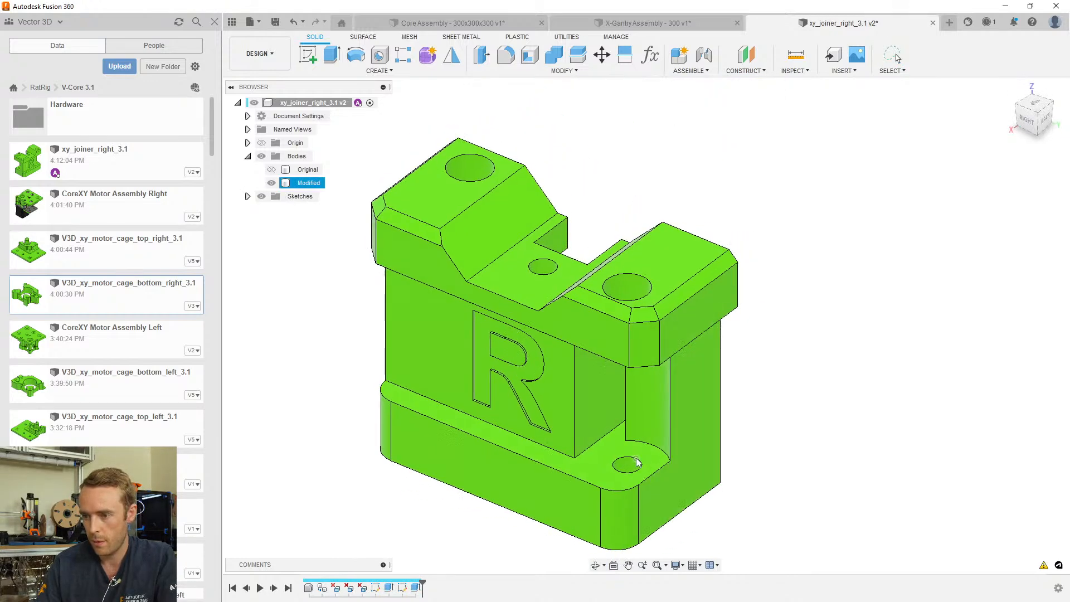
# Create an empty sketch on the ledge's upper face around the bearing hole and close it
pyautogui.scroll(3, 641, 463)
pyautogui.press('Escape')
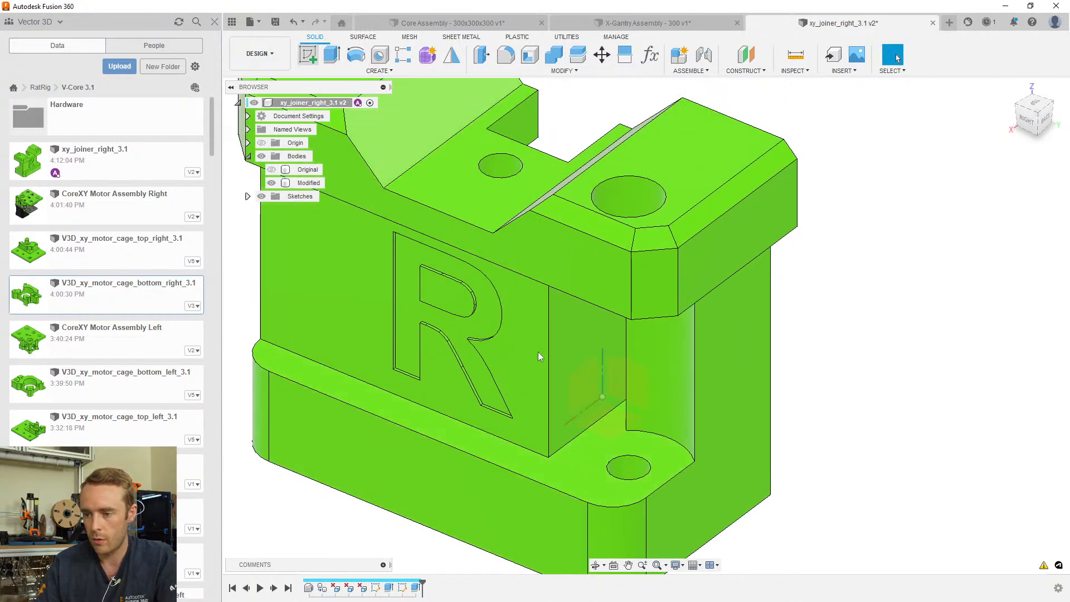
pyautogui.click(606, 435)
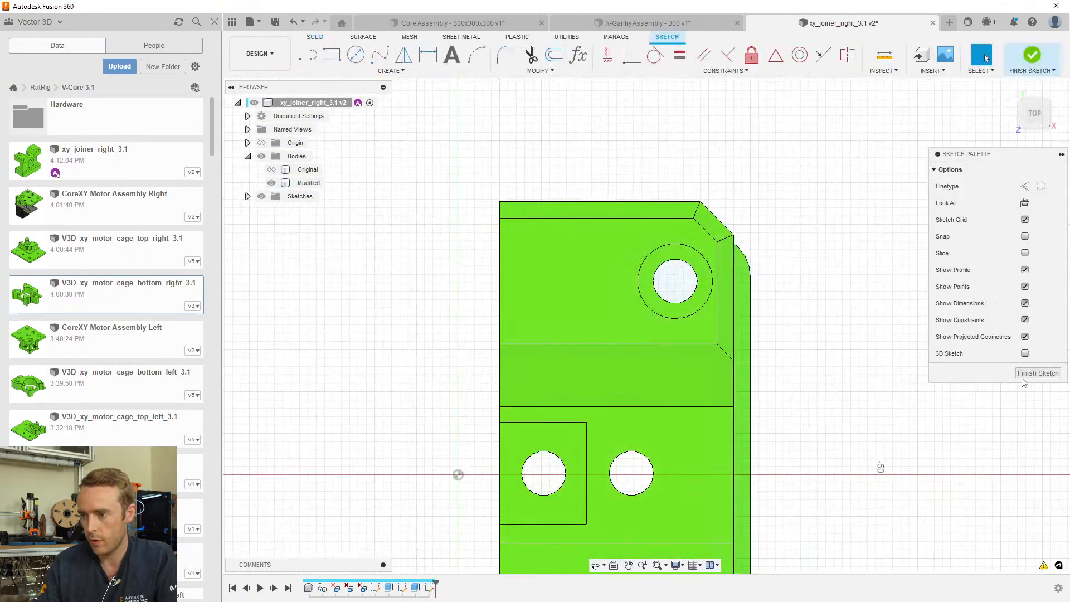
pyautogui.click(1037, 374)
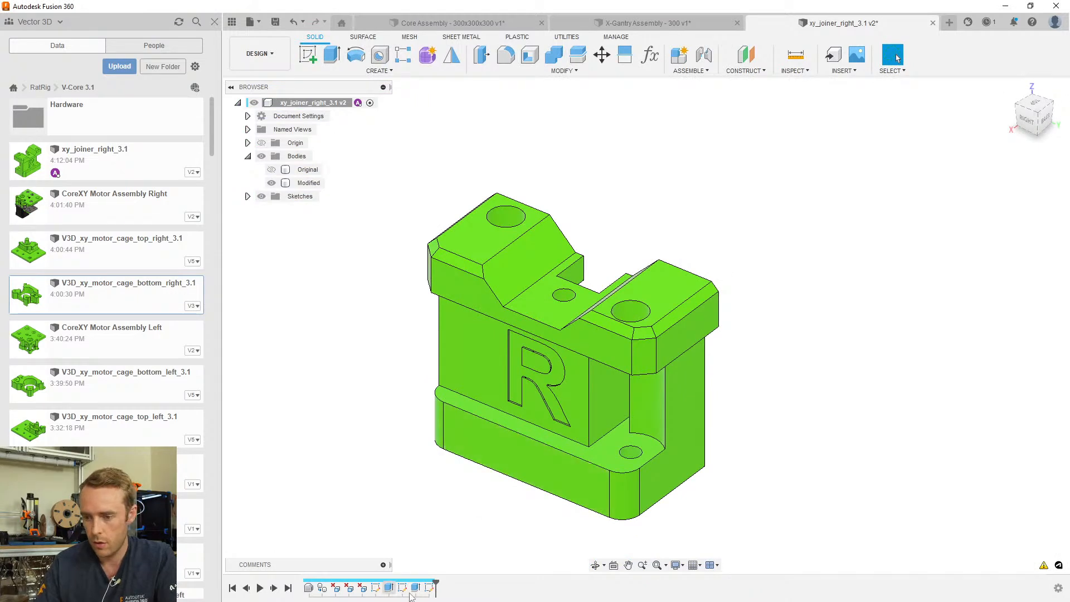
# Roll the history back to just after the face deletions and select the joiner's outer hole faces for a -0.1 mm face offset
pyautogui.moveTo(437, 580); pyautogui.dragTo(369, 580)
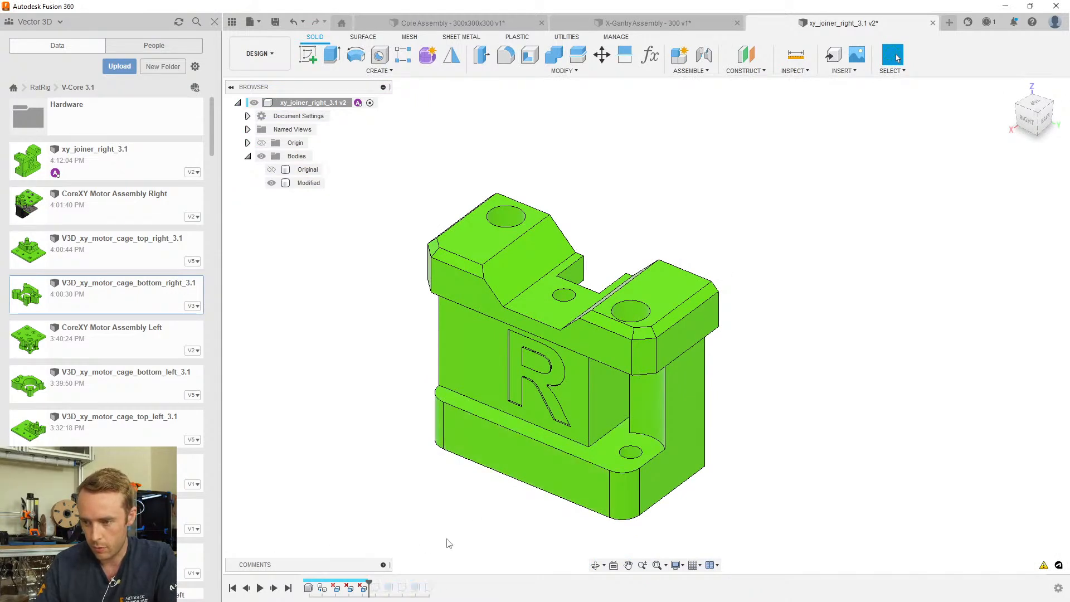
pyautogui.press('q')
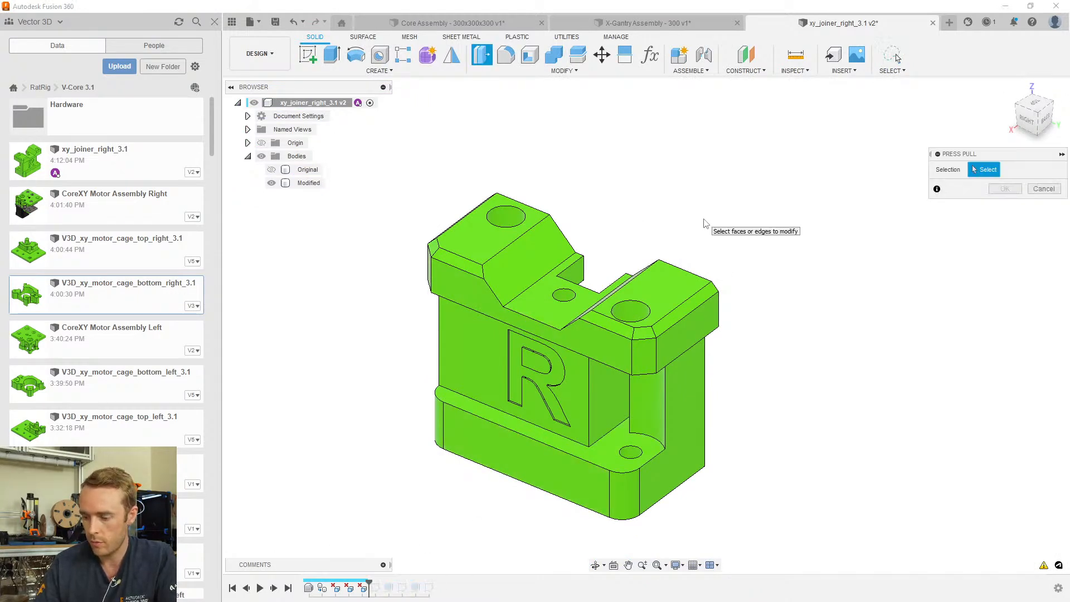
pyautogui.scroll(3, 593, 342)
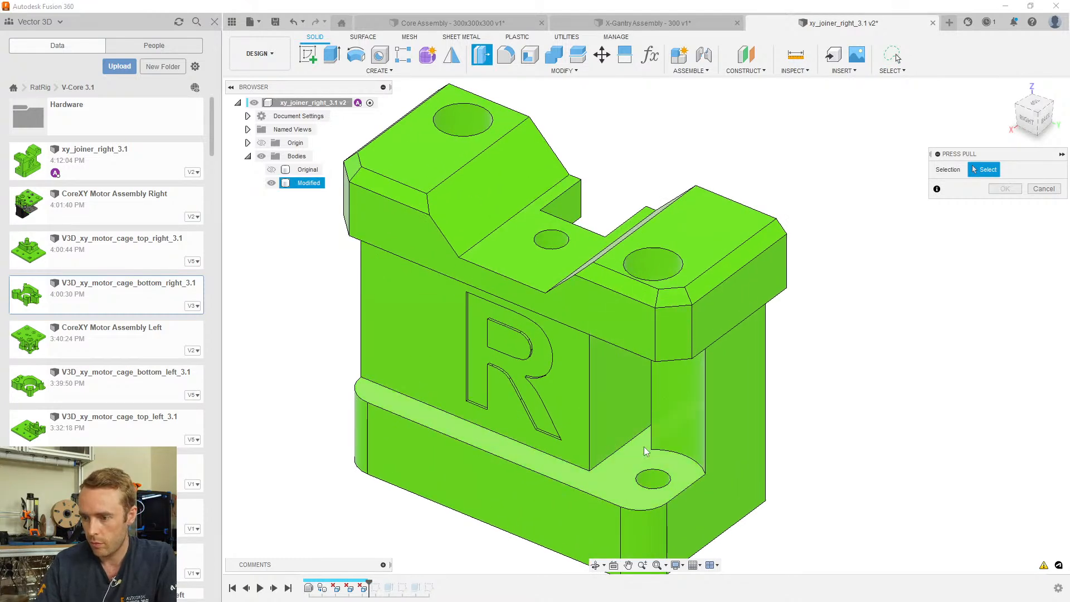
pyautogui.click(655, 478)
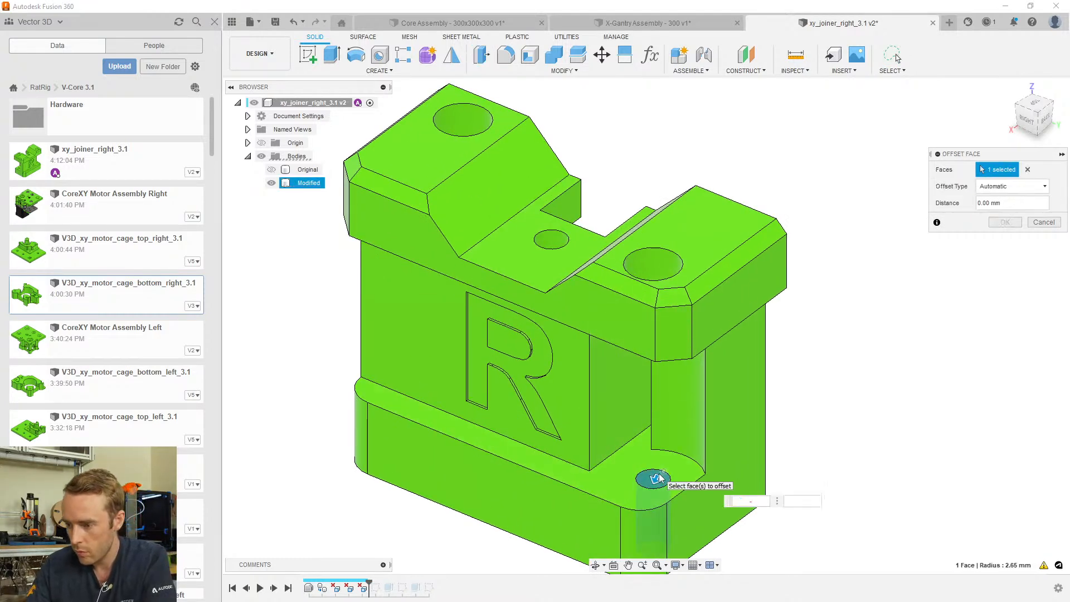
pyautogui.click(658, 257)
pyautogui.keyDown('shift'); pyautogui.moveTo(658, 256); pyautogui.dragTo(658, 312, button='middle'); pyautogui.keyUp('shift')
pyautogui.click(667, 140)
pyautogui.scroll(2, 571, 328)
pyautogui.click(562, 333)
pyautogui.click(428, 180)
pyautogui.click(425, 138)
# Add the two hole faces in the central pocket and the hole face in the open side recess to the offset selection
pyautogui.scroll(-2, 518, 262)
pyautogui.keyDown('shift'); pyautogui.moveTo(581, 300); pyautogui.dragTo(626, 303, button='middle'); pyautogui.keyUp('shift')
pyautogui.scroll(5, 696, 289)
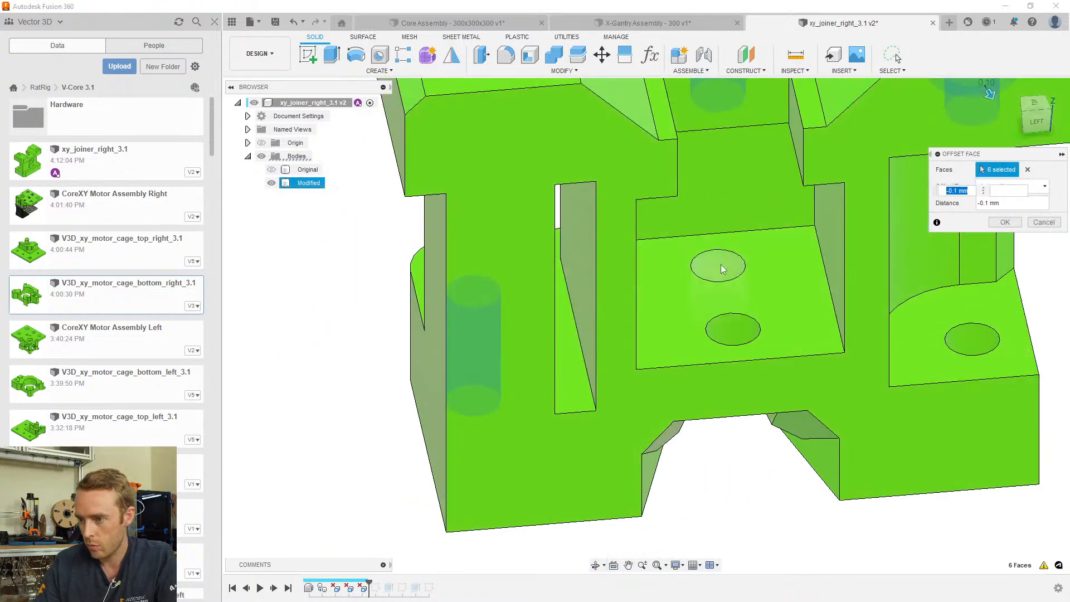
pyautogui.click(722, 269)
pyautogui.click(732, 328)
pyautogui.click(964, 335)
# Add the counterbore faces in the underside's central recess to the selection and apply the -0.1 mm face offset
pyautogui.scroll(-3, 892, 346)
pyautogui.keyDown('shift'); pyautogui.moveTo(850, 362); pyautogui.dragTo(811, 369, button='middle'); pyautogui.keyUp('shift')
pyautogui.scroll(3, 799, 372)
pyautogui.click(799, 372)
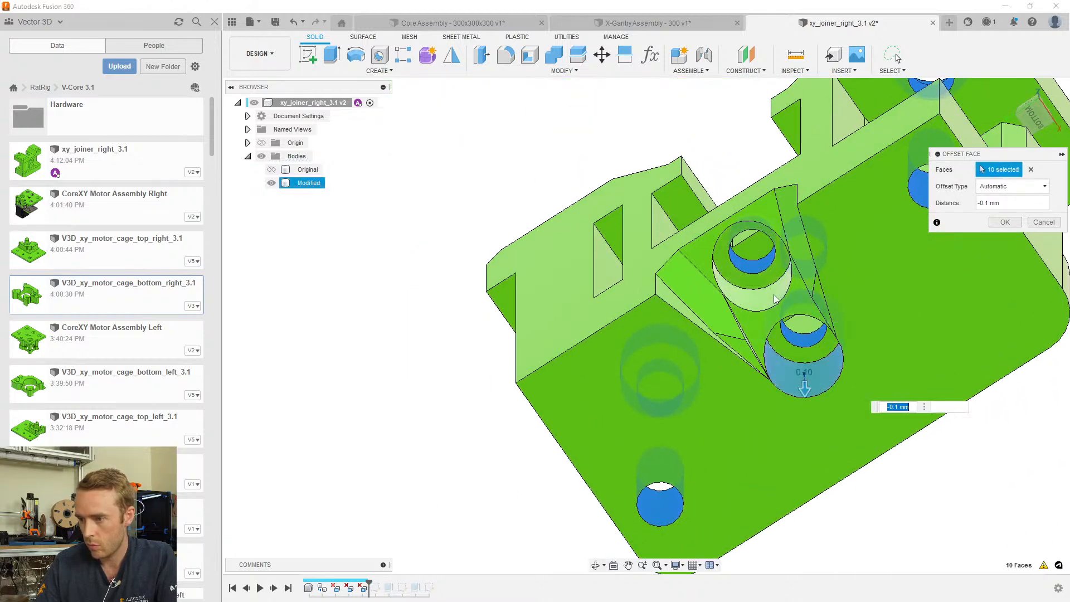
pyautogui.scroll(-2, 810, 275)
pyautogui.scroll(-2, 838, 259)
pyautogui.keyDown('shift'); pyautogui.moveTo(838, 259); pyautogui.dragTo(534, 465, button='middle'); pyautogui.keyUp('shift')
pyautogui.click(1005, 223)
pyautogui.click(534, 465)
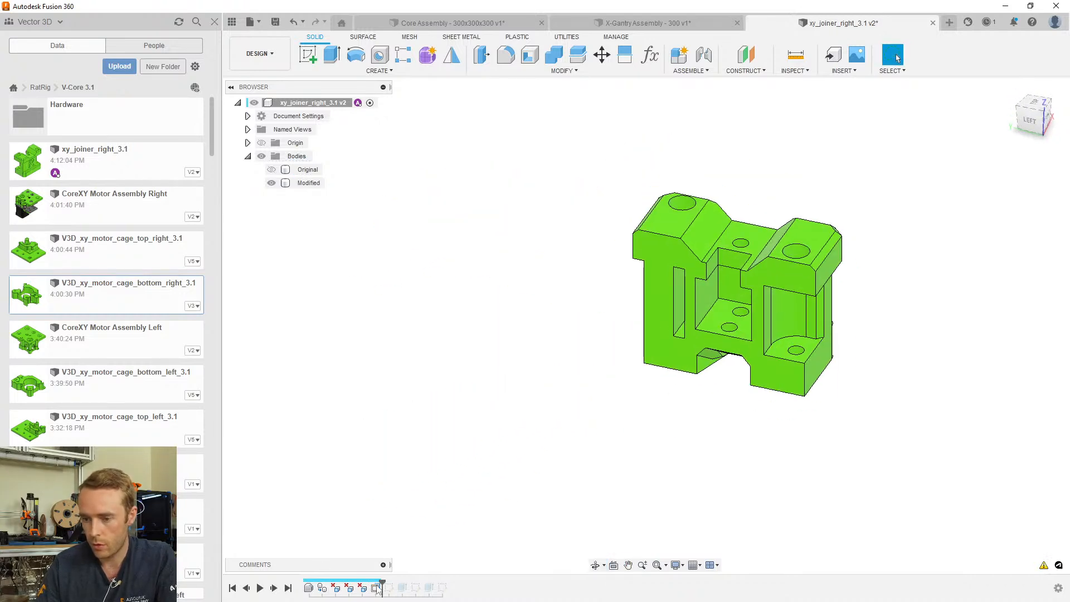
# Roll the history forward through the extrusions and inspect the joiner's underside around the slotted recess
pyautogui.moveTo(389, 588); pyautogui.dragTo(449, 582)
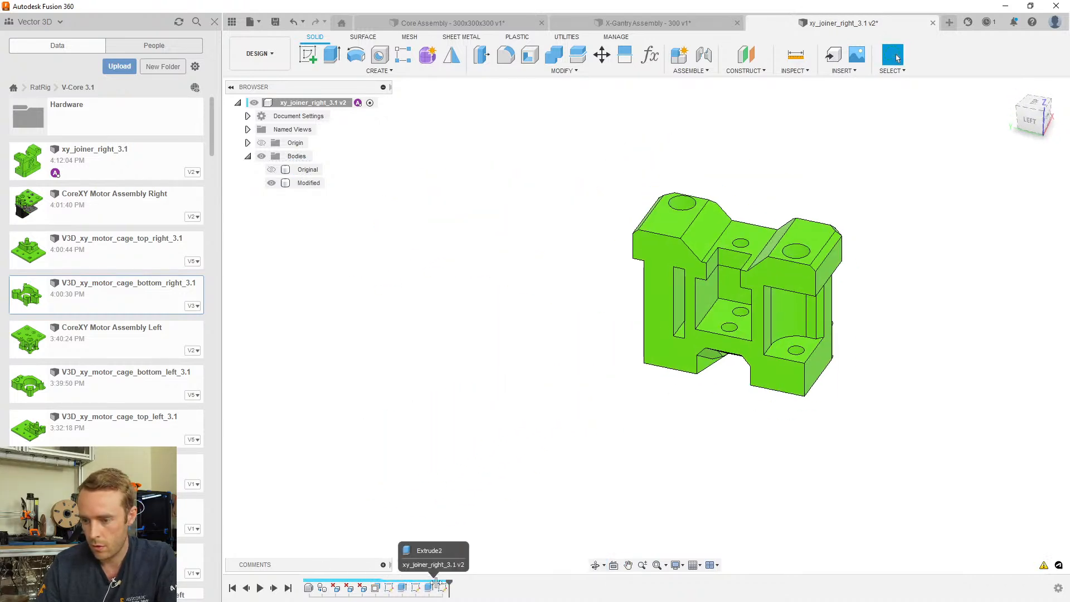
pyautogui.scroll(4, 718, 368)
pyautogui.moveTo(772, 301)
pyautogui.mouseDown(button='middle')
pyautogui.moveTo(709, 351)
pyautogui.moveTo(716, 258)
pyautogui.moveTo(731, 248)
pyautogui.moveTo(721, 262)
pyautogui.mouseUp(button='middle')
pyautogui.click(463, 509)
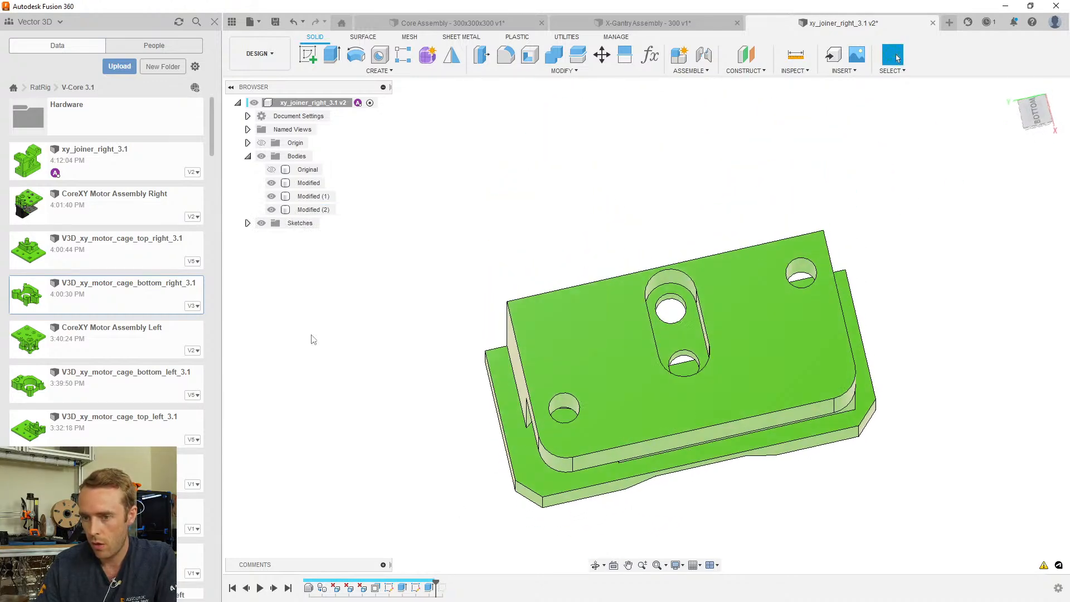
pyautogui.keyDown('shift'); pyautogui.moveTo(452, 240); pyautogui.dragTo(468, 362, button='middle'); pyautogui.keyUp('shift')
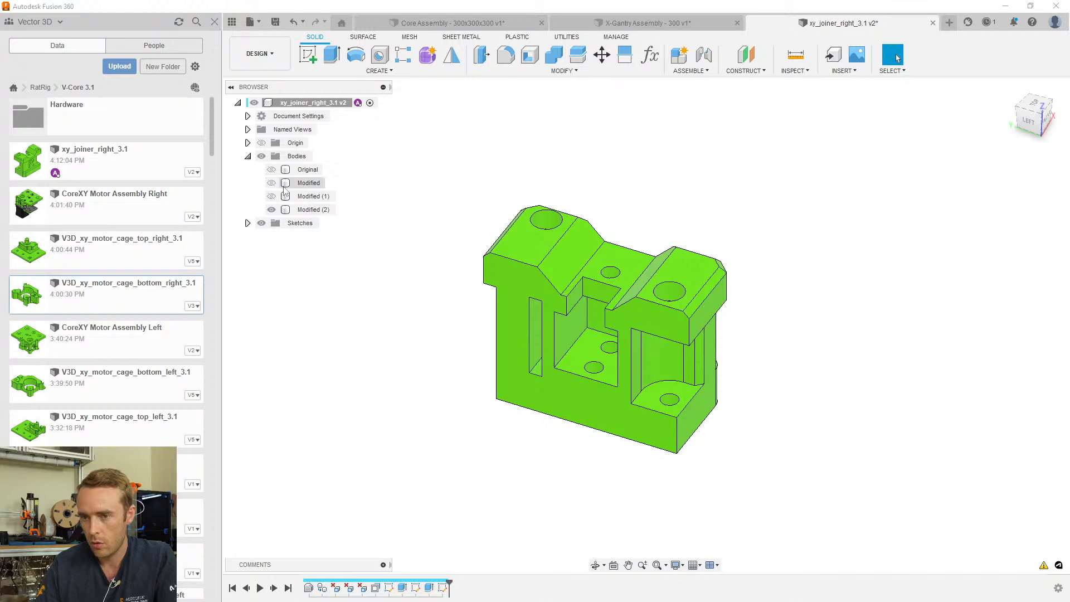
# Toggle the visibility of the Modified, Modified (1) and Modified (2) bodies to examine what geometry each one holds
pyautogui.click(272, 209)
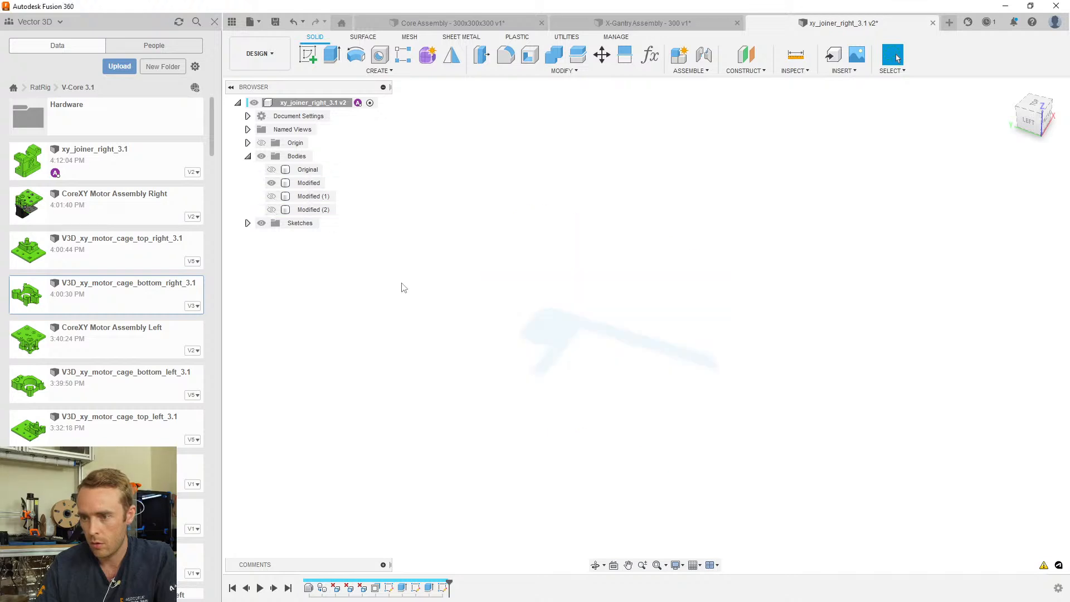
pyautogui.scroll(3, 556, 318)
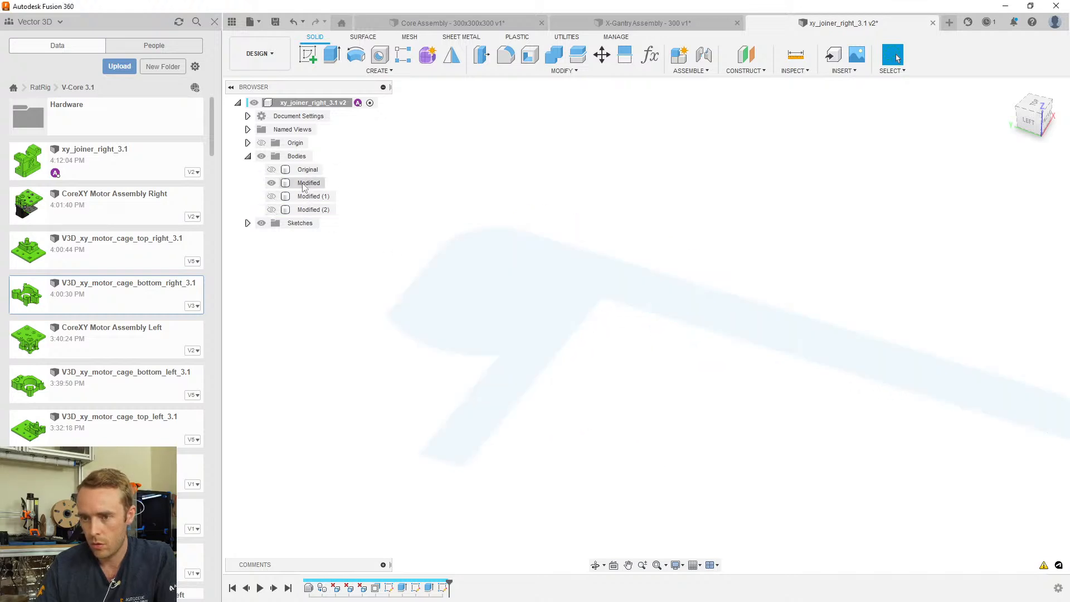
pyautogui.scroll(-3, 554, 239)
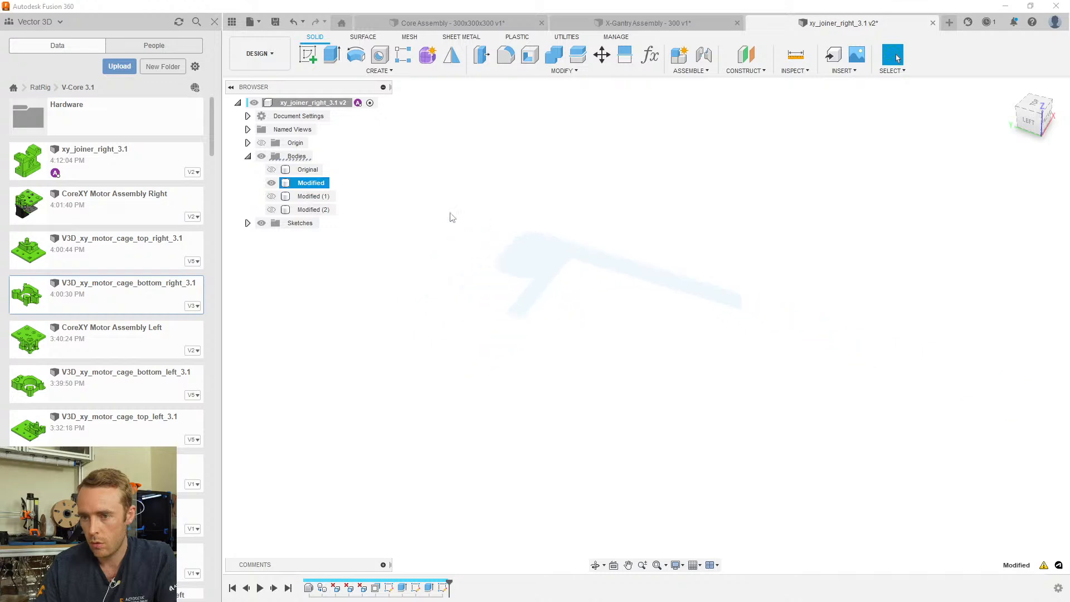
pyautogui.rightClick(304, 187)
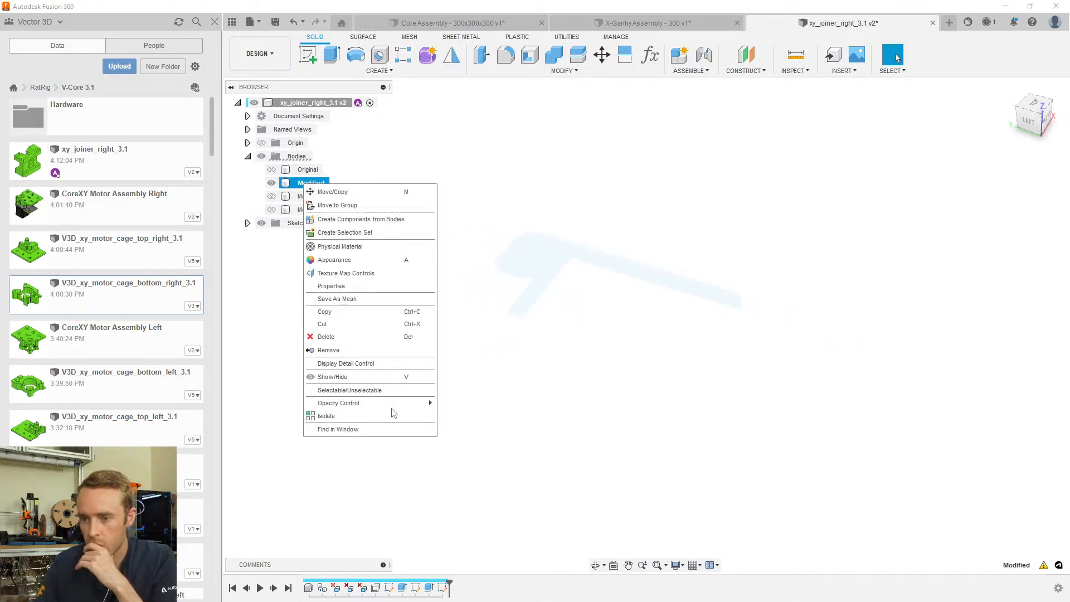
pyautogui.click(468, 439)
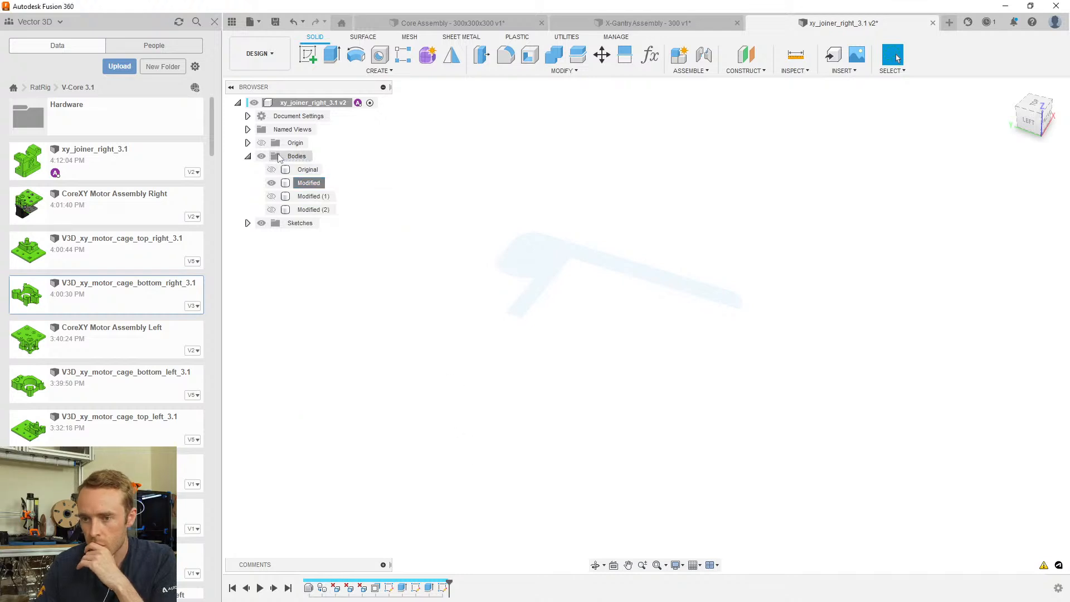
pyautogui.click(310, 182)
pyautogui.click(447, 581)
# Step the history marker back through the extrusions, then review the settings of the underside slot's cut extrusion
pyautogui.moveTo(449, 581)
pyautogui.mouseDown()
pyautogui.moveTo(316, 581)
pyautogui.moveTo(404, 583)
pyautogui.mouseUp()
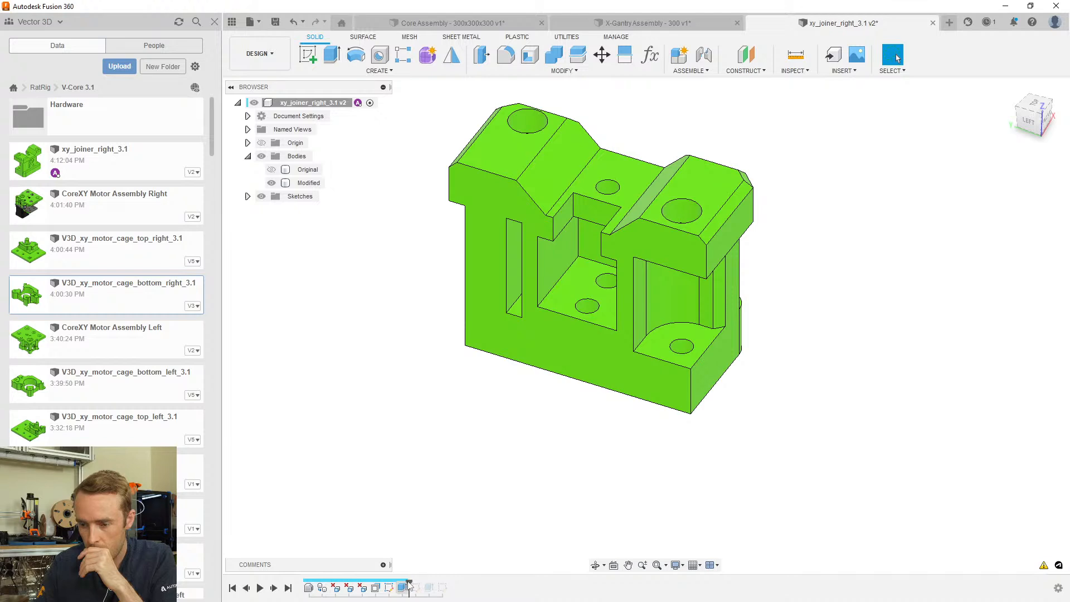
pyautogui.moveTo(410, 581); pyautogui.dragTo(429, 581)
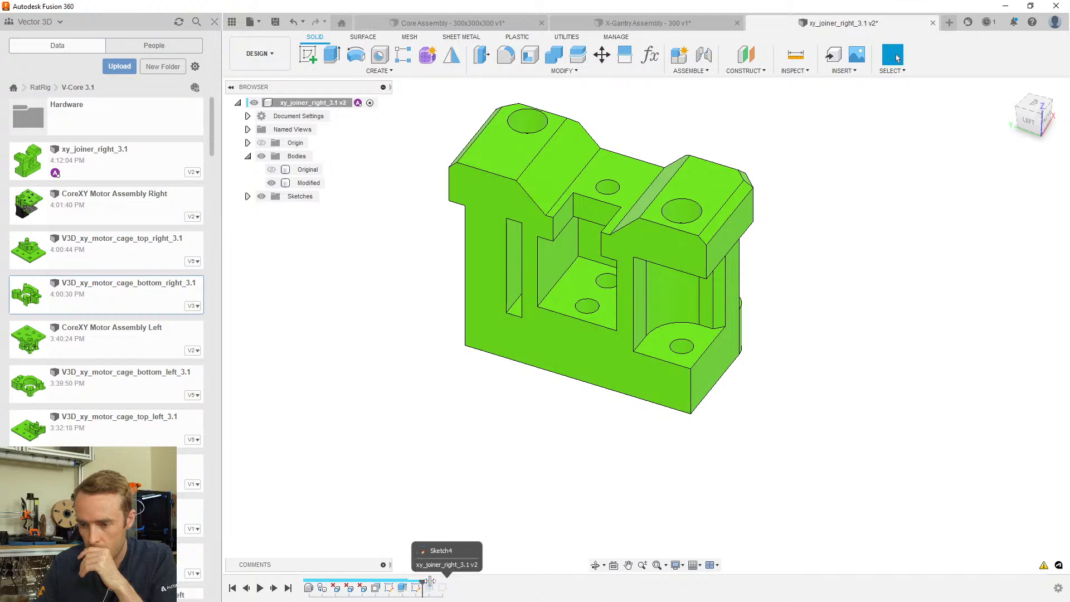
pyautogui.doubleClick(415, 587)
pyautogui.keyDown('shift'); pyautogui.moveTo(510, 259); pyautogui.dragTo(575, 178, button='middle'); pyautogui.keyUp('shift')
pyautogui.scroll(5, 643, 369)
pyautogui.keyDown('shift'); pyautogui.moveTo(616, 351); pyautogui.dragTo(969, 340, button='middle'); pyautogui.keyUp('shift')
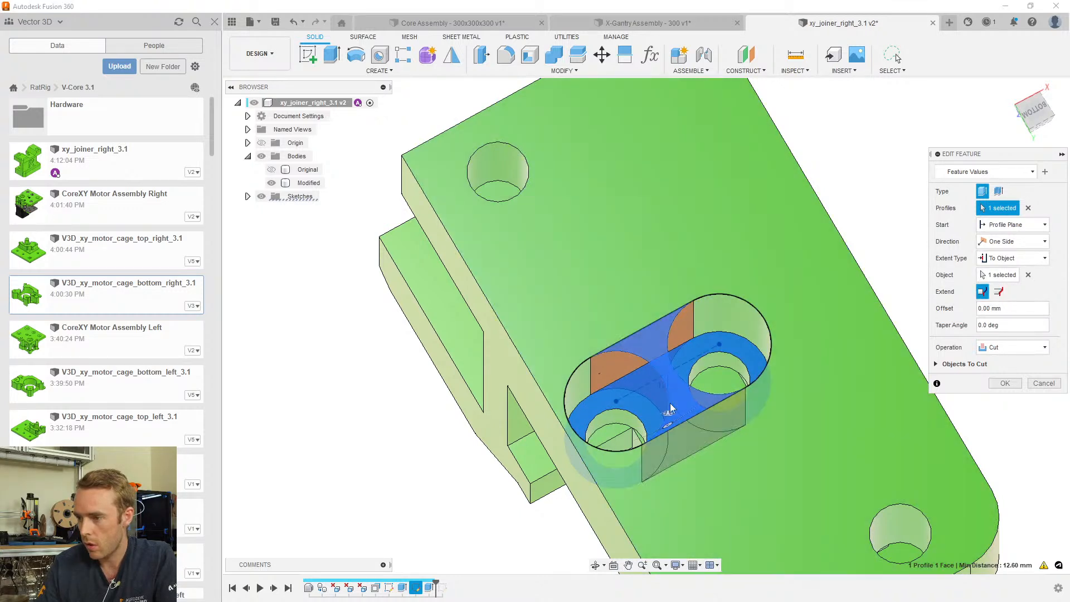
pyautogui.click(1004, 382)
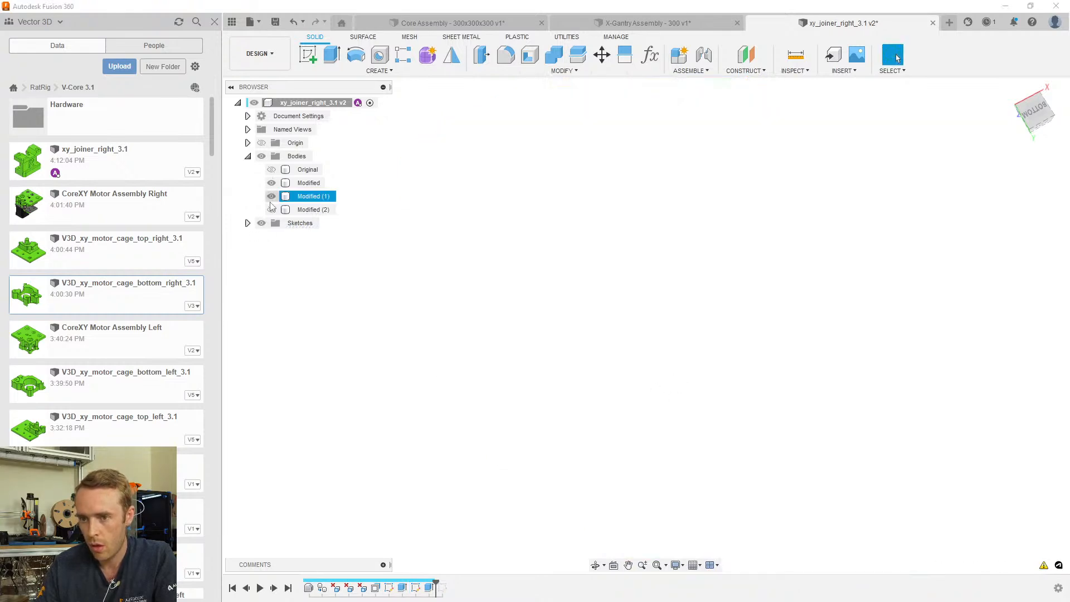
# Switch the Original and Modified bodies' visibility and examine the slot recess on the joiner's underside
pyautogui.click(271, 170)
pyautogui.click(308, 169)
pyautogui.keyDown('shift'); pyautogui.moveTo(654, 341); pyautogui.dragTo(660, 322, button='middle'); pyautogui.keyUp('shift')
pyautogui.click(272, 169)
pyautogui.click(313, 209)
pyautogui.keyDown('shift'); pyautogui.moveTo(731, 337); pyautogui.dragTo(706, 346, button='middle'); pyautogui.keyUp('shift')
pyautogui.keyDown('shift'); pyautogui.moveTo(685, 359); pyautogui.dragTo(573, 297, button='middle'); pyautogui.keyUp('shift')
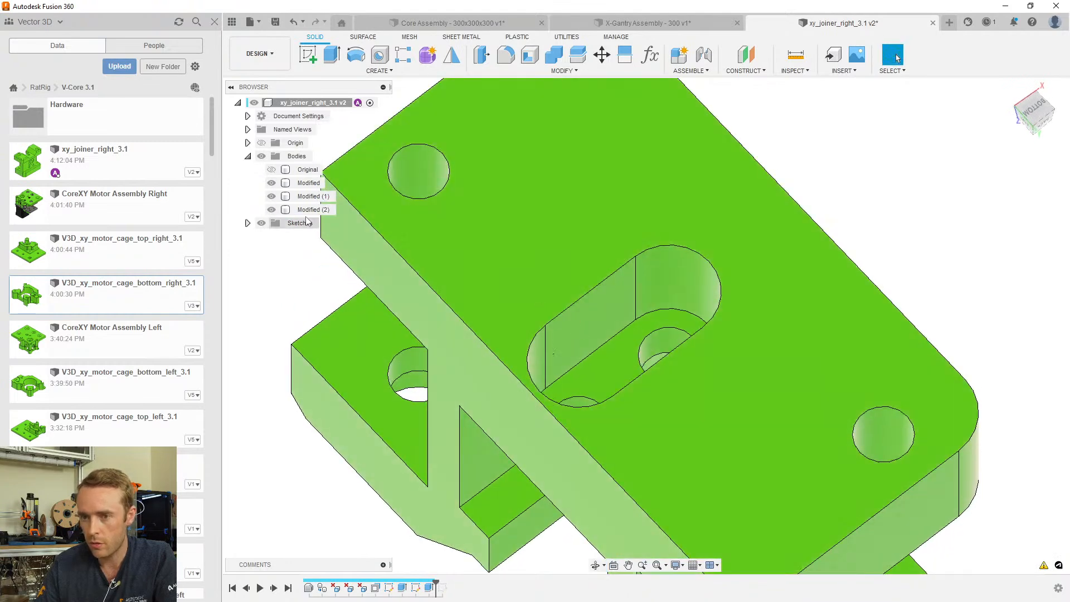
pyautogui.click(313, 210)
pyautogui.scroll(-2, 640, 249)
pyautogui.click(821, 180)
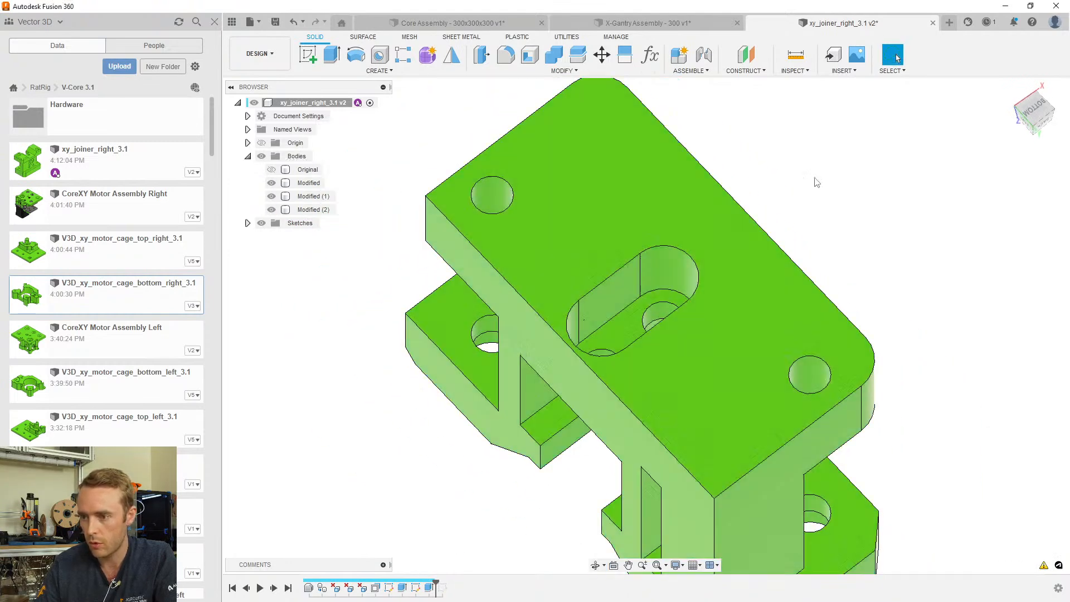
# Open the underside slot's sketch, examine the size of its end arc, and close the sketch
pyautogui.doubleClick(415, 587)
pyautogui.scroll(2, 658, 343)
pyautogui.keyDown('shift'); pyautogui.moveTo(659, 343); pyautogui.dragTo(695, 306, button='middle'); pyautogui.keyUp('shift')
pyautogui.scroll(1, 626, 273)
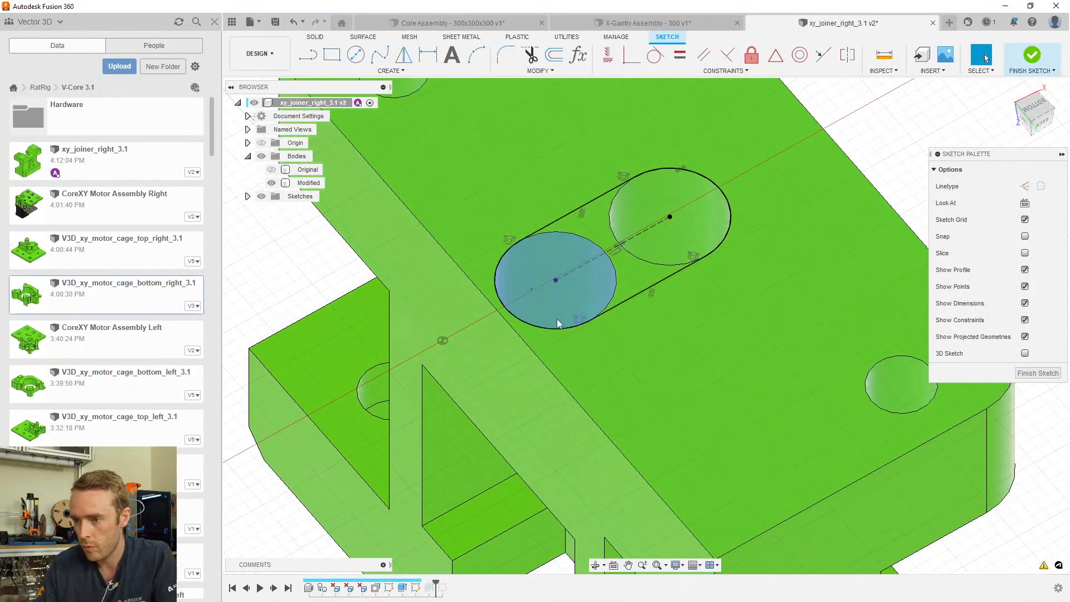
pyautogui.click(557, 328)
pyautogui.press('d')
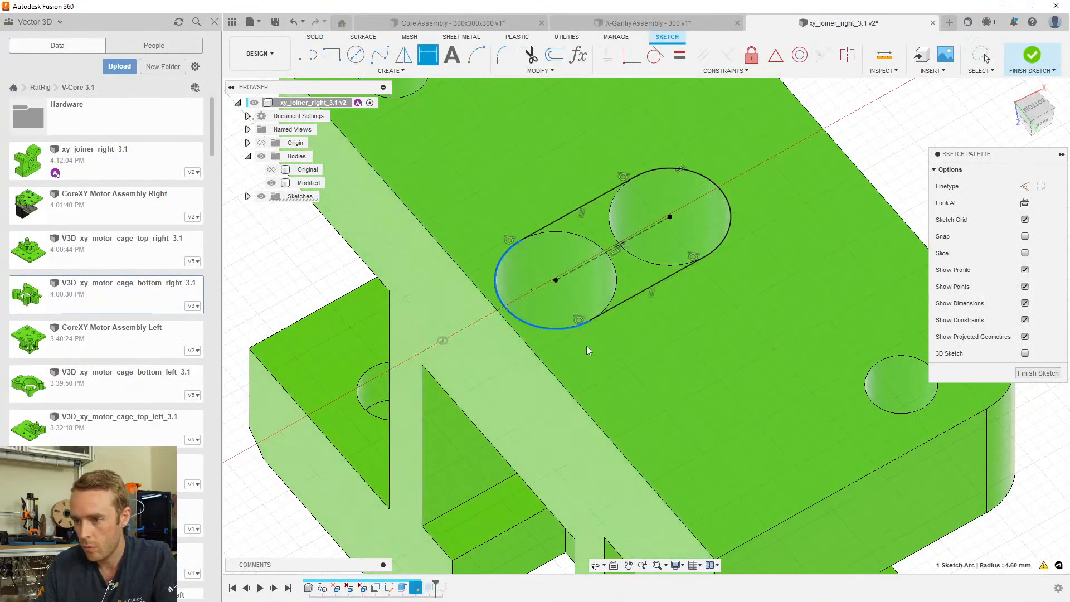
pyautogui.press('Escape')
pyautogui.scroll(-2, 638, 212)
pyautogui.click(1038, 373)
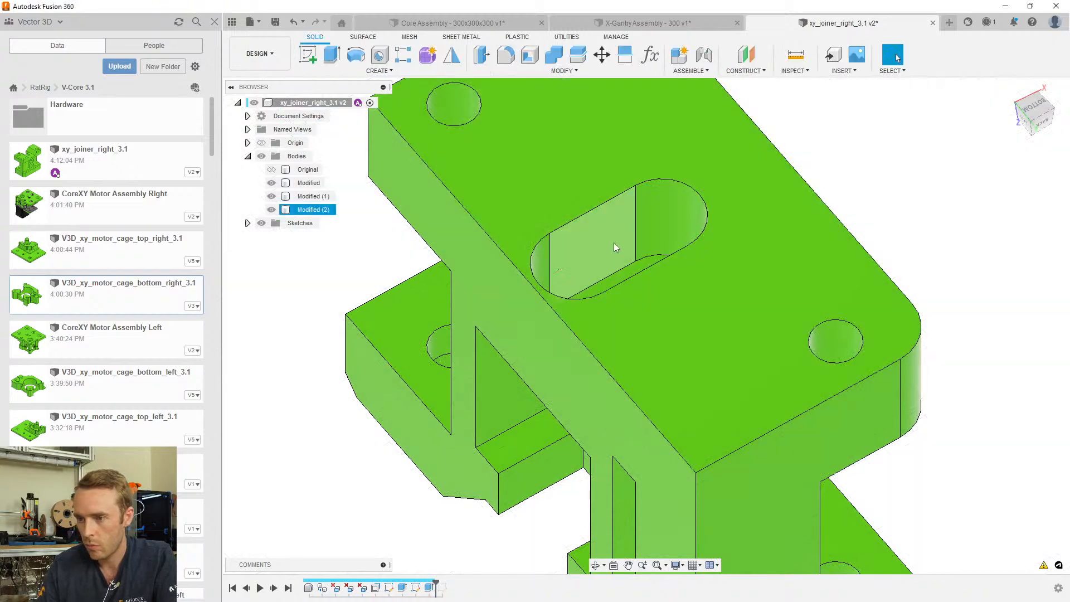
# Edit the underside slot's cut extrusion to use two sides, with a second-side distance of -3.00 mm
pyautogui.keyDown('shift'); pyautogui.moveTo(614, 242); pyautogui.dragTo(363, 363, button='middle'); pyautogui.keyUp('shift')
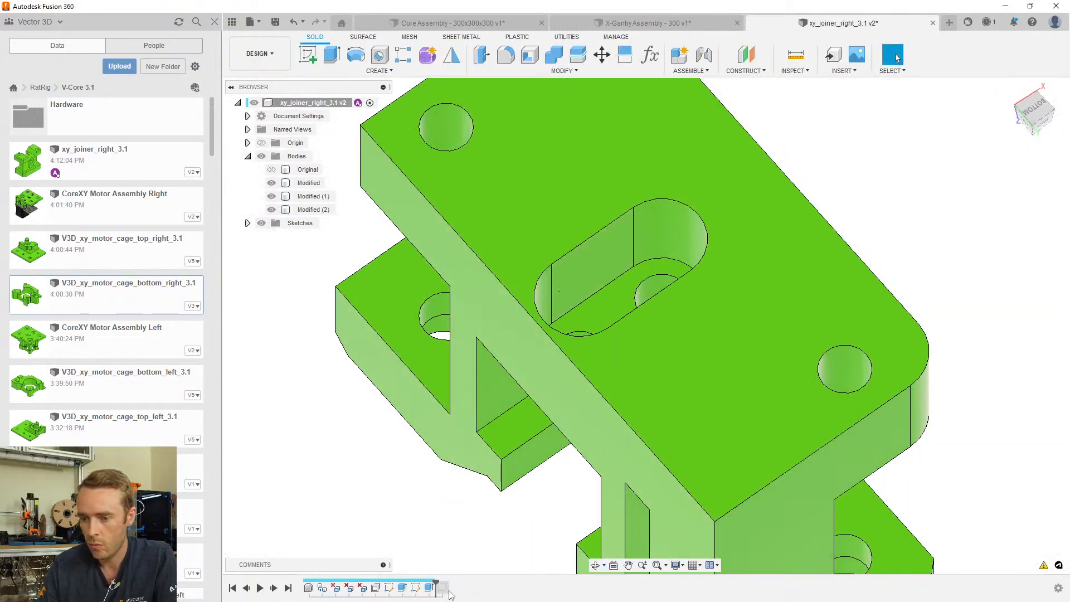
pyautogui.doubleClick(590, 267)
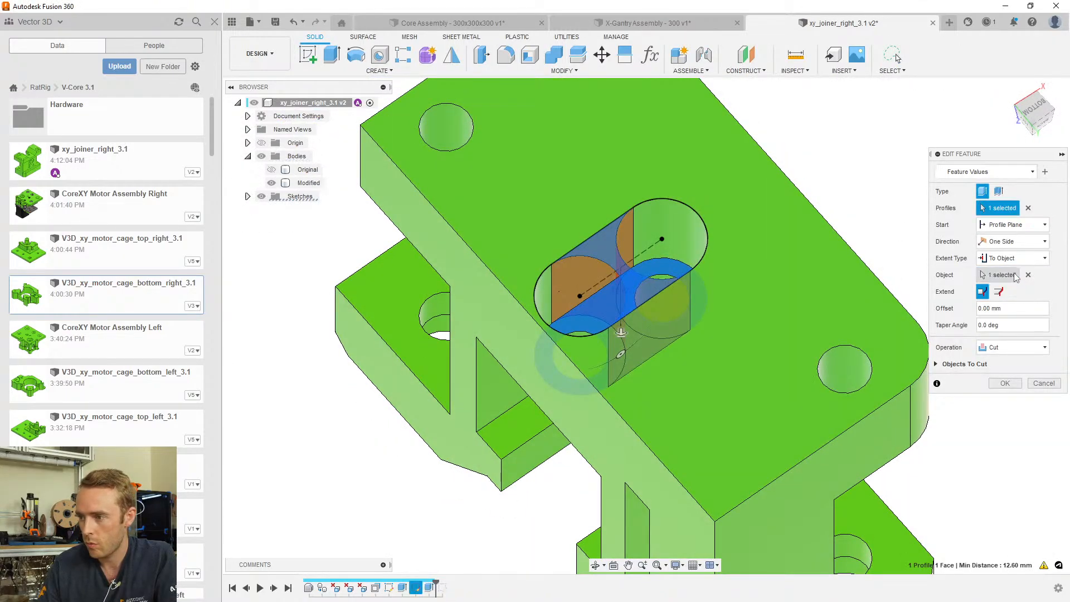
pyautogui.click(1011, 241)
pyautogui.click(1008, 266)
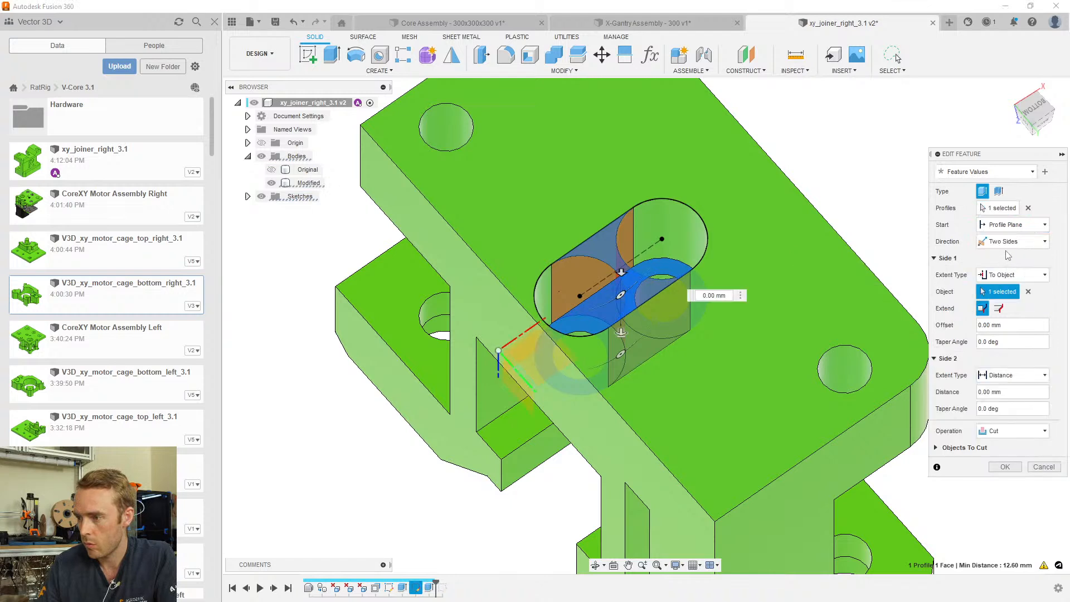
pyautogui.moveTo(618, 272); pyautogui.dragTo(620, 249)
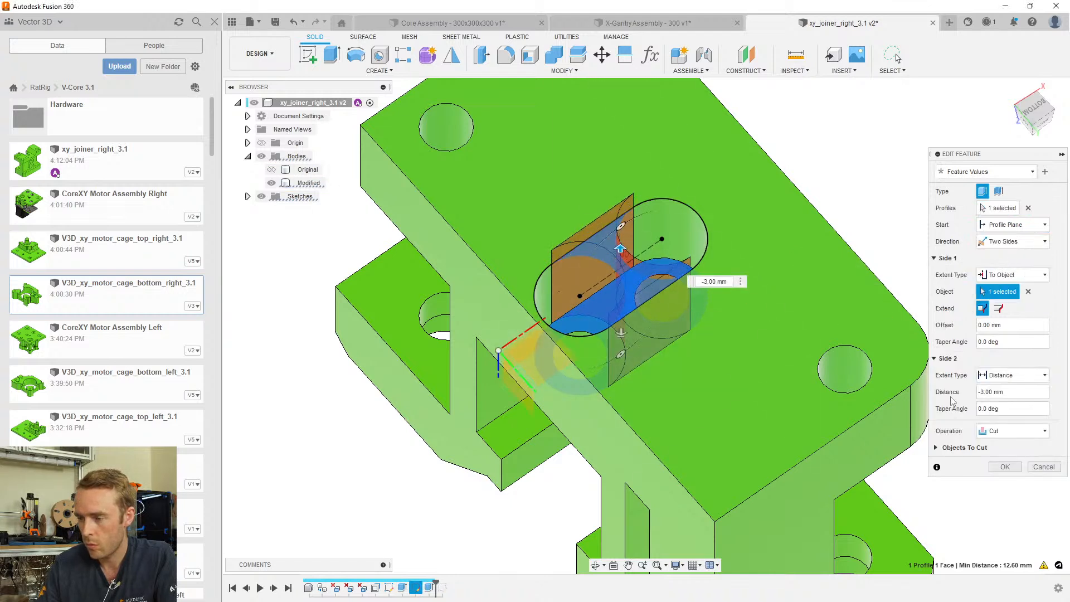
pyautogui.click(997, 466)
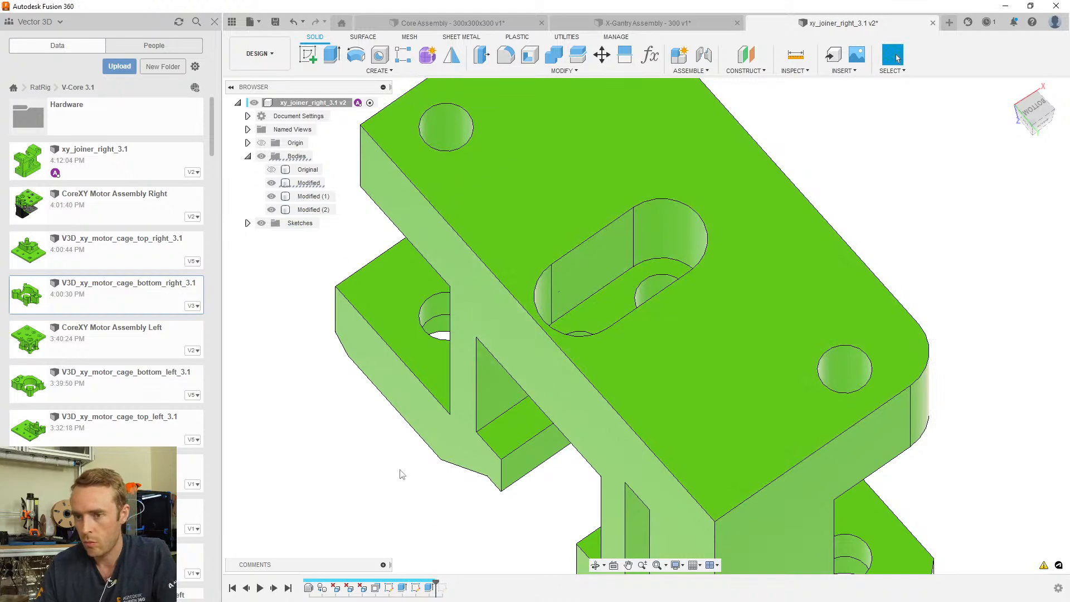
# Hide and show the Modified (1) and Modified (2) bodies to check the edited slot cut
pyautogui.keyDown('shift'); pyautogui.moveTo(602, 401); pyautogui.dragTo(645, 361, button='middle'); pyautogui.keyUp('shift')
pyautogui.click(1035, 373)
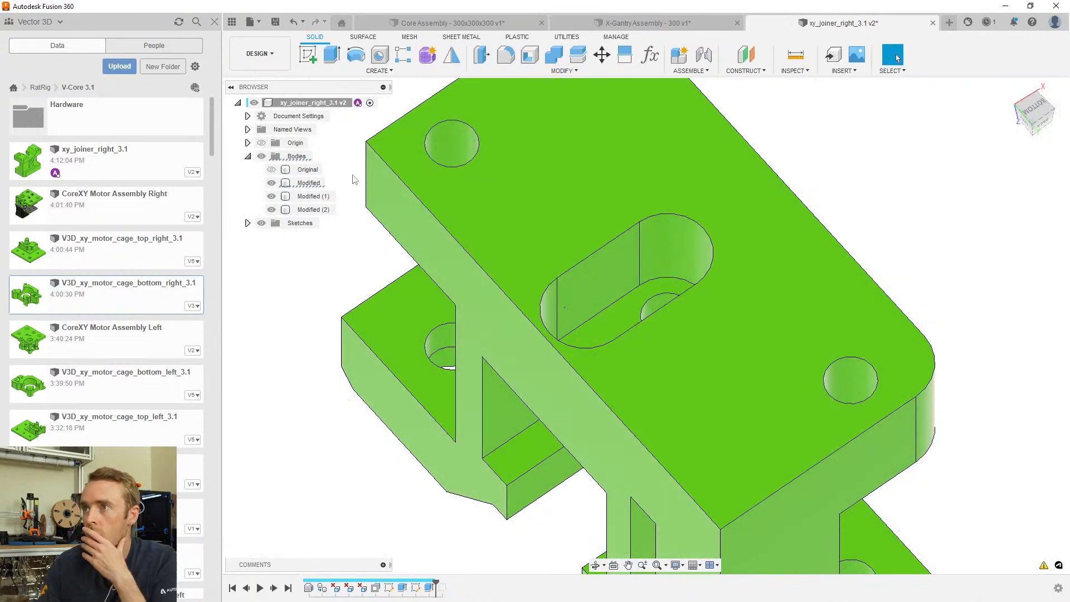
pyautogui.click(271, 196)
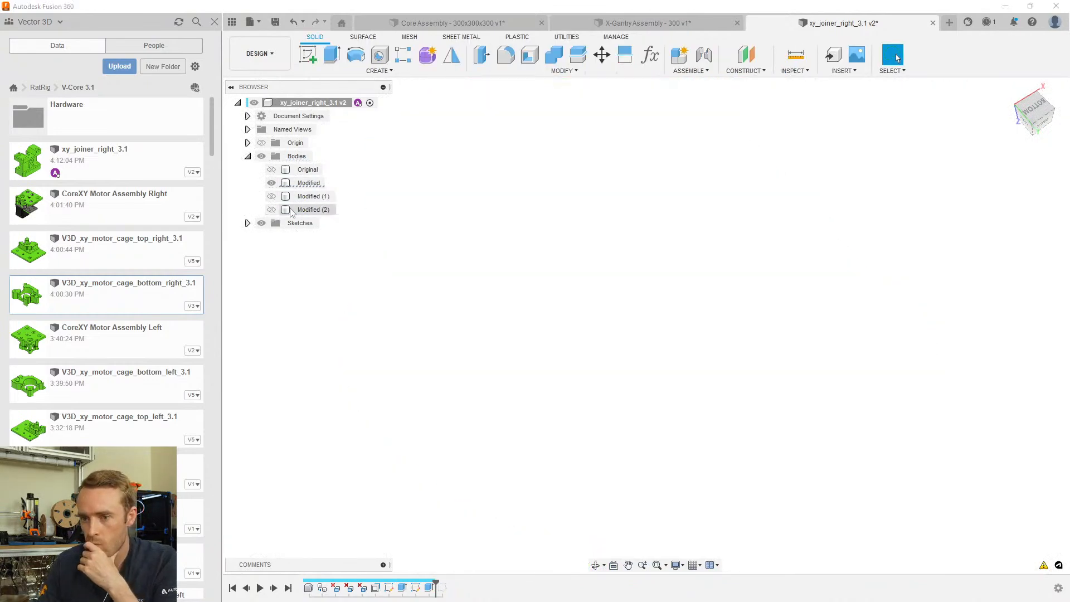
pyautogui.click(263, 299)
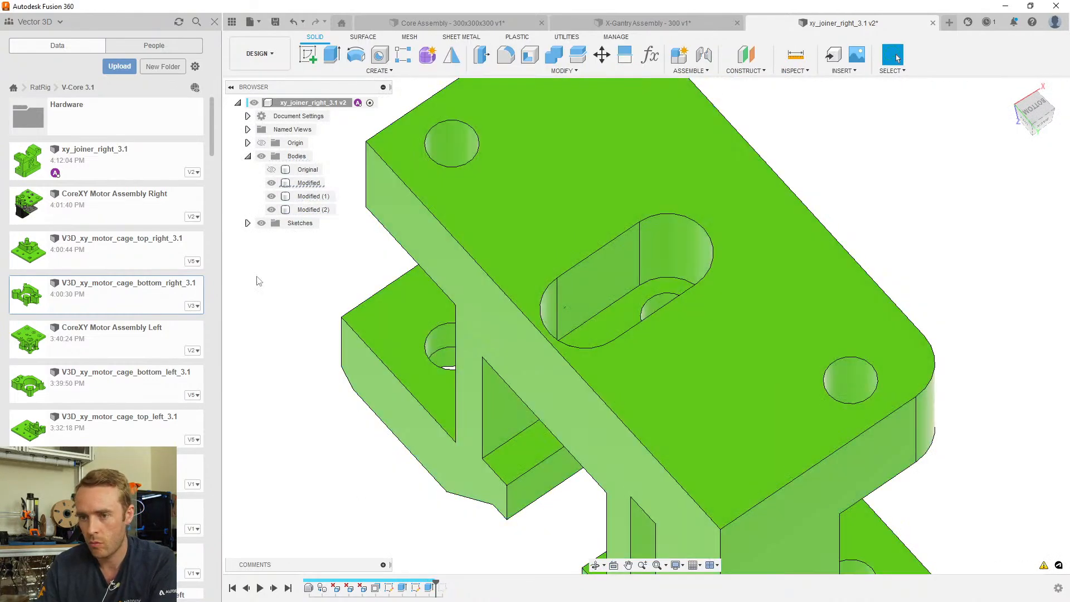
# Dimension the end arc of the underside slot sketch with a radius of 4.65 mm and finish the sketch
pyautogui.moveTo(435, 585); pyautogui.dragTo(447, 586)
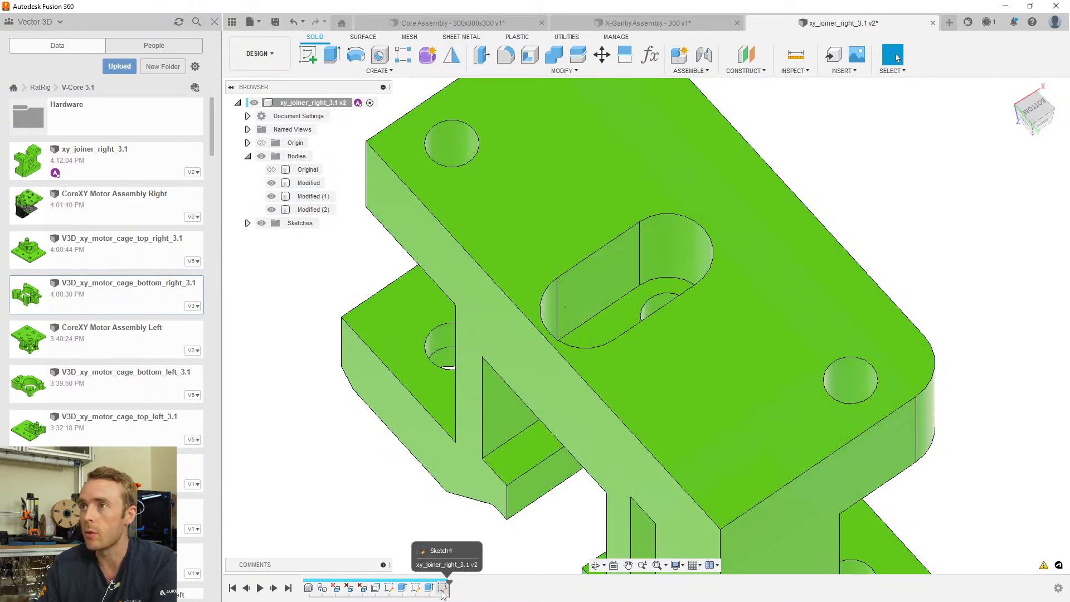
pyautogui.doubleClick(441, 588)
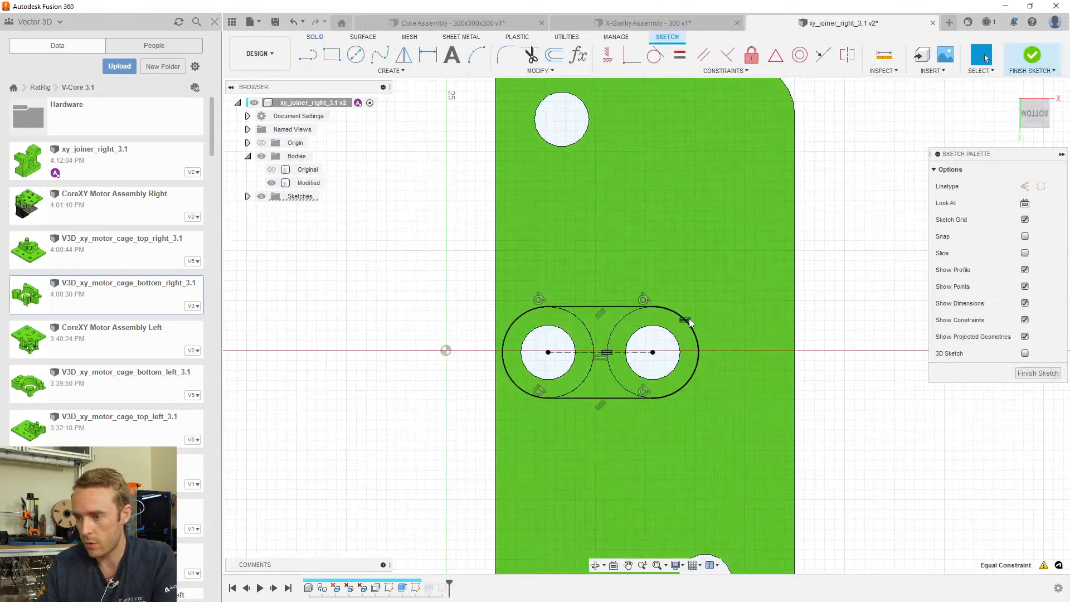
pyautogui.scroll(3, 689, 323)
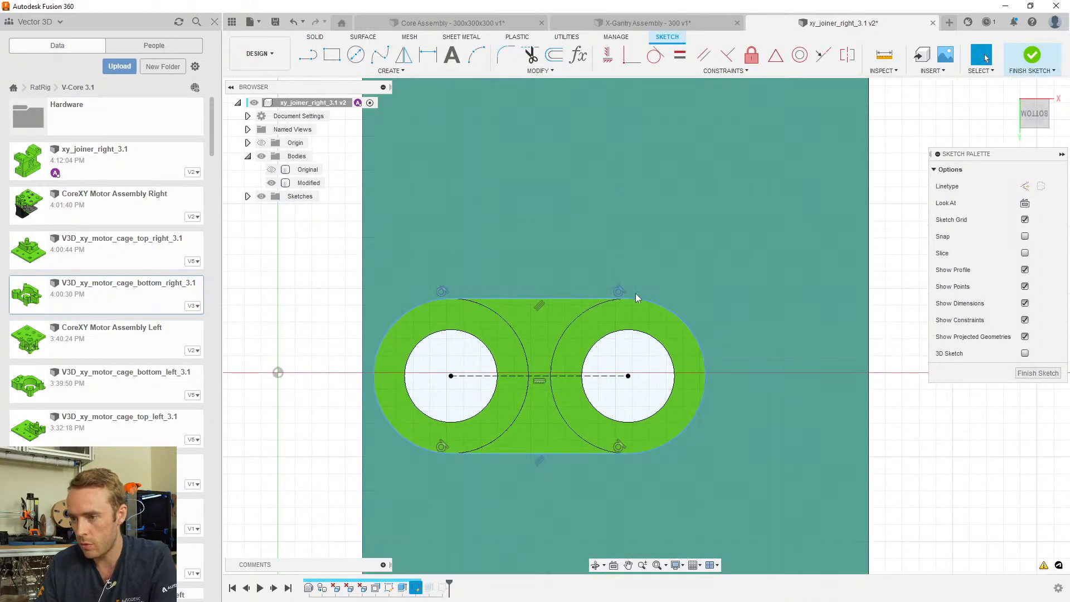
pyautogui.press('d')
pyautogui.click(656, 306)
pyautogui.click(682, 269)
pyautogui.write('4.65')
pyautogui.press('Return')
pyautogui.keyDown('shift'); pyautogui.moveTo(753, 303); pyautogui.dragTo(754, 335, button='middle'); pyautogui.keyUp('shift')
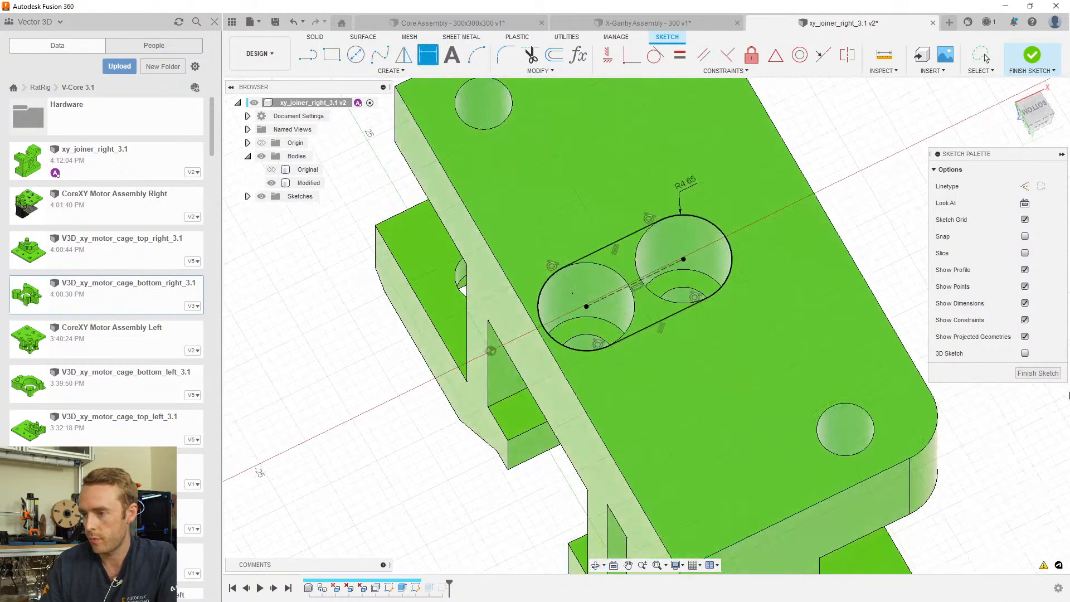
pyautogui.click(1037, 373)
# Edit the underside slot's cut extrusion to a one-sided distance of -7.00 mm, cutting the Modified body
pyautogui.doubleClick(427, 588)
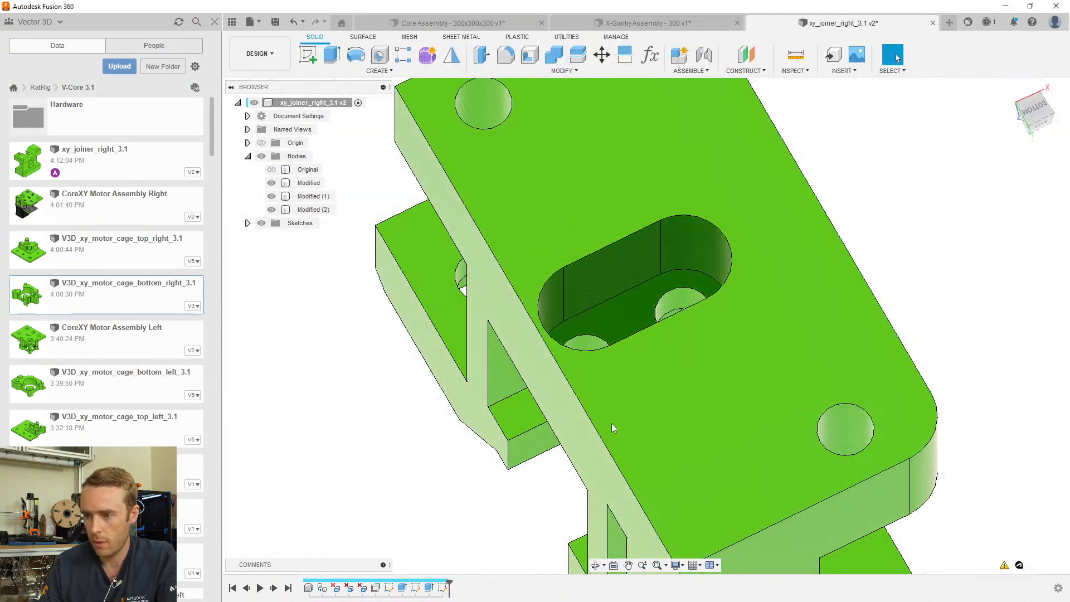
pyautogui.click(1003, 383)
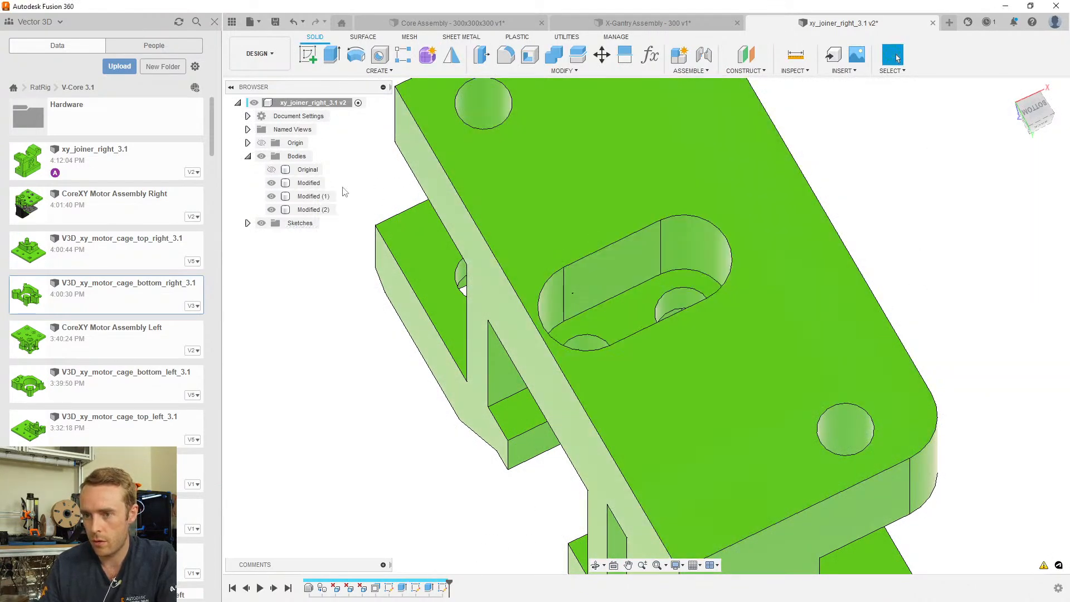
pyautogui.click(286, 199)
pyautogui.click(407, 503)
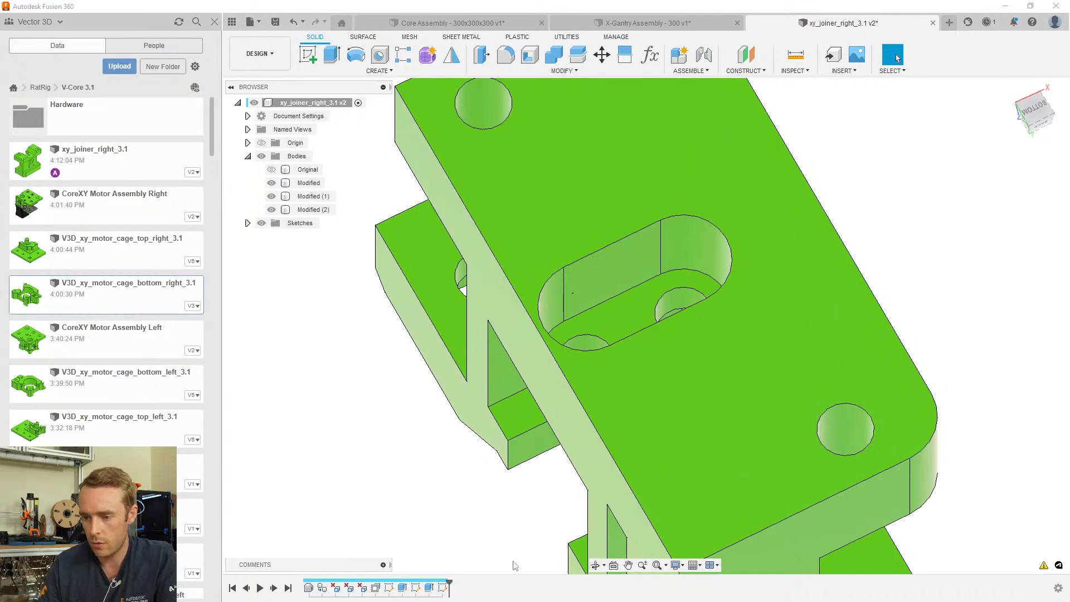
pyautogui.click(429, 587)
pyautogui.rightClick(428, 587)
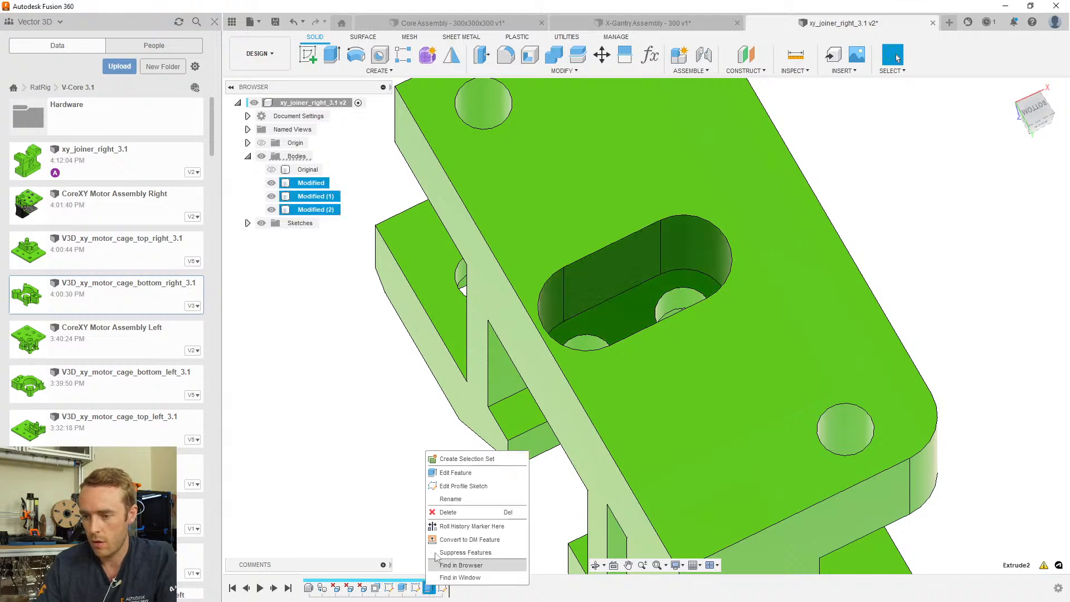
pyautogui.click(449, 473)
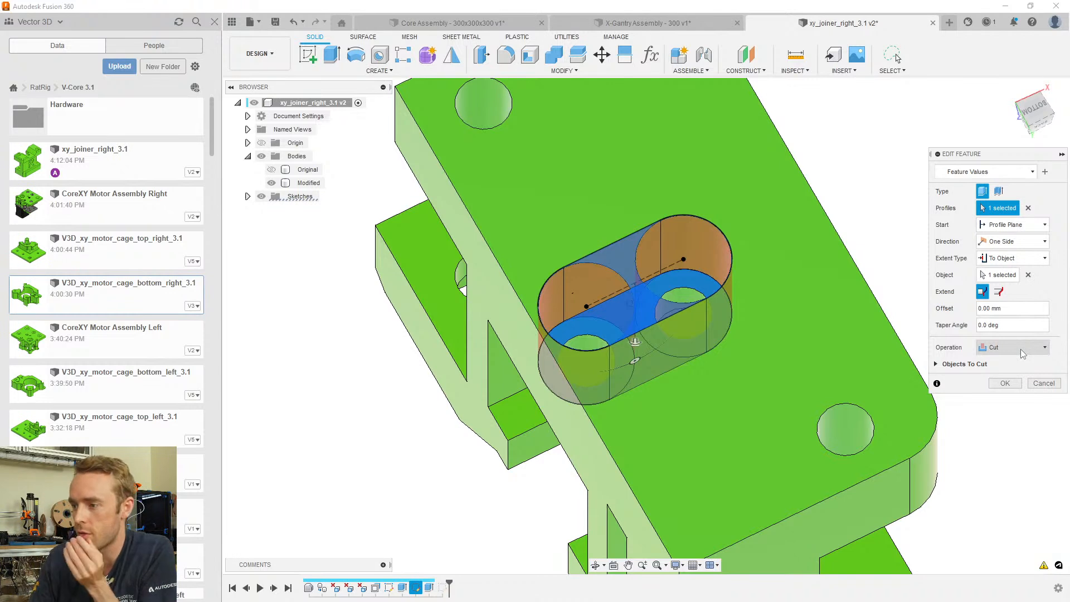
pyautogui.click(937, 364)
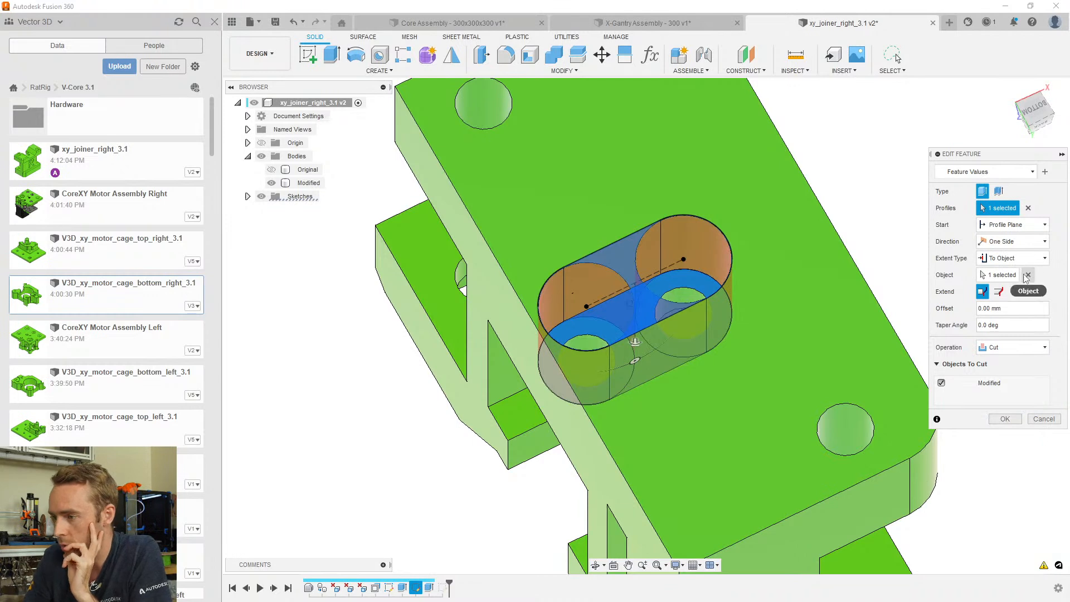
pyautogui.moveTo(634, 342); pyautogui.dragTo(632, 318)
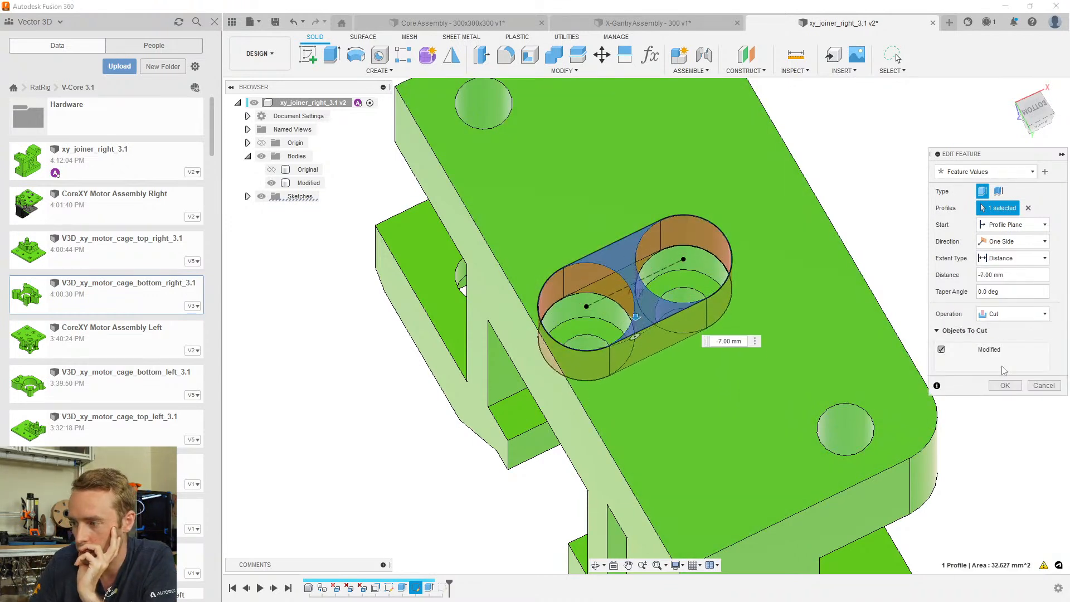
pyautogui.click(1003, 385)
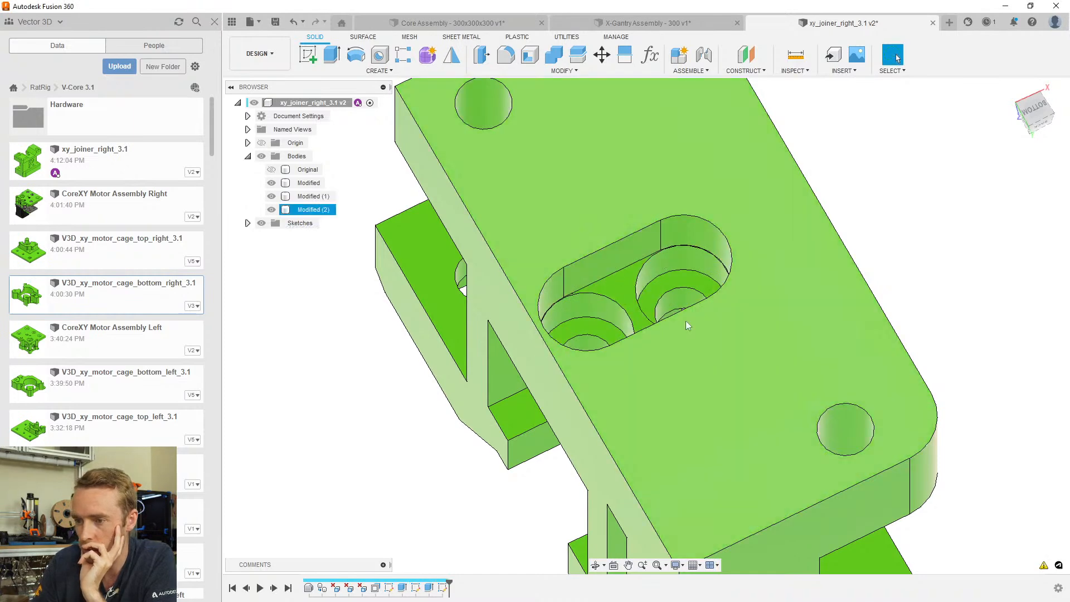
# Hide the Modified body to check the split, remove the slot's cut extrusion, and show the Modified body again
pyautogui.rightClick(298, 198)
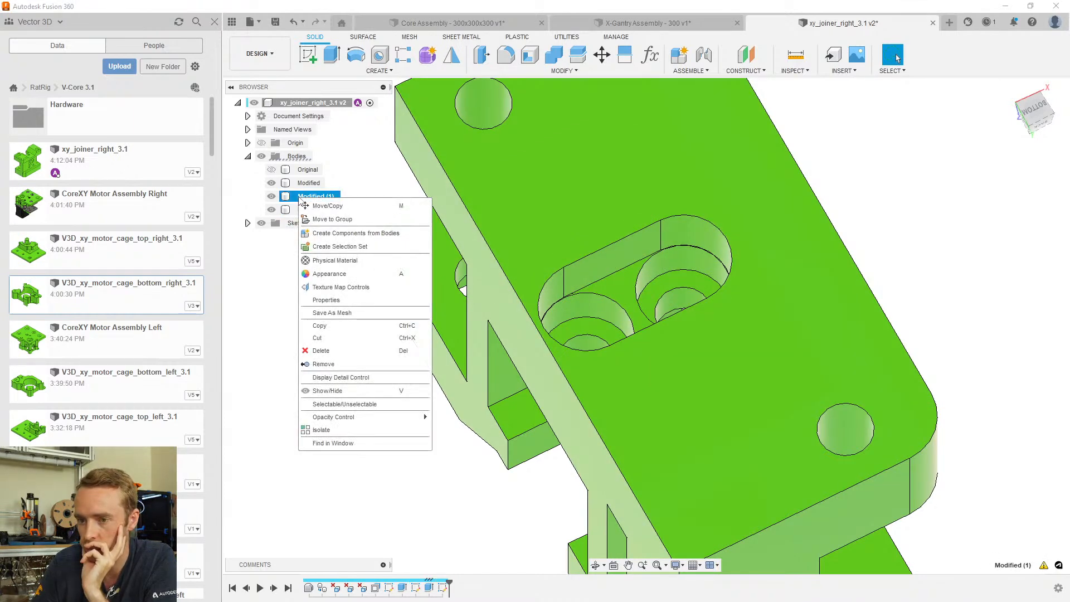
pyautogui.click(270, 183)
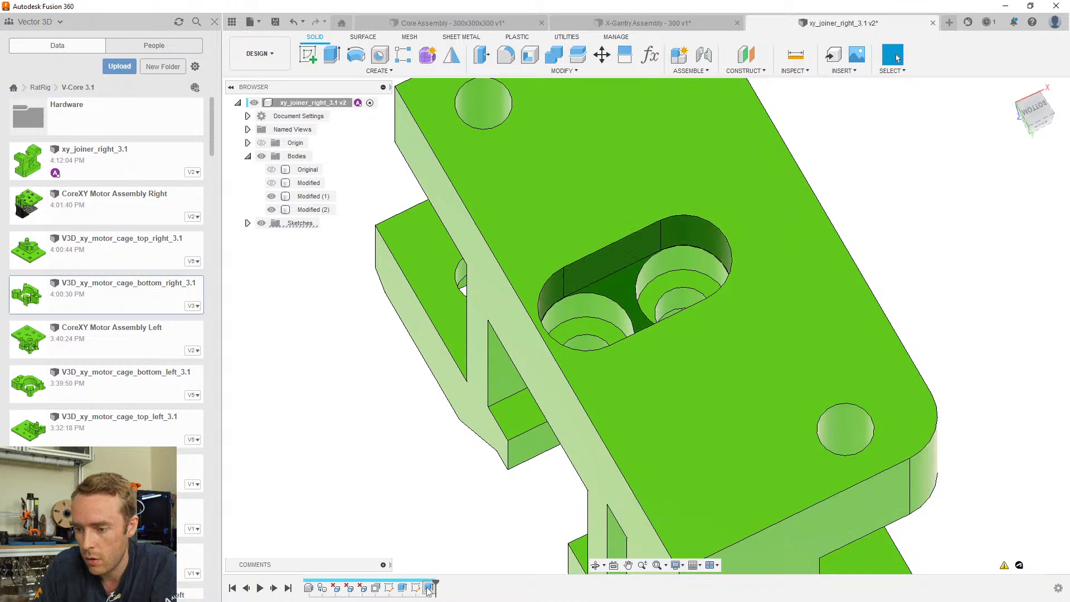
pyautogui.moveTo(434, 586); pyautogui.dragTo(421, 587)
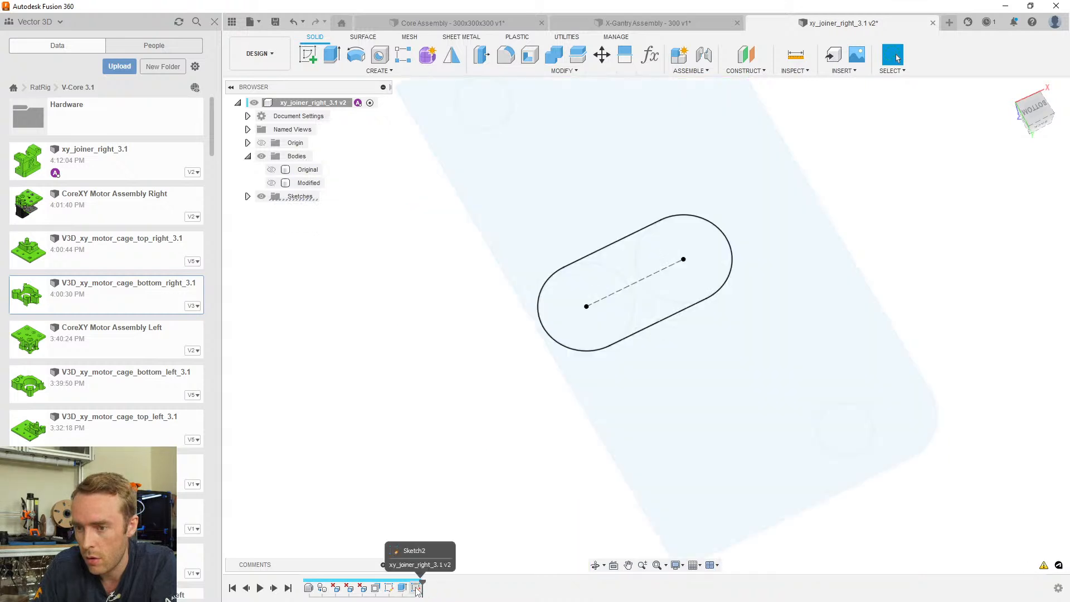
pyautogui.click(271, 182)
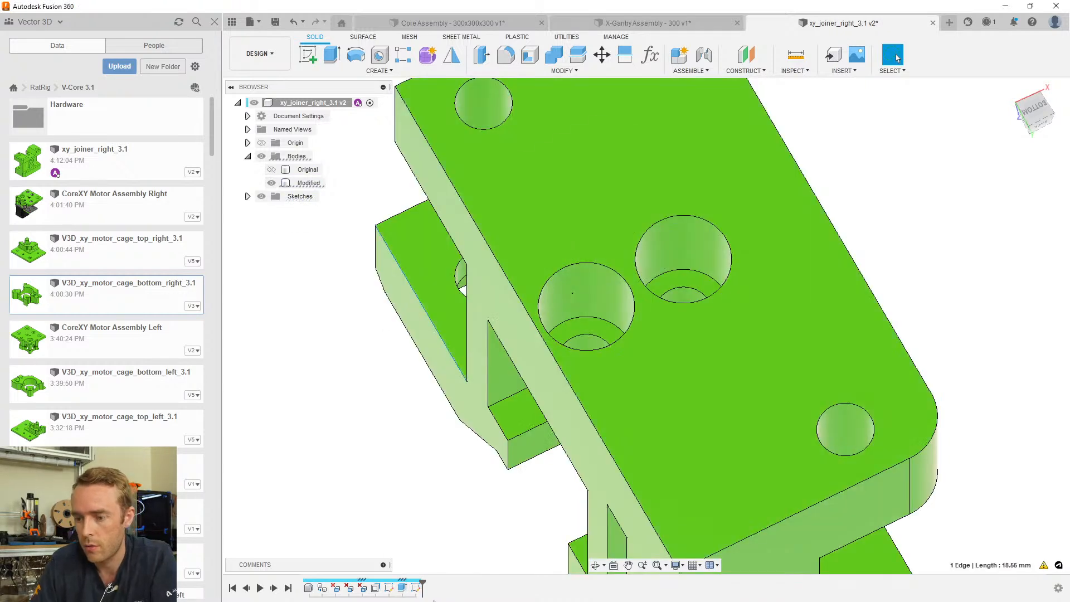
# Extrude the slot profile between the two counterbores as a cut, extending to the counterbore floor face
pyautogui.doubleClick(418, 588)
pyautogui.press('e')
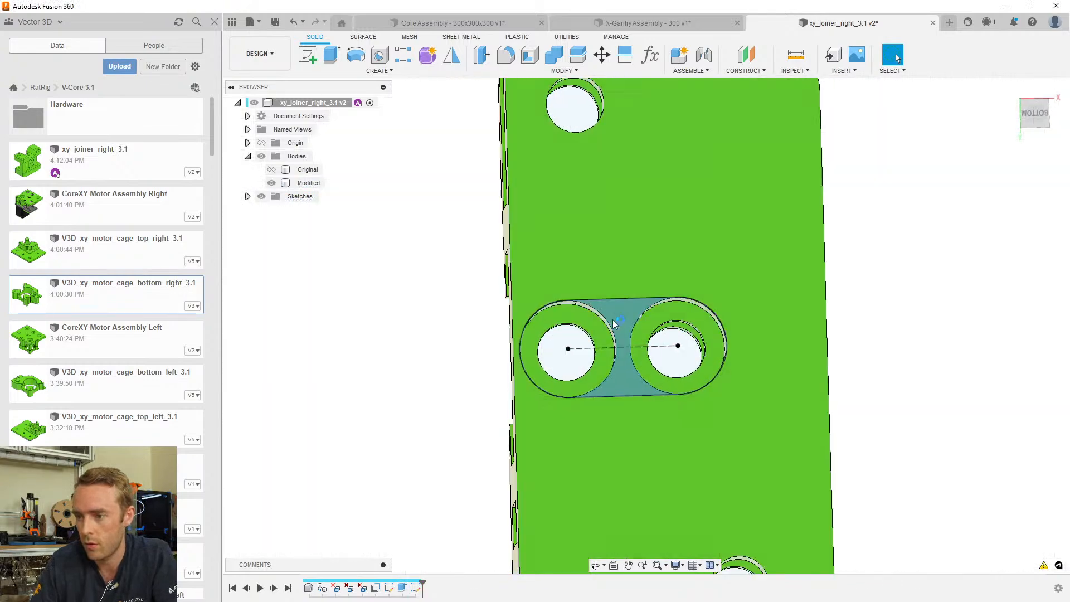
pyautogui.click(620, 256)
pyautogui.scroll(5, 552, 287)
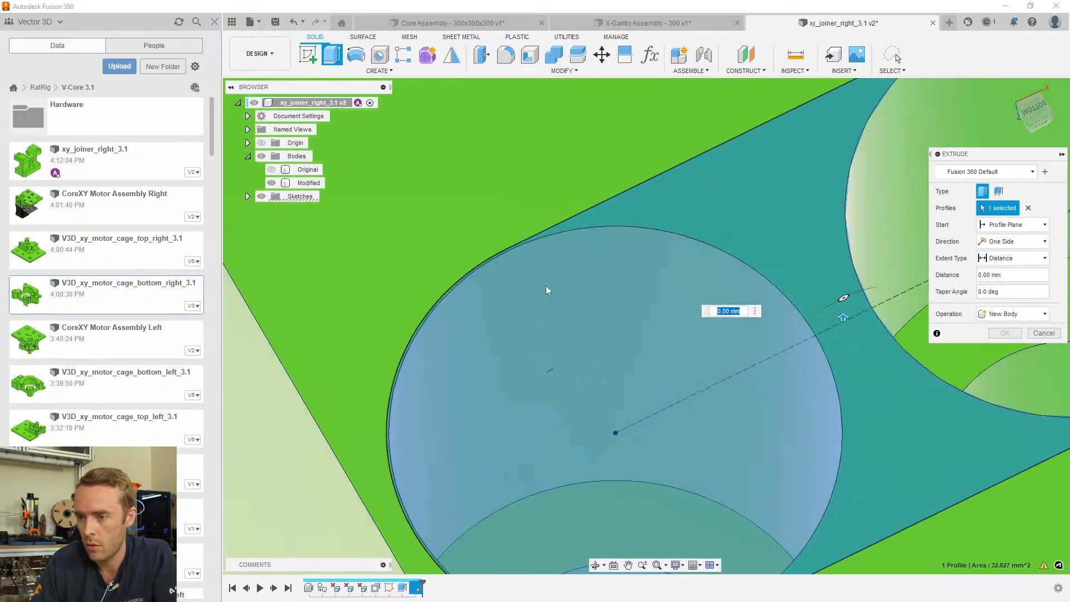
pyautogui.scroll(-2, 562, 295)
pyautogui.moveTo(714, 301); pyautogui.dragTo(683, 433)
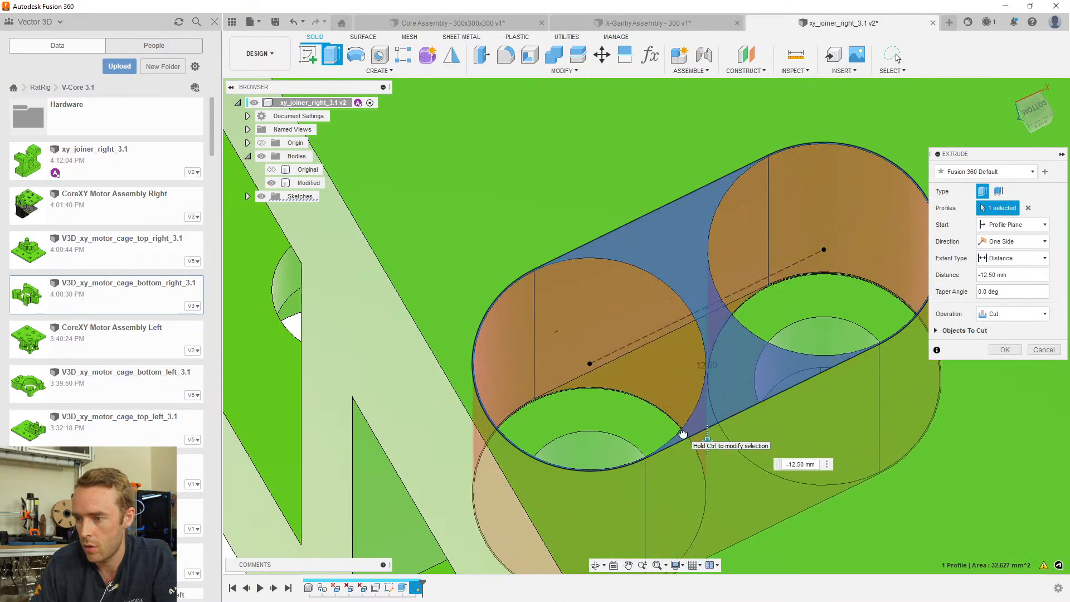
pyautogui.click(1011, 258)
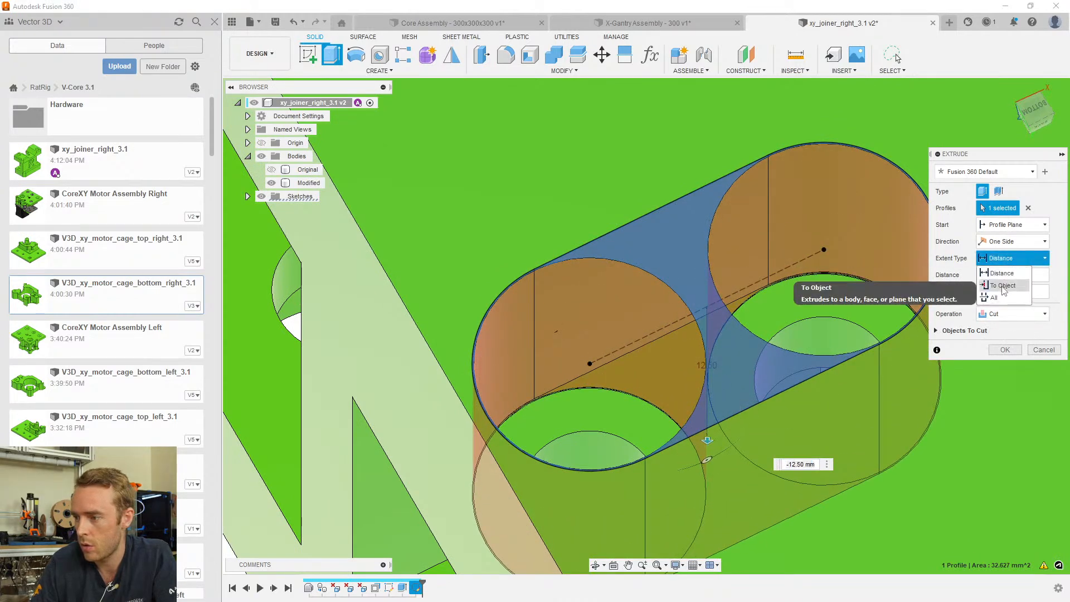
pyautogui.click(1003, 286)
pyautogui.click(620, 406)
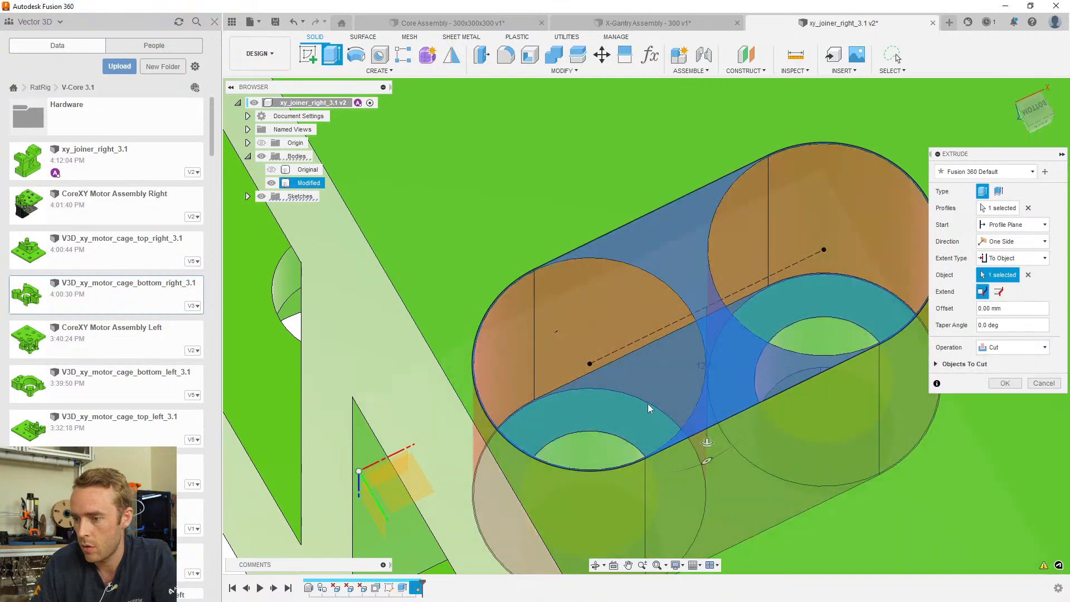
pyautogui.click(1006, 383)
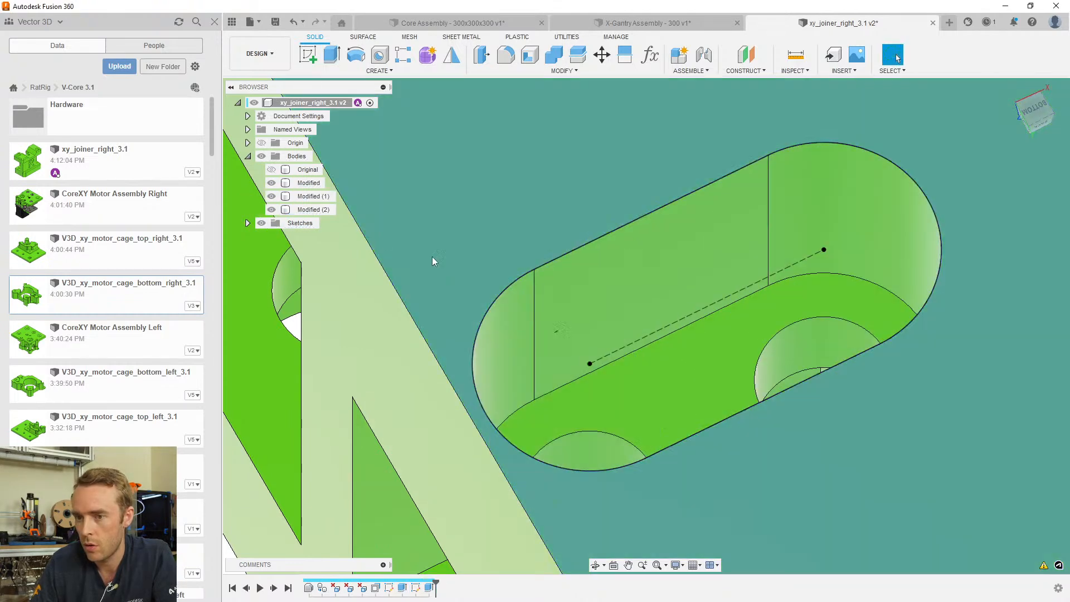
# Hide the Modified (2) body and Sketch2, and examine the properties of the Modified (1) body
pyautogui.scroll(-10, 738, 323)
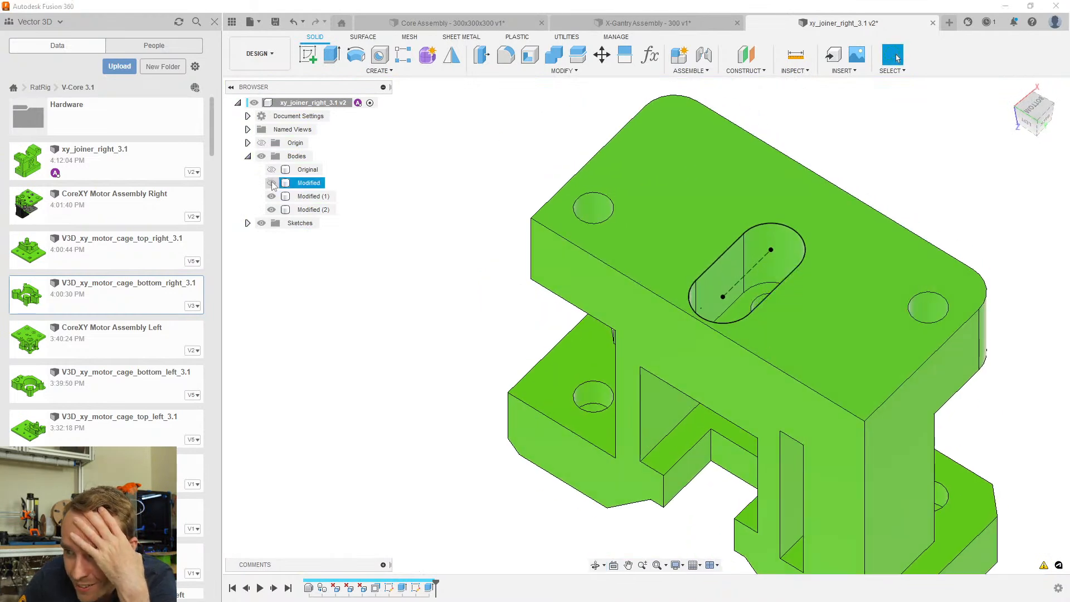
pyautogui.click(272, 209)
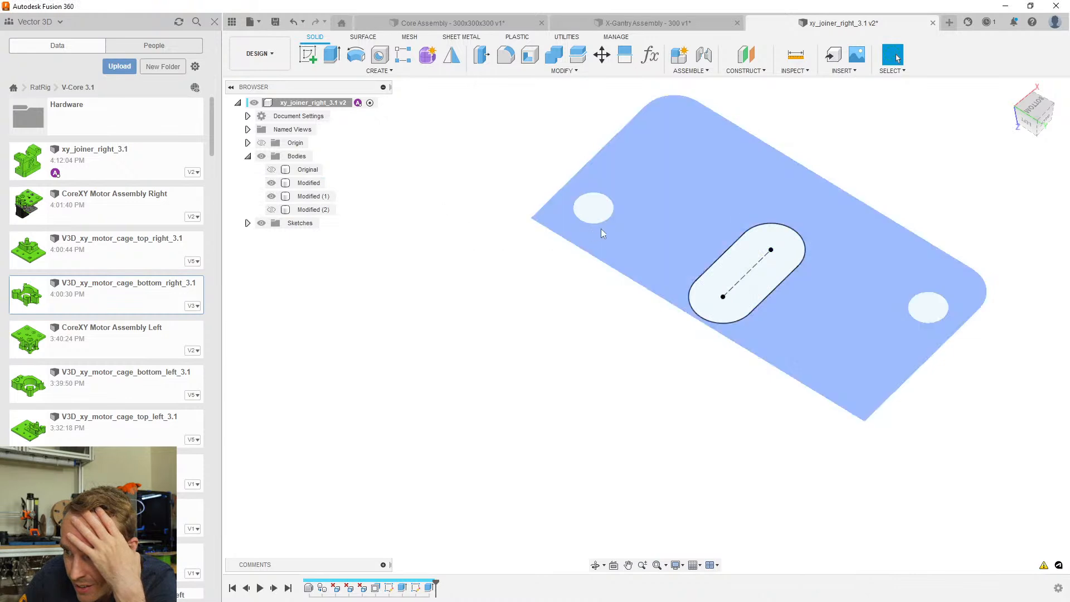
pyautogui.click(247, 223)
pyautogui.click(271, 249)
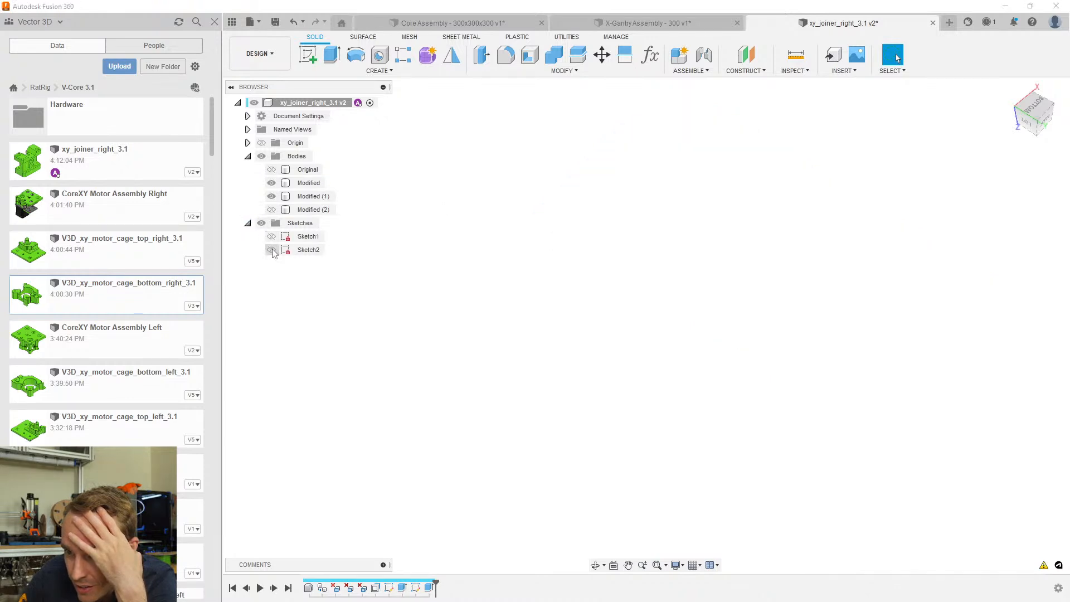
pyautogui.click(312, 197)
pyautogui.rightClick(301, 196)
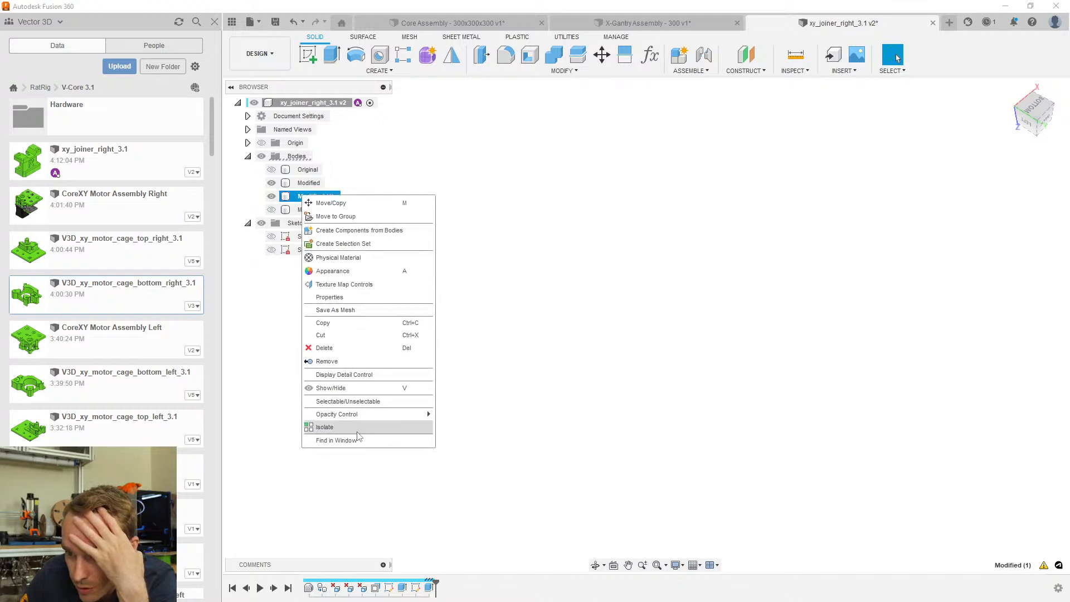
pyautogui.click(361, 298)
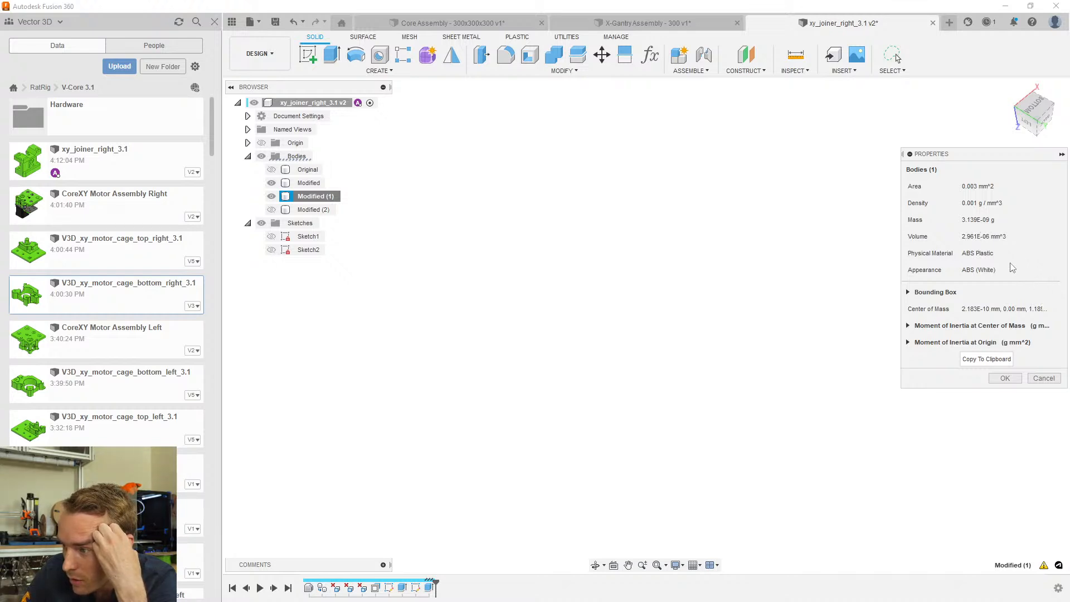
pyautogui.click(1040, 379)
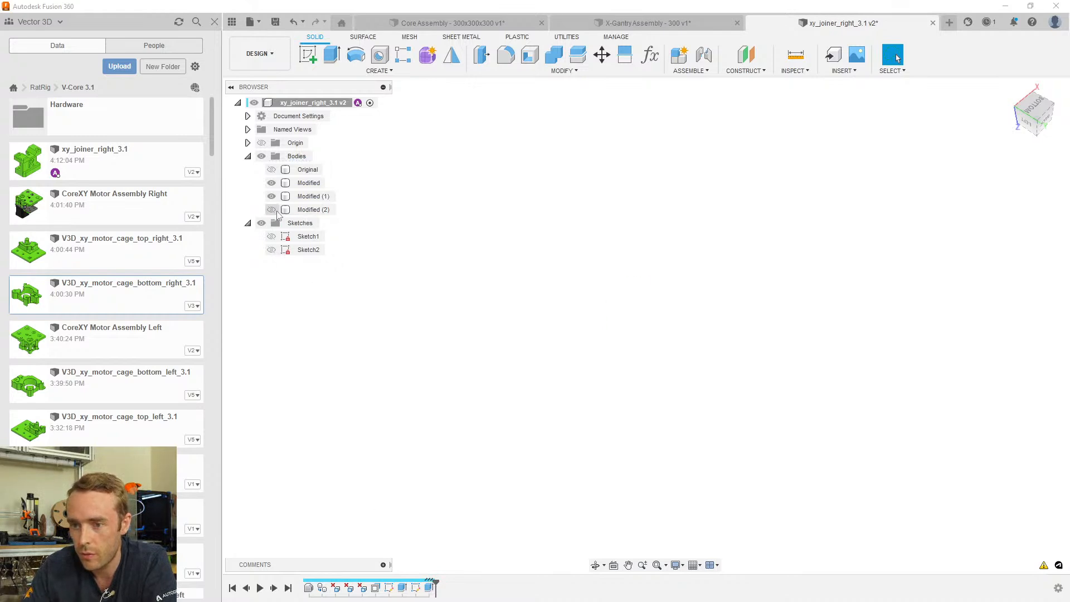
# Check the Modified (1) body and delete the slot's newly made cut extrusion
pyautogui.click(312, 196)
pyautogui.click(271, 197)
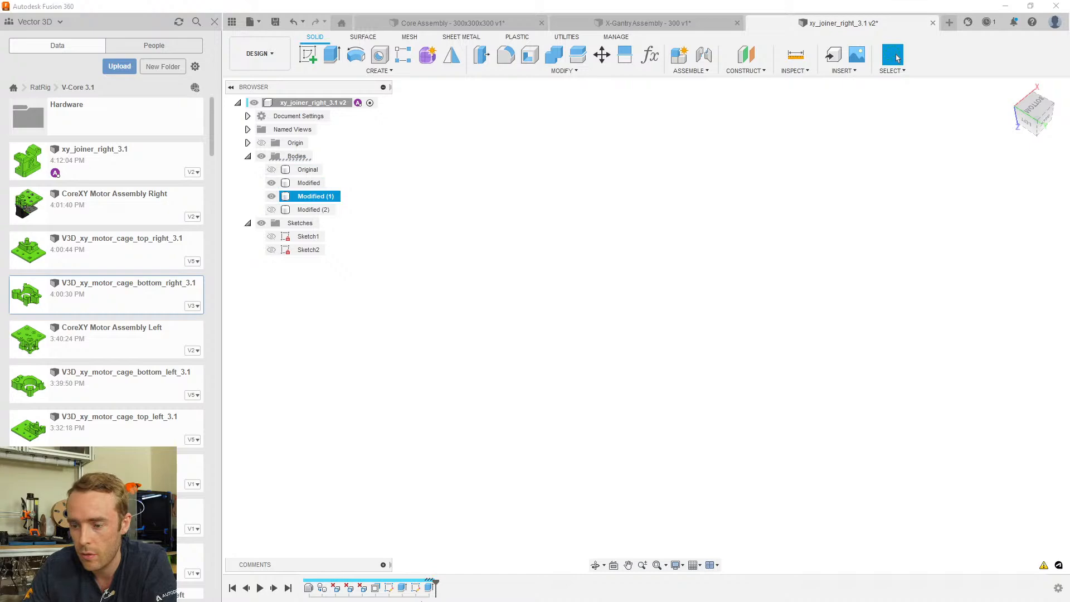
pyautogui.click(427, 583)
pyautogui.press('Delete')
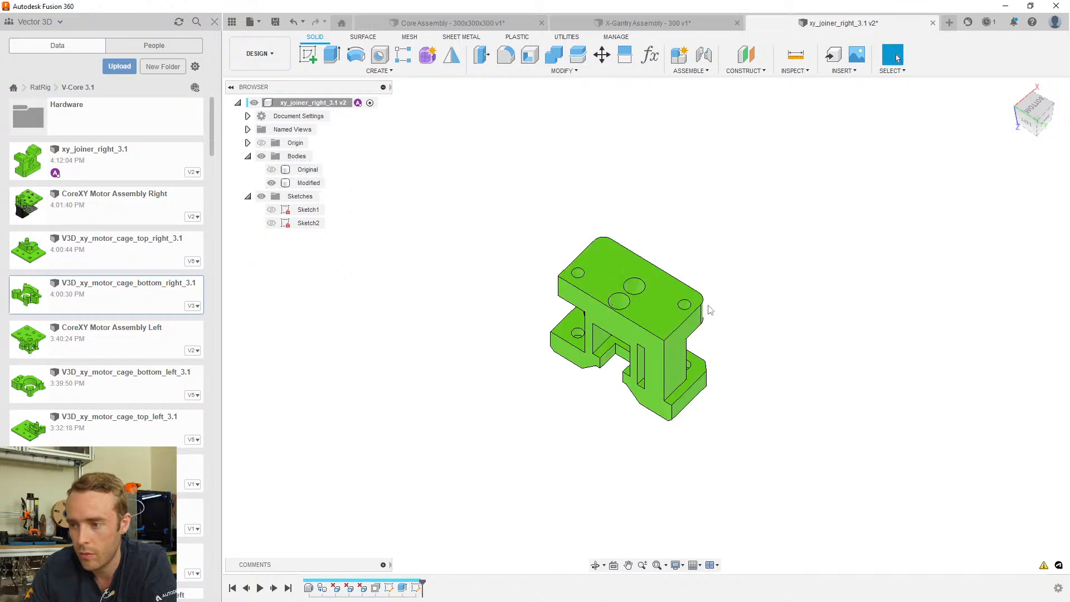
# Examine the radius of a counterbore wall and compare it with the slot sketch, closing the sketch unchanged
pyautogui.scroll(5, 590, 289)
pyautogui.keyDown('shift'); pyautogui.moveTo(590, 289); pyautogui.dragTo(546, 249, button='middle'); pyautogui.keyUp('shift')
pyautogui.click(535, 313)
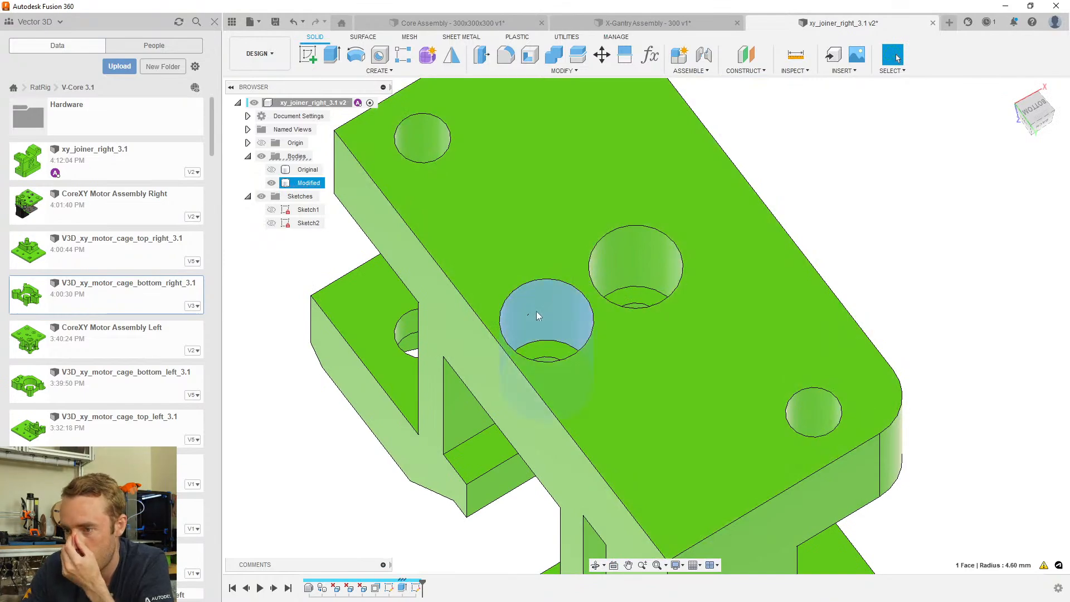
pyautogui.keyDown('shift'); pyautogui.moveTo(564, 342); pyautogui.dragTo(596, 317, button='middle'); pyautogui.keyUp('shift')
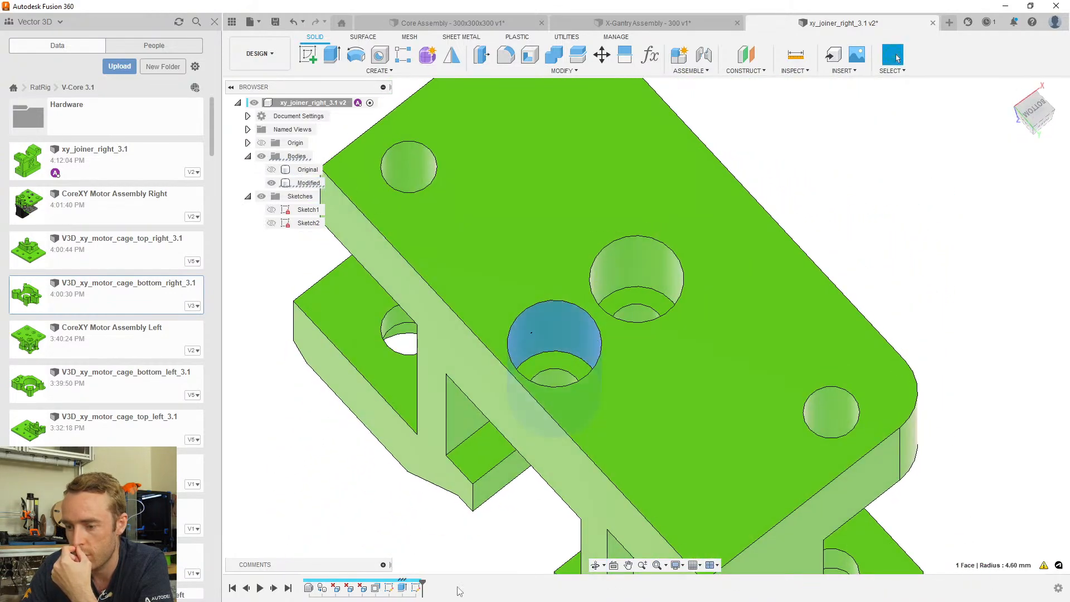
pyautogui.doubleClick(415, 588)
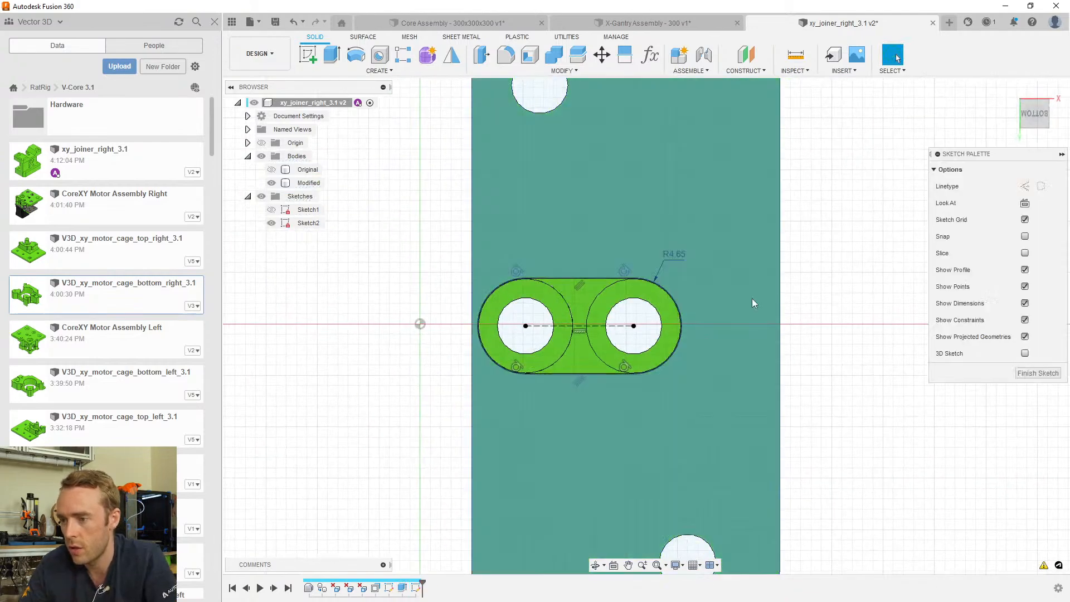
pyautogui.click(1037, 373)
# Fill both counterbores by extruding their floor faces to the plate's outer face, using the Join operation
pyautogui.keyDown('shift'); pyautogui.moveTo(1037, 373); pyautogui.dragTo(607, 341, button='middle'); pyautogui.keyUp('shift')
pyautogui.press('e')
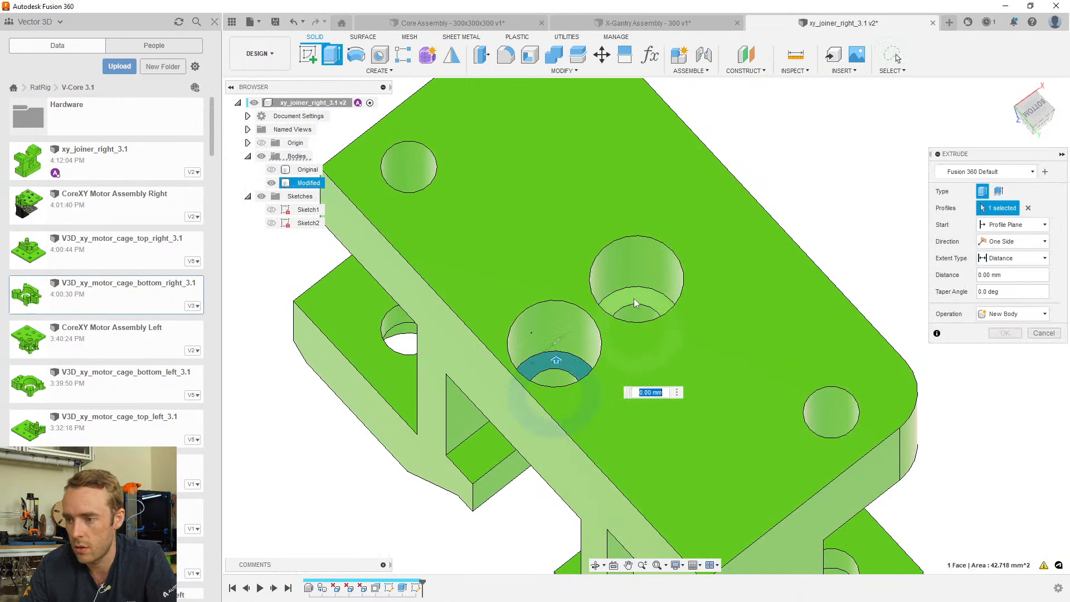
pyautogui.click(1011, 258)
pyautogui.click(1003, 278)
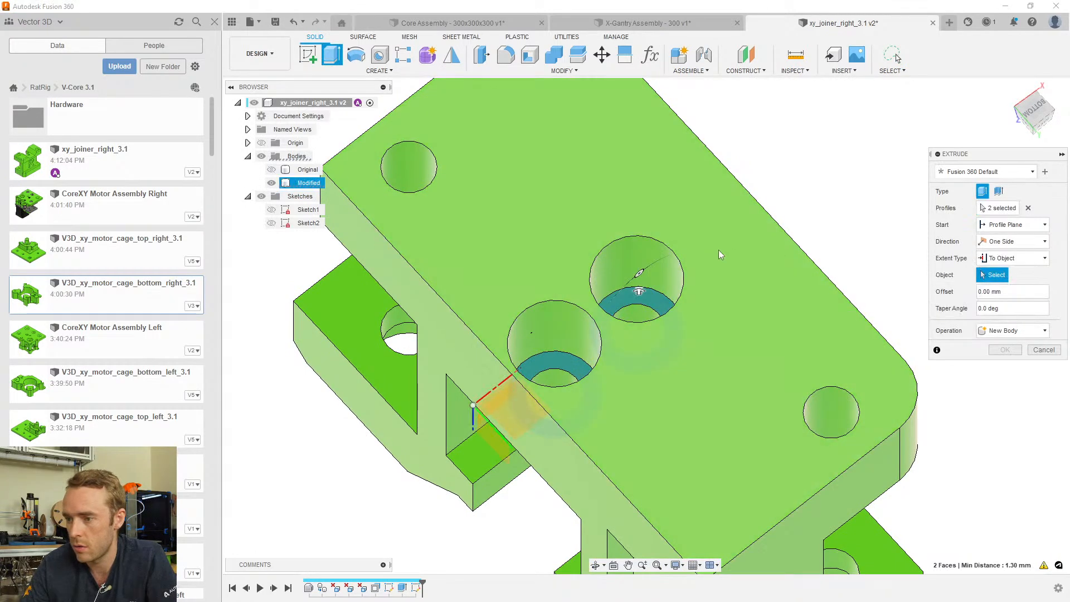
pyautogui.click(737, 246)
pyautogui.click(1011, 347)
pyautogui.click(1000, 369)
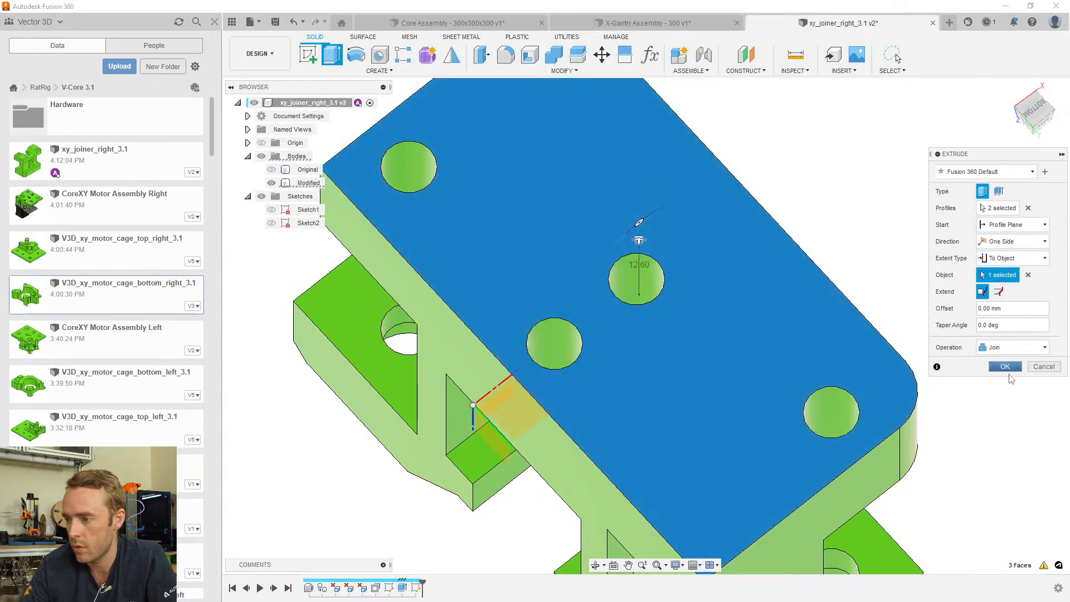
pyautogui.click(1005, 383)
pyautogui.scroll(-3, 565, 351)
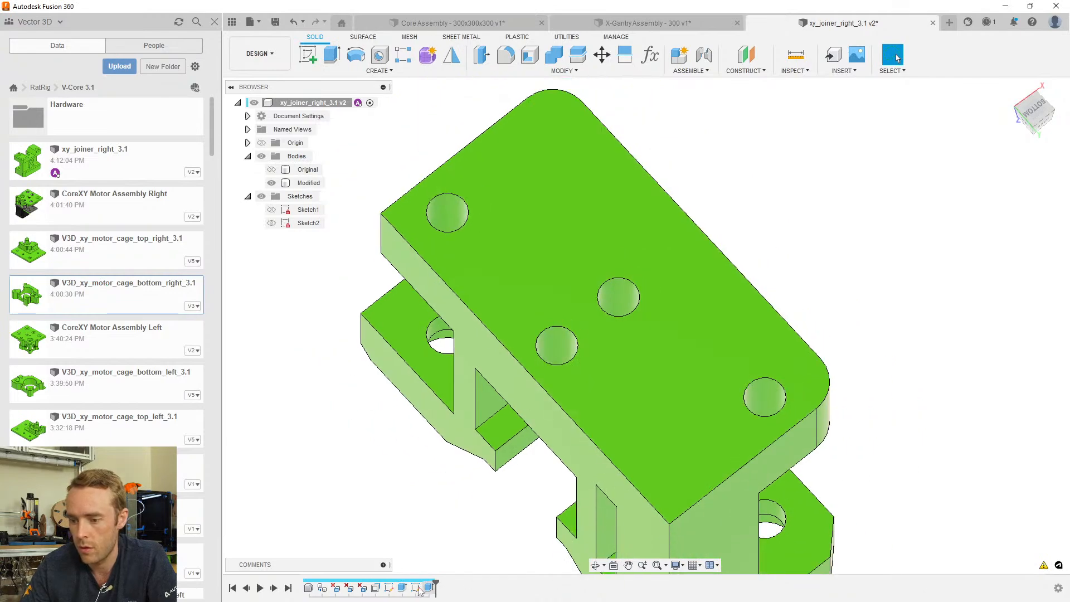
# Reorder the counterbore fill ahead of Sketch2 in the feature history and re-anchor the slot sketch to the two hole centres
pyautogui.moveTo(424, 588); pyautogui.dragTo(413, 588)
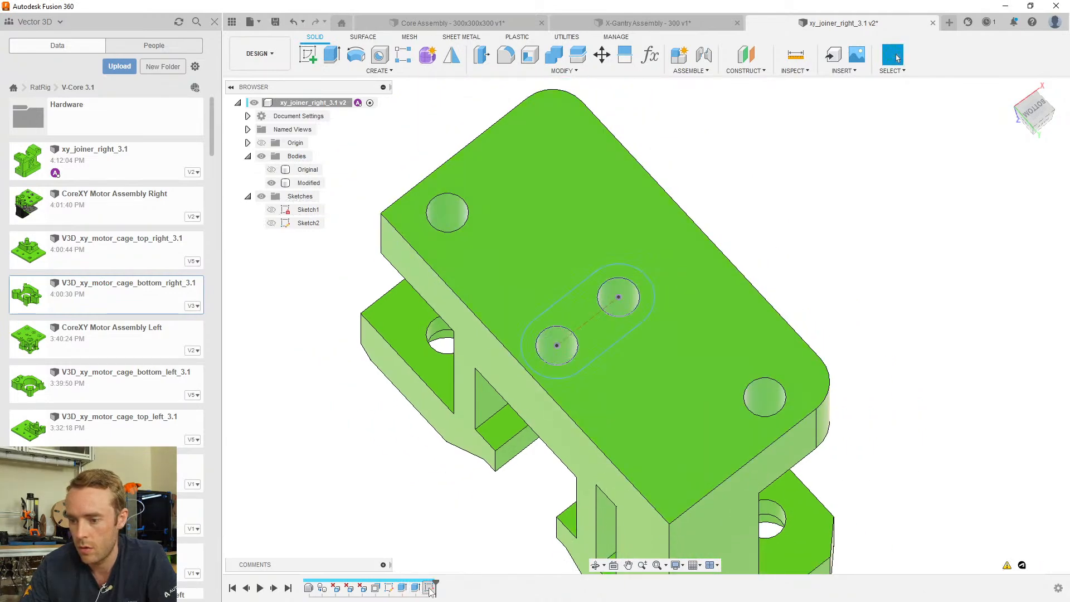
pyautogui.doubleClick(429, 588)
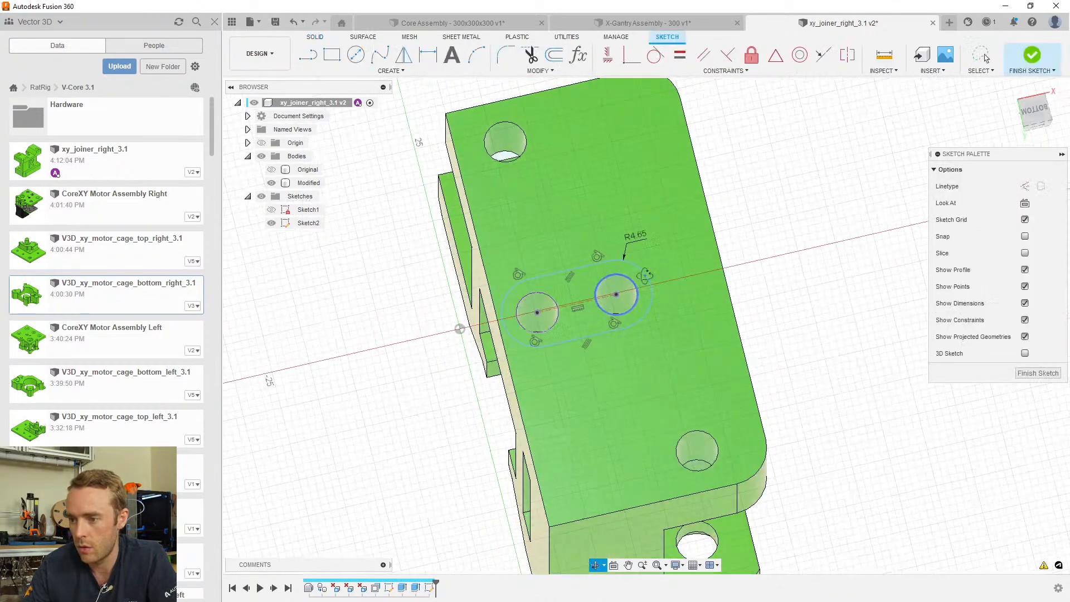
pyautogui.click(625, 293)
pyautogui.moveTo(510, 339)
pyautogui.mouseDown()
pyautogui.moveTo(523, 331)
pyautogui.moveTo(512, 340)
pyautogui.mouseUp()
pyautogui.click(829, 279)
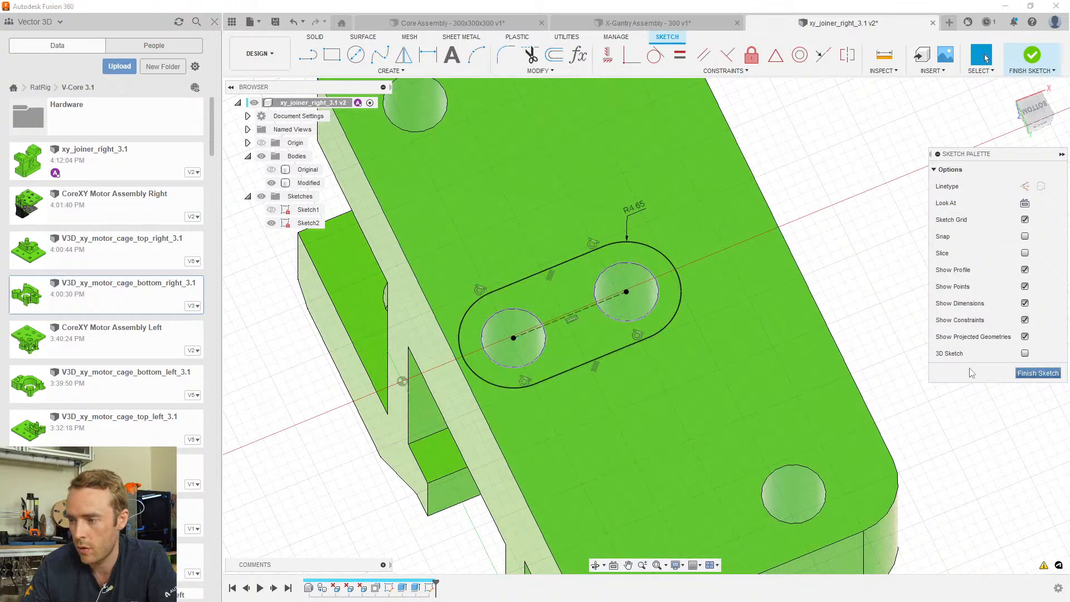
pyautogui.click(1037, 372)
# Extrude the slot profile around the two holes 13 mm into the body as a cut
pyautogui.press('e')
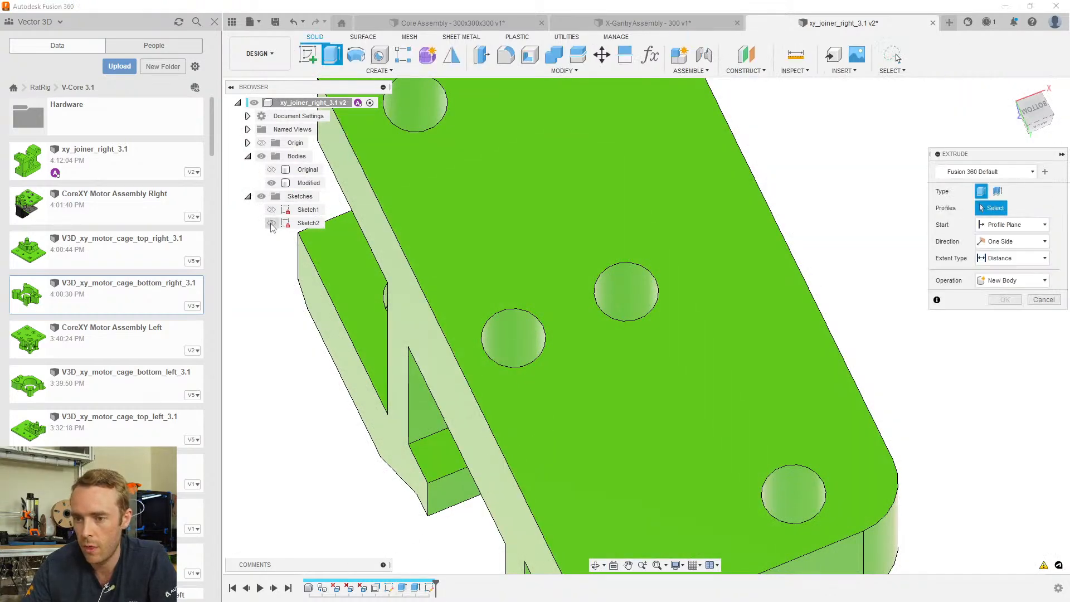
pyautogui.click(557, 302)
pyautogui.keyDown('shift'); pyautogui.moveTo(598, 310); pyautogui.dragTo(641, 278, button='middle'); pyautogui.keyUp('shift')
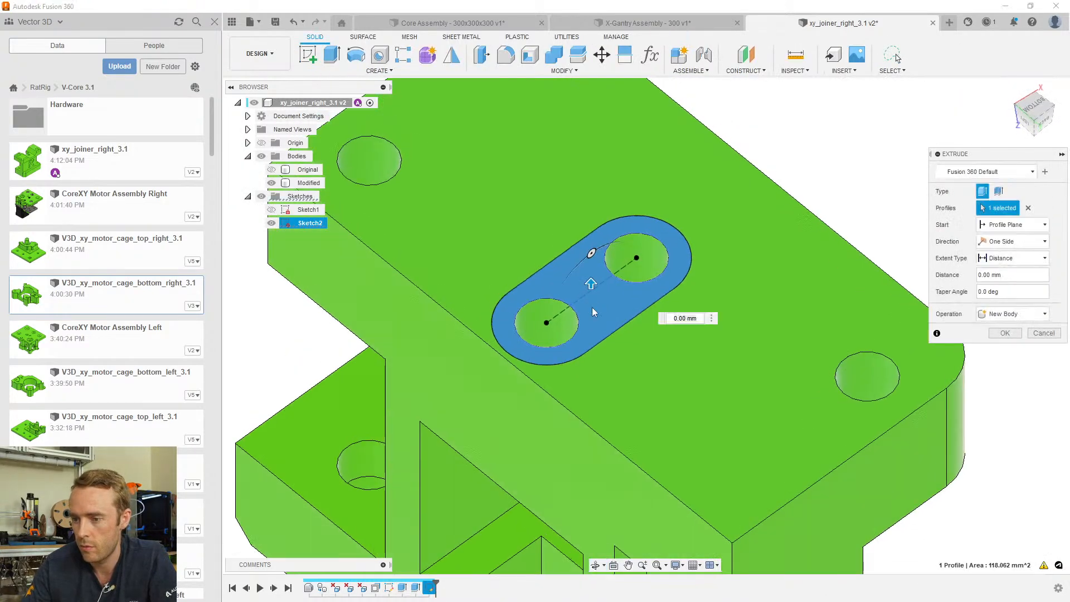
pyautogui.moveTo(589, 291); pyautogui.dragTo(586, 330)
pyautogui.moveTo(583, 368); pyautogui.dragTo(582, 382)
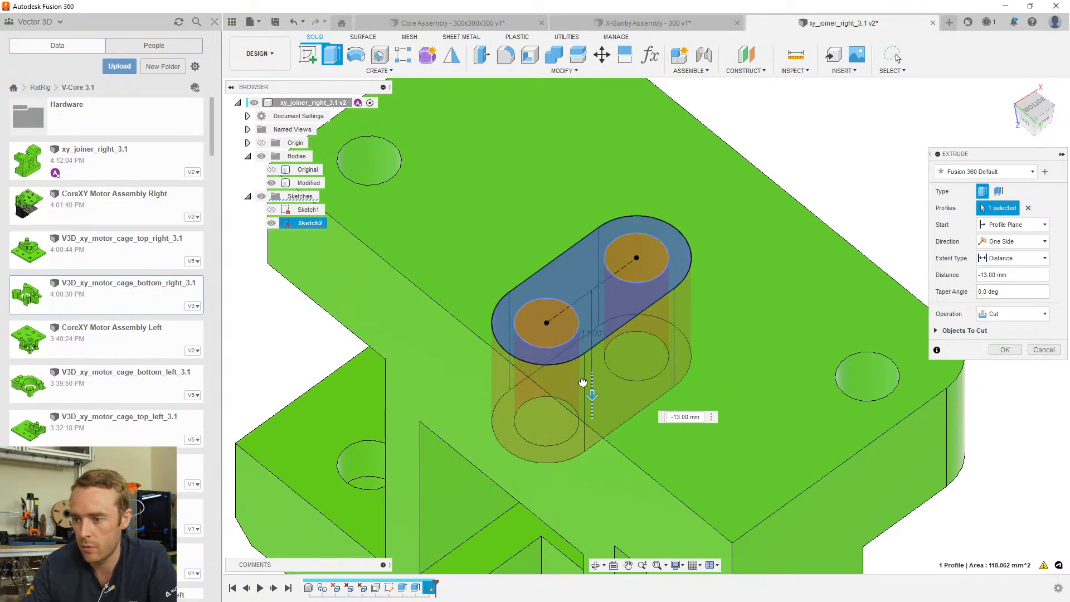
pyautogui.click(1005, 350)
# Hide Sketch2 and check the slot cut against Sketch1, leaving Sketch1 hidden
pyautogui.keyDown('shift'); pyautogui.moveTo(583, 312); pyautogui.dragTo(640, 271, button='middle'); pyautogui.keyUp('shift')
pyautogui.moveTo(671, 240)
pyautogui.keyDown('shift'); pyautogui.mouseDown(button='middle')
pyautogui.moveTo(670, 272)
pyautogui.moveTo(664, 248)
pyautogui.mouseUp(button='middle'); pyautogui.keyUp('shift')
pyautogui.click(271, 223)
pyautogui.click(271, 210)
pyautogui.keyDown('shift'); pyautogui.moveTo(290, 218); pyautogui.dragTo(366, 243, button='middle'); pyautogui.keyUp('shift')
pyautogui.click(271, 210)
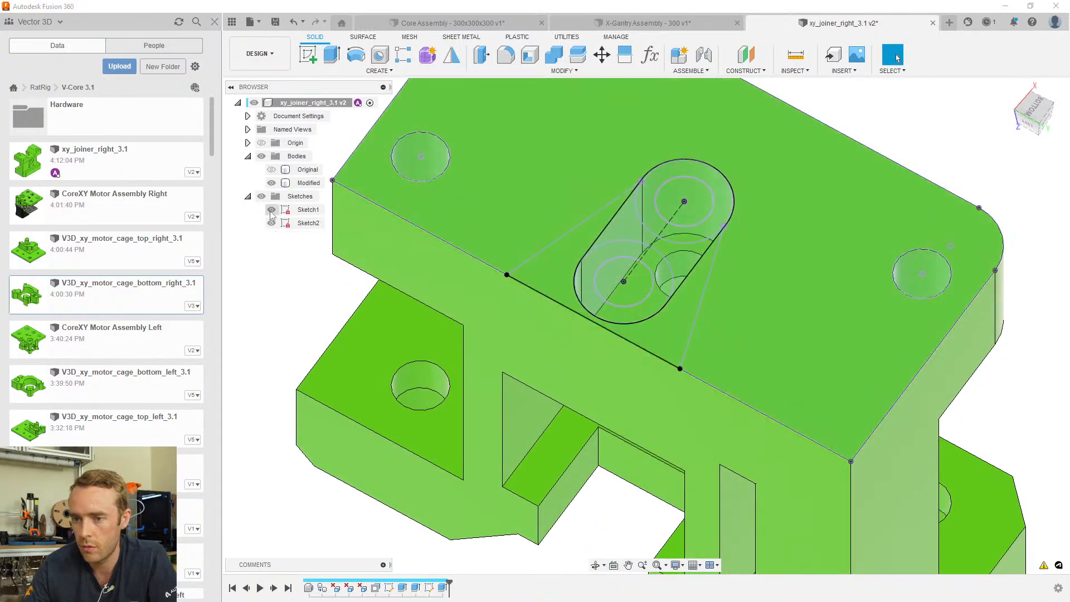
# Swap the Modified body for the Original and measure from a counterbore's floor to the outer face
pyautogui.click(271, 183)
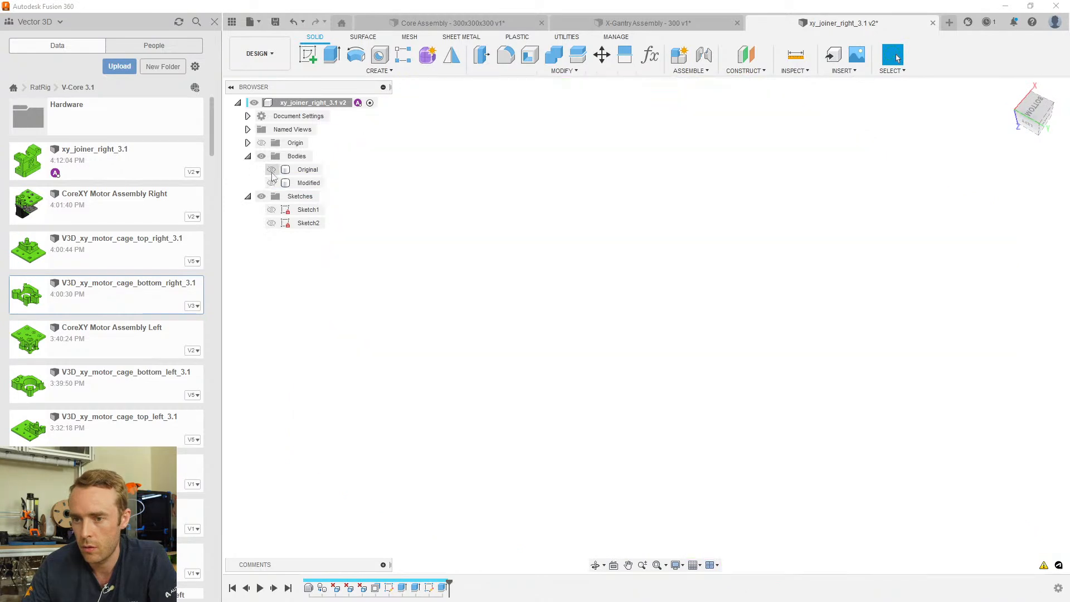
pyautogui.click(271, 169)
pyautogui.click(683, 244)
pyautogui.press('i')
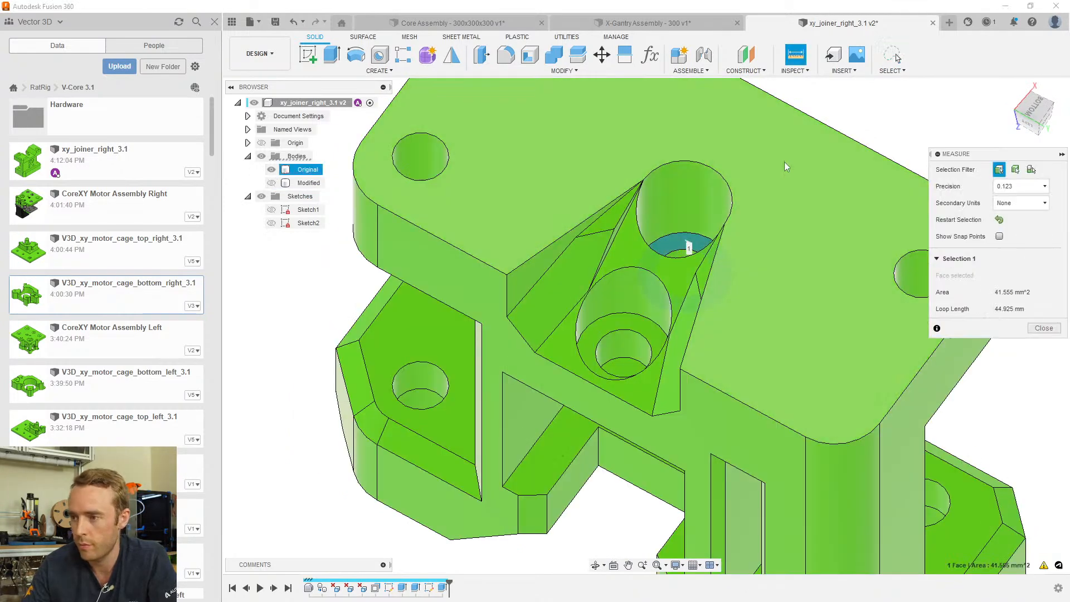
pyautogui.click(782, 165)
pyautogui.keyDown('shift'); pyautogui.moveTo(753, 208); pyautogui.dragTo(725, 212, button='middle'); pyautogui.keyUp('shift')
pyautogui.press('Escape')
# Show the Modified body instead of the Original and edit the slot cut's extrusion distance
pyautogui.click(271, 170)
pyautogui.click(271, 183)
pyautogui.click(508, 561)
pyautogui.doubleClick(443, 587)
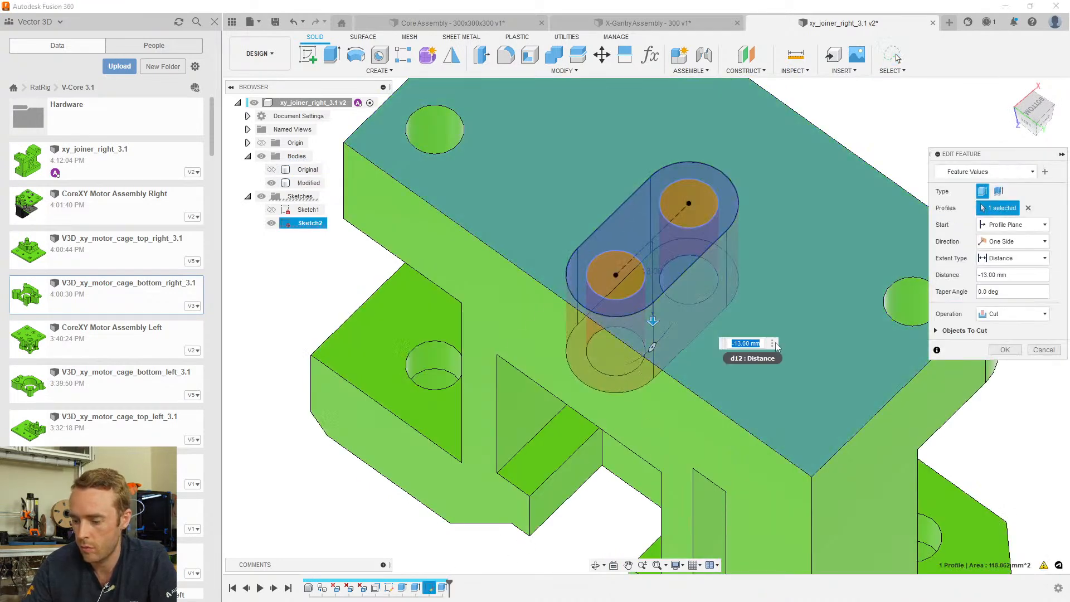
pyautogui.press('Return')
pyautogui.scroll(-5, 753, 359)
pyautogui.moveTo(748, 328); pyautogui.dragTo(584, 404, button='middle')
pyautogui.scroll(3, 645, 289)
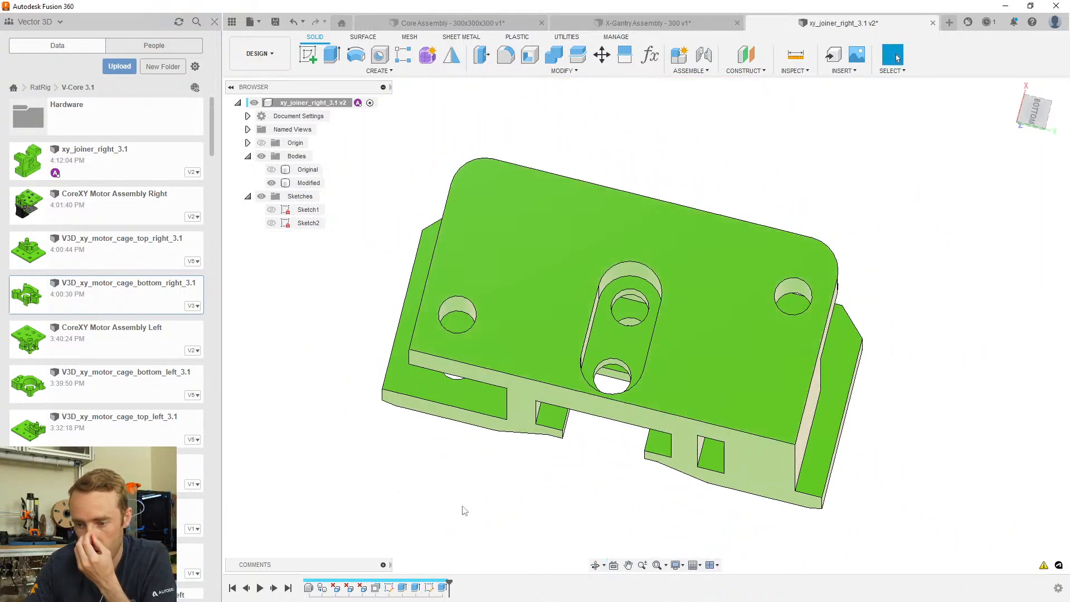
# Open Sketch2 for editing and convert the slot's inner end arc, farther from the plate edge, to construction geometry
pyautogui.doubleClick(429, 586)
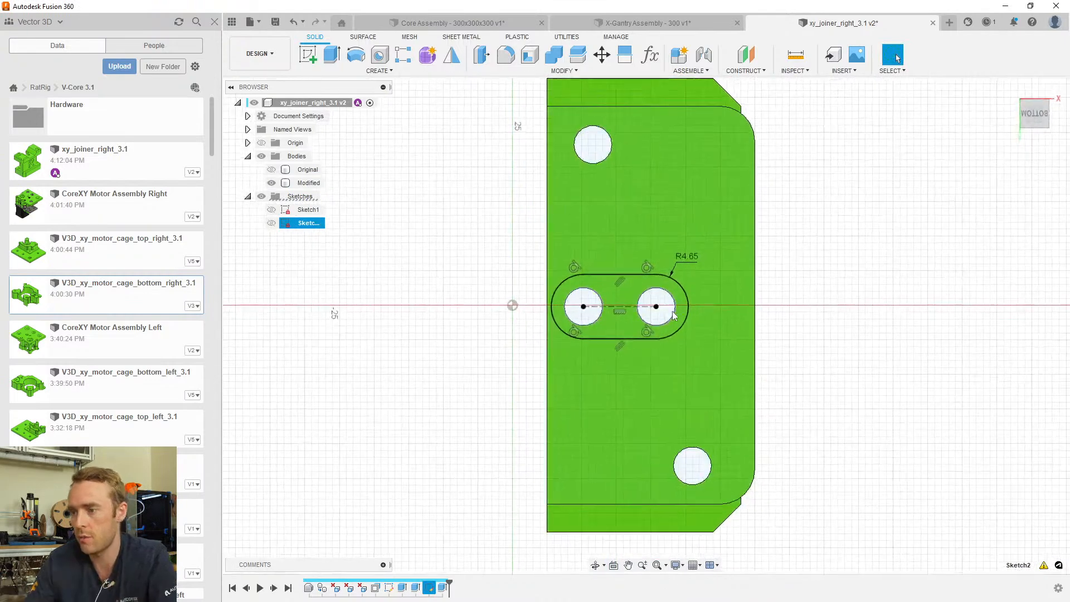
pyautogui.scroll(3, 684, 305)
pyautogui.click(675, 247)
pyautogui.click(676, 246)
pyautogui.press('x')
pyautogui.moveTo(706, 243); pyautogui.dragTo(649, 241, button='middle')
# Draw a straight extension, an angled line and a perpendicular end line around half of the construction arc, ending on the slot's centre line
pyautogui.press('l')
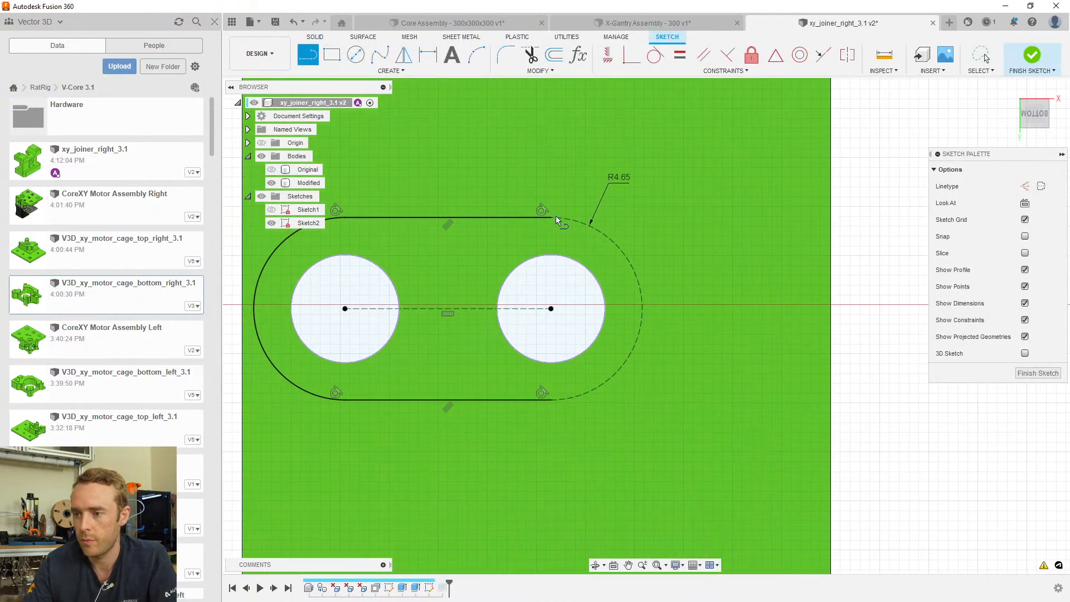
pyautogui.click(616, 216)
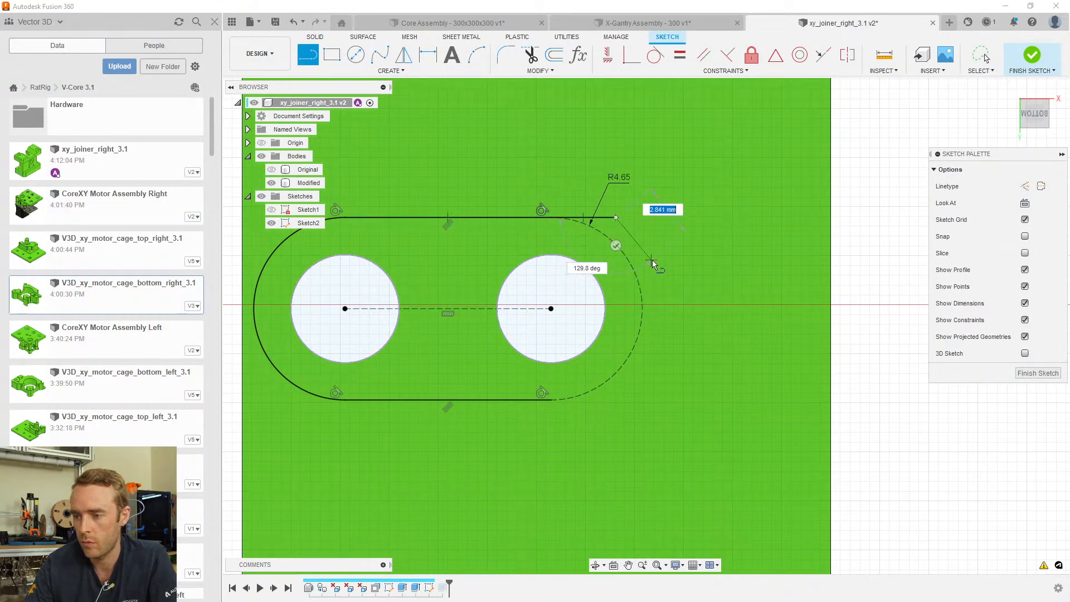
pyautogui.click(650, 259)
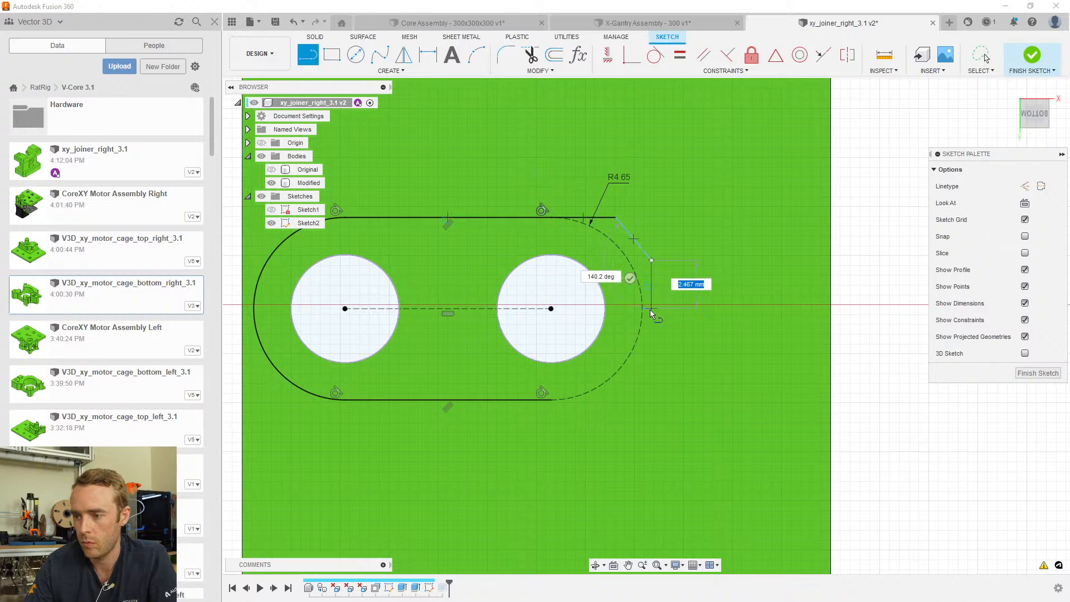
pyautogui.click(650, 308)
pyautogui.press('Escape')
# Connect the end line's lower point to the nearer hole centre with a construction line along the slot's centre line
pyautogui.press('l')
pyautogui.click(652, 309)
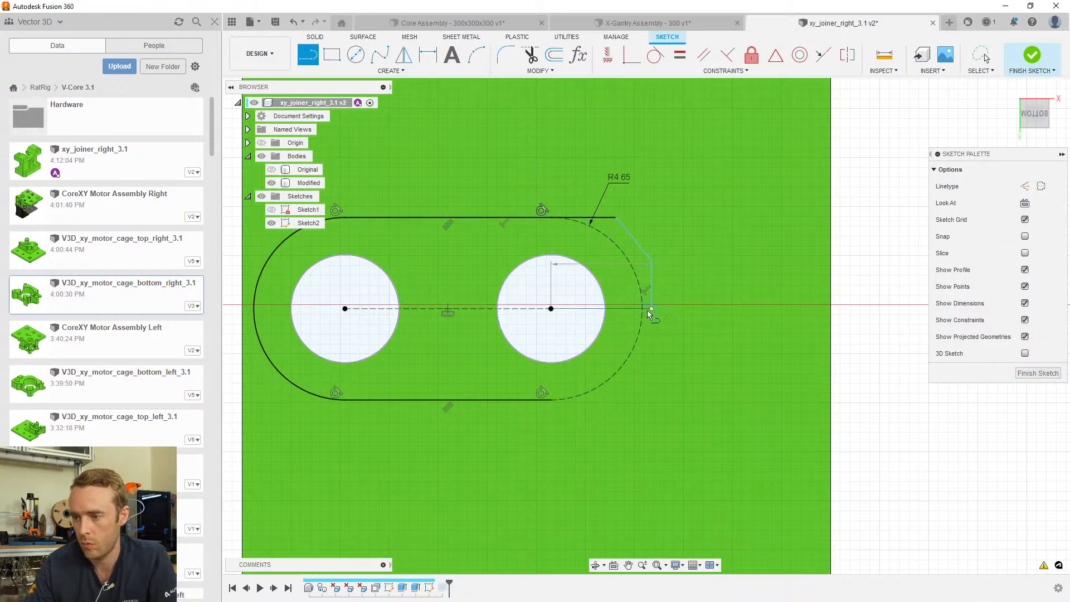
pyautogui.press('Escape')
pyautogui.click(648, 290)
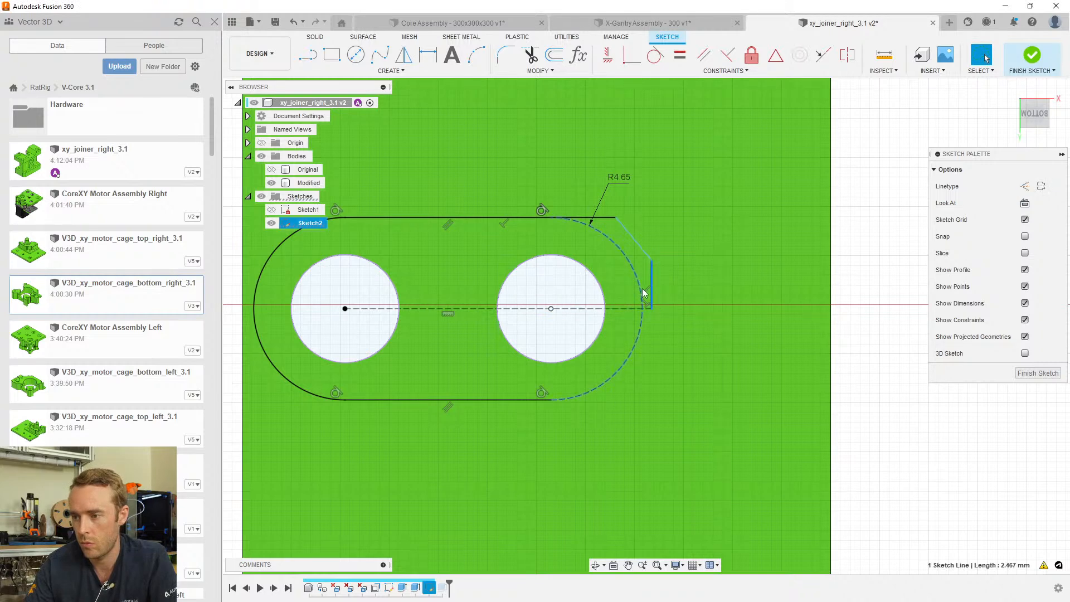
# Dimension the perpendicular end line 4.8 mm from the nearer hole's centre
pyautogui.scroll(3, 644, 305)
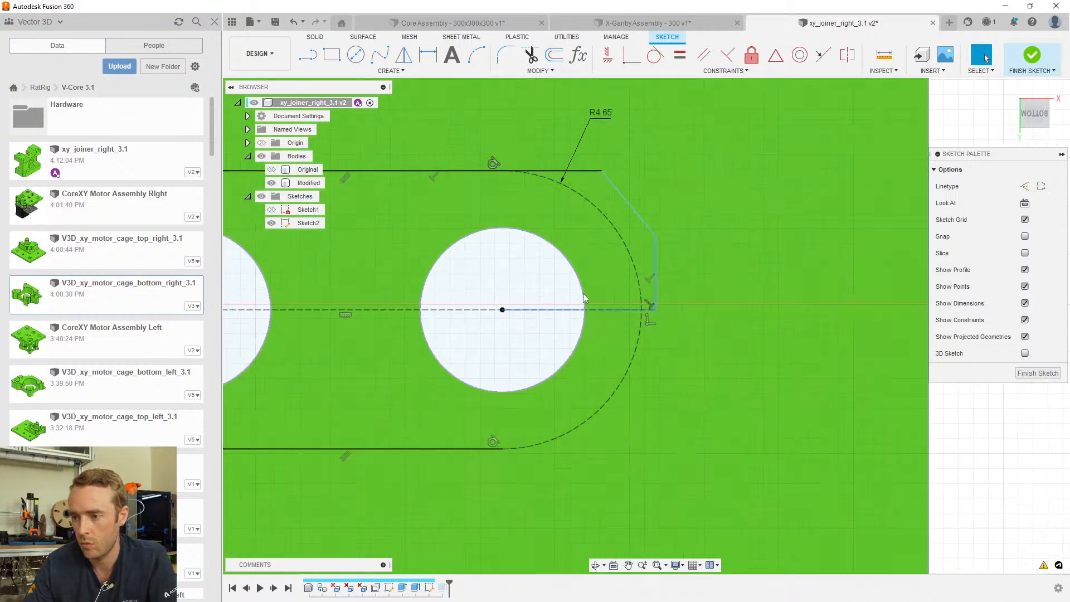
pyautogui.press('d')
pyautogui.click(655, 287)
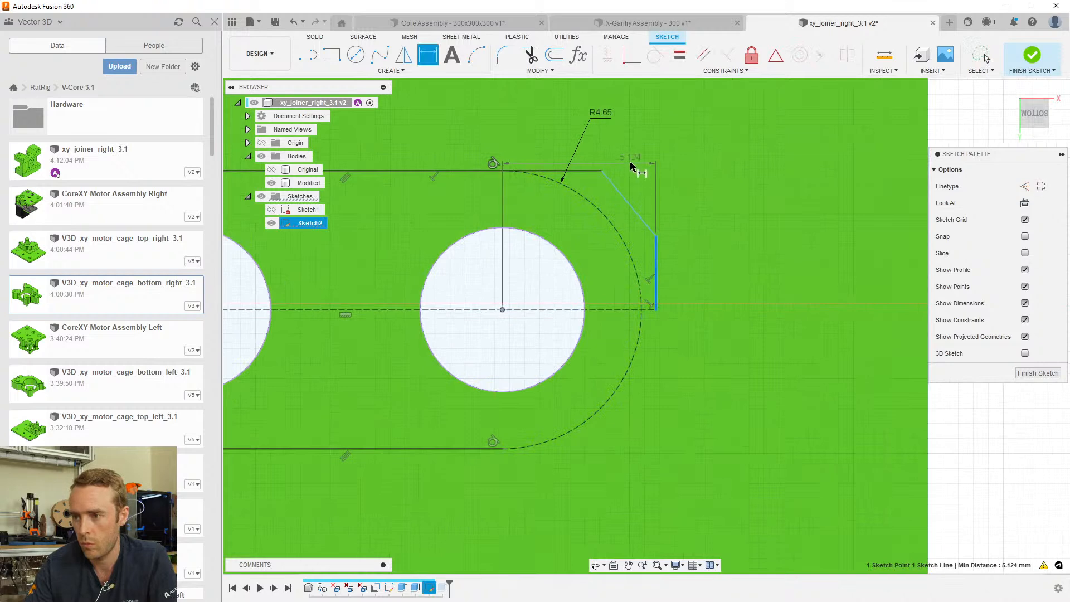
pyautogui.click(610, 99)
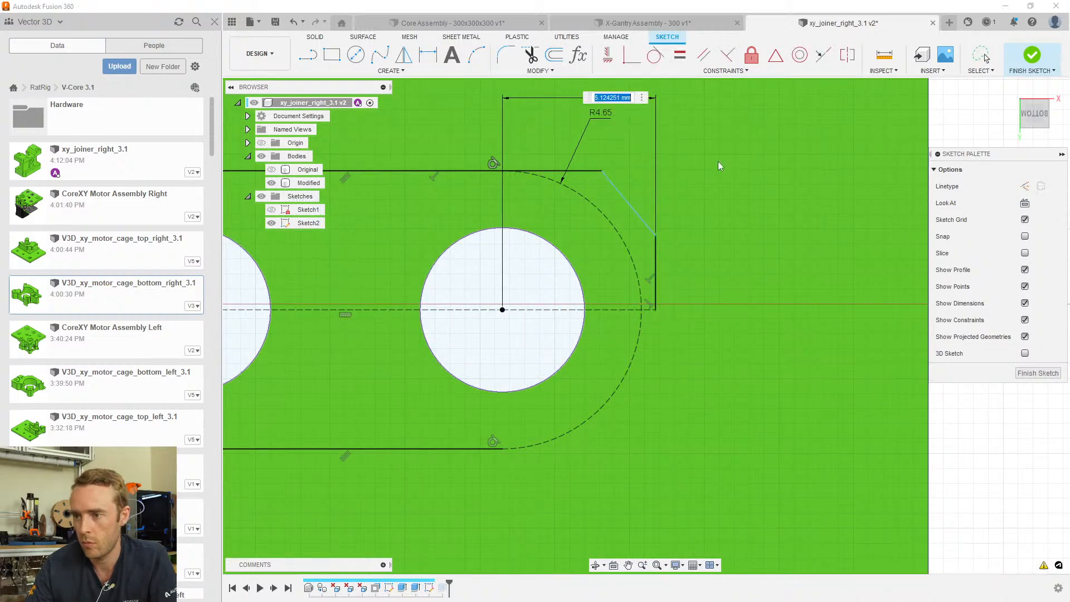
pyautogui.write('4.8')
pyautogui.press('Return')
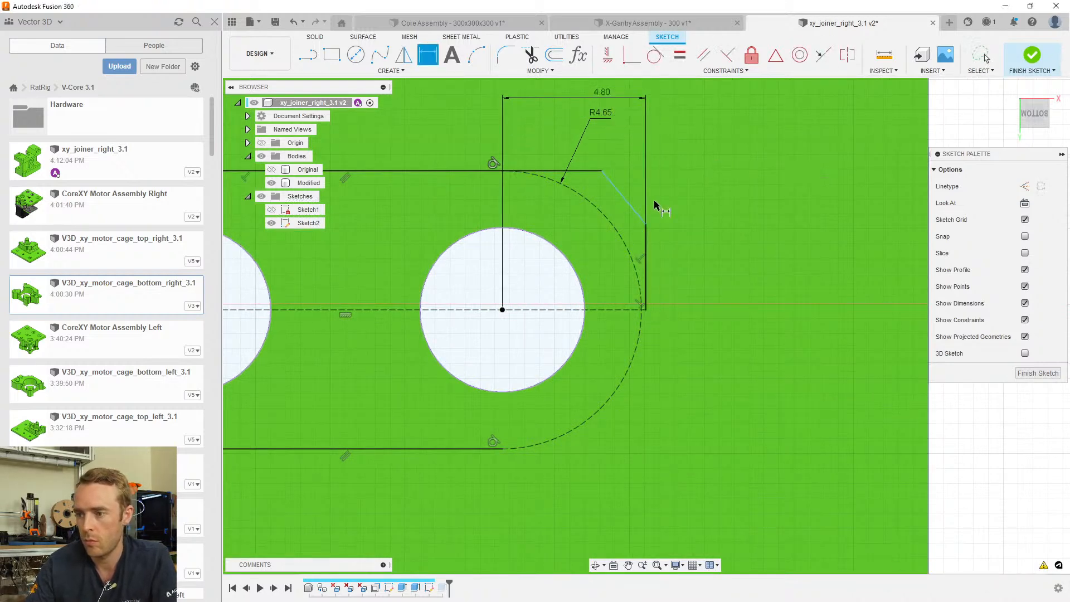
pyautogui.press('Escape')
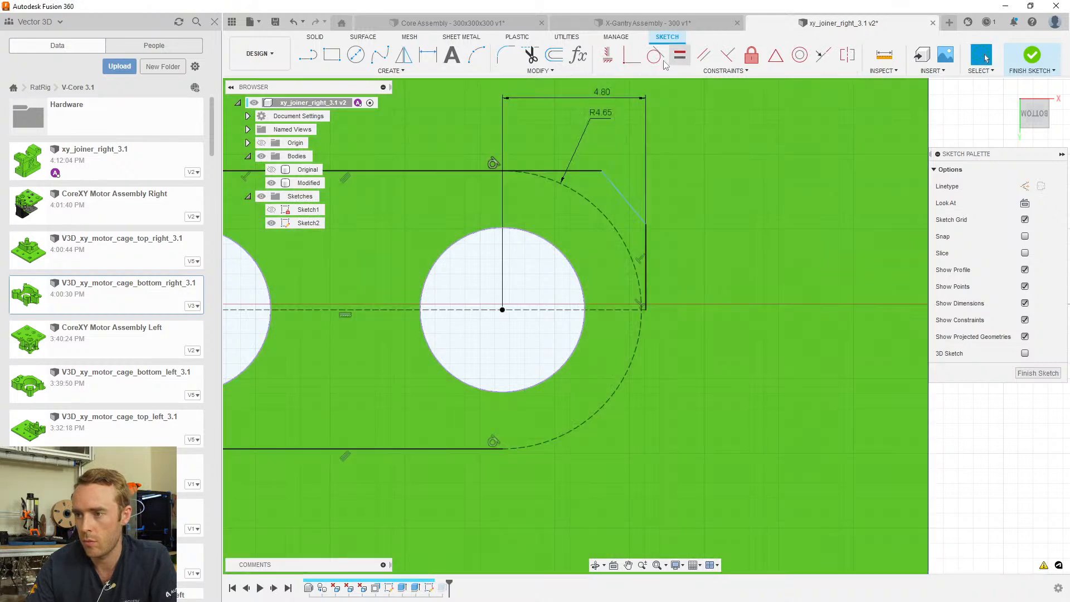
# Constrain the angled corner line tangent to the construction arc
pyautogui.click(655, 55)
pyautogui.click(611, 187)
pyautogui.click(600, 214)
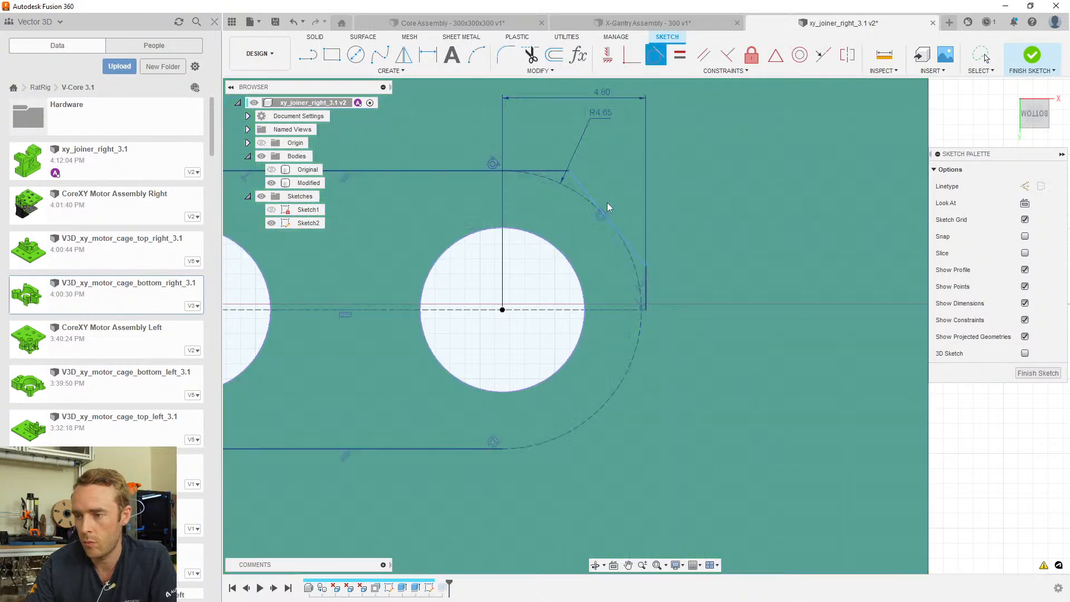
# Dimension the angle between the angled corner line and the straight extension at 140 degrees
pyautogui.press('d')
pyautogui.click(581, 190)
pyautogui.click(560, 171)
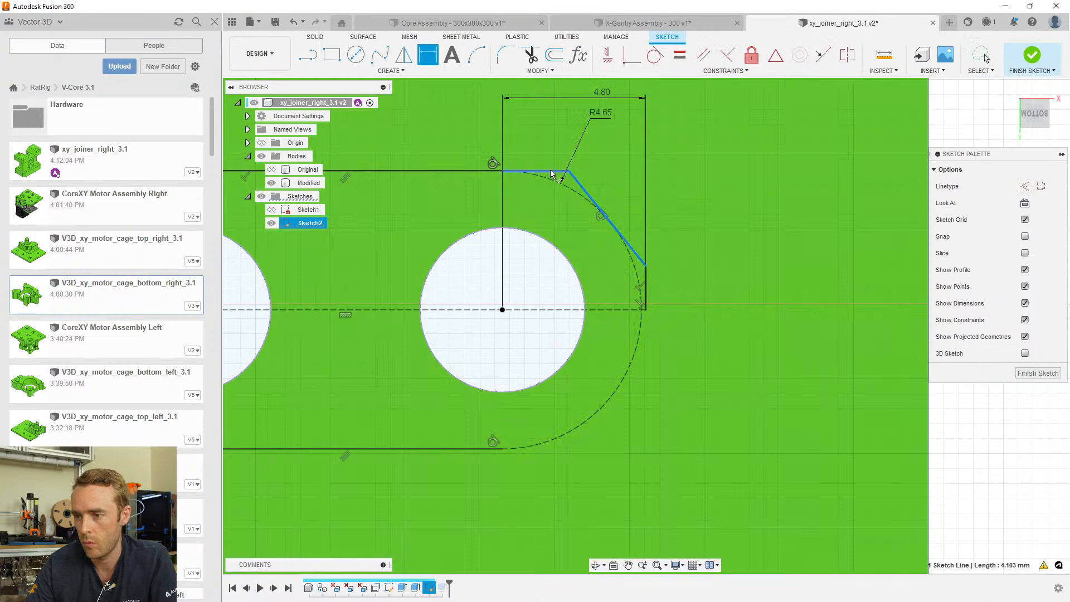
pyautogui.click(580, 138)
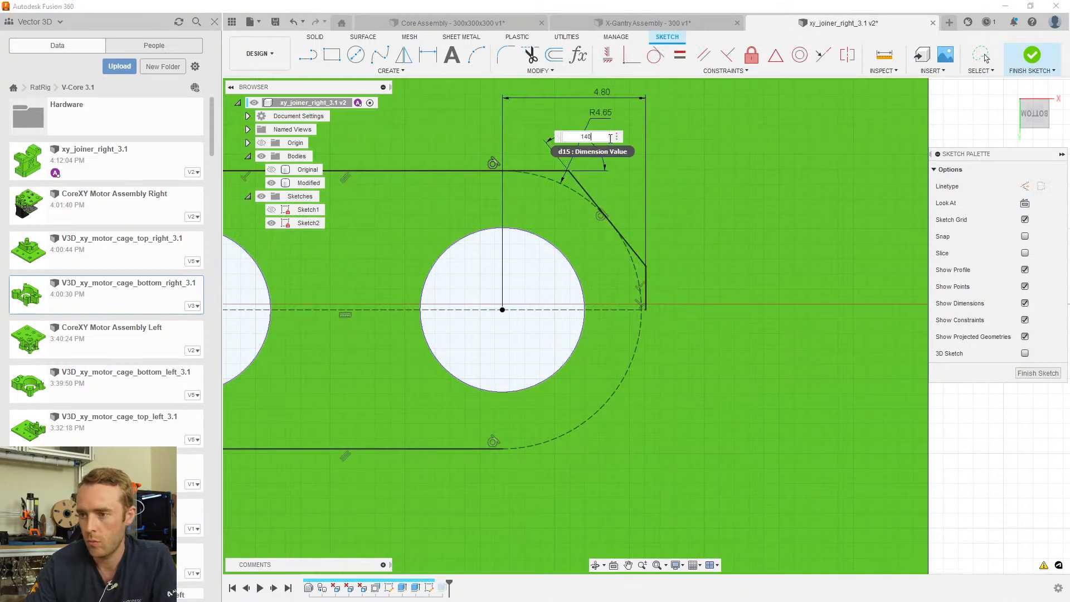
pyautogui.write('140')
pyautogui.press('Return')
pyautogui.scroll(-2, 627, 225)
pyautogui.scroll(2, 627, 225)
pyautogui.press('Escape')
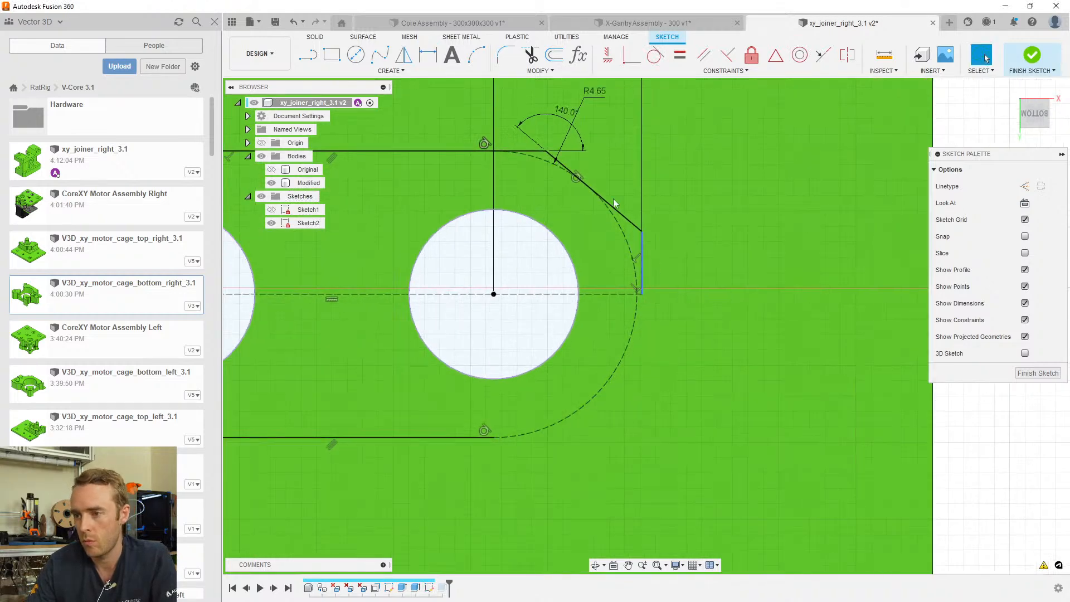
# Mirror the three new end lines about the slot's centre line and finish the sketch
pyautogui.click(526, 151)
pyautogui.click(563, 166)
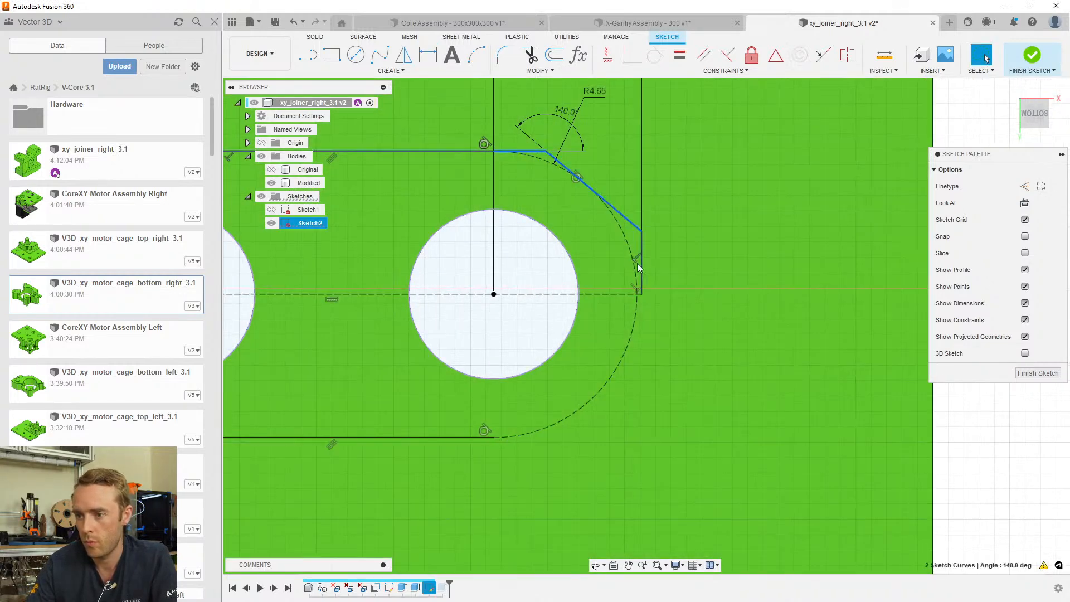
pyautogui.click(642, 250)
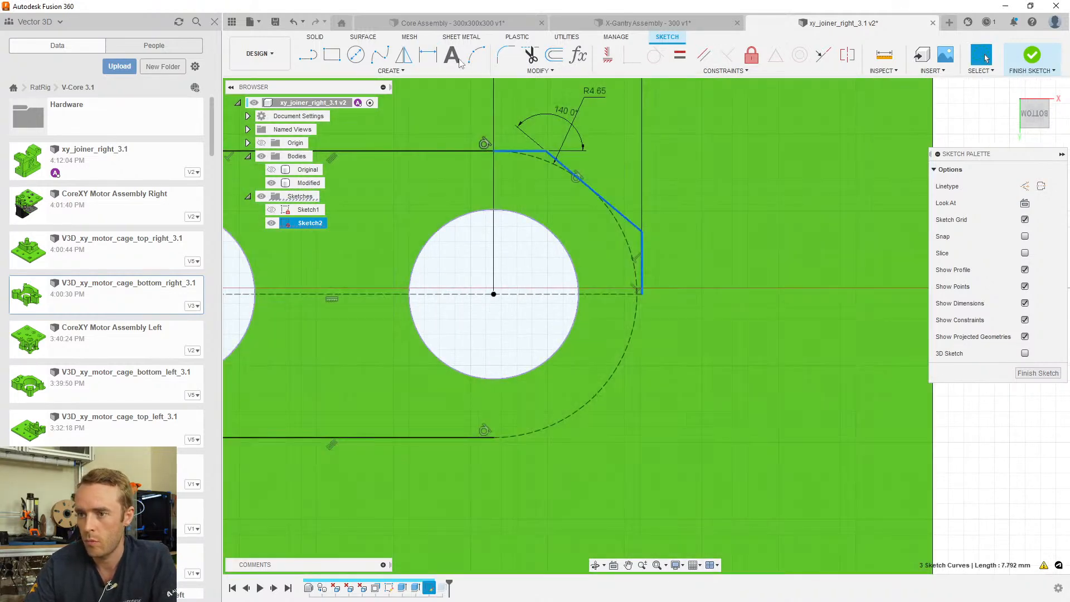
pyautogui.click(405, 59)
pyautogui.click(594, 294)
pyautogui.click(1005, 205)
pyautogui.scroll(-5, 719, 330)
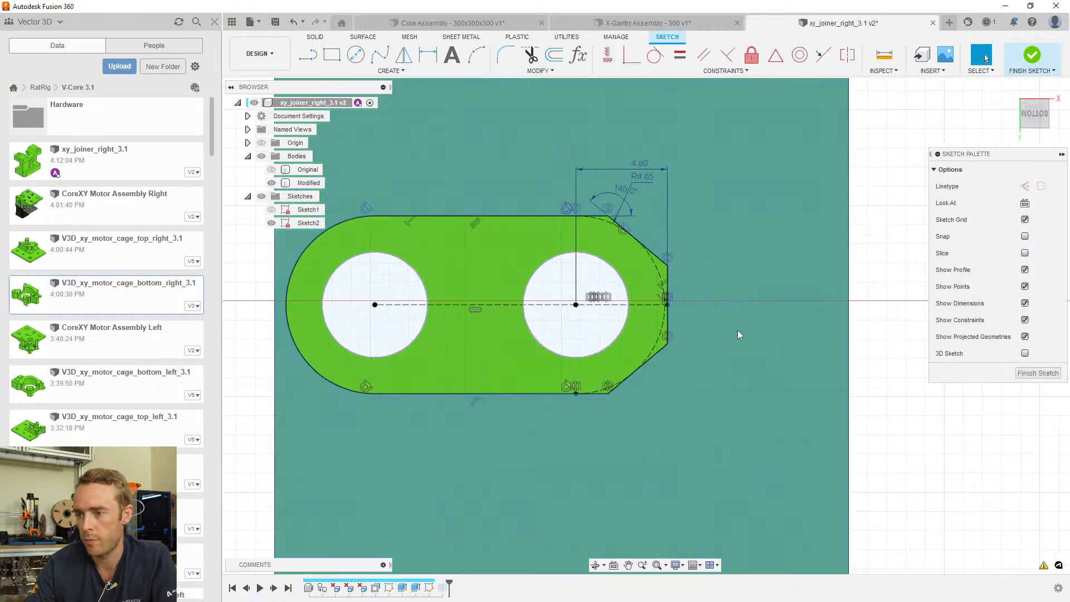
pyautogui.click(1036, 372)
pyautogui.moveTo(617, 363)
pyautogui.keyDown('shift'); pyautogui.mouseDown(button='middle')
pyautogui.moveTo(896, 56)
pyautogui.moveTo(654, 365)
pyautogui.moveTo(680, 377)
pyautogui.moveTo(653, 363)
pyautogui.moveTo(748, 256)
pyautogui.moveTo(747, 268)
pyautogui.moveTo(636, 255)
pyautogui.moveTo(593, 276)
pyautogui.moveTo(629, 279)
pyautogui.mouseUp(button='middle'); pyautogui.keyUp('shift')
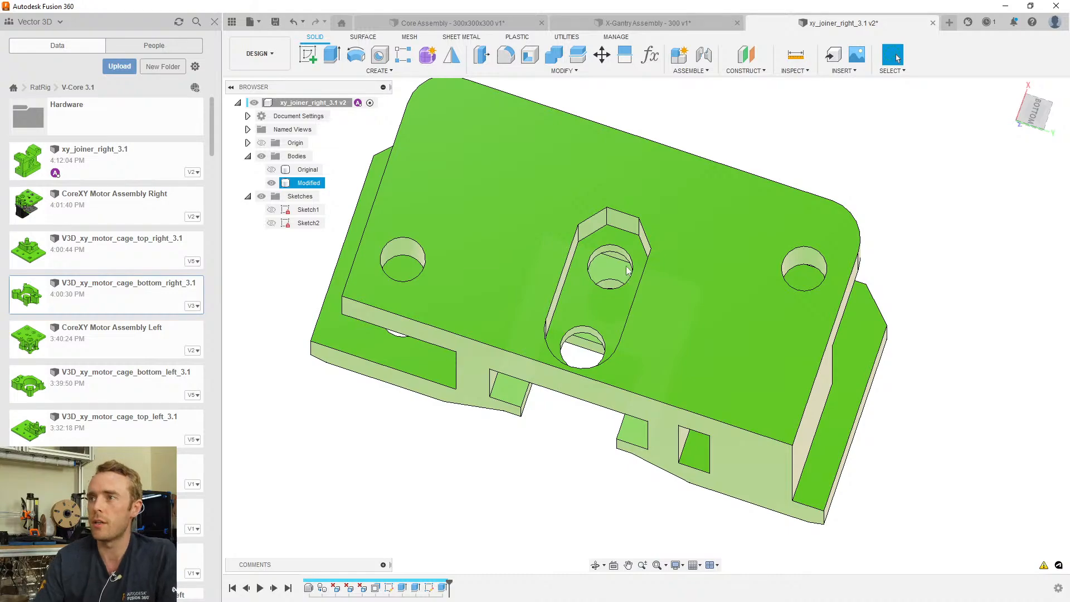
pyautogui.keyDown('shift'); pyautogui.moveTo(611, 274); pyautogui.dragTo(616, 318, button='middle'); pyautogui.keyUp('shift')
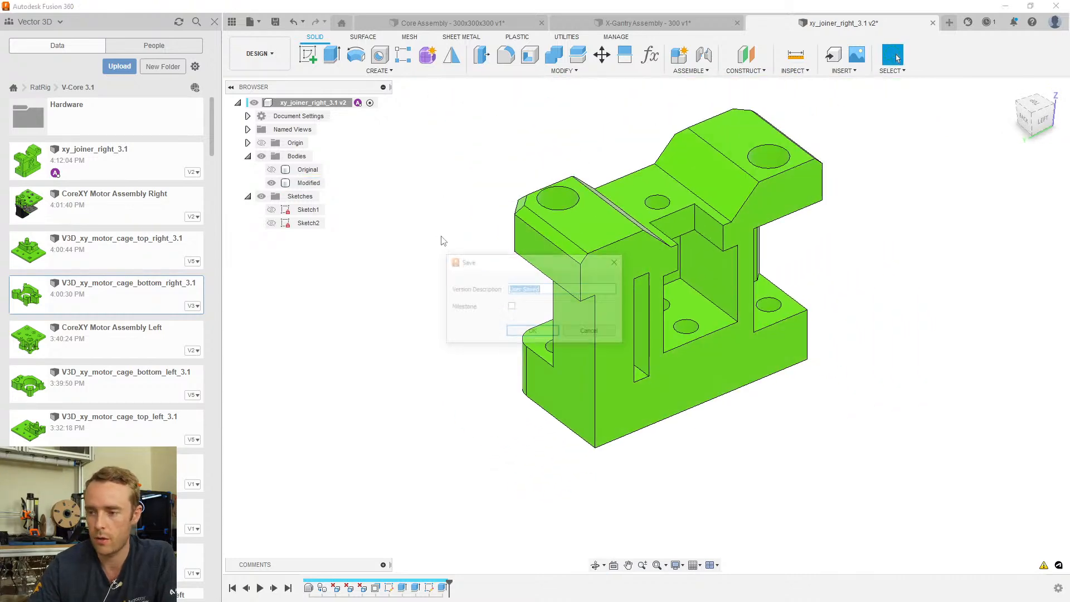
# Sketch a line on the lower ledge's top face from the wall's inner corner to the block's outer edge corner, closing the profile around the hole
pyautogui.keyDown('shift'); pyautogui.moveTo(580, 348); pyautogui.dragTo(675, 388, button='middle'); pyautogui.keyUp('shift')
pyautogui.scroll(4, 676, 389)
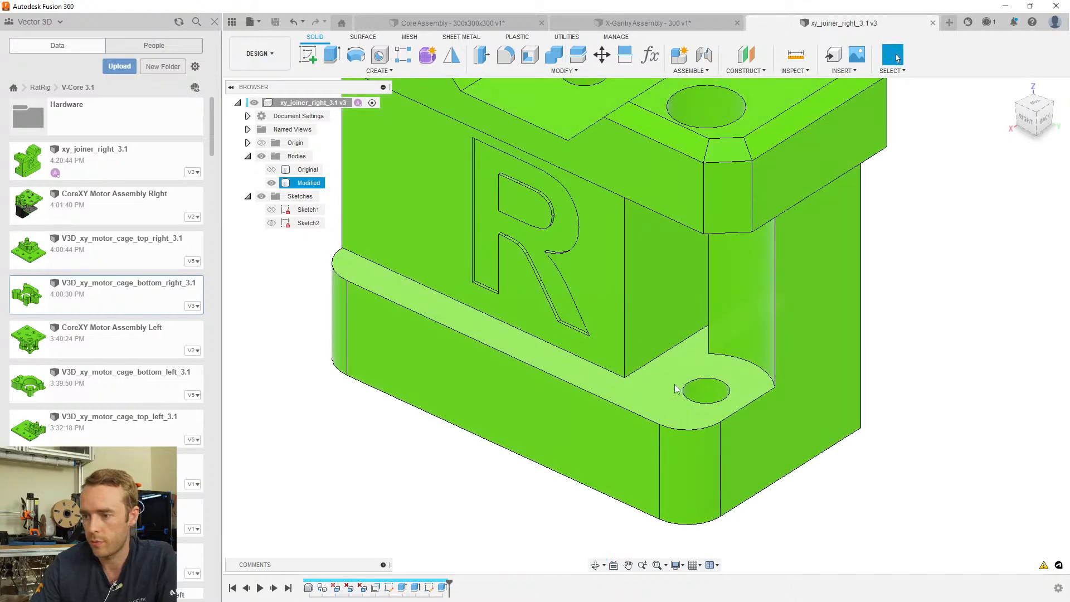
pyautogui.click(676, 389)
pyautogui.click(309, 61)
pyautogui.moveTo(717, 401)
pyautogui.keyDown('shift'); pyautogui.mouseDown(button='middle')
pyautogui.moveTo(526, 348)
pyautogui.moveTo(659, 350)
pyautogui.mouseUp(button='middle'); pyautogui.keyUp('shift')
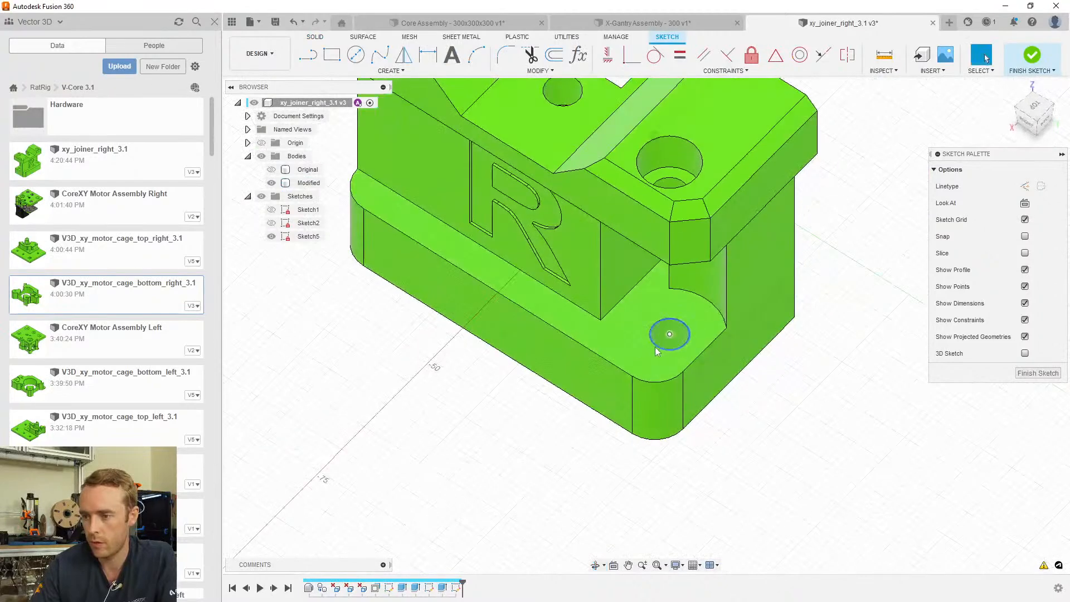
pyautogui.press('l')
pyautogui.click(601, 321)
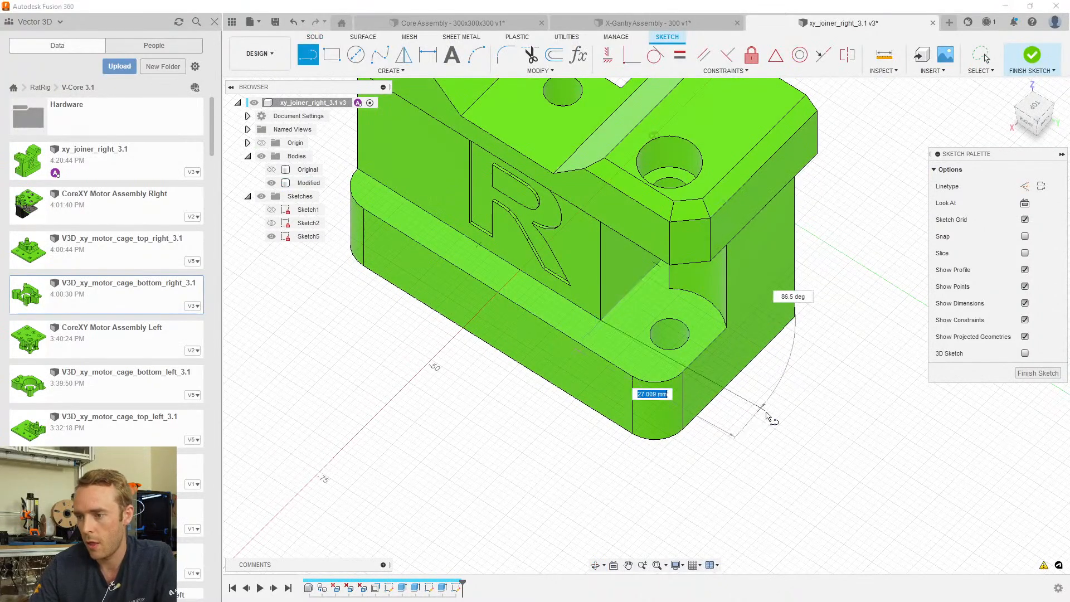
pyautogui.click(768, 425)
pyautogui.scroll(2, 668, 367)
pyautogui.press('Escape')
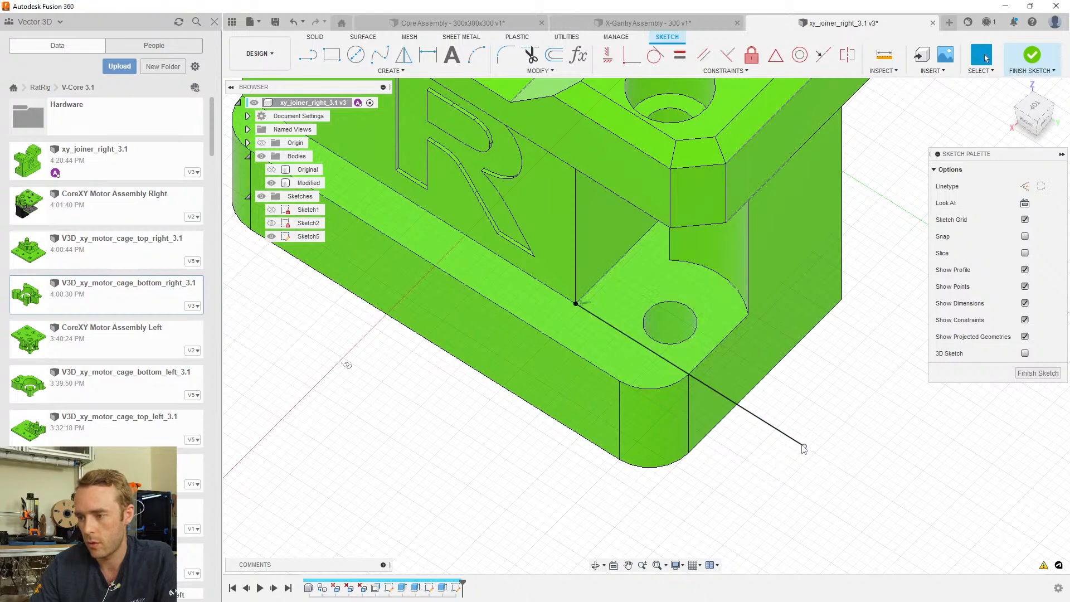
pyautogui.moveTo(803, 449); pyautogui.dragTo(736, 406)
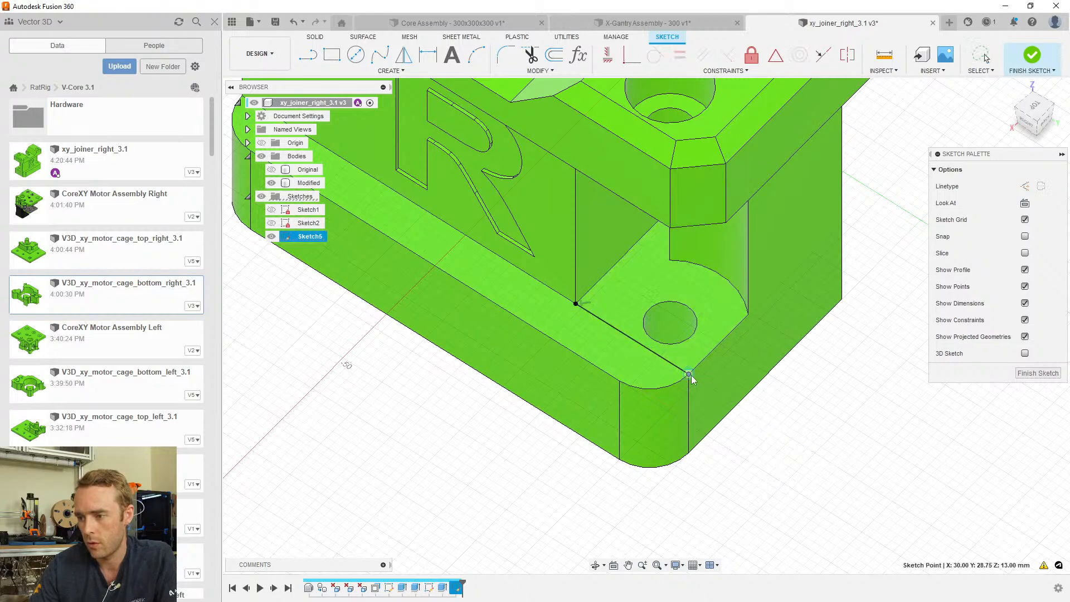
# Try to extrude the closed corner profile 13 mm upward, joined to the body
pyautogui.press('e')
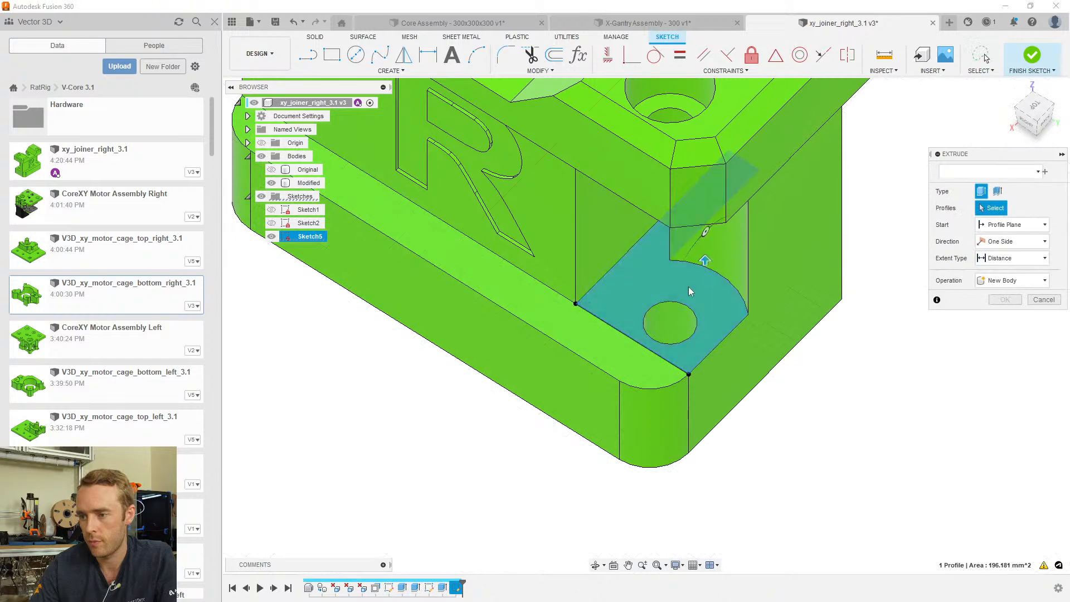
pyautogui.click(688, 285)
pyautogui.moveTo(673, 275); pyautogui.dragTo(698, 371, button='middle')
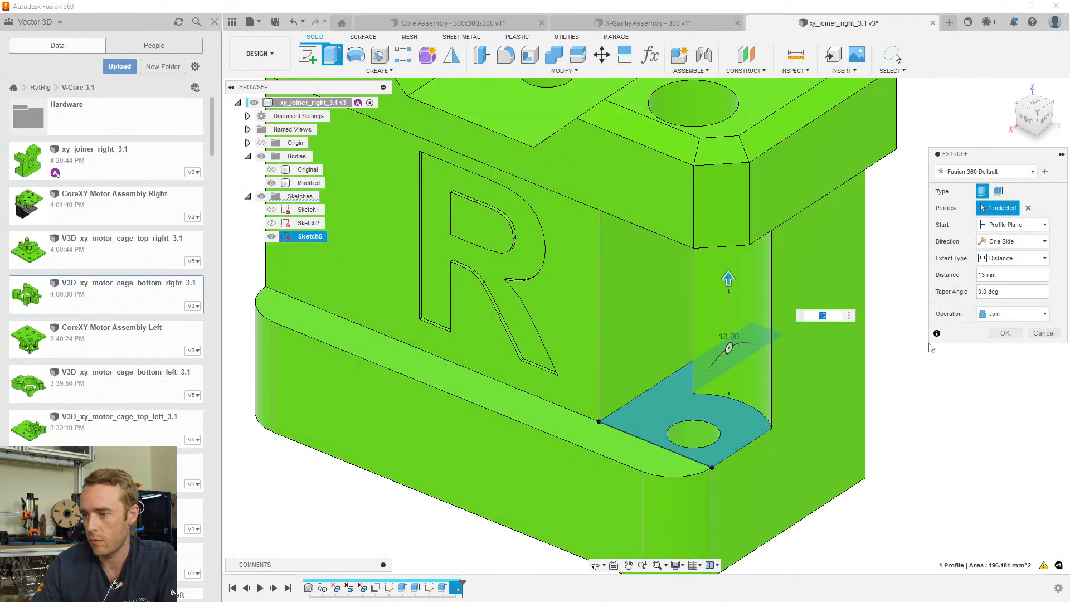
pyautogui.press('Return')
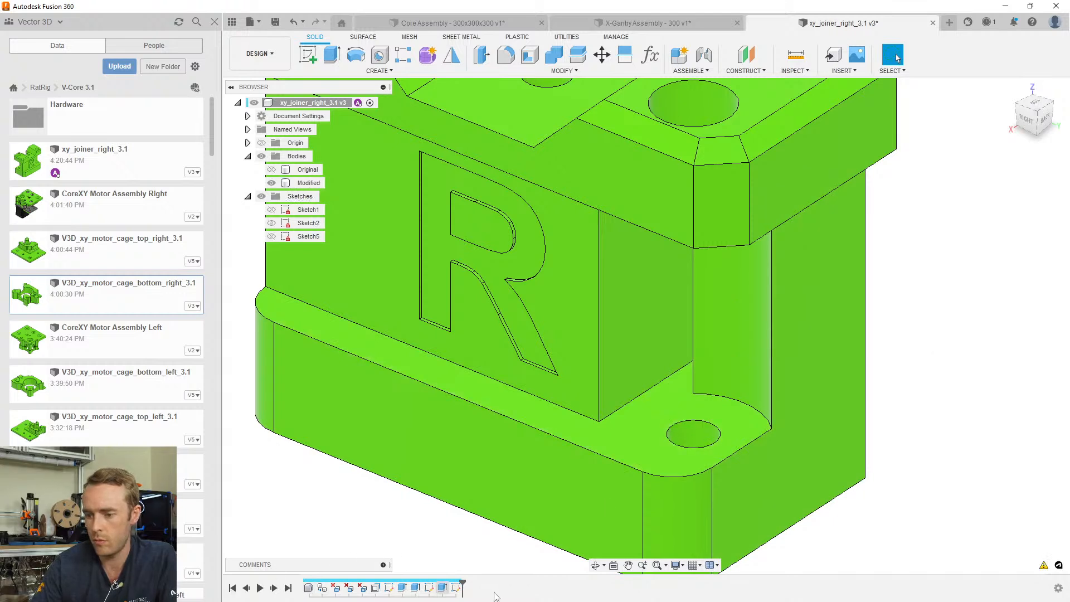
# Show the ledge sketch again and extrude its profile around the hole 13 mm upward to fill the lower part of the pocket
pyautogui.click(271, 236)
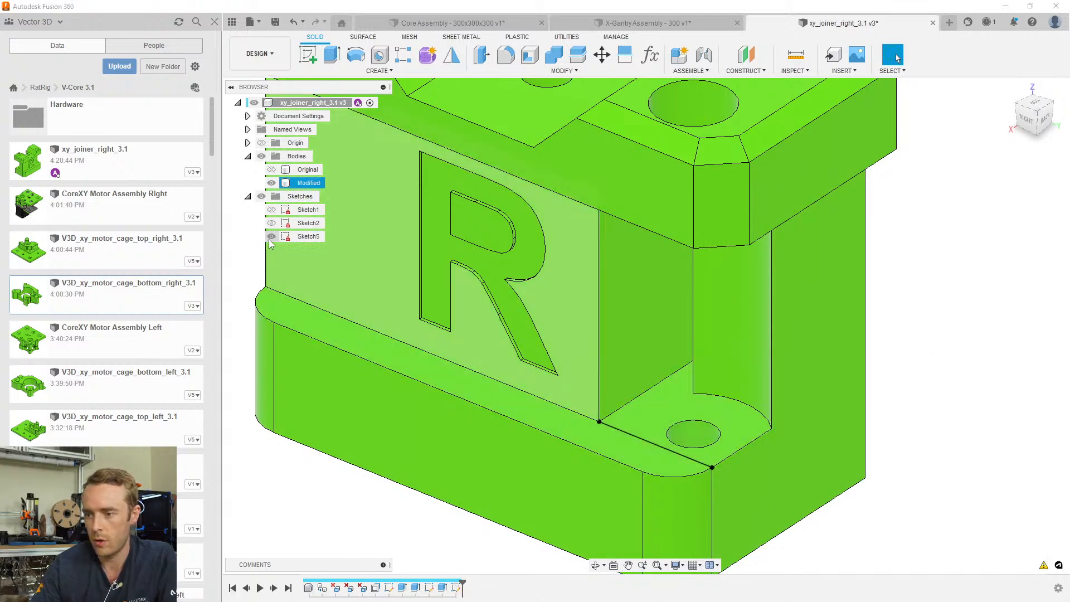
pyautogui.click(667, 418)
pyautogui.write('e')
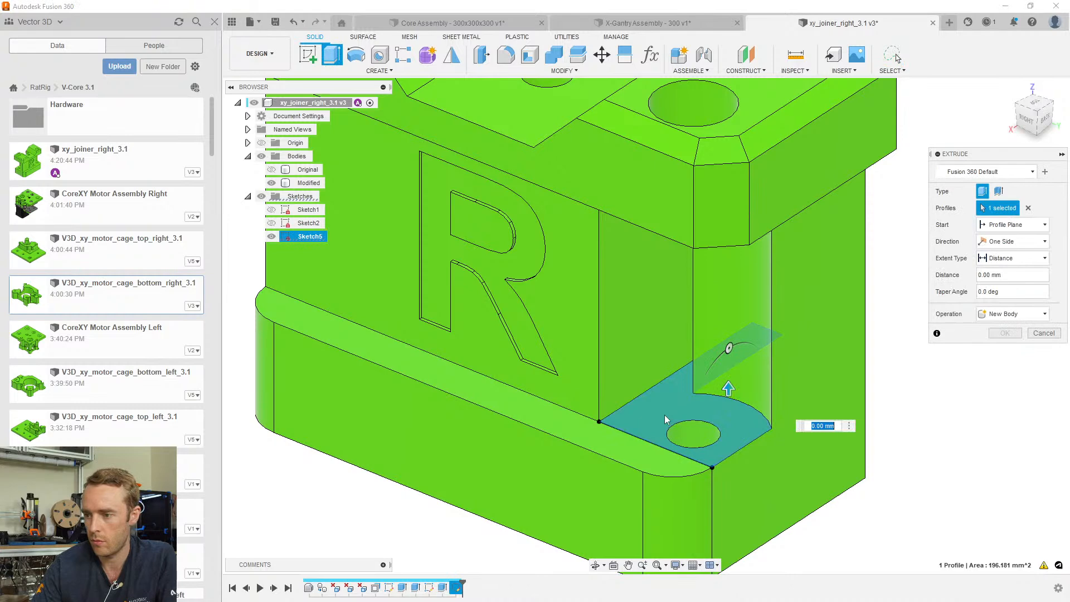
pyautogui.write('13')
pyautogui.press('Return')
# Create a sketch on the underside face of the joiner's upper flange
pyautogui.scroll(-5, 674, 431)
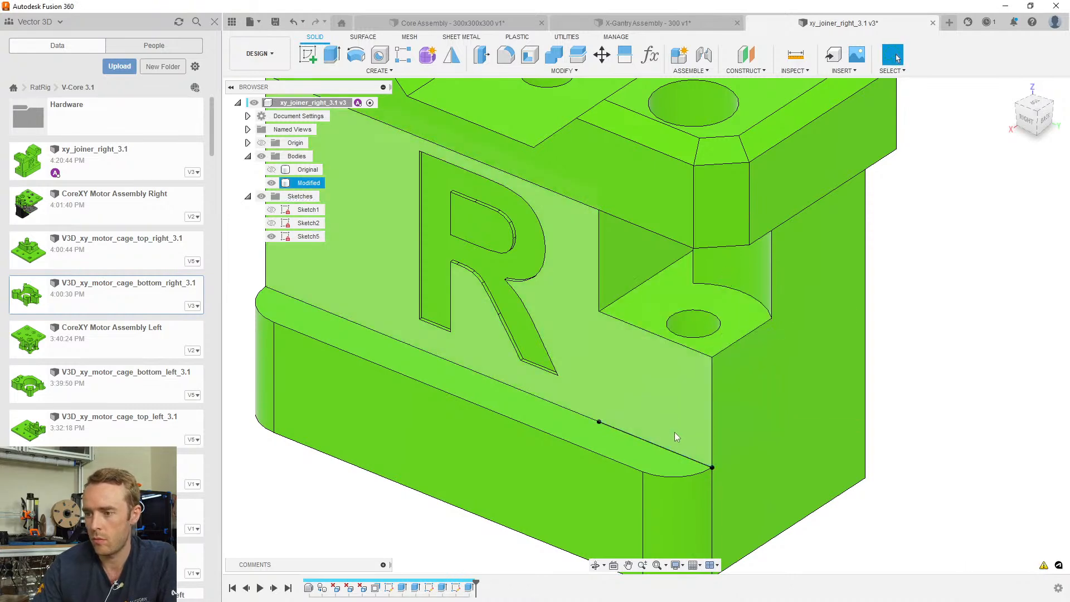
pyautogui.keyDown('shift'); pyautogui.moveTo(750, 274); pyautogui.dragTo(700, 303, button='middle'); pyautogui.keyUp('shift')
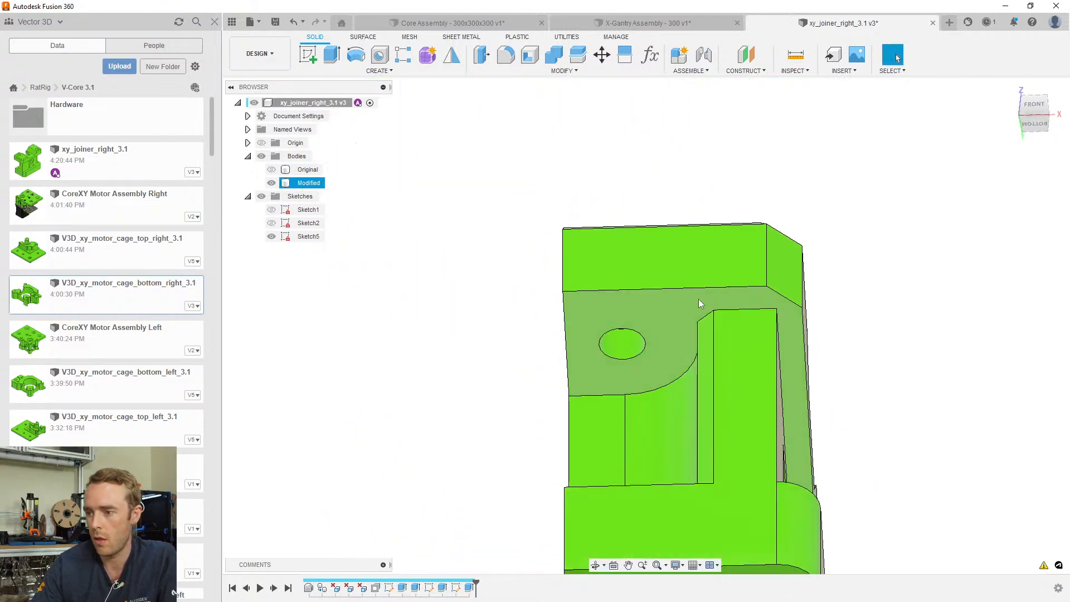
pyautogui.click(694, 302)
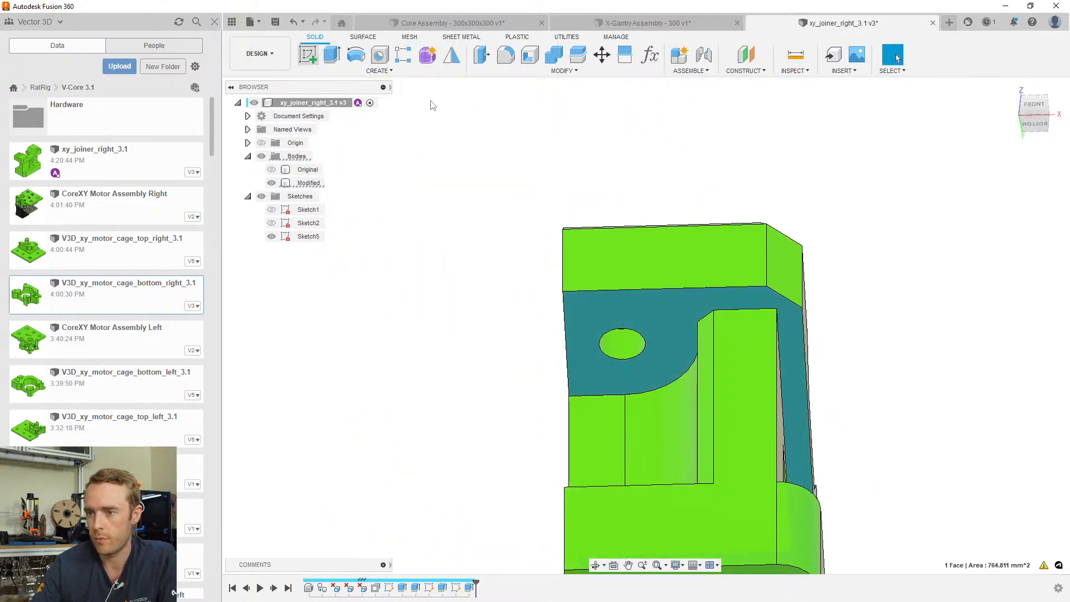
pyautogui.moveTo(659, 289)
pyautogui.keyDown('shift'); pyautogui.mouseDown(button='middle')
pyautogui.moveTo(640, 310)
pyautogui.moveTo(763, 301)
pyautogui.mouseUp(button='middle'); pyautogui.keyUp('shift')
pyautogui.scroll(3, 763, 301)
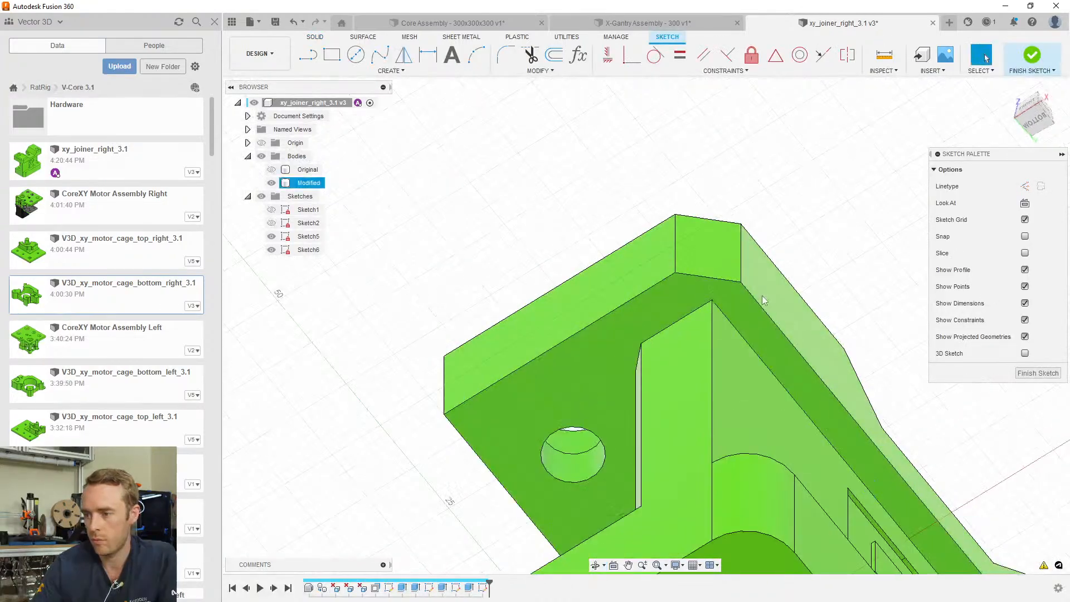
# Try to draw a line across the flange's underside from the wall's outer corner, perpendicular to the flange edge
pyautogui.press('l')
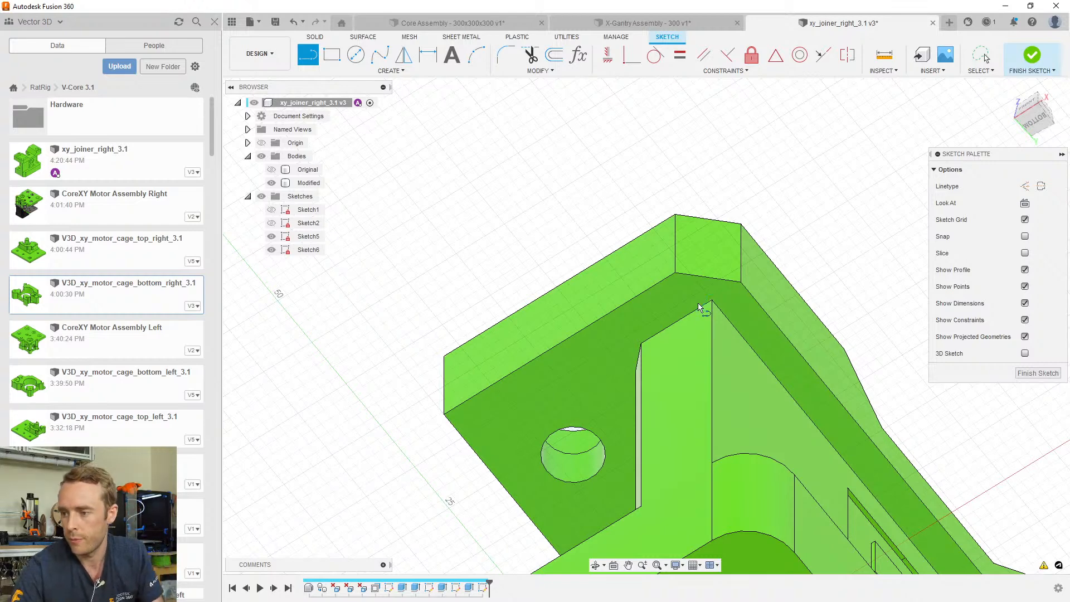
pyautogui.click(706, 301)
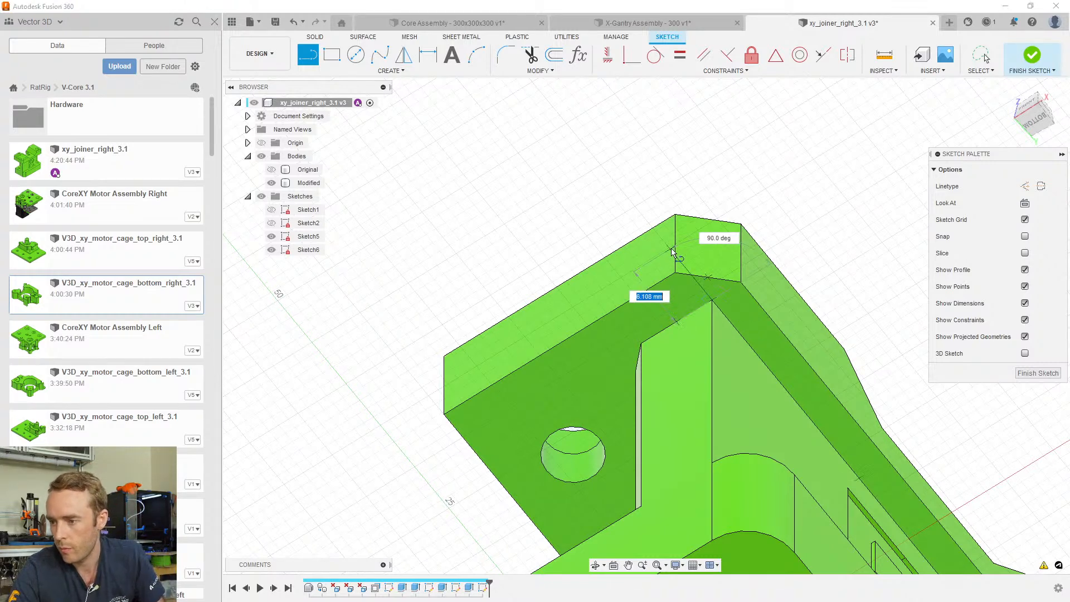
pyautogui.click(664, 245)
pyautogui.press('Escape')
pyautogui.moveTo(664, 245)
pyautogui.keyDown('shift'); pyautogui.mouseDown(button='middle')
pyautogui.moveTo(750, 376)
pyautogui.moveTo(711, 330)
pyautogui.mouseUp(button='middle'); pyautogui.keyUp('shift')
pyautogui.press('Escape')
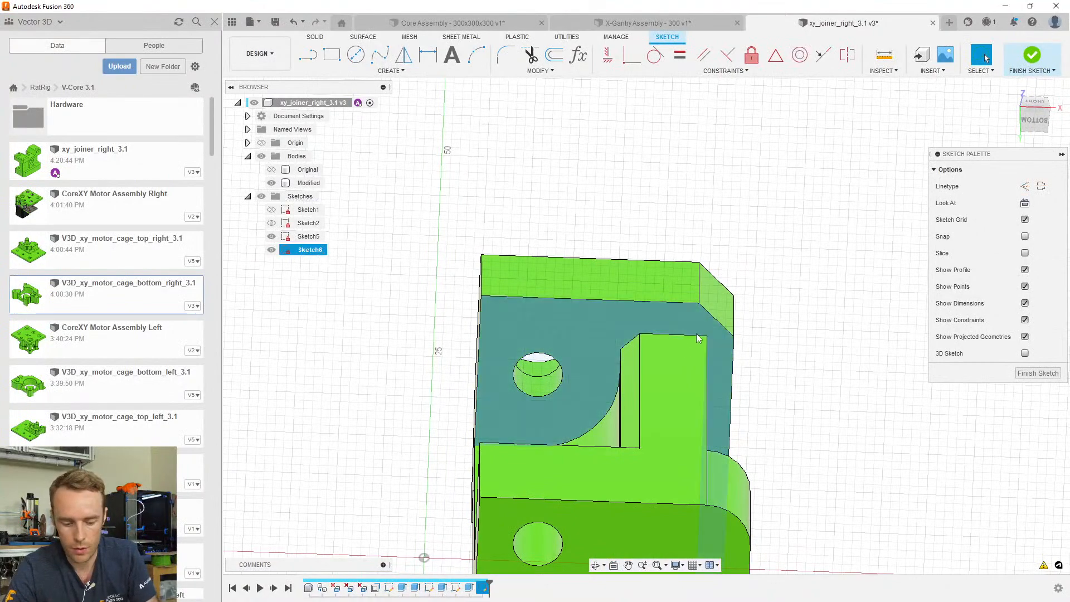
# Draw a line from the pocket's inner wall corner across the flange's underside past its outer edge, closing off the area around the hole
pyautogui.keyDown('shift'); pyautogui.moveTo(602, 359); pyautogui.dragTo(690, 370, button='middle'); pyautogui.keyUp('shift')
pyautogui.scroll(3, 647, 334)
pyautogui.press('l')
pyautogui.click(639, 312)
pyautogui.click(644, 175)
pyautogui.press('Escape')
pyautogui.keyDown('shift'); pyautogui.moveTo(630, 237); pyautogui.dragTo(609, 260, button='middle'); pyautogui.keyUp('shift')
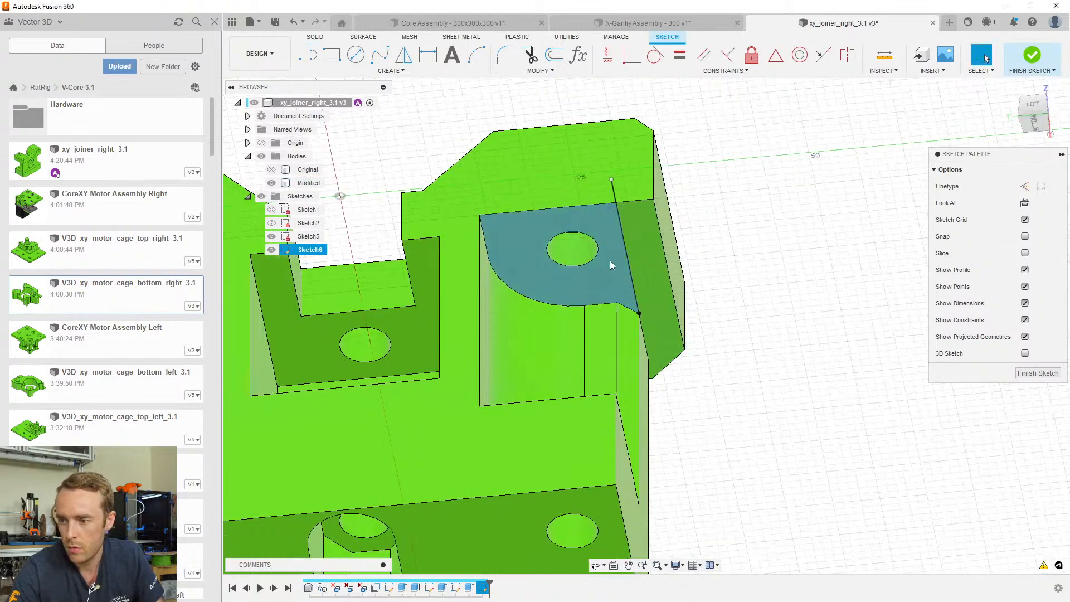
# Extrude the closed underside profile around the hole 10 mm downward
pyautogui.click(609, 259)
pyautogui.write('e10')
pyautogui.press('Return')
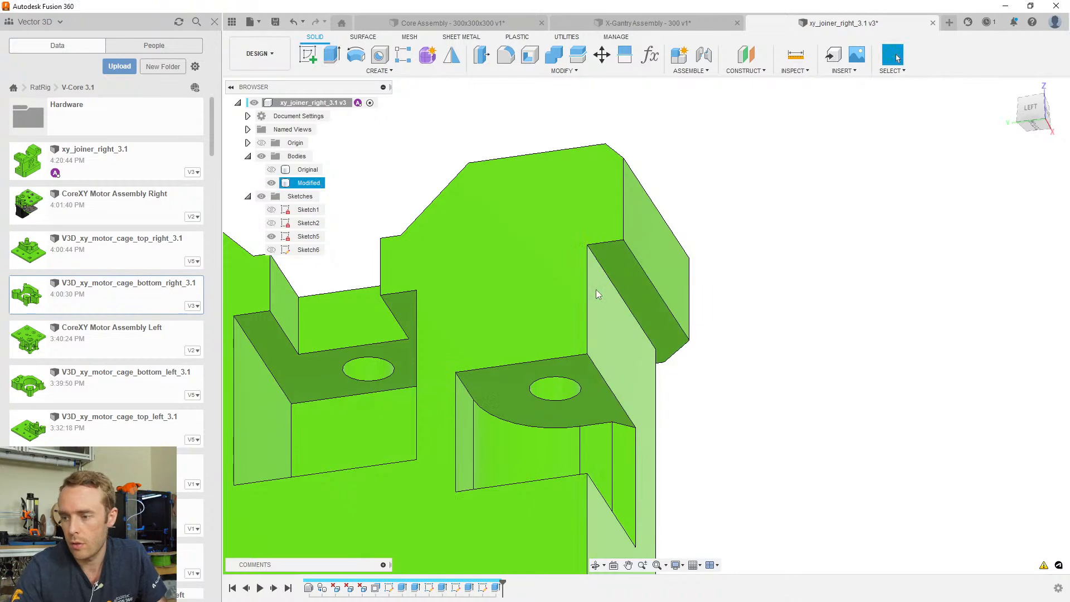
# Save the modified right XY joiner as a new version and switch to the X-Gantry Assembly - 300 document
pyautogui.scroll(-3, 596, 291)
pyautogui.scroll(3, 590, 362)
pyautogui.scroll(-2, 589, 363)
pyautogui.moveTo(565, 328); pyautogui.dragTo(802, 293, button='middle')
pyautogui.click(550, 303)
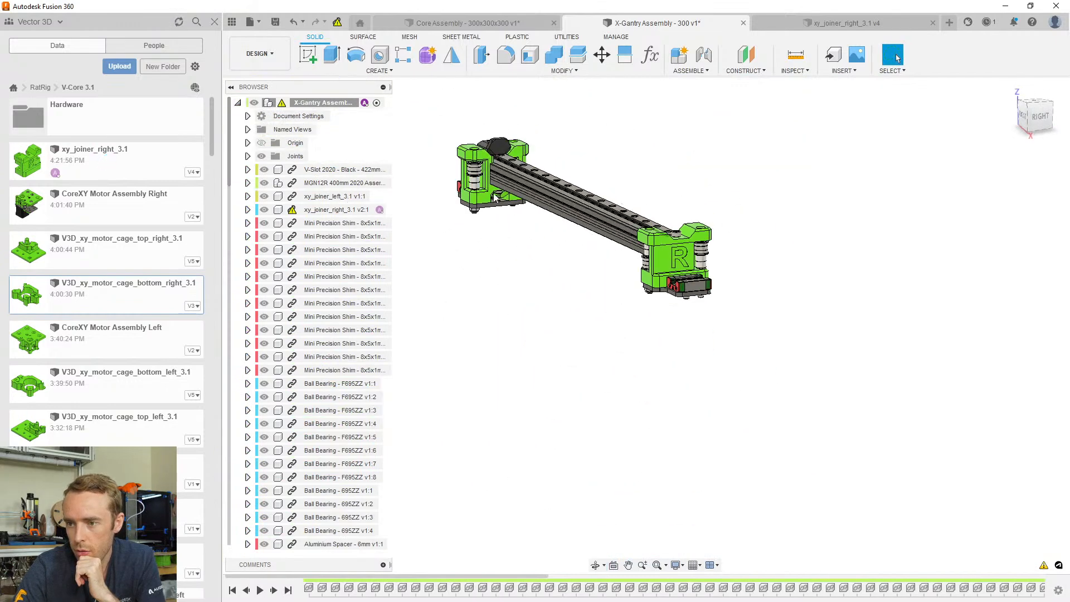
# Update the xy_joiner_right_3.1 reference in the gantry assembly to its latest version, v4
pyautogui.scroll(5, 543, 195)
pyautogui.scroll(-3, 558, 180)
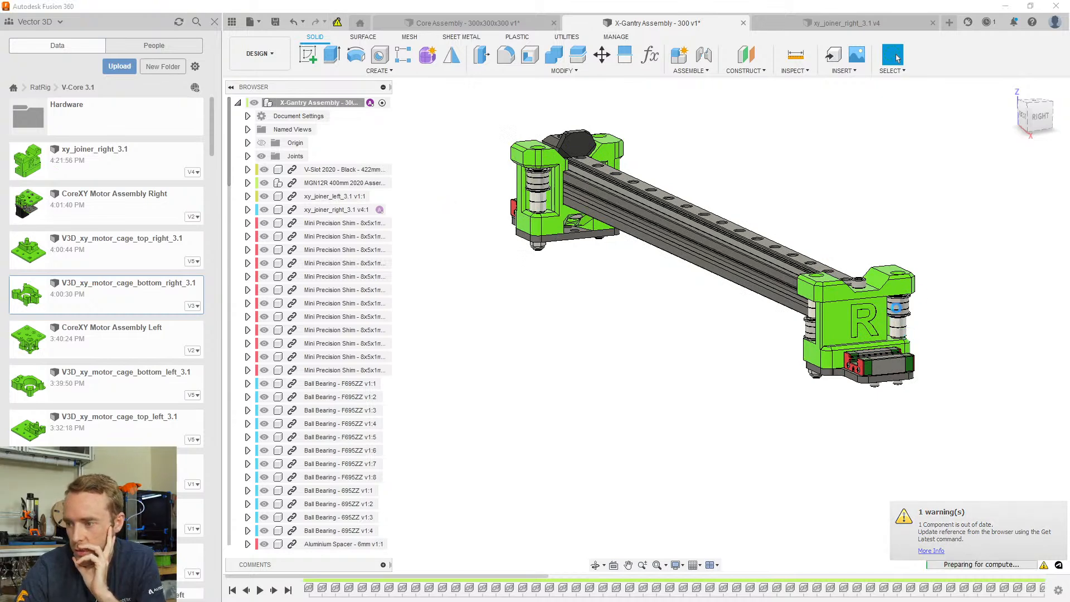
pyautogui.scroll(5, 901, 322)
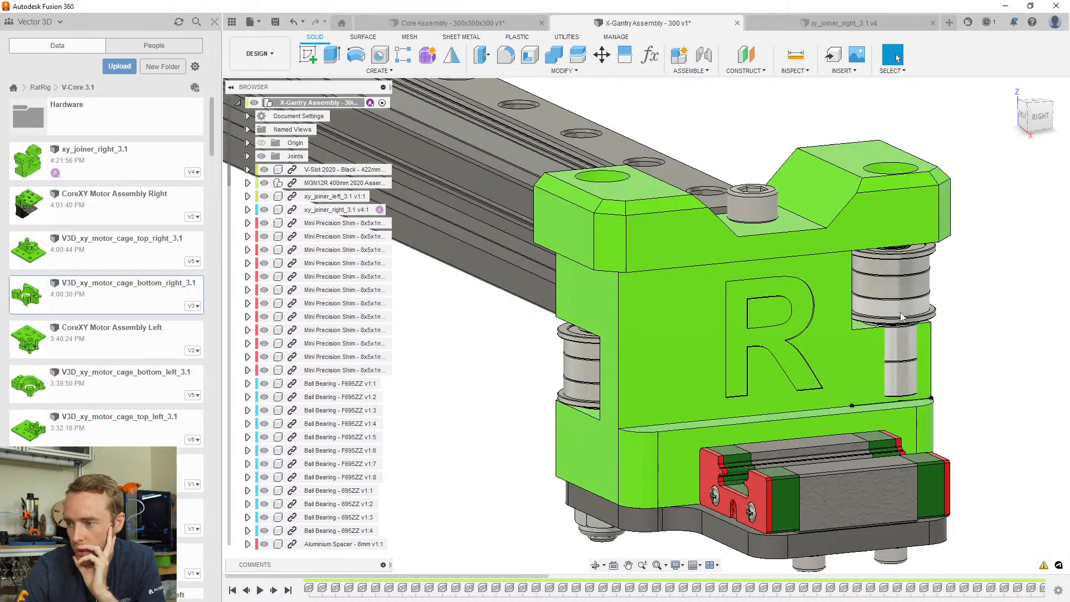
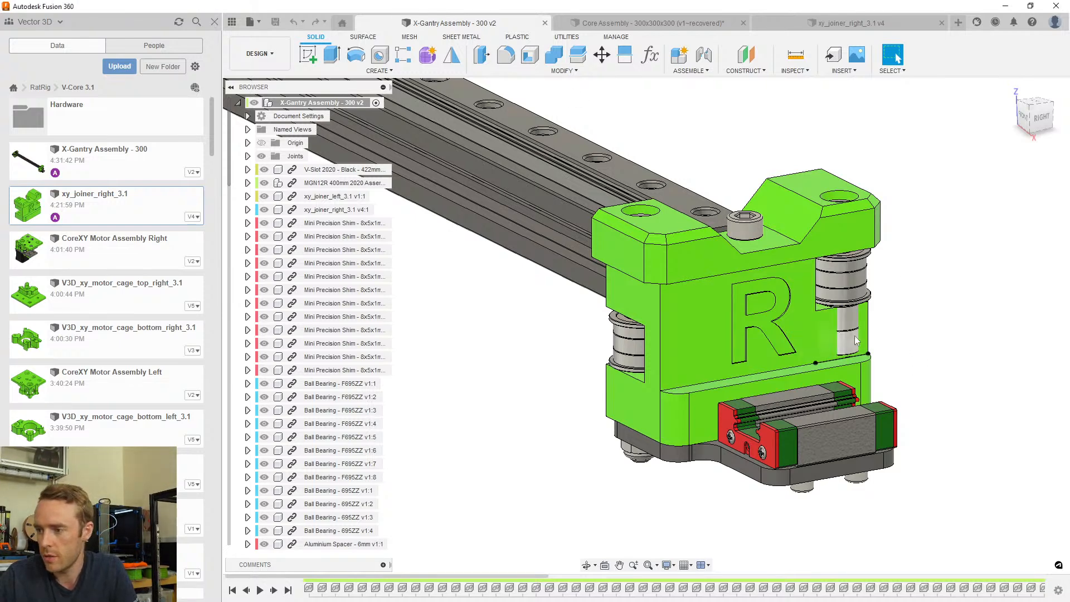
# Examine how the right XY joiner's reshaped pocket fits around the bearing stack beside the R marking
pyautogui.scroll(4, 854, 335)
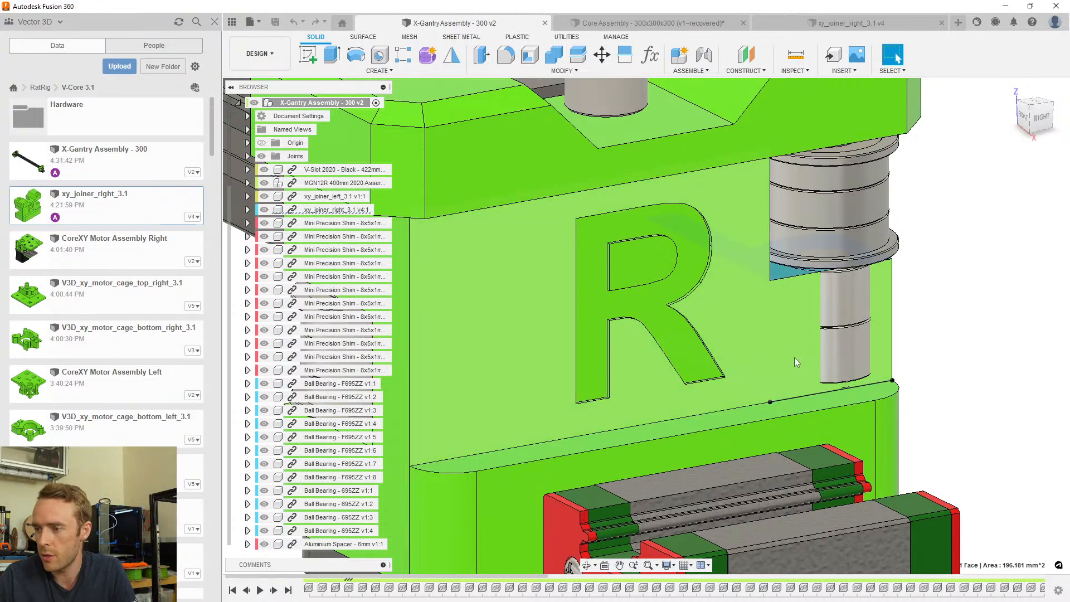
pyautogui.scroll(-4, 795, 357)
pyautogui.keyDown('shift'); pyautogui.moveTo(798, 347); pyautogui.dragTo(752, 341, button='middle'); pyautogui.keyUp('shift')
pyautogui.moveTo(592, 281); pyautogui.dragTo(727, 332, button='middle')
pyautogui.scroll(-4, 727, 331)
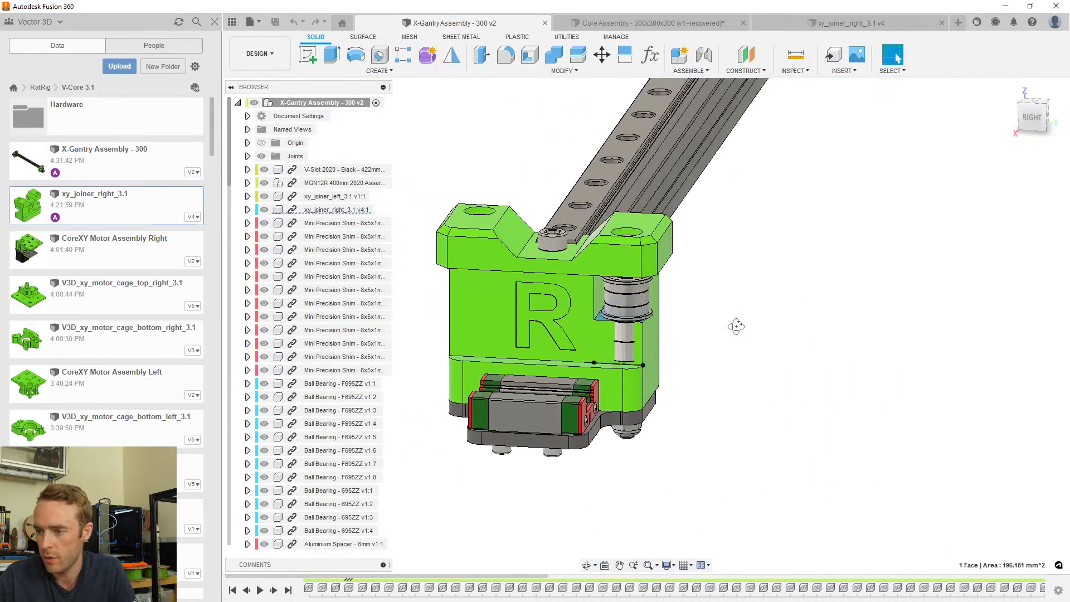
pyautogui.scroll(6, 665, 410)
pyautogui.scroll(5, 647, 393)
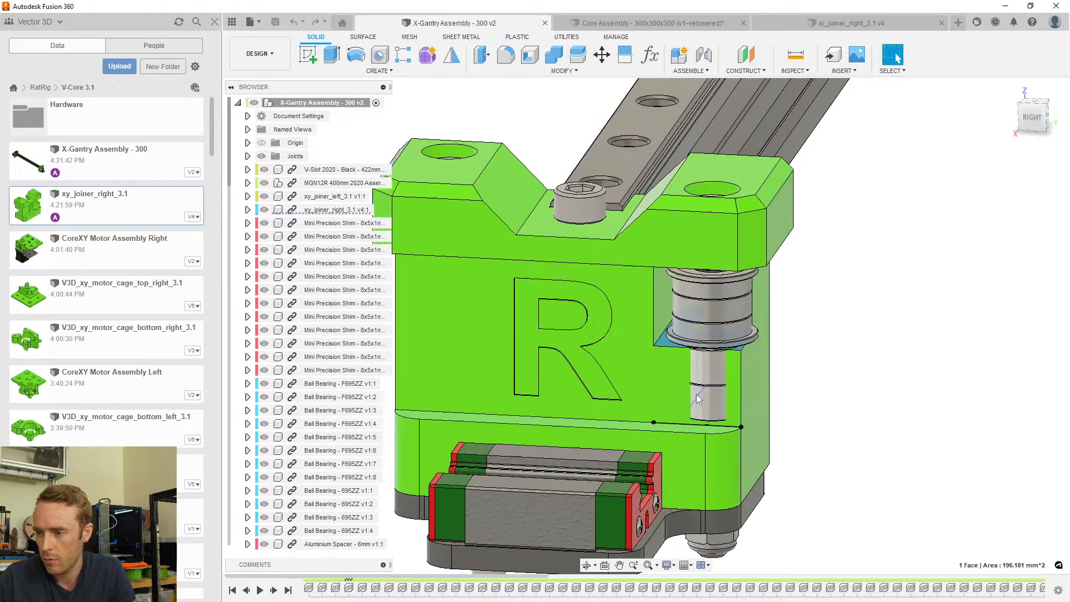
pyautogui.press('Escape')
pyautogui.scroll(-8, 710, 390)
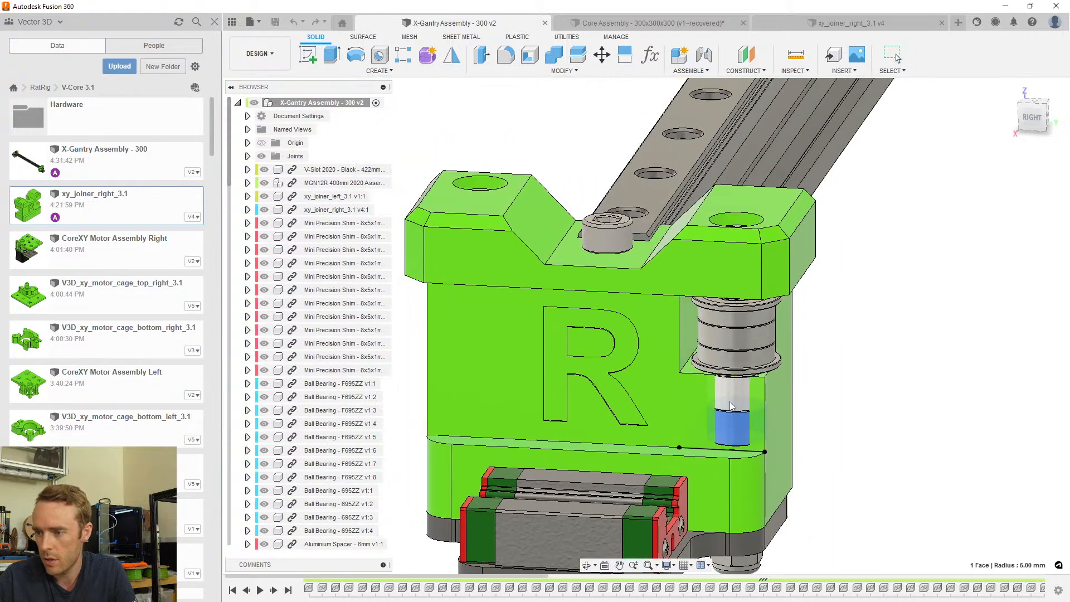
# Inspect the two spacers and the shims on the bearing stack against the pocket's height in the right side view
pyautogui.scroll(6, 747, 307)
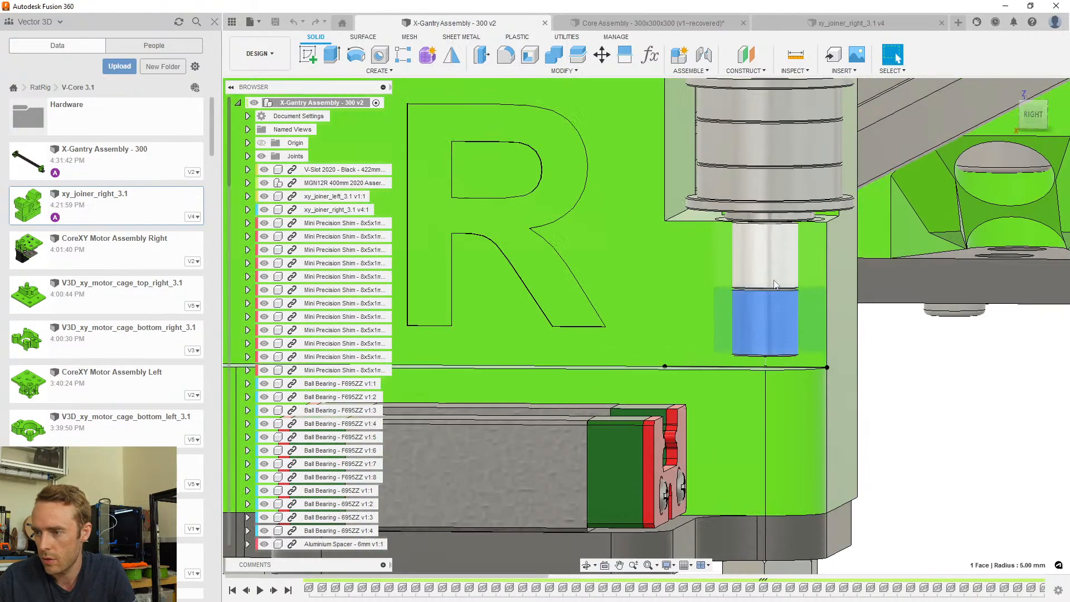
pyautogui.scroll(-4, 757, 280)
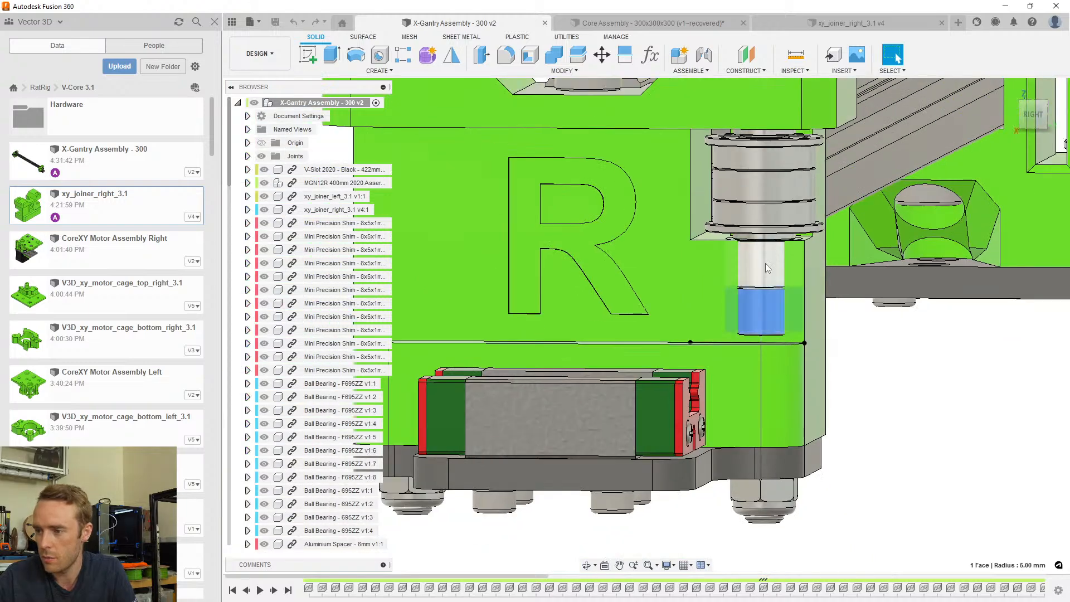
pyautogui.scroll(6, 782, 248)
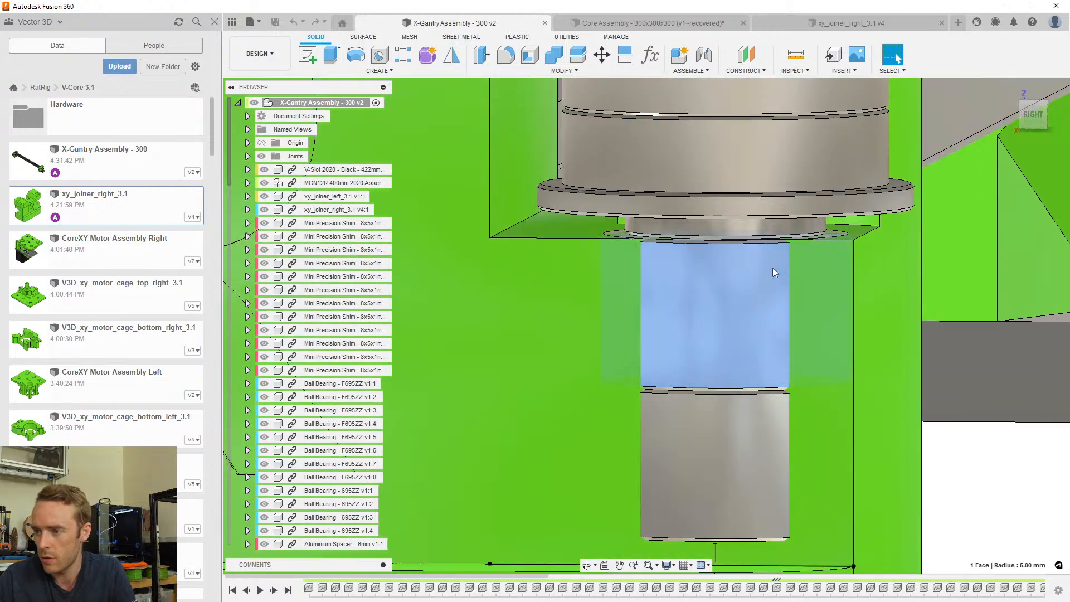
pyautogui.scroll(-5, 773, 262)
pyautogui.keyDown('shift'); pyautogui.moveTo(767, 250); pyautogui.dragTo(773, 244, button='middle'); pyautogui.keyUp('shift')
pyautogui.click(1025, 113)
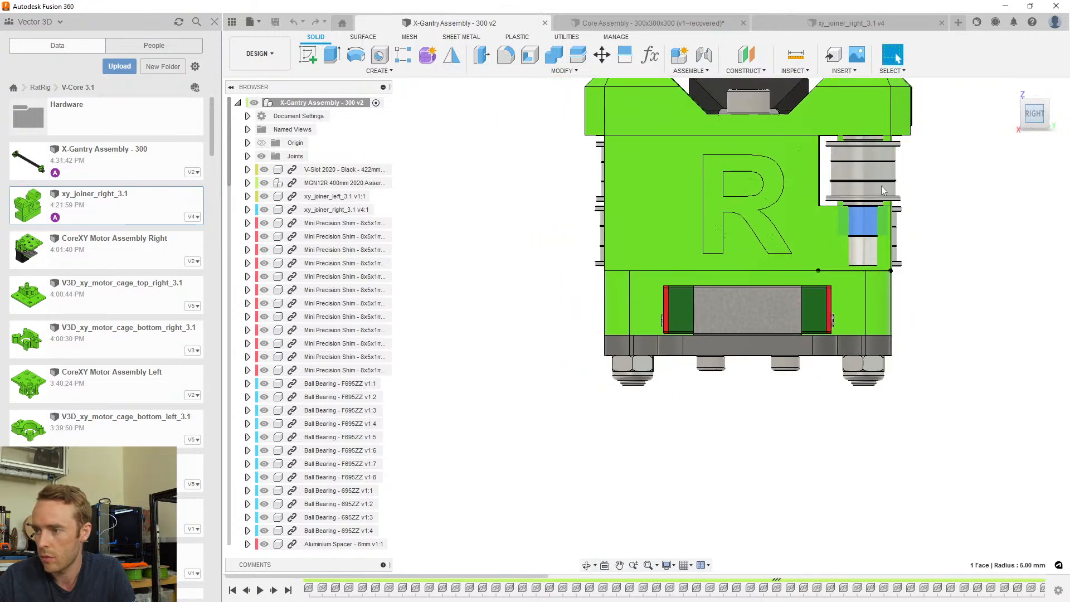
pyautogui.scroll(5, 857, 191)
pyautogui.scroll(-3, 855, 228)
pyautogui.scroll(4, 855, 156)
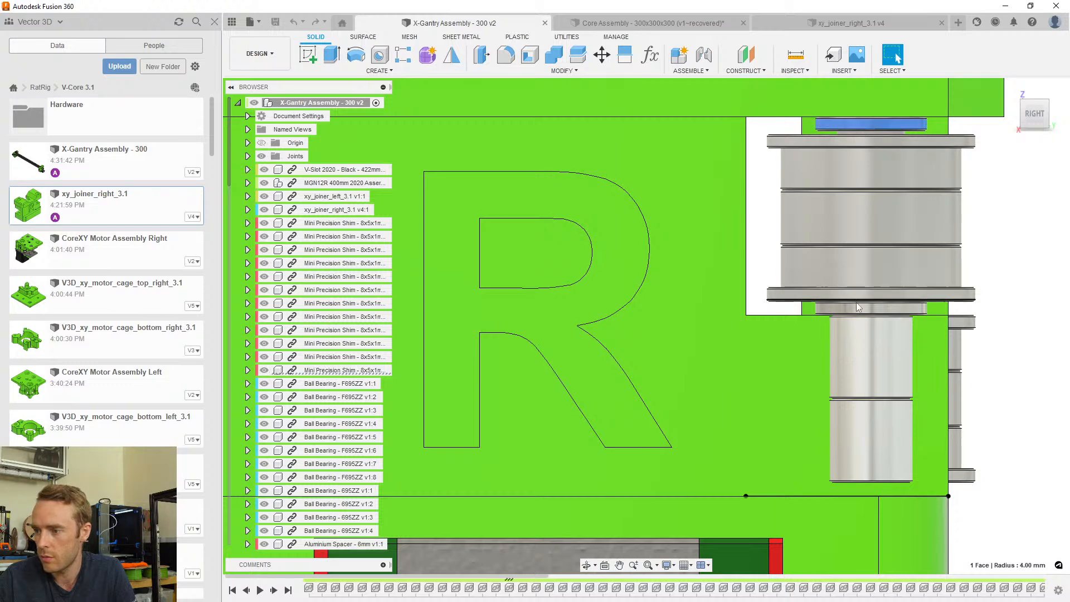
pyautogui.scroll(-2, 811, 163)
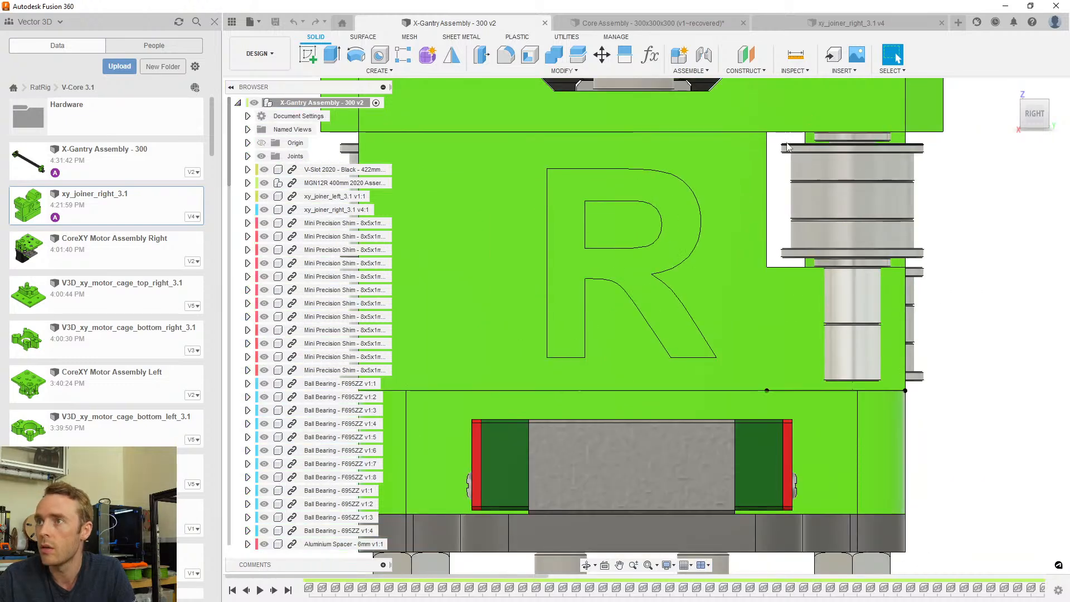
# Check the joiner's inner side and switch to the Core Assembly - 300x300x300 document
pyautogui.scroll(-5, 796, 237)
pyautogui.scroll(3, 796, 242)
pyautogui.keyDown('shift'); pyautogui.moveTo(796, 241); pyautogui.dragTo(599, 296, button='middle'); pyautogui.keyUp('shift')
pyautogui.scroll(-2, 644, 205)
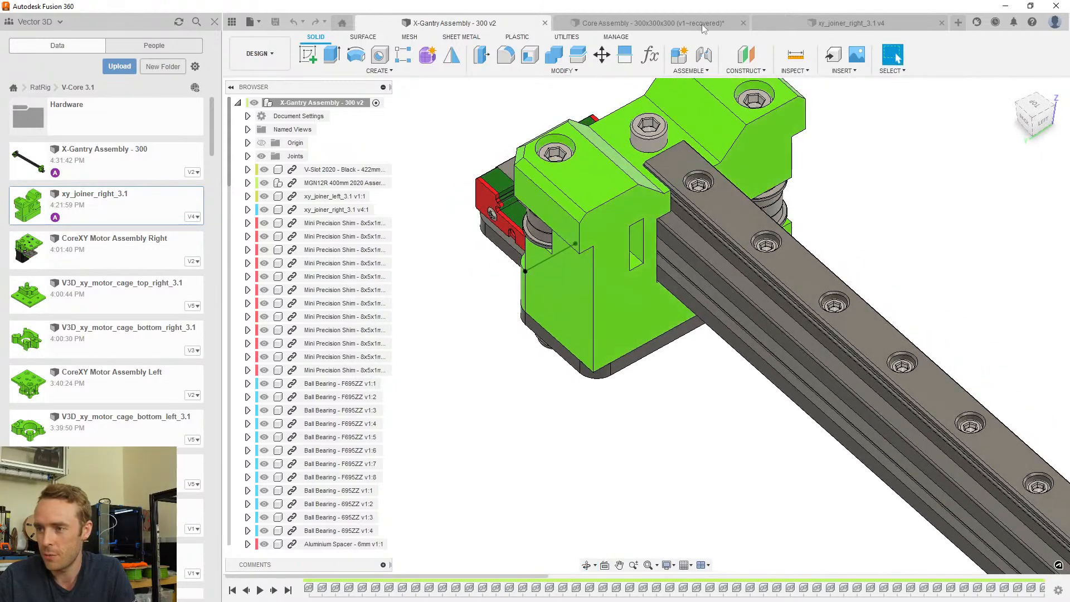
pyautogui.click(766, 23)
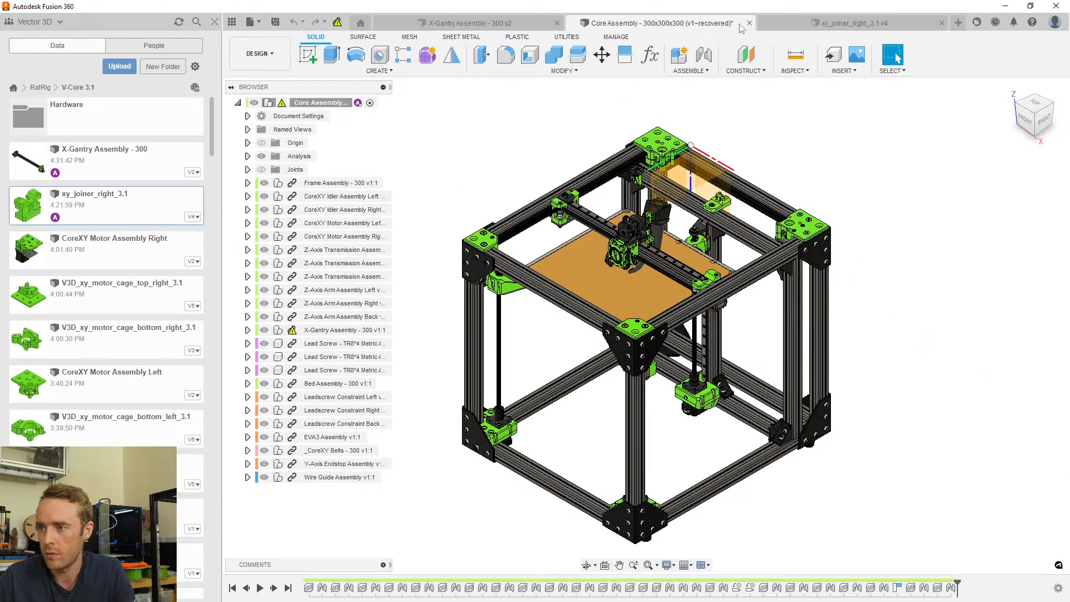
# Switch to the xy_joiner_right_3.1 document and examine the joiner from its R side round to the pocket side
pyautogui.click(852, 23)
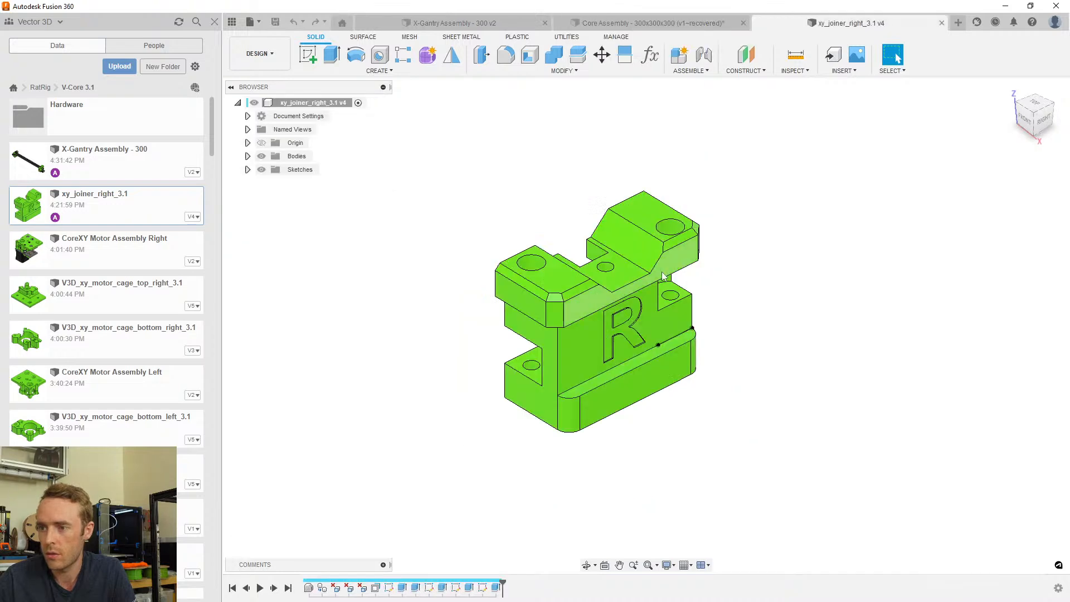
pyautogui.scroll(5, 651, 301)
pyautogui.keyDown('shift'); pyautogui.moveTo(651, 302); pyautogui.dragTo(888, 313, button='middle'); pyautogui.keyUp('shift')
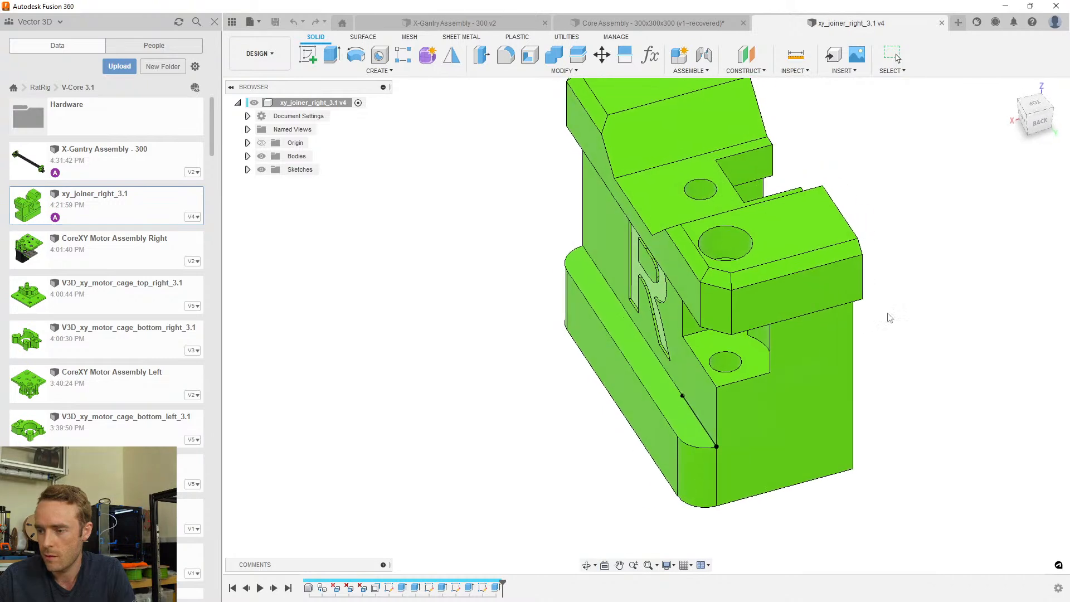
pyautogui.scroll(2, 757, 386)
pyautogui.scroll(-4, 767, 402)
pyautogui.keyDown('shift'); pyautogui.moveTo(811, 402); pyautogui.dragTo(610, 322, button='middle'); pyautogui.keyUp('shift')
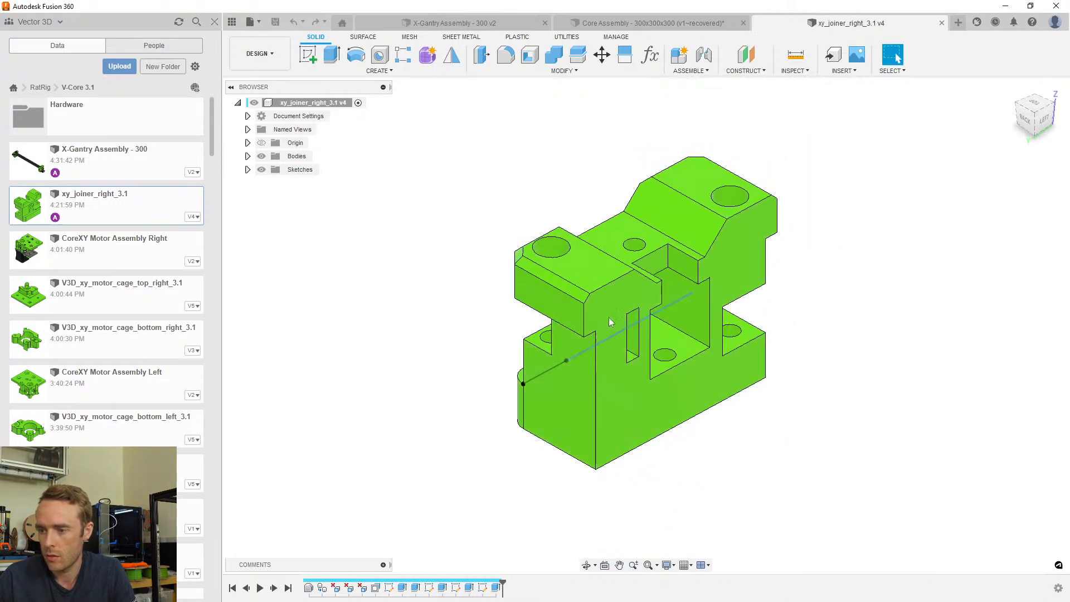
# Chamfer the vertical corner edge below the overhang on the joiner's pocket side with the Two Distance type, 4 mm and 6 mm
pyautogui.click(527, 73)
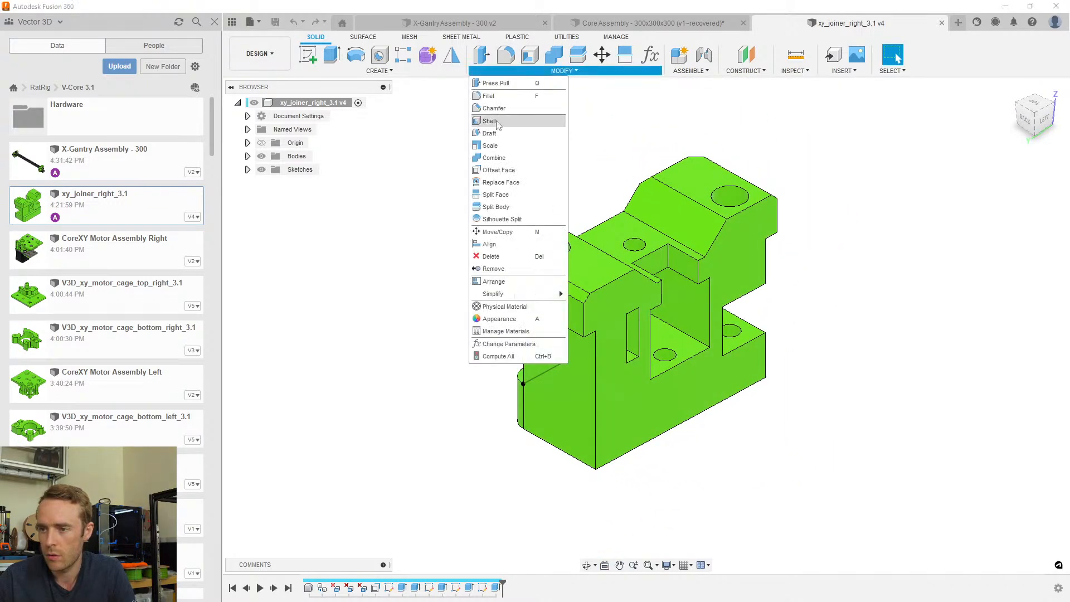
pyautogui.click(505, 115)
pyautogui.scroll(3, 591, 379)
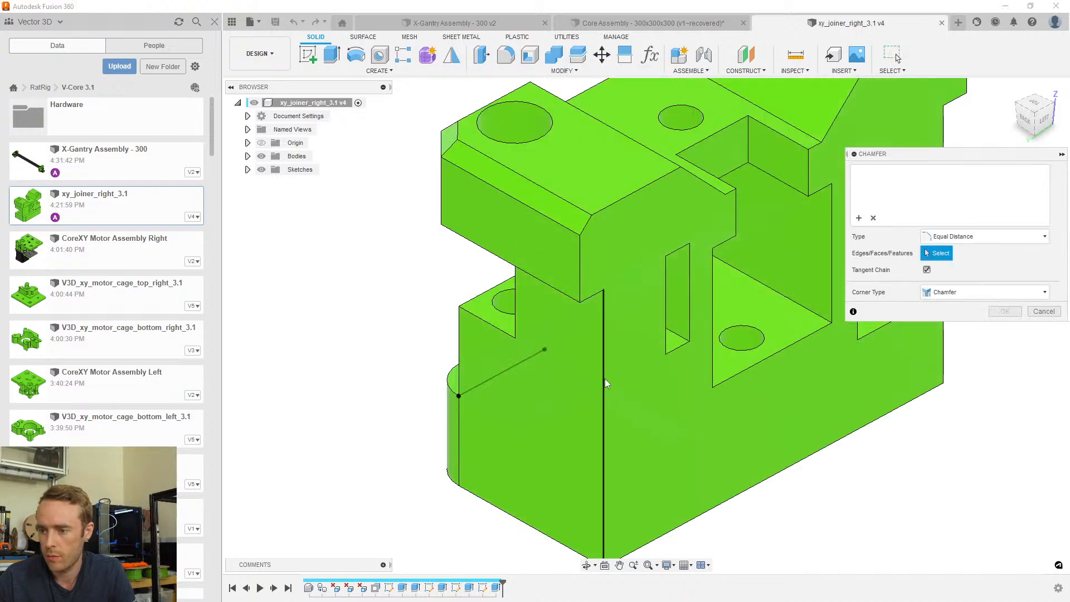
pyautogui.click(607, 400)
pyautogui.scroll(-3, 607, 400)
pyautogui.scroll(3, 612, 403)
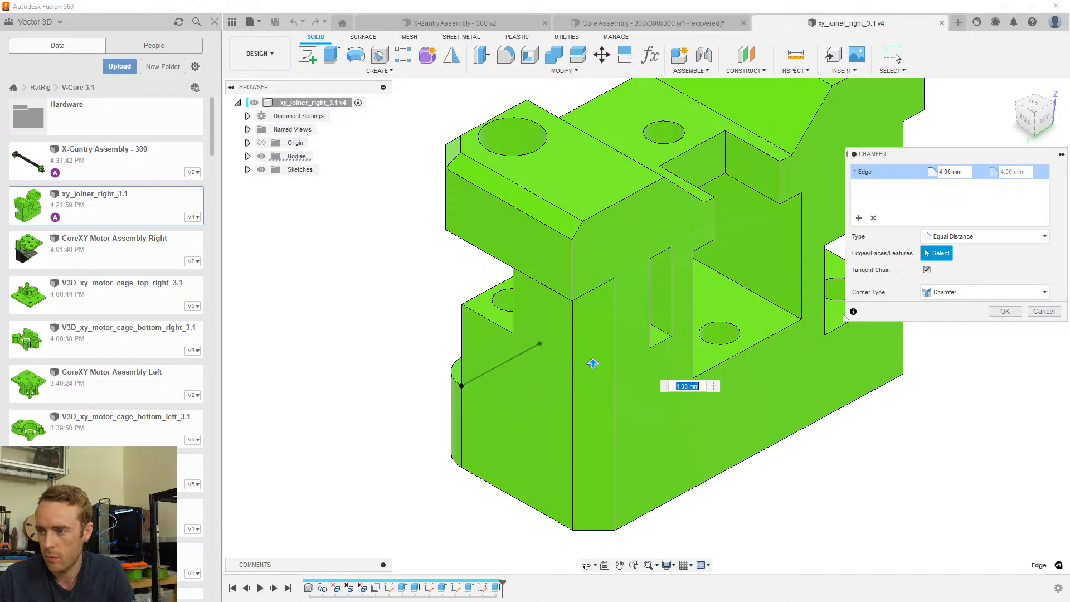
pyautogui.click(952, 264)
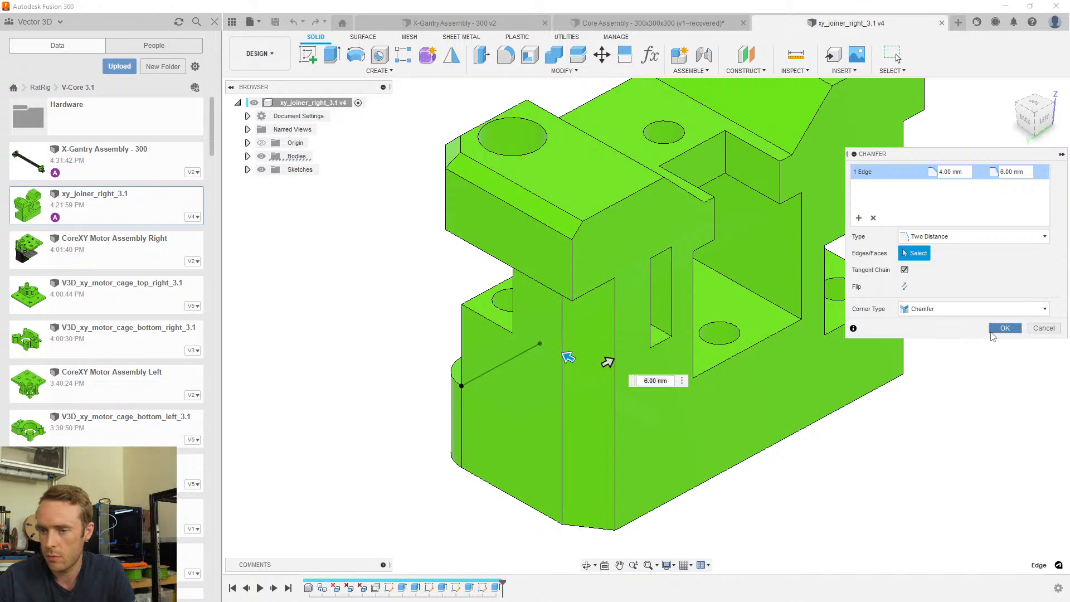
pyautogui.click(1004, 328)
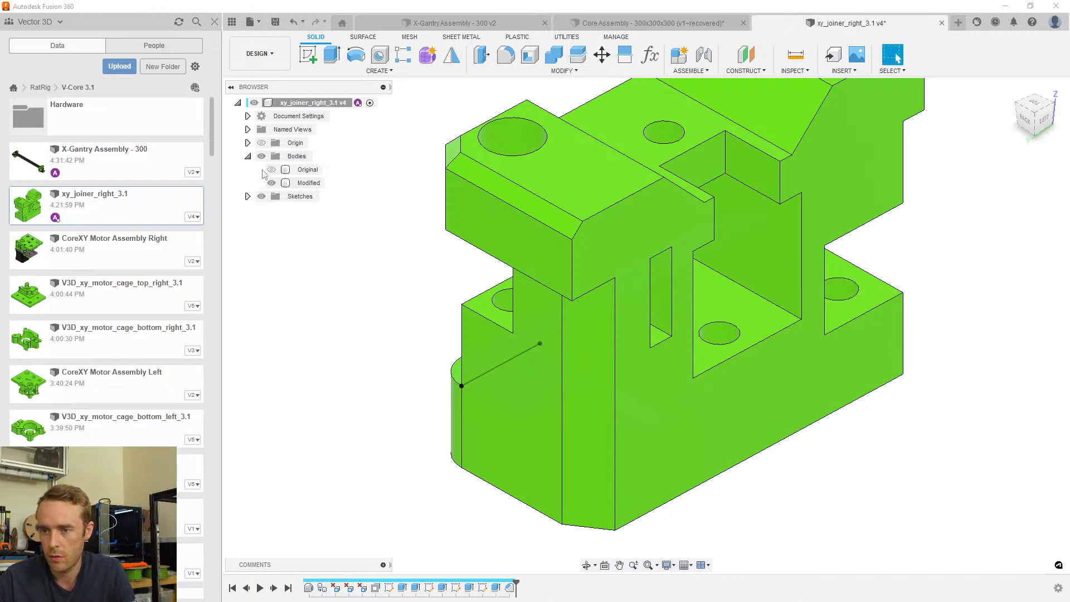
# Show the Original body for comparison and set the corner chamfer's distances to 5 mm and 8 mm
pyautogui.click(272, 170)
pyautogui.click(272, 171)
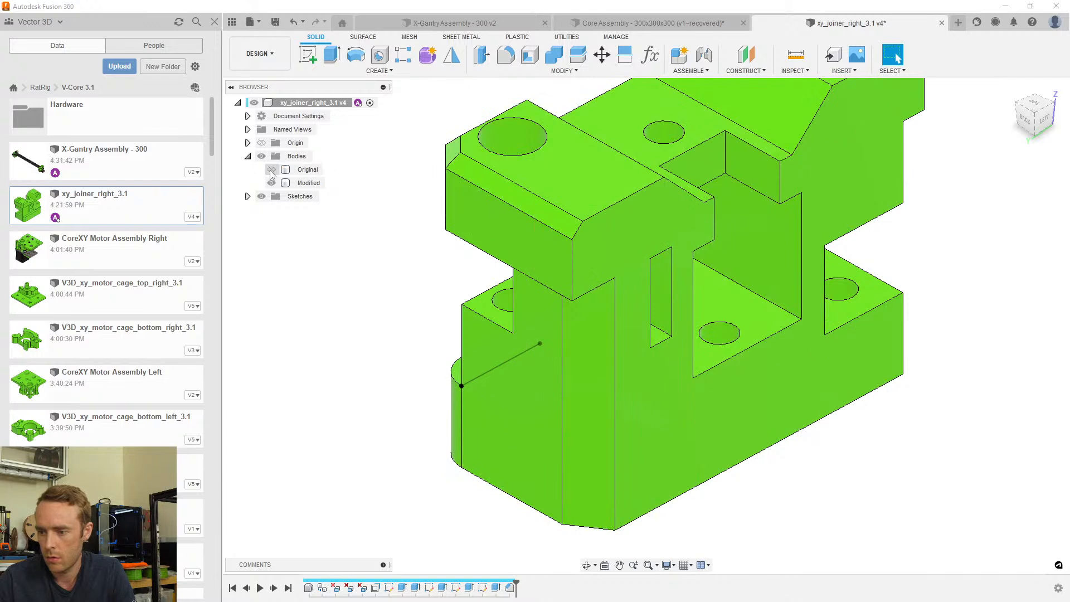
pyautogui.click(271, 170)
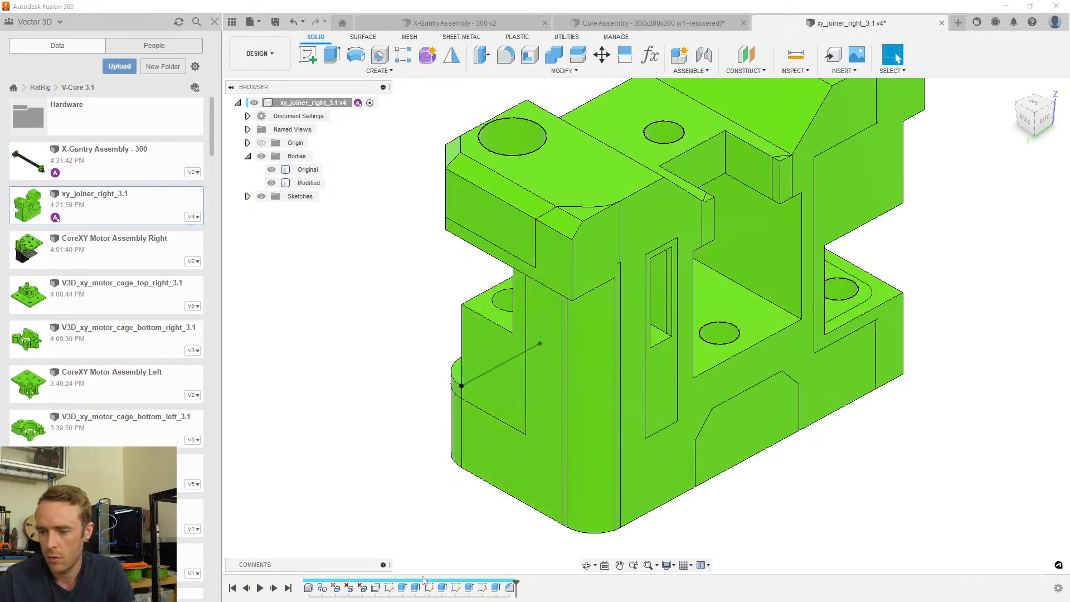
pyautogui.doubleClick(510, 588)
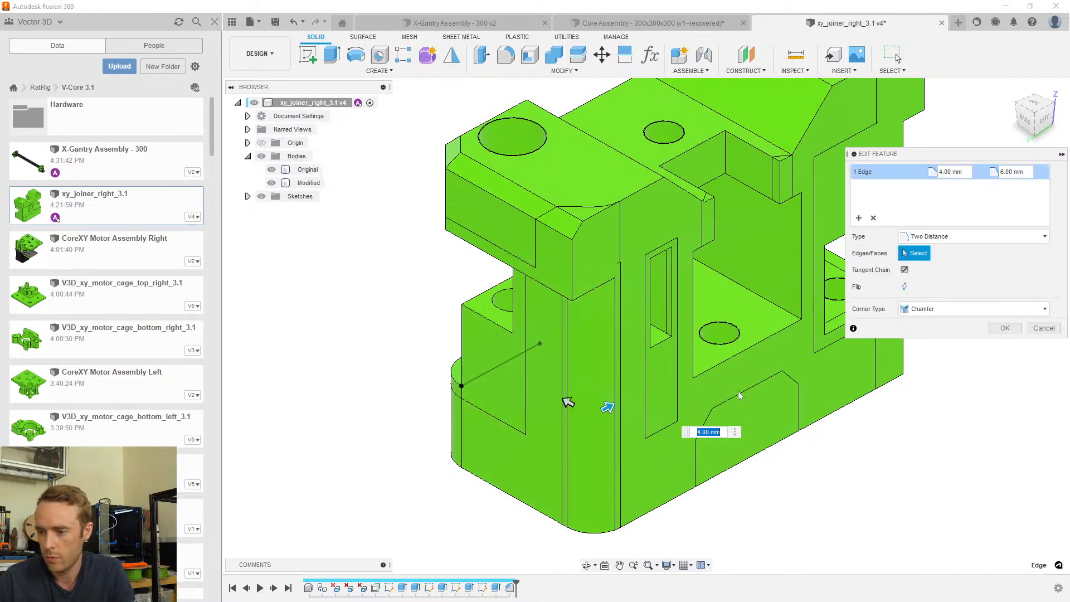
pyautogui.scroll(4, 616, 426)
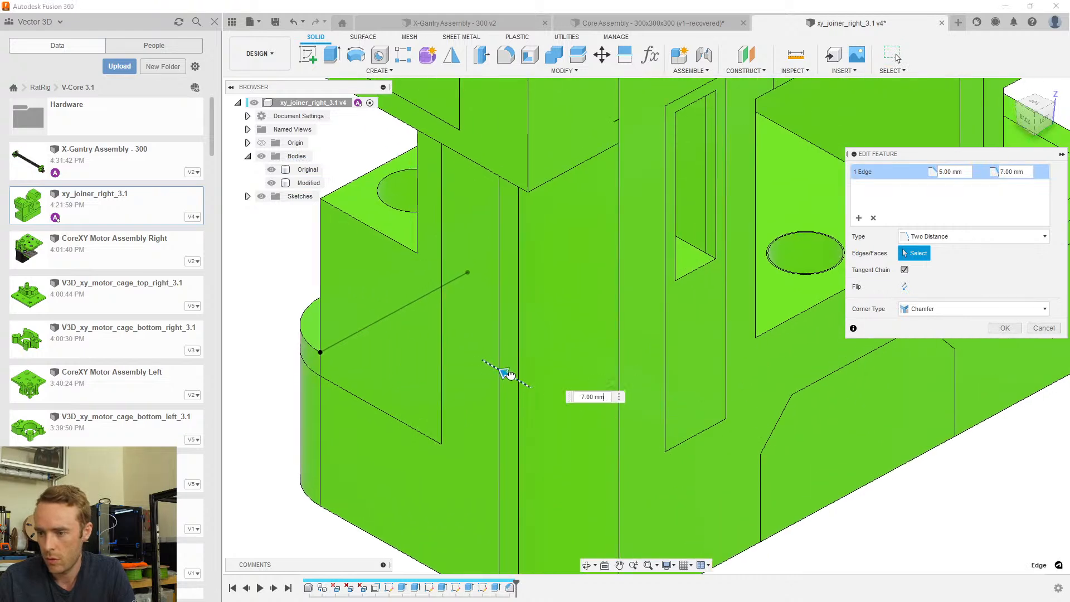
pyautogui.scroll(-4, 677, 365)
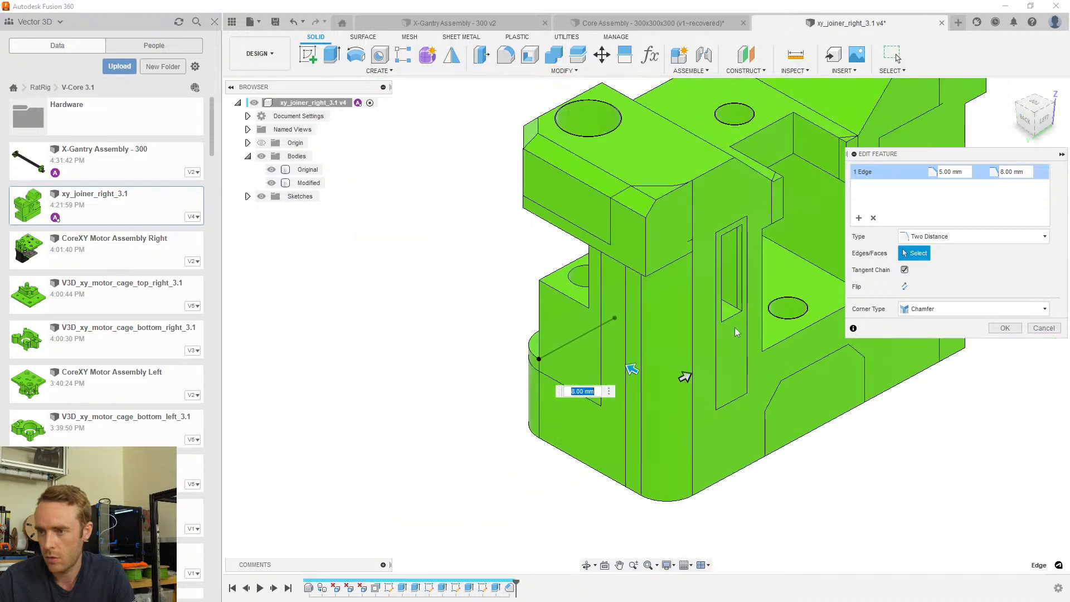
pyautogui.scroll(3, 697, 334)
pyautogui.click(985, 328)
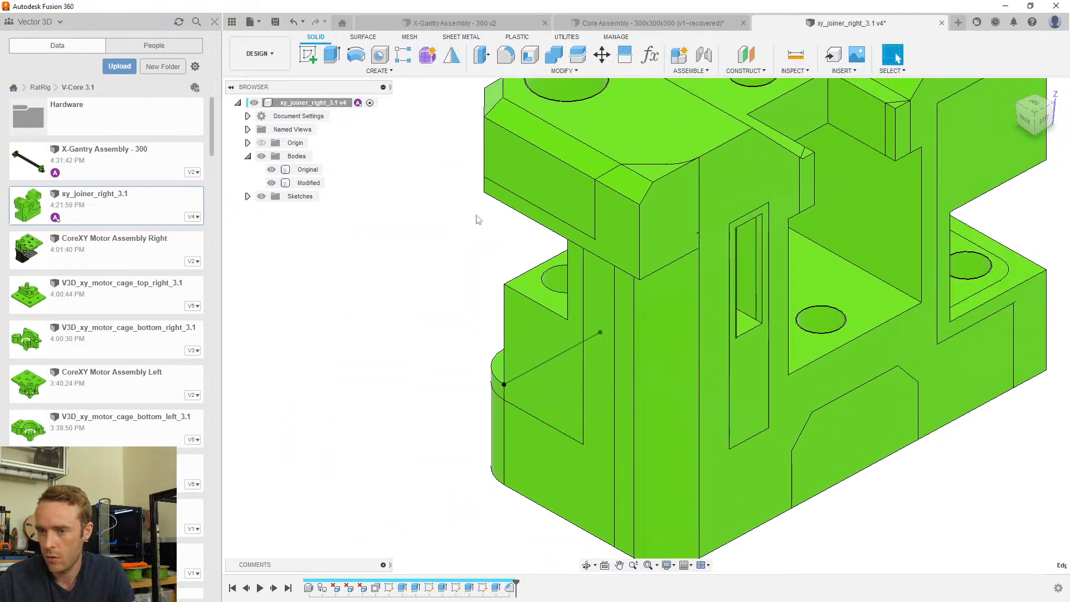
# Hide the Original body and examine the chamfered corner and the back and R sides of the joiner
pyautogui.click(272, 170)
pyautogui.scroll(-4, 521, 316)
pyautogui.scroll(1, 608, 353)
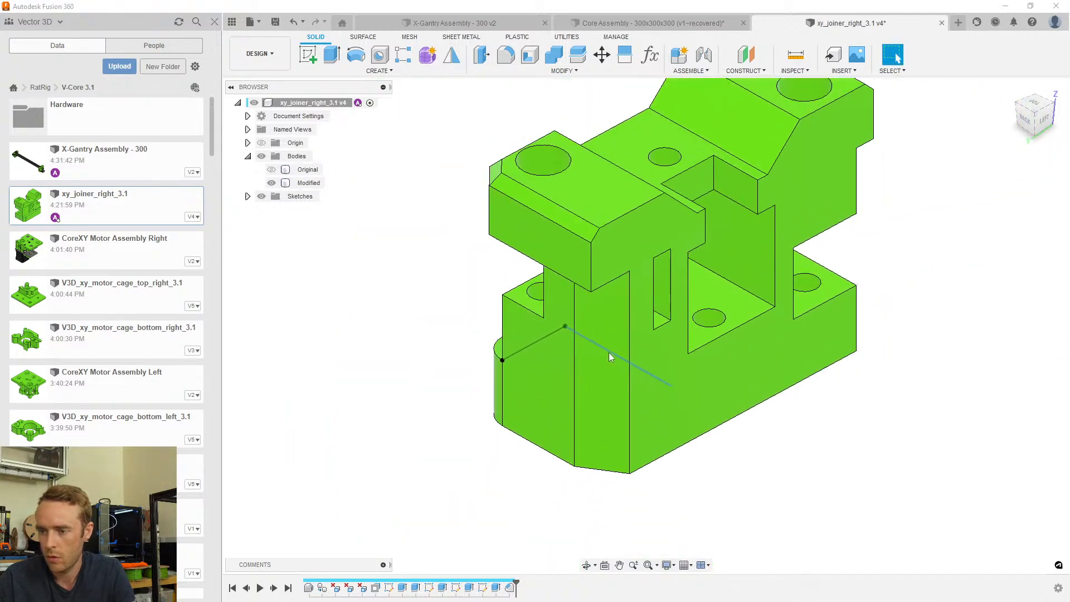
pyautogui.moveTo(608, 353); pyautogui.dragTo(660, 379, button='middle')
pyautogui.click(660, 379)
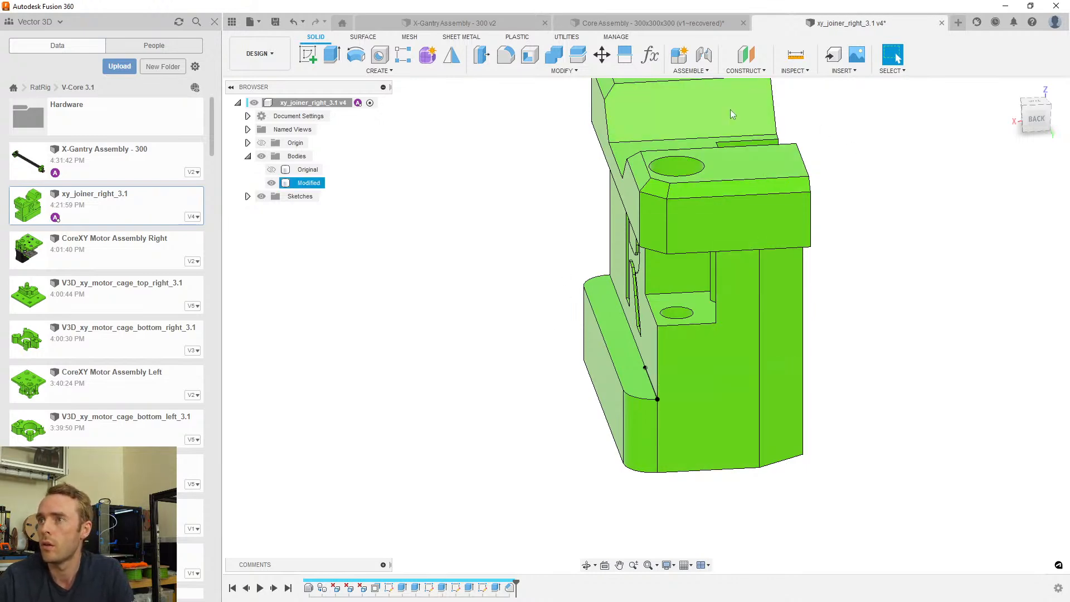
pyautogui.keyDown('shift'); pyautogui.moveTo(770, 227); pyautogui.dragTo(695, 232, button='middle'); pyautogui.keyUp('shift')
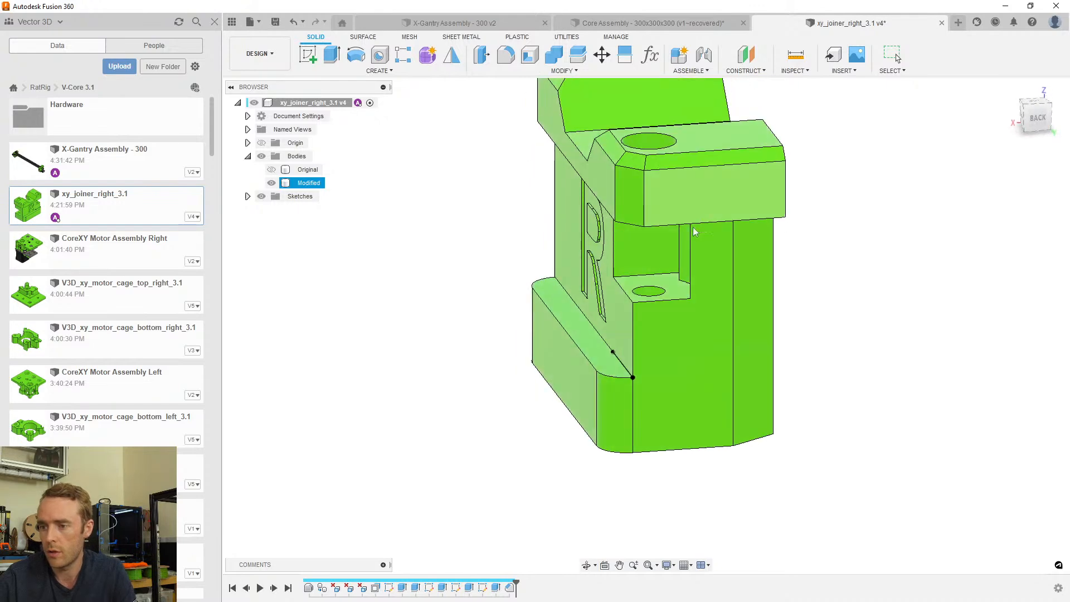
pyautogui.click(583, 333)
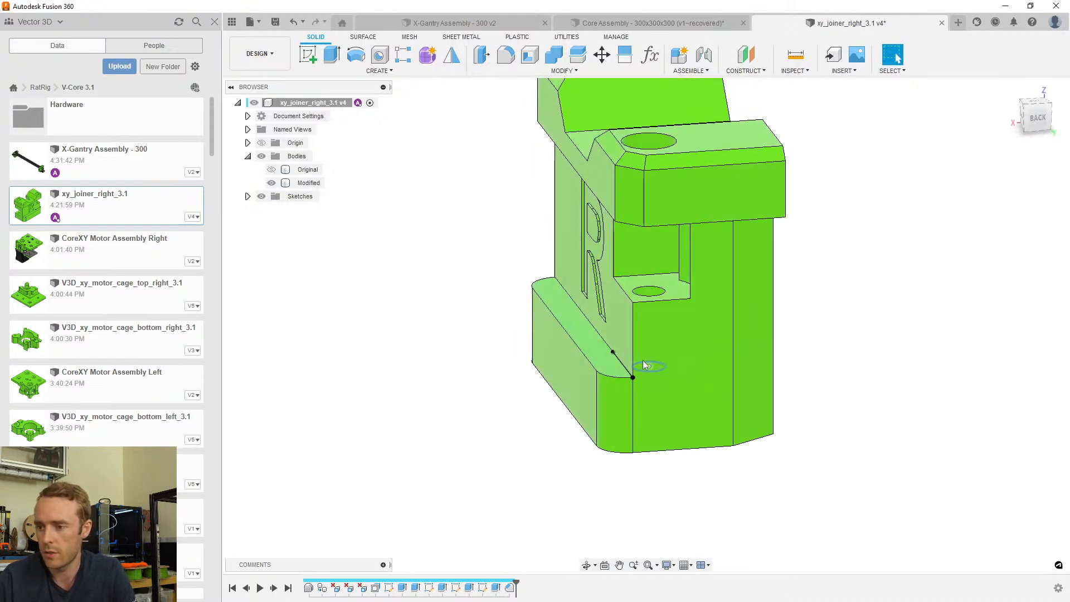
pyautogui.keyDown('shift'); pyautogui.moveTo(661, 348); pyautogui.dragTo(638, 198, button='middle'); pyautogui.keyUp('shift')
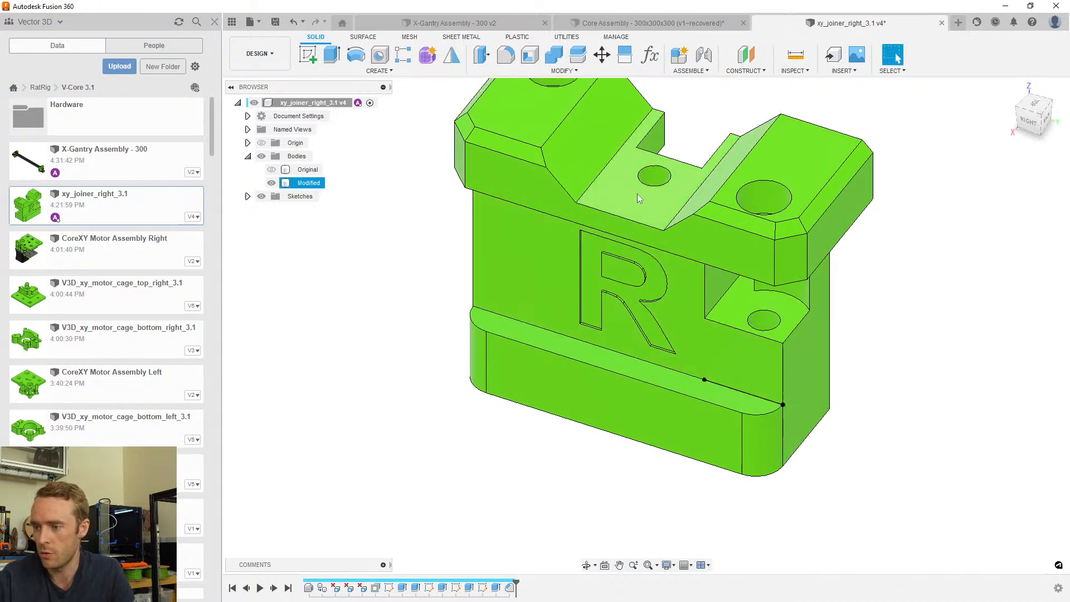
# Fillet the short vertical corner edge below the bolt-hole recess beside the R marking with a 2.5 mm radius
pyautogui.click(506, 55)
pyautogui.scroll(5, 767, 345)
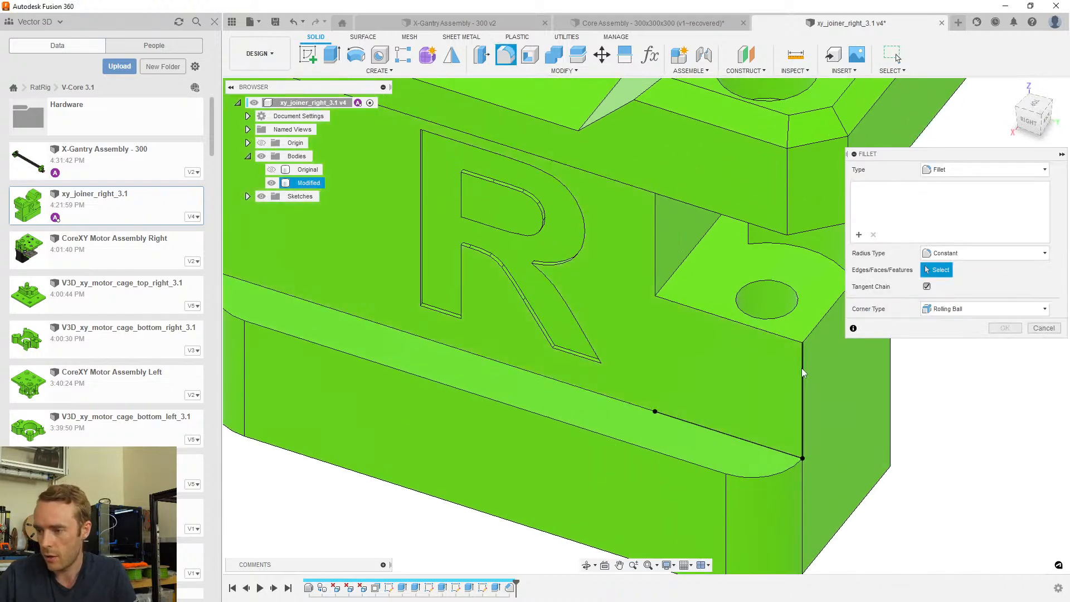
pyautogui.click(801, 368)
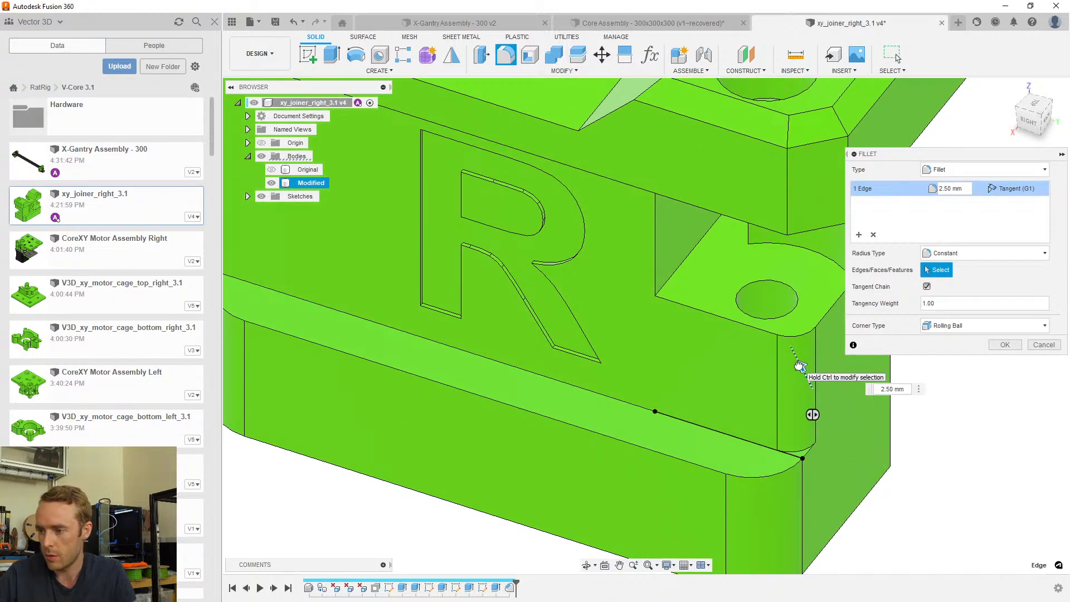
pyautogui.click(1004, 344)
# Edit the corner chamfer to include the lower vertical edge at the opposite end and set its distances to 3 mm and 5 mm
pyautogui.scroll(-5, 773, 349)
pyautogui.keyDown('shift'); pyautogui.moveTo(774, 348); pyautogui.dragTo(902, 340, button='middle'); pyautogui.keyUp('shift')
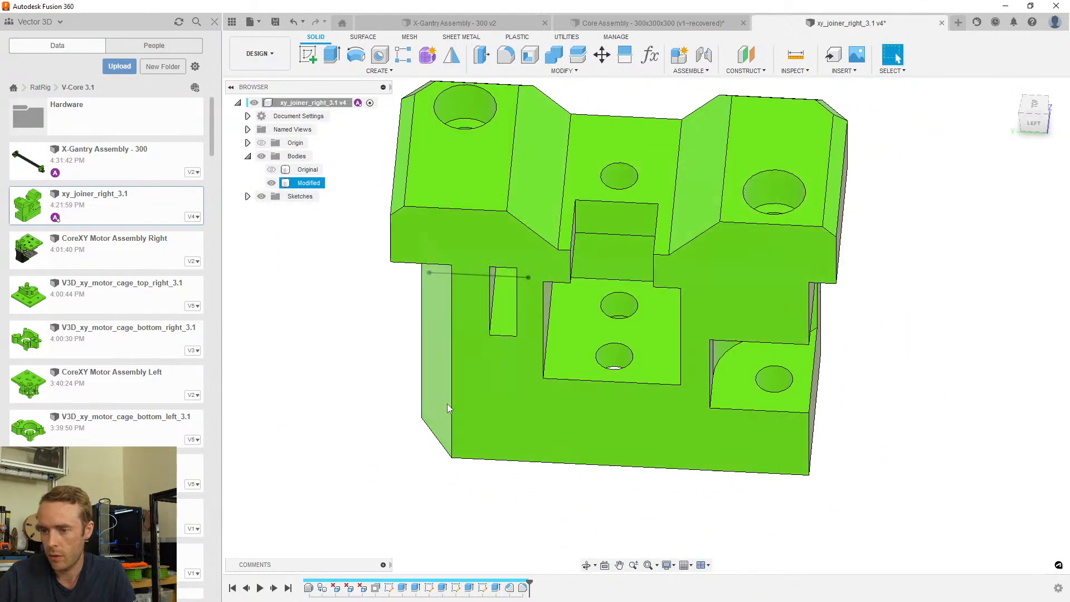
pyautogui.click(447, 402)
pyautogui.scroll(-2, 448, 396)
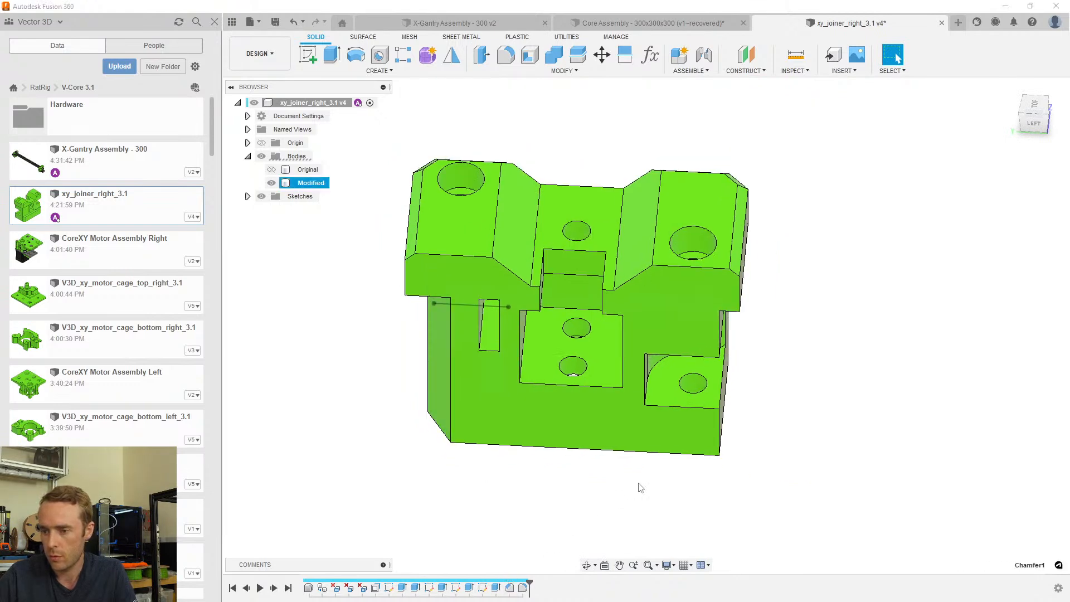
pyautogui.click(720, 432)
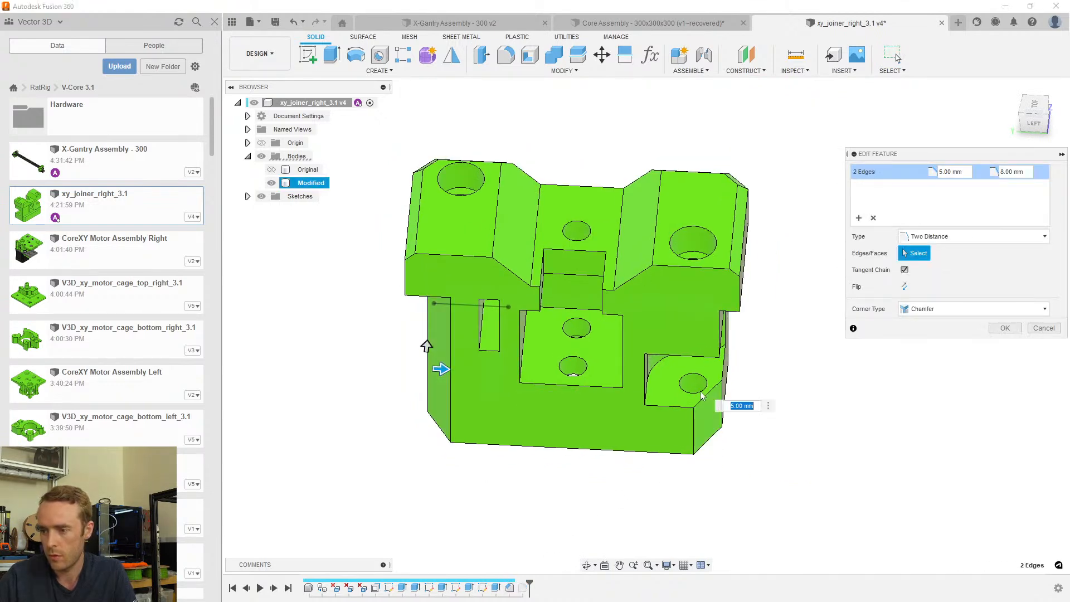
pyautogui.moveTo(427, 346)
pyautogui.keyDown('shift'); pyautogui.mouseDown(button='middle')
pyautogui.moveTo(431, 384)
pyautogui.moveTo(436, 240)
pyautogui.moveTo(428, 256)
pyautogui.moveTo(442, 394)
pyautogui.moveTo(424, 270)
pyautogui.moveTo(673, 410)
pyautogui.moveTo(409, 279)
pyautogui.moveTo(422, 365)
pyautogui.mouseUp(button='middle'); pyautogui.keyUp('shift')
pyautogui.scroll(3, 443, 390)
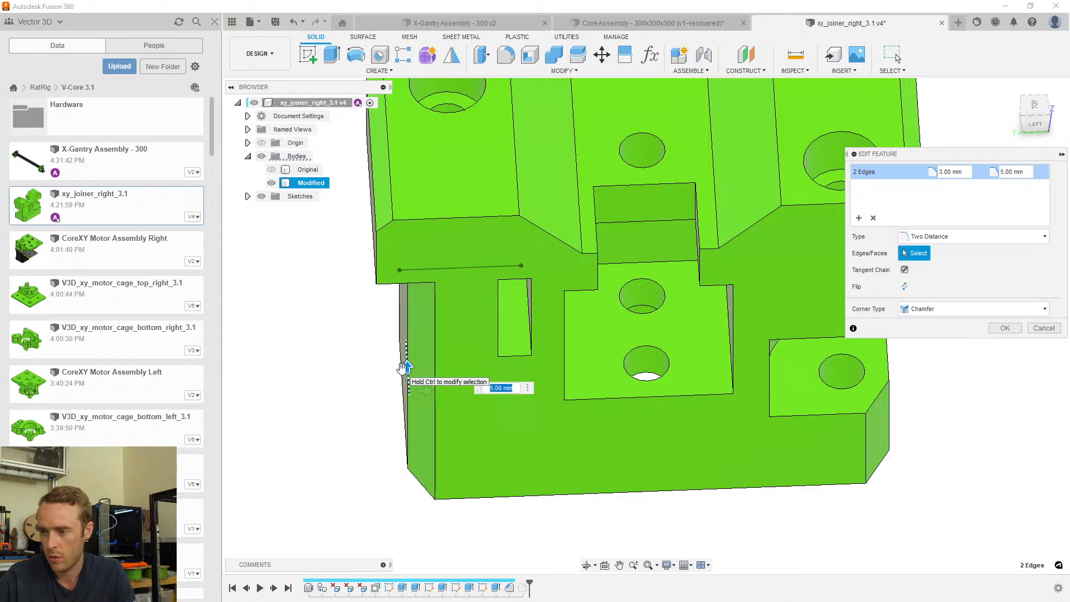
pyautogui.click(1003, 328)
# Add the vertical edge above the open bolt-hole recess and both upper overhang corner edges to the 3 mm by 5 mm chamfer
pyautogui.scroll(-5, 732, 423)
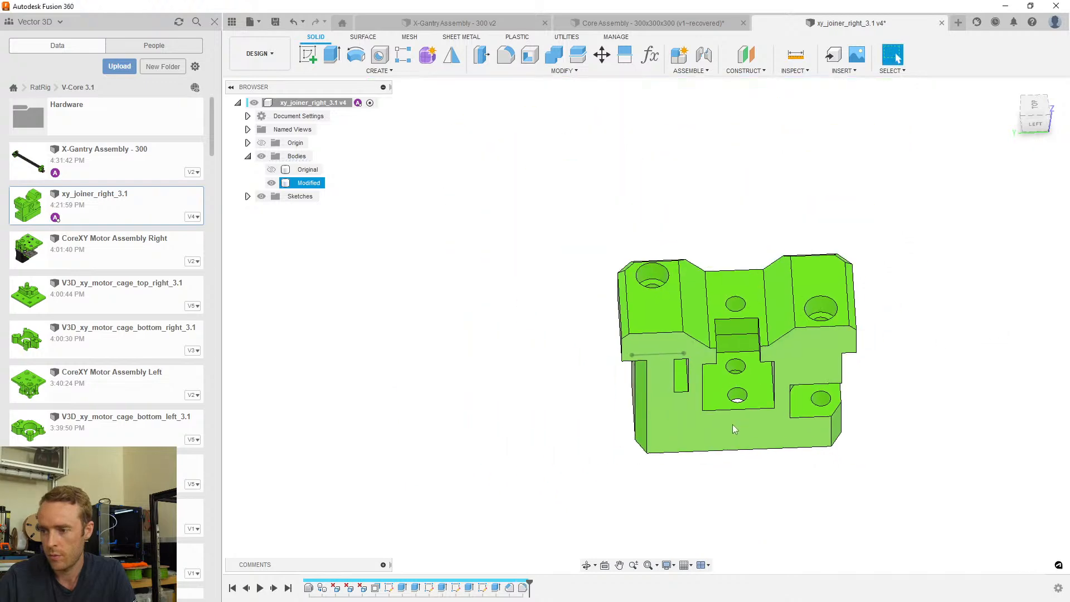
pyautogui.scroll(5, 707, 420)
pyautogui.moveTo(707, 421)
pyautogui.keyDown('shift'); pyautogui.mouseDown(button='middle')
pyautogui.moveTo(672, 406)
pyautogui.moveTo(716, 412)
pyautogui.mouseUp(button='middle'); pyautogui.keyUp('shift')
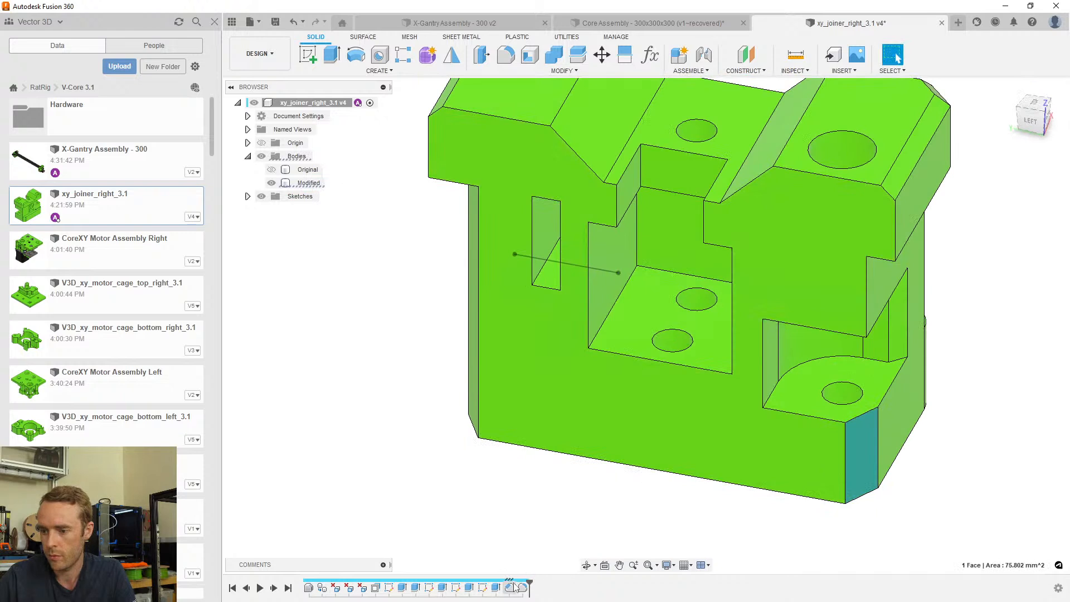
pyautogui.doubleClick(510, 586)
pyautogui.scroll(-3, 764, 334)
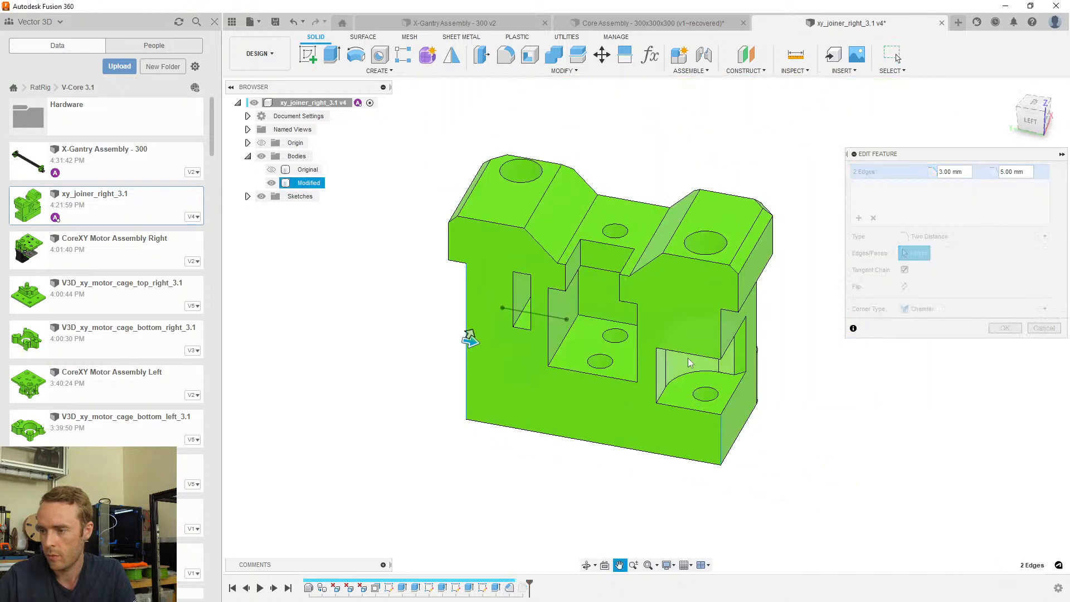
pyautogui.click(722, 330)
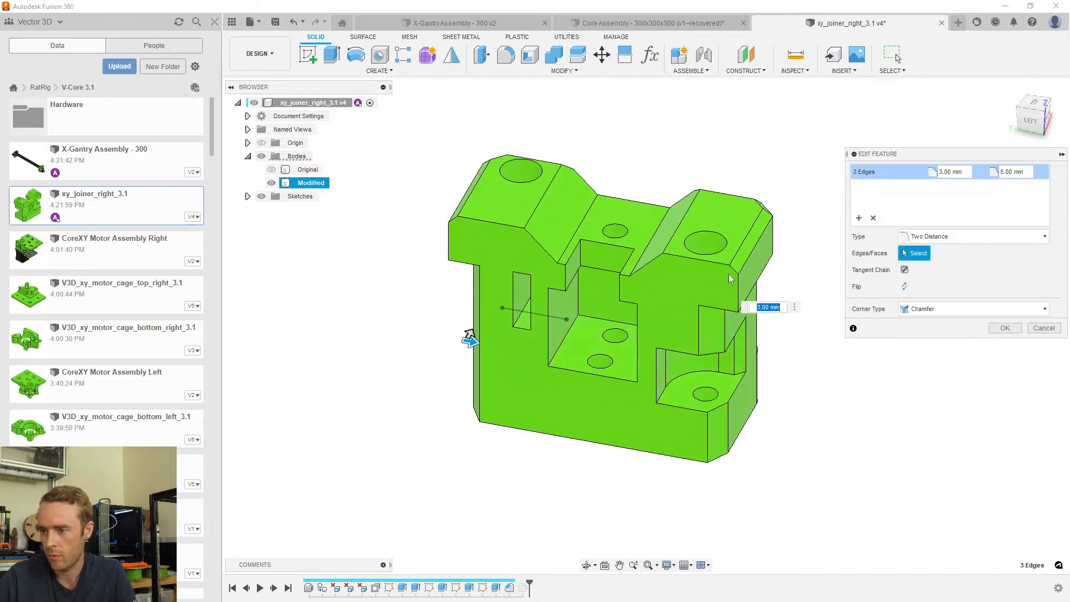
pyautogui.click(738, 292)
pyautogui.keyDown('shift'); pyautogui.moveTo(576, 258); pyautogui.dragTo(625, 266, button='middle'); pyautogui.keyUp('shift')
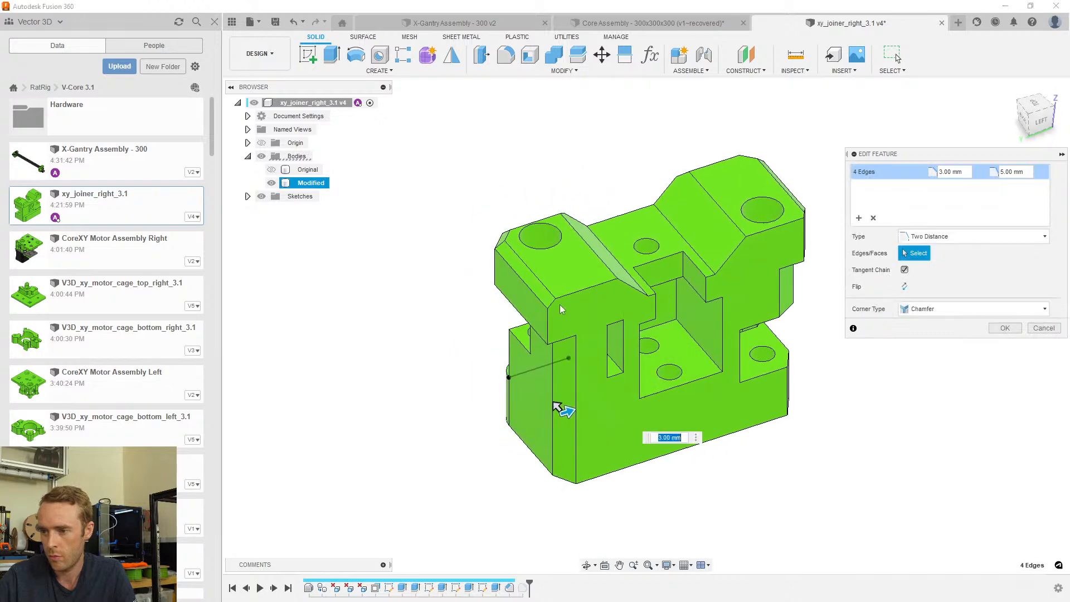
pyautogui.click(547, 322)
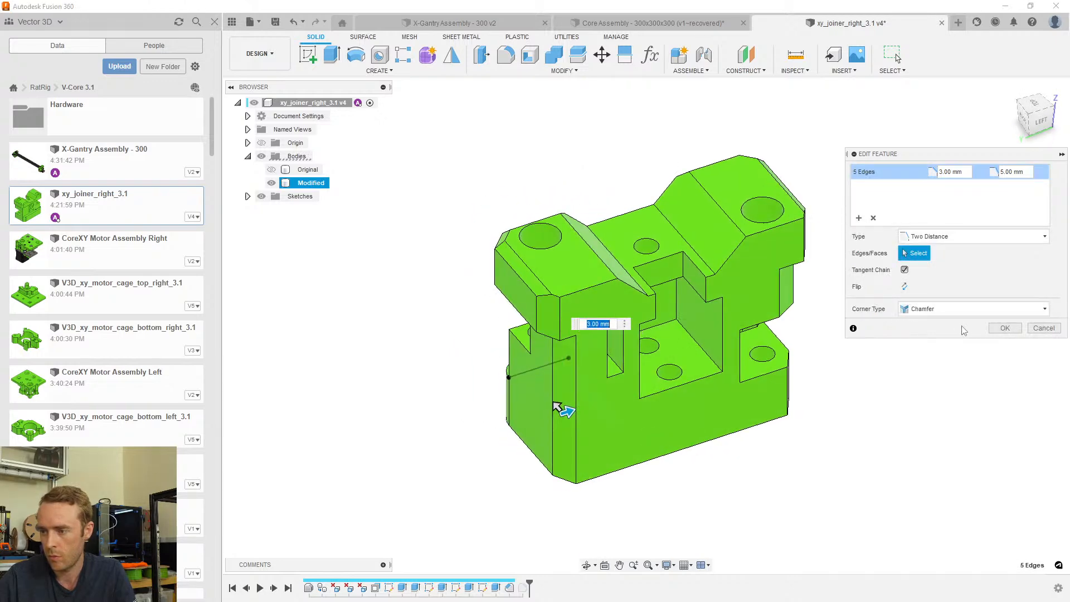
pyautogui.click(1002, 328)
# Fillet the inner vertical edge inside the bolt-hole recess beside the R marking with a 1.5 mm radius
pyautogui.keyDown('shift'); pyautogui.moveTo(557, 262); pyautogui.dragTo(690, 255, button='middle'); pyautogui.keyUp('shift')
pyautogui.press('f')
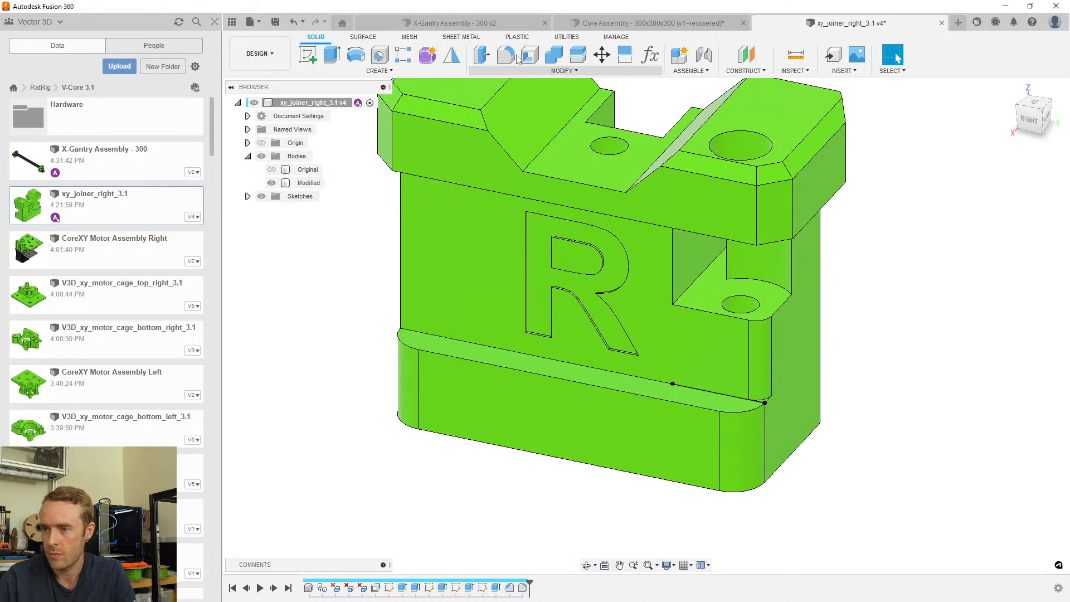
pyautogui.scroll(3, 691, 255)
pyautogui.click(731, 263)
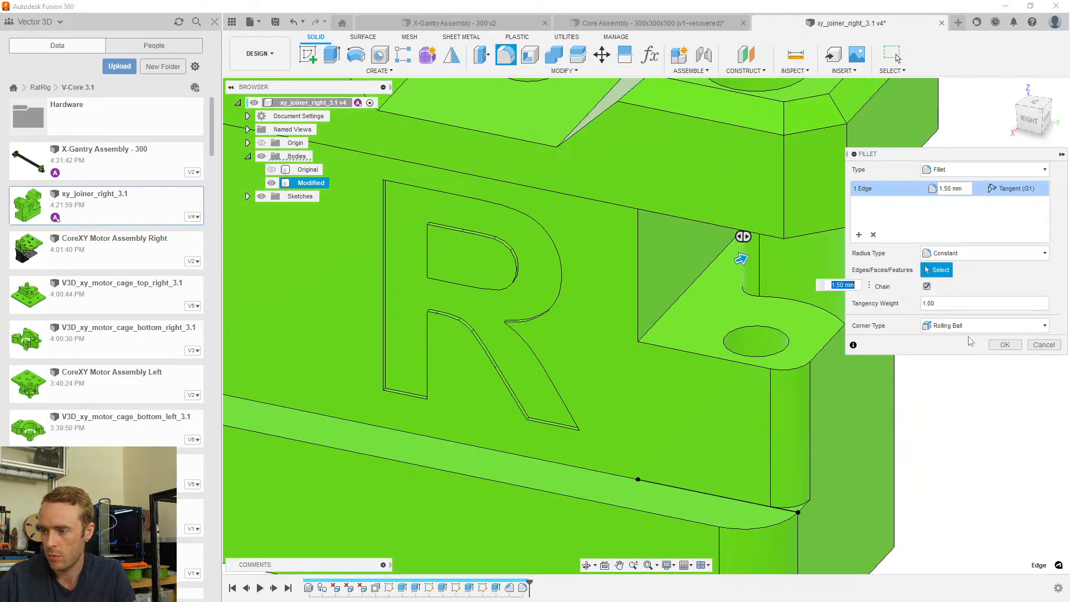
pyautogui.click(1004, 345)
# Chamfer the four outer edges of the narrow rectangular slot beside the central pocket with two distances, 1 mm and 2 mm
pyautogui.scroll(-5, 892, 323)
pyautogui.keyDown('shift'); pyautogui.moveTo(892, 323); pyautogui.dragTo(752, 312, button='middle'); pyautogui.keyUp('shift')
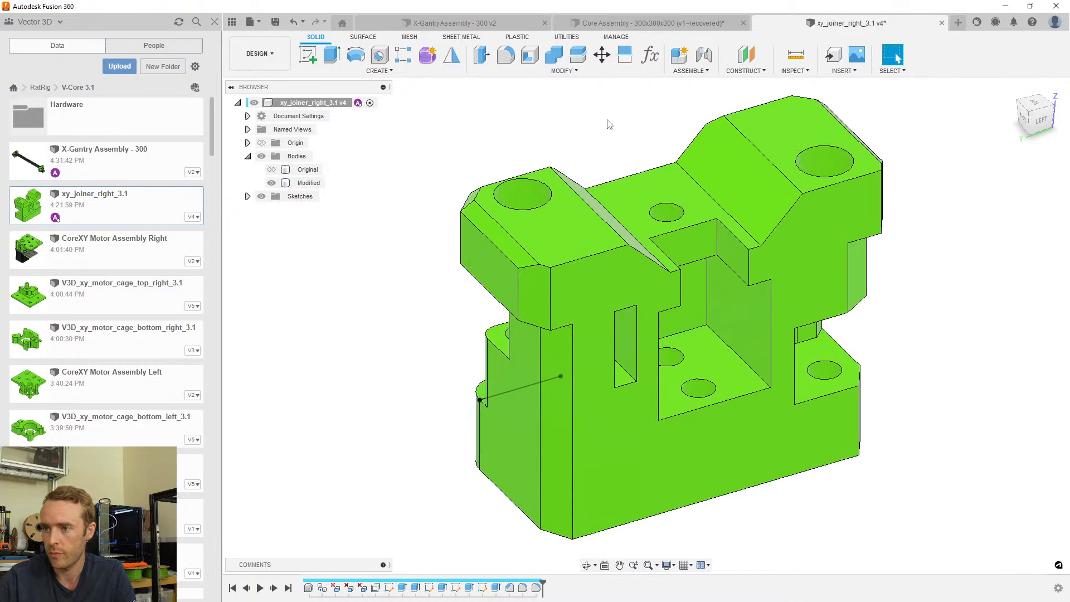
pyautogui.click(562, 71)
pyautogui.click(548, 110)
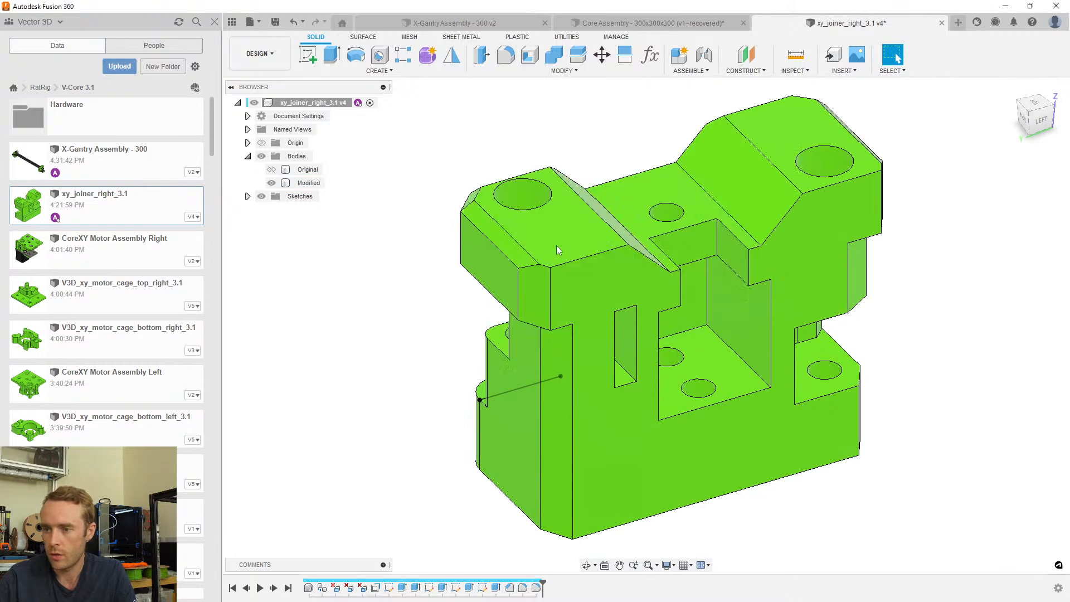
pyautogui.scroll(4, 604, 335)
pyautogui.click(622, 333)
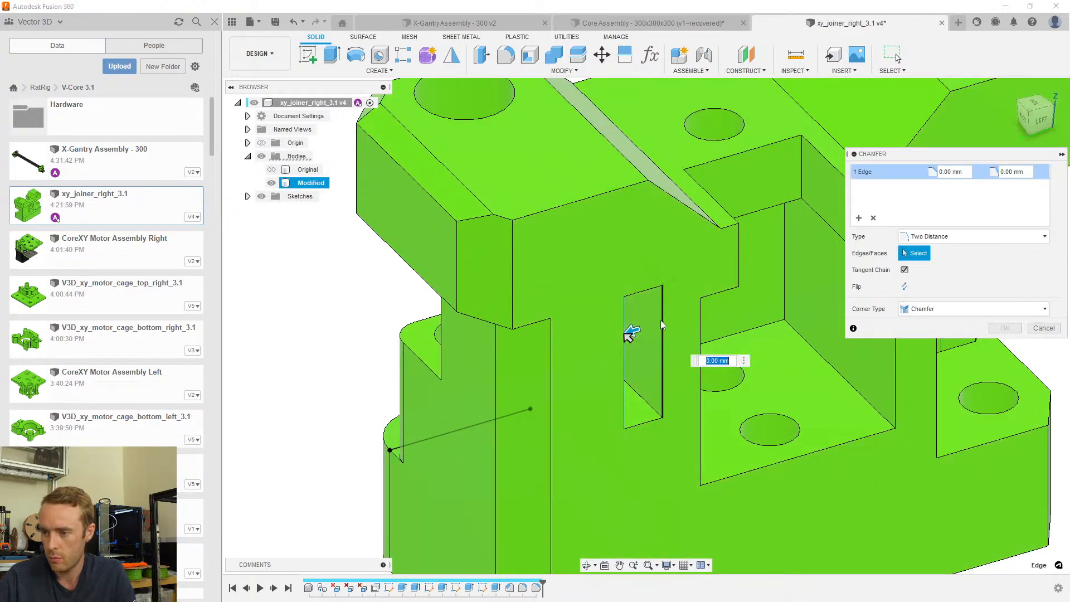
pyautogui.scroll(2, 643, 422)
pyautogui.click(643, 422)
pyautogui.scroll(-2, 641, 420)
pyautogui.keyDown('shift'); pyautogui.moveTo(601, 391); pyautogui.dragTo(459, 301, button='middle'); pyautogui.keyUp('shift')
pyautogui.scroll(2, 459, 263)
pyautogui.moveTo(460, 263); pyautogui.dragTo(663, 318, button='middle')
pyautogui.scroll(3, 526, 279)
pyautogui.moveTo(545, 267); pyautogui.dragTo(563, 234)
pyautogui.scroll(-4, 574, 296)
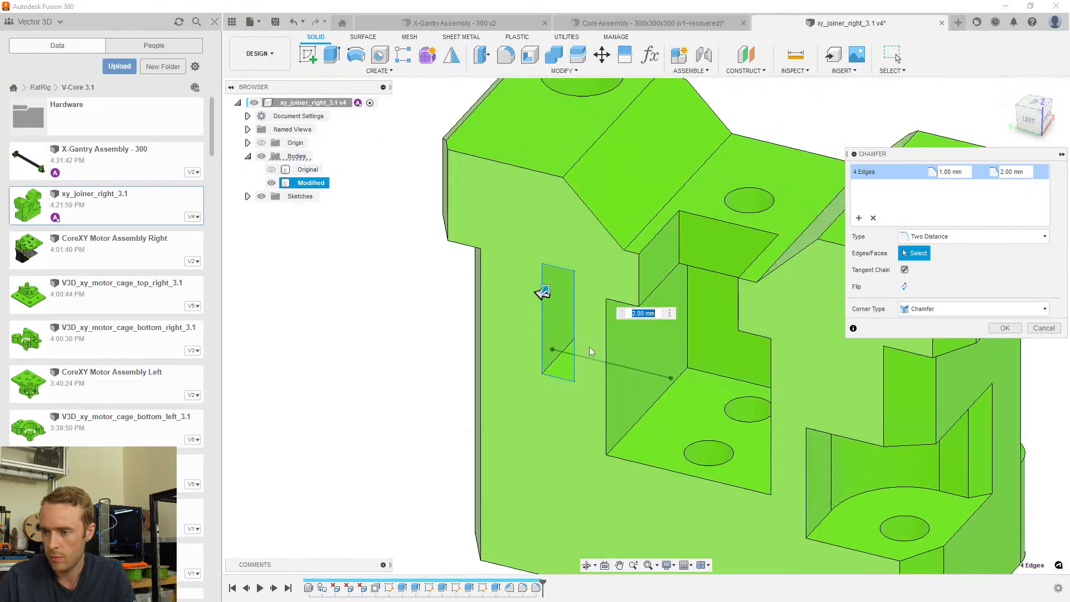
pyautogui.scroll(5, 589, 351)
pyautogui.scroll(-6, 776, 376)
pyautogui.moveTo(775, 376); pyautogui.dragTo(979, 333, button='middle')
pyautogui.click(1004, 328)
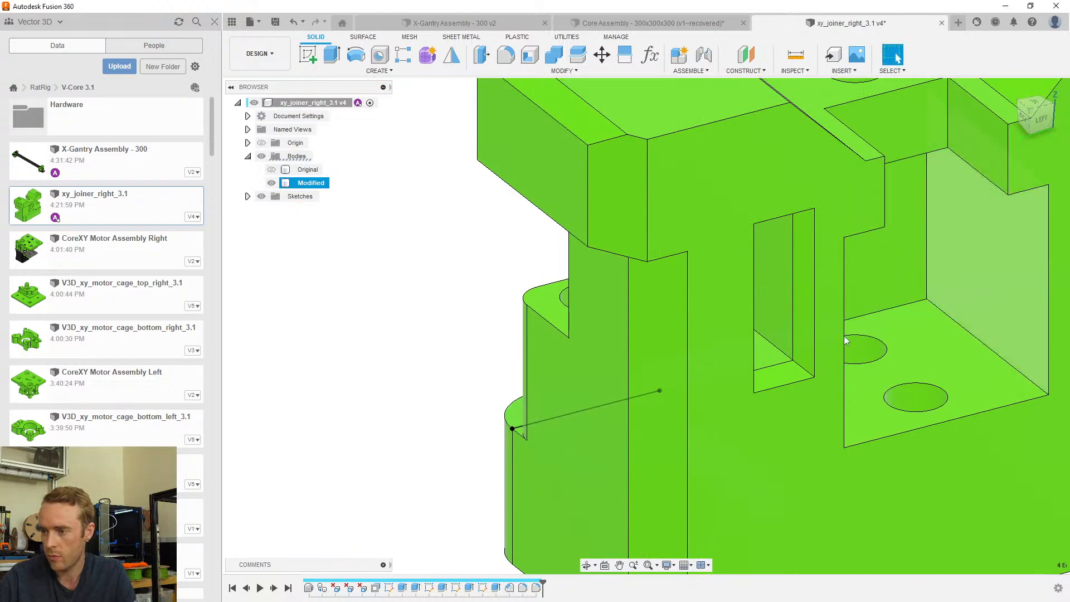
# Overlay the Original body on the Modified body to compare the slot and surrounding edges, and hide the Original again
pyautogui.scroll(-4, 843, 336)
pyautogui.moveTo(842, 336); pyautogui.dragTo(736, 351, button='middle')
pyautogui.scroll(2, 708, 341)
pyautogui.keyDown('shift'); pyautogui.moveTo(763, 352); pyautogui.dragTo(644, 369, button='middle'); pyautogui.keyUp('shift')
pyautogui.scroll(-5, 767, 345)
pyautogui.click(331, 235)
pyautogui.click(273, 171)
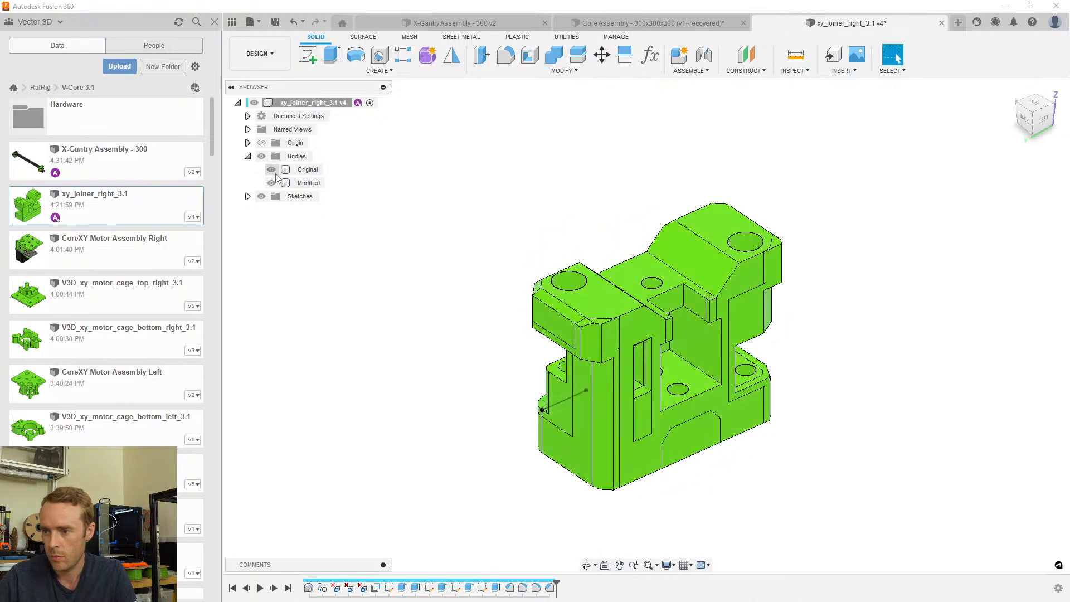
pyautogui.click(274, 172)
# Chamfer both short vertical edges at the mouth of the upper central notch with two distances, 1 mm and 2 mm
pyautogui.keyDown('shift'); pyautogui.moveTo(680, 292); pyautogui.dragTo(621, 306, button='middle'); pyautogui.keyUp('shift')
pyautogui.scroll(4, 622, 306)
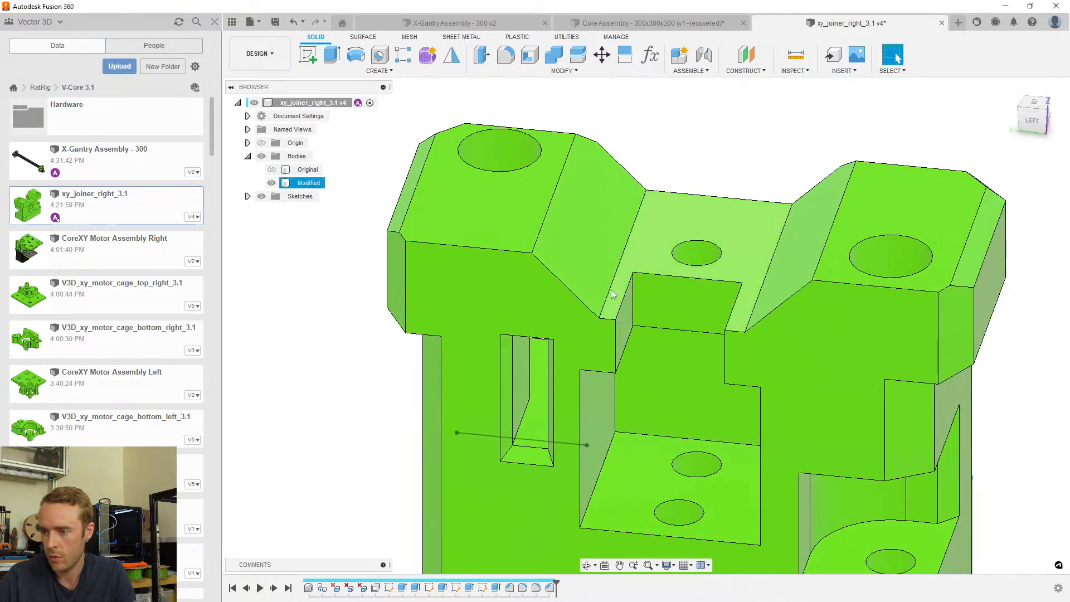
pyautogui.click(564, 71)
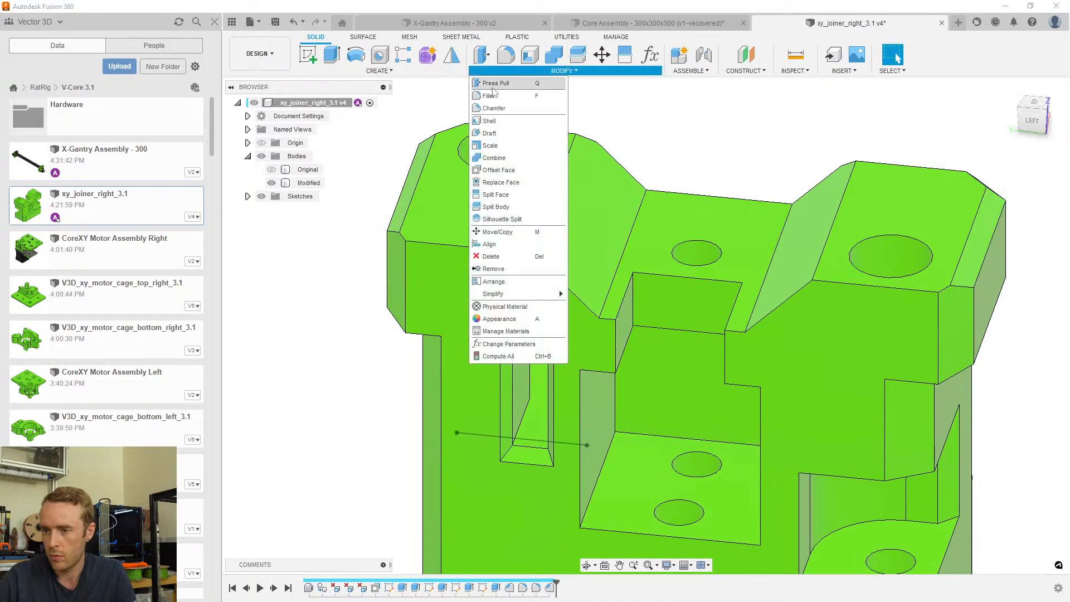
pyautogui.click(513, 108)
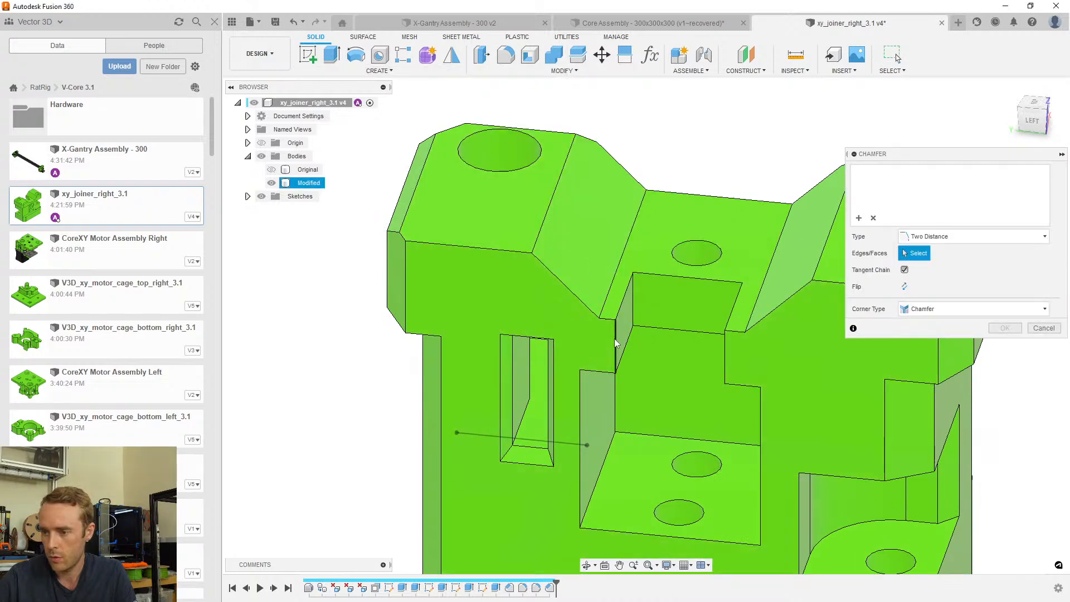
pyautogui.click(615, 339)
pyautogui.keyDown('shift'); pyautogui.moveTo(640, 304); pyautogui.dragTo(532, 365, button='middle'); pyautogui.keyUp('shift')
pyautogui.scroll(3, 529, 369)
pyautogui.write('1')
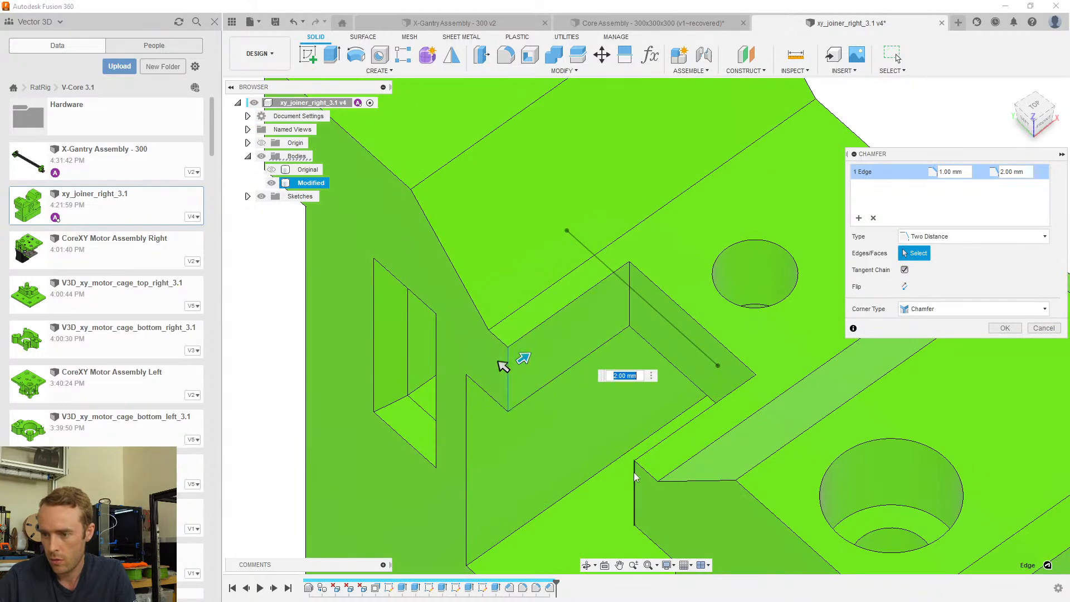
pyautogui.scroll(-2, 679, 452)
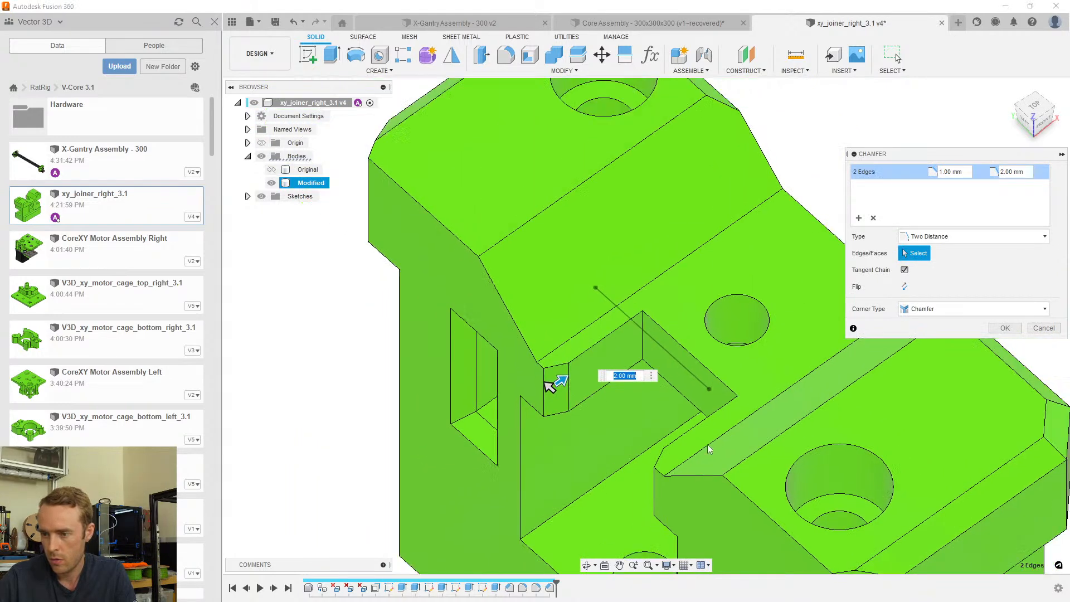
pyautogui.click(997, 328)
pyautogui.scroll(-3, 821, 348)
pyautogui.moveTo(806, 341); pyautogui.dragTo(731, 241, button='middle')
pyautogui.scroll(2, 713, 263)
pyautogui.scroll(-2, 729, 241)
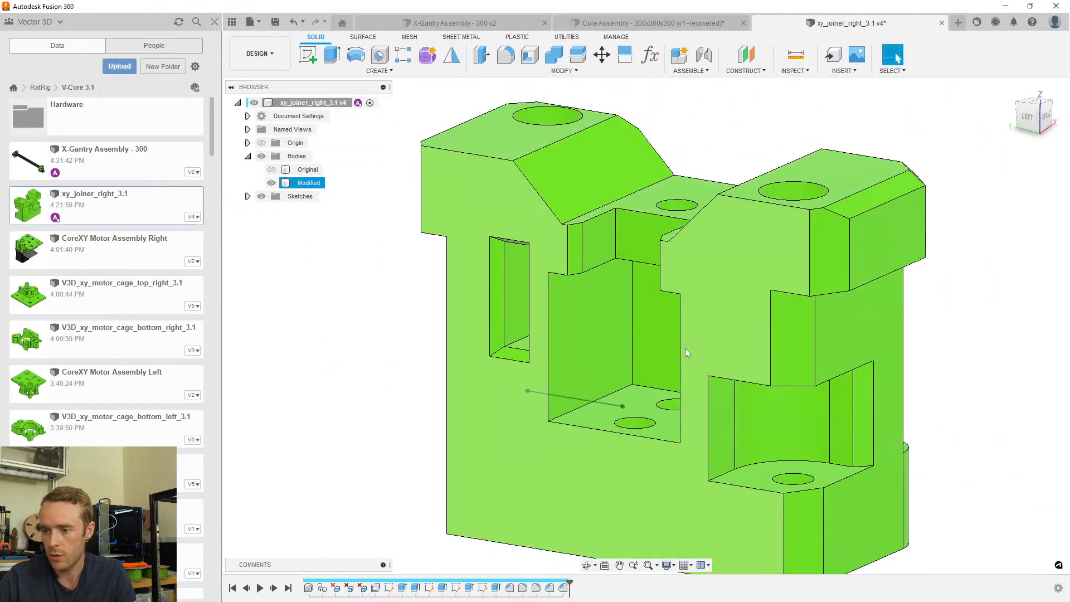
pyautogui.press('Escape')
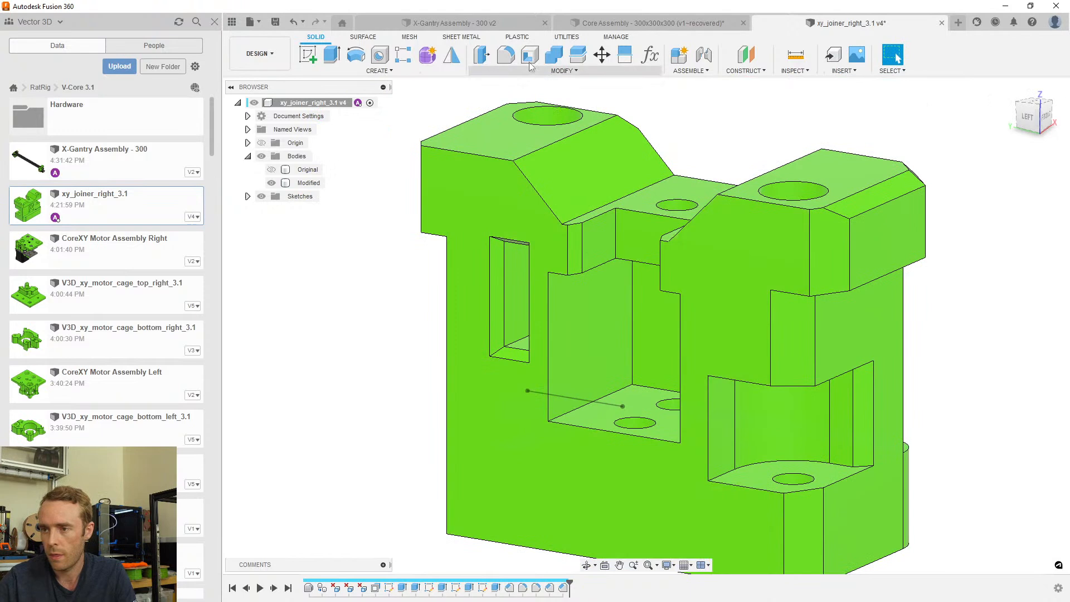
# Toggle the Original body on and off to check which edge details around the central notch are still missing
pyautogui.click(270, 170)
pyautogui.click(271, 170)
pyautogui.click(271, 170)
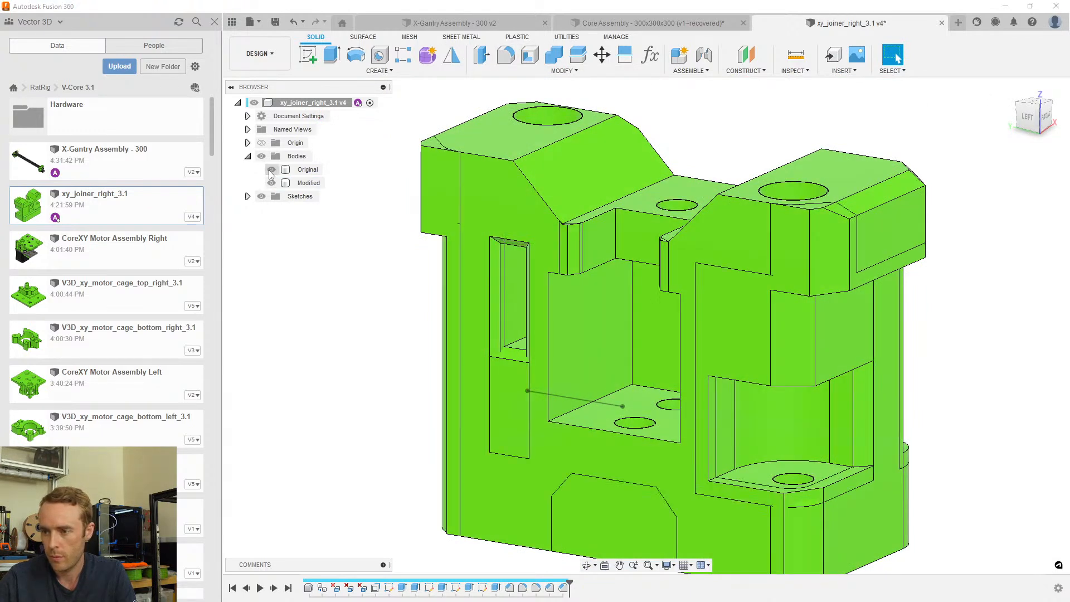
pyautogui.click(270, 170)
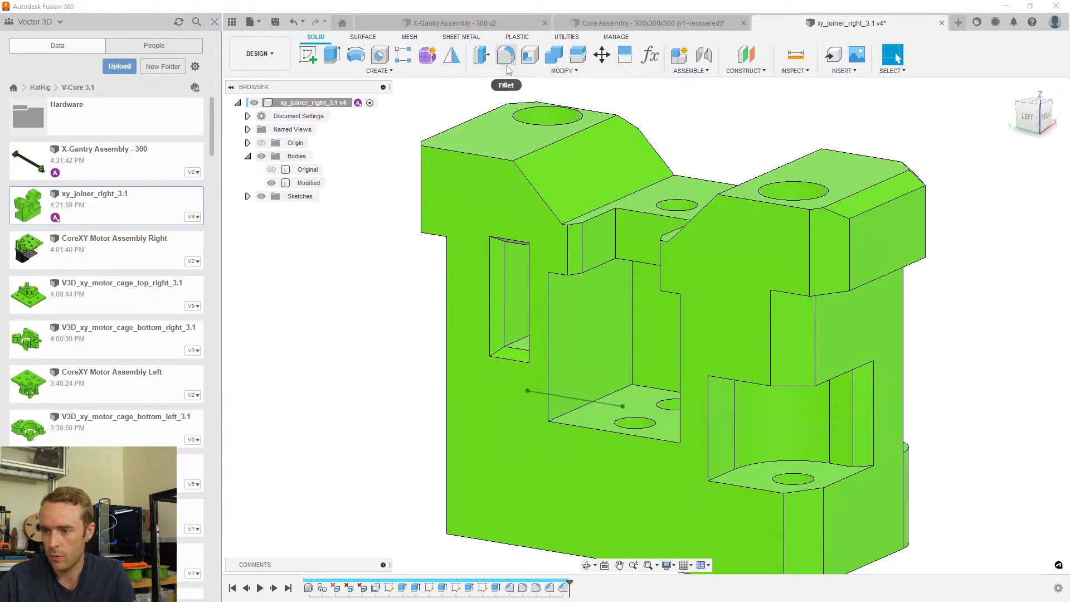
pyautogui.keyDown('shift'); pyautogui.moveTo(580, 306); pyautogui.dragTo(620, 331, button='middle'); pyautogui.keyUp('shift')
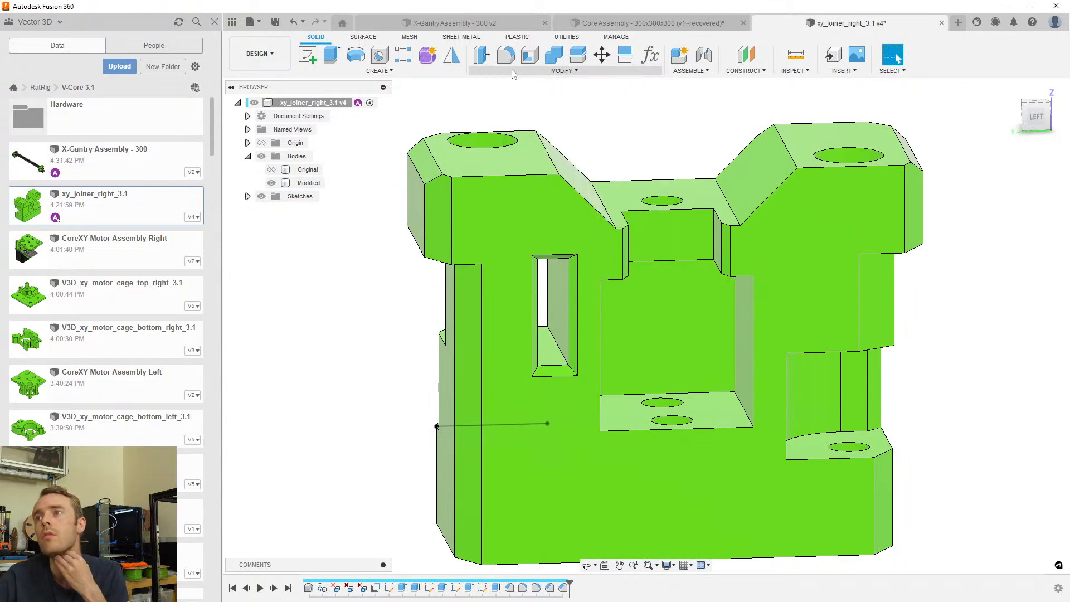
pyautogui.keyDown('shift'); pyautogui.moveTo(724, 313); pyautogui.dragTo(616, 301, button='middle'); pyautogui.keyUp('shift')
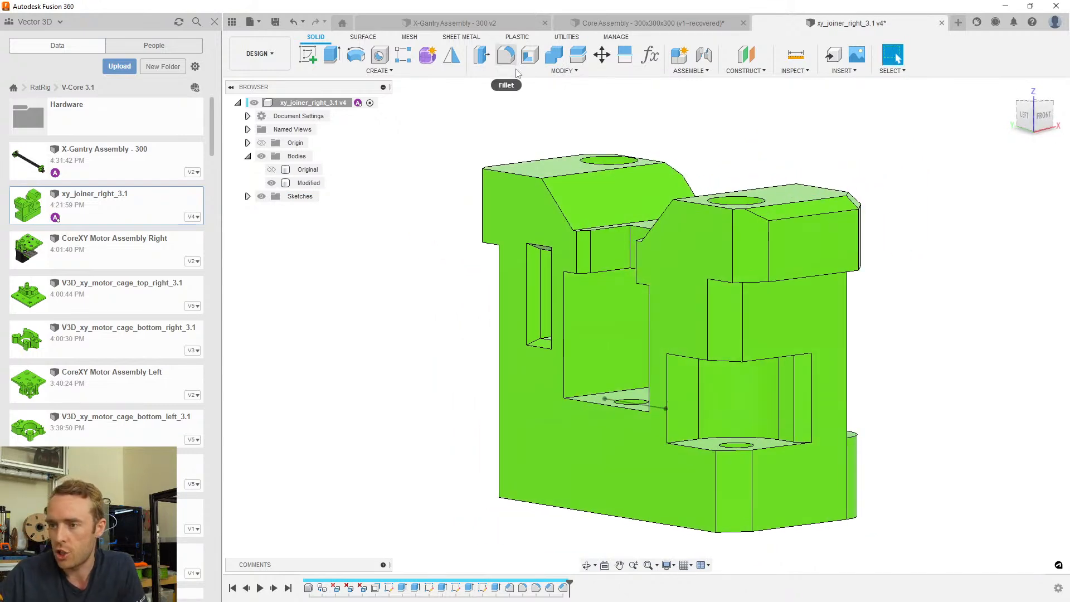
# Chamfer the horizontal underside edges of both lips below the upper central notch with 1 mm by 1 mm distances
pyautogui.click(536, 71)
pyautogui.click(497, 108)
pyautogui.scroll(5, 569, 267)
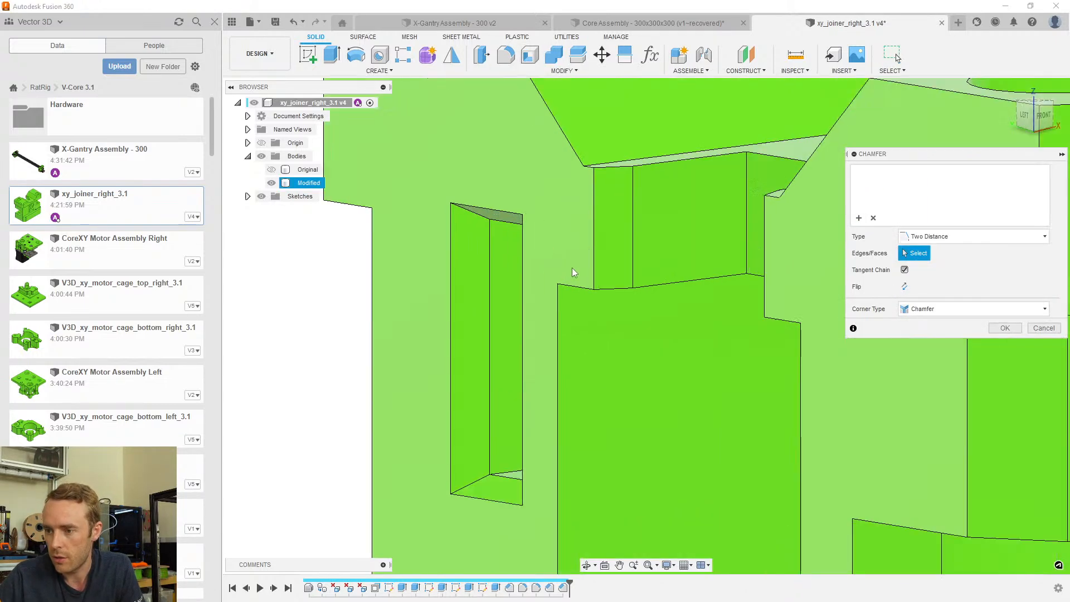
pyautogui.click(581, 285)
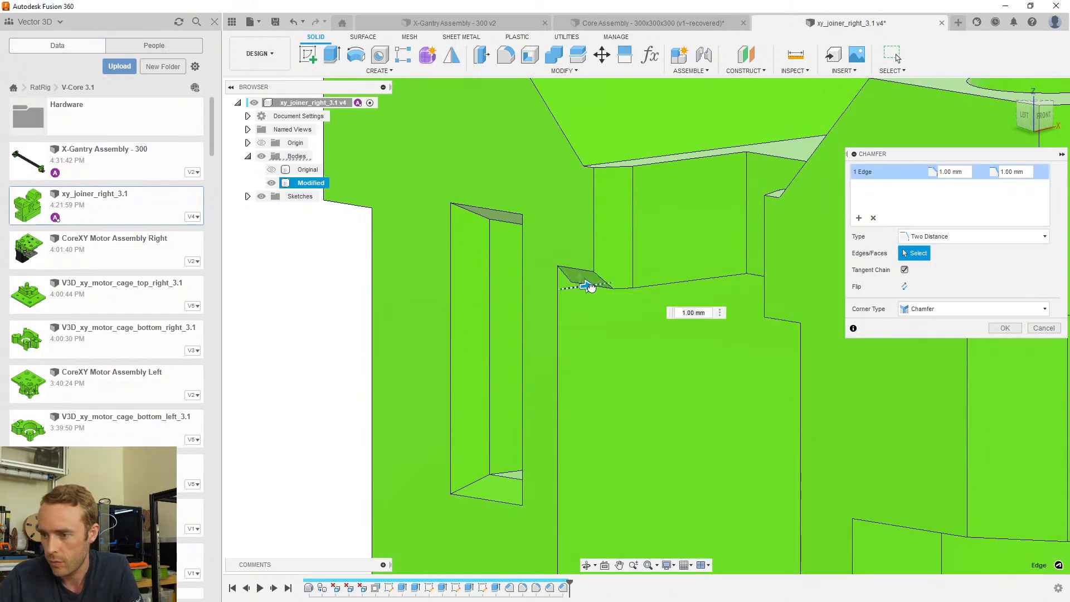
pyautogui.click(777, 319)
pyautogui.keyDown('shift'); pyautogui.moveTo(777, 314); pyautogui.dragTo(652, 328, button='middle'); pyautogui.keyUp('shift')
pyautogui.click(1004, 328)
pyautogui.scroll(-3, 870, 329)
pyautogui.scroll(-3, 705, 329)
# Hide the Modified body to inspect the Original on its own, and restore the Modified body alone
pyautogui.click(383, 204)
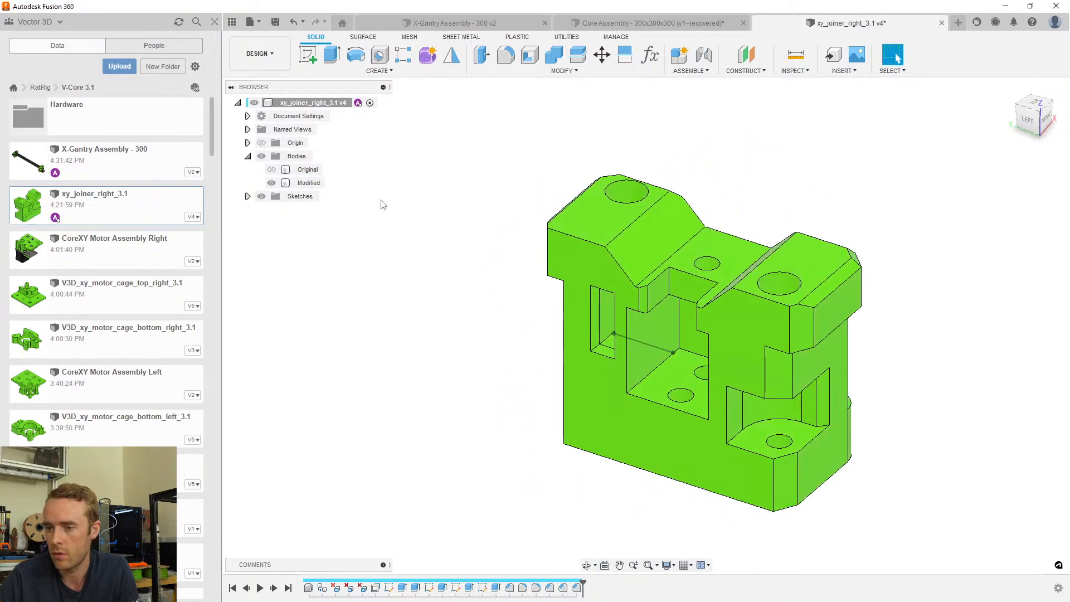
pyautogui.click(272, 183)
pyautogui.click(272, 170)
pyautogui.click(272, 169)
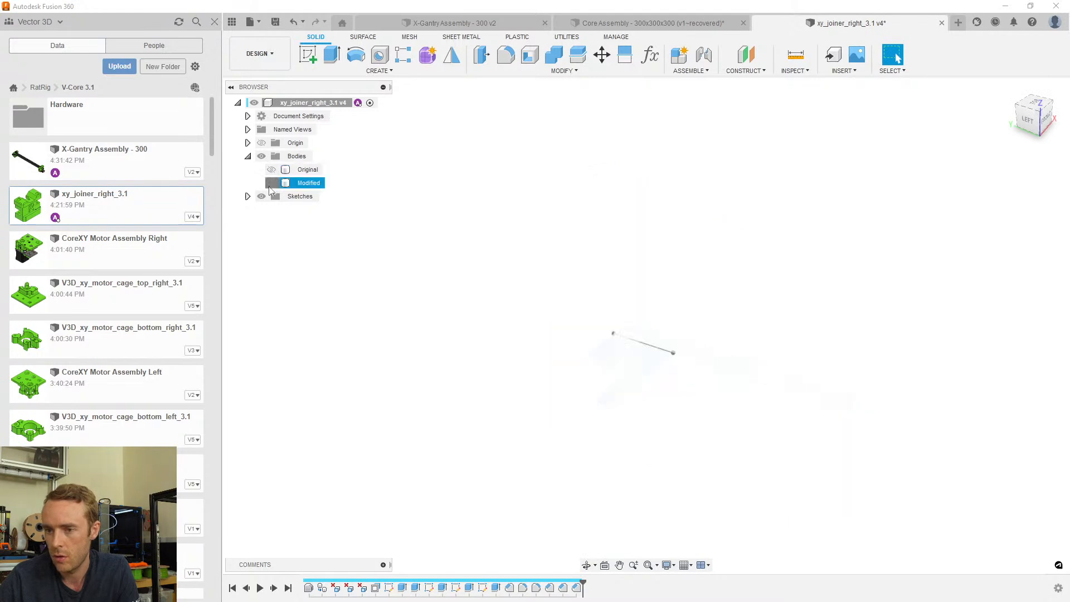
pyautogui.click(271, 183)
pyautogui.keyDown('shift'); pyautogui.moveTo(869, 73); pyautogui.dragTo(897, 58, button='middle'); pyautogui.keyUp('shift')
pyautogui.click(894, 56)
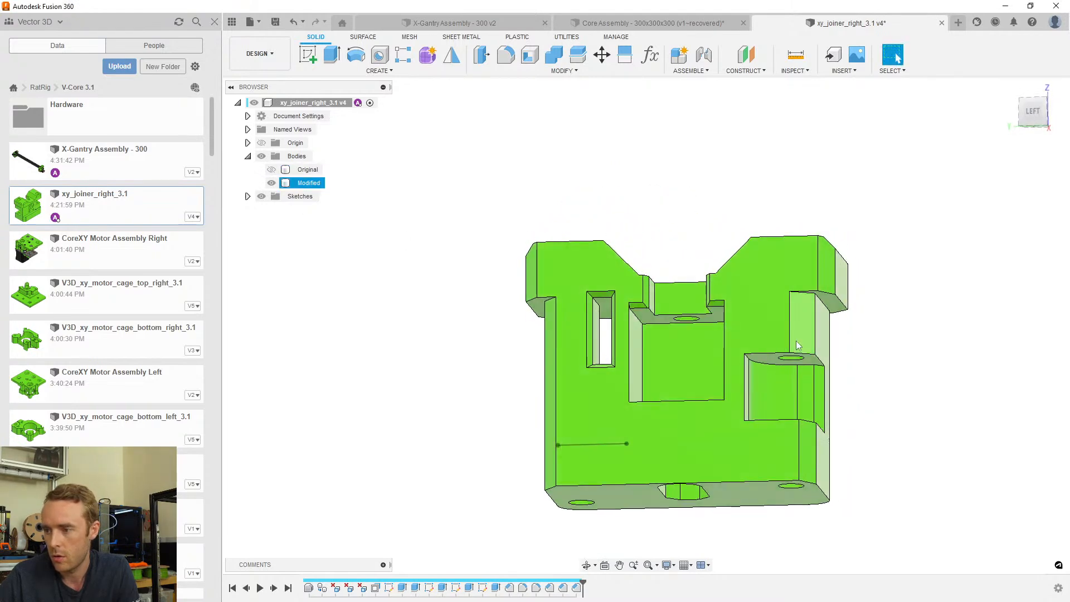
pyautogui.scroll(3, 799, 348)
pyautogui.click(563, 181)
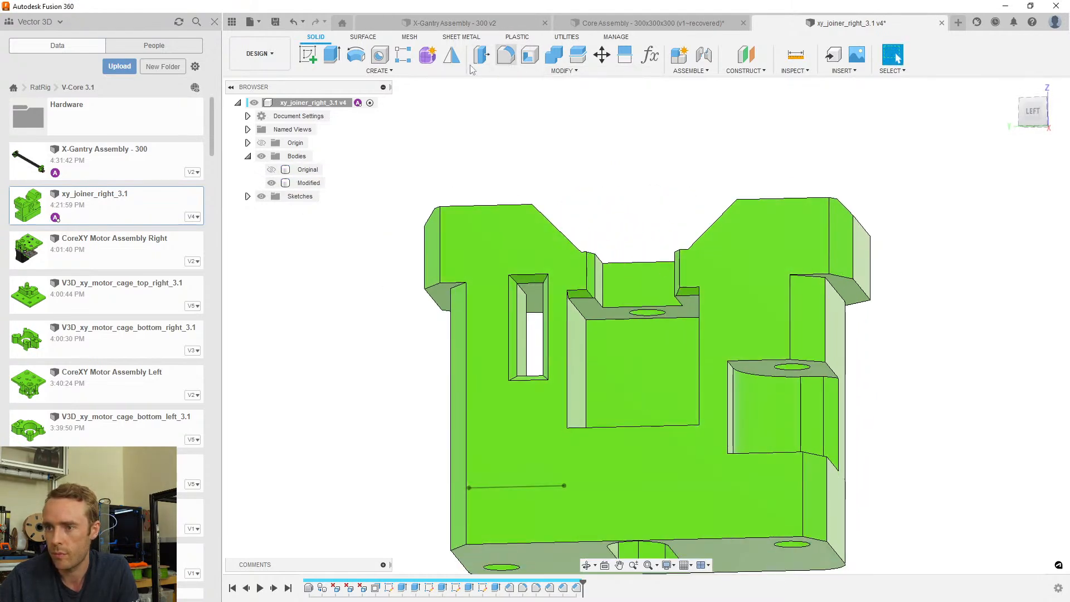
# Start a two-distance chamfer and select the three upper and three lower outer edges of the open bolt-hole recess
pyautogui.click(502, 71)
pyautogui.click(499, 111)
pyautogui.scroll(-2, 689, 281)
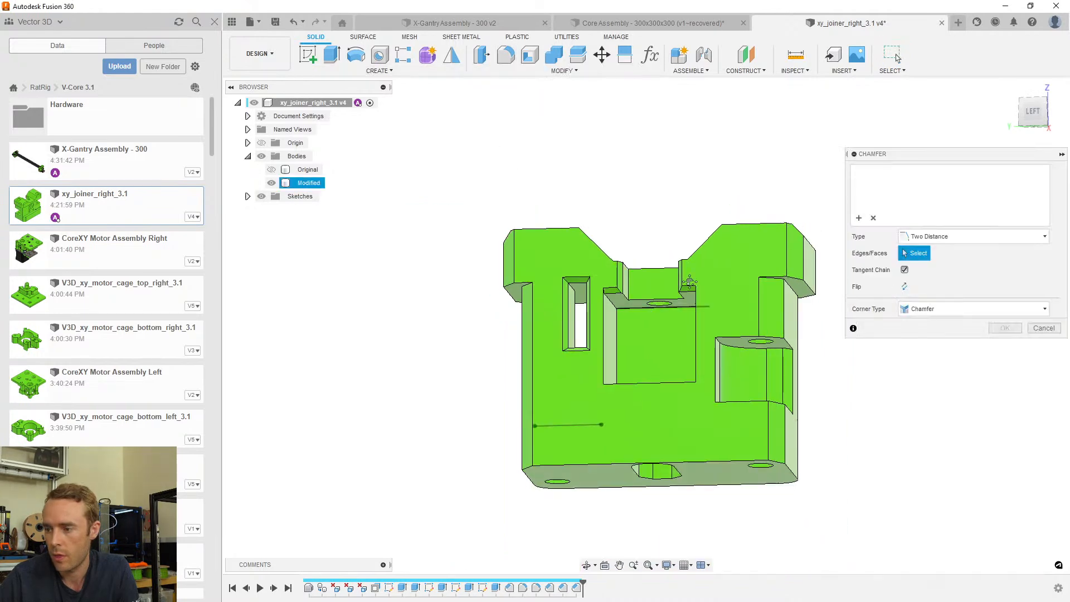
pyautogui.scroll(3, 689, 281)
pyautogui.click(700, 263)
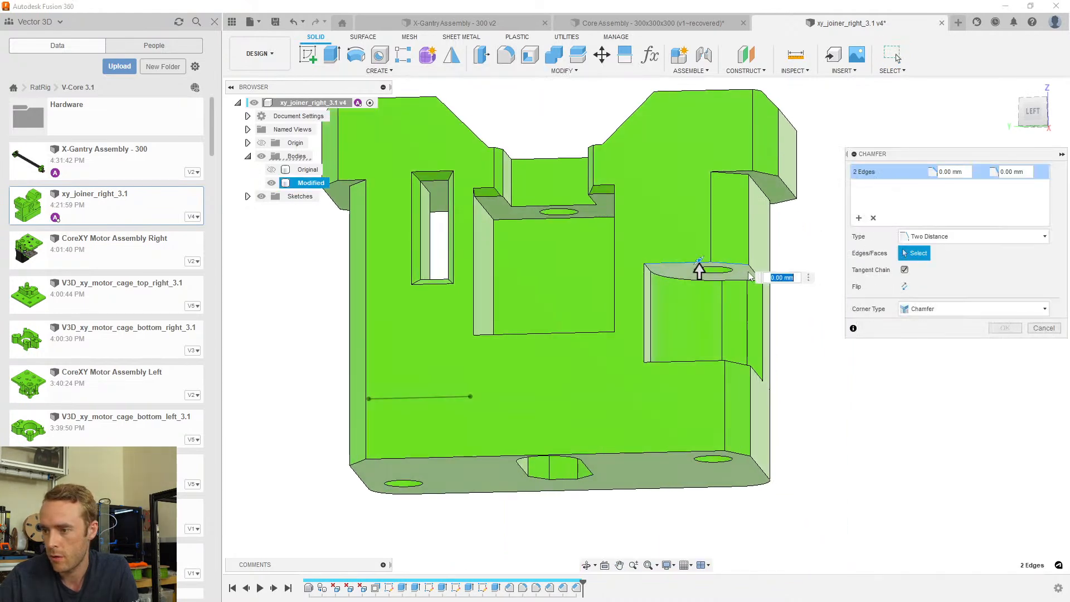
pyautogui.keyDown('shift'); pyautogui.moveTo(745, 295); pyautogui.dragTo(749, 365, button='middle'); pyautogui.keyUp('shift')
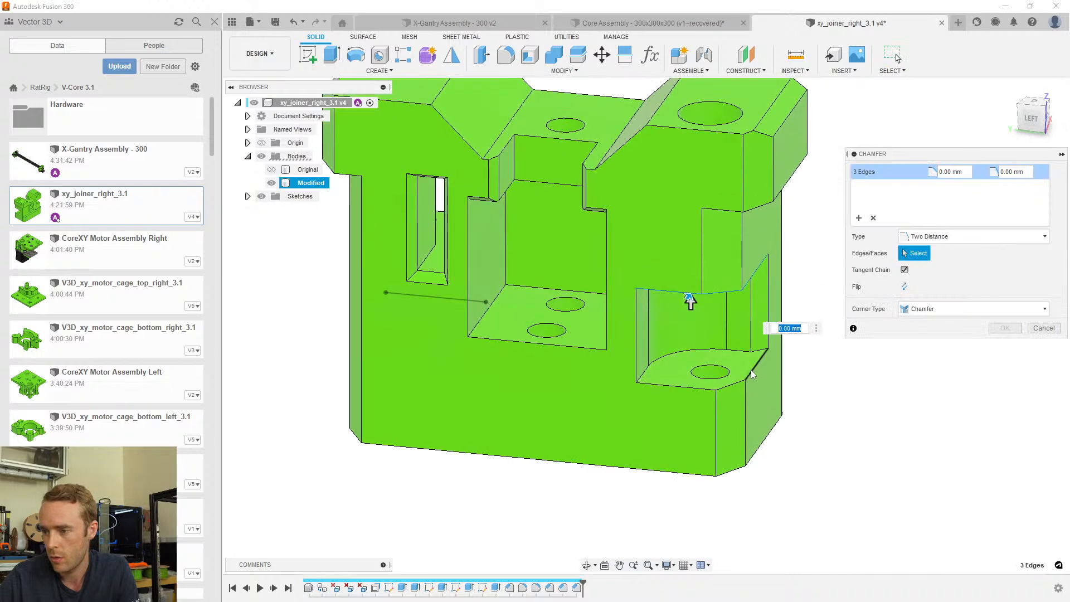
pyautogui.click(735, 383)
pyautogui.click(704, 387)
pyautogui.scroll(3, 696, 312)
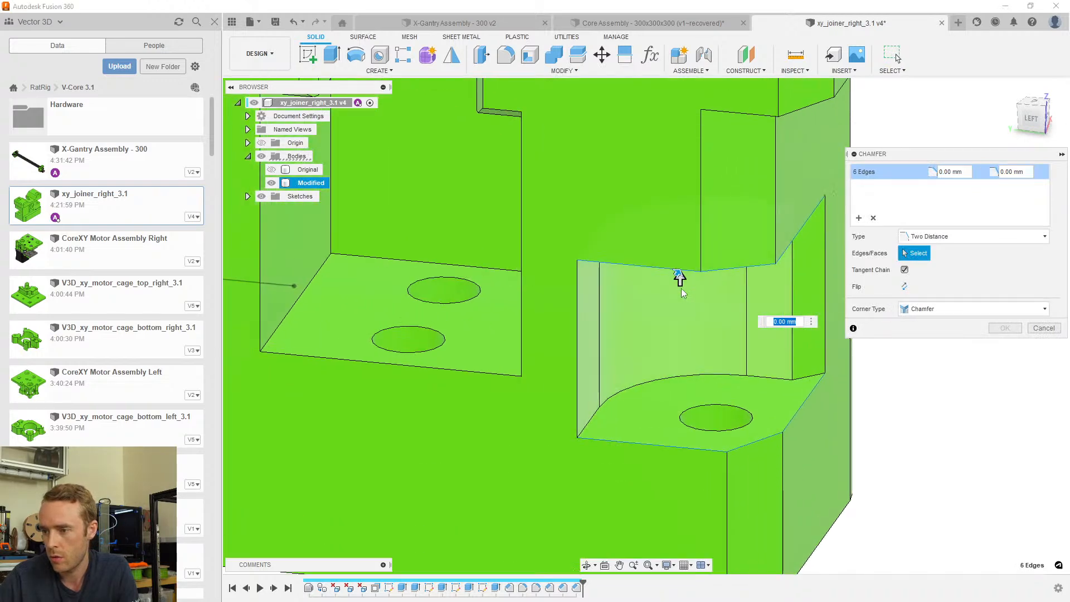
# Chamfer the six edges around the bearing pocket with distances of 2 mm and 1 mm
pyautogui.moveTo(680, 277); pyautogui.dragTo(680, 269)
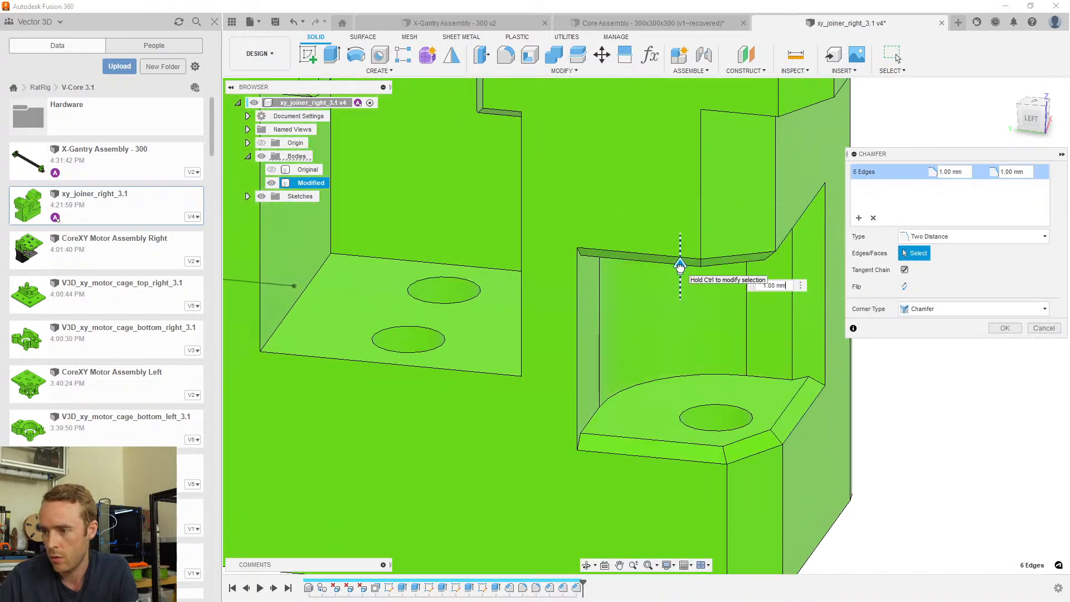
pyautogui.keyDown('shift'); pyautogui.moveTo(707, 245); pyautogui.dragTo(560, 215, button='middle'); pyautogui.keyUp('shift')
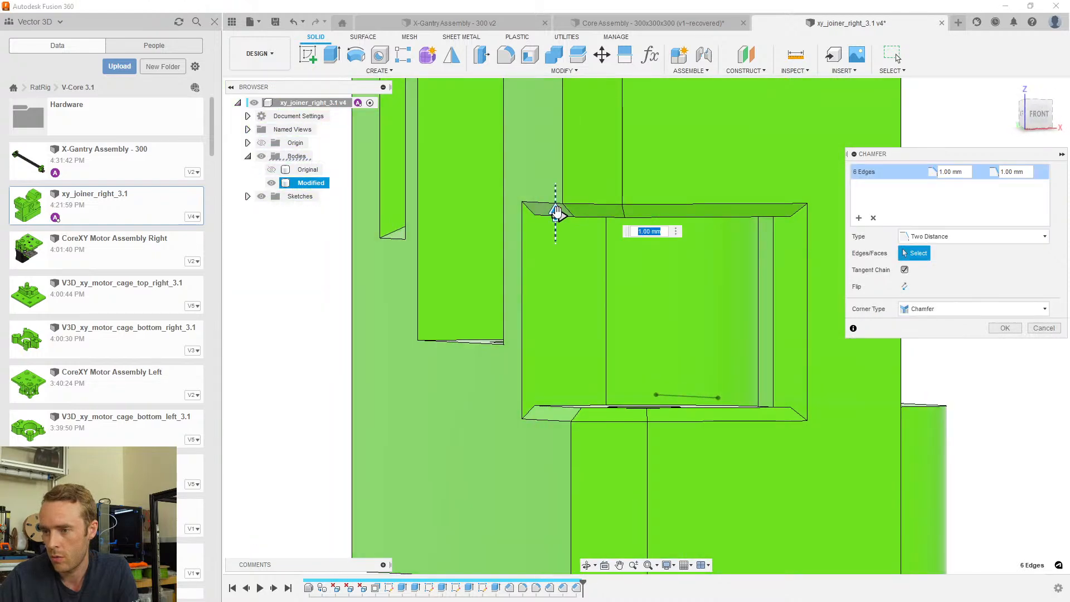
pyautogui.moveTo(561, 216); pyautogui.dragTo(569, 218)
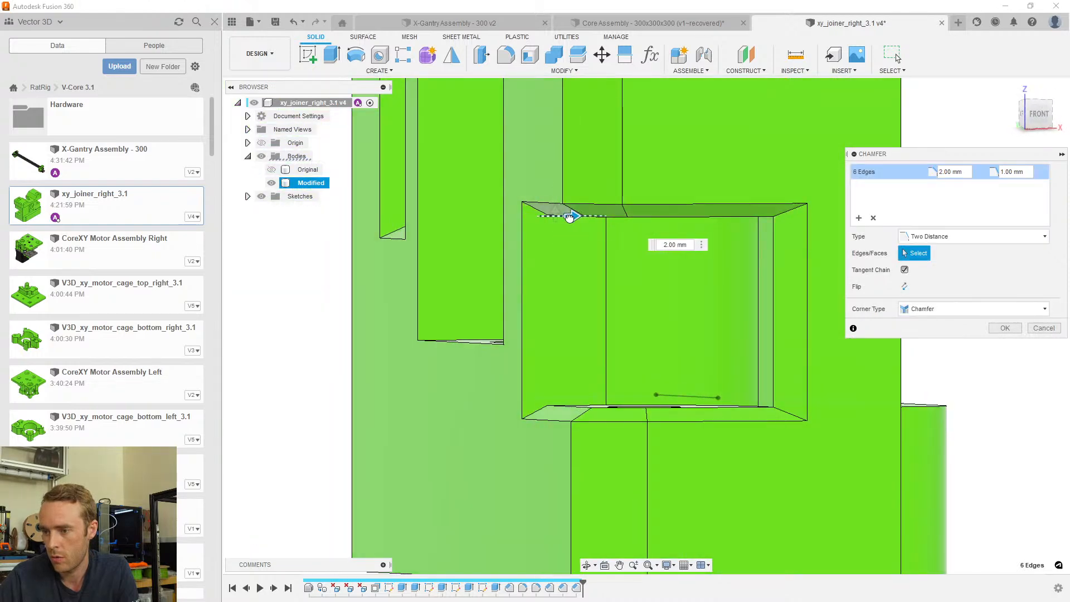
pyautogui.scroll(-5, 568, 218)
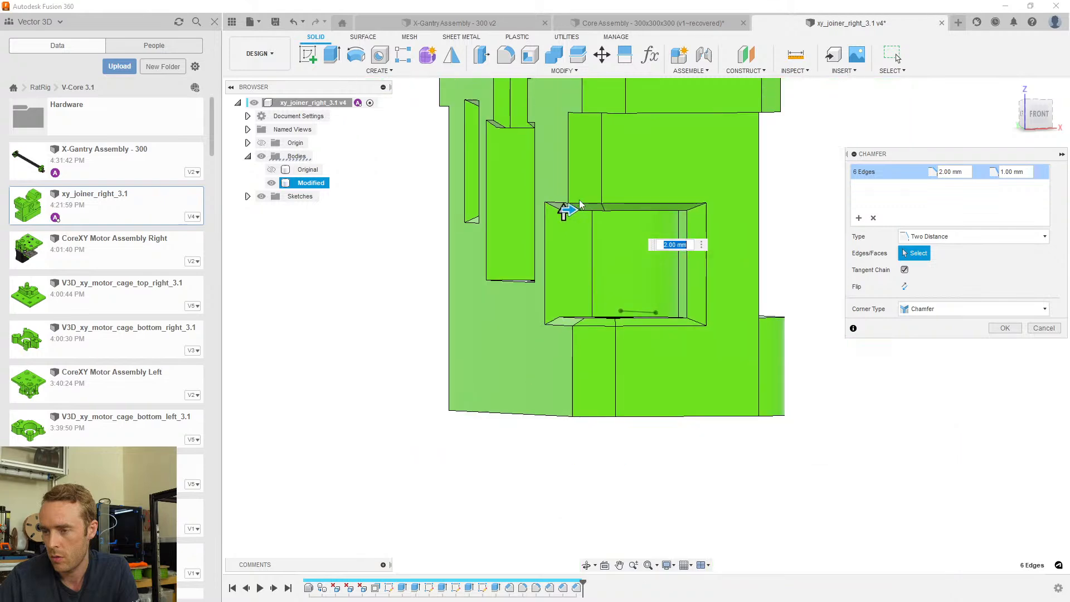
pyautogui.keyDown('shift'); pyautogui.moveTo(579, 199); pyautogui.dragTo(702, 186, button='middle'); pyautogui.keyUp('shift')
pyautogui.click(1004, 328)
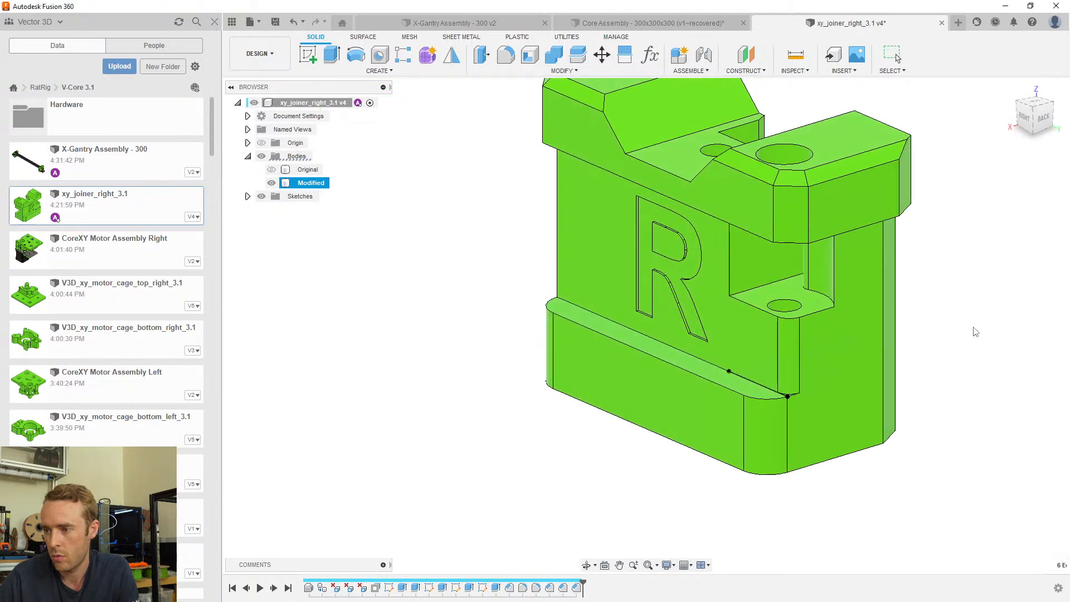
# Save the right joiner design as a new version with the default description
pyautogui.scroll(-3, 891, 357)
pyautogui.scroll(4, 827, 363)
pyautogui.keyDown('shift'); pyautogui.moveTo(819, 361); pyautogui.dragTo(720, 353, button='middle'); pyautogui.keyUp('shift')
pyautogui.scroll(-3, 685, 348)
pyautogui.hotkey('ctrl', 's')
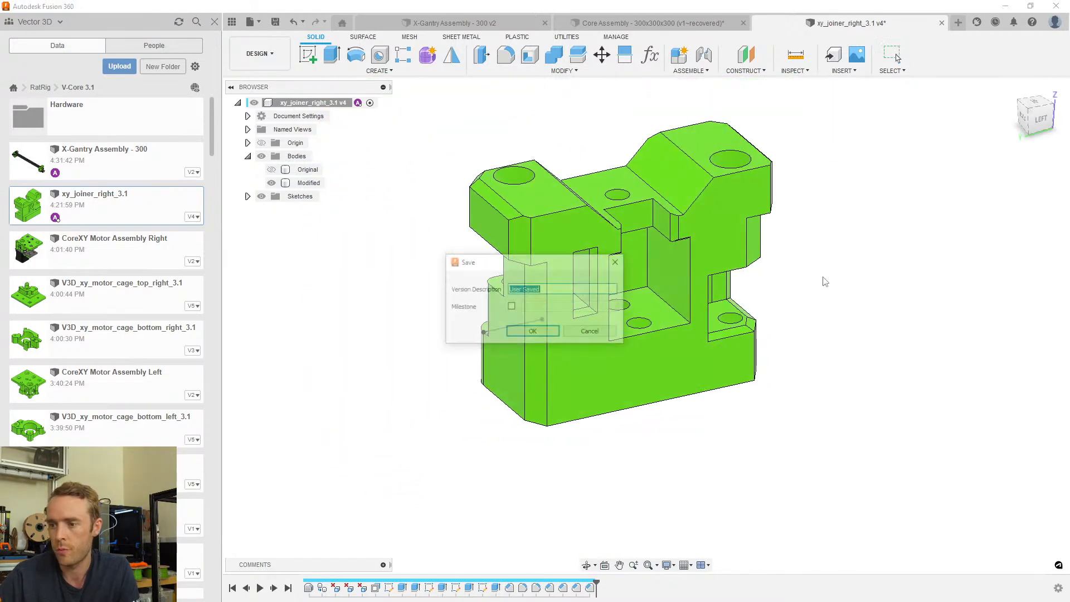
pyautogui.press('Return')
# Close the recovered Core Assembly - 300x300x300 document, saving its changes with the default version description
pyautogui.click(678, 27)
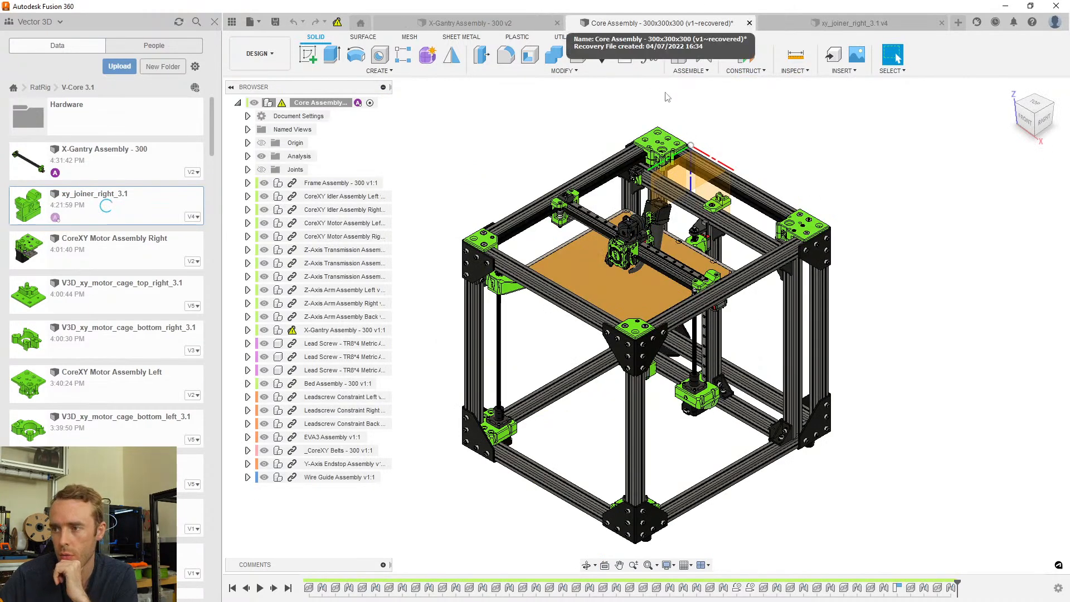
pyautogui.hotkey('ctrl', 'w')
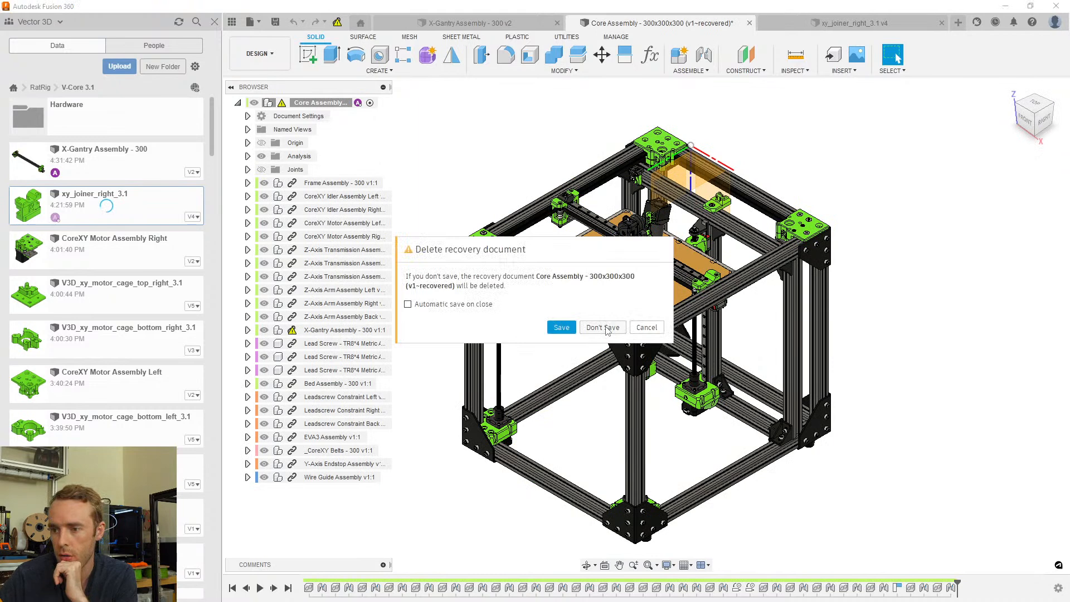
pyautogui.click(561, 327)
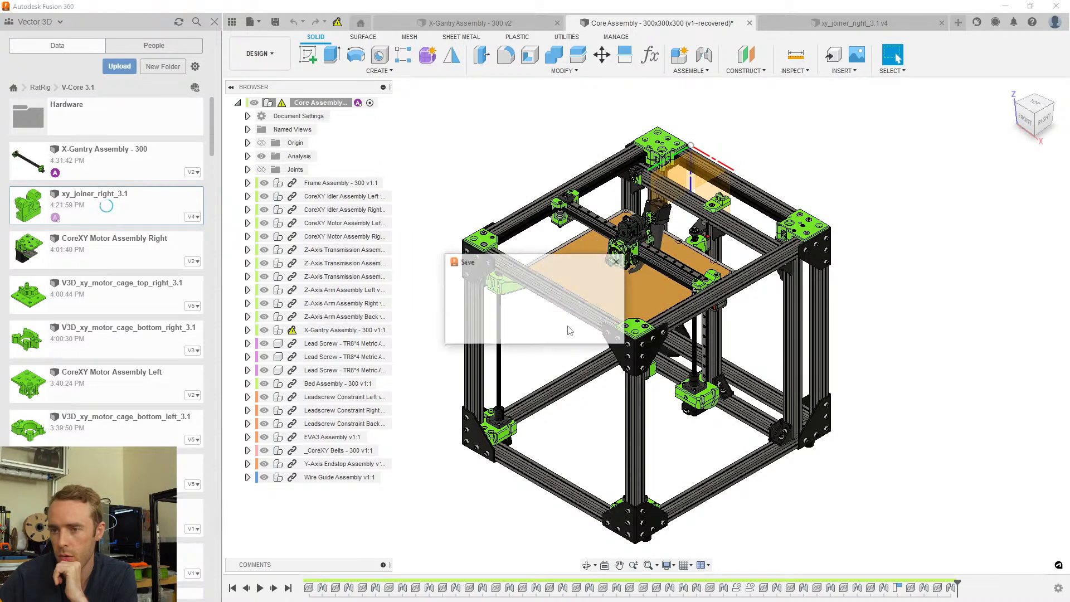
pyautogui.click(533, 332)
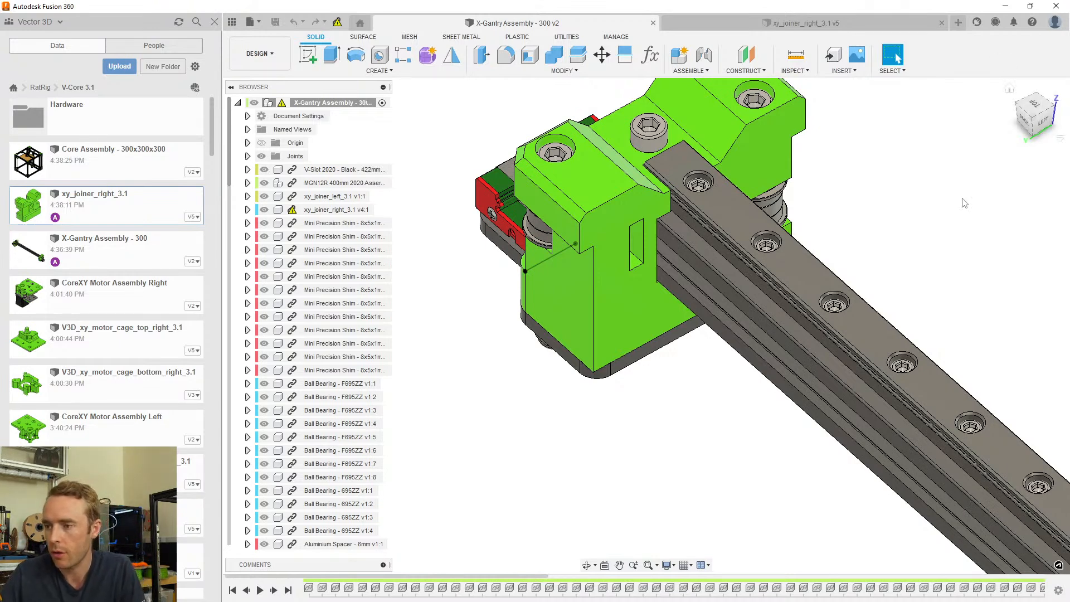
# Update the outdated xy_joiner_right_3.1 component in the X-Gantry Assembly - 300 to its latest version
pyautogui.scroll(-4, 712, 337)
pyautogui.scroll(4, 670, 282)
pyautogui.moveTo(670, 281); pyautogui.dragTo(888, 296, button='middle')
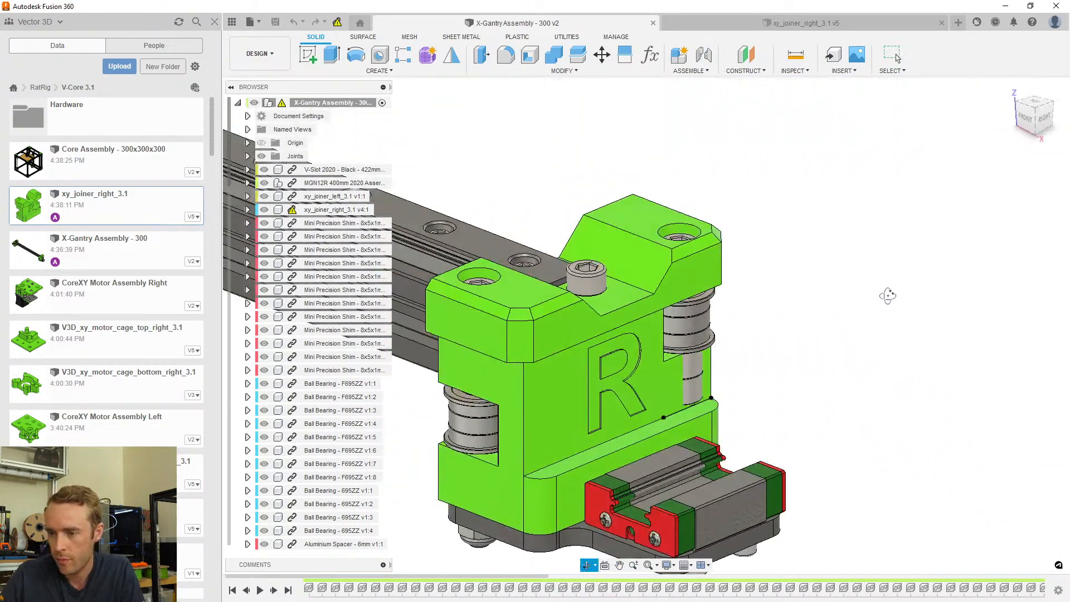
pyautogui.scroll(-1, 888, 295)
pyautogui.scroll(1, 479, 317)
pyautogui.moveTo(479, 317); pyautogui.dragTo(684, 261, button='middle')
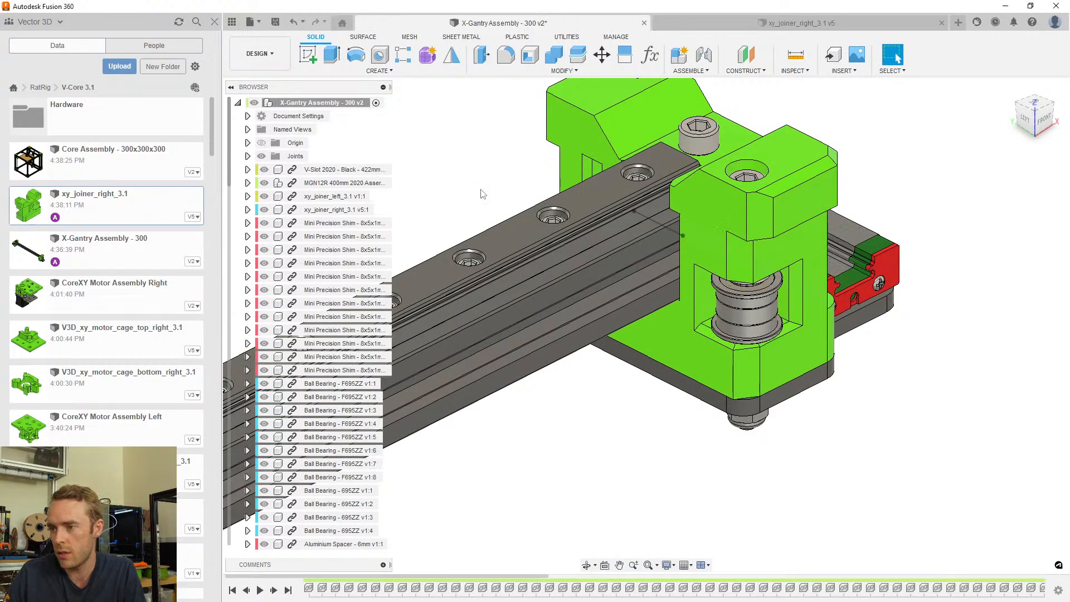
# Examine the chamfered right joiner around the bearings, rail and carriage in the gantry assembly
pyautogui.scroll(2, 723, 243)
pyautogui.scroll(-5, 723, 243)
pyautogui.keyDown('shift'); pyautogui.moveTo(723, 243); pyautogui.dragTo(810, 232, button='middle'); pyautogui.keyUp('shift')
pyautogui.scroll(3, 715, 221)
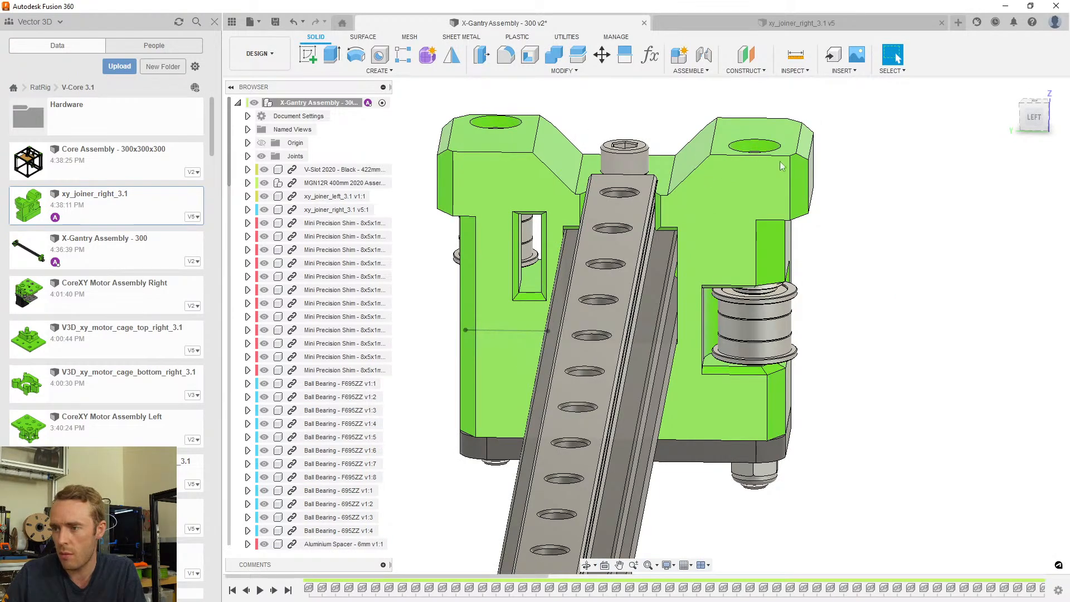
pyautogui.scroll(3, 676, 186)
pyautogui.keyDown('shift'); pyautogui.moveTo(675, 185); pyautogui.dragTo(750, 163, button='middle'); pyautogui.keyUp('shift')
pyautogui.scroll(-3, 779, 117)
pyautogui.scroll(10, 632, 362)
pyautogui.scroll(-3, 635, 363)
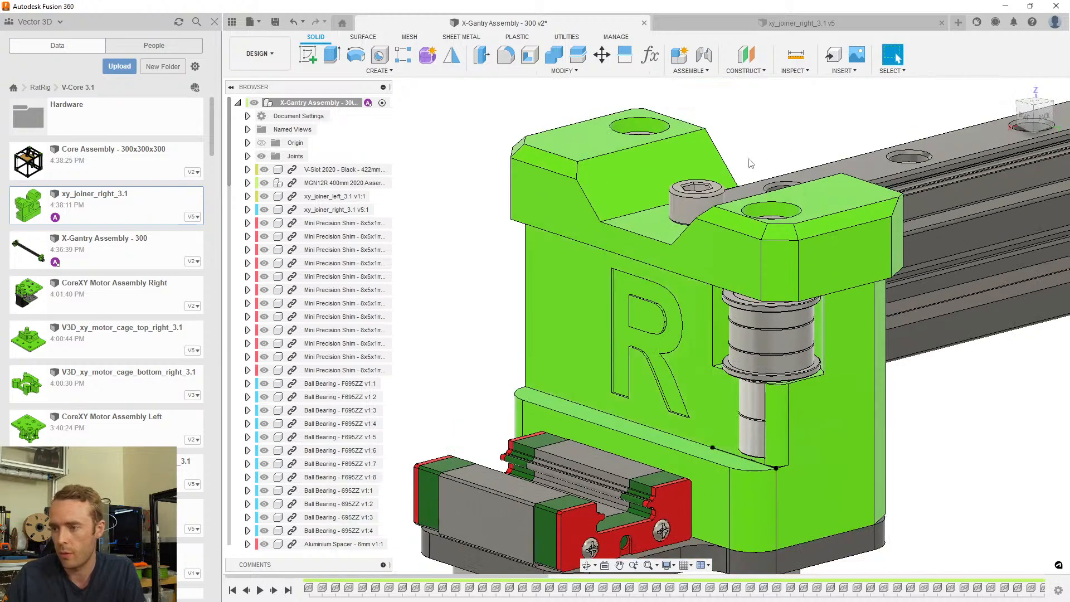
# In the xy_joiner_right_3.1 design, offset the wall face carrying the letter R together with the engraved R face by 1 mm
pyautogui.click(695, 18)
pyautogui.keyDown('shift'); pyautogui.moveTo(695, 246); pyautogui.dragTo(783, 304, button='middle'); pyautogui.keyUp('shift')
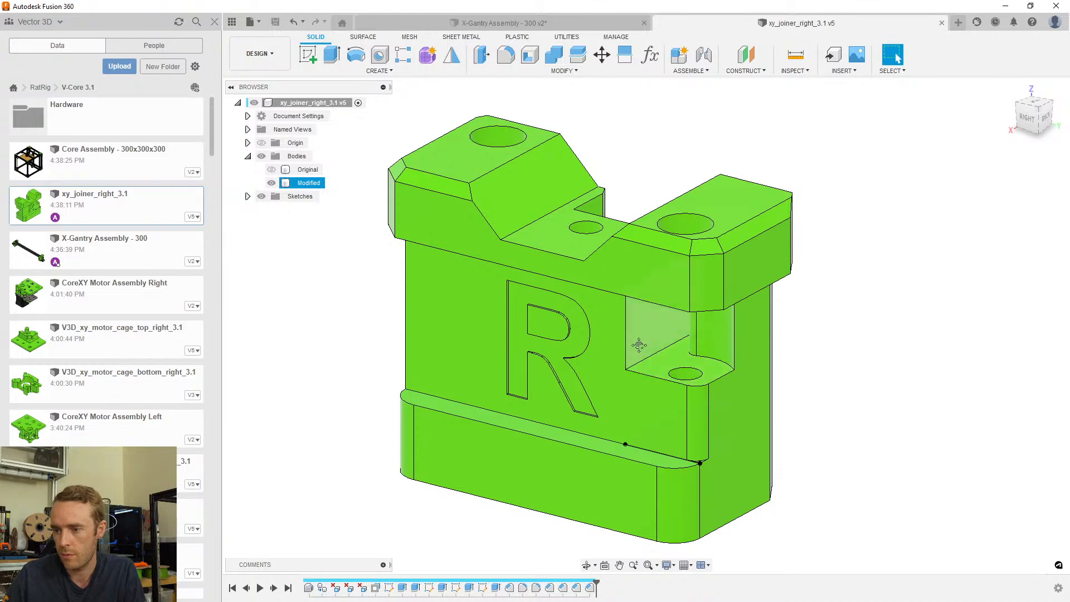
pyautogui.keyDown('shift'); pyautogui.moveTo(635, 341); pyautogui.dragTo(794, 279, button='middle'); pyautogui.keyUp('shift')
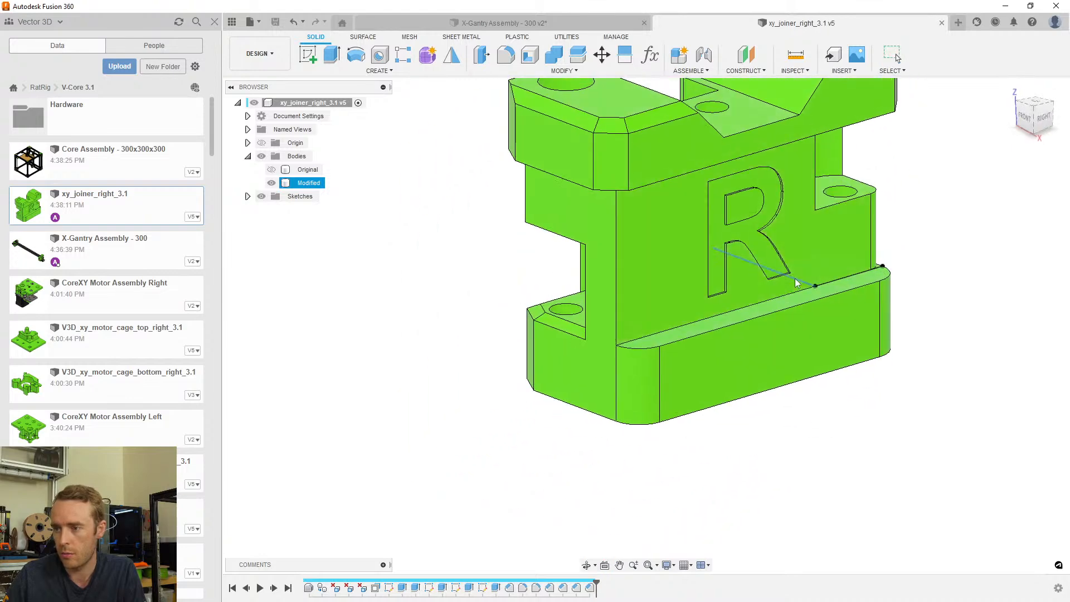
pyautogui.press('q')
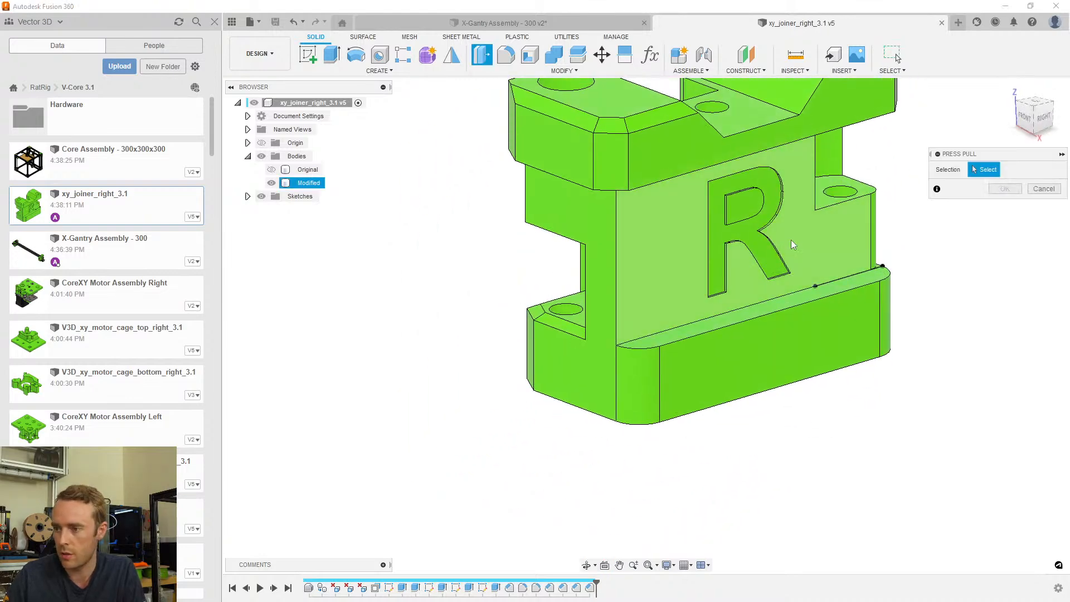
pyautogui.click(754, 236)
pyautogui.scroll(5, 751, 232)
pyautogui.keyDown('shift'); pyautogui.moveTo(741, 269); pyautogui.dragTo(538, 273, button='middle'); pyautogui.keyUp('shift')
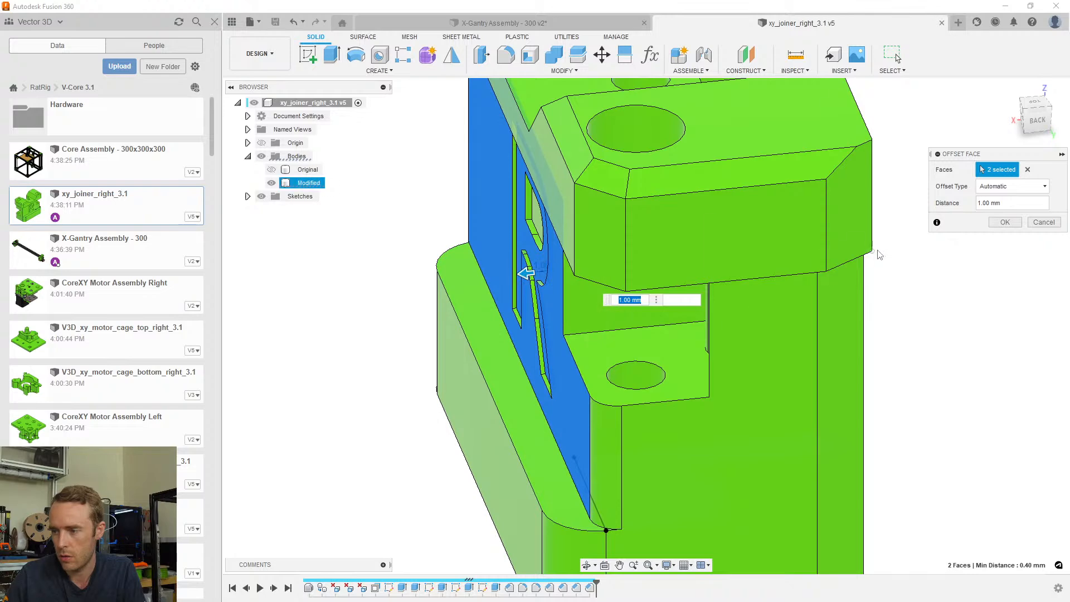
pyautogui.click(1004, 222)
# Fillet the vertical corner edge beside the R wall with a 1 mm radius
pyautogui.keyDown('shift'); pyautogui.moveTo(747, 296); pyautogui.dragTo(825, 322, button='middle'); pyautogui.keyUp('shift')
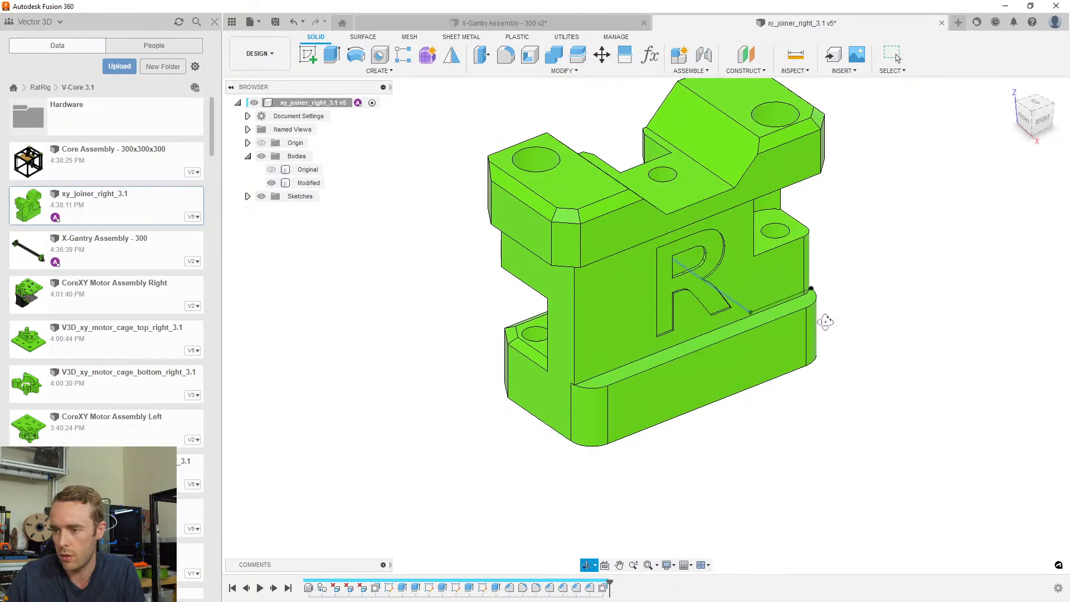
pyautogui.scroll(5, 607, 354)
pyautogui.click(505, 347)
pyautogui.scroll(-2, 506, 347)
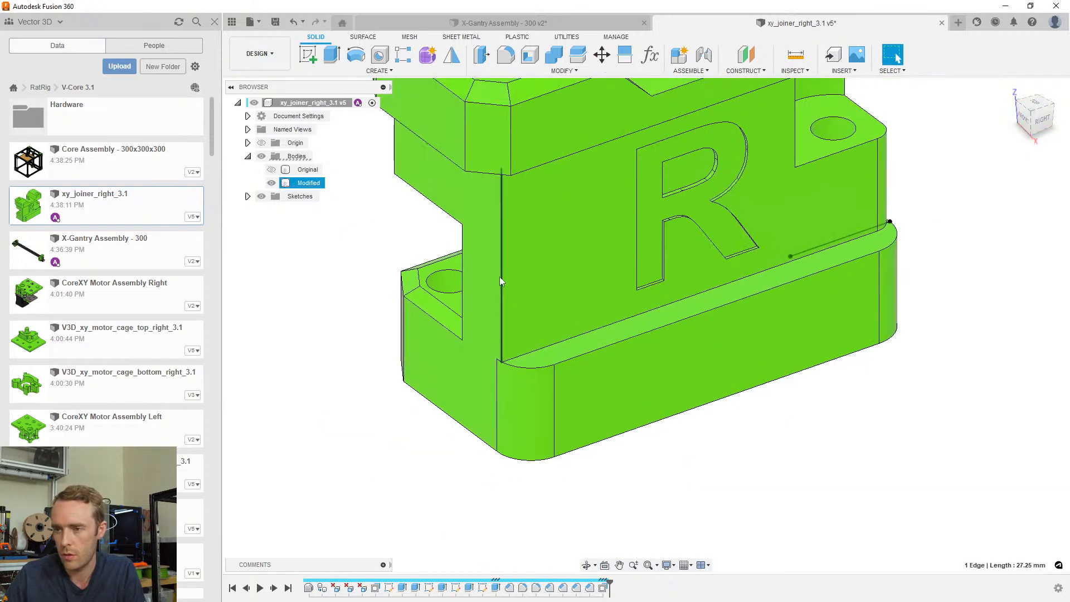
pyautogui.click(504, 62)
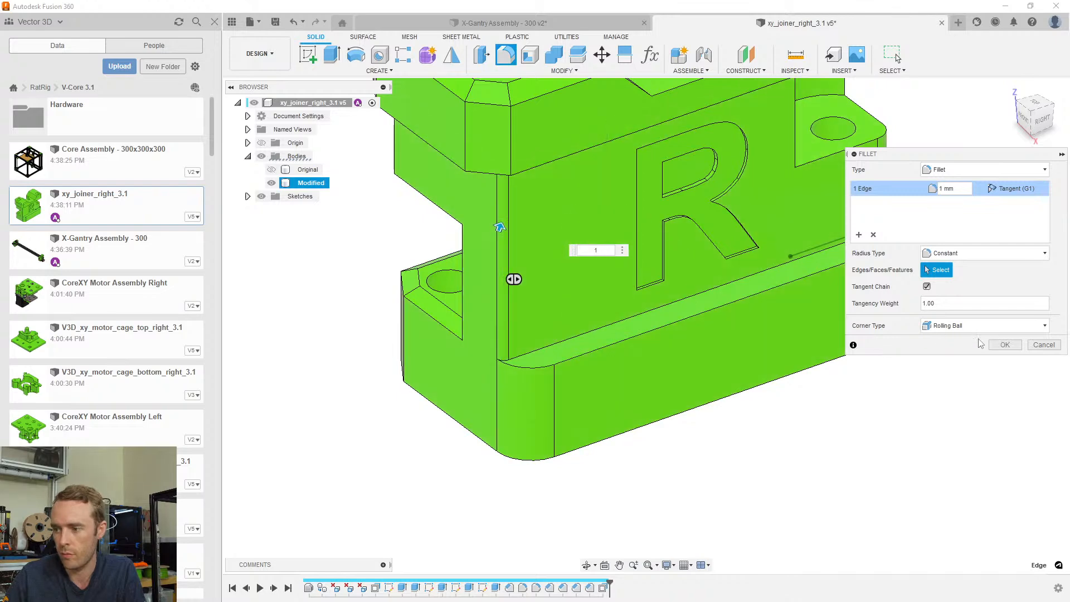
pyautogui.click(1003, 344)
# Try a two-distance chamfer of 2.5 mm by 2.5 mm on the four wall edges beneath the upper block's overhang
pyautogui.keyDown('shift'); pyautogui.moveTo(801, 337); pyautogui.dragTo(734, 330, button='middle'); pyautogui.keyUp('shift')
pyautogui.scroll(1, 775, 339)
pyautogui.moveTo(785, 231); pyautogui.dragTo(780, 308, button='middle')
pyautogui.scroll(-5, 780, 239)
pyautogui.click(788, 221)
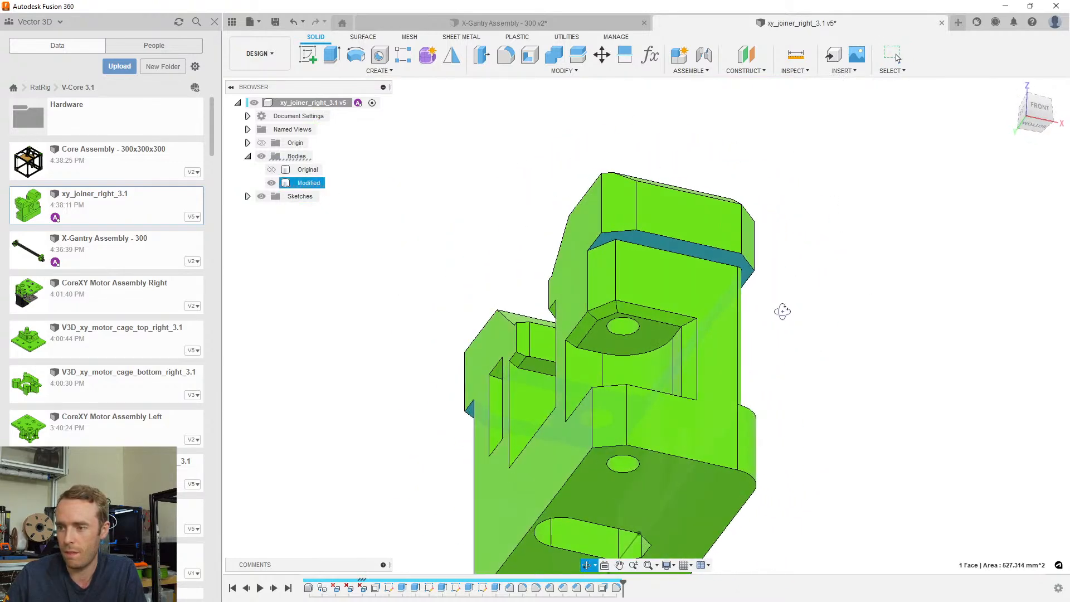
pyautogui.click(507, 62)
pyautogui.click(563, 71)
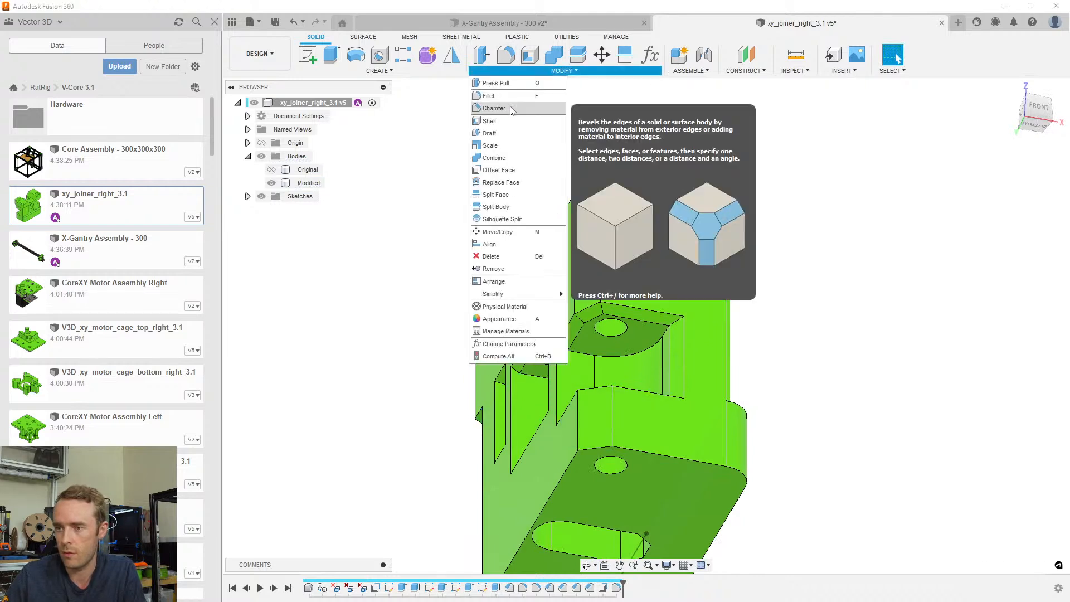
pyautogui.click(510, 104)
pyautogui.scroll(3, 588, 229)
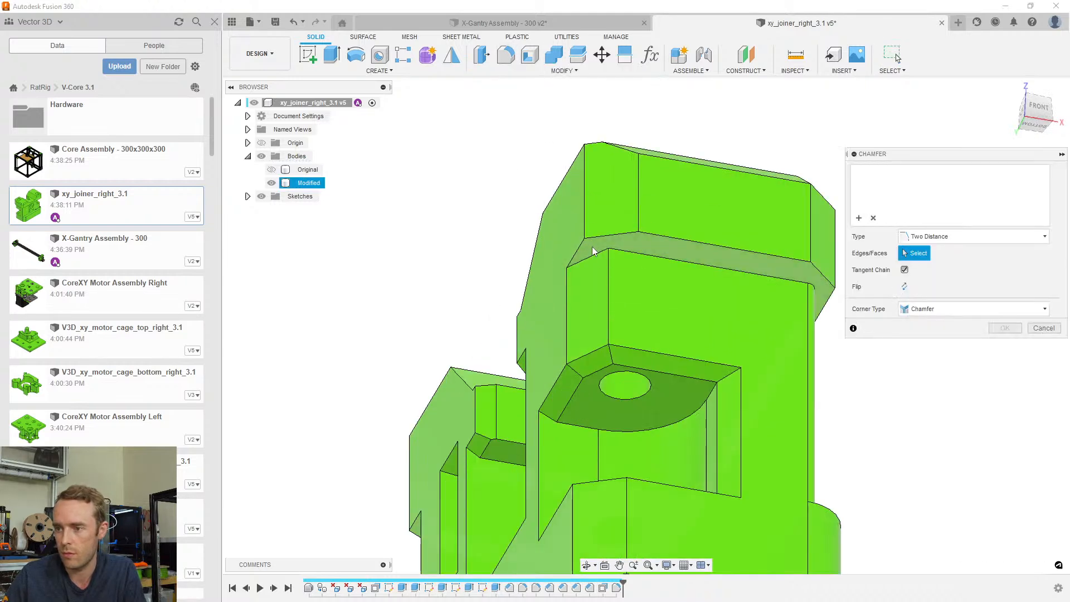
pyautogui.click(625, 252)
pyautogui.scroll(2, 622, 256)
pyautogui.scroll(1, 622, 256)
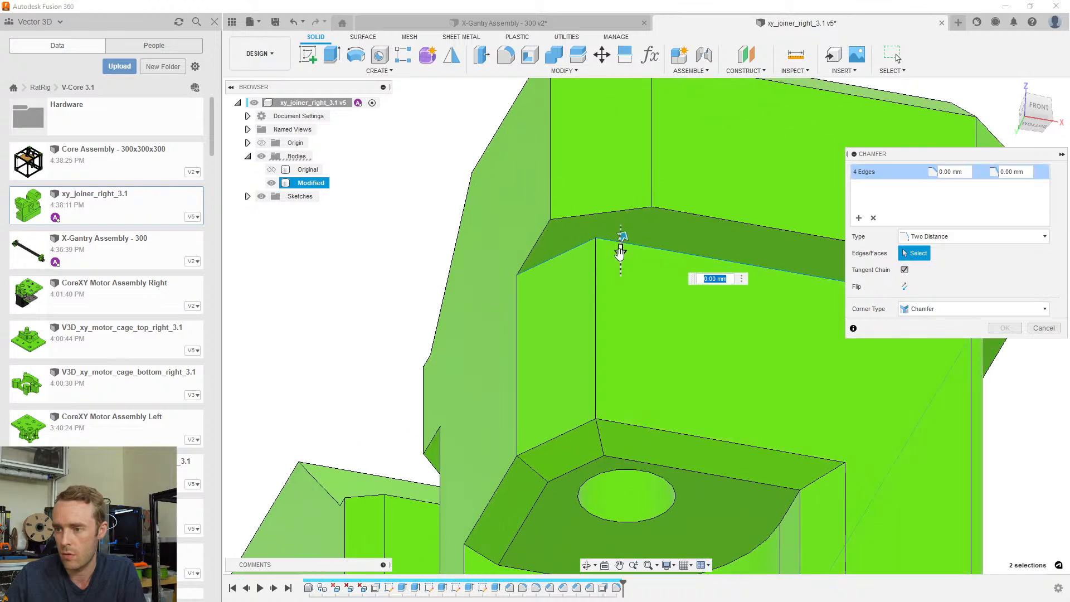
pyautogui.moveTo(621, 248); pyautogui.dragTo(620, 289)
# Try adding the two wall edges under the back overhang to the chamfer, and remove them from the selection again
pyautogui.keyDown('shift'); pyautogui.moveTo(622, 289); pyautogui.dragTo(527, 265, button='middle'); pyautogui.keyUp('shift')
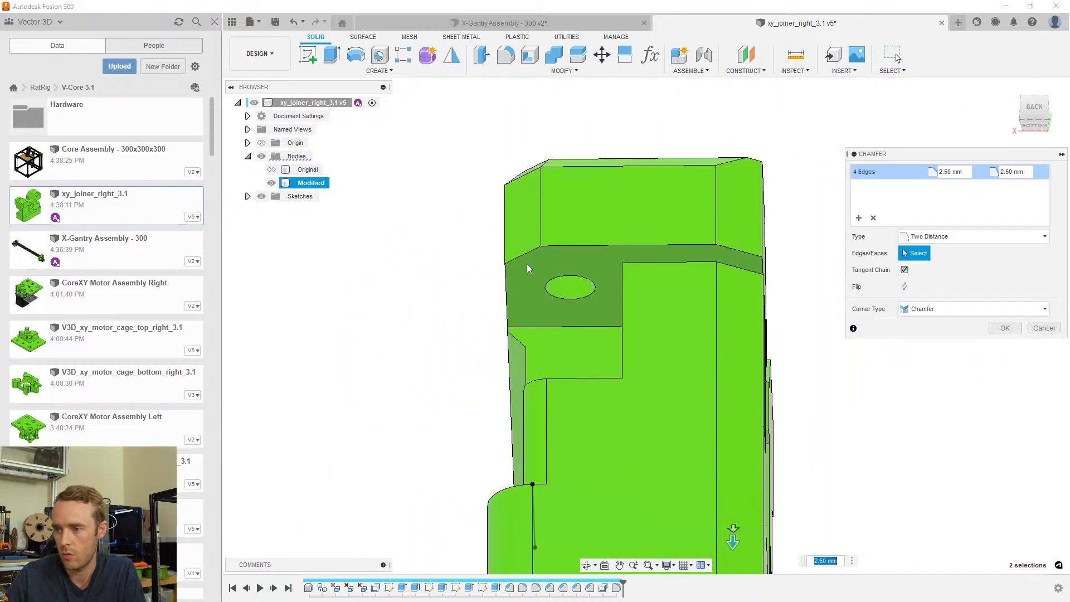
pyautogui.click(657, 263)
pyautogui.click(727, 268)
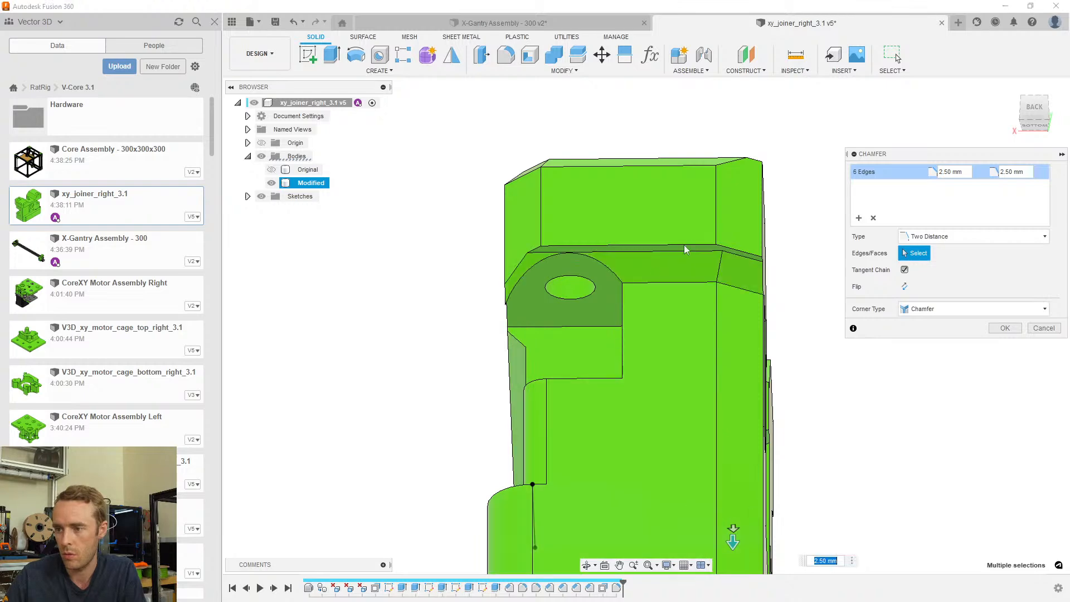
pyautogui.scroll(-1, 628, 273)
pyautogui.moveTo(628, 273)
pyautogui.keyDown('shift'); pyautogui.mouseDown(button='middle')
pyautogui.moveTo(688, 272)
pyautogui.moveTo(645, 268)
pyautogui.mouseUp(button='middle'); pyautogui.keyUp('shift')
pyautogui.scroll(3, 696, 262)
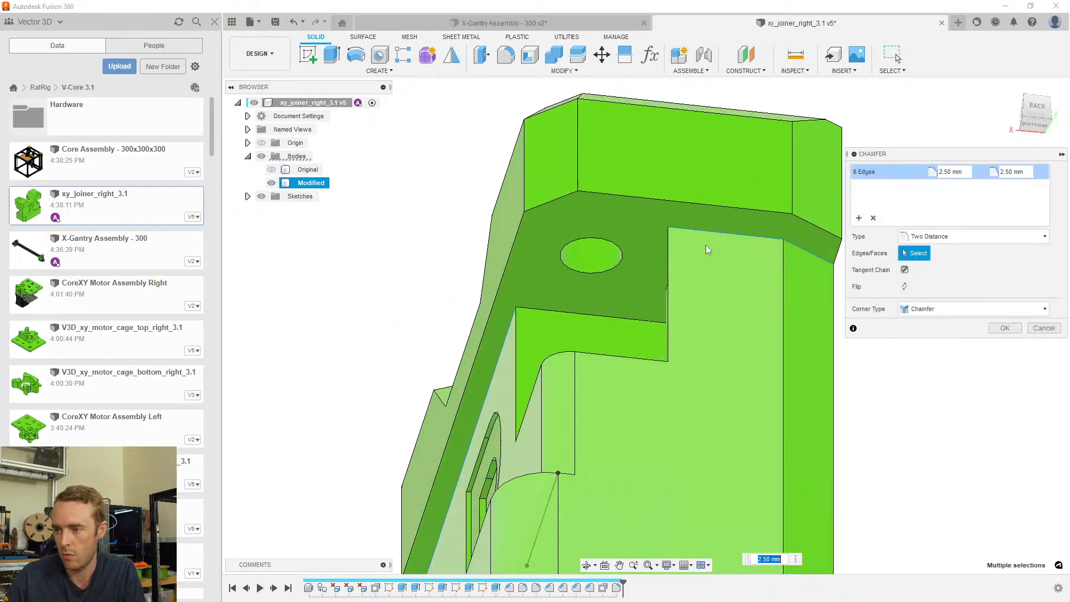
pyautogui.click(700, 232)
pyautogui.click(793, 246)
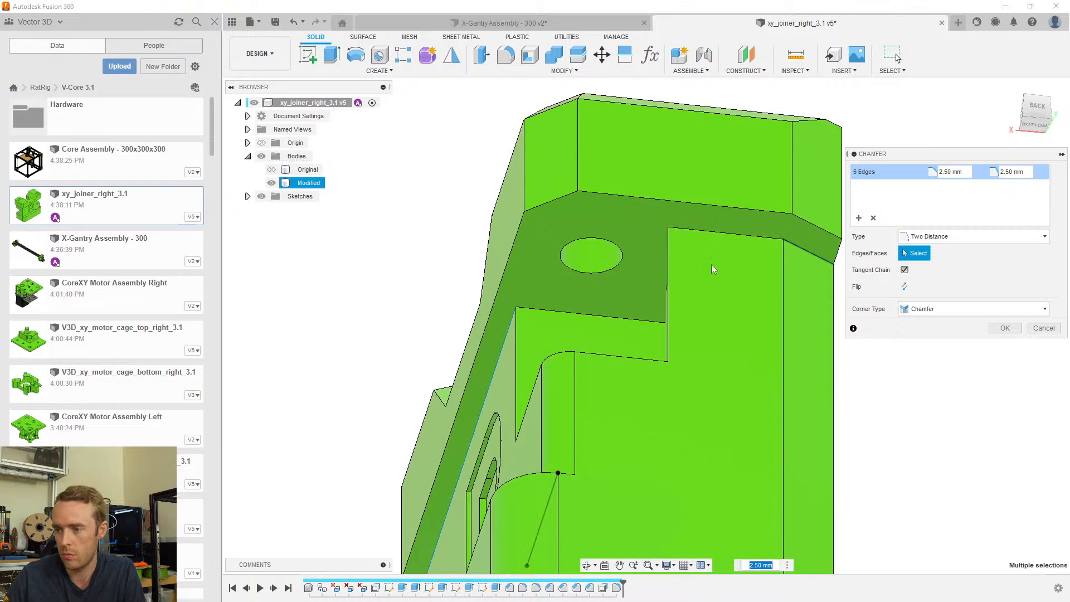
# Try the overhang chamfer on the four remaining edges with distances of 1 mm and 2 mm, and cancel the command
pyautogui.scroll(-3, 660, 280)
pyautogui.keyDown('shift'); pyautogui.moveTo(662, 279); pyautogui.dragTo(788, 303, button='middle'); pyautogui.keyUp('shift')
pyautogui.scroll(1, 607, 320)
pyautogui.keyDown('shift'); pyautogui.moveTo(607, 320); pyautogui.dragTo(659, 308, button='middle'); pyautogui.keyUp('shift')
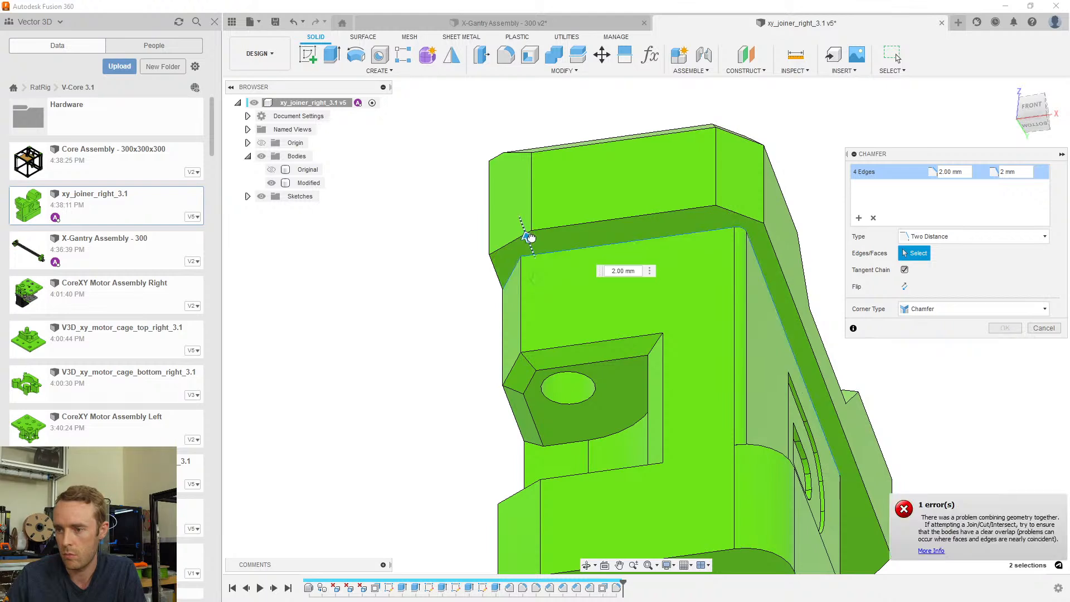
pyautogui.write('1')
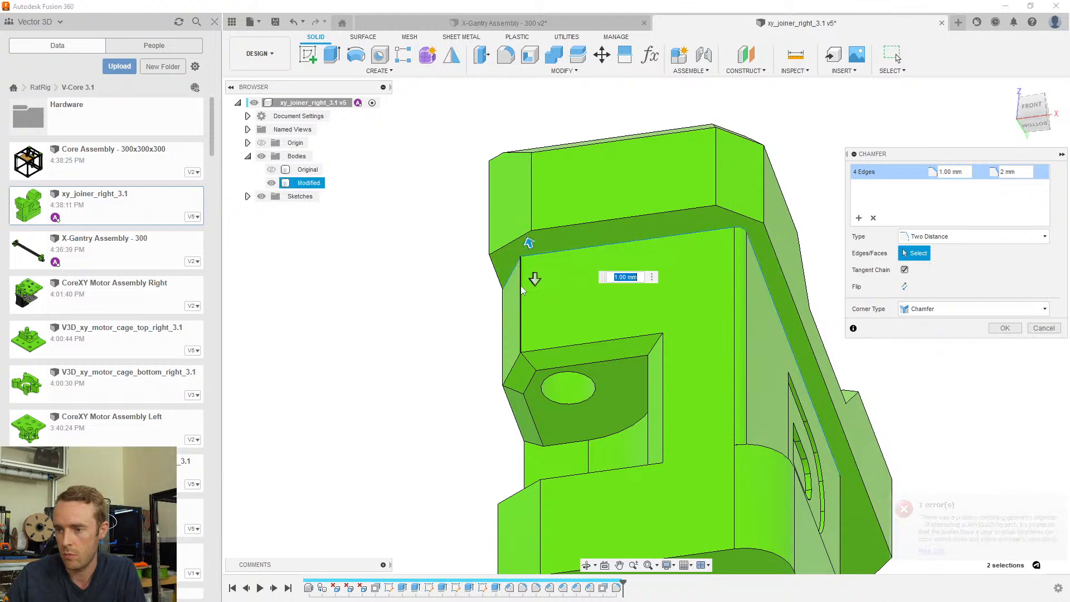
pyautogui.click(520, 284)
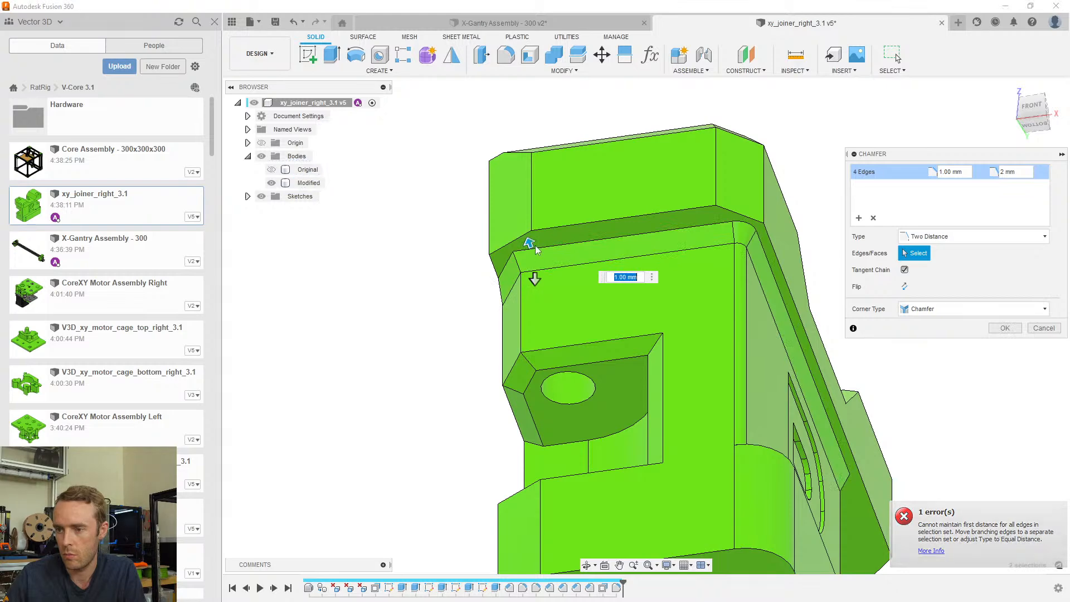
pyautogui.keyDown('shift'); pyautogui.moveTo(576, 213); pyautogui.dragTo(747, 262, button='middle'); pyautogui.keyUp('shift')
pyautogui.press('Escape')
pyautogui.press('Escape')
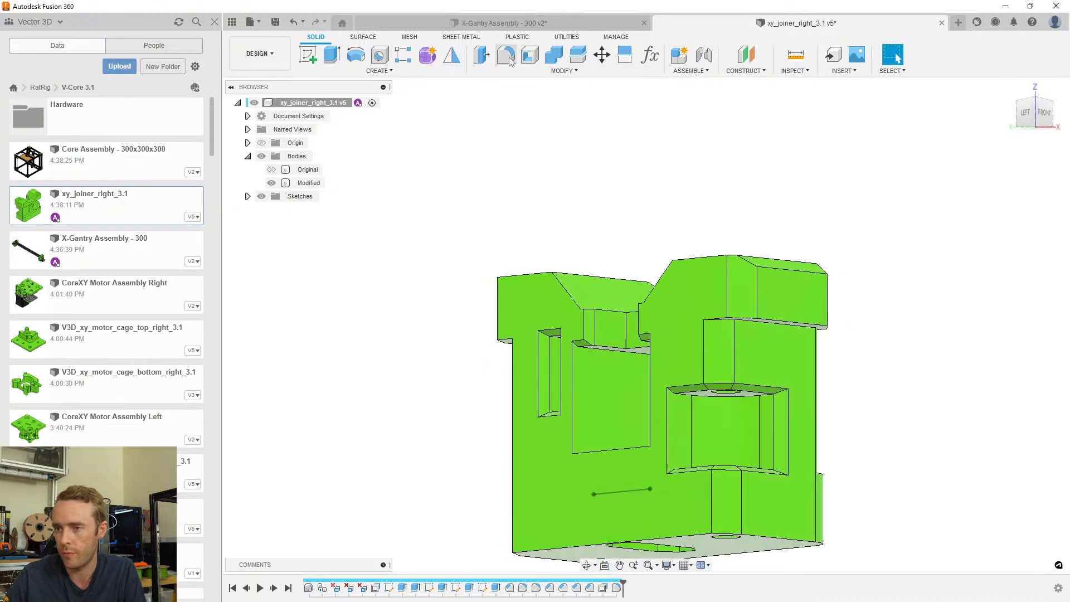
# Start a two-distance chamfer on the lower outer edge of the back overhang, with distances of 4 mm and 2 mm
pyautogui.click(508, 58)
pyautogui.keyDown('shift'); pyautogui.moveTo(553, 95); pyautogui.dragTo(641, 189, button='middle'); pyautogui.keyUp('shift')
pyautogui.click(563, 70)
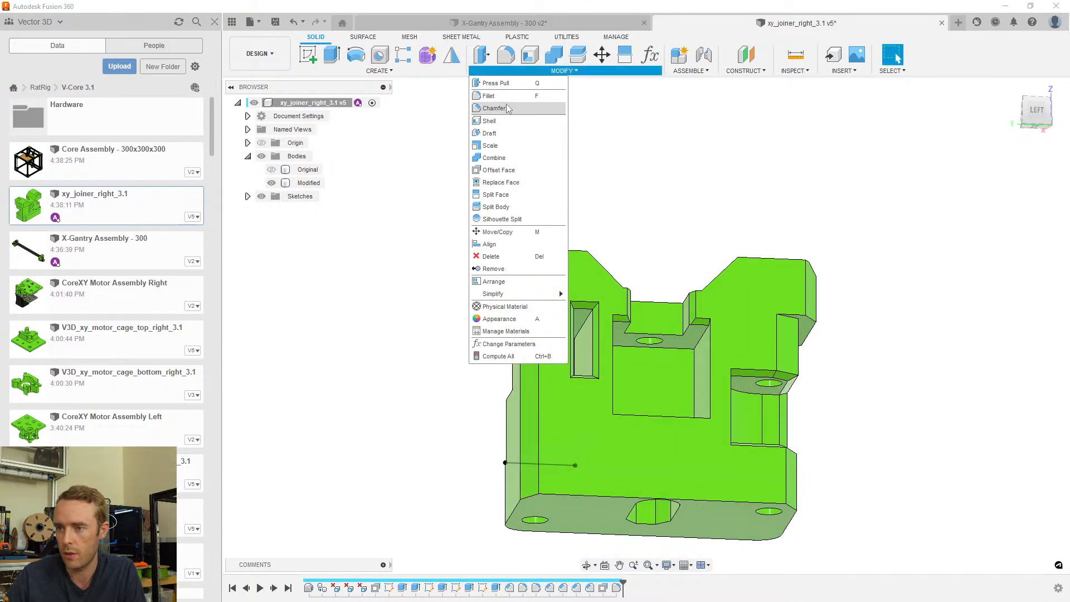
pyautogui.click(504, 120)
pyautogui.scroll(2, 501, 256)
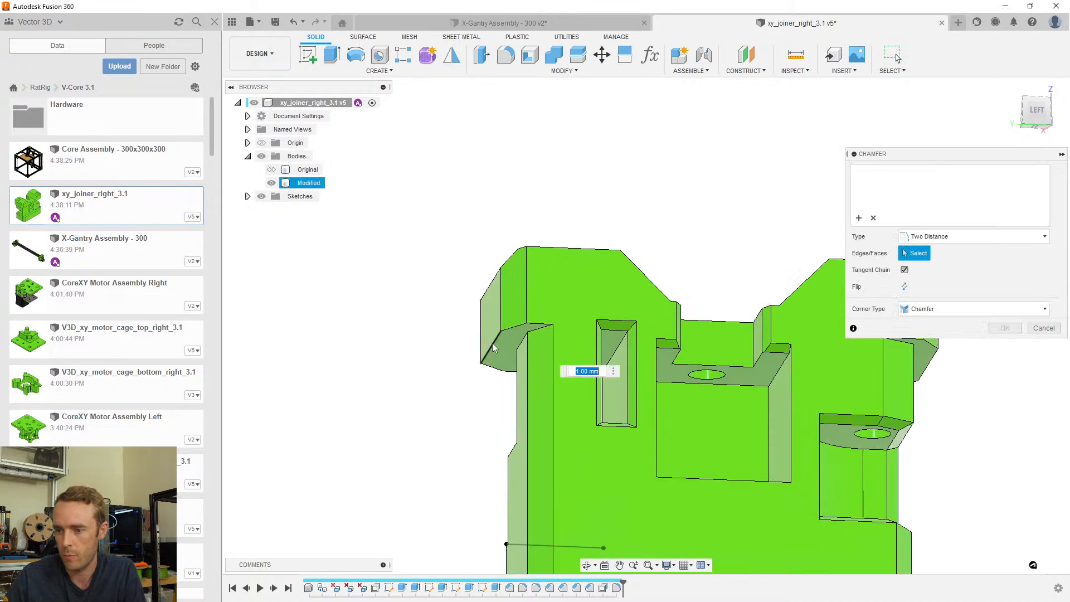
pyautogui.click(492, 342)
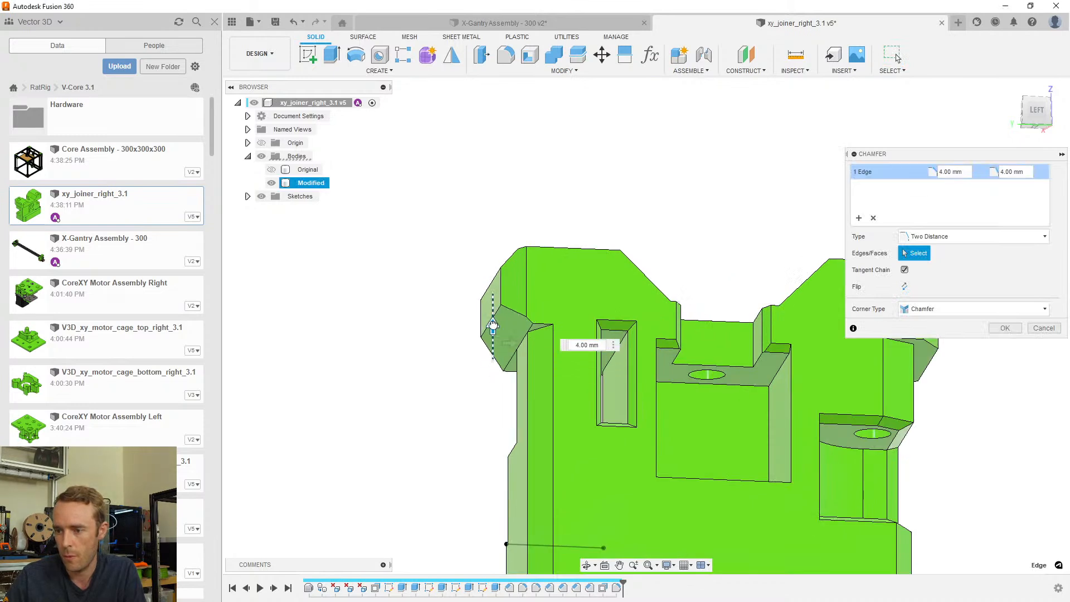
pyautogui.scroll(-3, 541, 325)
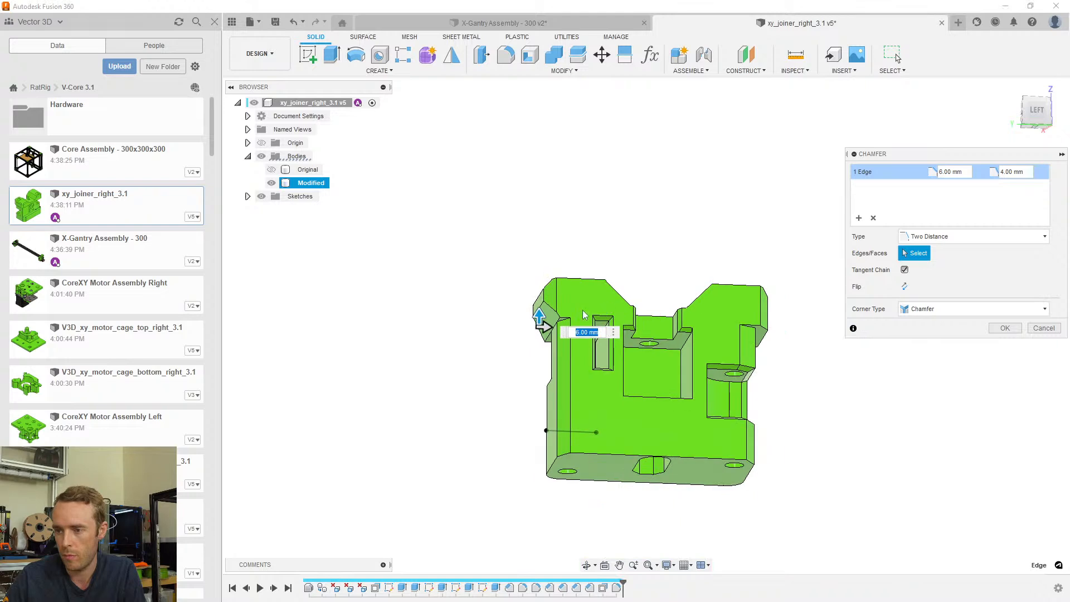
pyautogui.scroll(5, 532, 338)
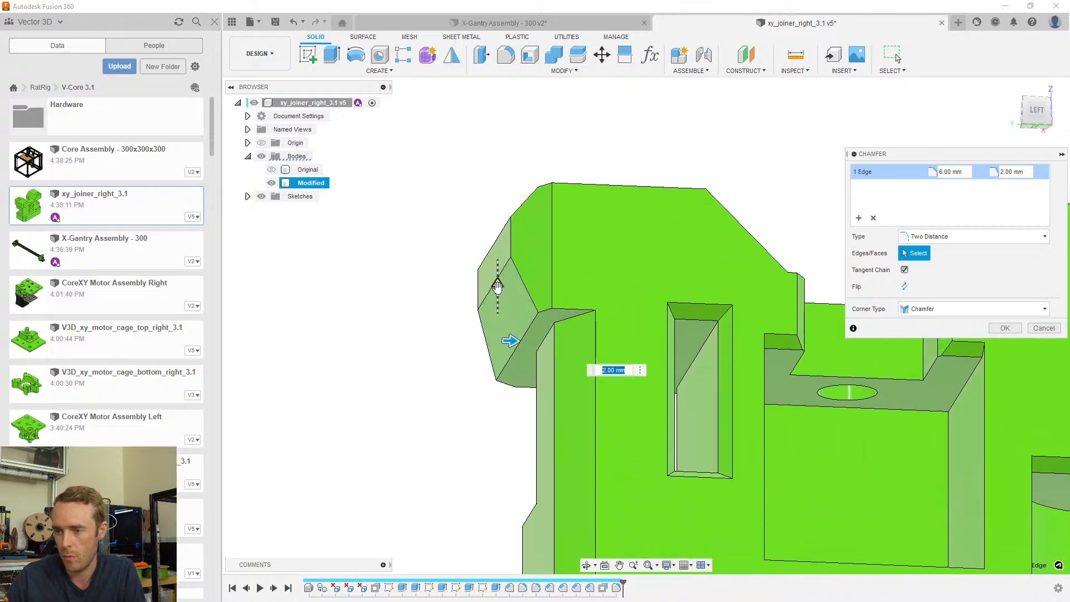
pyautogui.keyDown('shift'); pyautogui.moveTo(493, 312); pyautogui.dragTo(601, 333, button='middle'); pyautogui.keyUp('shift')
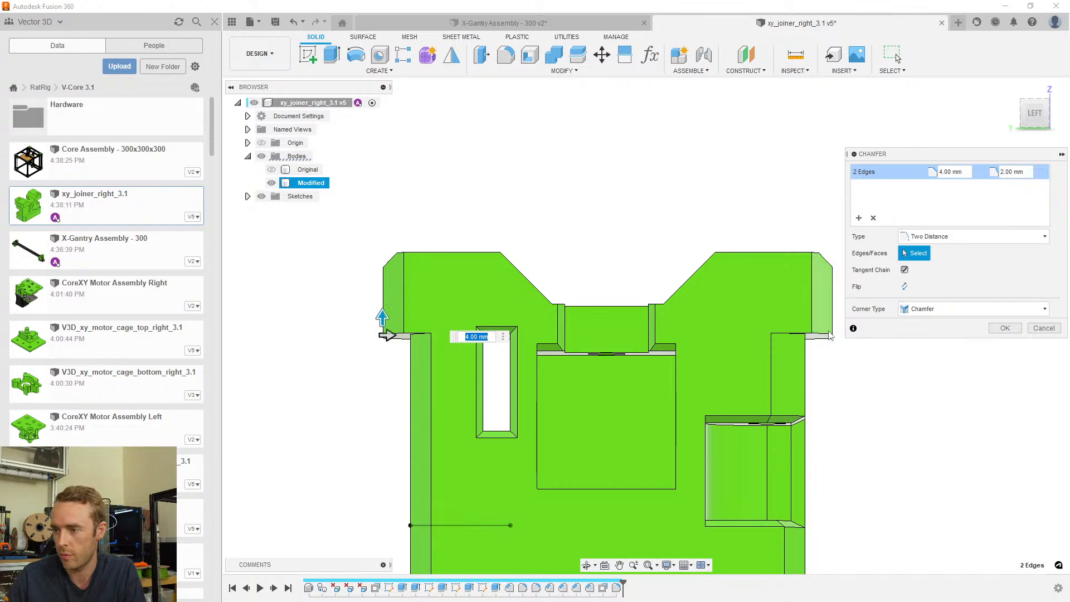
# Add the front overhang's lower outer edge as a separate chamfer set of 2 mm by 4 mm and apply the chamfer
pyautogui.click(829, 335)
pyautogui.keyDown('shift'); pyautogui.moveTo(829, 335); pyautogui.dragTo(786, 299, button='middle'); pyautogui.keyUp('shift')
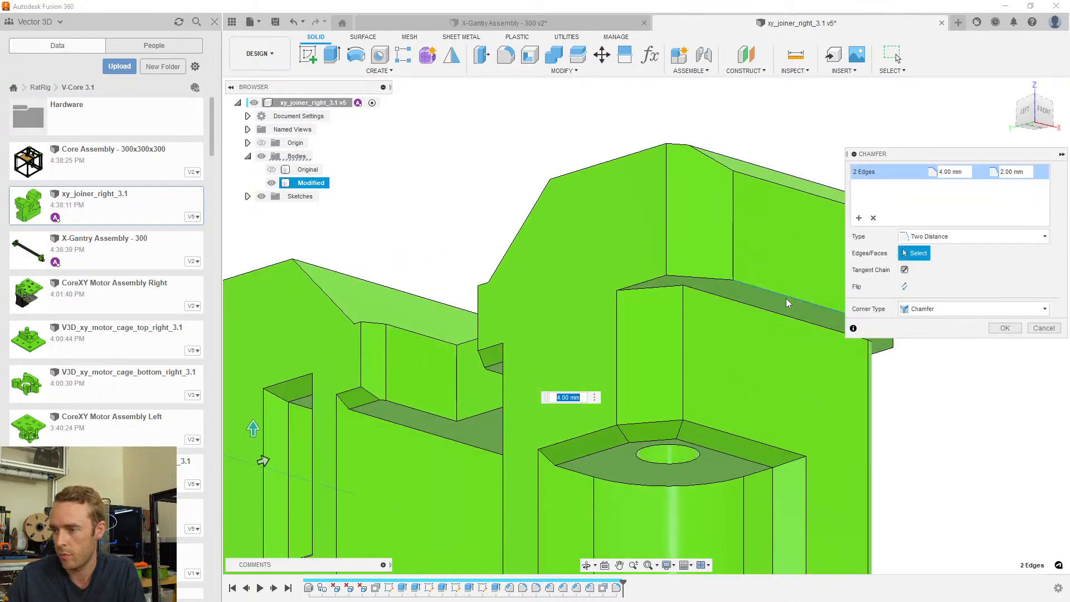
pyautogui.click(861, 224)
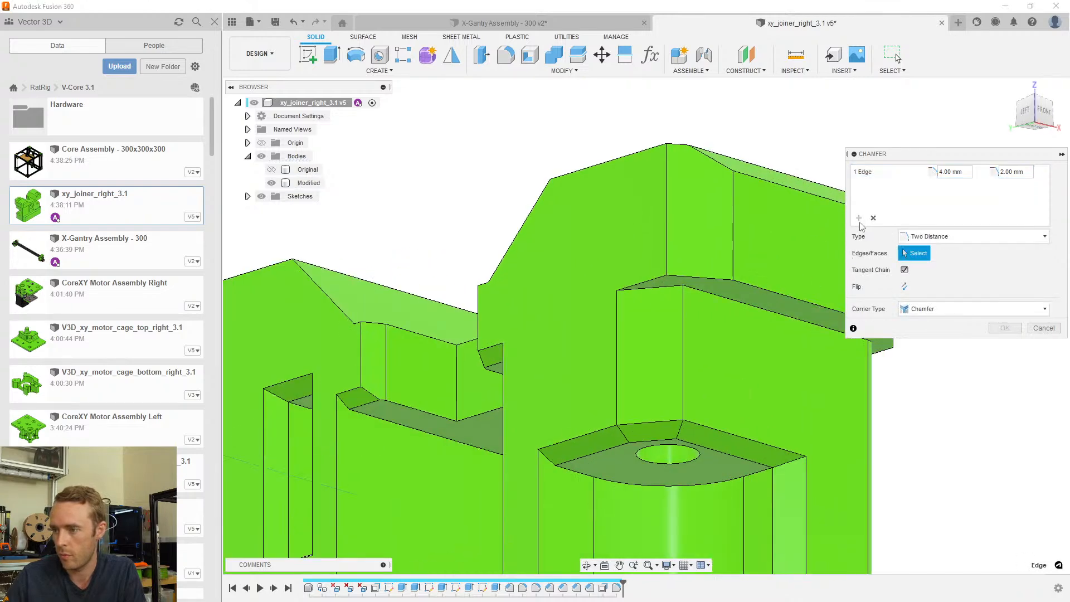
pyautogui.click(788, 293)
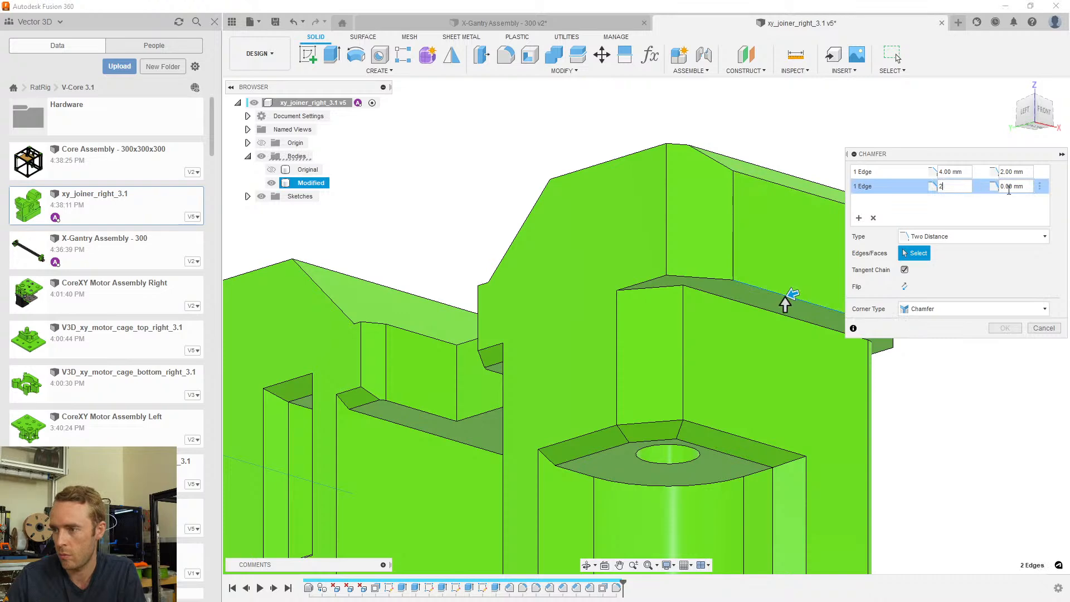
pyautogui.keyDown('shift'); pyautogui.moveTo(798, 292); pyautogui.dragTo(746, 347, button='middle'); pyautogui.keyUp('shift')
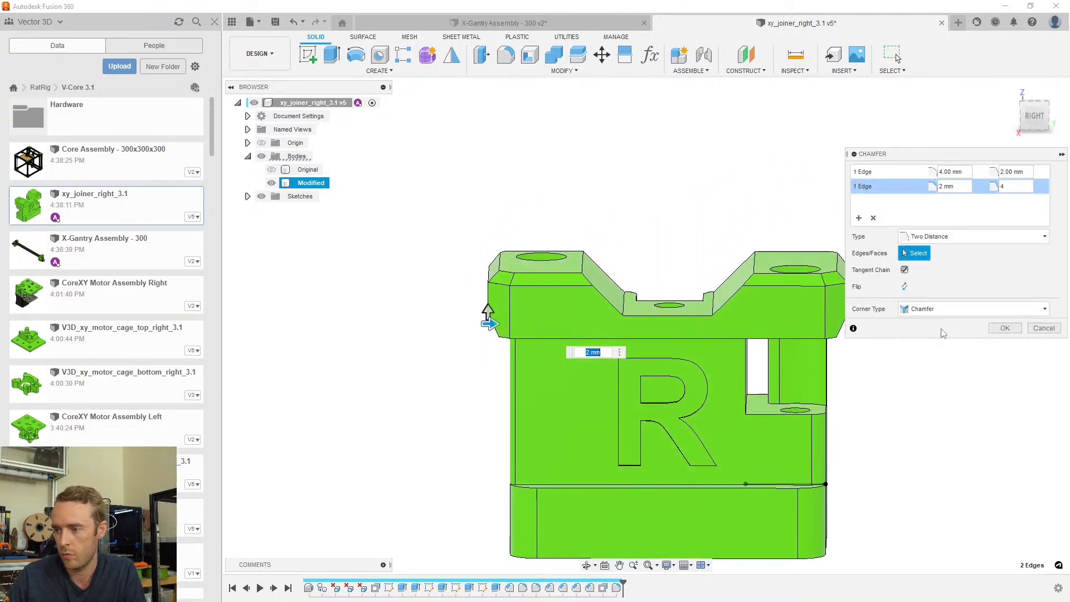
pyautogui.click(989, 329)
# Save the right joiner as a new version with the default version description
pyautogui.scroll(-3, 915, 342)
pyautogui.keyDown('shift'); pyautogui.moveTo(915, 342); pyautogui.dragTo(678, 264, button='middle'); pyautogui.keyUp('shift')
pyautogui.hotkey('ctrl', 's')
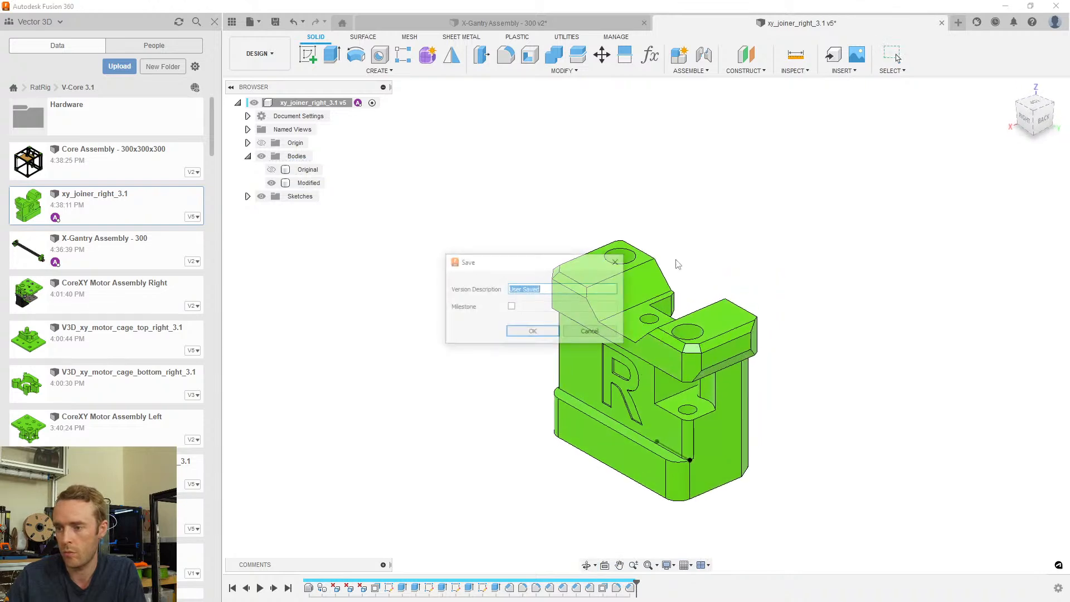
pyautogui.press('Return')
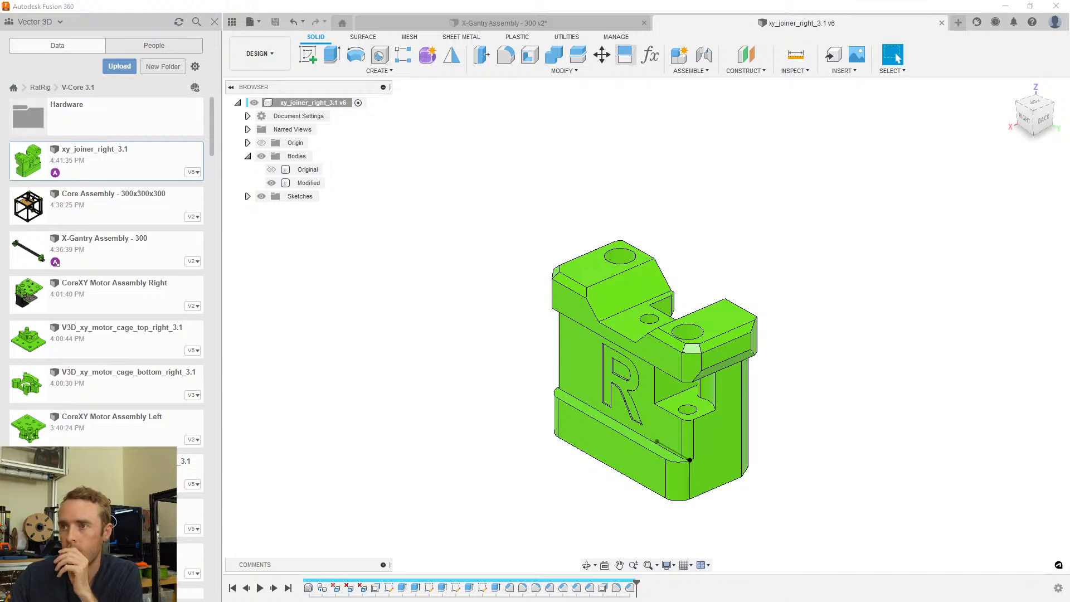
# Examine the right joiner, and compare it with the left joiner's overhangs and corner chamfers in the X-Gantry assembly
pyautogui.scroll(3, 672, 374)
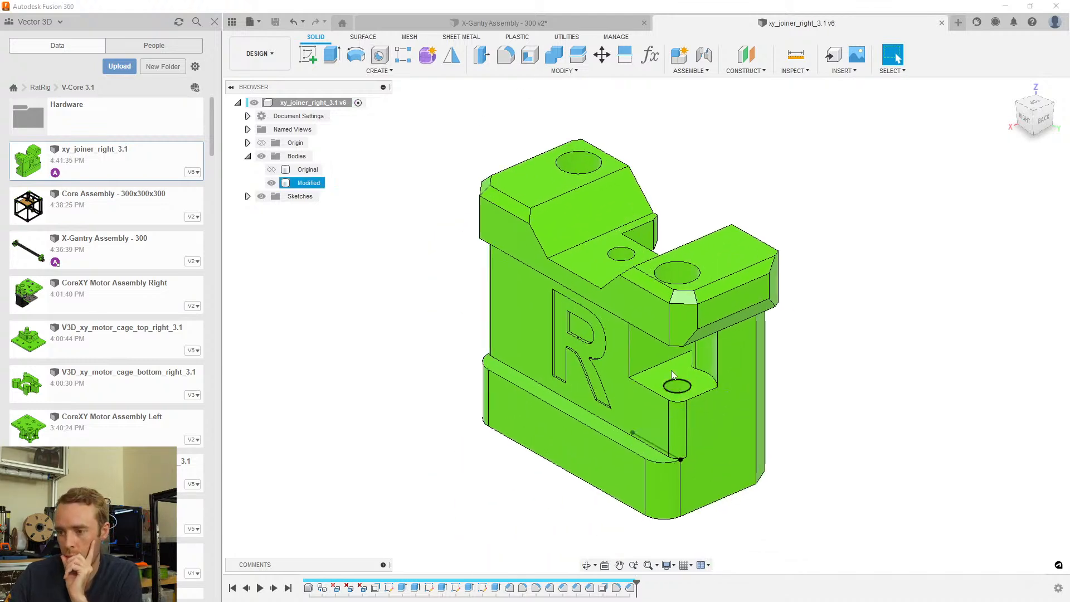
pyautogui.keyDown('shift'); pyautogui.moveTo(680, 307); pyautogui.dragTo(662, 373, button='middle'); pyautogui.keyUp('shift')
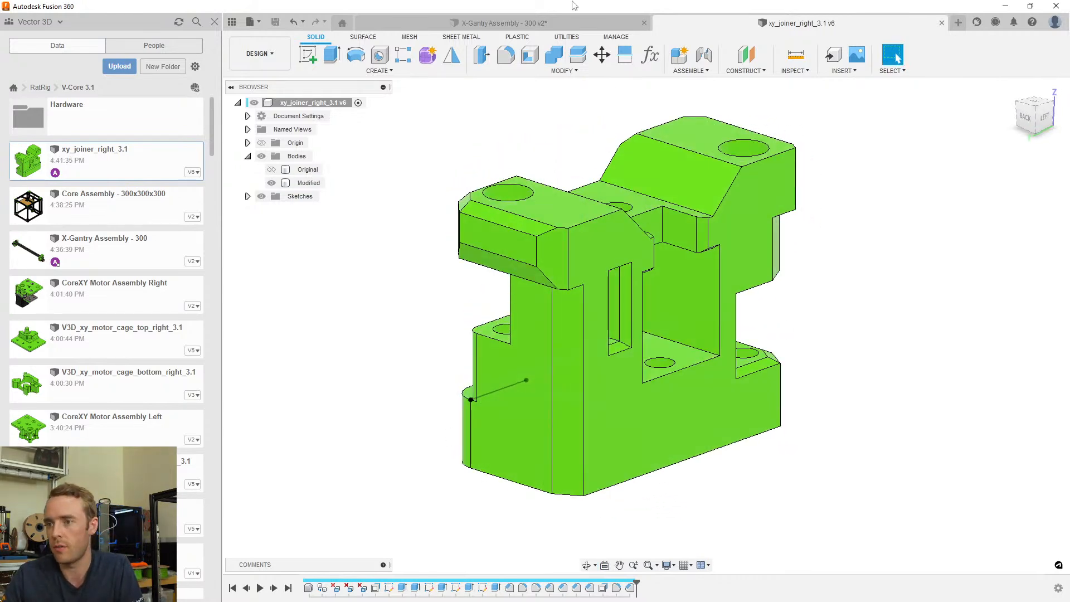
pyautogui.click(567, 25)
pyautogui.keyDown('shift'); pyautogui.moveTo(614, 226); pyautogui.dragTo(279, 240, button='middle'); pyautogui.keyUp('shift')
pyautogui.scroll(-5, 713, 281)
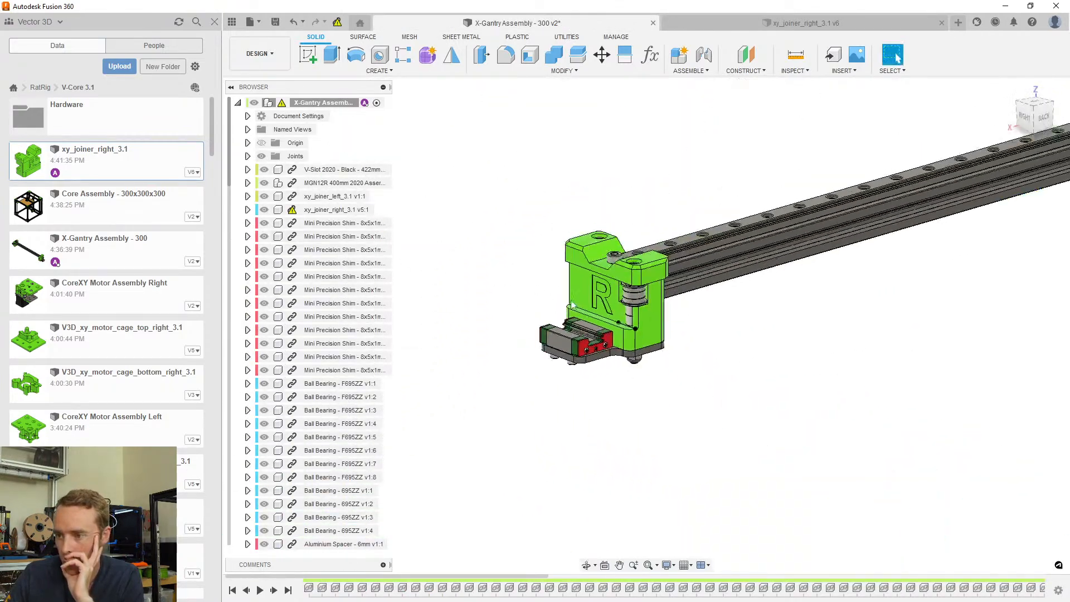
pyautogui.scroll(10, 712, 280)
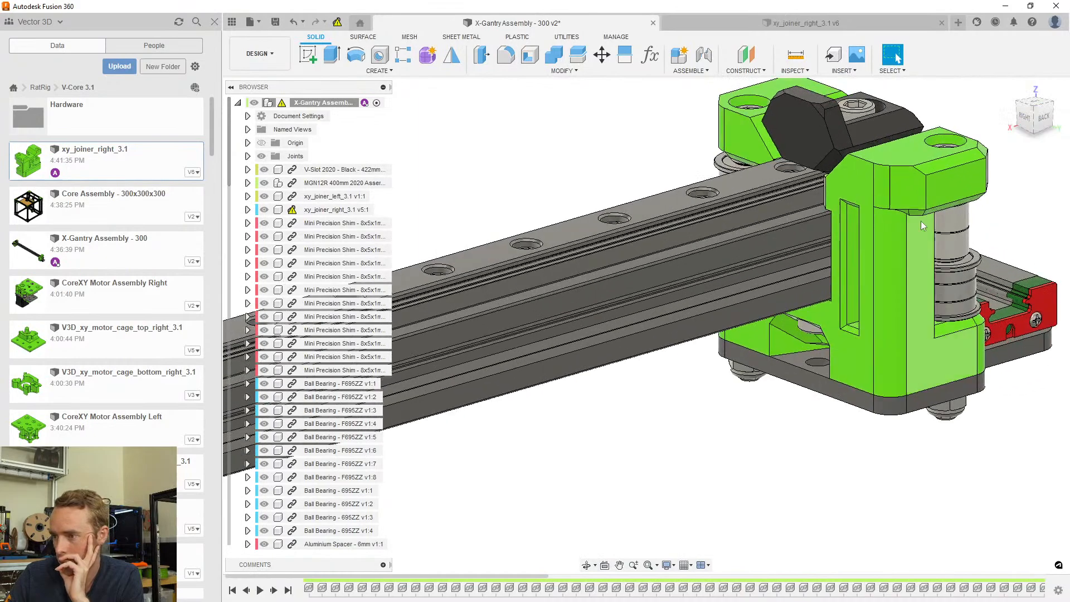
pyautogui.keyDown('shift'); pyautogui.moveTo(906, 191); pyautogui.dragTo(936, 202, button='middle'); pyautogui.keyUp('shift')
pyautogui.scroll(-5, 914, 200)
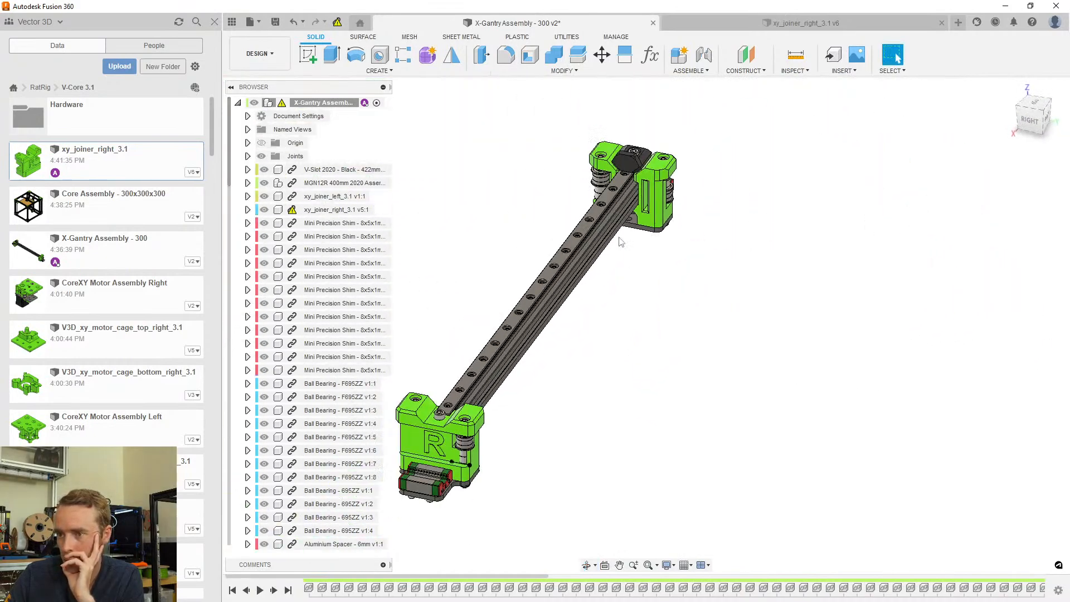
pyautogui.scroll(5, 616, 167)
pyautogui.scroll(-4, 640, 240)
pyautogui.scroll(4, 647, 204)
pyautogui.keyDown('shift'); pyautogui.moveTo(649, 209); pyautogui.dragTo(677, 356, button='middle'); pyautogui.keyUp('shift')
pyautogui.scroll(-3, 675, 369)
pyautogui.scroll(-2, 671, 364)
pyautogui.scroll(5, 617, 216)
pyautogui.scroll(-4, 616, 217)
pyautogui.keyDown('shift'); pyautogui.moveTo(599, 211); pyautogui.dragTo(701, 230, button='middle'); pyautogui.keyUp('shift')
pyautogui.scroll(-4, 700, 230)
pyautogui.scroll(5, 548, 235)
pyautogui.scroll(-2, 624, 256)
pyautogui.scroll(5, 502, 282)
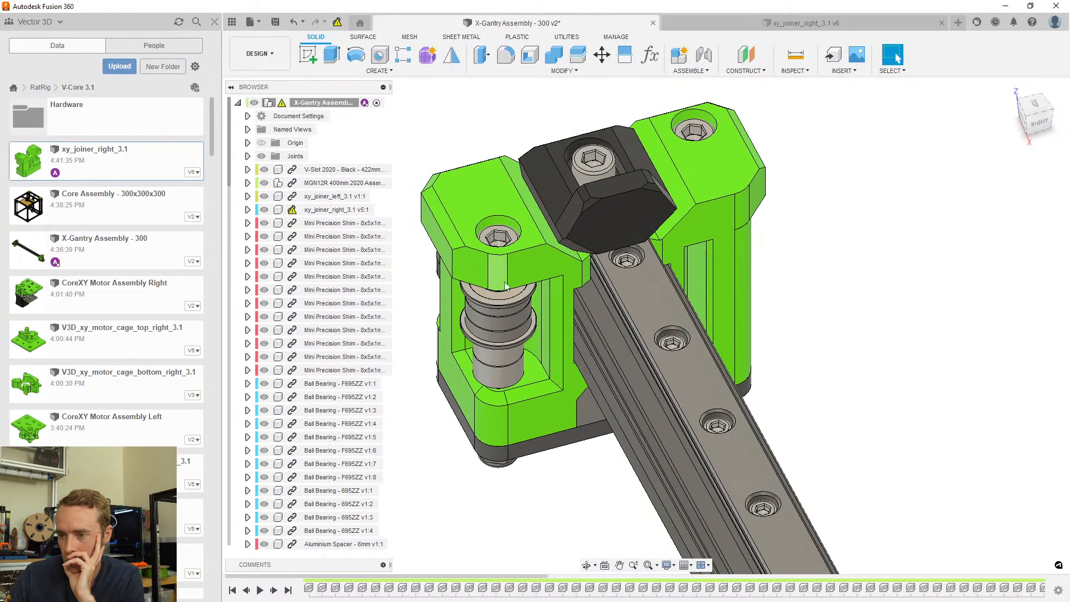
# In the right joiner, remove the upper block's two vertical corner edges from the existing 3 mm by 5 mm chamfer
pyautogui.click(718, 24)
pyautogui.scroll(-4, 656, 195)
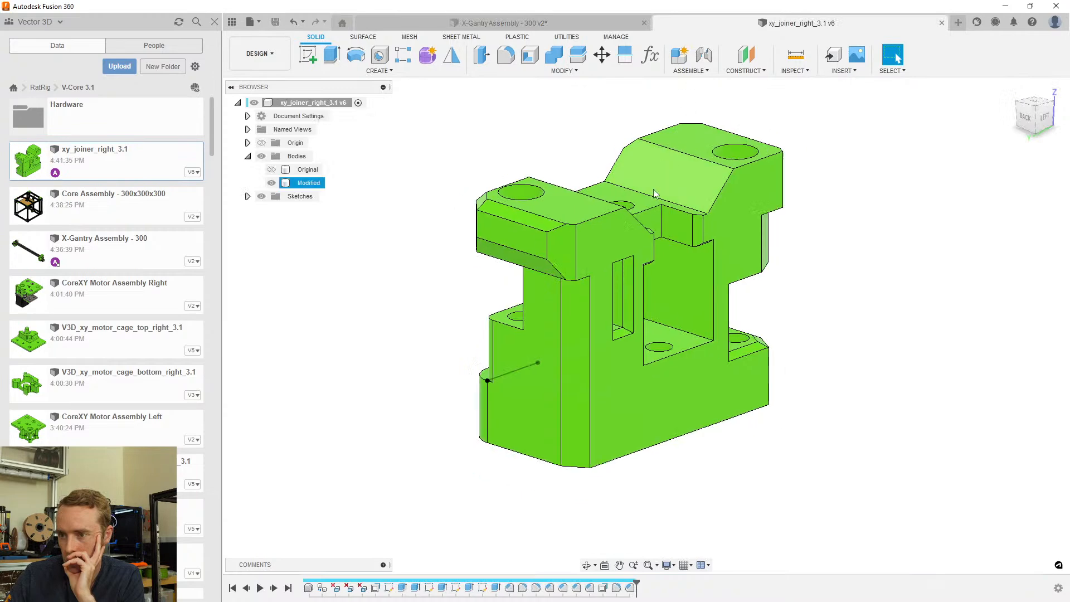
pyautogui.keyDown('shift'); pyautogui.moveTo(656, 196); pyautogui.dragTo(722, 259, button='middle'); pyautogui.keyUp('shift')
pyautogui.scroll(3, 759, 246)
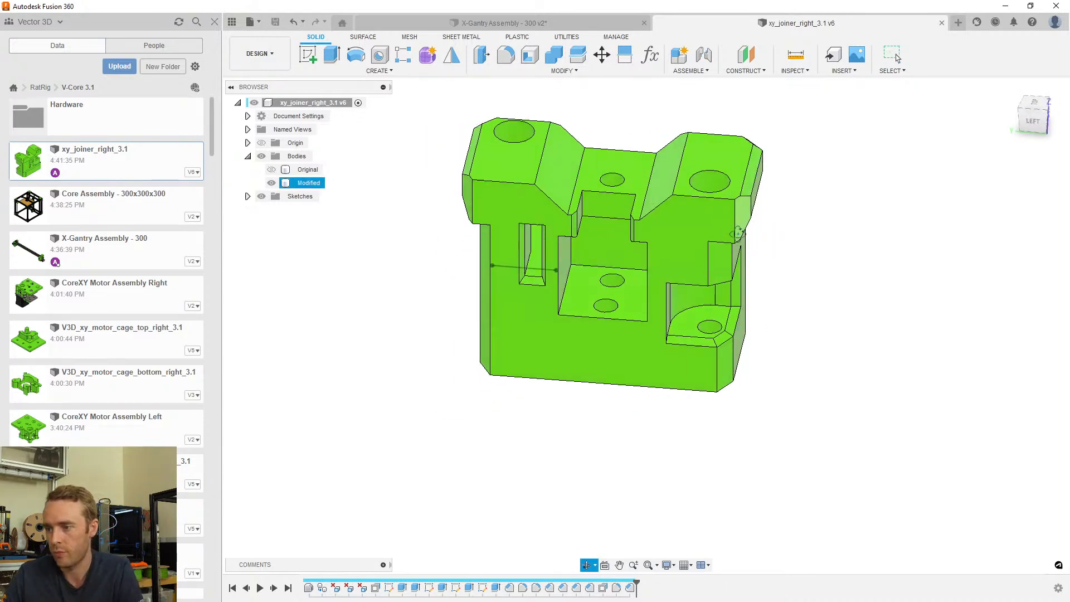
pyautogui.click(722, 260)
pyautogui.doubleClick(509, 588)
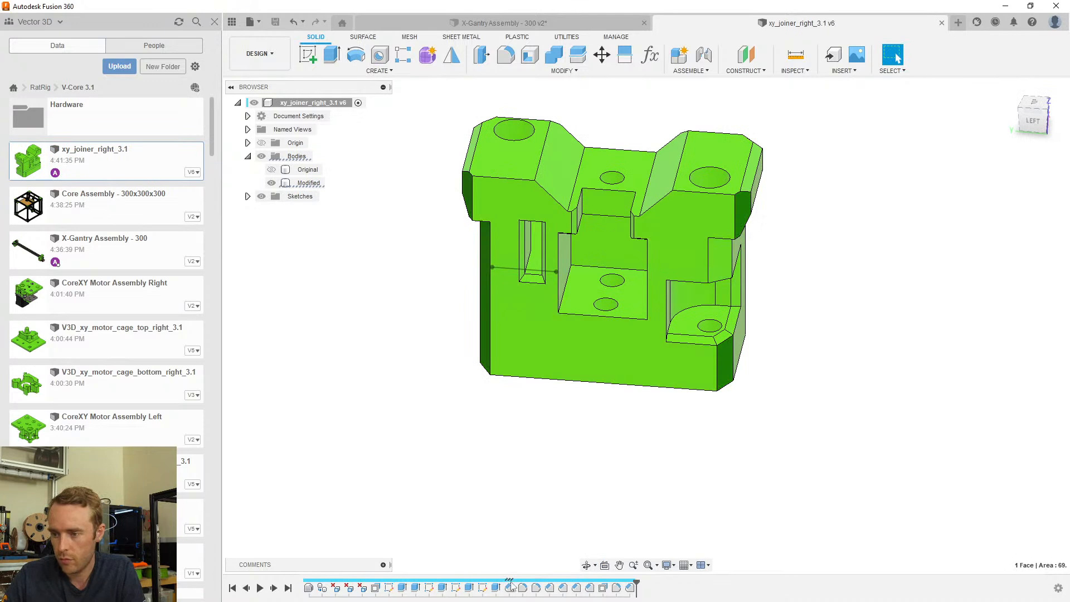
pyautogui.click(743, 218)
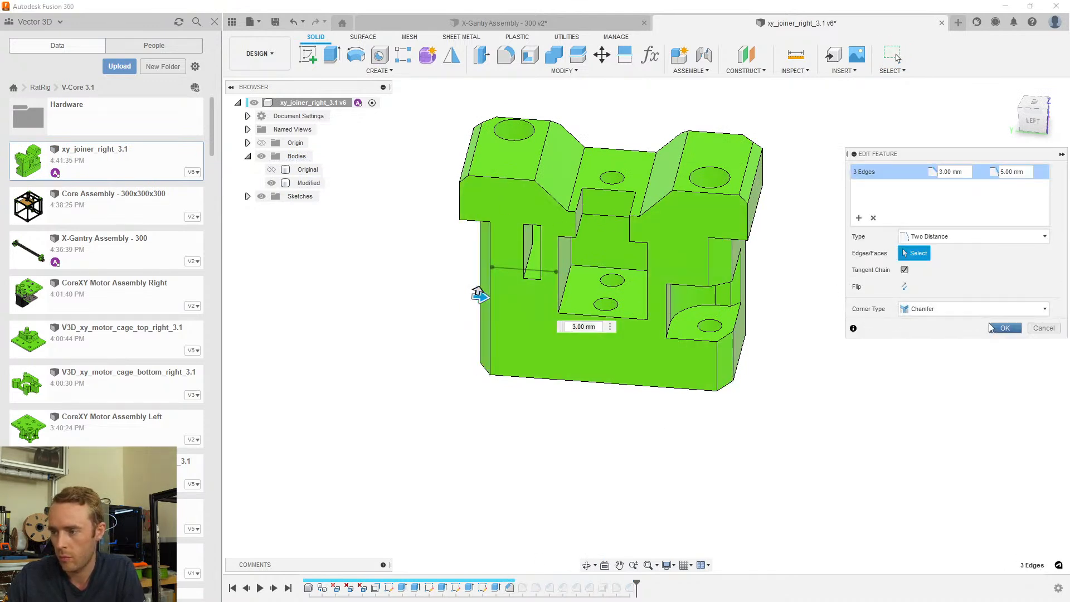
pyautogui.click(991, 328)
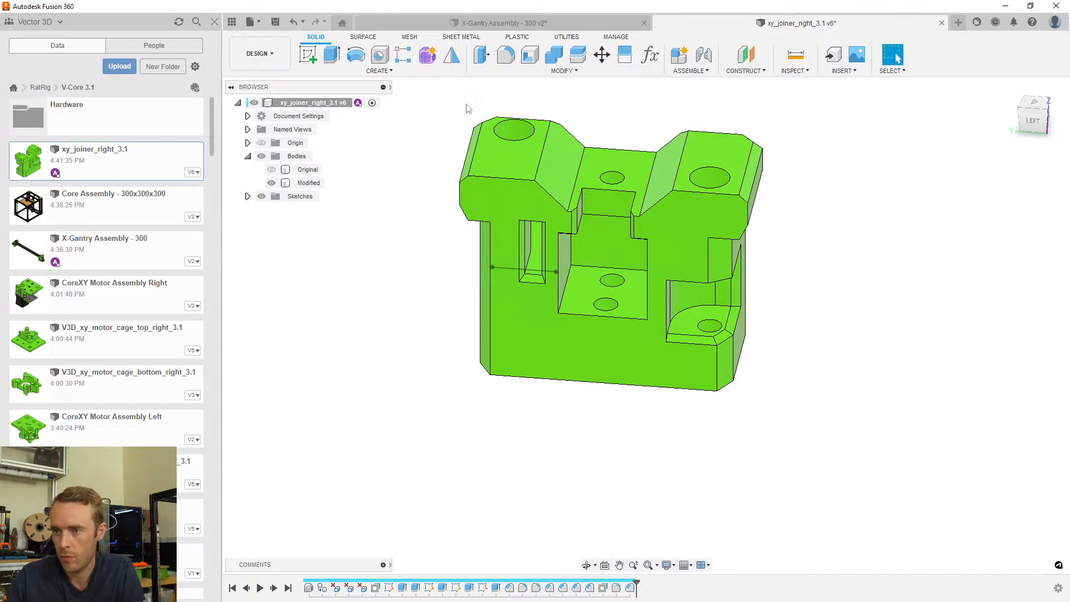
# Start a two-distance chamfer on the upper block's front vertical corner edge, with distances of 5 mm and 7 mm
pyautogui.click(532, 71)
pyautogui.click(496, 105)
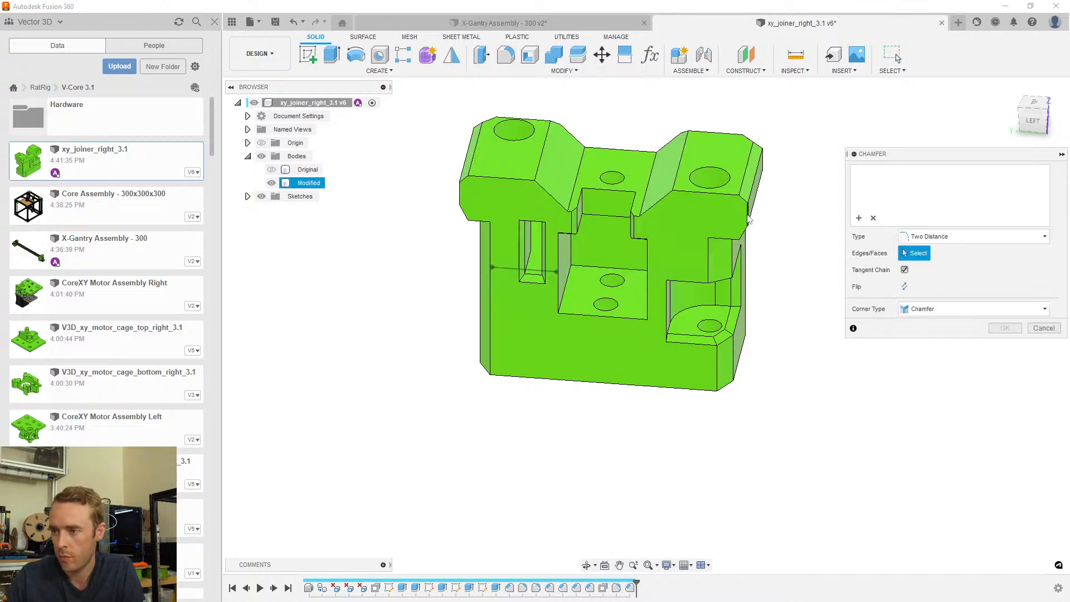
pyautogui.keyDown('shift'); pyautogui.moveTo(746, 218); pyautogui.dragTo(640, 291, button='middle'); pyautogui.keyUp('shift')
pyautogui.scroll(5, 643, 312)
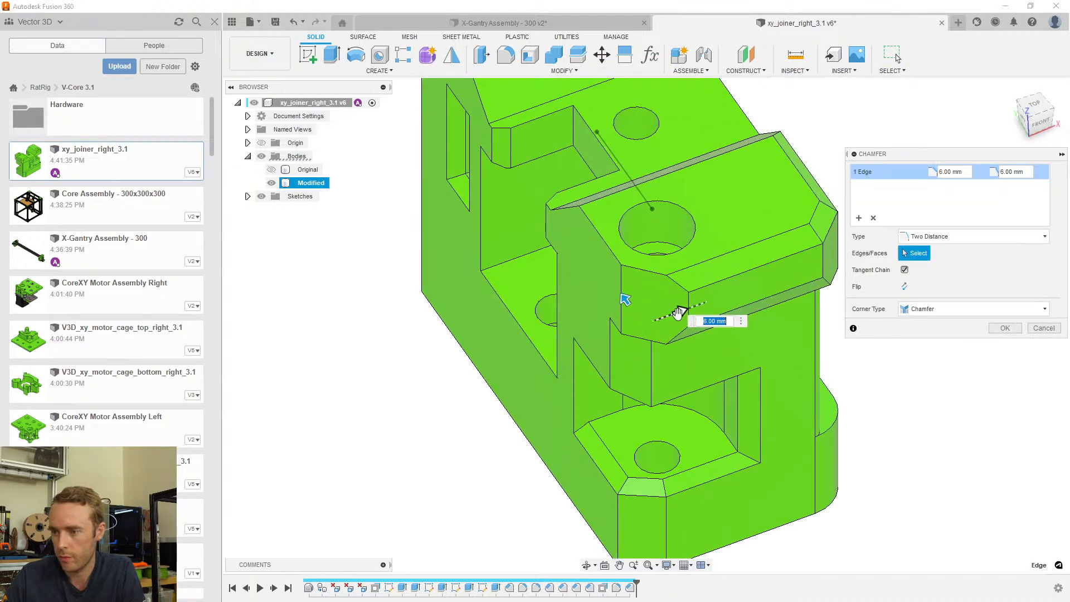
pyautogui.write('9')
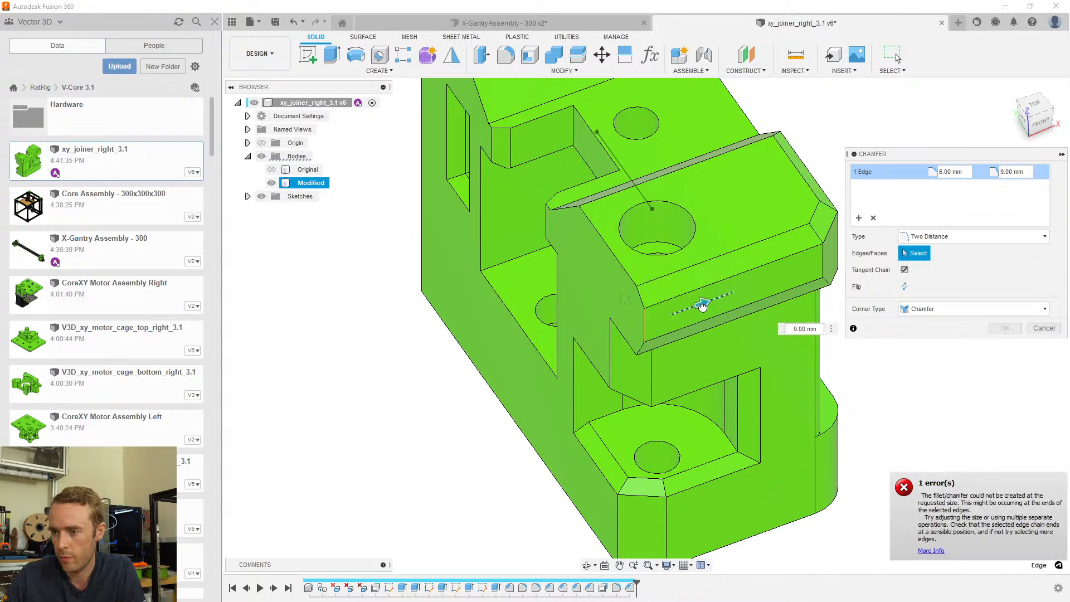
pyautogui.moveTo(692, 310); pyautogui.dragTo(685, 311)
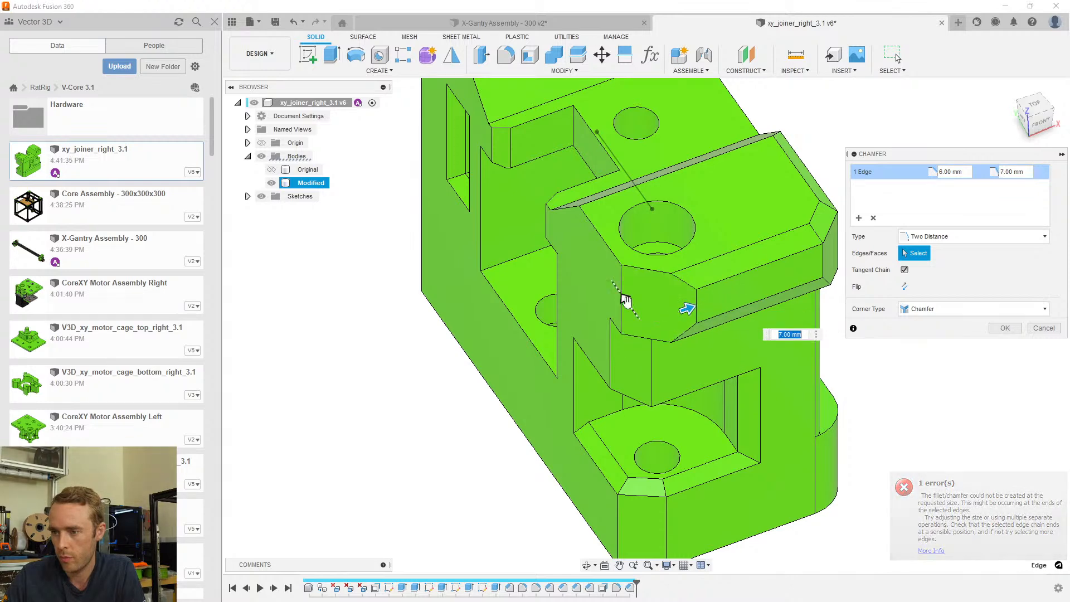
pyautogui.write('5')
# Add the matching vertical corner edge at the upper block's back end to the chamfer set and apply the chamfer
pyautogui.scroll(-5, 640, 303)
pyautogui.keyDown('shift'); pyautogui.moveTo(675, 306); pyautogui.dragTo(744, 297, button='middle'); pyautogui.keyUp('shift')
pyautogui.scroll(3, 554, 337)
pyautogui.click(487, 359)
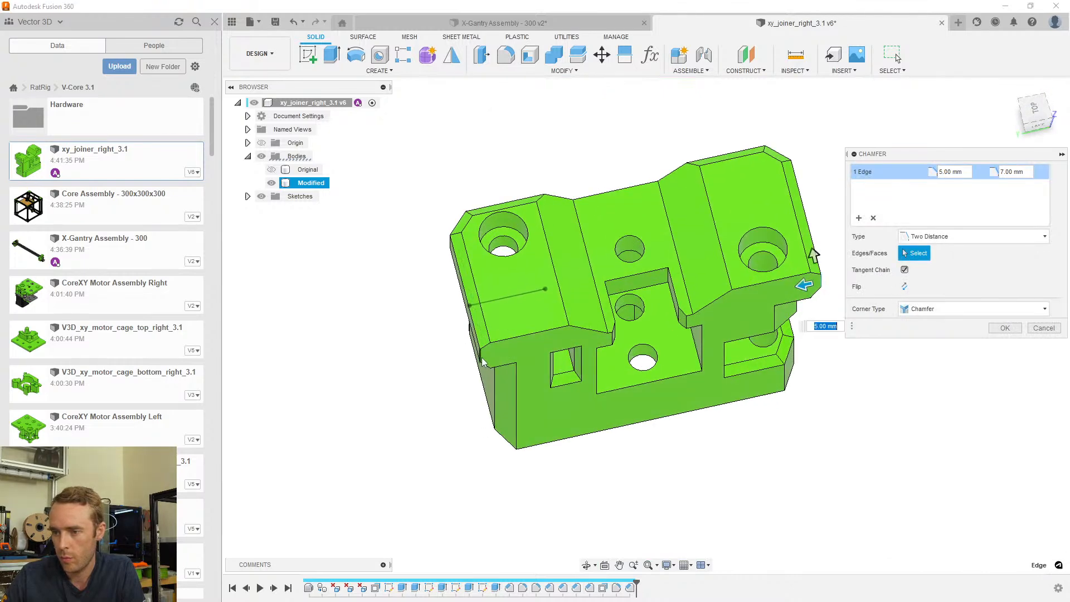
pyautogui.scroll(-3, 542, 316)
pyautogui.keyDown('shift'); pyautogui.moveTo(557, 334); pyautogui.dragTo(563, 312, button='middle'); pyautogui.keyUp('shift')
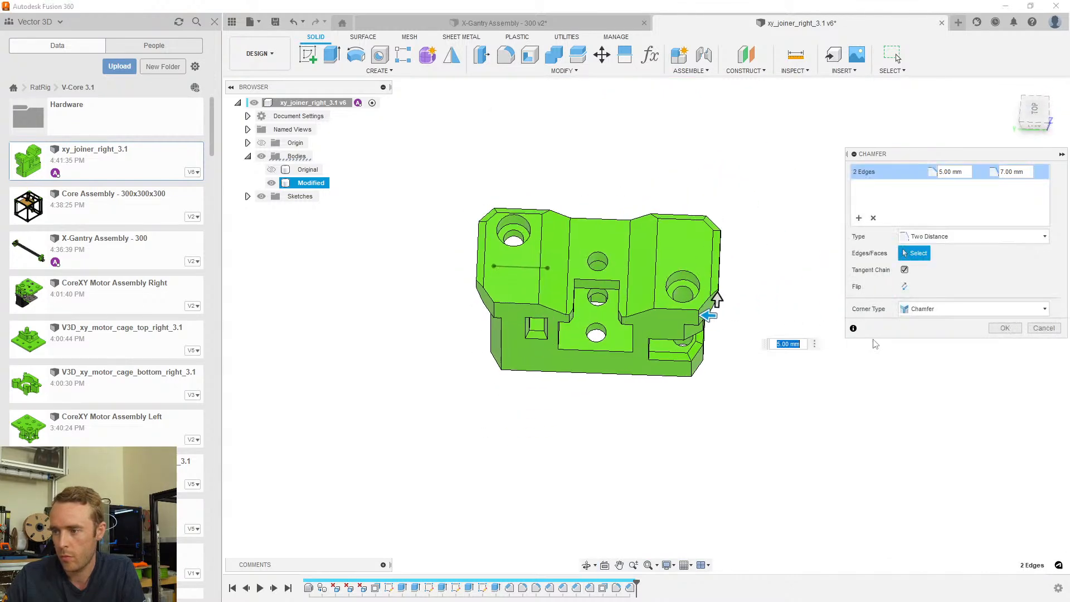
pyautogui.click(1004, 328)
# Examine the left joiner's upper corner chamfers around the bearing stack in the X-Gantry assembly, and return to the right joiner
pyautogui.moveTo(613, 239)
pyautogui.keyDown('shift'); pyautogui.mouseDown(button='middle')
pyautogui.moveTo(632, 230)
pyautogui.moveTo(592, 243)
pyautogui.moveTo(612, 240)
pyautogui.mouseUp(button='middle'); pyautogui.keyUp('shift')
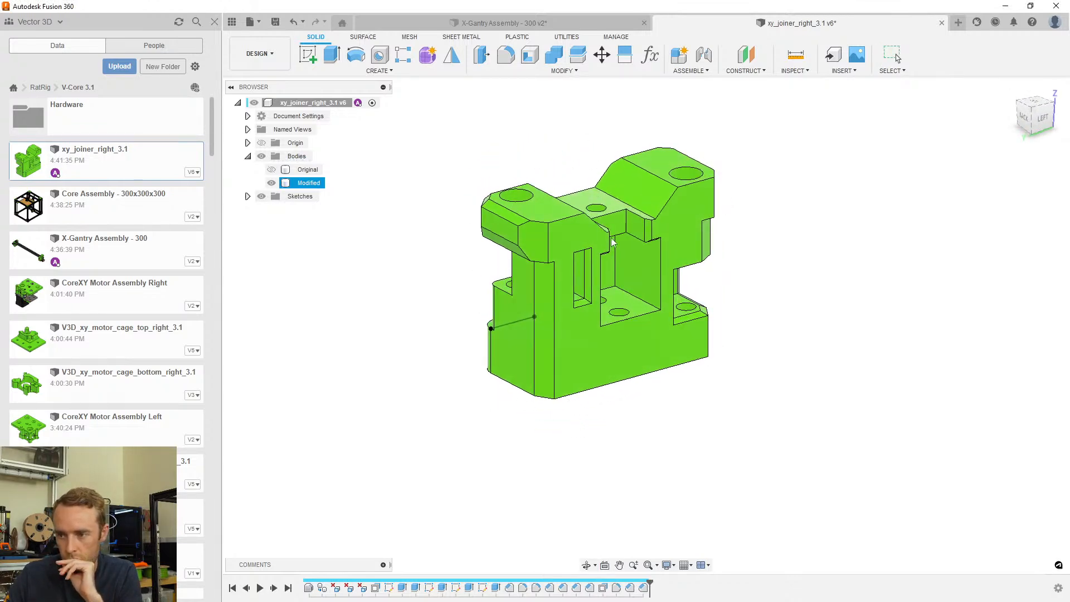
pyautogui.click(599, 24)
pyautogui.scroll(-5, 634, 263)
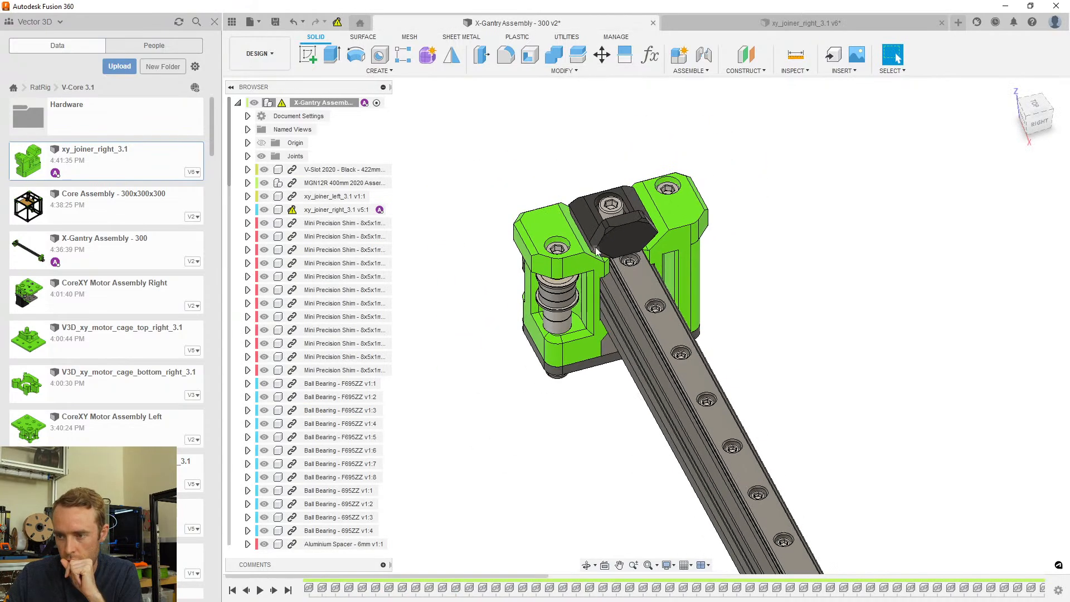
pyautogui.keyDown('shift'); pyautogui.moveTo(578, 227); pyautogui.dragTo(580, 207, button='middle'); pyautogui.keyUp('shift')
pyautogui.scroll(-3, 590, 291)
pyautogui.scroll(6, 580, 329)
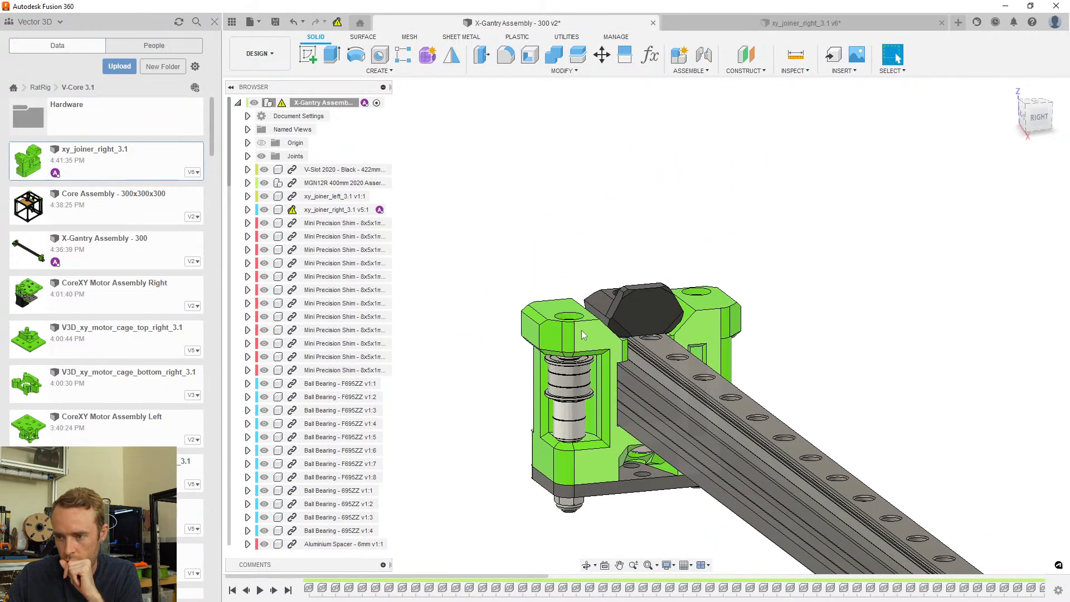
pyautogui.keyDown('shift'); pyautogui.moveTo(581, 329); pyautogui.dragTo(580, 313, button='middle'); pyautogui.keyUp('shift')
pyautogui.scroll(-3, 588, 334)
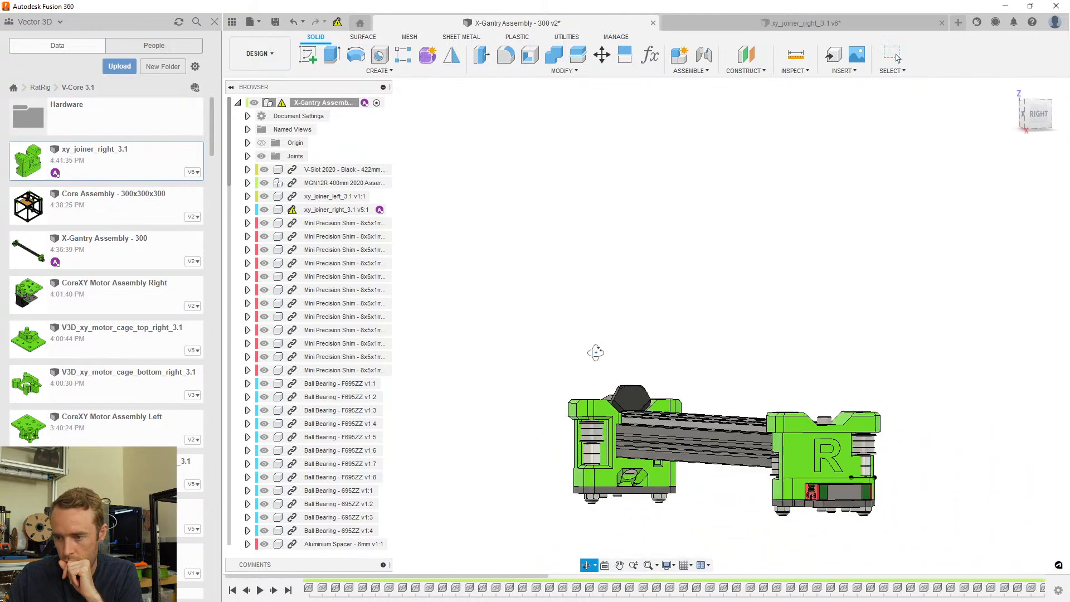
pyautogui.keyDown('shift'); pyautogui.moveTo(594, 353); pyautogui.dragTo(571, 349, button='middle'); pyautogui.keyUp('shift')
pyautogui.keyDown('shift'); pyautogui.moveTo(573, 342); pyautogui.dragTo(602, 336, button='middle'); pyautogui.keyUp('shift')
pyautogui.scroll(5, 601, 336)
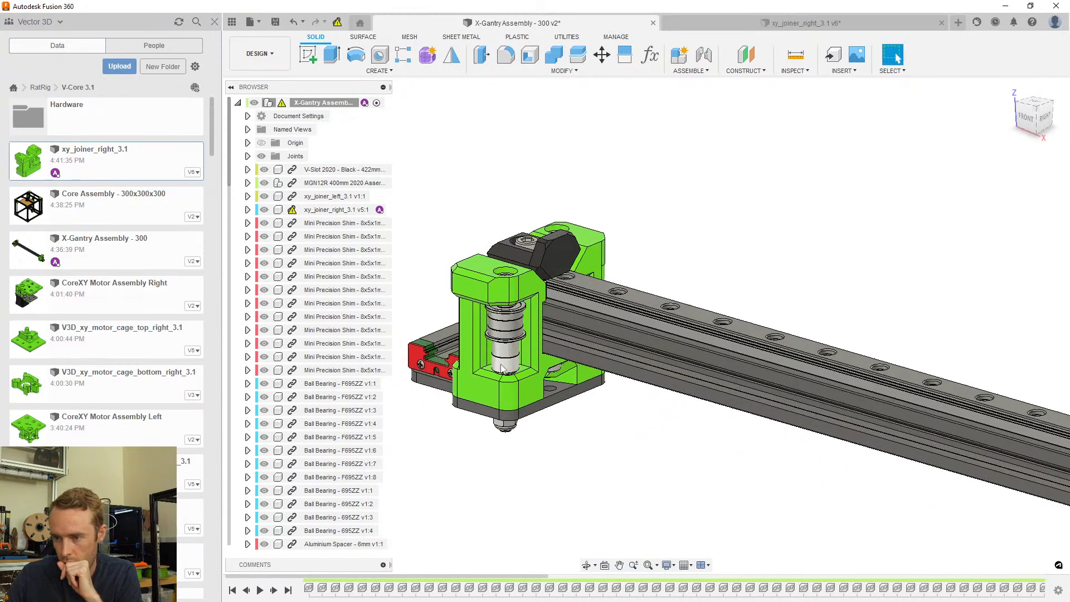
pyautogui.click(697, 23)
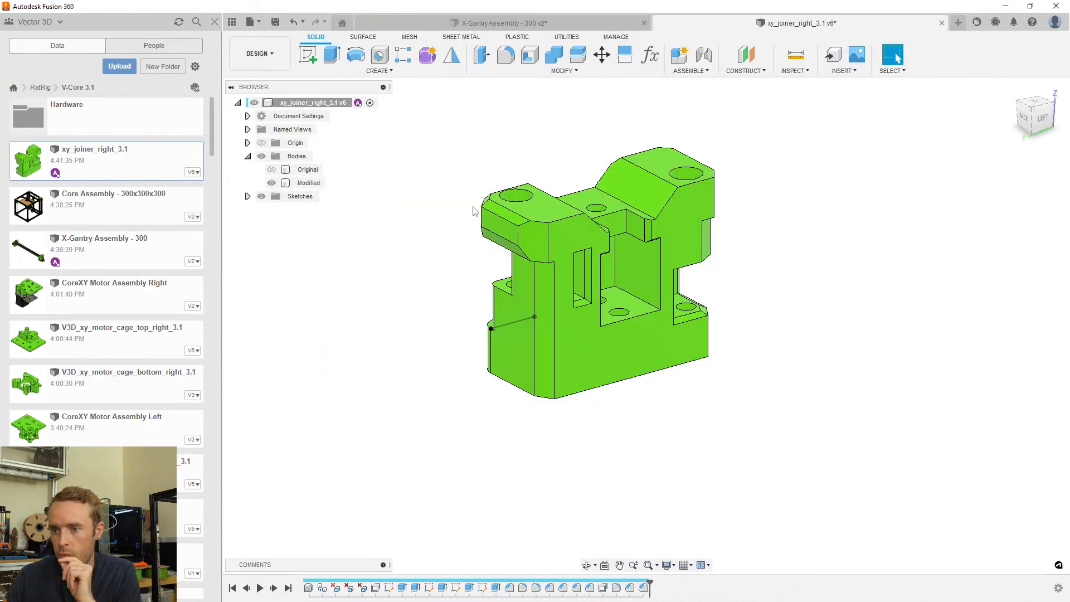
# Show the Original body and move it -85 mm along Y, beside the Modified body
pyautogui.keyDown('shift'); pyautogui.moveTo(440, 251); pyautogui.dragTo(555, 278, button='middle'); pyautogui.keyUp('shift')
pyautogui.click(312, 171)
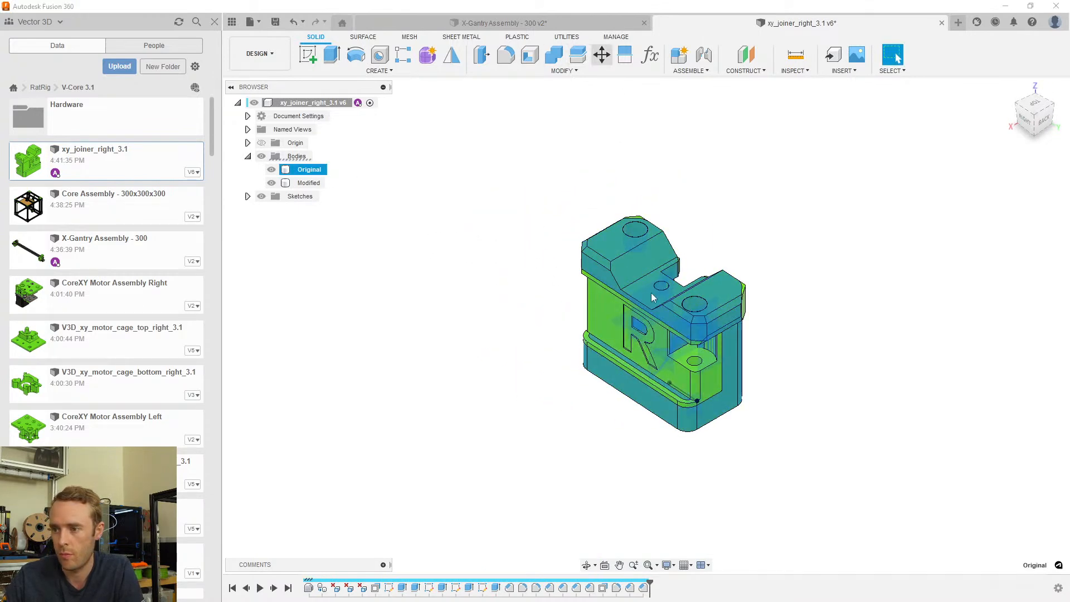
pyautogui.press('m')
pyautogui.moveTo(639, 333); pyautogui.dragTo(478, 229)
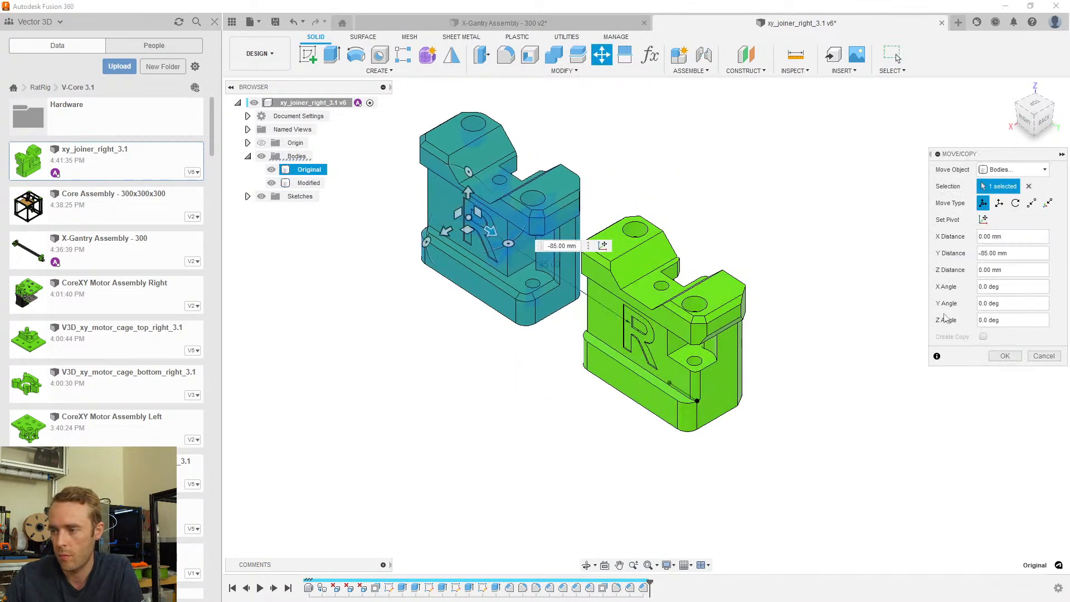
pyautogui.click(998, 355)
pyautogui.scroll(1, 646, 323)
pyautogui.moveTo(644, 320); pyautogui.dragTo(616, 351, button='middle')
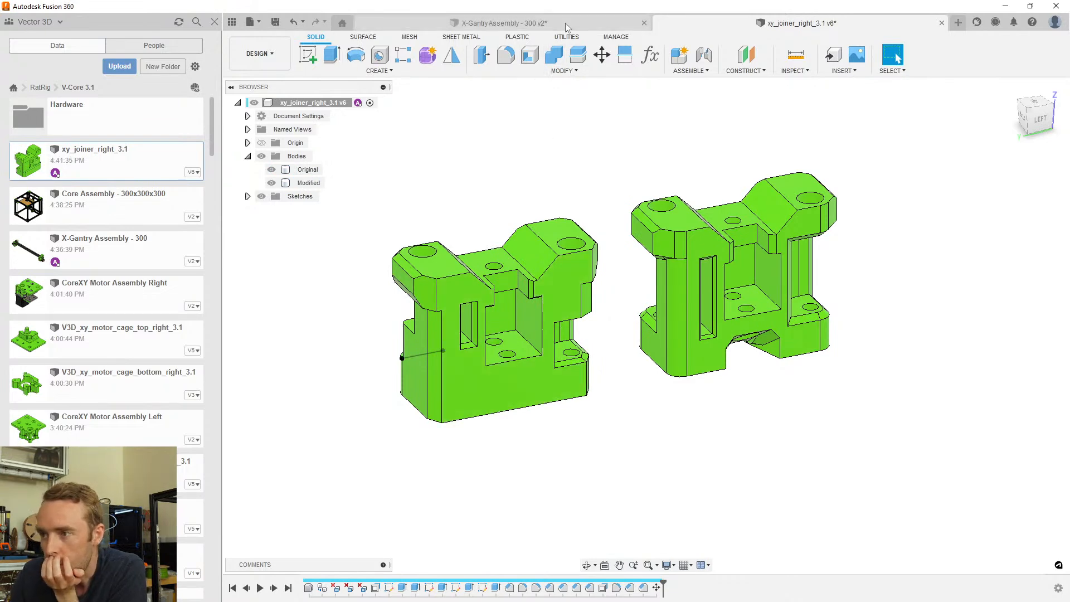
# Start a two-distance chamfer on the Modified body's long inner edge under the upper block's overhang, above the R
pyautogui.keyDown('shift'); pyautogui.moveTo(662, 294); pyautogui.dragTo(791, 203, button='middle'); pyautogui.keyUp('shift')
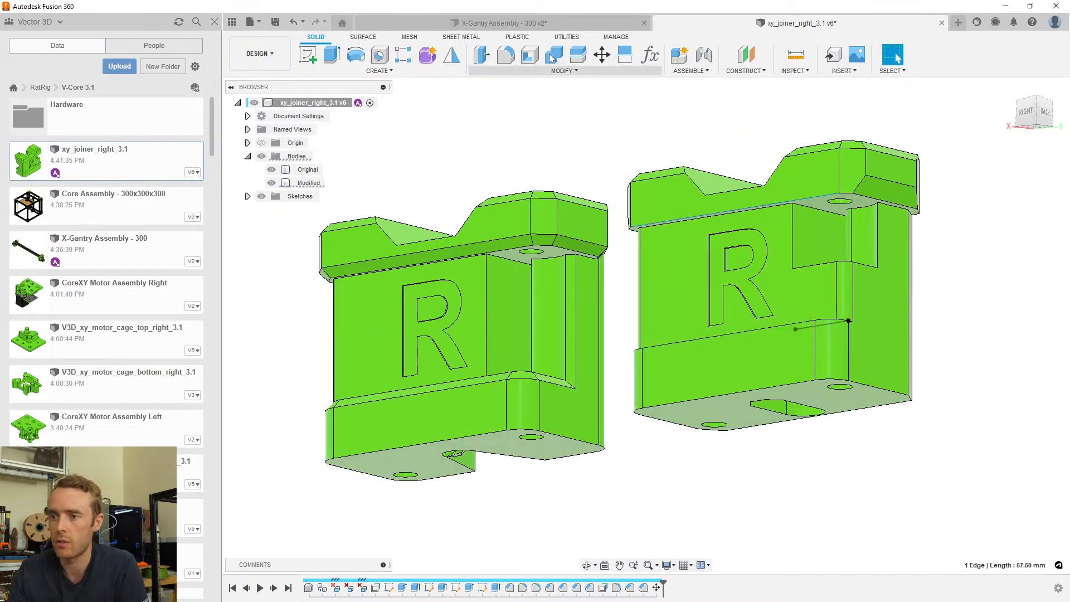
pyautogui.click(562, 71)
pyautogui.click(496, 107)
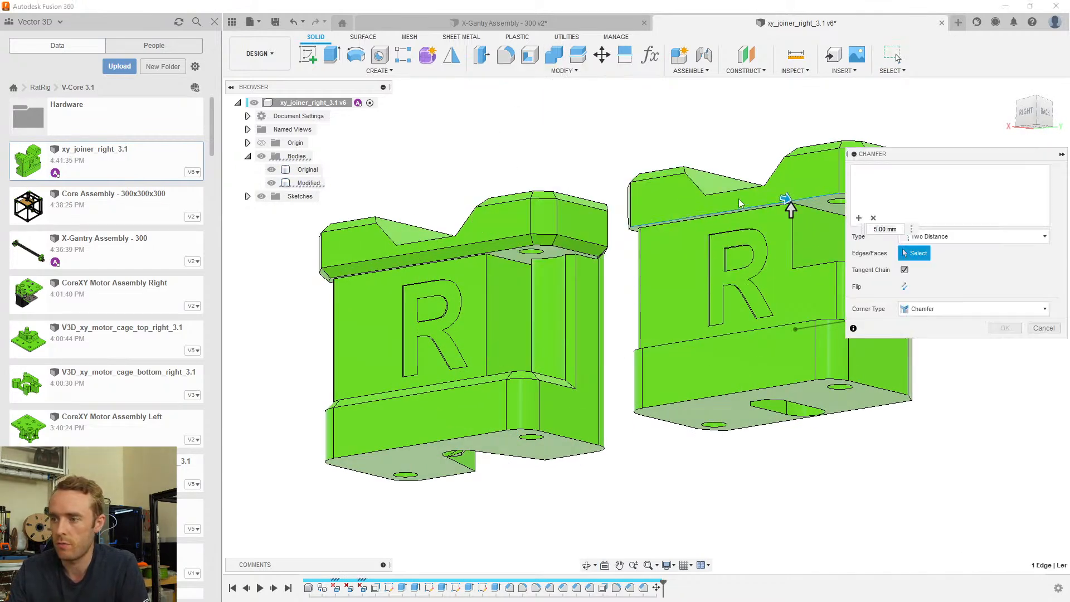
pyautogui.scroll(5, 791, 206)
pyautogui.moveTo(737, 211); pyautogui.dragTo(562, 230, button='middle')
pyautogui.scroll(-3, 670, 199)
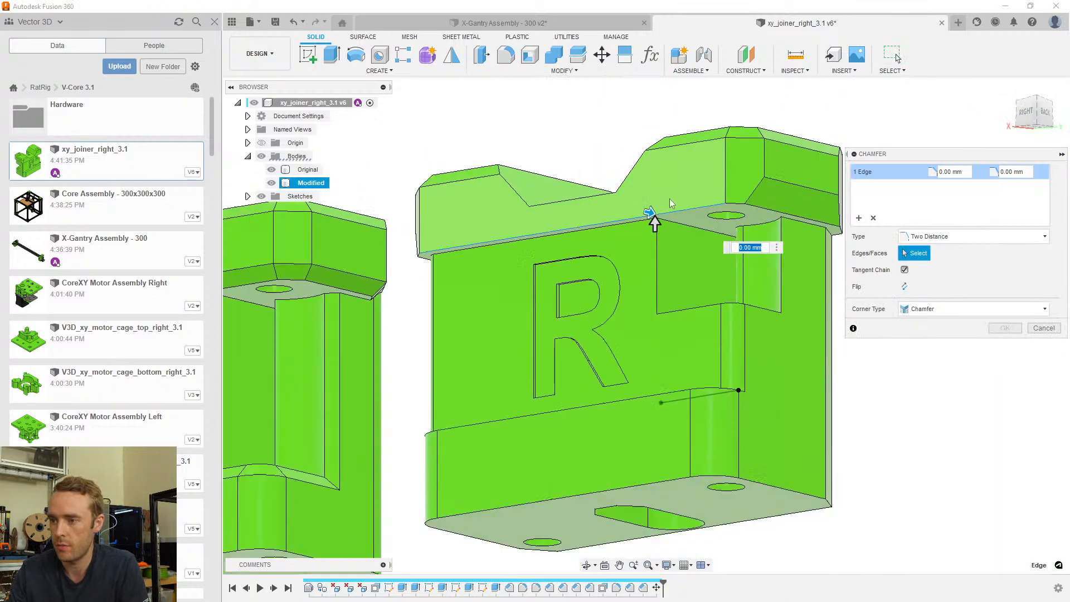
pyautogui.keyDown('shift'); pyautogui.moveTo(670, 199); pyautogui.dragTo(588, 242, button='middle'); pyautogui.keyUp('shift')
pyautogui.scroll(3, 740, 262)
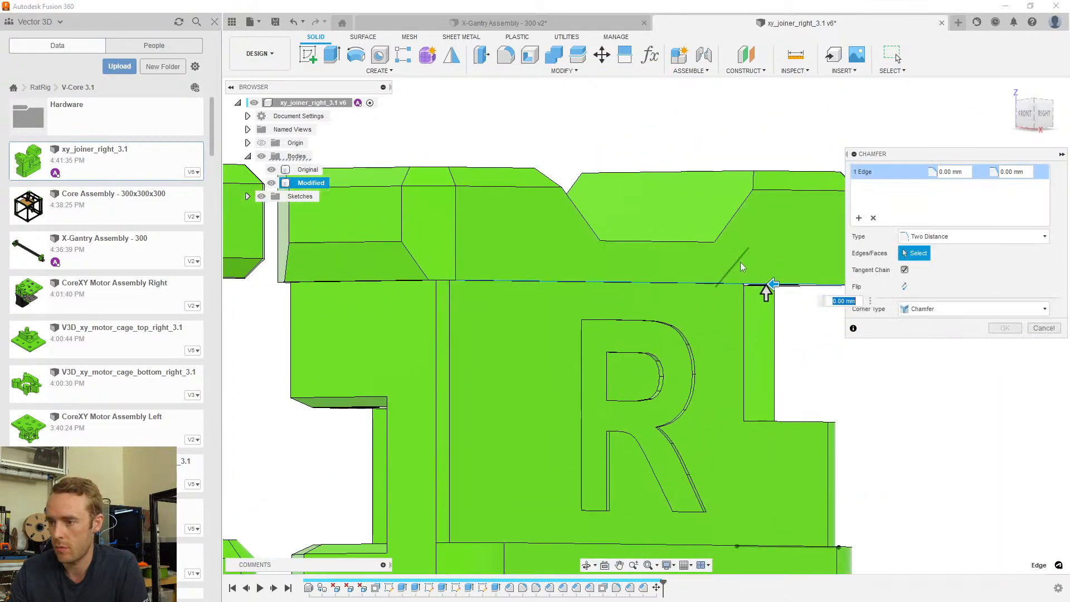
# Set both distances of the overhang edge's chamfer to 2 mm
pyautogui.keyDown('shift'); pyautogui.moveTo(739, 262); pyautogui.dragTo(748, 239, button='middle'); pyautogui.keyUp('shift')
pyautogui.scroll(3, 774, 274)
pyautogui.moveTo(773, 274); pyautogui.dragTo(765, 276)
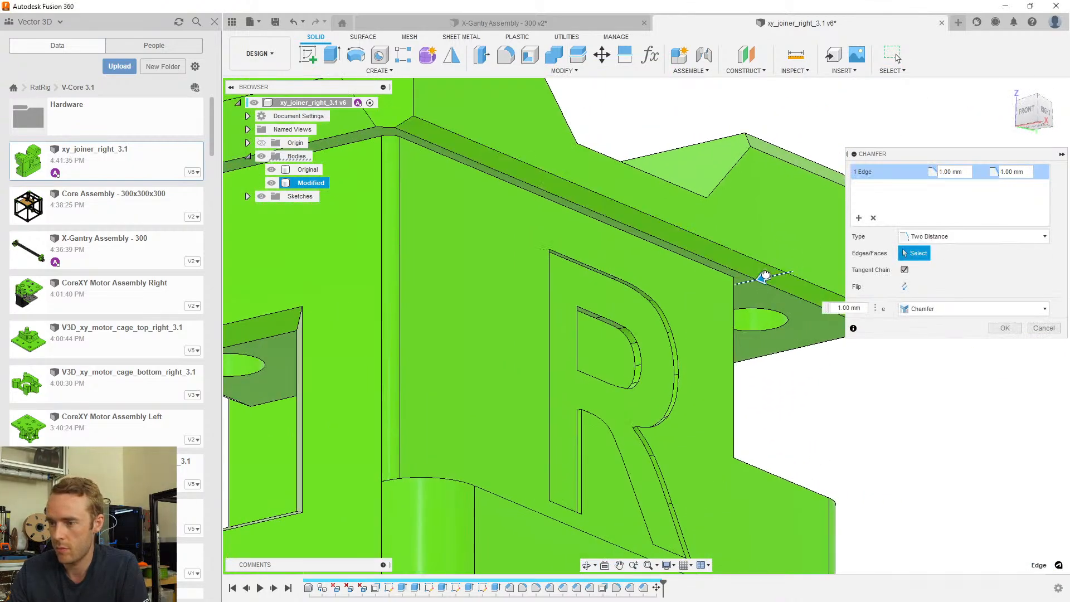
pyautogui.scroll(-5, 764, 275)
pyautogui.keyDown('shift'); pyautogui.moveTo(645, 266); pyautogui.dragTo(522, 287, button='middle'); pyautogui.keyUp('shift')
pyautogui.scroll(4, 574, 279)
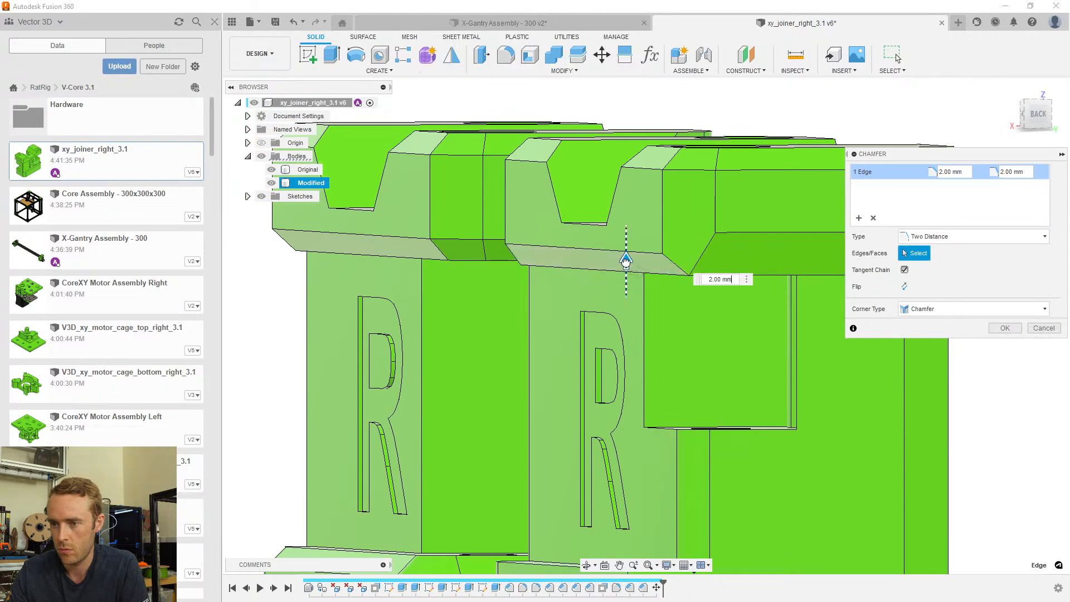
# Change the overhang edge's chamfer to the Equal Distance type at 2 mm and apply it
pyautogui.scroll(-4, 626, 260)
pyautogui.click(974, 236)
pyautogui.click(947, 249)
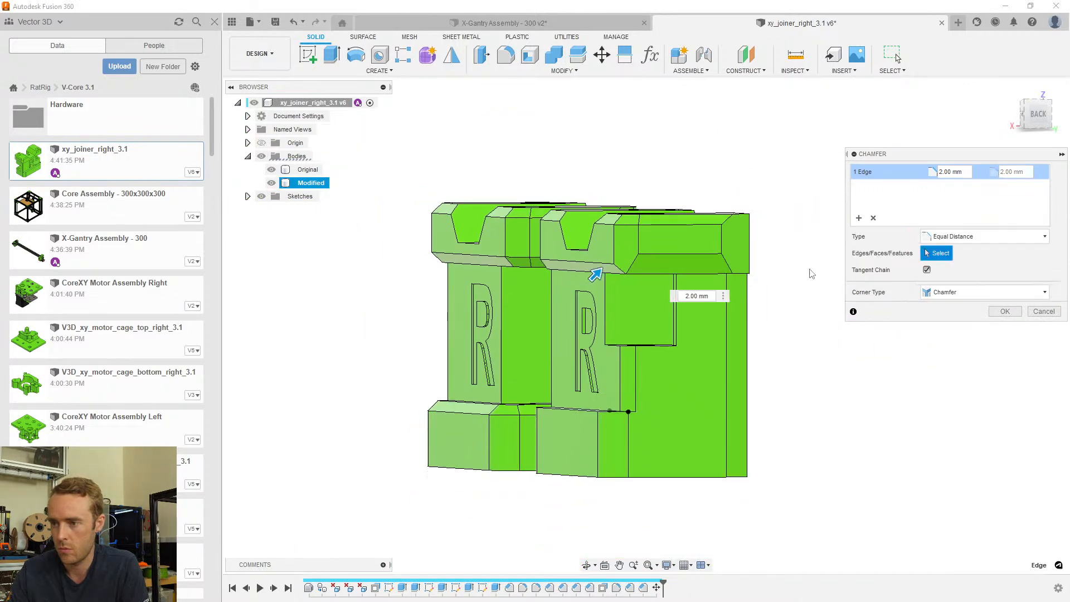
pyautogui.keyDown('shift'); pyautogui.moveTo(663, 304); pyautogui.dragTo(739, 310, button='middle'); pyautogui.keyUp('shift')
pyautogui.click(995, 315)
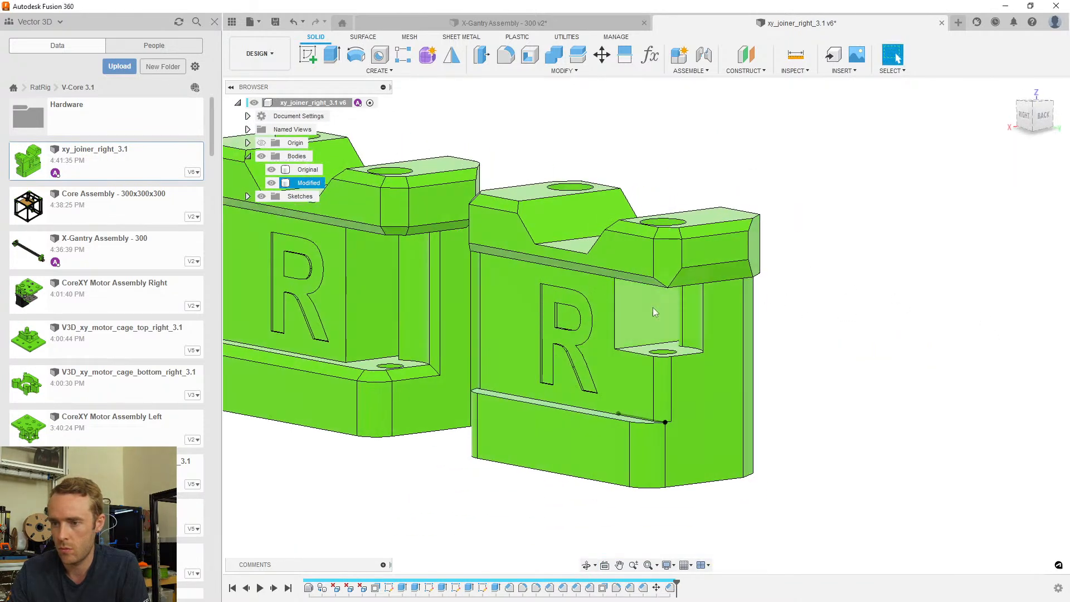
# Remove the Original body's move from the design history and hide that body
pyautogui.moveTo(677, 336); pyautogui.dragTo(722, 295, button='middle')
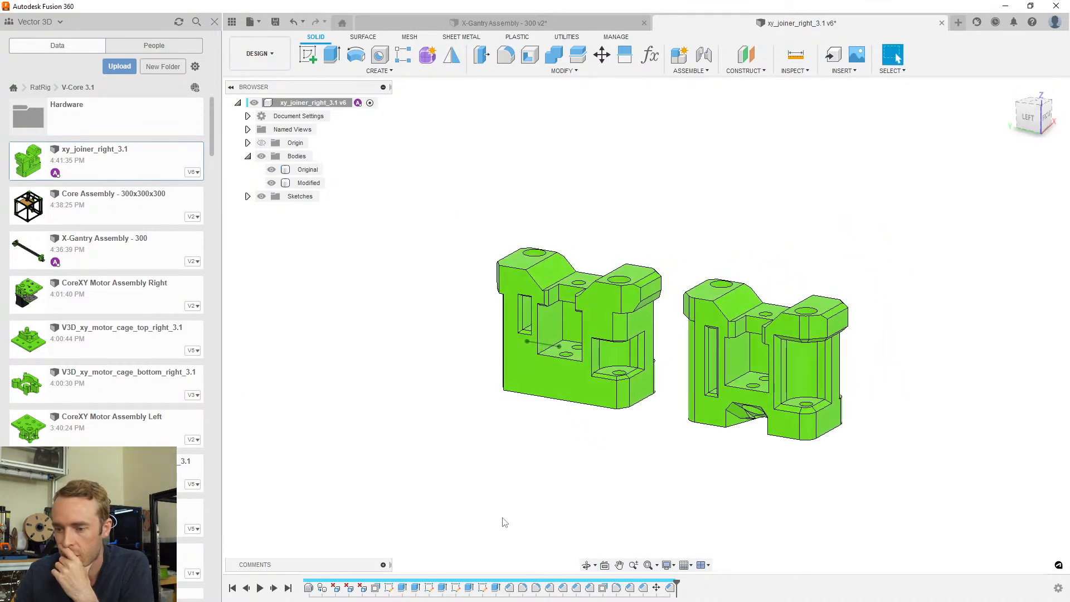
pyautogui.moveTo(676, 586); pyautogui.dragTo(663, 586)
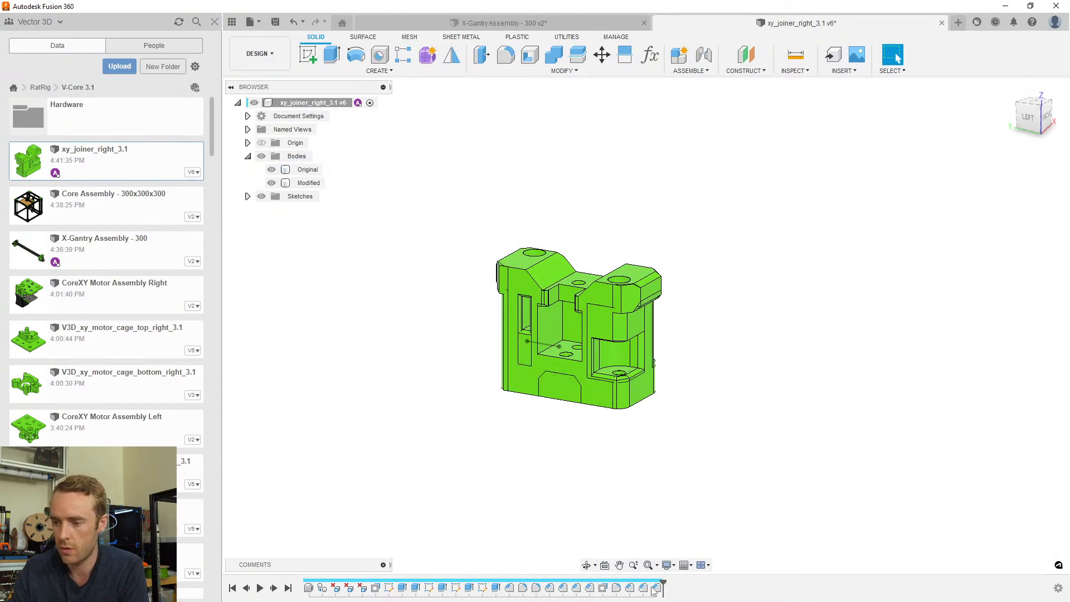
pyautogui.click(271, 170)
# Save a new version of the right joiner and export it as a binary STL in millimetres with medium refinement
pyautogui.hotkey('ctrl', 's')
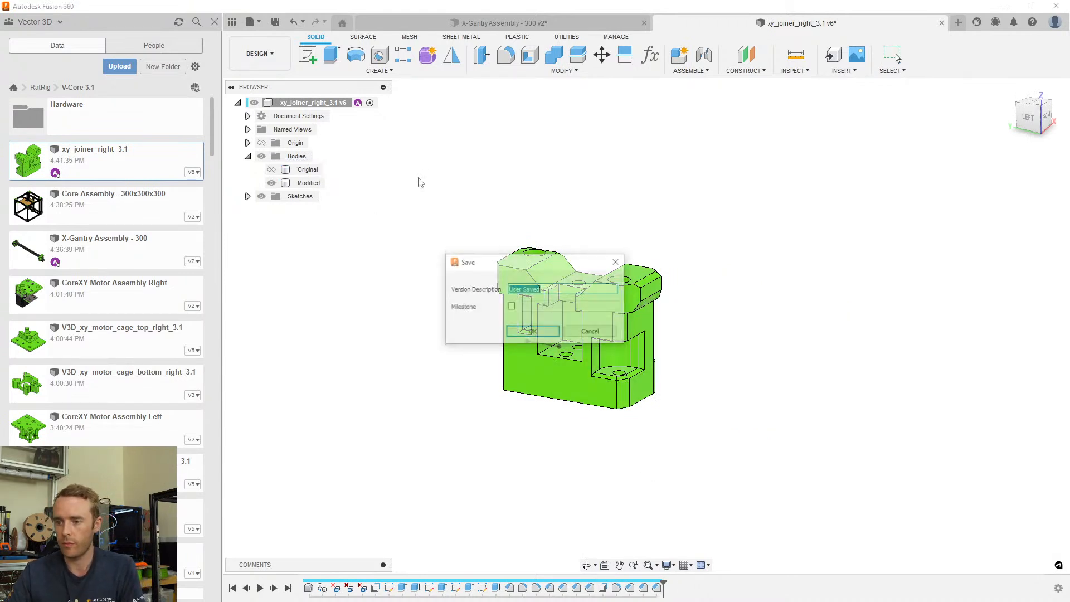
pyautogui.press('Return')
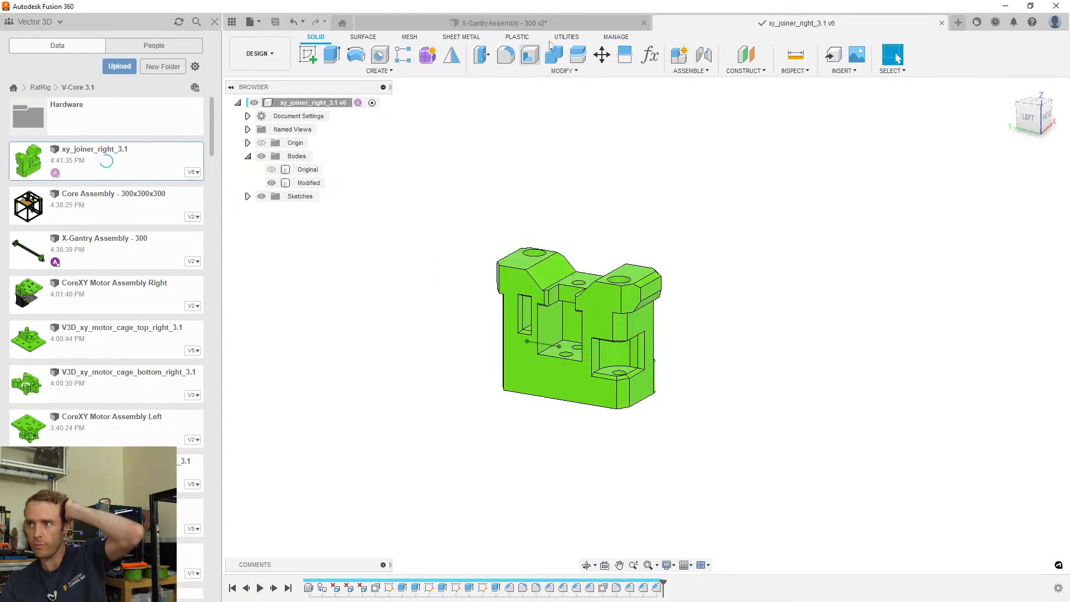
pyautogui.rightClick(327, 104)
pyautogui.click(385, 293)
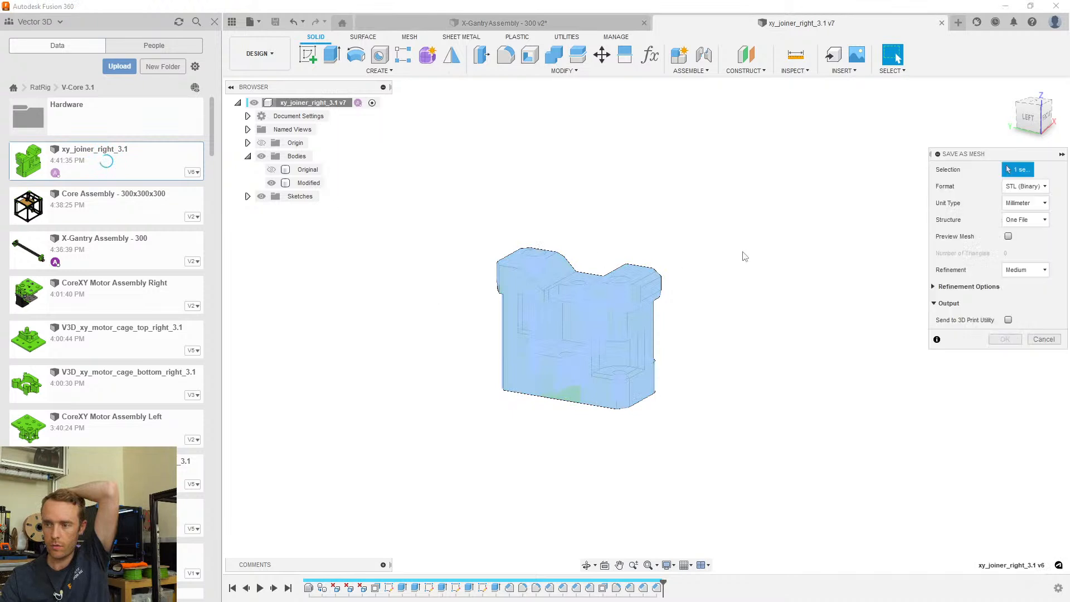
pyautogui.click(995, 340)
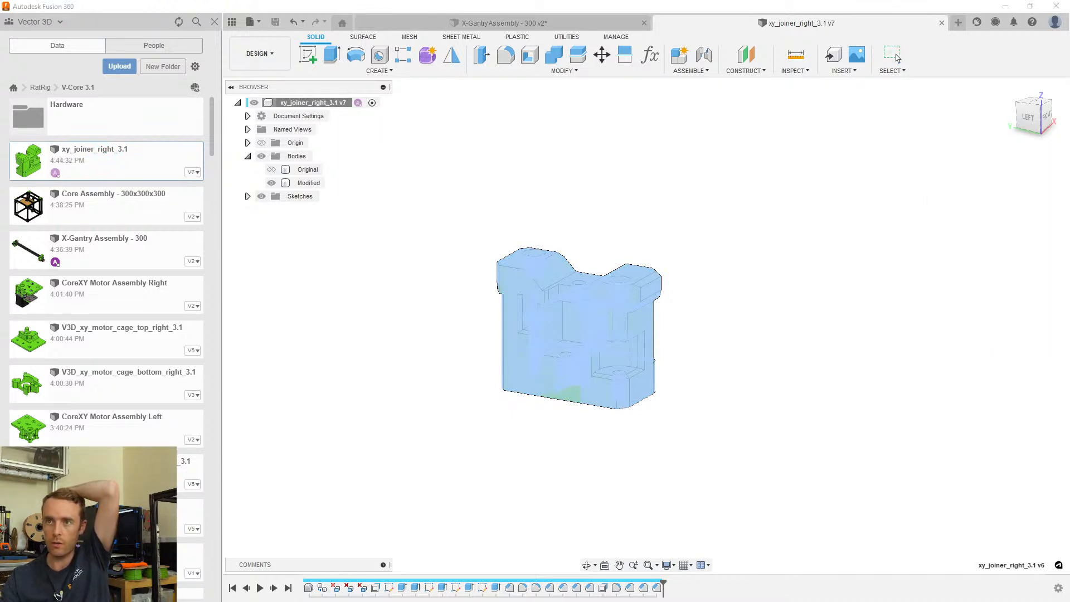
pyautogui.click(894, 55)
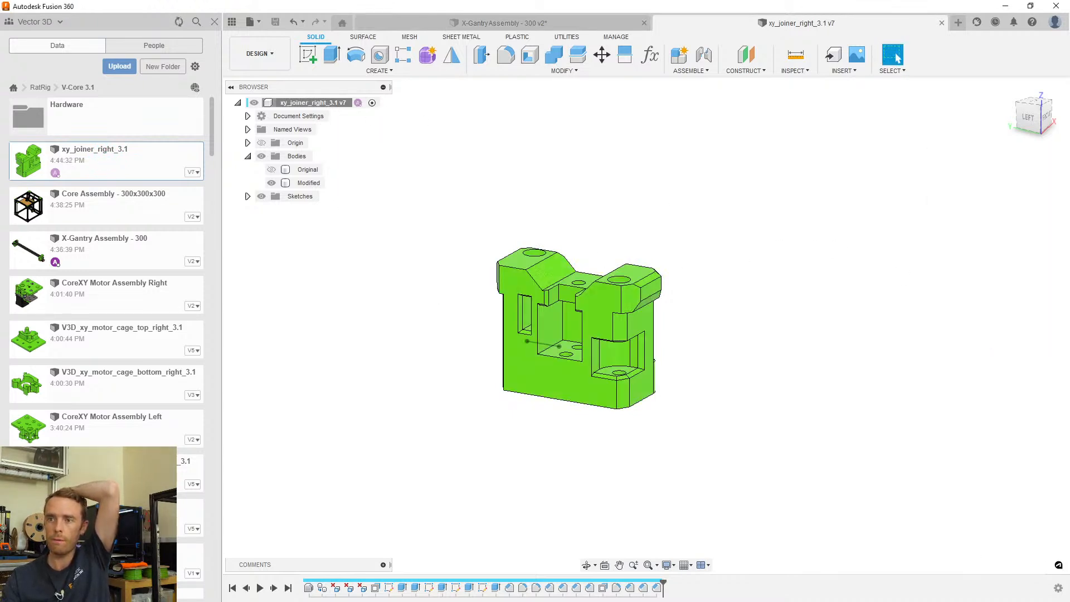
# Switch to SuperSlicer and import xy_joiner_right_3.1 v7.stl onto the bed with the v1 joiner
pyautogui.hotkey('alt', 'Tab')
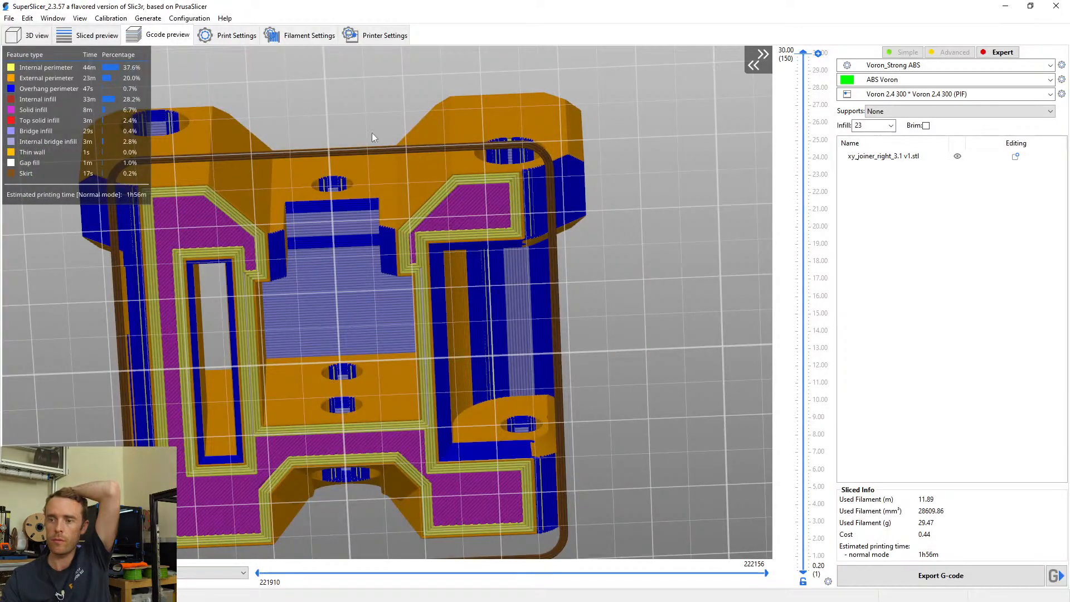
pyautogui.scroll(5, 400, 258)
pyautogui.scroll(-12, 319, 228)
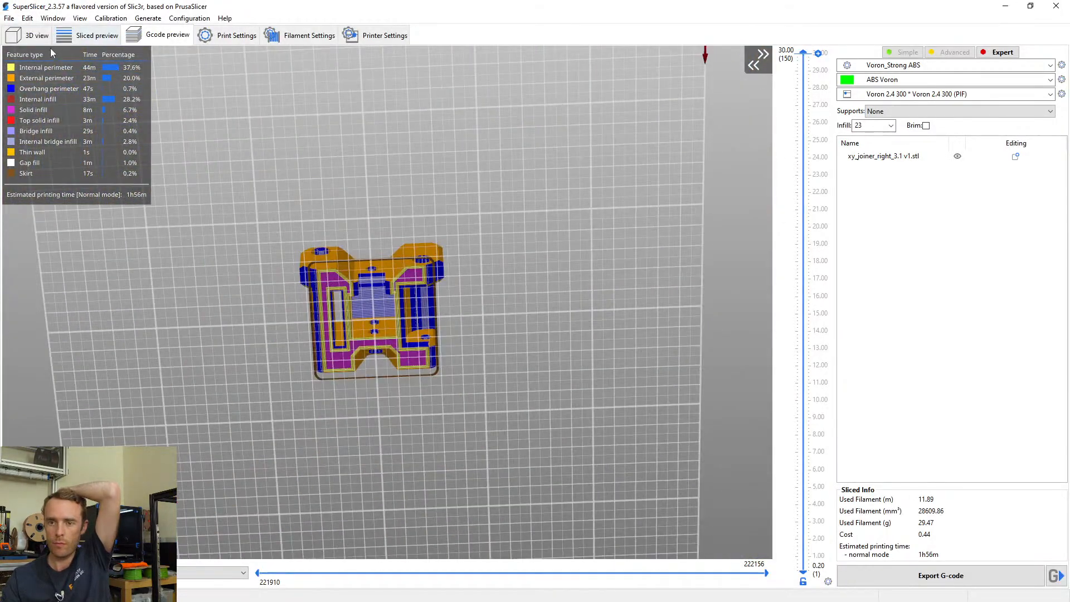
pyautogui.click(37, 35)
pyautogui.hotkey('ctrl', 'i')
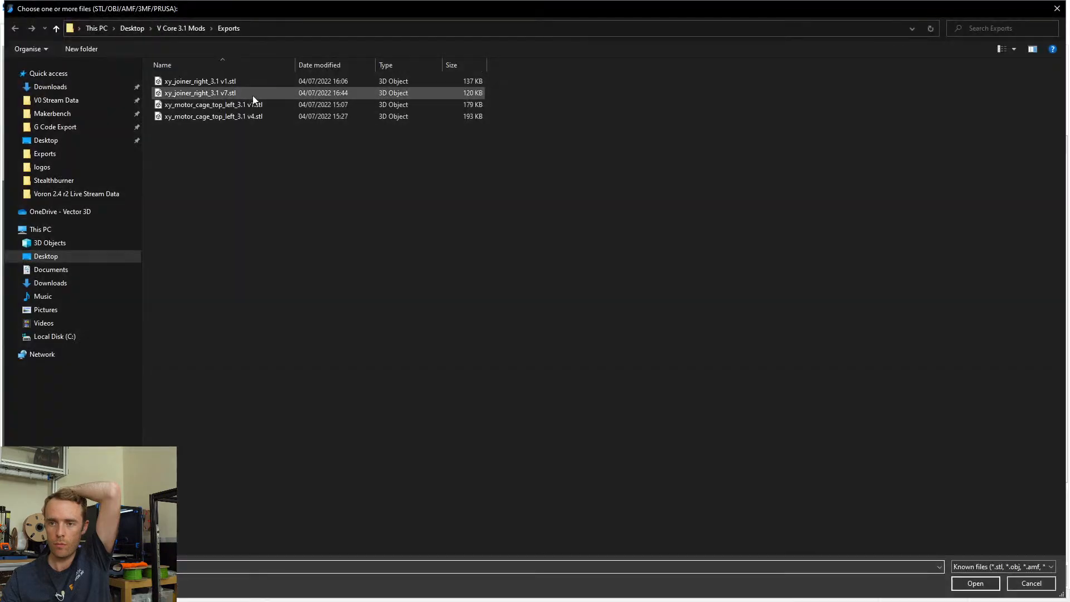
pyautogui.doubleClick(256, 91)
pyautogui.press('0')
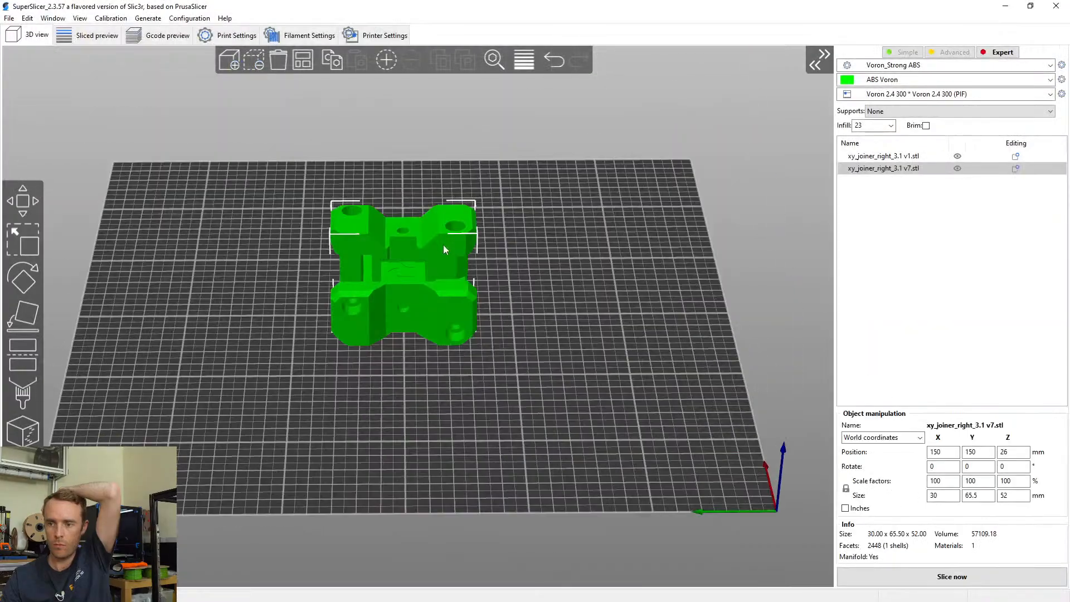
# Lay the v7 joiner flat on its pocketed side and place it beside the v1 joiner at about X 151, Y 106 mm
pyautogui.press('a')
pyautogui.click(145, 305)
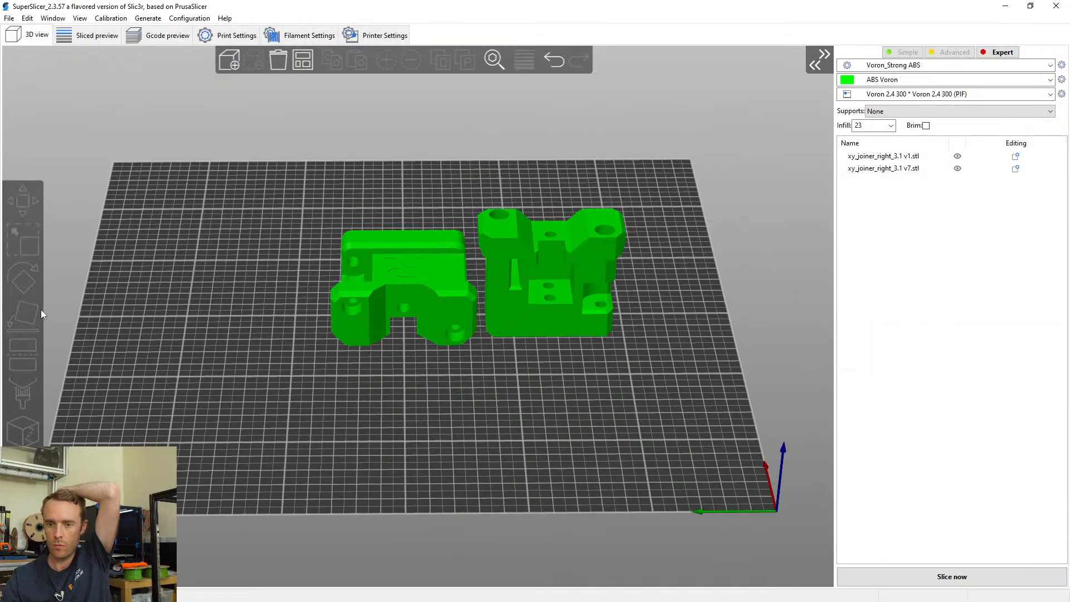
pyautogui.click(504, 303)
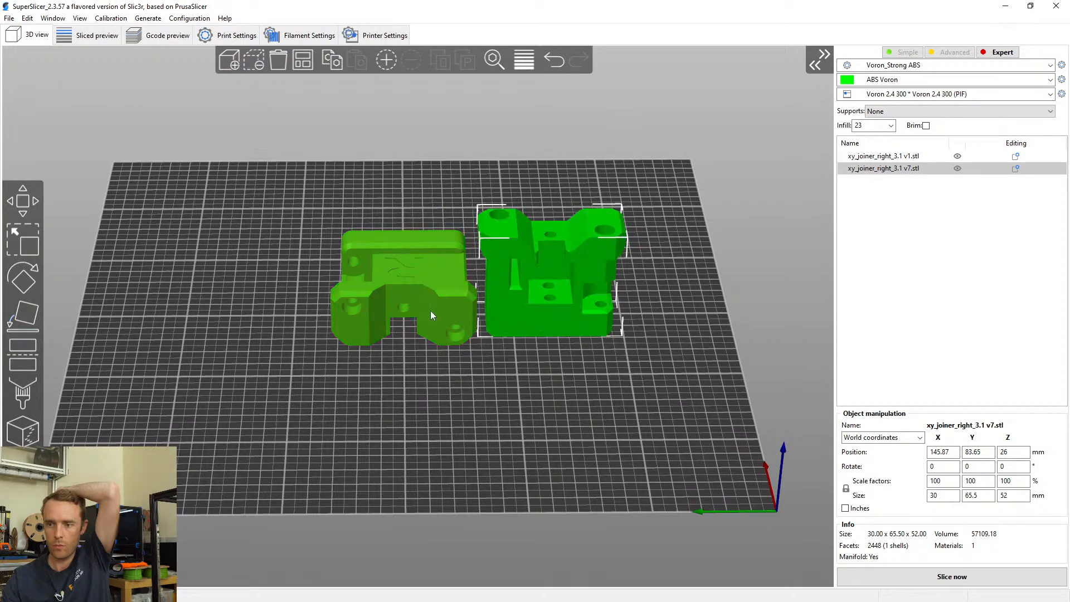
pyautogui.click(26, 316)
pyautogui.click(529, 301)
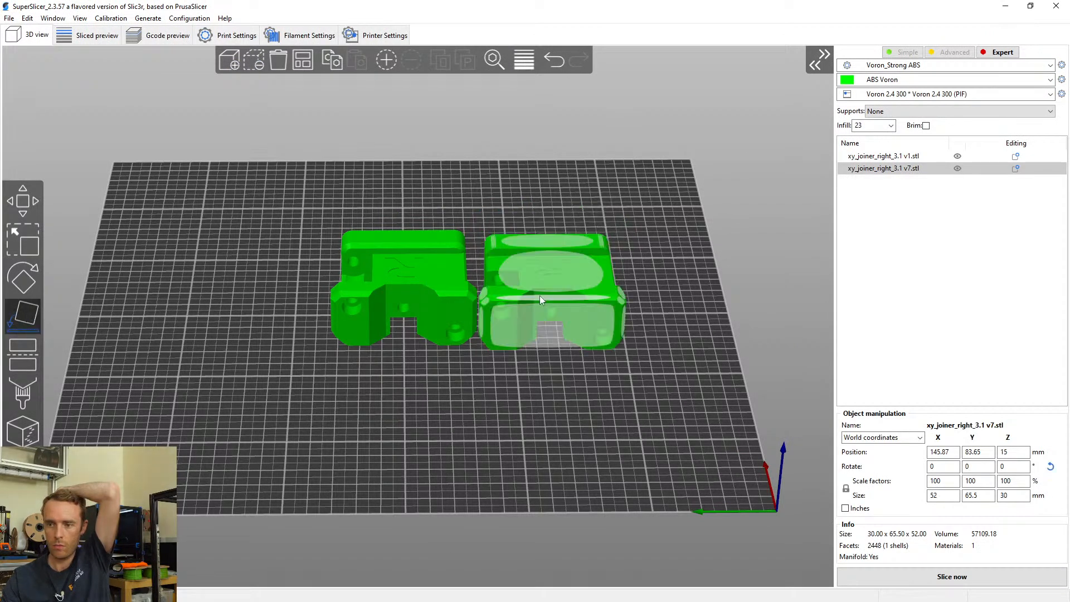
pyautogui.press('Escape')
pyautogui.moveTo(563, 299); pyautogui.dragTo(524, 265)
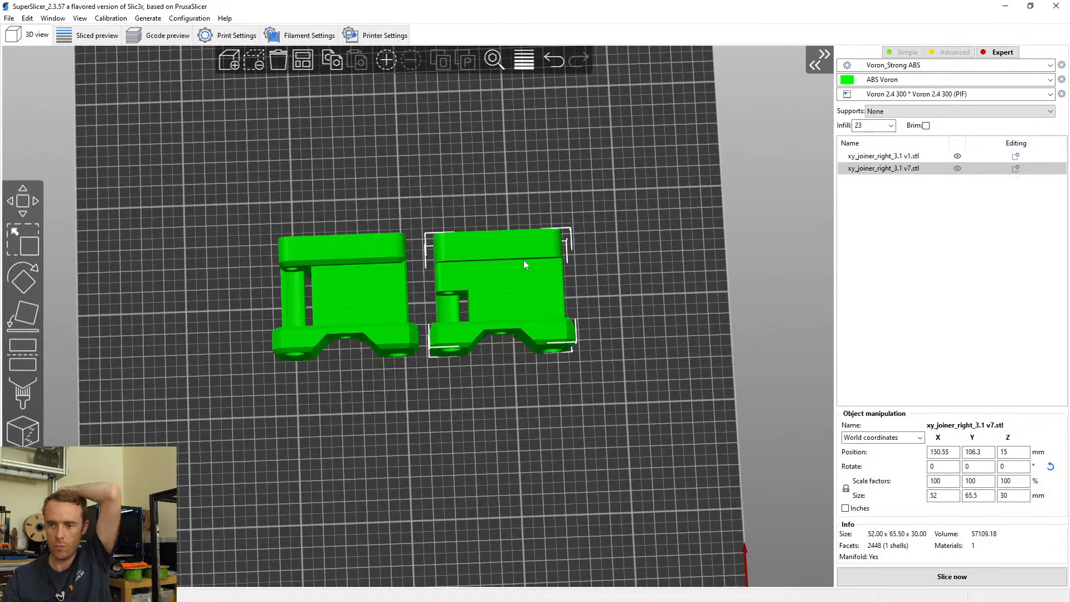
pyautogui.click(583, 310)
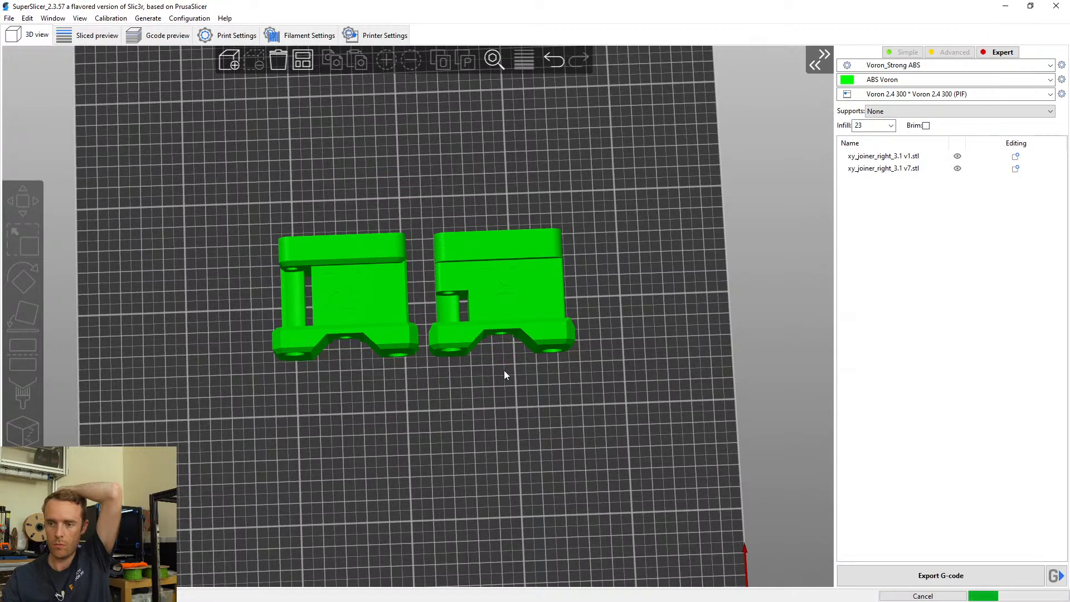
# Slice both joiners and compare their overhang and bridge areas in the G-code preview, from below and from the side
pyautogui.press('Tab')
pyautogui.moveTo(444, 426); pyautogui.dragTo(440, 320)
pyautogui.scroll(6, 403, 368)
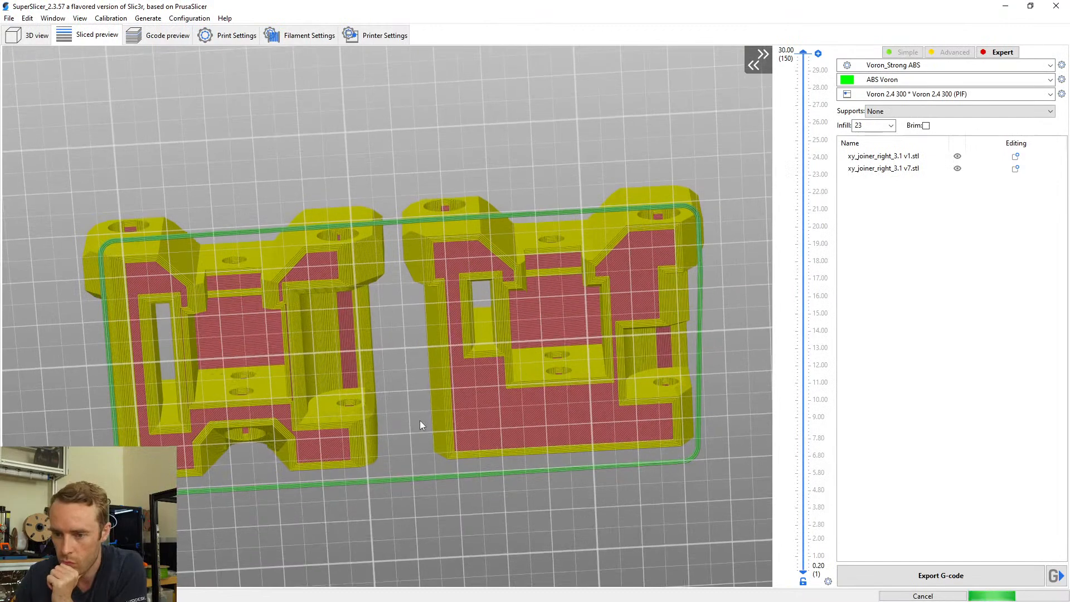
pyautogui.moveTo(433, 419); pyautogui.dragTo(436, 416)
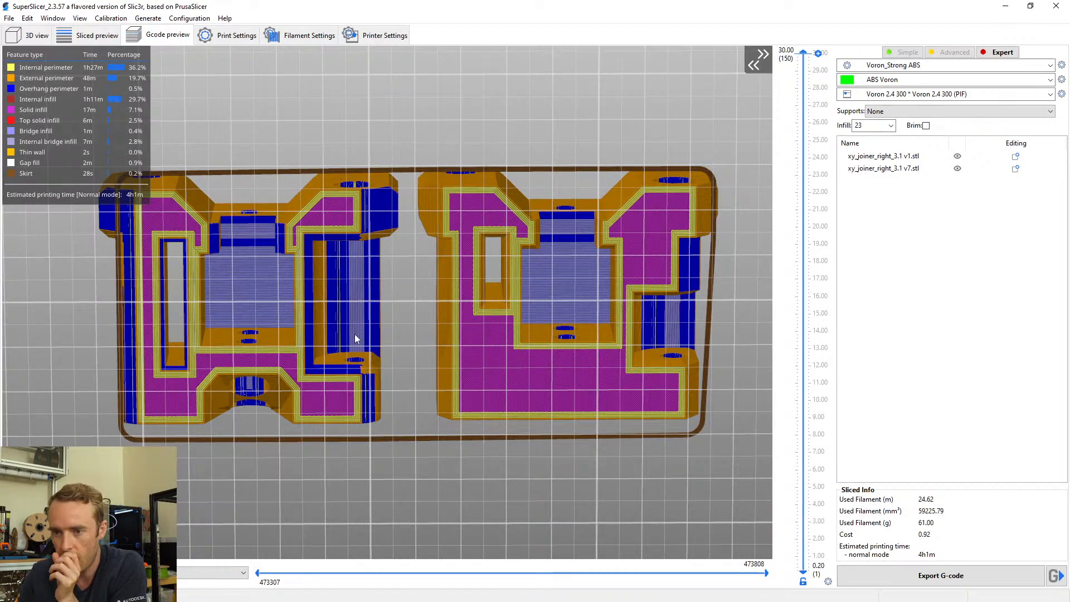
pyautogui.moveTo(237, 323); pyautogui.dragTo(263, 319, button='middle')
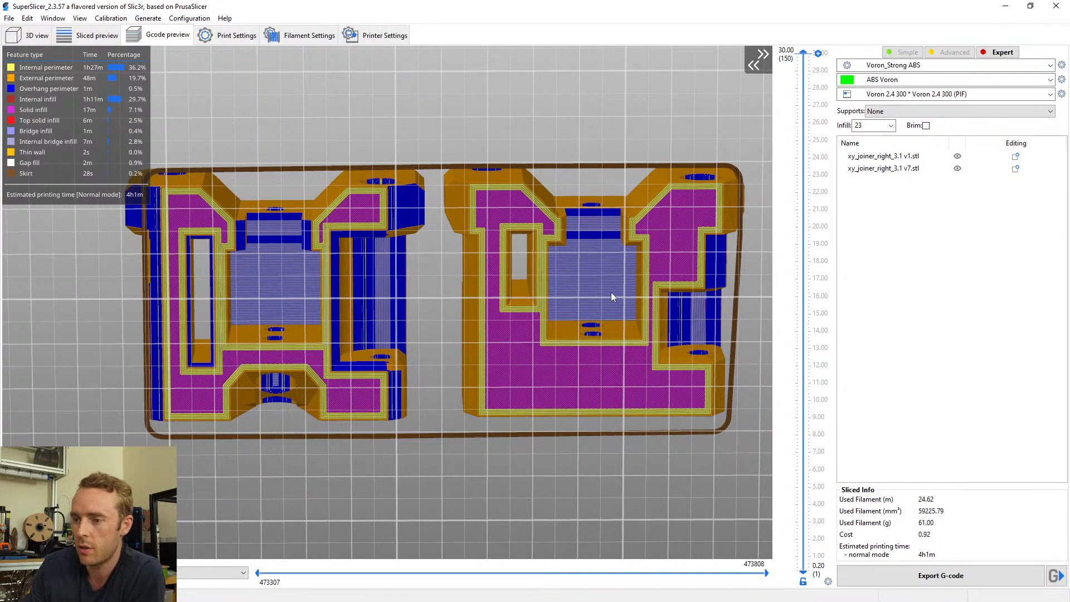
pyautogui.moveTo(540, 319)
pyautogui.mouseDown()
pyautogui.moveTo(560, 372)
pyautogui.moveTo(554, 285)
pyautogui.moveTo(452, 383)
pyautogui.moveTo(424, 369)
pyautogui.moveTo(434, 355)
pyautogui.moveTo(526, 353)
pyautogui.moveTo(550, 319)
pyautogui.moveTo(545, 309)
pyautogui.mouseUp()
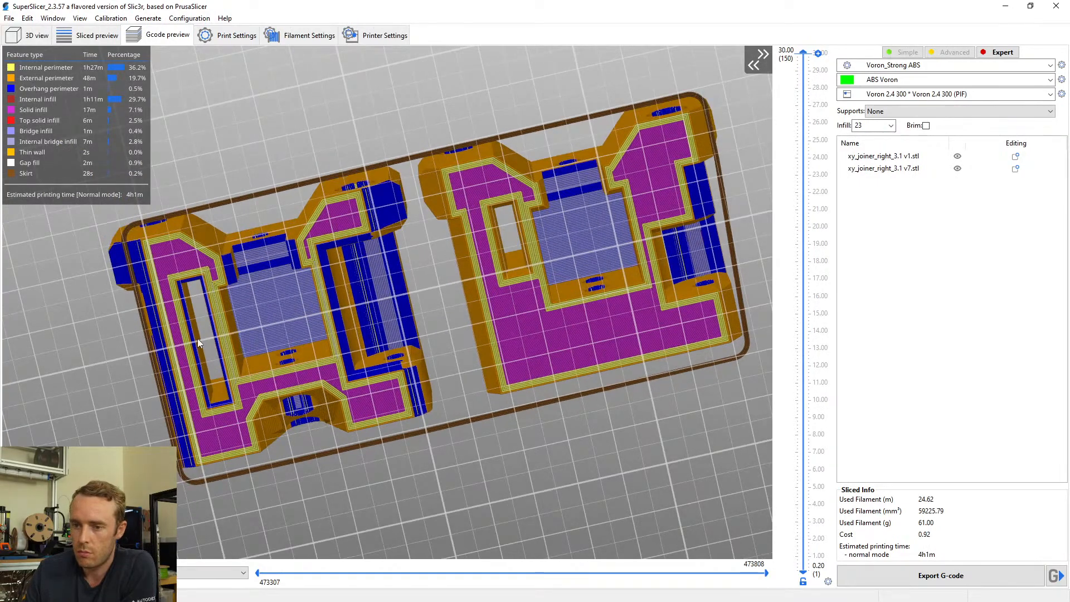
pyautogui.moveTo(385, 307); pyautogui.dragTo(471, 360)
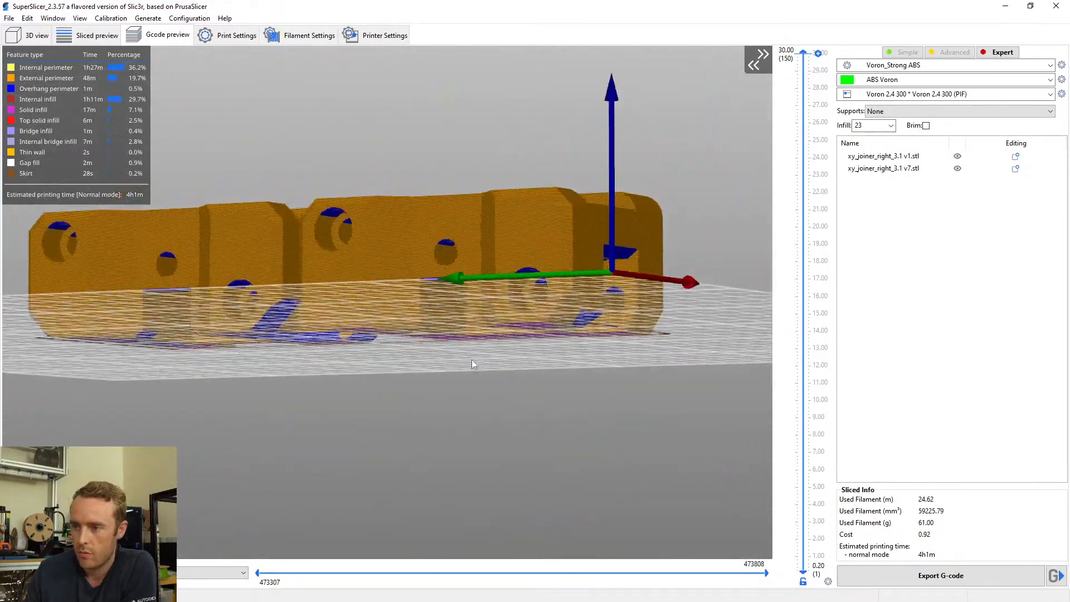
pyautogui.scroll(10, 472, 364)
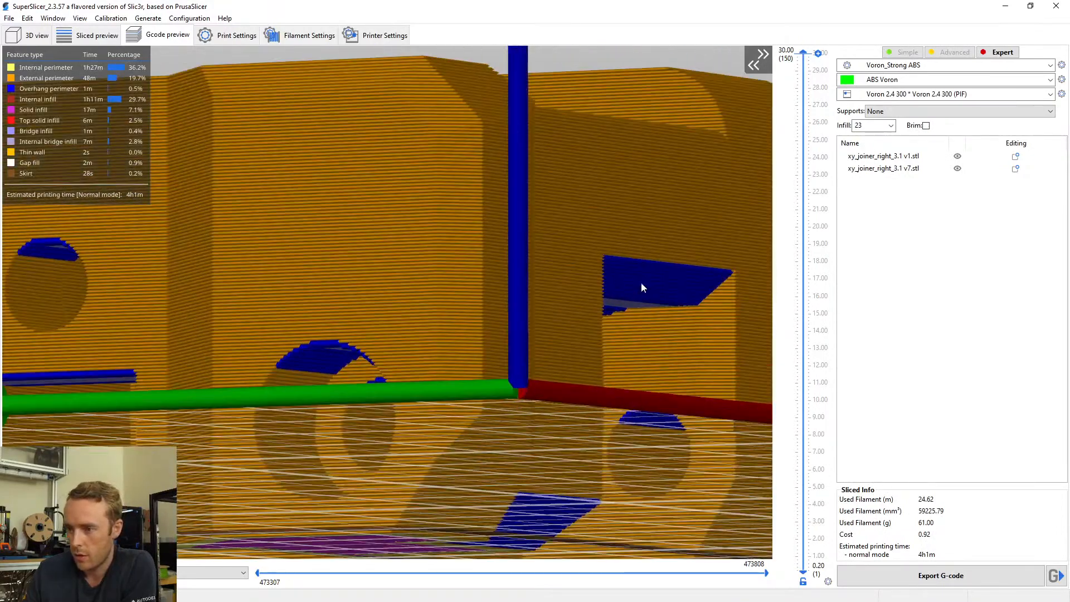
# Return to Fusion 360 and examine the ceiling and side faces of the right joiner's corner bearing pocket
pyautogui.click(1006, 7)
pyautogui.scroll(8, 644, 332)
pyautogui.click(643, 397)
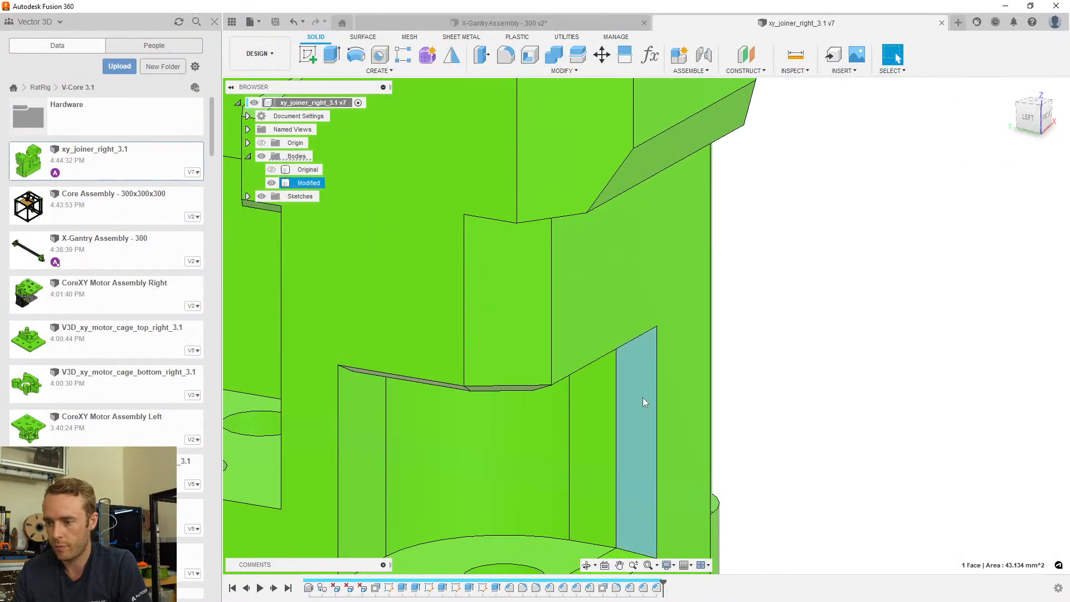
pyautogui.scroll(-3, 643, 396)
pyautogui.moveTo(642, 397); pyautogui.dragTo(560, 325, button='middle')
pyautogui.scroll(-3, 535, 344)
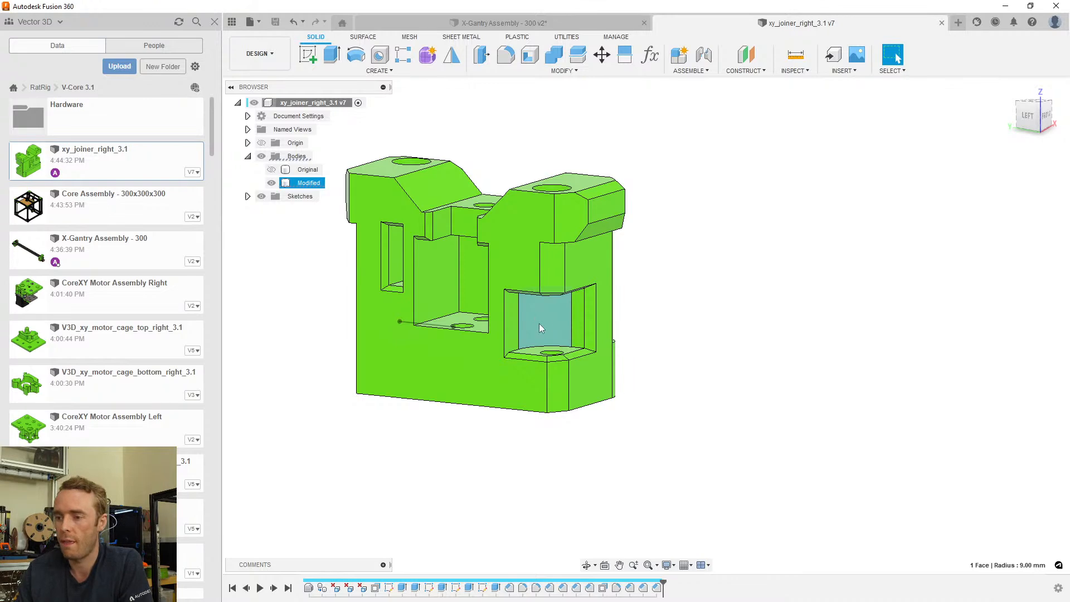
# Delete the narrow chamfer face along the vertical side of the right joiner's corner bearing pocket
pyautogui.click(590, 327)
pyautogui.scroll(3, 587, 328)
pyautogui.keyDown('shift'); pyautogui.moveTo(587, 328); pyautogui.dragTo(580, 341, button='middle'); pyautogui.keyUp('shift')
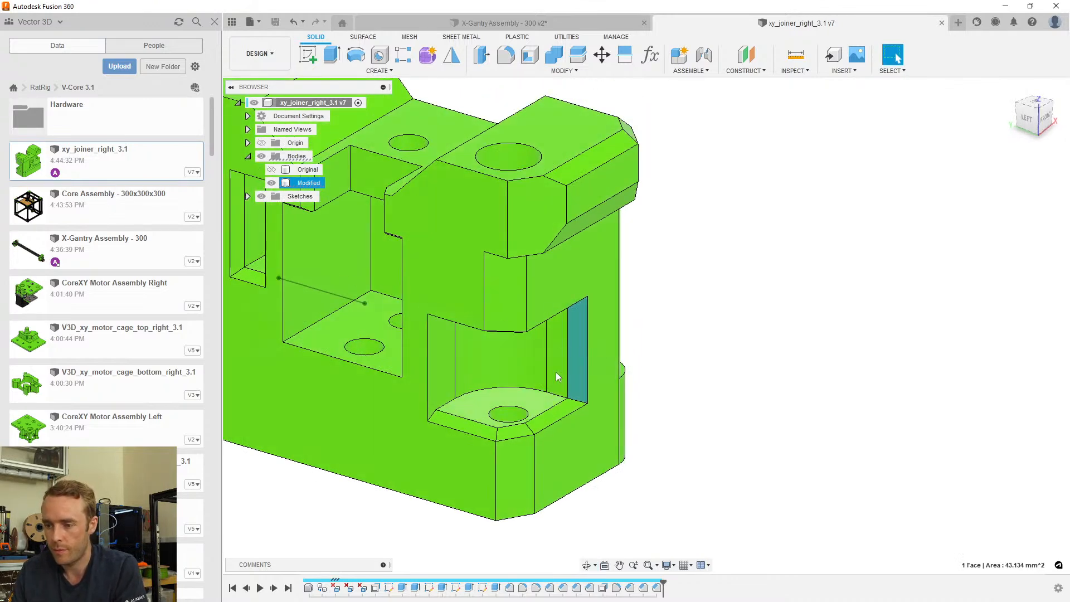
# Chamfer the corner pocket's vertical opening edge with a two-distance chamfer of 2 mm and 3 mm
pyautogui.click(579, 347)
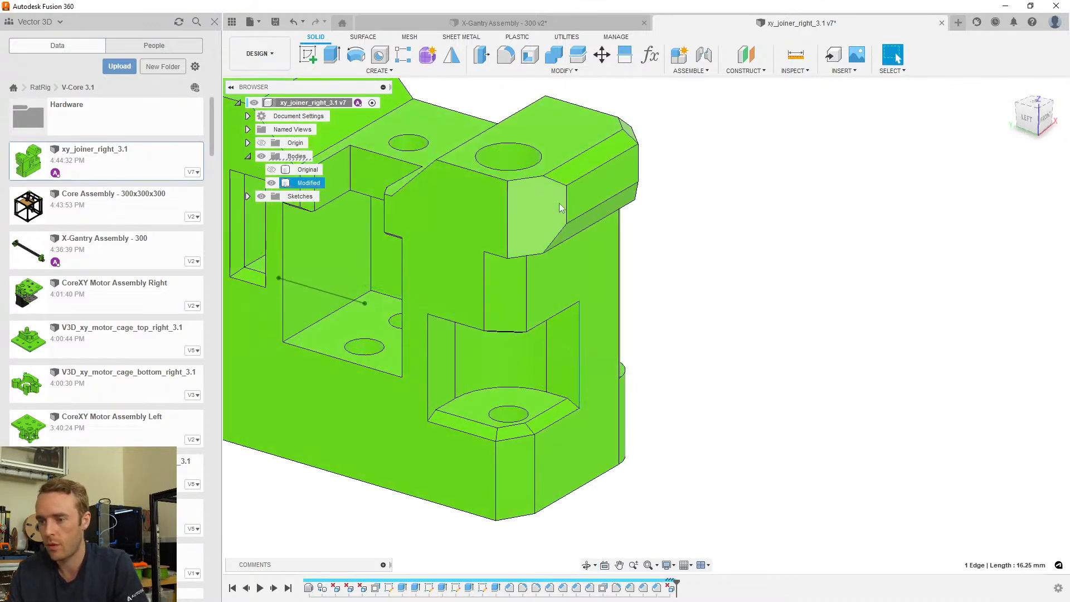
pyautogui.click(527, 71)
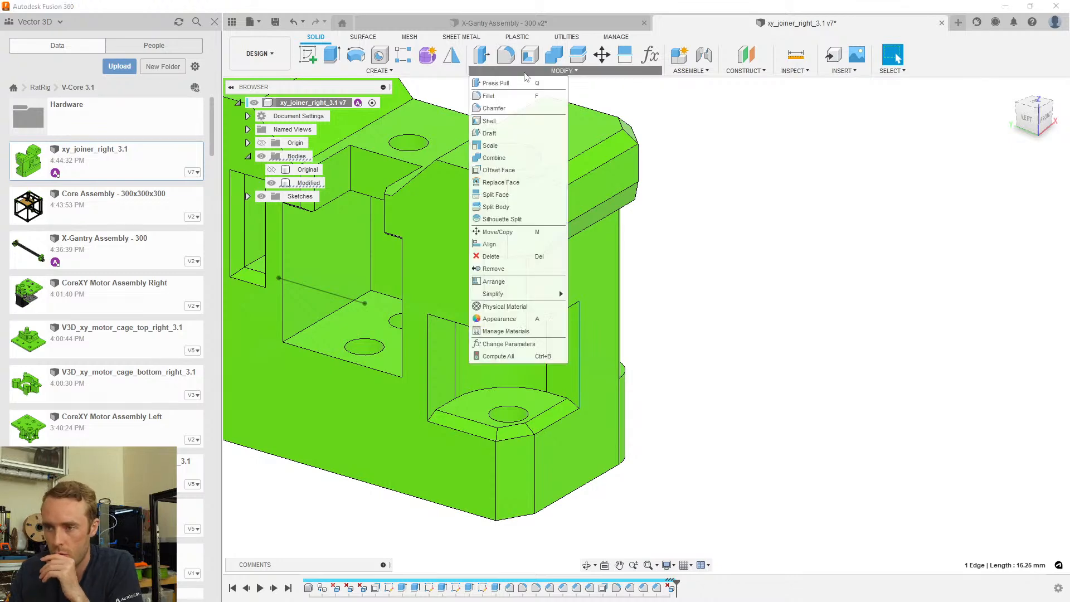
pyautogui.click(514, 107)
pyautogui.keyDown('shift'); pyautogui.moveTo(560, 300); pyautogui.dragTo(530, 333, button='middle'); pyautogui.keyUp('shift')
pyautogui.scroll(3, 529, 333)
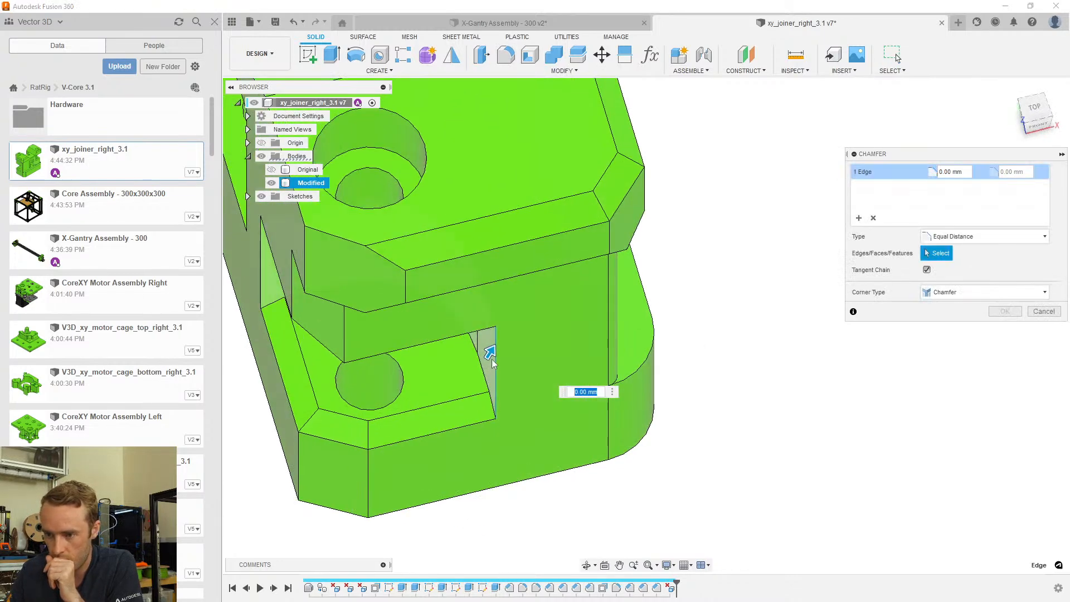
pyautogui.click(953, 237)
pyautogui.click(942, 249)
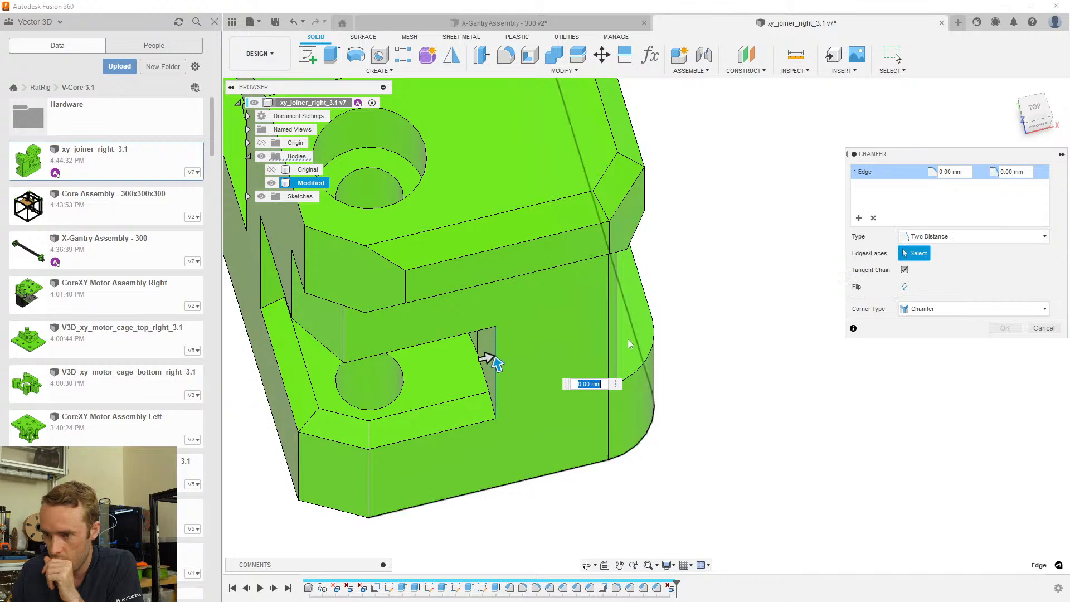
pyautogui.scroll(3, 466, 384)
pyautogui.moveTo(401, 370); pyautogui.dragTo(478, 354)
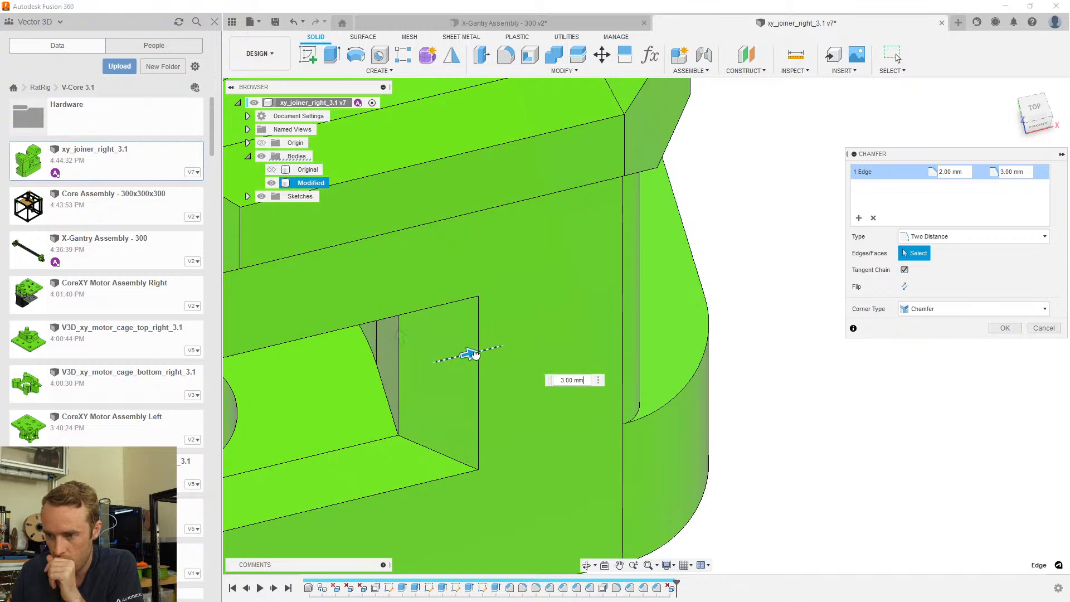
pyautogui.click(1005, 328)
# Fillet the sharp vertical edge of the corner pocket on the R-marked side with a 1 mm radius
pyautogui.scroll(-5, 653, 367)
pyautogui.keyDown('shift'); pyautogui.moveTo(653, 366); pyautogui.dragTo(791, 323, button='middle'); pyautogui.keyUp('shift')
pyautogui.moveTo(847, 324)
pyautogui.mouseDown()
pyautogui.moveTo(886, 329)
pyautogui.moveTo(853, 332)
pyautogui.mouseUp()
pyautogui.press('Escape')
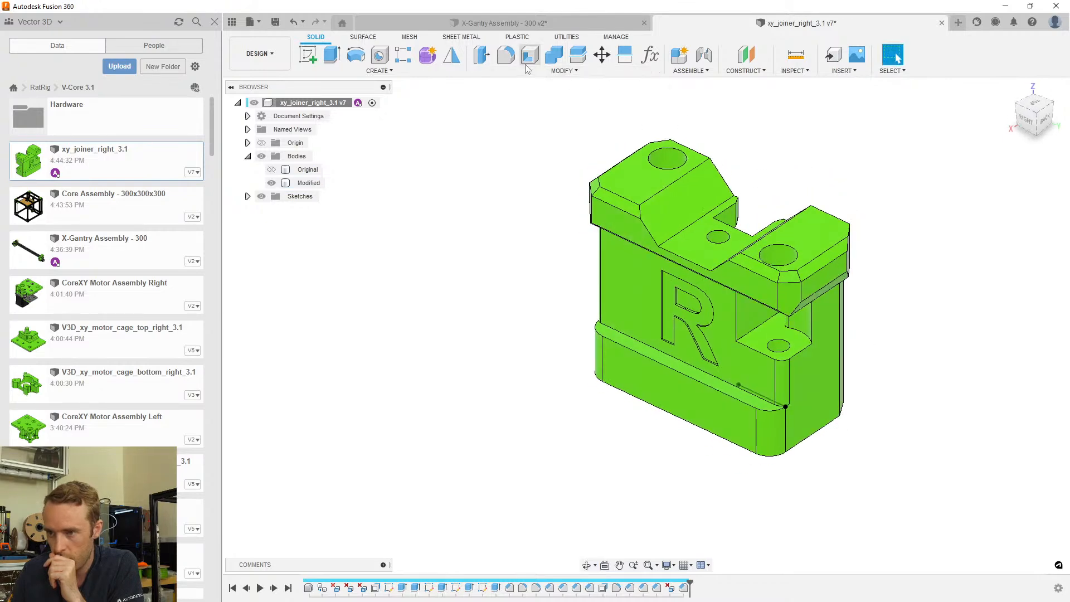
pyautogui.click(505, 54)
pyautogui.scroll(5, 802, 323)
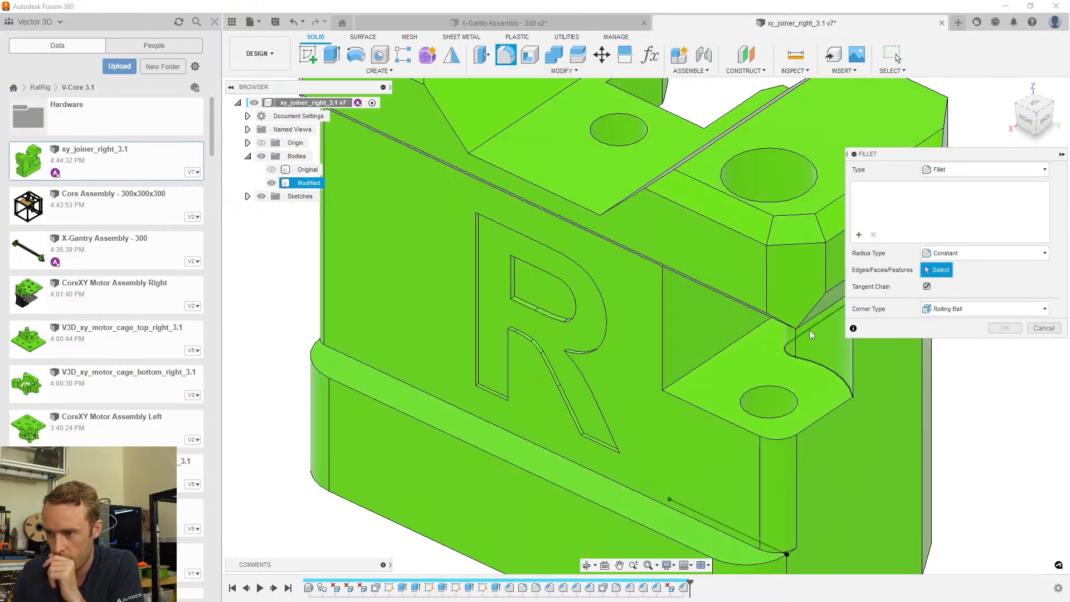
pyautogui.click(851, 363)
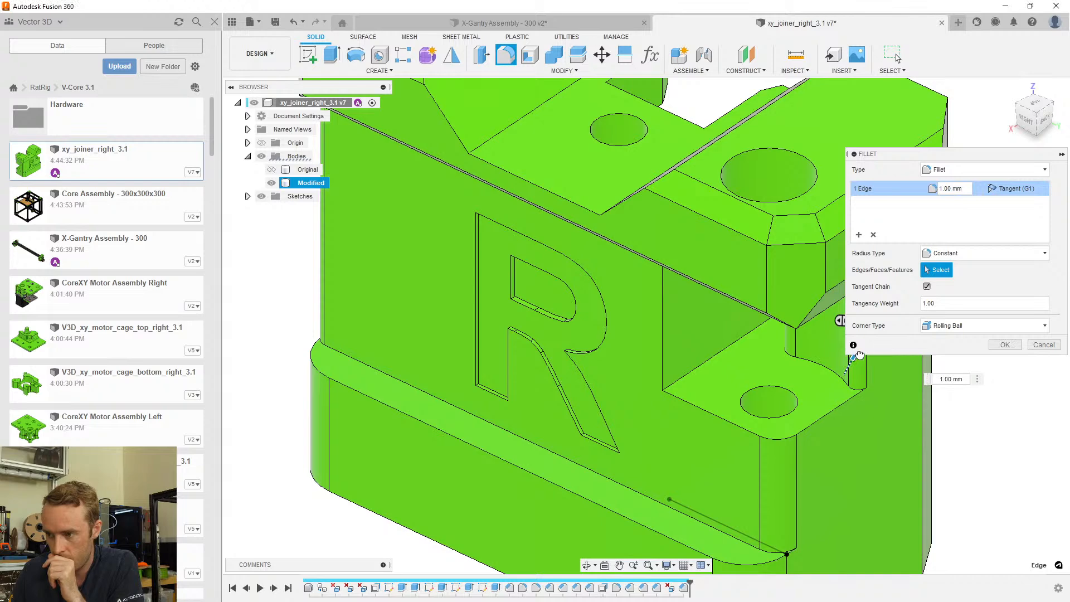
pyautogui.click(1001, 345)
# Save the modified right joiner as a new version with the default version description
pyautogui.scroll(-4, 868, 355)
pyautogui.keyDown('shift'); pyautogui.moveTo(858, 354); pyautogui.dragTo(710, 347, button='middle'); pyautogui.keyUp('shift')
pyautogui.hotkey('ctrl', 's')
pyautogui.press('Return')
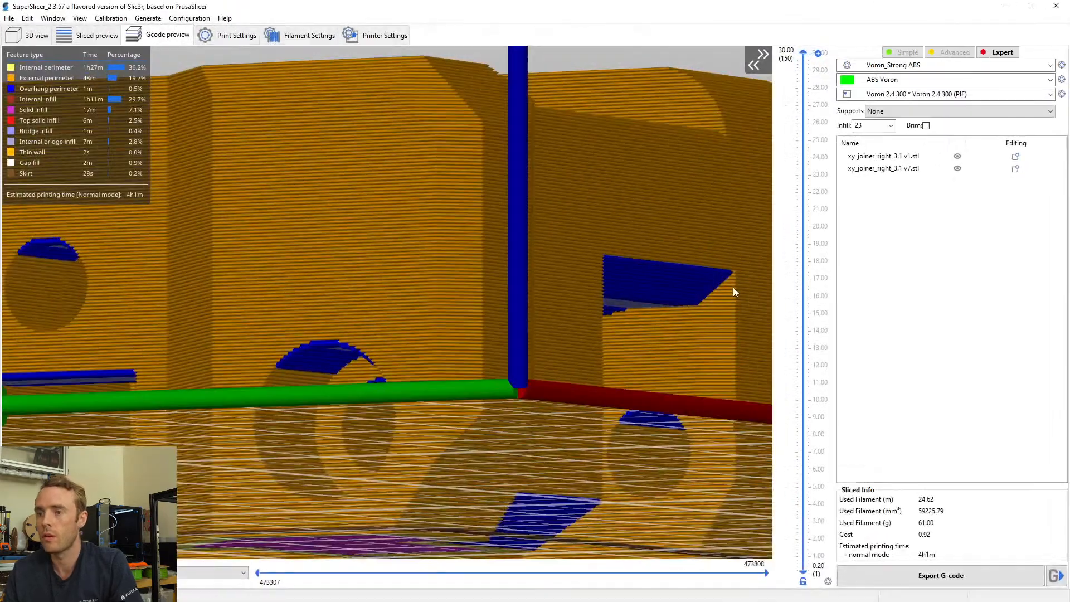
# Examine the overhang areas of the sliced v7 joiner's corner pocket from below in SuperSlicer's G-code preview
pyautogui.scroll(-5, 652, 275)
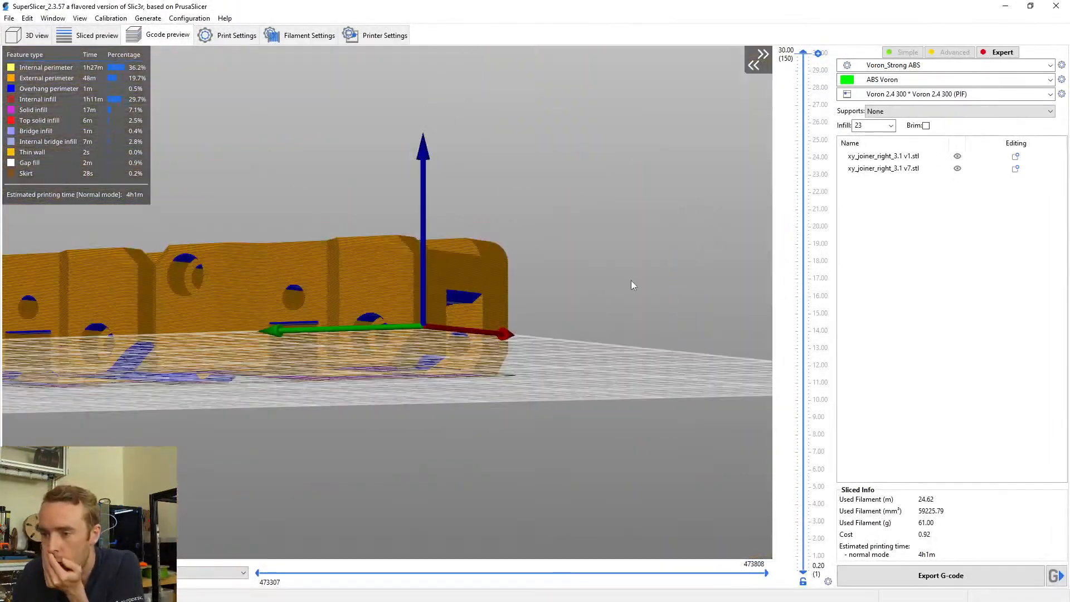
pyautogui.moveTo(631, 280); pyautogui.dragTo(405, 341)
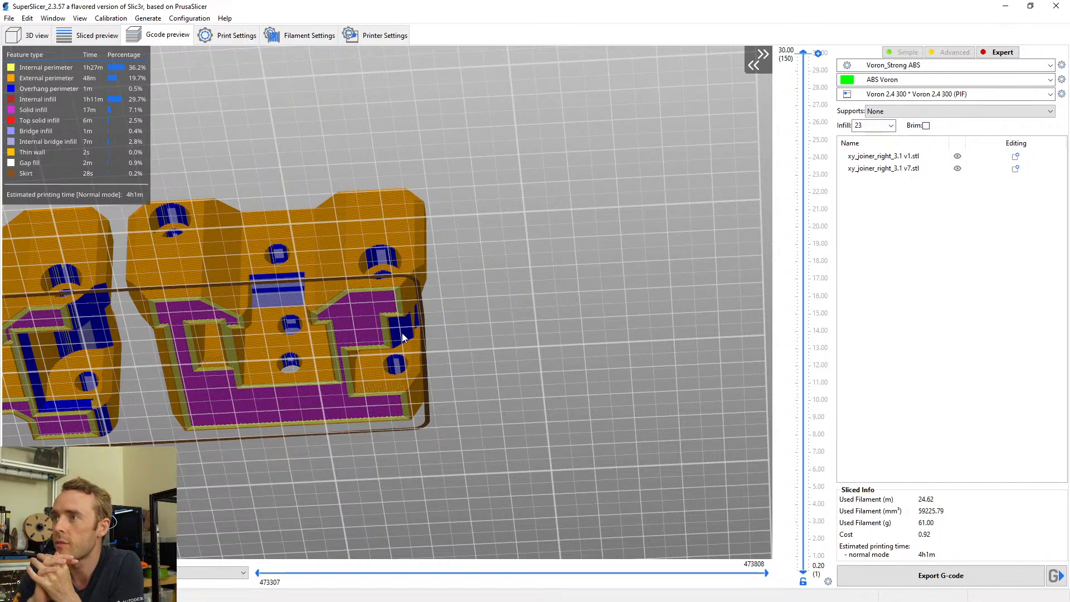
pyautogui.moveTo(402, 310); pyautogui.dragTo(506, 293)
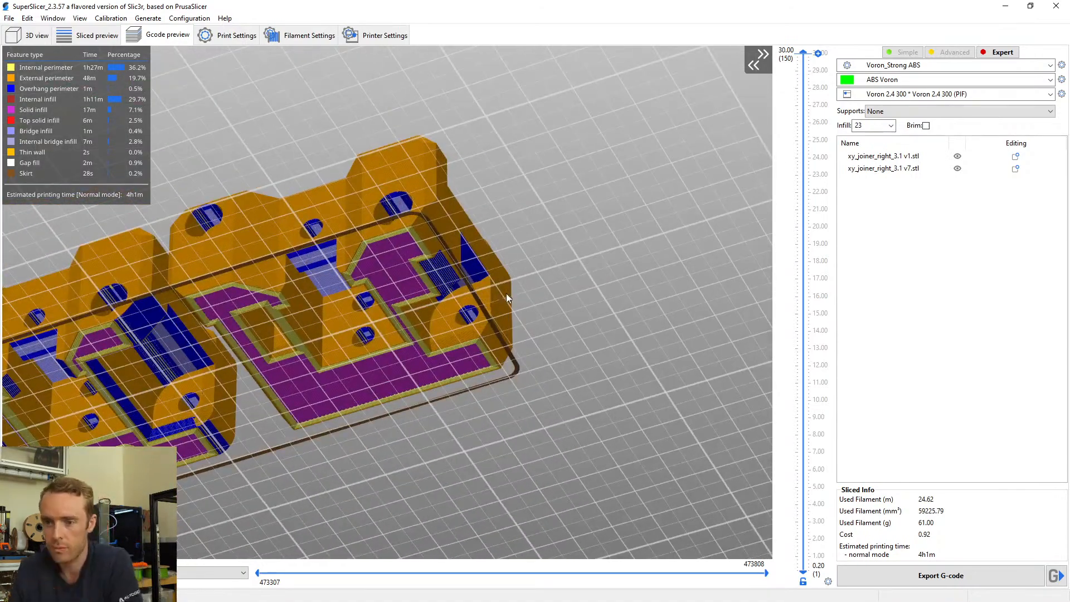
# Return to Fusion 360, edit the two-distance corner chamfer and move the vertical edge at the corner pocket into its own selection set
pyautogui.hotkey('alt', 'Tab')
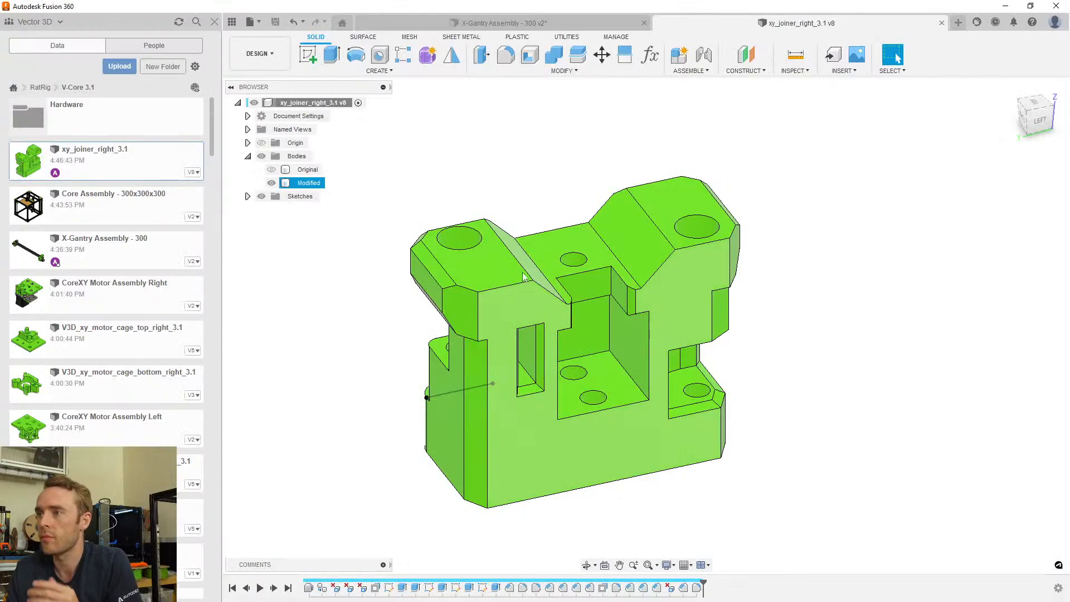
pyautogui.keyDown('shift'); pyautogui.moveTo(615, 258); pyautogui.dragTo(699, 358, button='middle'); pyautogui.keyUp('shift')
pyautogui.click(687, 357)
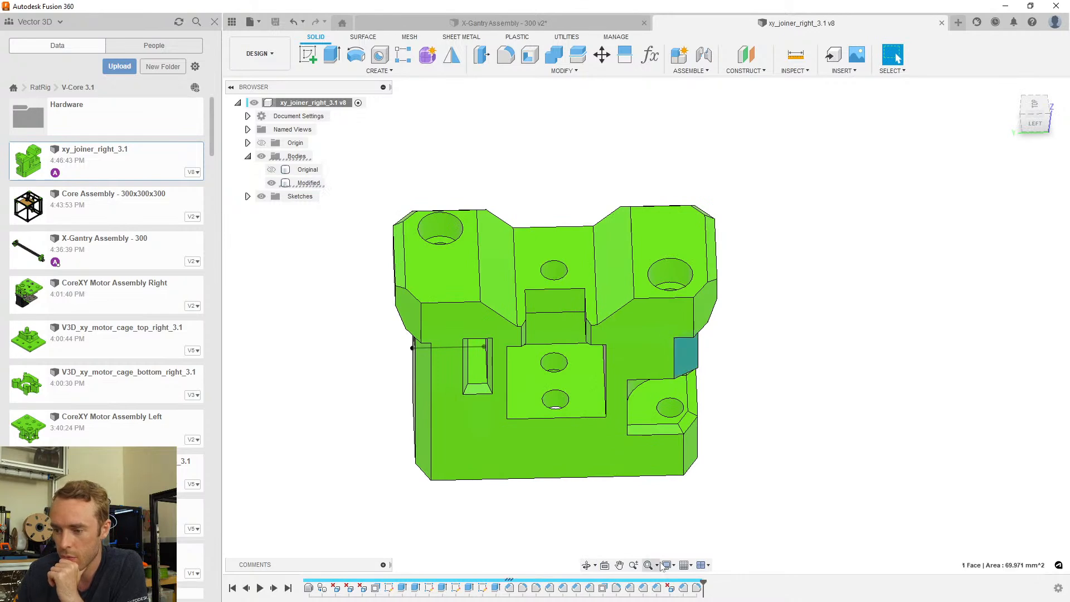
pyautogui.doubleClick(509, 587)
pyautogui.keyDown('shift'); pyautogui.moveTo(612, 346); pyautogui.dragTo(652, 369, button='middle'); pyautogui.keyUp('shift')
pyautogui.scroll(2, 652, 369)
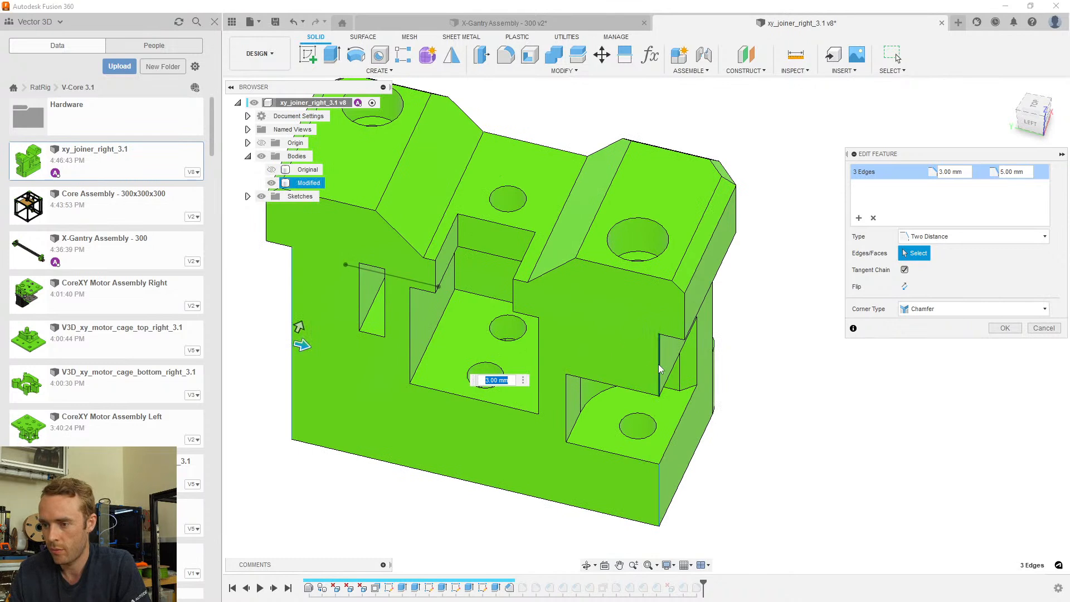
pyautogui.click(661, 370)
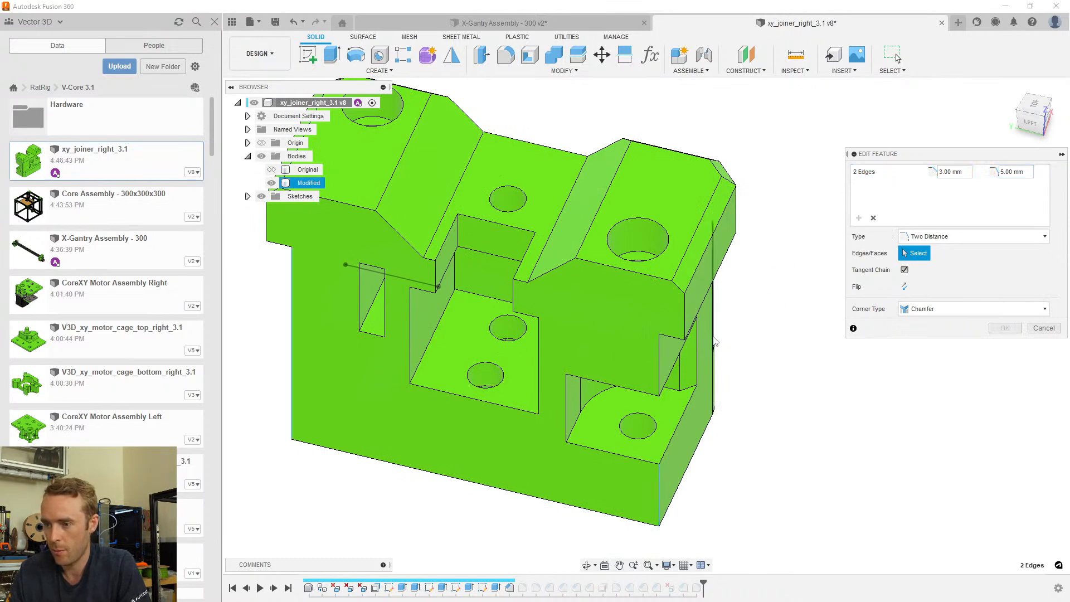
pyautogui.click(663, 369)
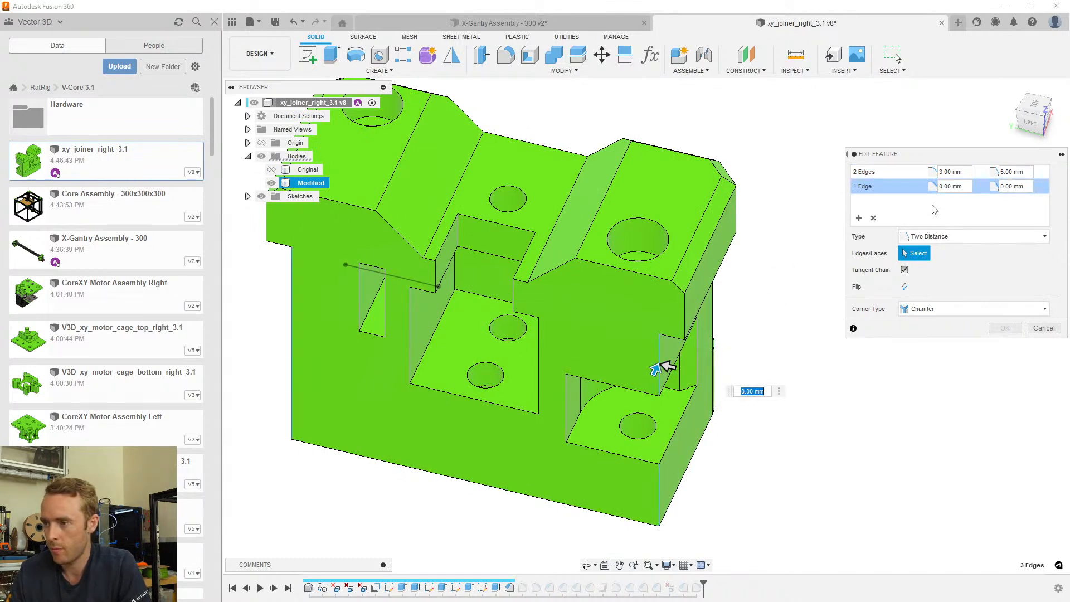
# Set the separated corner pocket edge's chamfer distances to 5 mm and 3 mm and apply the edited chamfer
pyautogui.doubleClick(951, 187)
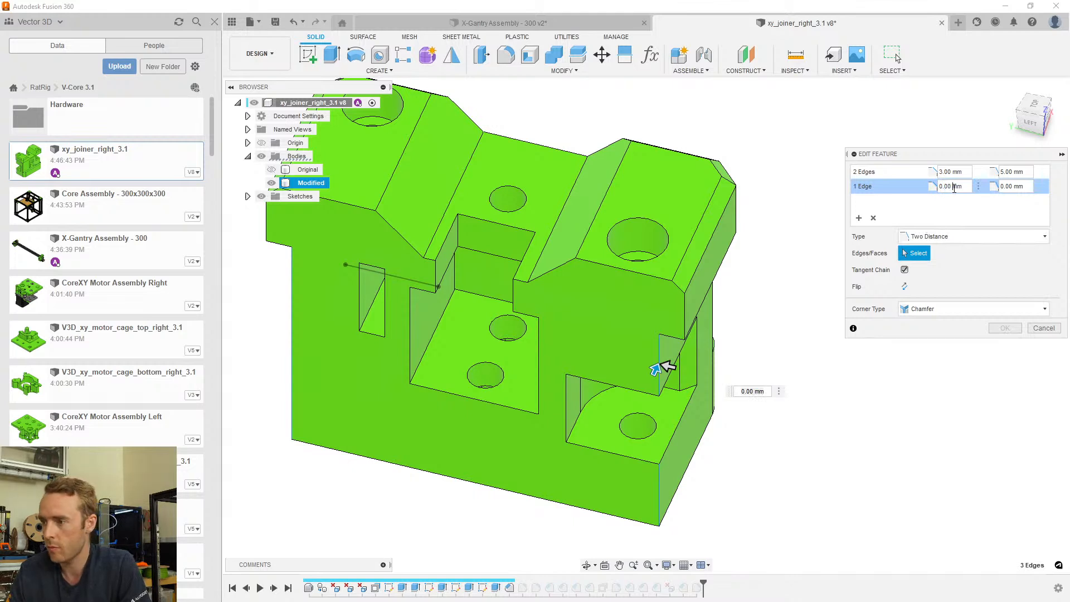
pyautogui.write('5')
pyautogui.click(1008, 187)
pyautogui.write('3')
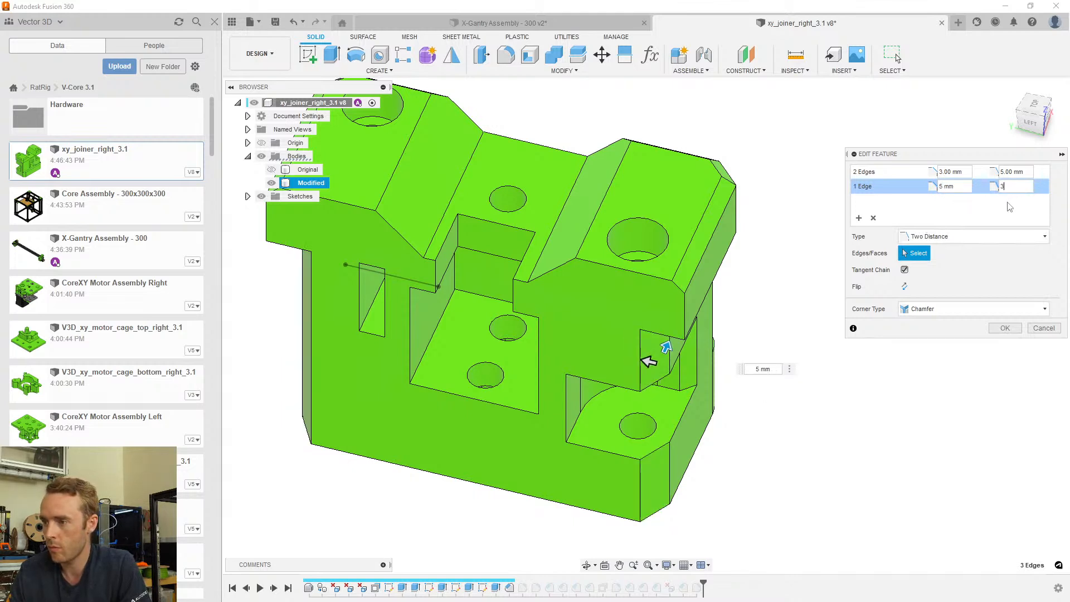
pyautogui.click(1012, 326)
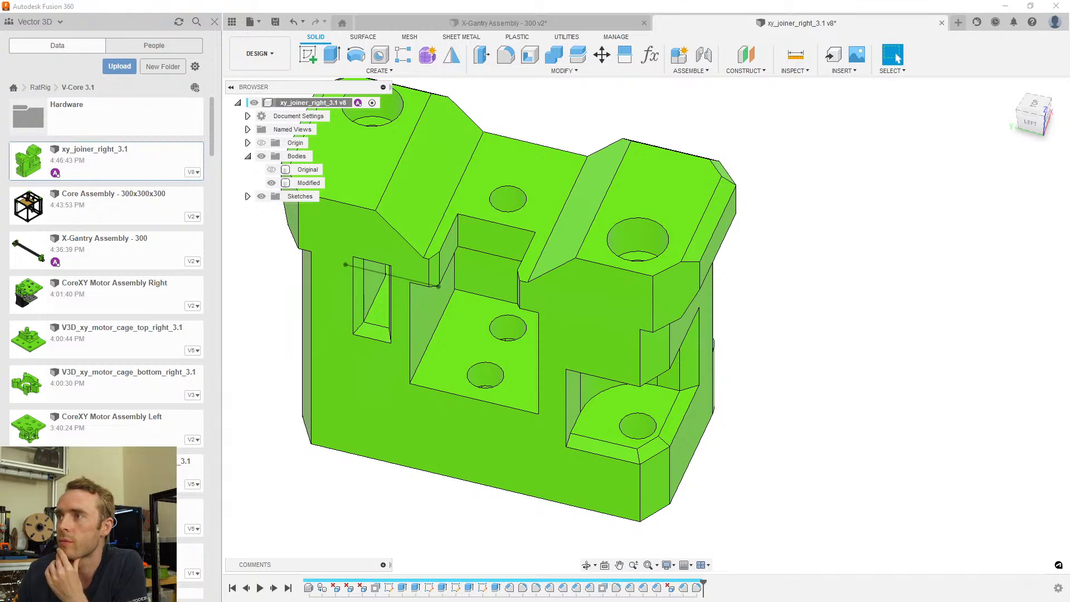
# Save the joiner with its revised corner chamfer as a new version, keeping the User Saved description
pyautogui.scroll(-3, 539, 313)
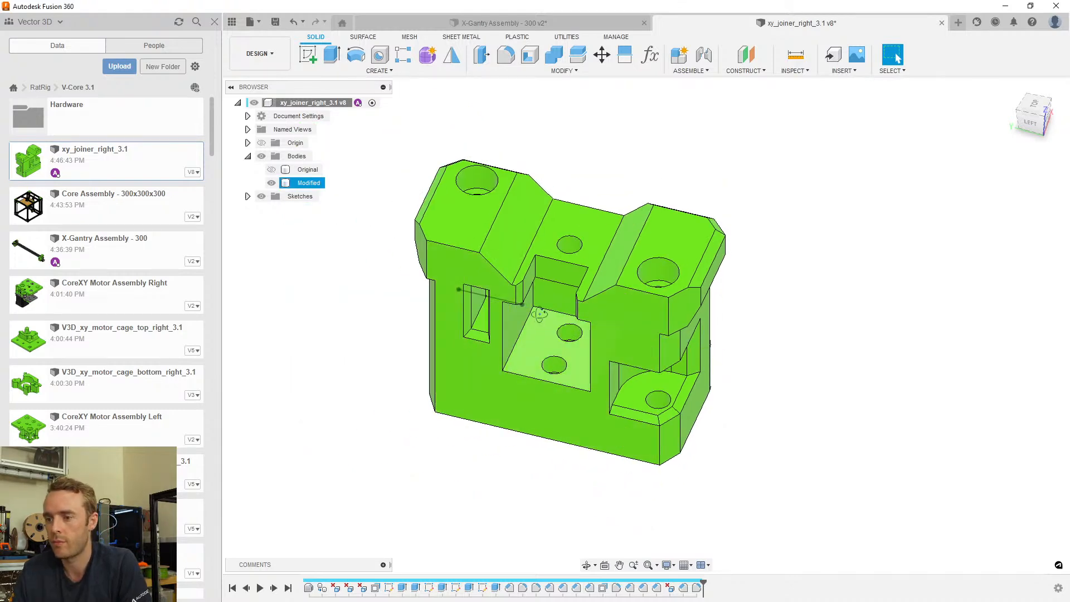
pyautogui.keyDown('shift'); pyautogui.moveTo(539, 314); pyautogui.dragTo(534, 316, button='middle'); pyautogui.keyUp('shift')
pyautogui.press('Escape')
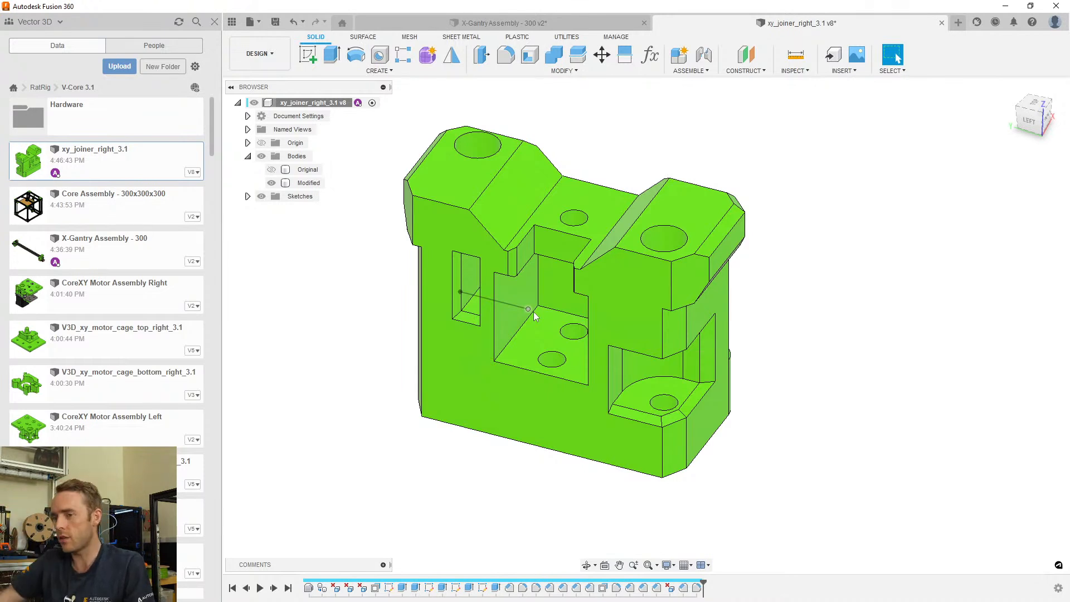
pyautogui.click(533, 312)
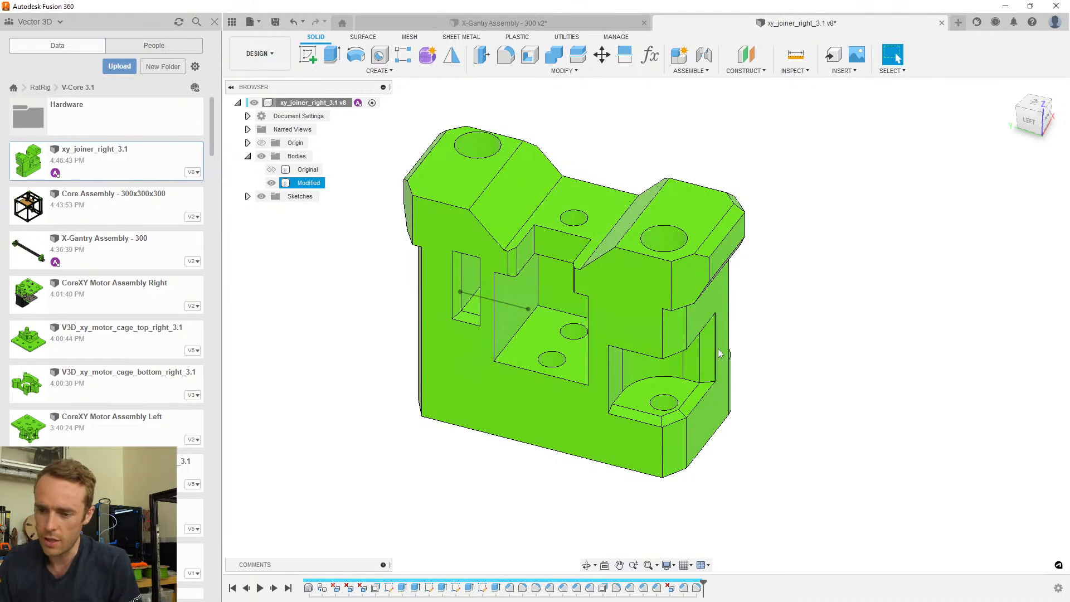
pyautogui.click(767, 238)
pyautogui.hotkey('ctrl', 's')
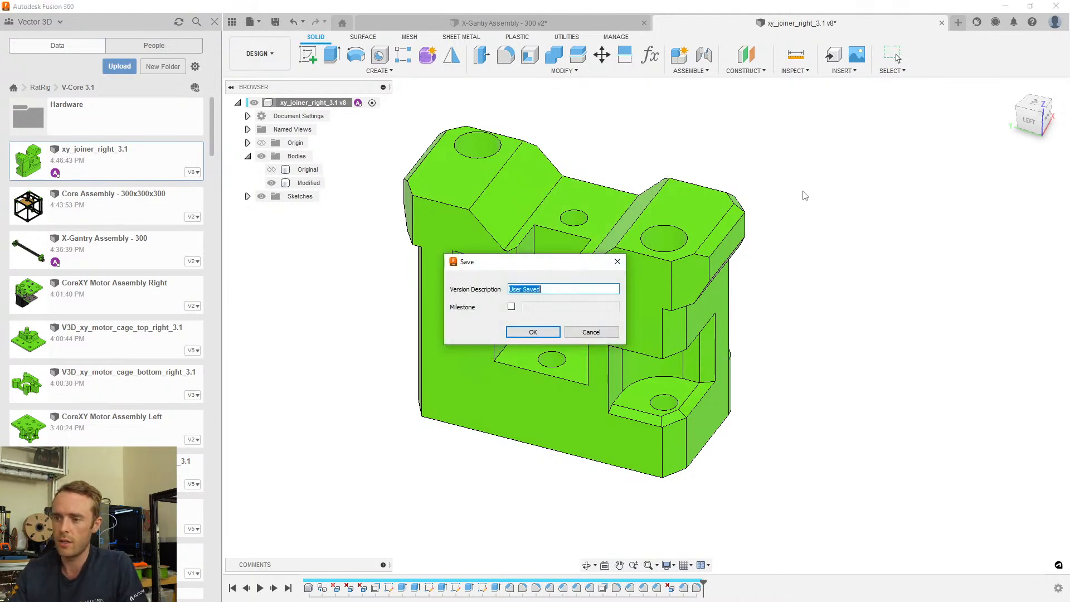
pyautogui.press('Return')
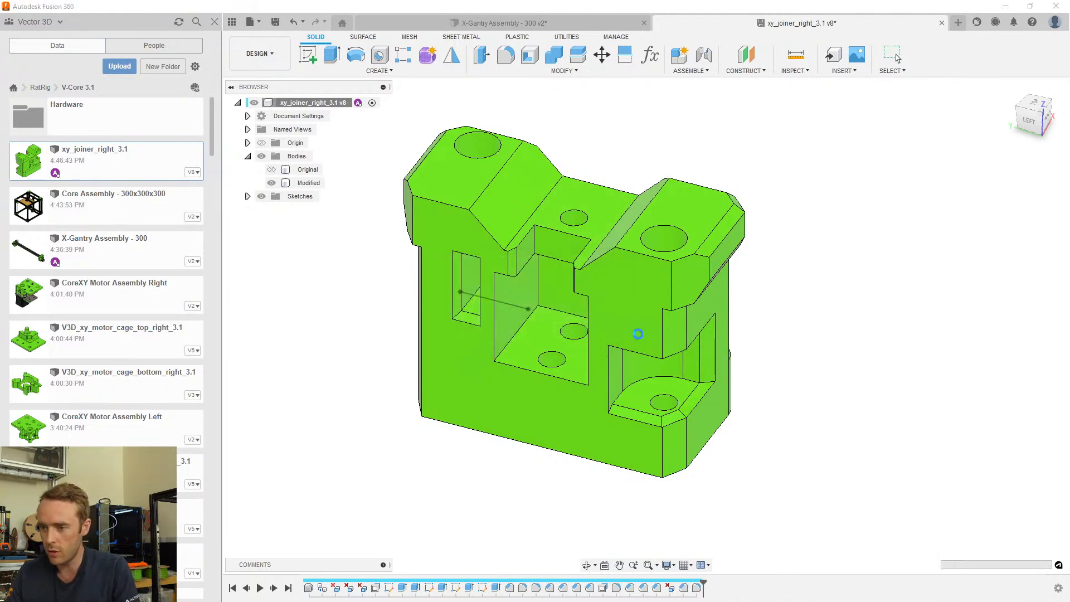
# Export the whole joiner as the binary STL xy_joiner_right_3.1 v9 in millimetres, as one file with medium refinement
pyautogui.keyDown('shift'); pyautogui.moveTo(637, 334); pyautogui.dragTo(671, 362, button='middle'); pyautogui.keyUp('shift')
pyautogui.scroll(-3, 625, 310)
pyautogui.click(407, 134)
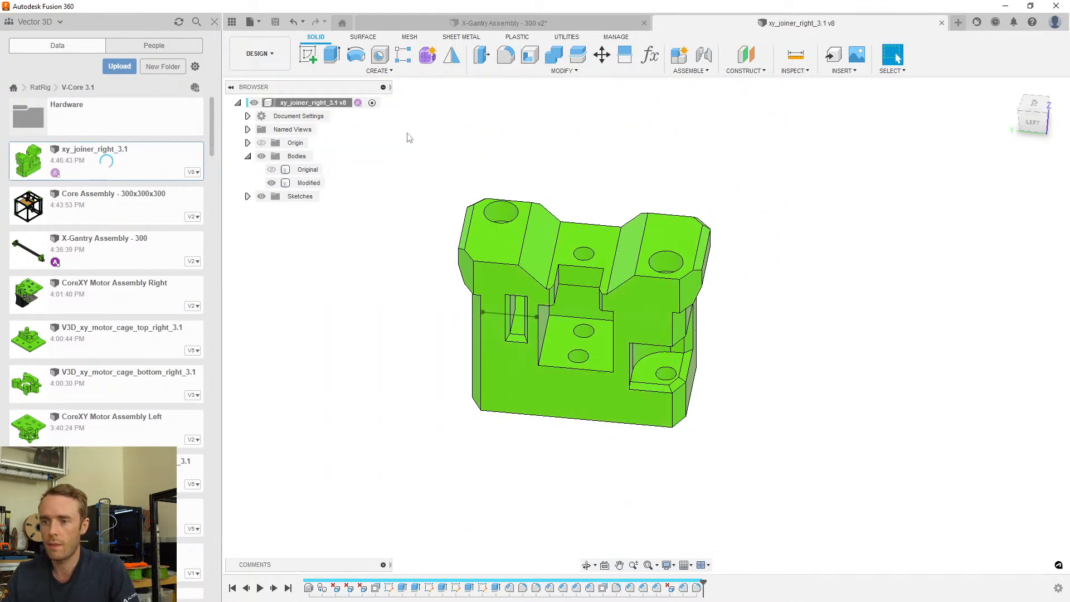
pyautogui.rightClick(341, 105)
pyautogui.click(401, 274)
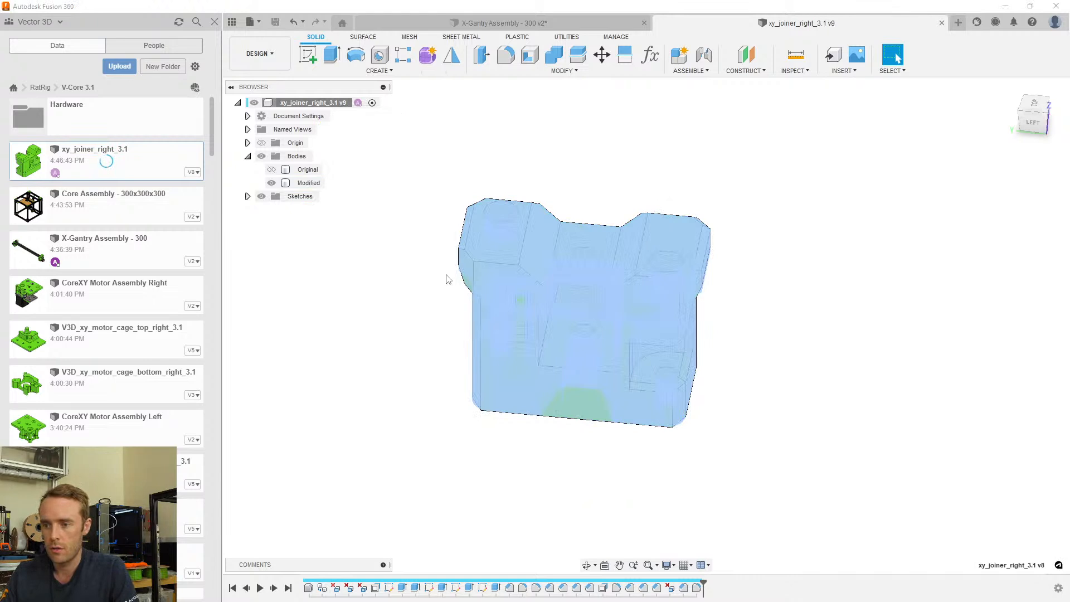
pyautogui.click(665, 371)
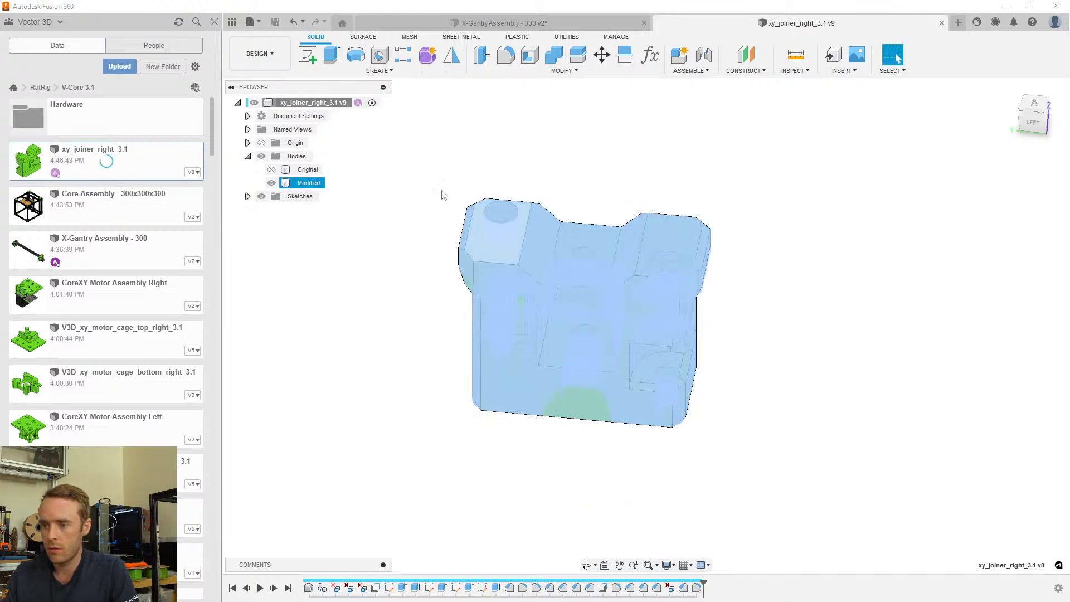
pyautogui.rightClick(337, 104)
pyautogui.click(399, 300)
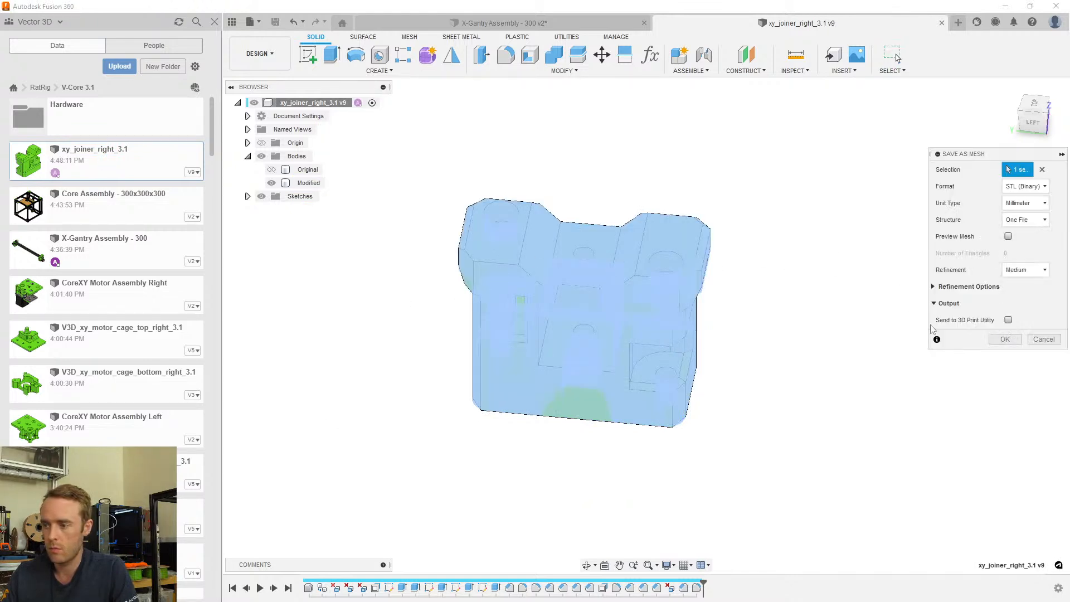
pyautogui.click(997, 341)
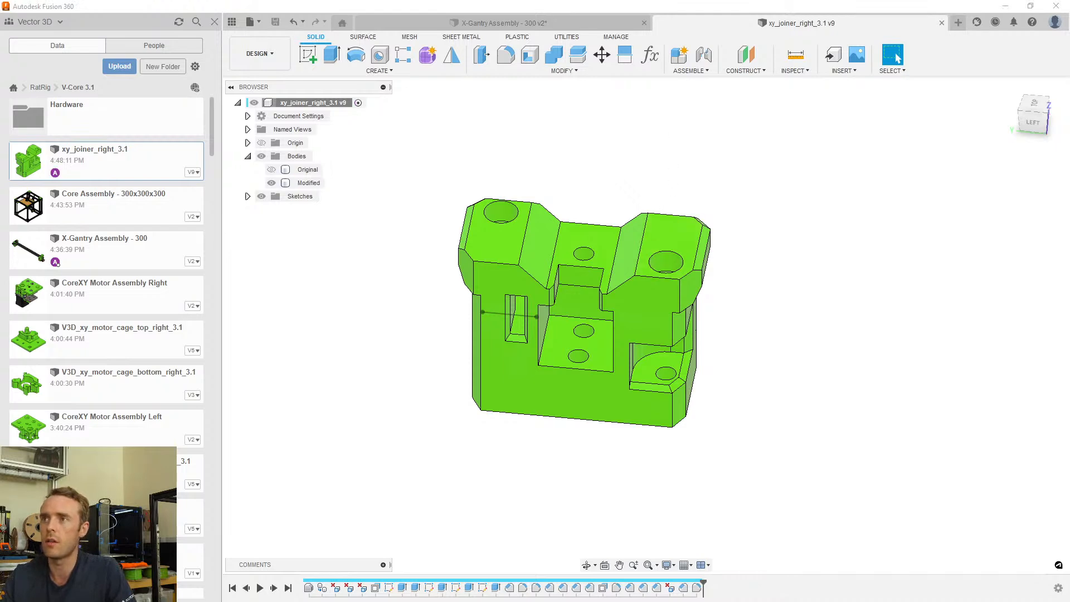
# Switch to SuperSlicer, import xy_joiner_right_3.1 v9.stl and lay it flat on its pocketed side
pyautogui.hotkey('alt', 'Tab')
pyautogui.click(38, 36)
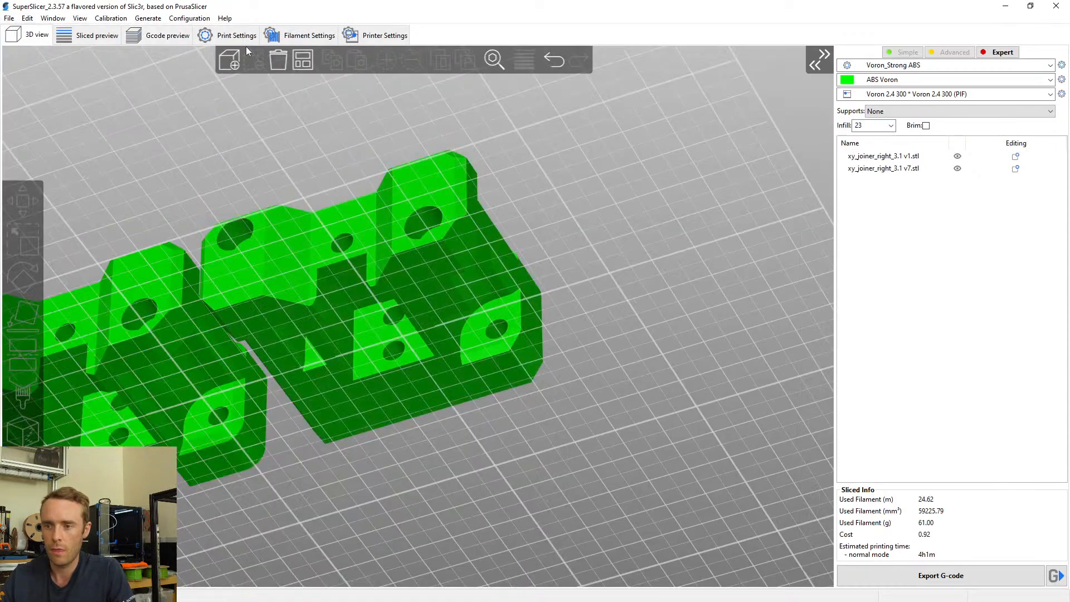
pyautogui.click(229, 60)
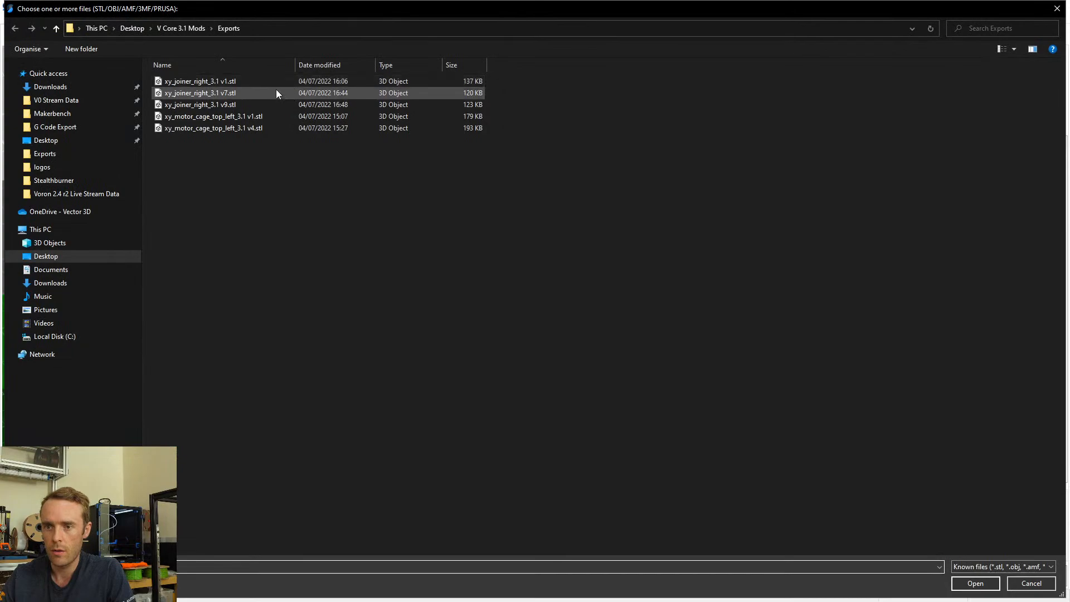
pyautogui.doubleClick(270, 102)
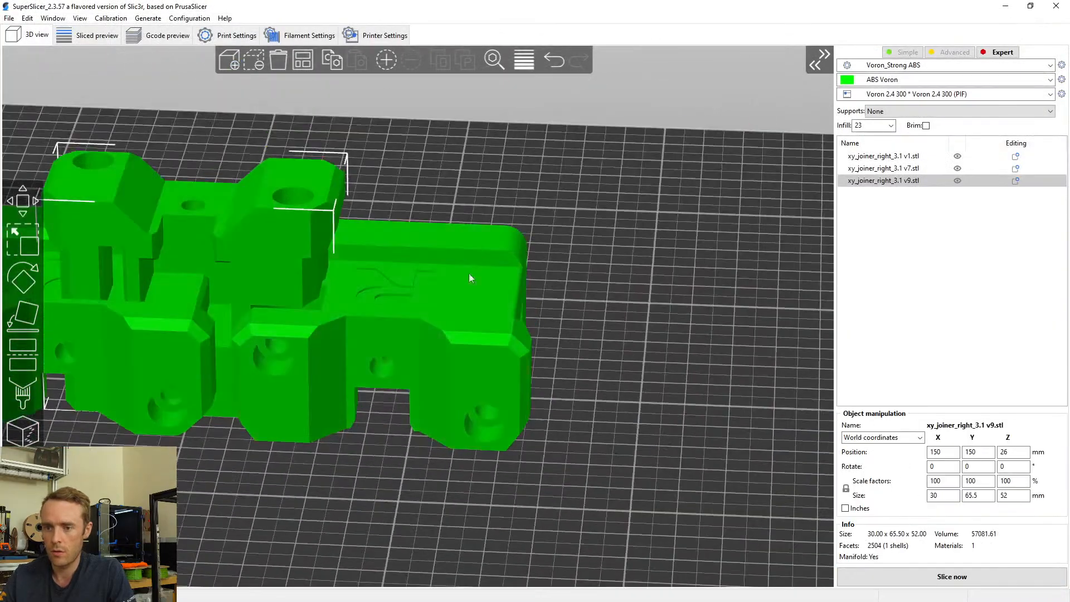
pyautogui.click(26, 324)
pyautogui.click(242, 261)
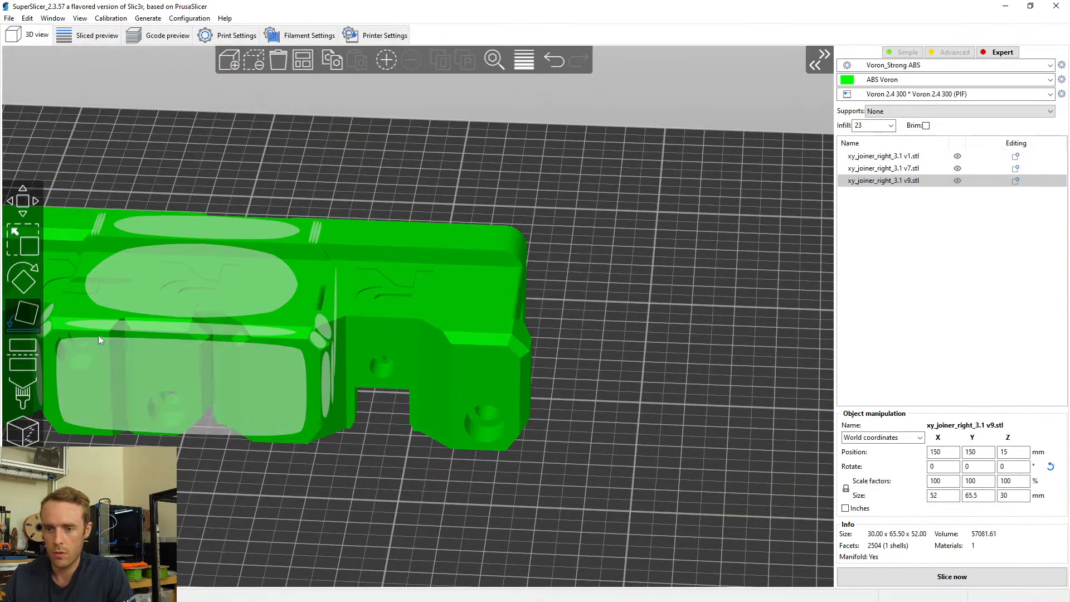
# Move the v9 joiner beside the v7 one, at about X 151 and Y 37 mm, and slice all three joiners
pyautogui.click(23, 303)
pyautogui.moveTo(222, 353); pyautogui.dragTo(741, 373)
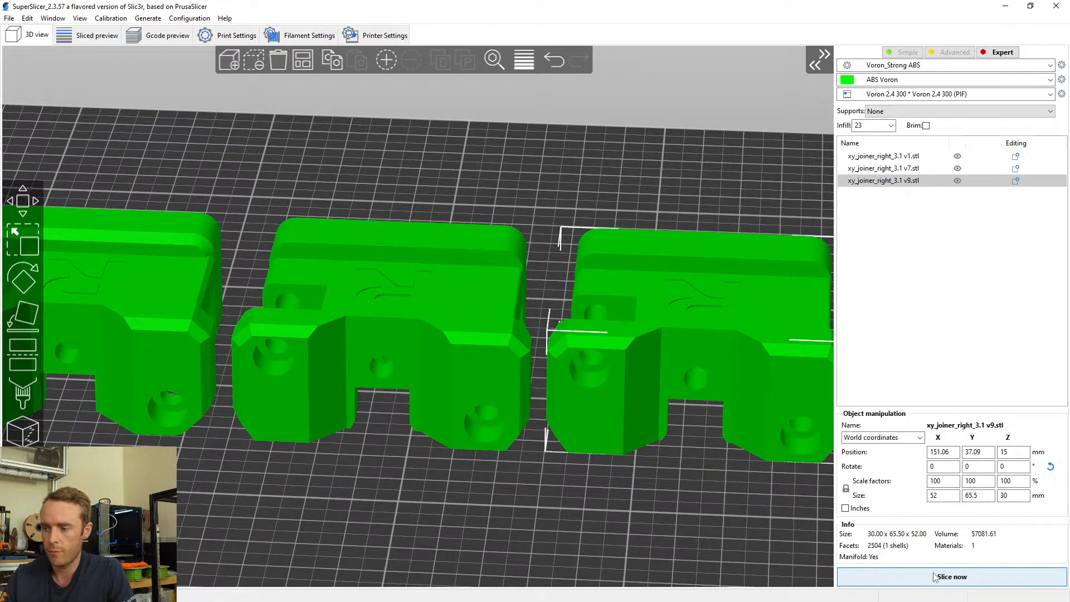
pyautogui.press('Tab')
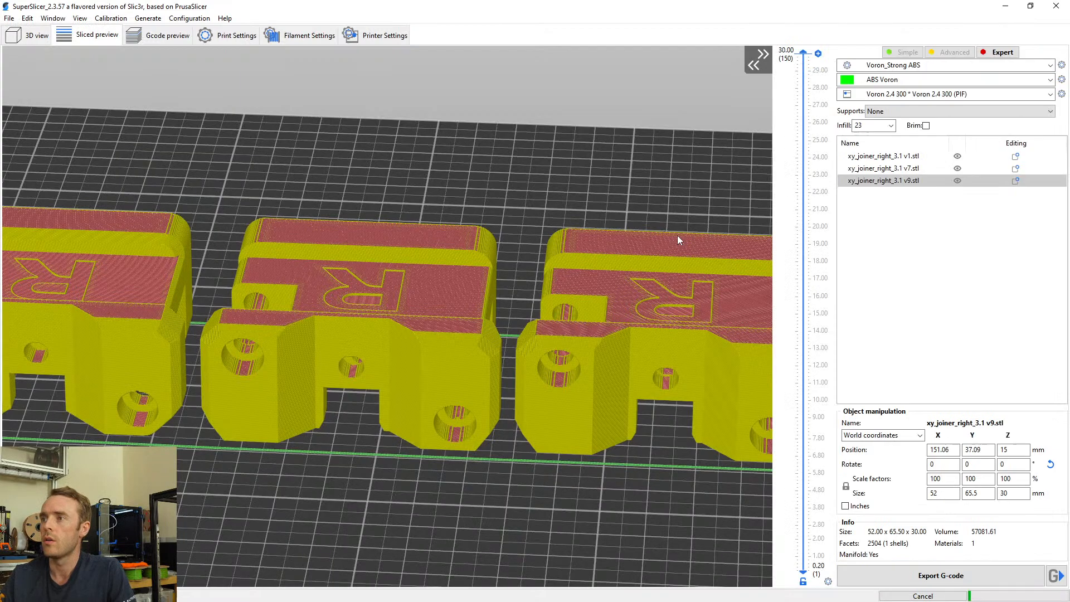
pyautogui.scroll(-5, 458, 366)
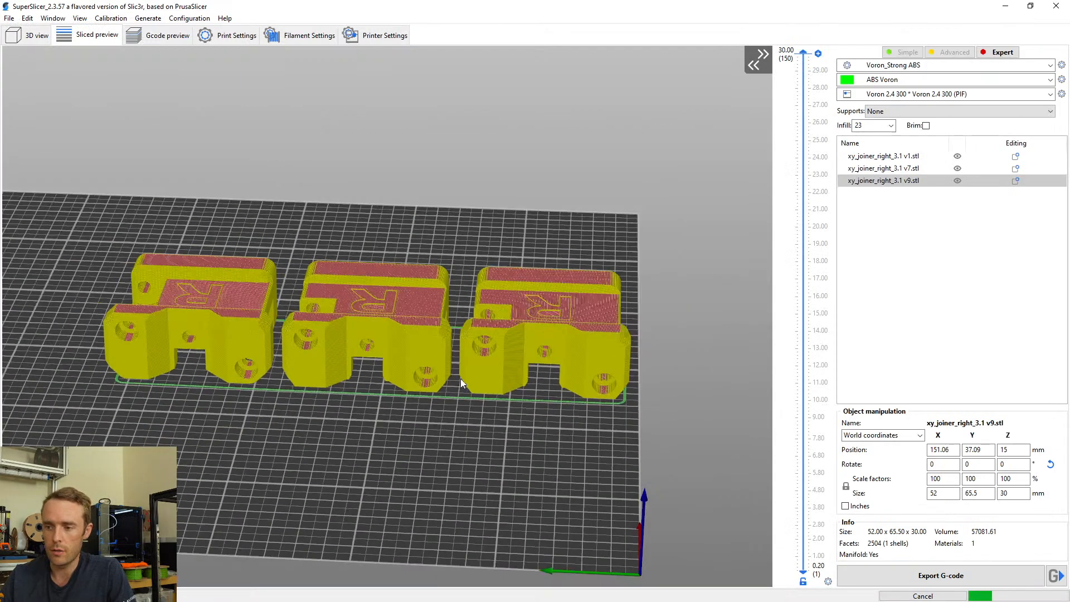
pyautogui.moveTo(460, 378); pyautogui.dragTo(423, 390)
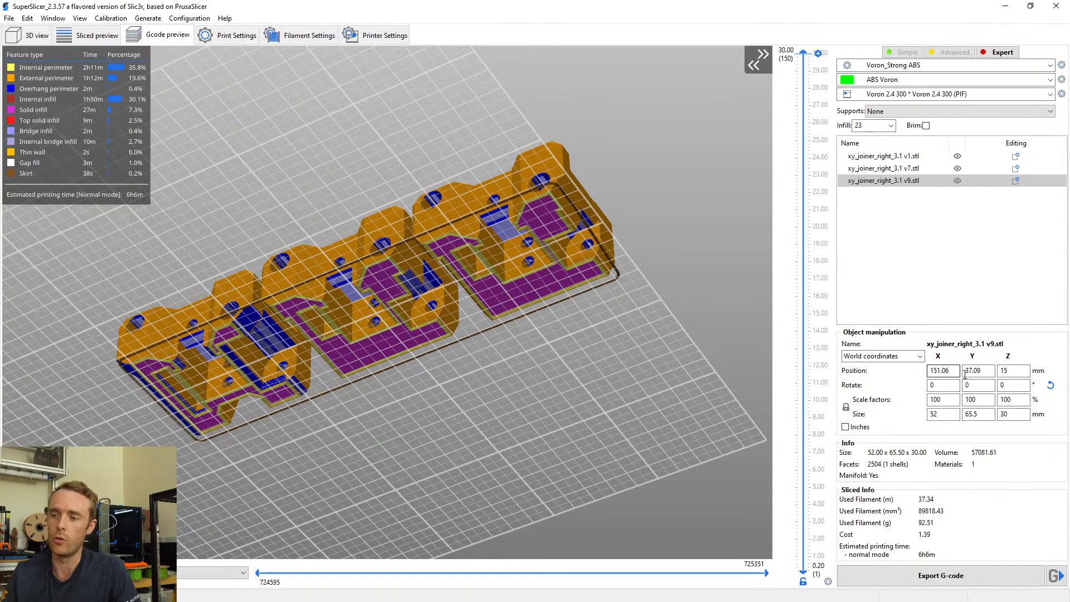
# Compare the sliced undersides and bolt holes of the v1, v7 and v9 joiners for overhang and bridge regions
pyautogui.moveTo(527, 262); pyautogui.dragTo(506, 283)
pyautogui.scroll(8, 506, 282)
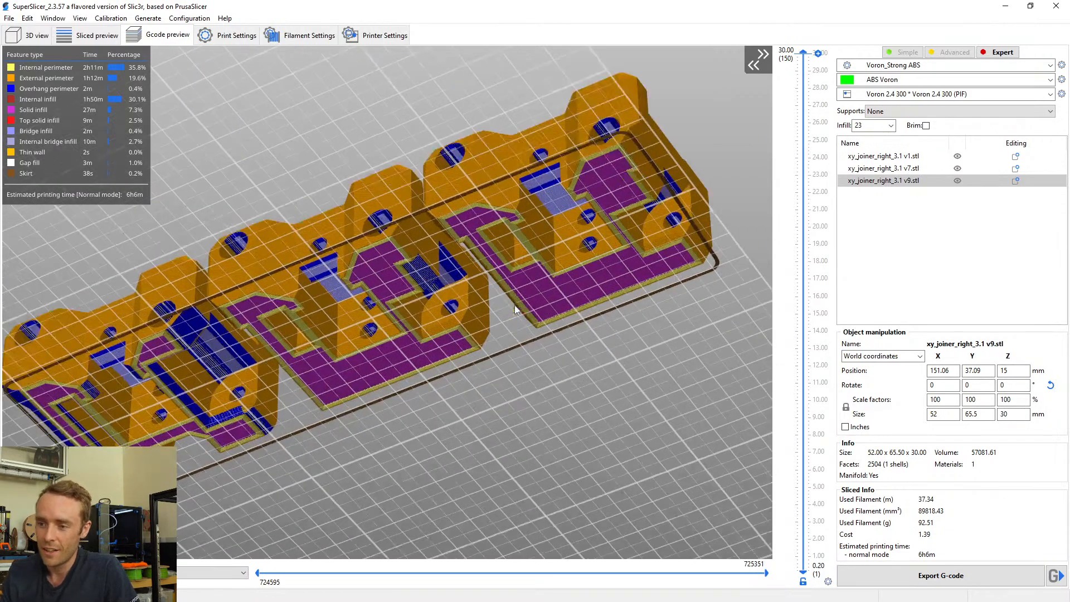
pyautogui.moveTo(467, 424); pyautogui.dragTo(379, 381)
pyautogui.moveTo(188, 268); pyautogui.dragTo(252, 264)
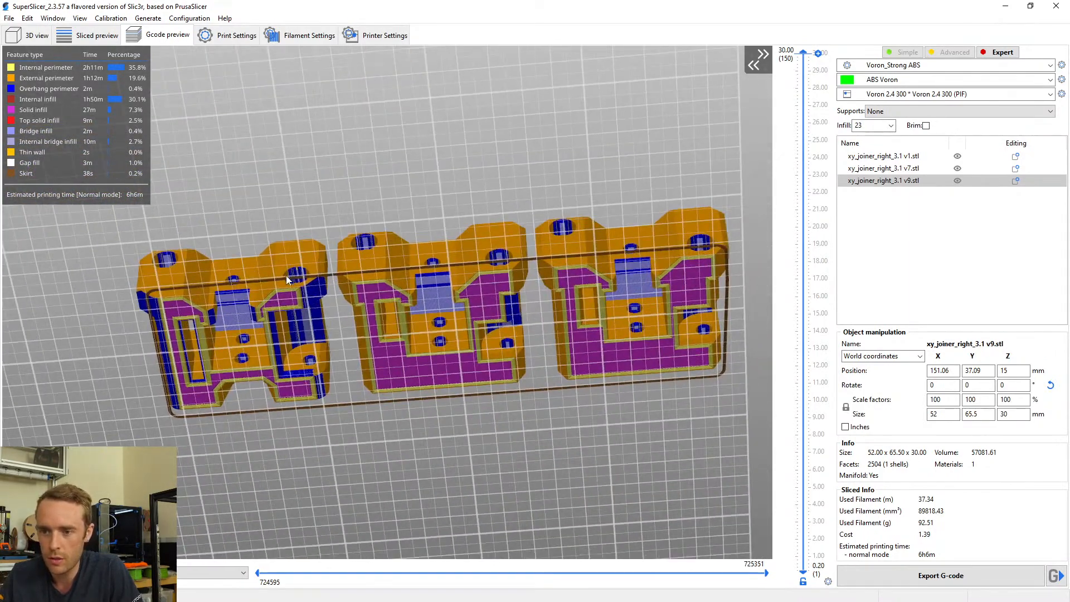
pyautogui.scroll(5, 288, 279)
pyautogui.moveTo(307, 230); pyautogui.dragTo(339, 301)
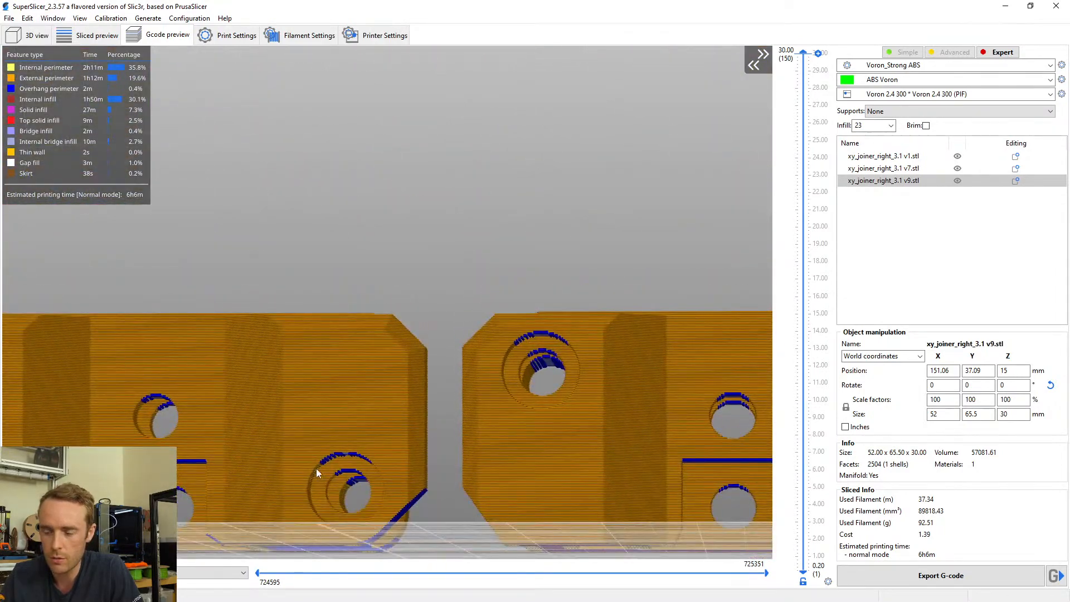
pyautogui.scroll(3, 340, 463)
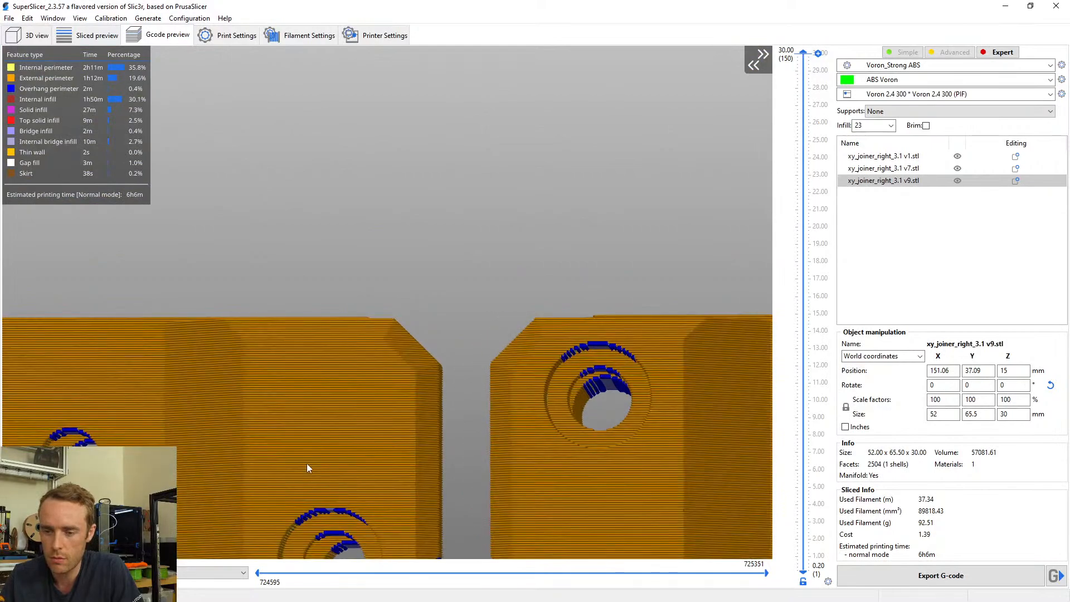
pyautogui.scroll(-7, 305, 460)
pyautogui.moveTo(305, 459); pyautogui.dragTo(359, 386, button='middle')
pyautogui.moveTo(358, 385)
pyautogui.mouseDown()
pyautogui.moveTo(360, 363)
pyautogui.moveTo(372, 379)
pyautogui.mouseUp()
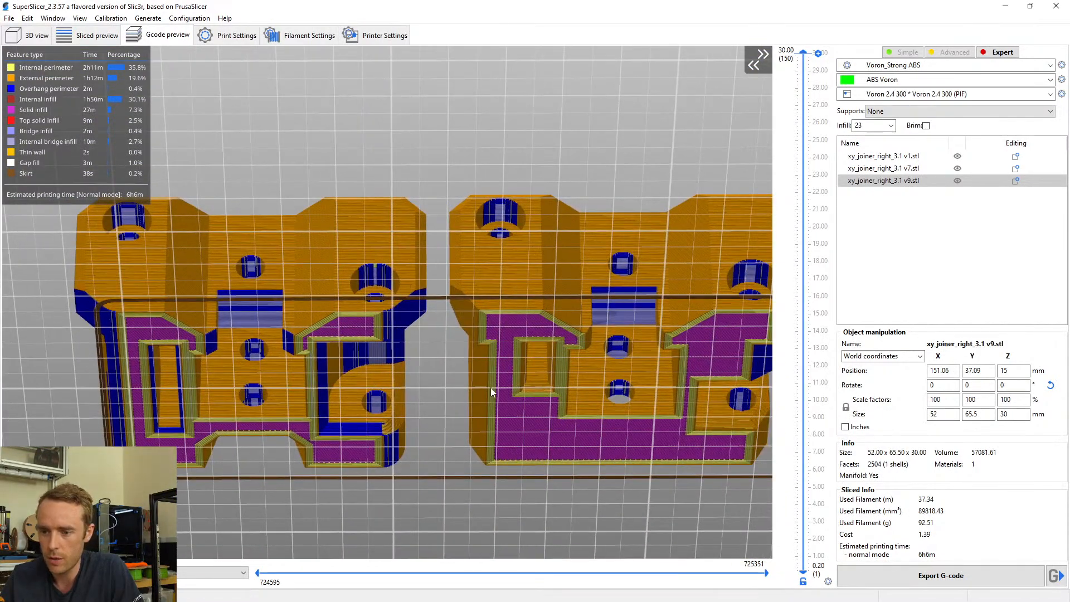
# Compare the corner pockets of the v7 and v9 joiners from below in the G-code preview
pyautogui.moveTo(356, 436); pyautogui.dragTo(445, 436)
pyautogui.scroll(2, 588, 375)
pyautogui.scroll(-3, 587, 376)
pyautogui.moveTo(474, 342); pyautogui.dragTo(511, 296)
pyautogui.scroll(3, 479, 415)
pyautogui.scroll(-2, 479, 414)
pyautogui.scroll(-2, 513, 339)
pyautogui.scroll(4, 549, 332)
pyautogui.scroll(-2, 482, 354)
pyautogui.scroll(7, 511, 296)
# Examine the bridge and overhang lines in the v9 joiner's corner pocket up close, including the sloped roof above the bolt hole
pyautogui.moveTo(538, 290); pyautogui.dragTo(423, 369, button='right')
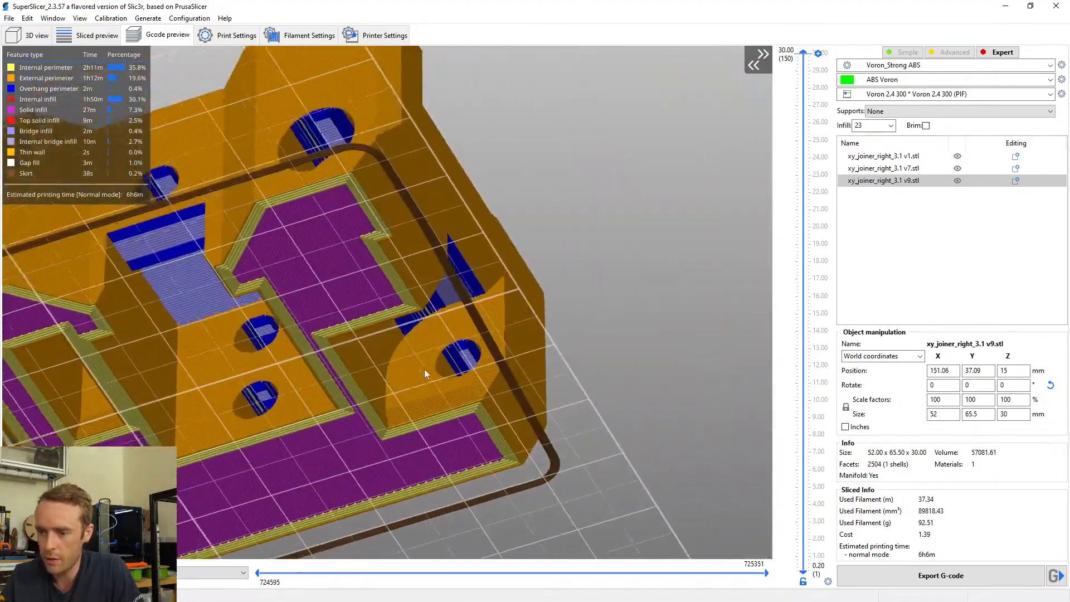
pyautogui.moveTo(423, 369); pyautogui.dragTo(437, 356)
pyautogui.moveTo(484, 255); pyautogui.dragTo(497, 327, button='right')
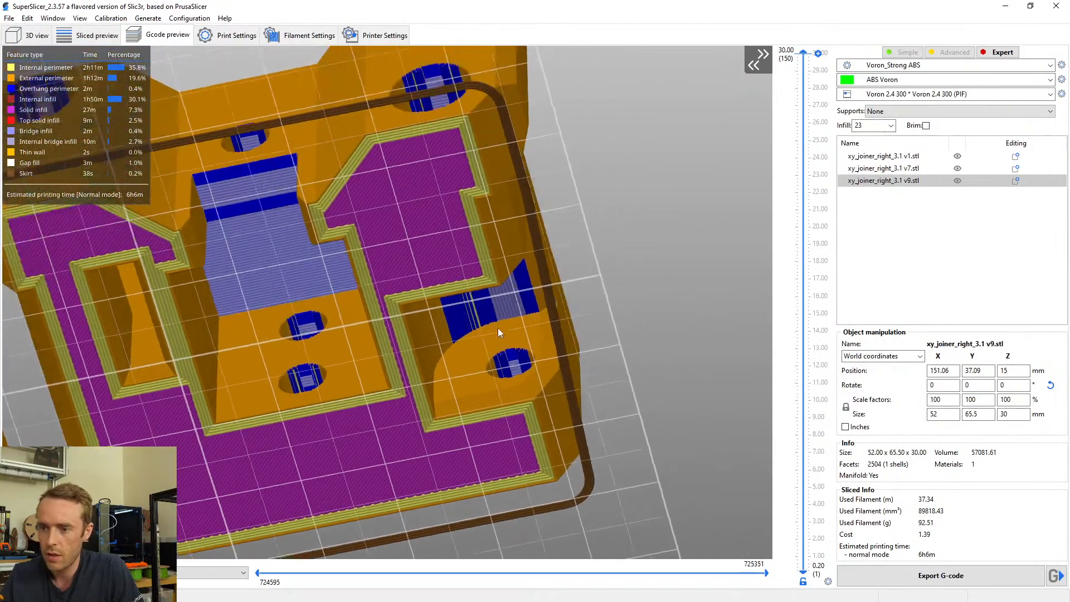
pyautogui.moveTo(496, 328); pyautogui.dragTo(475, 338)
pyautogui.moveTo(476, 339); pyautogui.dragTo(531, 221, button='right')
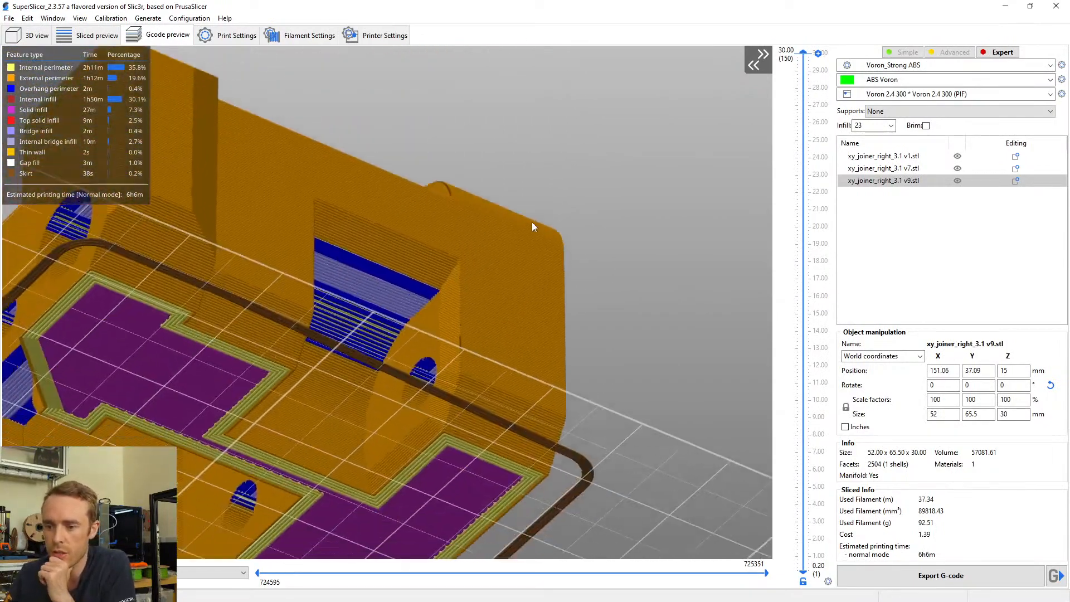
pyautogui.moveTo(531, 222); pyautogui.dragTo(454, 362)
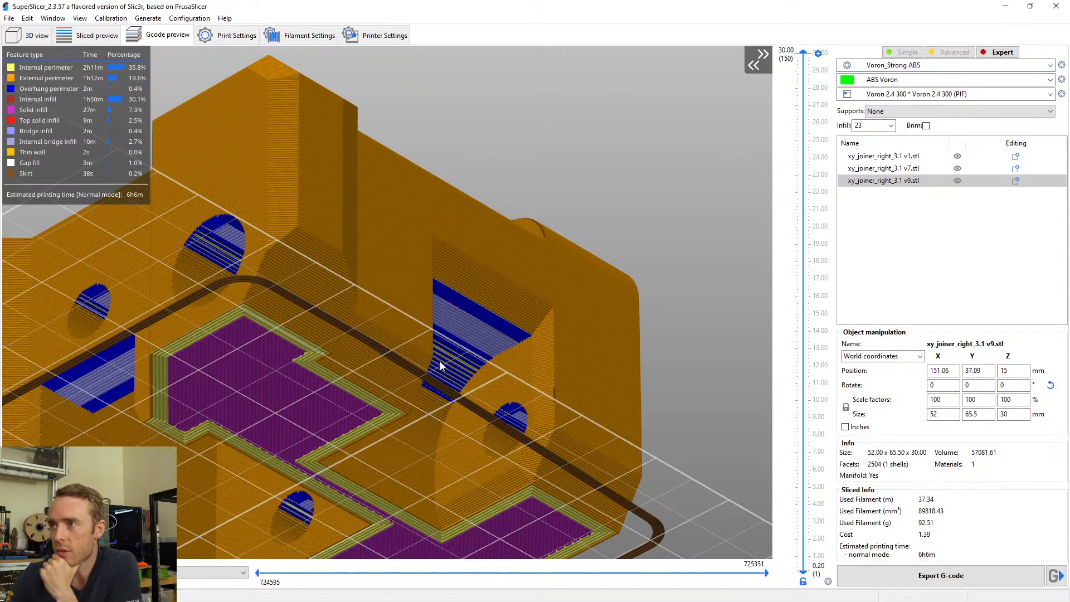
pyautogui.moveTo(440, 362); pyautogui.dragTo(452, 345)
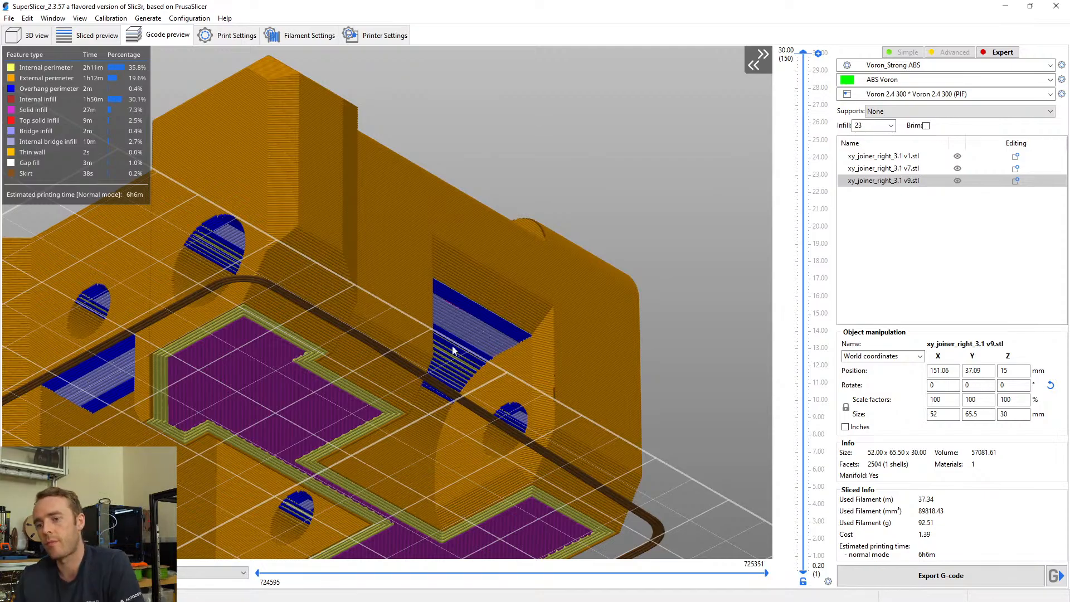
pyautogui.scroll(8, 473, 293)
pyautogui.scroll(-12, 473, 284)
pyautogui.moveTo(473, 282); pyautogui.dragTo(422, 306)
pyautogui.scroll(-6, 421, 306)
pyautogui.moveTo(527, 321); pyautogui.dragTo(449, 363, button='middle')
pyautogui.moveTo(449, 363); pyautogui.dragTo(411, 399)
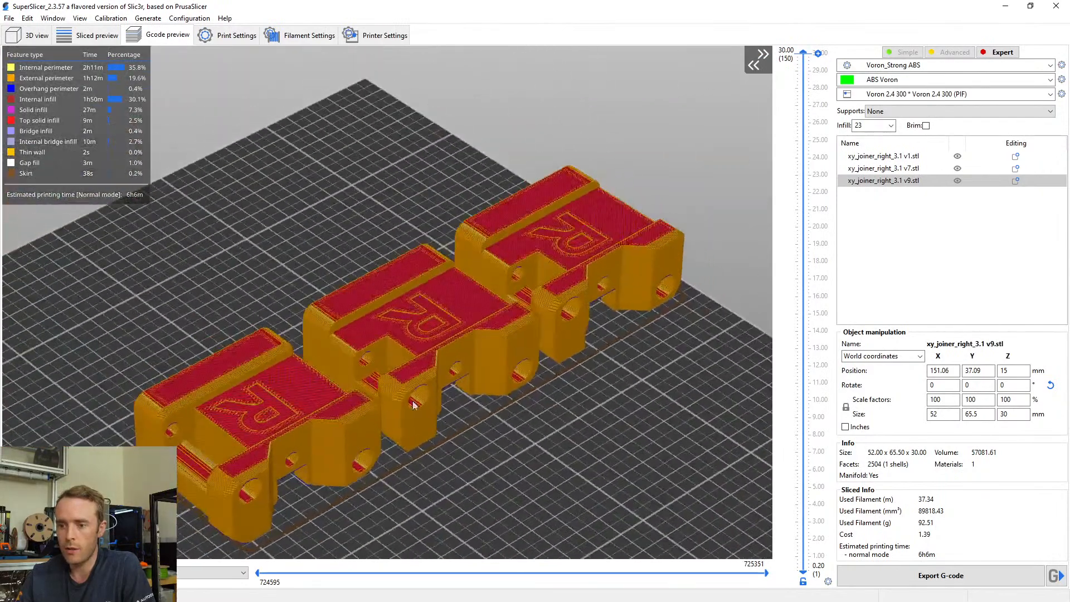
# Return to the unsliced 3D view and look over the three joiners from above and below the bed
pyautogui.press('Tab')
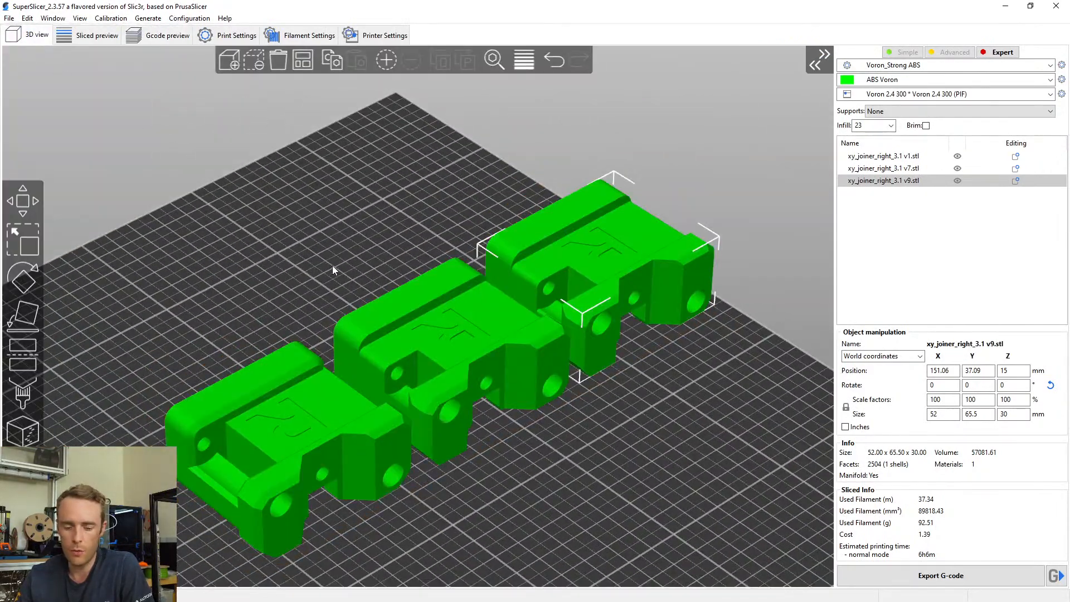
pyautogui.hotkey('ctrl', 'a')
pyautogui.scroll(-5, 527, 420)
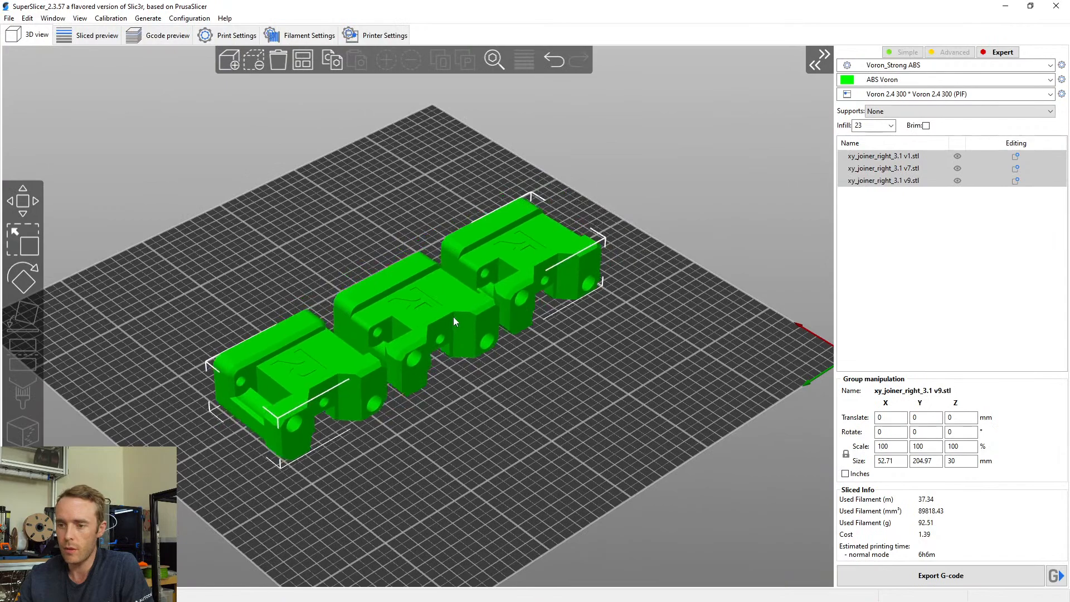
pyautogui.click(519, 360)
pyautogui.moveTo(519, 360); pyautogui.dragTo(482, 325)
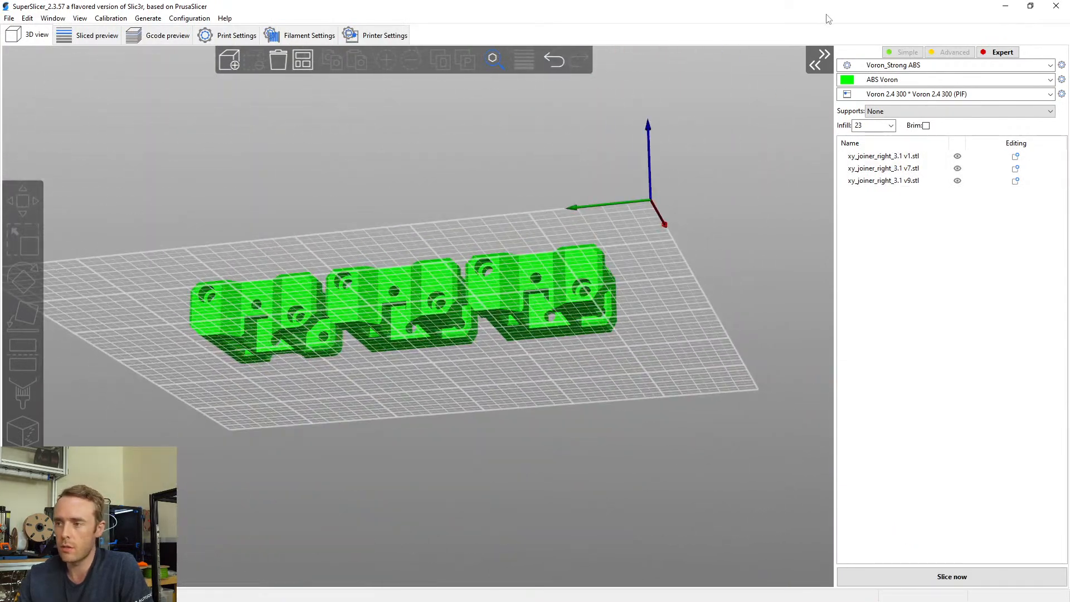
# Switch to Fusion 360 and hide Sketch5, which holds the stray line across the joiner's slotted face
pyautogui.click(1003, 7)
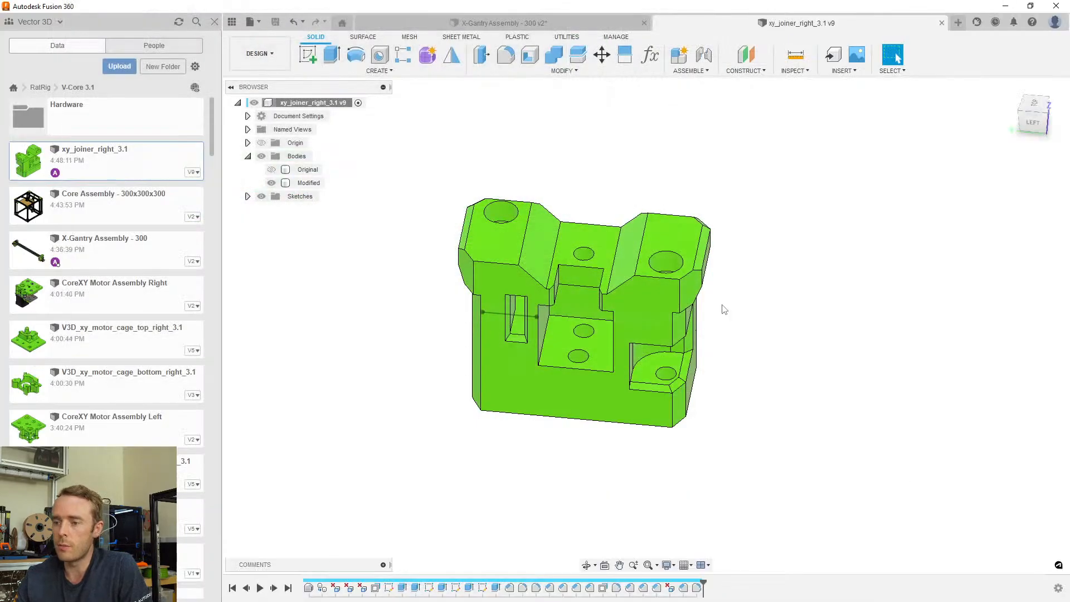
pyautogui.scroll(5, 724, 304)
pyautogui.click(419, 268)
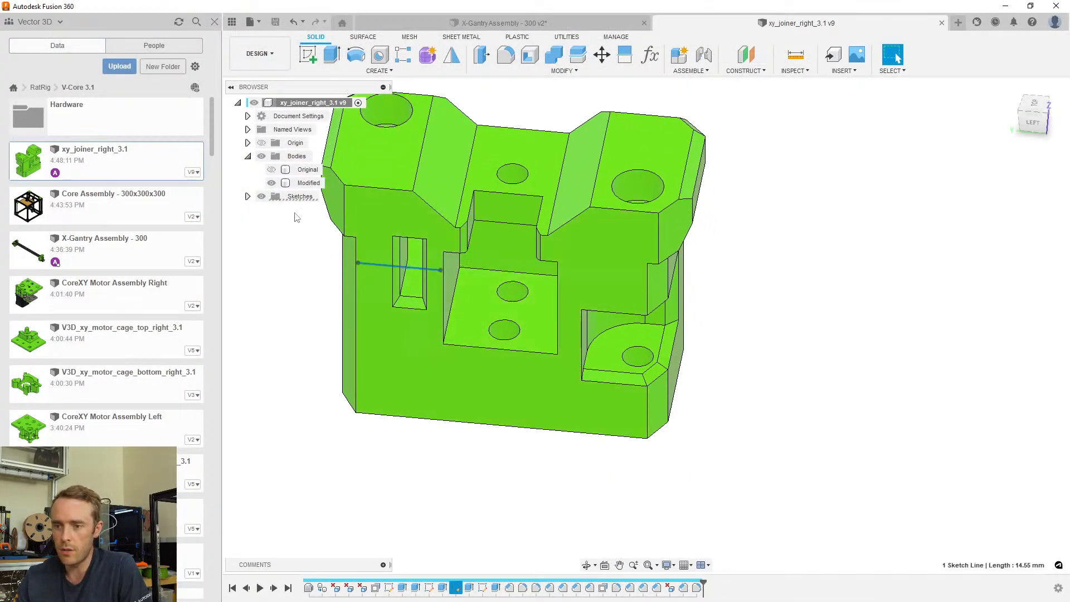
pyautogui.click(248, 197)
pyautogui.click(272, 236)
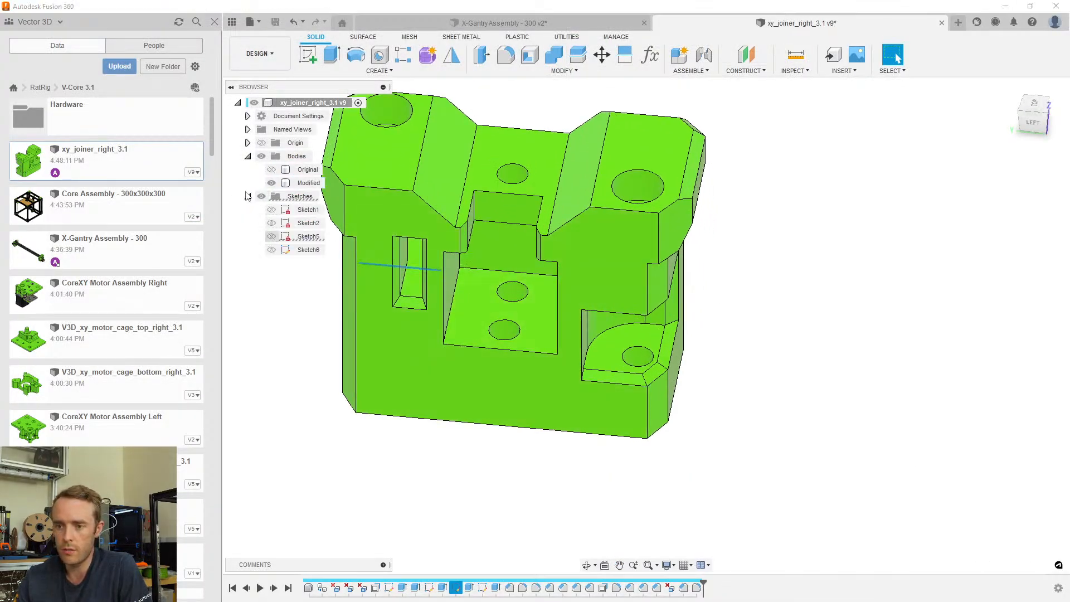
pyautogui.click(248, 197)
# Save the joiner with the sketch hidden as a new version, keeping the User Saved description
pyautogui.moveTo(386, 286); pyautogui.dragTo(426, 348, button='middle')
pyautogui.hotkey('ctrl', 's')
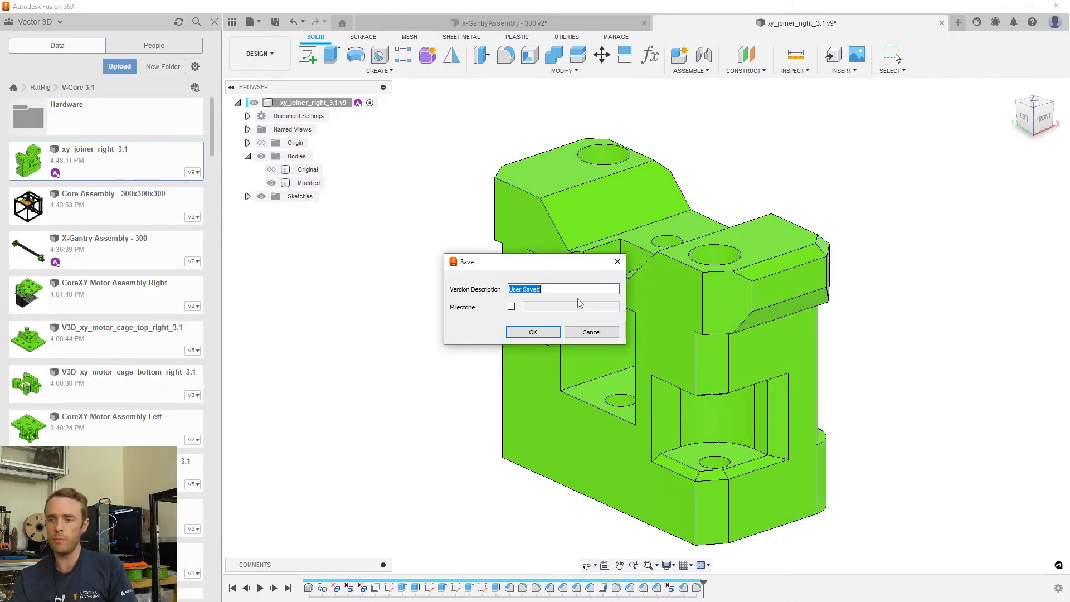
pyautogui.press('Return')
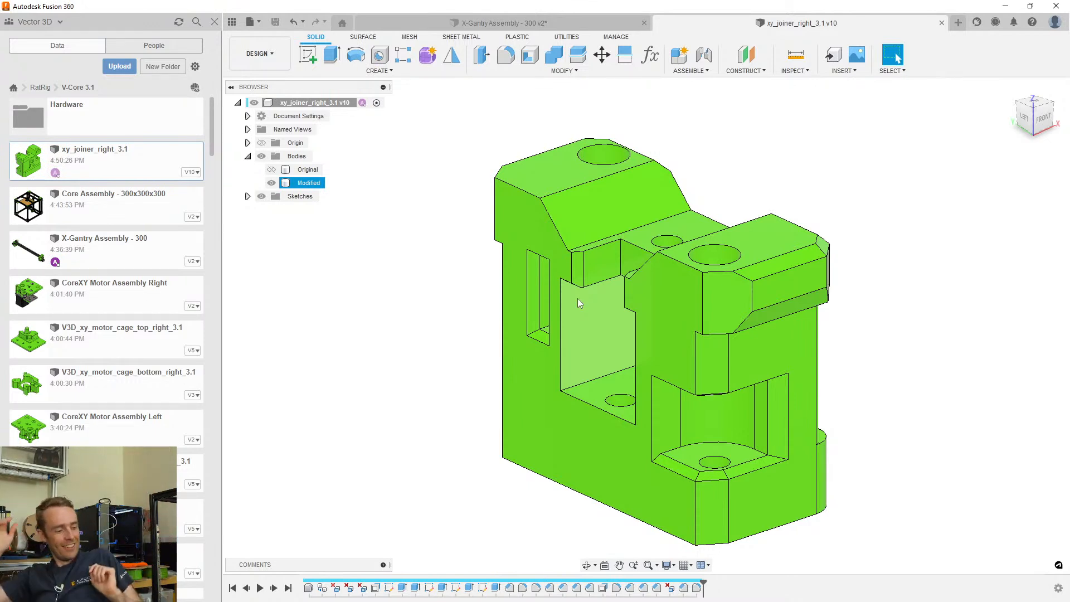
pyautogui.press('Escape')
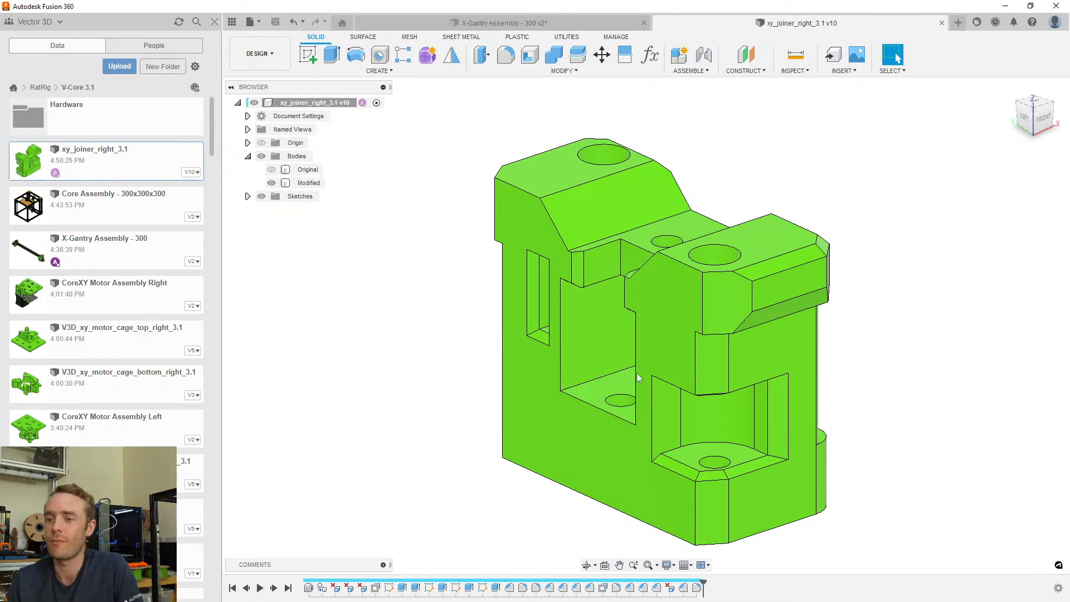
# Rename the joiner design in the V-Core 3.1 project as V3D_xy_joiner_right_3.1
pyautogui.moveTo(677, 341); pyautogui.dragTo(656, 323, button='middle')
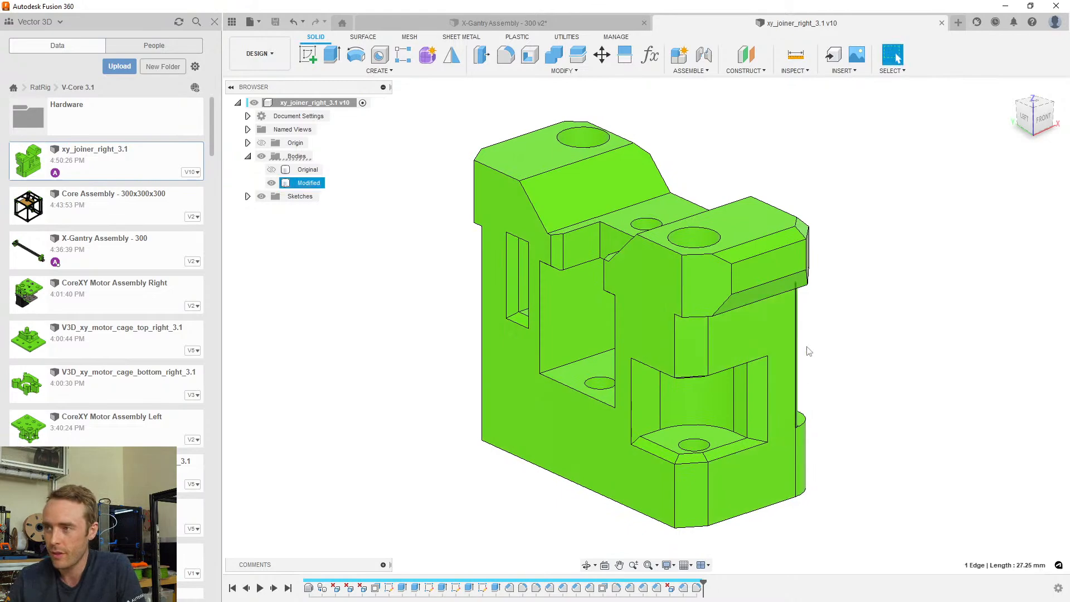
pyautogui.keyDown('shift'); pyautogui.moveTo(809, 351); pyautogui.dragTo(477, 363, button='middle'); pyautogui.keyUp('shift')
pyautogui.rightClick(137, 168)
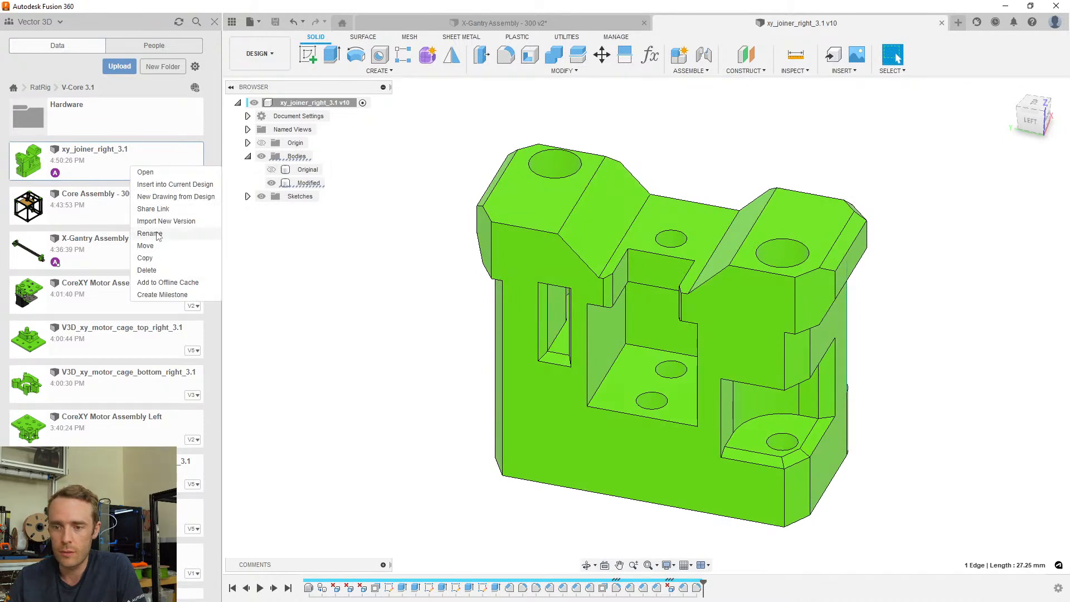
pyautogui.click(149, 233)
pyautogui.click(67, 151)
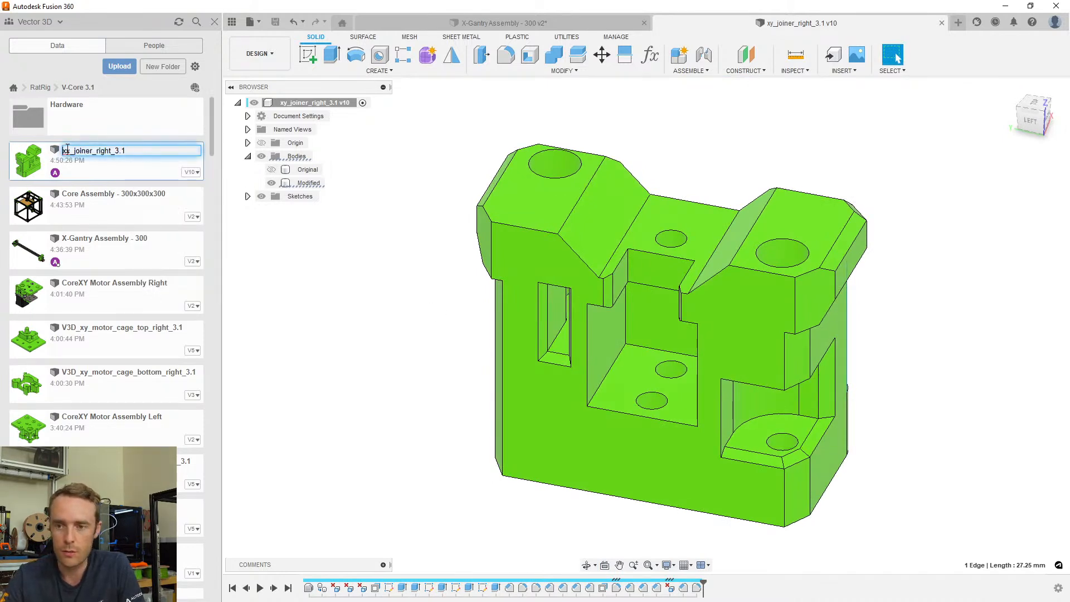
pyautogui.write('V3D_')
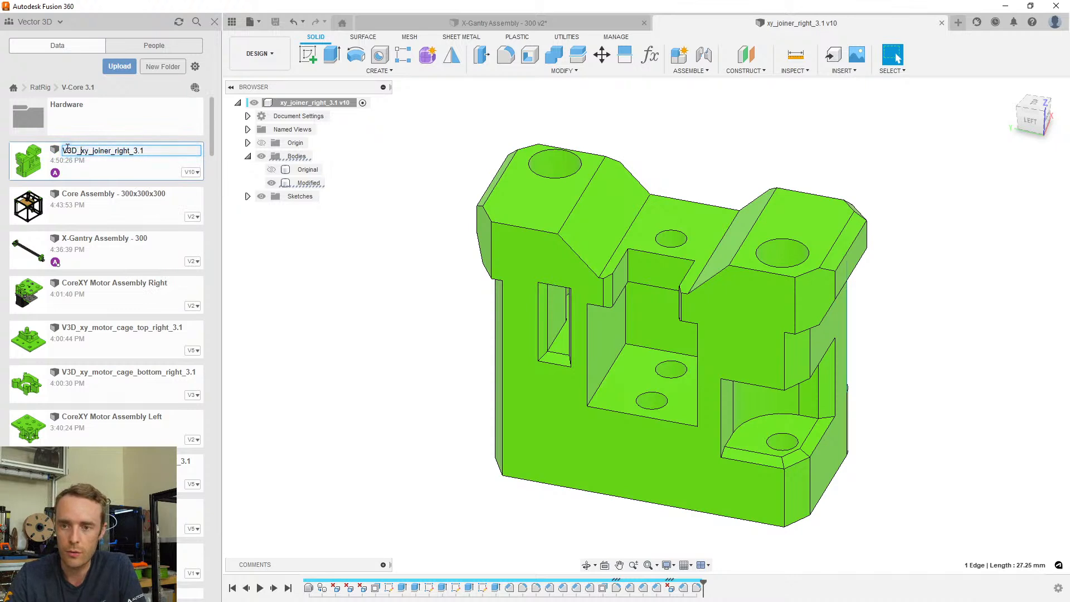
pyautogui.press('Return')
pyautogui.click(400, 235)
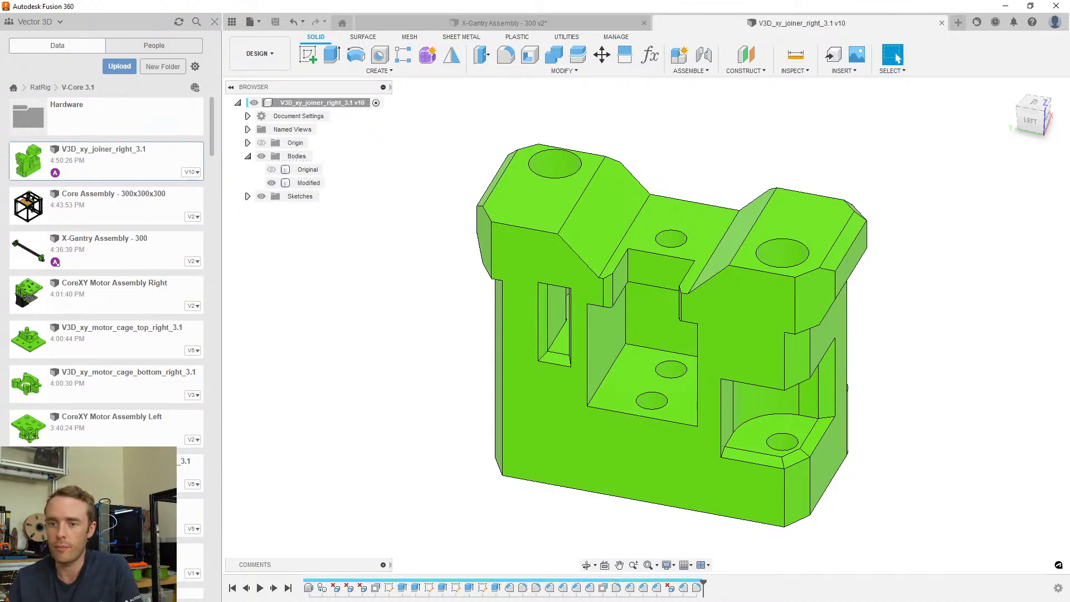
# Switch to the X-Gantry Assembly - 300 design and bring up the solid modelling tools
pyautogui.click(528, 25)
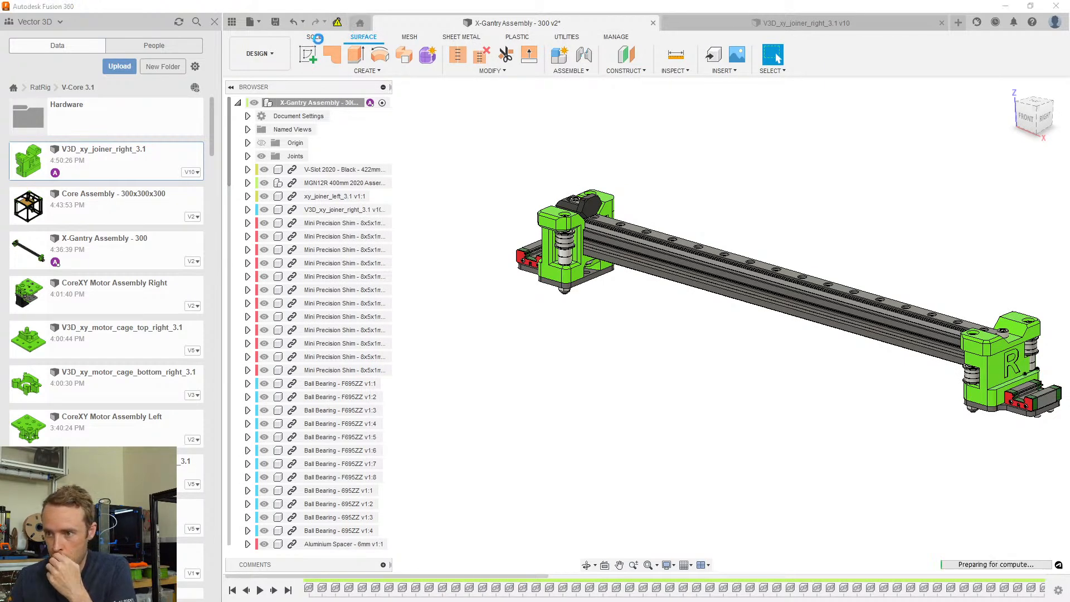
pyautogui.click(316, 37)
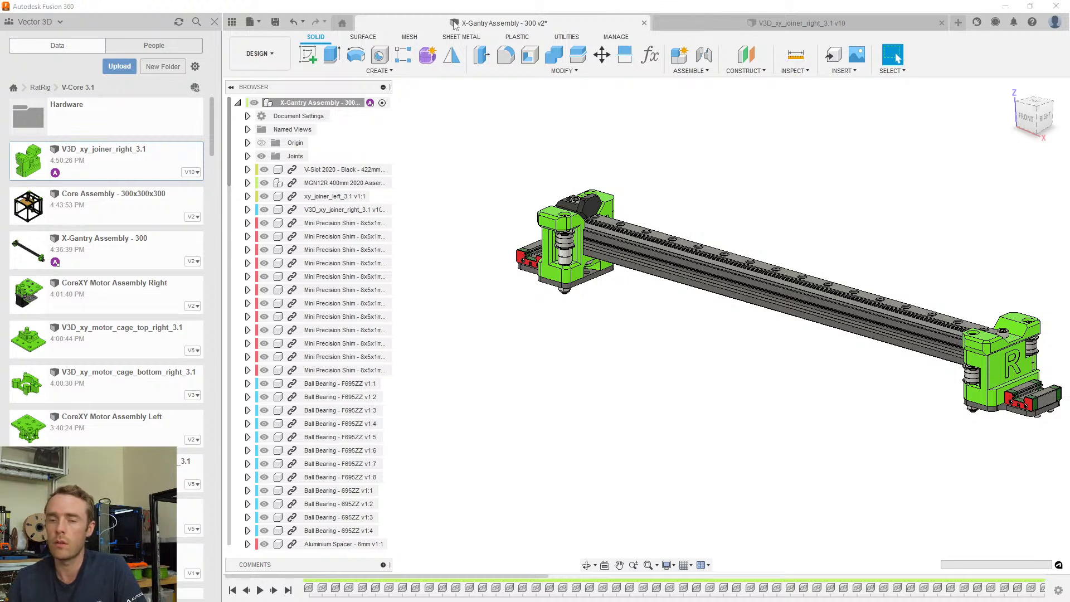
pyautogui.click(603, 220)
pyautogui.keyDown('shift'); pyautogui.moveTo(605, 293); pyautogui.dragTo(653, 356, button='middle'); pyautogui.keyUp('shift')
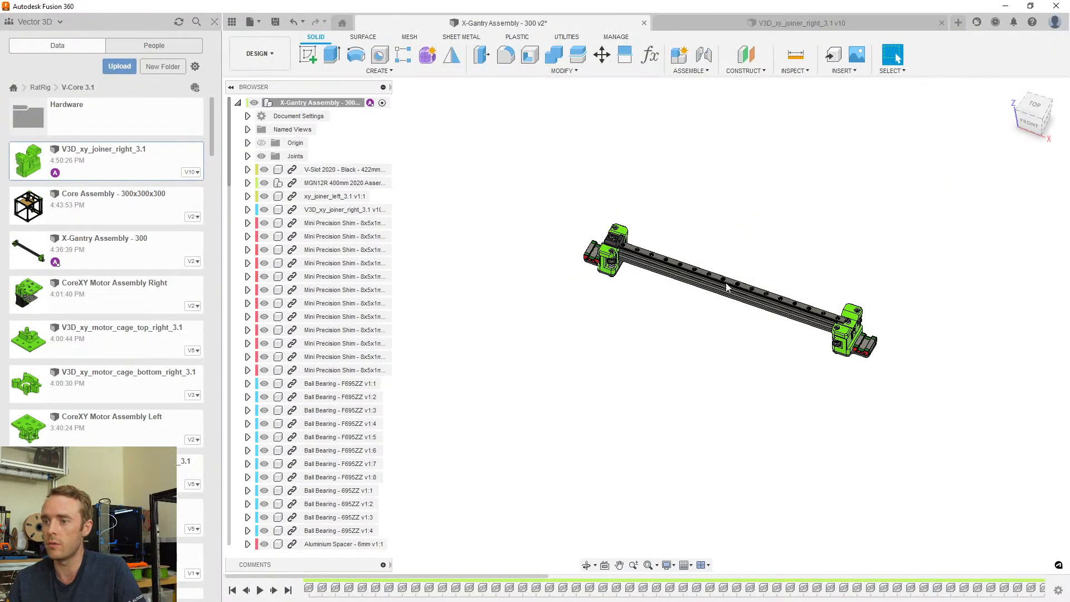
# Inspect how the right joiner's base corners align with the grey carriage plate beneath it in the gantry assembly
pyautogui.keyDown('shift'); pyautogui.moveTo(728, 284); pyautogui.dragTo(701, 271, button='middle'); pyautogui.keyUp('shift')
pyautogui.scroll(8, 814, 328)
pyautogui.keyDown('shift'); pyautogui.moveTo(837, 380); pyautogui.dragTo(737, 363, button='middle'); pyautogui.keyUp('shift')
pyautogui.scroll(4, 697, 342)
pyautogui.moveTo(586, 275); pyautogui.dragTo(674, 220, button='middle')
pyautogui.scroll(2, 661, 275)
pyautogui.moveTo(673, 150); pyautogui.dragTo(567, 280, button='middle')
pyautogui.scroll(-2, 706, 275)
pyautogui.moveTo(446, 312); pyautogui.dragTo(557, 303, button='middle')
pyautogui.scroll(5, 600, 339)
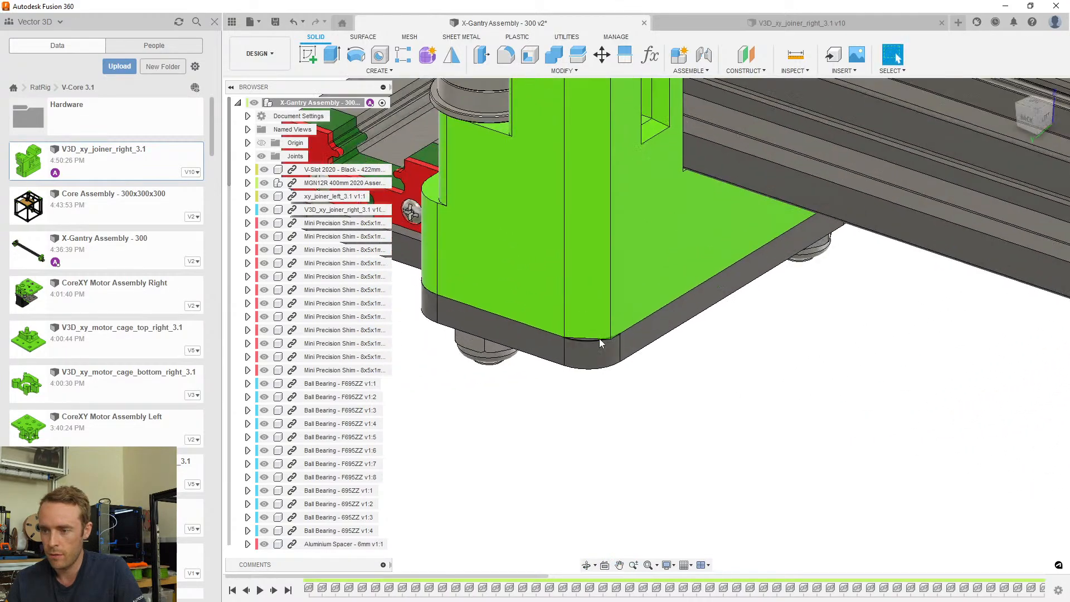
# Inspect the right joiner's chamfered corner pocket around the bearing stack and its fit against the gantry extrusion
pyautogui.scroll(-5, 690, 260)
pyautogui.keyDown('shift'); pyautogui.moveTo(691, 261); pyautogui.dragTo(897, 57, button='middle'); pyautogui.keyUp('shift')
pyautogui.keyDown('shift'); pyautogui.moveTo(657, 337); pyautogui.dragTo(779, 384, button='middle'); pyautogui.keyUp('shift')
pyautogui.scroll(4, 594, 370)
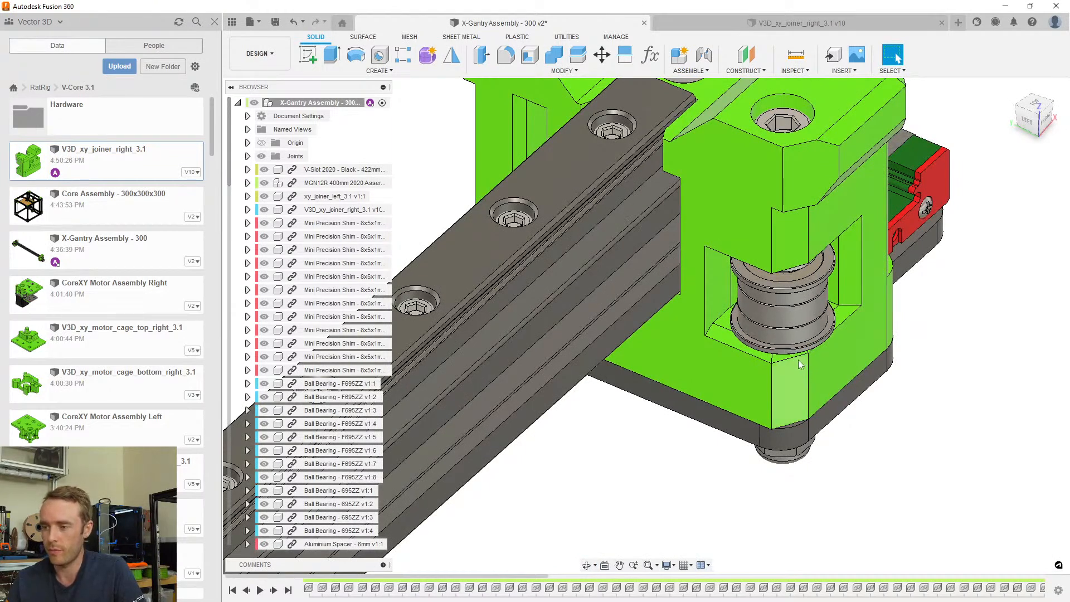
pyautogui.keyDown('shift'); pyautogui.moveTo(798, 360); pyautogui.dragTo(825, 402, button='middle'); pyautogui.keyUp('shift')
pyautogui.scroll(5, 840, 399)
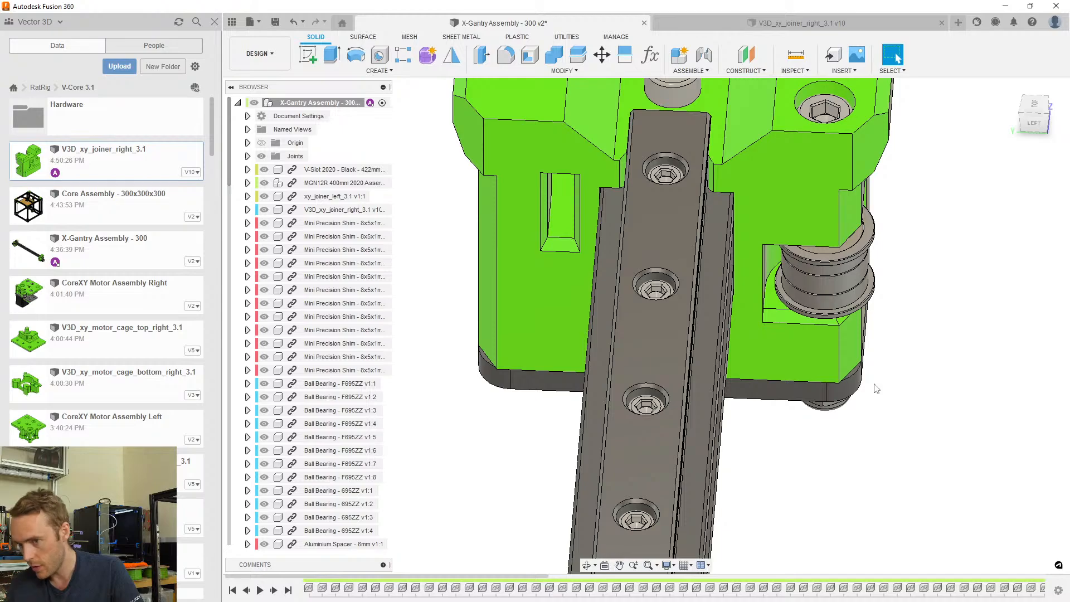
# Inspect the right joiner's corner below the bearing stack and the rounded ledge beneath its lettered face
pyautogui.scroll(-5, 803, 343)
pyautogui.keyDown('shift'); pyautogui.moveTo(805, 351); pyautogui.dragTo(724, 434, button='middle'); pyautogui.keyUp('shift')
pyautogui.scroll(10, 663, 469)
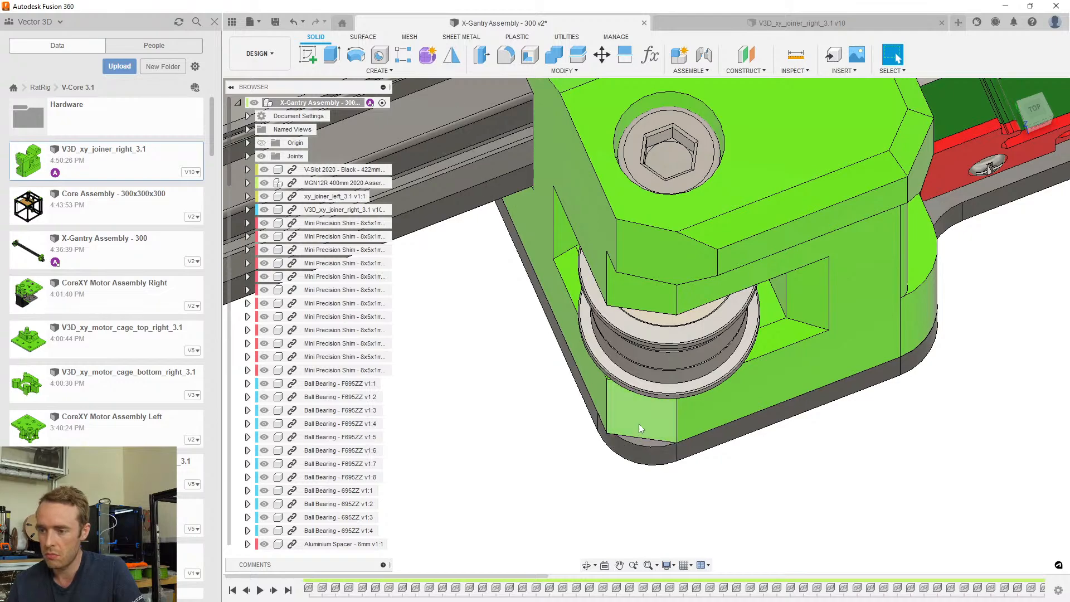
pyautogui.keyDown('shift'); pyautogui.moveTo(638, 423); pyautogui.dragTo(741, 289, button='middle'); pyautogui.keyUp('shift')
pyautogui.scroll(5, 670, 226)
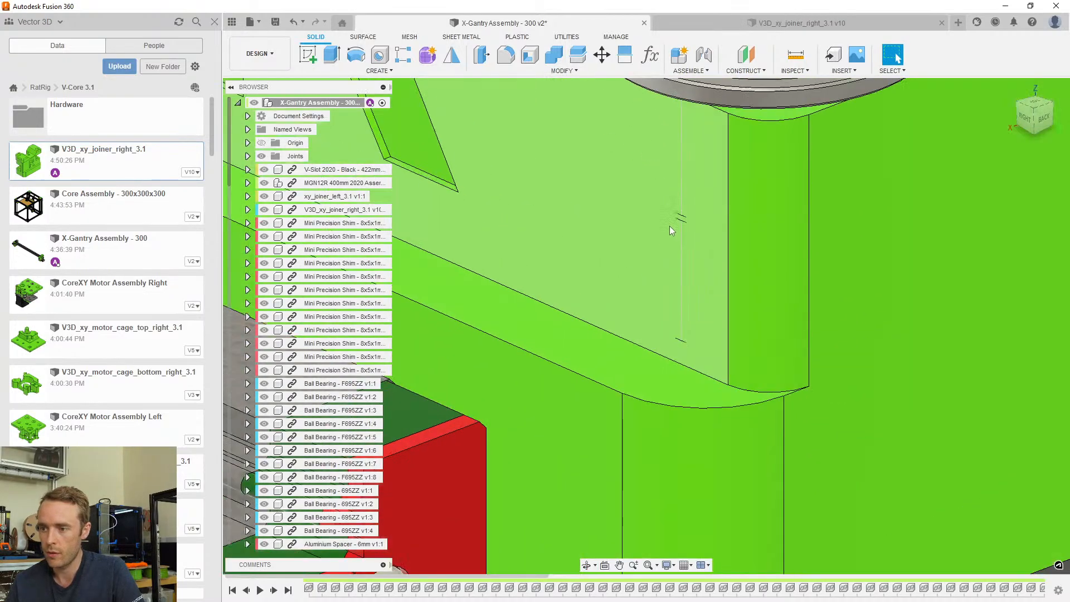
pyautogui.click(679, 216)
pyautogui.scroll(-8, 697, 239)
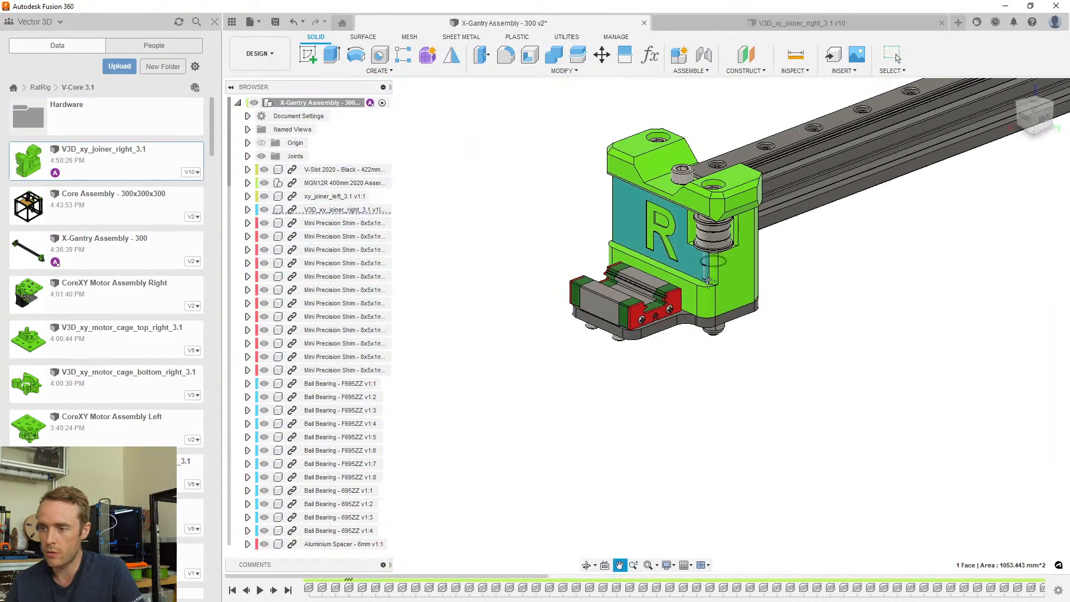
# Examine the right joiner's bearing side, its seat on the carriage plate and its clearance to the linear rail carriage
pyautogui.moveTo(708, 281); pyautogui.dragTo(716, 292, button='middle')
pyautogui.scroll(5, 716, 292)
pyautogui.keyDown('shift'); pyautogui.moveTo(715, 292); pyautogui.dragTo(663, 251, button='middle'); pyautogui.keyUp('shift')
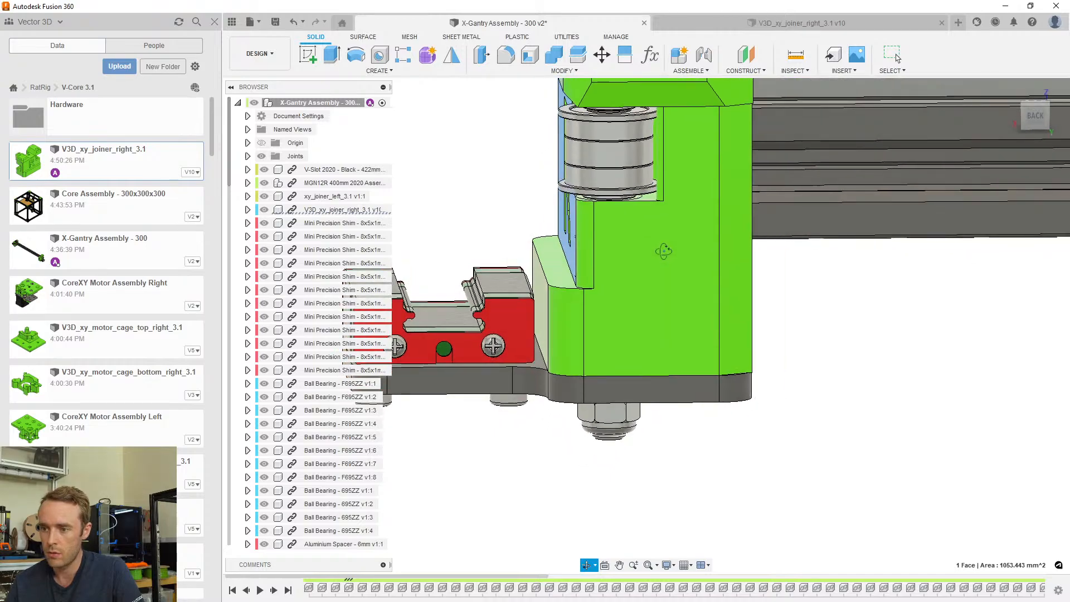
pyautogui.keyDown('shift'); pyautogui.moveTo(663, 251); pyautogui.dragTo(667, 251); pyautogui.keyUp('shift')
pyautogui.keyDown('shift'); pyautogui.moveTo(667, 251); pyautogui.dragTo(722, 292, button='middle'); pyautogui.keyUp('shift')
pyautogui.scroll(-4, 722, 290)
pyautogui.scroll(-4, 622, 226)
pyautogui.keyDown('shift'); pyautogui.moveTo(622, 225); pyautogui.dragTo(601, 268, button='middle'); pyautogui.keyUp('shift')
pyautogui.scroll(3, 688, 267)
pyautogui.press('Escape')
pyautogui.scroll(4, 686, 270)
pyautogui.scroll(-5, 687, 265)
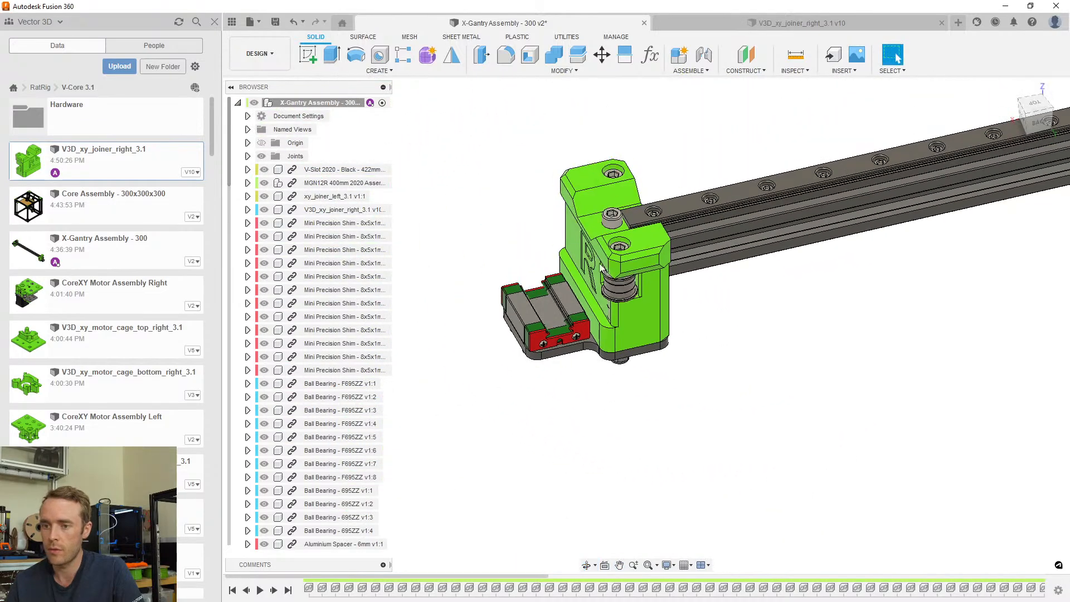
# Save the X-gantry assembly with the default version description and open the electronics_wire_guide_rear design
pyautogui.hotkey('ctrl', 's')
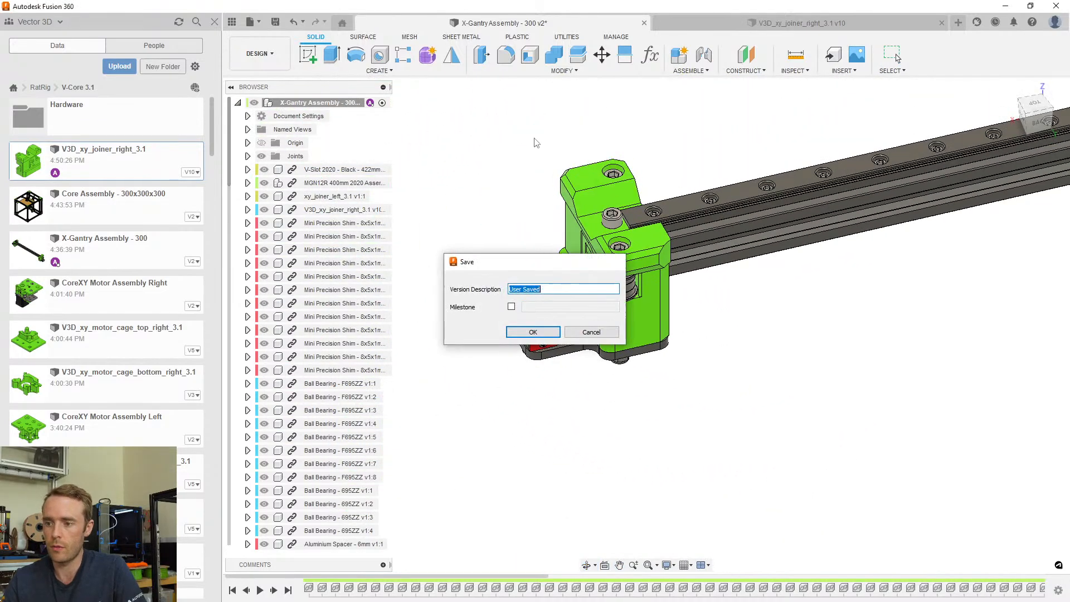
pyautogui.press('Return')
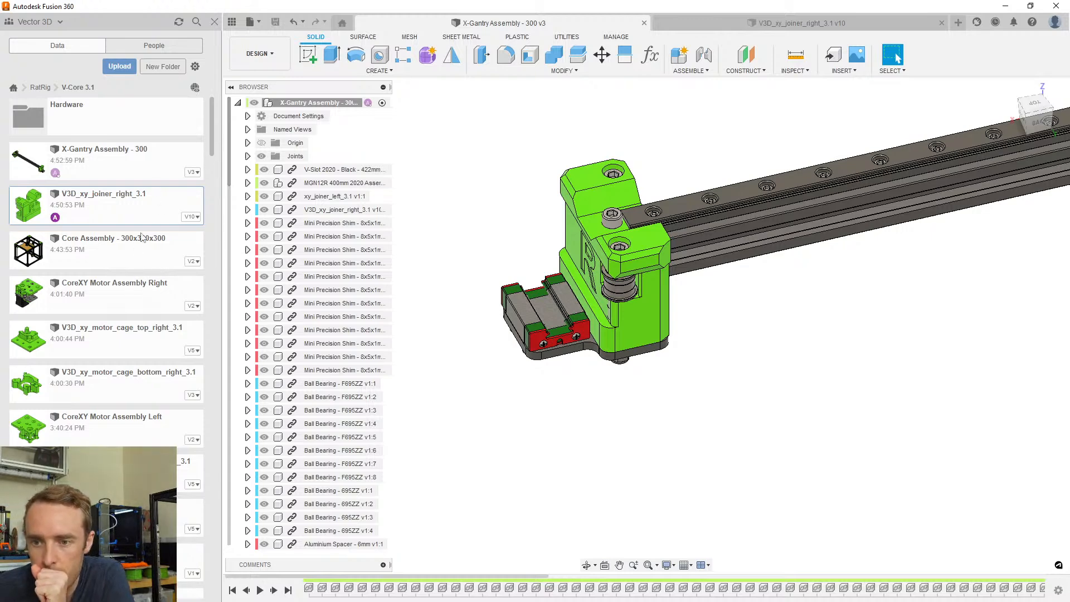
pyautogui.scroll(-2, 209, 174)
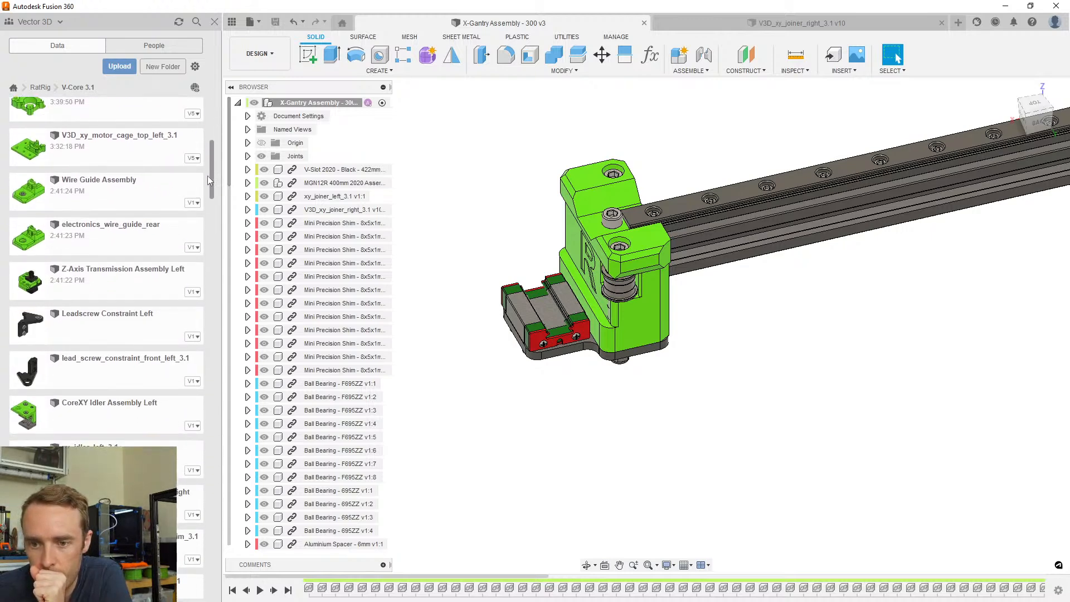
pyautogui.rightClick(139, 218)
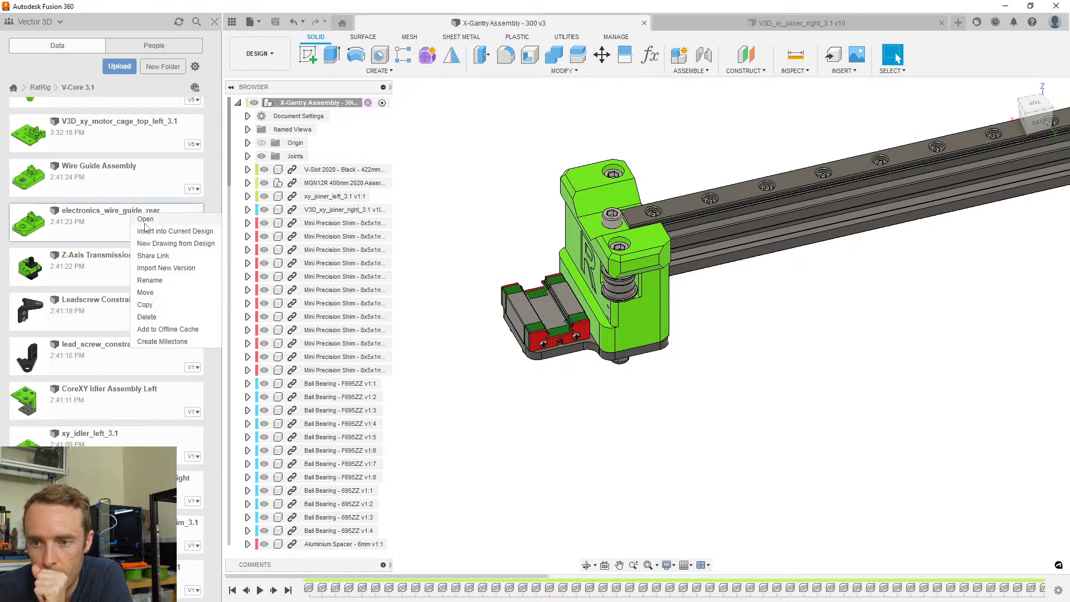
pyautogui.click(146, 219)
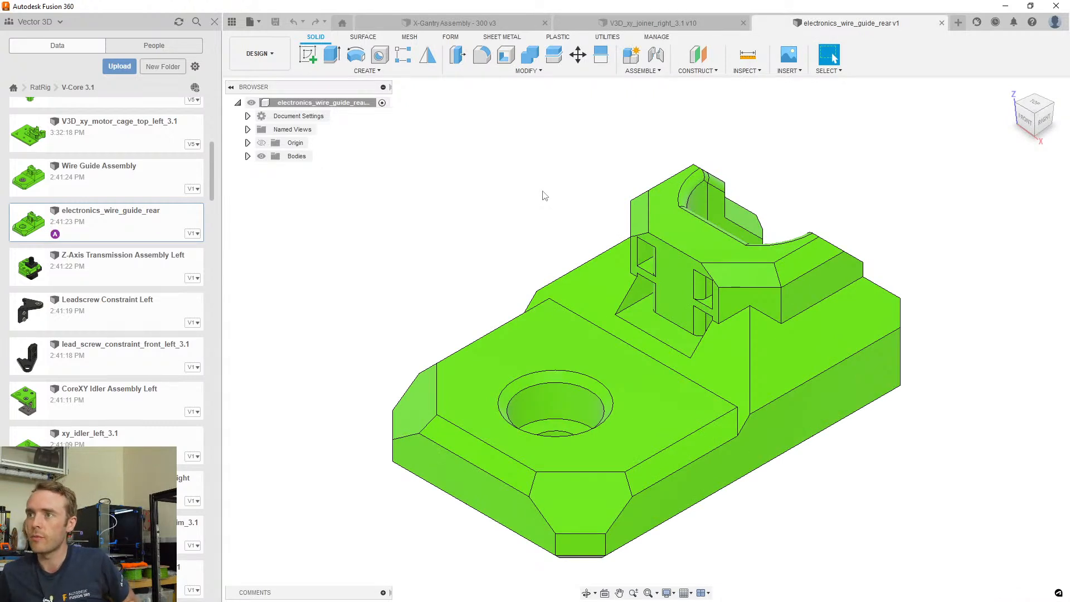
# Start capturing design history for the electronics_wire_guide_rear design and list its bodies
pyautogui.keyDown('shift'); pyautogui.moveTo(695, 356); pyautogui.dragTo(622, 242, button='middle'); pyautogui.keyUp('shift')
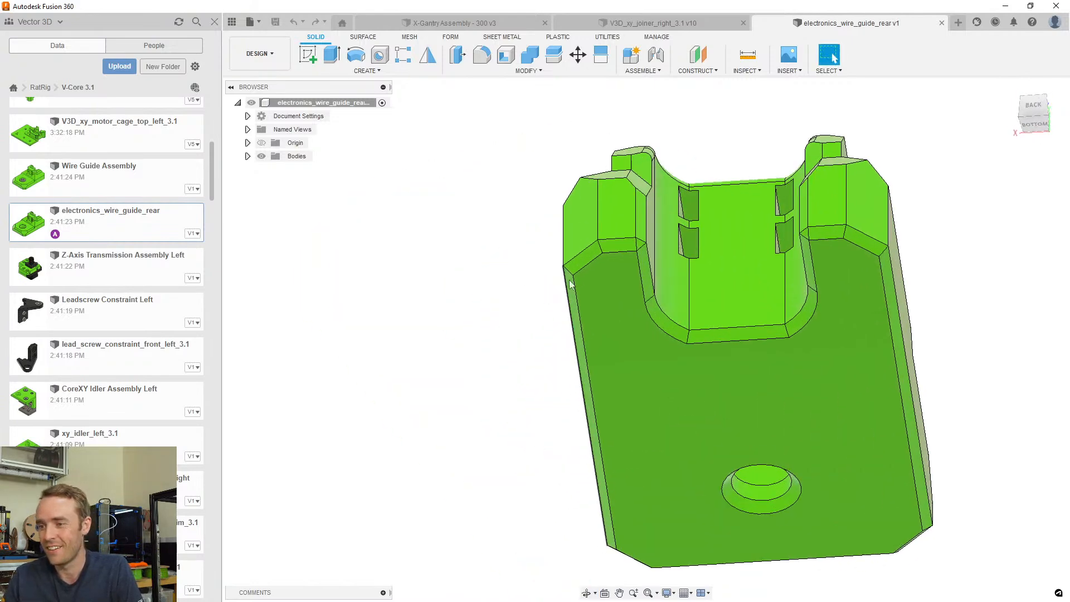
pyautogui.scroll(1, 370, 470)
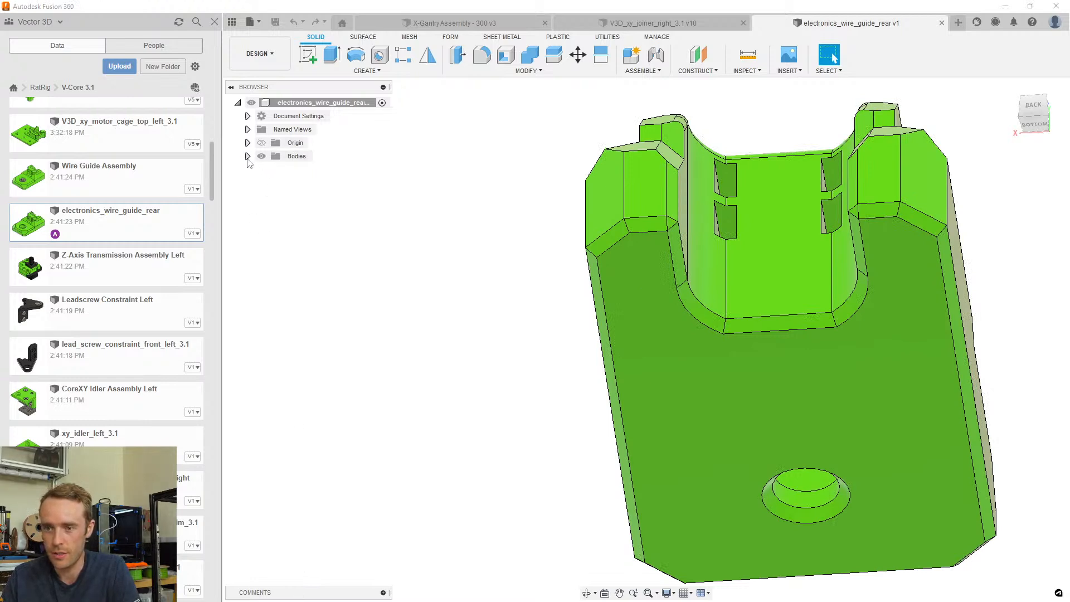
pyautogui.click(248, 156)
pyautogui.rightClick(310, 108)
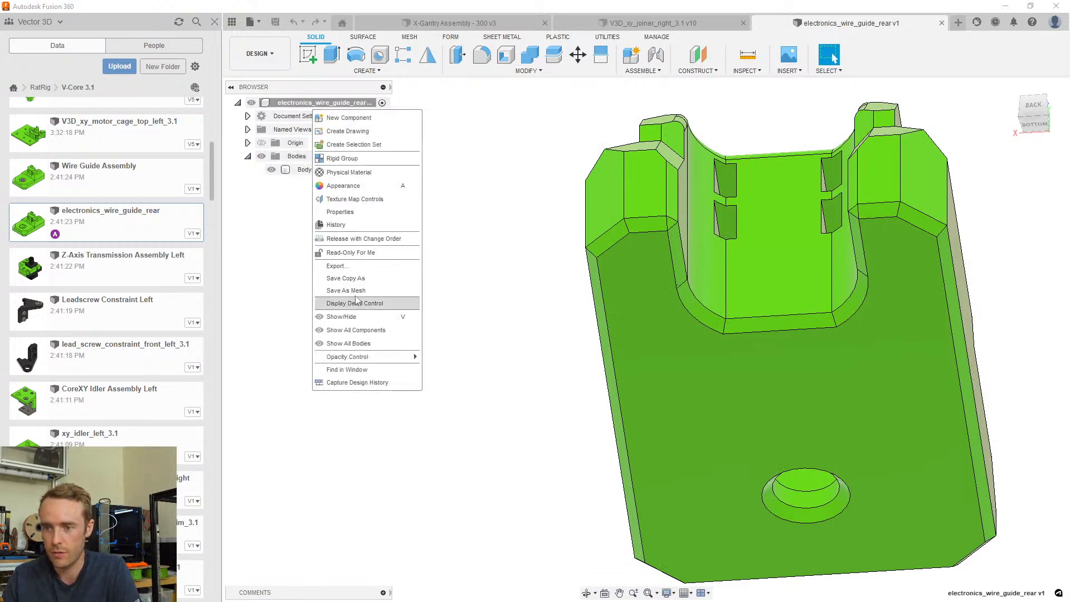
pyautogui.click(357, 382)
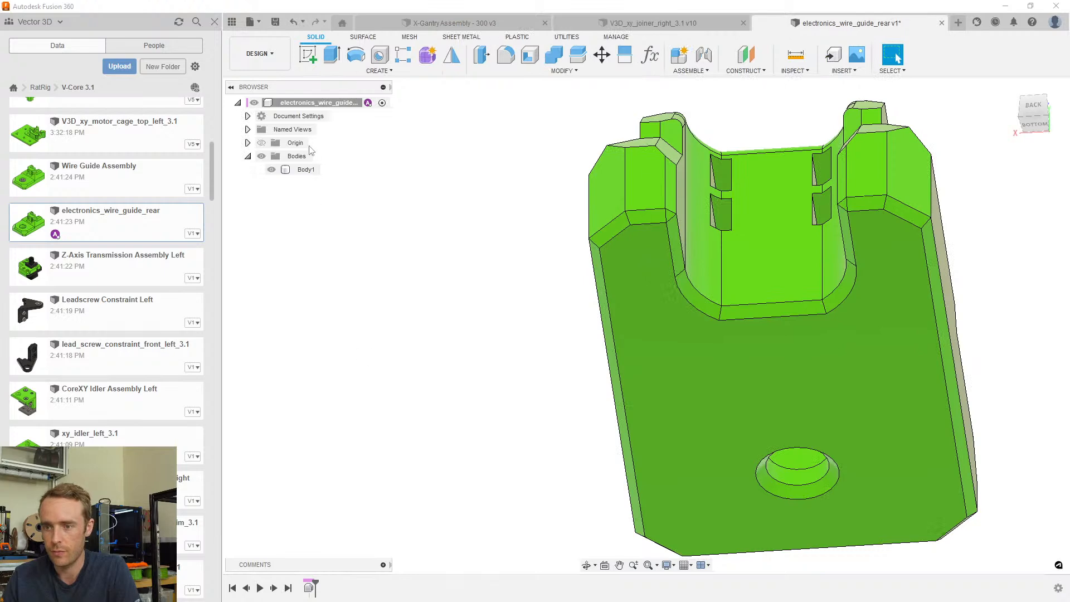
# Duplicate the wire guide body in place
pyautogui.click(301, 171)
pyautogui.hotkey('ctrl', 'c')
pyautogui.hotkey('ctrl', 'v')
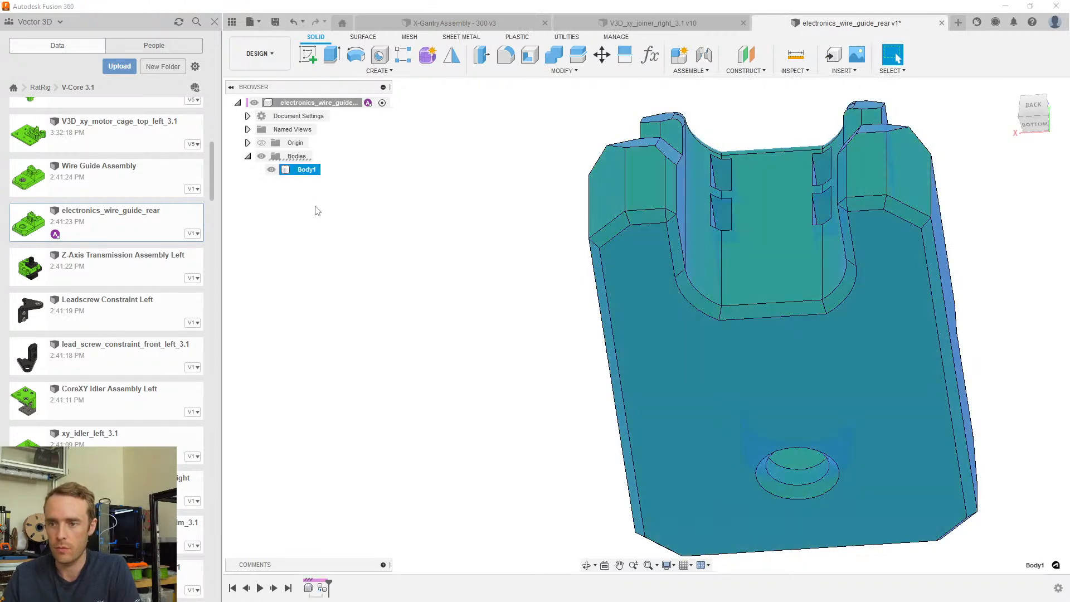
pyautogui.press('Return')
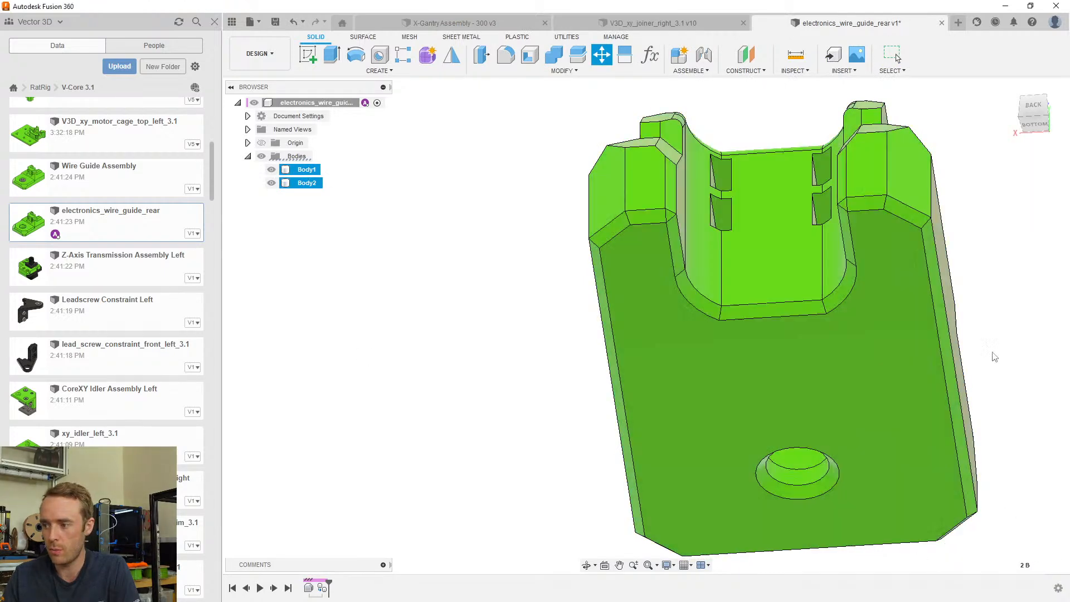
# Rename the first wire guide body as Original and its copy as Modified
pyautogui.doubleClick(310, 170)
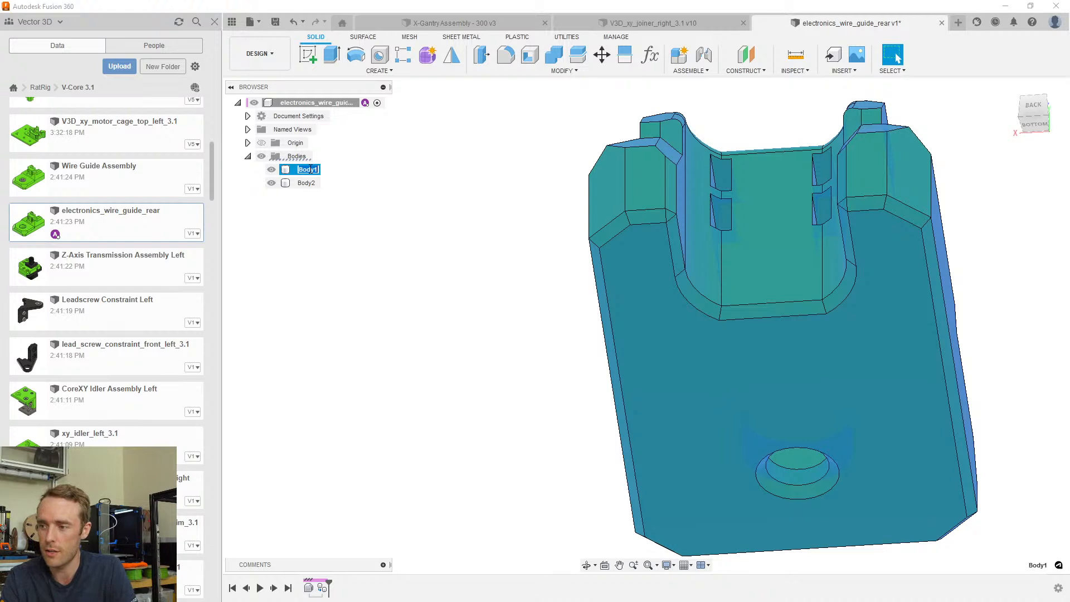
pyautogui.write('Original')
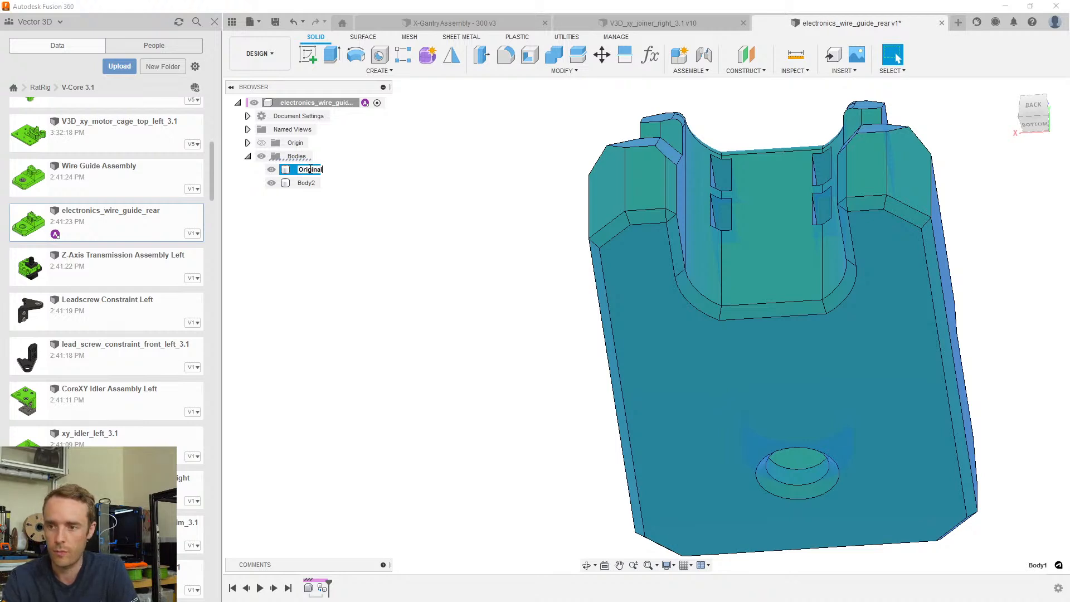
pyautogui.press('Return')
pyautogui.click(306, 184)
pyautogui.doubleClick(307, 184)
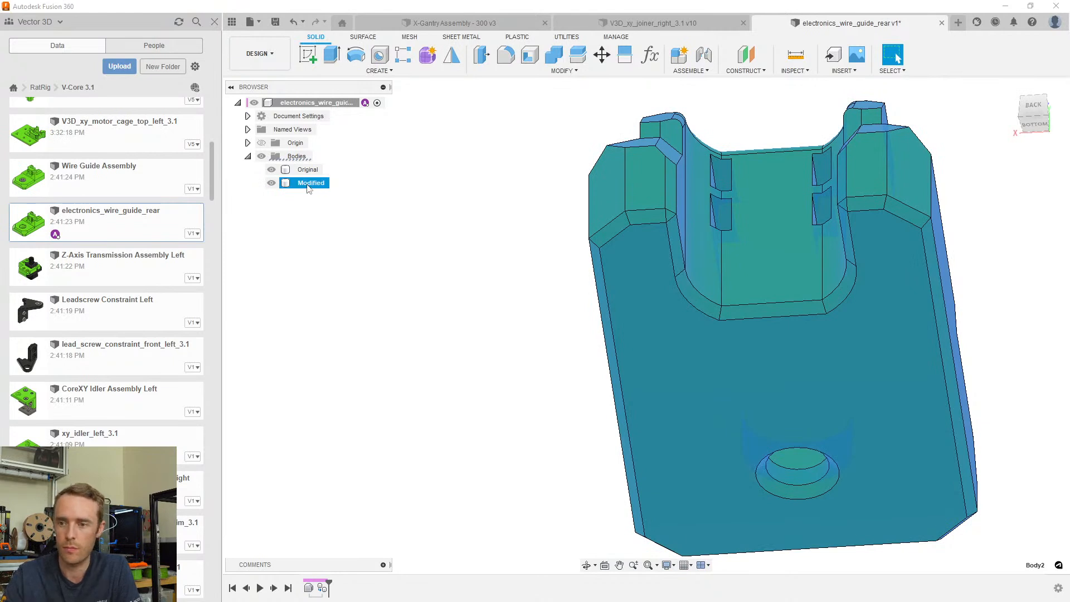
pyautogui.click(324, 212)
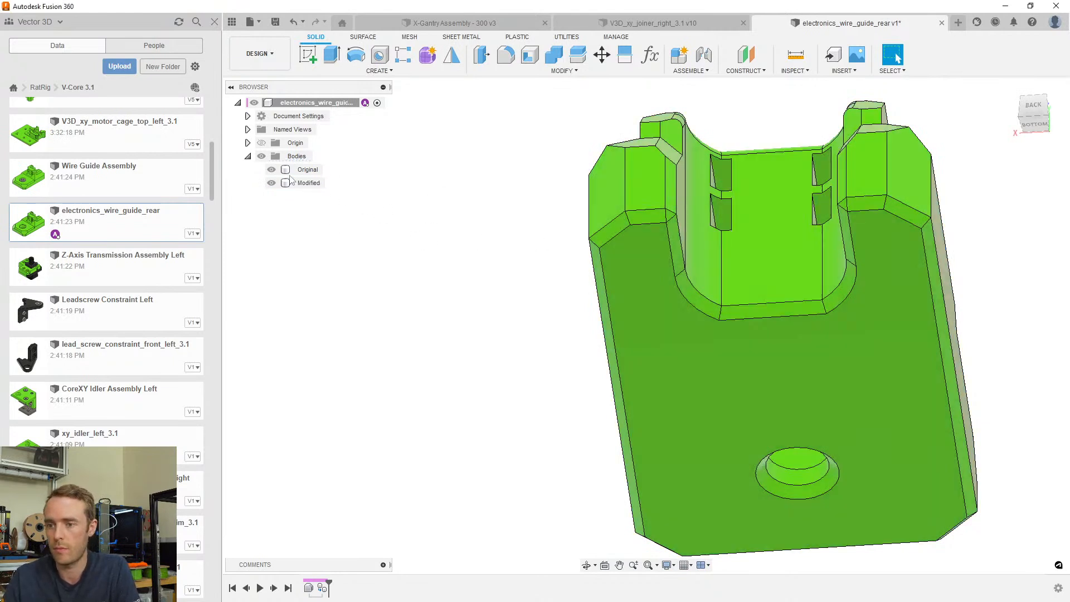
# Hide the Original body and delete all chamfer faces around the Modified body's underside outline, cable notch and screw hole
pyautogui.click(272, 169)
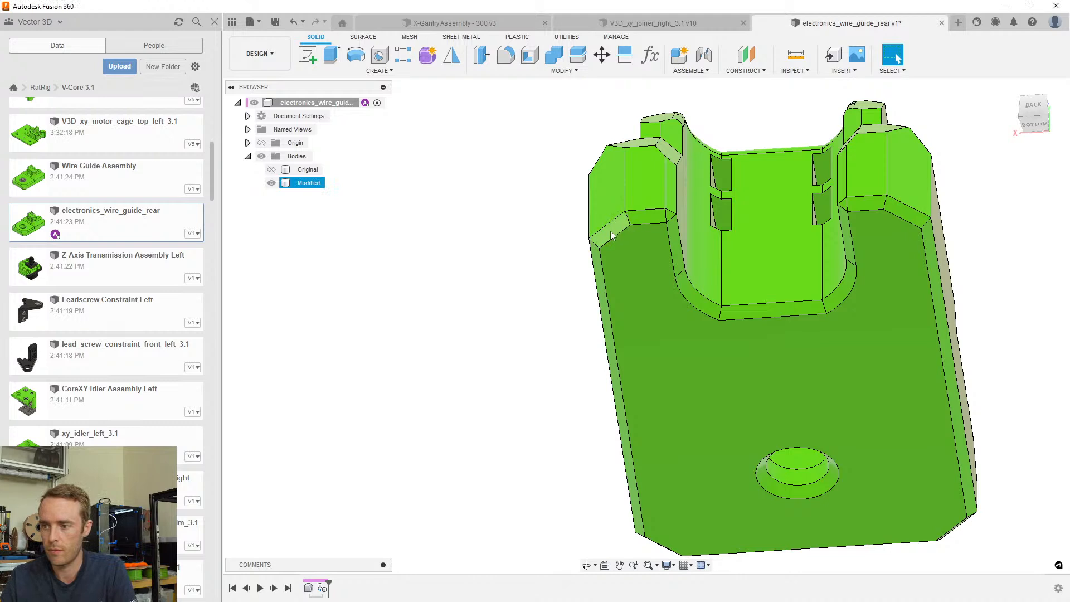
pyautogui.keyDown('ctrl'); pyautogui.click(651, 218); pyautogui.keyUp('ctrl')
pyautogui.scroll(3, 668, 218)
pyautogui.keyDown('ctrl'); pyautogui.click(668, 218); pyautogui.keyUp('ctrl')
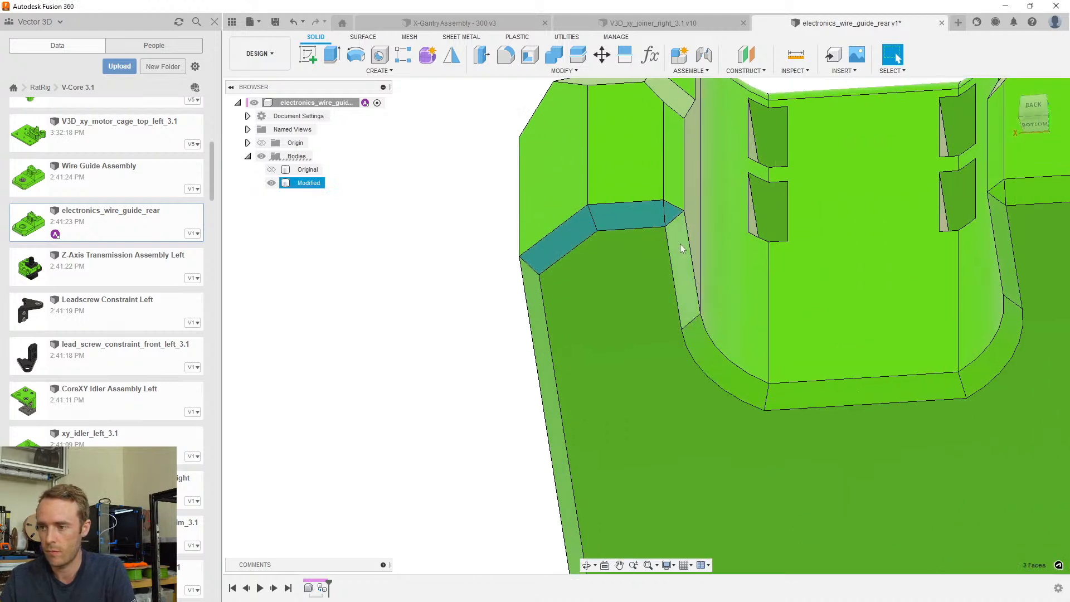
pyautogui.keyDown('ctrl'); pyautogui.click(680, 245); pyautogui.keyUp('ctrl')
pyautogui.keyDown('ctrl'); pyautogui.click(707, 344); pyautogui.keyUp('ctrl')
pyautogui.keyDown('ctrl'); pyautogui.click(837, 390); pyautogui.keyUp('ctrl')
pyautogui.keyDown('ctrl'); pyautogui.click(987, 356); pyautogui.keyUp('ctrl')
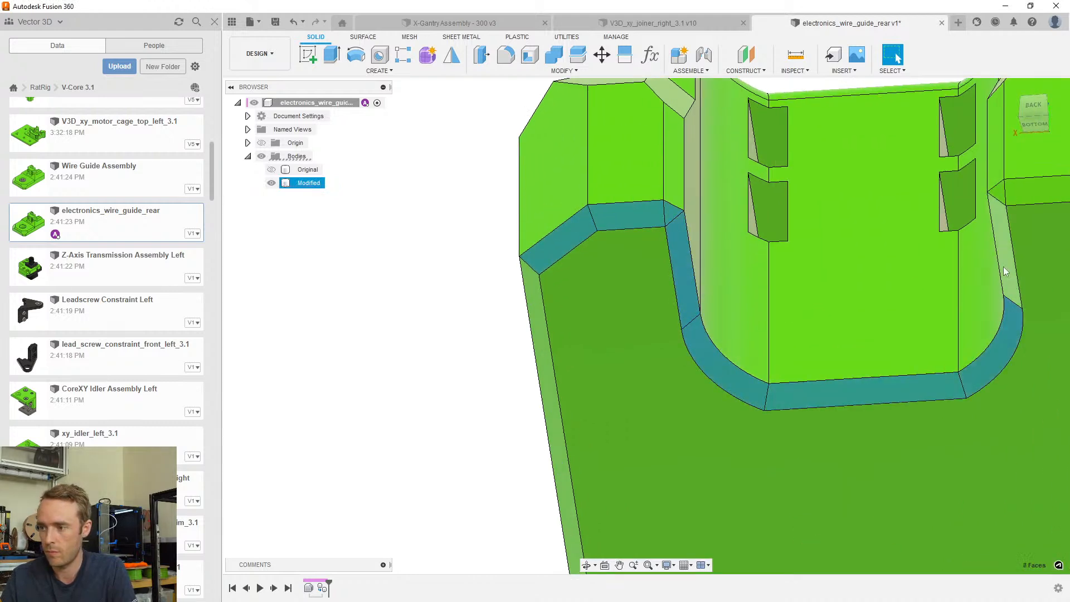
pyautogui.keyDown('ctrl'); pyautogui.click(1006, 271); pyautogui.keyUp('ctrl')
pyautogui.keyDown('ctrl'); pyautogui.click(1003, 195); pyautogui.keyUp('ctrl')
pyautogui.keyDown('ctrl'); pyautogui.click(1031, 192); pyautogui.keyUp('ctrl')
pyautogui.scroll(-4, 721, 281)
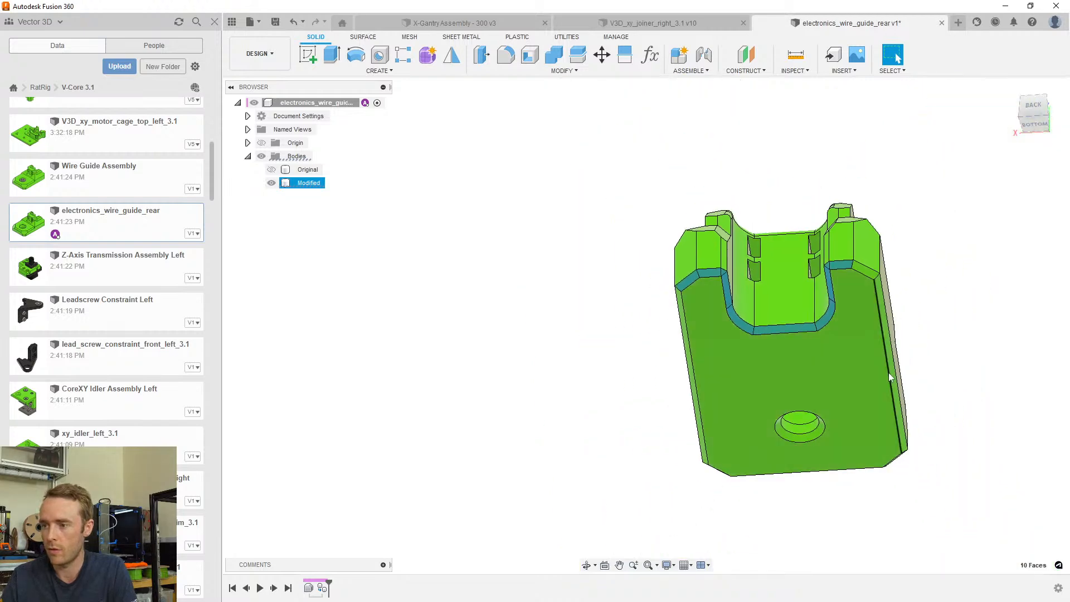
pyautogui.scroll(2, 886, 356)
pyautogui.keyDown('ctrl'); pyautogui.click(852, 226); pyautogui.keyUp('ctrl')
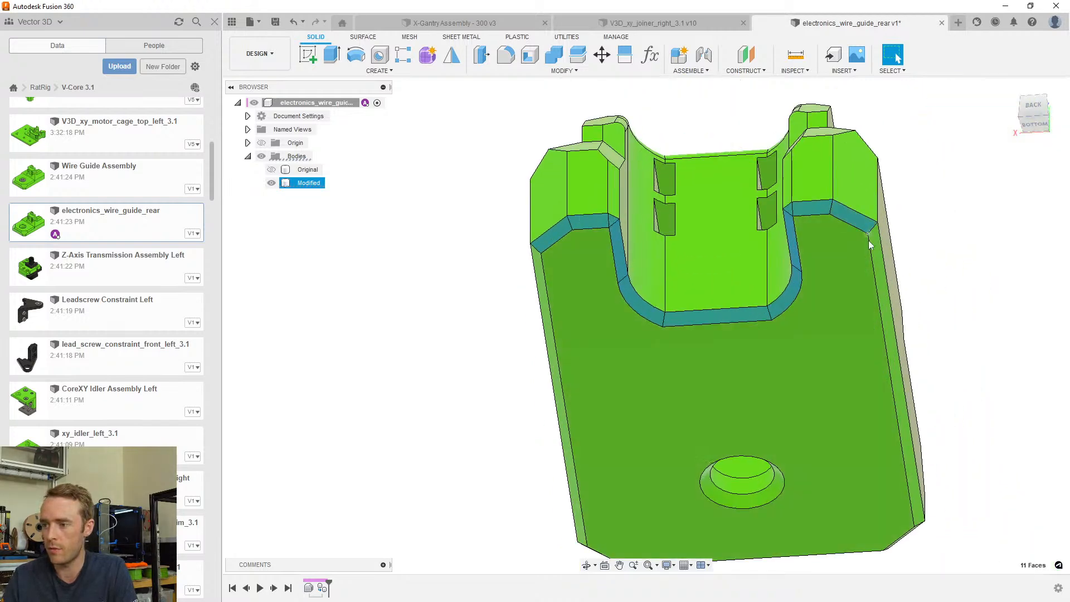
pyautogui.keyDown('ctrl'); pyautogui.click(876, 259); pyautogui.keyUp('ctrl')
pyautogui.scroll(-4, 807, 357)
pyautogui.keyDown('shift'); pyautogui.moveTo(800, 375); pyautogui.dragTo(794, 307, button='middle'); pyautogui.keyUp('shift')
pyautogui.scroll(4, 794, 307)
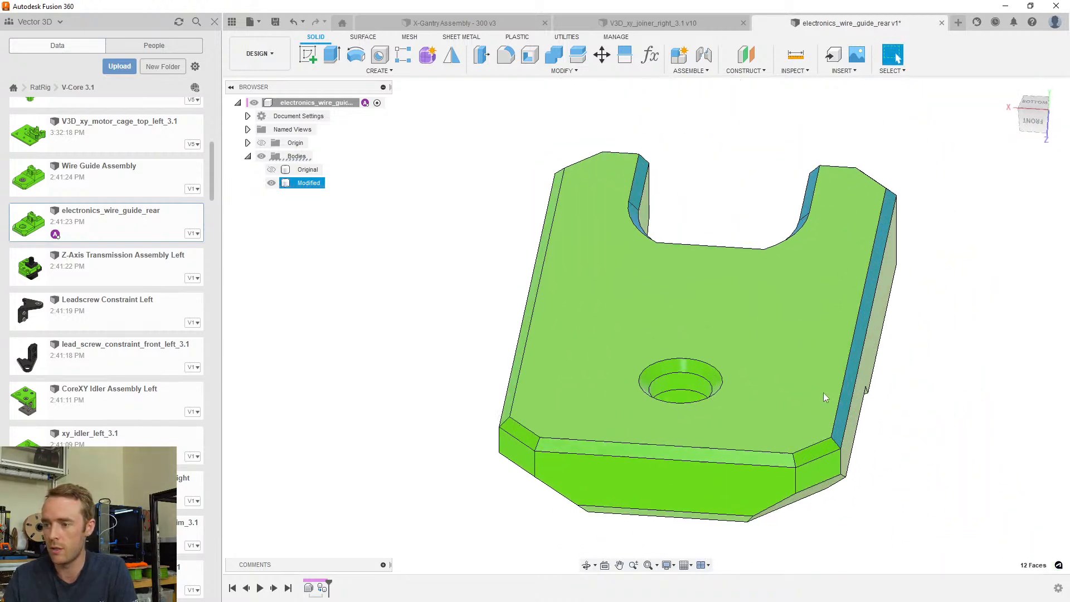
pyautogui.keyDown('ctrl'); pyautogui.click(814, 451); pyautogui.keyUp('ctrl')
pyautogui.keyDown('ctrl'); pyautogui.click(557, 443); pyautogui.keyUp('ctrl')
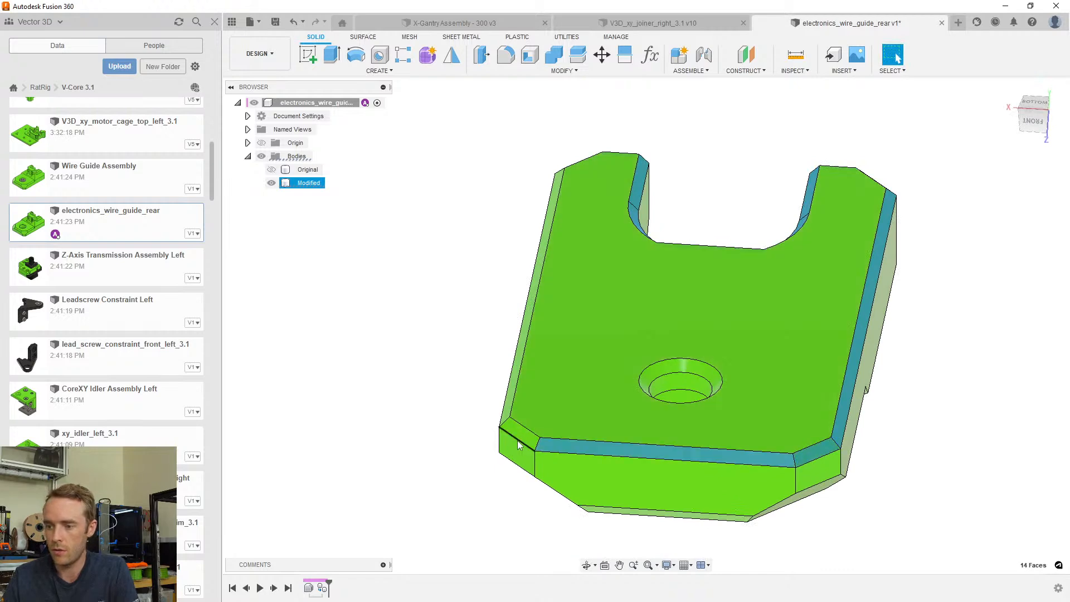
pyautogui.keyDown('ctrl'); pyautogui.click(521, 432); pyautogui.keyUp('ctrl')
pyautogui.keyDown('shift'); pyautogui.moveTo(531, 403); pyautogui.dragTo(610, 376, button='middle'); pyautogui.keyUp('shift')
pyautogui.keyDown('ctrl'); pyautogui.click(686, 333); pyautogui.keyUp('ctrl')
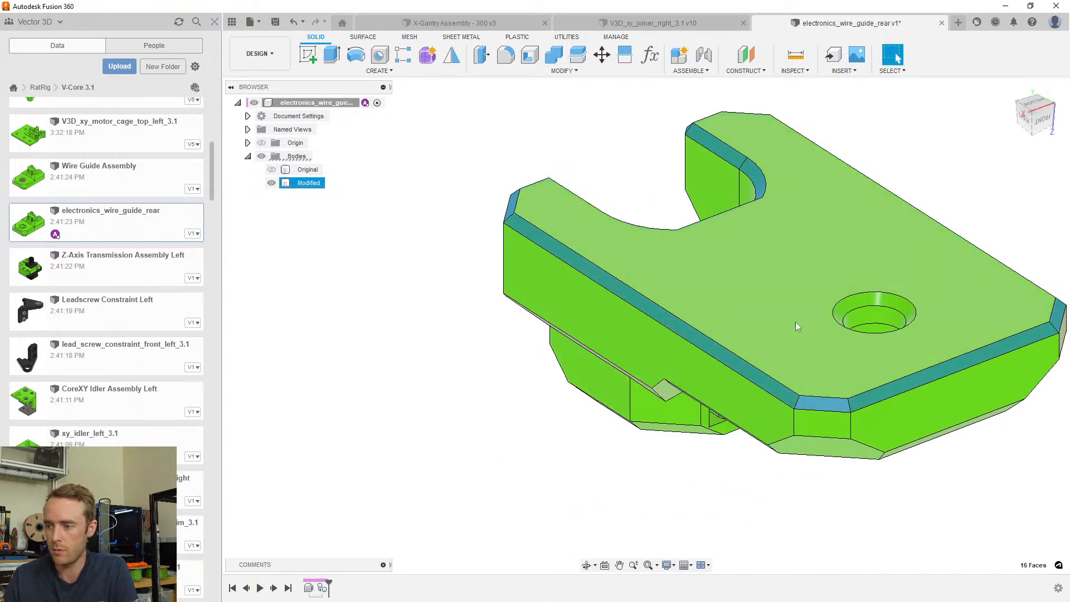
pyautogui.press('Delete')
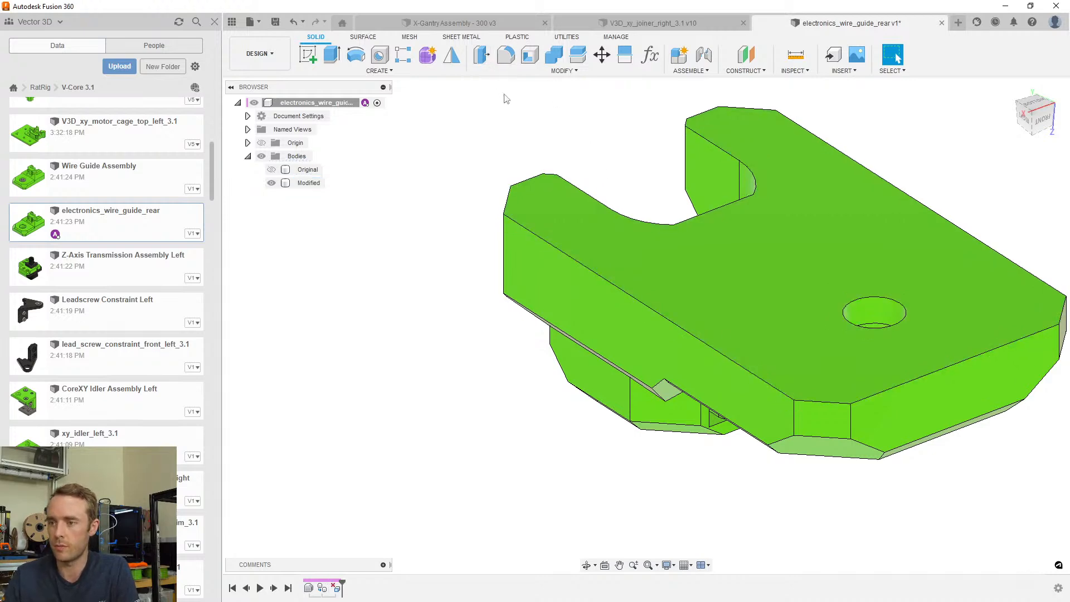
# Apply a two-distance chamfer of 1 mm by 1 mm to all edges of the Modified body's underside face
pyautogui.keyDown('shift'); pyautogui.moveTo(681, 220); pyautogui.dragTo(672, 248, button='middle'); pyautogui.keyUp('shift')
pyautogui.scroll(-3, 759, 258)
pyautogui.scroll(2, 716, 251)
pyautogui.click(502, 71)
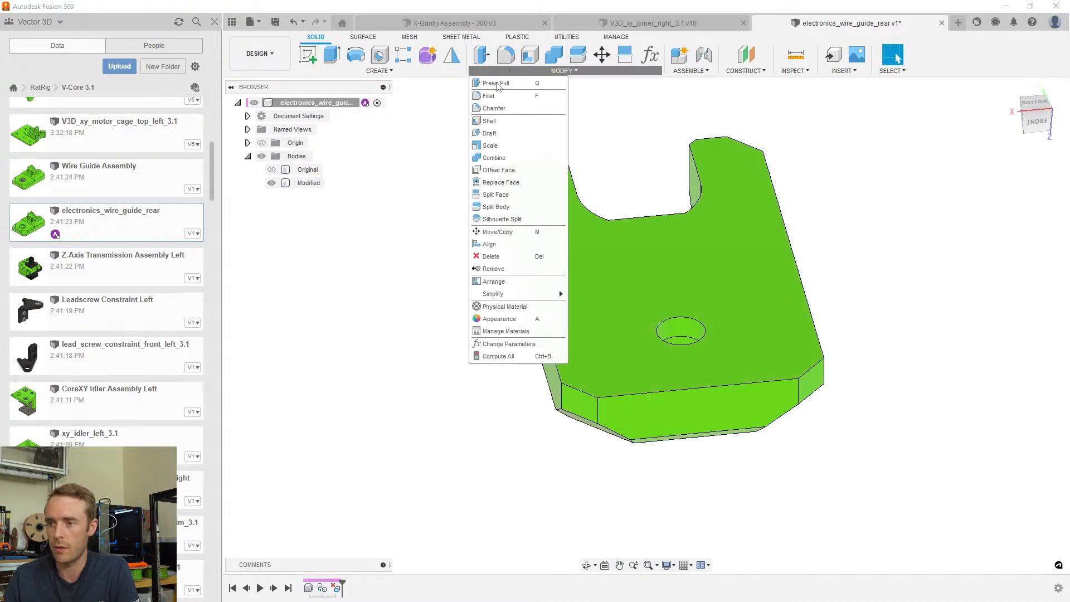
pyautogui.click(499, 111)
pyautogui.click(664, 228)
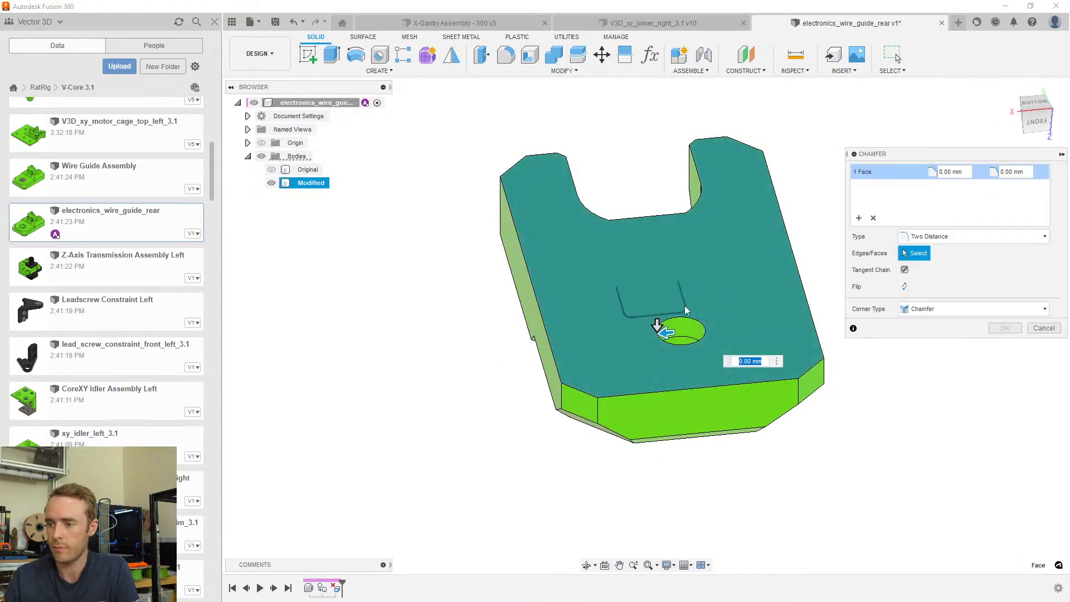
pyautogui.scroll(2, 667, 327)
pyautogui.write('1')
pyautogui.press('Return')
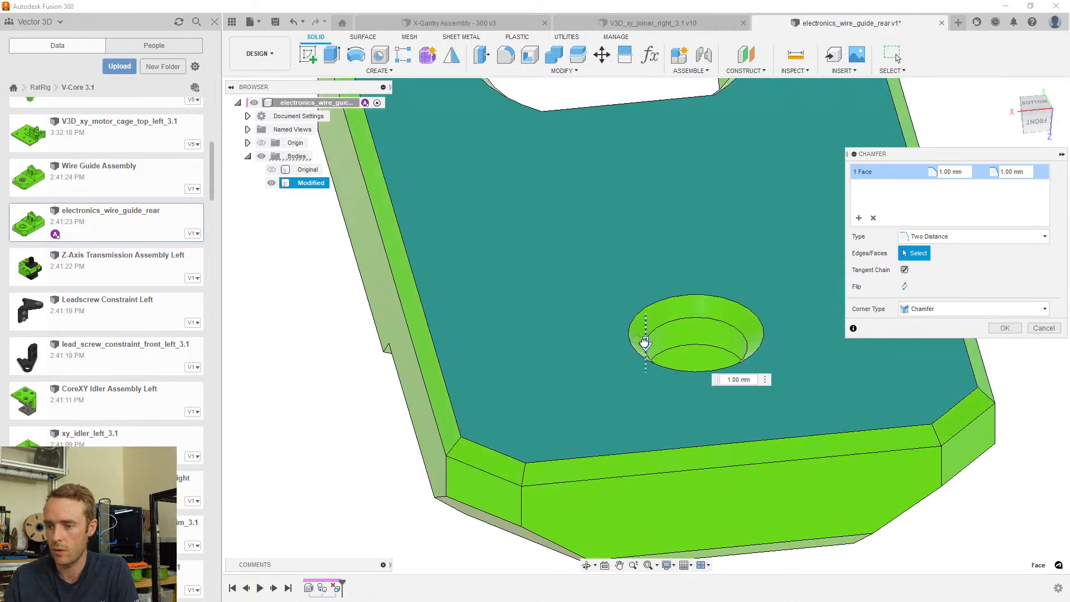
# Set the first distance of the underside chamfer on the Modified body to 0.5 mm and complete the chamfer
pyautogui.scroll(2, 644, 346)
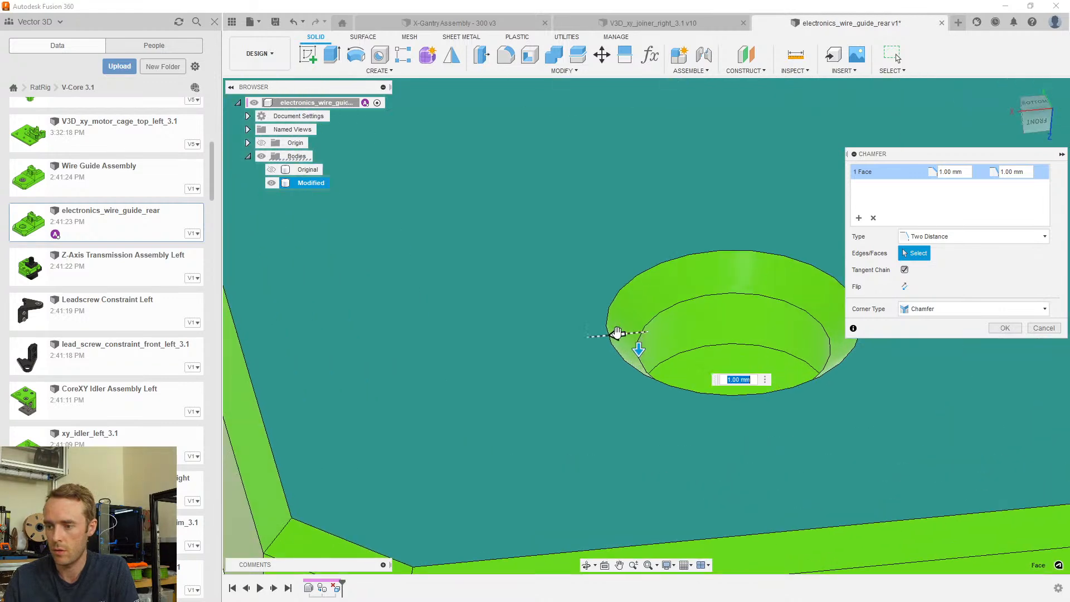
pyautogui.scroll(-5, 619, 332)
pyautogui.write('0.5')
pyautogui.press('Return')
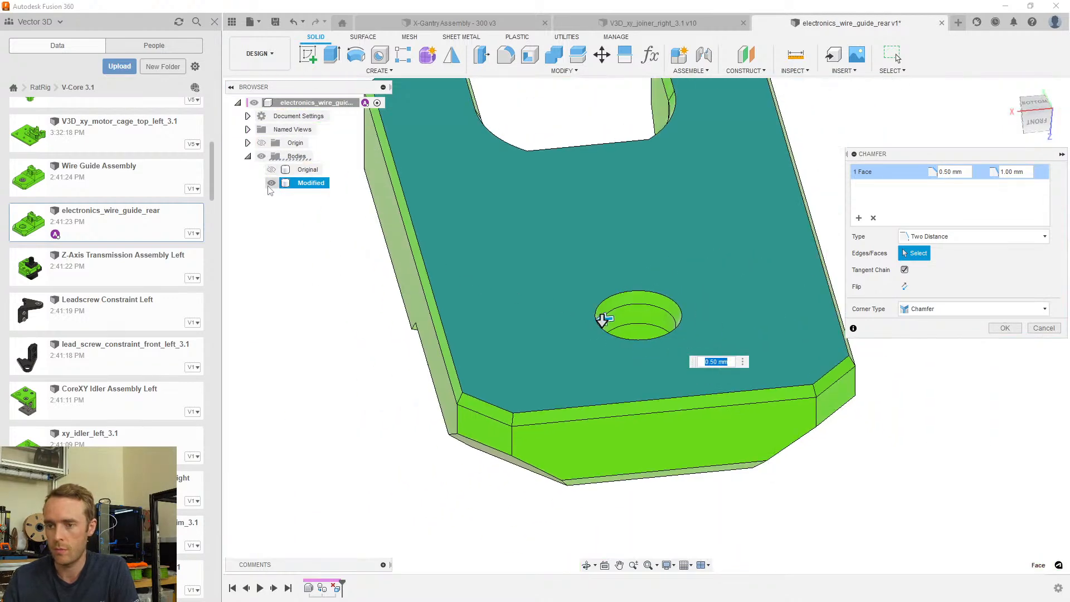
pyautogui.click(272, 170)
pyautogui.click(272, 170)
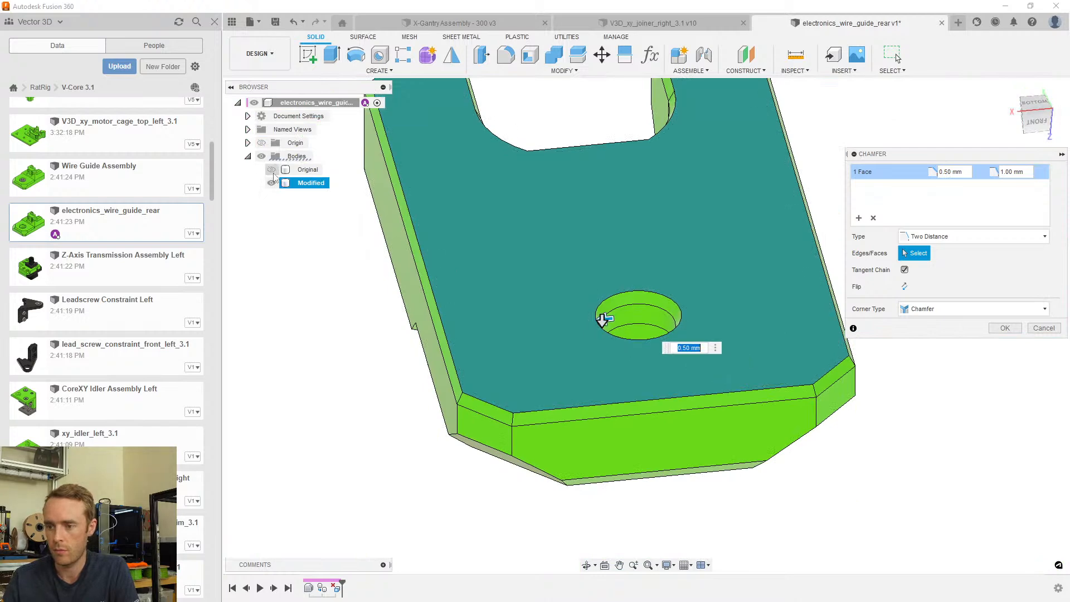
pyautogui.click(1005, 328)
# Offset the screw hole's inner bore and counterbore wall faces by -0.1 mm
pyautogui.scroll(-3, 737, 266)
pyautogui.keyDown('shift'); pyautogui.moveTo(737, 267); pyautogui.dragTo(599, 320, button='middle'); pyautogui.keyUp('shift')
pyautogui.scroll(5, 628, 404)
pyautogui.scroll(-1, 734, 391)
pyautogui.scroll(3, 729, 326)
pyautogui.press('q')
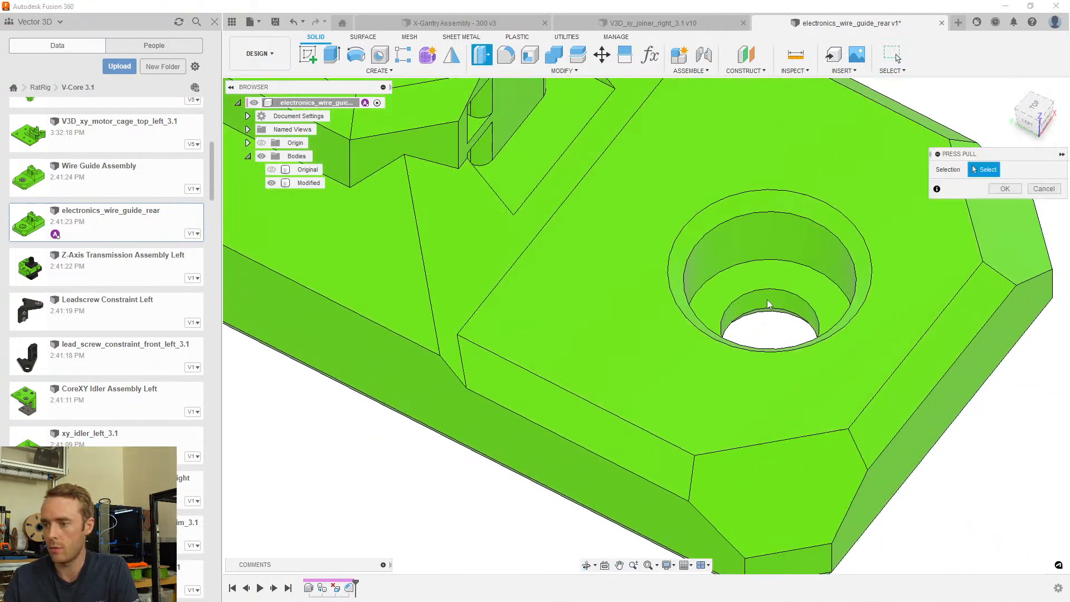
pyautogui.click(769, 303)
pyautogui.write('-0.')
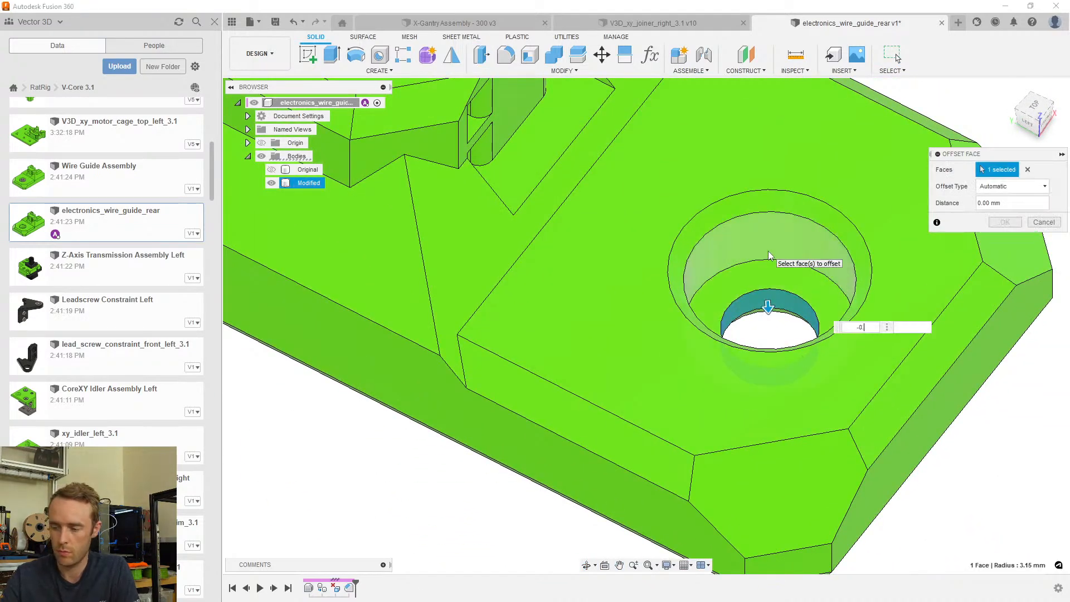
pyautogui.write('1')
pyautogui.click(778, 239)
pyautogui.scroll(-3, 779, 240)
pyautogui.keyDown('shift'); pyautogui.moveTo(778, 245); pyautogui.dragTo(728, 202, button='middle'); pyautogui.keyUp('shift')
pyautogui.scroll(3, 762, 277)
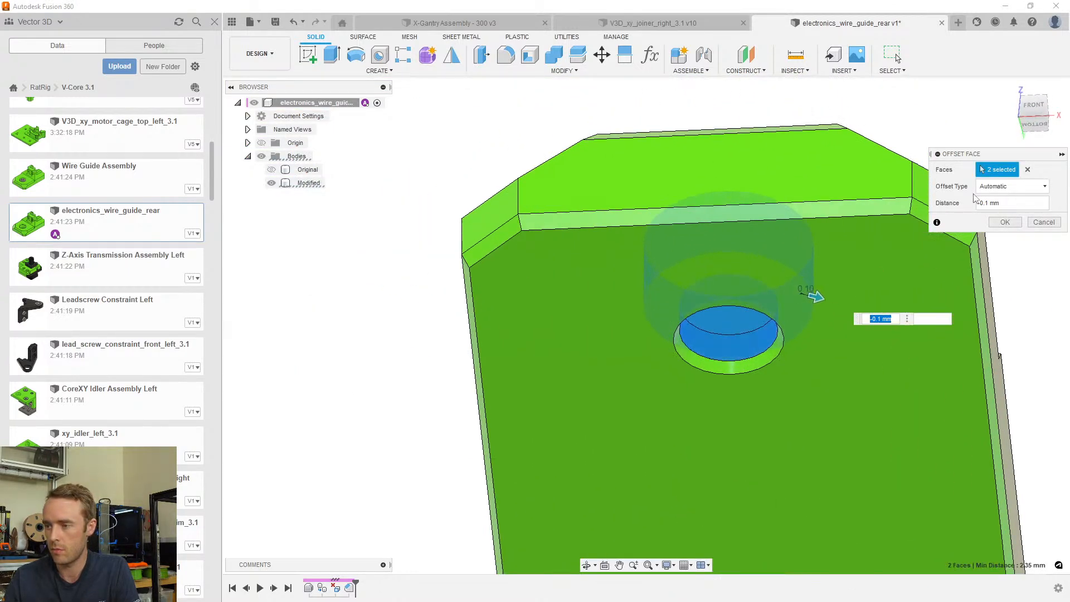
pyautogui.click(1005, 222)
# Save the reworked wire guide as a new version with the default version description
pyautogui.scroll(-3, 831, 262)
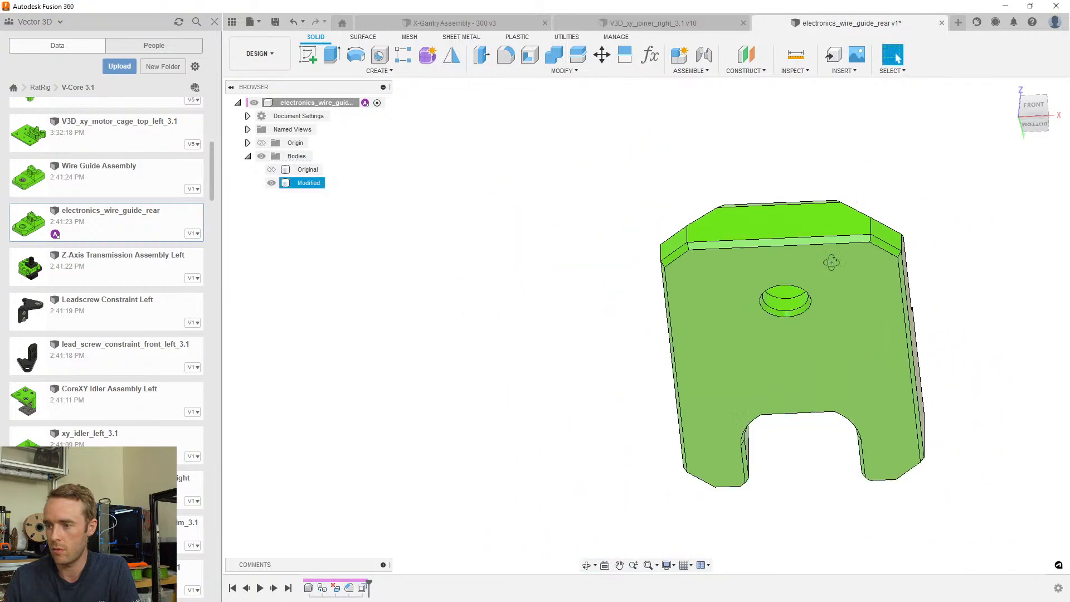
pyautogui.keyDown('shift'); pyautogui.moveTo(831, 262); pyautogui.dragTo(761, 227, button='middle'); pyautogui.keyUp('shift')
pyautogui.scroll(5, 817, 321)
pyautogui.scroll(-3, 693, 265)
pyautogui.keyDown('shift'); pyautogui.moveTo(693, 265); pyautogui.dragTo(538, 304, button='middle'); pyautogui.keyUp('shift')
pyautogui.scroll(2, 752, 227)
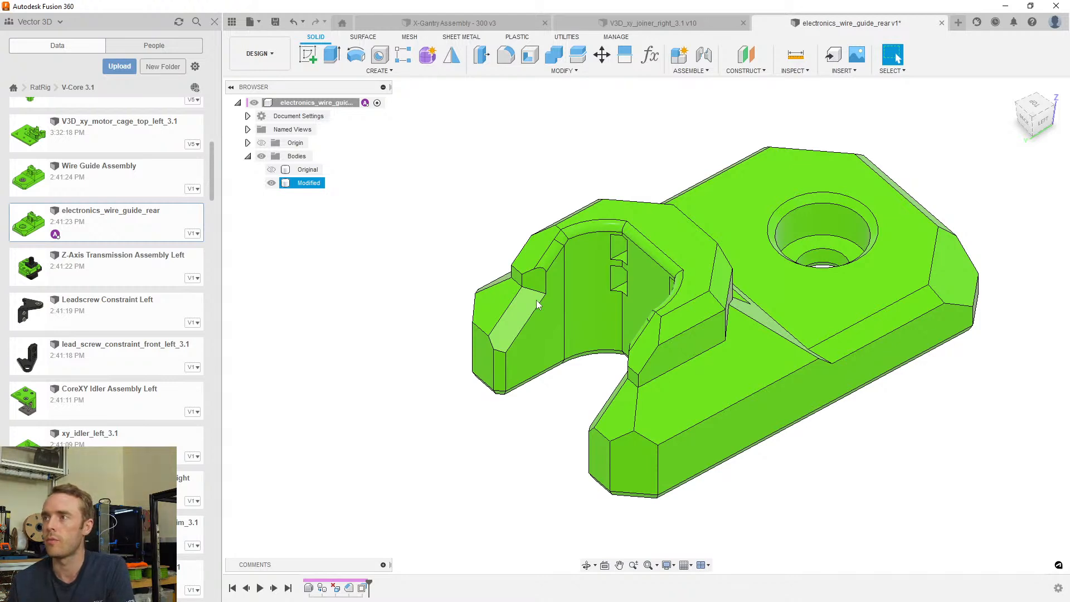
pyautogui.click(608, 176)
pyautogui.hotkey('ctrl', 's')
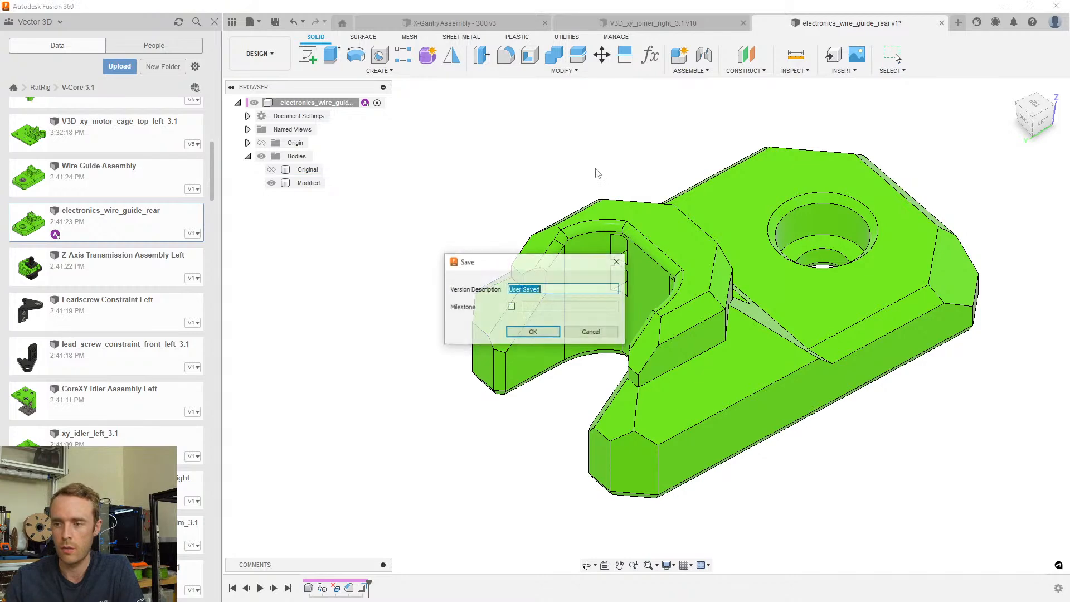
pyautogui.press('Return')
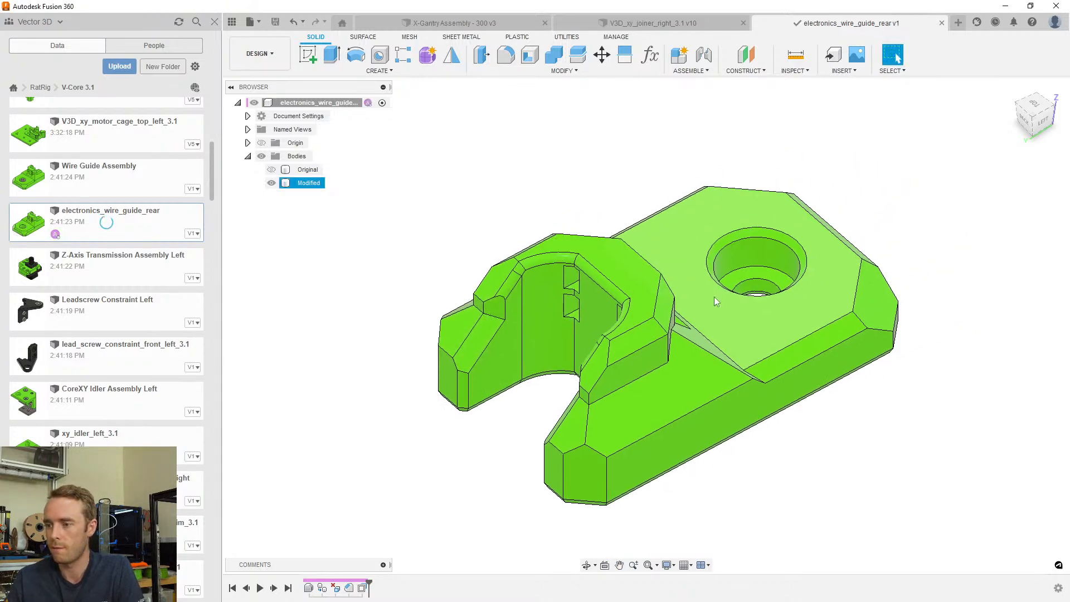
pyautogui.keyDown('shift'); pyautogui.moveTo(735, 216); pyautogui.dragTo(564, 296, button='middle'); pyautogui.keyUp('shift')
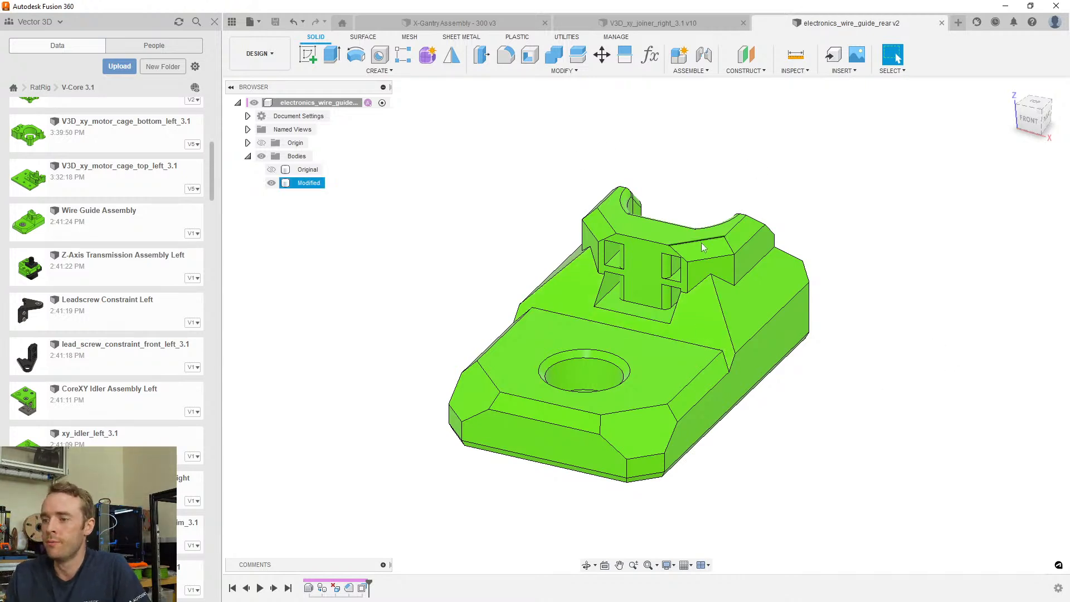
pyautogui.keyDown('shift'); pyautogui.moveTo(703, 247); pyautogui.dragTo(743, 209, button='middle'); pyautogui.keyUp('shift')
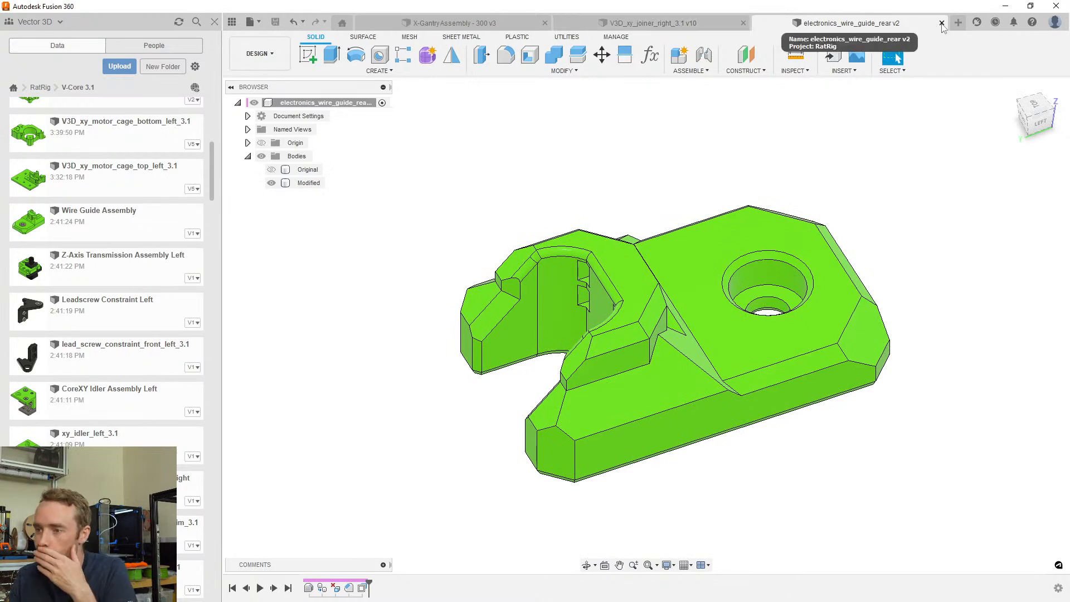
pyautogui.click(691, 23)
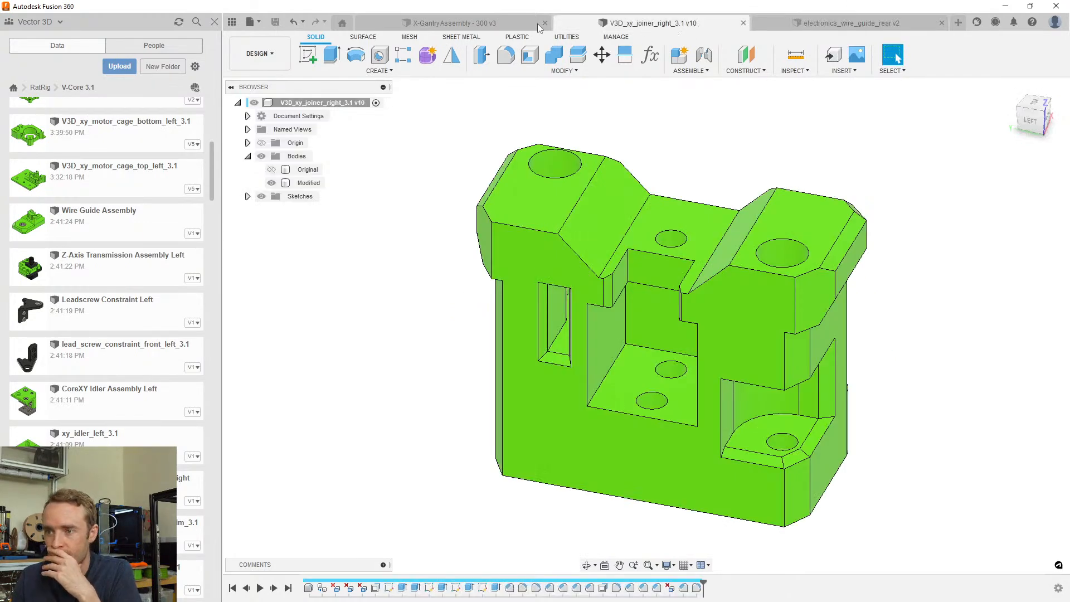
pyautogui.click(869, 23)
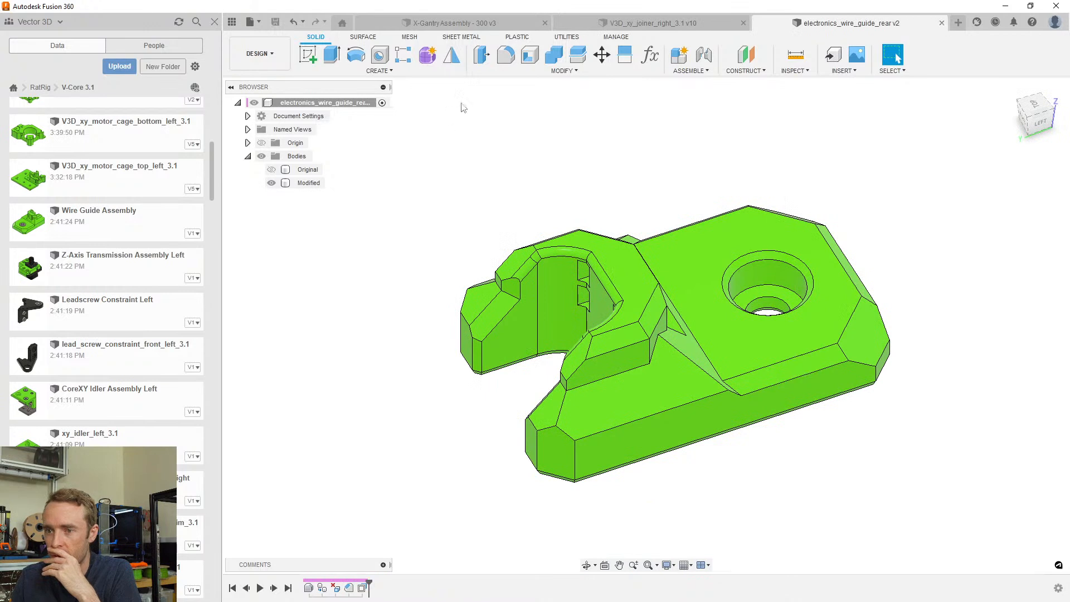
# Rename the electronics_wire_guide_rear file in the V-Core 3.1 folder as V3D_electronics_wire_guide_rear
pyautogui.scroll(8, 112, 167)
pyautogui.rightClick(111, 154)
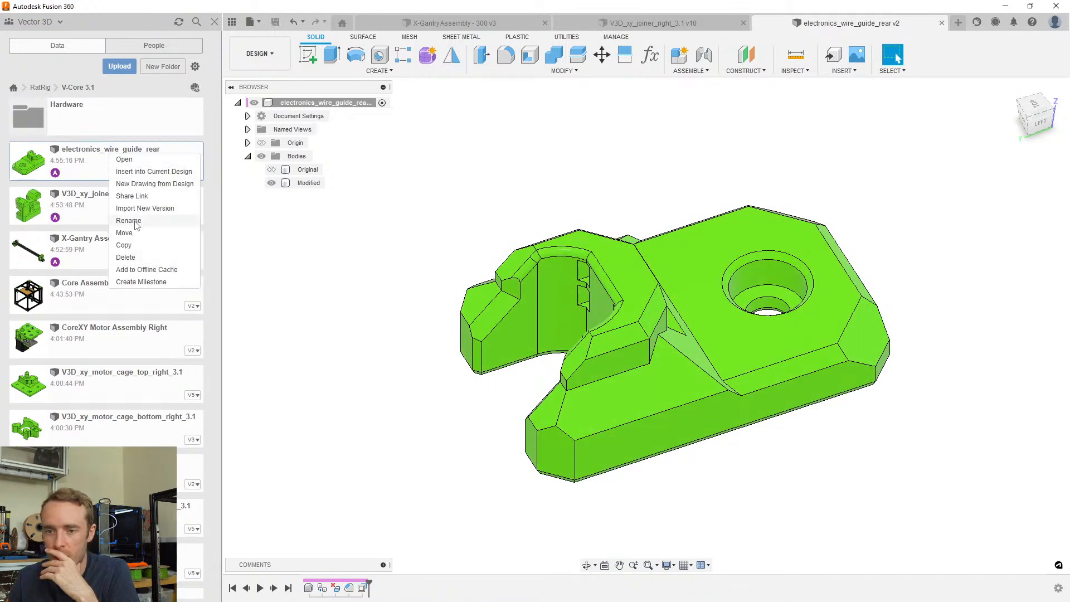
pyautogui.click(129, 221)
pyautogui.click(73, 154)
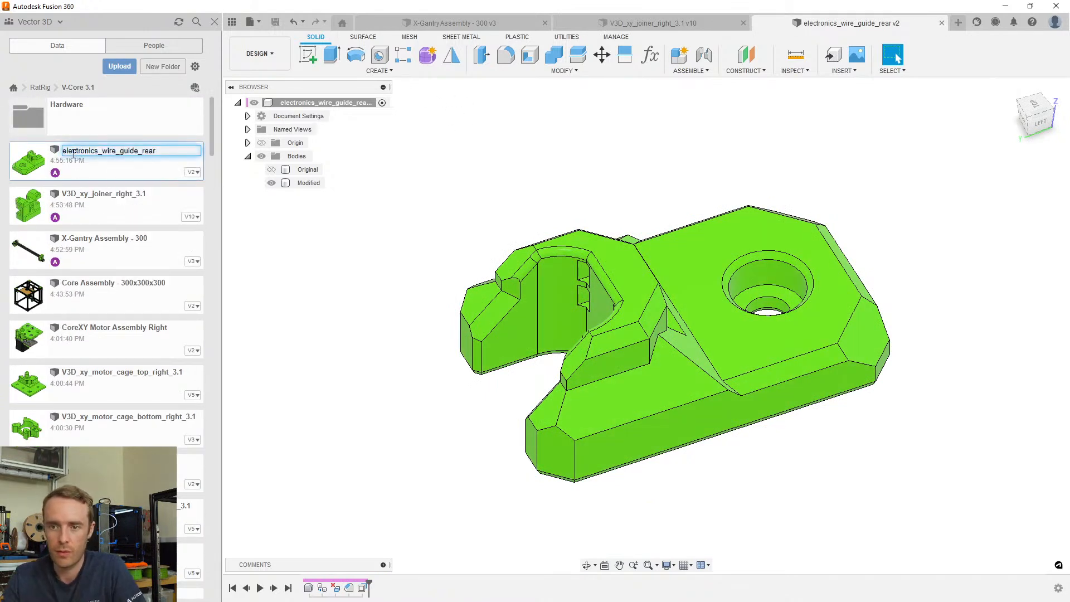
pyautogui.write('V3D_')
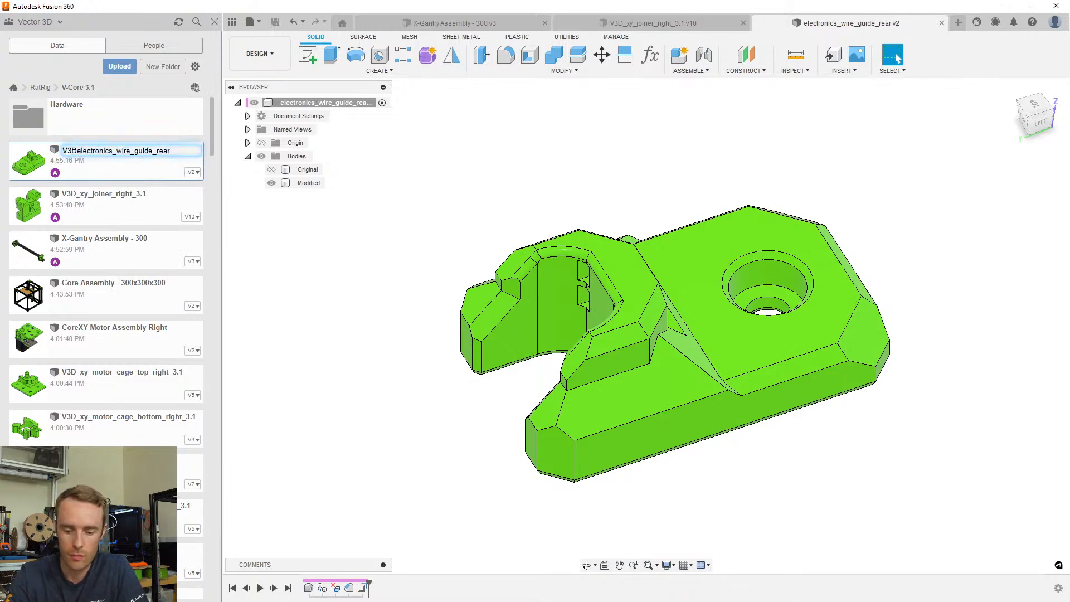
pyautogui.press('Return')
# Open Z-Axis Transmission Assembly Left from the V-Core 3.1 folder and switch it to the Design workspace
pyautogui.scroll(-10, 146, 255)
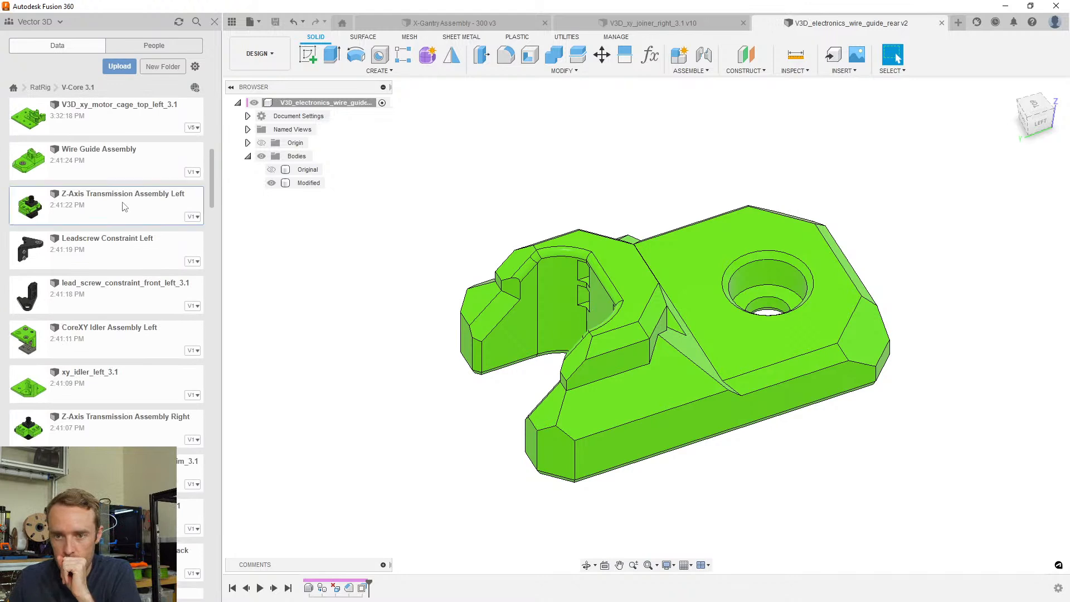
pyautogui.rightClick(133, 210)
pyautogui.click(134, 210)
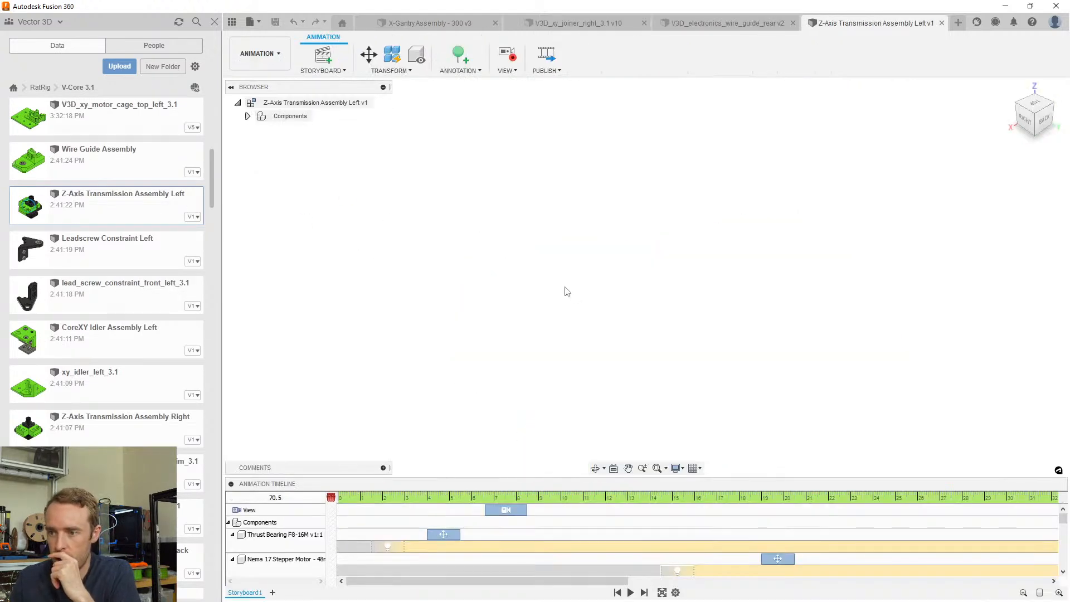
pyautogui.click(259, 53)
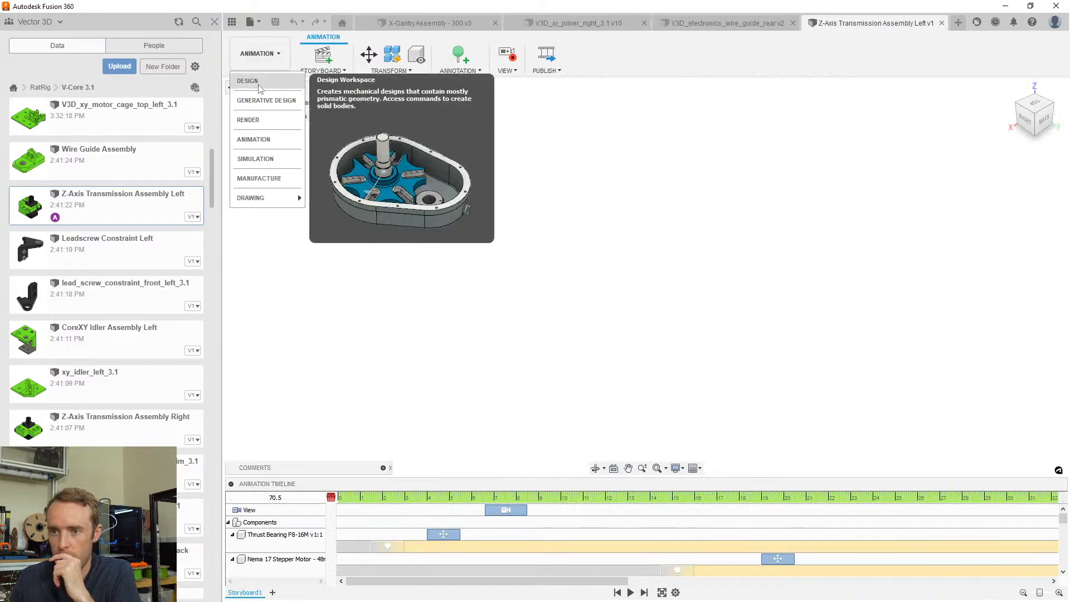
pyautogui.click(250, 81)
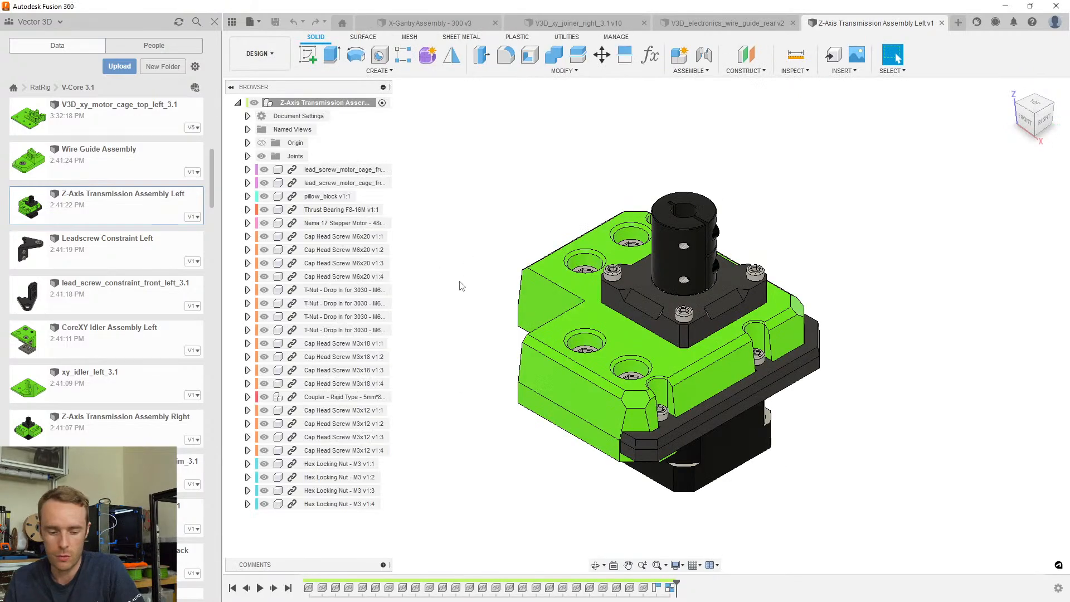
# Examine the Z-axis transmission assembly from all sides, including the motor cage, dark trim plate, T-nuts and stepper motor
pyautogui.scroll(3, 747, 396)
pyautogui.keyDown('shift'); pyautogui.moveTo(687, 398); pyautogui.dragTo(520, 368, button='middle'); pyautogui.keyUp('shift')
pyautogui.click(565, 385)
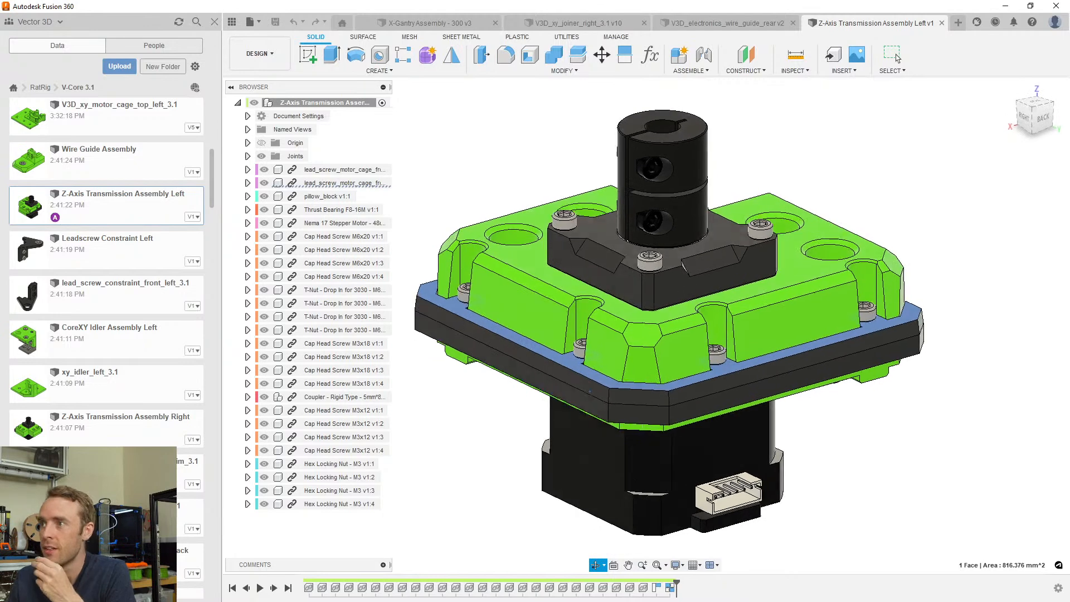
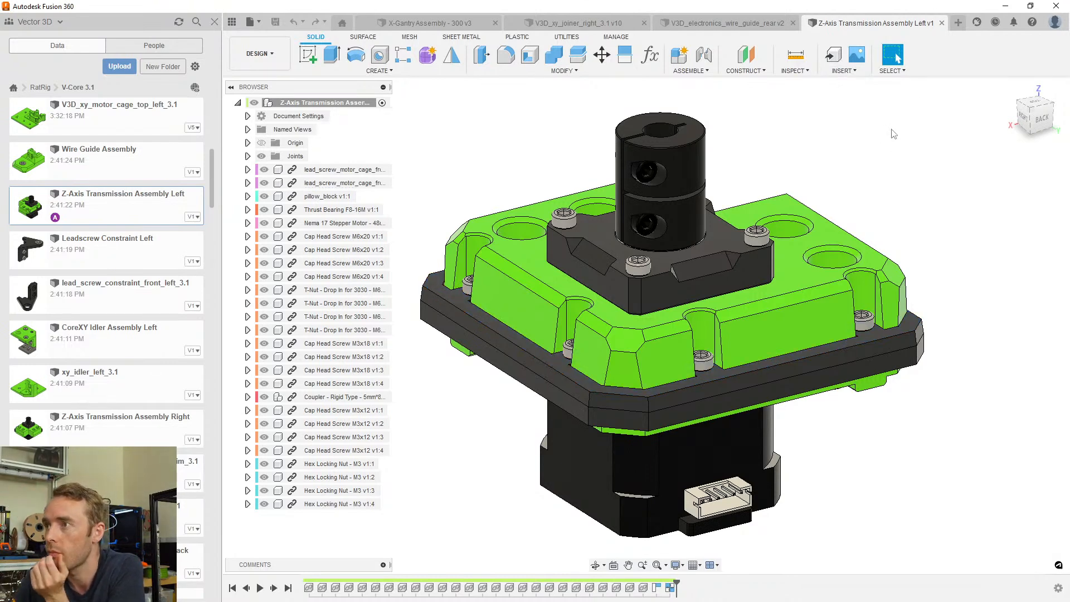
pyautogui.scroll(-2, 893, 134)
pyautogui.keyDown('shift'); pyautogui.moveTo(893, 134); pyautogui.dragTo(825, 68, button='middle'); pyautogui.keyUp('shift')
pyautogui.scroll(3, 794, 225)
pyautogui.keyDown('shift'); pyautogui.moveTo(794, 226); pyautogui.dragTo(667, 193, button='middle'); pyautogui.keyUp('shift')
pyautogui.scroll(-2, 689, 215)
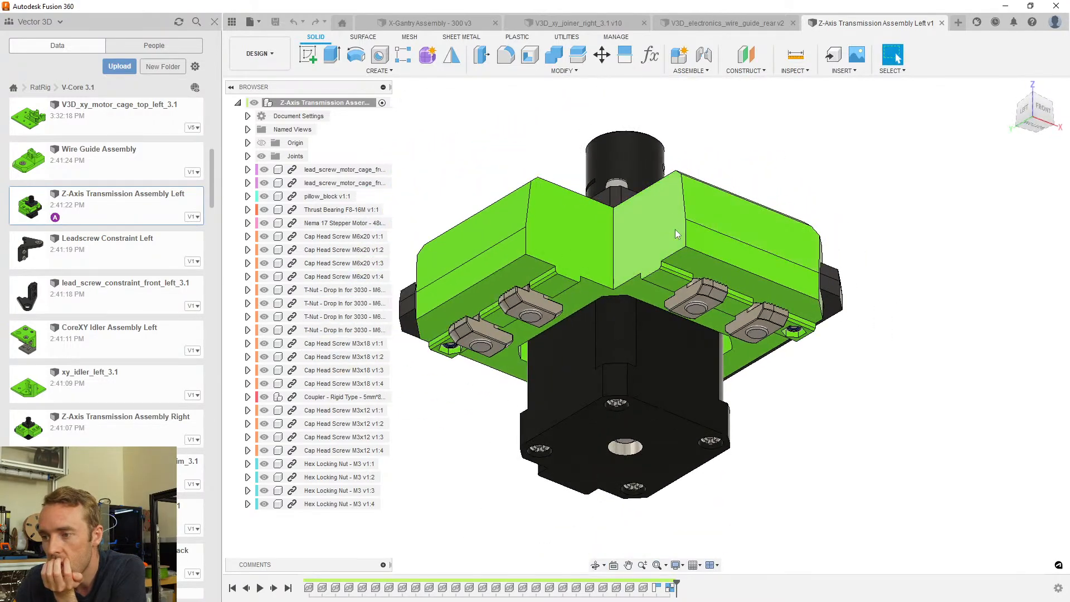
pyautogui.keyDown('shift'); pyautogui.moveTo(674, 229); pyautogui.dragTo(641, 323, button='middle'); pyautogui.keyUp('shift')
pyautogui.click(702, 320)
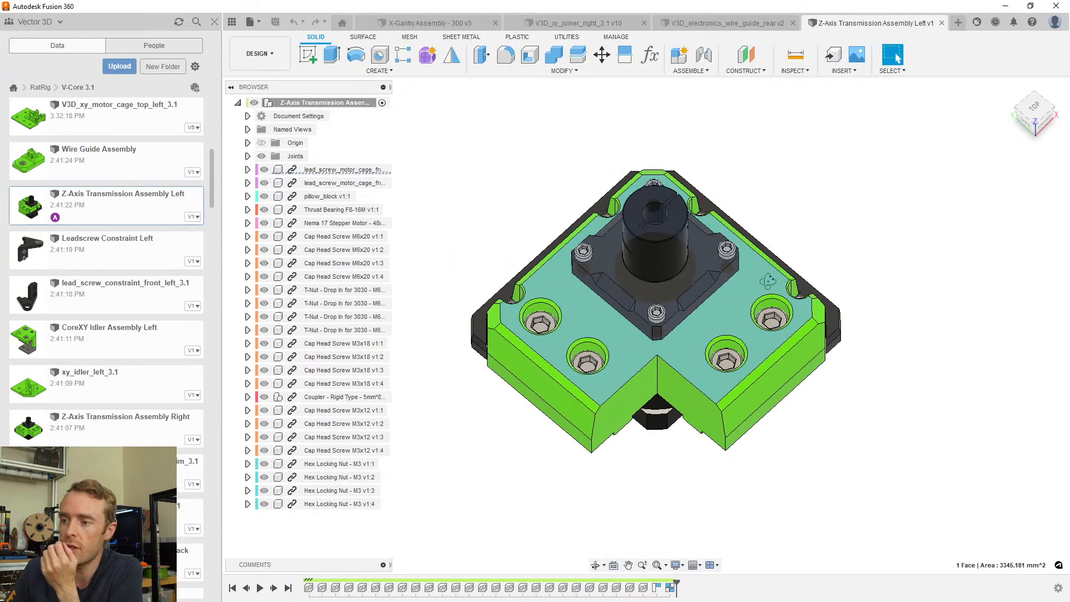
pyautogui.keyDown('shift'); pyautogui.moveTo(768, 280); pyautogui.dragTo(808, 389, button='middle'); pyautogui.keyUp('shift')
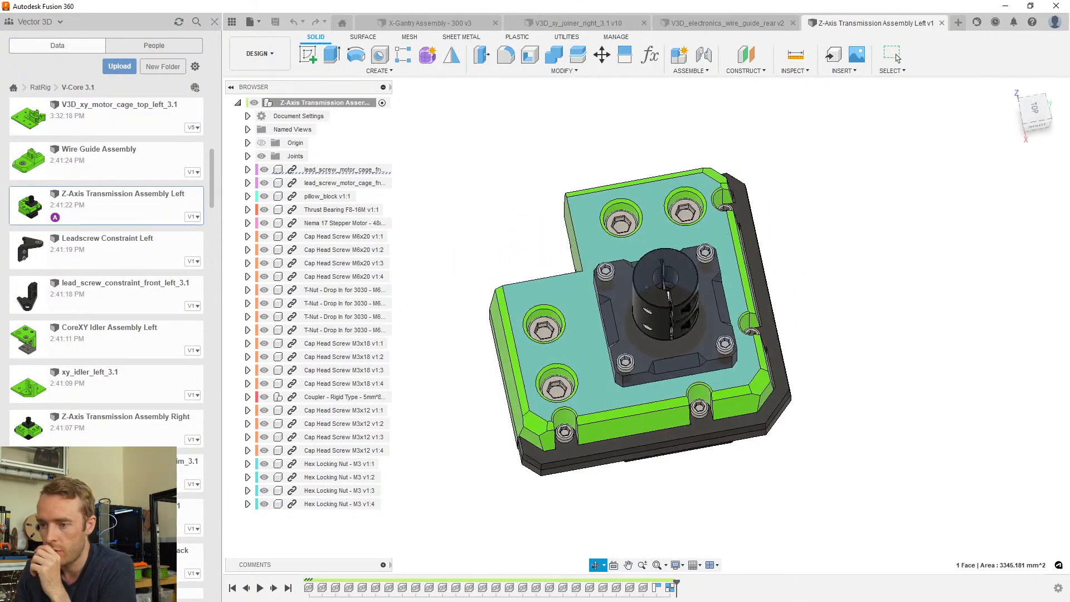
pyautogui.click(896, 57)
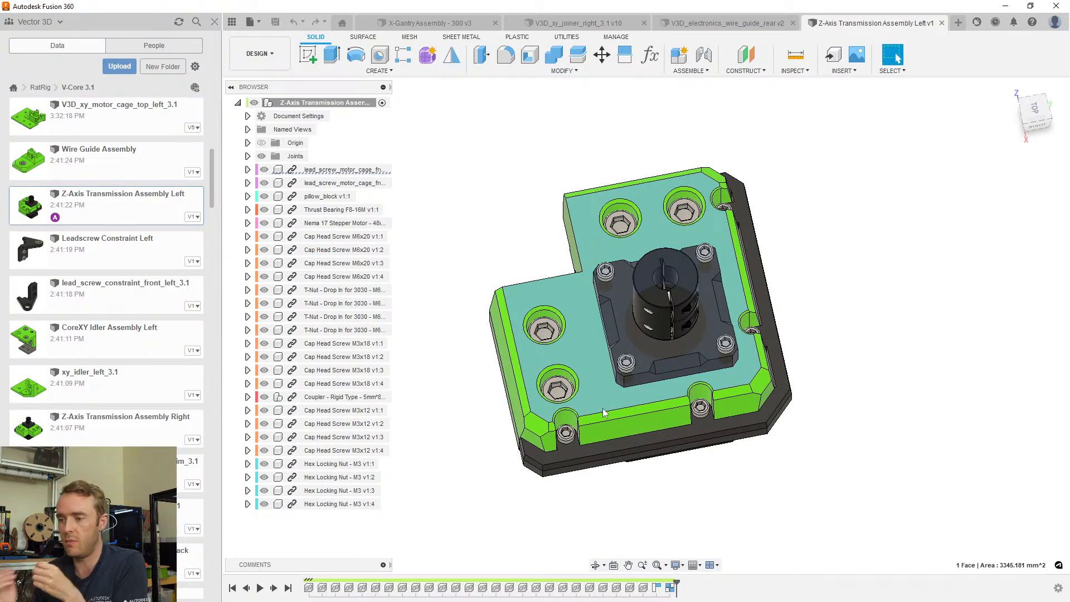
pyautogui.keyDown('shift'); pyautogui.moveTo(603, 413); pyautogui.dragTo(576, 364, button='middle'); pyautogui.keyUp('shift')
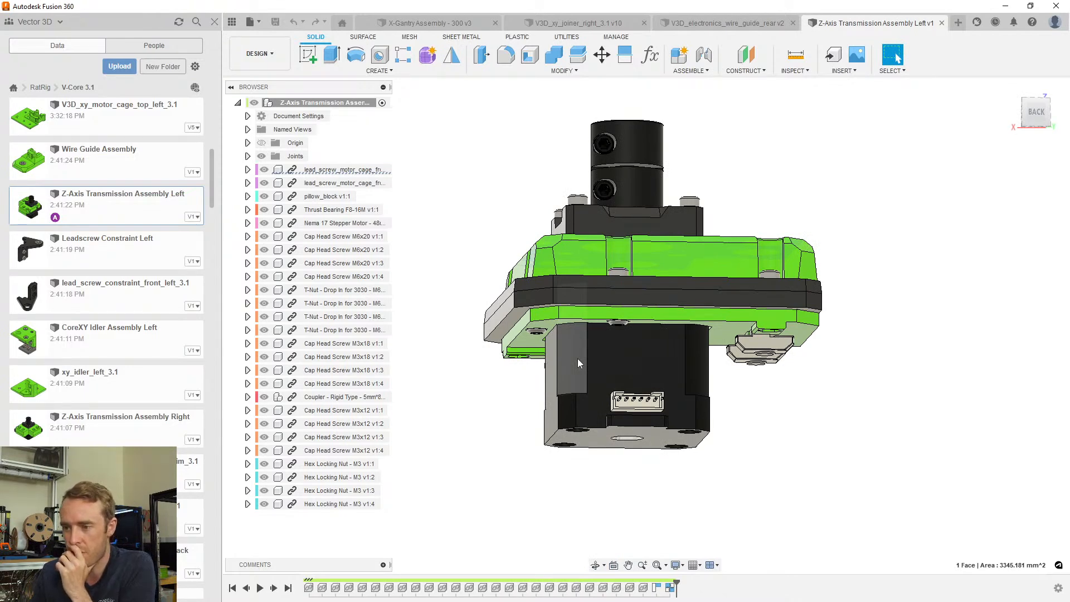
pyautogui.keyDown('shift'); pyautogui.moveTo(723, 431); pyautogui.dragTo(618, 426, button='middle'); pyautogui.keyUp('shift')
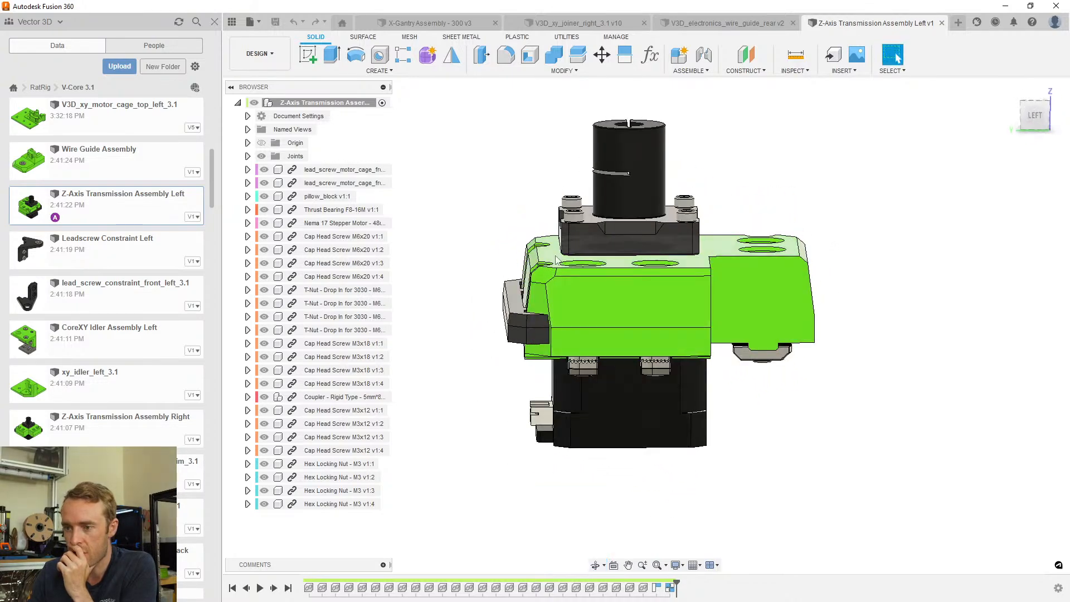
pyautogui.keyDown('shift'); pyautogui.moveTo(555, 259); pyautogui.dragTo(498, 317, button='middle'); pyautogui.keyUp('shift')
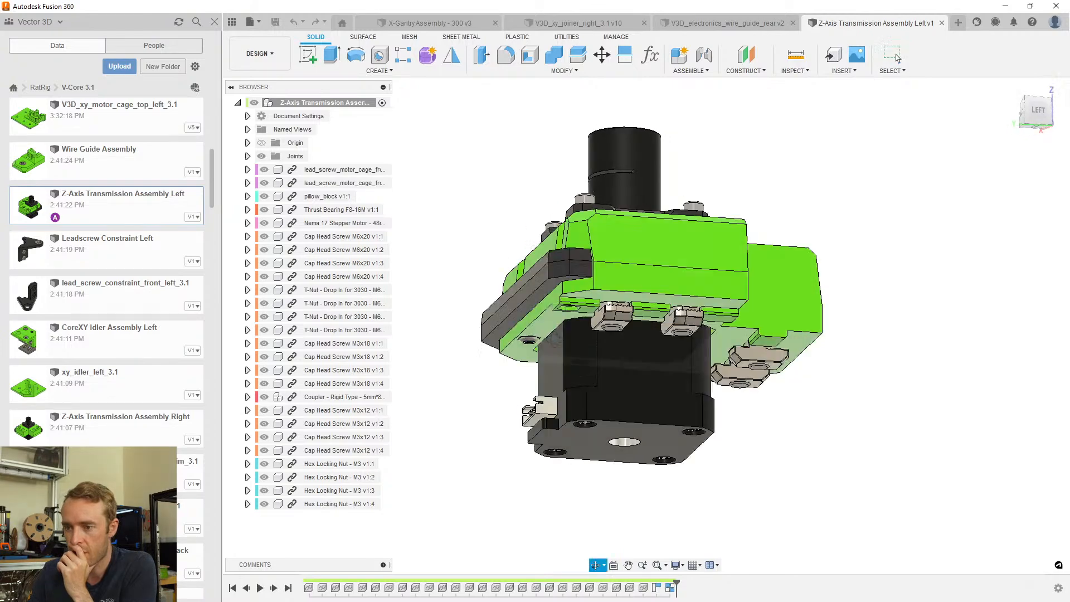
pyautogui.keyDown('shift'); pyautogui.moveTo(554, 340); pyautogui.dragTo(641, 330, button='middle'); pyautogui.keyUp('shift')
pyautogui.click(530, 304)
pyautogui.keyDown('shift'); pyautogui.moveTo(529, 304); pyautogui.dragTo(587, 340, button='middle'); pyautogui.keyUp('shift')
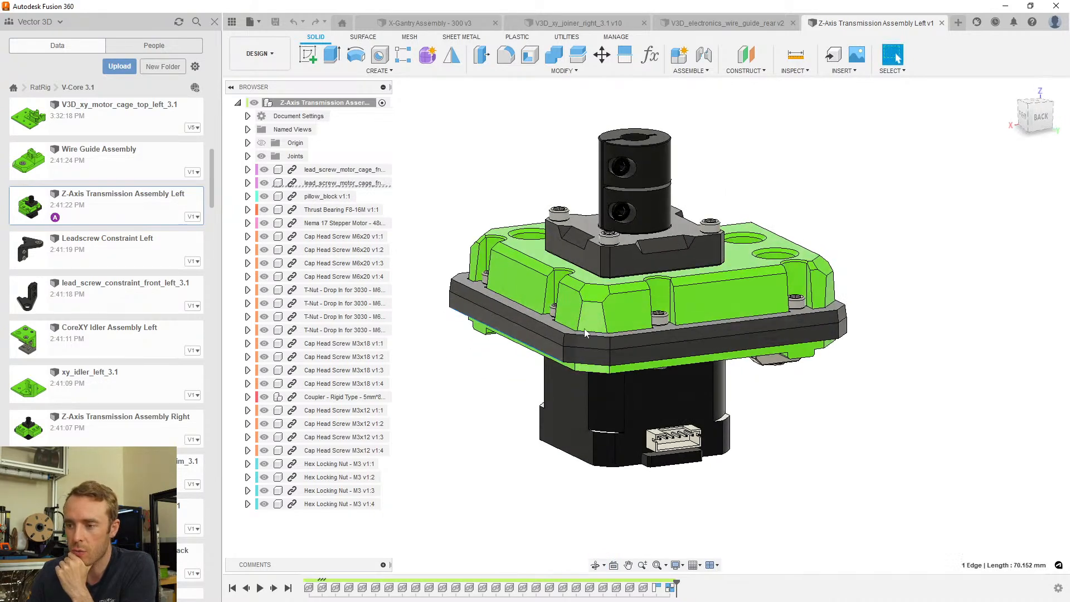
pyautogui.click(805, 384)
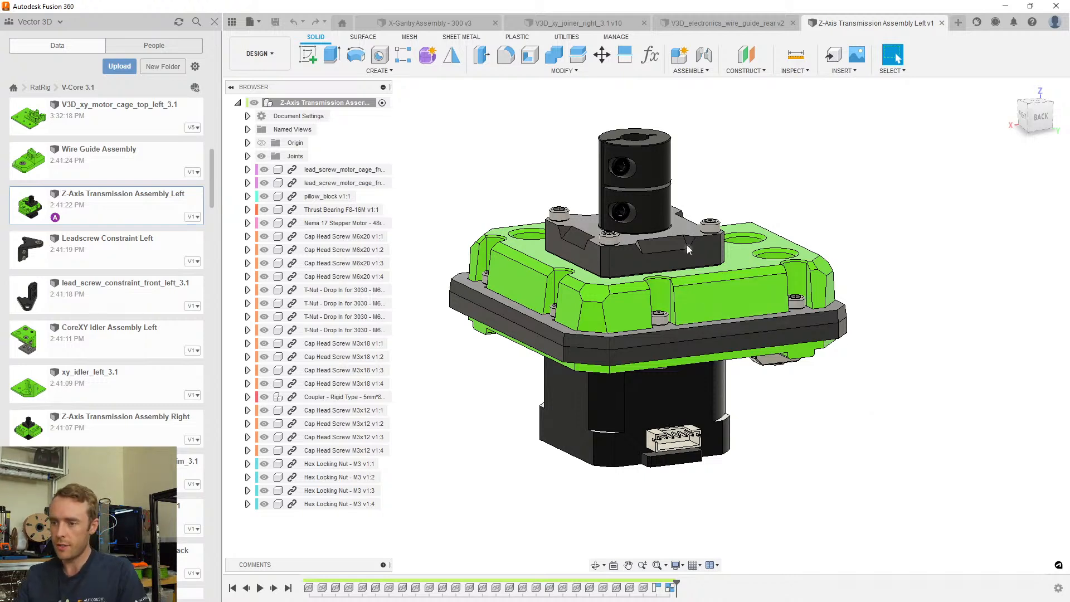
pyautogui.scroll(5, 685, 272)
pyautogui.scroll(-3, 736, 295)
pyautogui.keyDown('shift'); pyautogui.moveTo(736, 292); pyautogui.dragTo(728, 326, button='middle'); pyautogui.keyUp('shift')
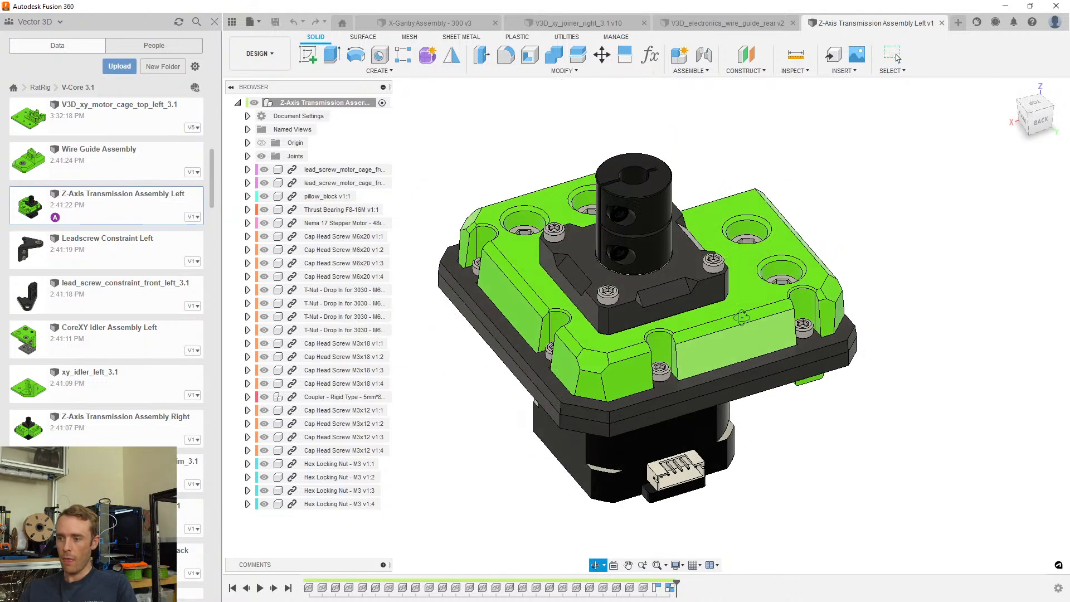
pyautogui.click(728, 327)
pyautogui.keyDown('ctrl'); pyautogui.click(677, 278); pyautogui.keyUp('ctrl')
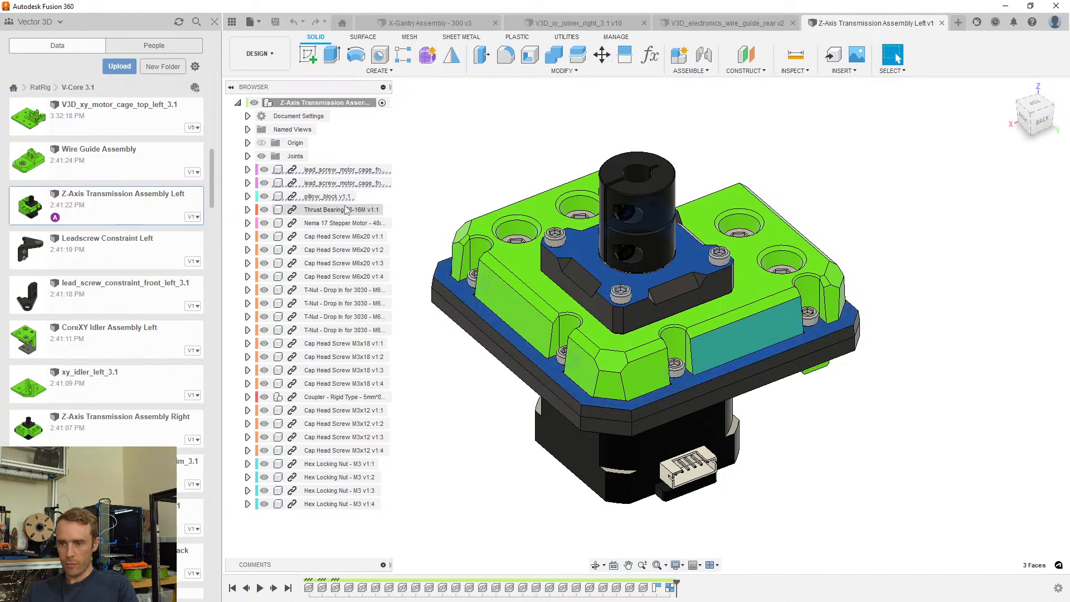
pyautogui.rightClick(331, 183)
pyautogui.click(379, 516)
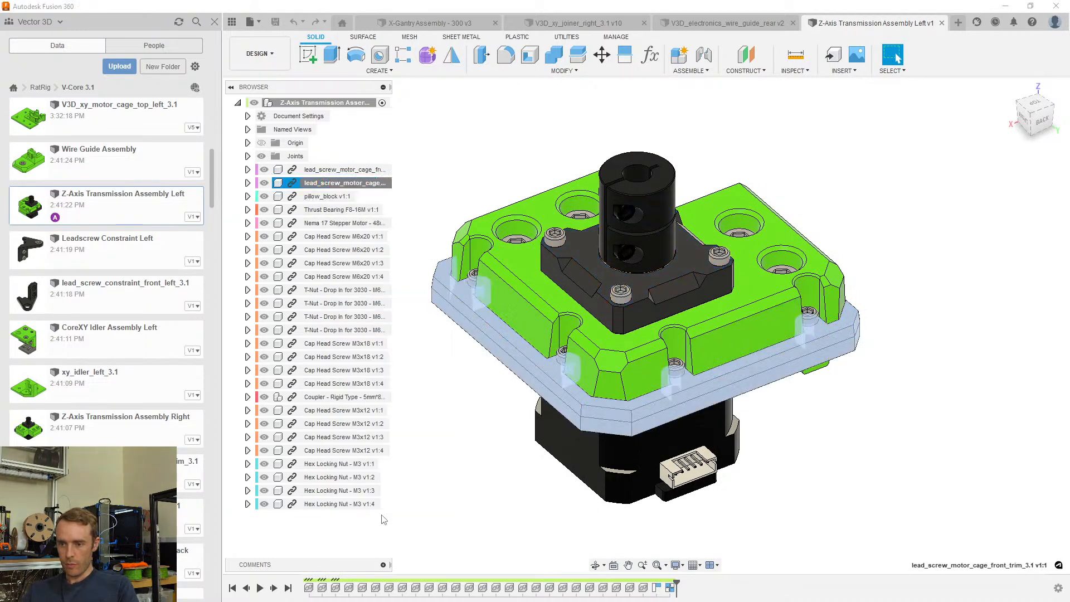
pyautogui.rightClick(324, 187)
pyautogui.click(351, 517)
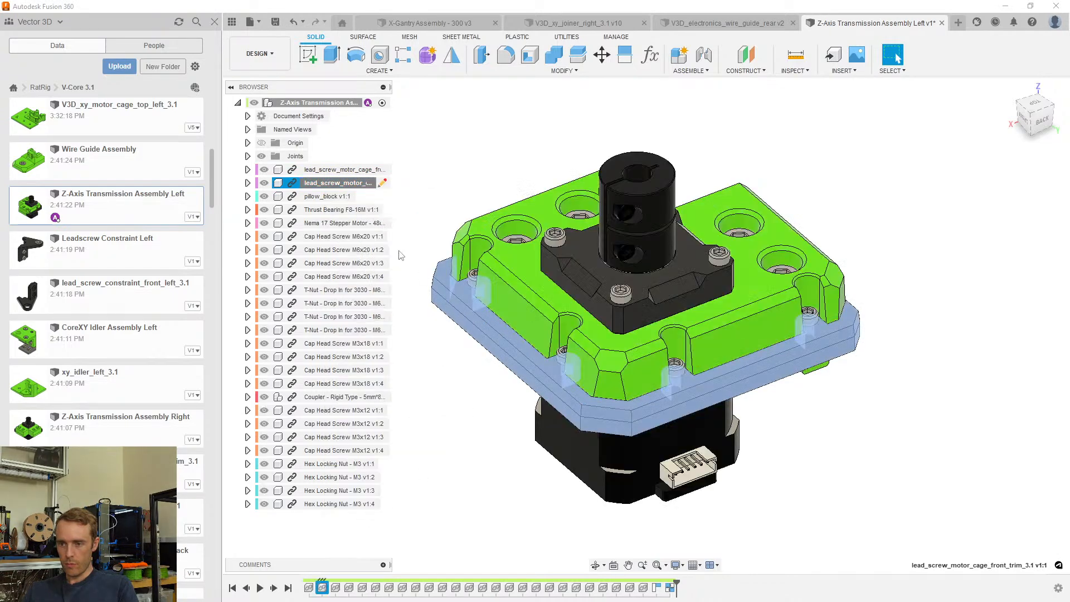
# Isolate the lead screw motor cage, its front trim plate and the pillow block in the assembly
pyautogui.click(339, 169)
pyautogui.keyDown('ctrl'); pyautogui.click(335, 183); pyautogui.keyUp('ctrl')
pyautogui.keyDown('ctrl'); pyautogui.click(332, 196); pyautogui.keyUp('ctrl')
pyautogui.rightClick(329, 197)
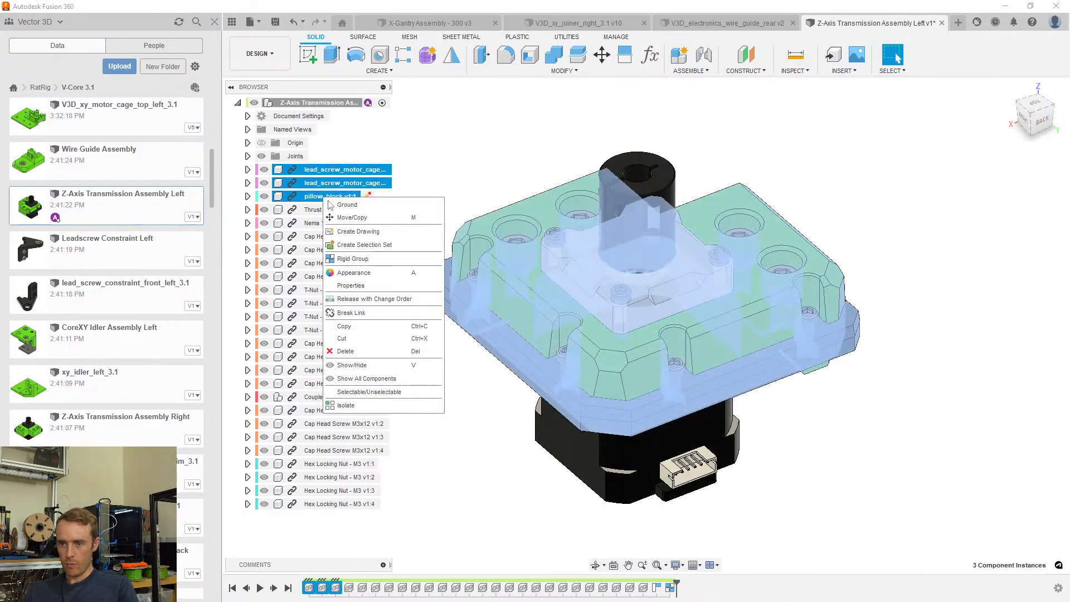
pyautogui.click(345, 405)
pyautogui.press('Escape')
# Examine the isolated motor cage, trim plate and pillow block from all sides, especially the underside's nut pockets, locating ridges and screw holes
pyautogui.keyDown('shift'); pyautogui.moveTo(607, 312); pyautogui.dragTo(564, 343, button='middle'); pyautogui.keyUp('shift')
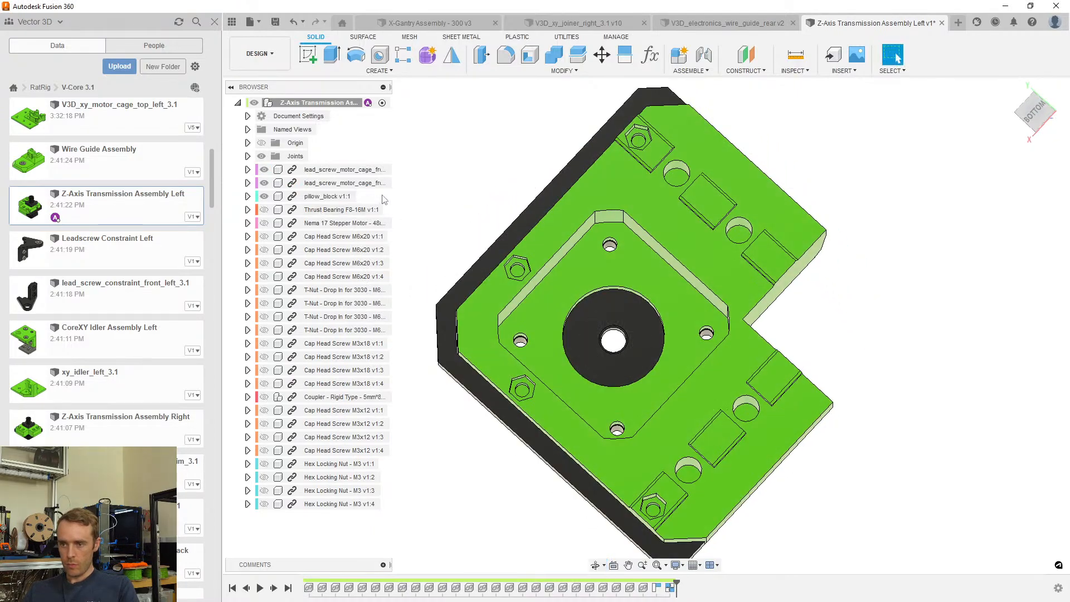
pyautogui.keyDown('shift'); pyautogui.moveTo(465, 213); pyautogui.dragTo(533, 235, button='middle'); pyautogui.keyUp('shift')
pyautogui.scroll(4, 527, 225)
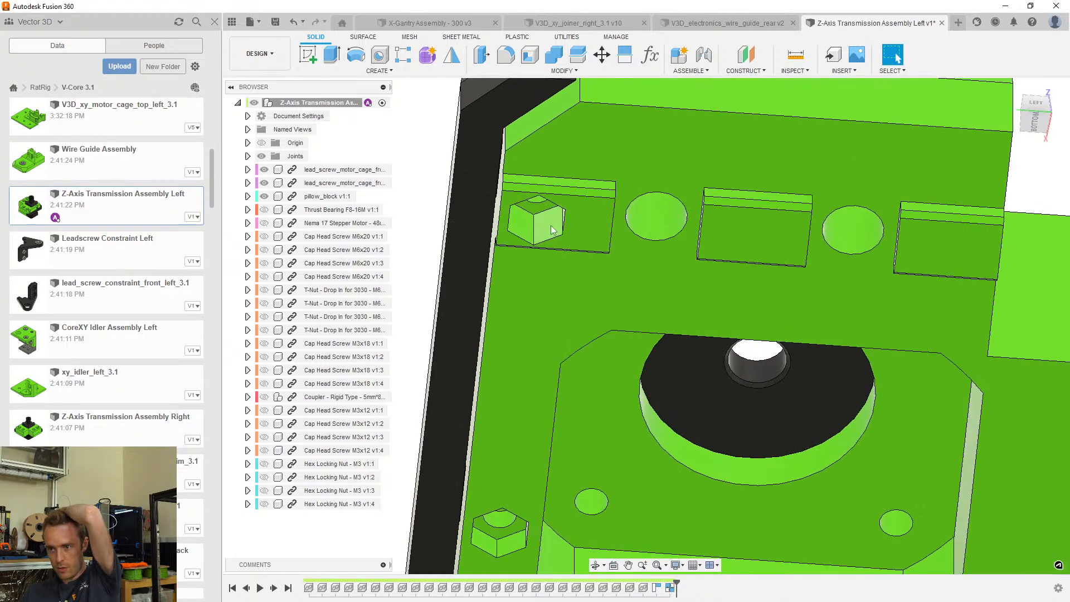
pyautogui.scroll(-2, 543, 230)
pyautogui.scroll(-5, 557, 229)
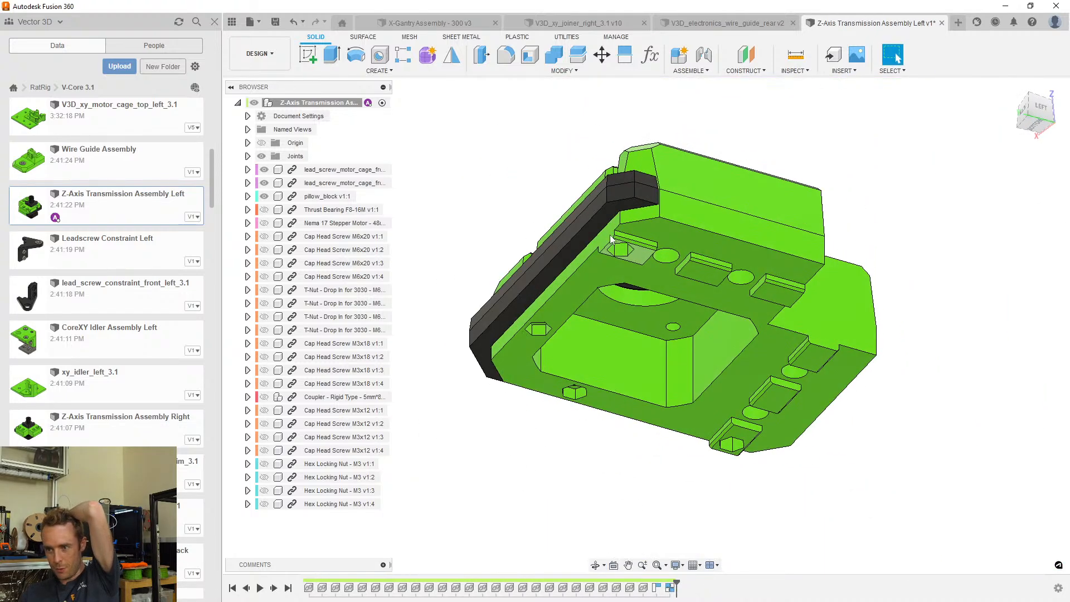
pyautogui.keyDown('shift'); pyautogui.moveTo(611, 240); pyautogui.dragTo(732, 193, button='middle'); pyautogui.keyUp('shift')
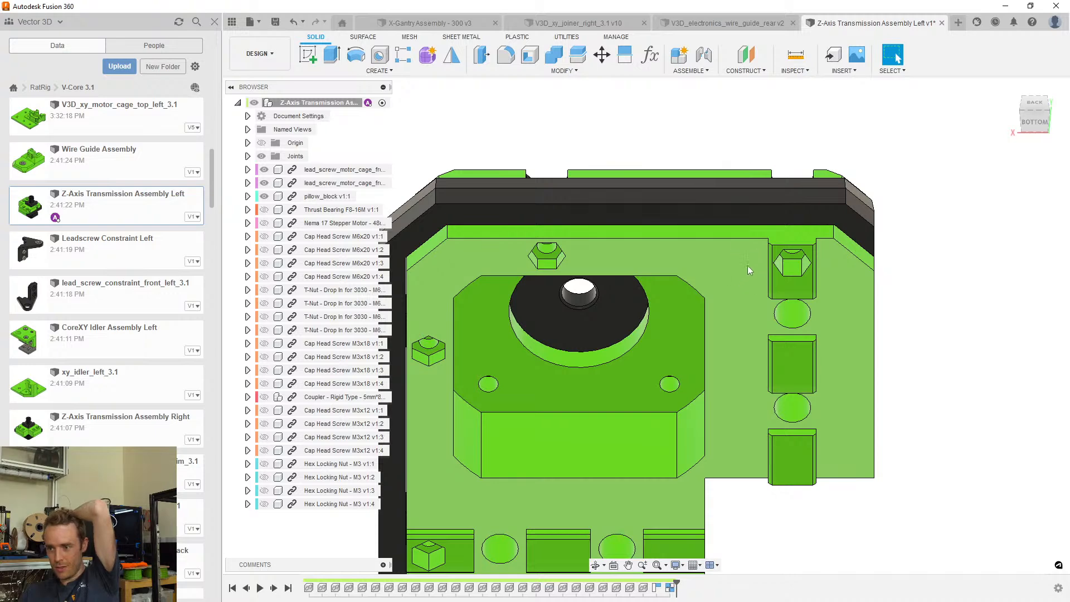
pyautogui.keyDown('shift'); pyautogui.moveTo(737, 259); pyautogui.dragTo(896, 57, button='middle'); pyautogui.keyUp('shift')
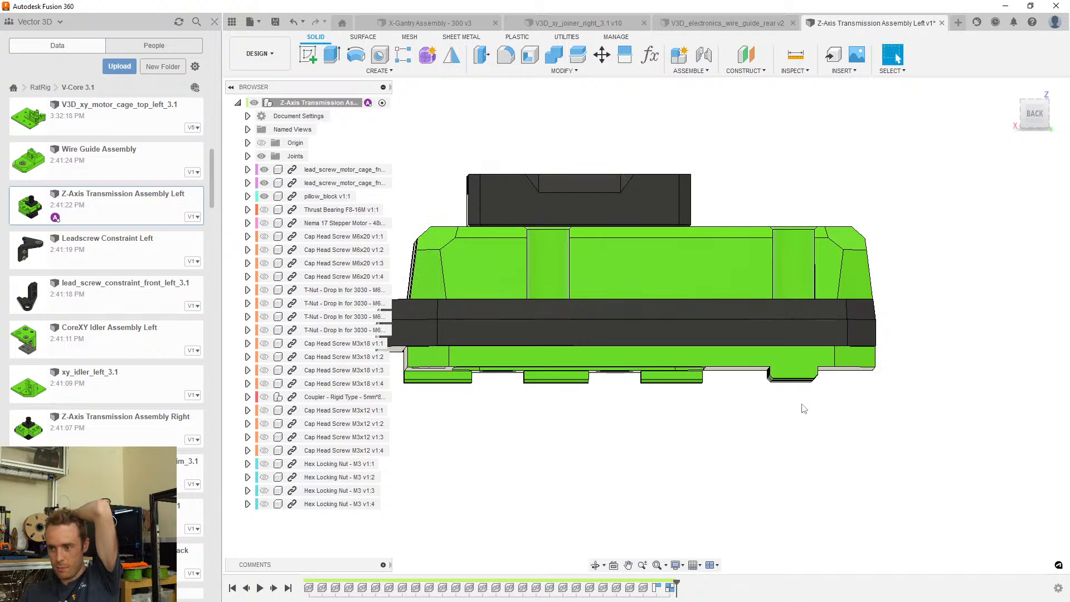
pyautogui.keyDown('shift'); pyautogui.moveTo(802, 370); pyautogui.dragTo(789, 245, button='middle'); pyautogui.keyUp('shift')
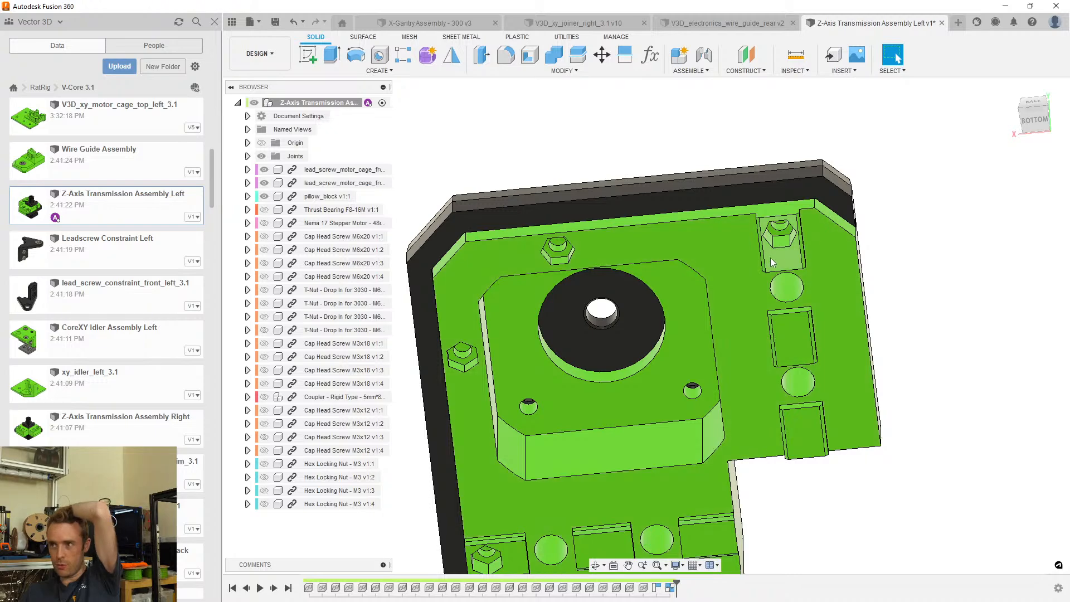
pyautogui.keyDown('shift'); pyautogui.moveTo(777, 239); pyautogui.dragTo(854, 478, button='middle'); pyautogui.keyUp('shift')
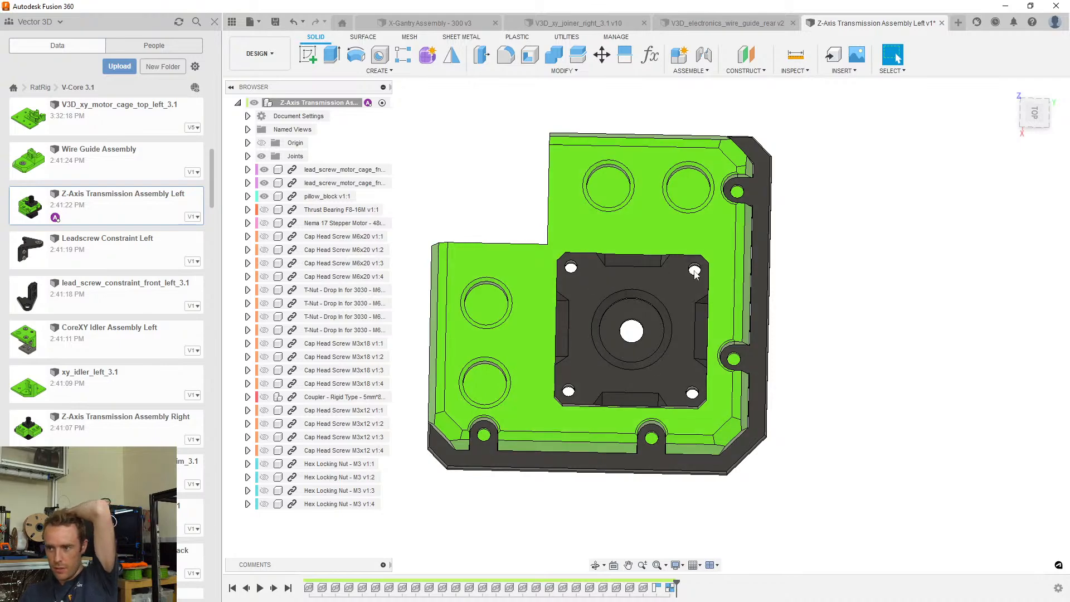
pyautogui.keyDown('shift'); pyautogui.moveTo(695, 273); pyautogui.dragTo(579, 176, button='middle'); pyautogui.keyUp('shift')
pyautogui.keyDown('shift'); pyautogui.moveTo(670, 201); pyautogui.dragTo(776, 194, button='middle'); pyautogui.keyUp('shift')
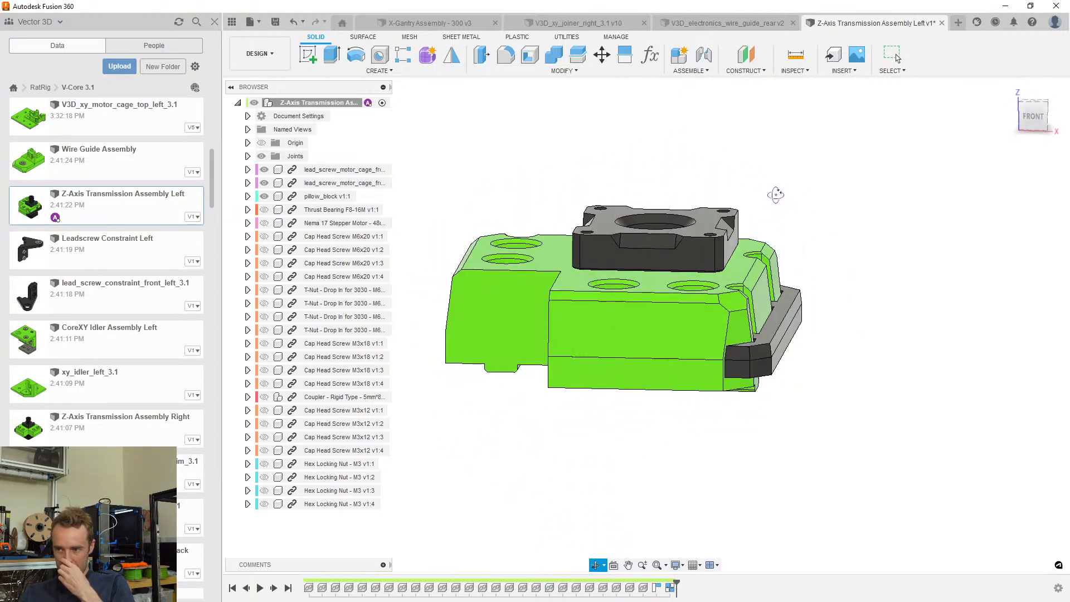
# Measure the angle between the motor cage's flat upper face and the adjoining sloped corner face
pyautogui.scroll(5, 778, 234)
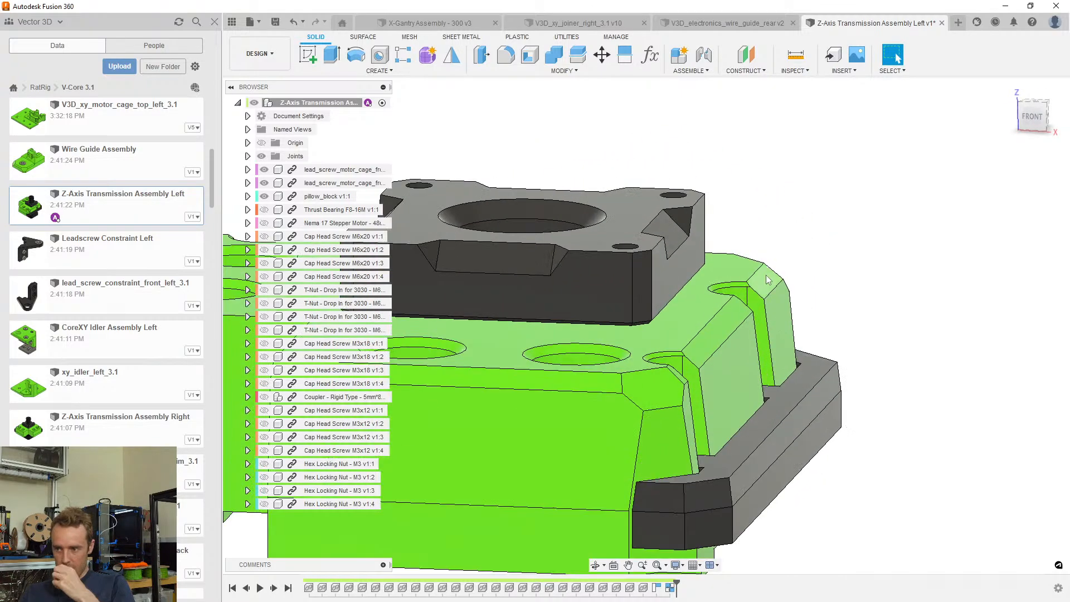
pyautogui.click(757, 277)
pyautogui.press('i')
pyautogui.click(746, 275)
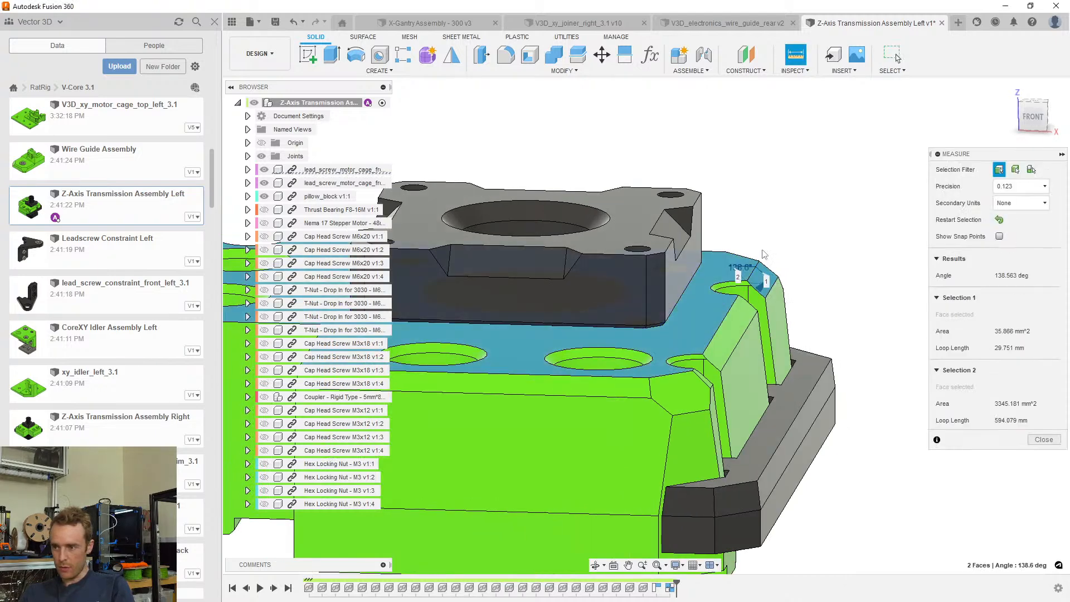
pyautogui.scroll(6, 740, 317)
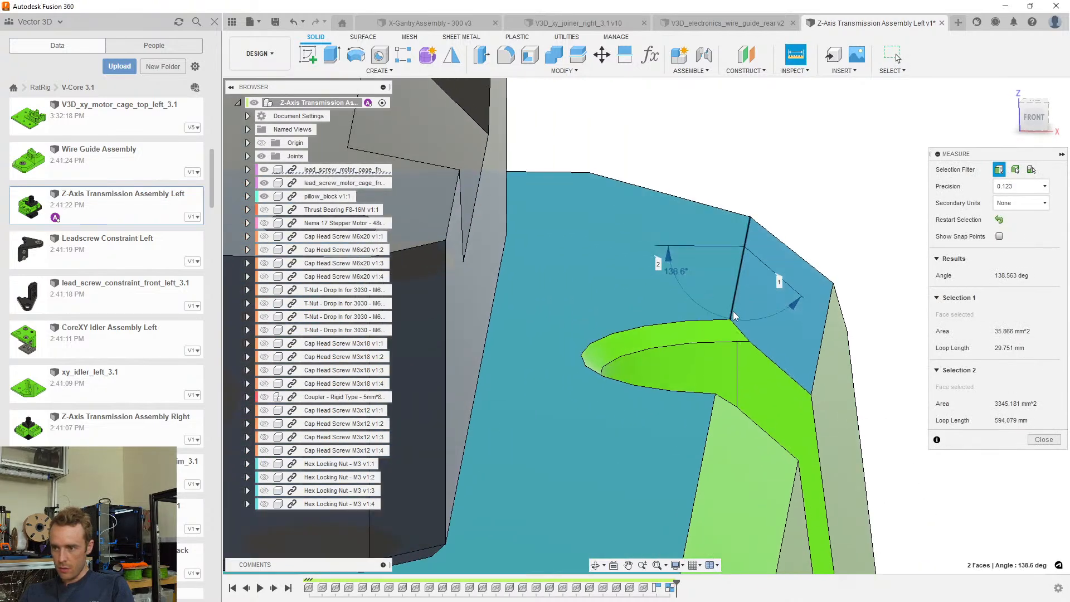
pyautogui.scroll(-8, 747, 302)
pyautogui.press('Escape')
# Show the Nema 17 stepper motor together with the isolated parts, as seen from the underside
pyautogui.keyDown('shift'); pyautogui.moveTo(746, 302); pyautogui.dragTo(592, 351, button='middle'); pyautogui.keyUp('shift')
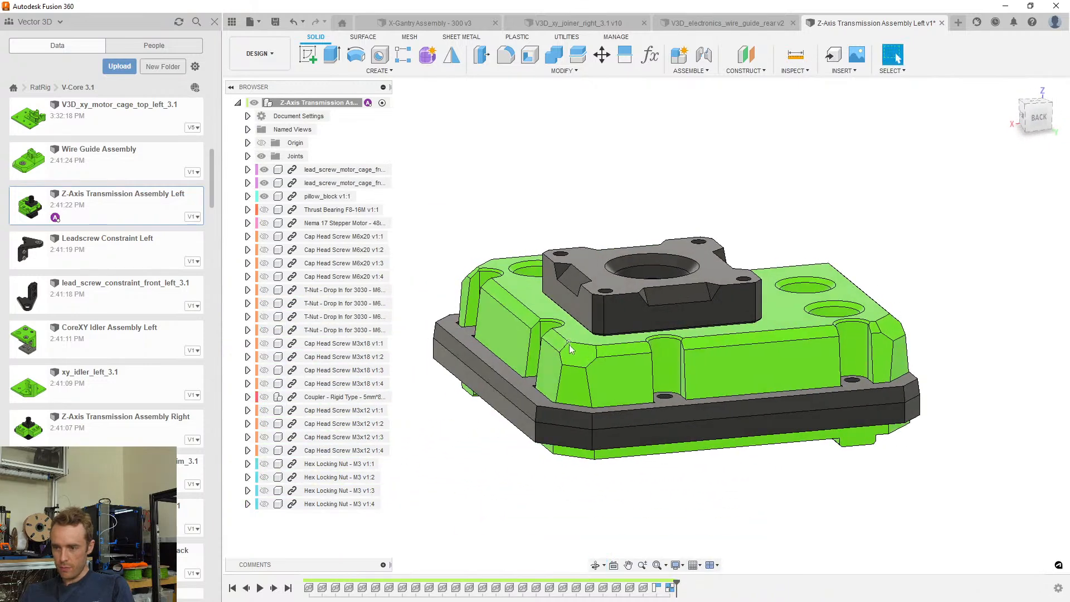
pyautogui.scroll(-3, 571, 348)
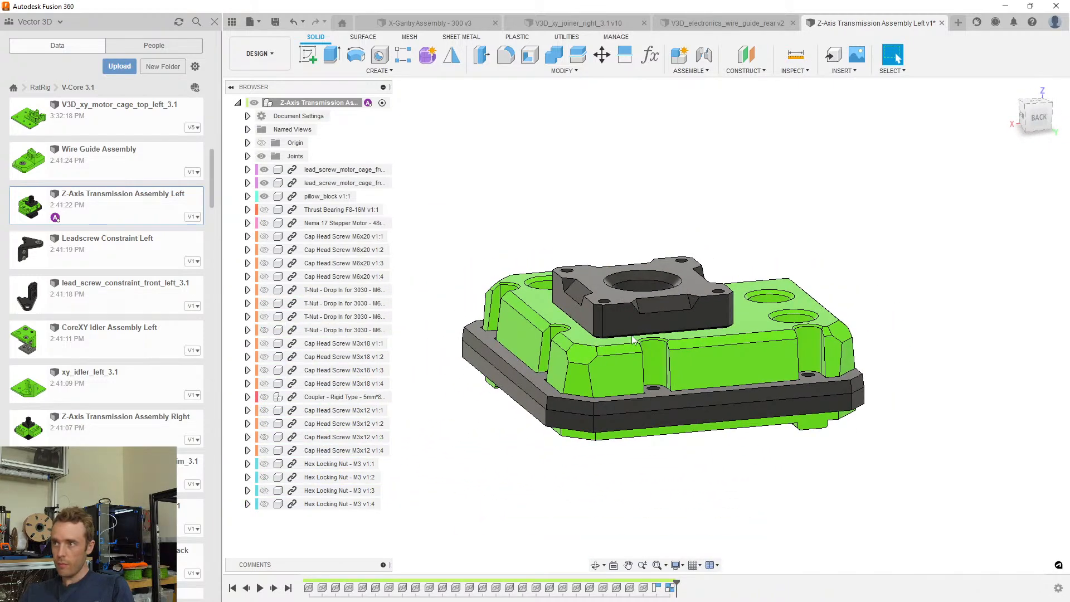
pyautogui.keyDown('shift'); pyautogui.moveTo(621, 335); pyautogui.dragTo(672, 179, button='middle'); pyautogui.keyUp('shift')
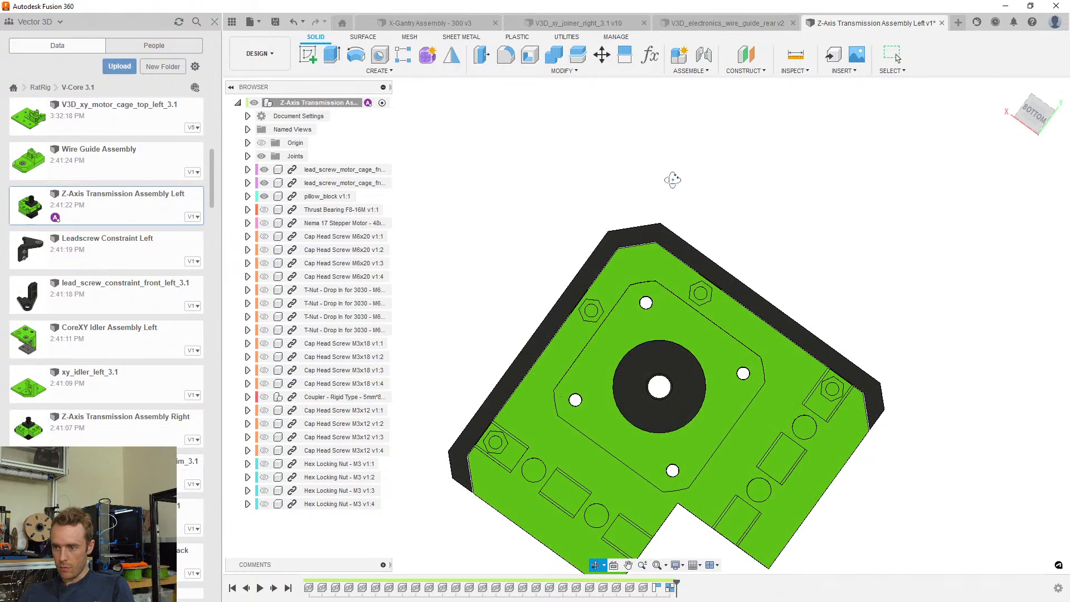
pyautogui.press('Escape')
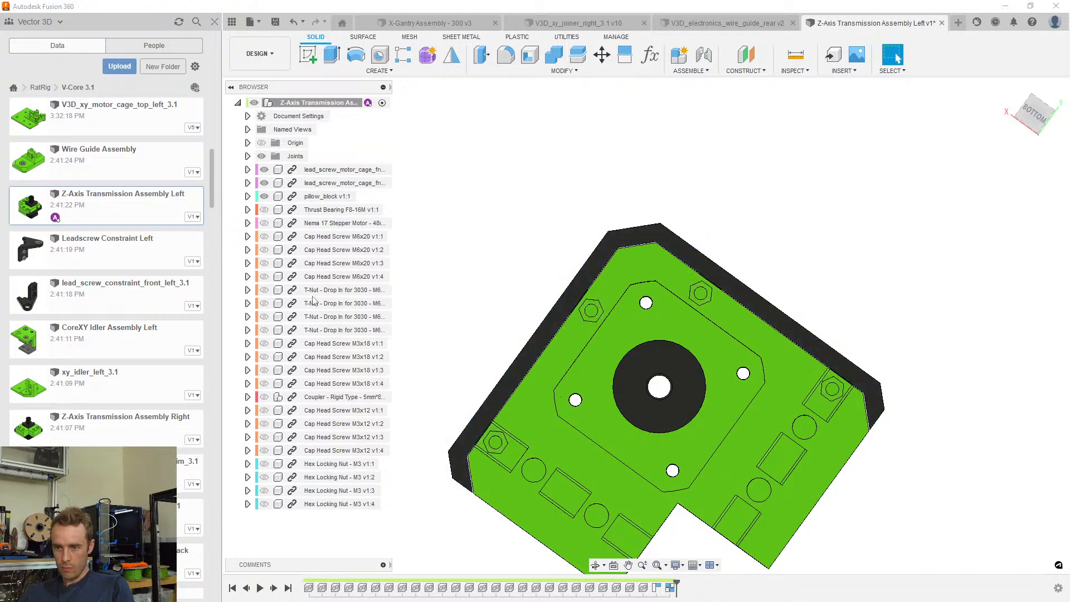
pyautogui.click(264, 223)
pyautogui.scroll(4, 612, 320)
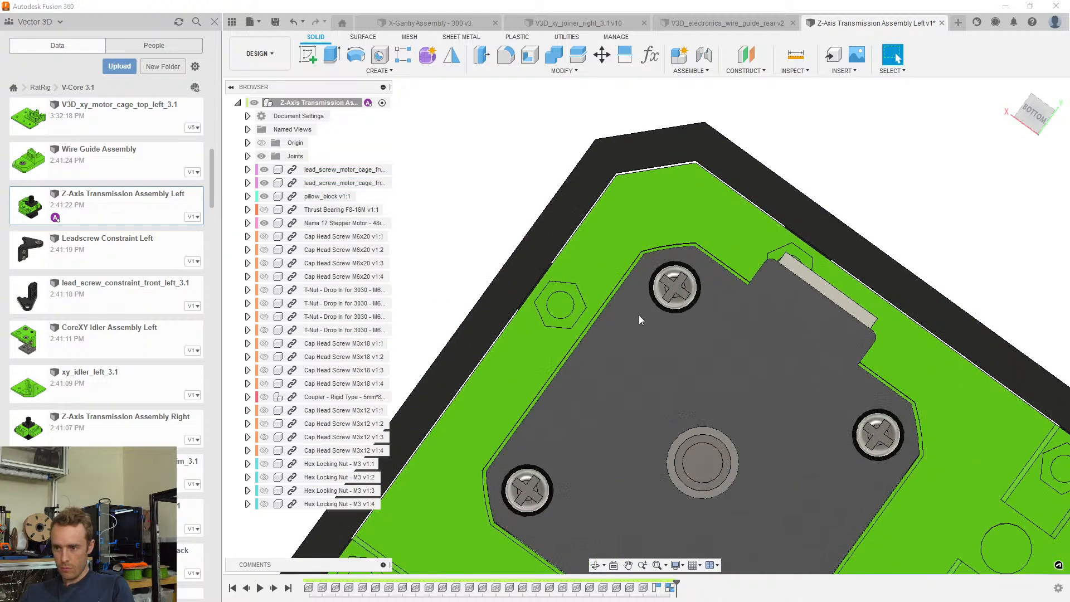
pyautogui.scroll(6, 623, 199)
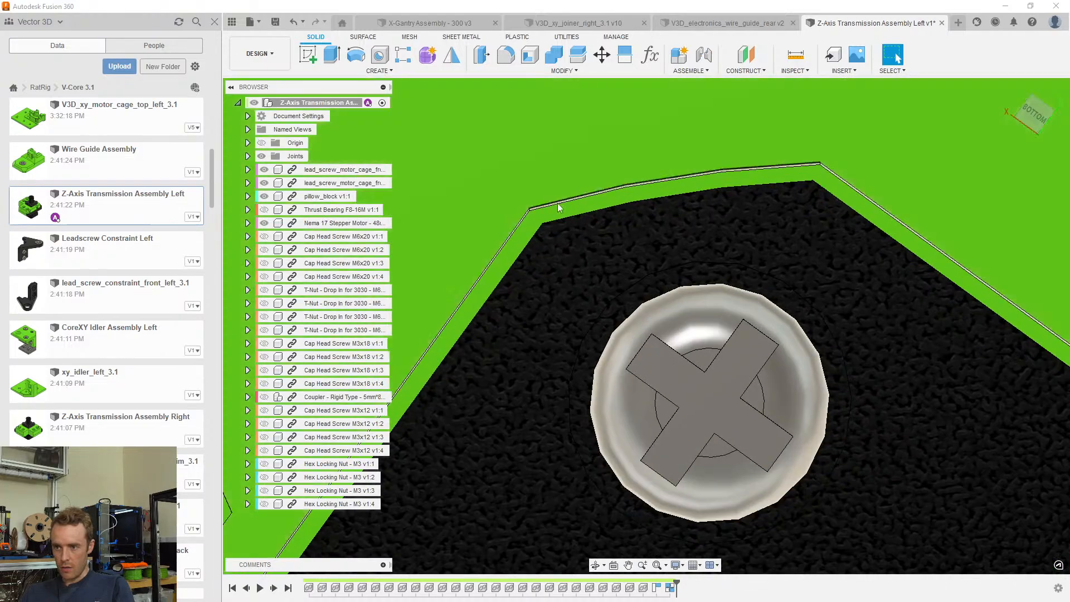
# Examine the gap between the stepper motor's corners and the motor cage pocket from directly below
pyautogui.scroll(-2, 637, 263)
pyautogui.scroll(-5, 637, 263)
pyautogui.keyDown('shift'); pyautogui.moveTo(669, 370); pyautogui.dragTo(720, 286, button='middle'); pyautogui.keyUp('shift')
pyautogui.keyDown('shift'); pyautogui.moveTo(714, 273); pyautogui.dragTo(738, 269, button='middle'); pyautogui.keyUp('shift')
pyautogui.click(1036, 108)
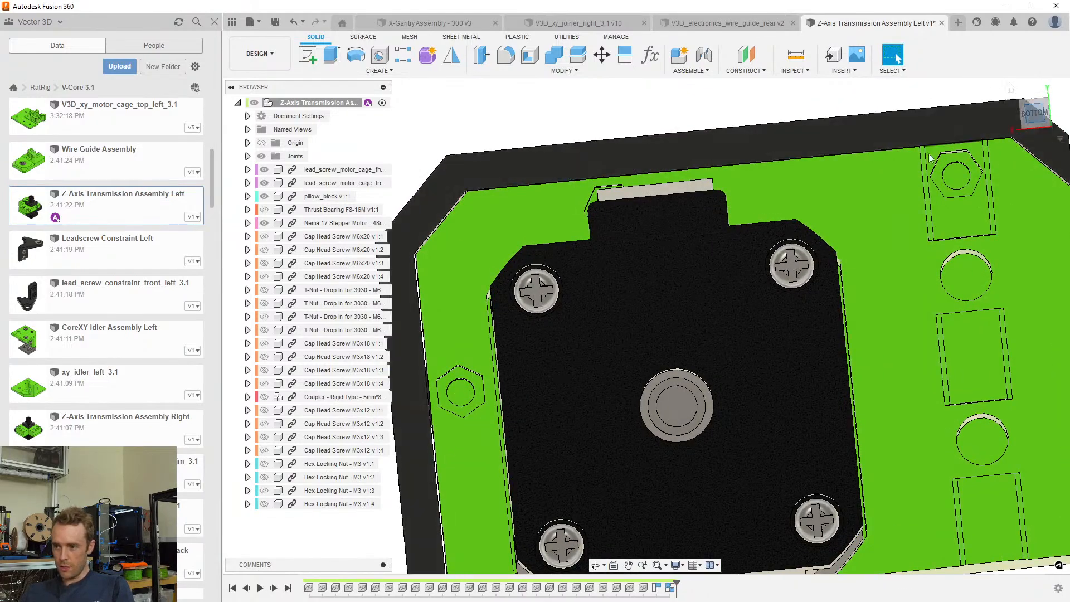
pyautogui.scroll(5, 845, 238)
pyautogui.scroll(4, 844, 237)
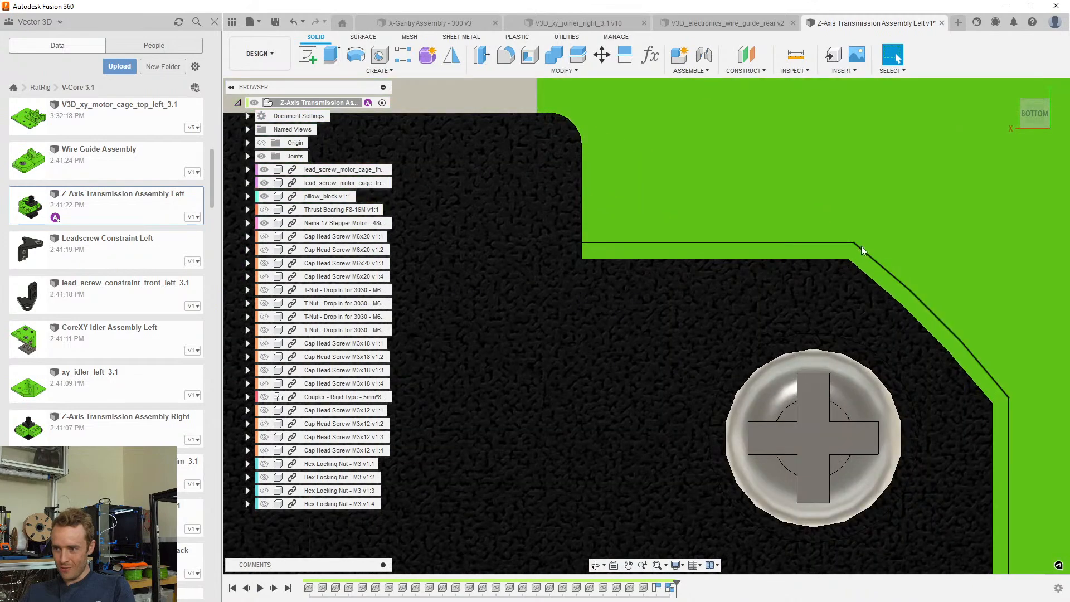
pyautogui.scroll(6, 854, 269)
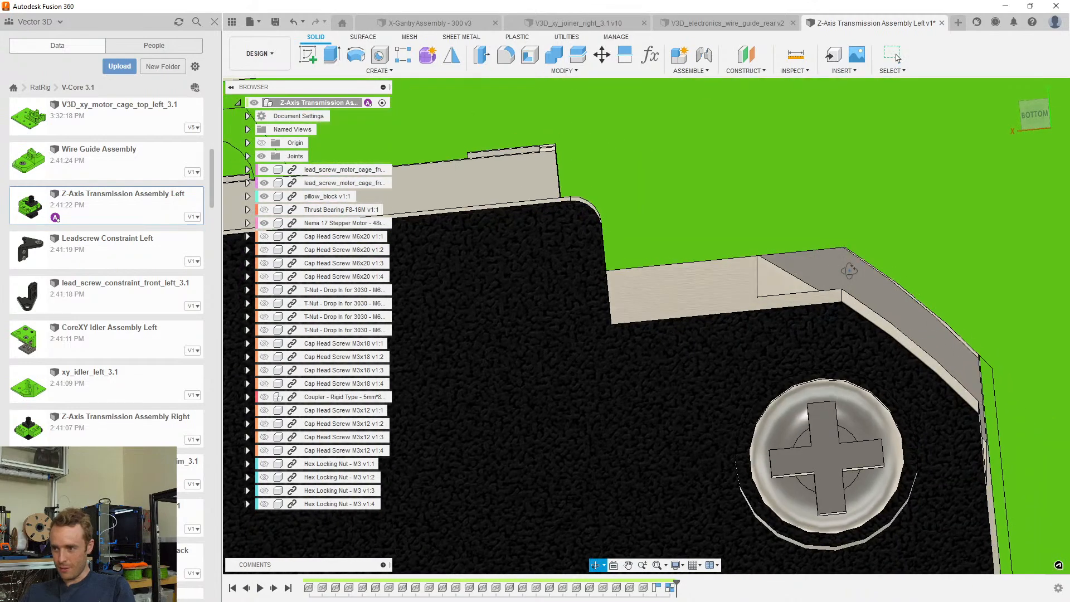
# Measure the clearance between the stepper motor's curved corner face and the matching corner face of the motor cage pocket
pyautogui.click(857, 262)
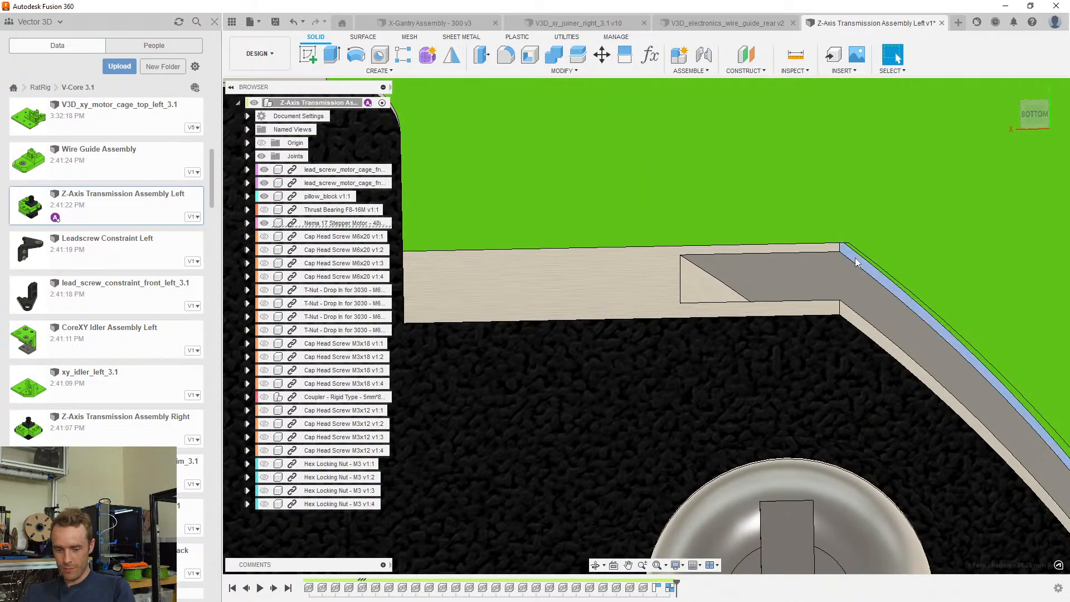
pyautogui.press('i')
pyautogui.keyDown('shift'); pyautogui.moveTo(856, 261); pyautogui.dragTo(853, 312, button='middle'); pyautogui.keyUp('shift')
pyautogui.scroll(-5, 811, 269)
pyautogui.scroll(5, 832, 294)
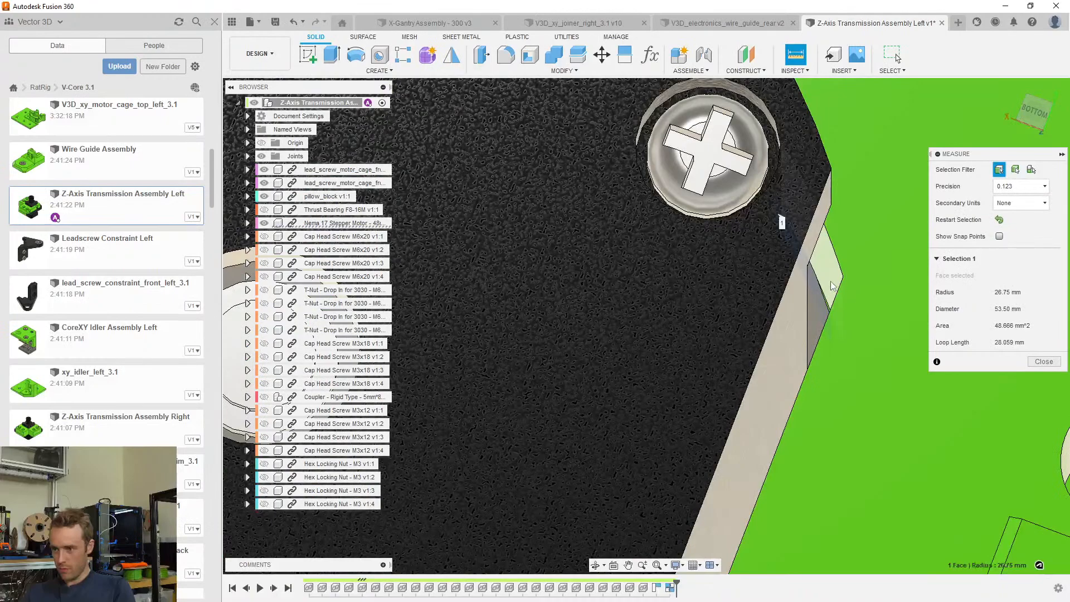
pyautogui.click(830, 285)
pyautogui.scroll(-6, 827, 282)
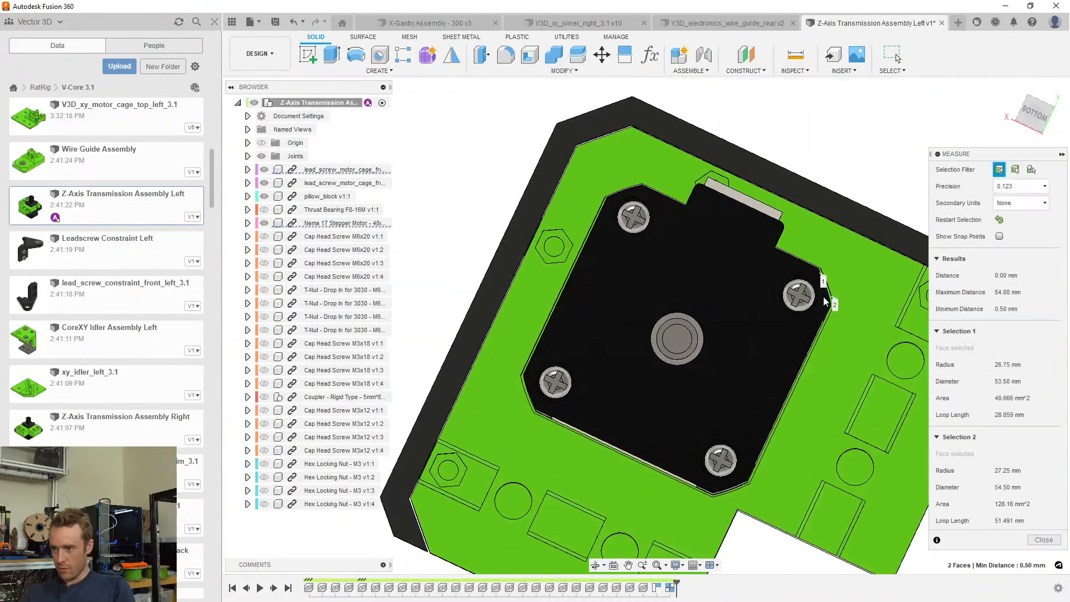
pyautogui.moveTo(764, 315); pyautogui.dragTo(685, 289, button='middle')
pyautogui.scroll(3, 700, 285)
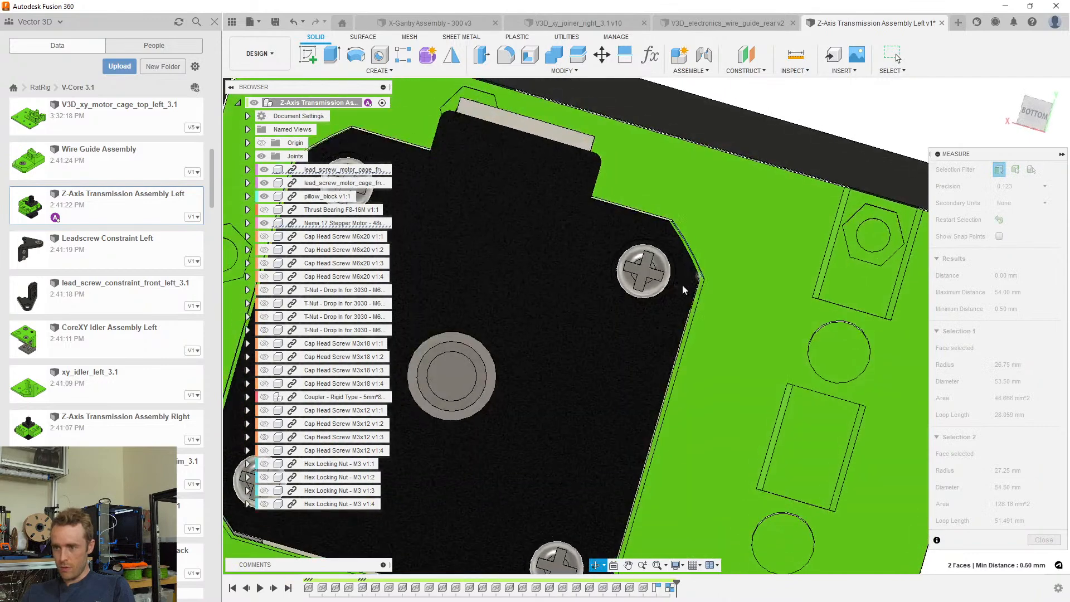
pyautogui.click(1034, 113)
pyautogui.scroll(-4, 734, 242)
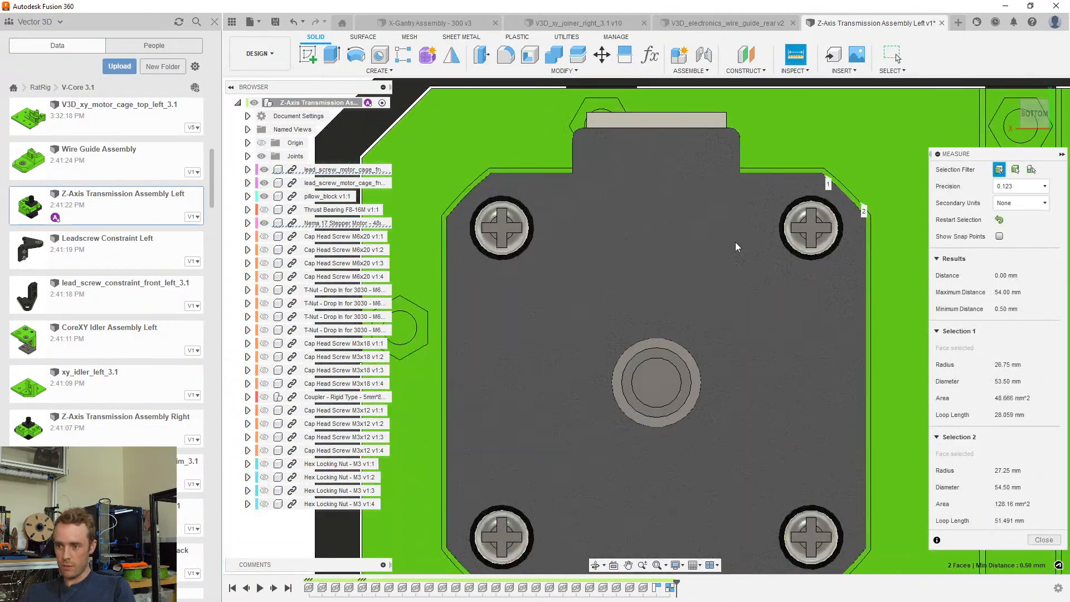
pyautogui.press('Escape')
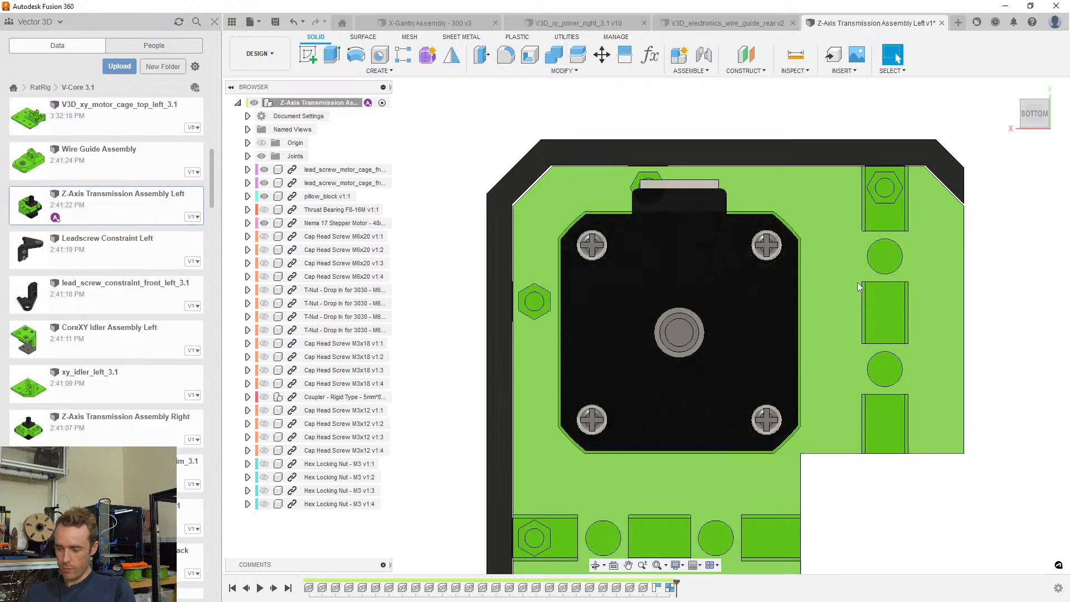
# Measure the distance from the motor cage's inner notch side face to the nearby screw hole between the underside's locating ridges
pyautogui.scroll(-2, 865, 285)
pyautogui.moveTo(865, 285); pyautogui.dragTo(813, 202, button='middle')
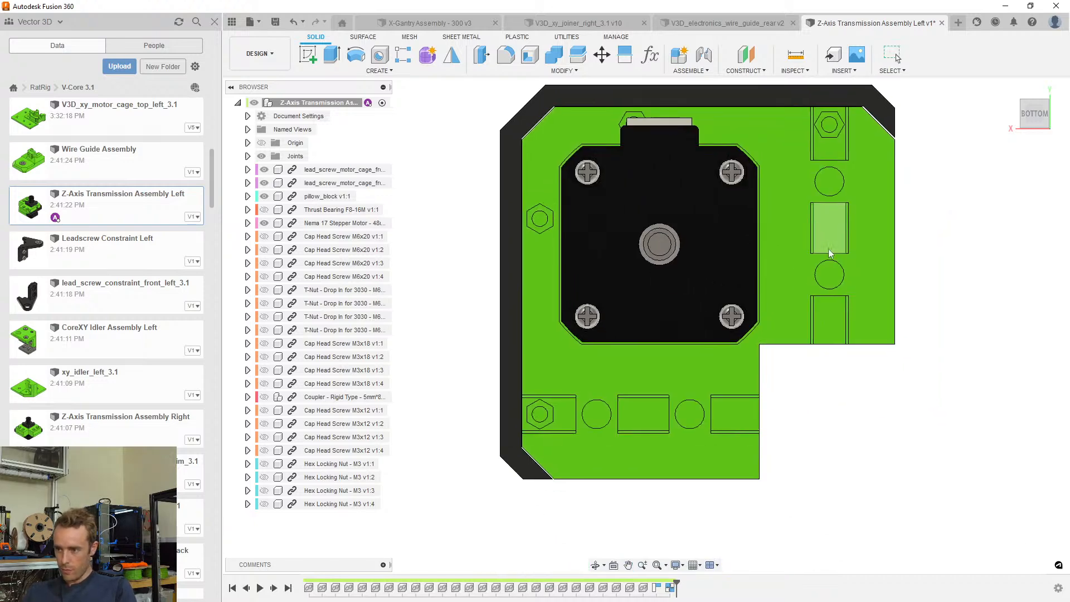
pyautogui.keyDown('shift'); pyautogui.moveTo(830, 312); pyautogui.dragTo(813, 252, button='middle'); pyautogui.keyUp('shift')
pyautogui.press('i')
pyautogui.scroll(2, 747, 379)
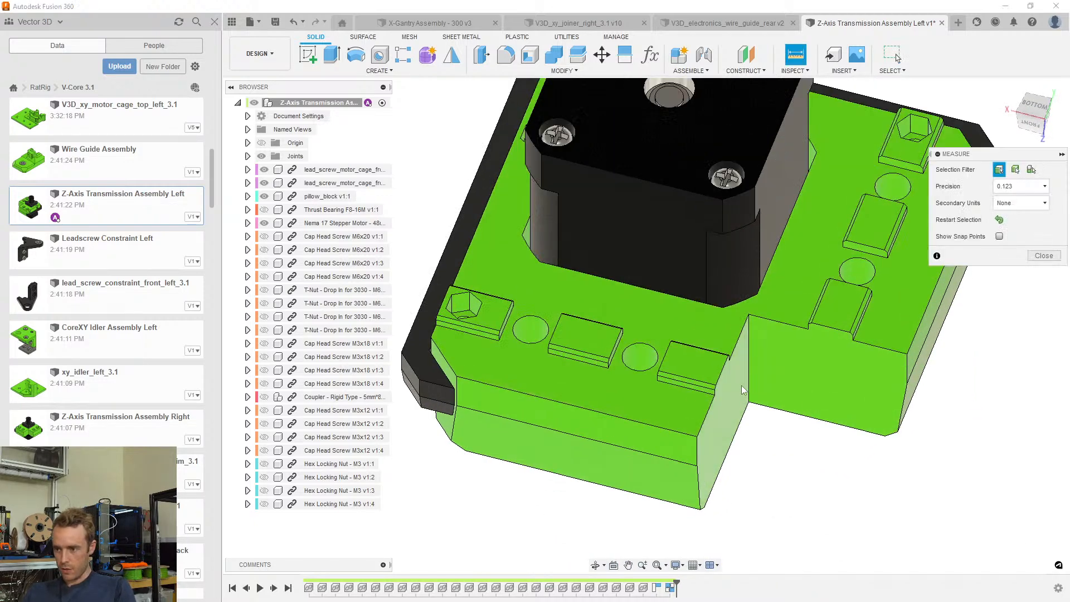
pyautogui.click(738, 384)
pyautogui.keyDown('shift'); pyautogui.moveTo(866, 371); pyautogui.dragTo(836, 350, button='middle'); pyautogui.keyUp('shift')
pyautogui.scroll(-3, 903, 356)
pyautogui.scroll(4, 788, 307)
pyautogui.keyDown('shift'); pyautogui.moveTo(788, 307); pyautogui.dragTo(800, 290, button='middle'); pyautogui.keyUp('shift')
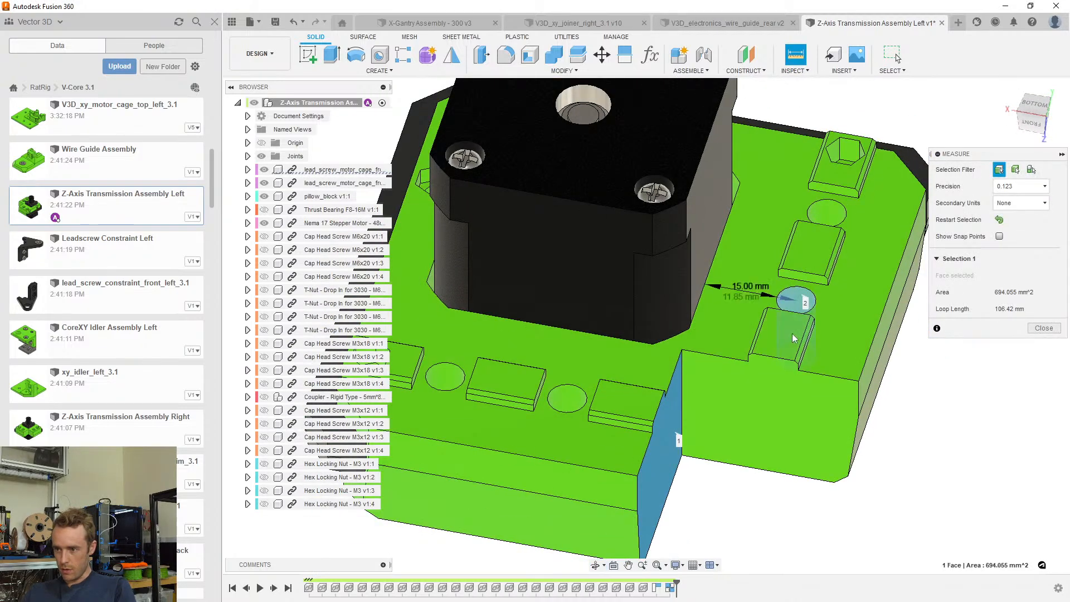
pyautogui.keyDown('shift'); pyautogui.moveTo(792, 333); pyautogui.dragTo(797, 366, button='middle'); pyautogui.keyUp('shift')
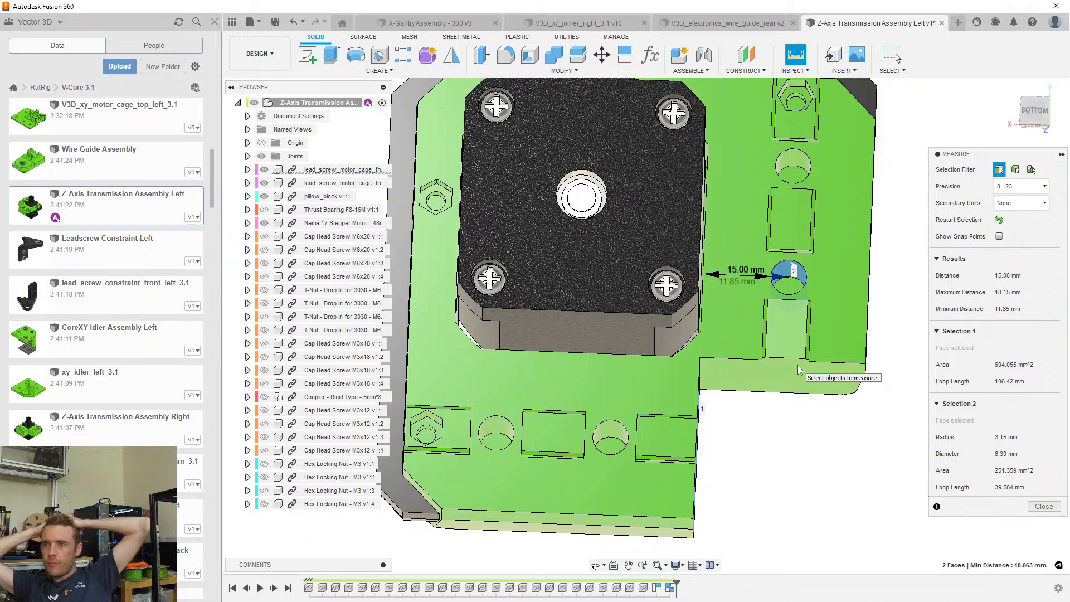
# Measure the slanted side face of the motor cage beside the stepper motor, and end the measurement
pyautogui.click(733, 436)
pyautogui.scroll(-4, 733, 437)
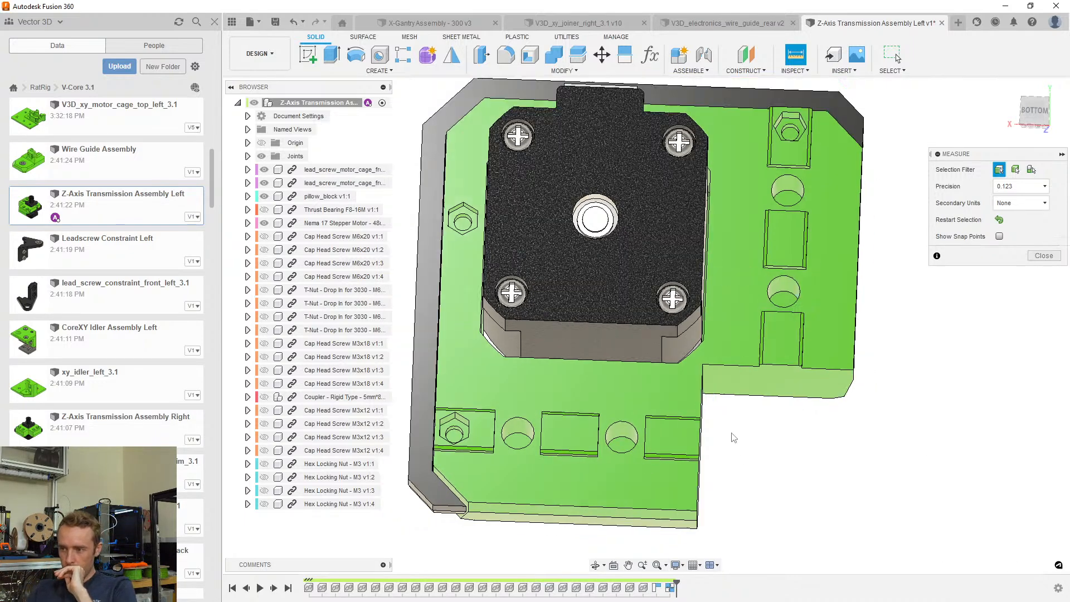
pyautogui.scroll(3, 660, 325)
pyautogui.keyDown('shift'); pyautogui.moveTo(661, 330); pyautogui.dragTo(777, 347, button='middle'); pyautogui.keyUp('shift')
pyautogui.click(777, 347)
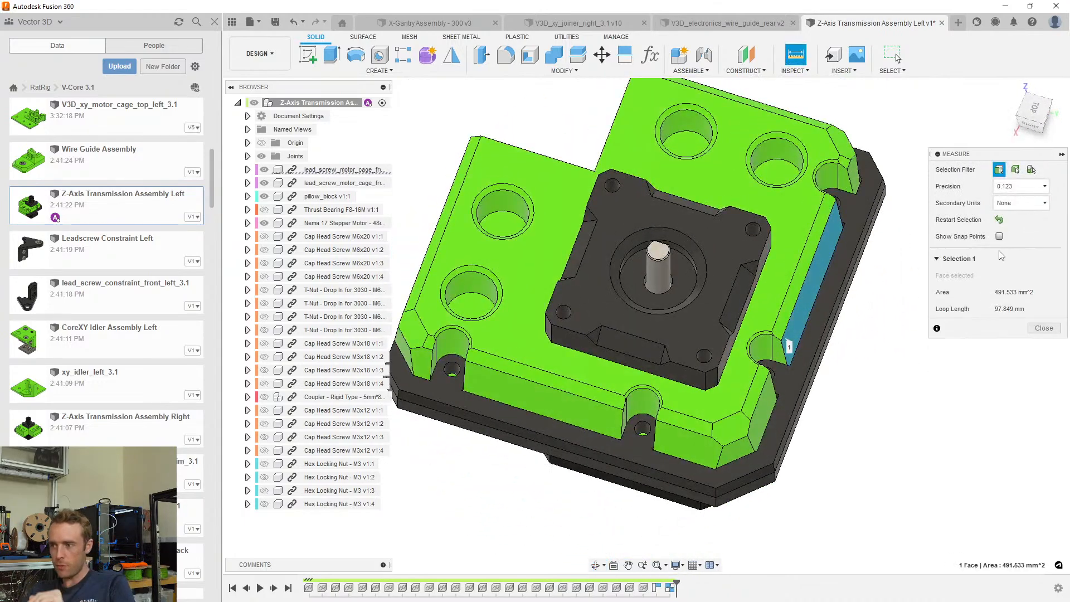
pyautogui.click(1039, 330)
pyautogui.scroll(-3, 936, 345)
pyautogui.moveTo(901, 346); pyautogui.dragTo(839, 361, button='middle')
pyautogui.keyDown('shift'); pyautogui.moveTo(838, 361); pyautogui.dragTo(838, 312, button='middle'); pyautogui.keyUp('shift')
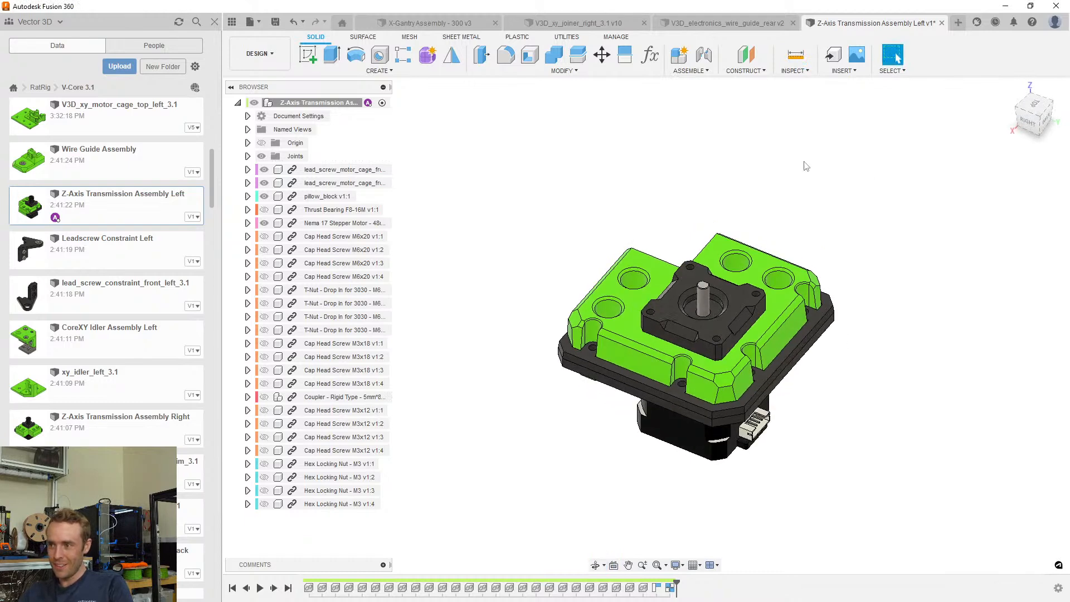
# Open the x_endstop_block_3.1 design from the V-Core 3.1 project folder
pyautogui.scroll(-3, 111, 260)
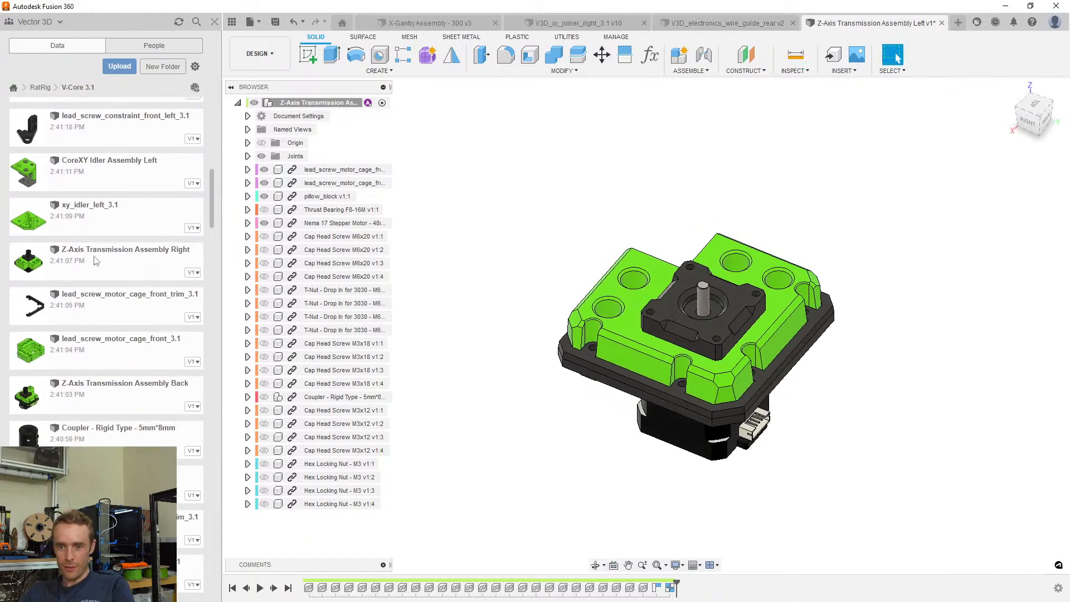
pyautogui.scroll(-2, 102, 329)
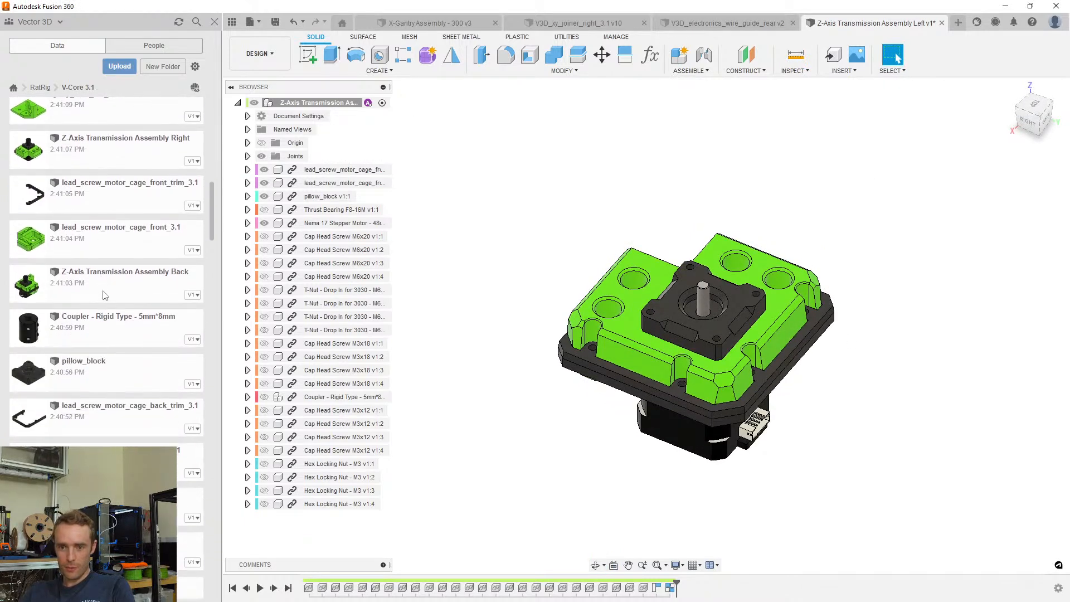
pyautogui.scroll(-3, 105, 284)
pyautogui.scroll(-3, 117, 268)
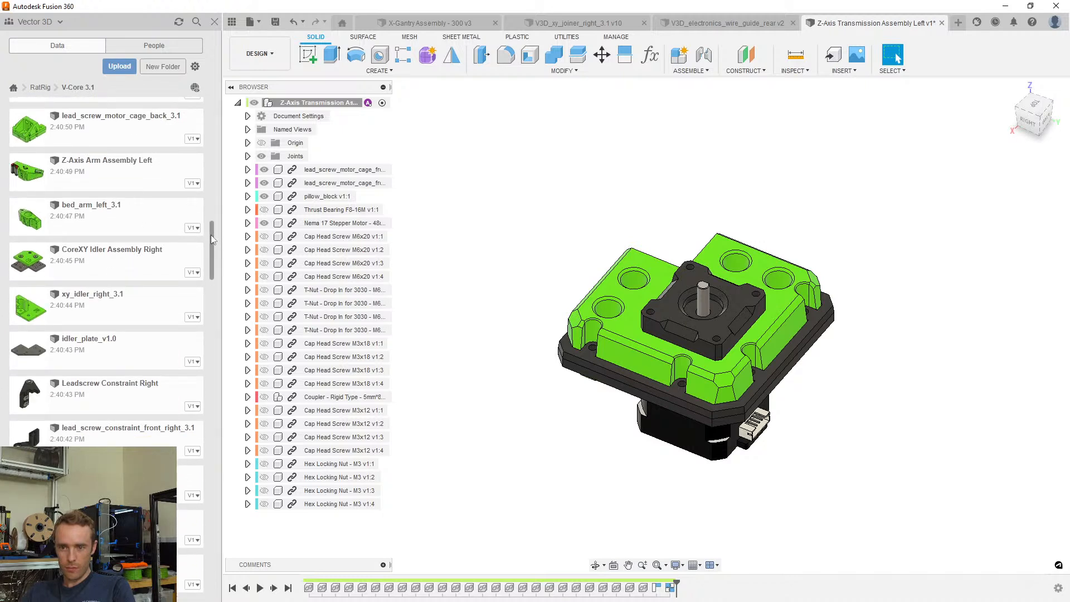
pyautogui.moveTo(211, 235); pyautogui.dragTo(206, 289)
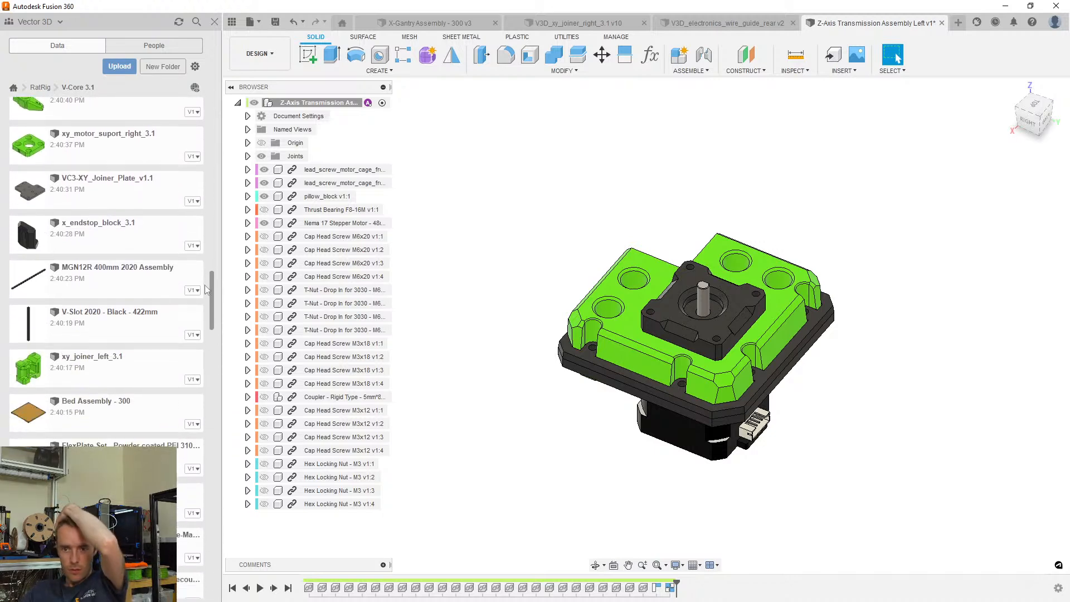
pyautogui.rightClick(156, 243)
pyautogui.click(167, 246)
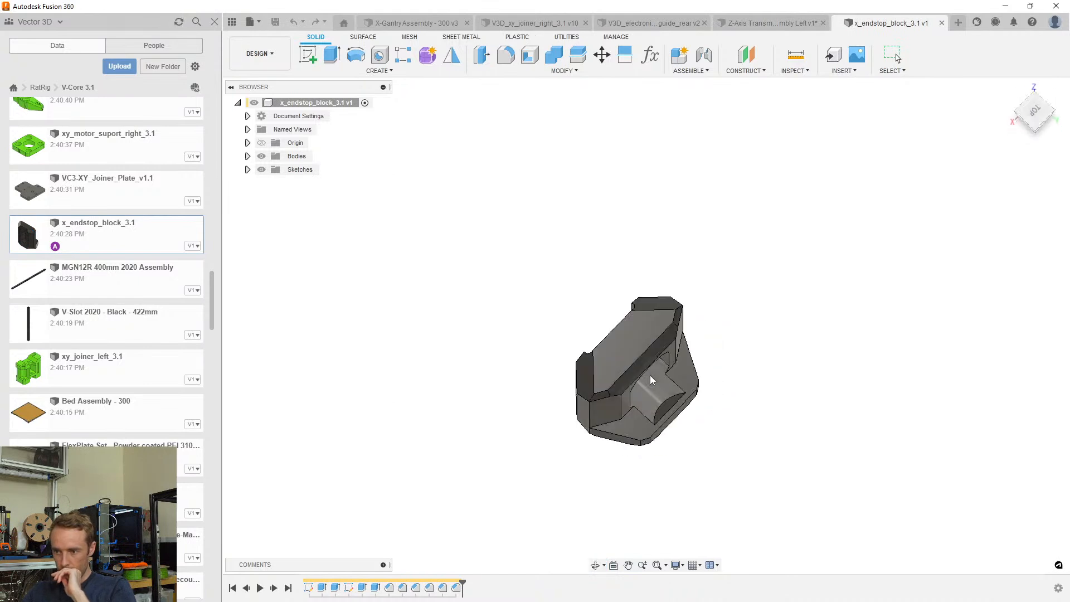
# Examine the x endstop block from behind, above and the side, focusing on its slotted screw recess and lower lip
pyautogui.keyDown('shift'); pyautogui.moveTo(703, 411); pyautogui.dragTo(635, 333, button='middle'); pyautogui.keyUp('shift')
pyautogui.scroll(3, 641, 329)
pyautogui.scroll(-5, 639, 325)
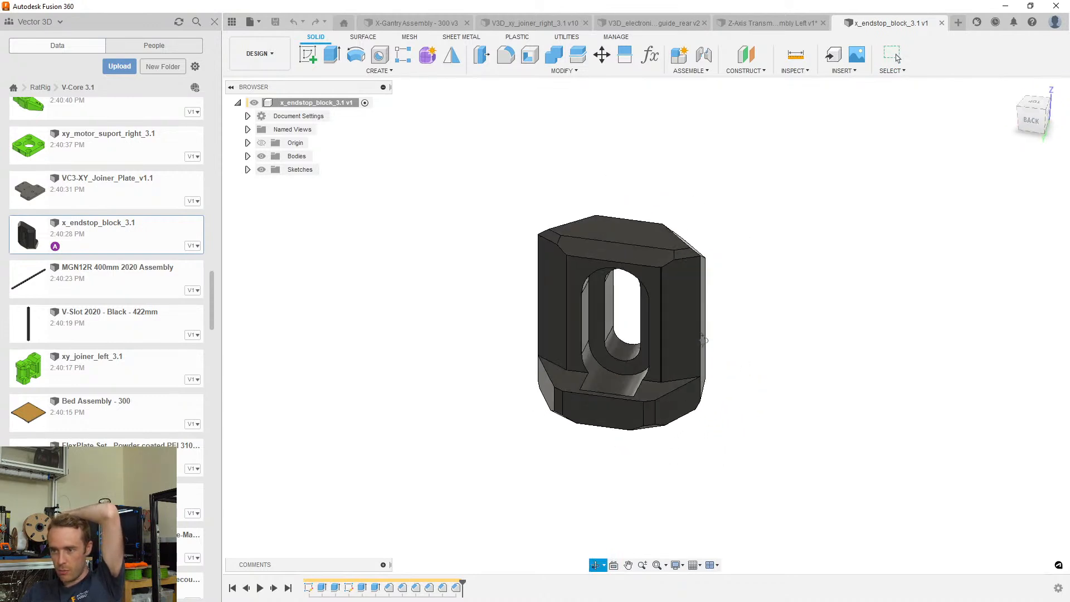
pyautogui.keyDown('shift'); pyautogui.moveTo(847, 324); pyautogui.dragTo(809, 303, button='middle'); pyautogui.keyUp('shift')
pyautogui.scroll(3, 695, 416)
pyautogui.click(696, 416)
pyautogui.keyDown('shift'); pyautogui.moveTo(696, 416); pyautogui.dragTo(733, 490, button='middle'); pyautogui.keyUp('shift')
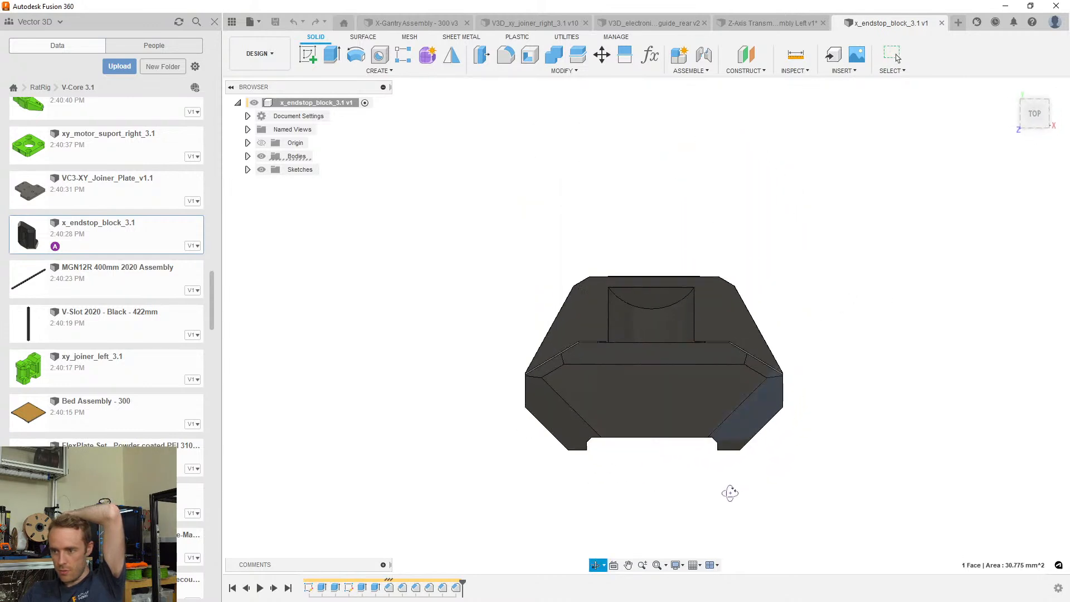
pyautogui.keyDown('shift'); pyautogui.moveTo(595, 441); pyautogui.dragTo(610, 357, button='middle'); pyautogui.keyUp('shift')
pyautogui.keyDown('shift'); pyautogui.moveTo(561, 282); pyautogui.dragTo(484, 324, button='middle'); pyautogui.keyUp('shift')
pyautogui.scroll(3, 612, 407)
pyautogui.keyDown('shift'); pyautogui.moveTo(613, 406); pyautogui.dragTo(601, 323, button='middle'); pyautogui.keyUp('shift')
# Try to extend the slot's recess out through the block's lower lip by extruding the recessed ledge face around the slot
pyautogui.click(661, 369)
pyautogui.press('e')
pyautogui.press('Escape')
pyautogui.click(635, 351)
pyautogui.click(608, 331)
pyautogui.press('e')
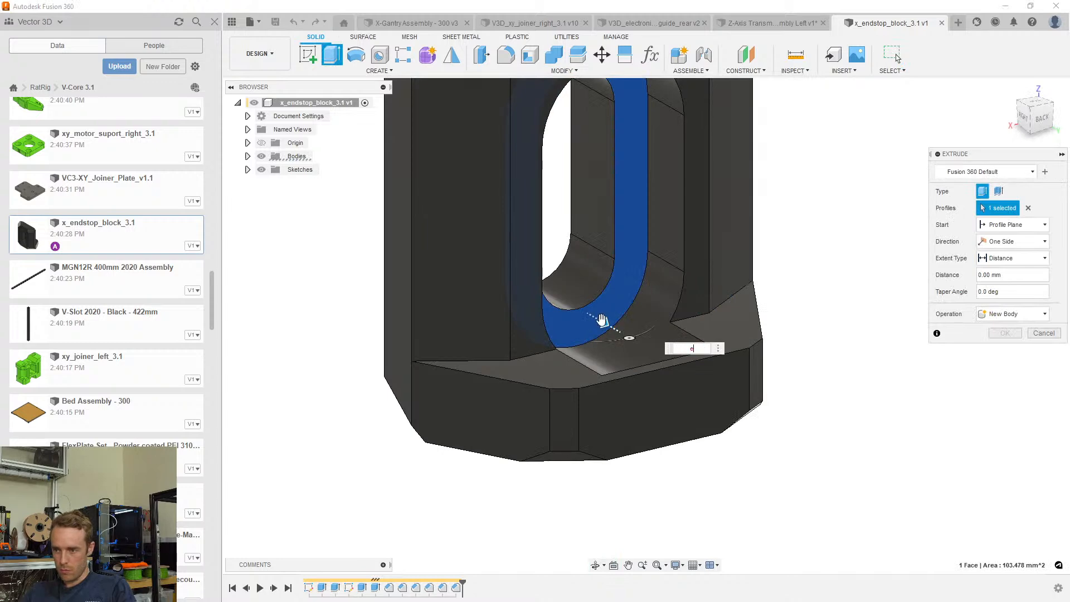
pyautogui.moveTo(602, 320); pyautogui.dragTo(713, 386)
pyautogui.click(1004, 350)
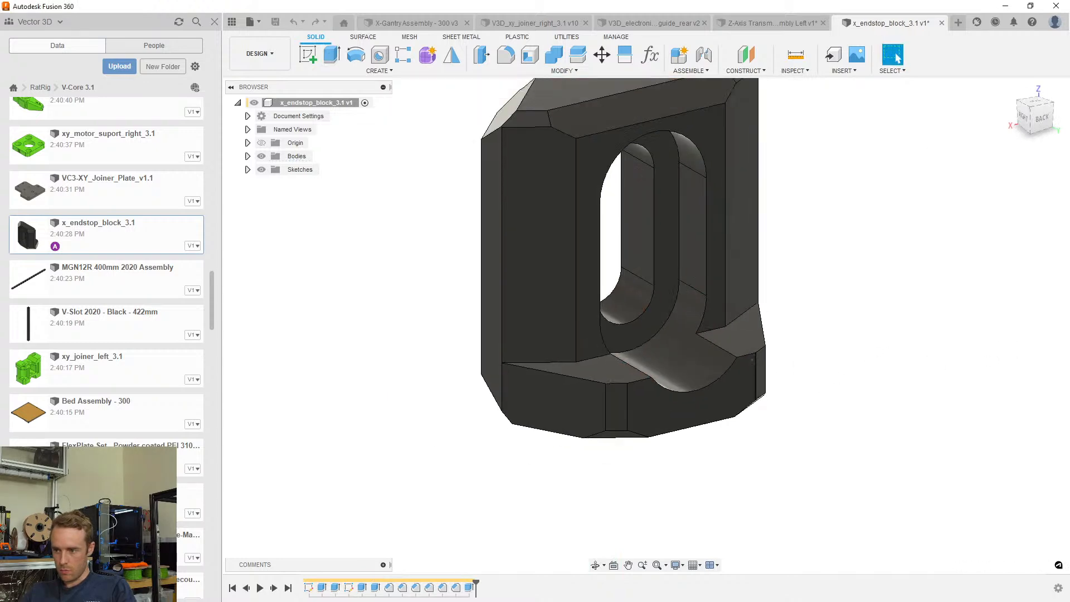
# Undo the slot extrusion and close the x_endstop_block_3.1 design
pyautogui.keyDown('shift'); pyautogui.moveTo(791, 356); pyautogui.dragTo(823, 299, button='middle'); pyautogui.keyUp('shift')
pyautogui.hotkey('ctrl', 'z')
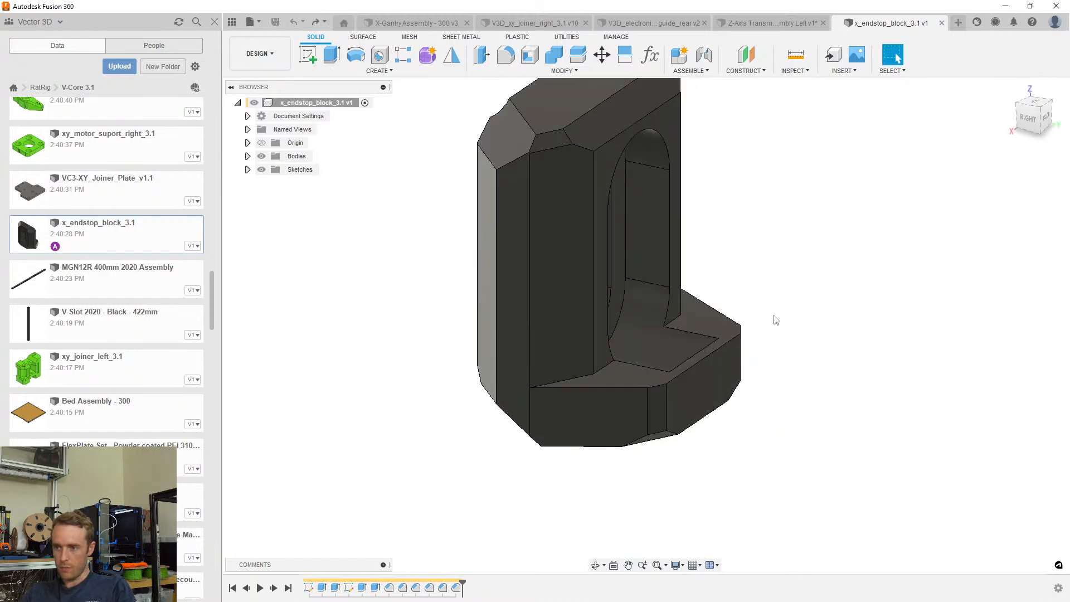
pyautogui.click(941, 23)
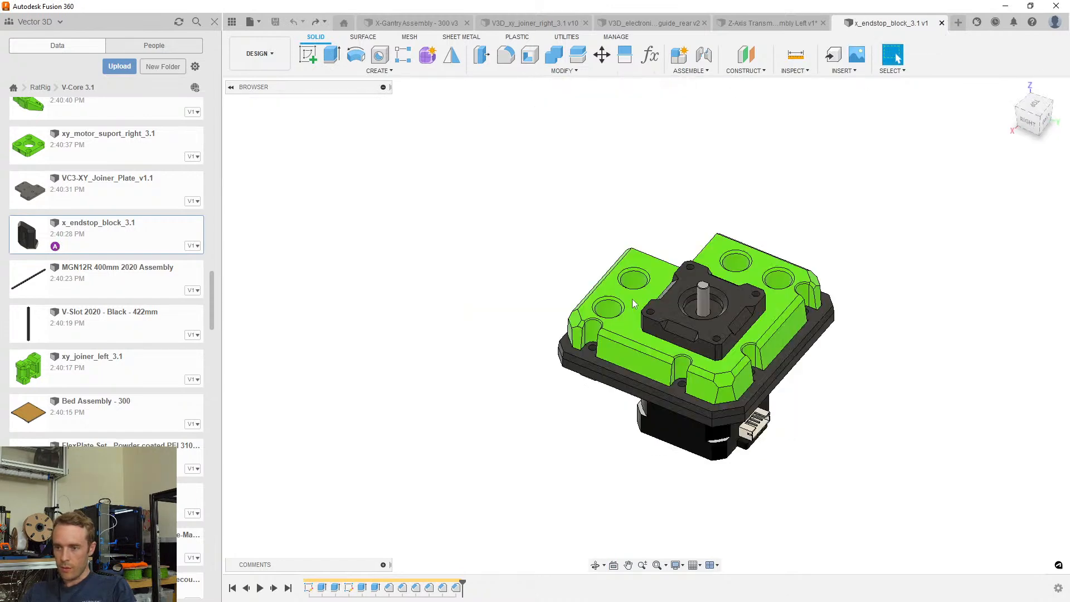
# Open the y_max_endstop_block_3.1 design from the V-Core 3.1 project folder
pyautogui.scroll(-3, 97, 362)
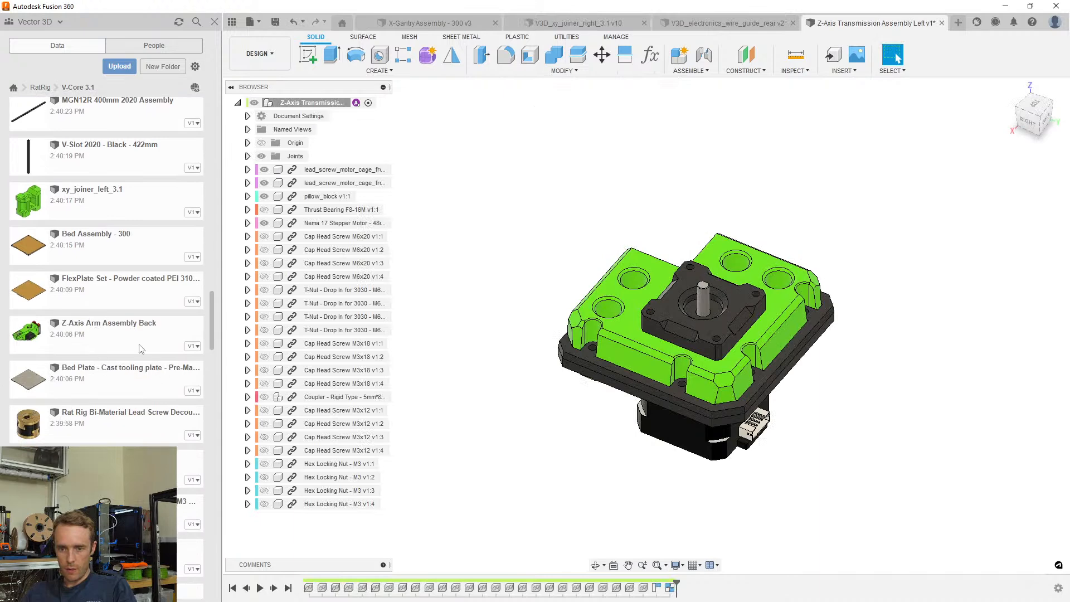
pyautogui.scroll(-4, 116, 342)
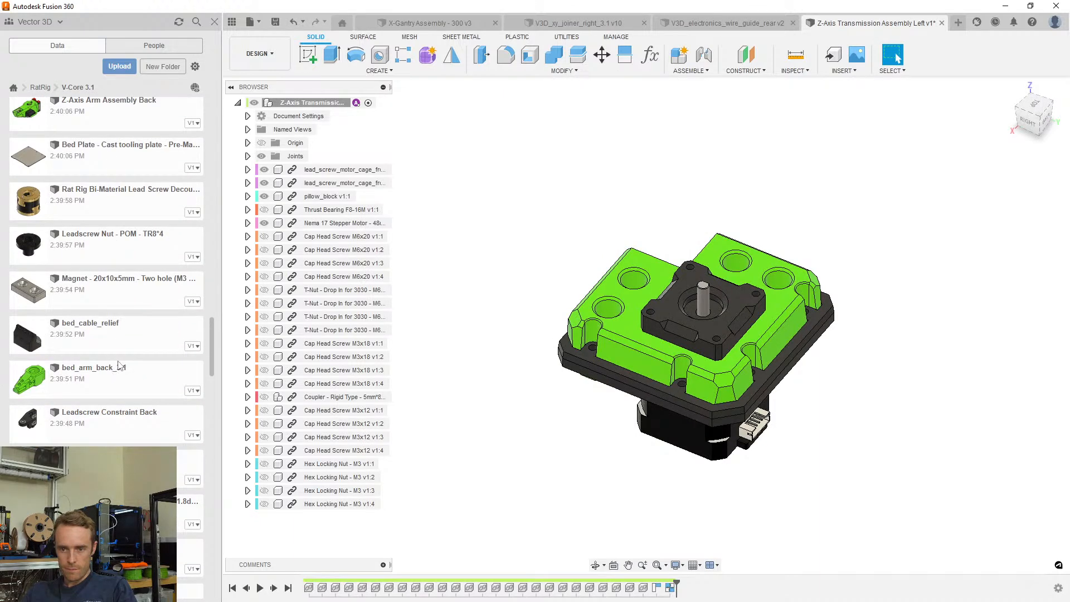
pyautogui.scroll(-3, 118, 365)
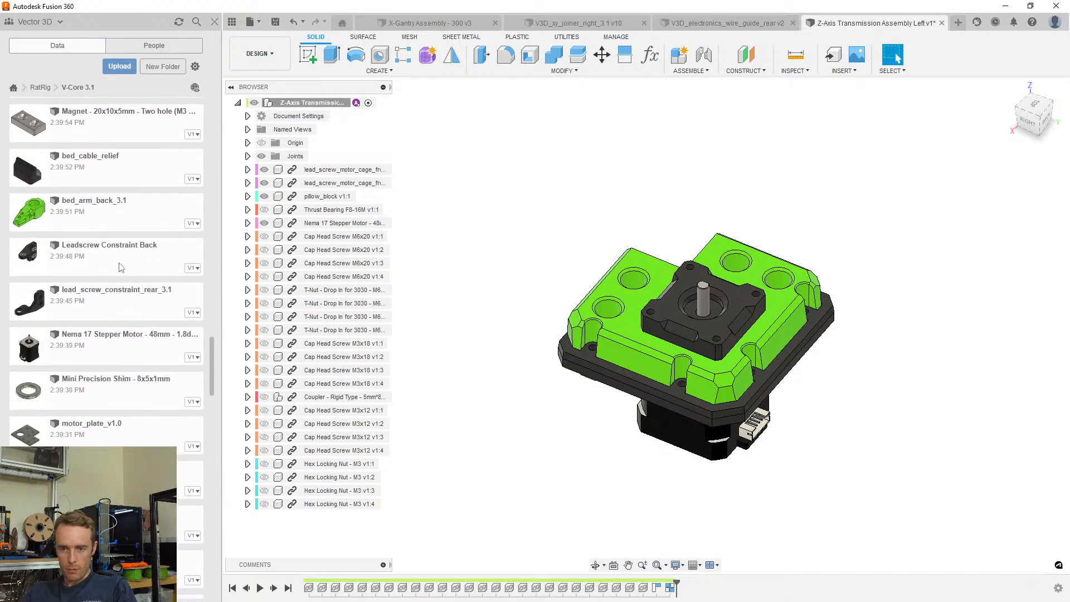
pyautogui.scroll(-7, 119, 334)
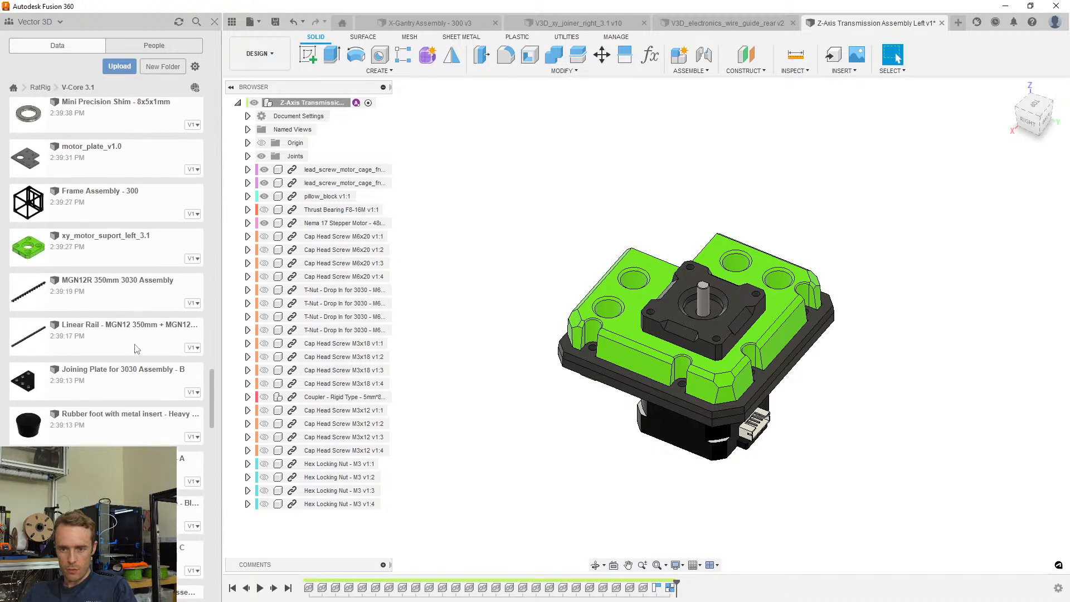
pyautogui.moveTo(211, 395); pyautogui.dragTo(214, 439)
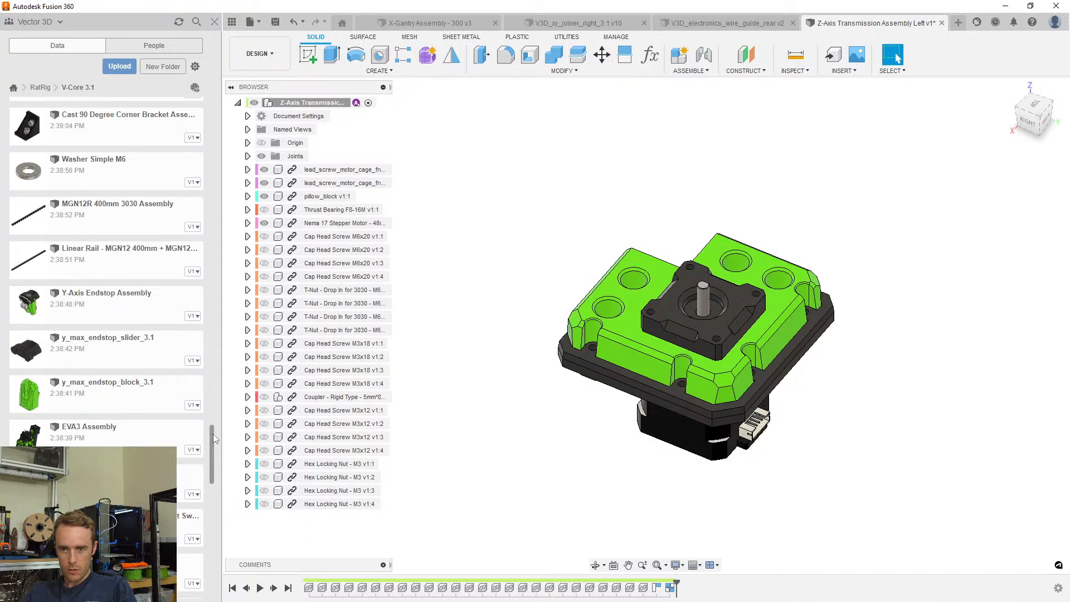
pyautogui.doubleClick(159, 393)
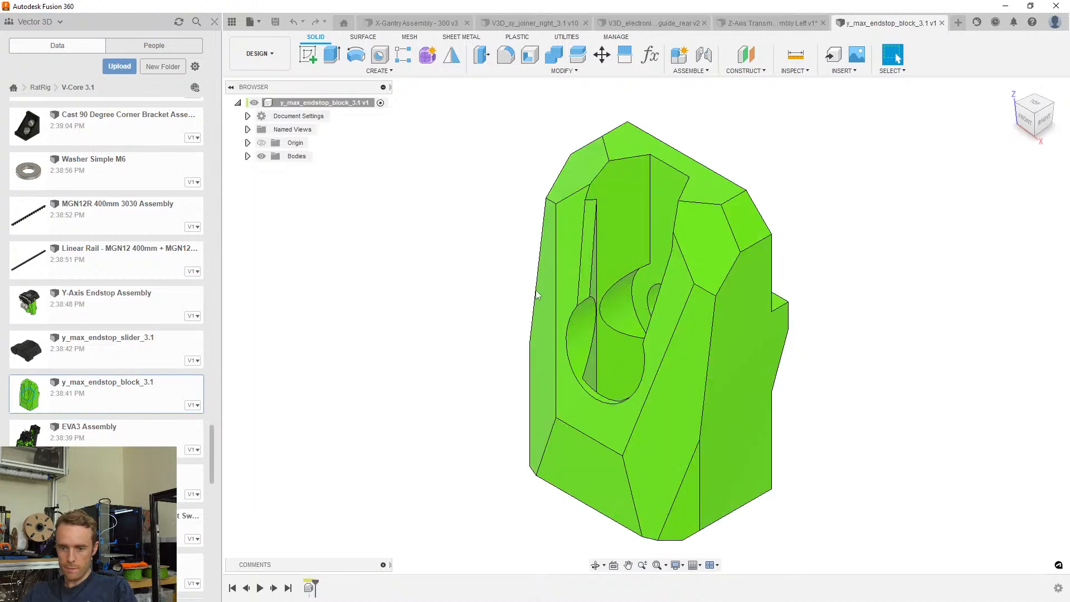
# Try deleting the small chamfer faces at both lower back corners of the y endstop block, then undo the deletions
pyautogui.keyDown('shift'); pyautogui.moveTo(600, 346); pyautogui.dragTo(797, 261, button='middle'); pyautogui.keyUp('shift')
pyautogui.scroll(3, 768, 443)
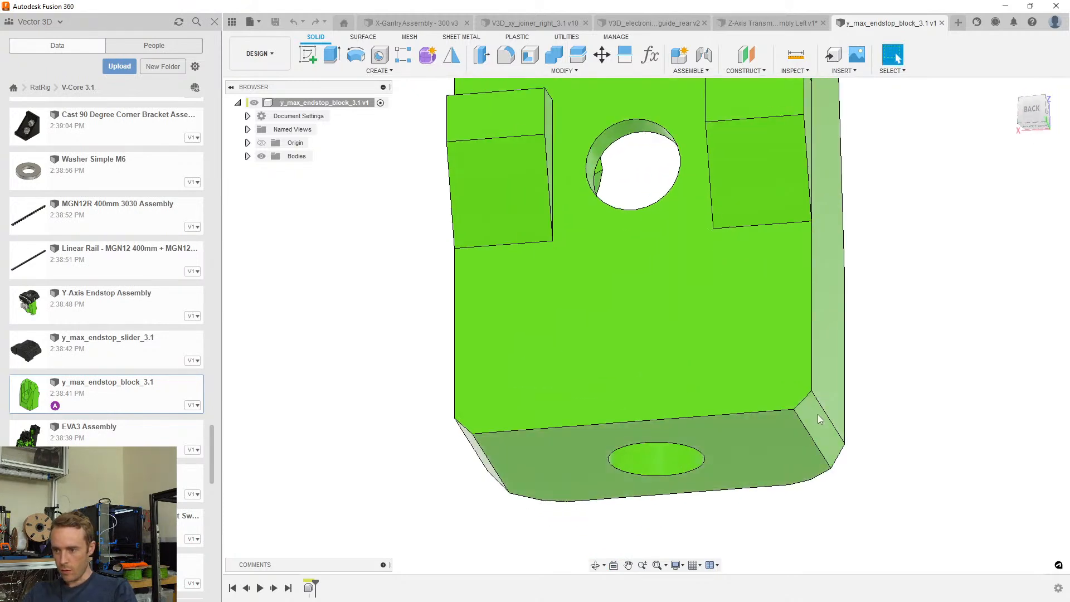
pyautogui.click(819, 421)
pyautogui.scroll(-4, 725, 406)
pyautogui.scroll(3, 659, 406)
pyautogui.moveTo(679, 385)
pyautogui.keyDown('shift'); pyautogui.mouseDown(button='middle')
pyautogui.moveTo(707, 390)
pyautogui.moveTo(635, 369)
pyautogui.moveTo(671, 431)
pyautogui.mouseUp(button='middle'); pyautogui.keyUp('shift')
pyautogui.press('Delete')
pyautogui.click(561, 430)
pyautogui.press('Delete')
pyautogui.scroll(-4, 660, 402)
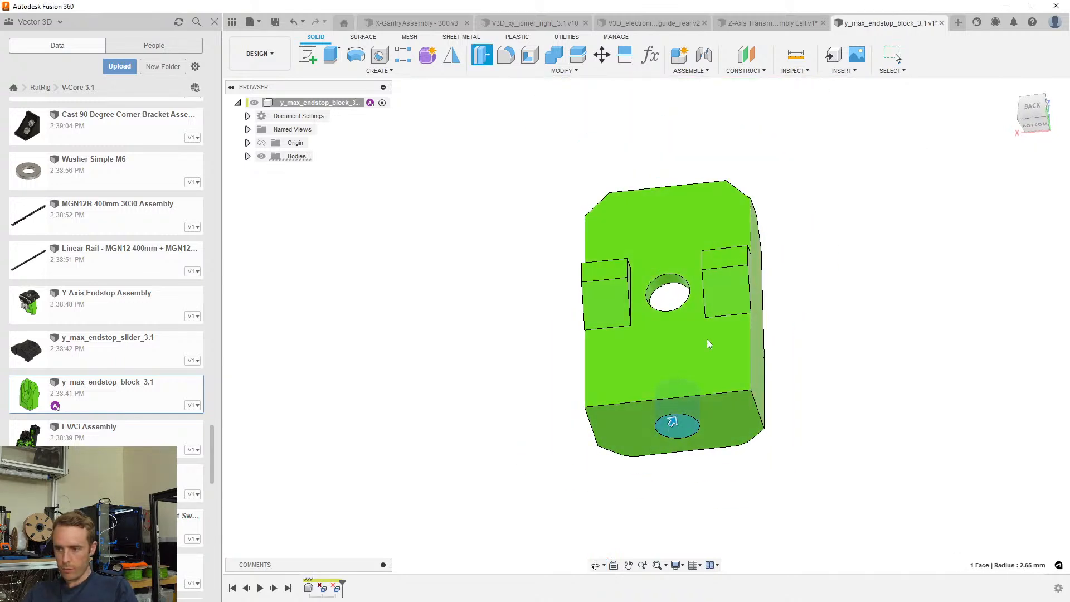
pyautogui.click(382, 250)
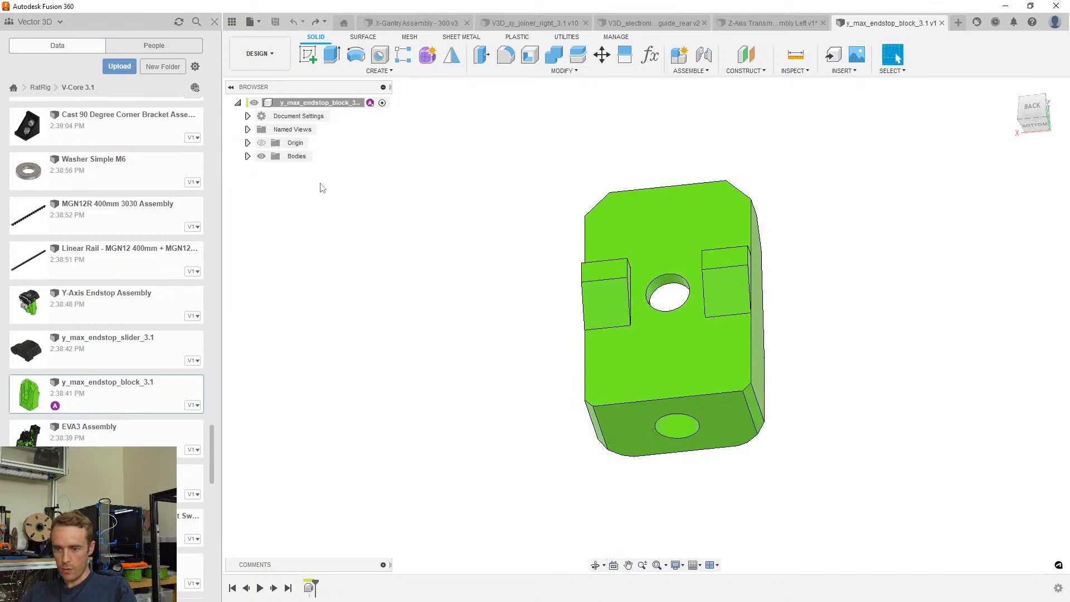
# Duplicate the y_max_endstop_block_3.1 body in place
pyautogui.rightClick(284, 107)
pyautogui.click(338, 392)
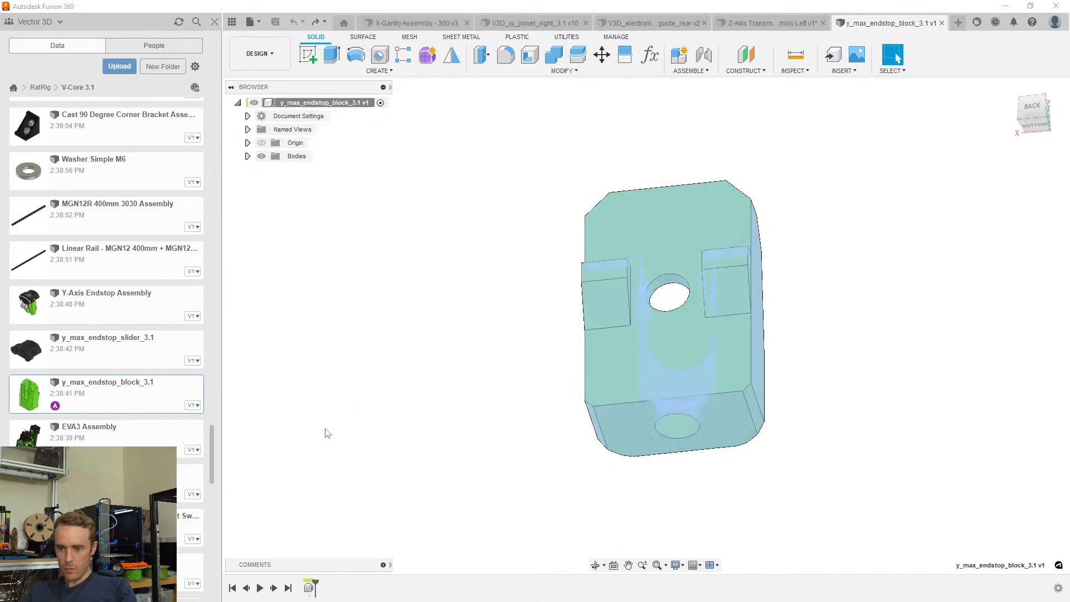
pyautogui.click(299, 173)
pyautogui.hotkey('ctrl', 'c')
pyautogui.hotkey('ctrl', 'v')
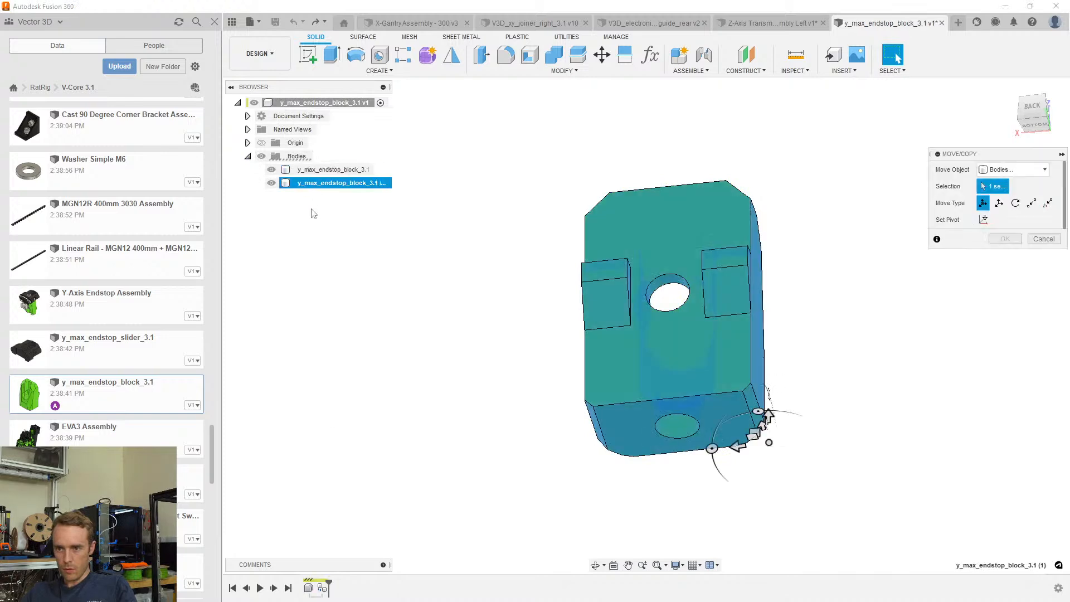
pyautogui.click(1005, 356)
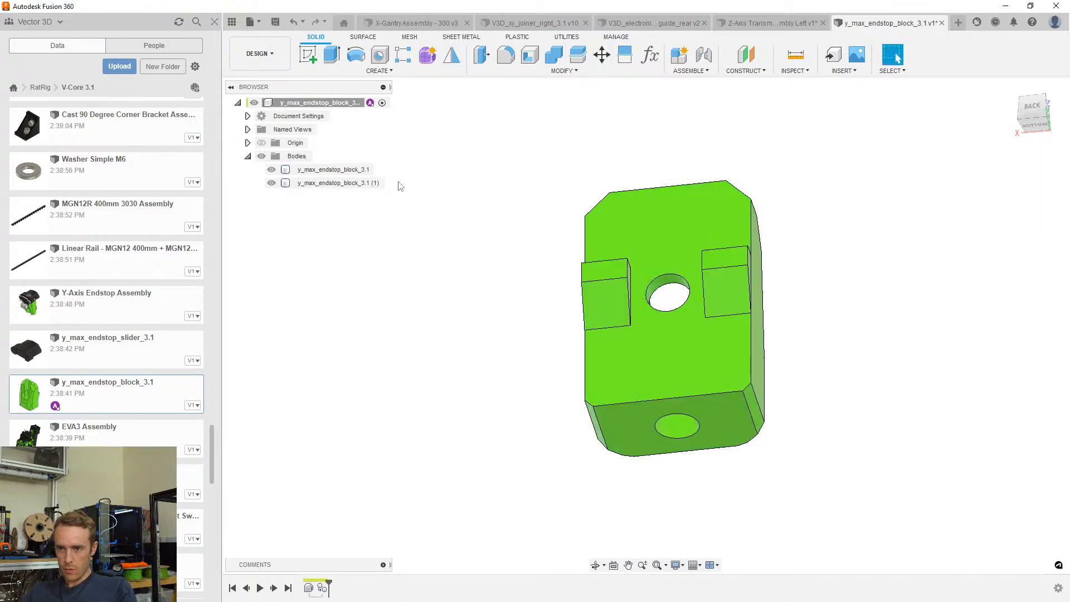
# Rename the first body to original and its copy to modified, and hide the original body
pyautogui.click(353, 171)
pyautogui.click(352, 168)
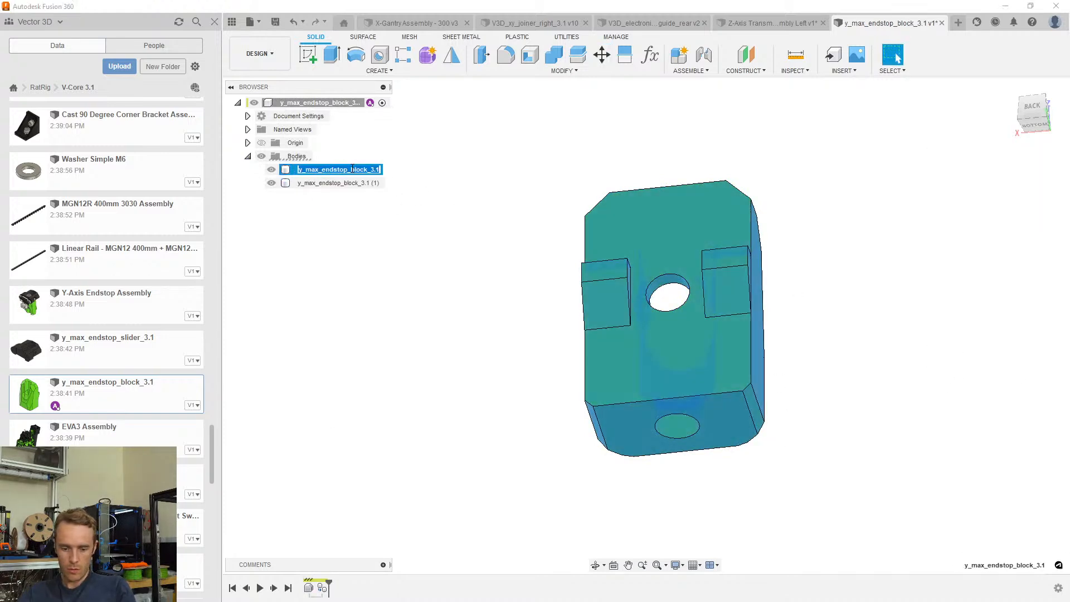
pyautogui.click(328, 183)
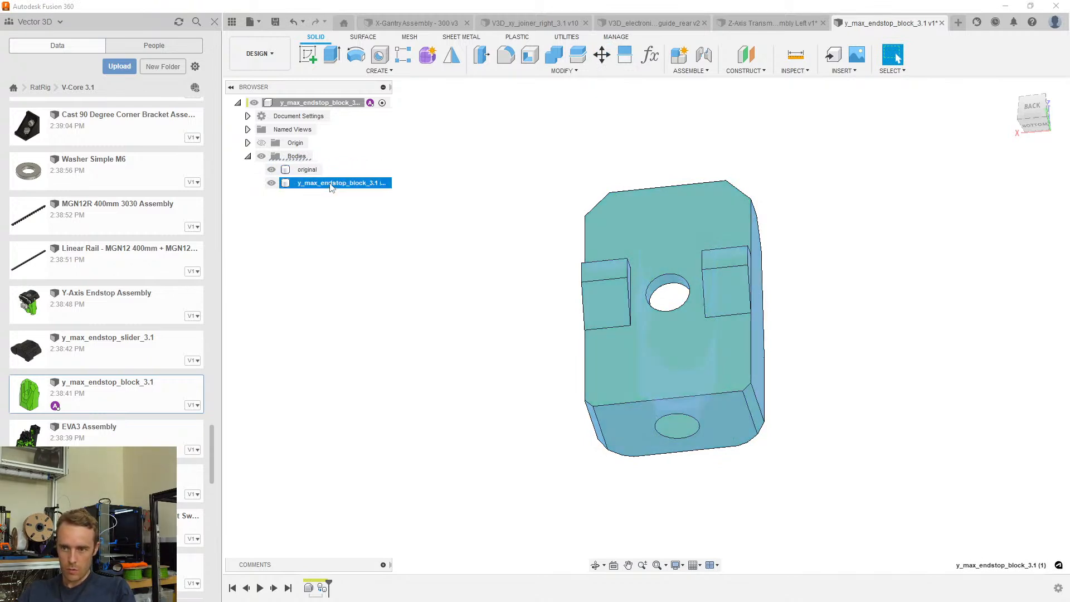
pyautogui.click(331, 184)
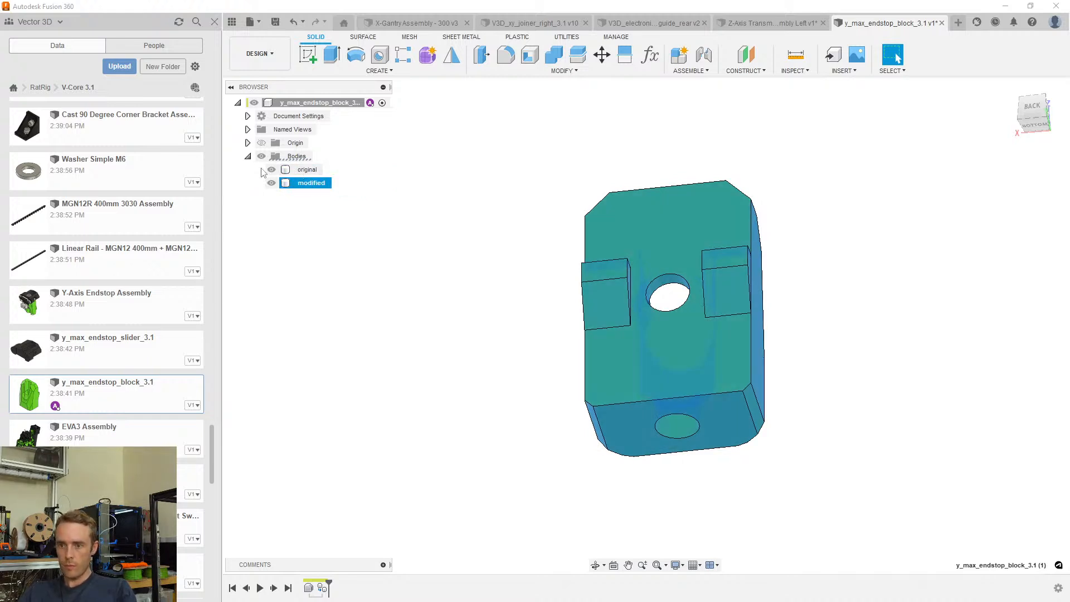
pyautogui.click(328, 214)
# Offset the faces of the modified body's through hole, bottom hole and curved front screw recess by -0.1 mm
pyautogui.moveTo(458, 269); pyautogui.dragTo(415, 310, button='middle')
pyautogui.scroll(3, 464, 318)
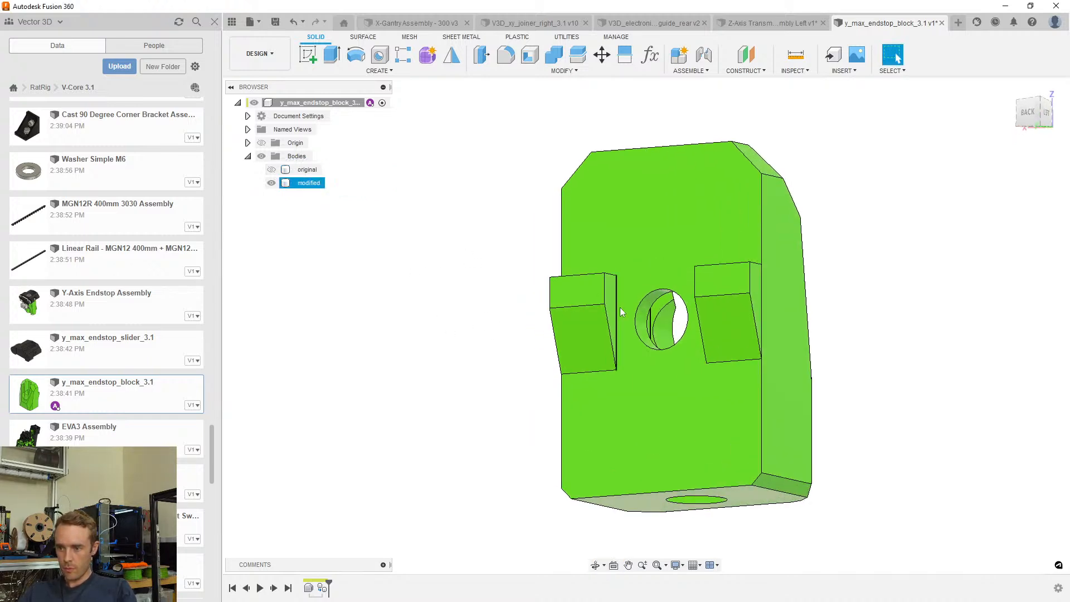
pyautogui.press('q')
pyautogui.scroll(3, 641, 311)
pyautogui.click(649, 323)
pyautogui.keyDown('shift'); pyautogui.moveTo(626, 362); pyautogui.dragTo(654, 419, button='middle'); pyautogui.keyUp('shift')
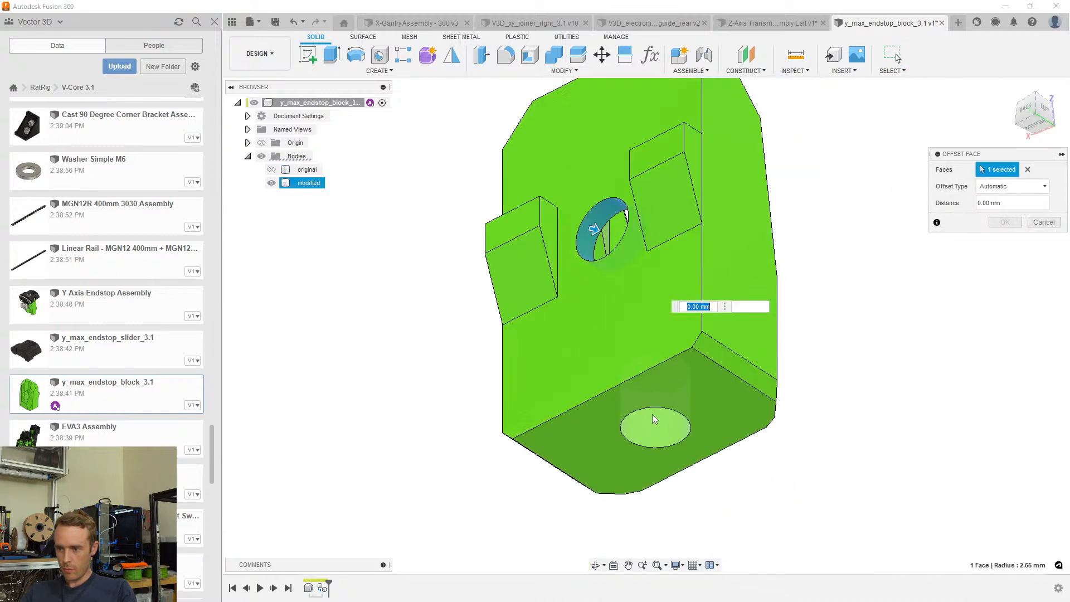
pyautogui.click(653, 435)
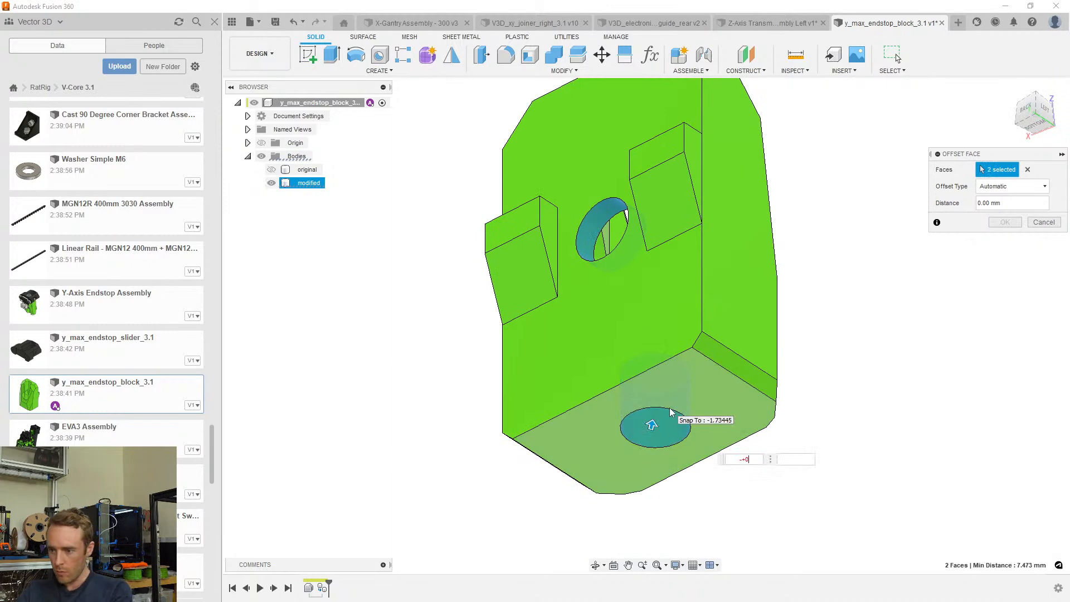
pyautogui.write('-0.1')
pyautogui.scroll(-3, 666, 368)
pyautogui.keyDown('shift'); pyautogui.moveTo(663, 365); pyautogui.dragTo(507, 419, button='middle'); pyautogui.keyUp('shift')
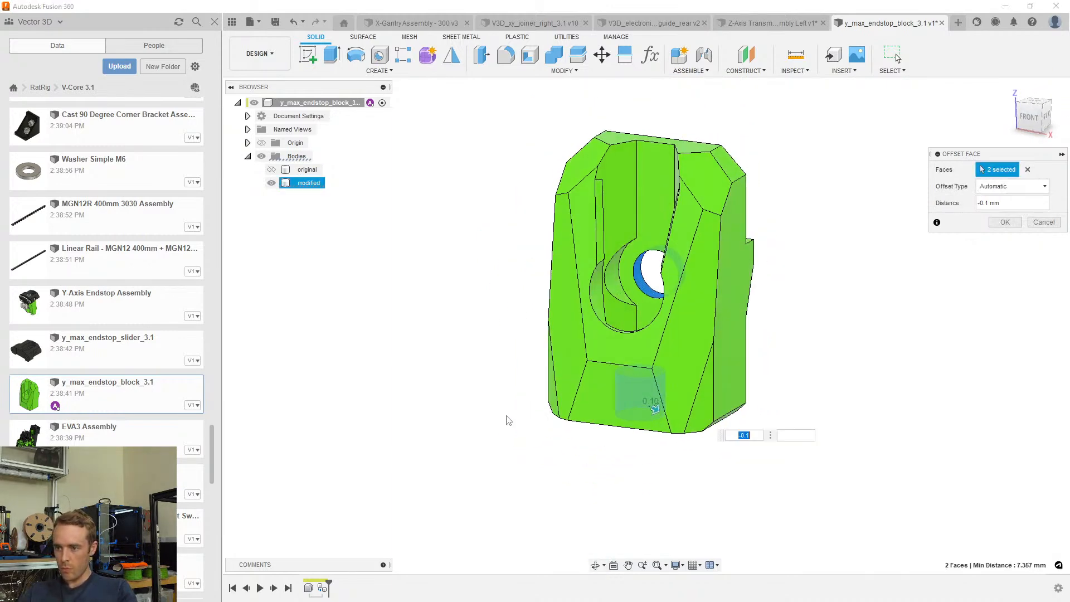
pyautogui.scroll(3, 585, 348)
pyautogui.click(628, 244)
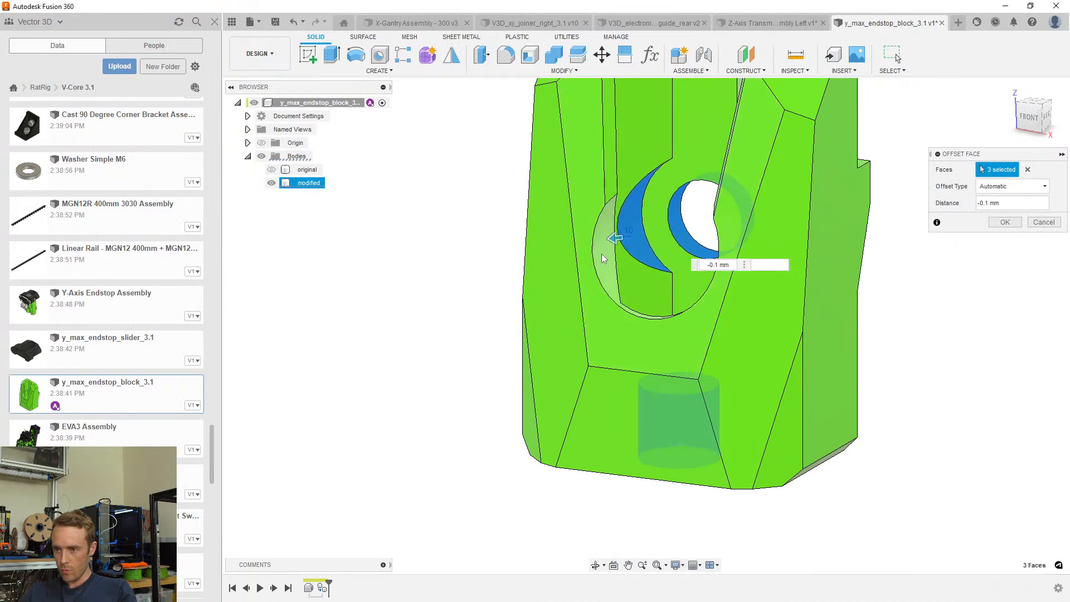
pyautogui.press('Return')
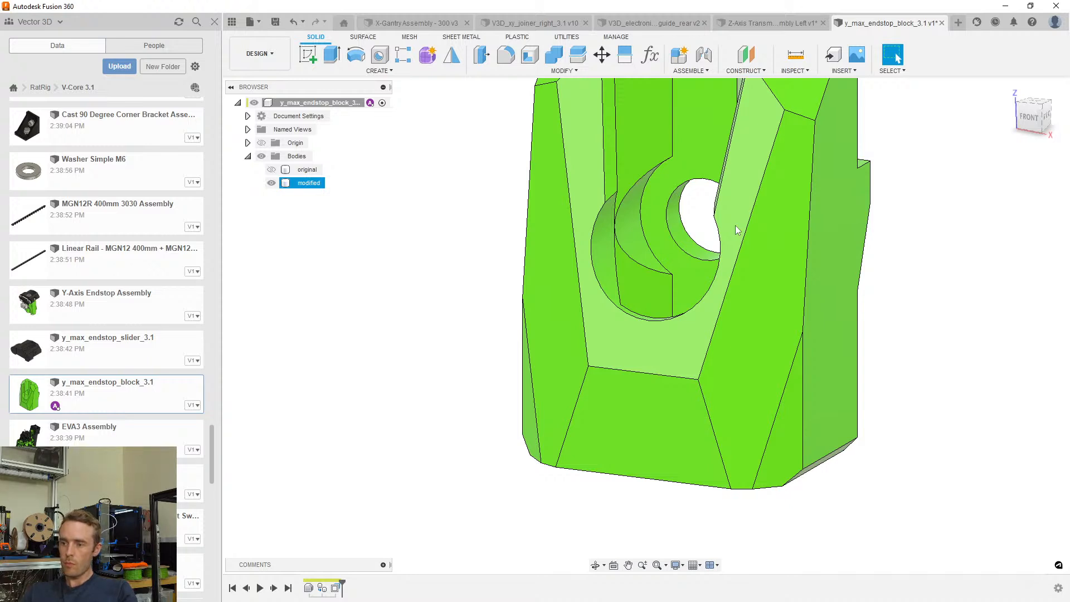
# Delete the two small chamfer faces along the side edges of the modified body's underside
pyautogui.scroll(-3, 734, 225)
pyautogui.keyDown('shift'); pyautogui.moveTo(690, 269); pyautogui.dragTo(641, 256, button='middle'); pyautogui.keyUp('shift')
pyautogui.keyDown('shift'); pyautogui.moveTo(549, 402); pyautogui.dragTo(576, 238, button='middle'); pyautogui.keyUp('shift')
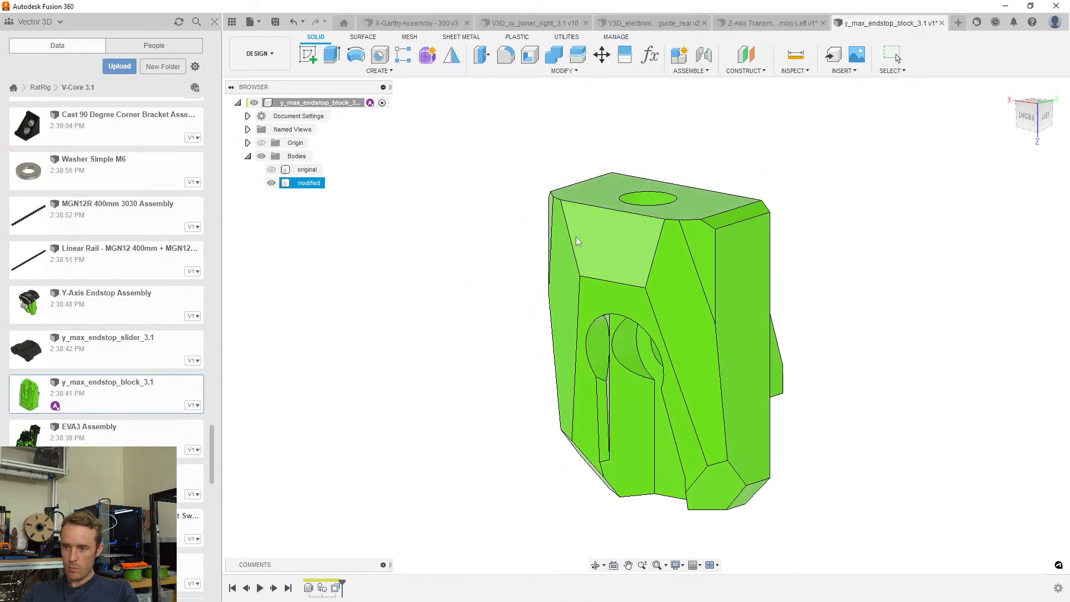
pyautogui.keyDown('shift'); pyautogui.moveTo(513, 290); pyautogui.dragTo(615, 289, button='middle'); pyautogui.keyUp('shift')
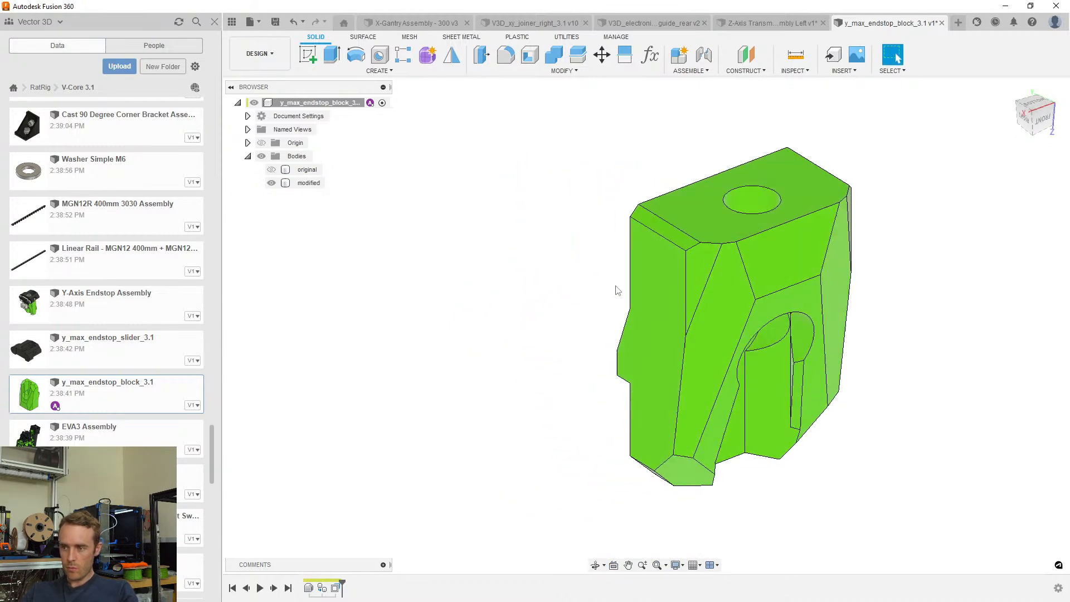
pyautogui.scroll(3, 663, 245)
pyautogui.click(660, 227)
pyautogui.press('Delete')
pyautogui.keyDown('shift'); pyautogui.moveTo(793, 225); pyautogui.dragTo(696, 236, button='middle'); pyautogui.keyUp('shift')
pyautogui.click(750, 239)
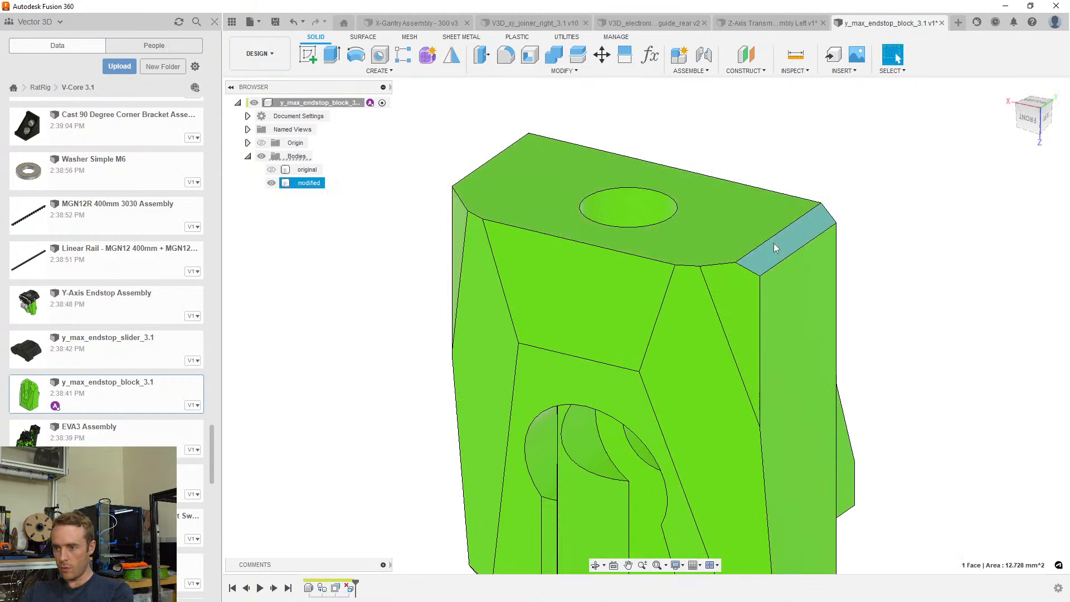
pyautogui.press('Delete')
pyautogui.scroll(-2, 589, 115)
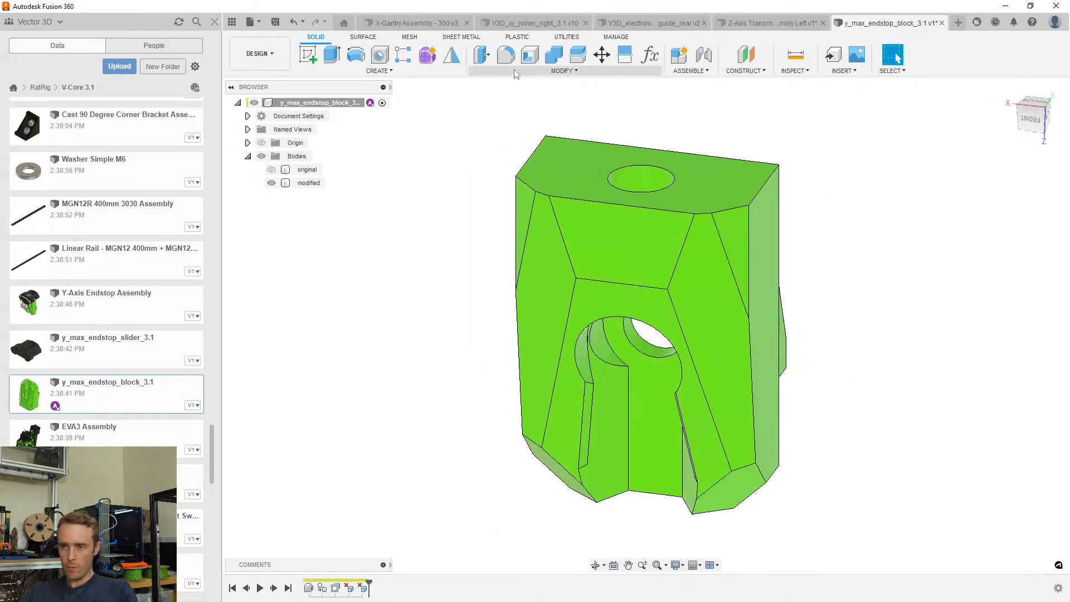
pyautogui.click(515, 72)
pyautogui.rightClick(439, 184)
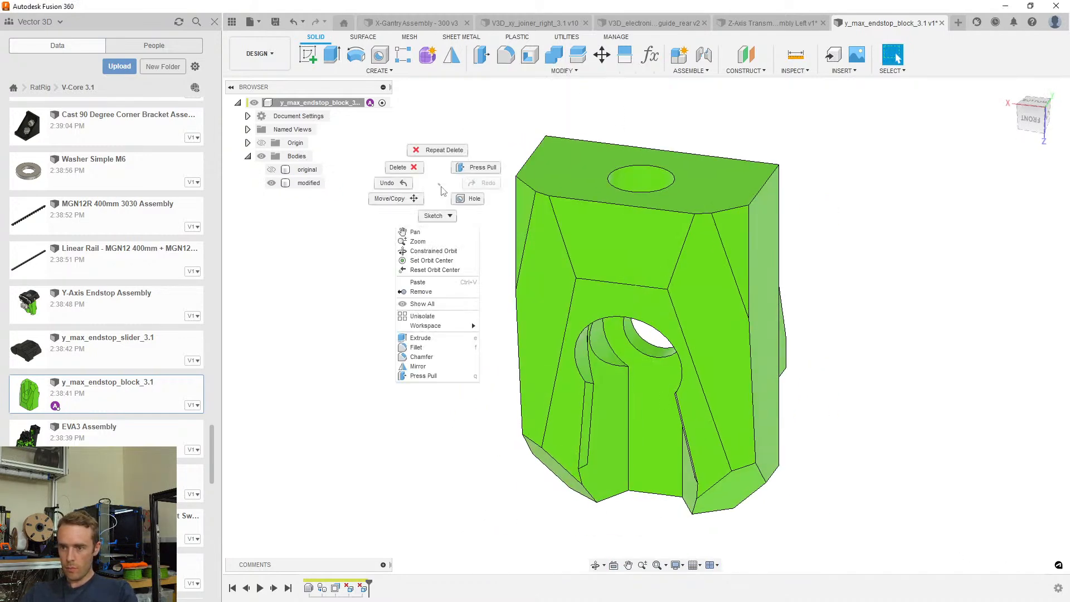
pyautogui.press('s')
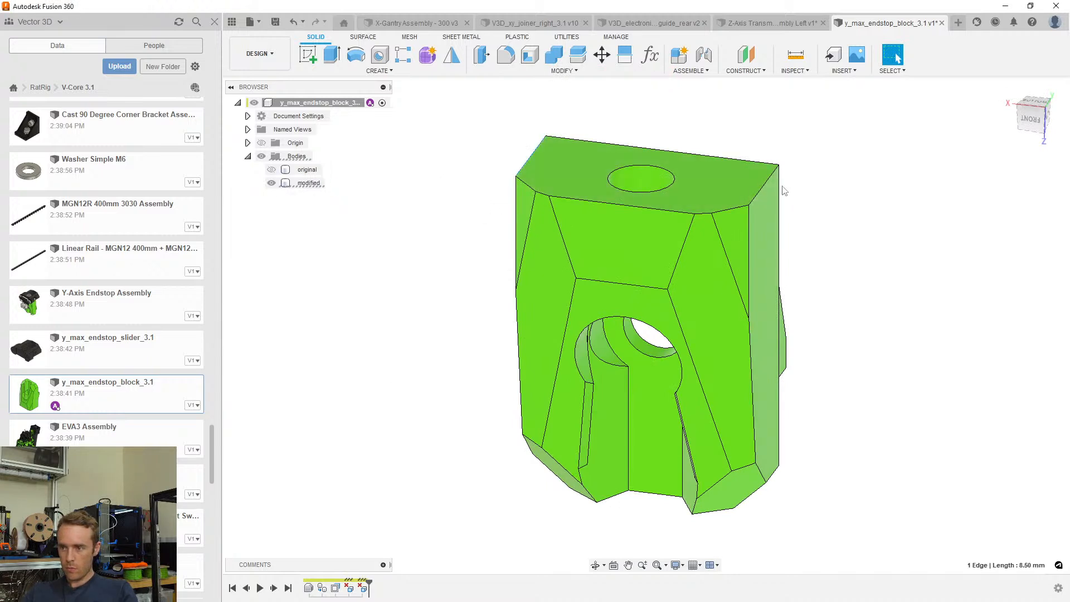
pyautogui.rightClick(469, 178)
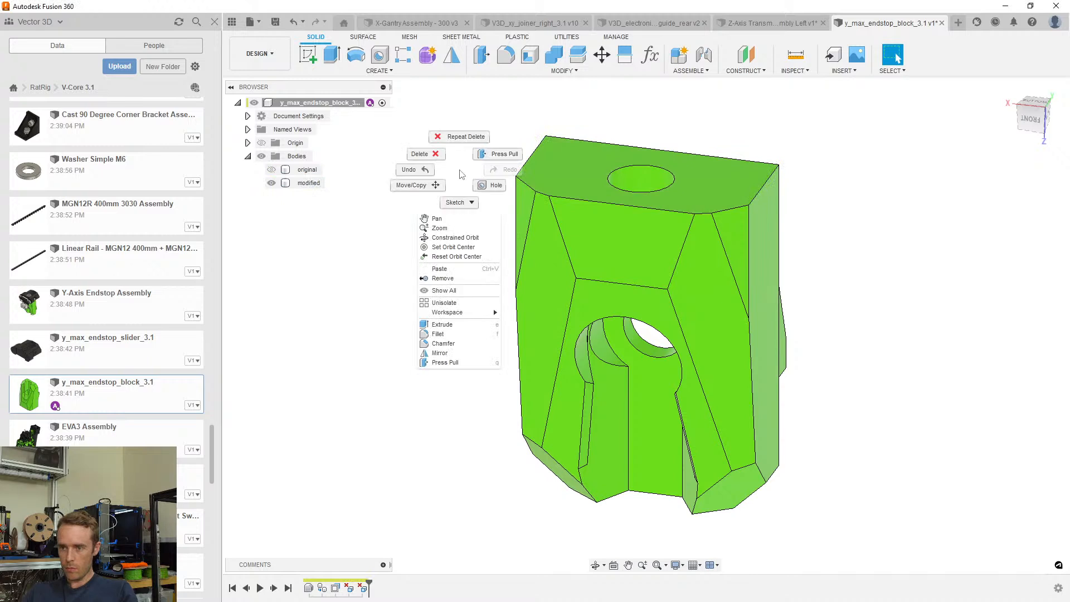
pyautogui.click(452, 184)
pyautogui.press('s')
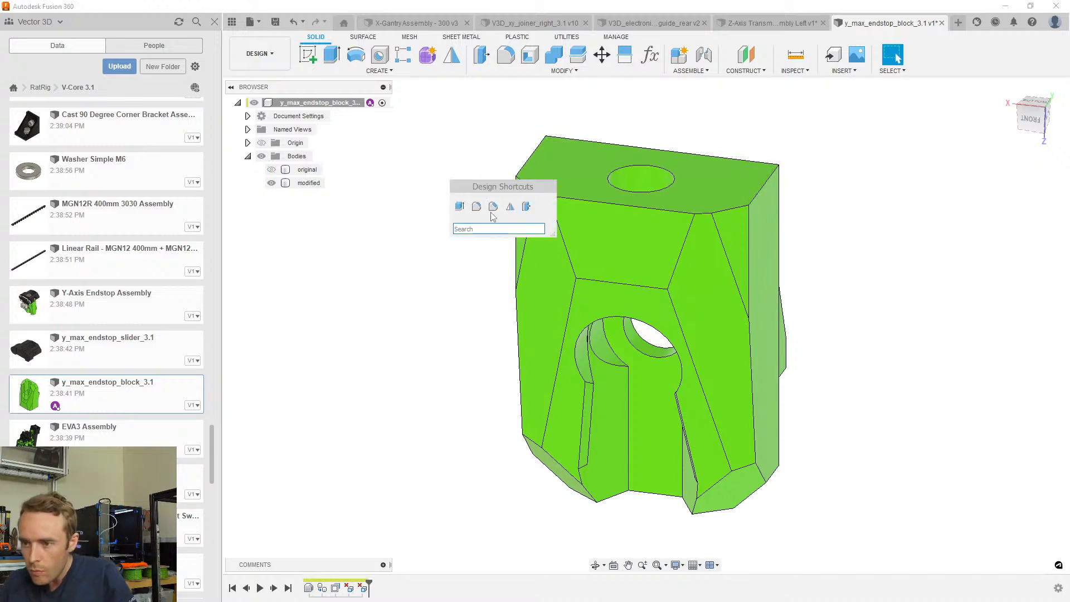
pyautogui.press('Escape')
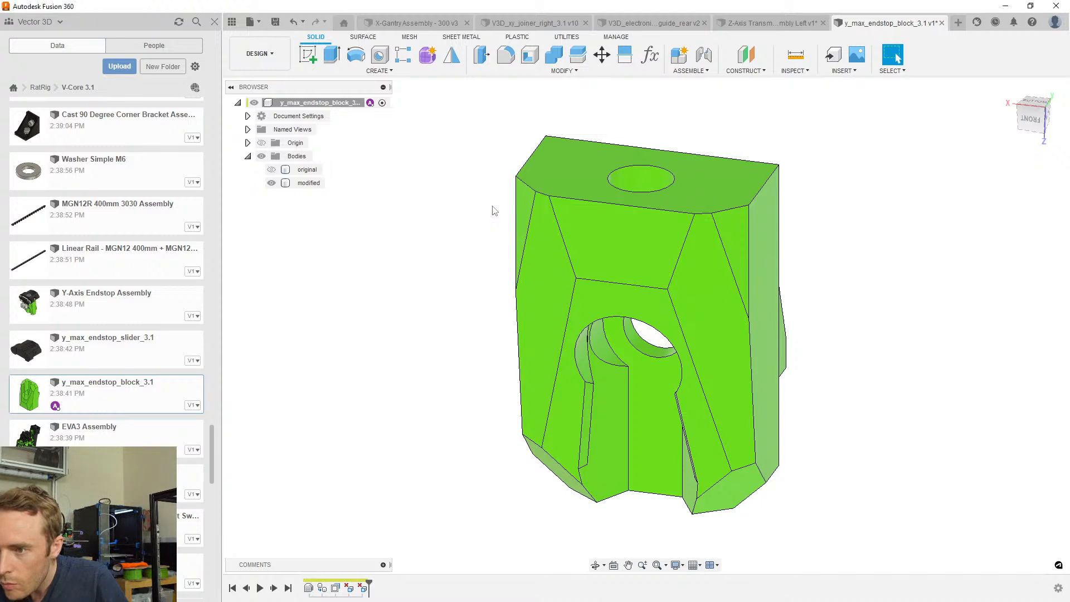
# Chamfer the two side edges of the modified body's underside with two distances of 2 mm and 1 mm
pyautogui.press('s')
pyautogui.click(535, 233)
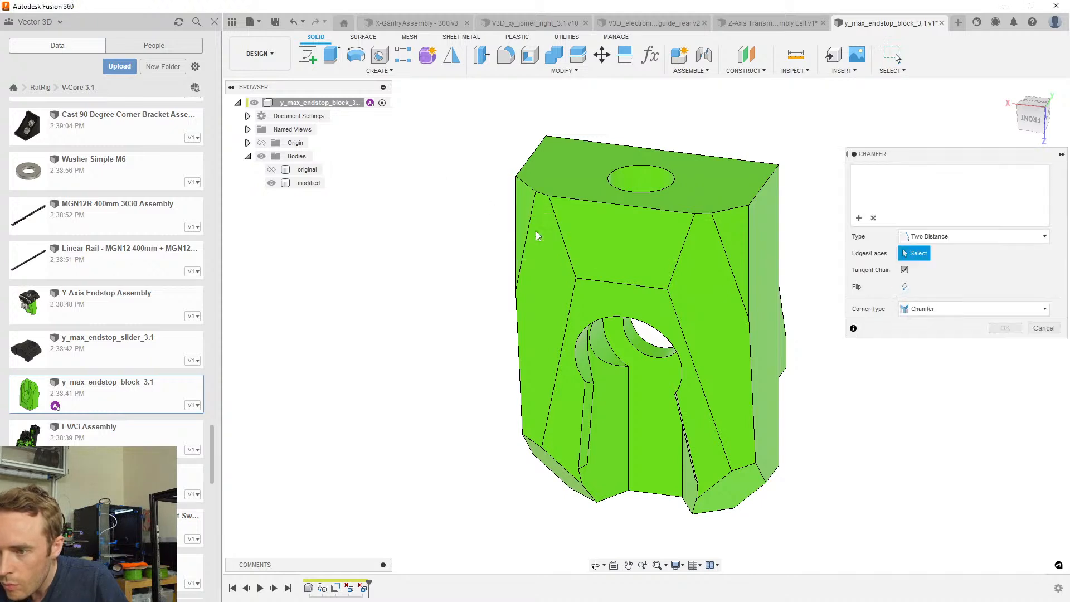
pyautogui.click(533, 153)
pyautogui.click(766, 178)
pyautogui.keyDown('shift'); pyautogui.moveTo(727, 210); pyautogui.dragTo(759, 205, button='middle'); pyautogui.keyUp('shift')
pyautogui.scroll(2, 575, 151)
pyautogui.moveTo(532, 135); pyautogui.dragTo(531, 170)
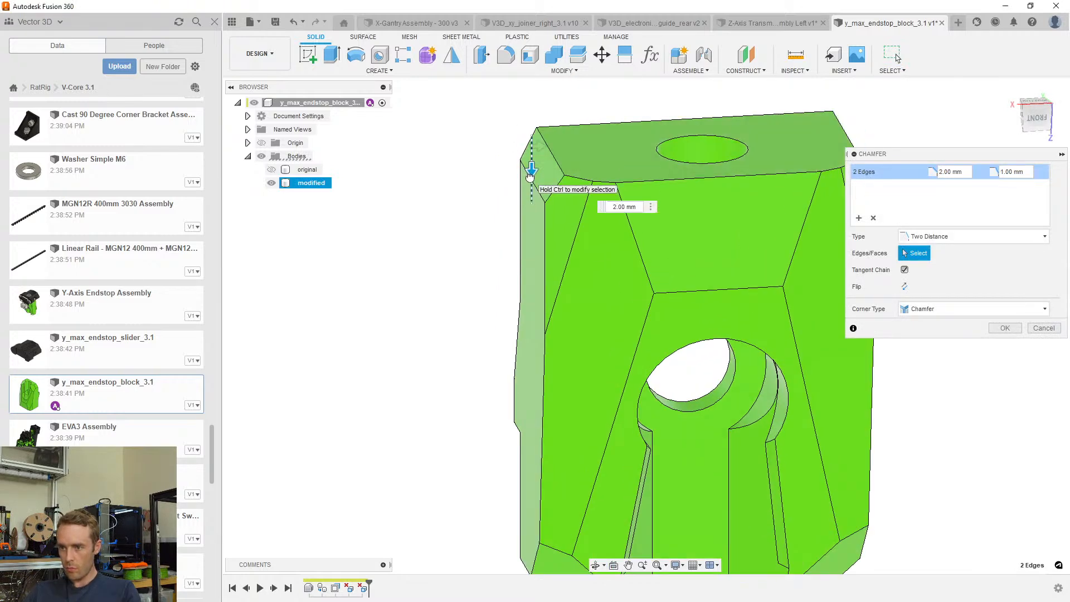
pyautogui.keyDown('shift'); pyautogui.moveTo(530, 172); pyautogui.dragTo(587, 273, button='middle'); pyautogui.keyUp('shift')
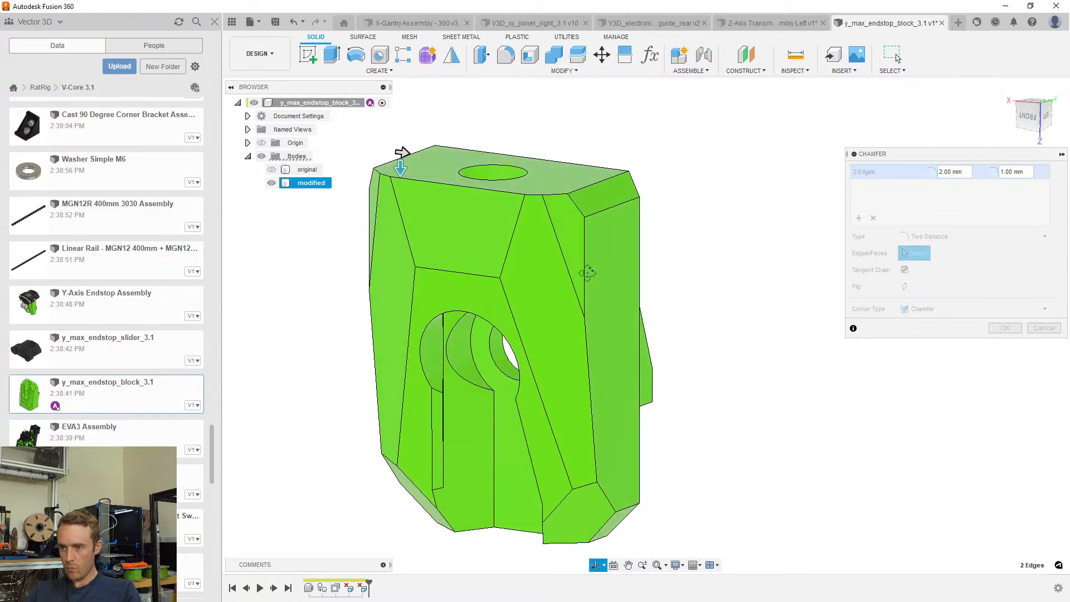
pyautogui.click(1004, 328)
# Save the design as a new version with the default version description
pyautogui.keyDown('shift'); pyautogui.moveTo(661, 291); pyautogui.dragTo(358, 239, button='middle'); pyautogui.keyUp('shift')
pyautogui.hotkey('ctrl', 's')
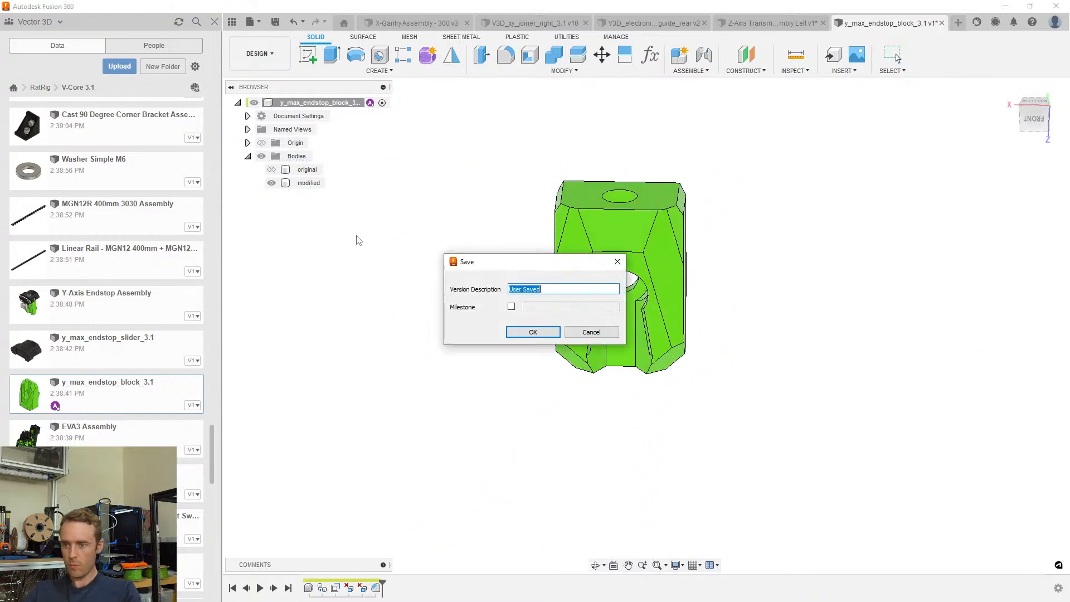
pyautogui.press('Return')
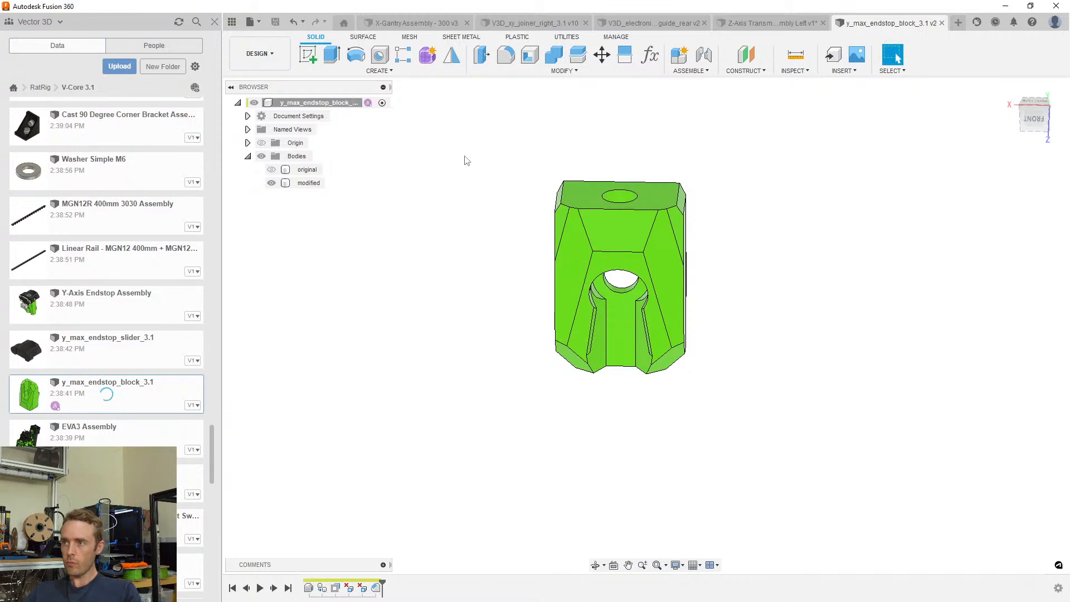
pyautogui.scroll(4, 686, 231)
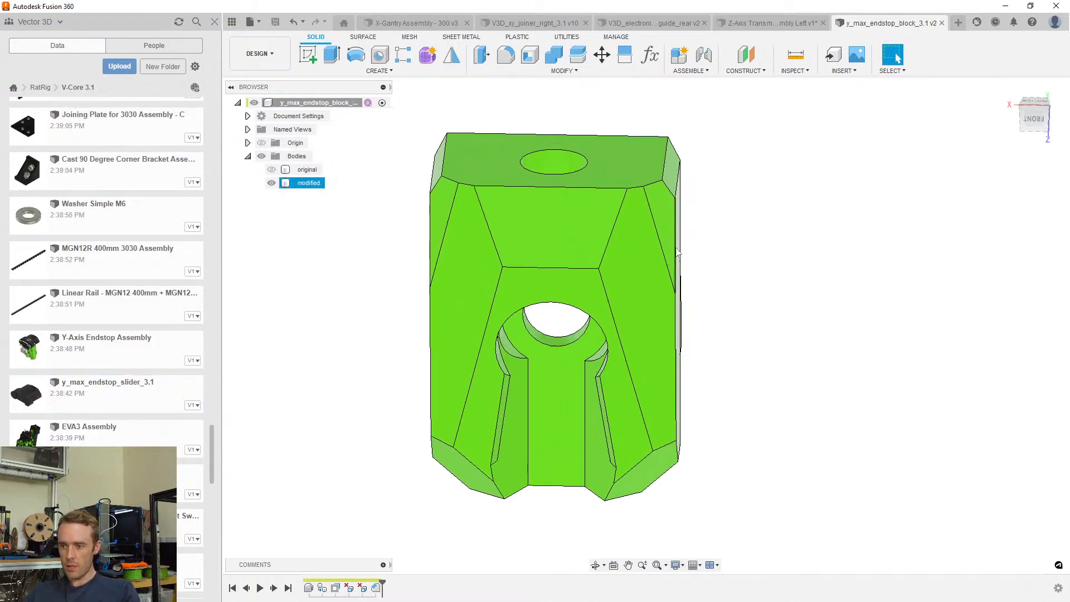
pyautogui.keyDown('shift'); pyautogui.moveTo(683, 231); pyautogui.dragTo(659, 233, button='middle'); pyautogui.keyUp('shift')
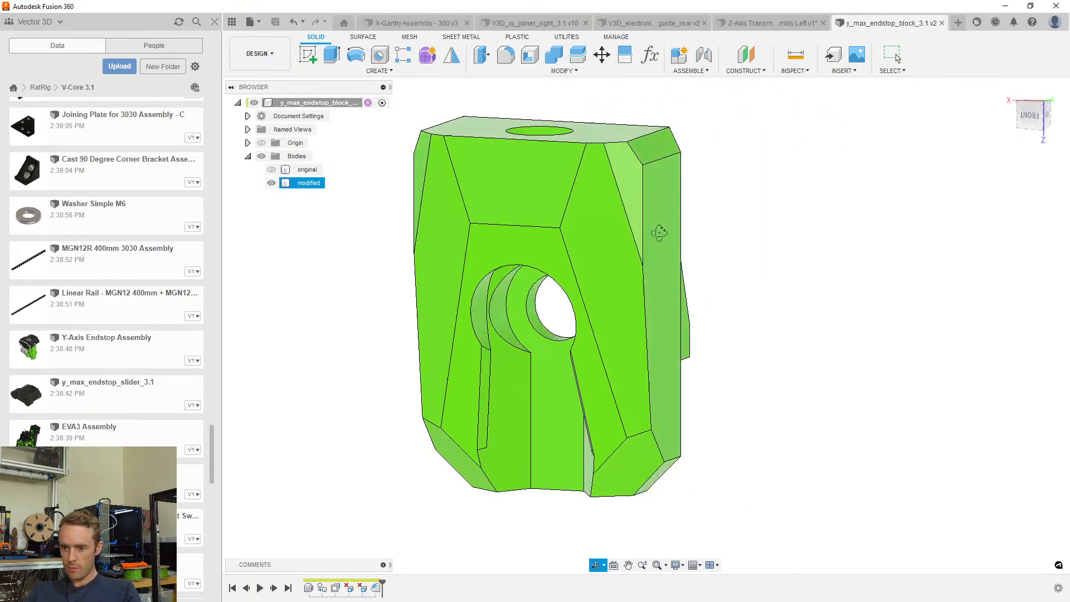
pyautogui.scroll(-3, 659, 233)
pyautogui.press('Escape')
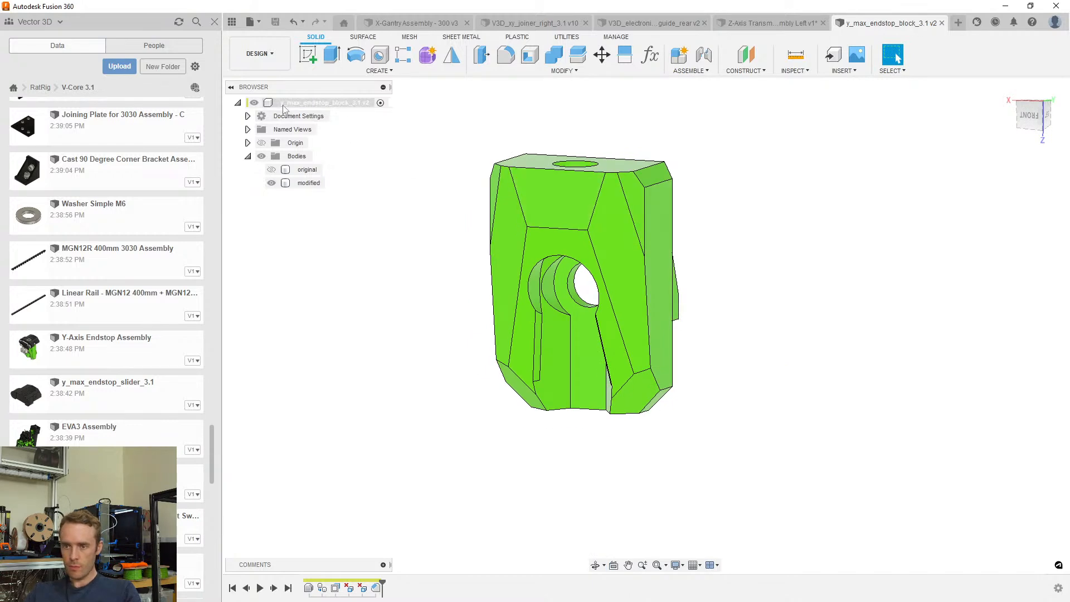
# Rename the y_max_endstop_block_3.1 design file in the V-Core 3.1 folder to V3D_y_max_endstop_block_3.1
pyautogui.scroll(10, 120, 167)
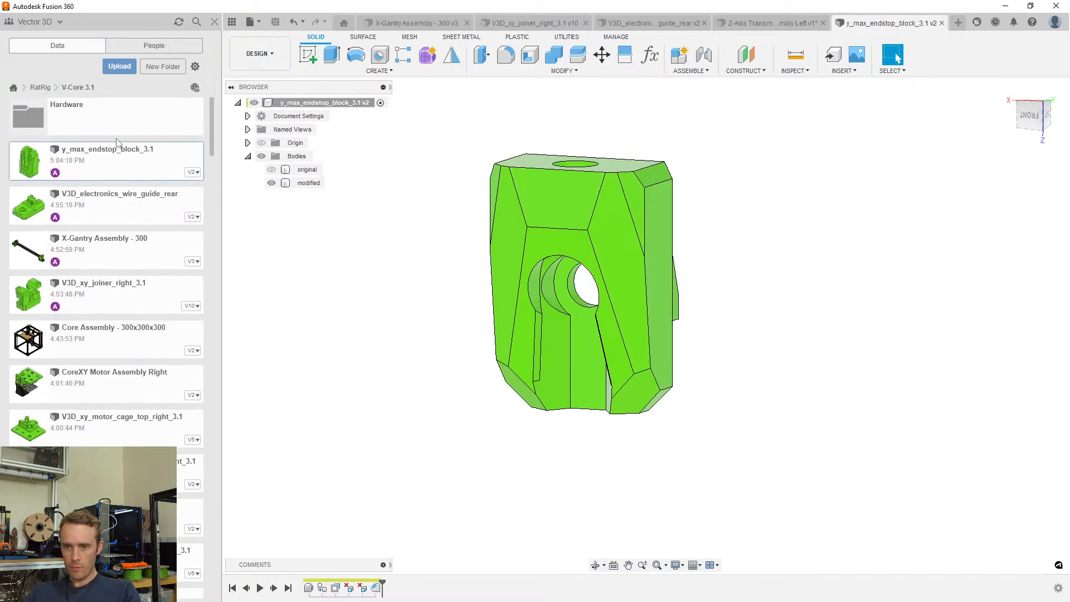
pyautogui.rightClick(121, 159)
pyautogui.click(136, 222)
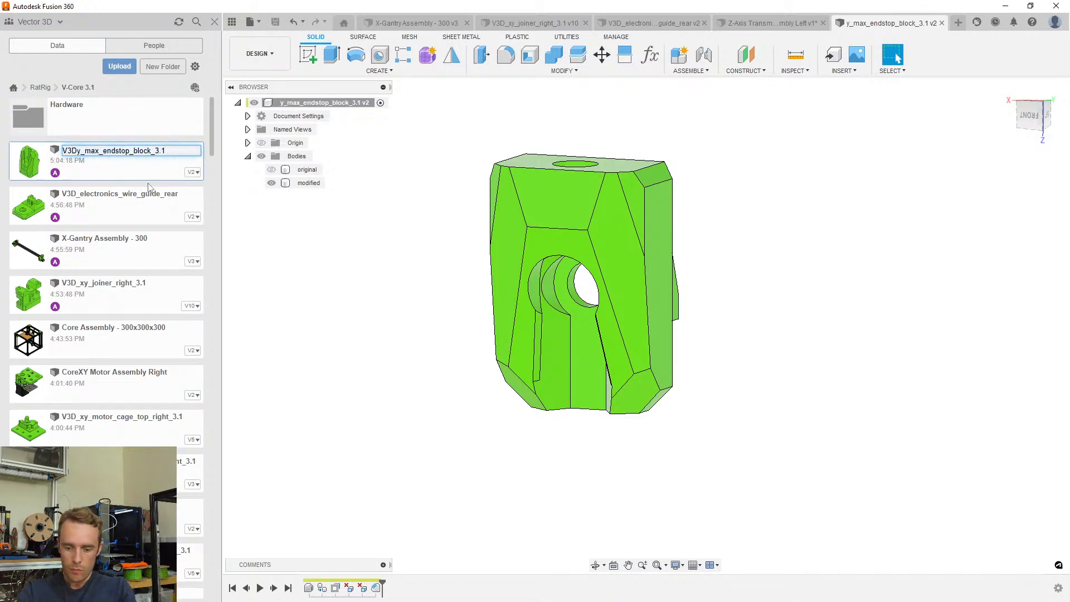
pyautogui.press('Return')
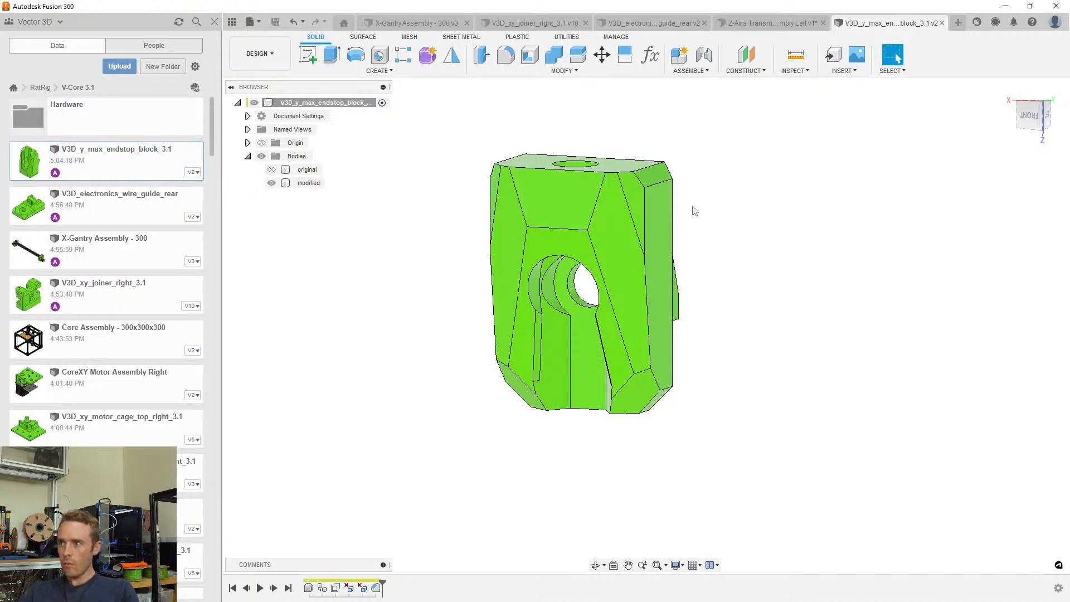
# Leave the V-Core 3.1 folder and go back to the list of all projects
pyautogui.scroll(-3, 704, 243)
pyautogui.moveTo(711, 252)
pyautogui.keyDown('shift'); pyautogui.mouseDown(button='middle')
pyautogui.moveTo(700, 268)
pyautogui.moveTo(699, 256)
pyautogui.mouseUp(button='middle'); pyautogui.keyUp('shift')
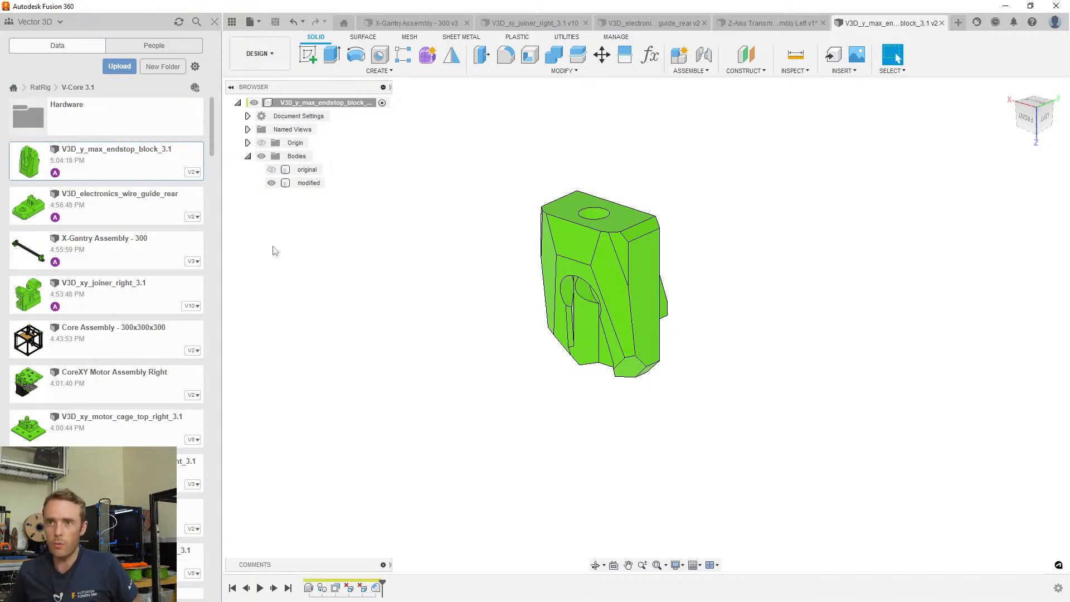
pyautogui.click(40, 88)
pyautogui.click(13, 88)
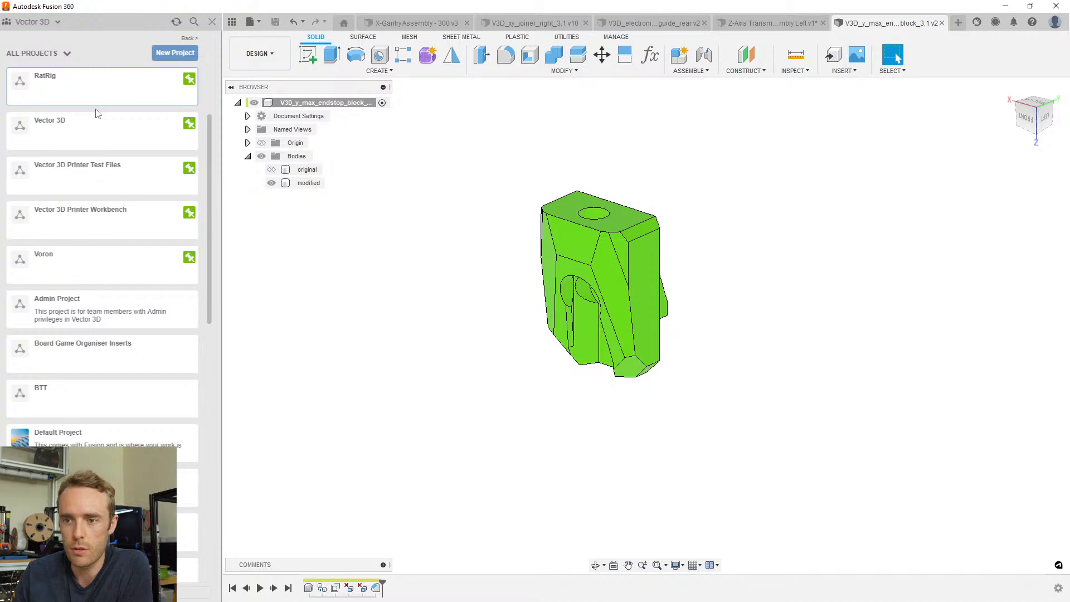
pyautogui.scroll(4, 97, 113)
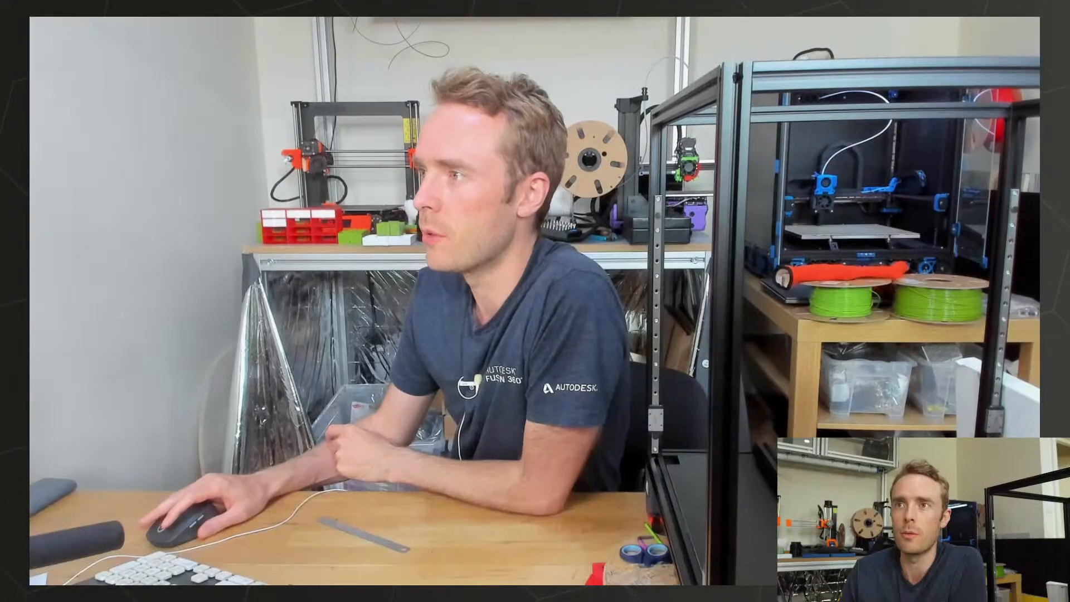